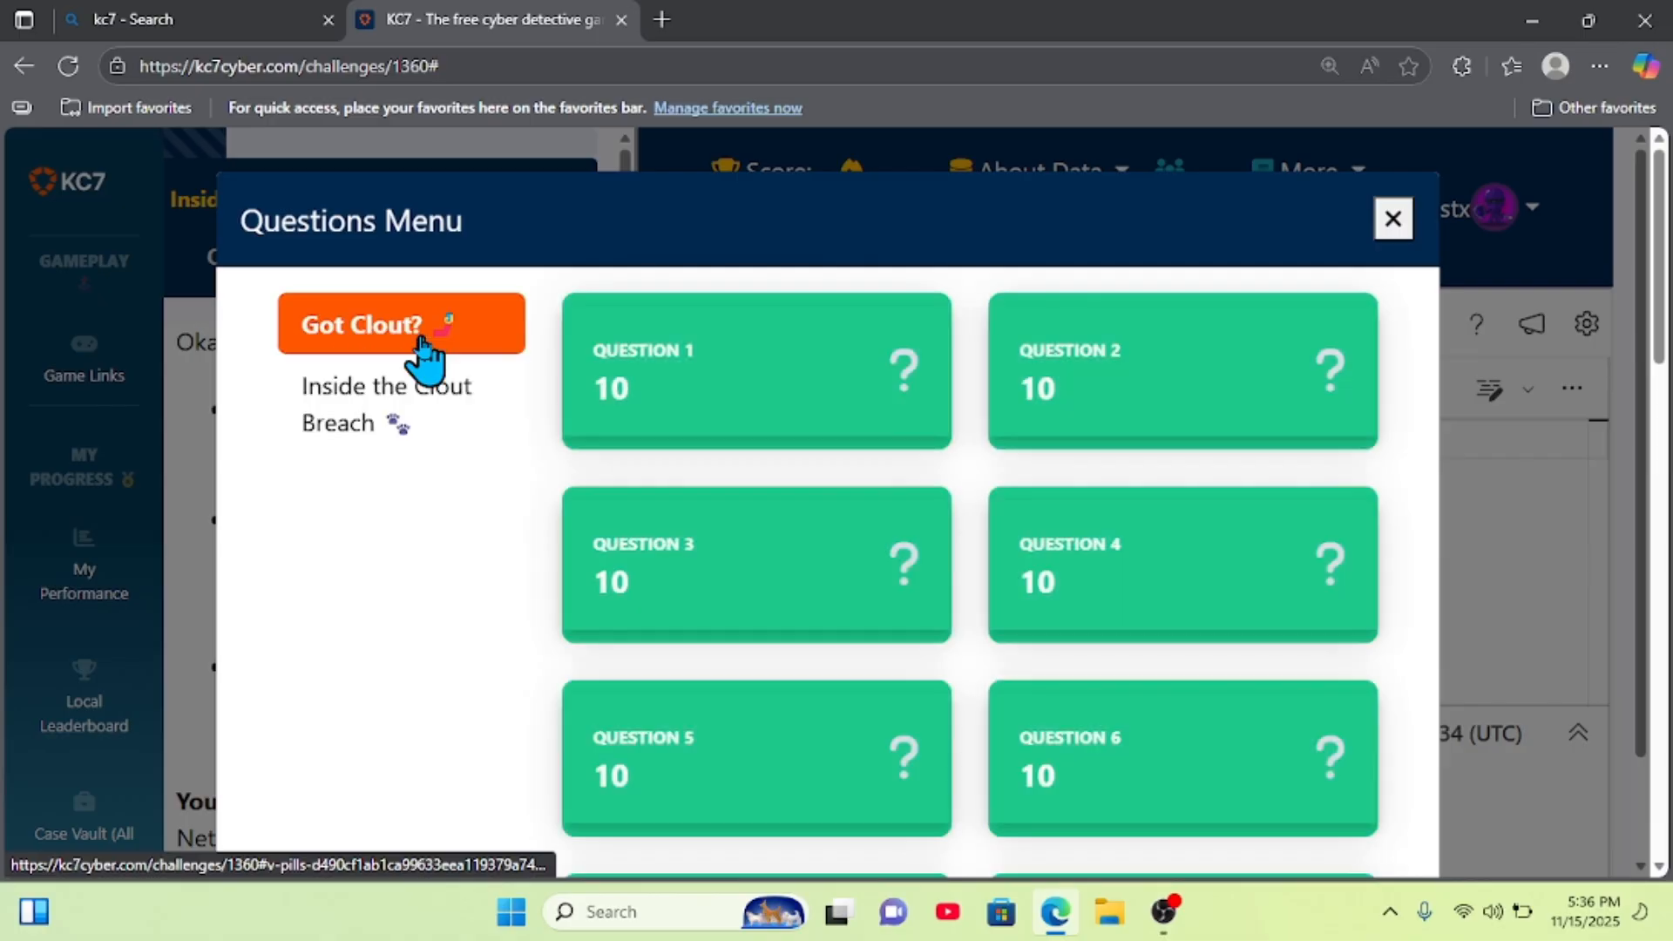
- Look through the Got Clout? and Inside the Clout Breach question lists, and close the Questions Menu
{"action": "scroll", "coordinate": [702, 577], "scroll_direction": "down", "scroll_amount": 15}
{"action": "scroll", "coordinate": [702, 577], "scroll_direction": "down", "scroll_amount": 2}
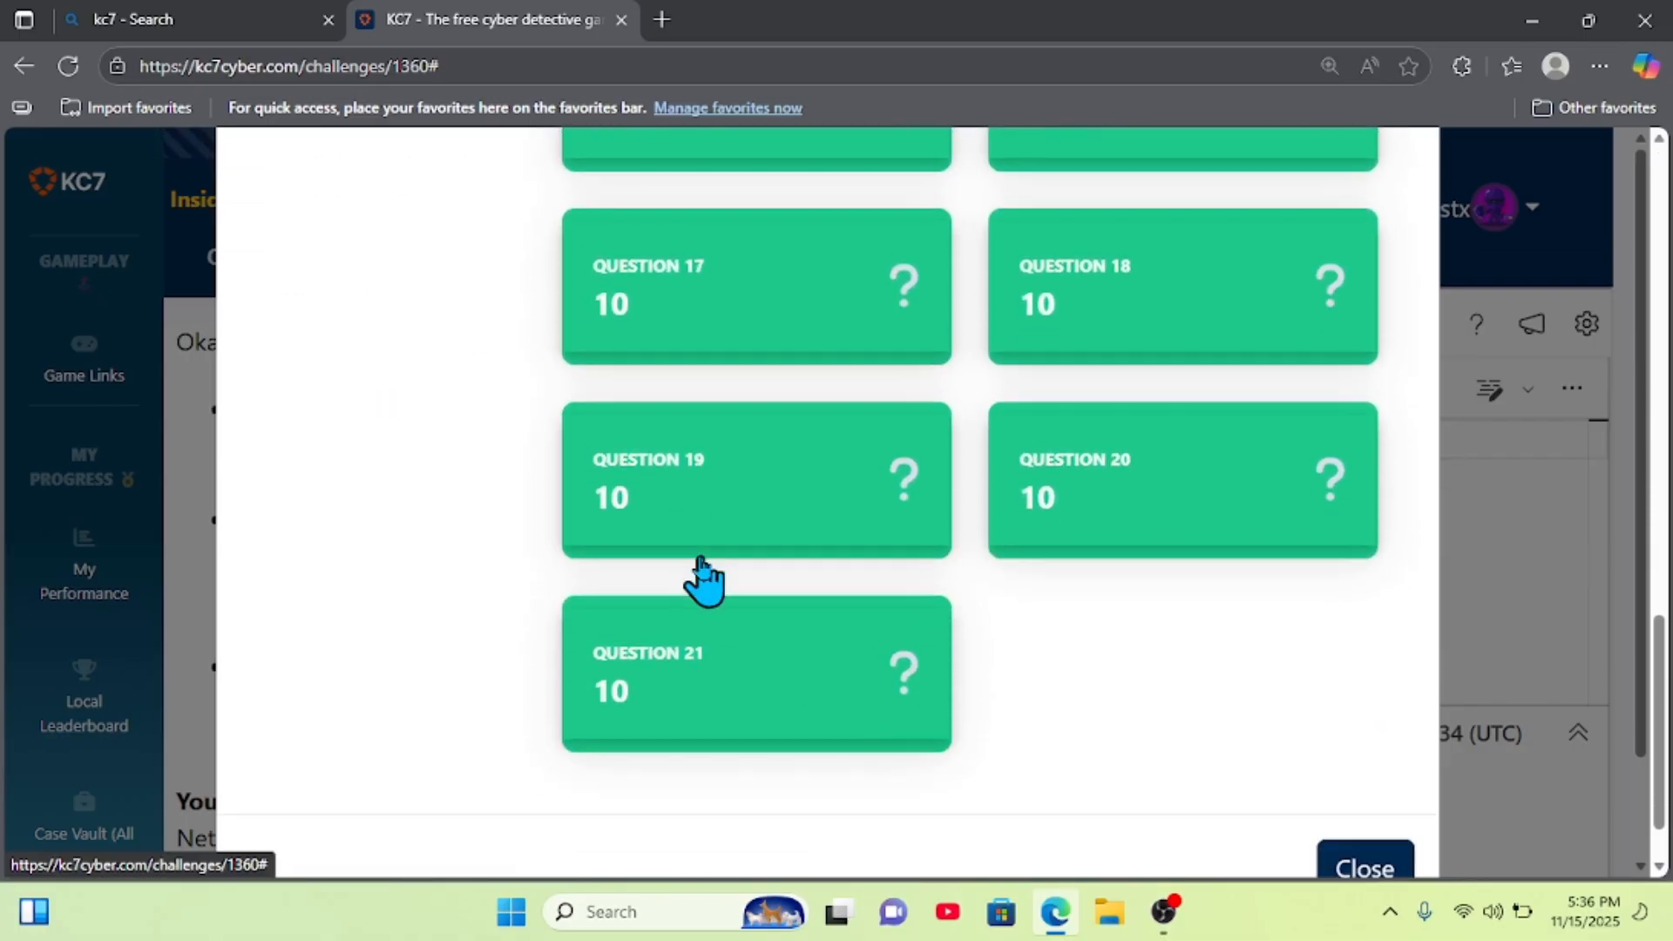
{"action": "scroll", "coordinate": [702, 579], "scroll_direction": "up", "scroll_amount": 15}
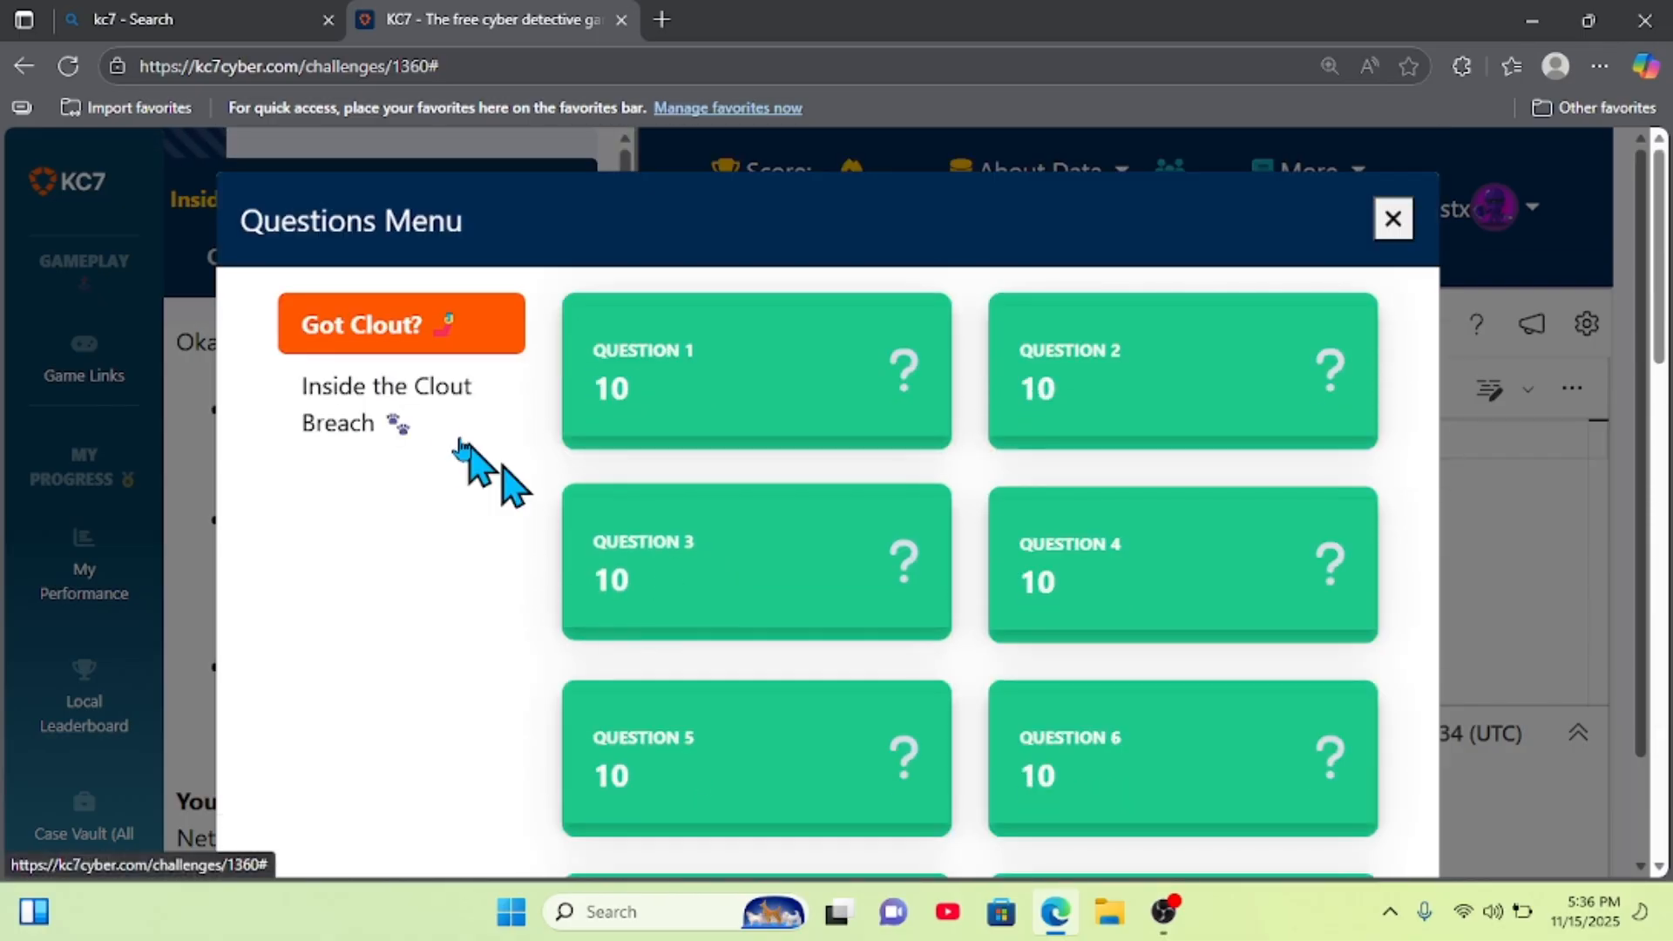
{"action": "left_click", "coordinate": [392, 429]}
{"action": "scroll", "coordinate": [661, 562], "scroll_direction": "down", "scroll_amount": 10}
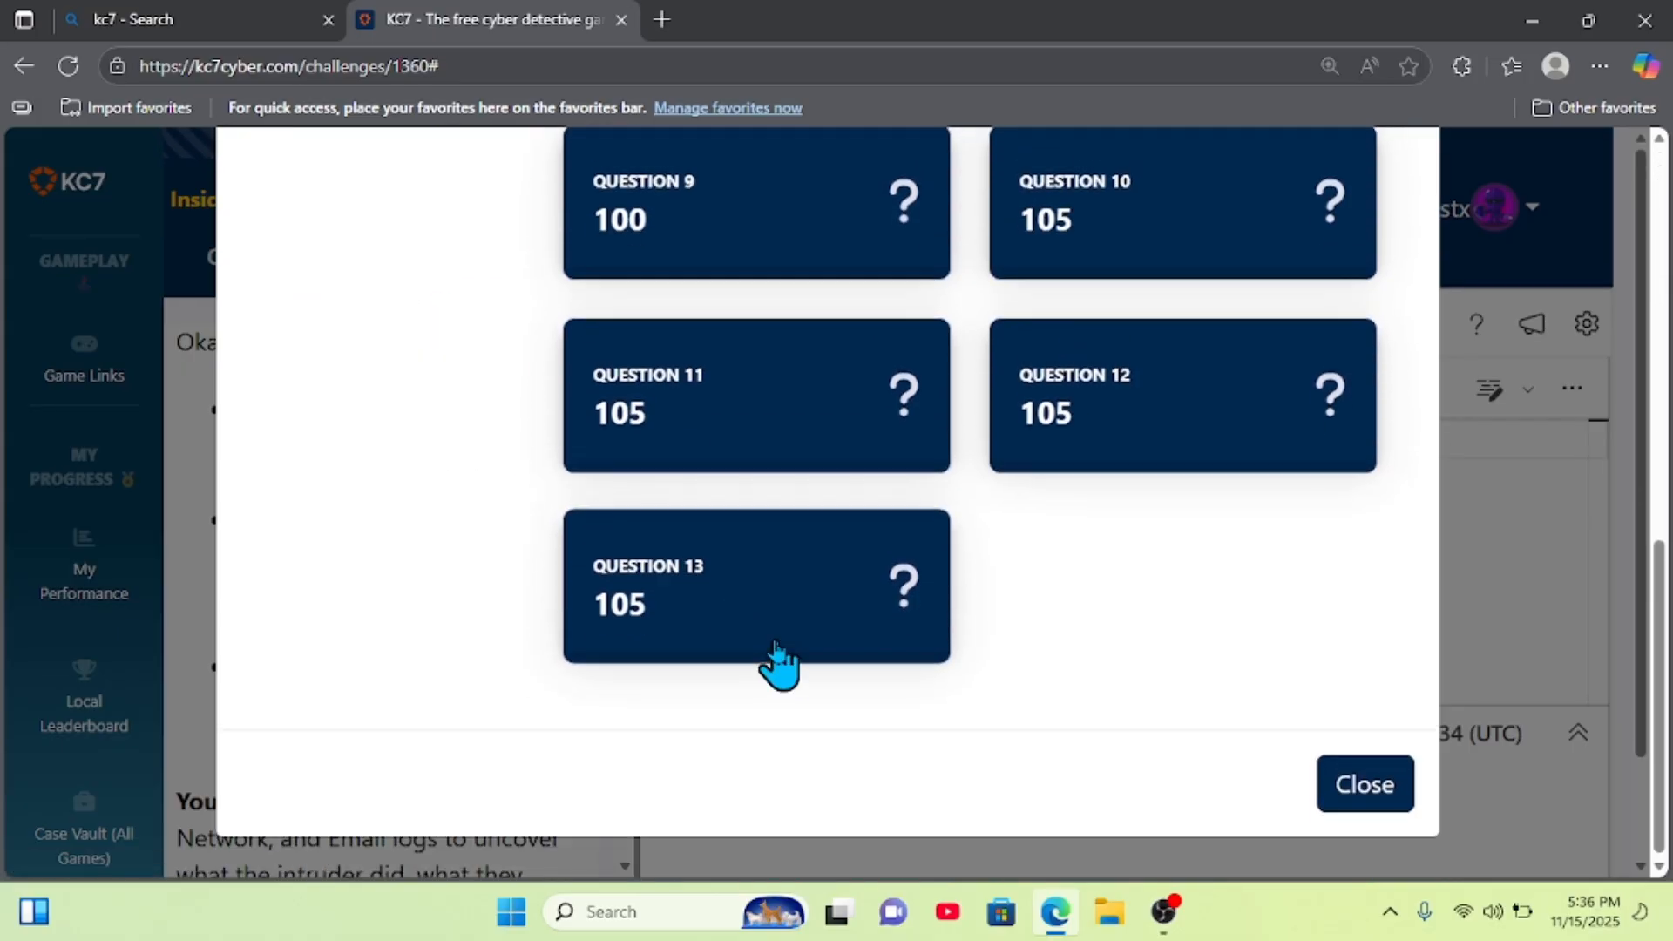
{"action": "scroll", "coordinate": [778, 664], "scroll_direction": "up", "scroll_amount": 10}
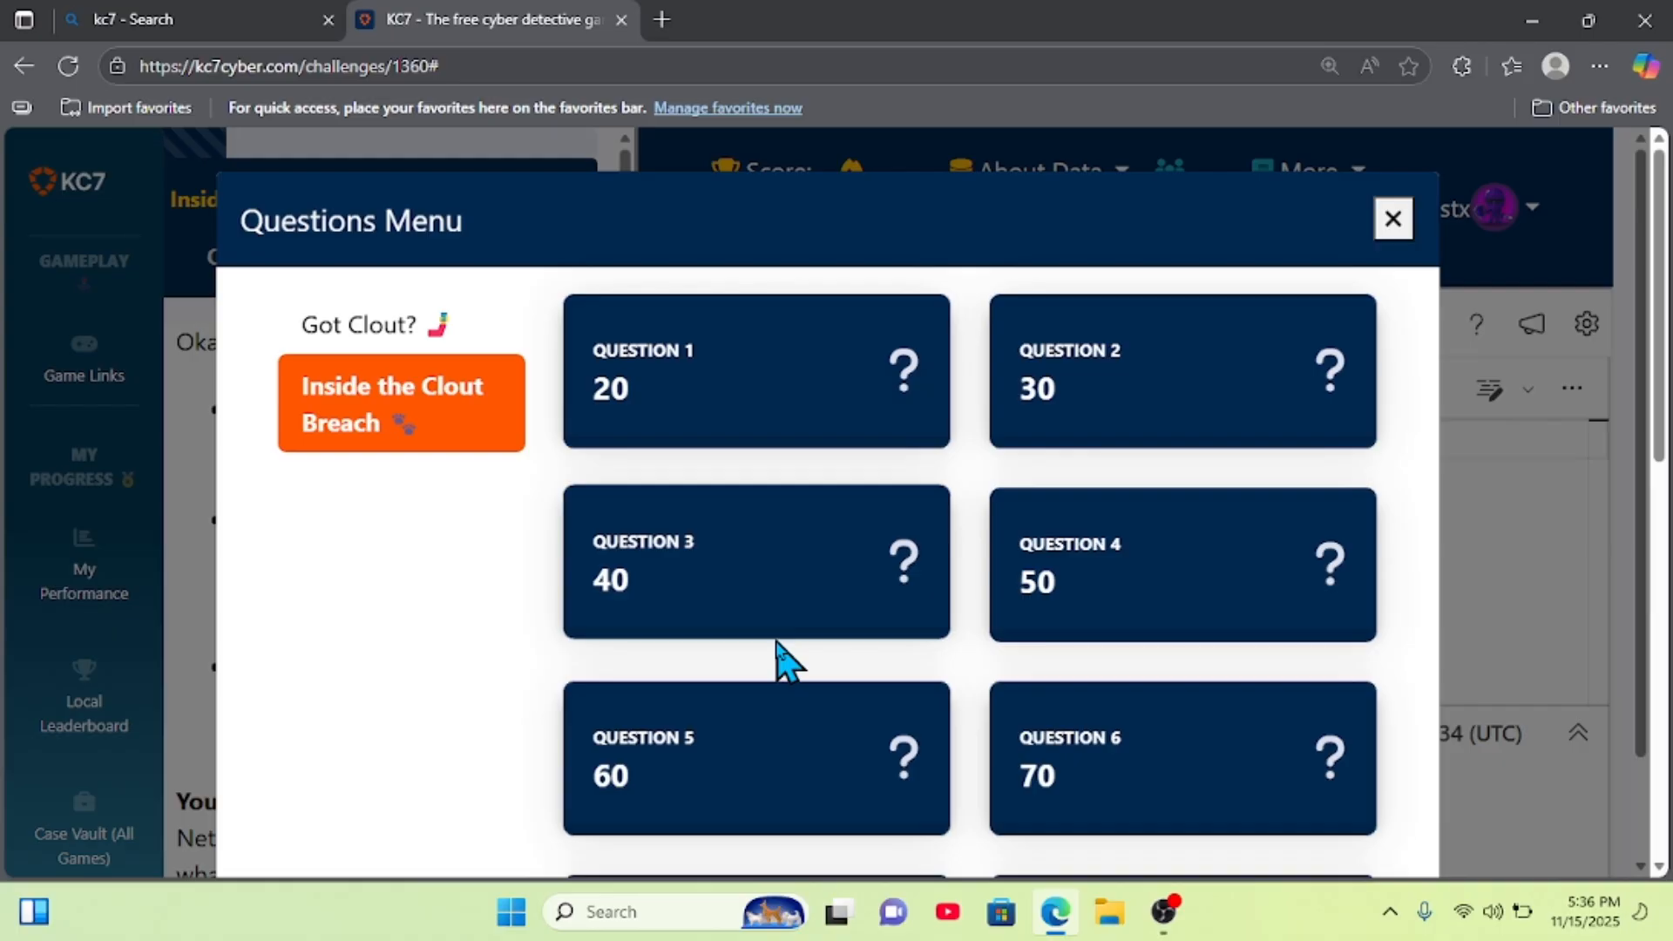
{"action": "left_click", "coordinate": [1393, 219]}
- Review the solved Question 21 of the previous section and return to the briefing of Question 1 in Inside the Clout Breach
{"action": "scroll", "coordinate": [362, 579], "scroll_direction": "down", "scroll_amount": 8}
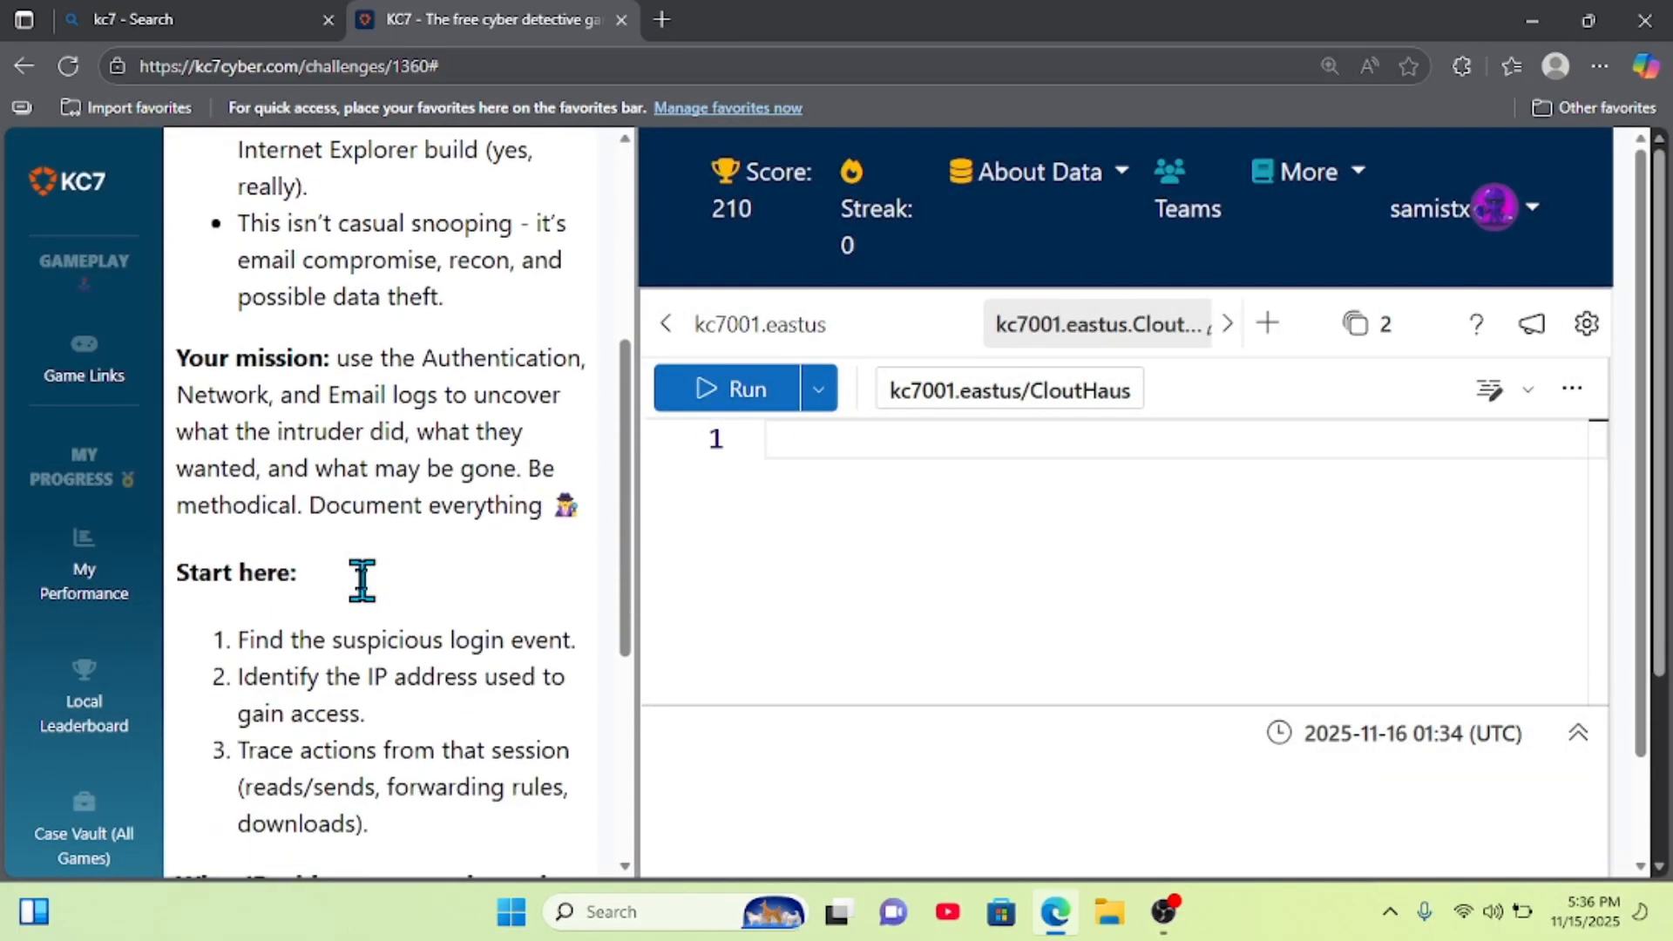
{"action": "scroll", "coordinate": [362, 579], "scroll_direction": "down", "scroll_amount": 3}
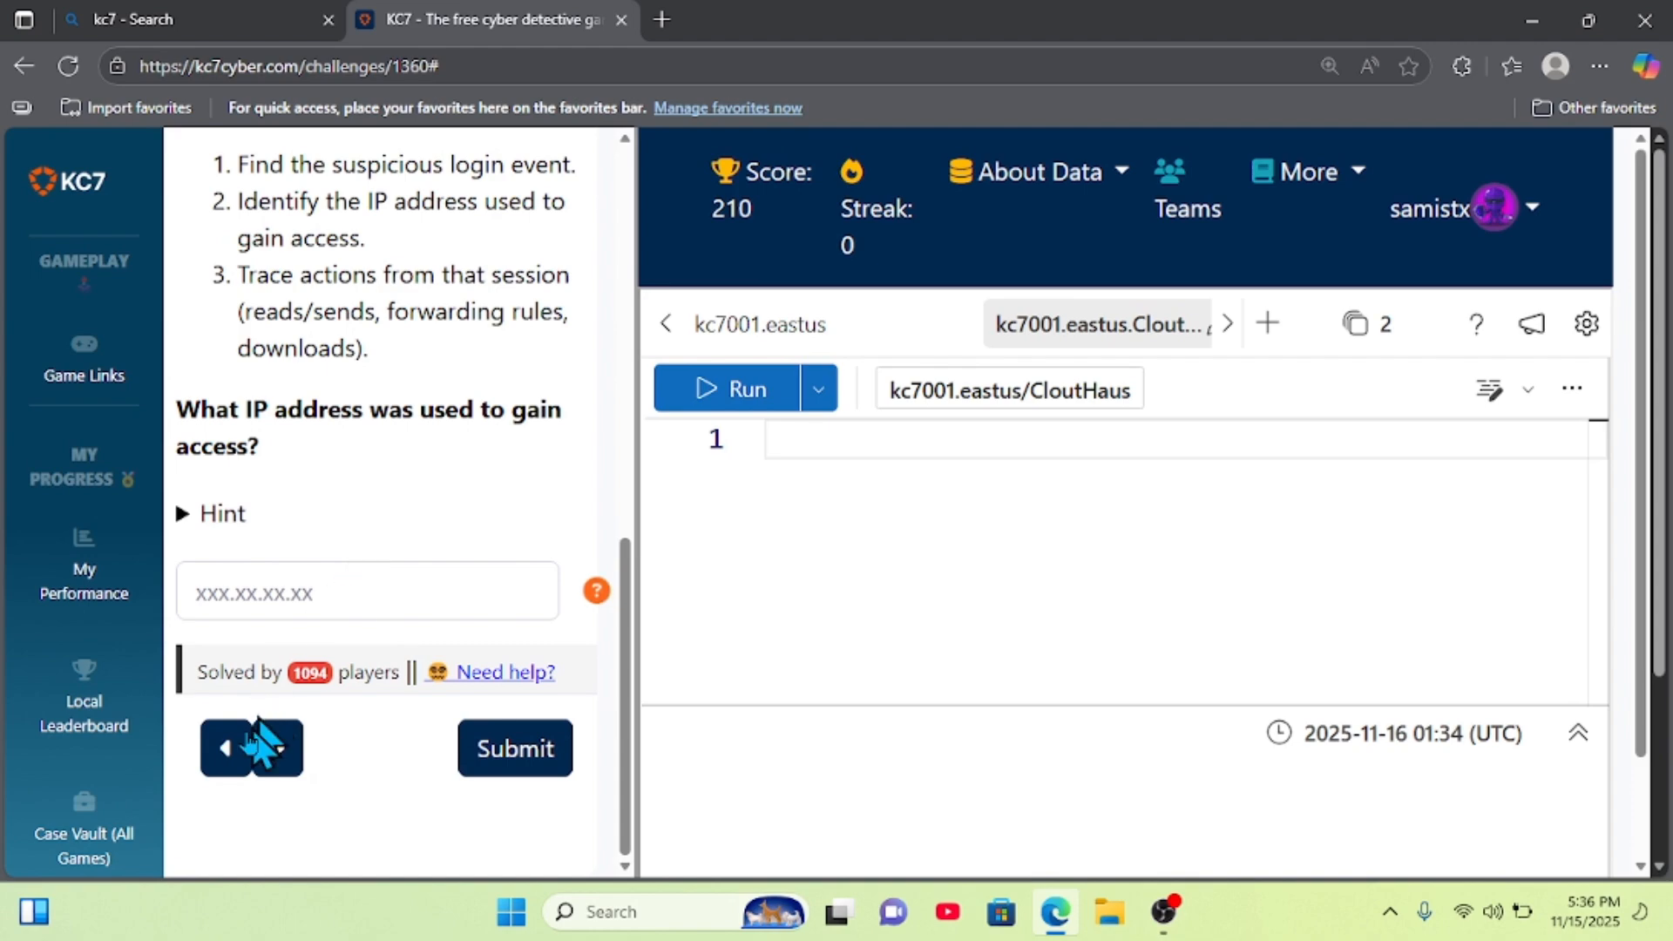
{"action": "left_click", "coordinate": [225, 747]}
{"action": "scroll", "coordinate": [414, 459], "scroll_direction": "up", "scroll_amount": 7}
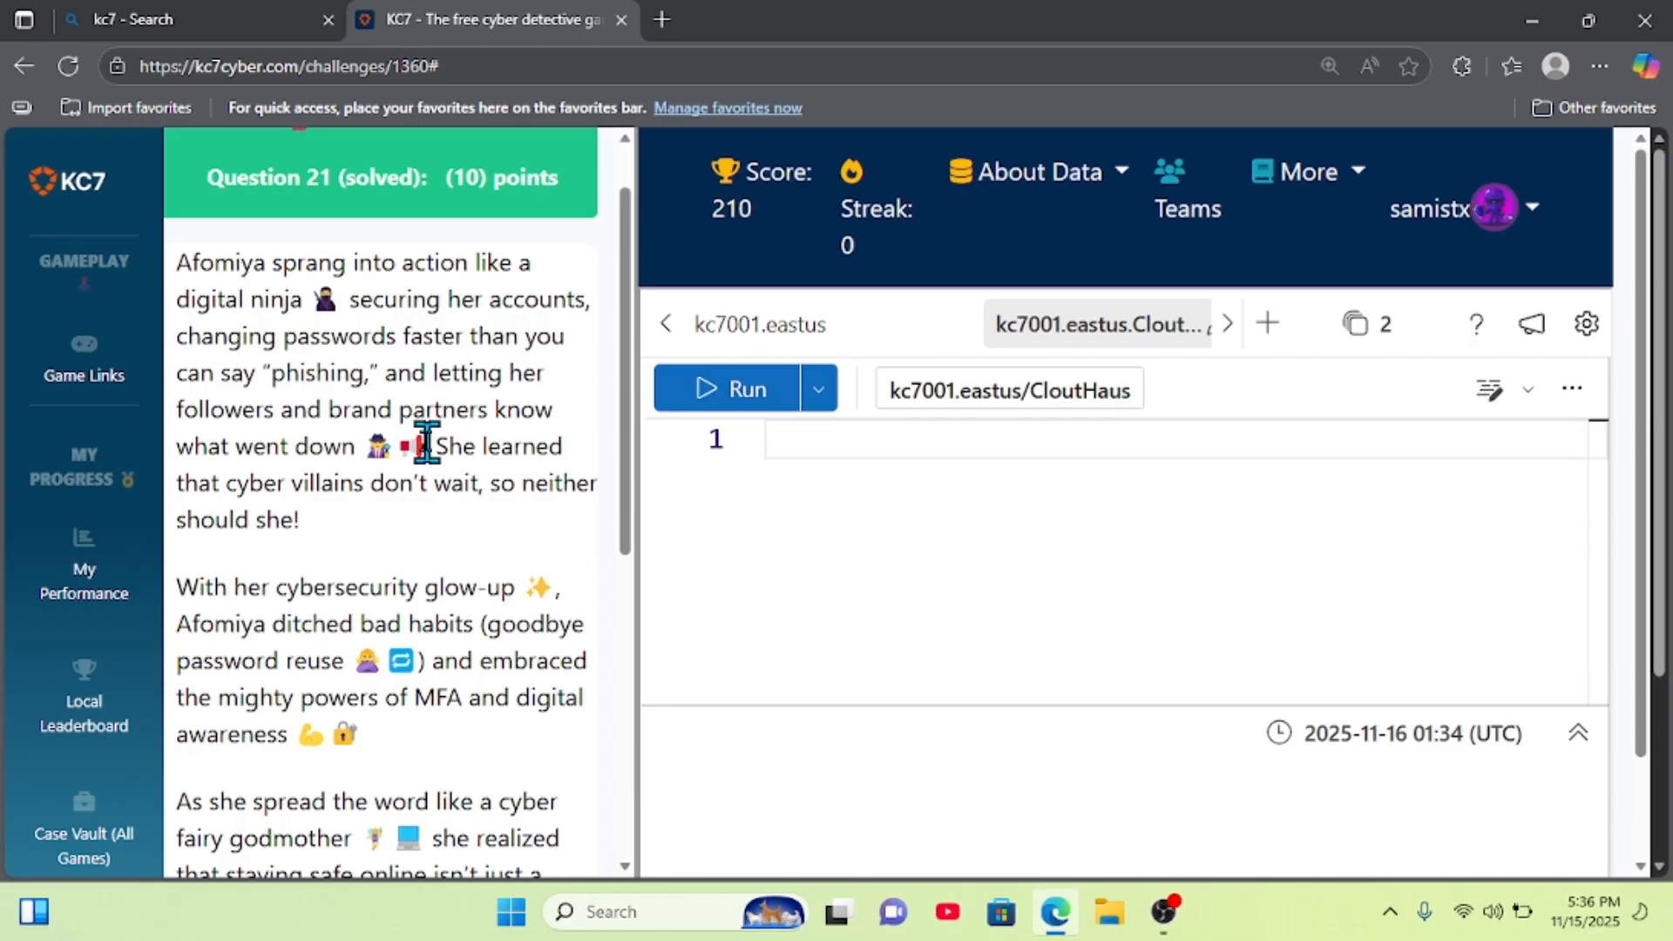
{"action": "scroll", "coordinate": [427, 444], "scroll_direction": "down", "scroll_amount": 1}
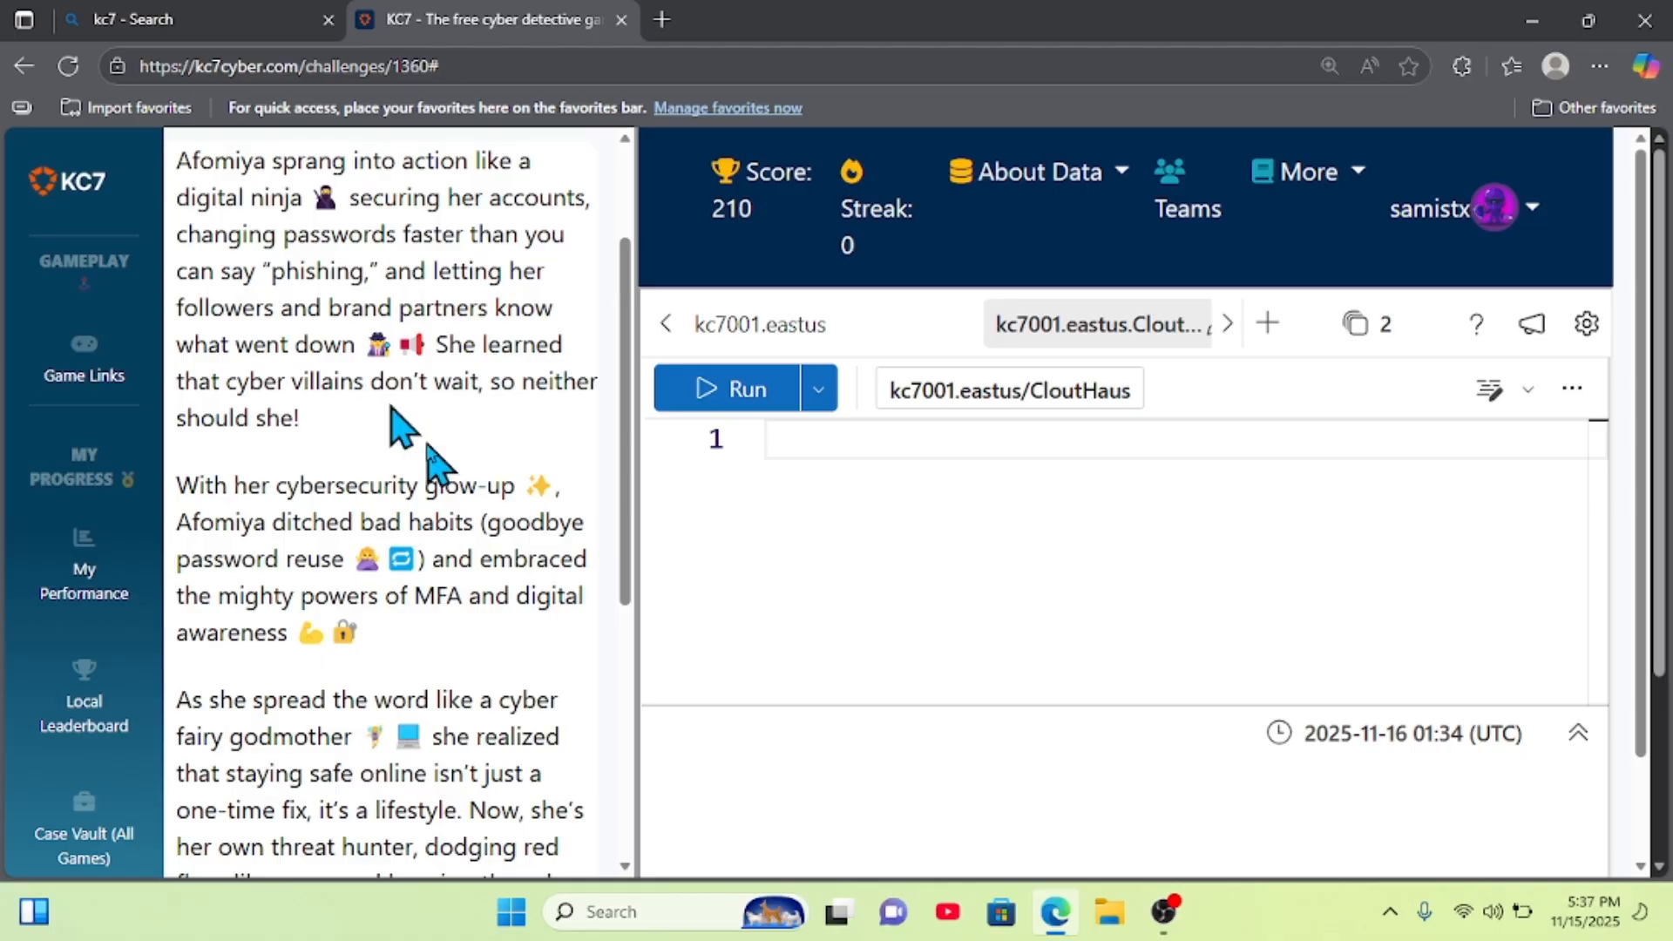
{"action": "scroll", "coordinate": [427, 446], "scroll_direction": "down", "scroll_amount": 3}
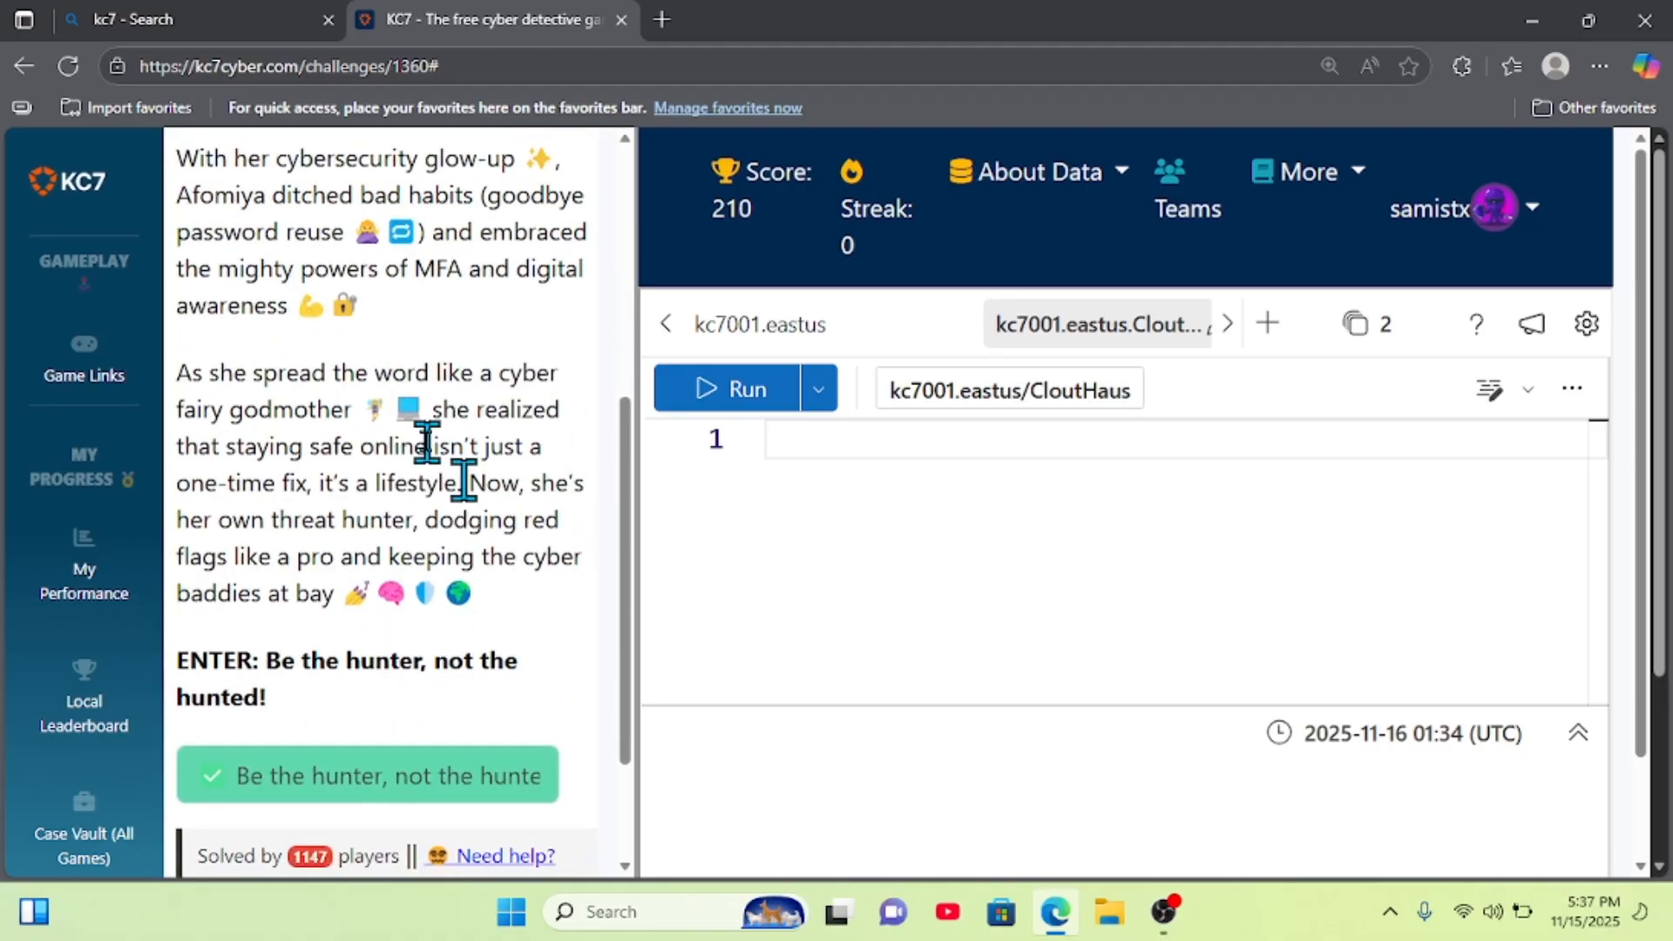
{"action": "scroll", "coordinate": [431, 448], "scroll_direction": "down", "scroll_amount": 2}
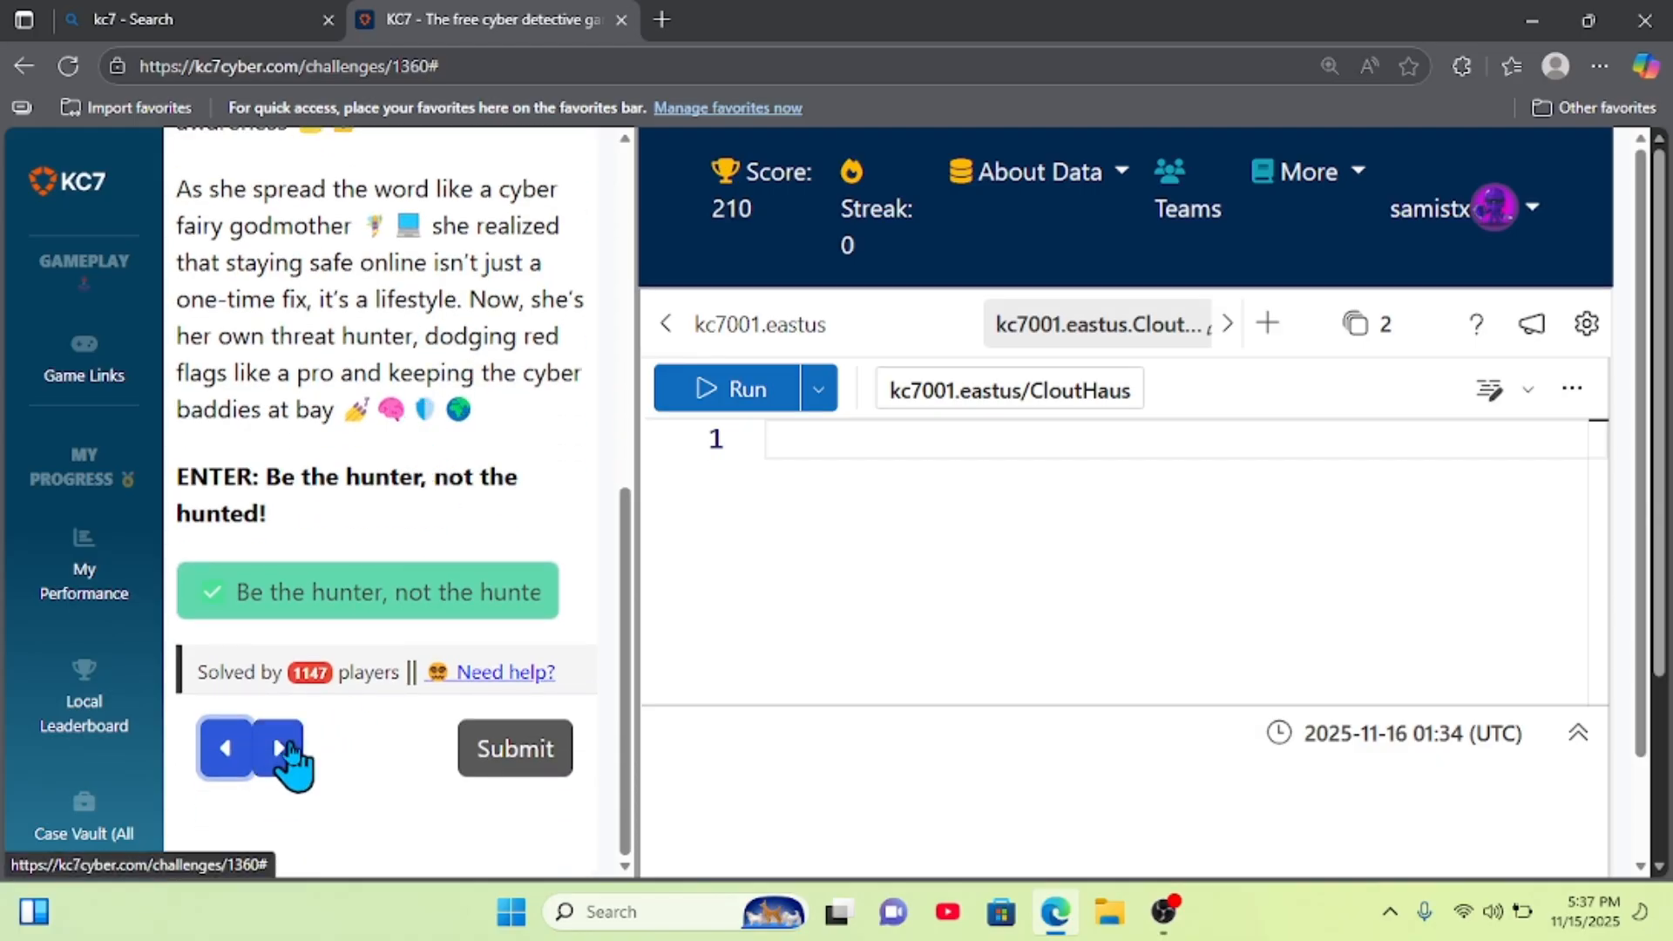
{"action": "left_click", "coordinate": [288, 754]}
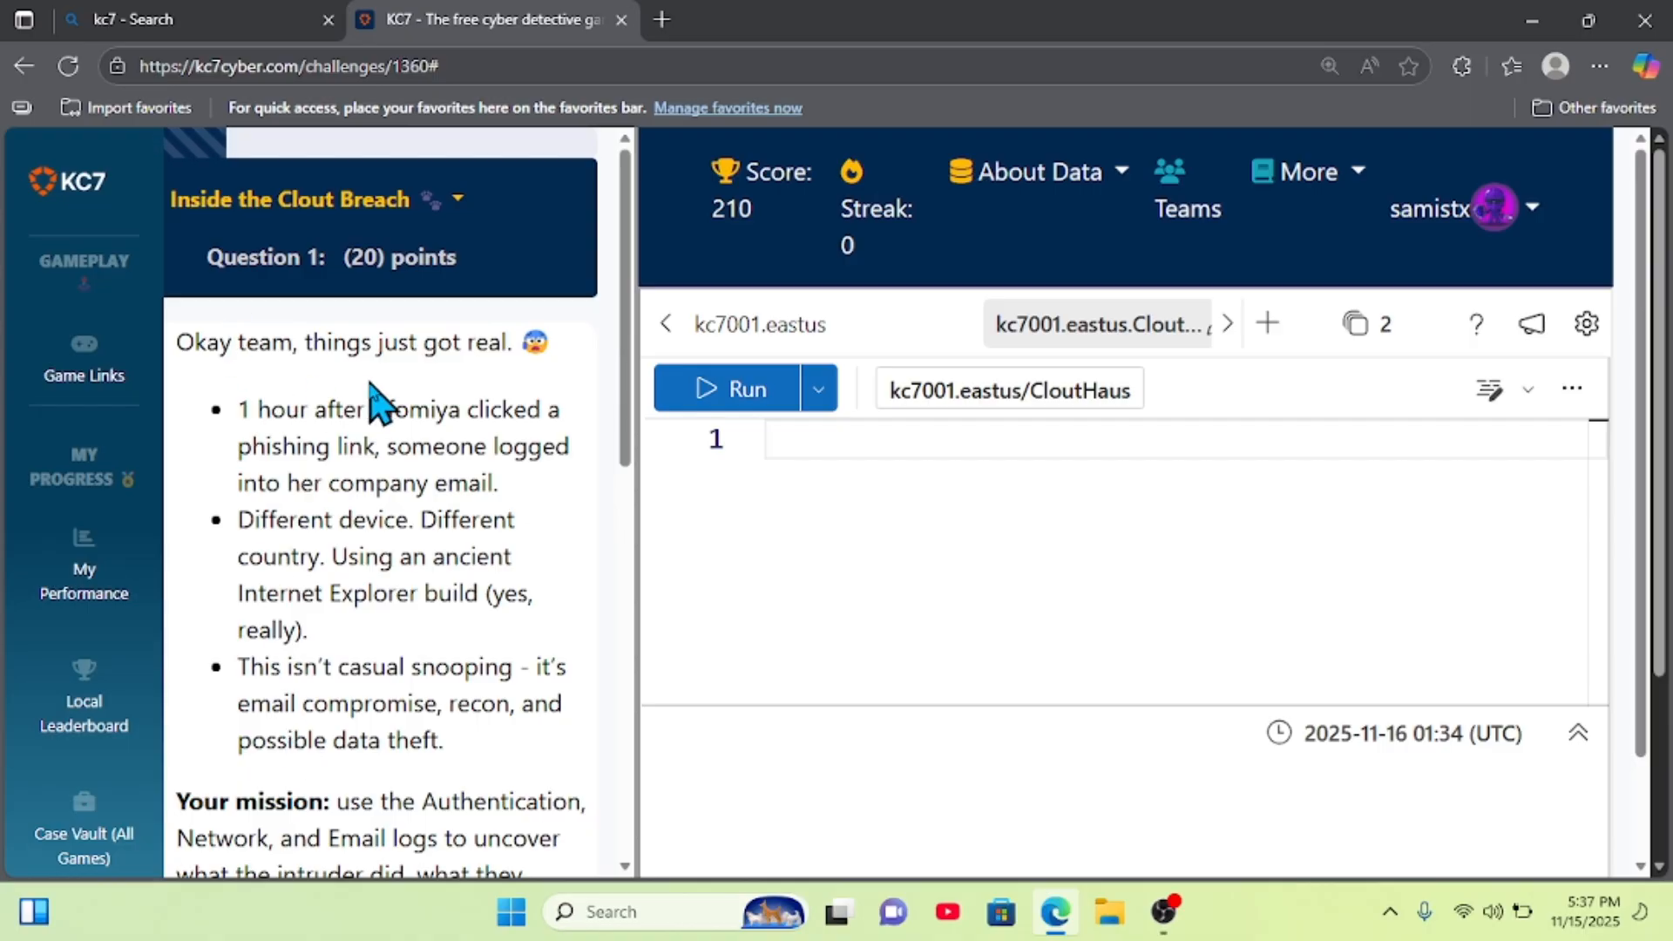
{"action": "scroll", "coordinate": [373, 397], "scroll_direction": "down", "scroll_amount": 1}
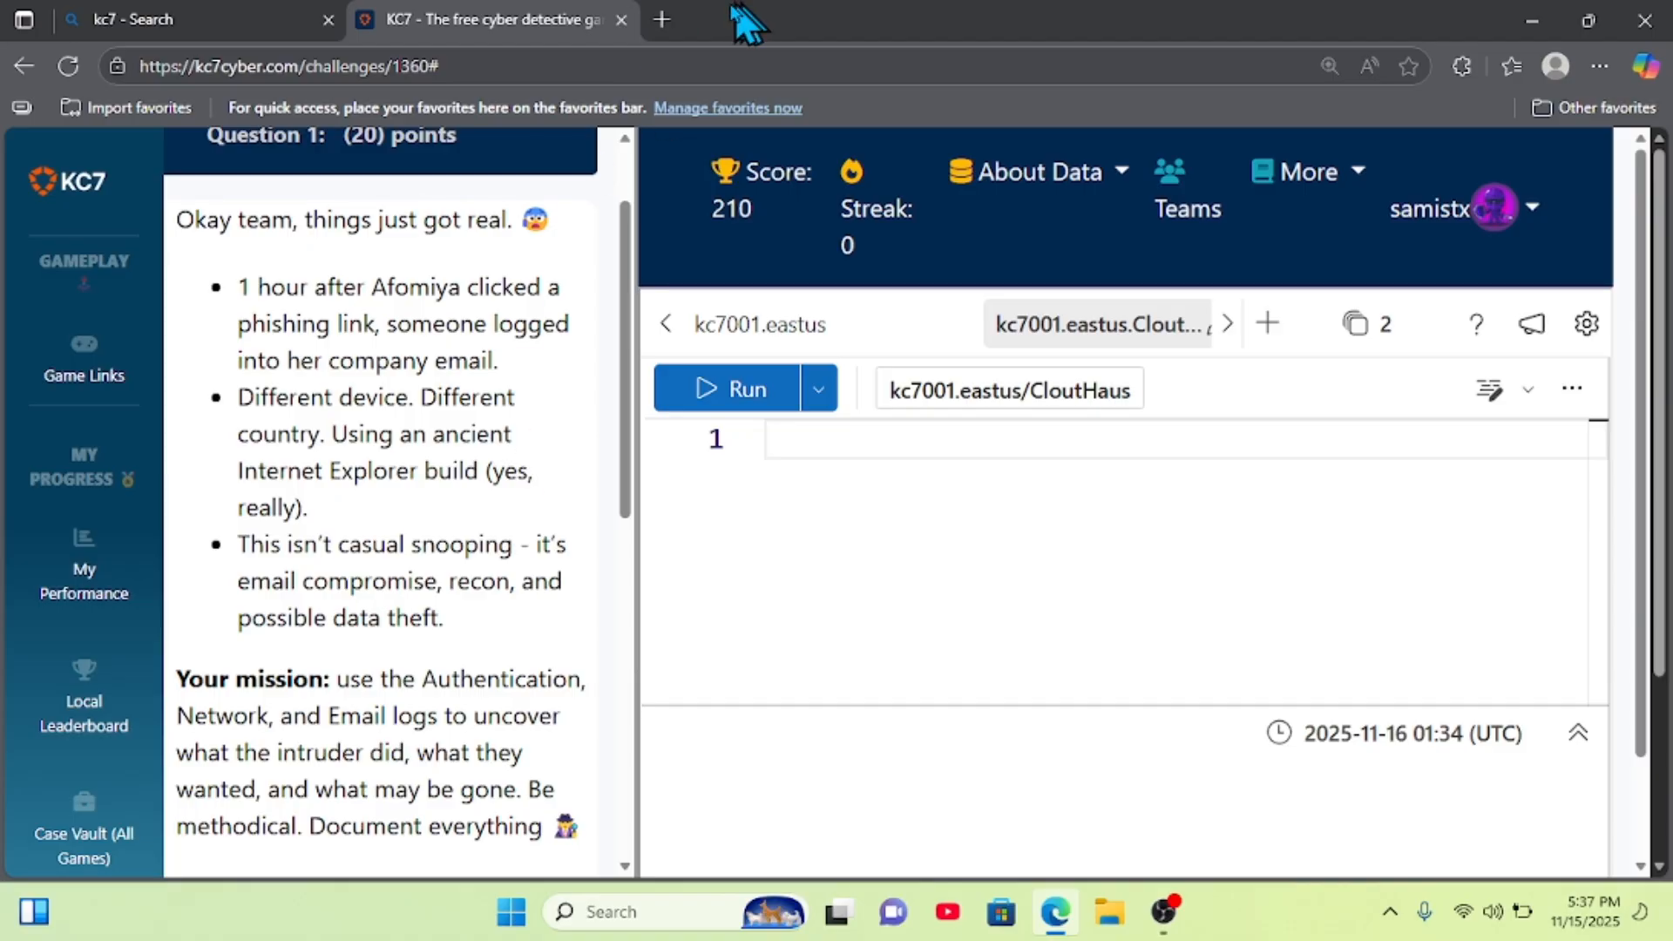
- Open notion.so in a new browser tab
{"action": "left_click", "coordinate": [663, 19]}
{"action": "type", "text": "no"}
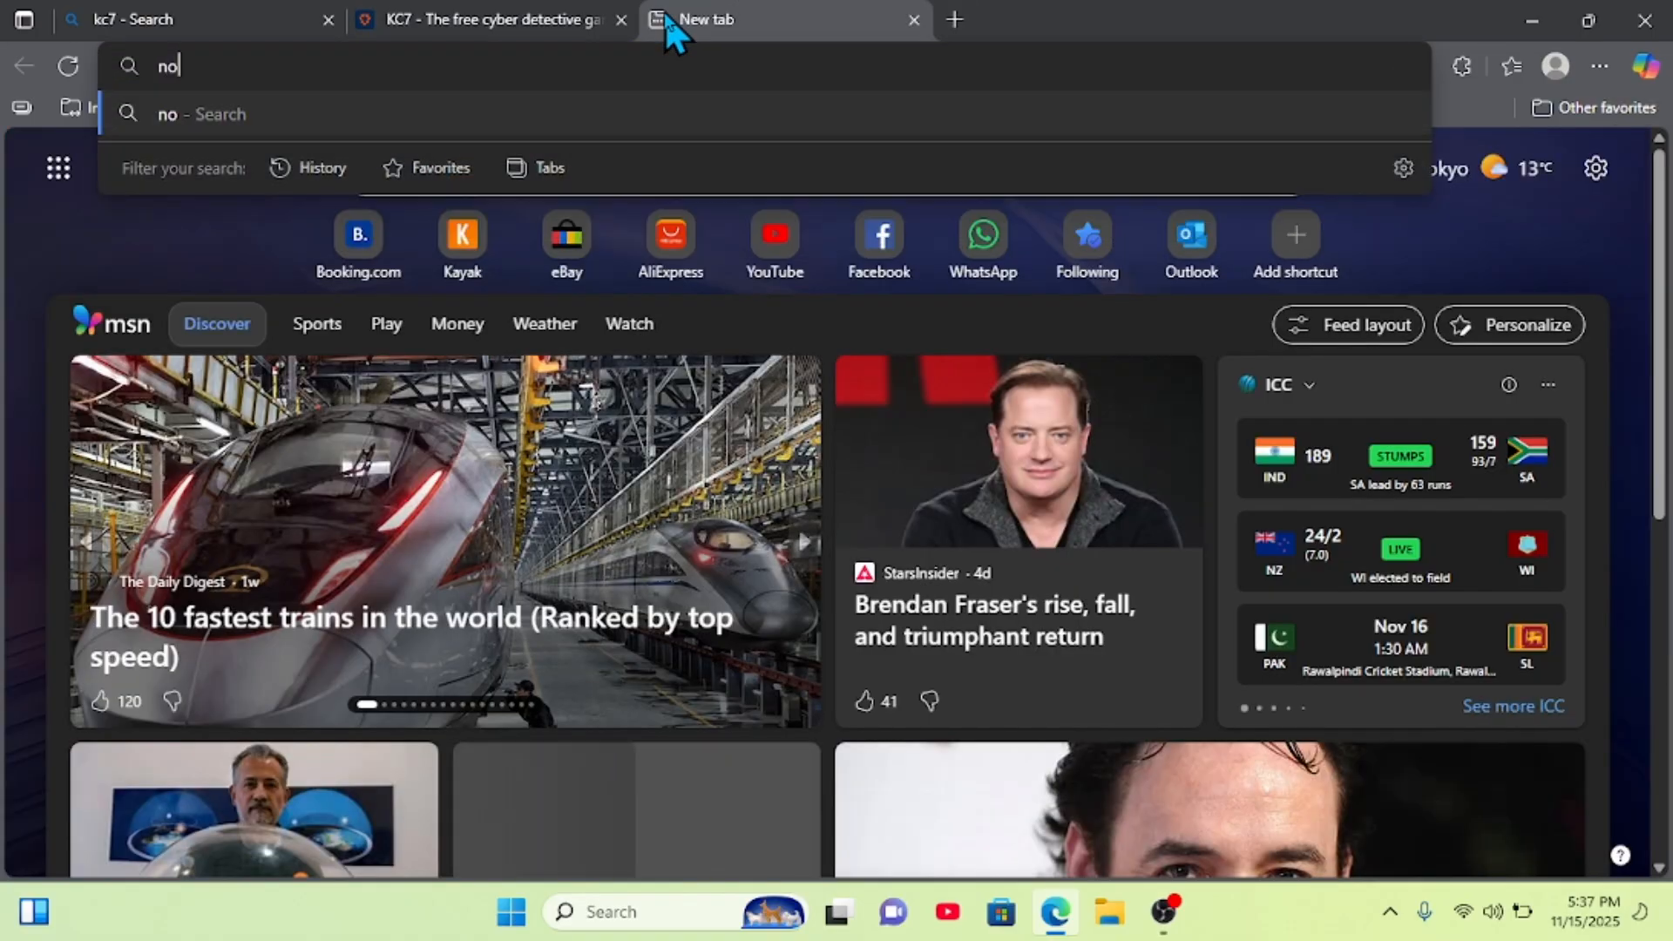
{"action": "type", "text": "tion.so"}
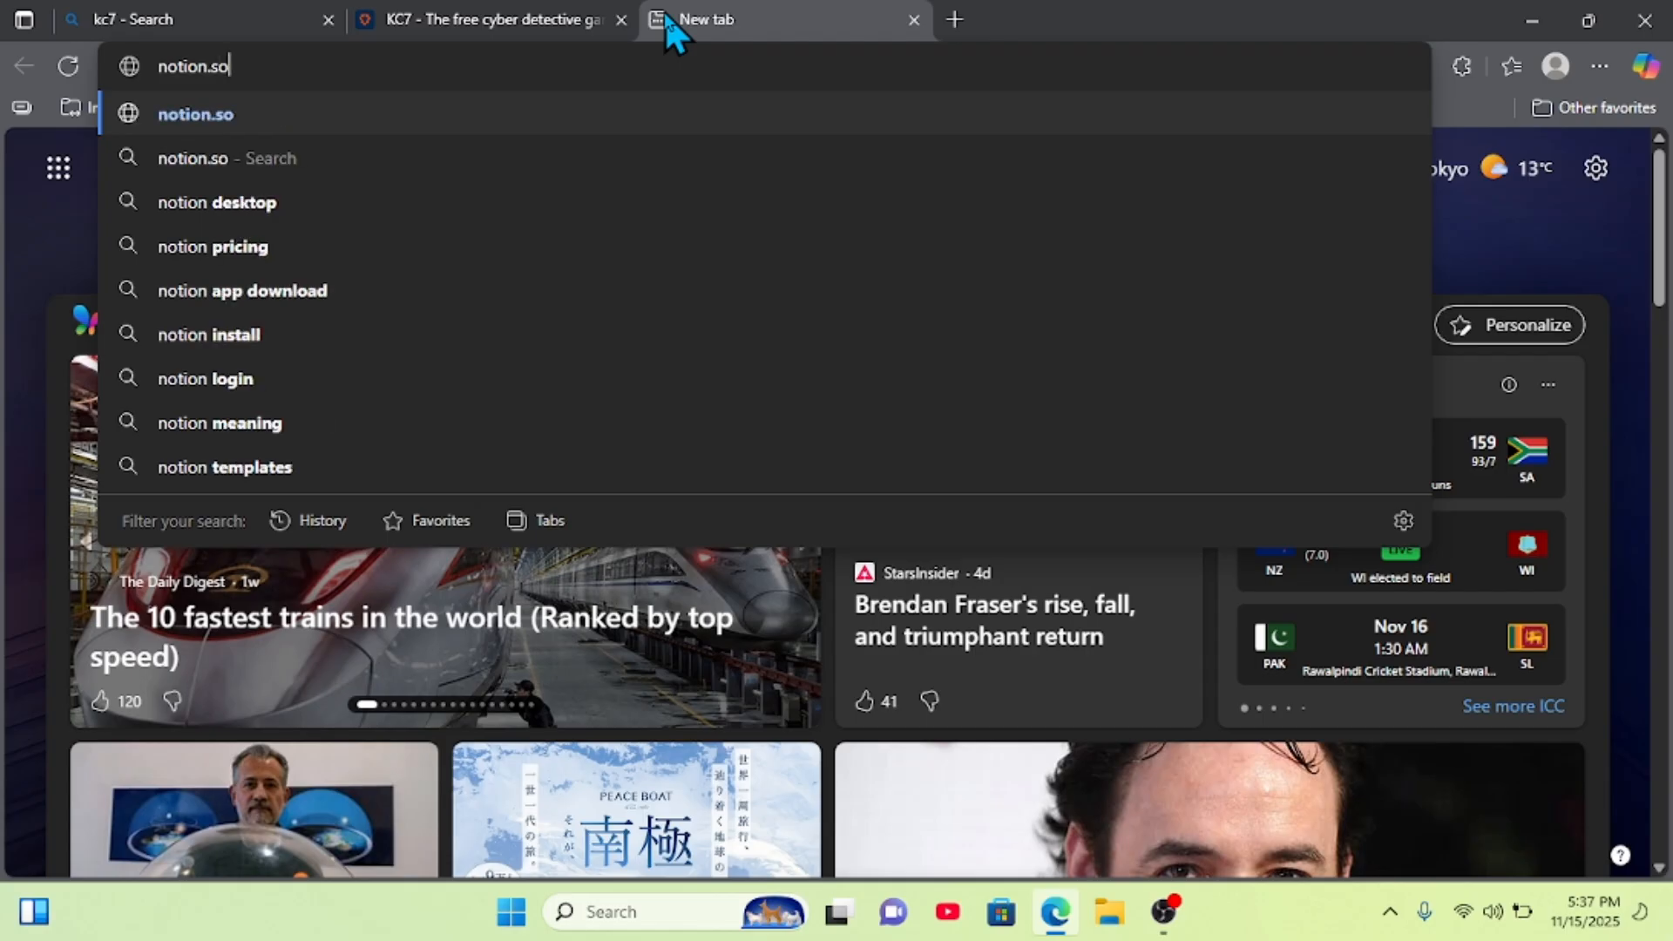
{"action": "key", "text": "Return"}
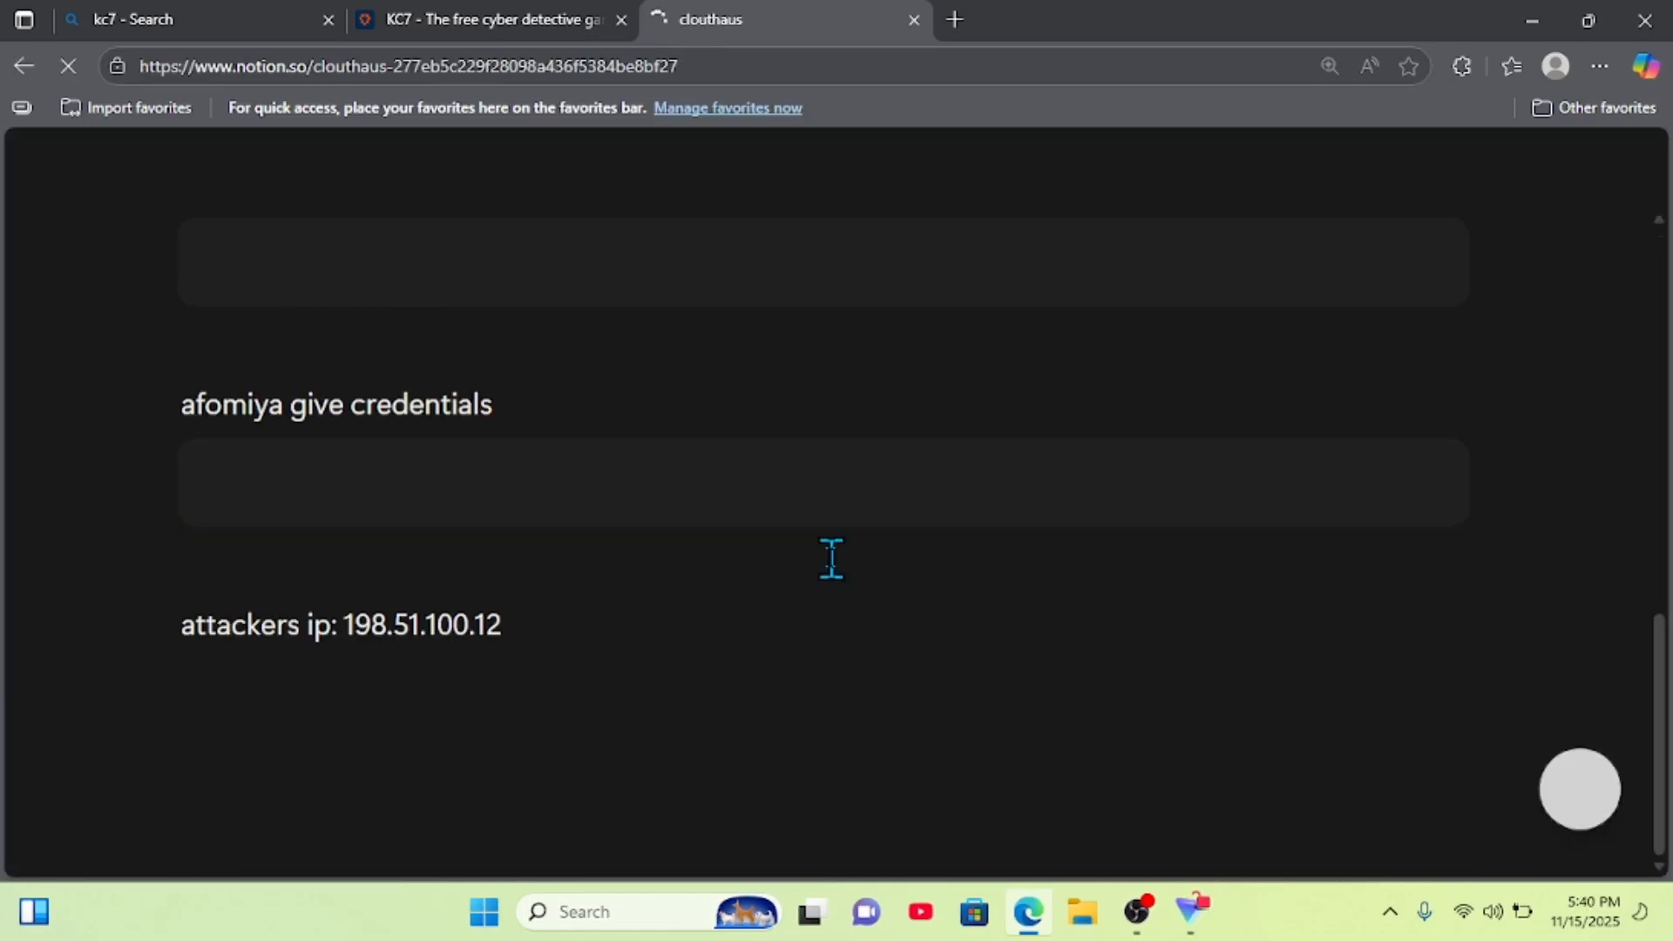
- Examine the clouthaus notes for the victim's employee details, the phishing email, the credential submission and the attacker's IP
{"action": "scroll", "coordinate": [829, 560], "scroll_direction": "up", "scroll_amount": 15}
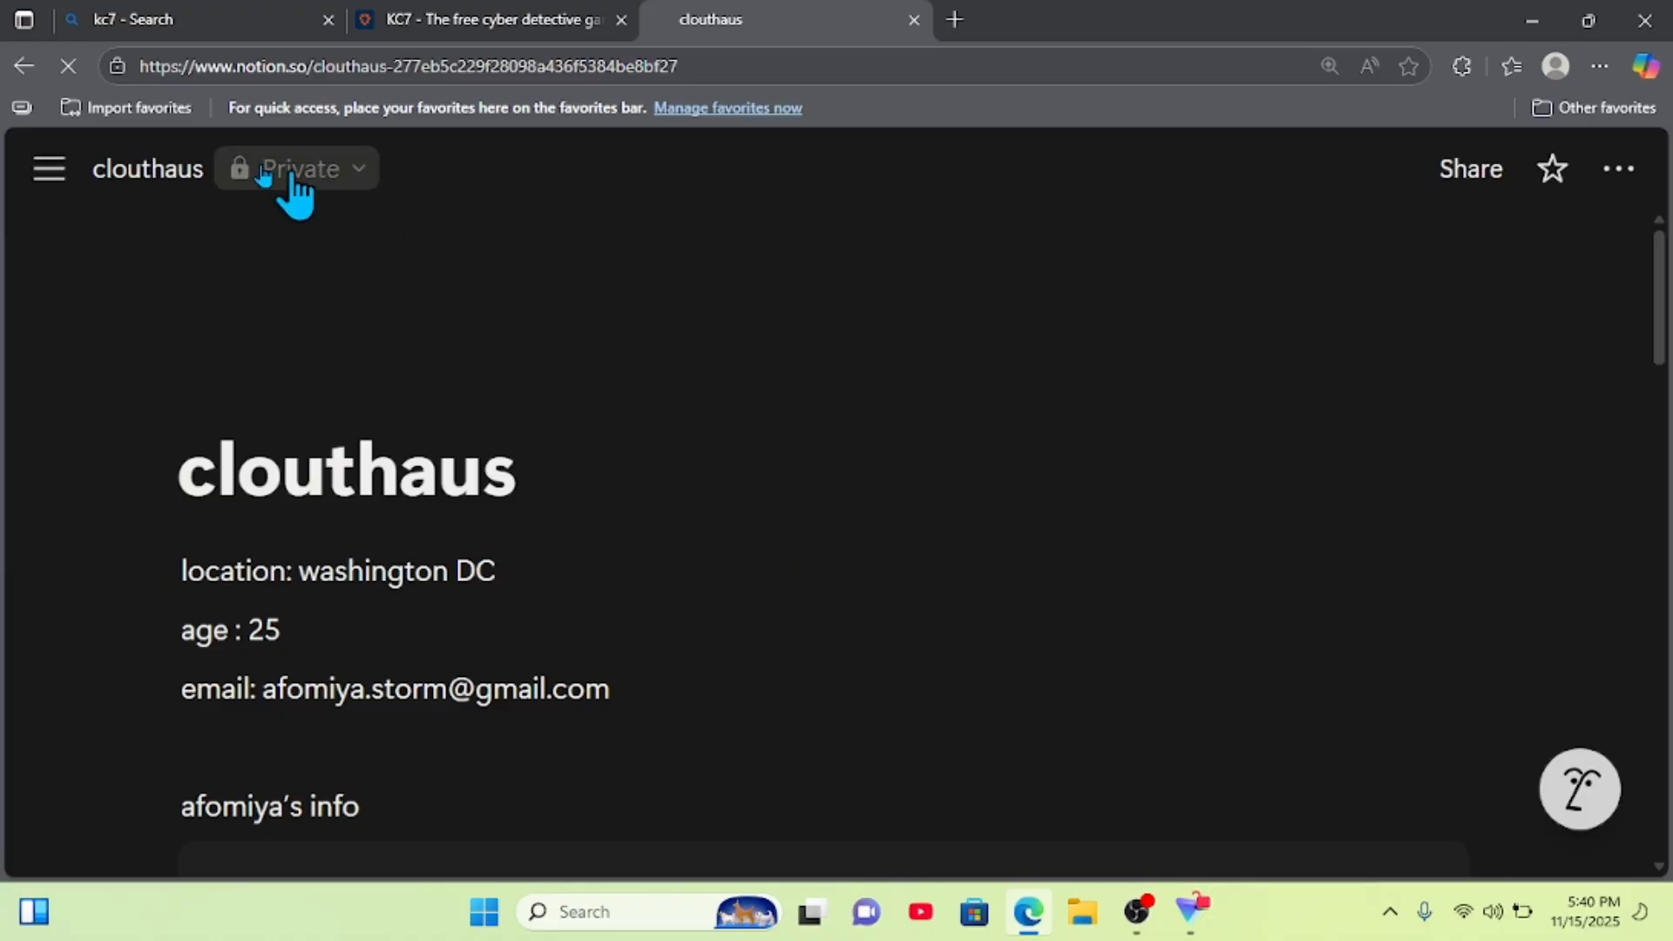
{"action": "scroll", "coordinate": [235, 534], "scroll_direction": "down", "scroll_amount": 6}
{"action": "scroll", "coordinate": [242, 541], "scroll_direction": "down", "scroll_amount": 10}
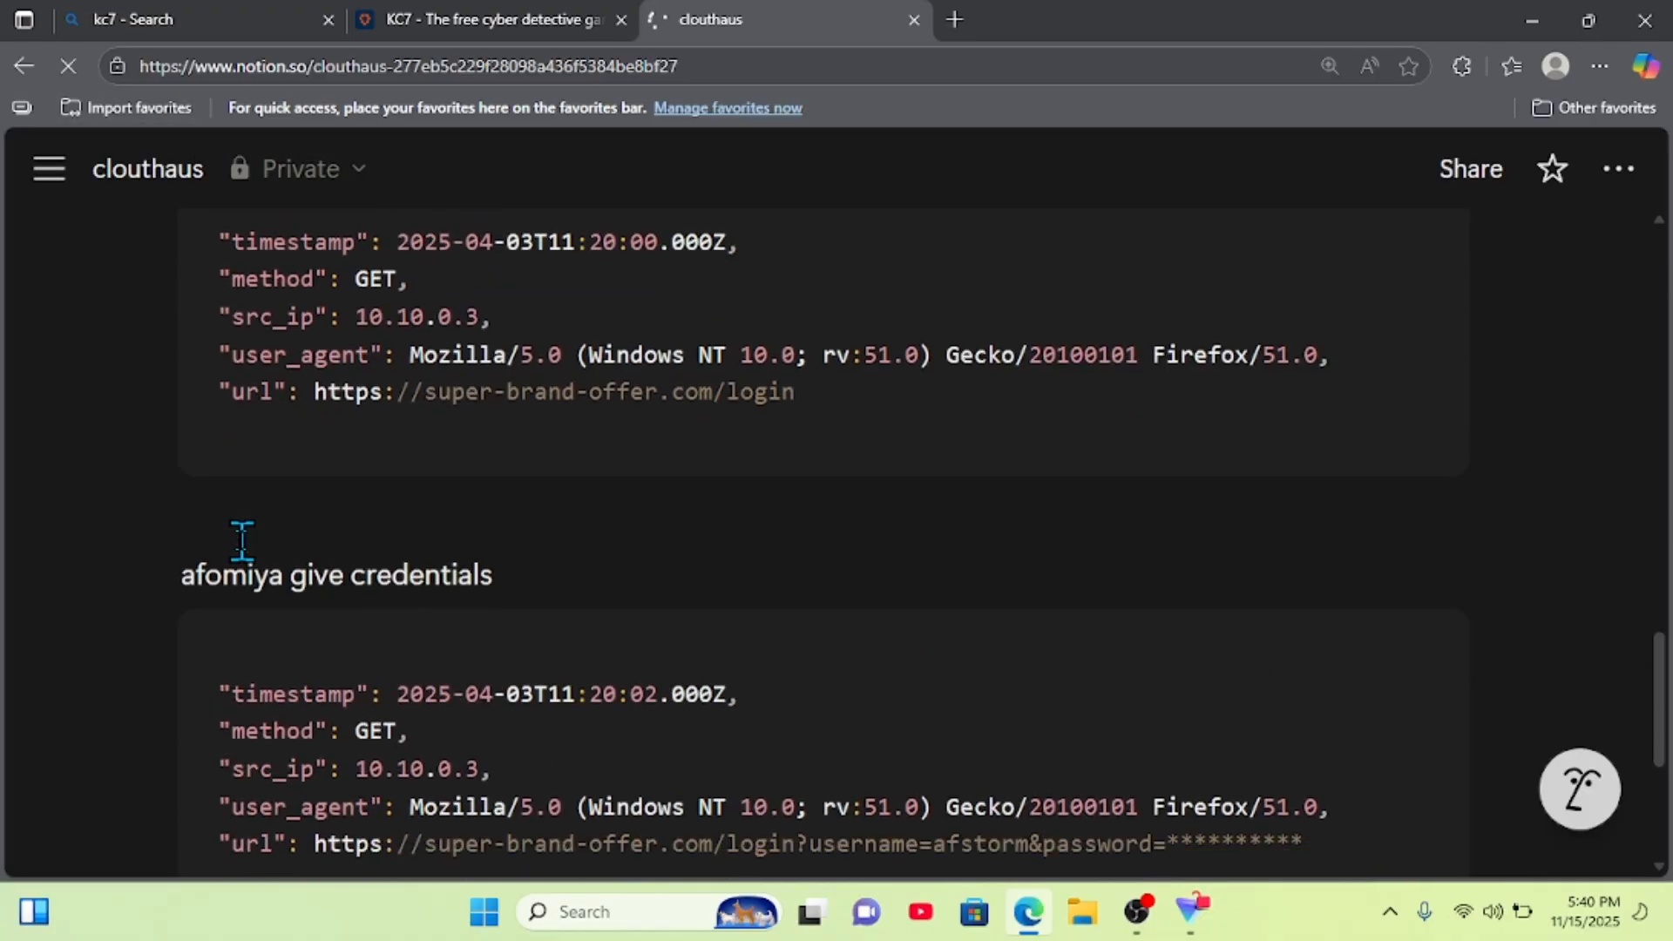
{"action": "scroll", "coordinate": [242, 541], "scroll_direction": "up", "scroll_amount": 5}
{"action": "scroll", "coordinate": [242, 540], "scroll_direction": "up", "scroll_amount": 5}
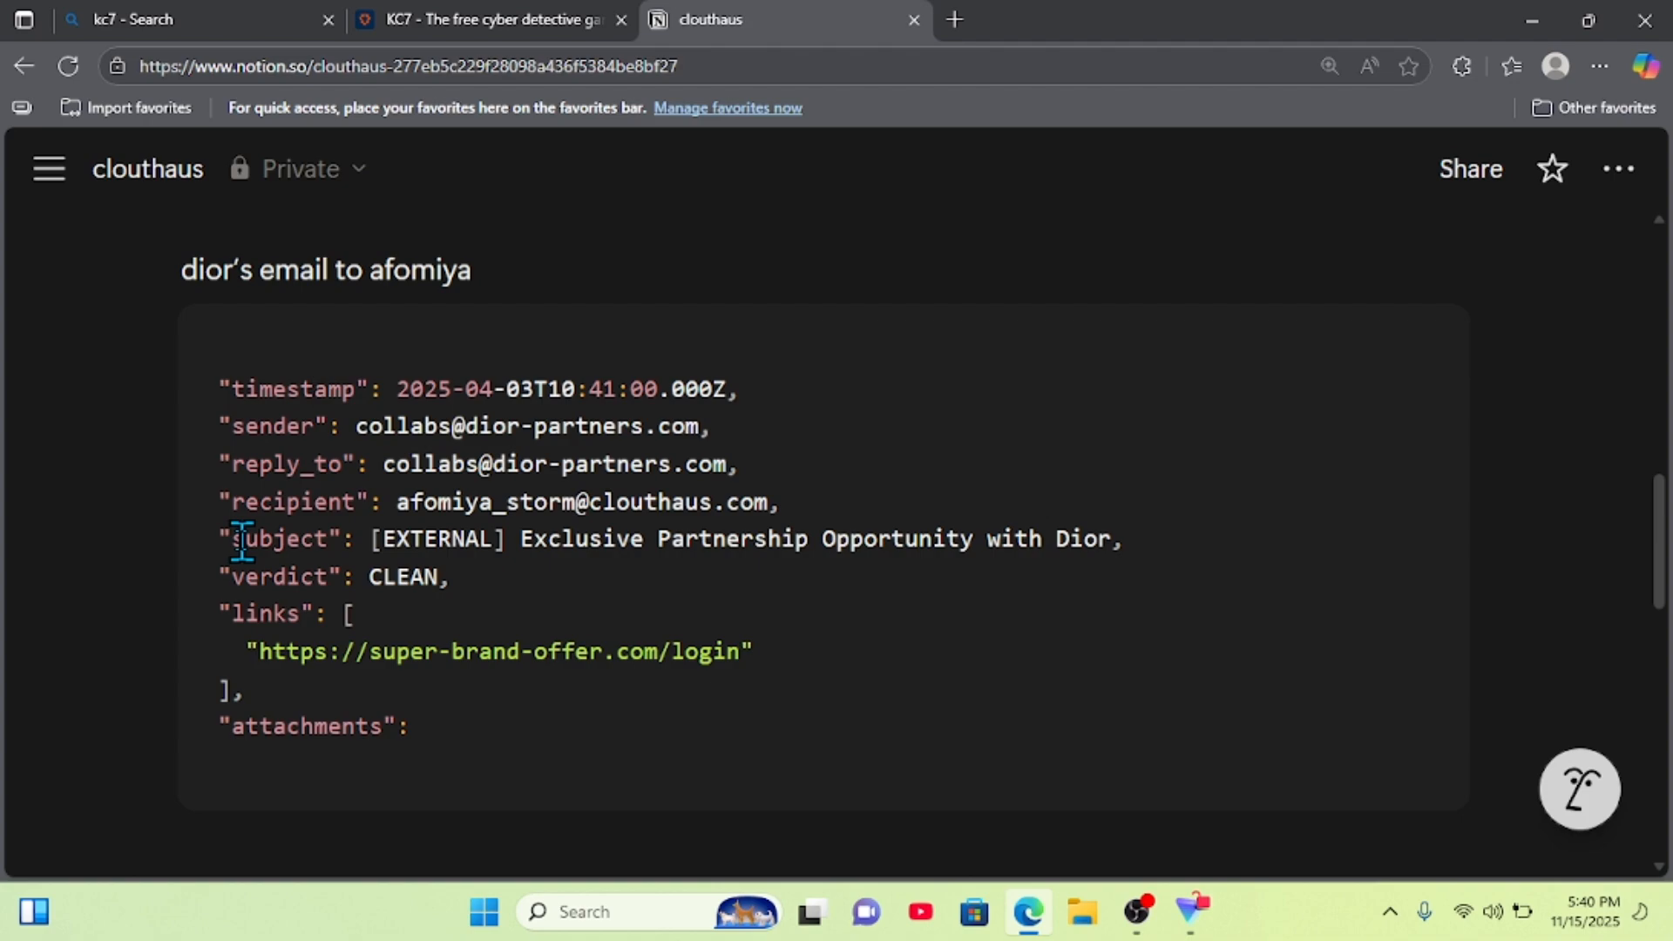
{"action": "scroll", "coordinate": [242, 540], "scroll_direction": "up", "scroll_amount": 6}
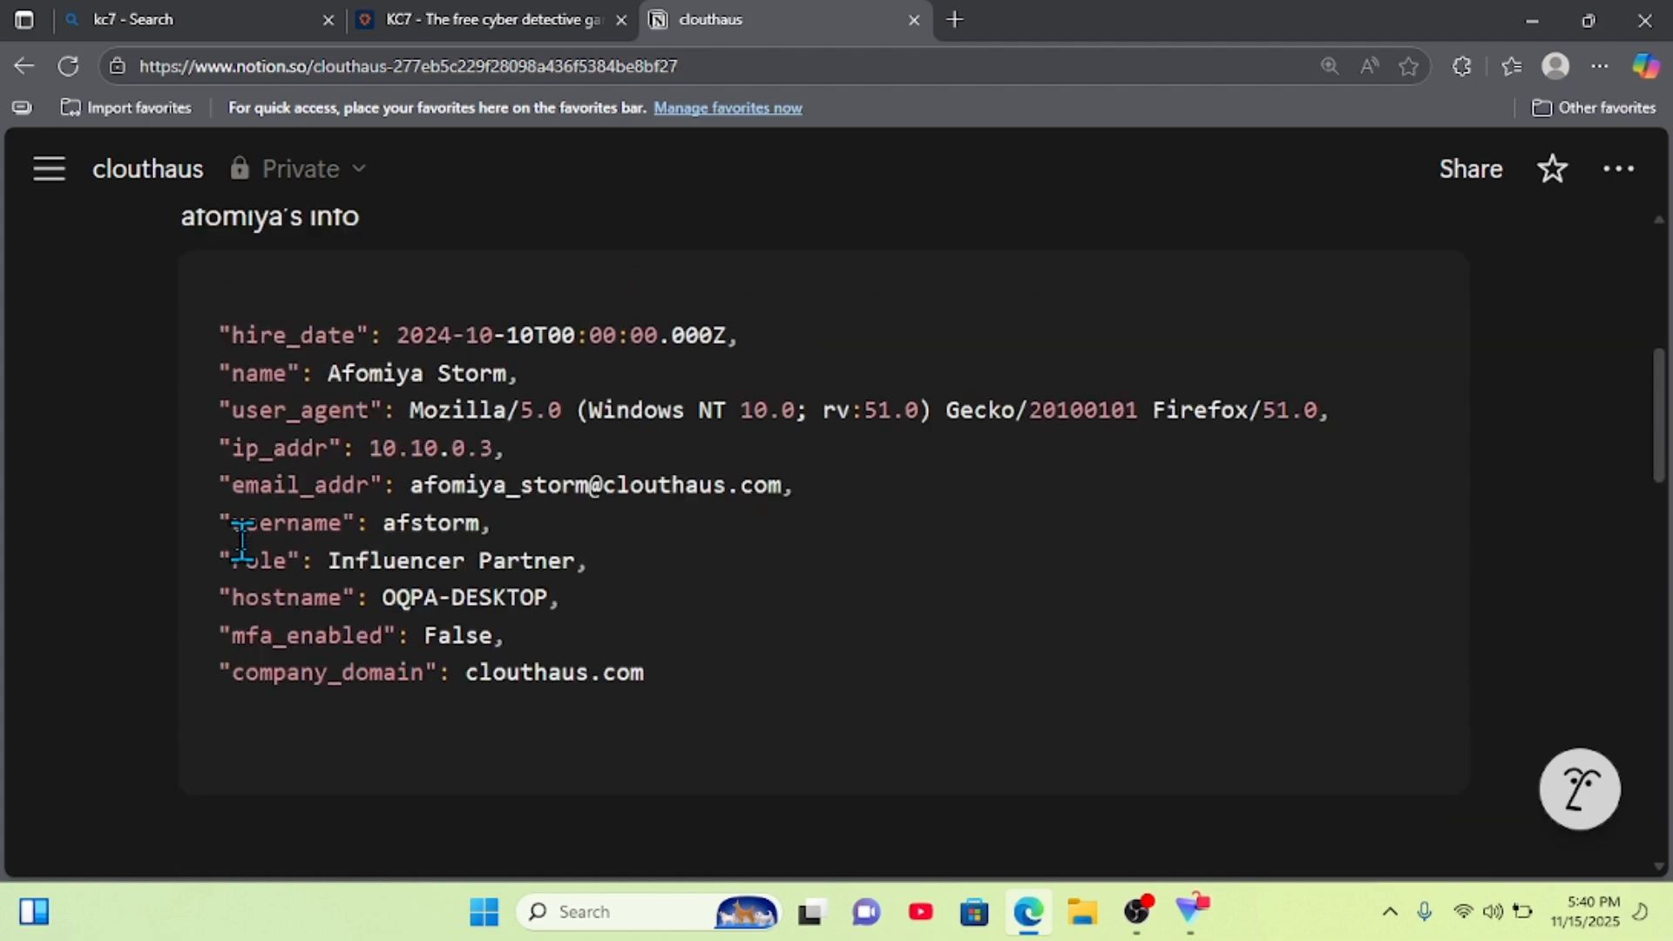
{"action": "scroll", "coordinate": [84, 571], "scroll_direction": "up", "scroll_amount": 1}
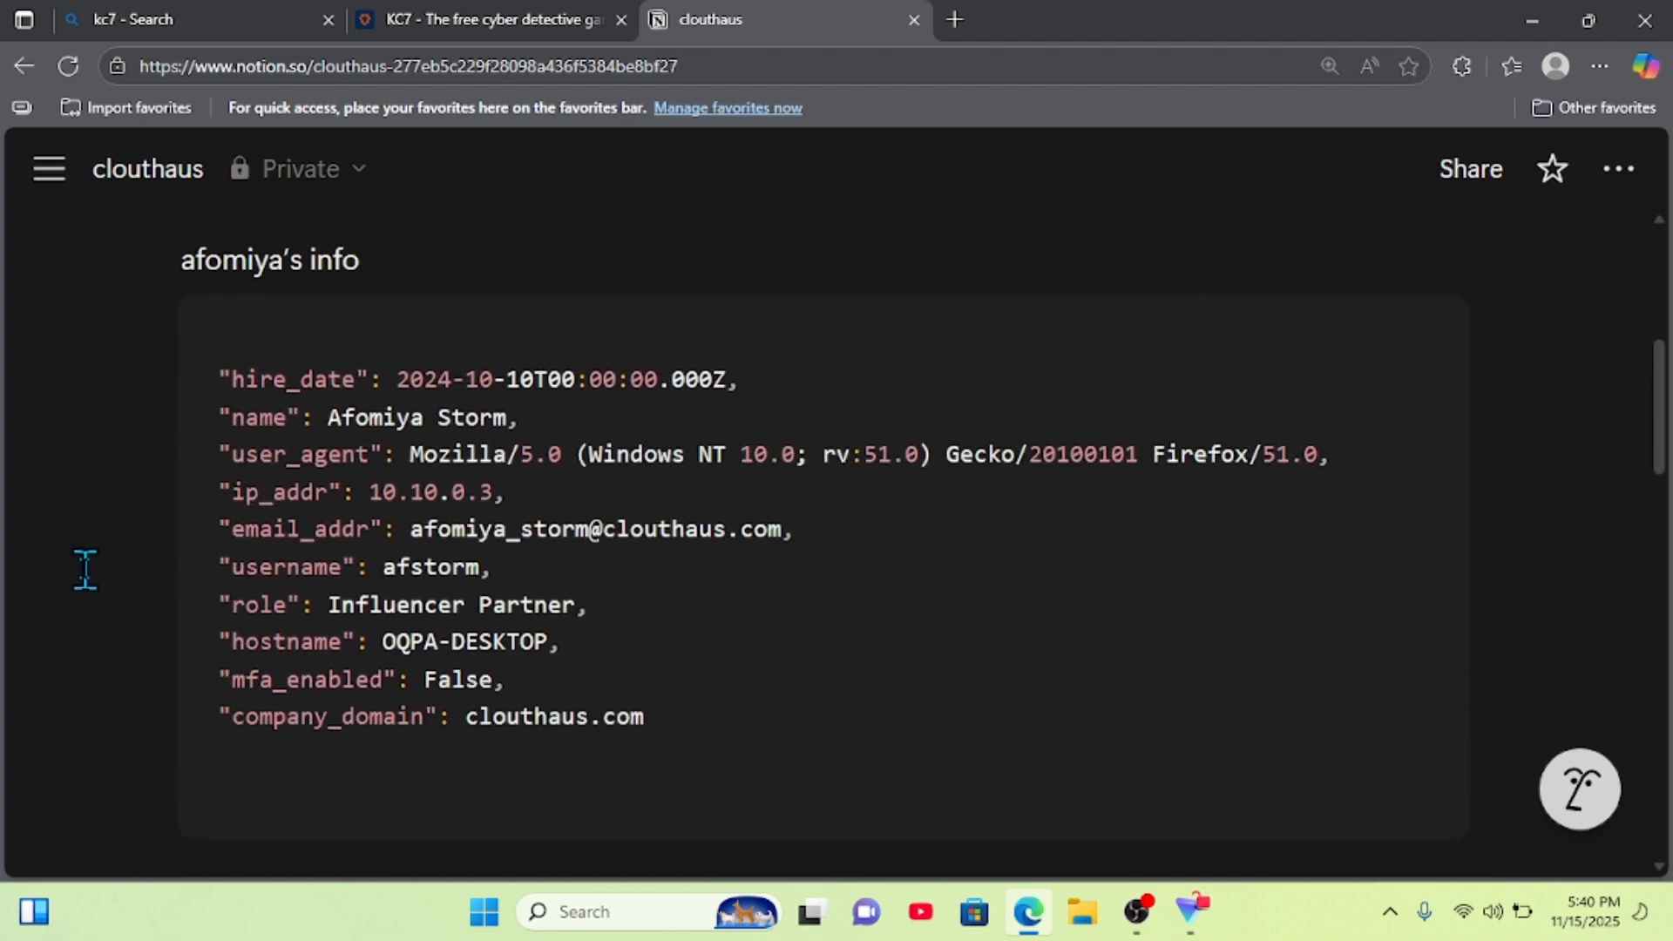
{"action": "scroll", "coordinate": [85, 571], "scroll_direction": "down", "scroll_amount": 1}
{"action": "scroll", "coordinate": [85, 571], "scroll_direction": "up", "scroll_amount": 1}
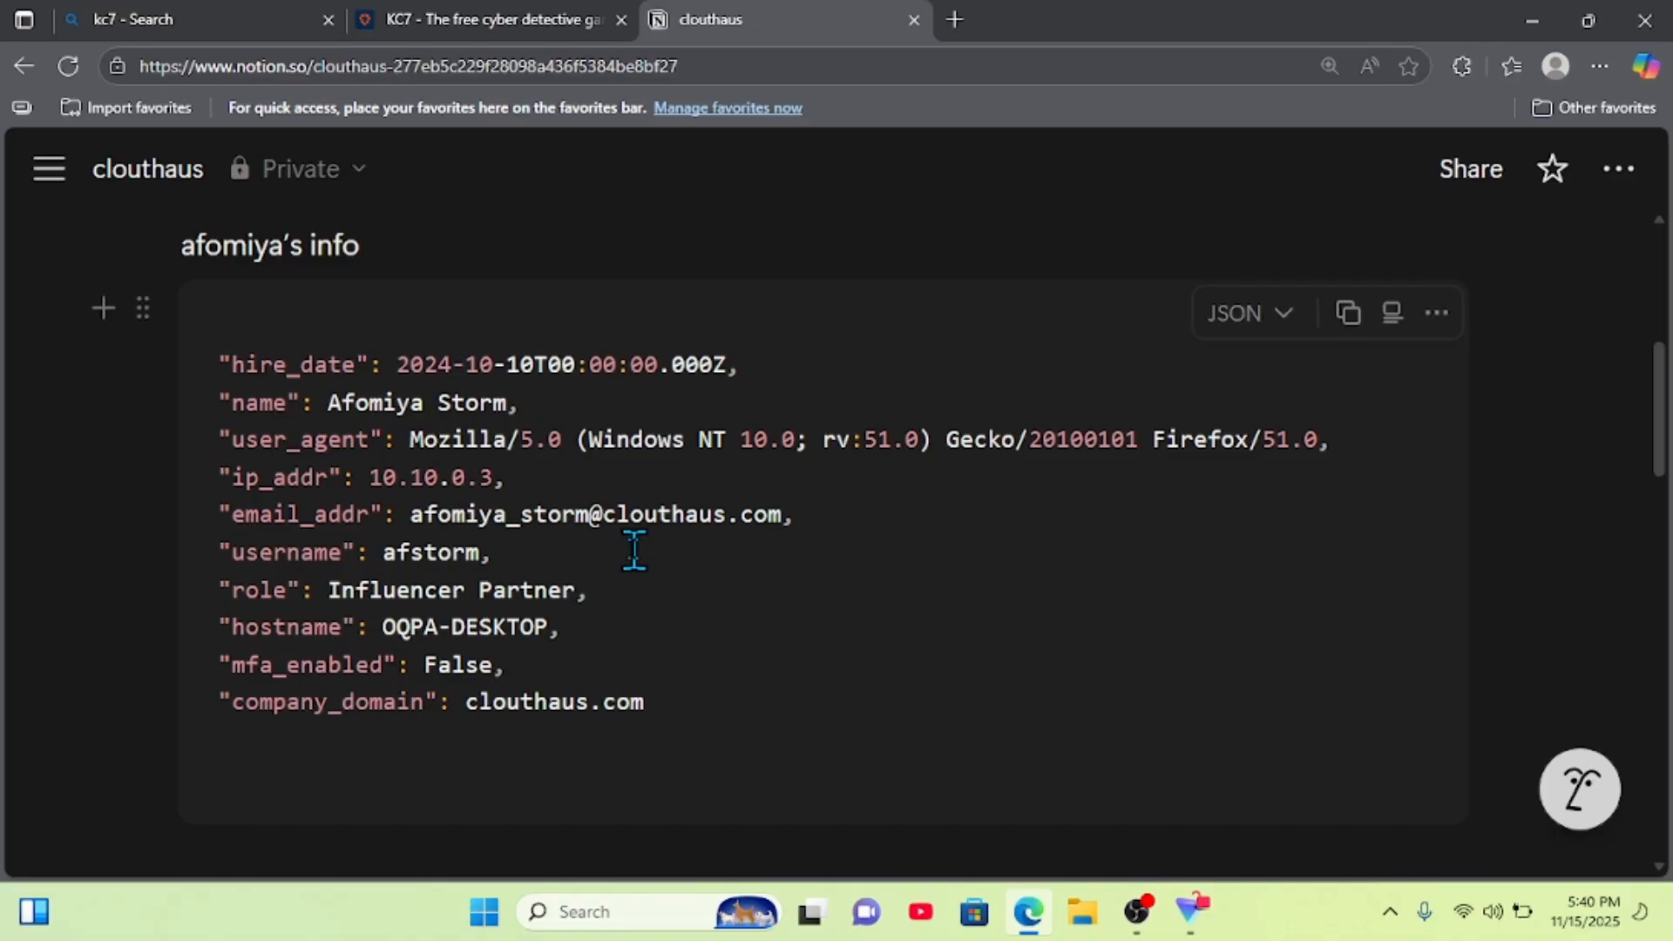
- Switch back to KC7 and read Question 1's mission, starting tasks and final question, checking the employee details in the clouthaus notes
{"action": "left_click", "coordinate": [516, 11]}
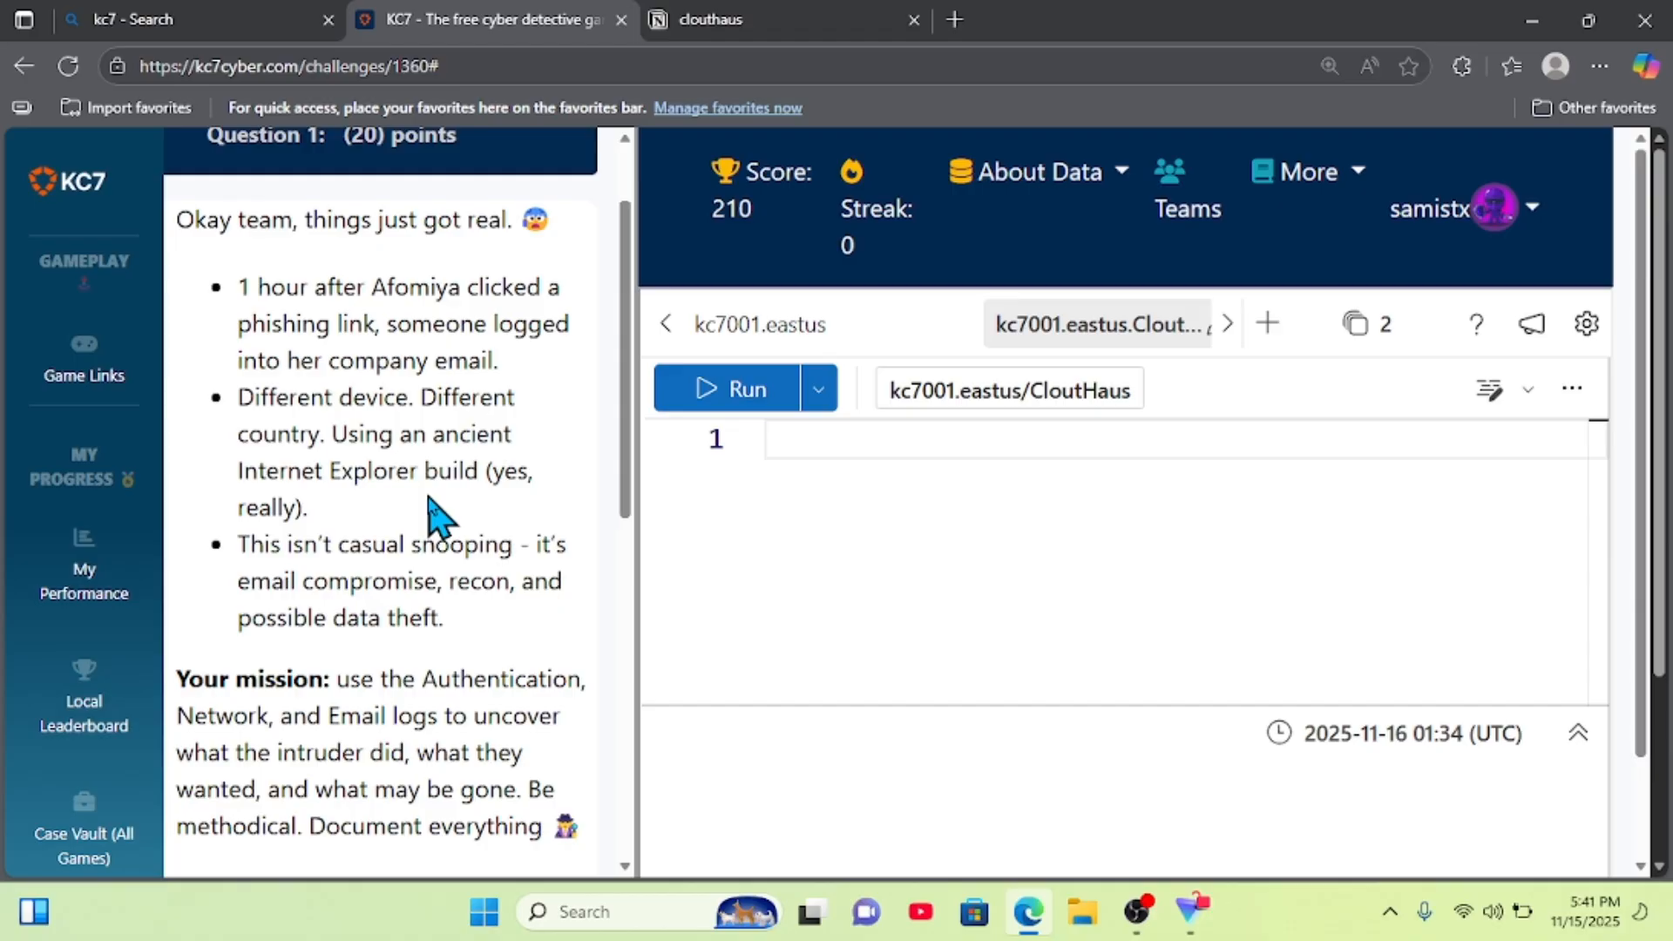
{"action": "scroll", "coordinate": [433, 515], "scroll_direction": "down", "scroll_amount": 1}
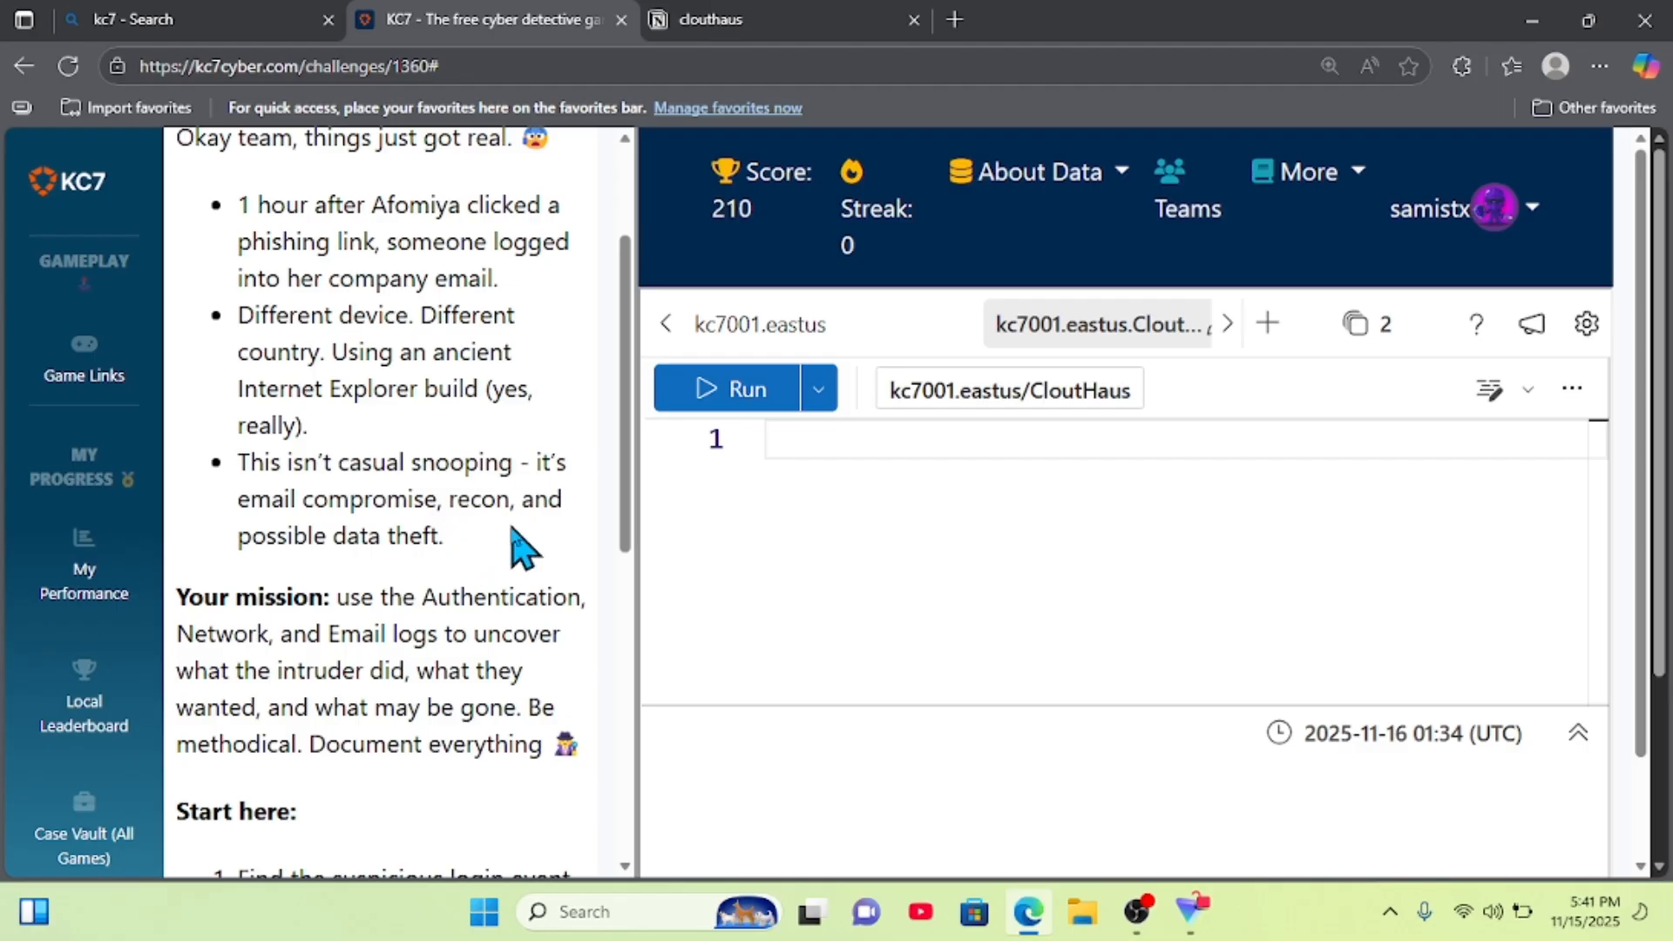
{"action": "scroll", "coordinate": [518, 542], "scroll_direction": "down", "scroll_amount": 2}
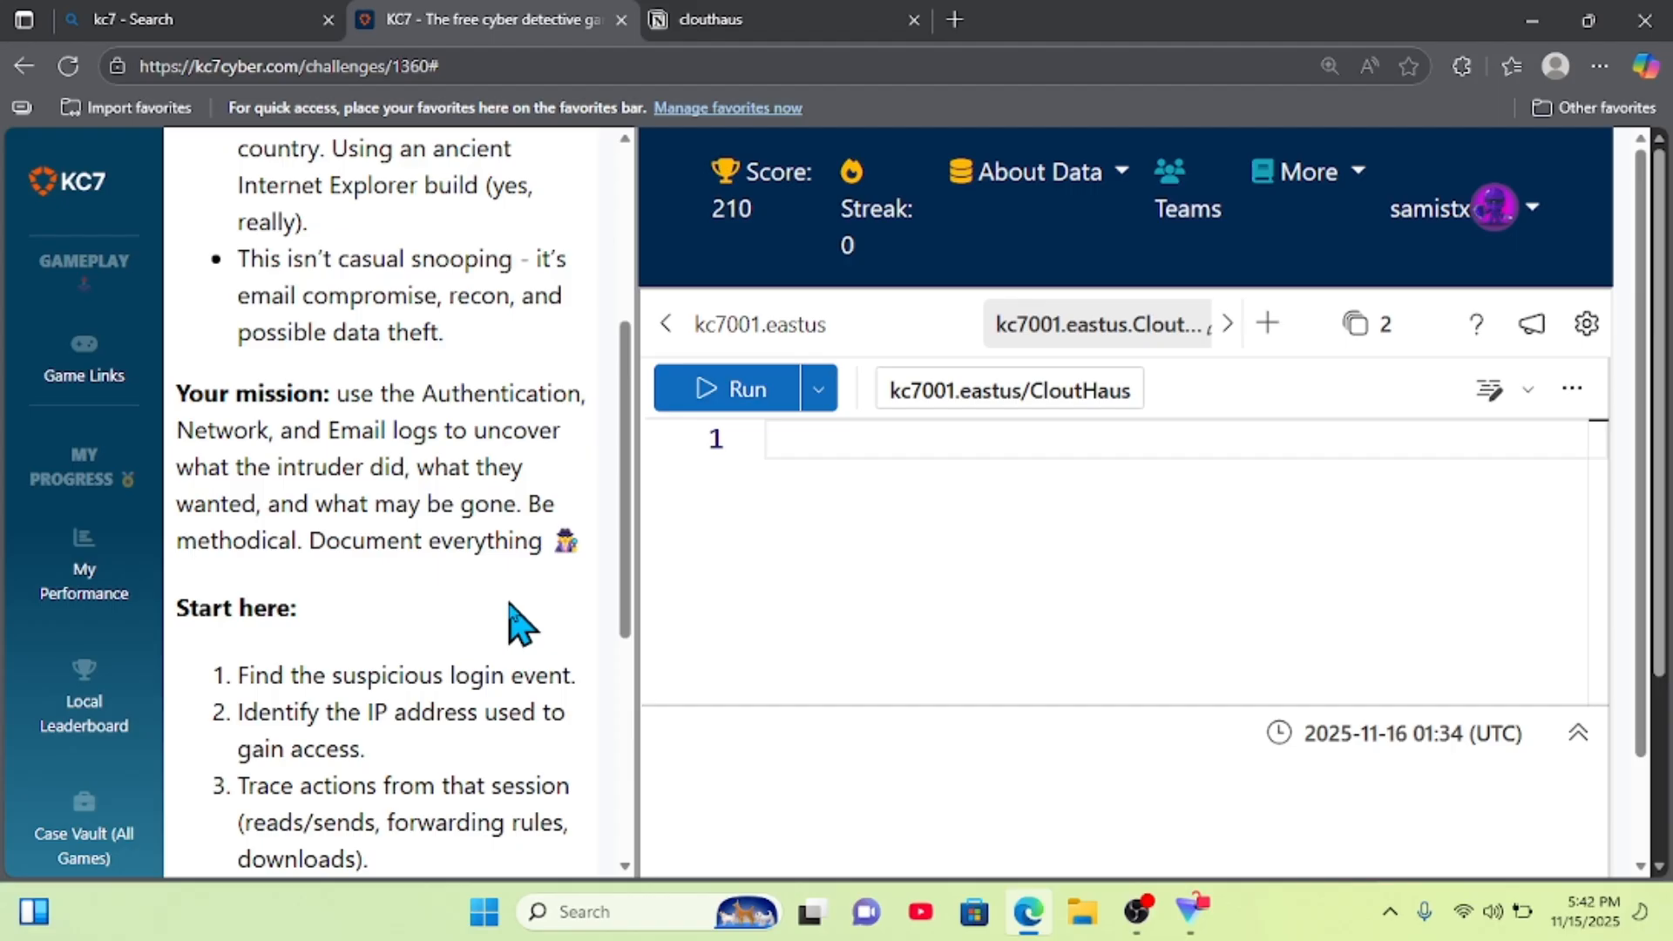
{"action": "scroll", "coordinate": [518, 624], "scroll_direction": "up", "scroll_amount": 2}
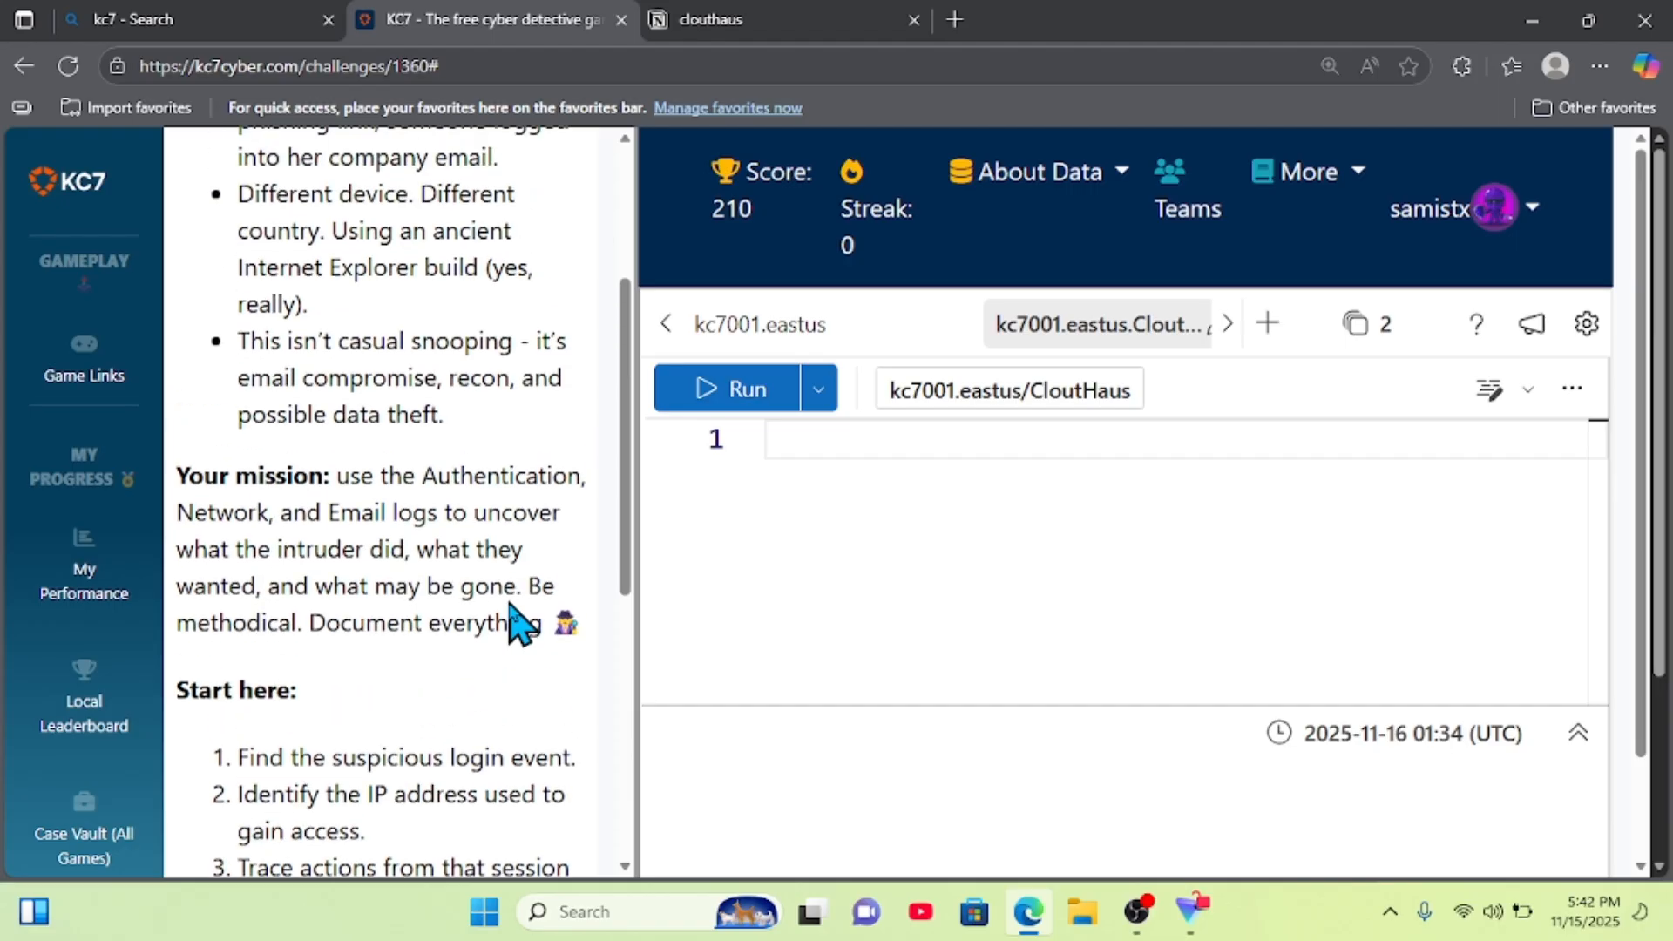
{"action": "scroll", "coordinate": [517, 503], "scroll_direction": "up", "scroll_amount": 3}
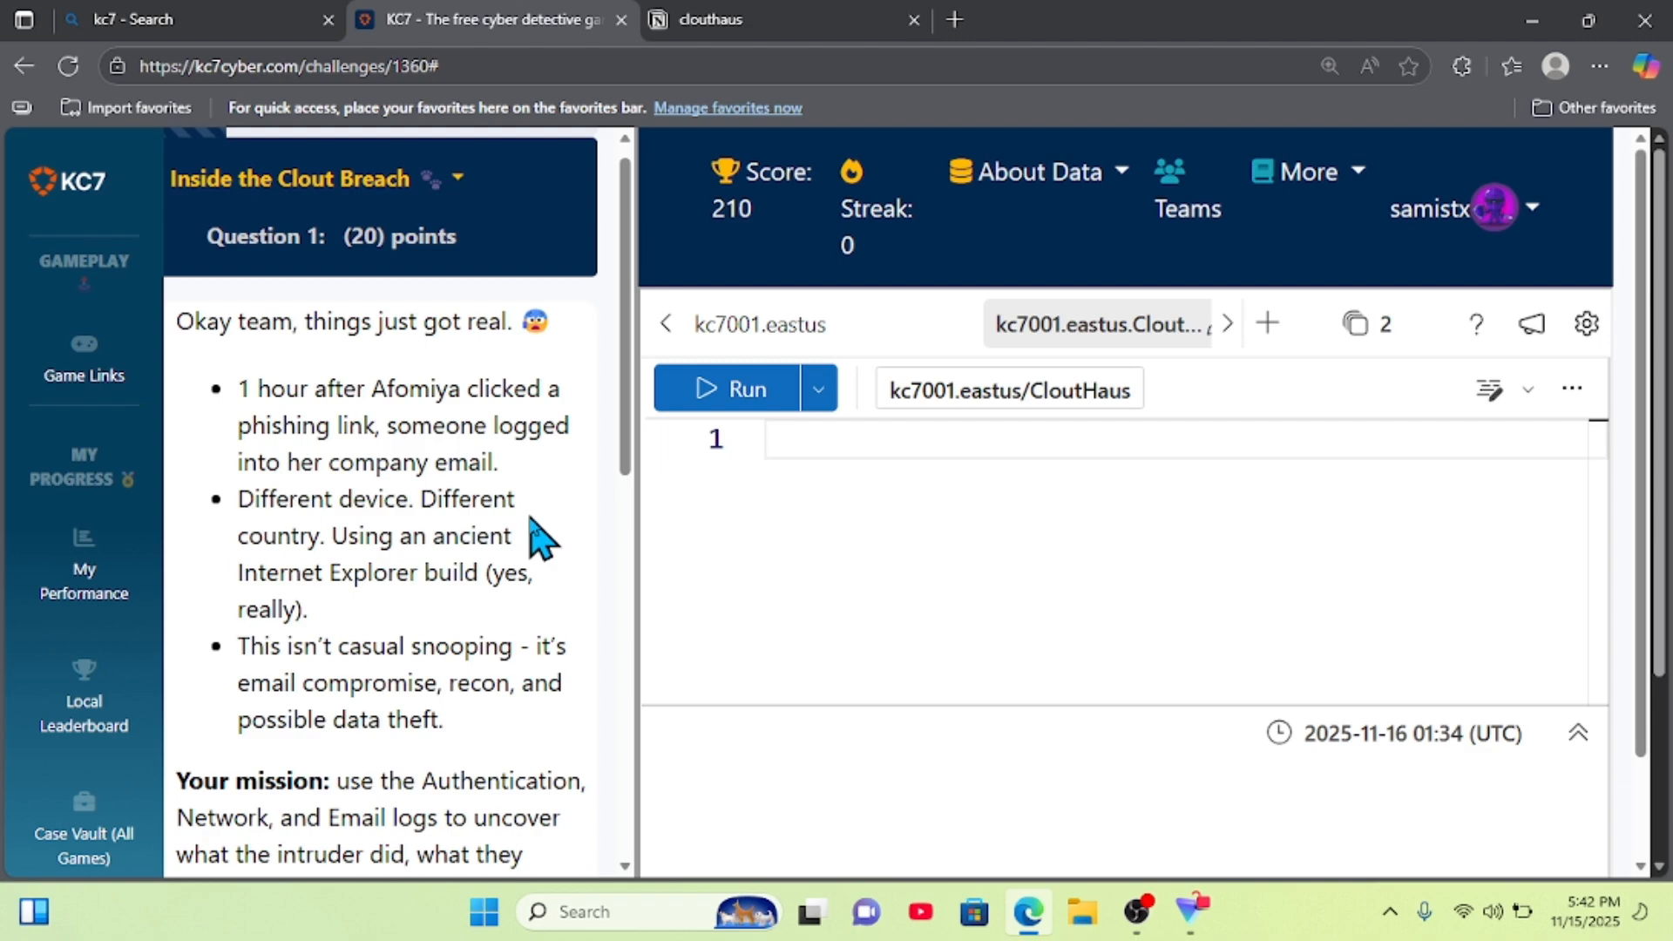
{"action": "left_click", "coordinate": [719, 19]}
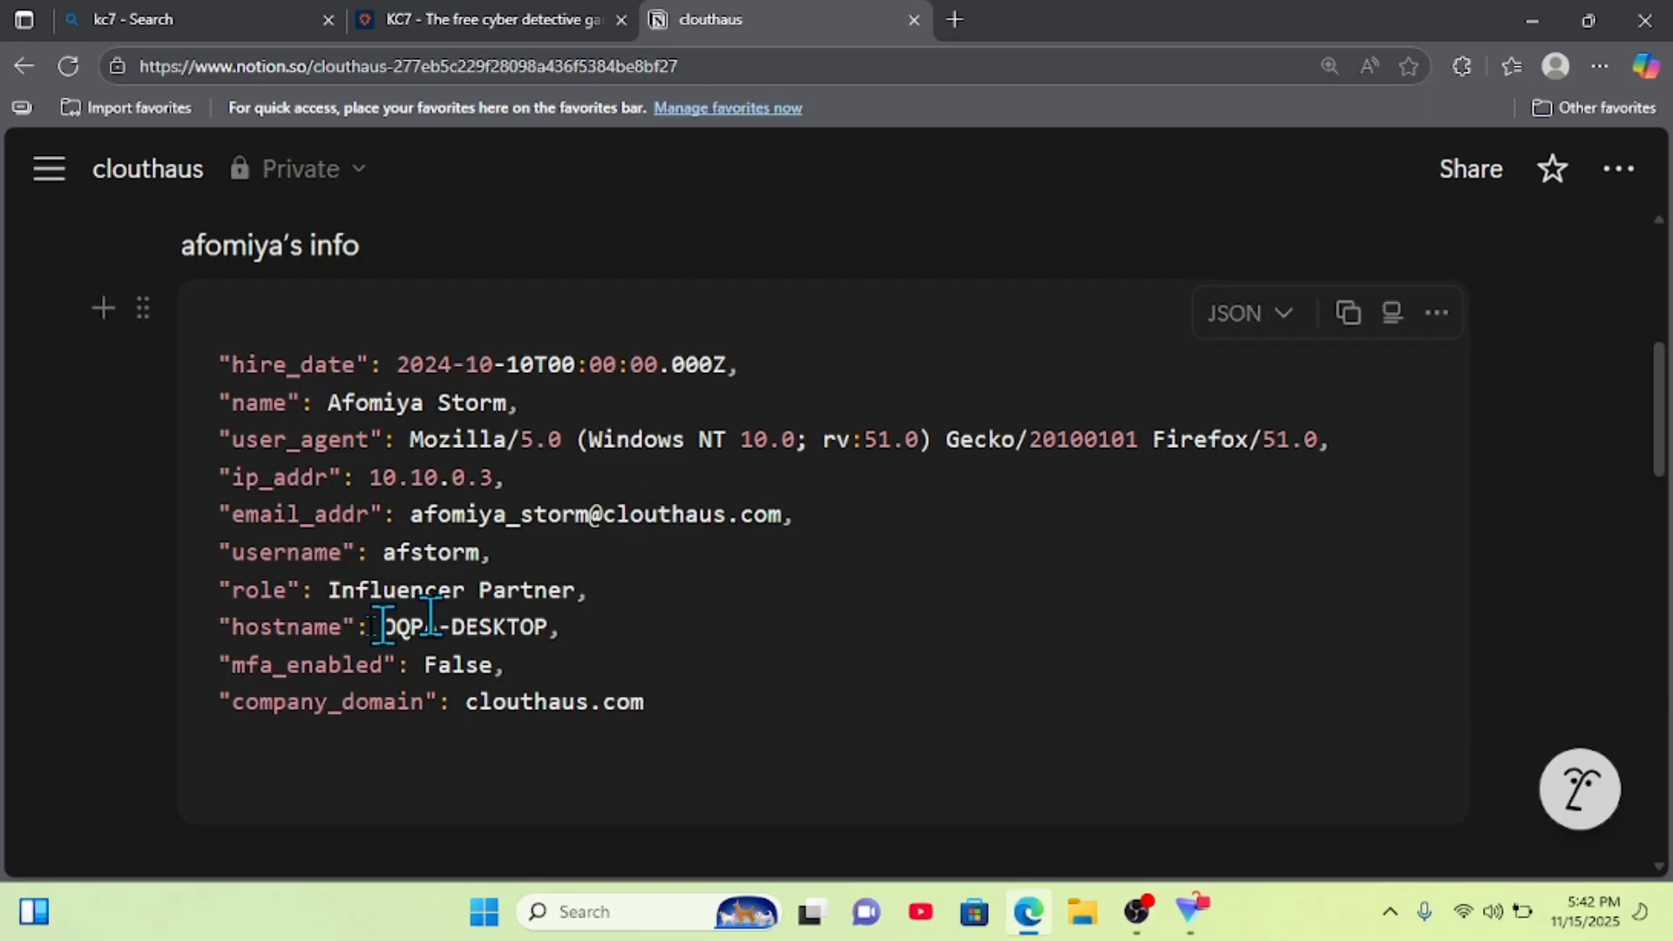
{"action": "left_click", "coordinate": [452, 5]}
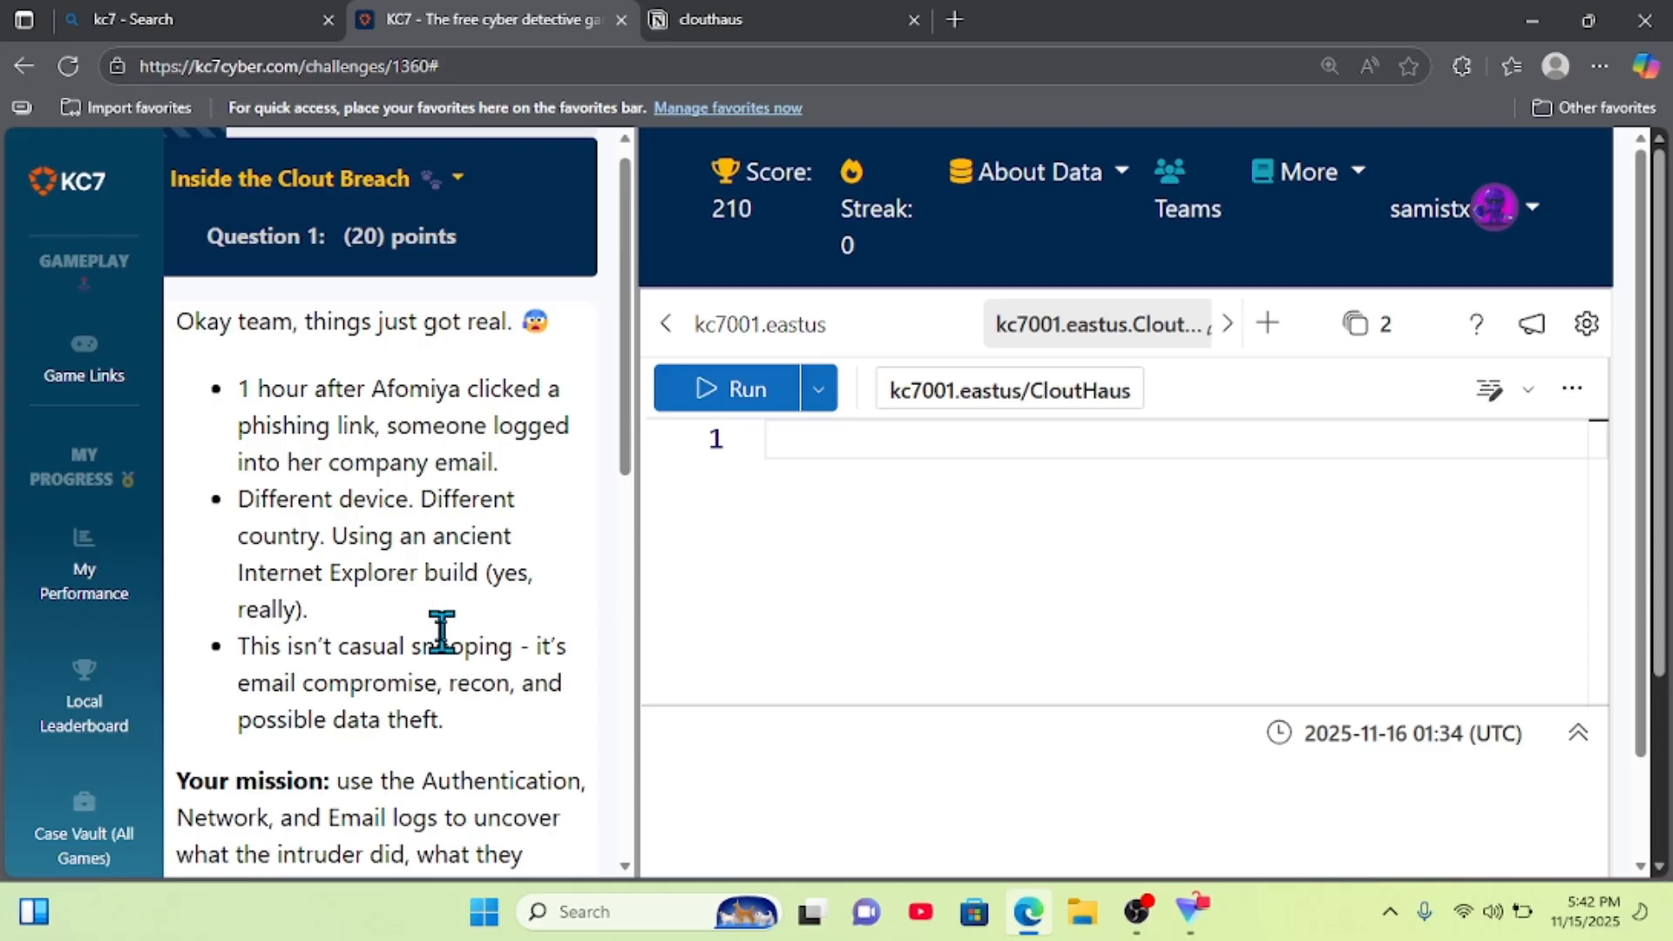
{"action": "scroll", "coordinate": [436, 635], "scroll_direction": "down", "scroll_amount": 2}
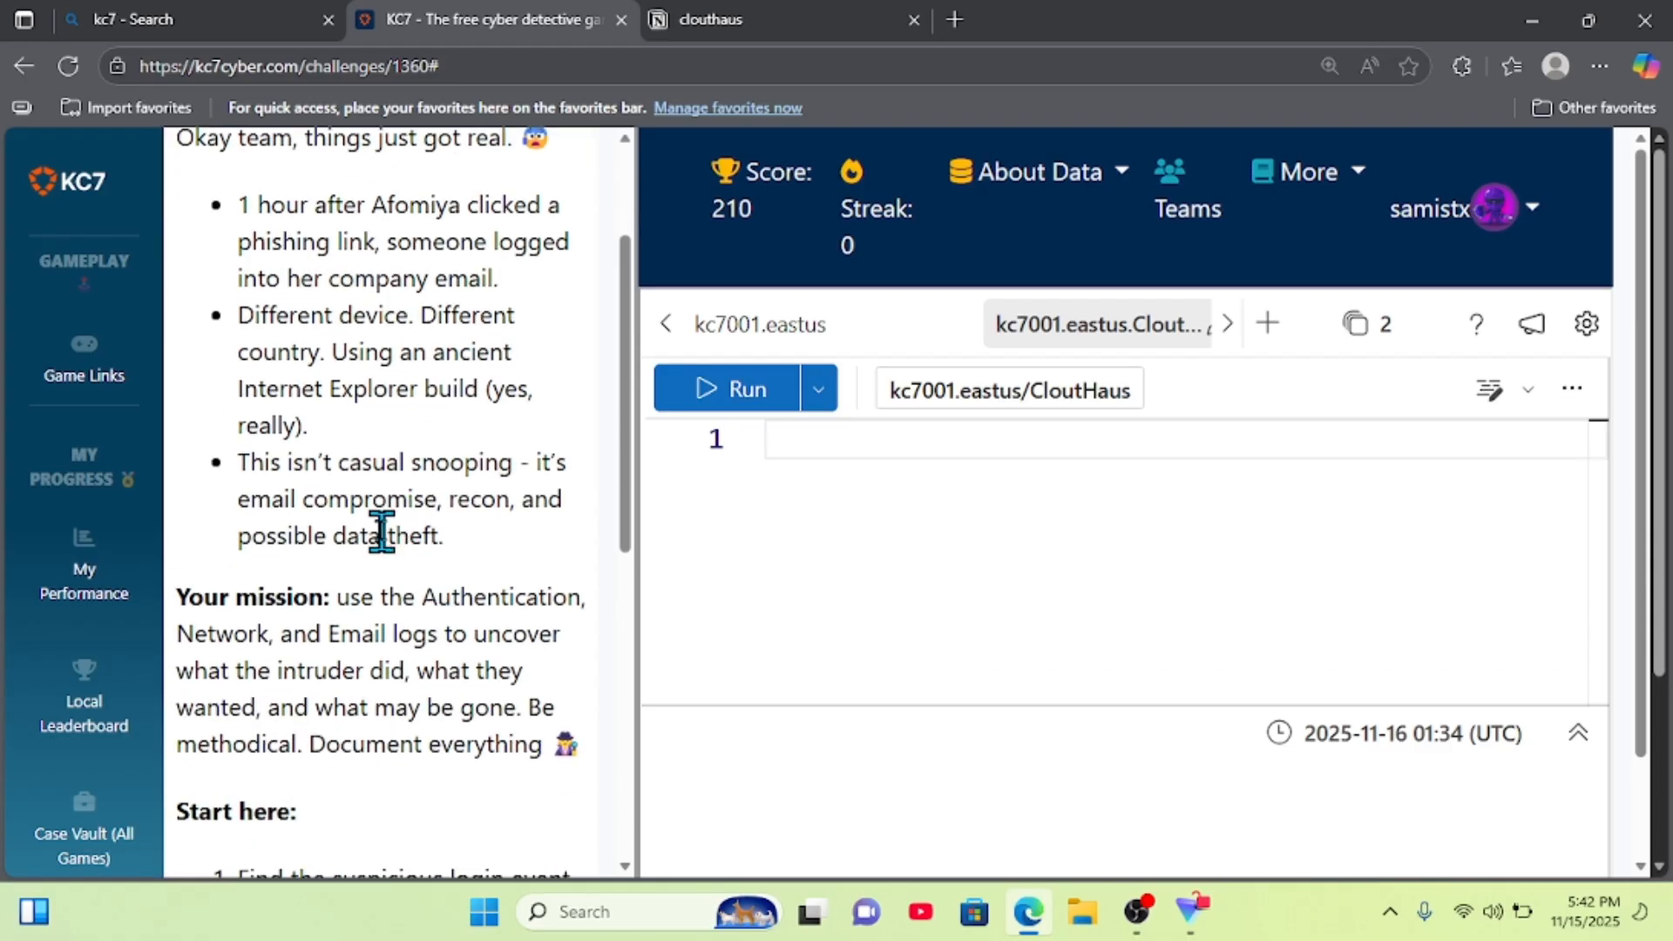
{"action": "scroll", "coordinate": [379, 531], "scroll_direction": "down", "scroll_amount": 4}
{"action": "scroll", "coordinate": [328, 515], "scroll_direction": "down", "scroll_amount": 1}
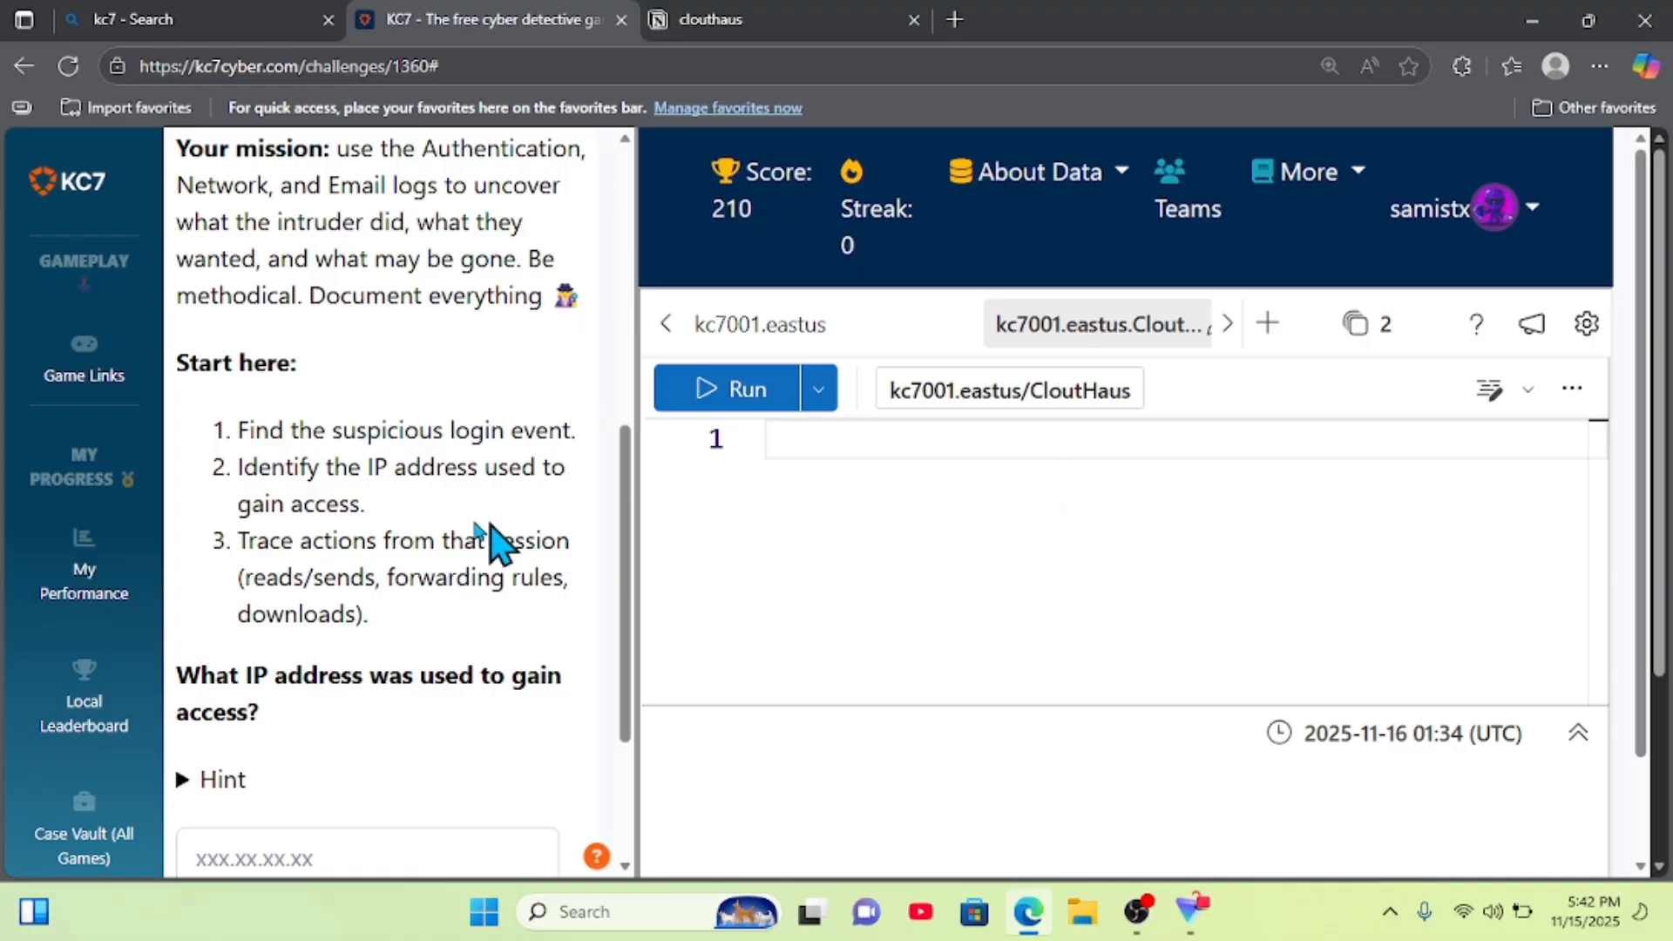
- Start a query on the AuthenticationEvents table with a where clause matching username exactly to a quoted string
{"action": "left_click", "coordinate": [854, 468]}
{"action": "type", "text": "aut"}
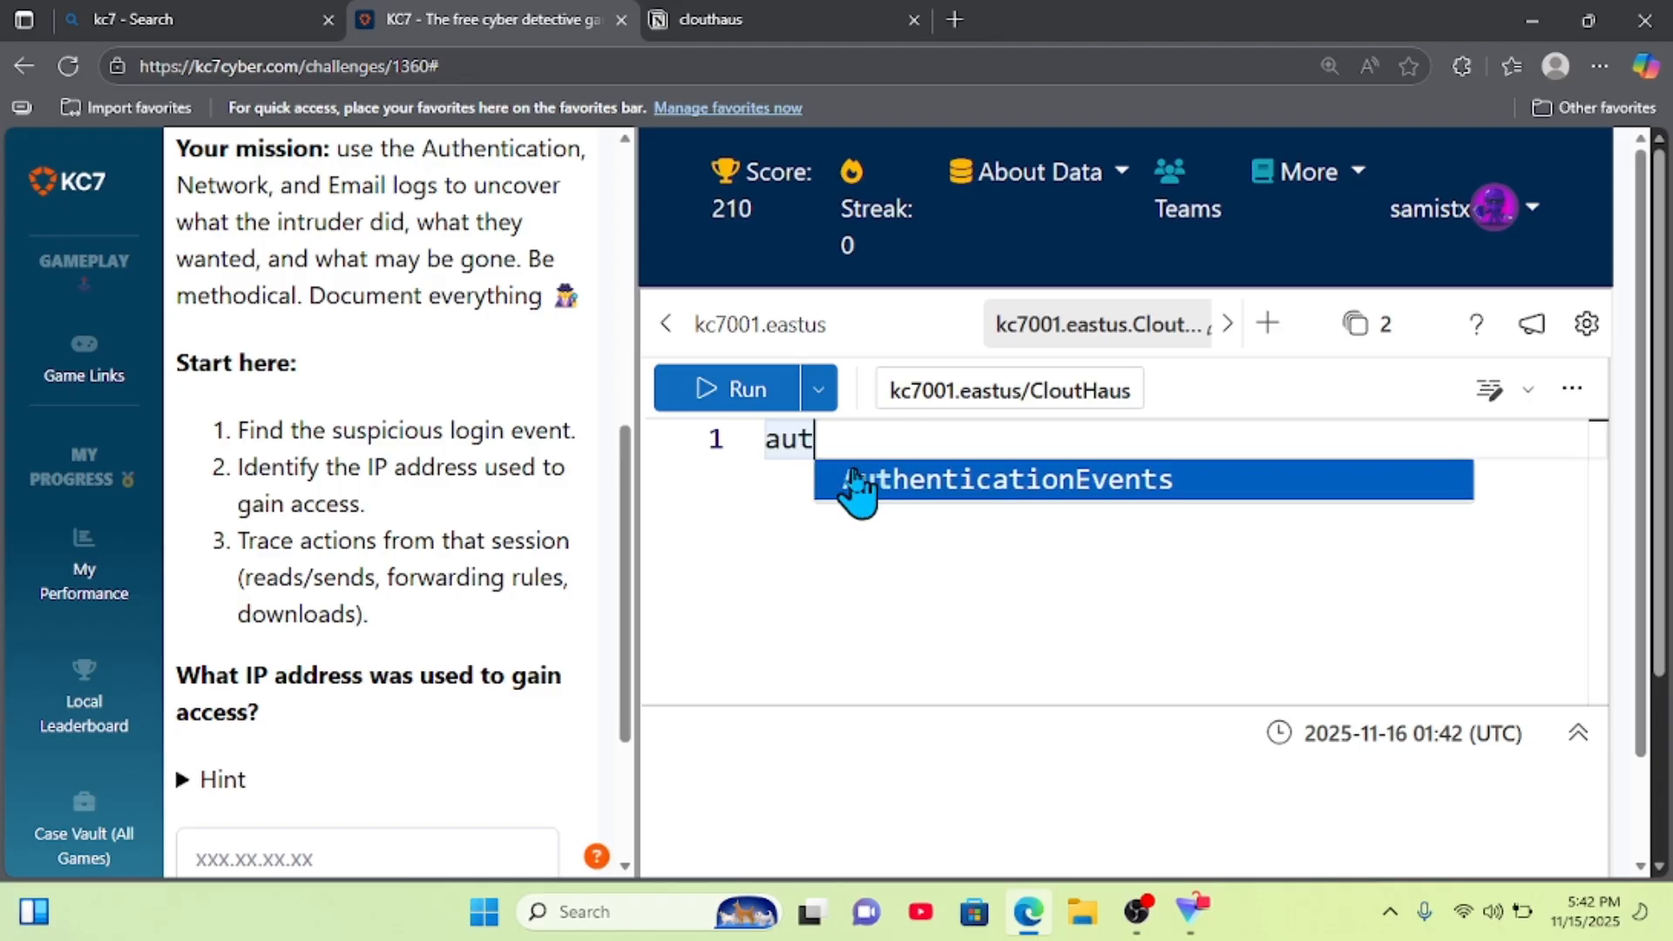
{"action": "key", "text": "Tab"}
{"action": "key", "text": "Return"}
{"action": "type", "text": "|"}
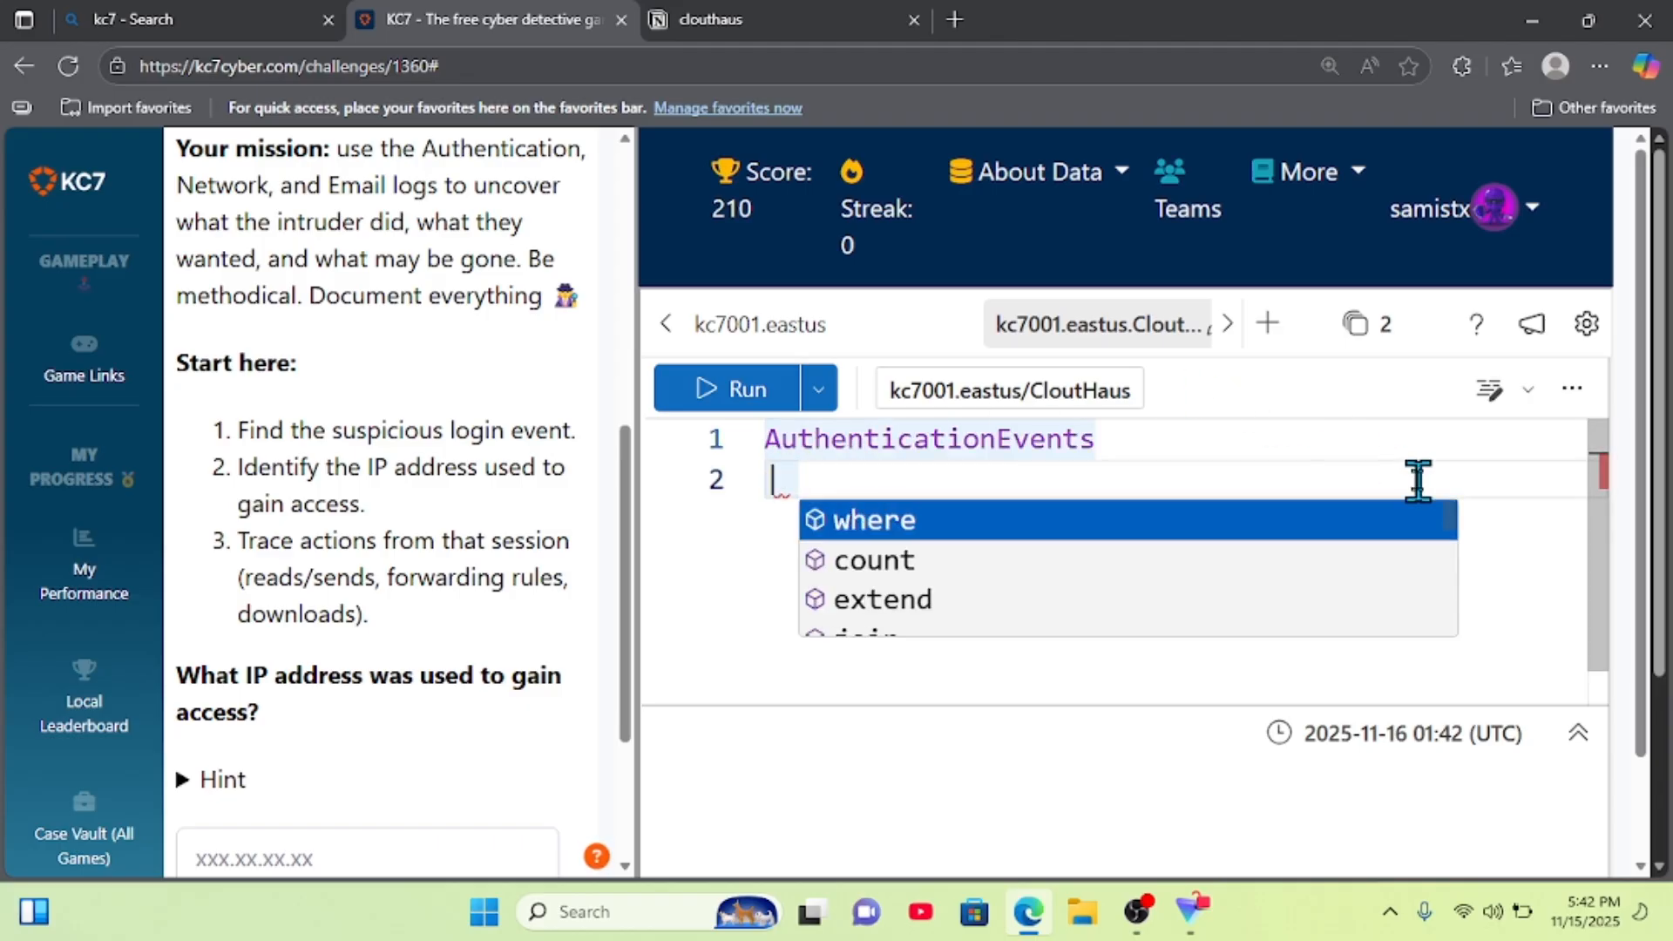
{"action": "type", "text": " where username "}
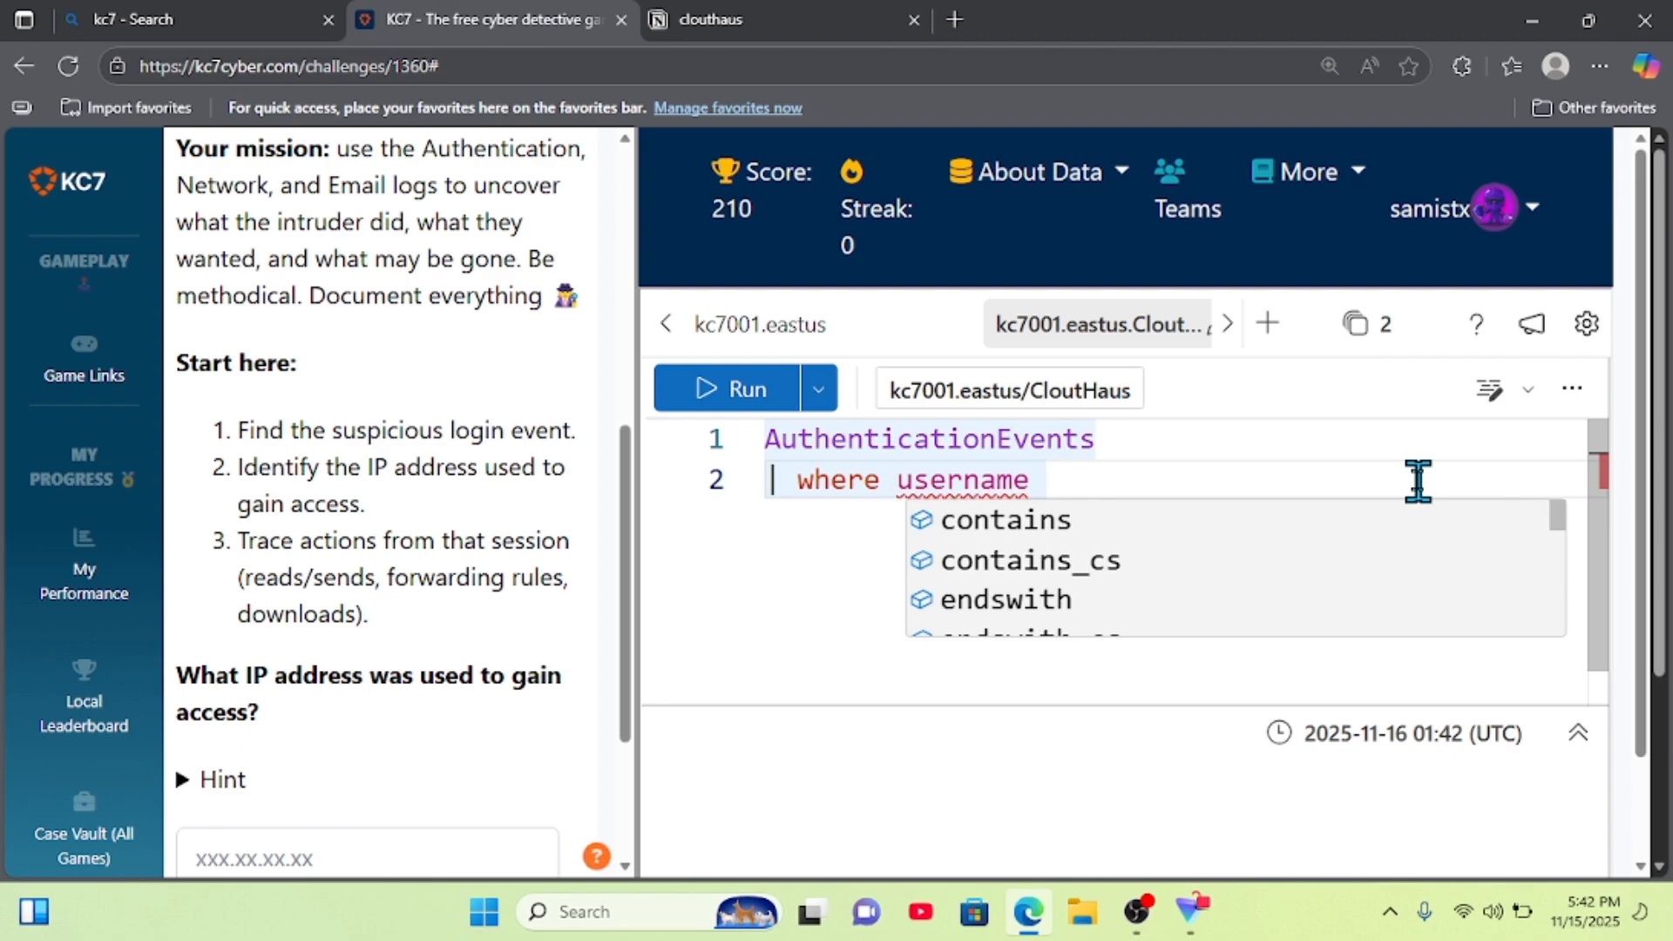
{"action": "type", "text": "=="}
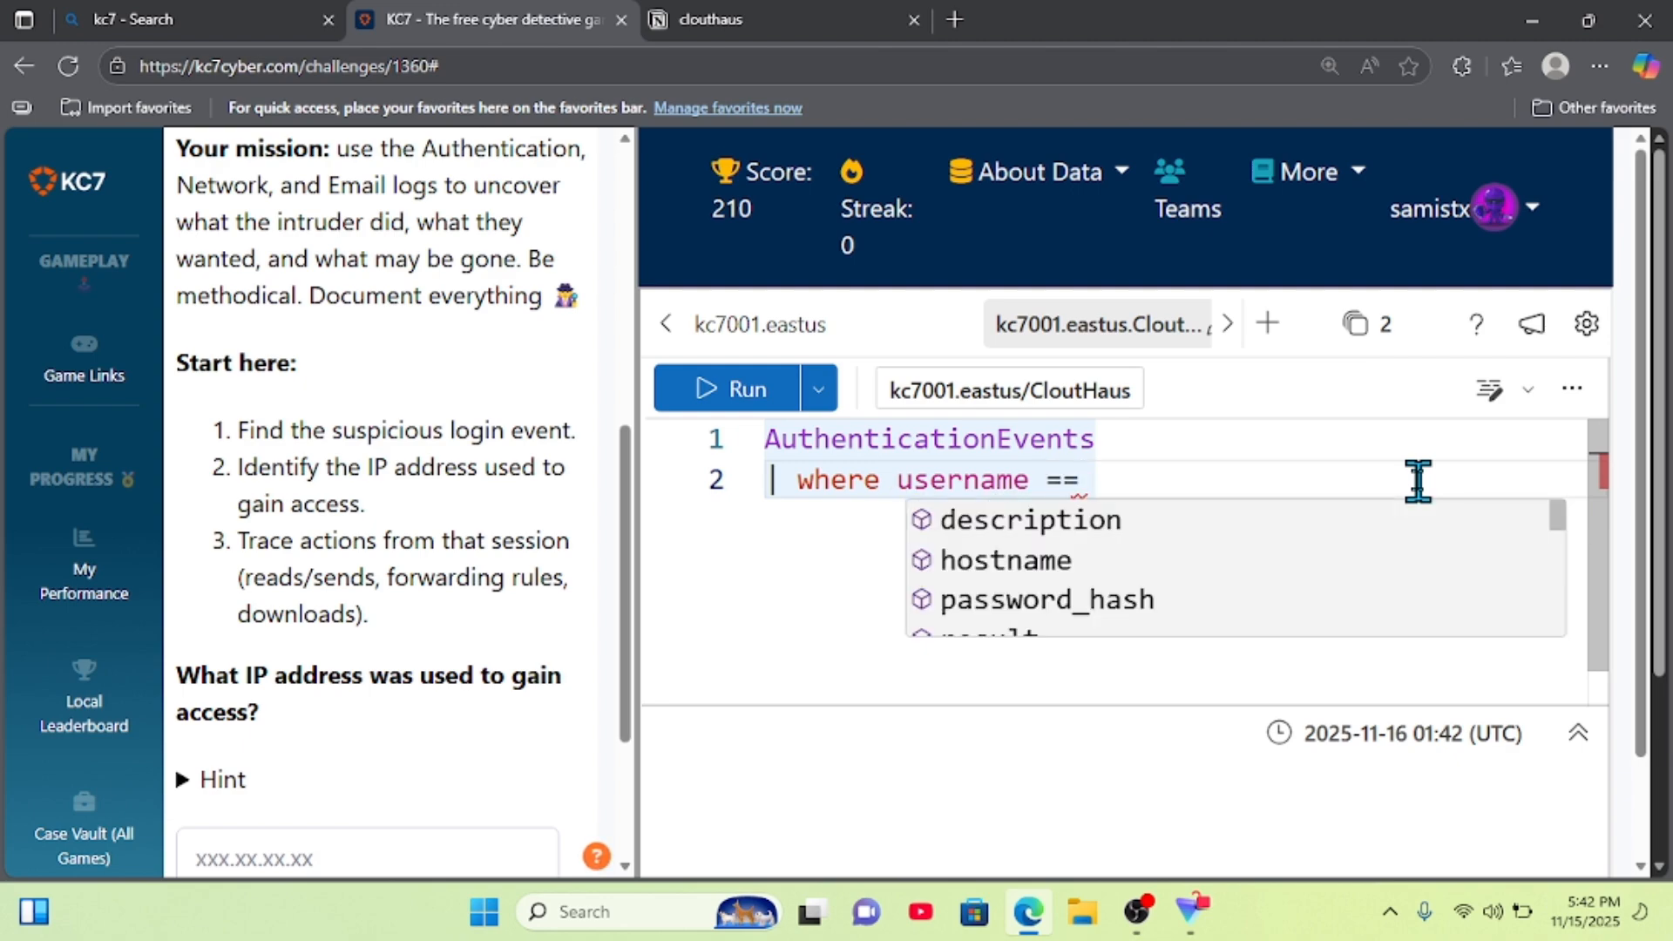
{"action": "type", "text": "\""}
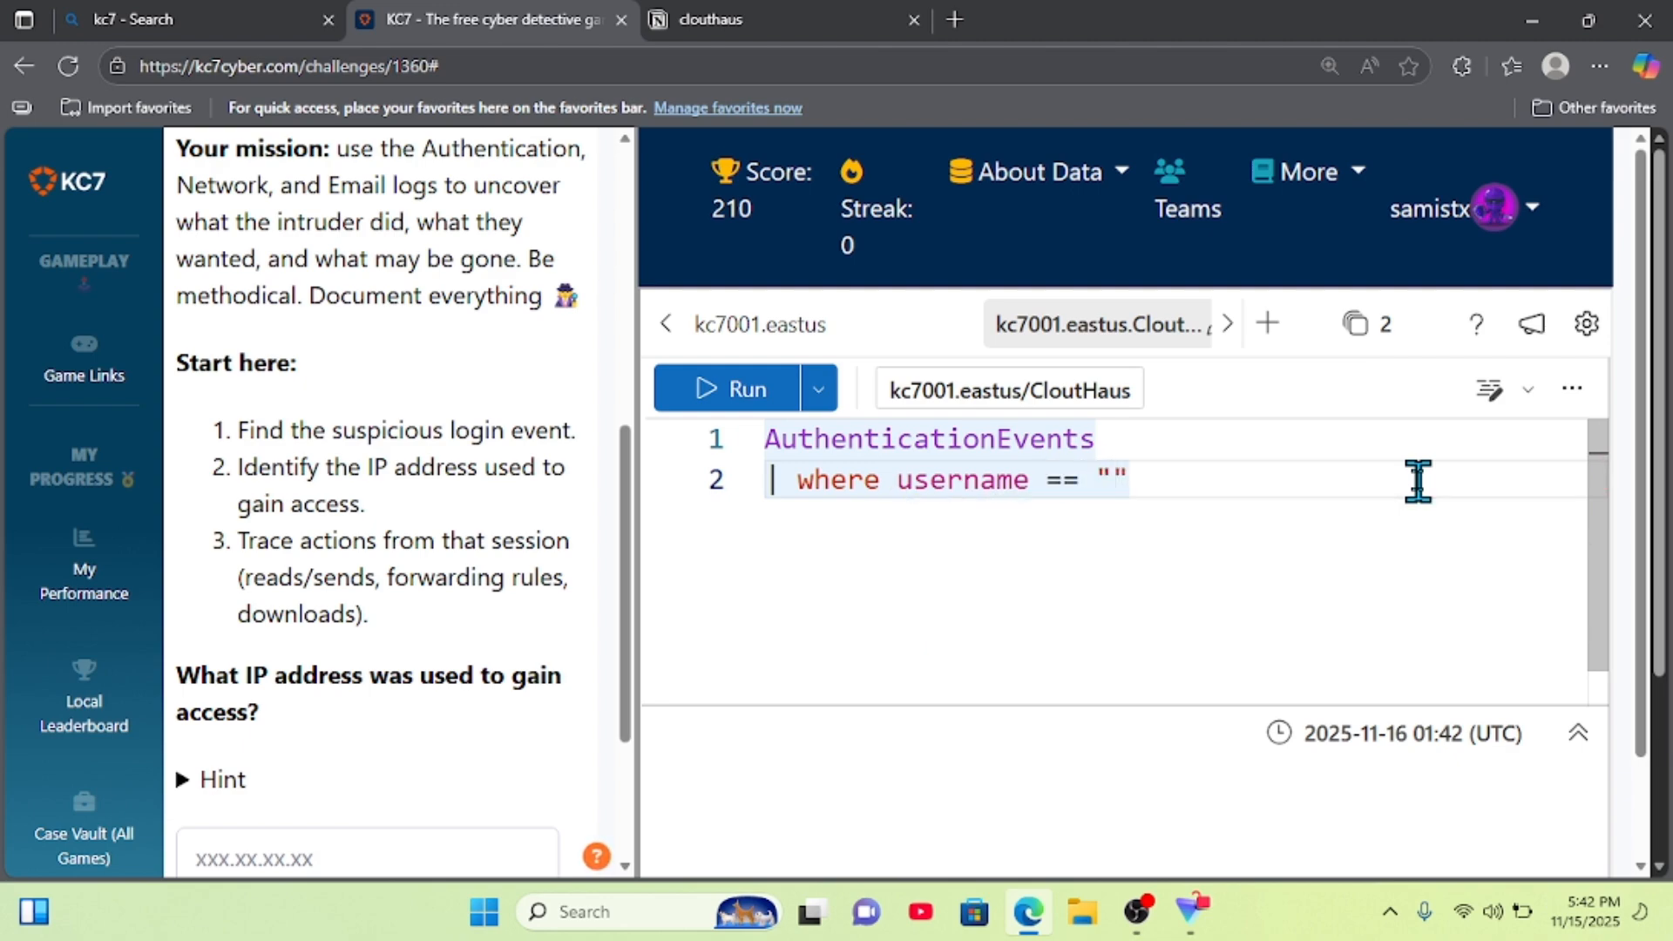
- Look up the victim's username in the clouthaus notes, enter it in the query's username filter and run the query
{"action": "left_click", "coordinate": [893, 19]}
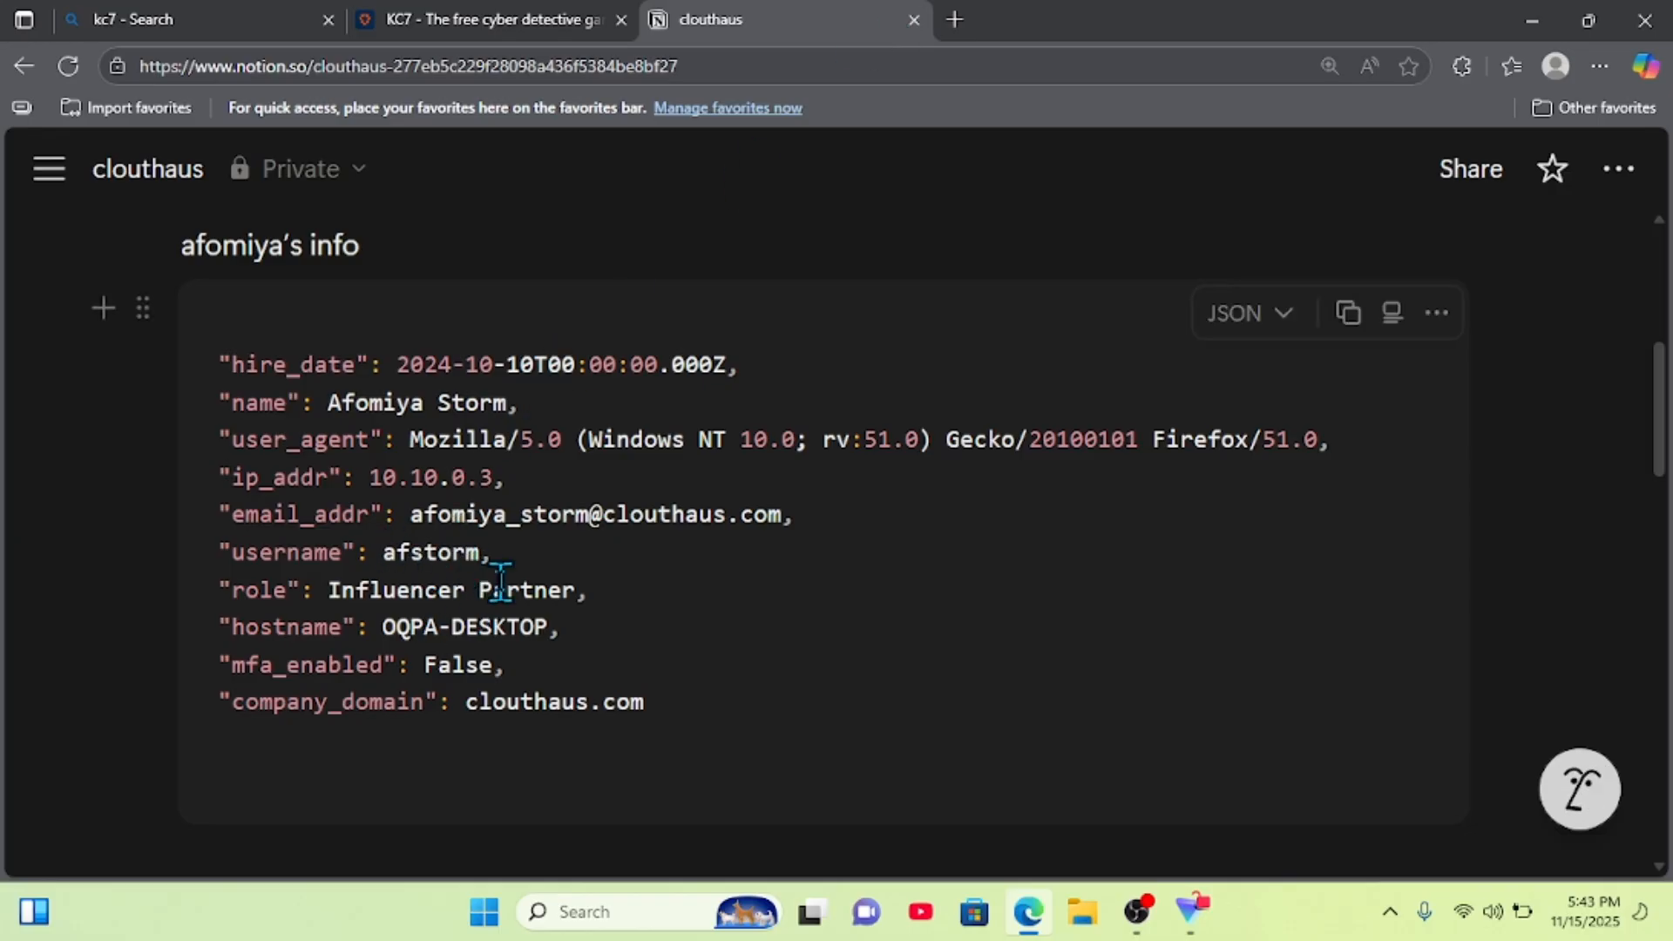
{"action": "left_click", "coordinate": [521, 21]}
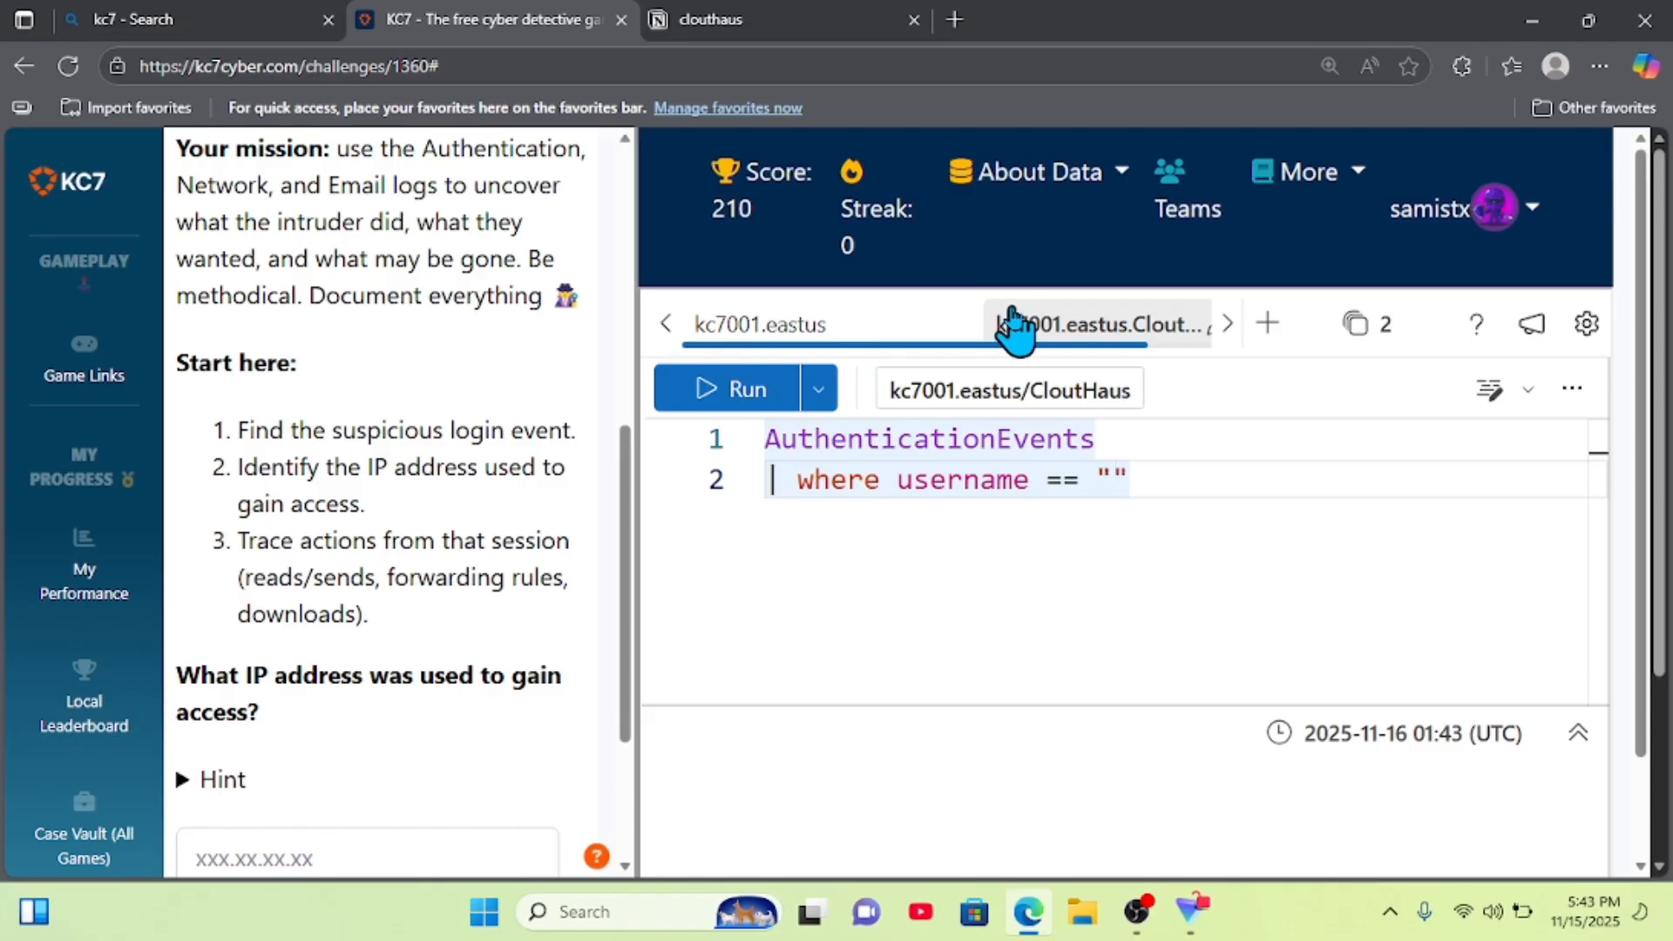
{"action": "type", "text": "afsto"}
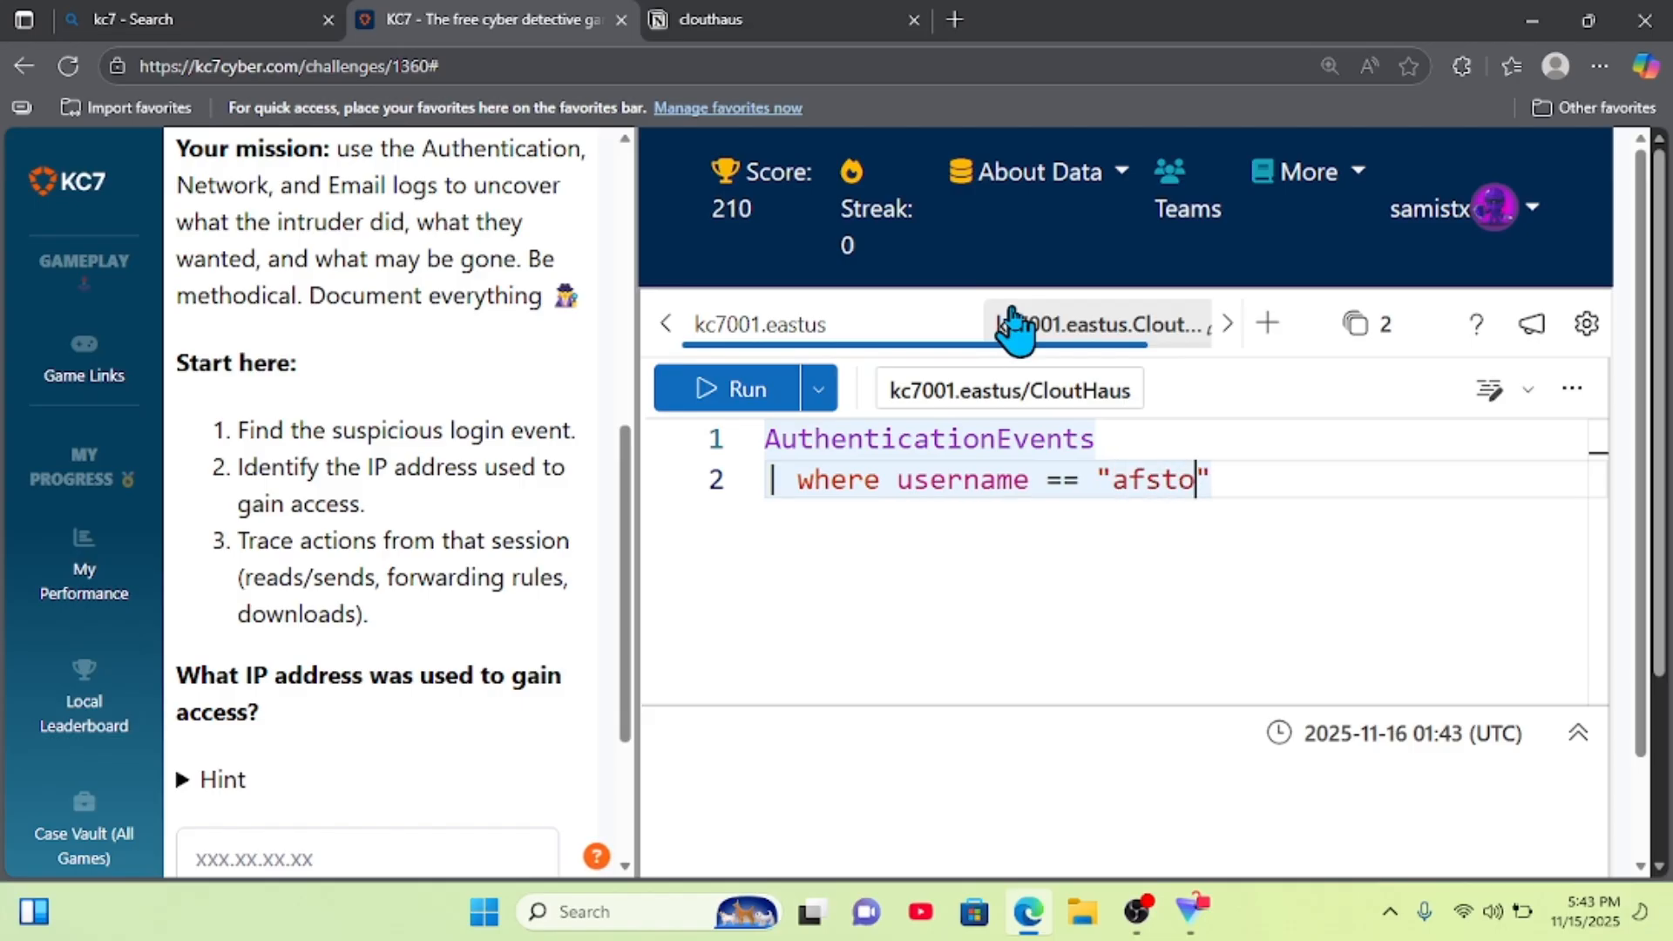
{"action": "type", "text": "rm"}
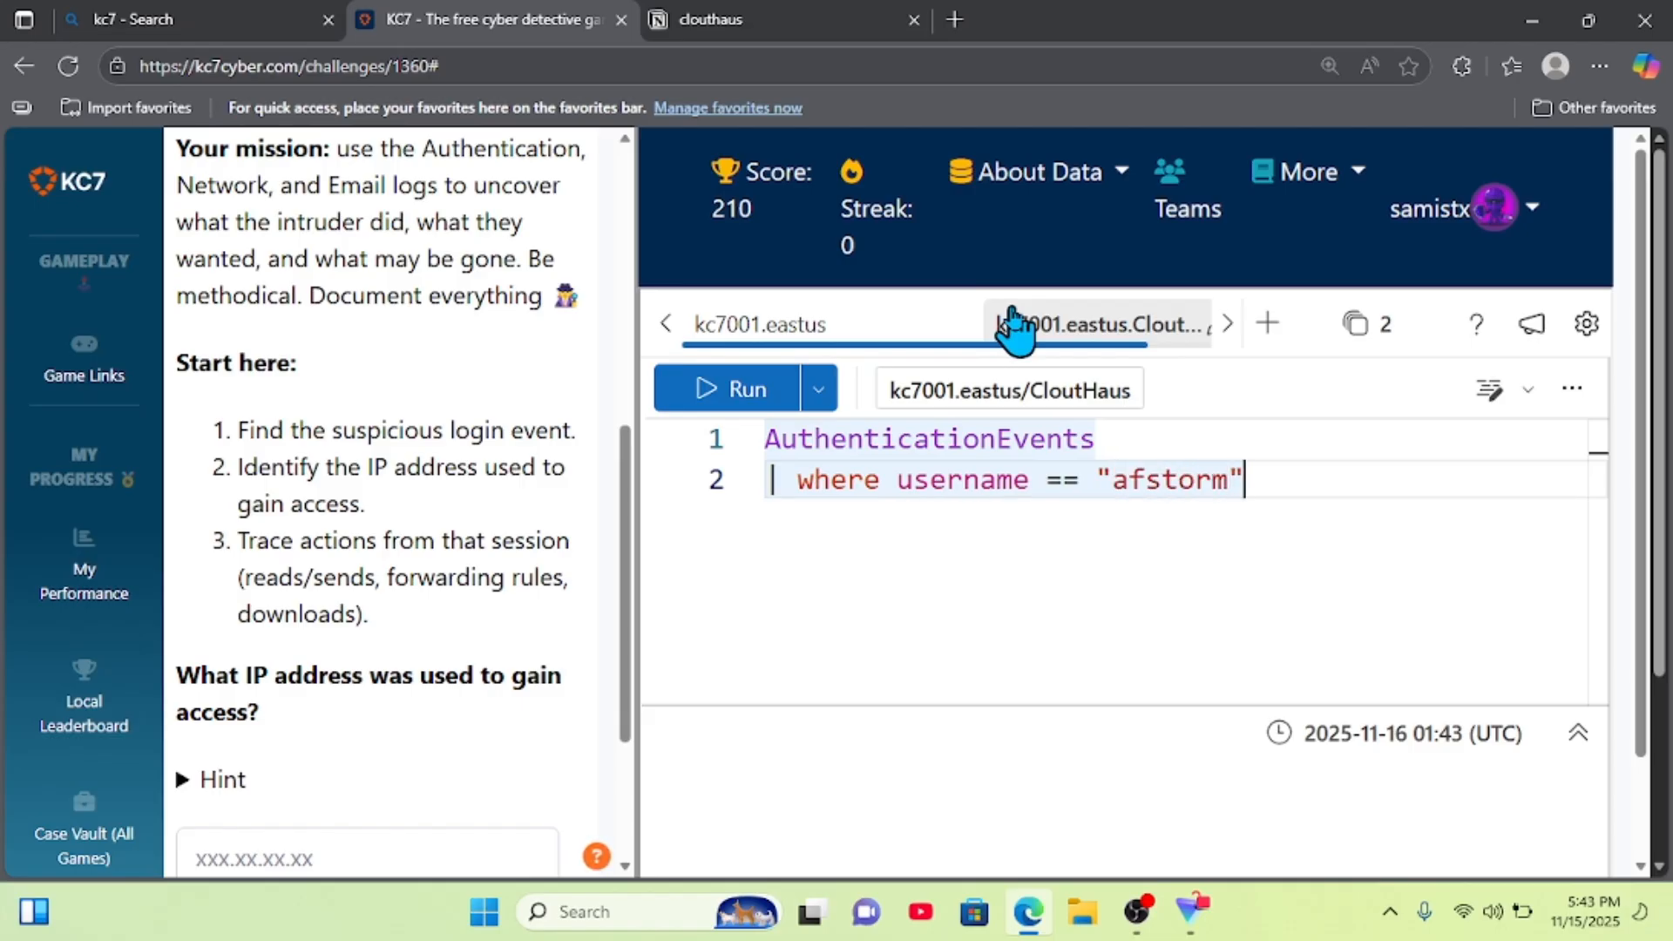
{"action": "key", "text": "Return"}
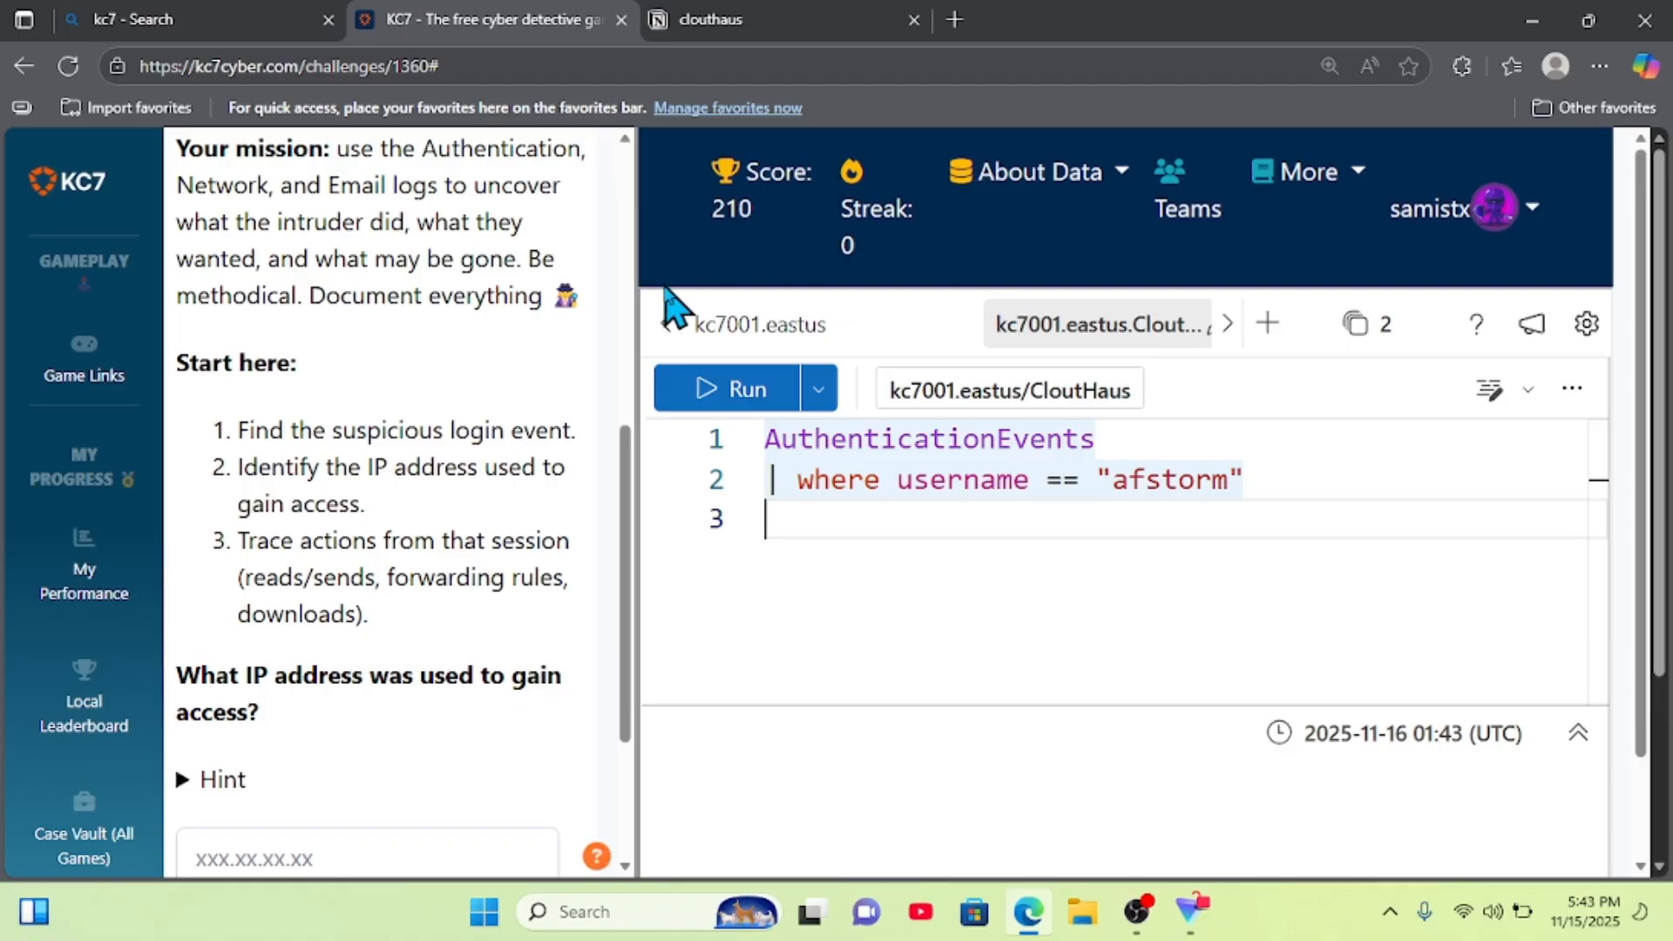
{"action": "left_click", "coordinate": [736, 403]}
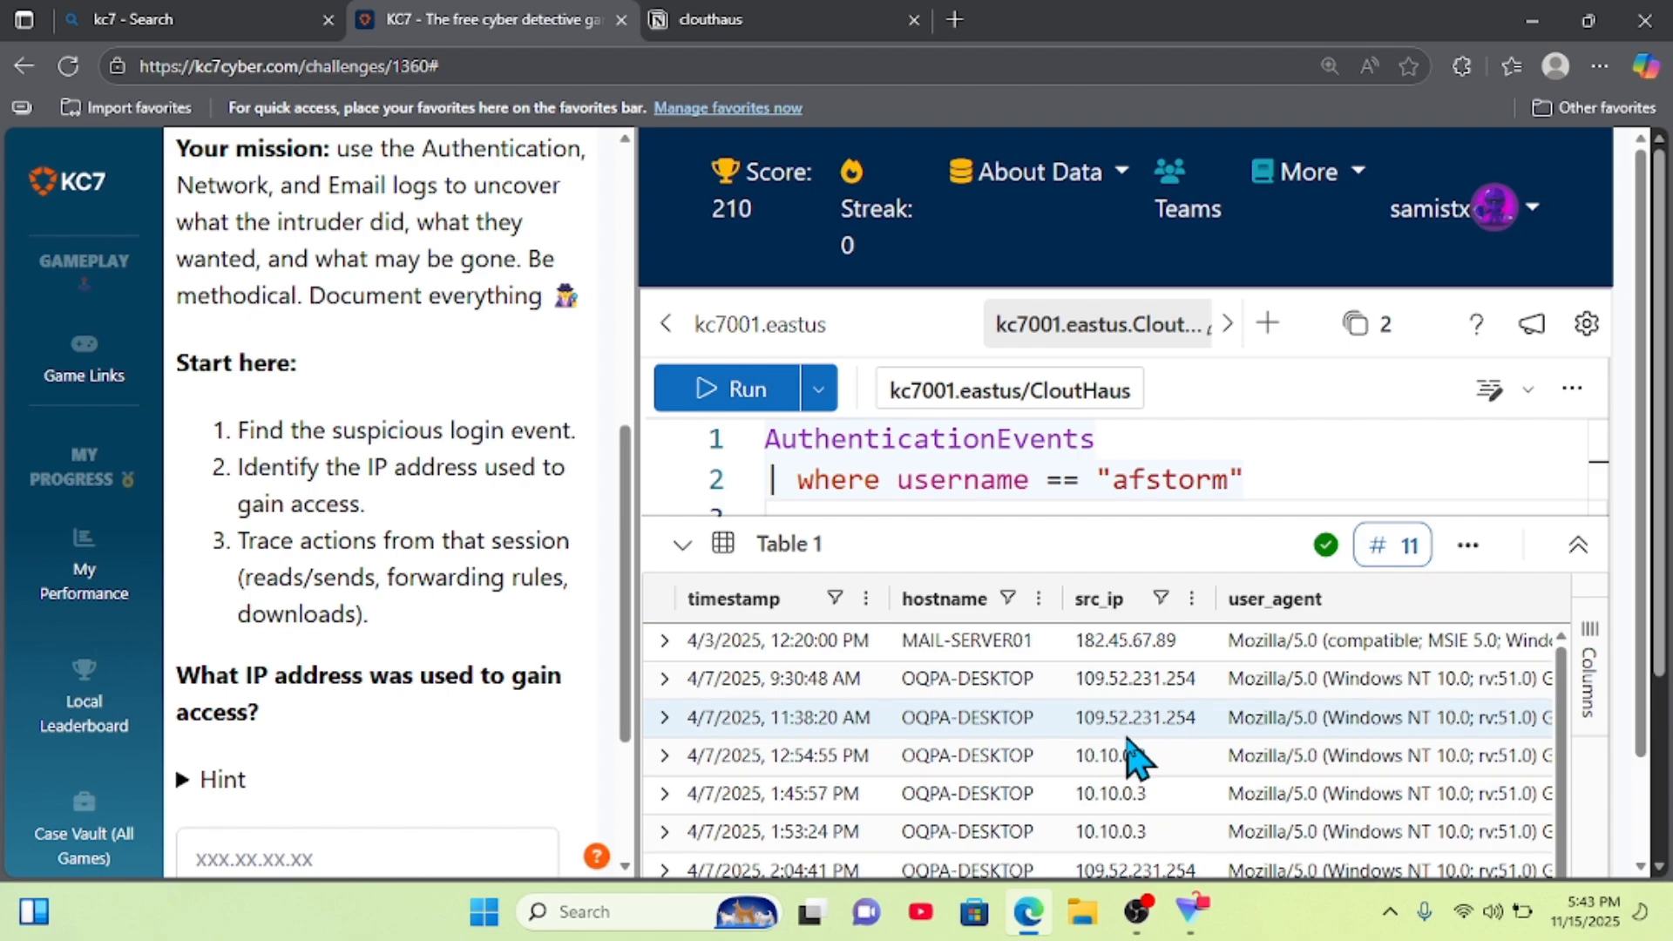
- Examine the timestamps, hostnames, source IPs, user agents and login results of the returned events against the Question 1 briefing
{"action": "scroll", "coordinate": [1131, 759], "scroll_direction": "down", "scroll_amount": 1}
{"action": "scroll", "coordinate": [1130, 758], "scroll_direction": "right", "scroll_amount": 5}
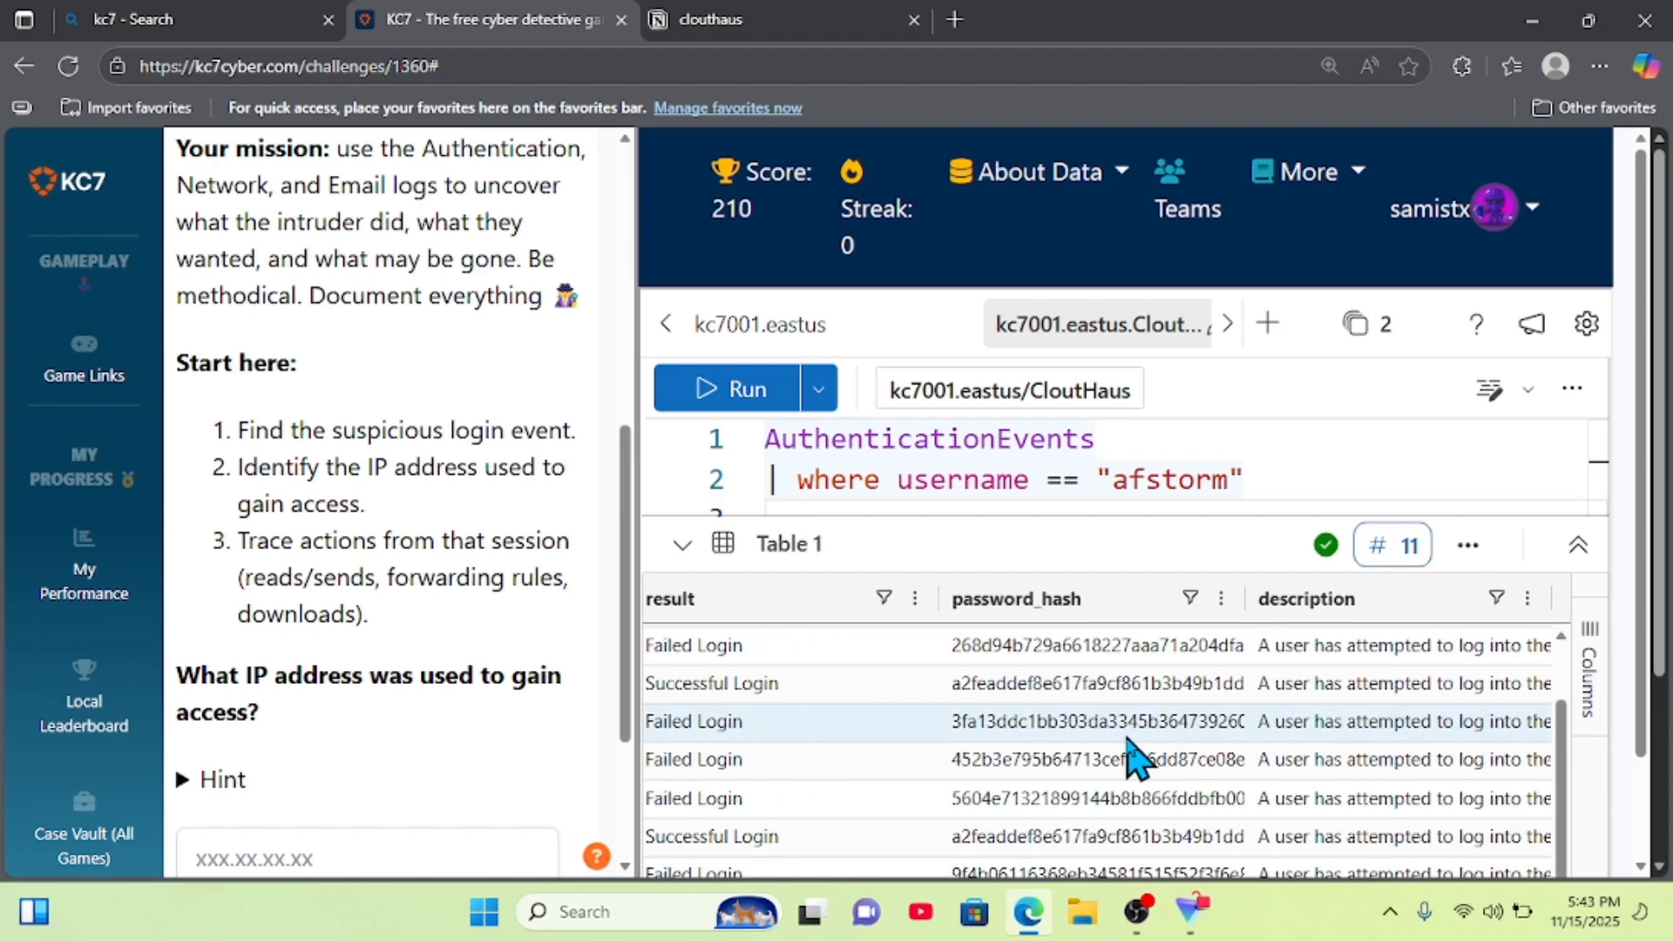
{"action": "scroll", "coordinate": [1130, 758], "scroll_direction": "left", "scroll_amount": 5}
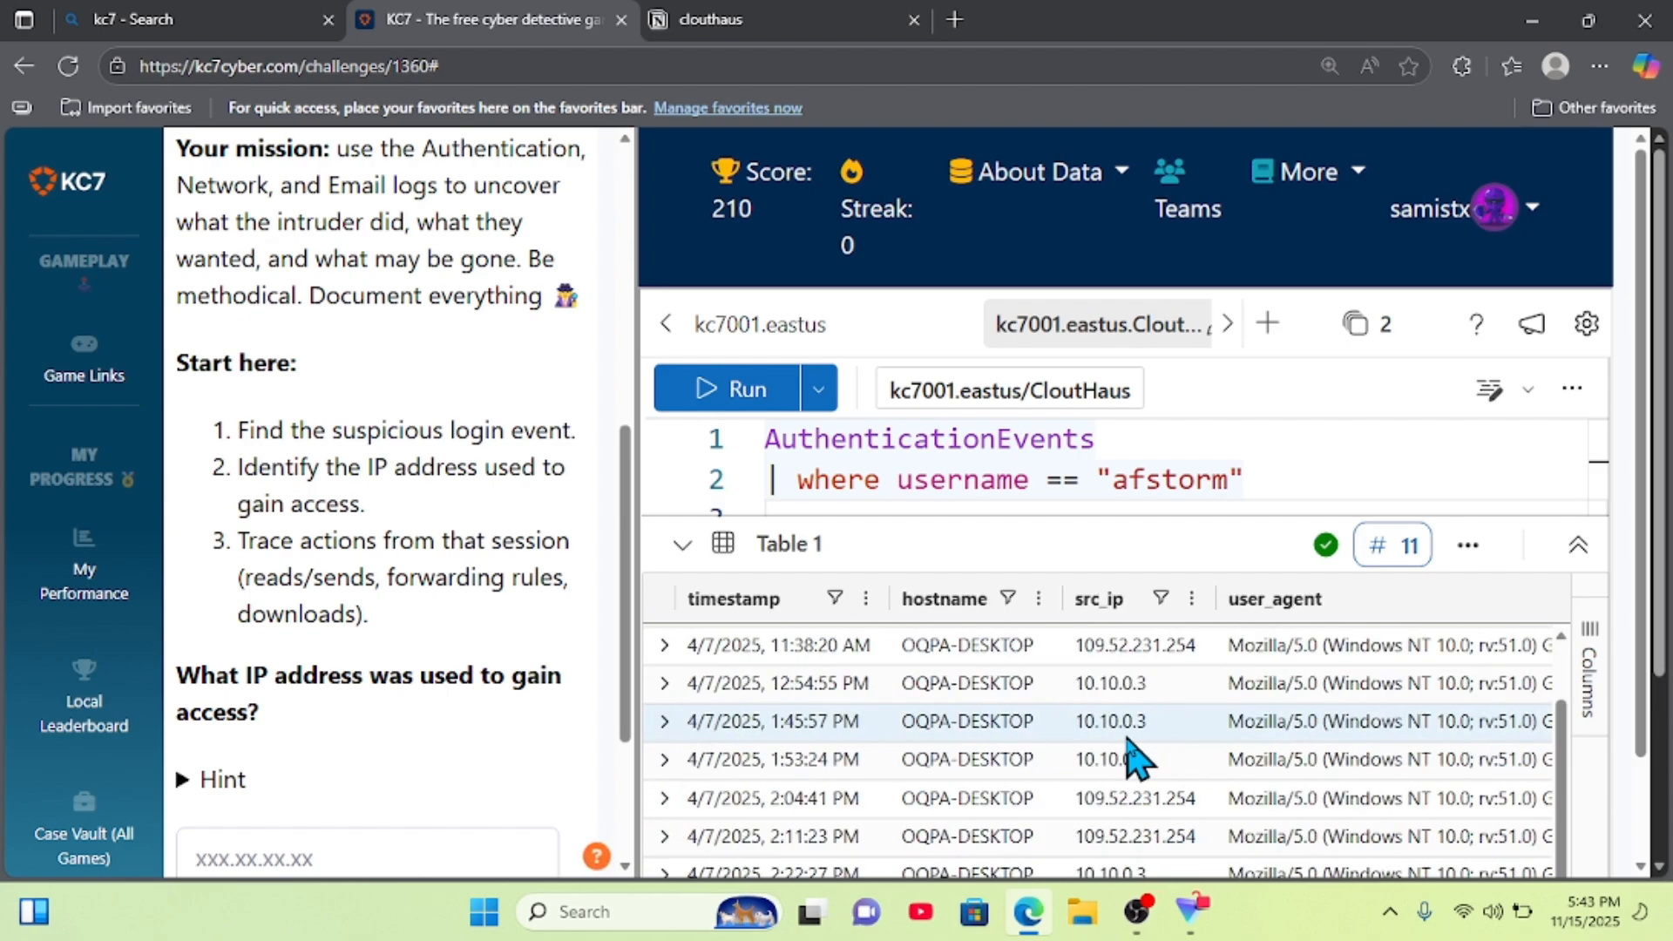
{"action": "scroll", "coordinate": [1130, 758], "scroll_direction": "up", "scroll_amount": 1}
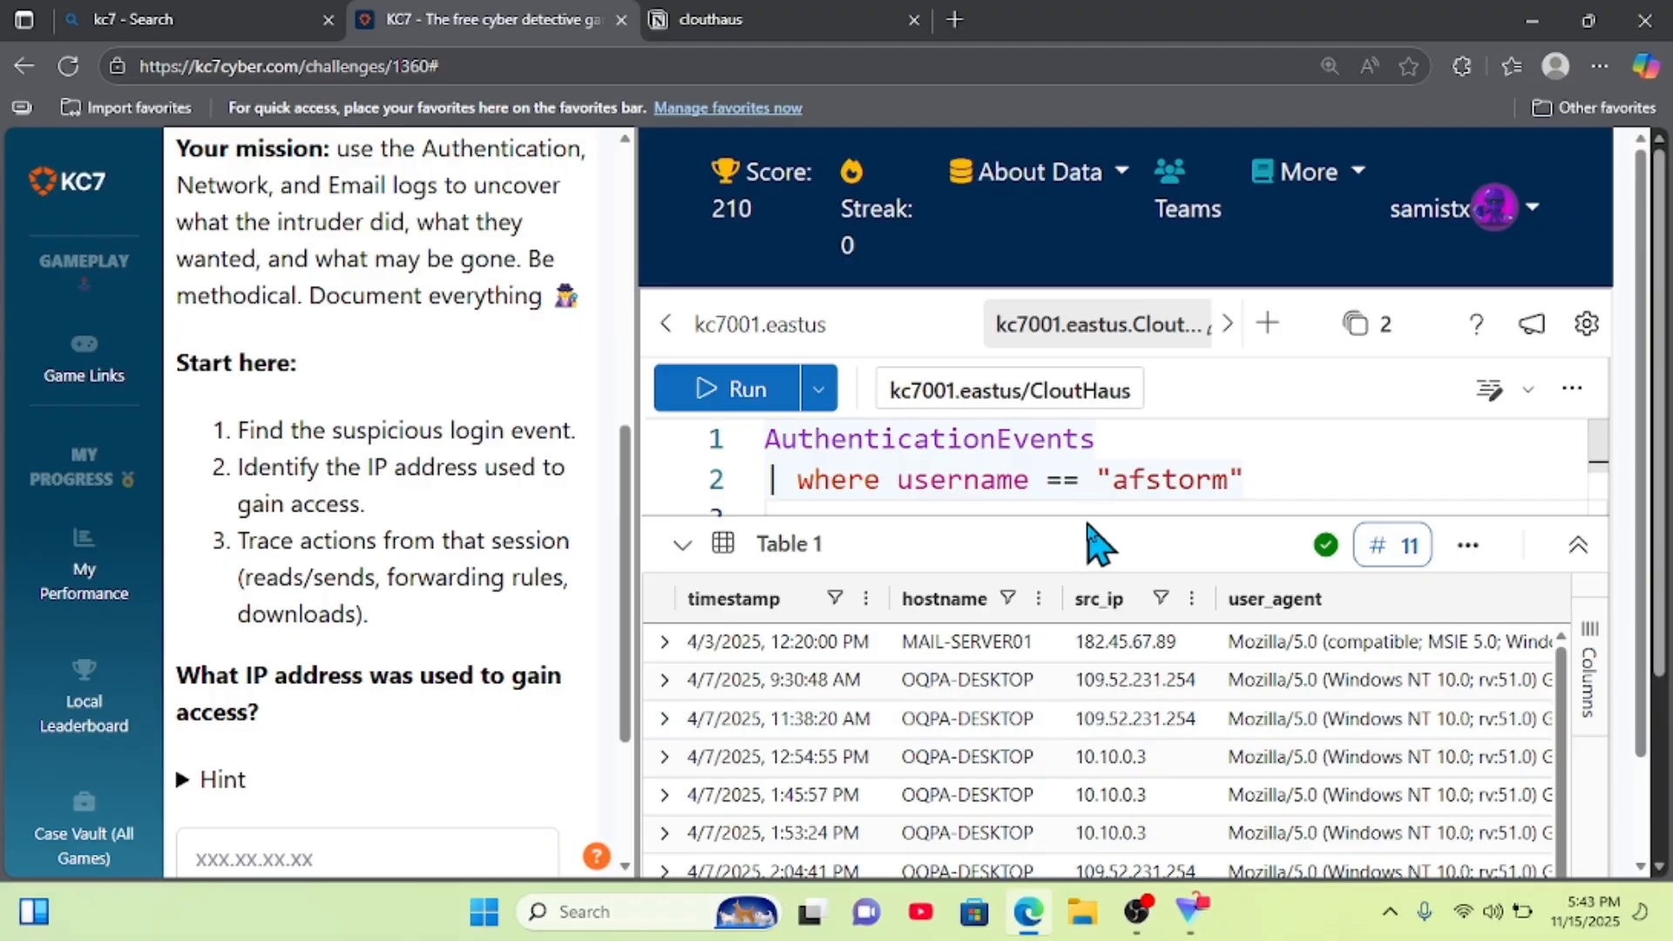
{"action": "key", "text": "ctrl+minus"}
{"action": "key", "text": "ctrl+plus"}
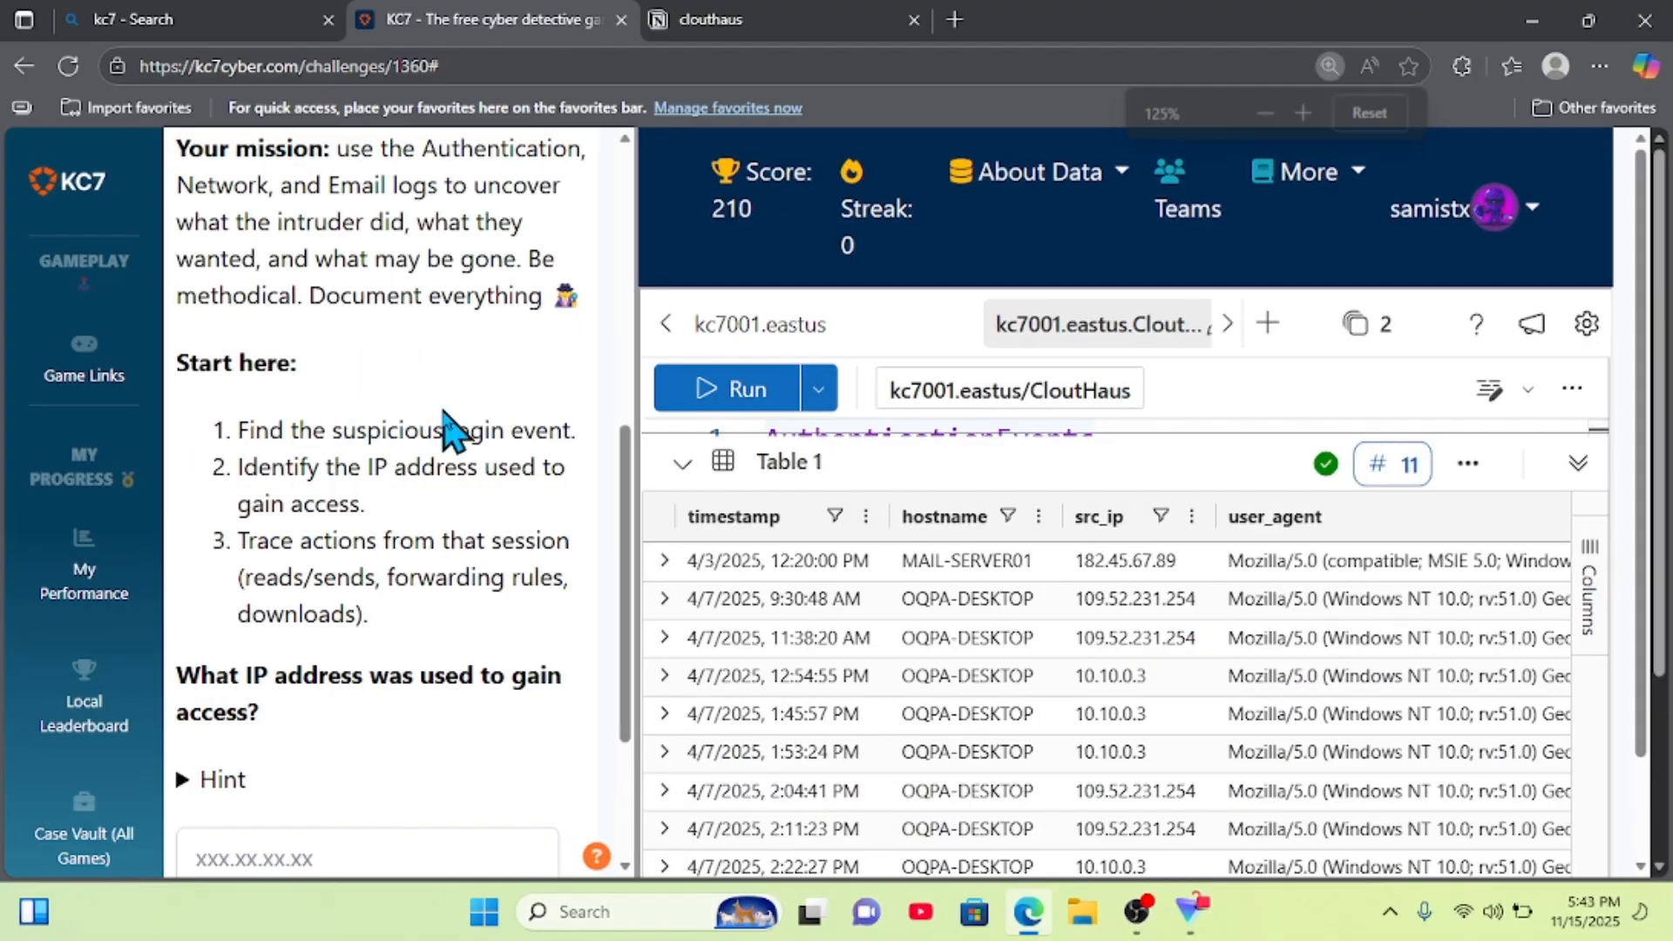
{"action": "scroll", "coordinate": [448, 429], "scroll_direction": "up", "scroll_amount": 5}
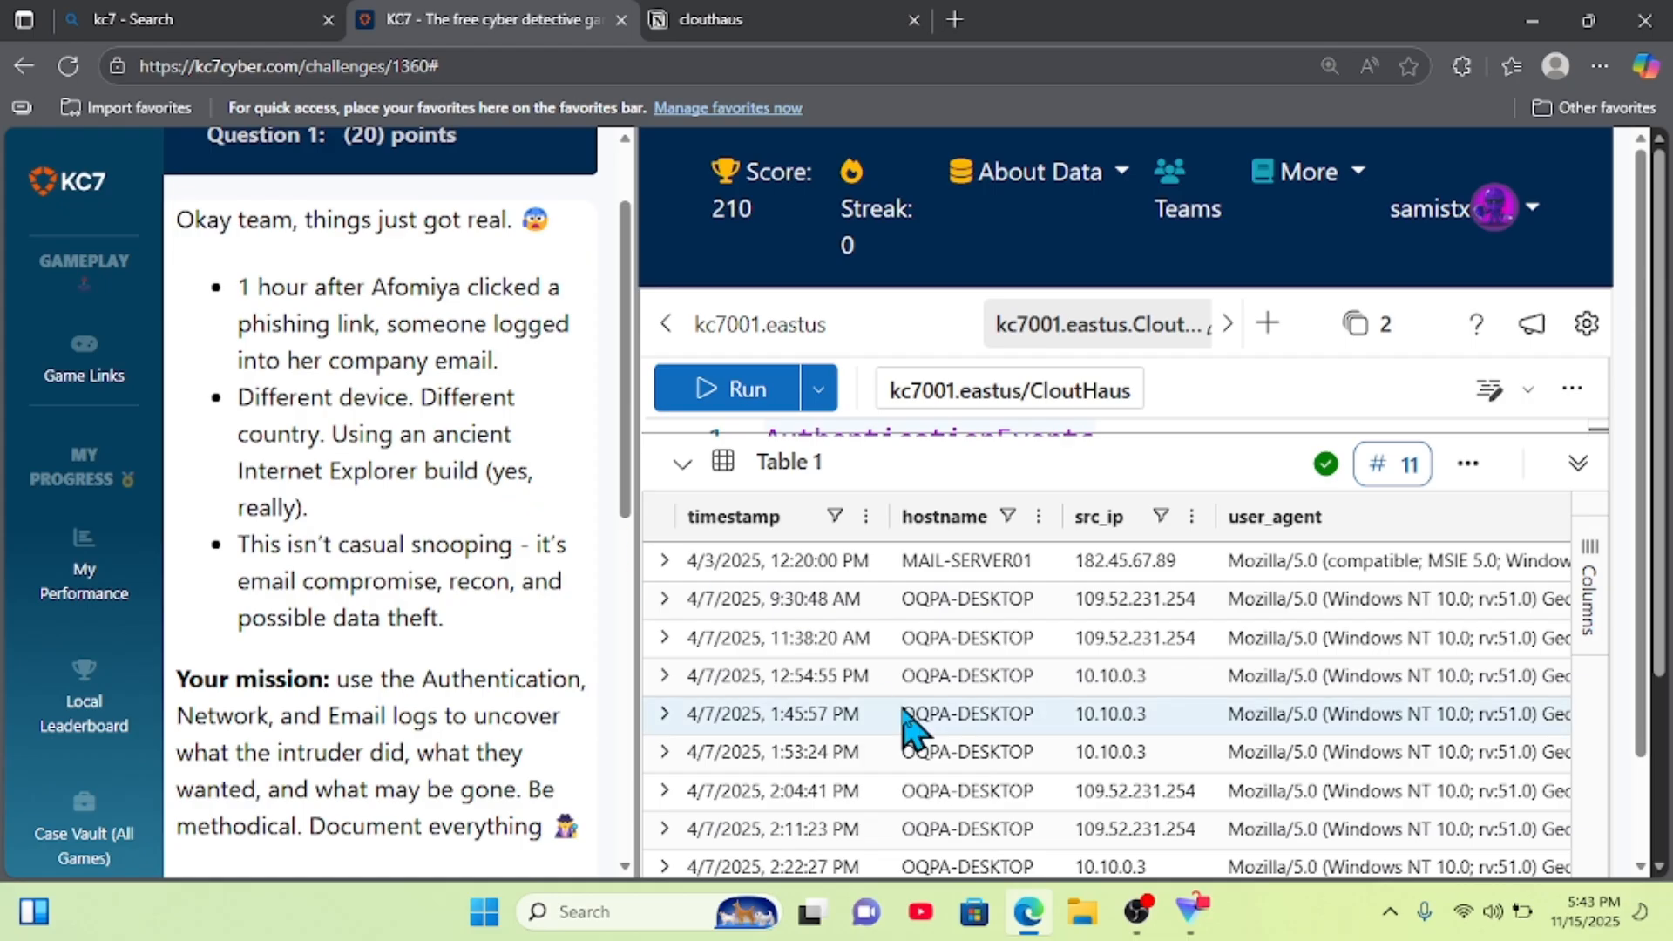
{"action": "scroll", "coordinate": [908, 726], "scroll_direction": "down", "scroll_amount": 2}
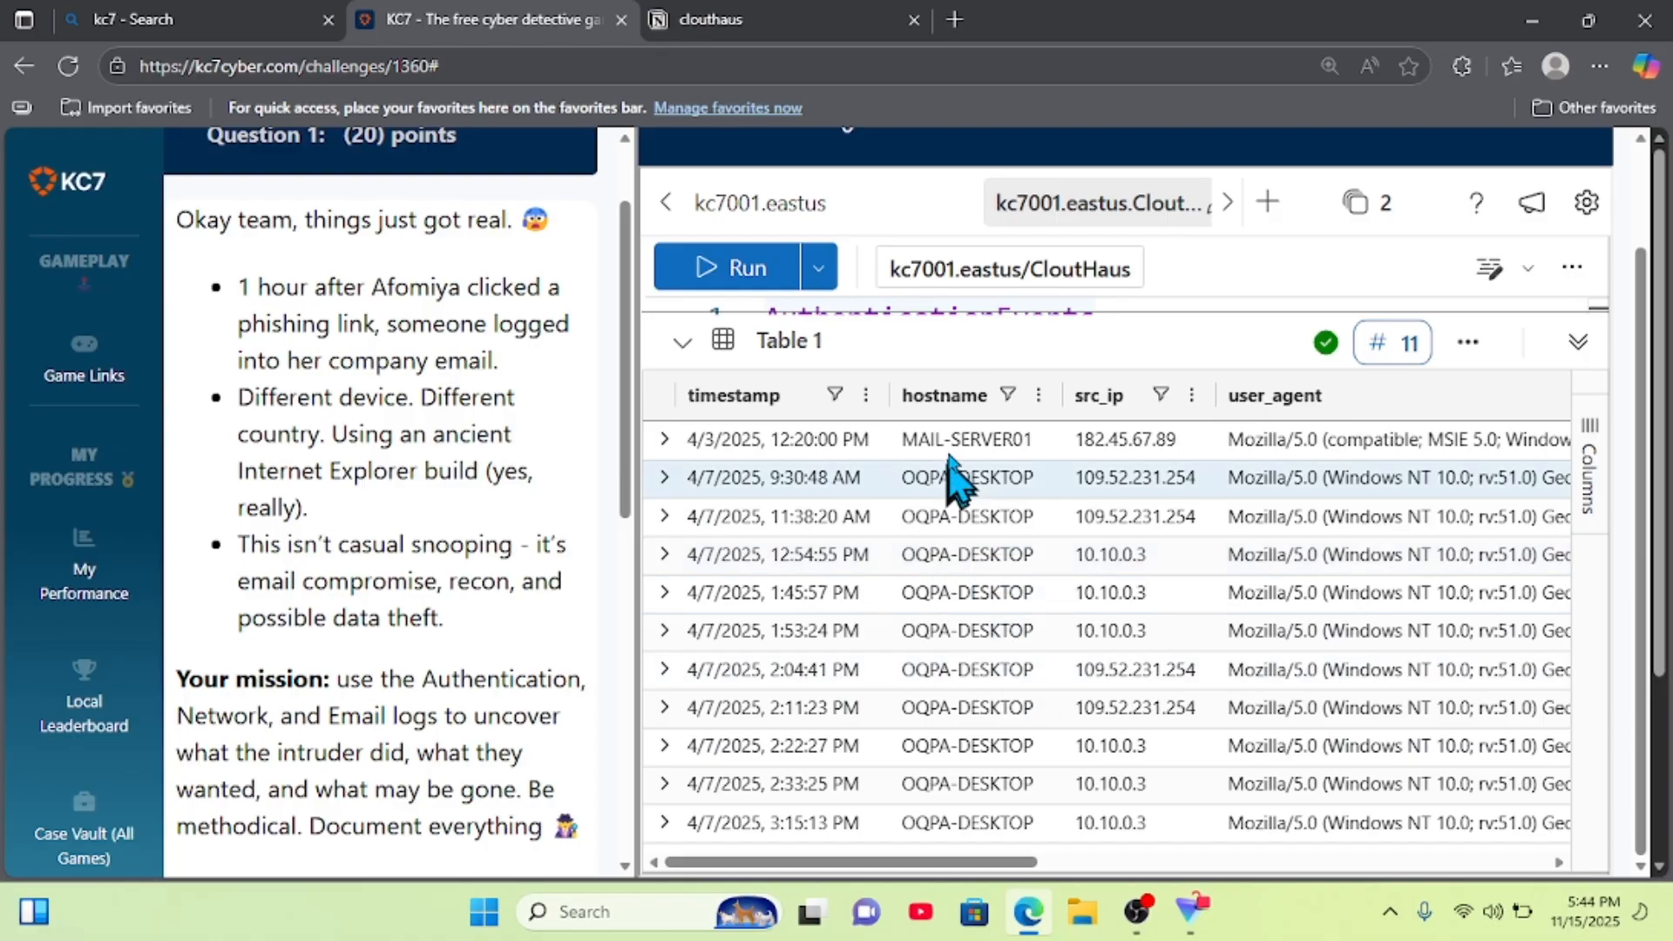
{"action": "scroll", "coordinate": [1049, 797], "scroll_direction": "down", "scroll_amount": 3}
{"action": "scroll", "coordinate": [1049, 794], "scroll_direction": "up", "scroll_amount": 3}
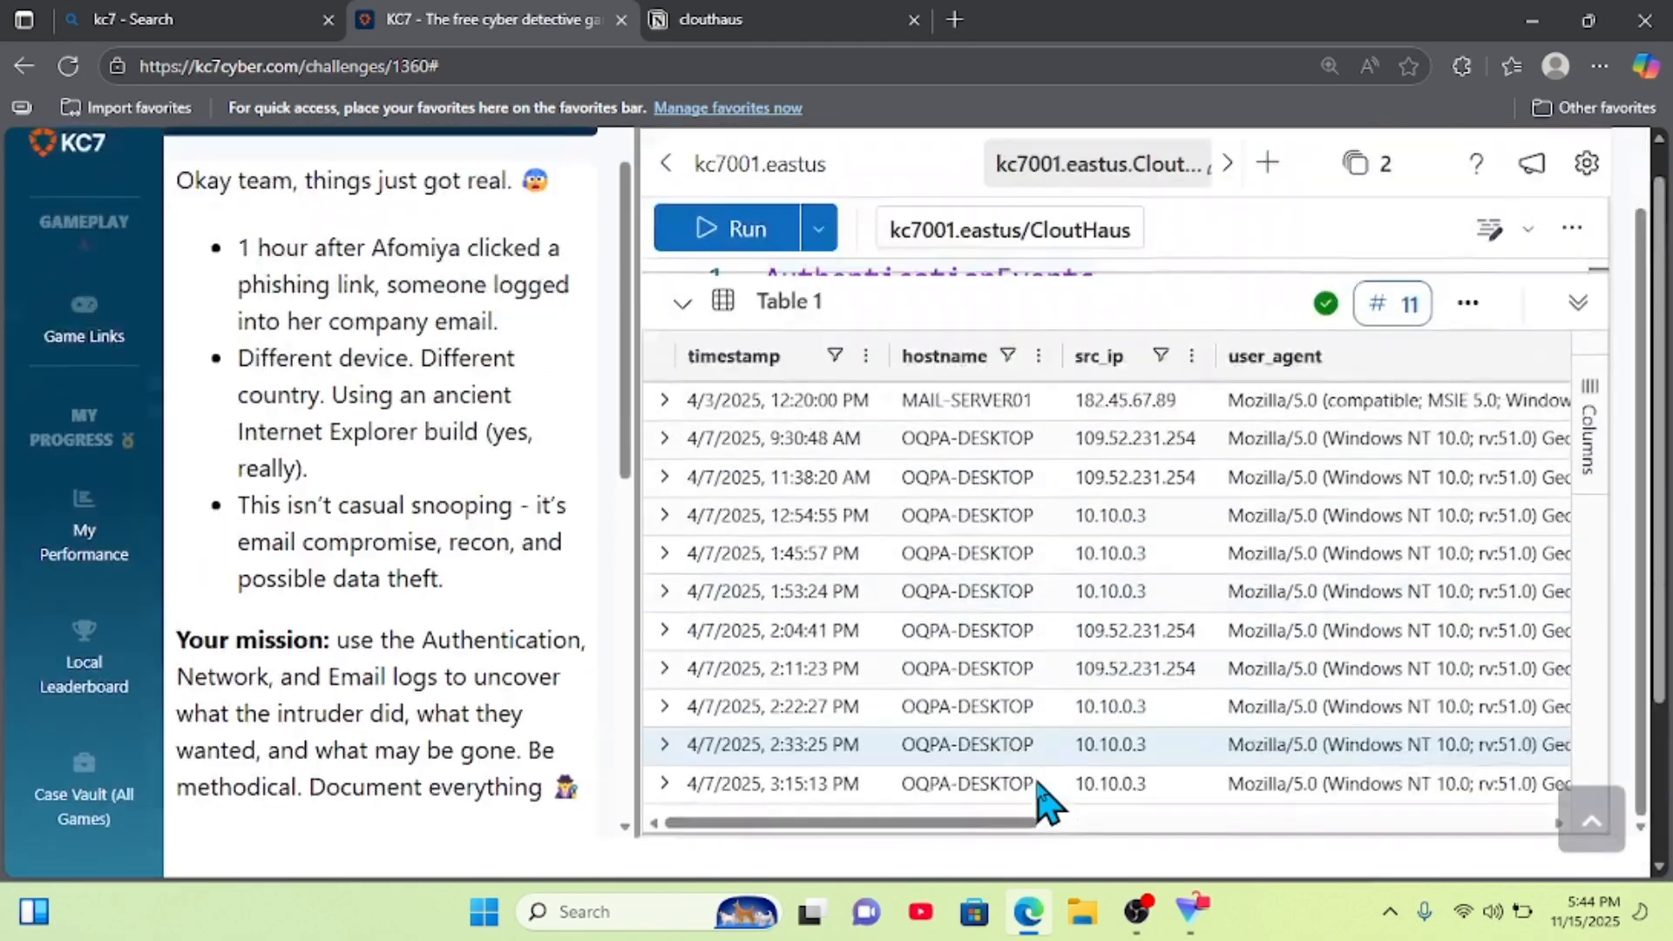
{"action": "scroll", "coordinate": [1009, 689], "scroll_direction": "up", "scroll_amount": 2}
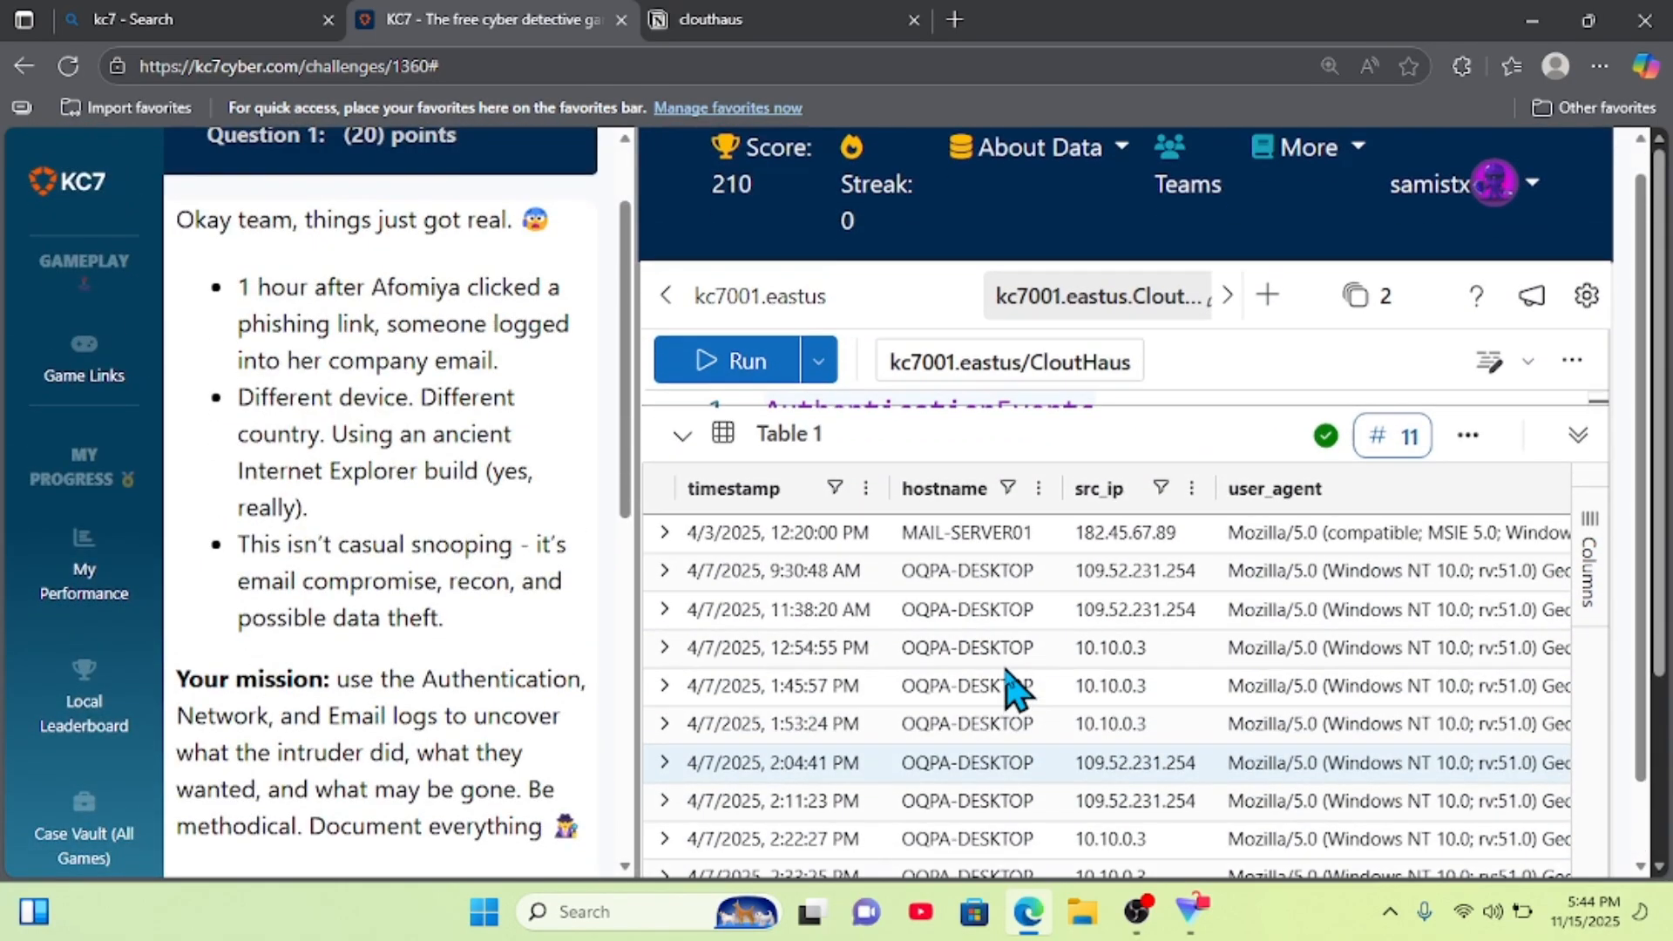
{"action": "scroll", "coordinate": [1008, 691], "scroll_direction": "down", "scroll_amount": 2}
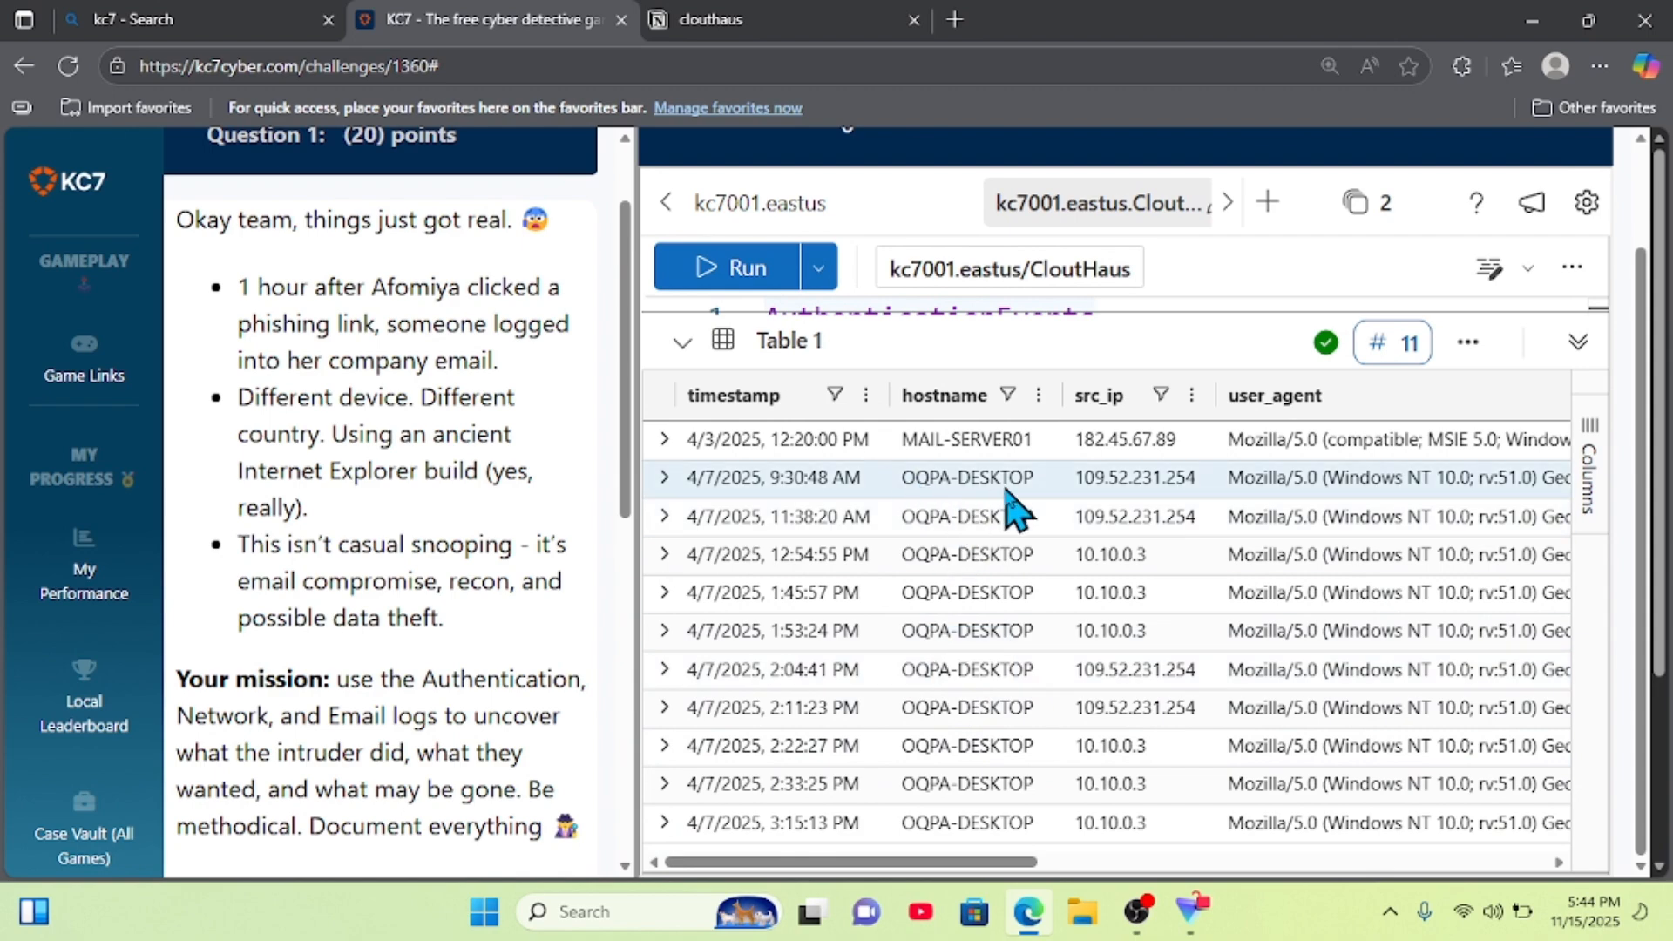
- Check the victim's hostname in the clouthaus notes against the hostnames in the authentication results
{"action": "left_click", "coordinate": [767, 9]}
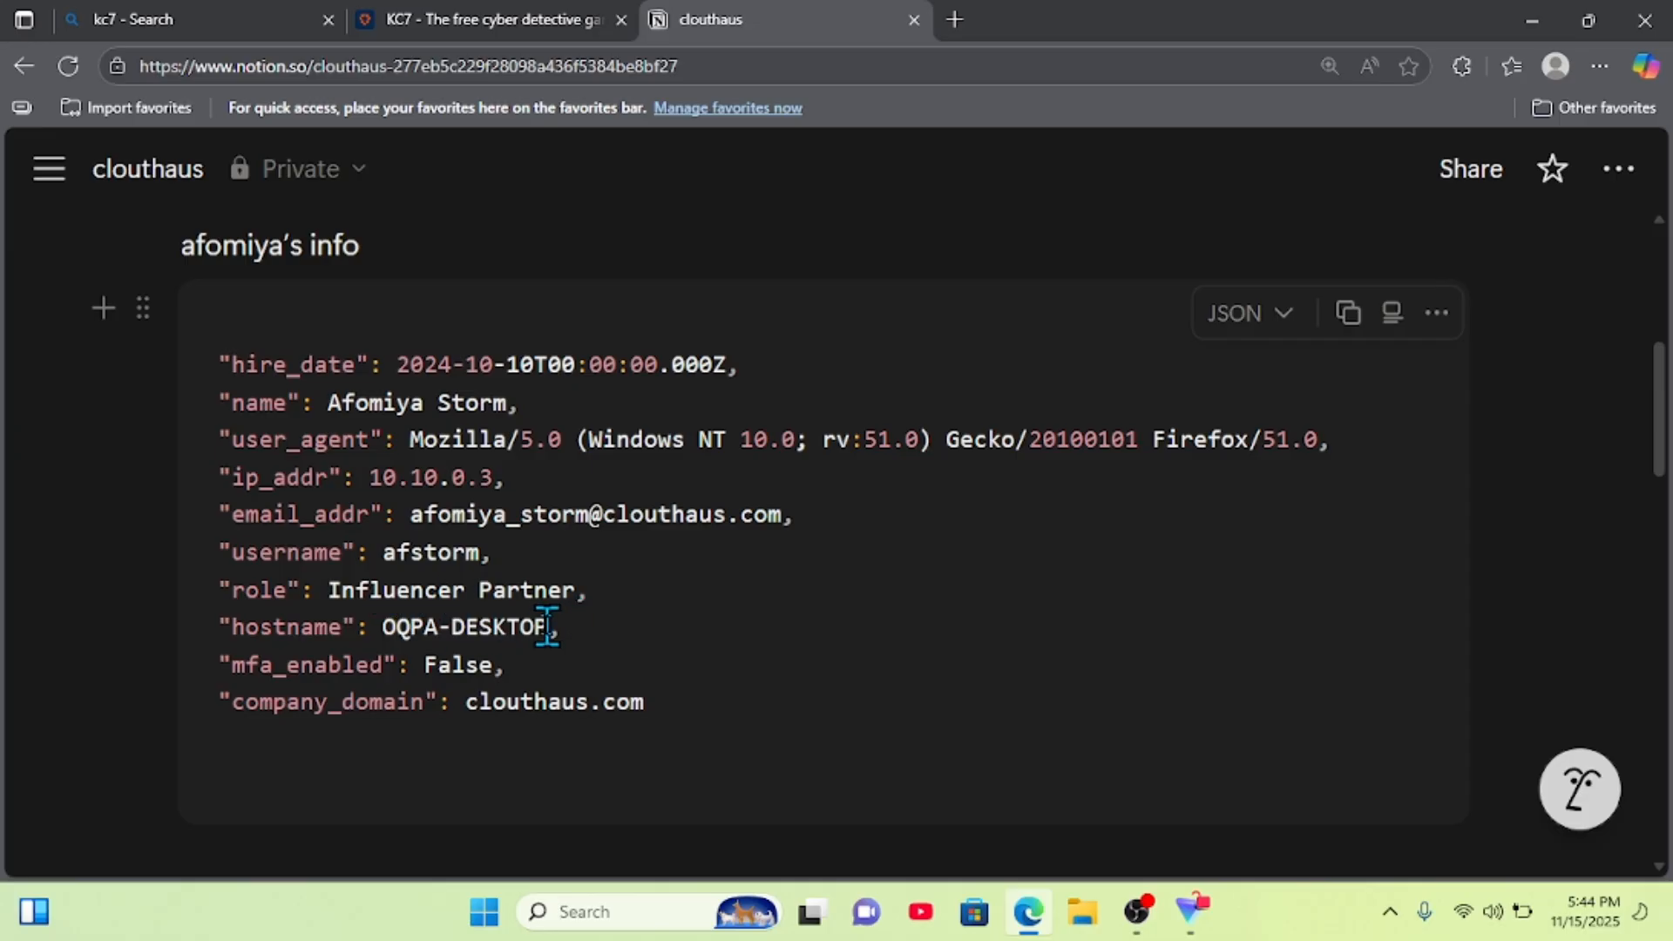
{"action": "left_click_drag", "start_coordinate": [549, 627], "coordinate": [375, 629]}
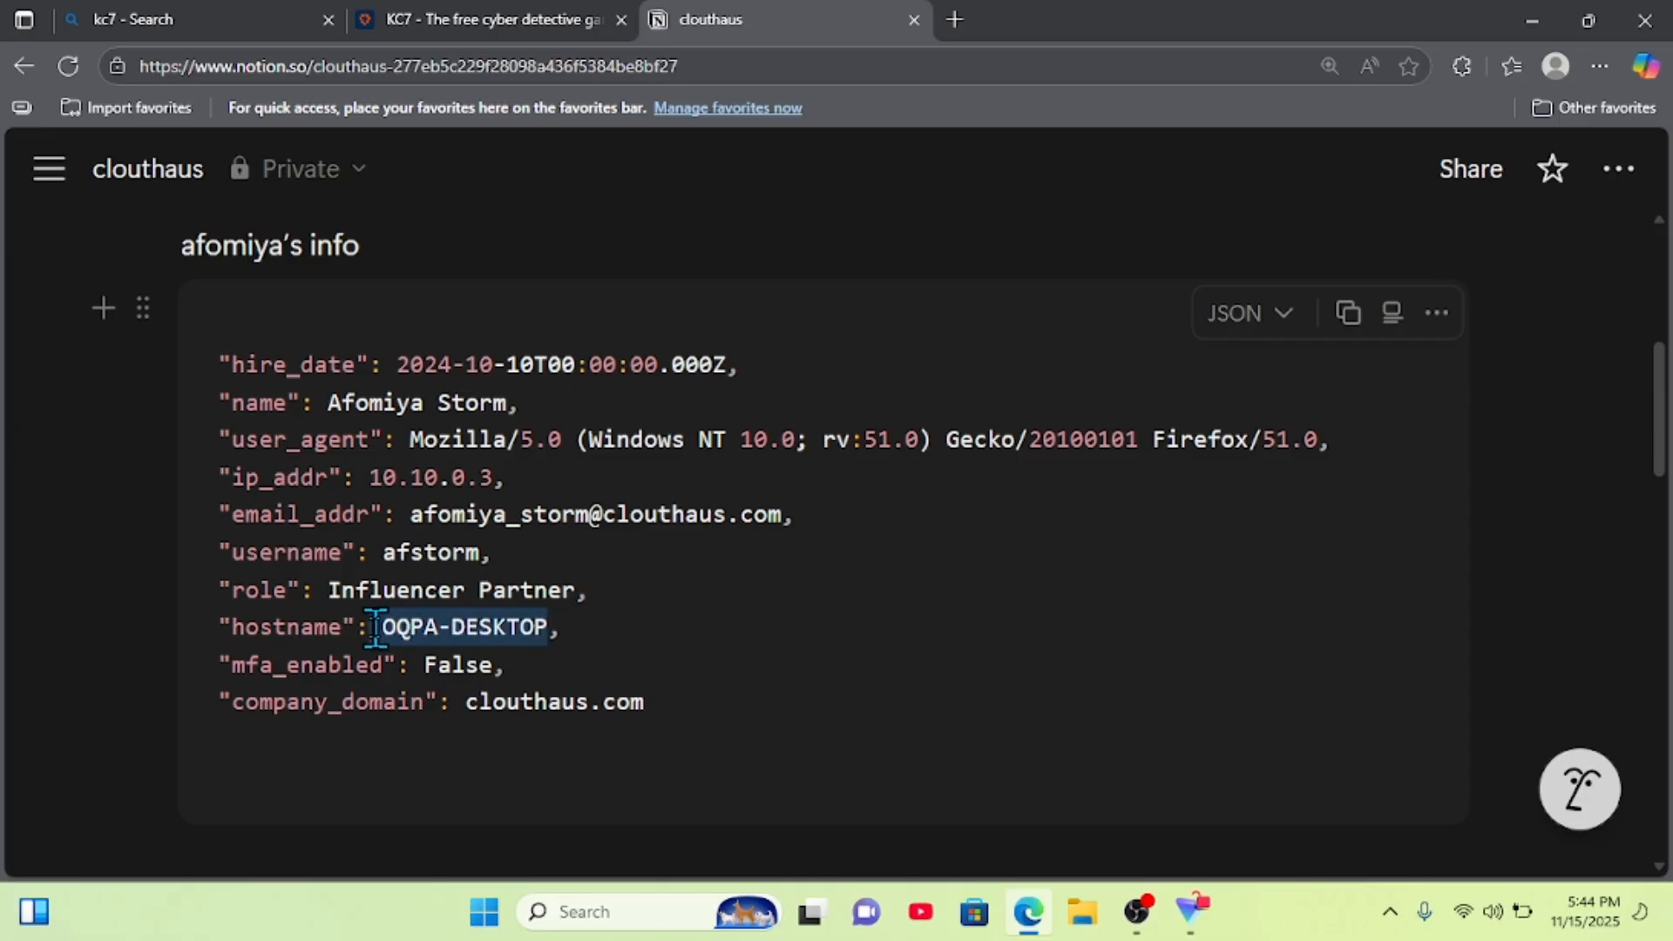
{"action": "left_click", "coordinate": [504, 13]}
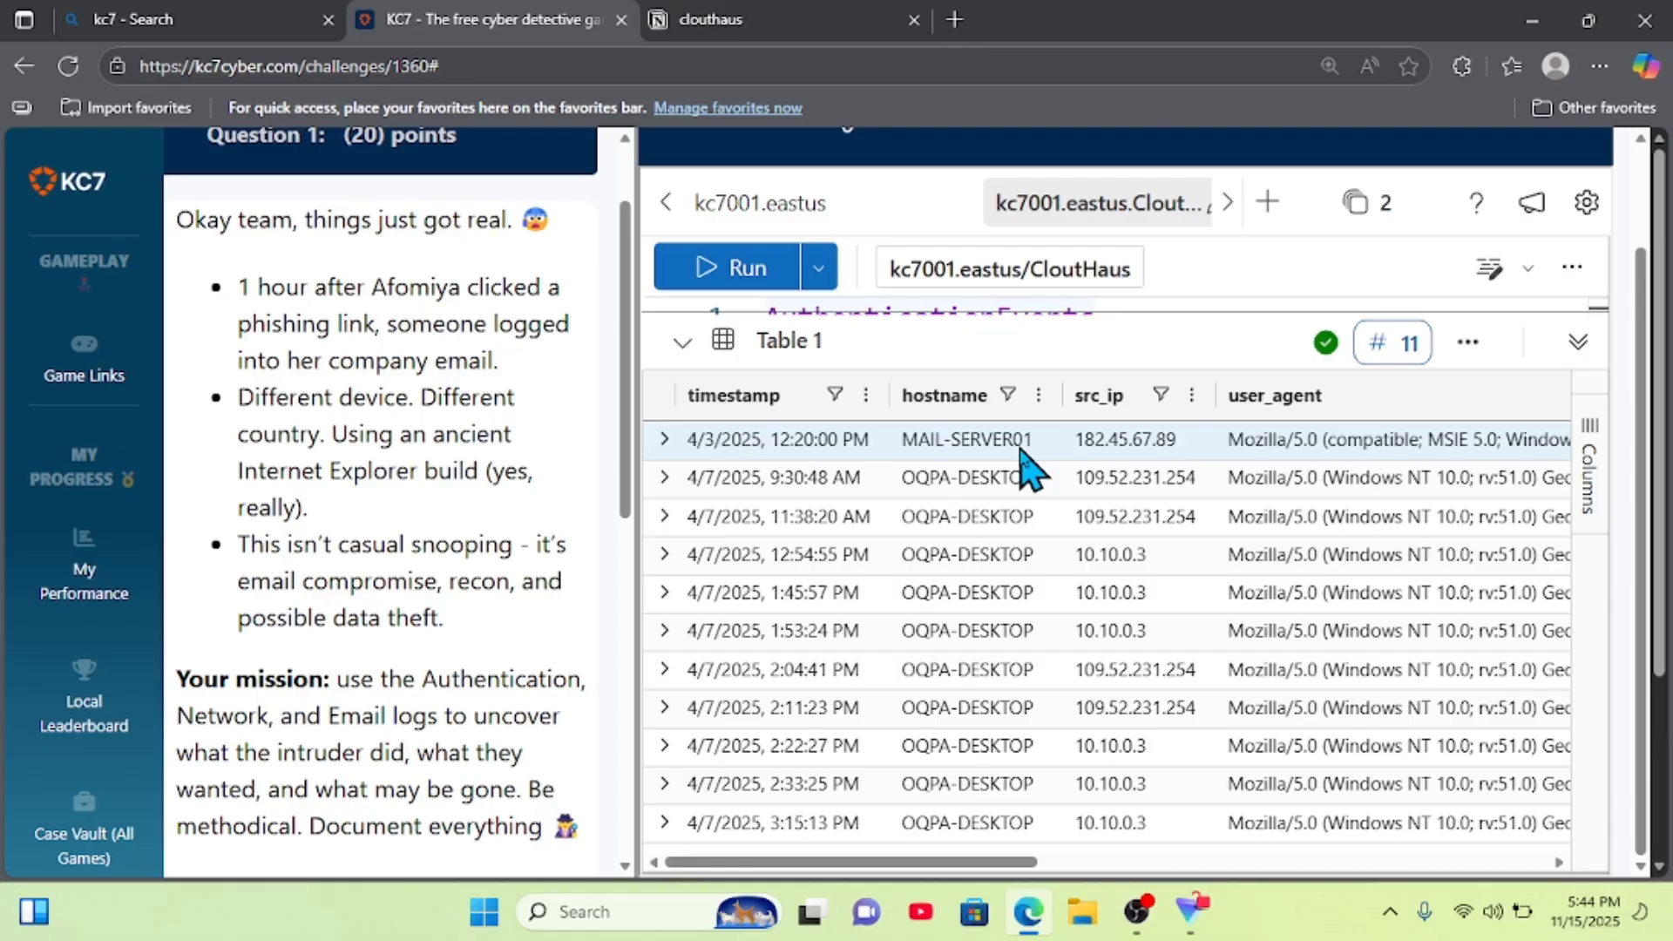
- Expand the MAIL-SERVER01 login from 4/3/2025, 12:20:00 PM, set its detail view to Right and widen it
{"action": "left_click", "coordinate": [664, 440]}
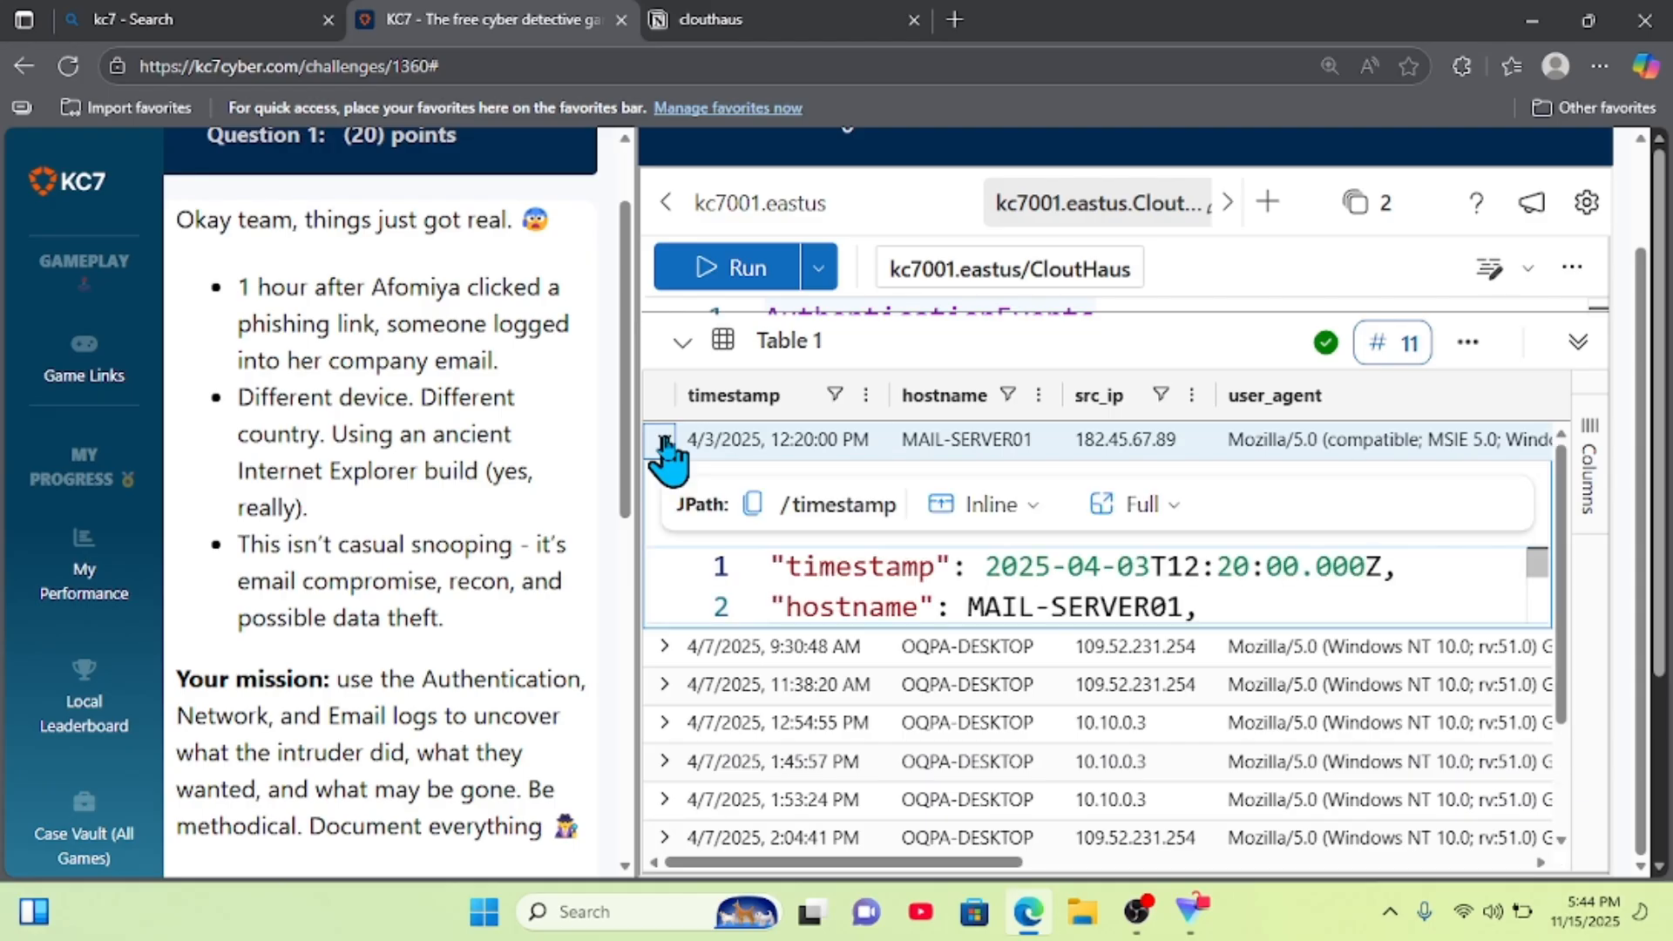
{"action": "left_click", "coordinate": [993, 506]}
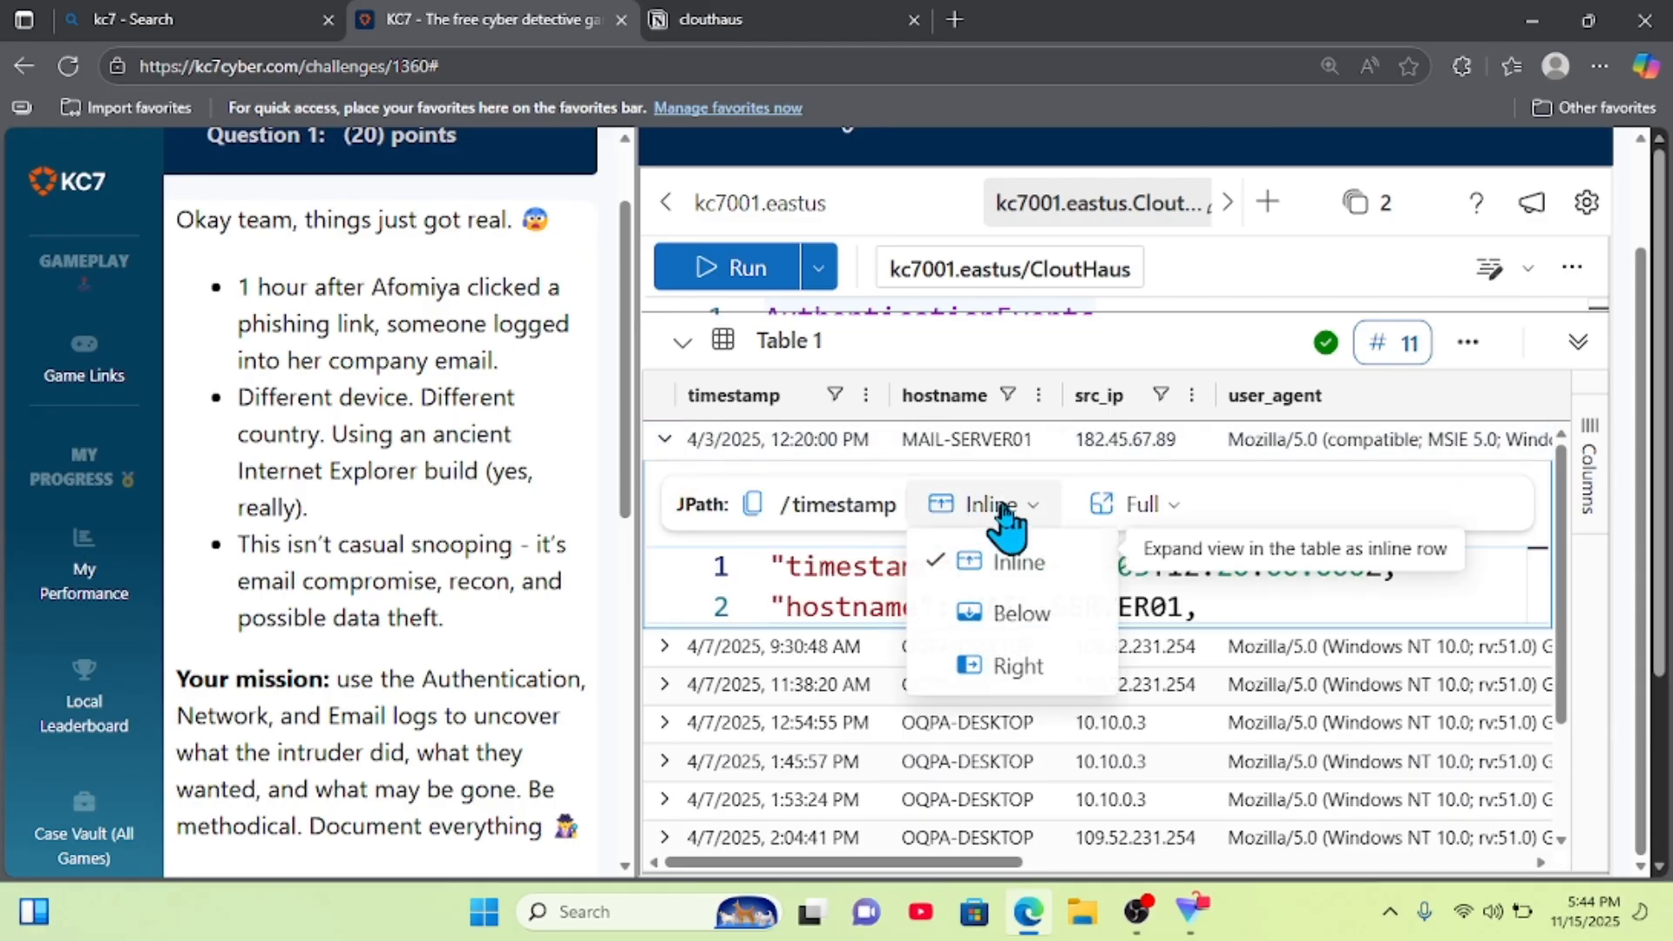
{"action": "left_click", "coordinate": [1018, 668]}
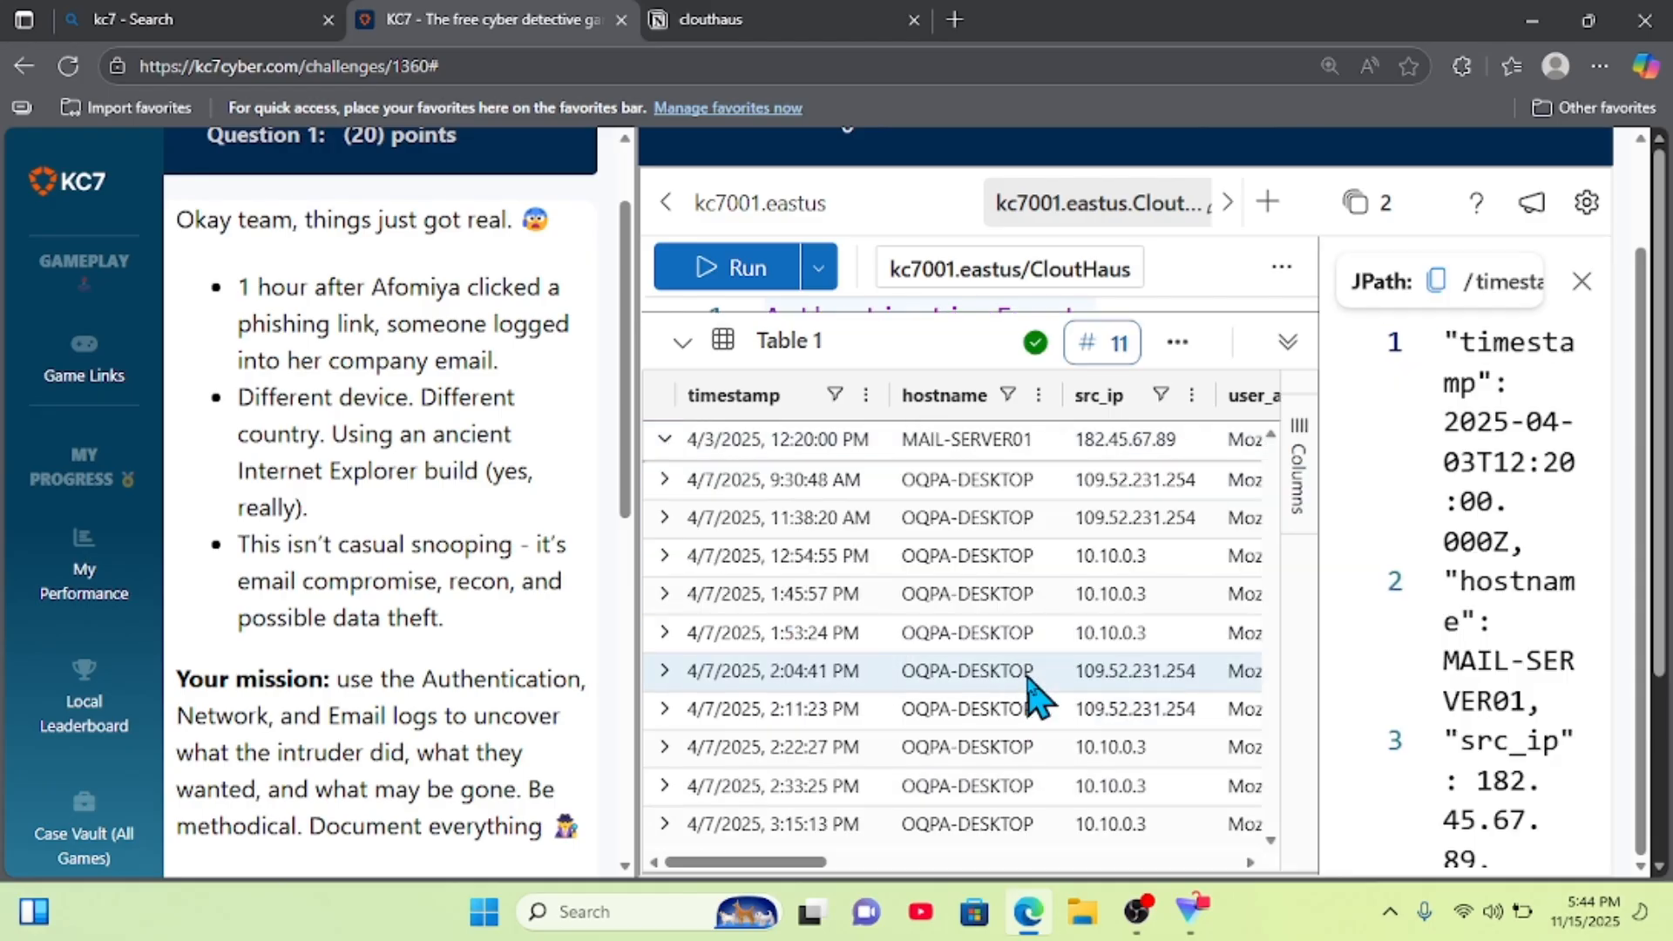
{"action": "left_click_drag", "start_coordinate": [1315, 535], "coordinate": [923, 572]}
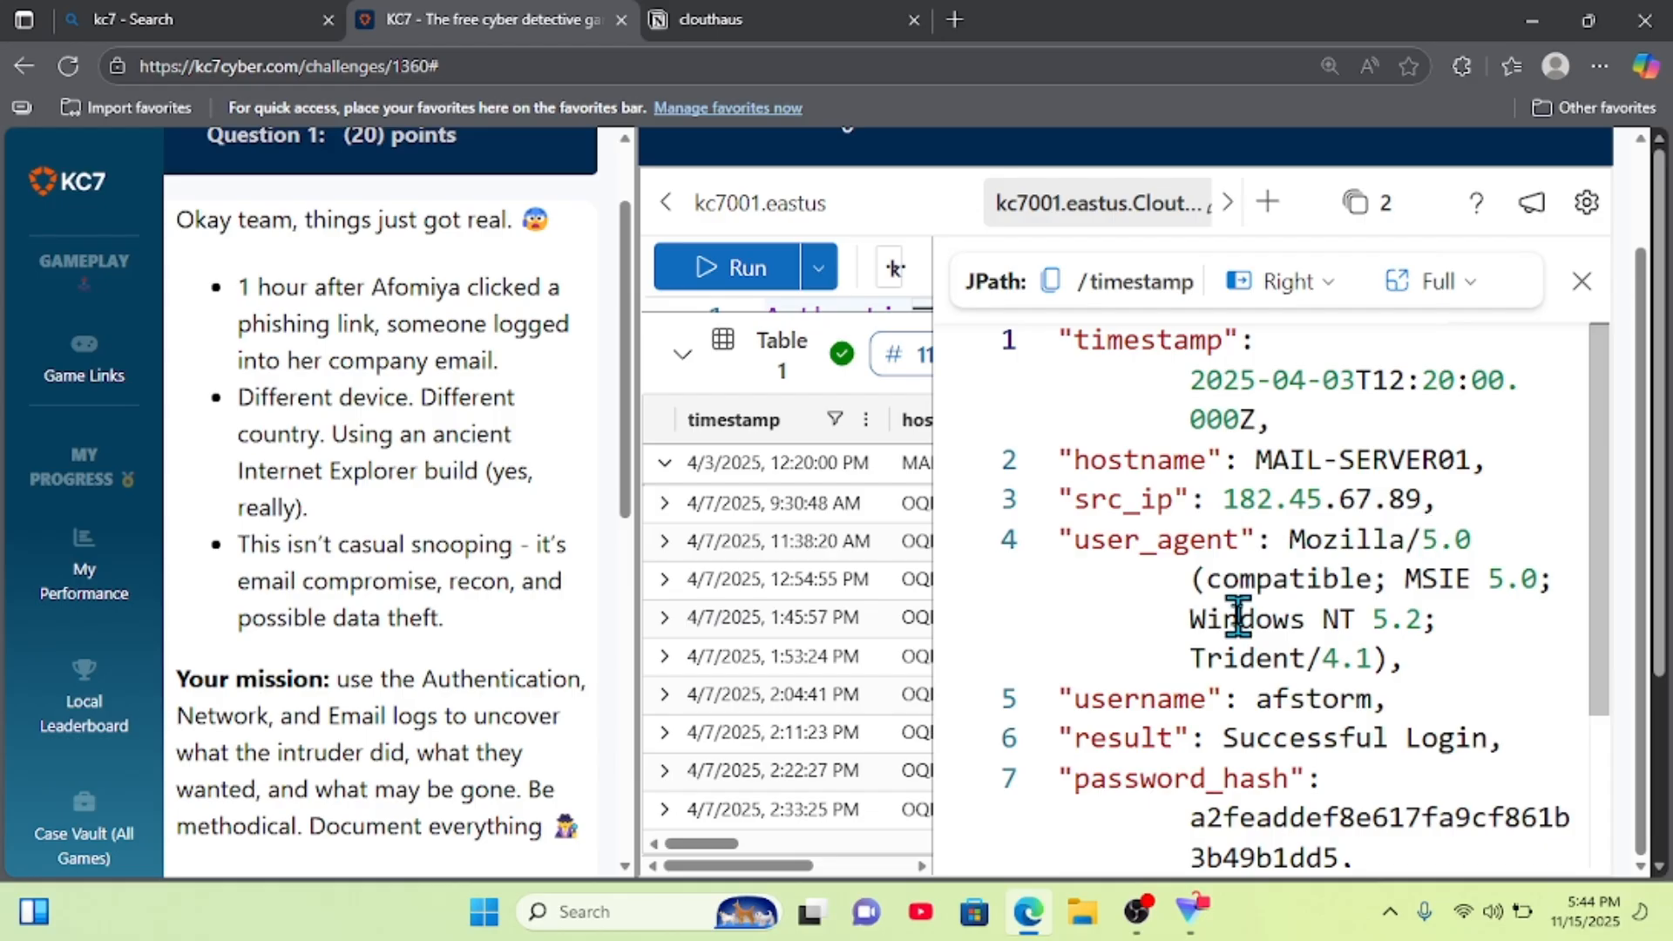
- Read through the expanded MAIL-SERVER01 login record and copy all its fields from timestamp to description
{"action": "scroll", "coordinate": [1238, 621], "scroll_direction": "down", "scroll_amount": 1}
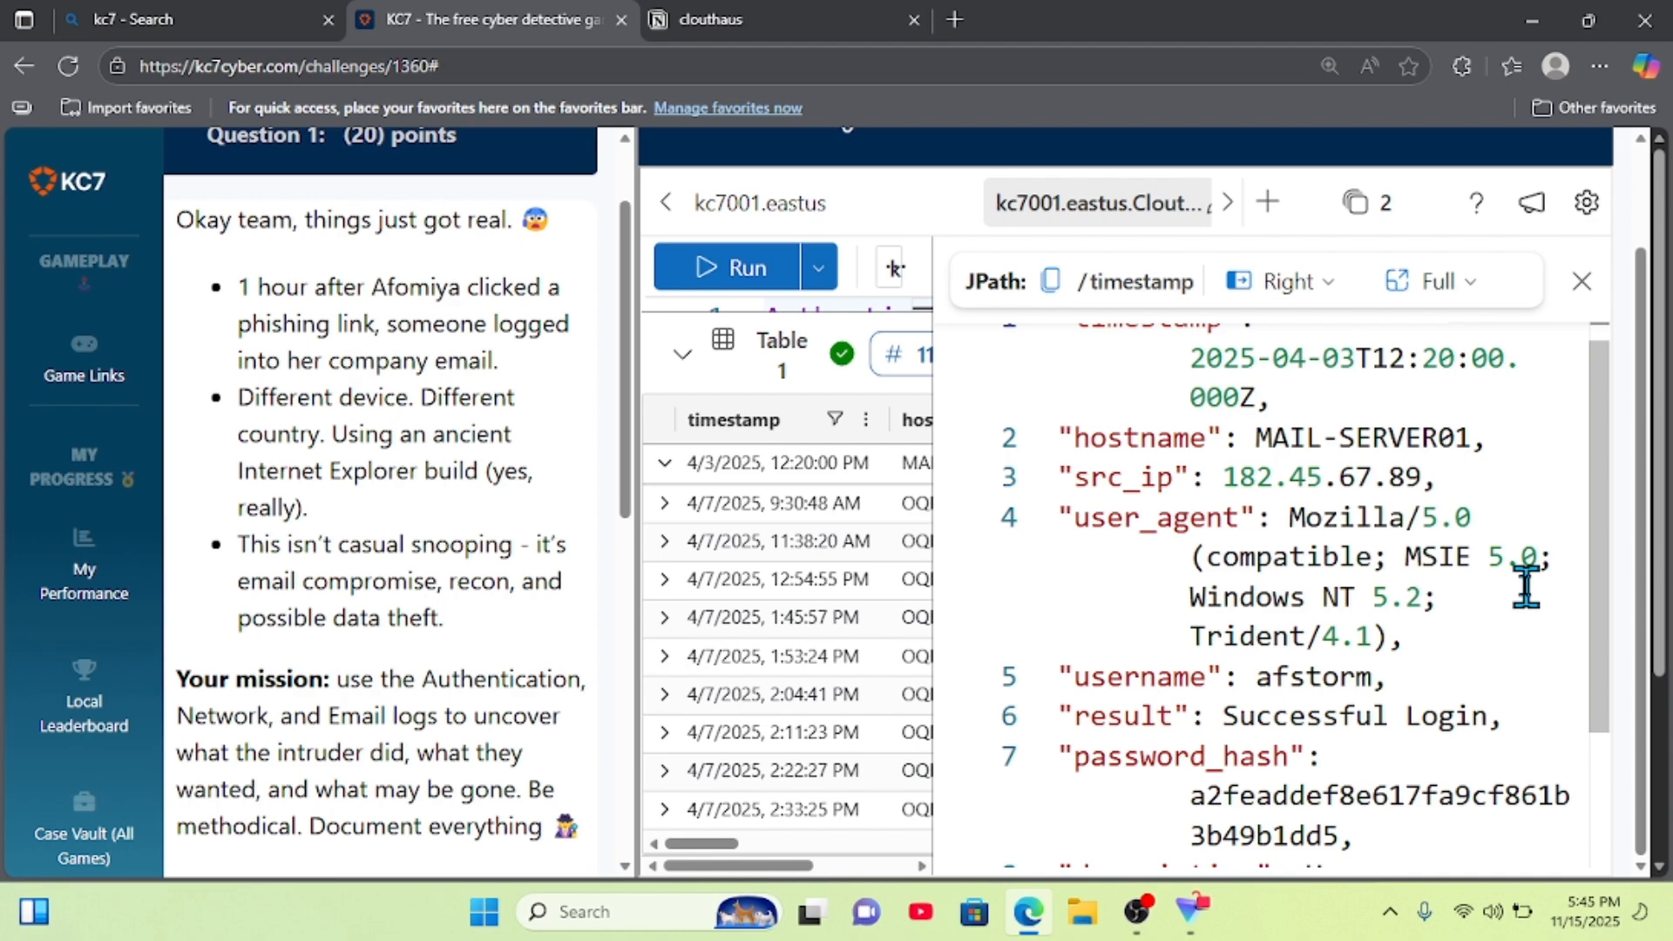
{"action": "scroll", "coordinate": [1367, 580], "scroll_direction": "down", "scroll_amount": 1}
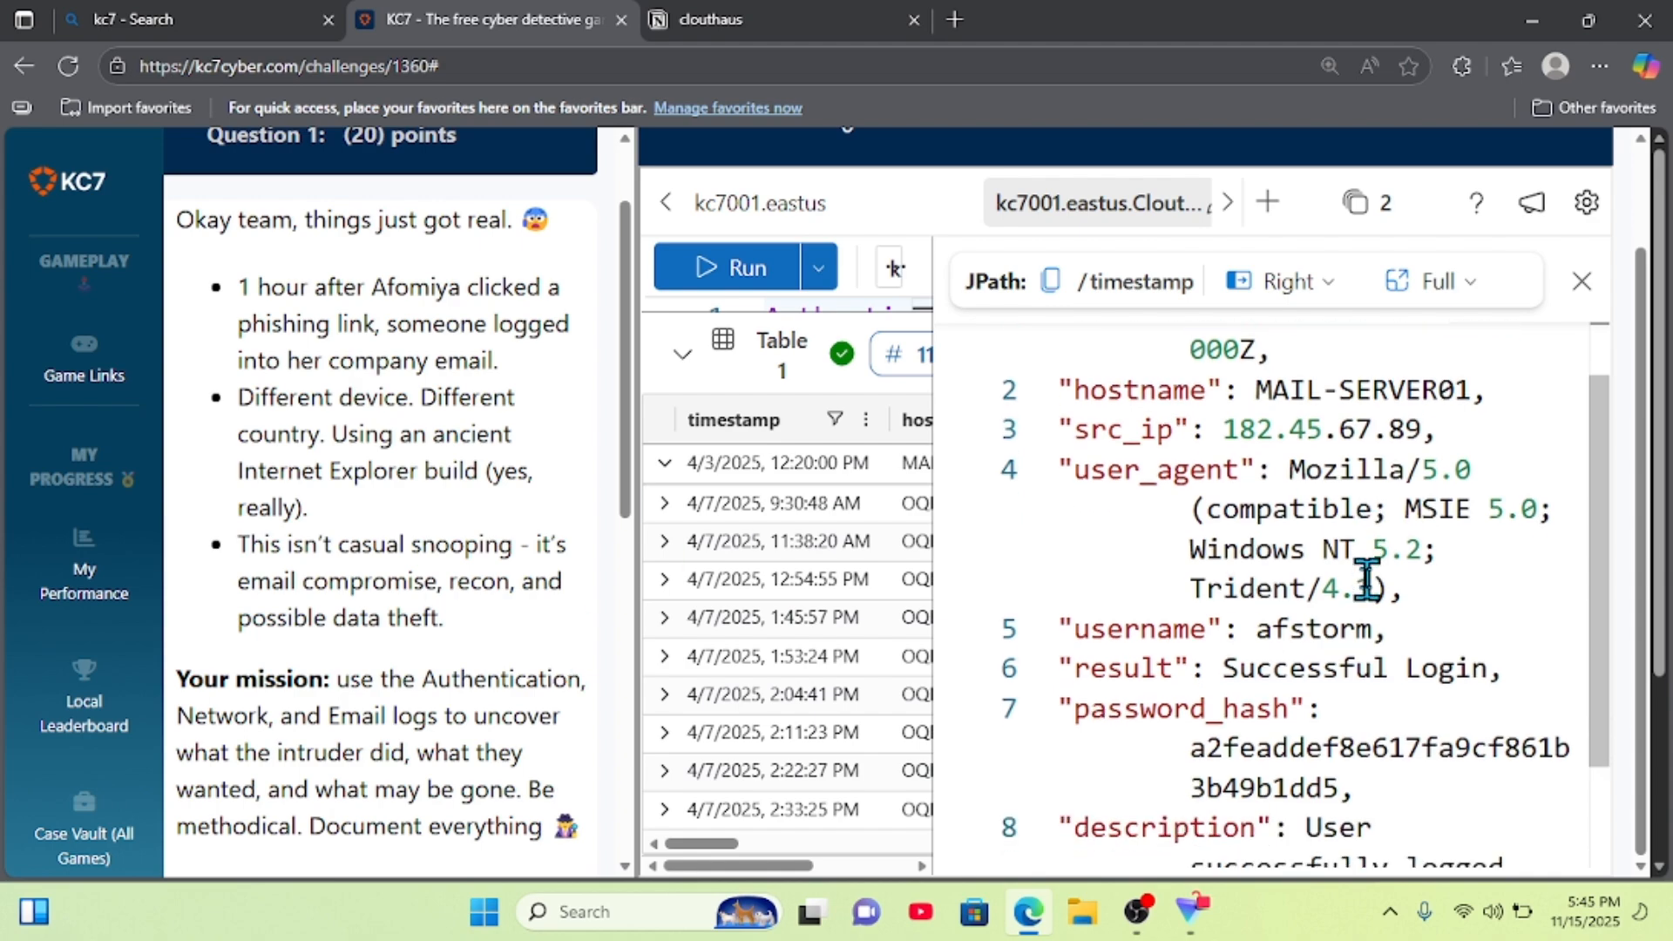
{"action": "scroll", "coordinate": [1367, 580], "scroll_direction": "down", "scroll_amount": 1}
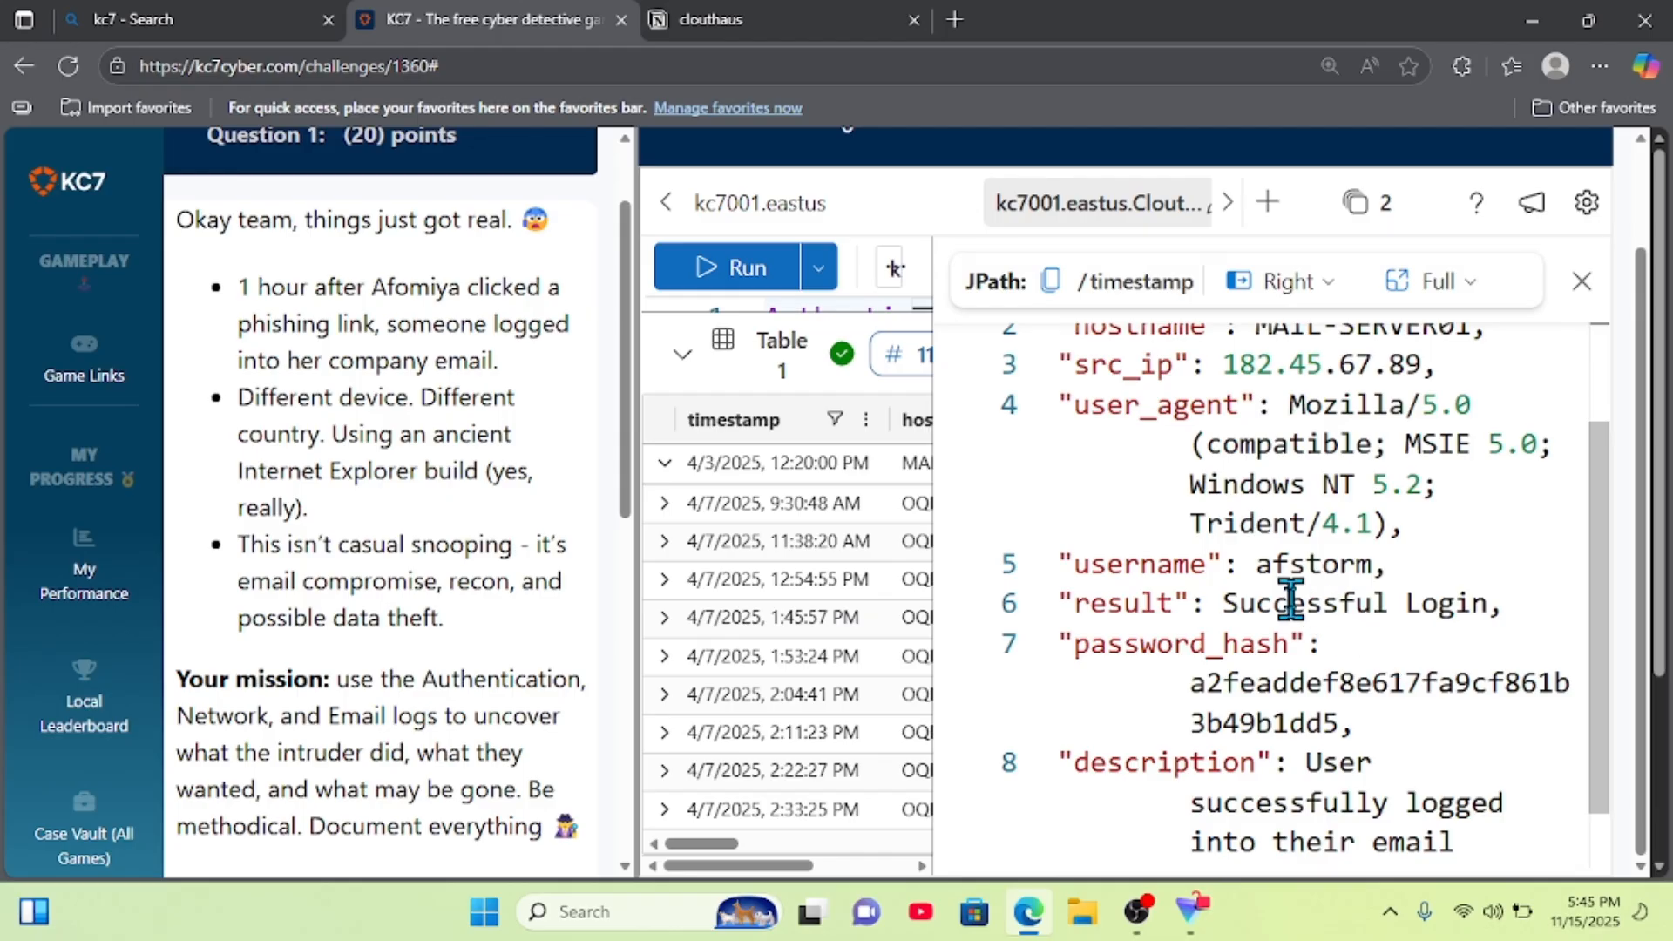
{"action": "scroll", "coordinate": [1291, 600], "scroll_direction": "down", "scroll_amount": 1}
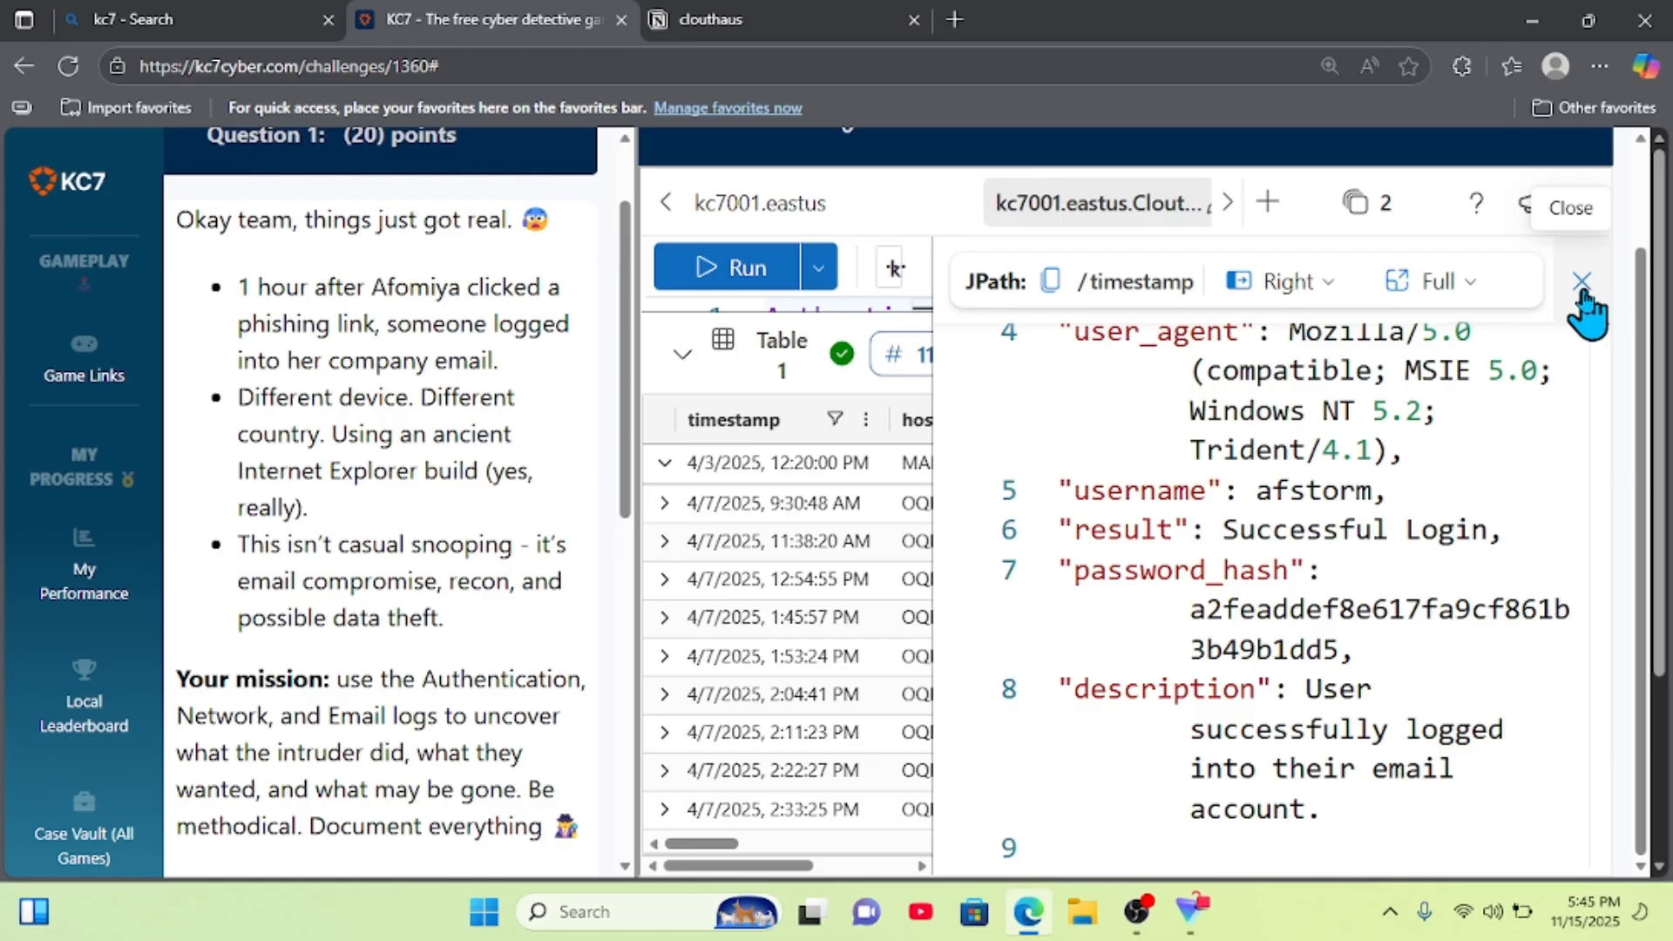
{"action": "scroll", "coordinate": [1430, 588], "scroll_direction": "up", "scroll_amount": 1}
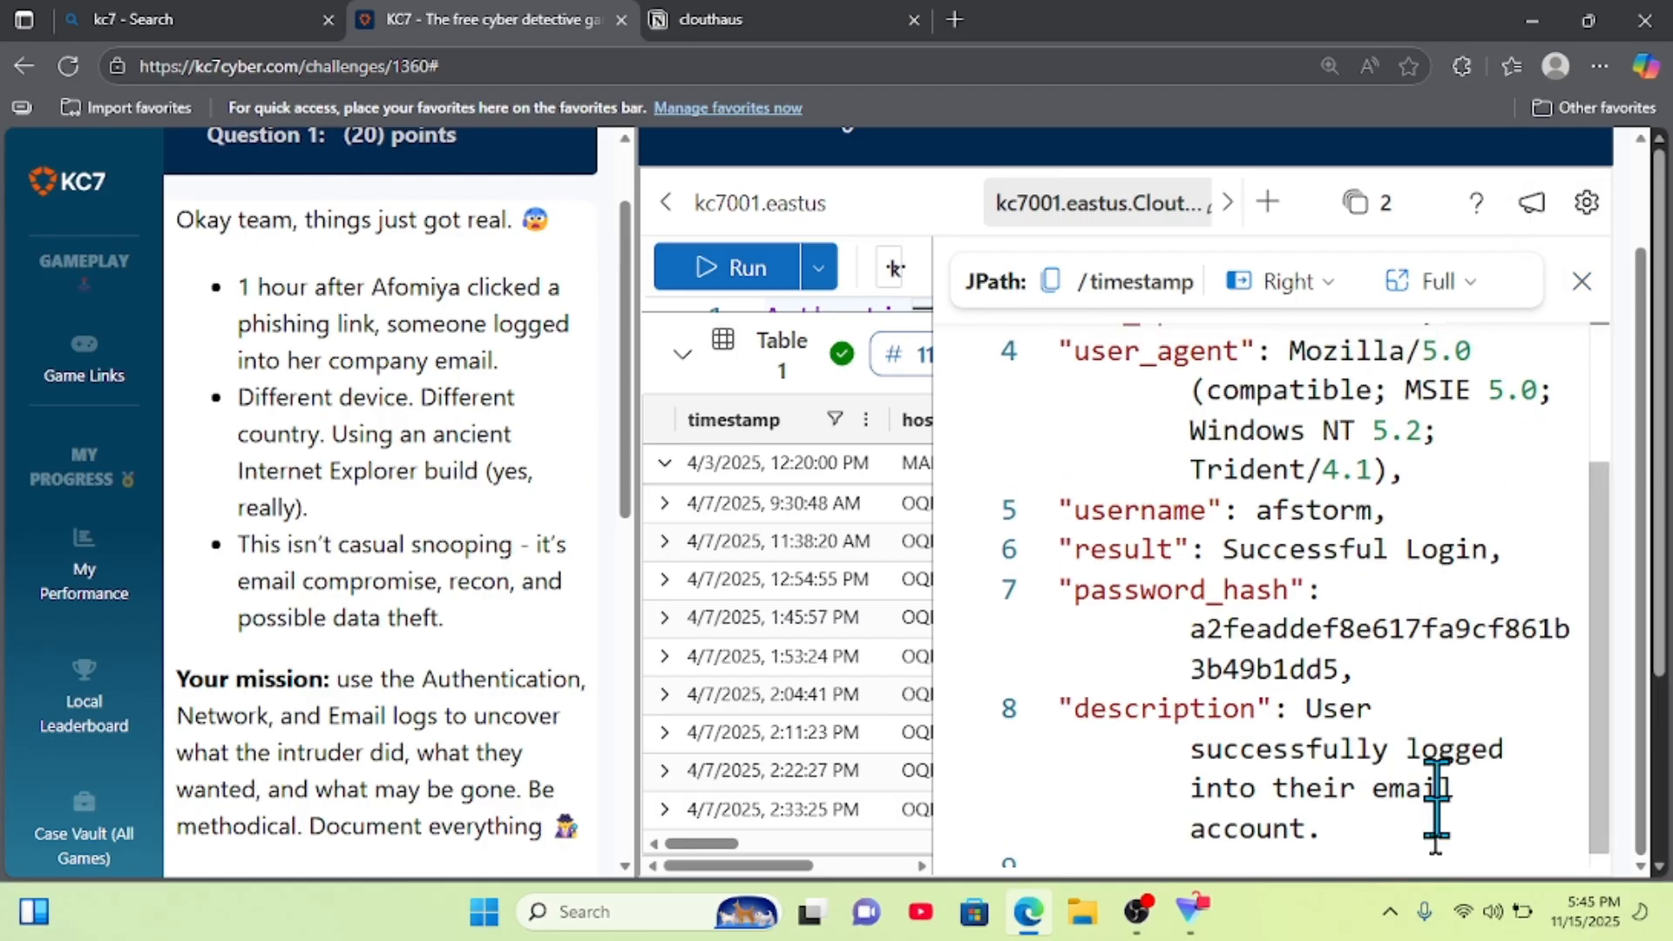
{"action": "left_click_drag", "start_coordinate": [1368, 829], "coordinate": [1027, 317]}
{"action": "key", "text": "ctrl+c"}
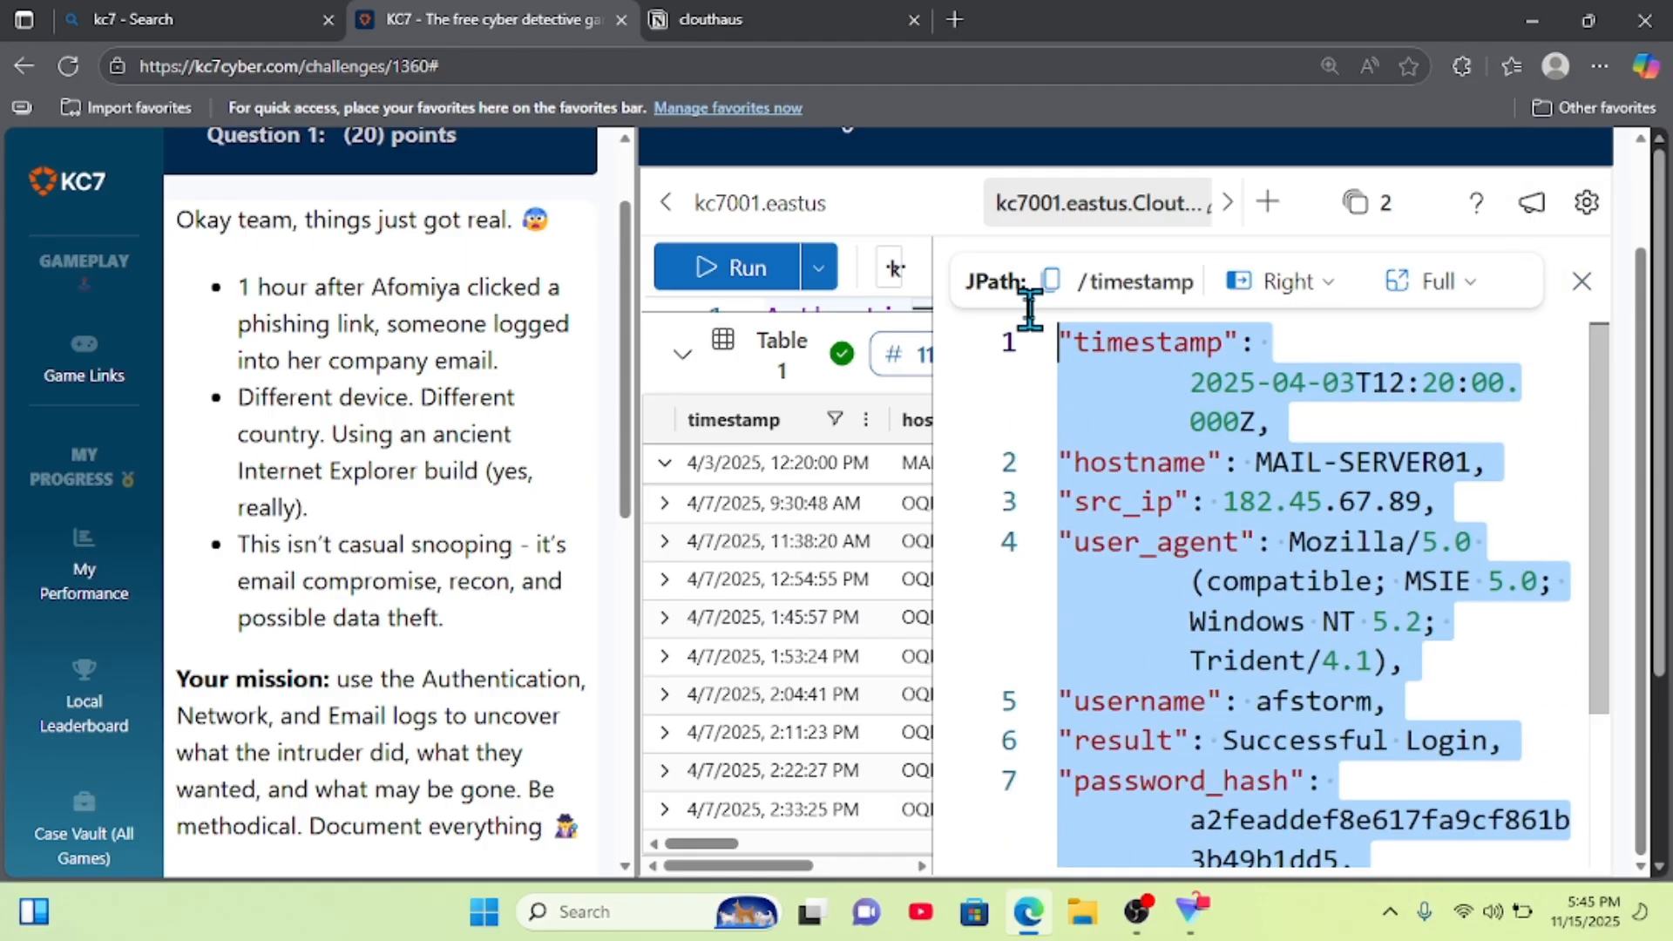
- Add the heading "attacker got authenticated" at the end of the clouthaus notes in Notion and paste the copied login record beneath it
{"action": "left_click", "coordinate": [732, 6]}
{"action": "scroll", "coordinate": [806, 754], "scroll_direction": "down", "scroll_amount": 2}
{"action": "scroll", "coordinate": [806, 755], "scroll_direction": "down", "scroll_amount": 10}
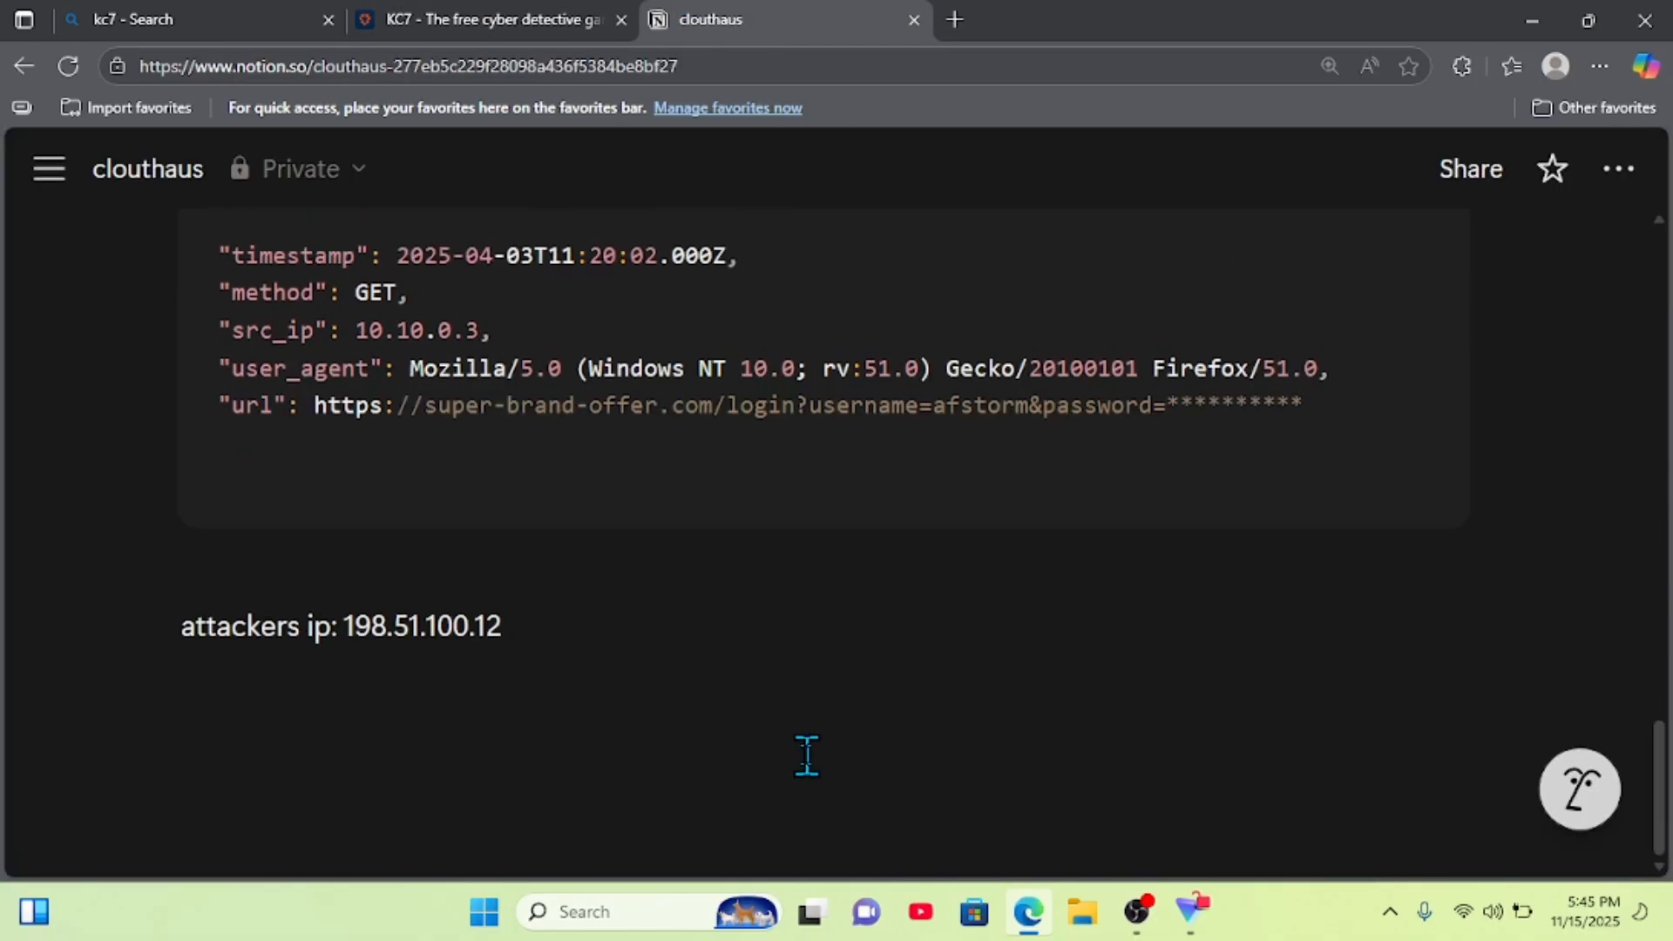
{"action": "left_click", "coordinate": [806, 754]}
{"action": "key", "text": "Return"}
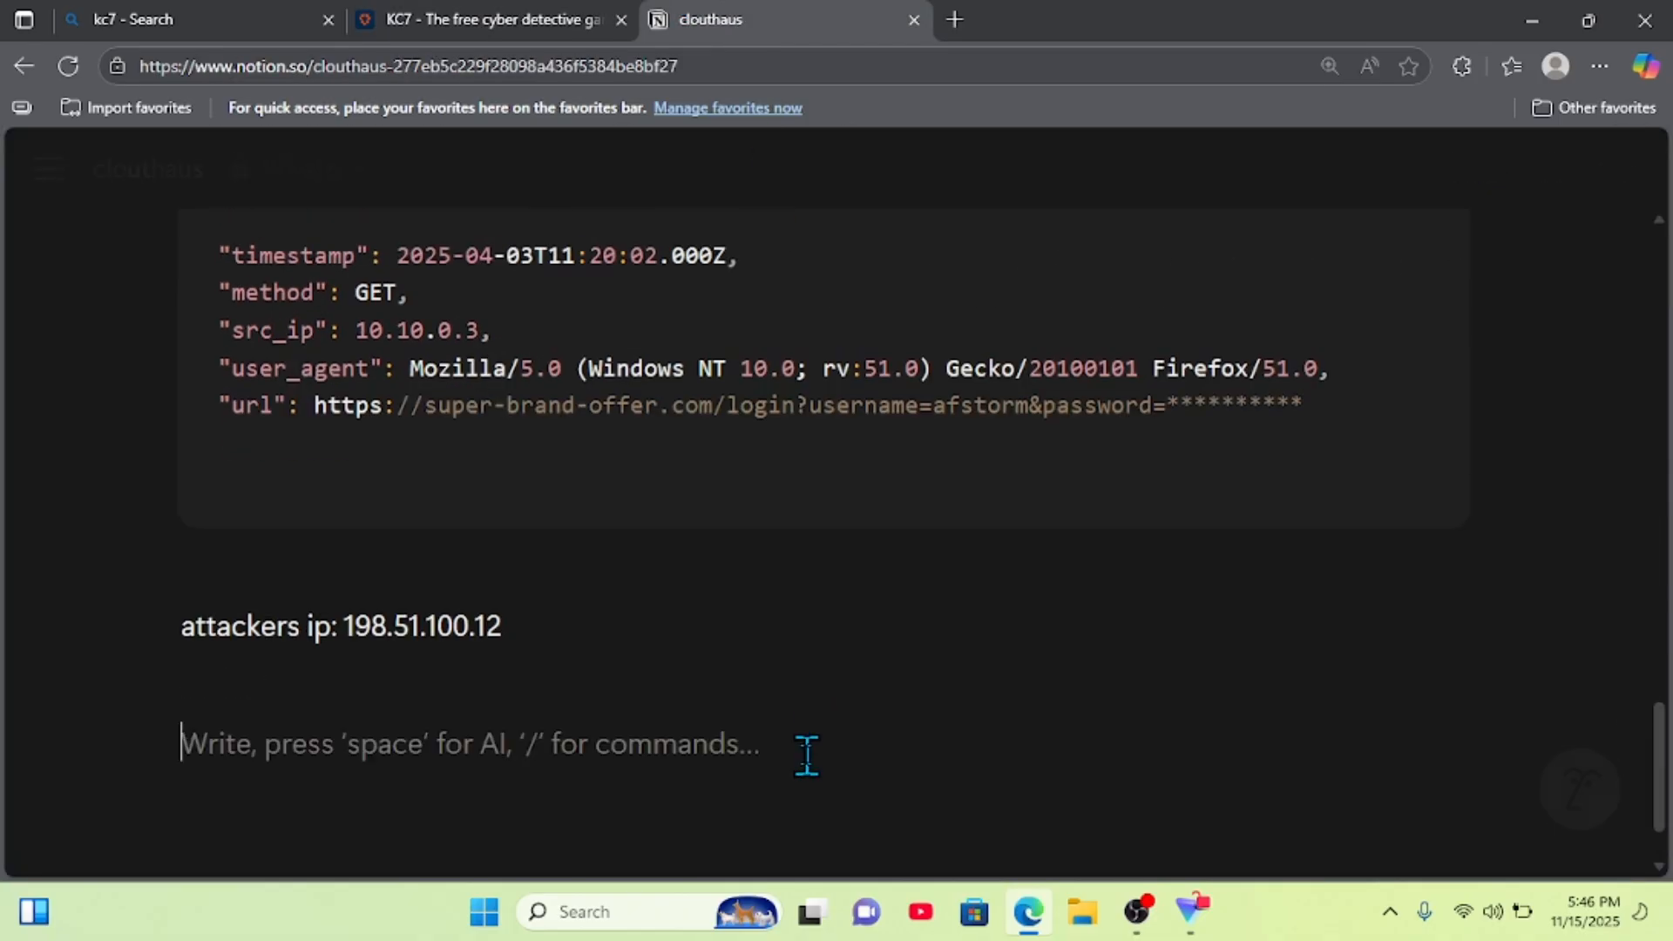
{"action": "type", "text": "attacker got authenticated"}
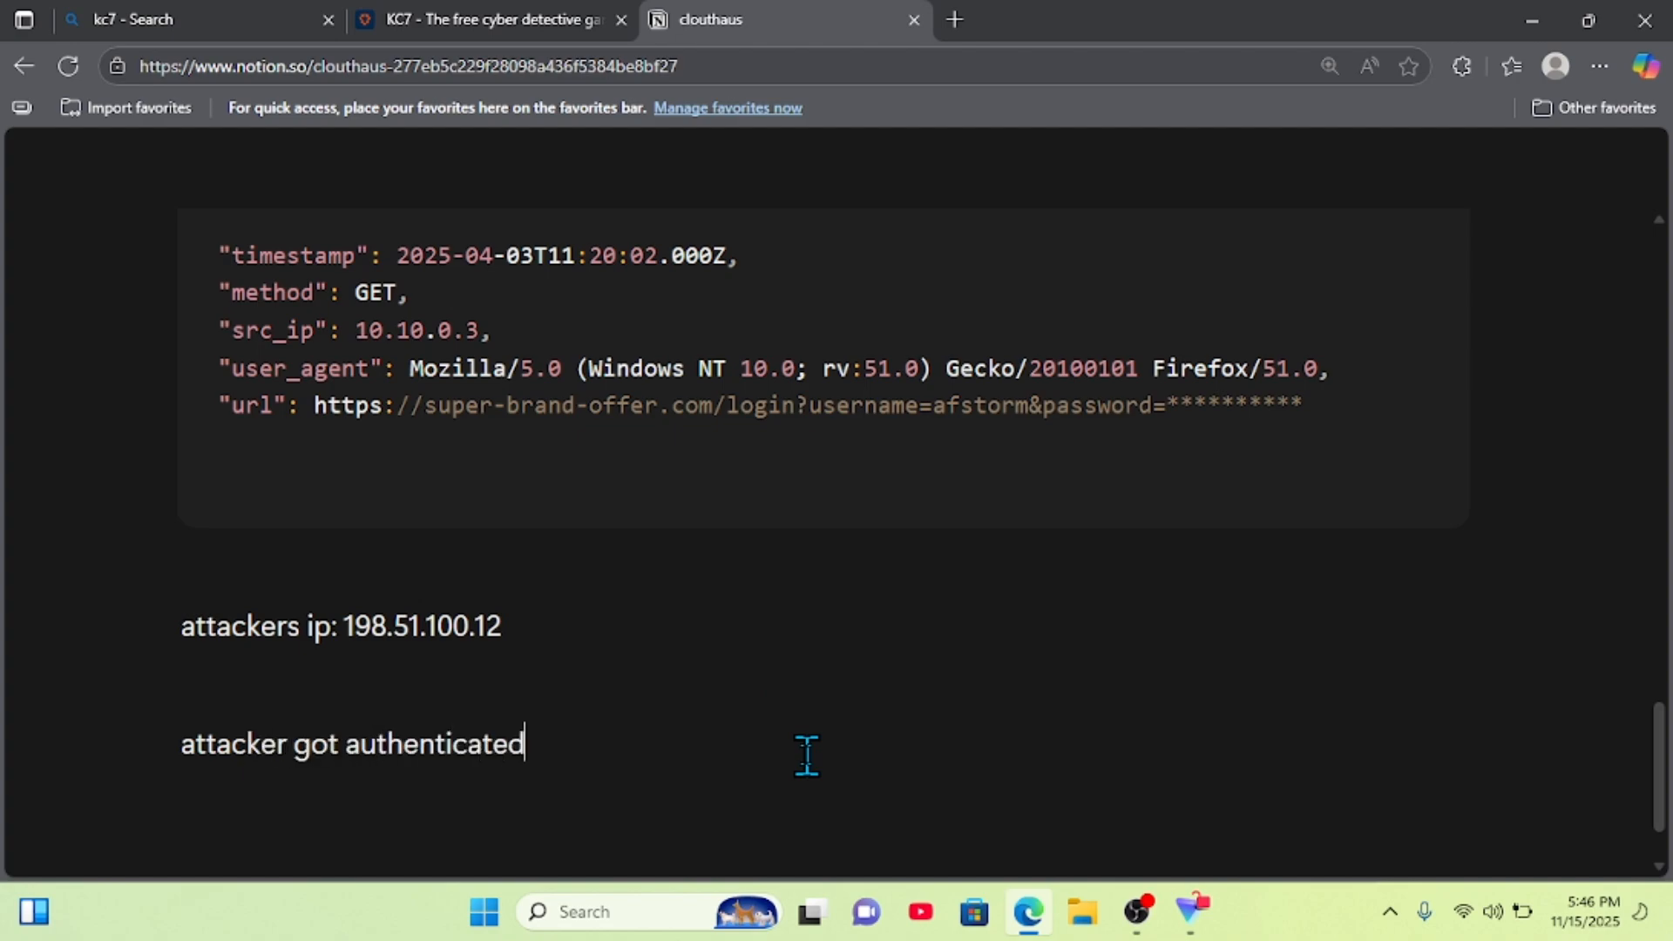
{"action": "key", "text": "Return"}
{"action": "key", "text": "ctrl+v"}
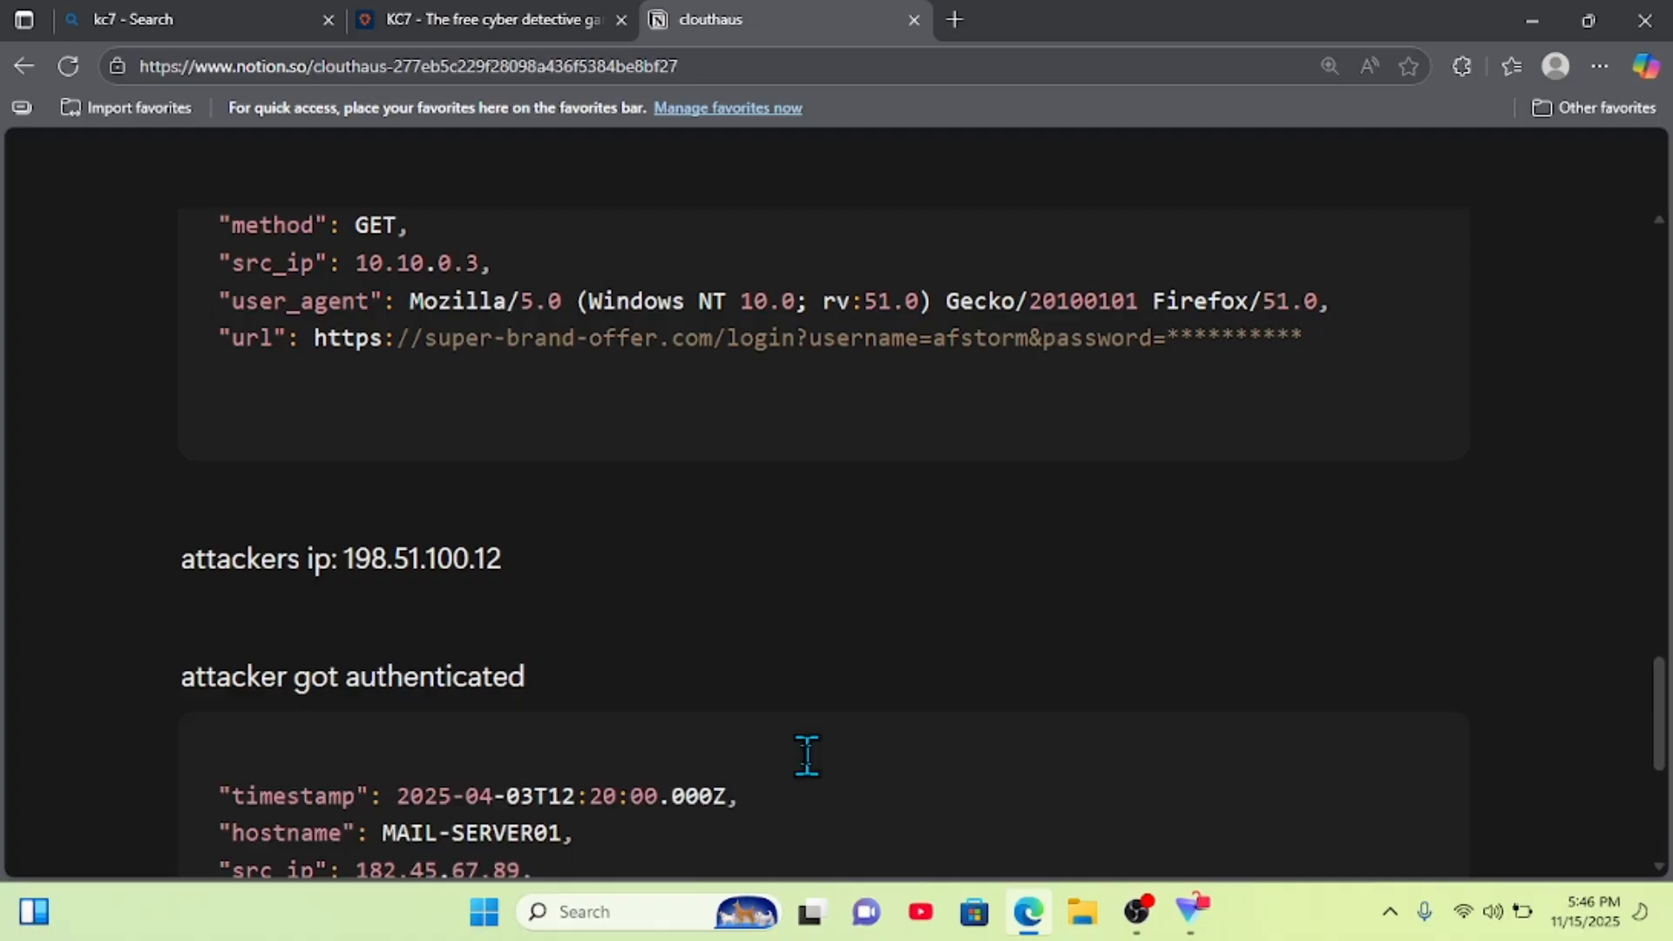
- Take the source IP from the login record in the notes and submit 182.45.67.89 as the answer to KC7 Question 1
{"action": "left_click", "coordinate": [478, 34]}
{"action": "scroll", "coordinate": [385, 558], "scroll_direction": "down", "scroll_amount": 8}
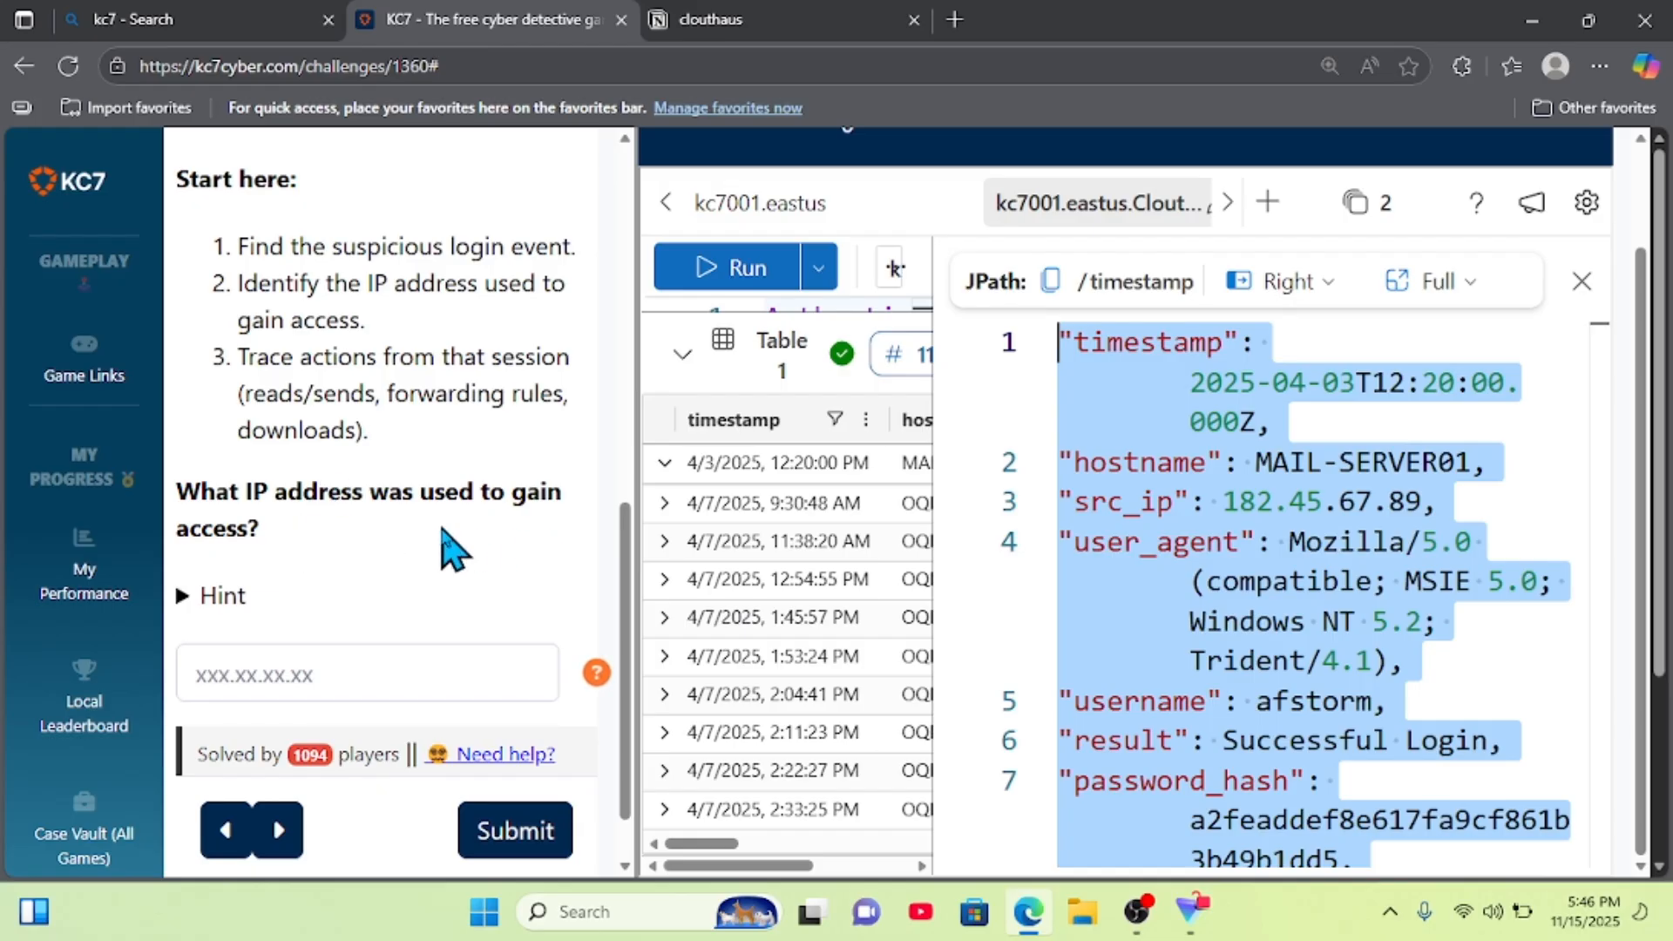
{"action": "left_click", "coordinate": [673, 17]}
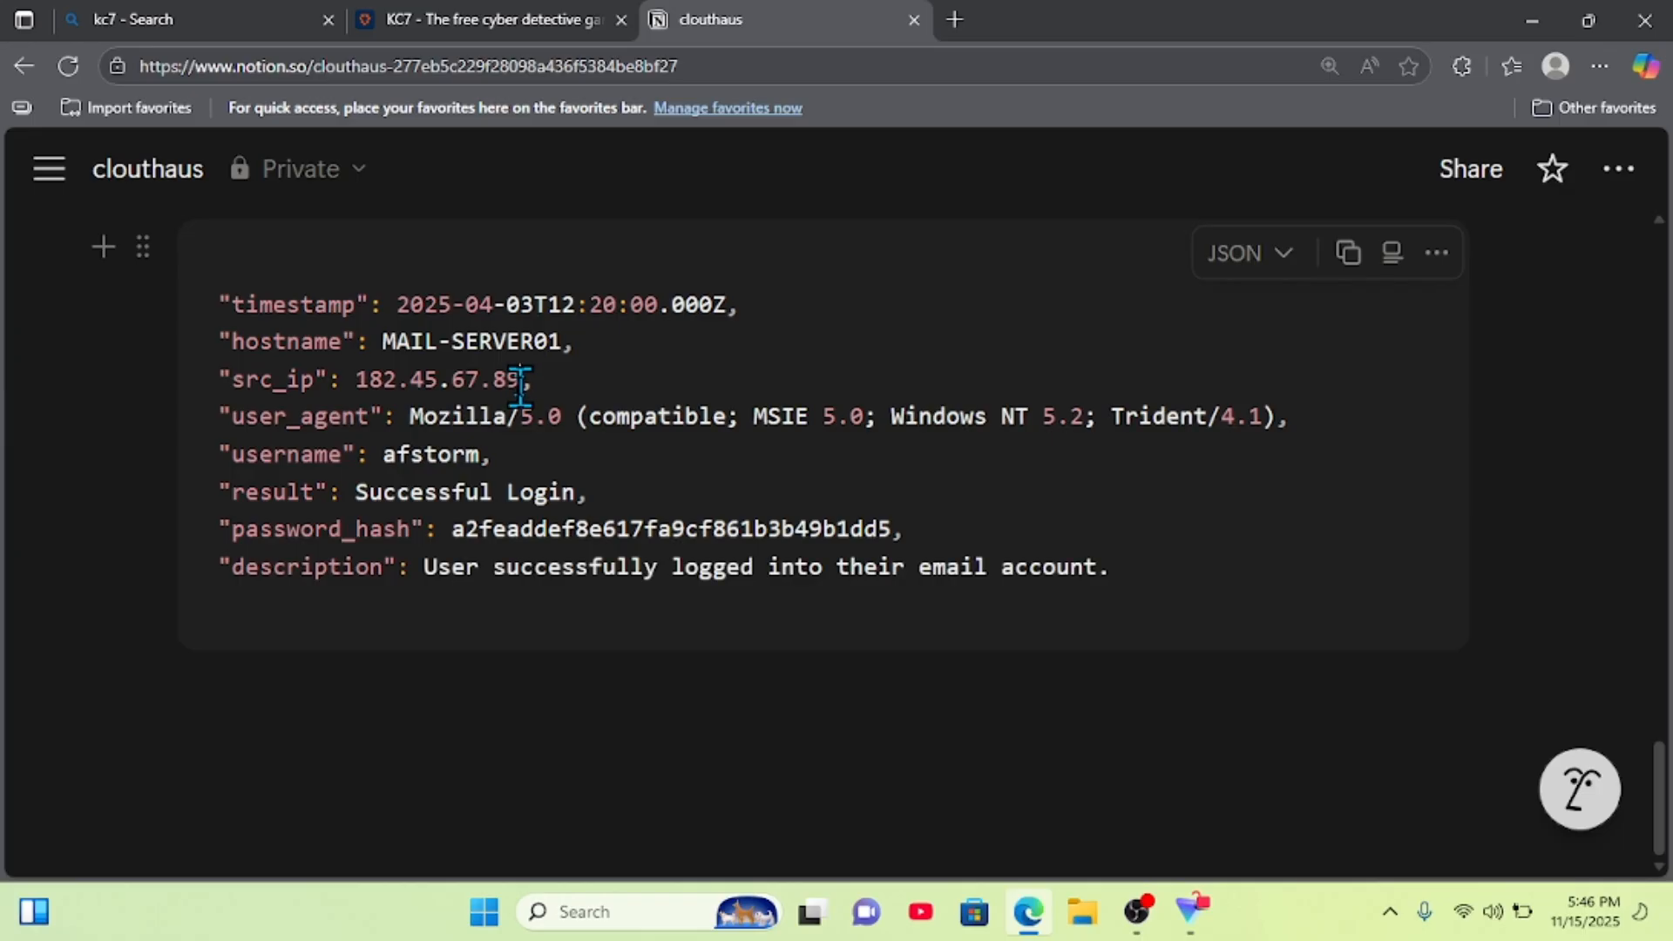
{"action": "left_click_drag", "start_coordinate": [521, 381], "coordinate": [364, 384]}
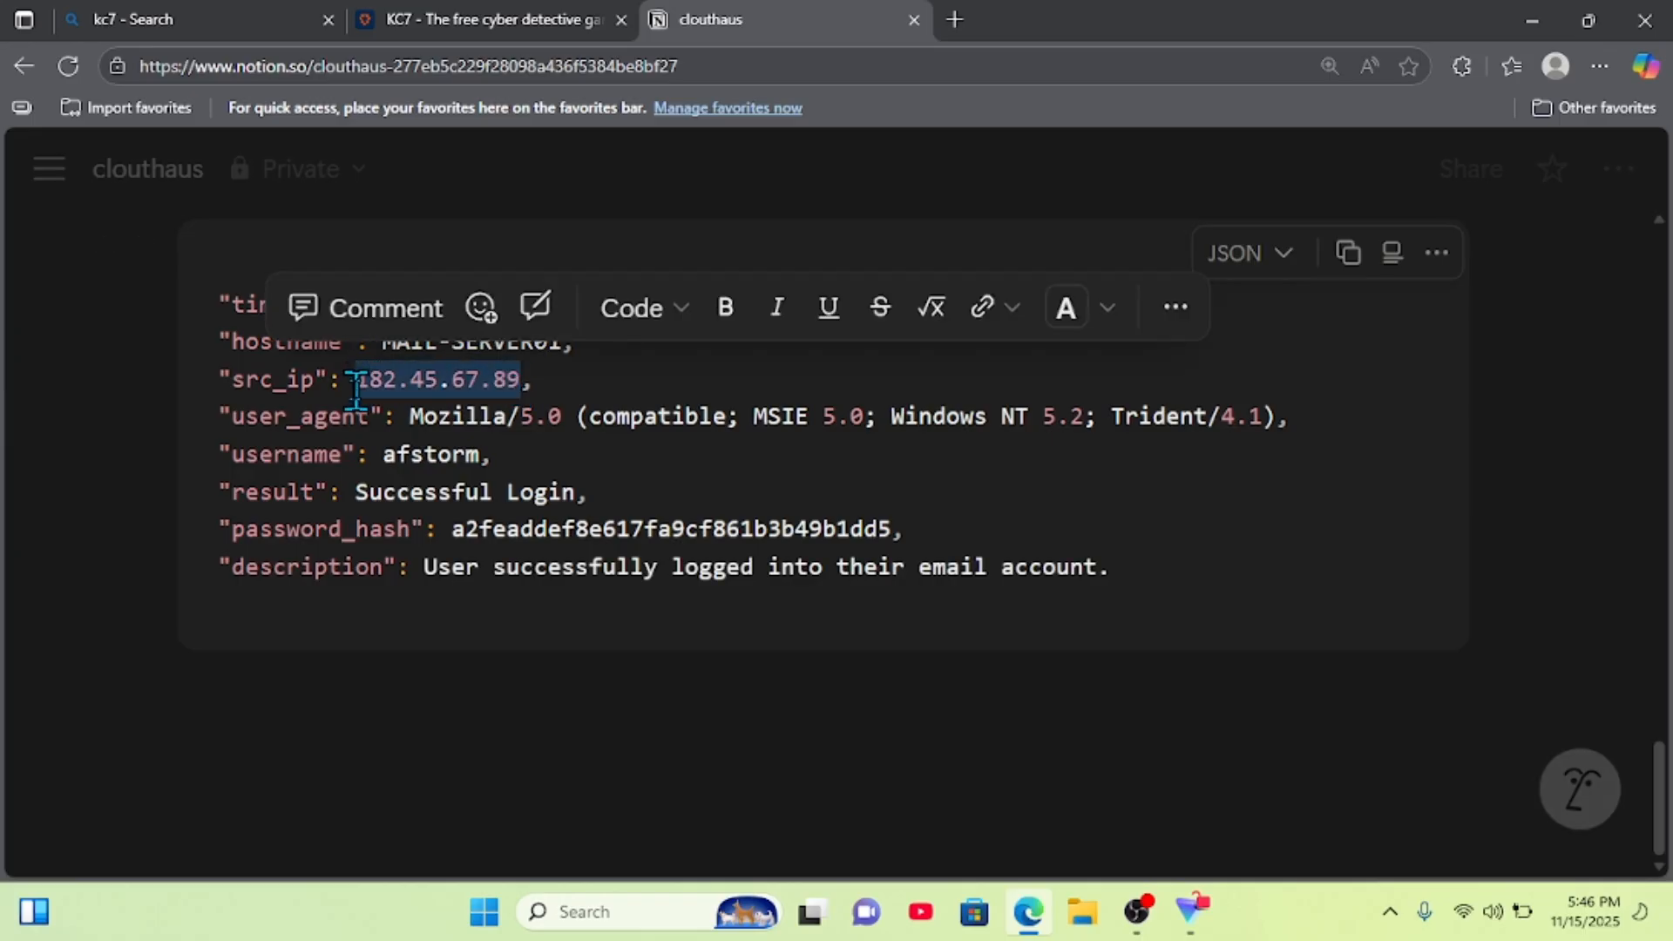
{"action": "left_click", "coordinate": [587, 10]}
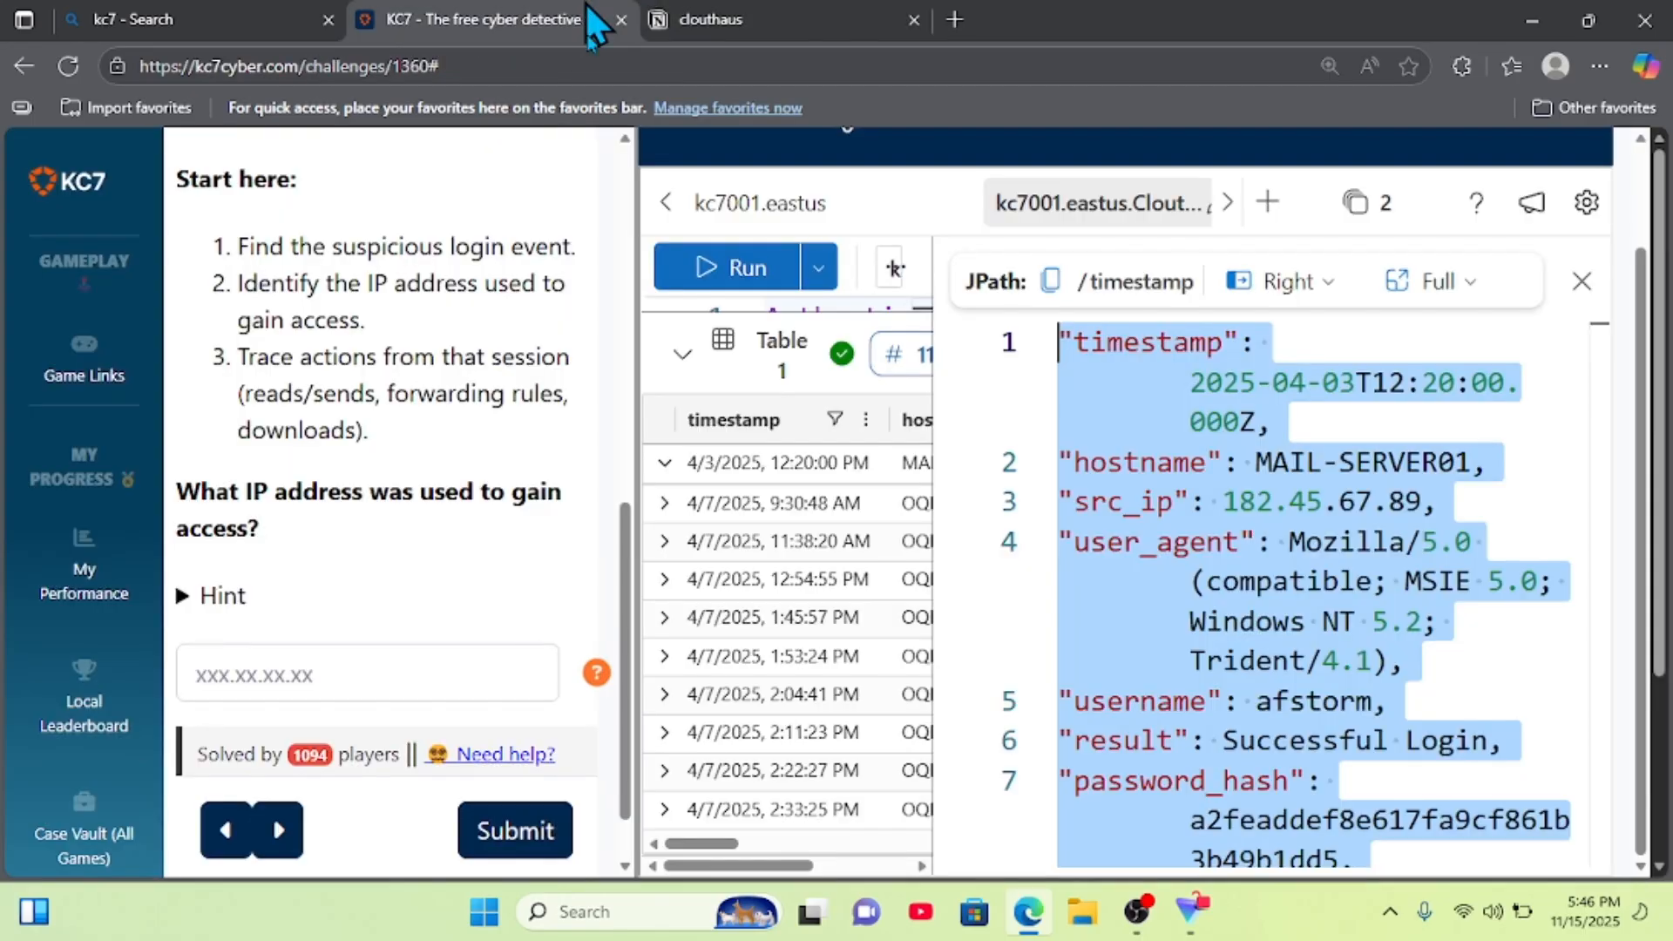
{"action": "left_click", "coordinate": [397, 678]}
{"action": "type", "text": "182.45.67.89"}
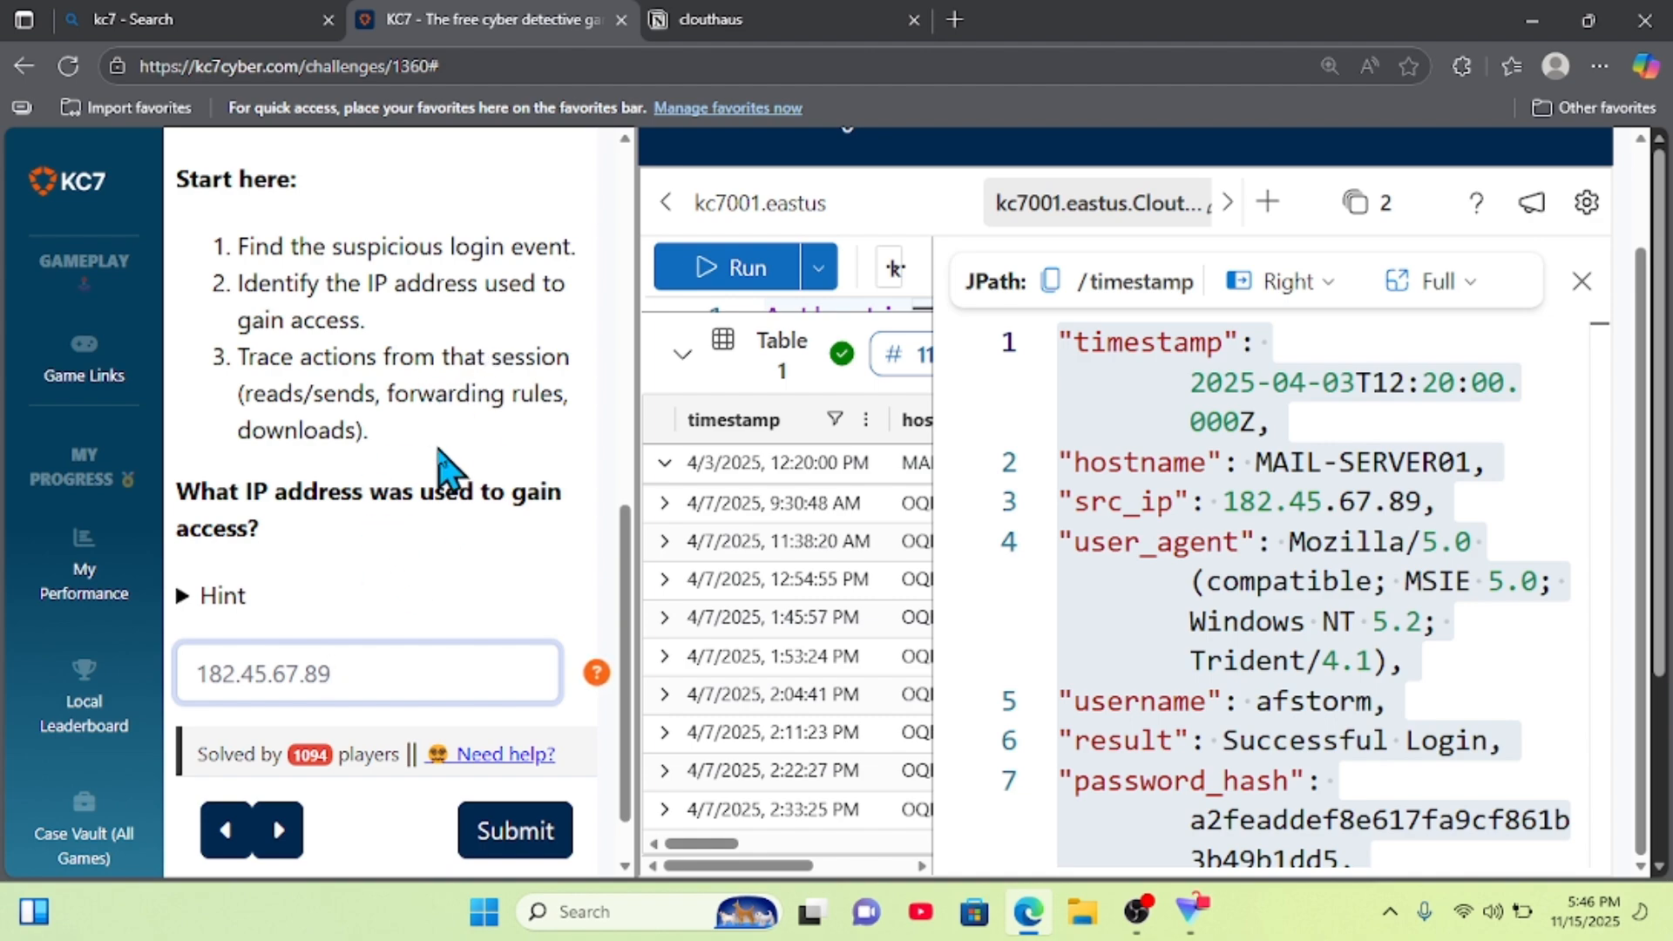
{"action": "scroll", "coordinate": [441, 470], "scroll_direction": "down", "scroll_amount": 1}
{"action": "left_click", "coordinate": [499, 749]}
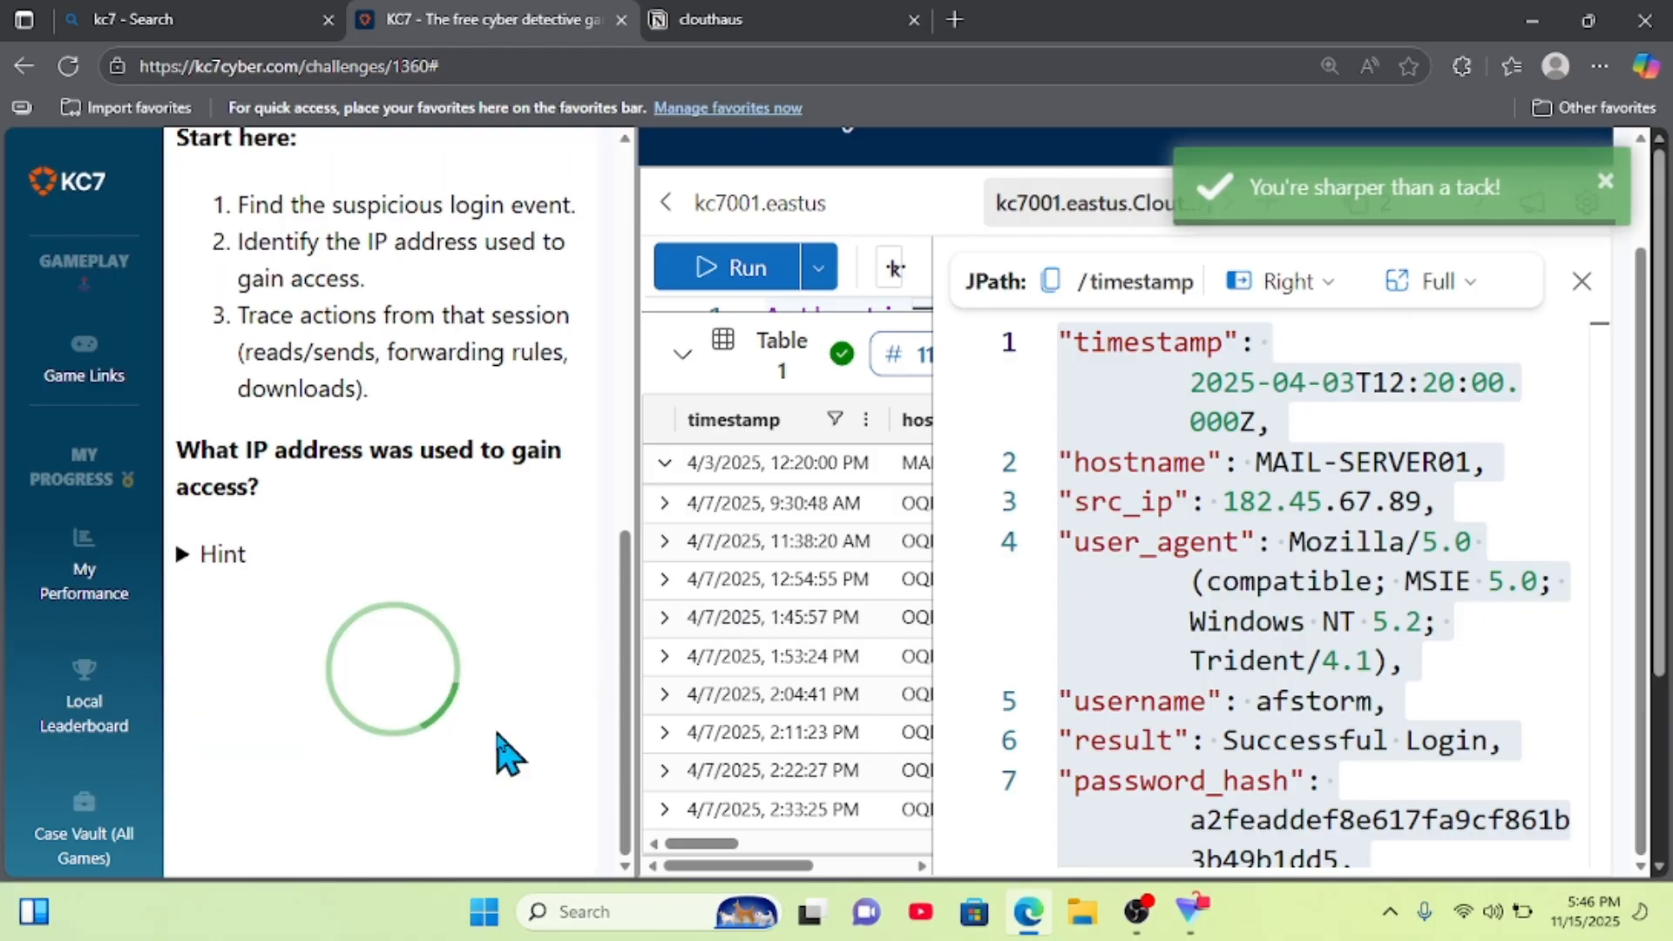
- Copy the source IP 182.45.67.89 from the expanded login record for Question 2 and close the record's detail view
{"action": "scroll", "coordinate": [501, 741], "scroll_direction": "up", "scroll_amount": 5}
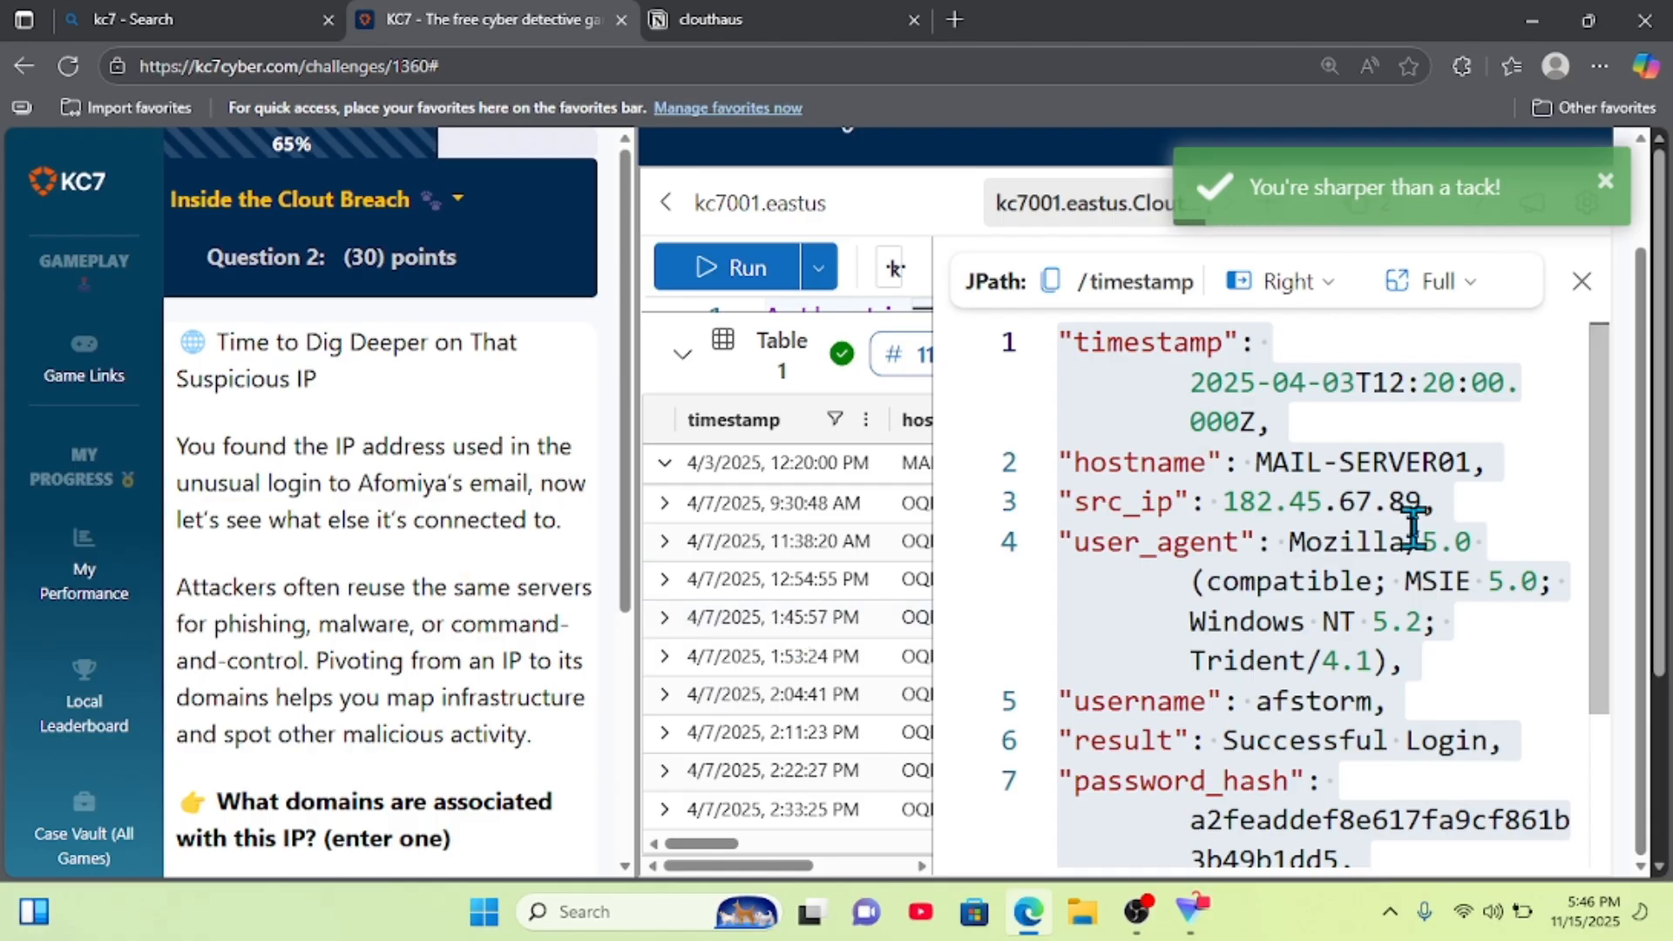
{"action": "left_click_drag", "start_coordinate": [1426, 509], "coordinate": [1230, 508]}
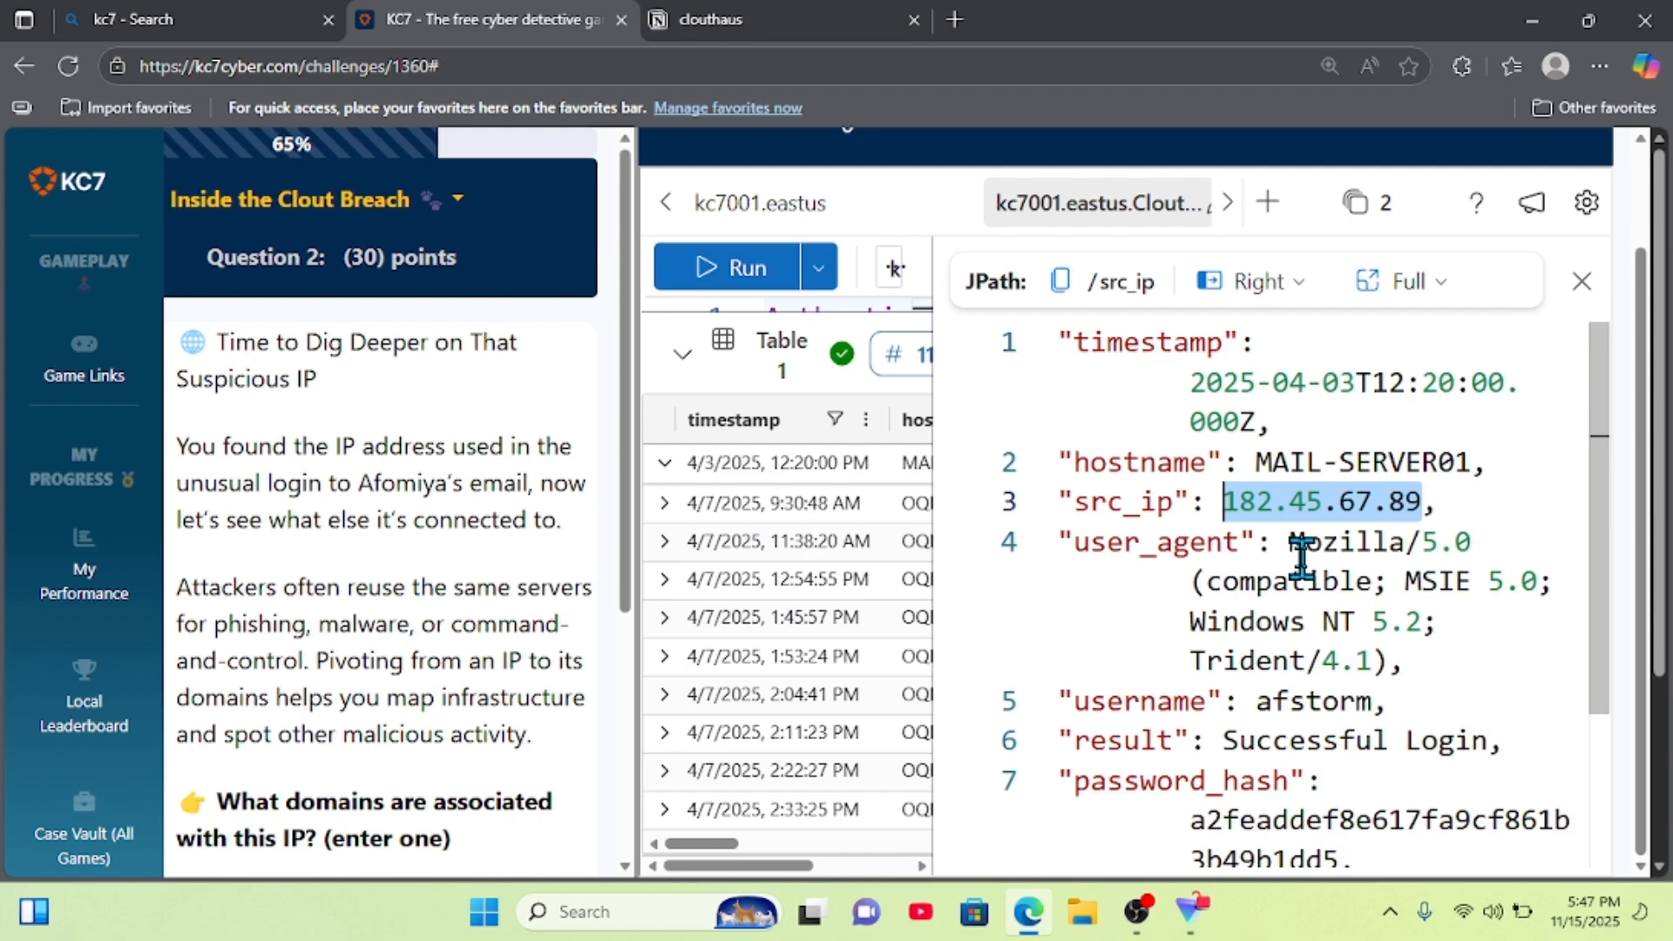
{"action": "left_click", "coordinate": [1583, 281]}
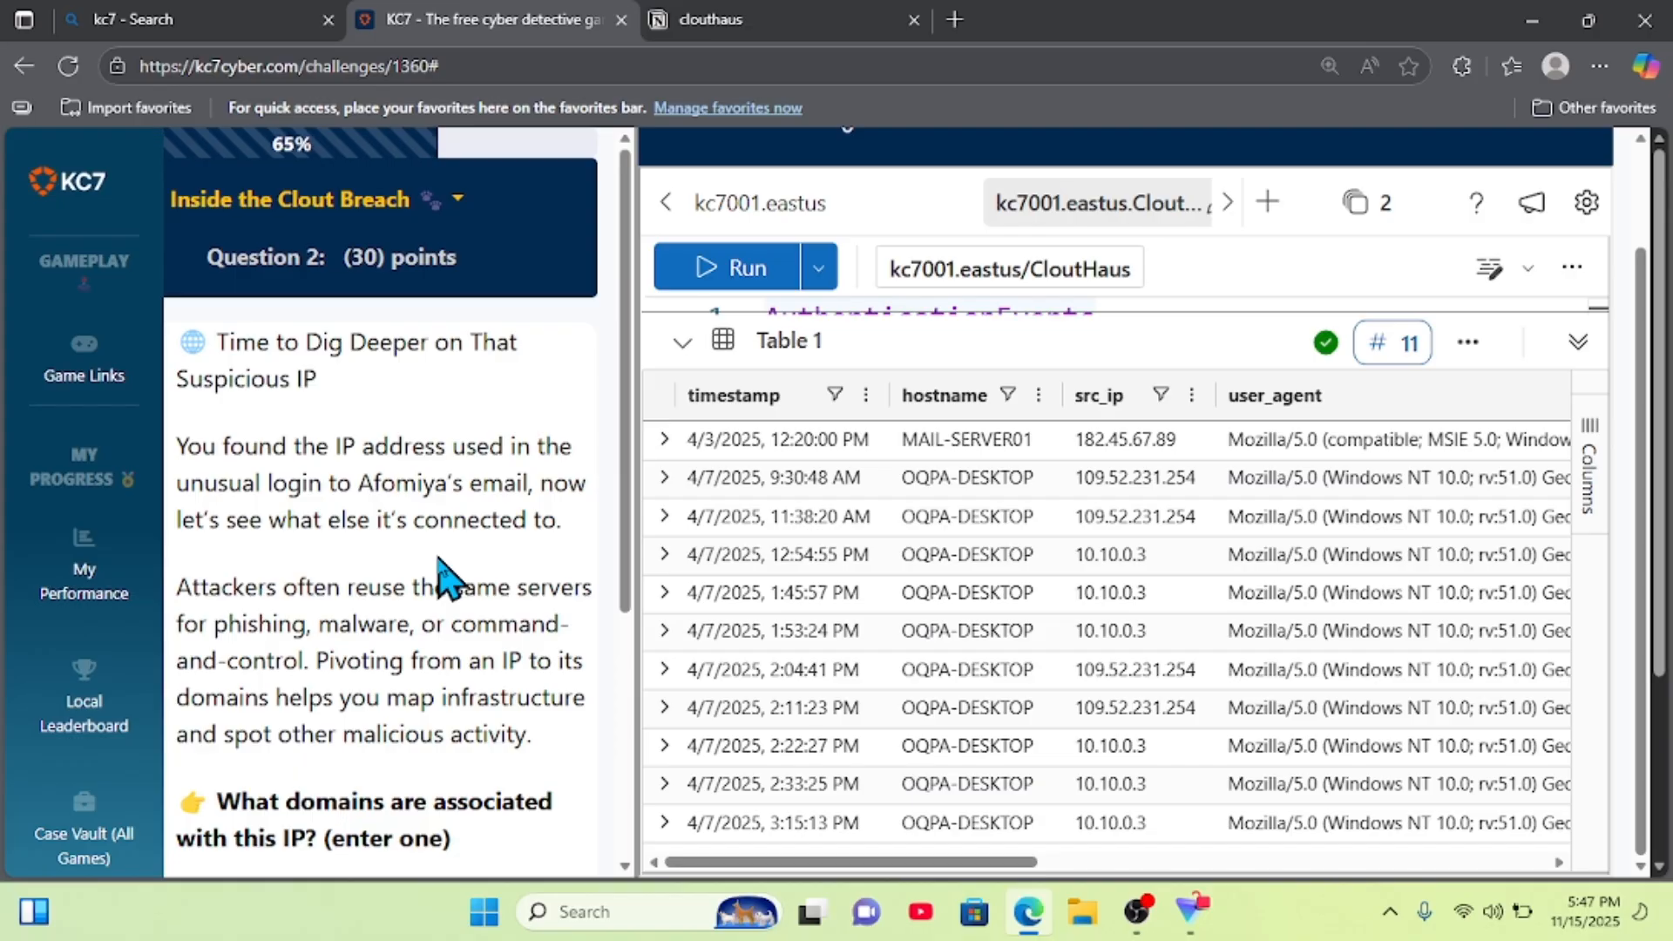
{"action": "scroll", "coordinate": [442, 577], "scroll_direction": "down", "scroll_amount": 3}
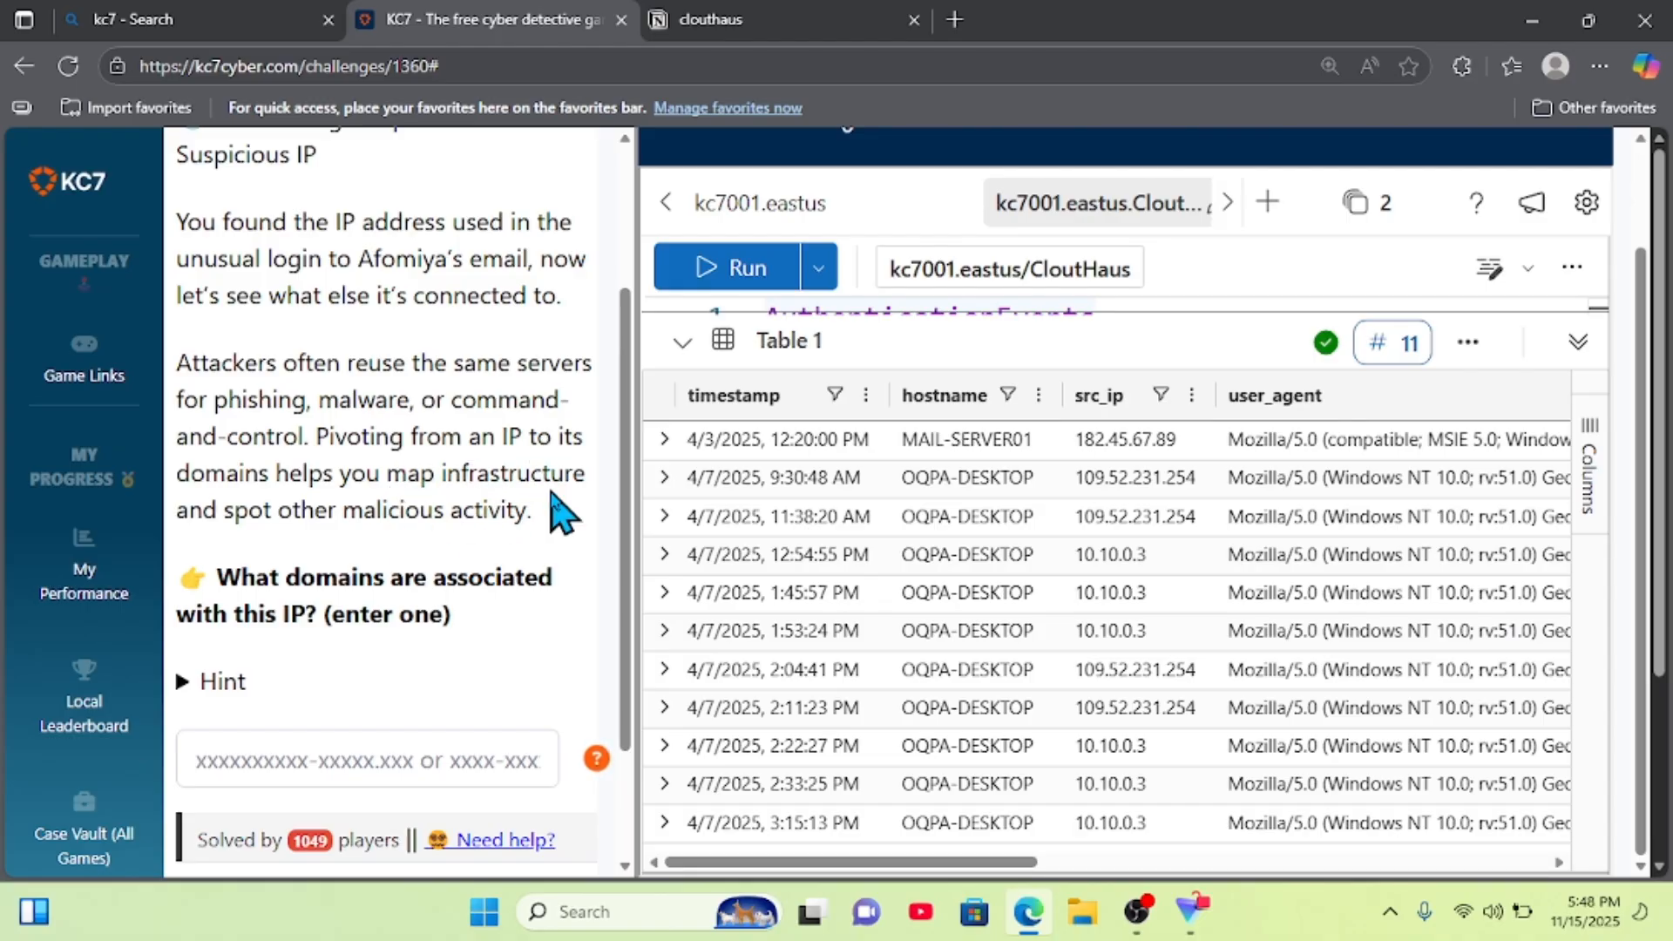
- Replace the authentication query with one that filters PassiveDns where ip =="182.45.67.89" and run it
{"action": "left_click_drag", "start_coordinate": [1247, 310], "coordinate": [1218, 571]}
{"action": "left_click_drag", "start_coordinate": [1275, 359], "coordinate": [748, 317]}
{"action": "key", "text": "BackSpace"}
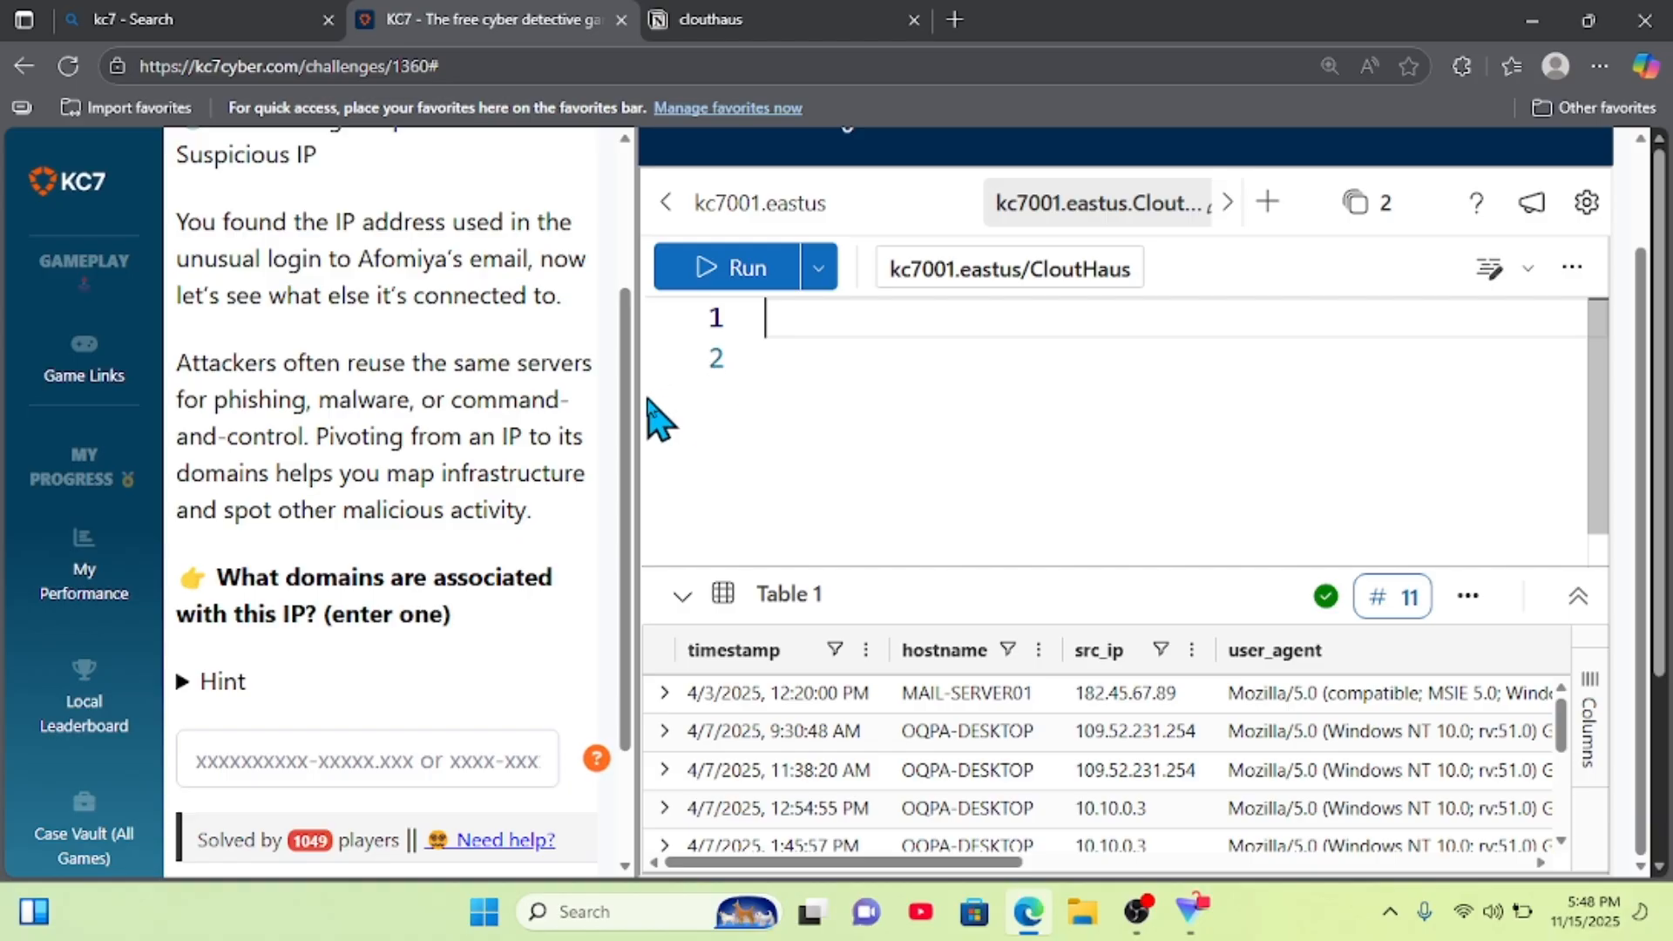
{"action": "type", "text": "pass"}
{"action": "key", "text": "Tab"}
{"action": "key", "text": "Return"}
{"action": "type", "text": "| w"}
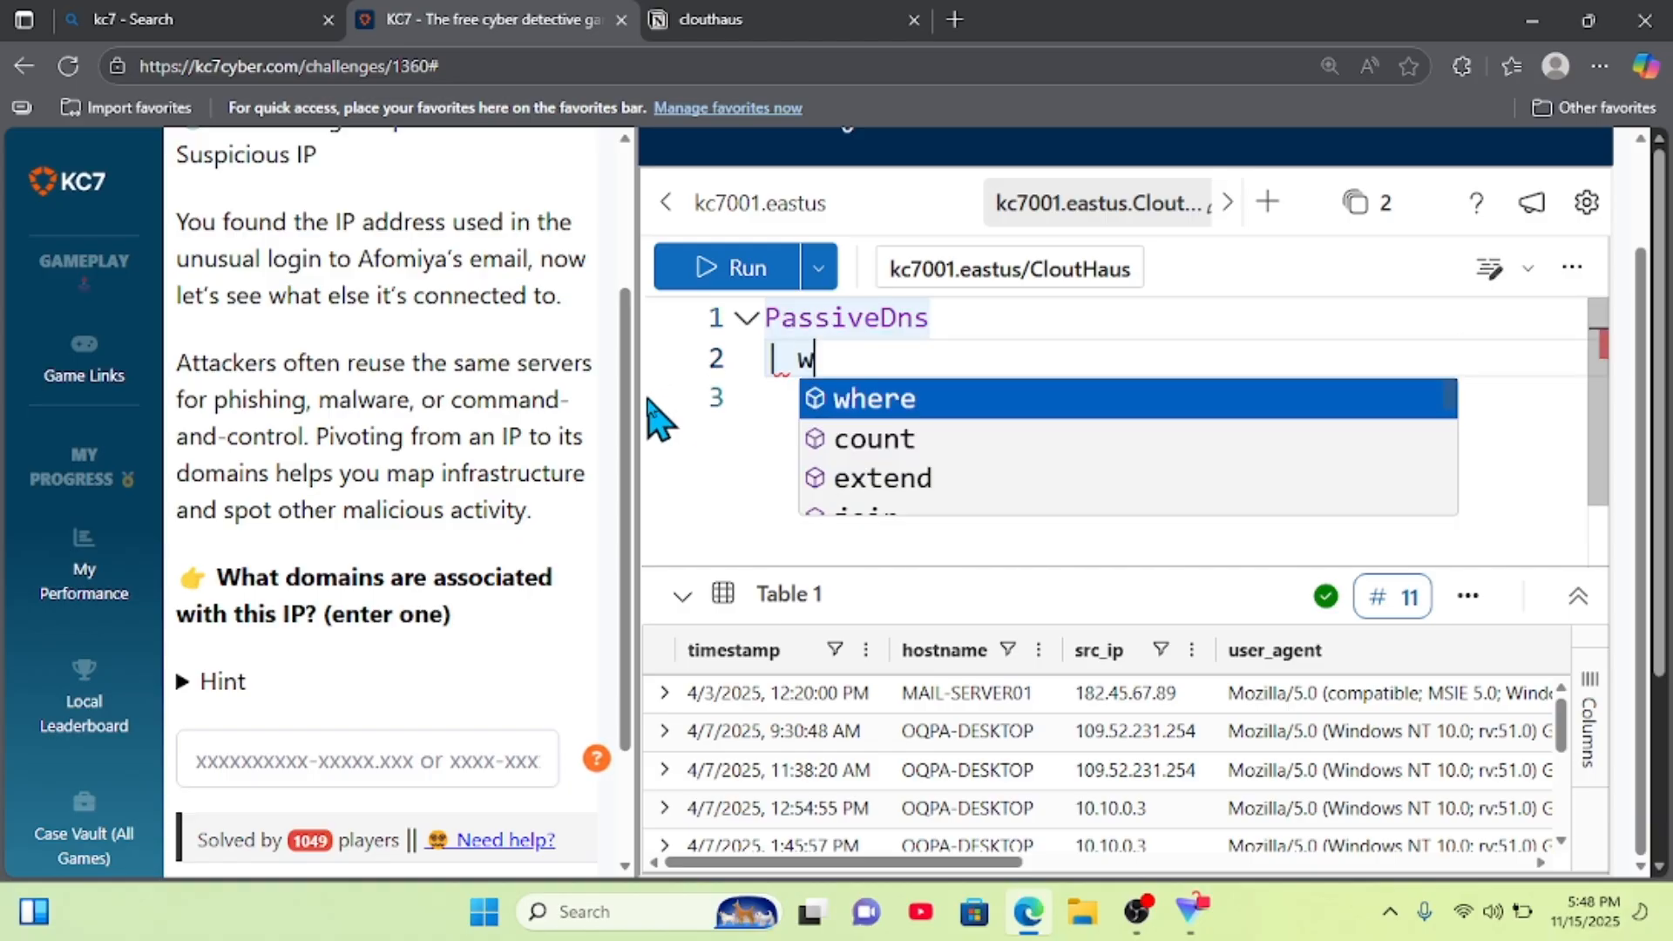
{"action": "type", "text": "here i"}
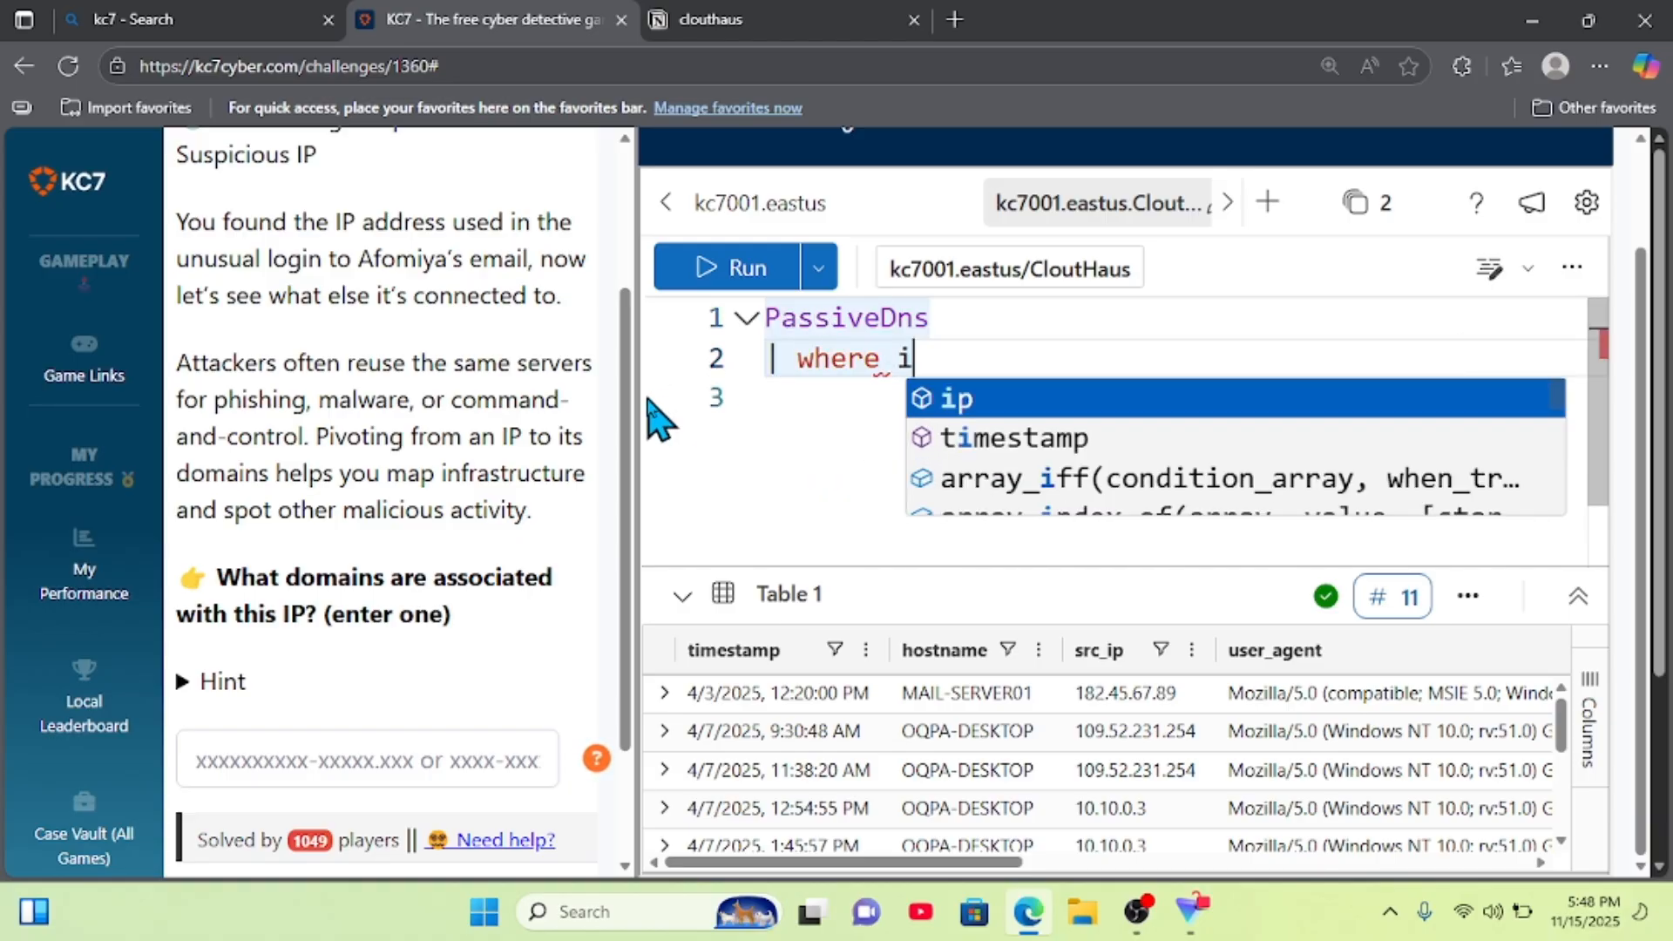
{"action": "type", "text": "p ==\""}
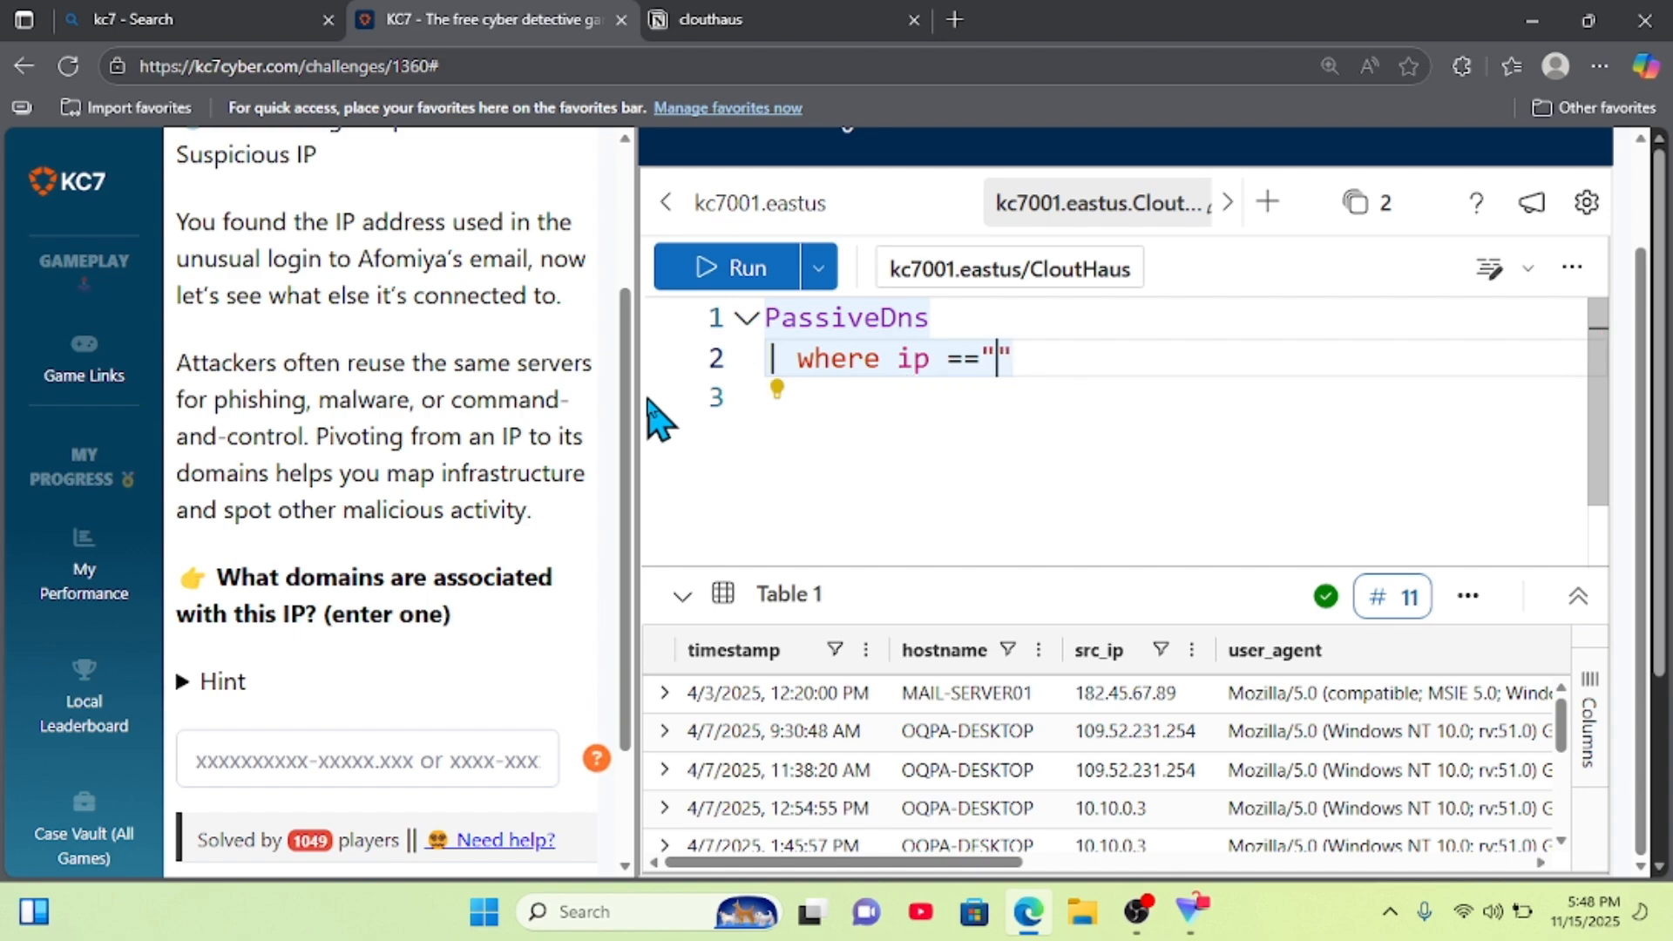
{"action": "type", "text": "182.45.67.89"}
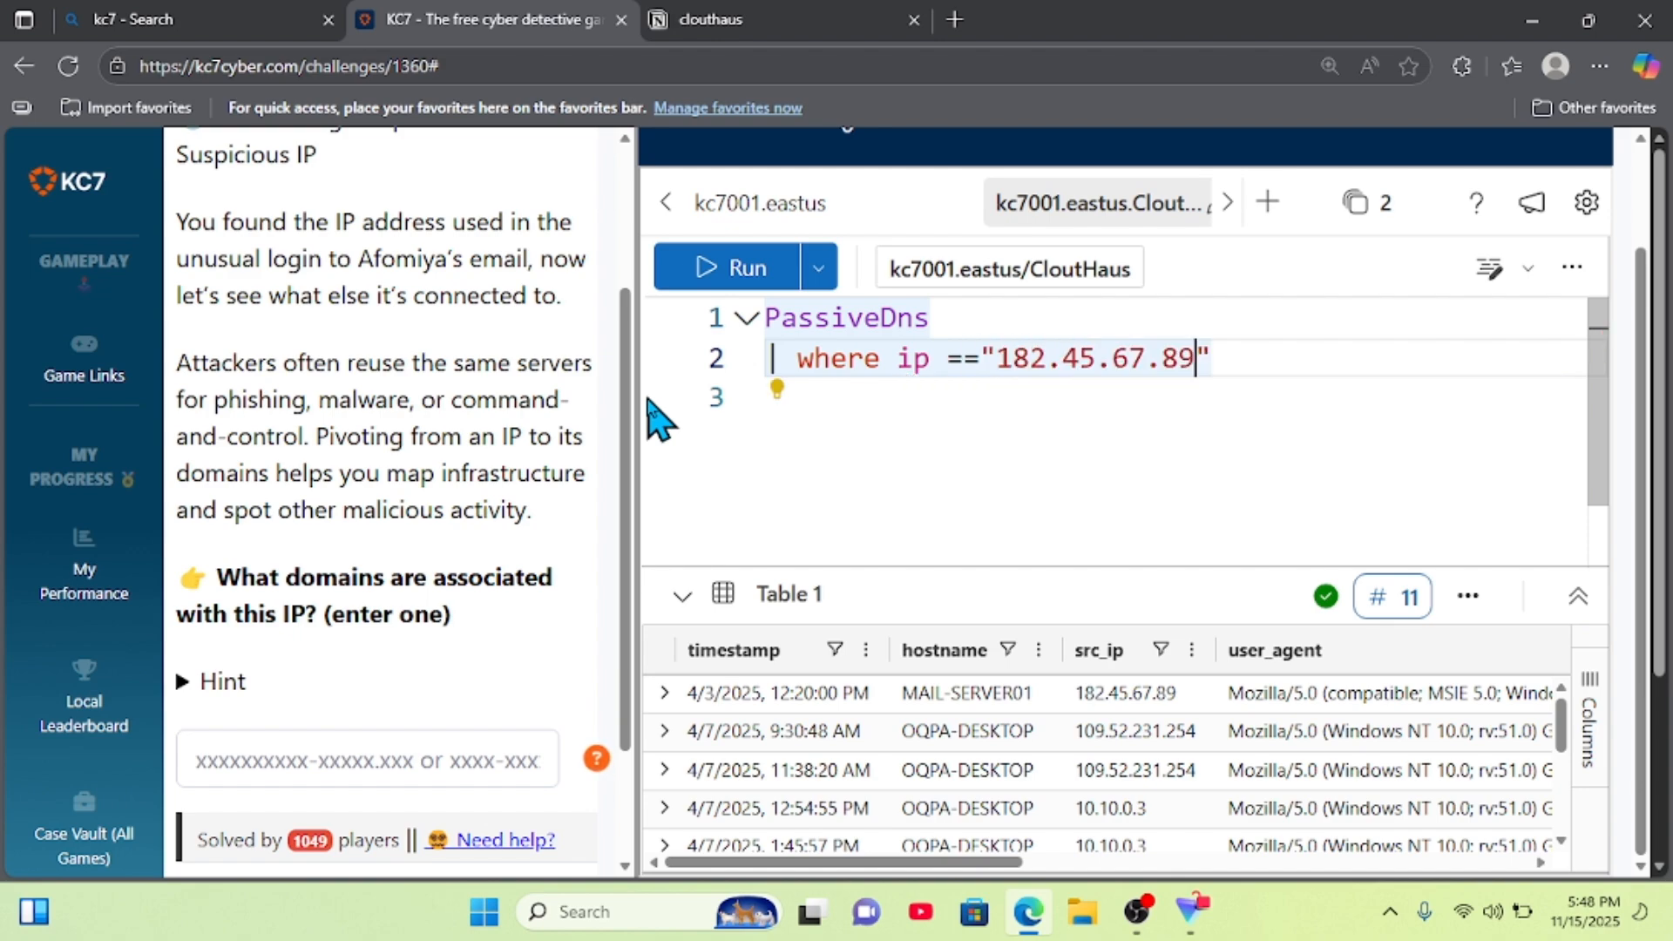
{"action": "left_click", "coordinate": [725, 266]}
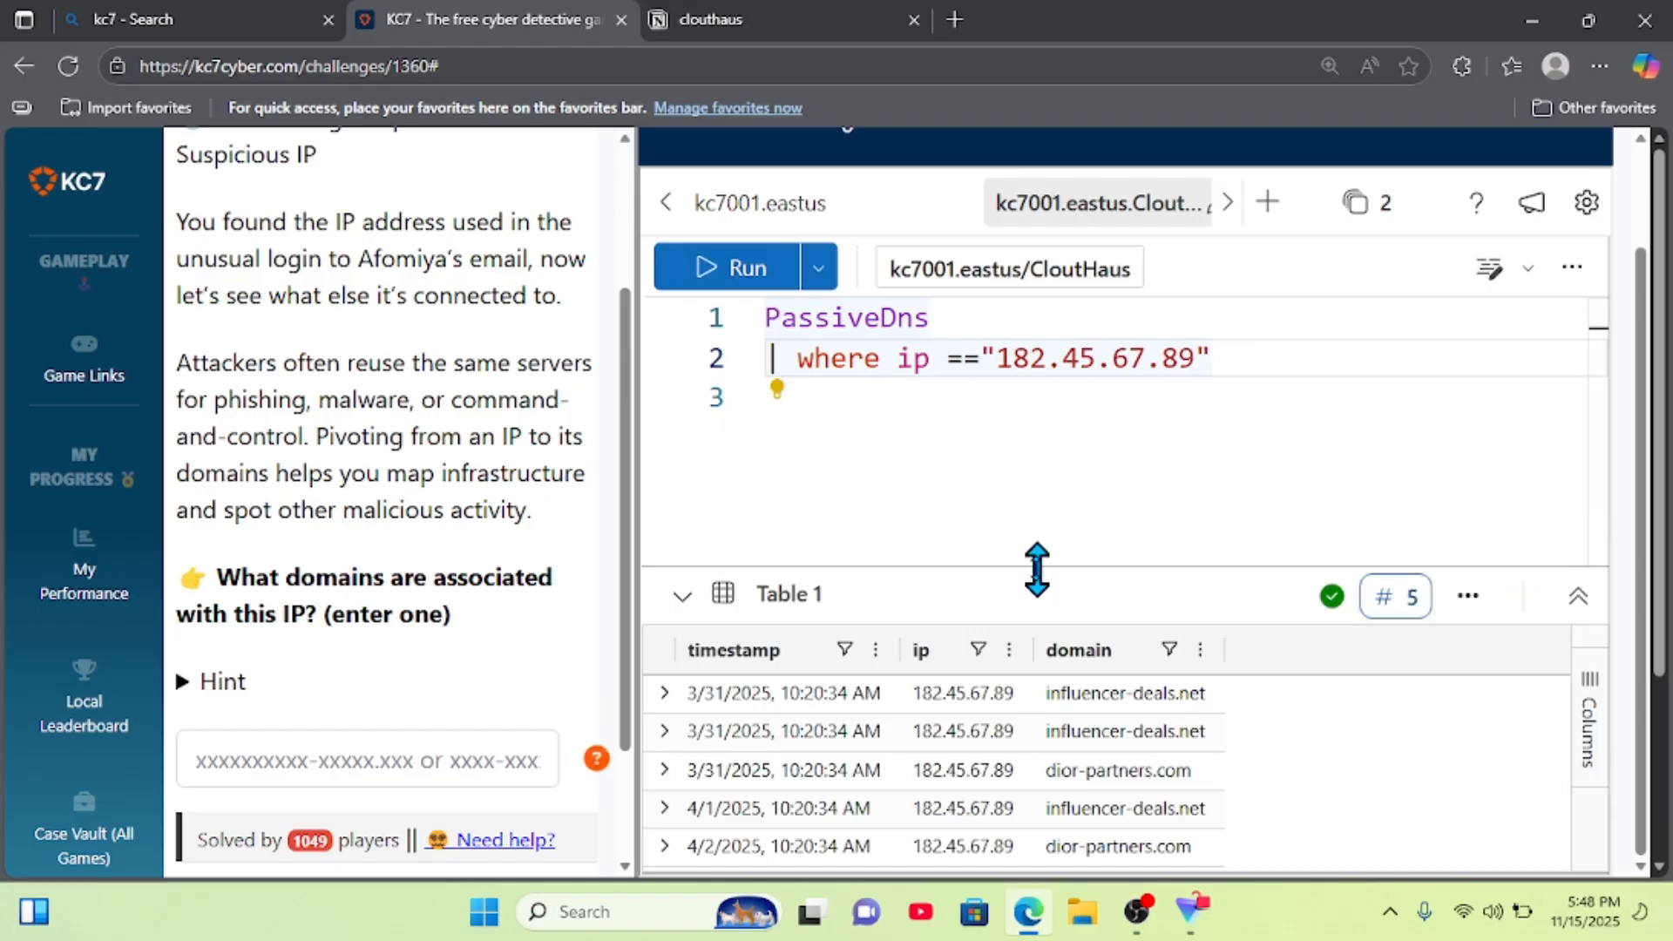
- Add a "distinct domain" line to the PassiveDns query, run it and enlarge the results area
{"action": "left_click_drag", "start_coordinate": [1037, 567], "coordinate": [1068, 358]}
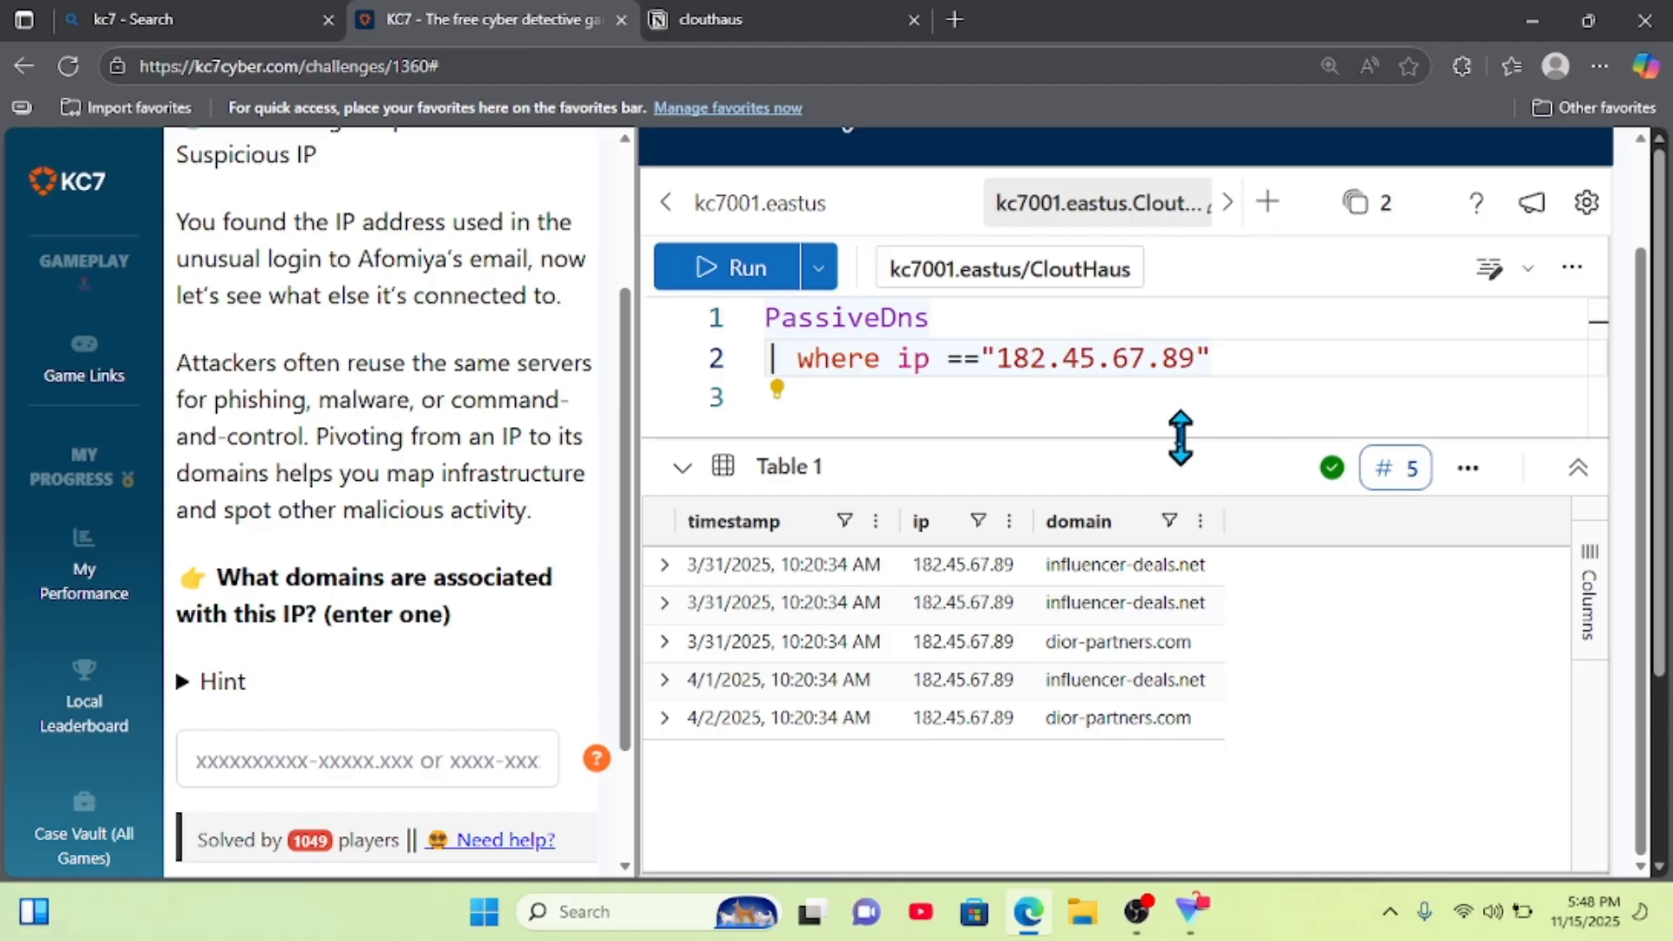
{"action": "left_click_drag", "start_coordinate": [1180, 438], "coordinate": [1179, 625]}
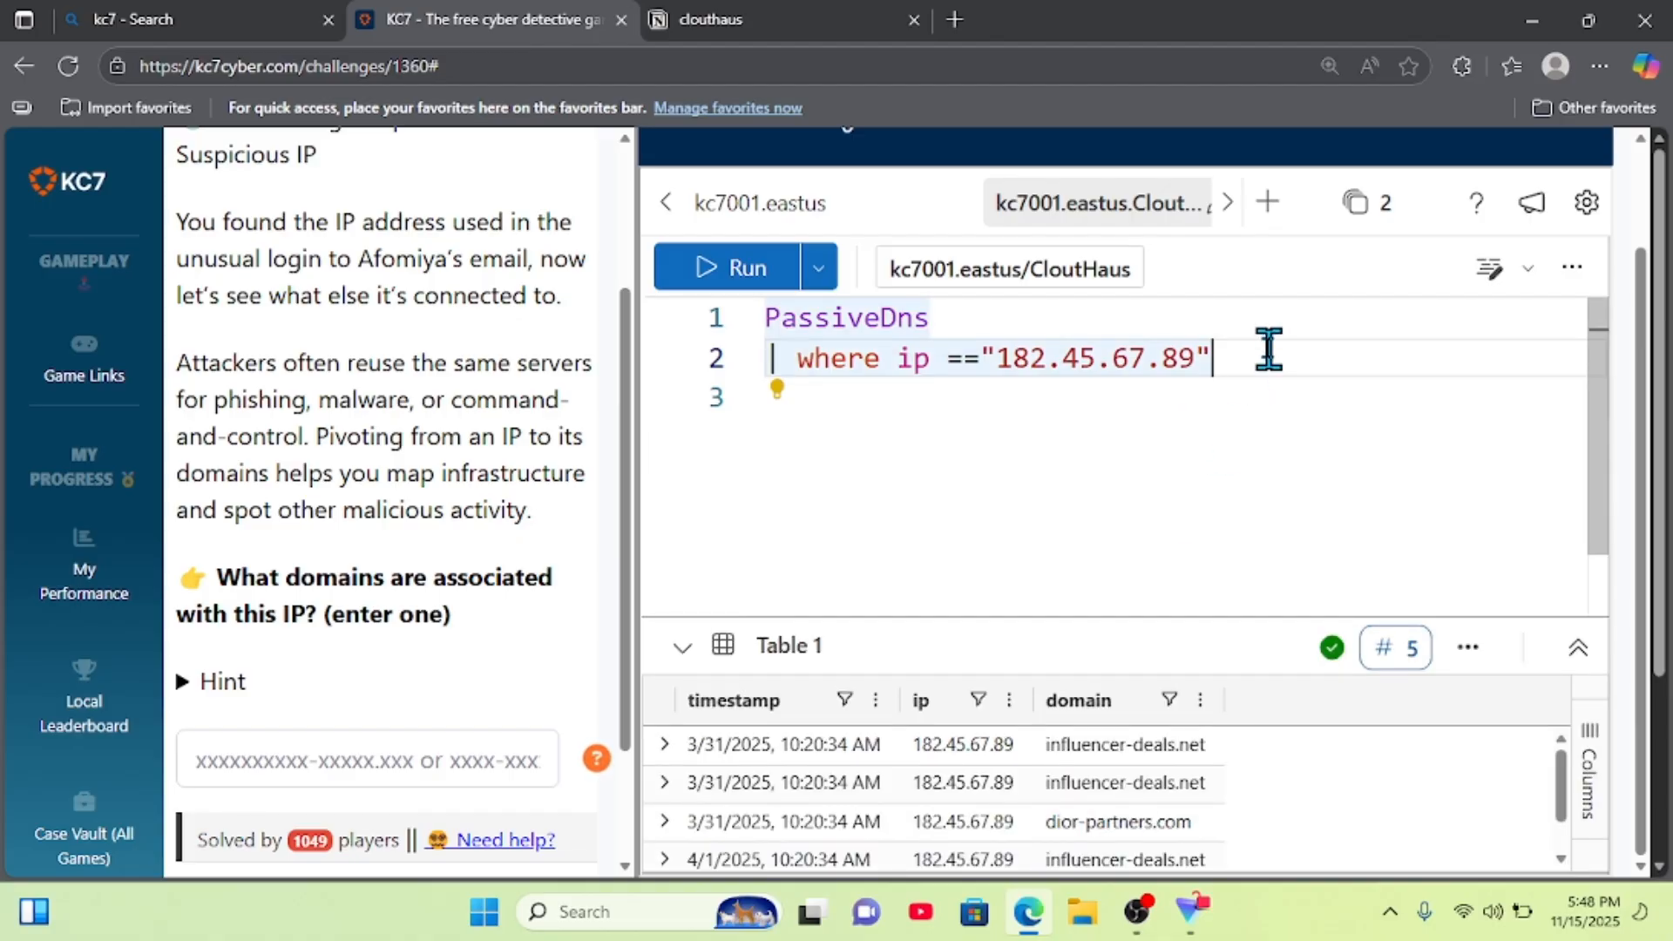
{"action": "key", "text": "Return"}
{"action": "type", "text": "| "}
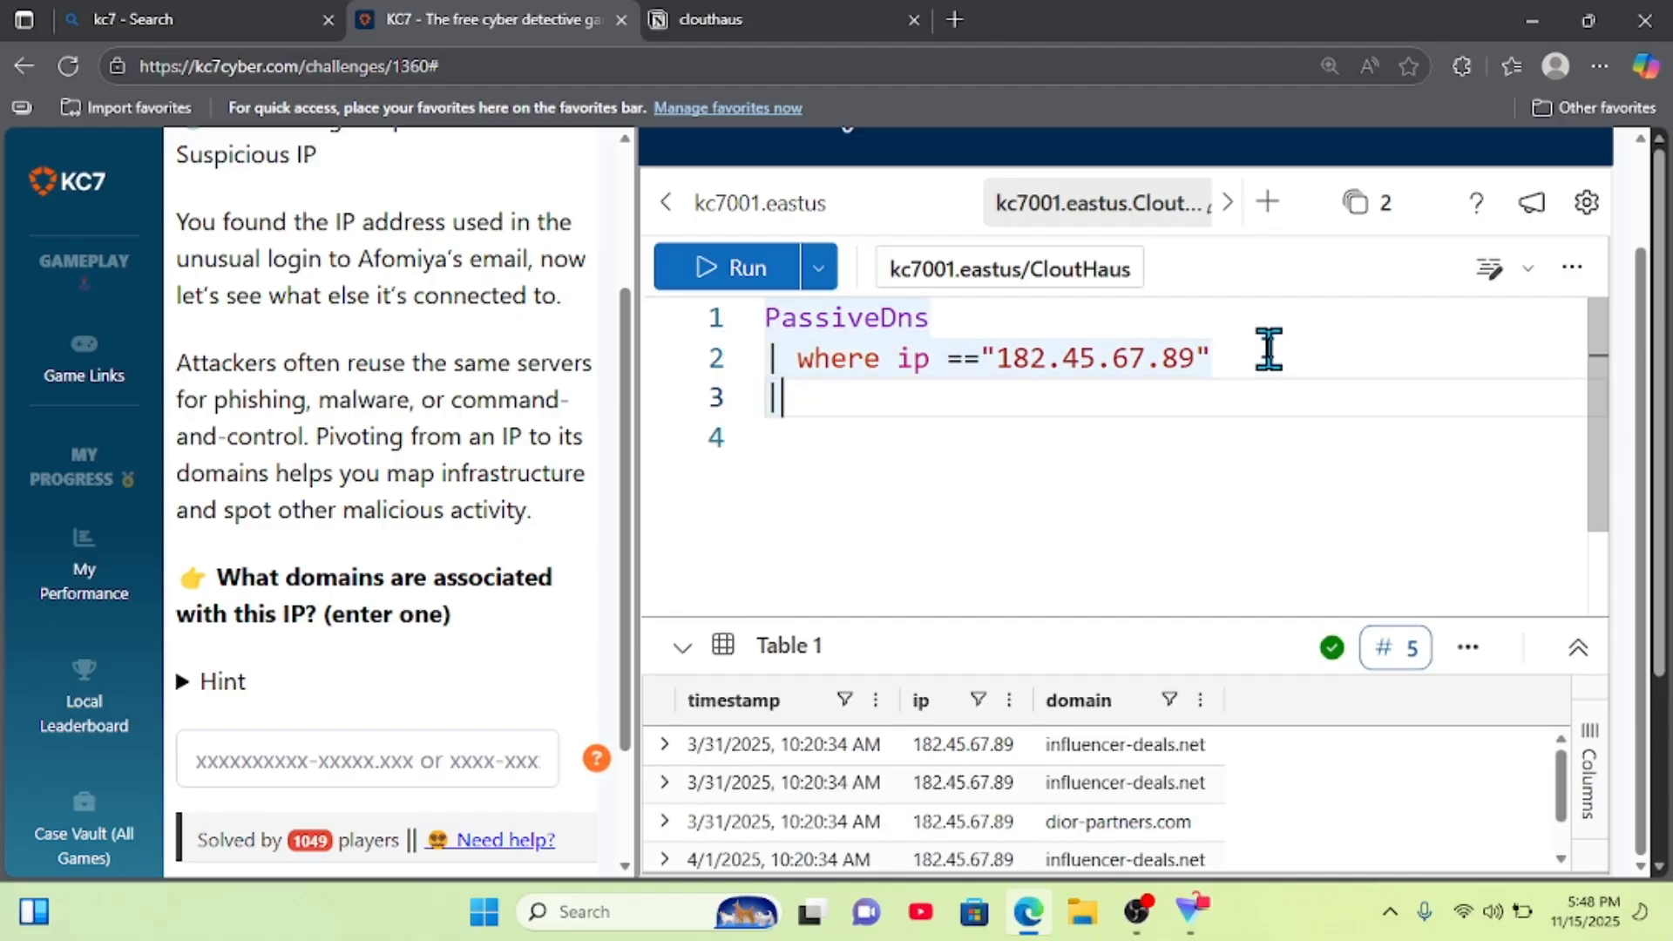
{"action": "type", "text": "distin"}
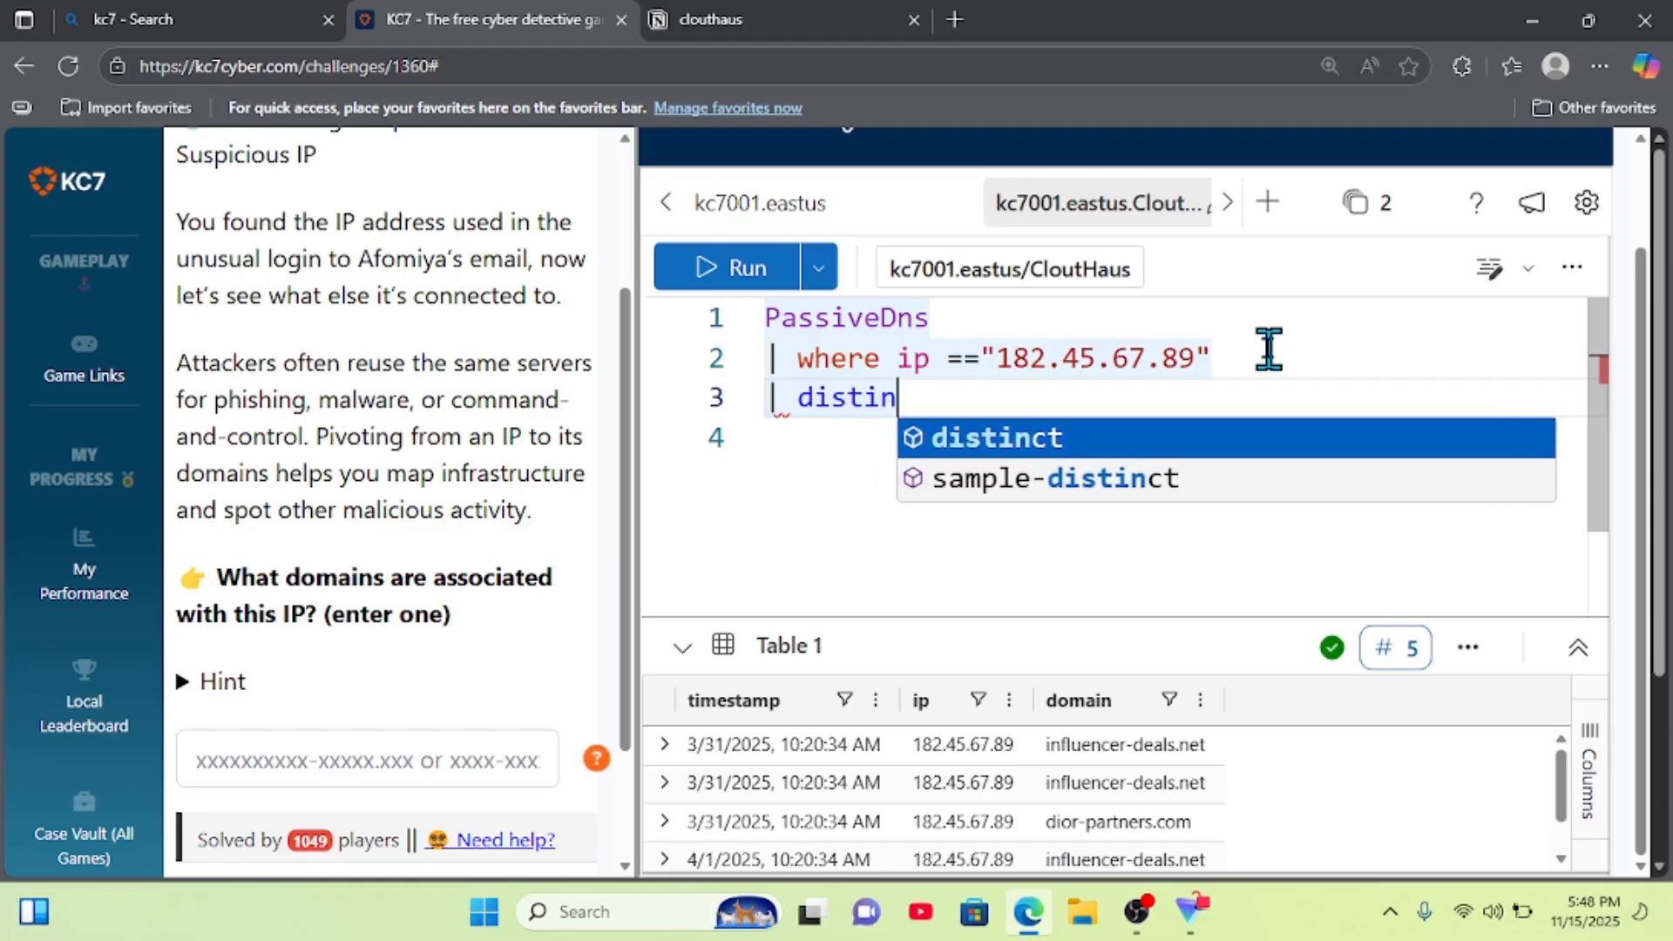
{"action": "type", "text": "ct domain"}
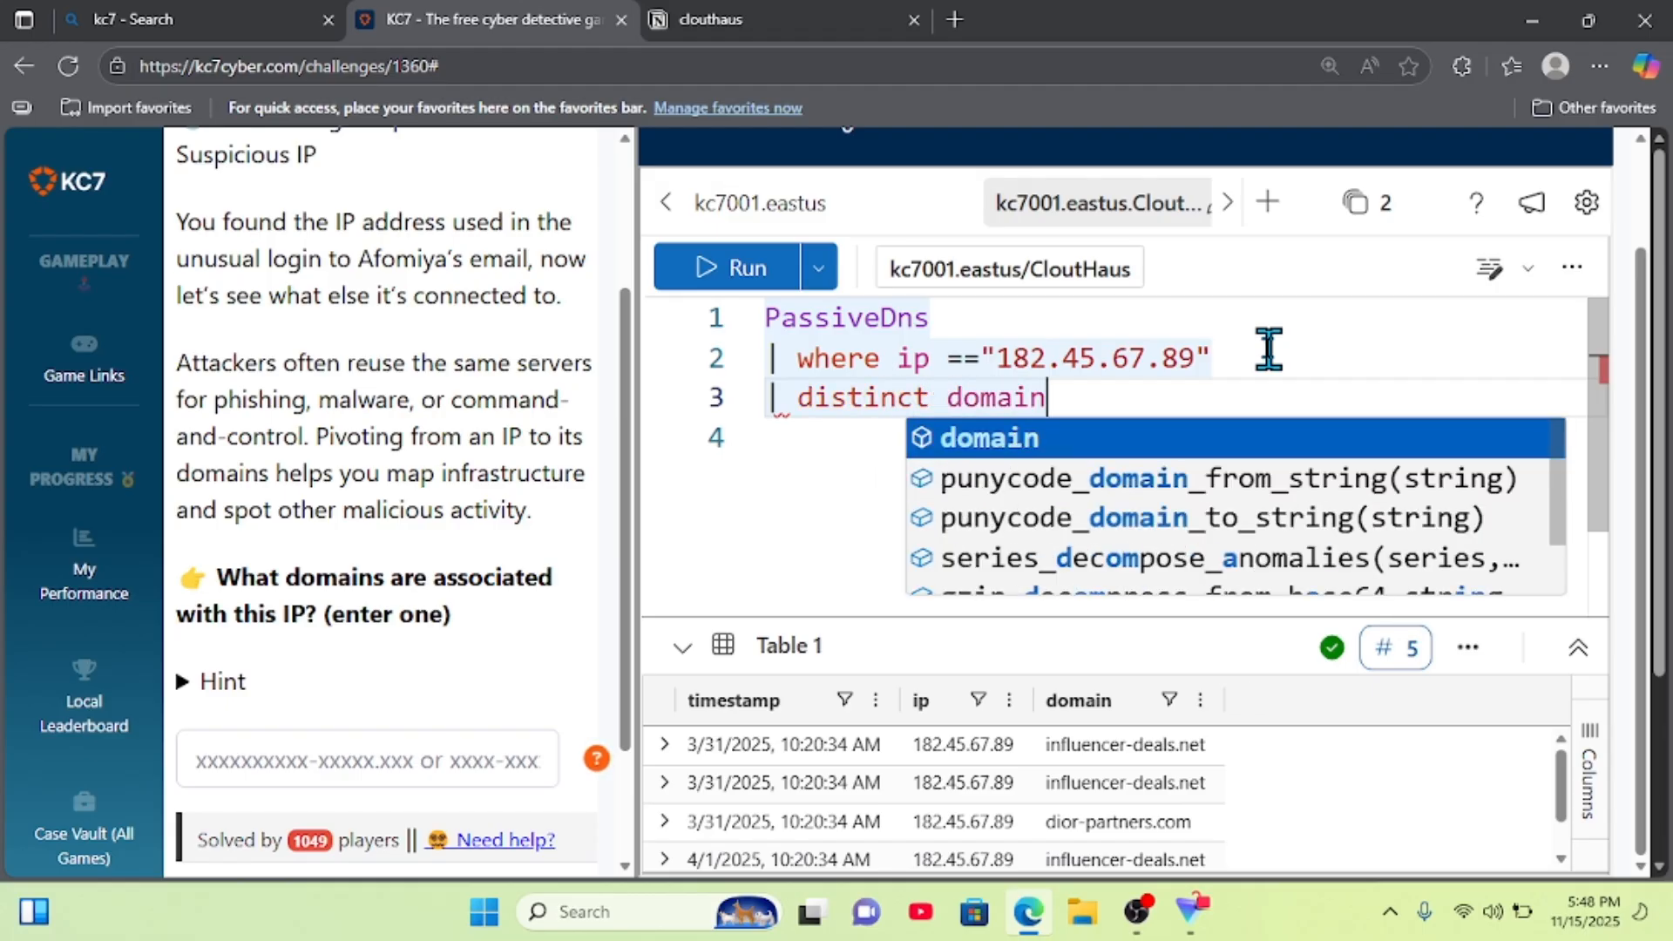
{"action": "key", "text": "Escape"}
{"action": "left_click", "coordinate": [720, 268]}
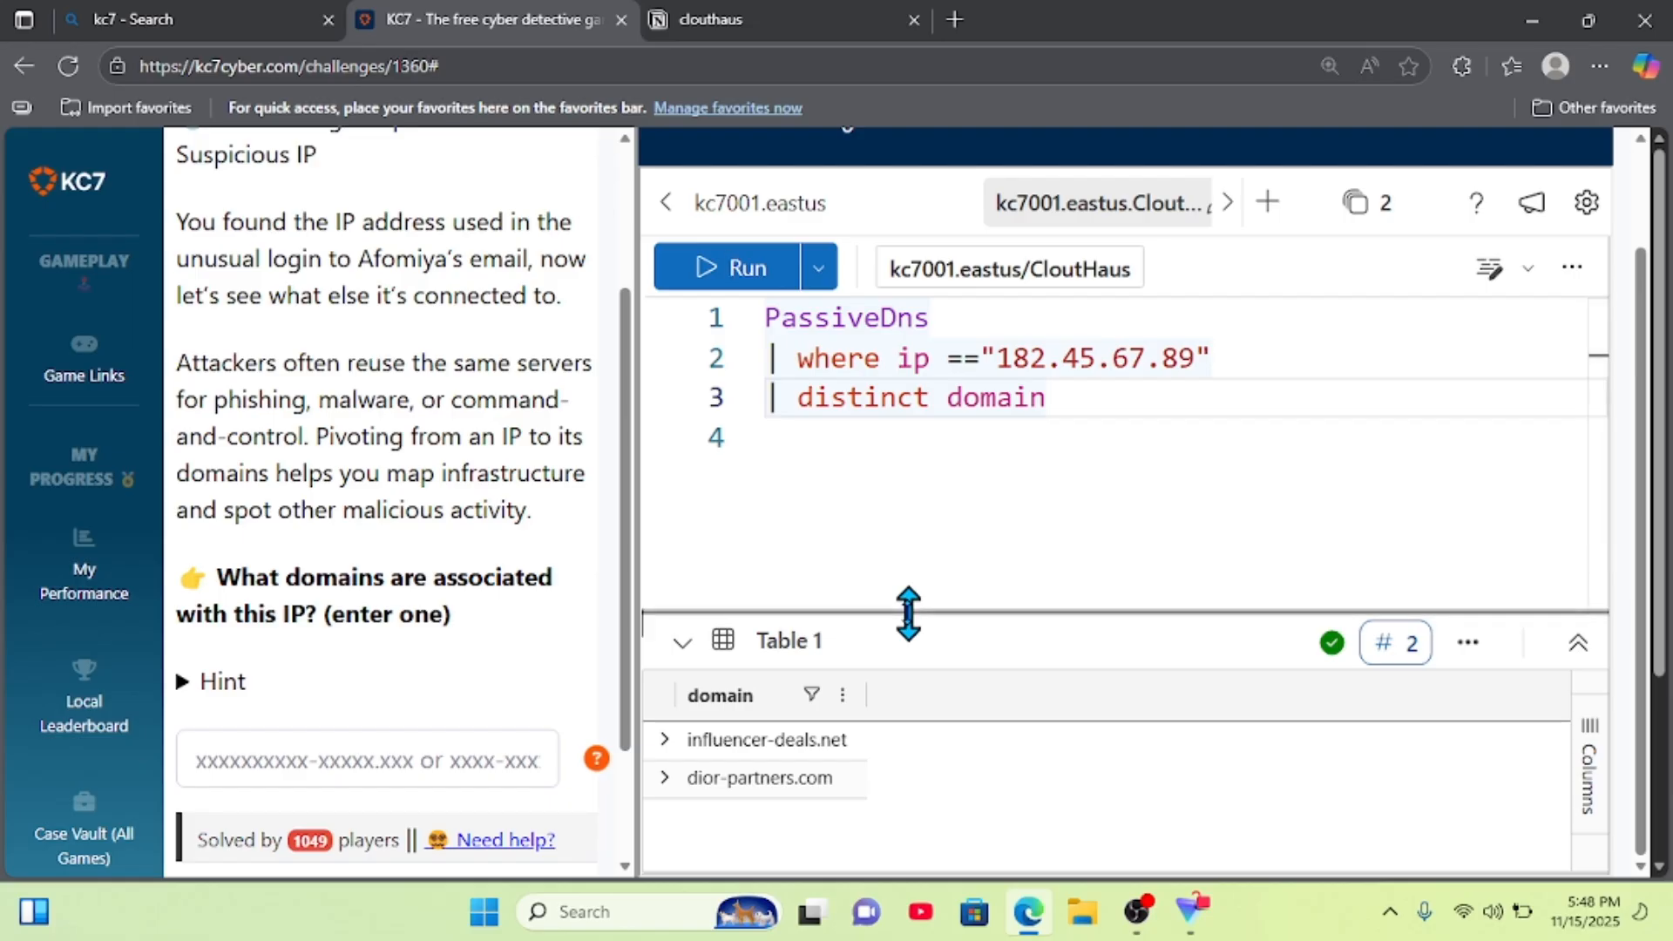
{"action": "left_click_drag", "start_coordinate": [908, 615], "coordinate": [923, 512]}
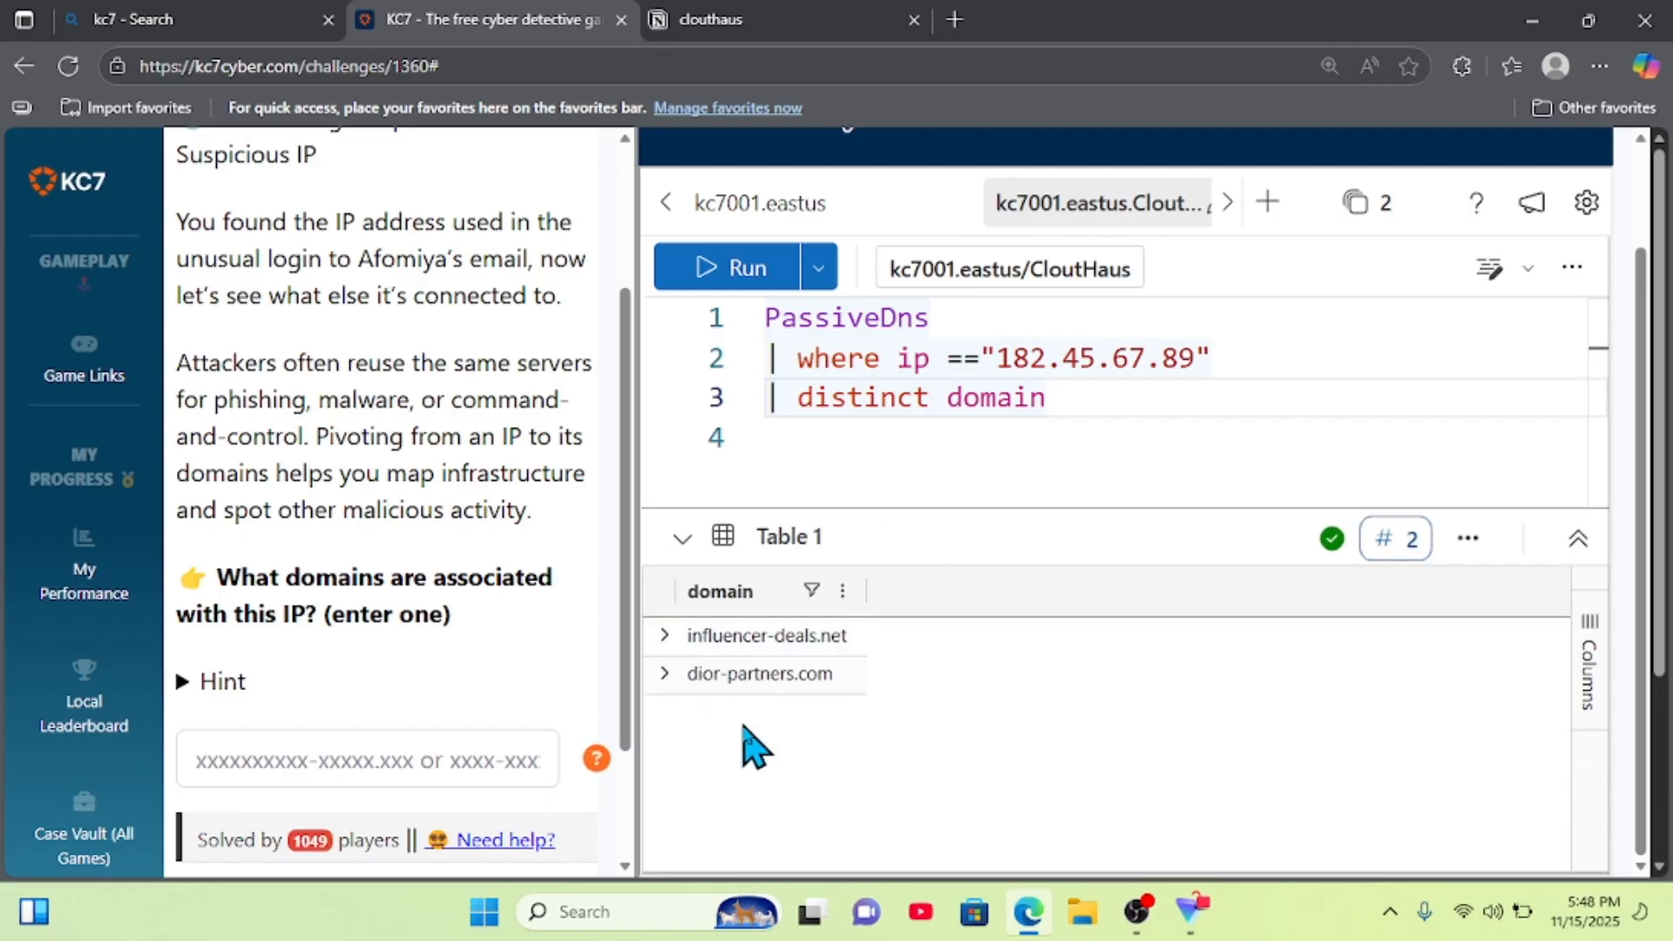
{"action": "left_click", "coordinate": [797, 4]}
{"action": "scroll", "coordinate": [808, 399], "scroll_direction": "up", "scroll_amount": 6}
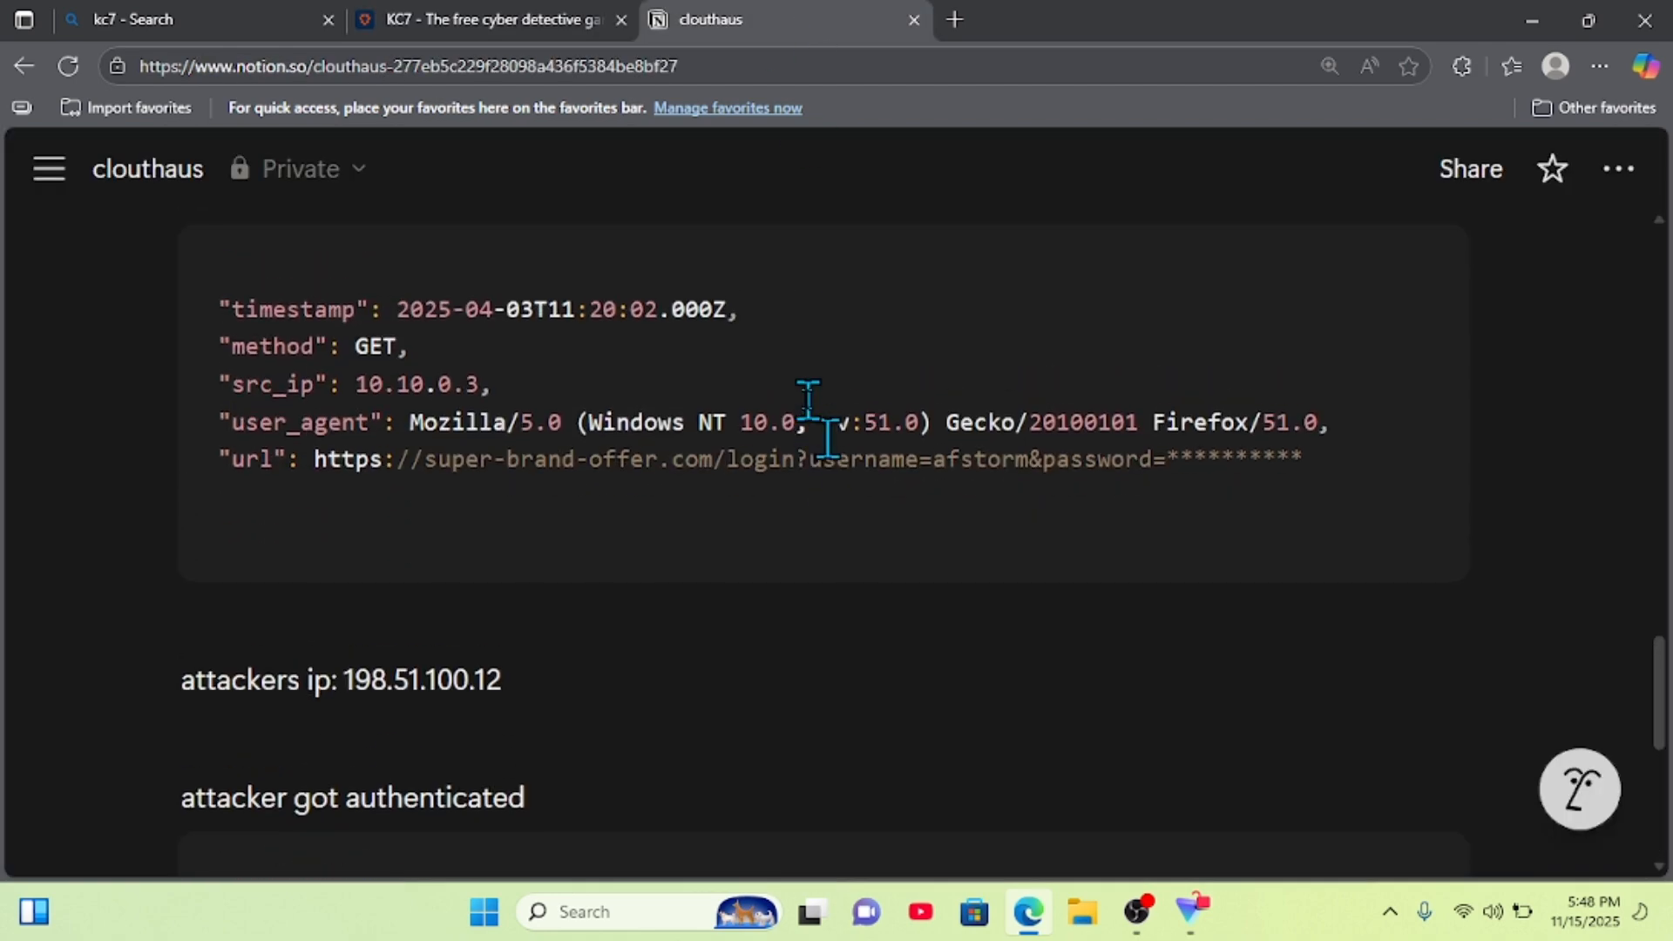
{"action": "scroll", "coordinate": [808, 399], "scroll_direction": "up", "scroll_amount": 10}
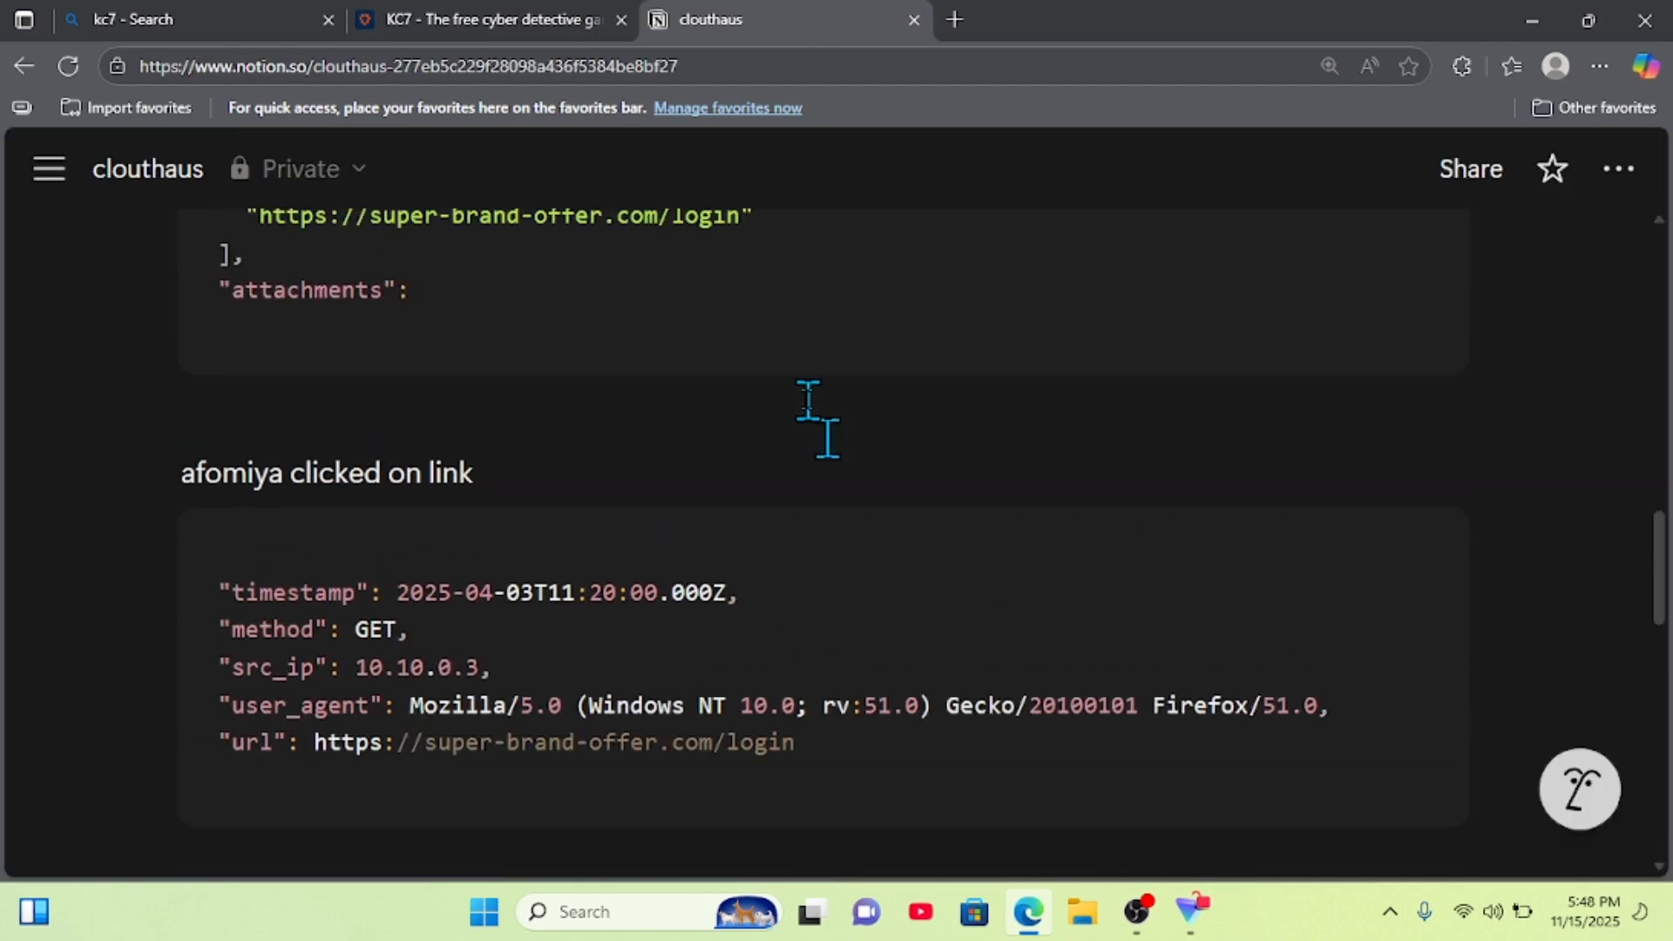
{"action": "scroll", "coordinate": [808, 399], "scroll_direction": "up", "scroll_amount": 10}
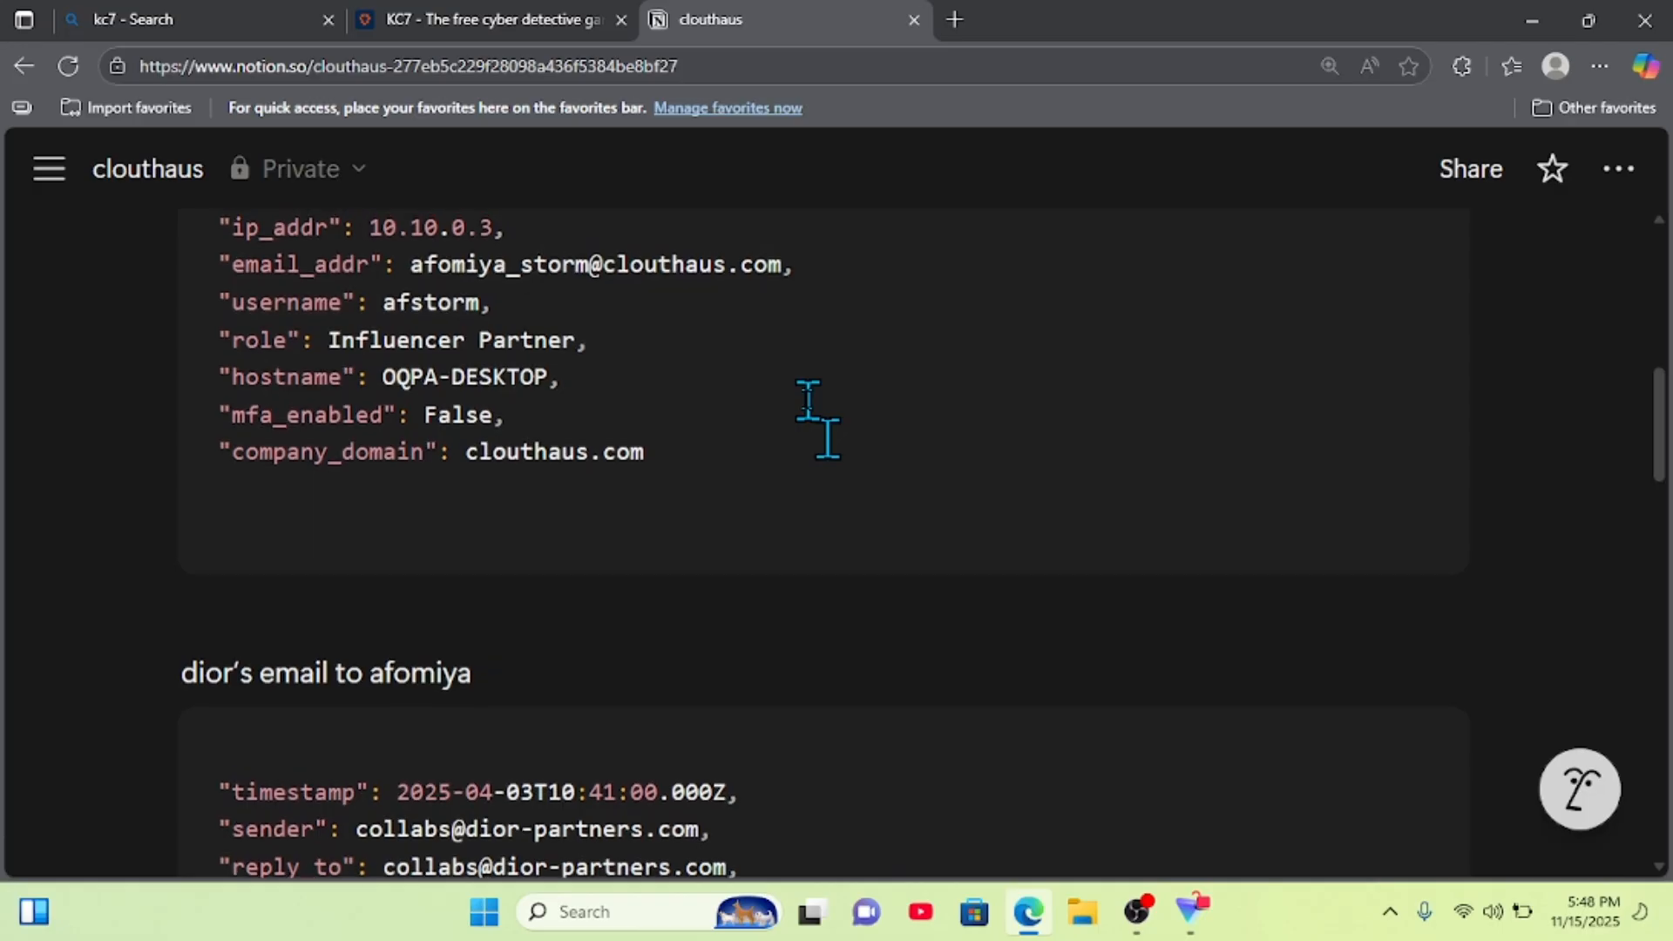
{"action": "scroll", "coordinate": [808, 399], "scroll_direction": "down", "scroll_amount": 9}
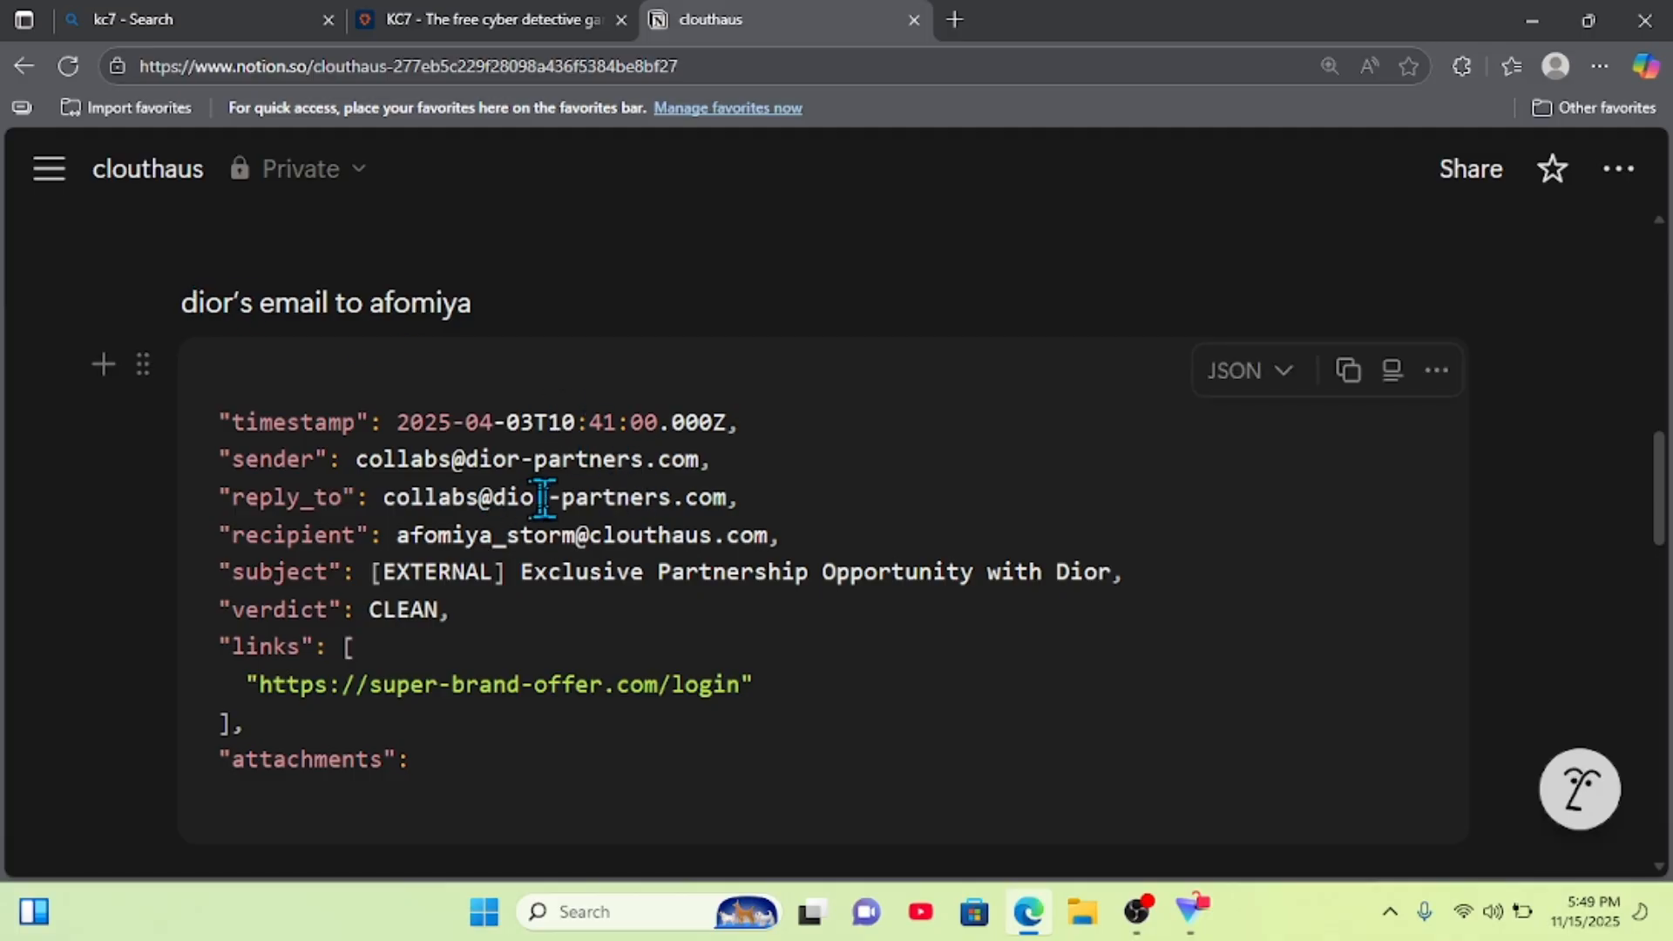
{"action": "left_click_drag", "start_coordinate": [495, 498], "coordinate": [742, 499]}
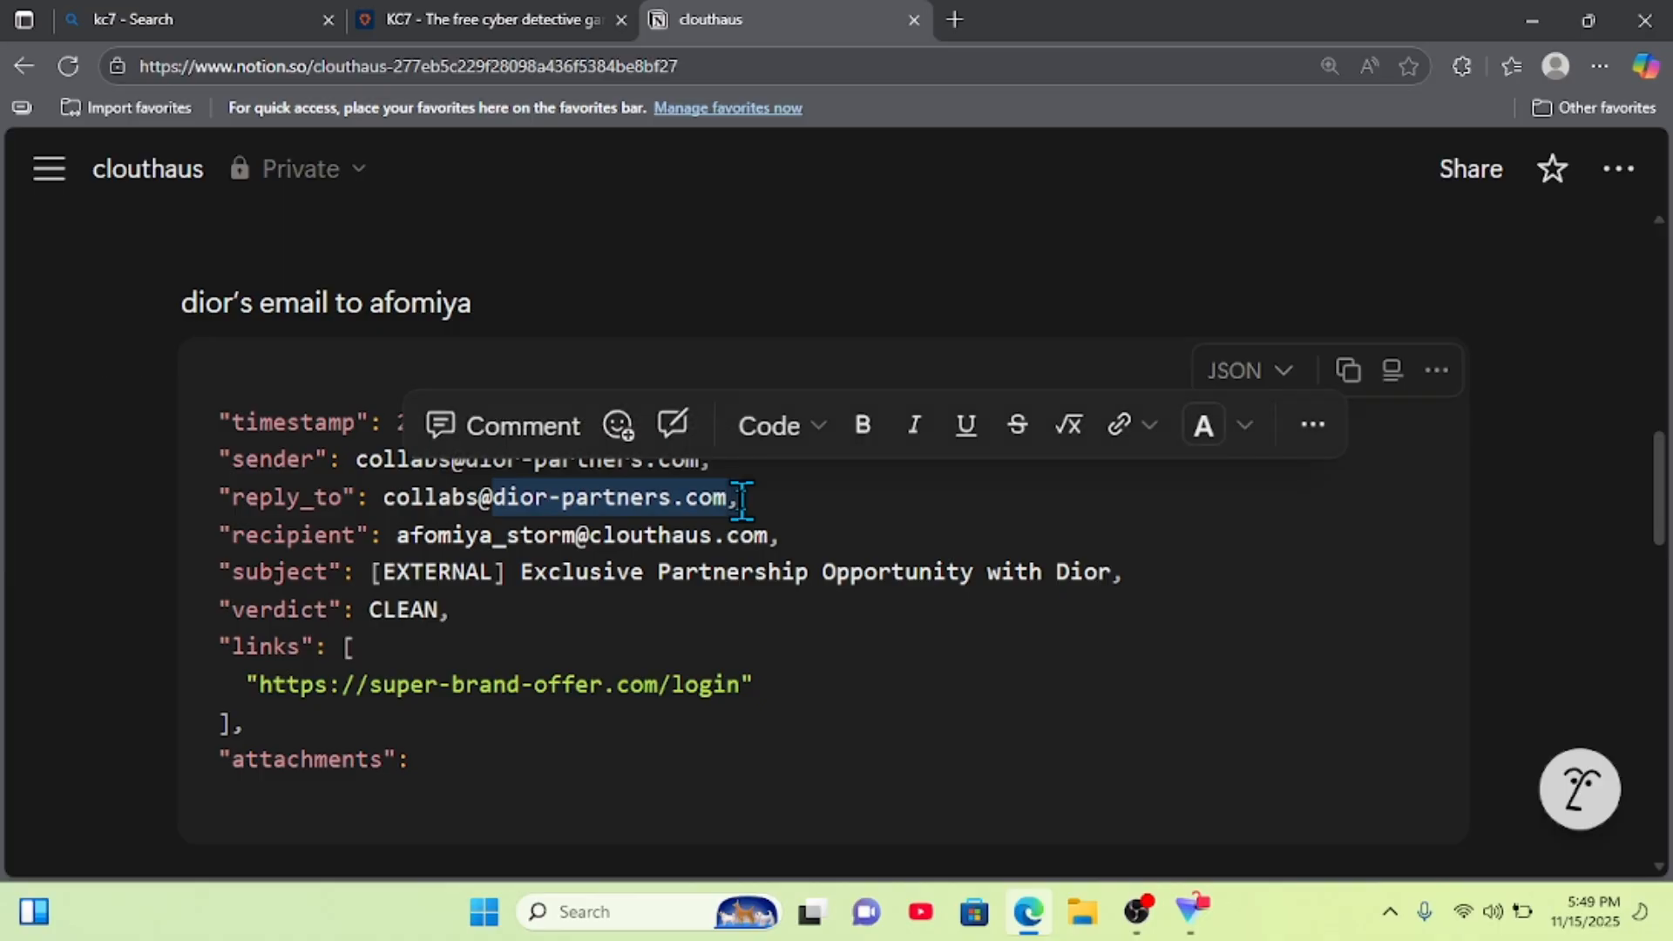
{"action": "scroll", "coordinate": [742, 498], "scroll_direction": "up", "scroll_amount": 5}
{"action": "scroll", "coordinate": [741, 499], "scroll_direction": "down", "scroll_amount": 20}
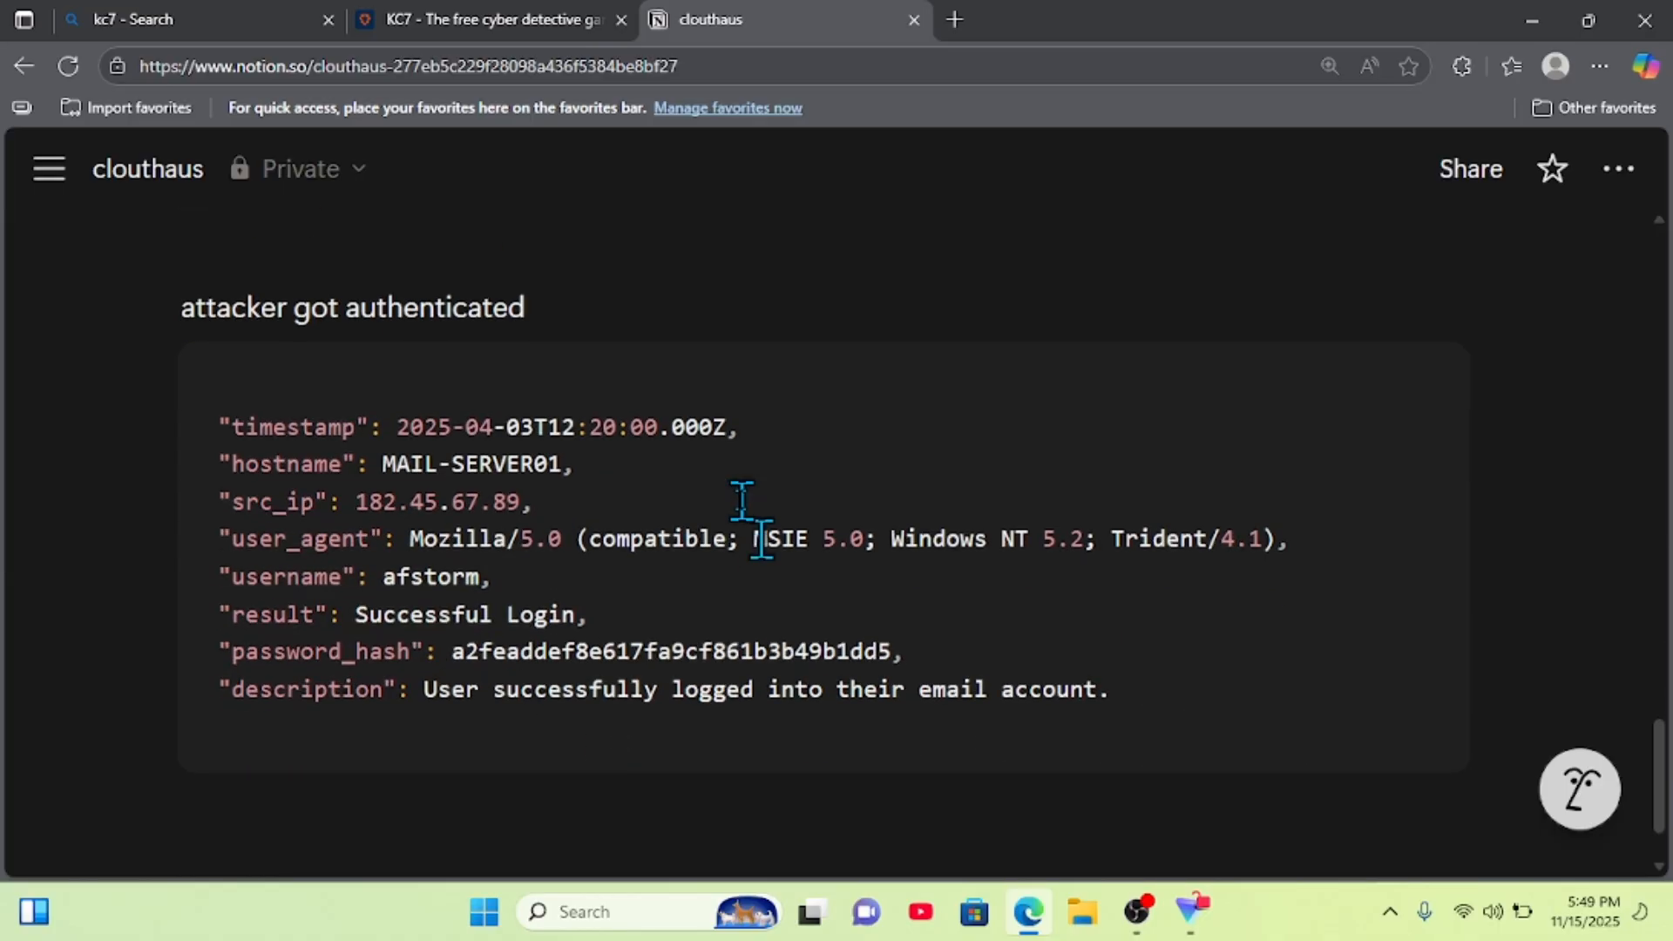
{"action": "scroll", "coordinate": [741, 499], "scroll_direction": "down", "scroll_amount": 1}
{"action": "scroll", "coordinate": [743, 497], "scroll_direction": "up", "scroll_amount": 5}
{"action": "scroll", "coordinate": [743, 385], "scroll_direction": "down", "scroll_amount": 5}
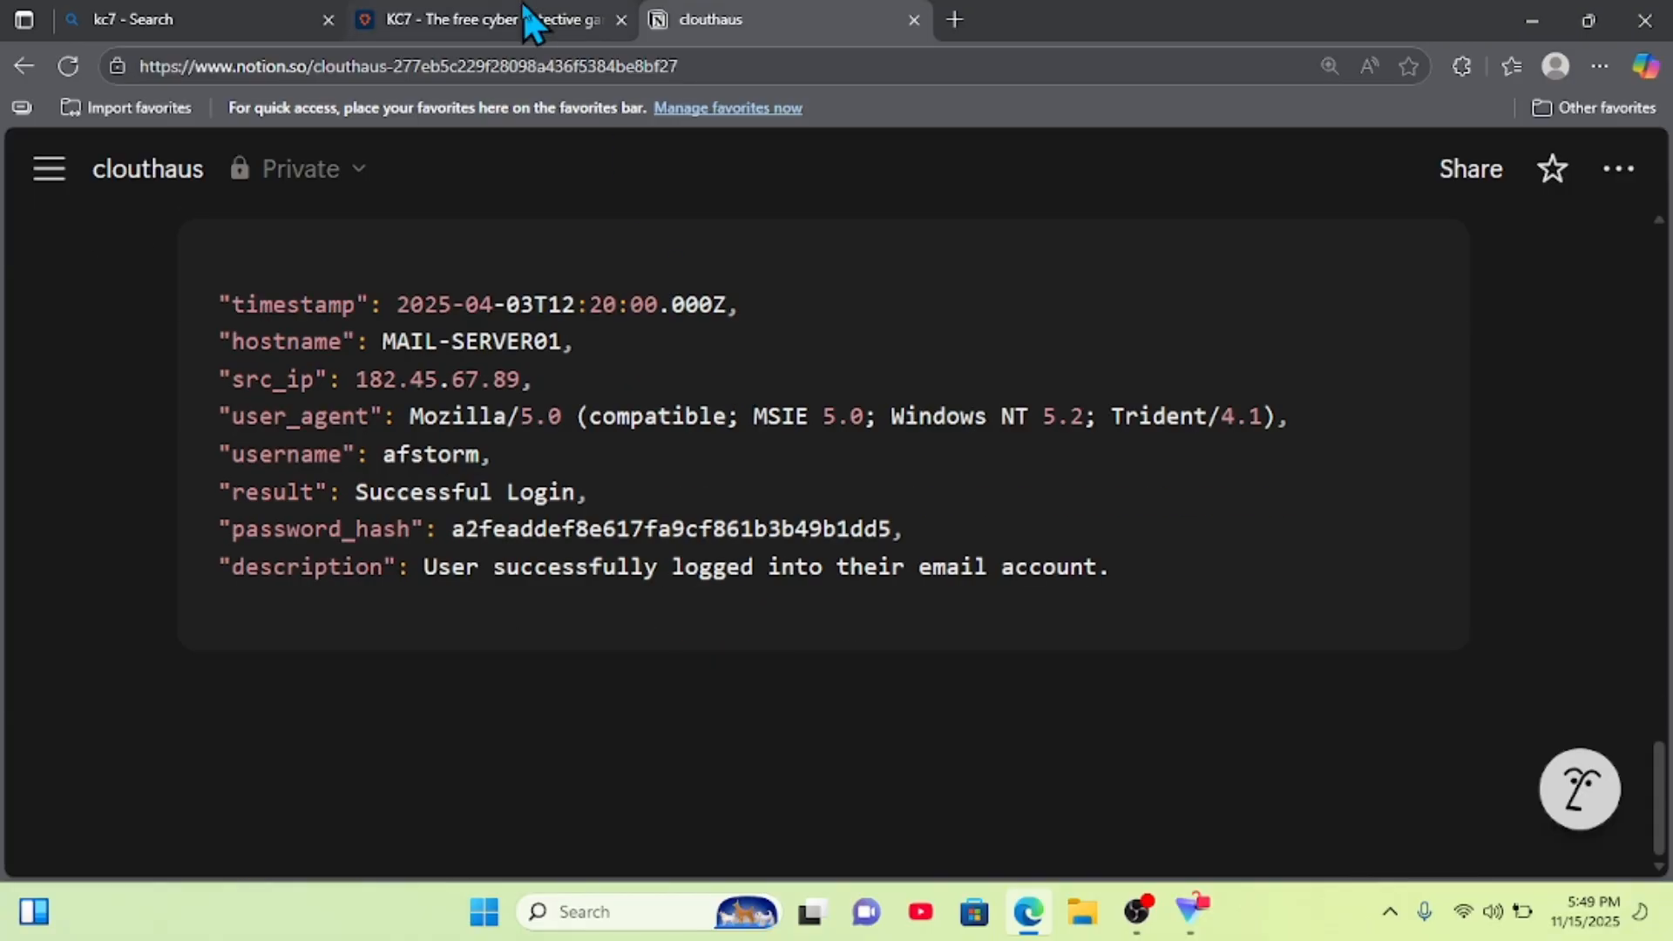
{"action": "left_click", "coordinate": [523, 5]}
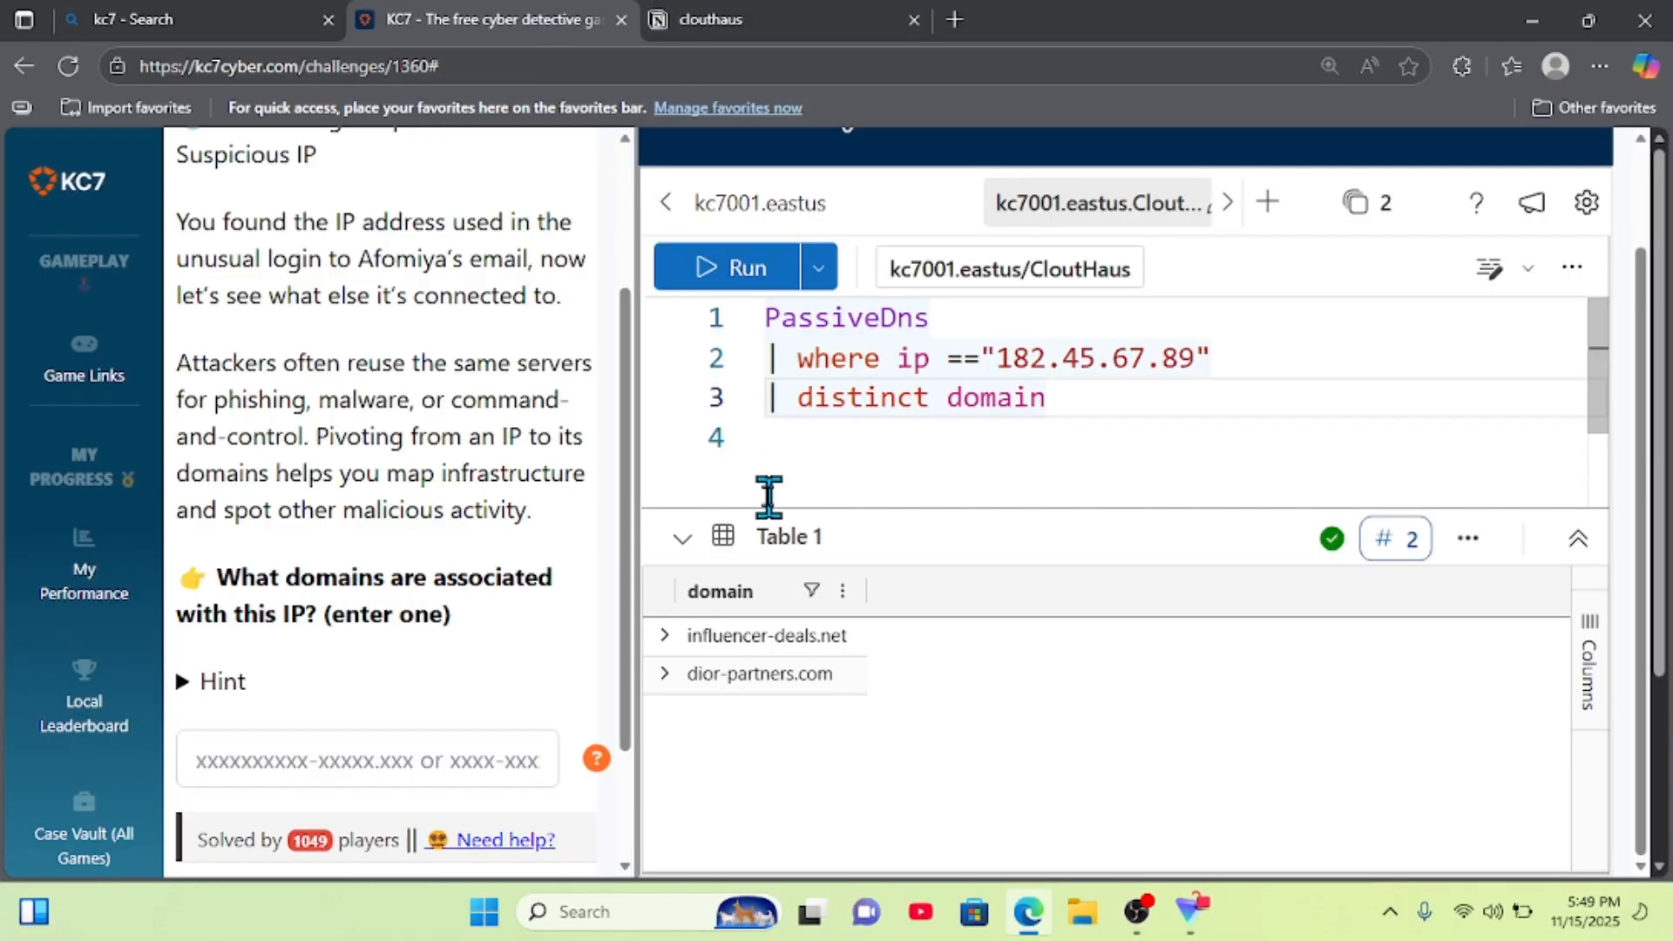
- Copy influencer-deals.net from its expanded result record and add it as a quoted // comment below the PassiveDns query
{"action": "left_click", "coordinate": [667, 636]}
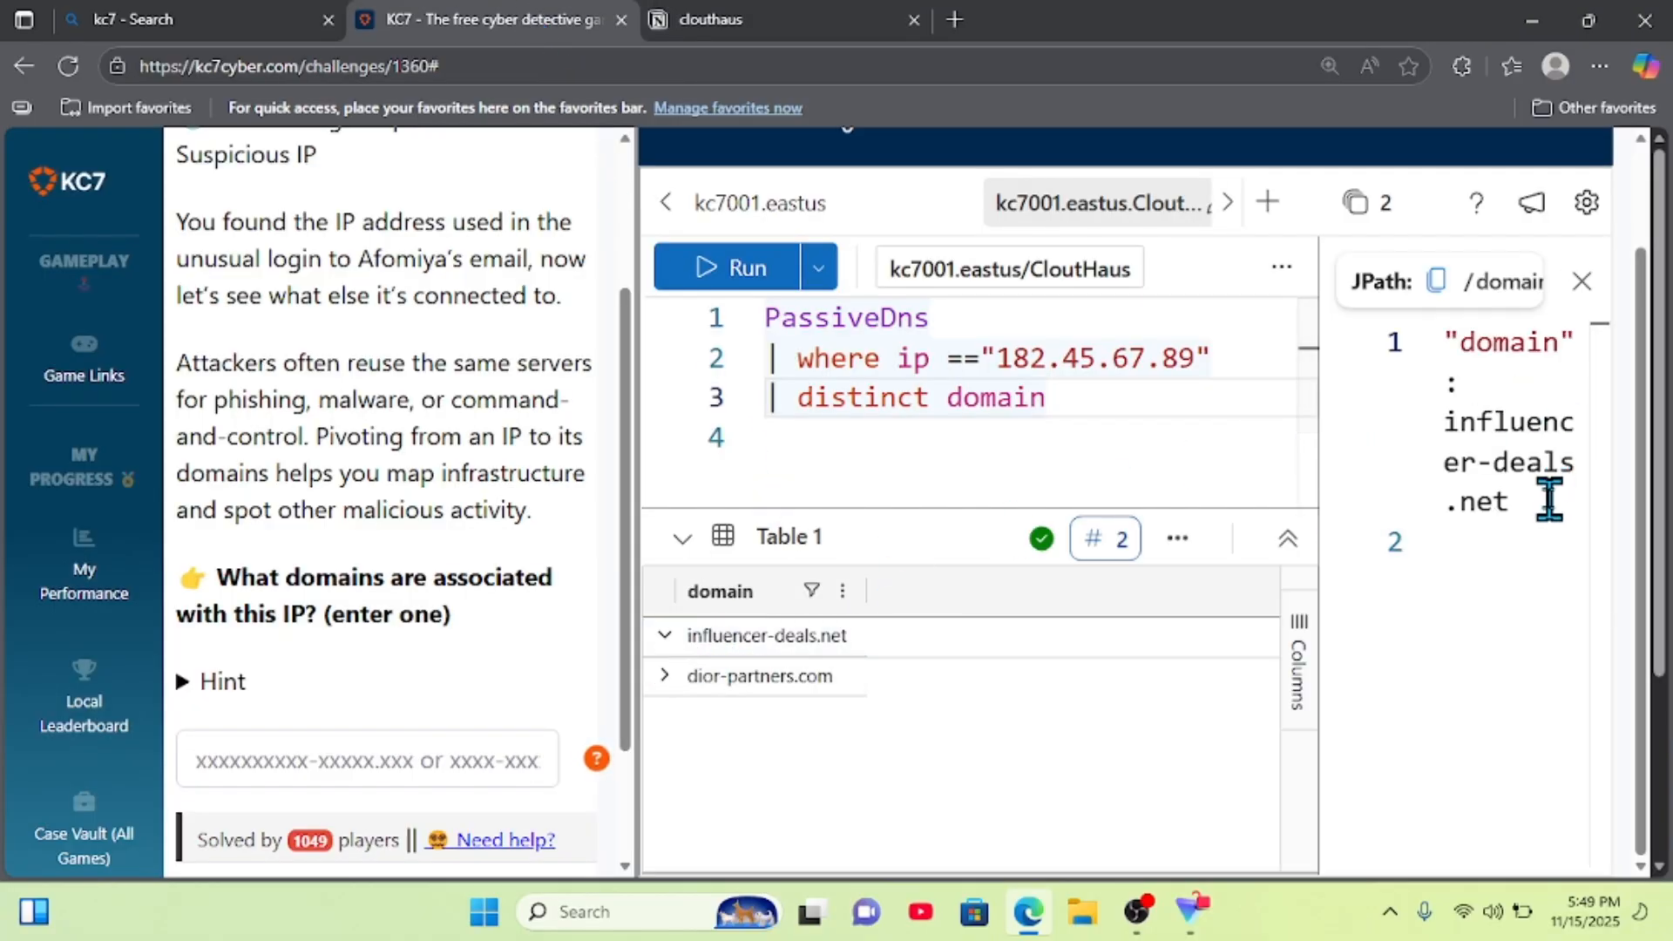
{"action": "left_click_drag", "start_coordinate": [1516, 504], "coordinate": [1449, 419]}
{"action": "key", "text": "ctrl+c"}
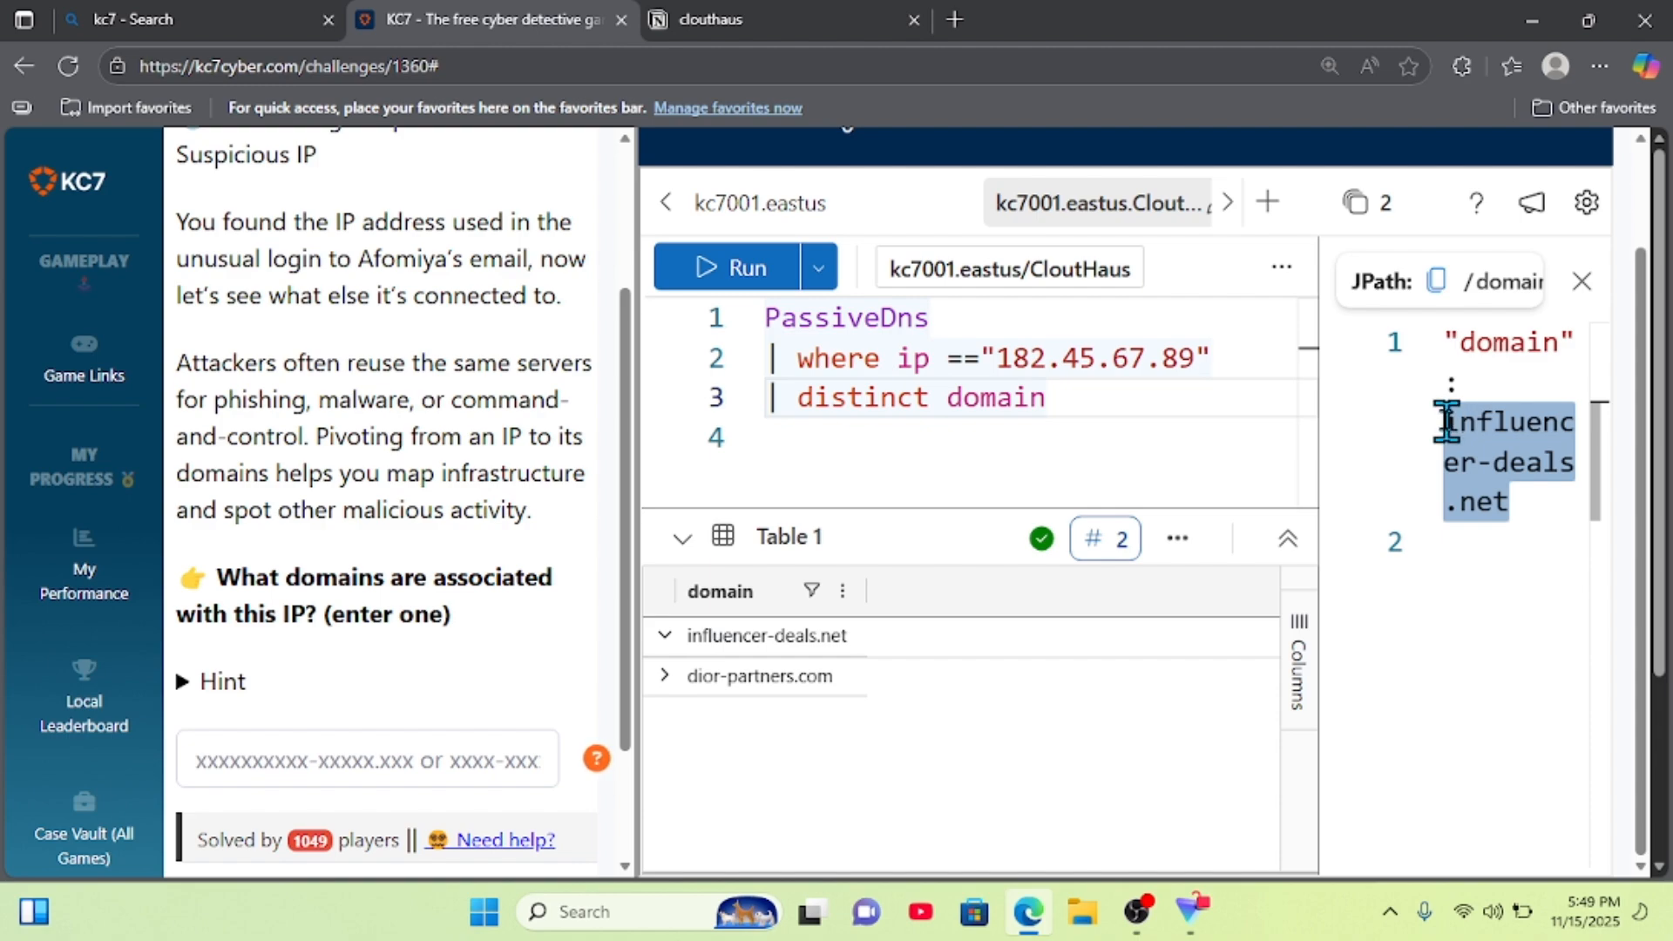
{"action": "left_click", "coordinate": [1111, 453]}
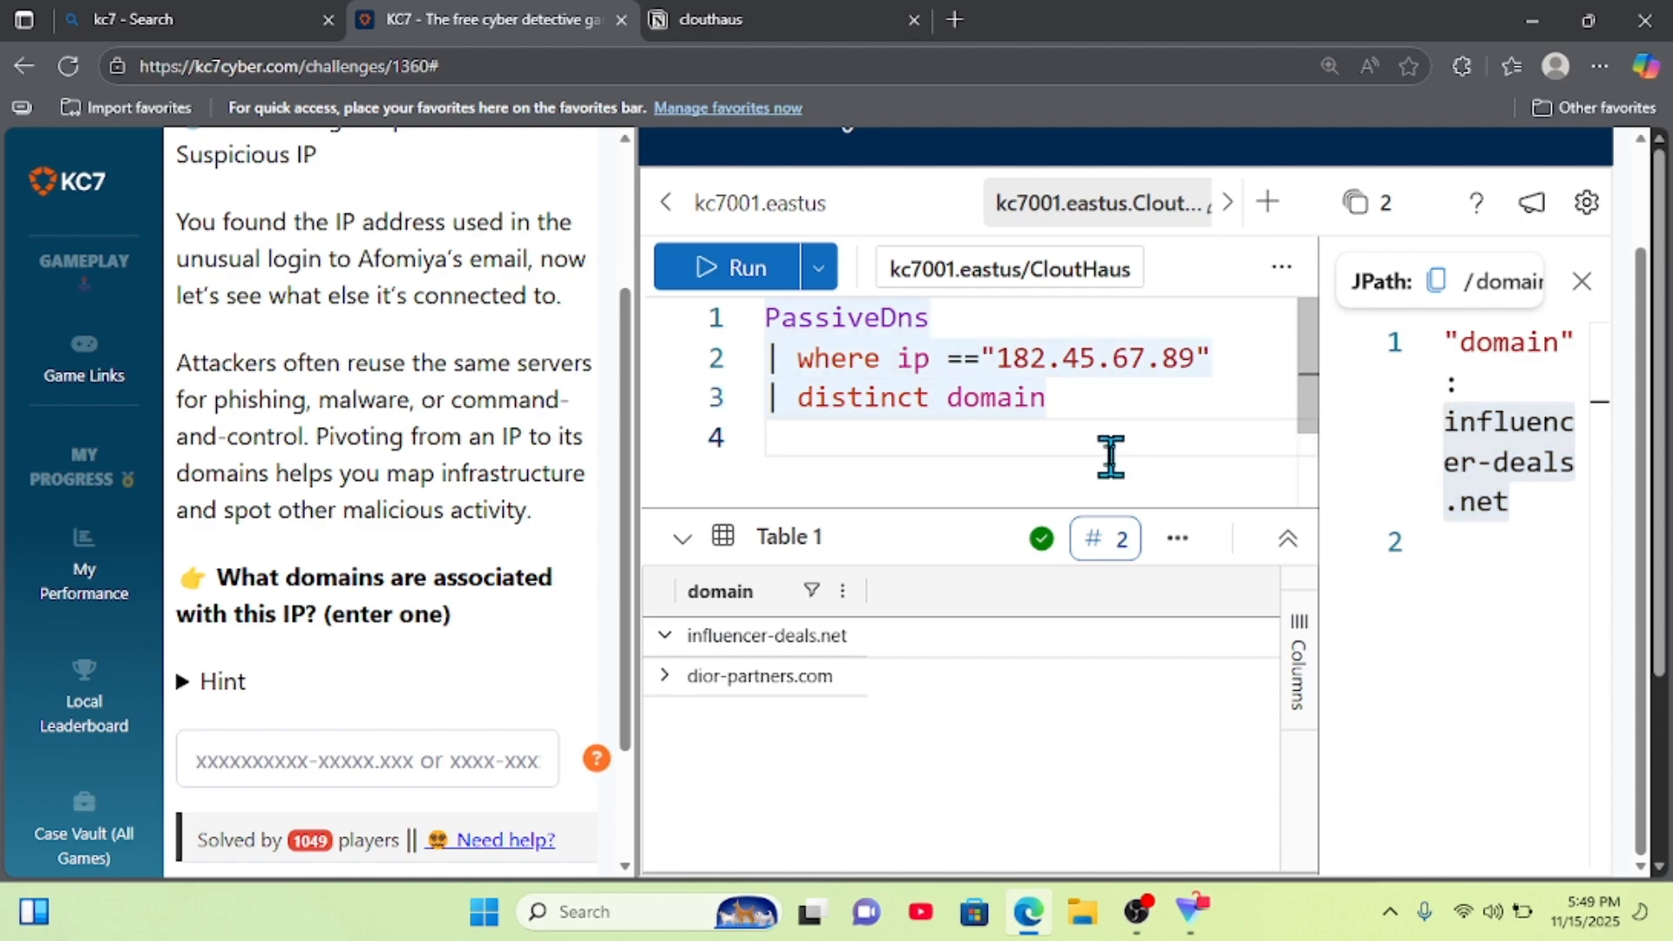
{"action": "type", "text": "//\""}
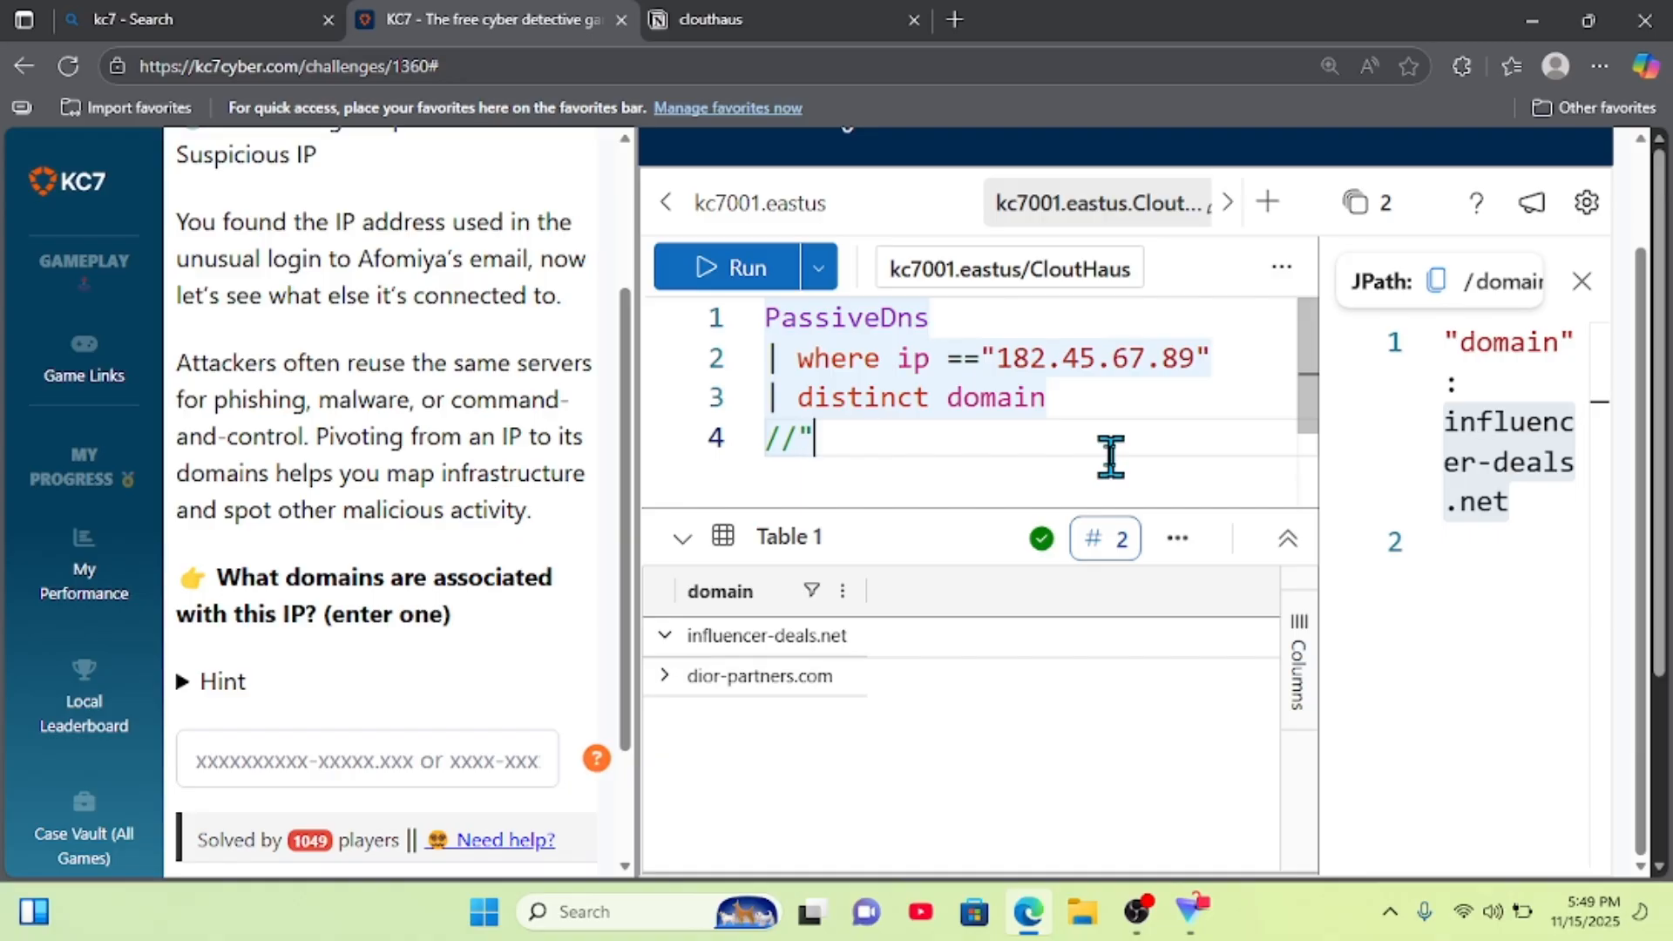
{"action": "key", "text": "ctrl+v"}
{"action": "type", "text": "\""}
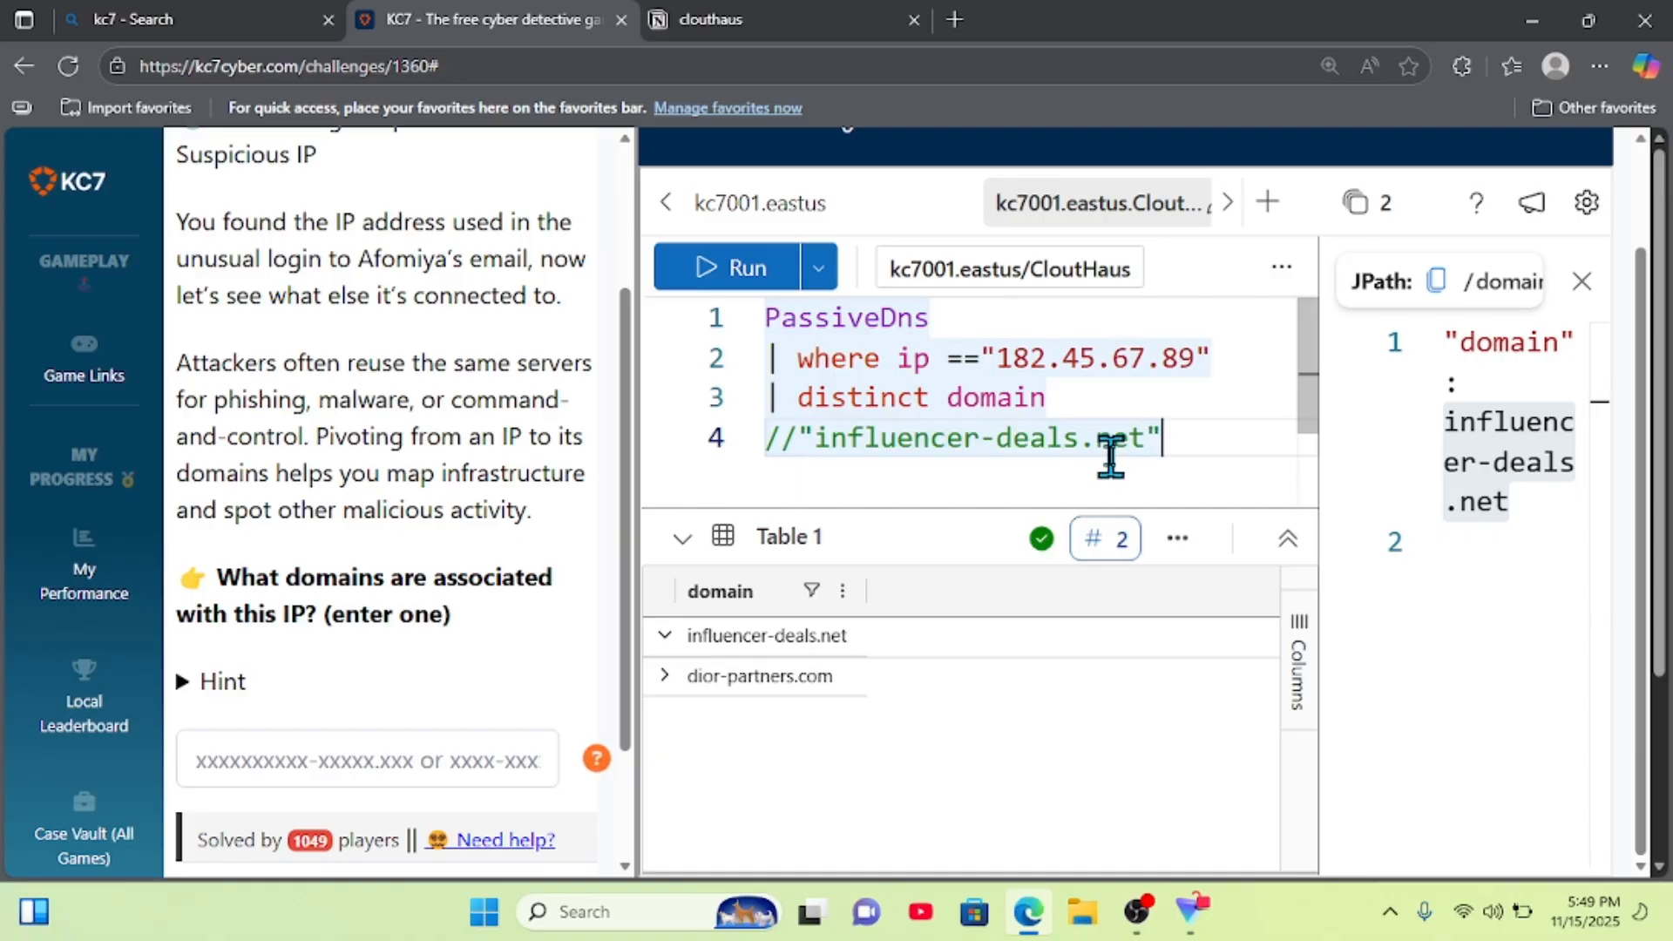
{"action": "type", "text": ",\""}
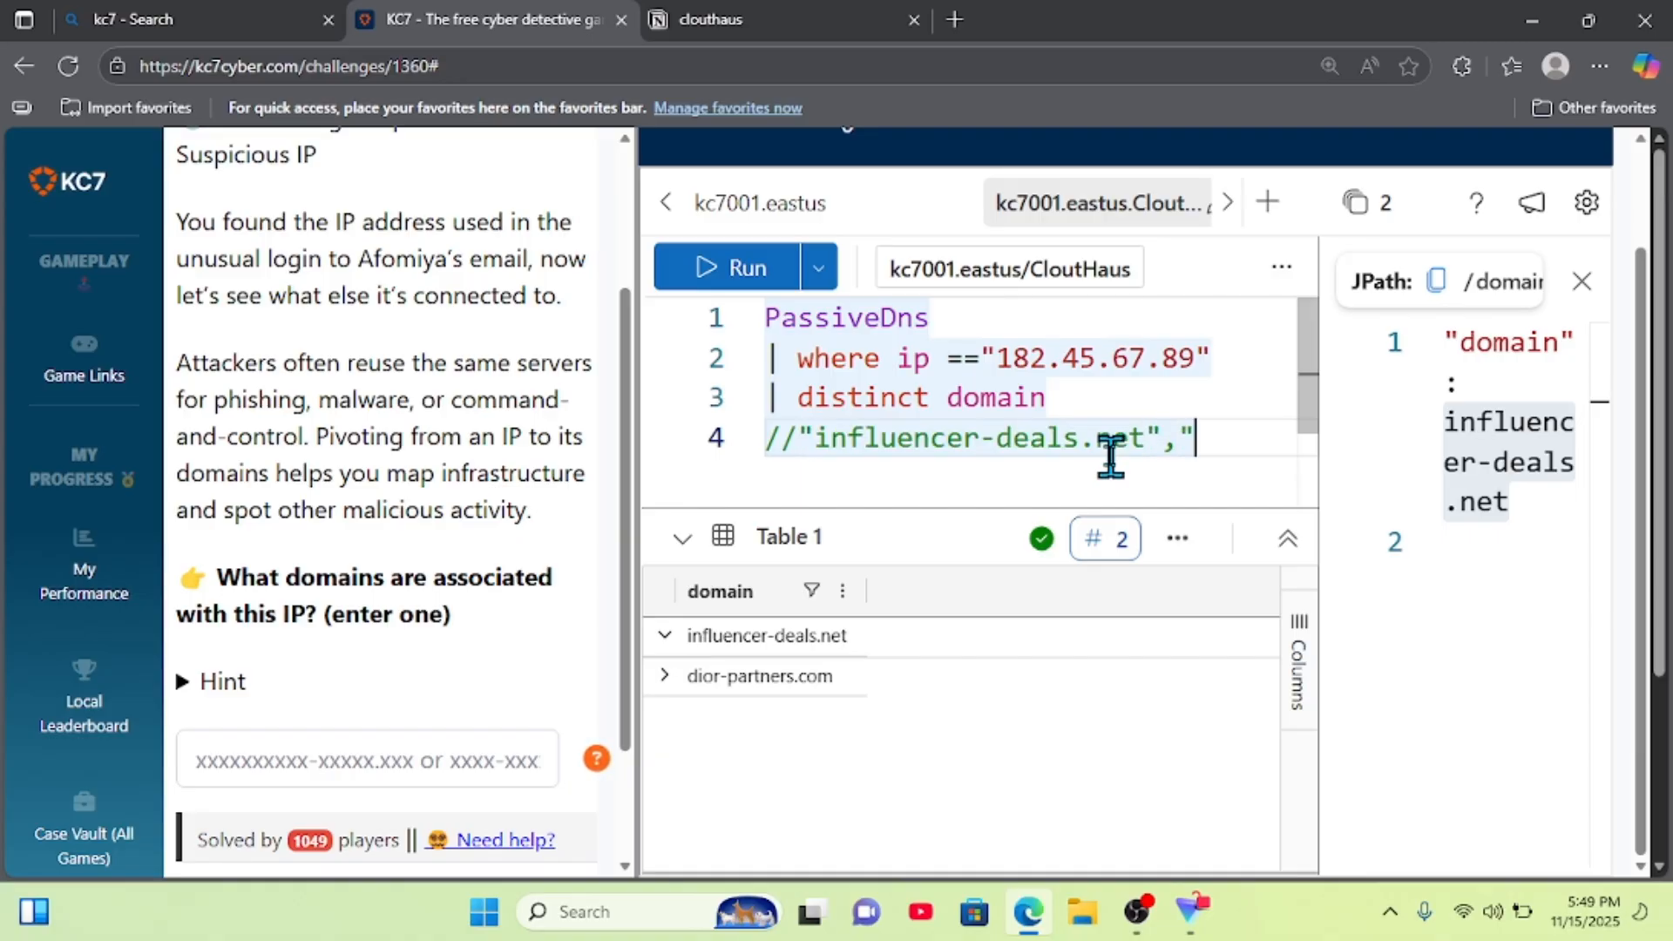
- Append "dior-partners.com" to the domain comment from its expanded result record and close the detail view
{"action": "left_click", "coordinate": [667, 676]}
{"action": "left_click_drag", "start_coordinate": [1506, 512], "coordinate": [1440, 424]}
{"action": "key", "text": "ctrl+c"}
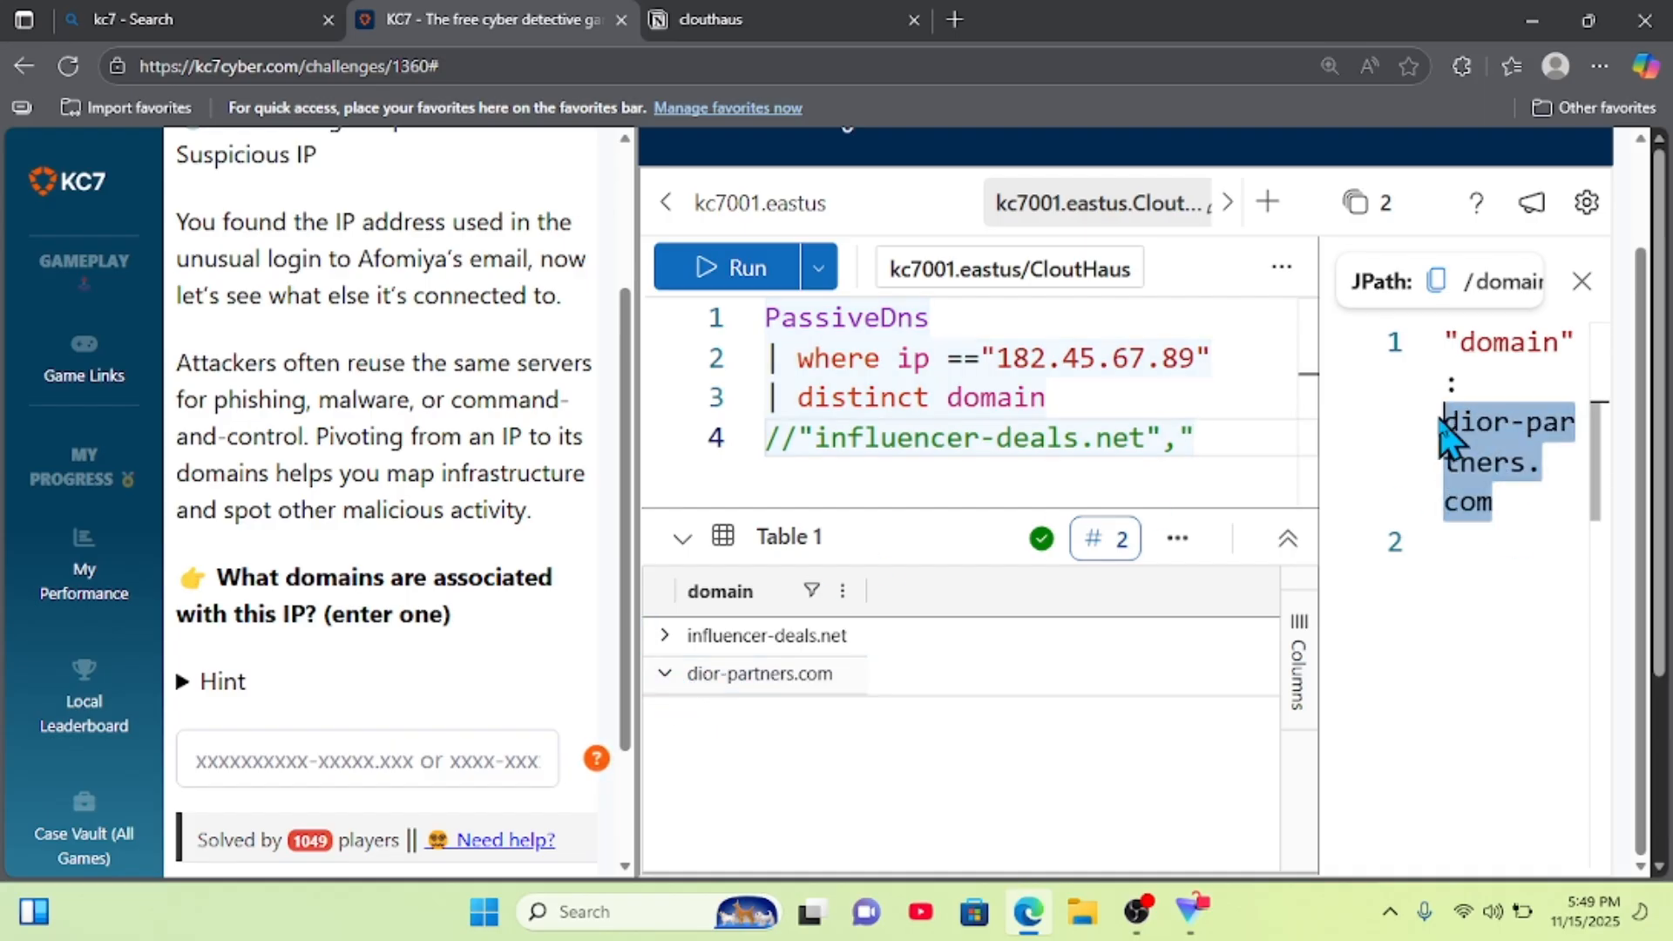
{"action": "left_click", "coordinate": [1200, 435]}
{"action": "key", "text": "ctrl+v"}
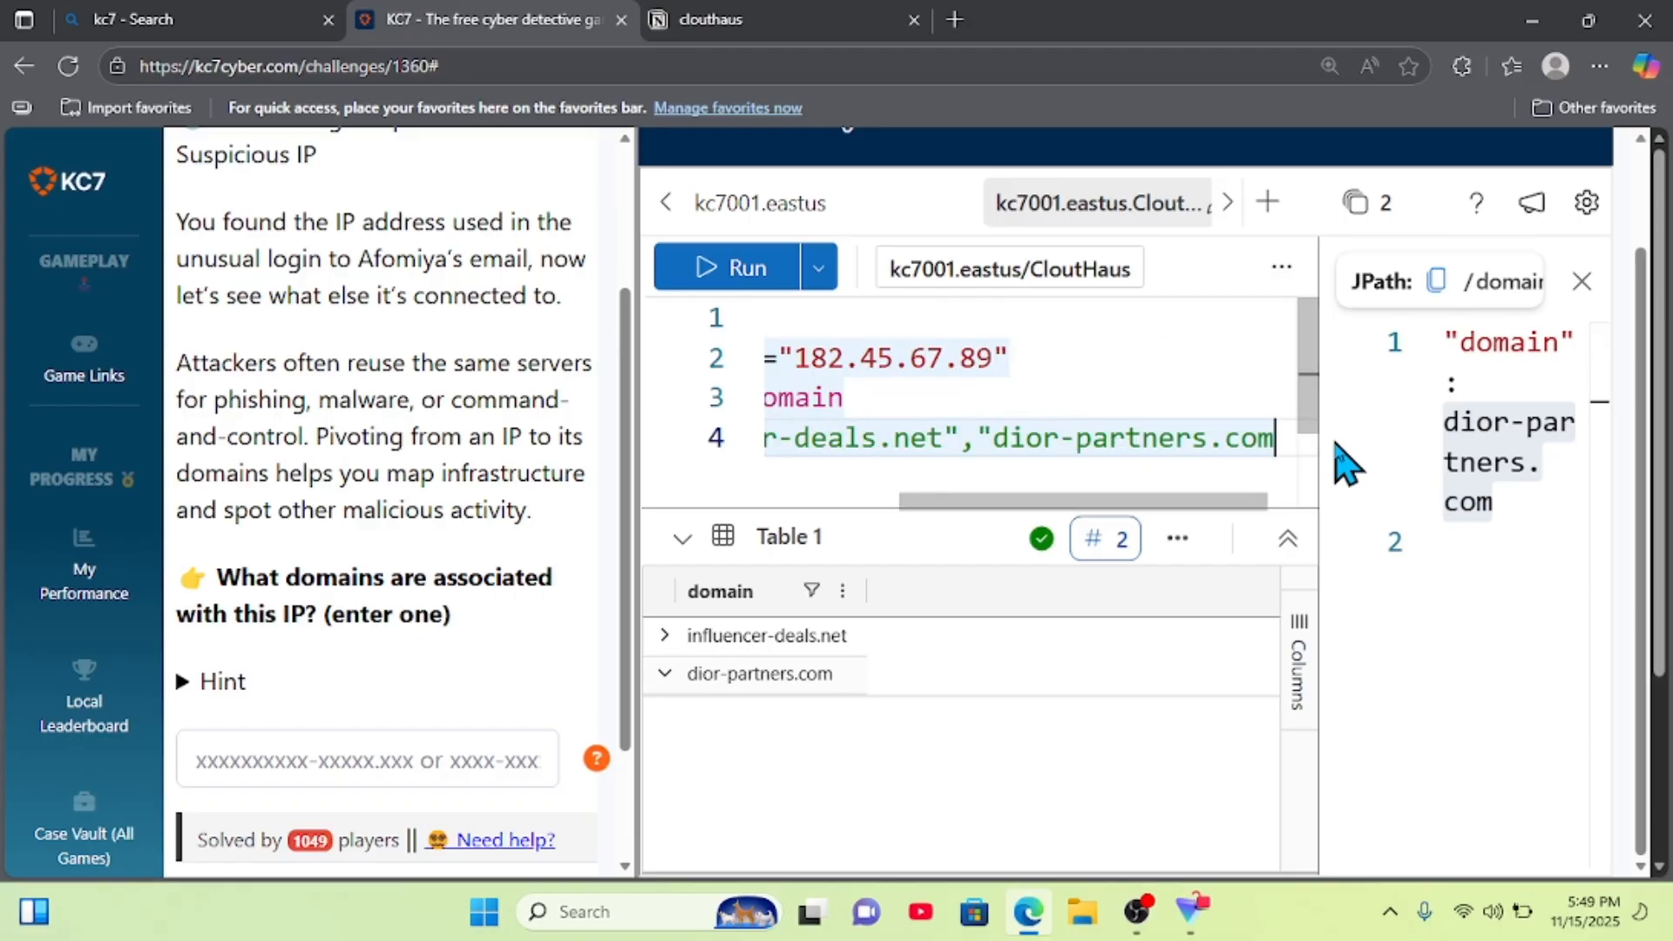
{"action": "type", "text": "\""}
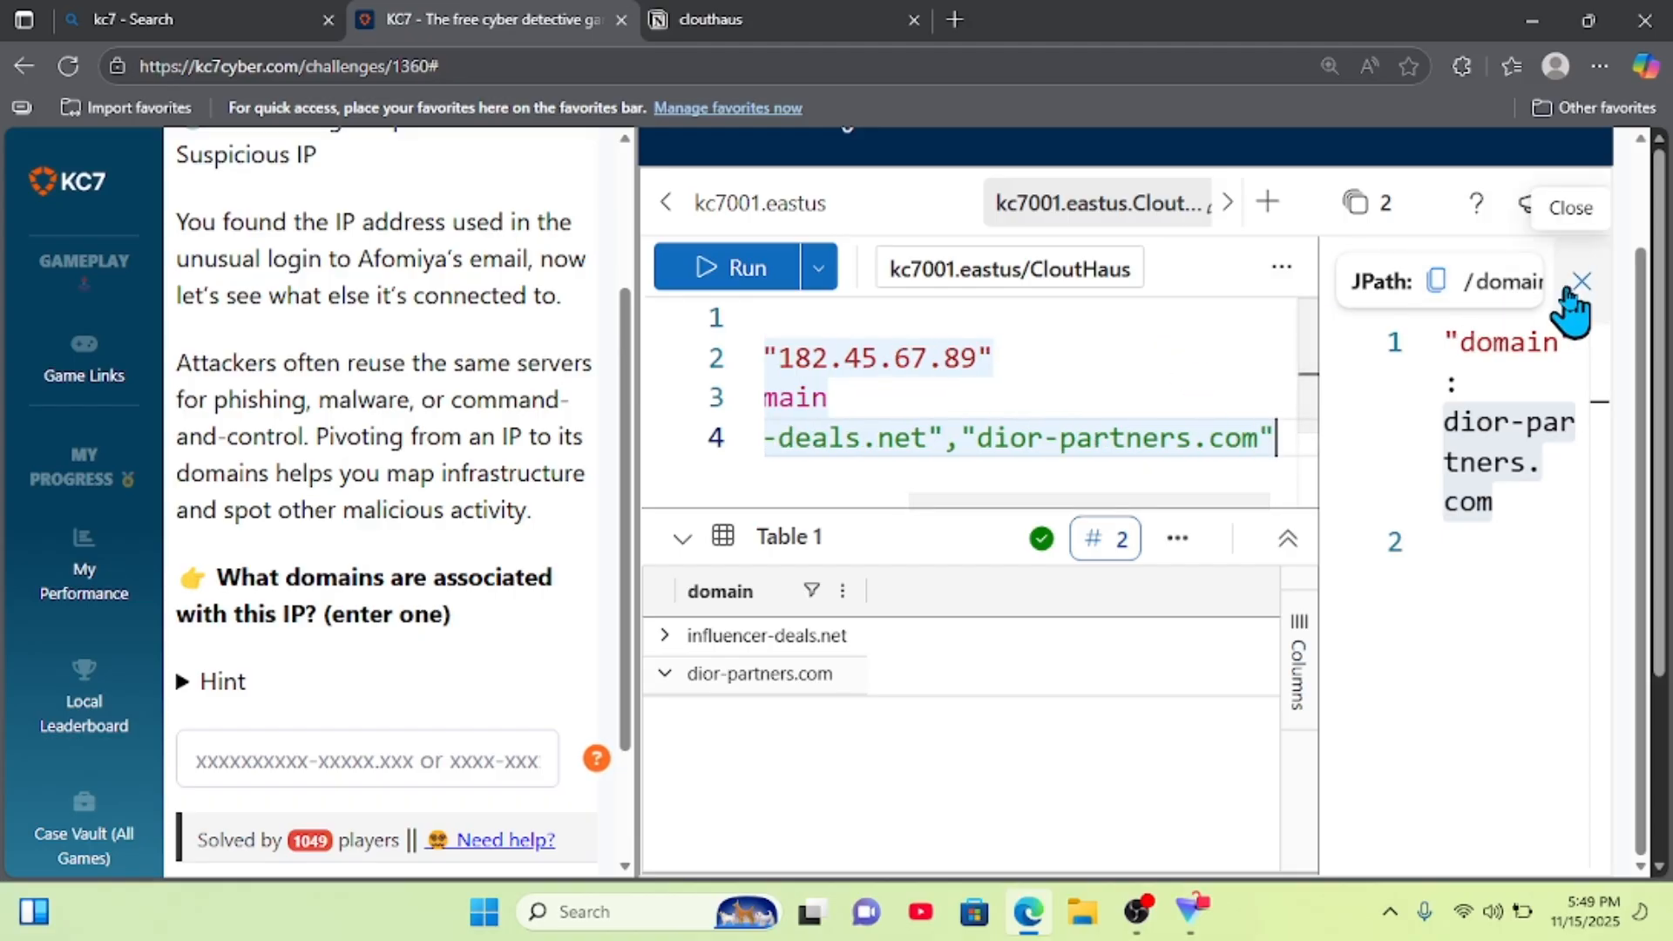
{"action": "left_click", "coordinate": [1579, 284]}
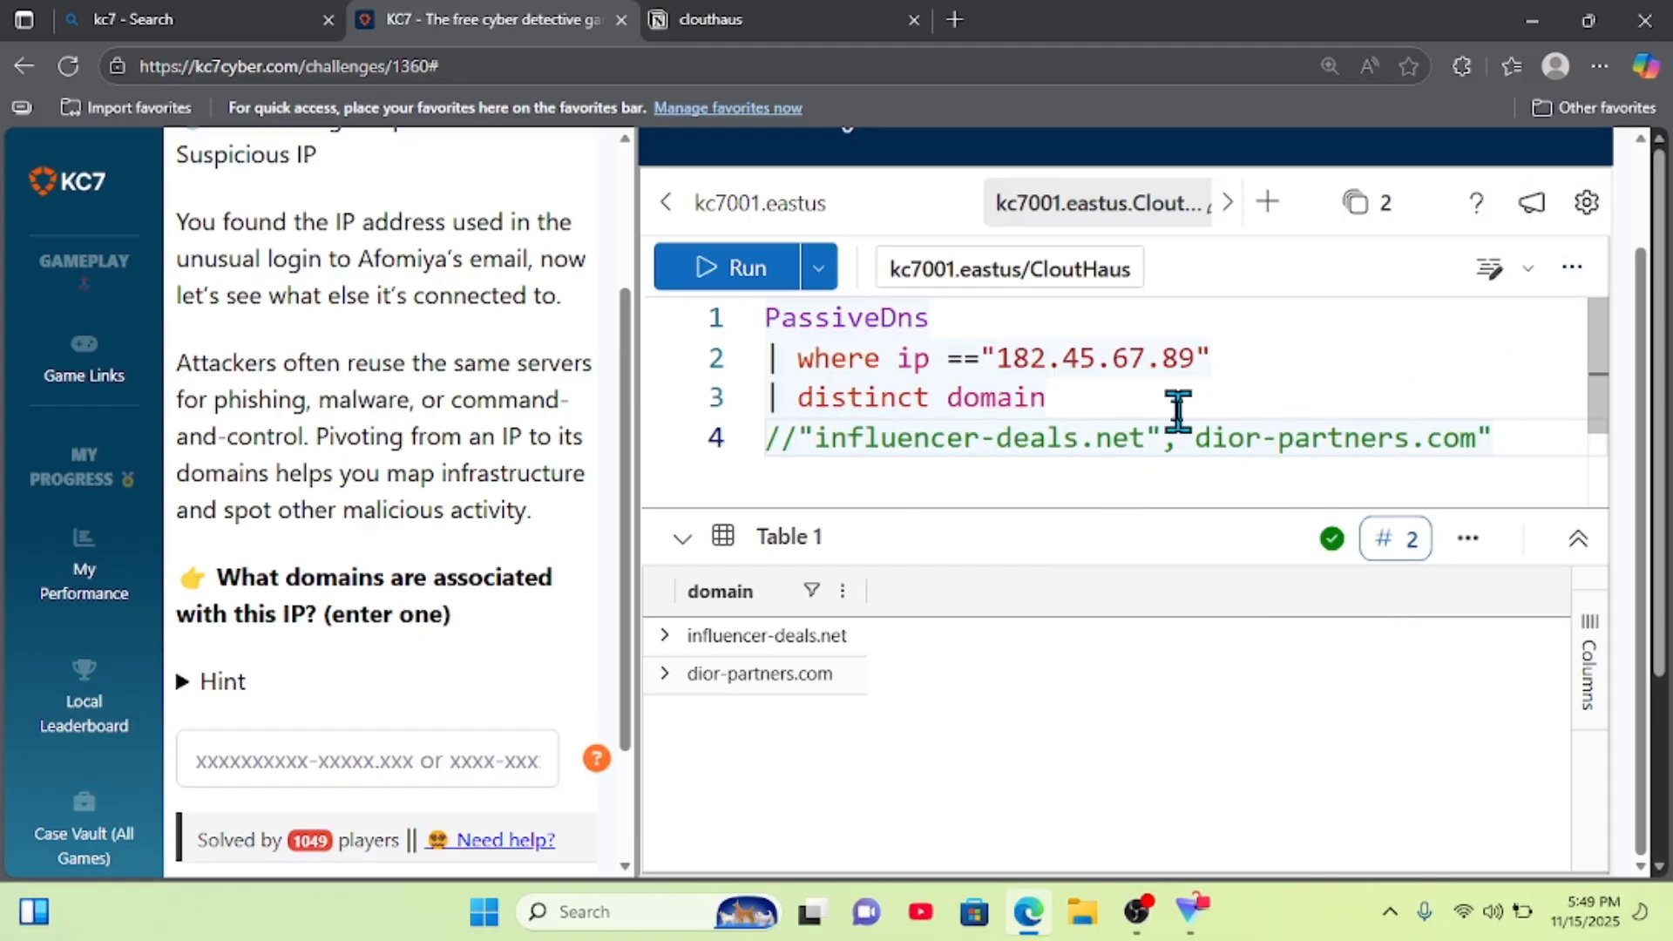
- Copy both quoted domains from the comment into the clouthaus notes under a new line reading "attackers domain"
{"action": "left_click_drag", "start_coordinate": [1482, 441], "coordinate": [803, 451]}
{"action": "key", "text": "ctrl+c"}
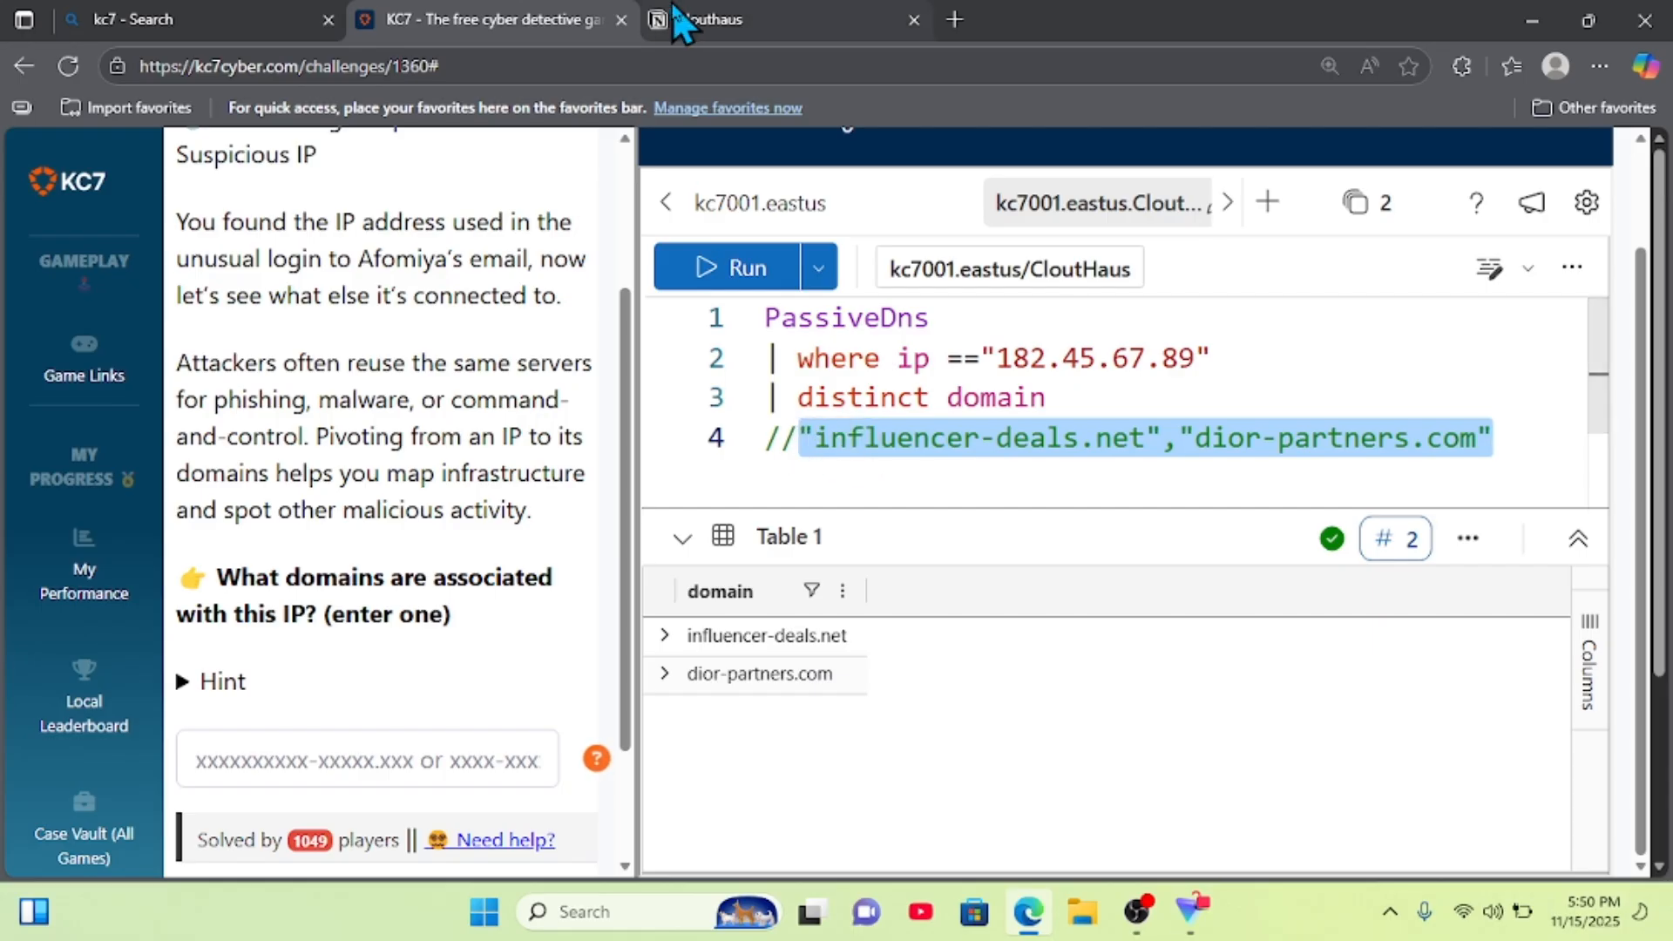
{"action": "key", "text": "ctrl+Tab"}
{"action": "left_click", "coordinate": [627, 701]}
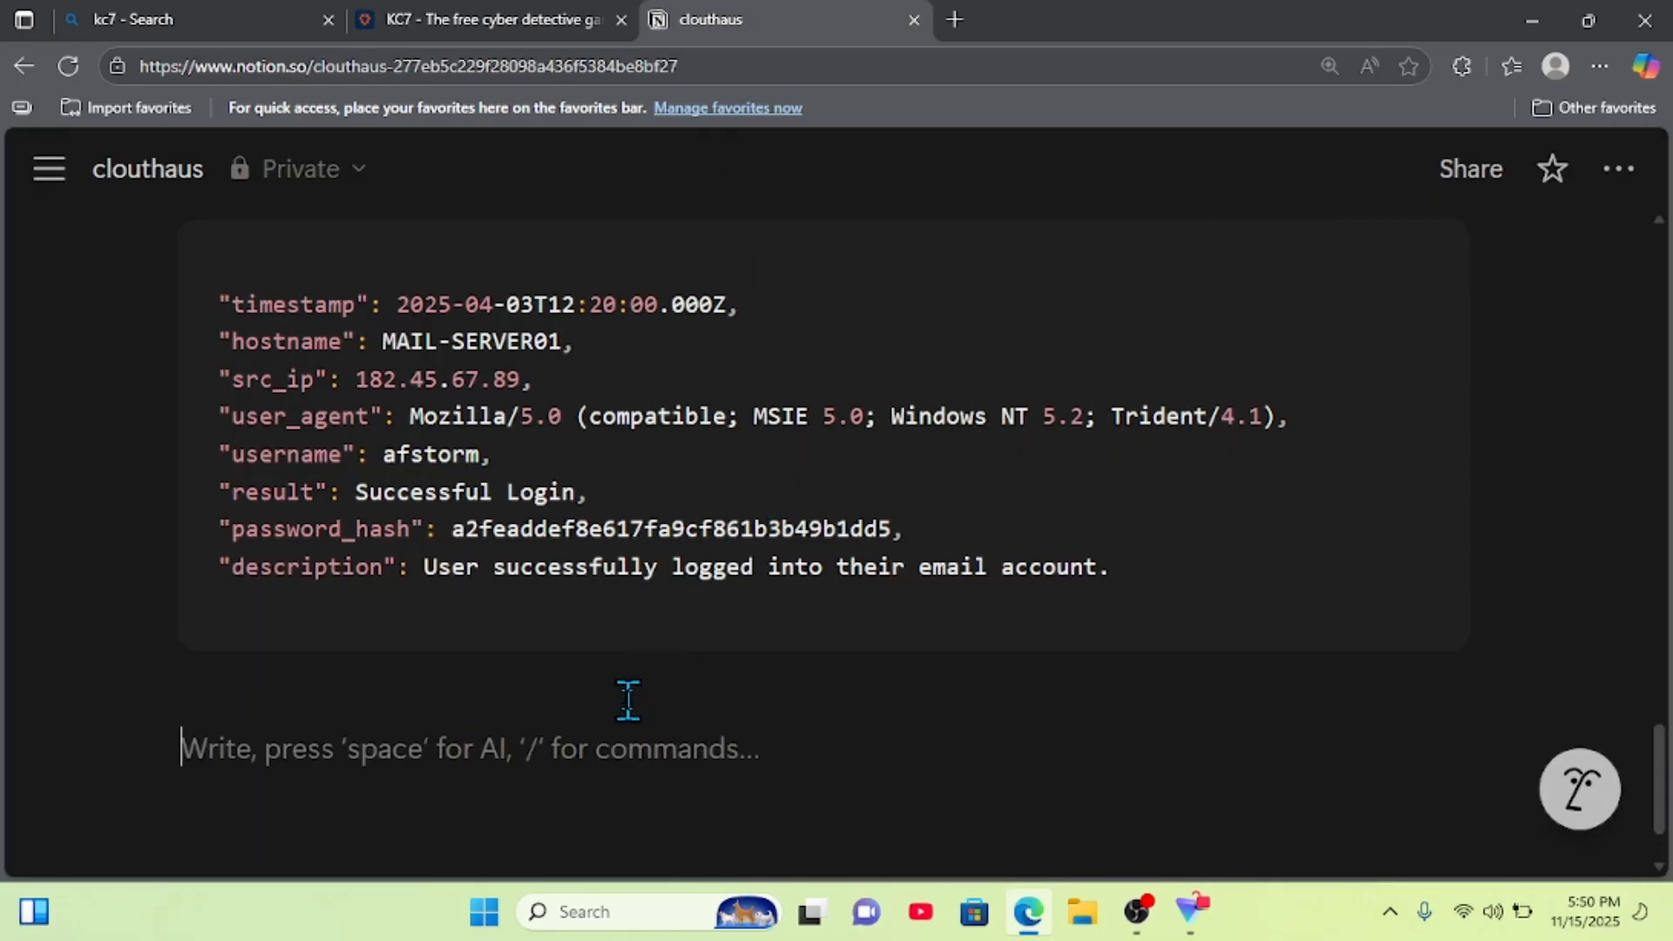
{"action": "type", "text": "attackers"}
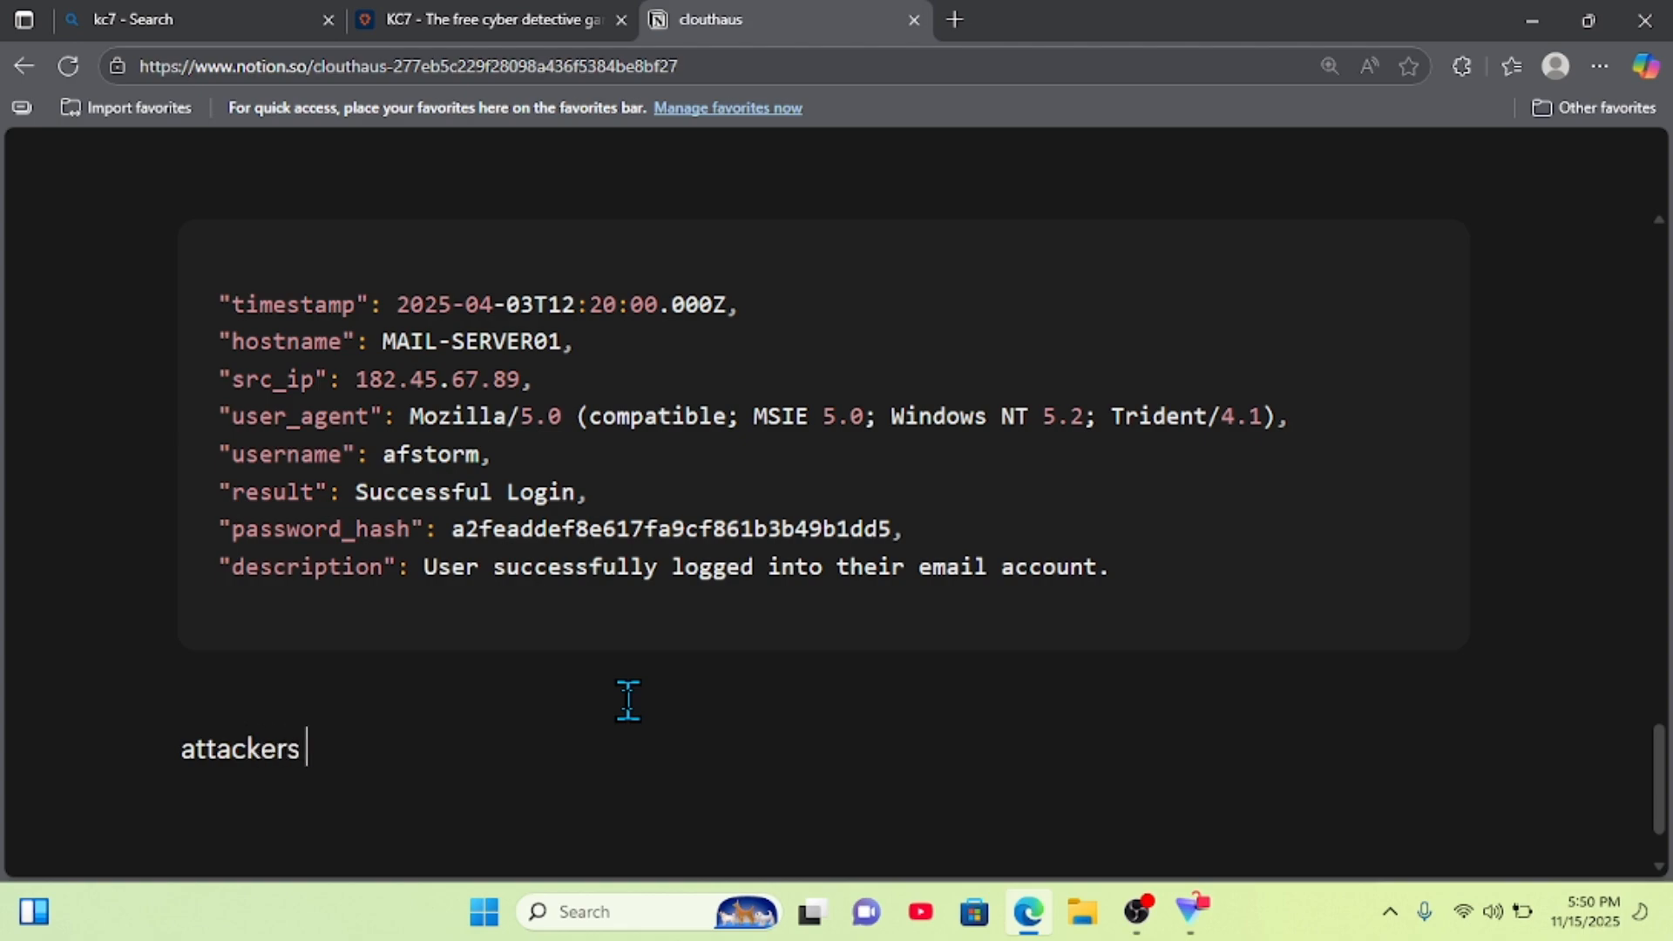
{"action": "type", "text": "domain"}
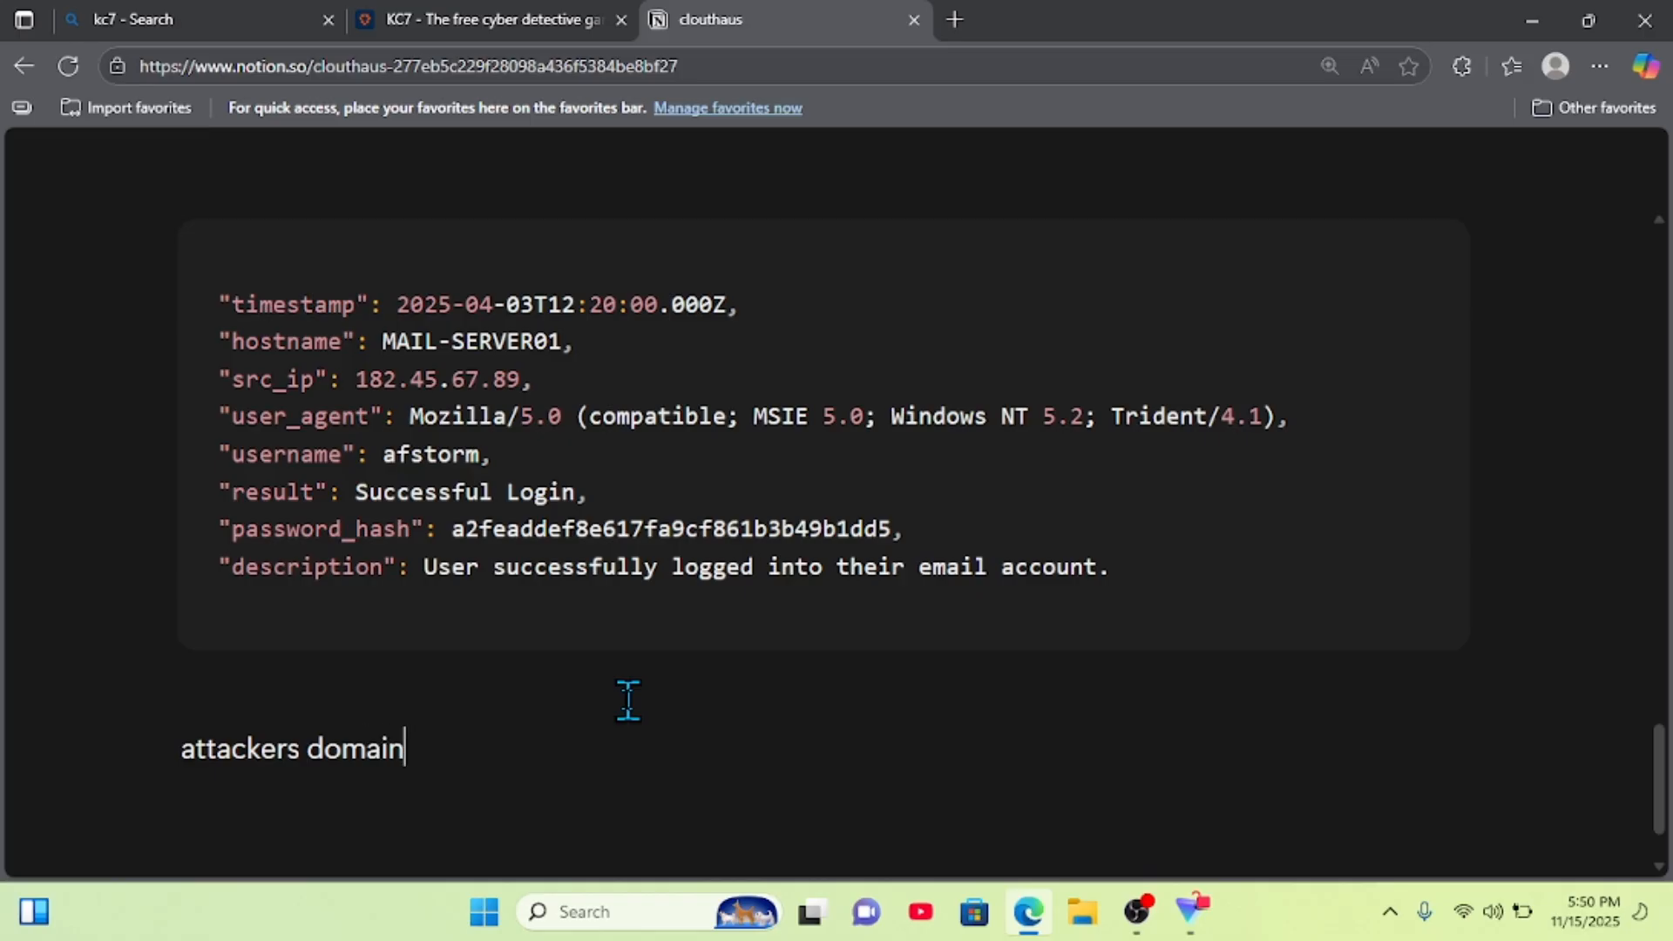
{"action": "key", "text": "Return"}
{"action": "key", "text": "ctrl+v"}
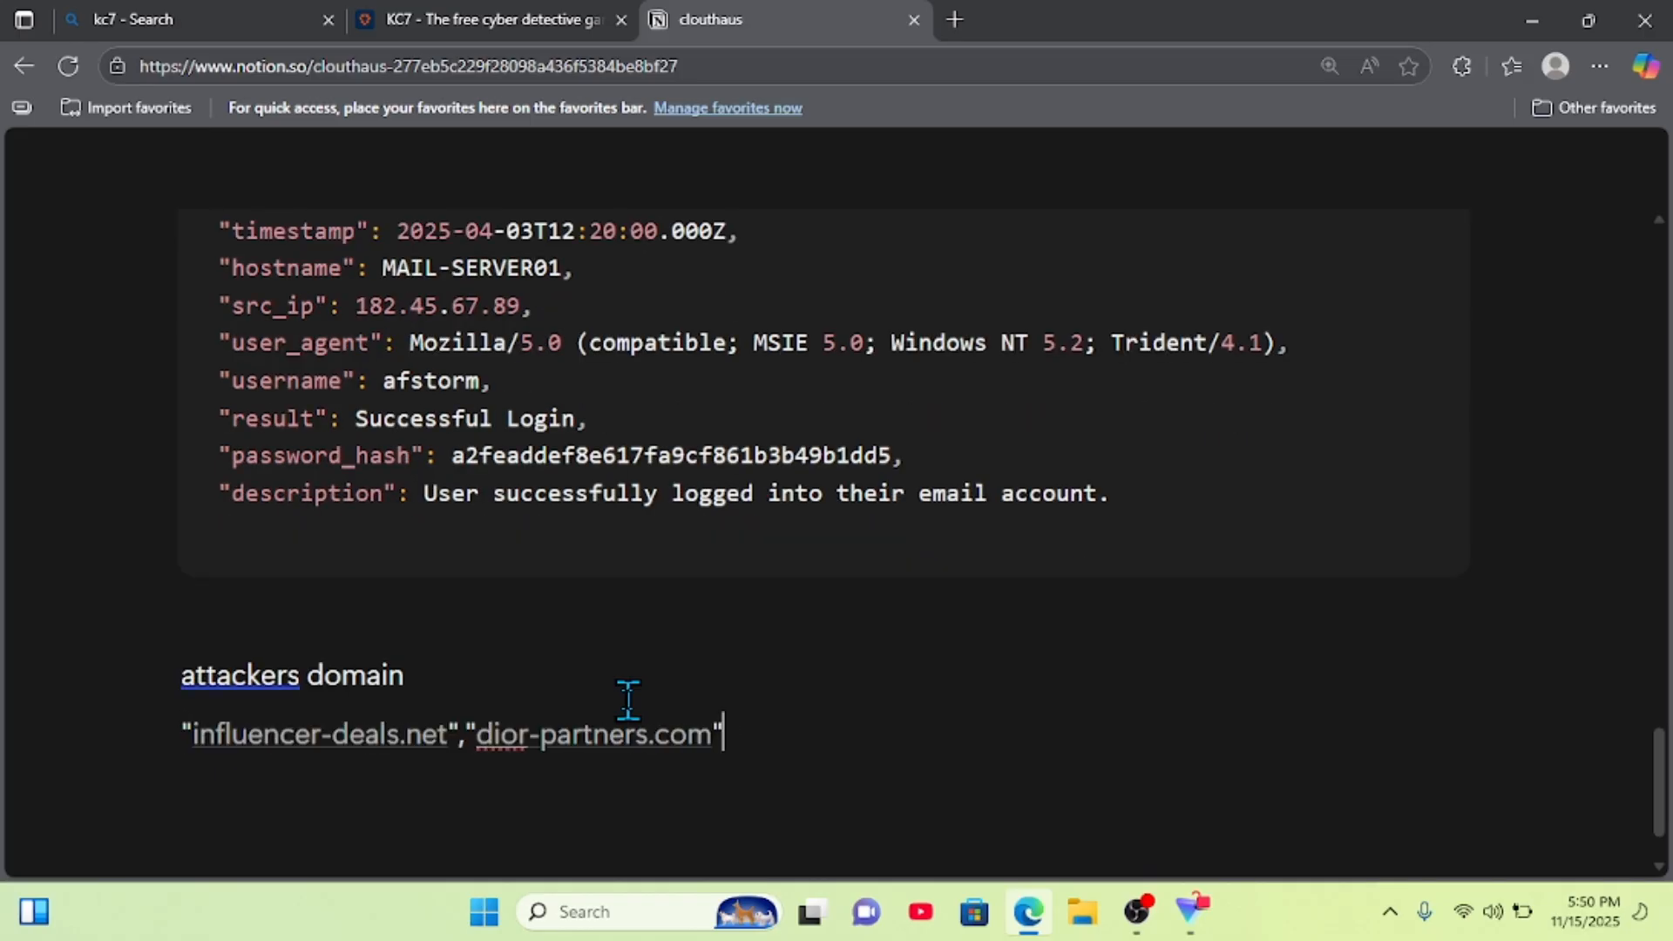
- Answer Question 2 in KC7 with influencer-deals.net, stripped of quotes and the second domain, and submit it
{"action": "left_click", "coordinate": [565, 17]}
{"action": "scroll", "coordinate": [434, 449], "scroll_direction": "down", "scroll_amount": 2}
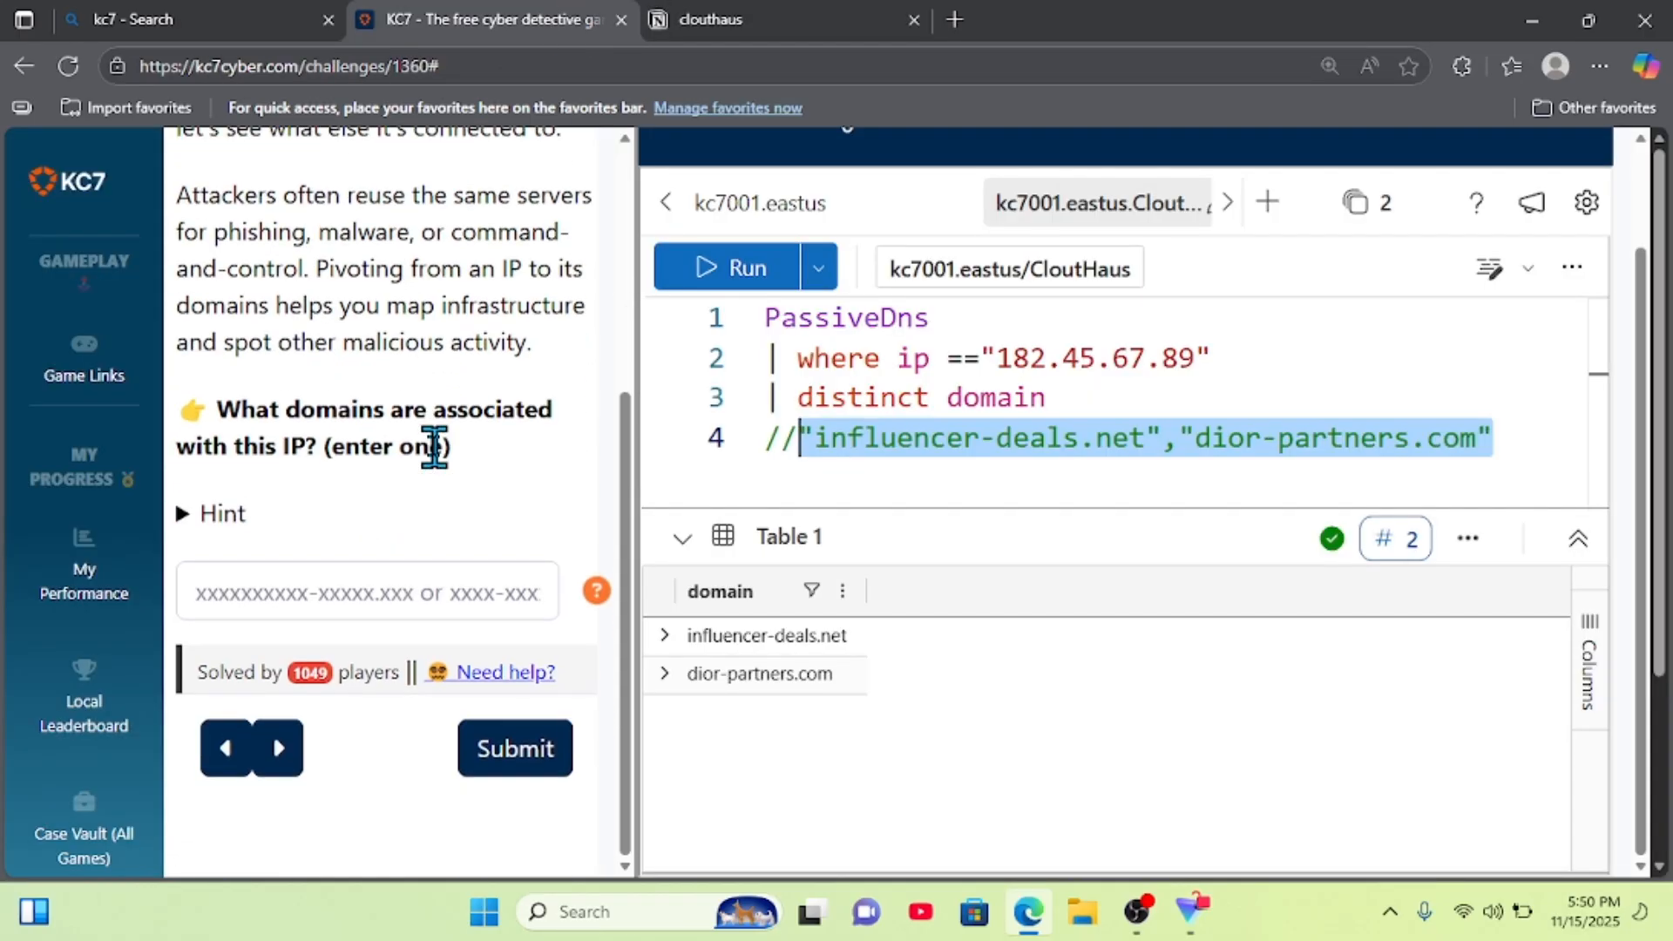
{"action": "left_click", "coordinate": [366, 590]}
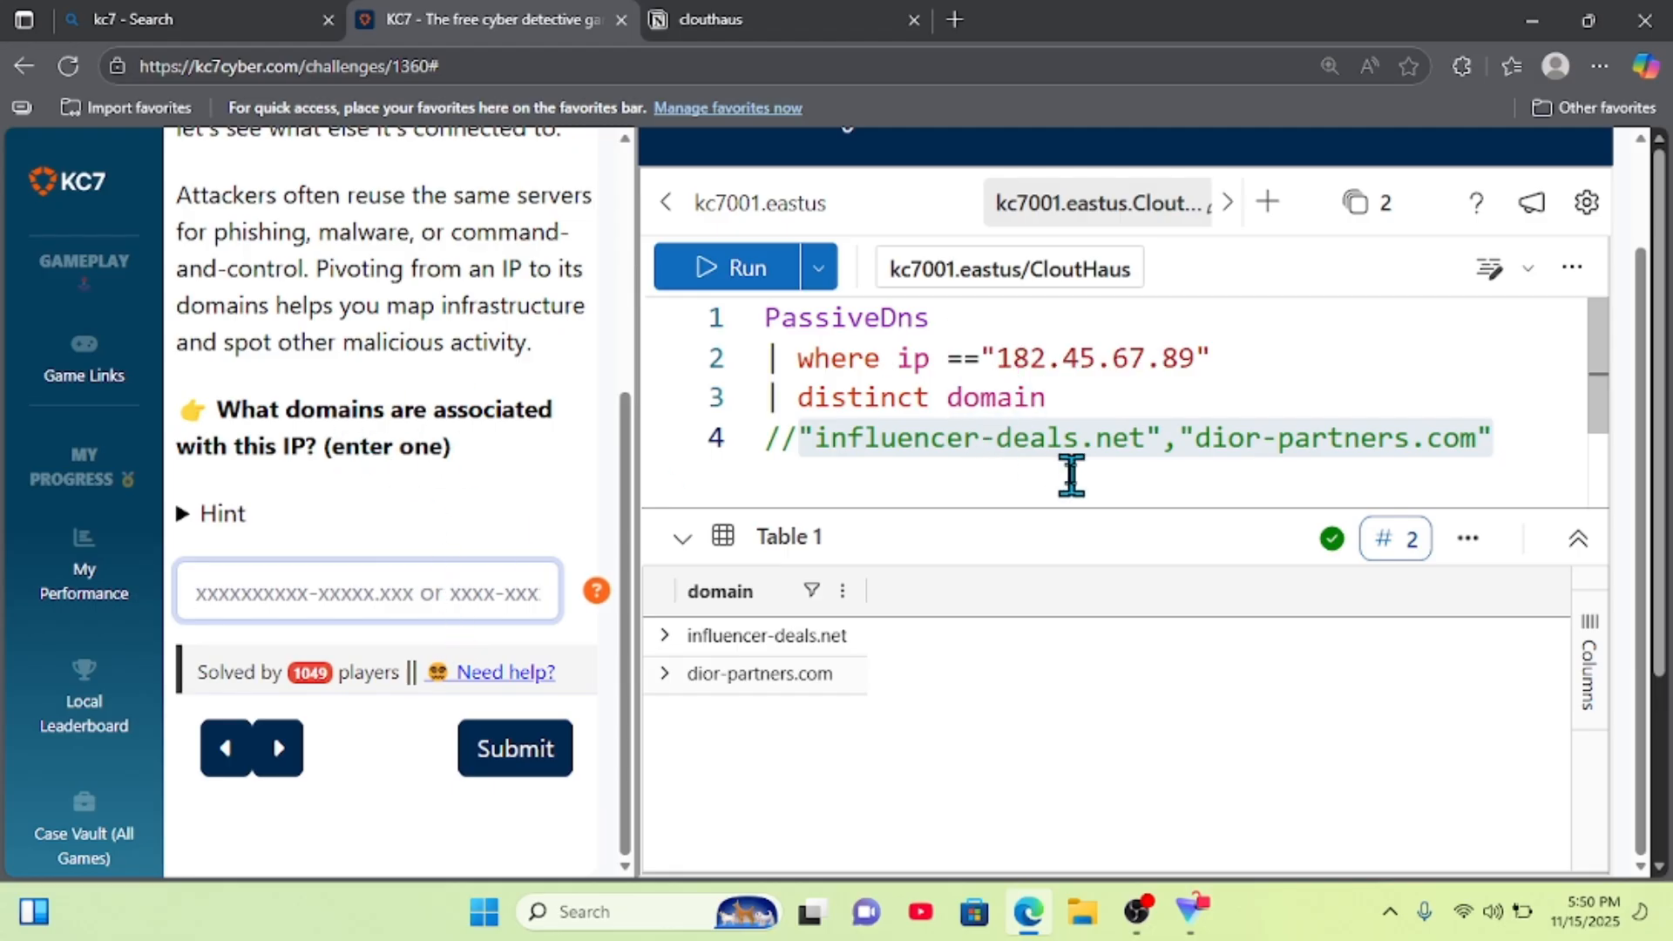
{"action": "key", "text": "ctrl+v"}
{"action": "key", "text": "BackSpace"}
{"action": "key", "text": "BackSpace"}
{"action": "key", "text": "BackSpace"}
{"action": "key", "text": "BackSpace"}
{"action": "key", "text": "BackSpace"}
{"action": "key", "text": "BackSpace"}
{"action": "key", "text": "BackSpace"}
{"action": "key", "text": "BackSpace"}
{"action": "key", "text": "BackSpace"}
{"action": "key", "text": "BackSpace"}
{"action": "key", "text": "BackSpace"}
{"action": "key", "text": "BackSpace"}
{"action": "key", "text": "BackSpace"}
{"action": "key", "text": "BackSpace"}
{"action": "key", "text": "BackSpace"}
{"action": "key", "text": "BackSpace"}
{"action": "key", "text": "BackSpace"}
{"action": "key", "text": "BackSpace"}
{"action": "key", "text": "BackSpace"}
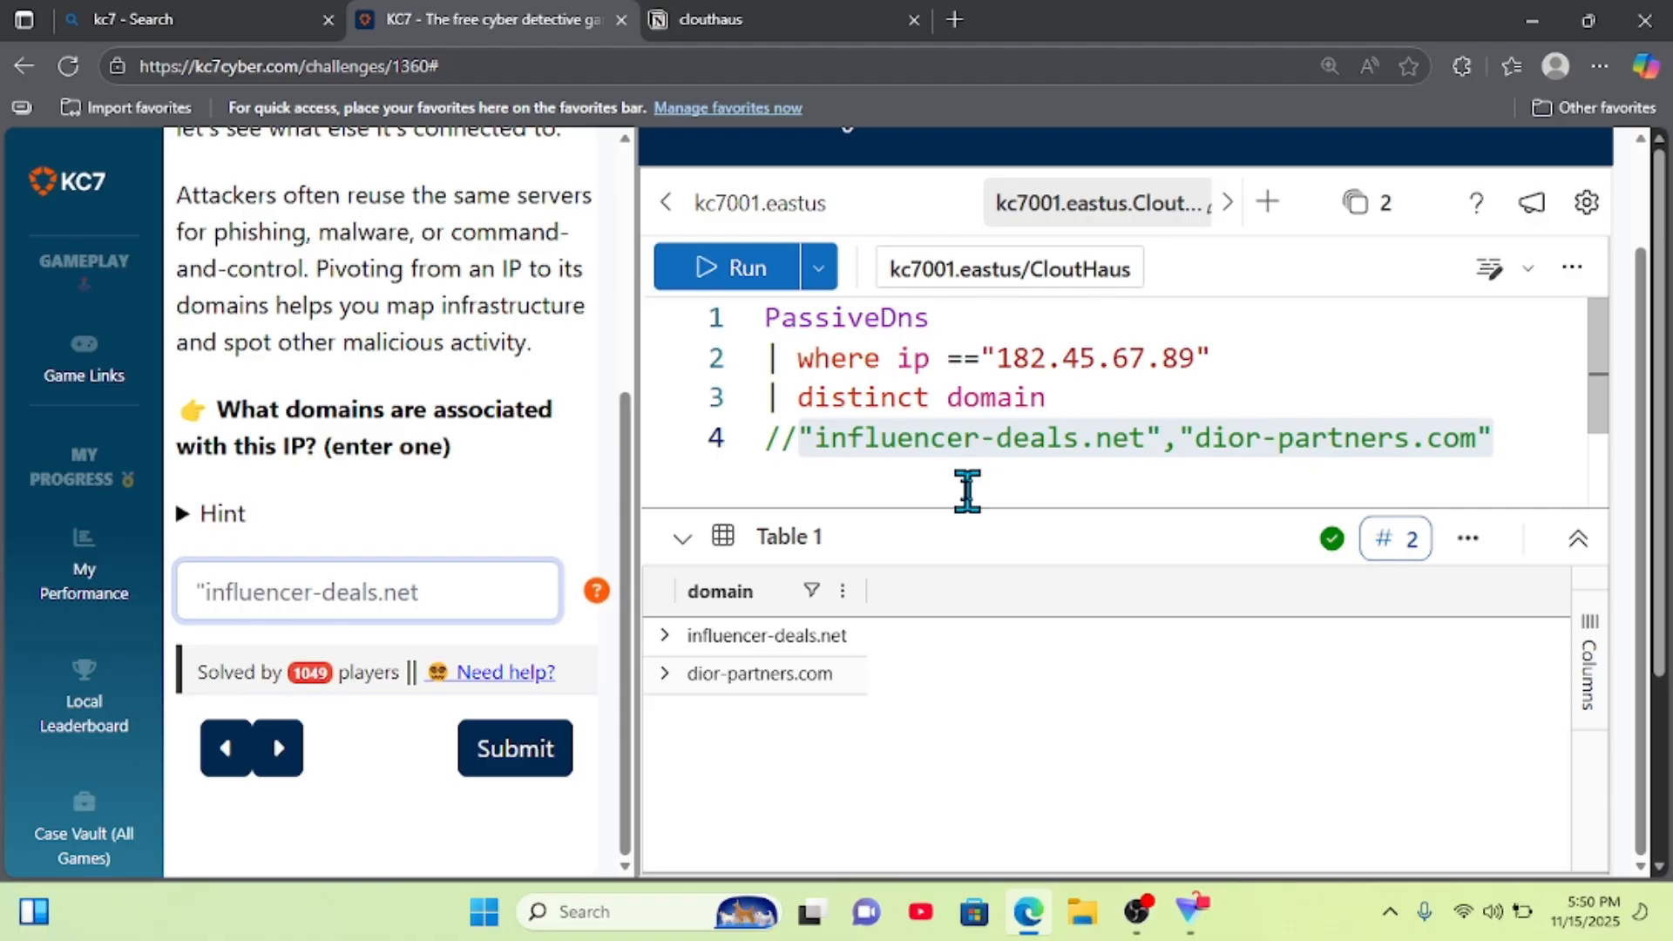
{"action": "key", "text": "Left"}
{"action": "key", "text": "Left"}
{"action": "key", "text": "Left"}
{"action": "key", "text": "Left"}
{"action": "key", "text": "Left"}
{"action": "key", "text": "Left"}
{"action": "key", "text": "Left"}
{"action": "key", "text": "Left"}
{"action": "key", "text": "Left"}
{"action": "key", "text": "Left"}
{"action": "key", "text": "Left"}
{"action": "key", "text": "Left"}
{"action": "key", "text": "Left"}
{"action": "key", "text": "Left"}
{"action": "key", "text": "Left"}
{"action": "key", "text": "Left"}
{"action": "key", "text": "BackSpace"}
{"action": "left_click", "coordinate": [488, 747]}
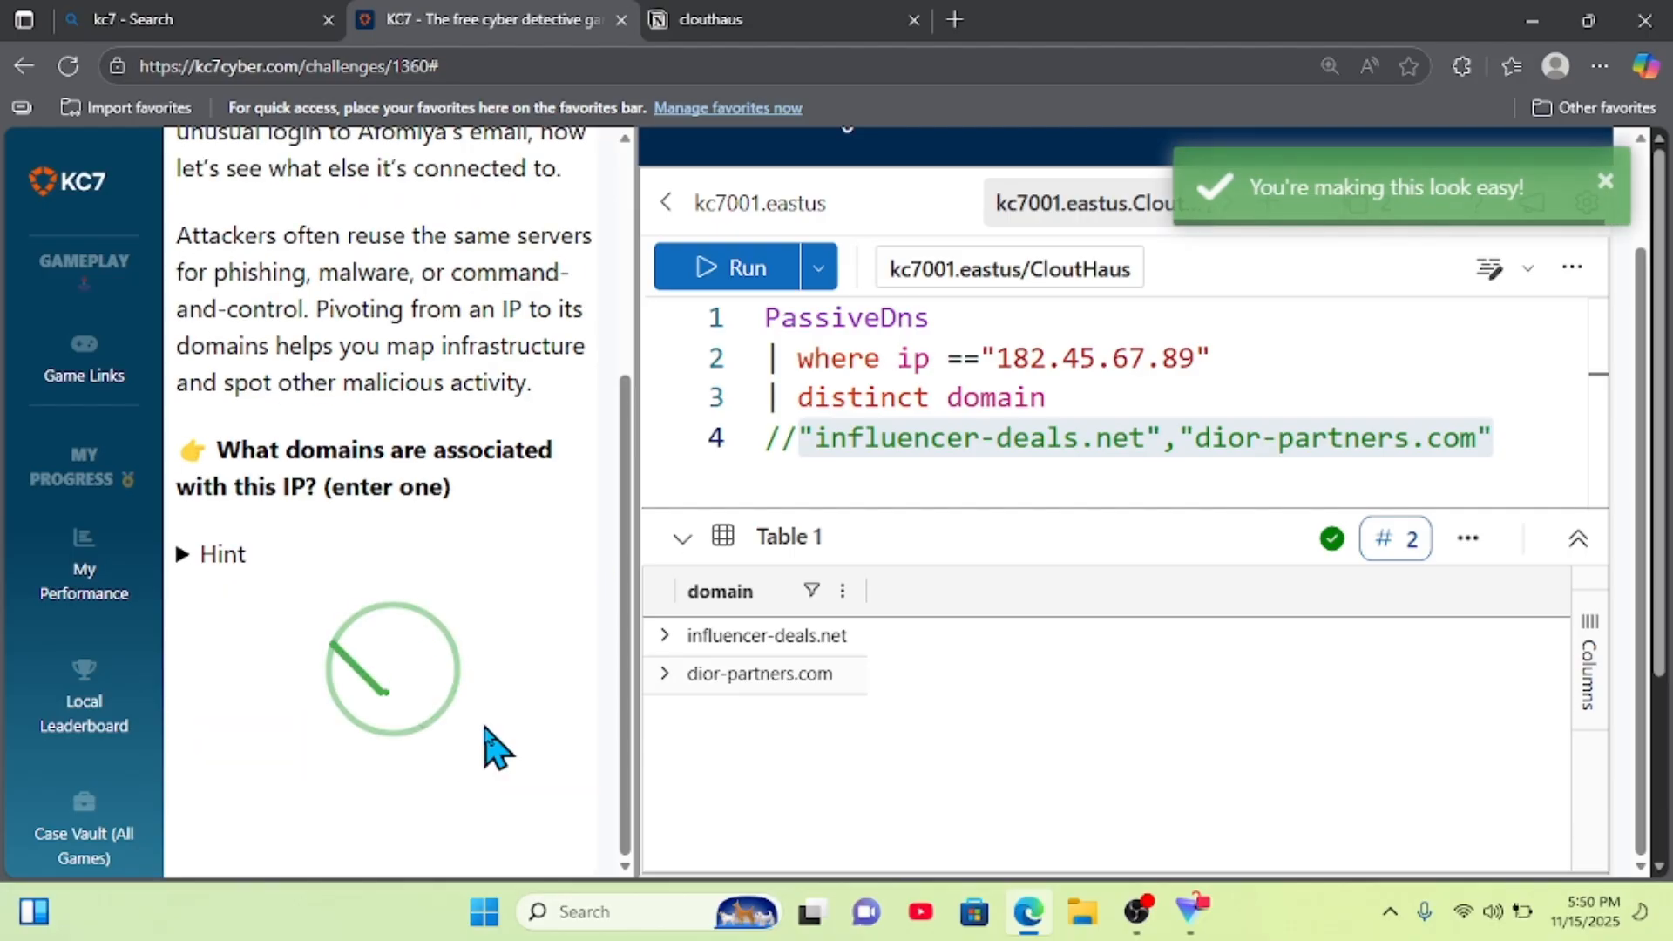
- Read Question 3, replace the PassiveDns table name with //, comment out the where and distinct lines, and add blank lines after the domain comment
{"action": "scroll", "coordinate": [411, 522], "scroll_direction": "up", "scroll_amount": 4}
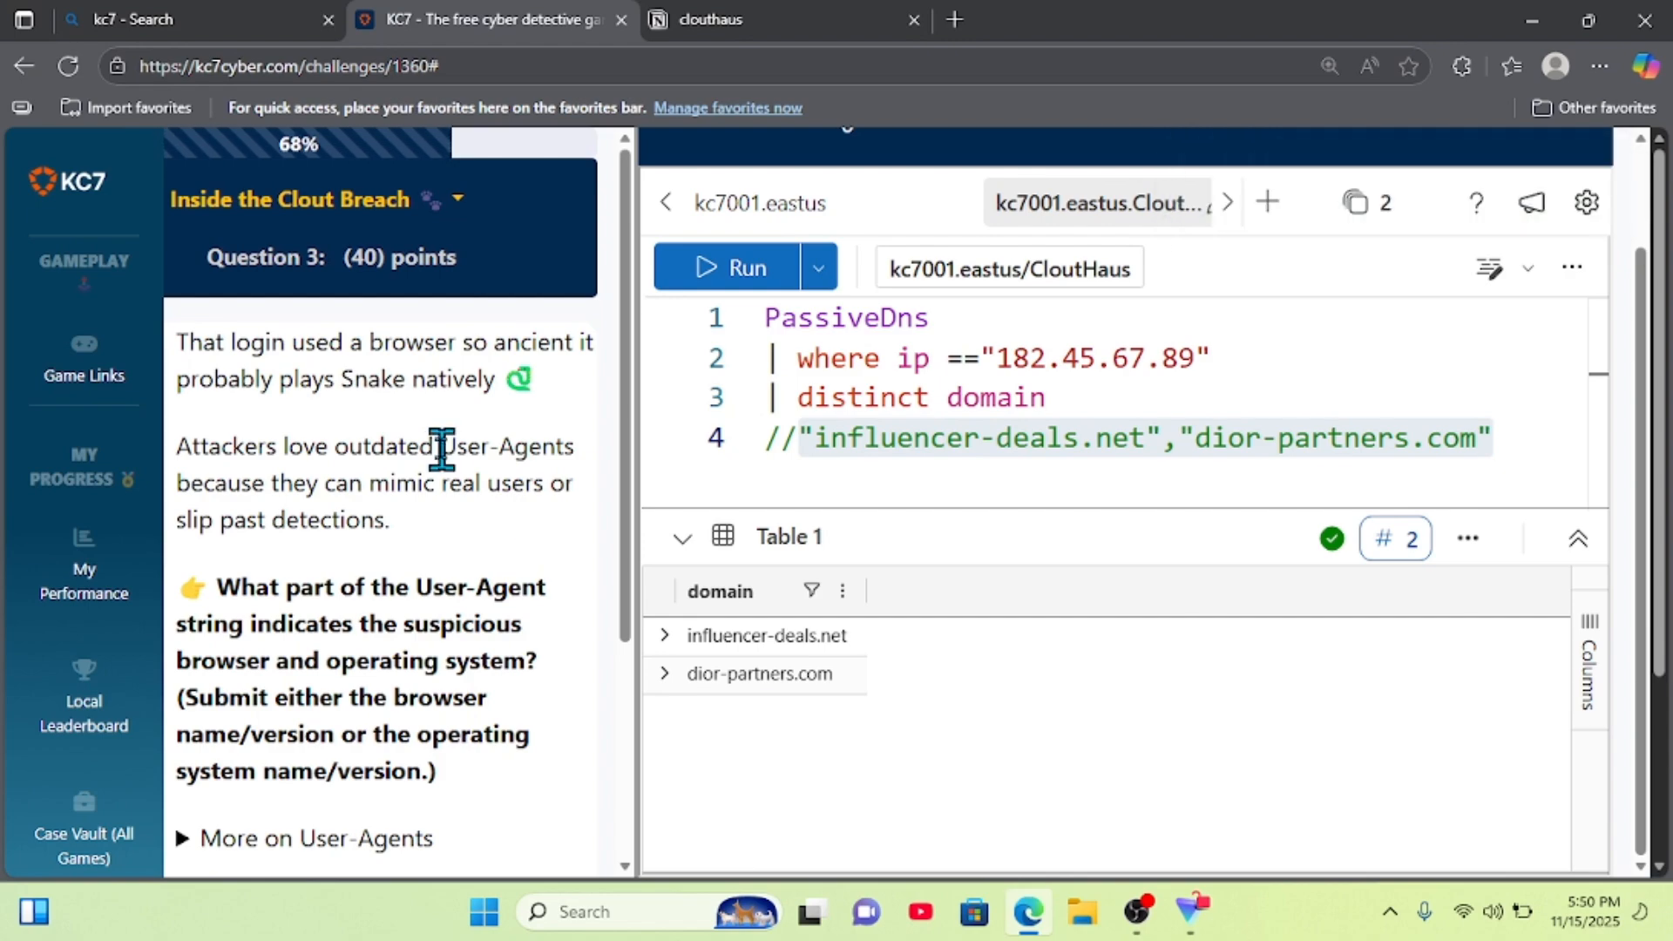
{"action": "scroll", "coordinate": [442, 446], "scroll_direction": "down", "scroll_amount": 1}
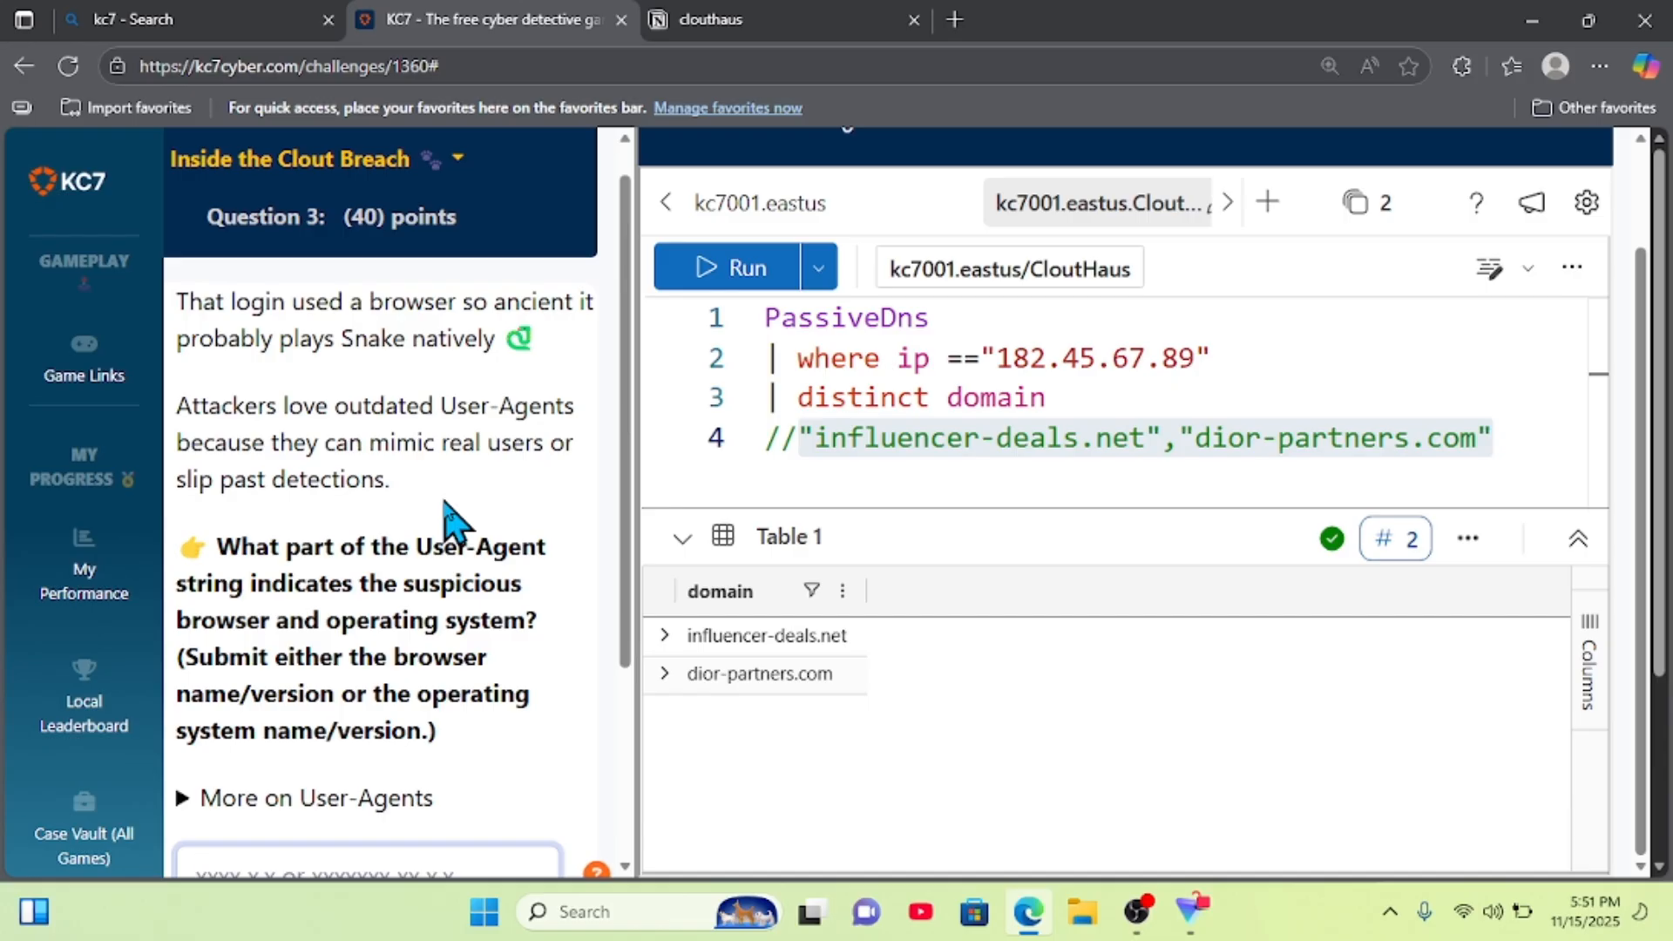
{"action": "scroll", "coordinate": [450, 523], "scroll_direction": "down", "scroll_amount": 1}
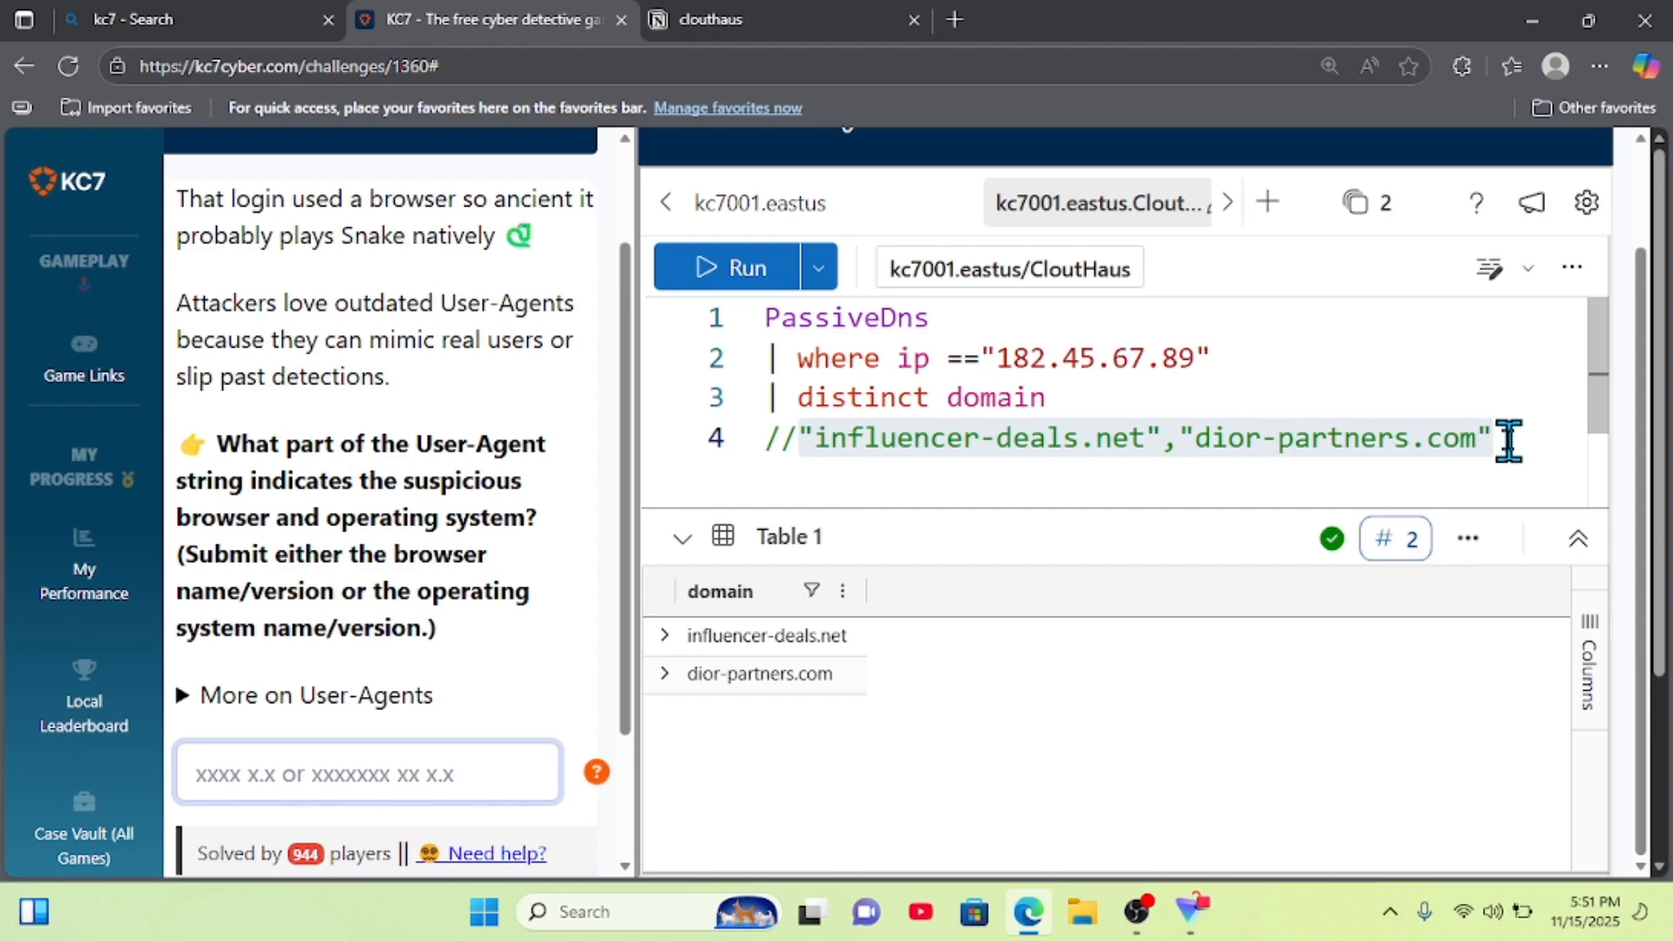
{"action": "left_click_drag", "start_coordinate": [1500, 438], "coordinate": [752, 327]}
{"action": "left_click", "coordinate": [747, 319]}
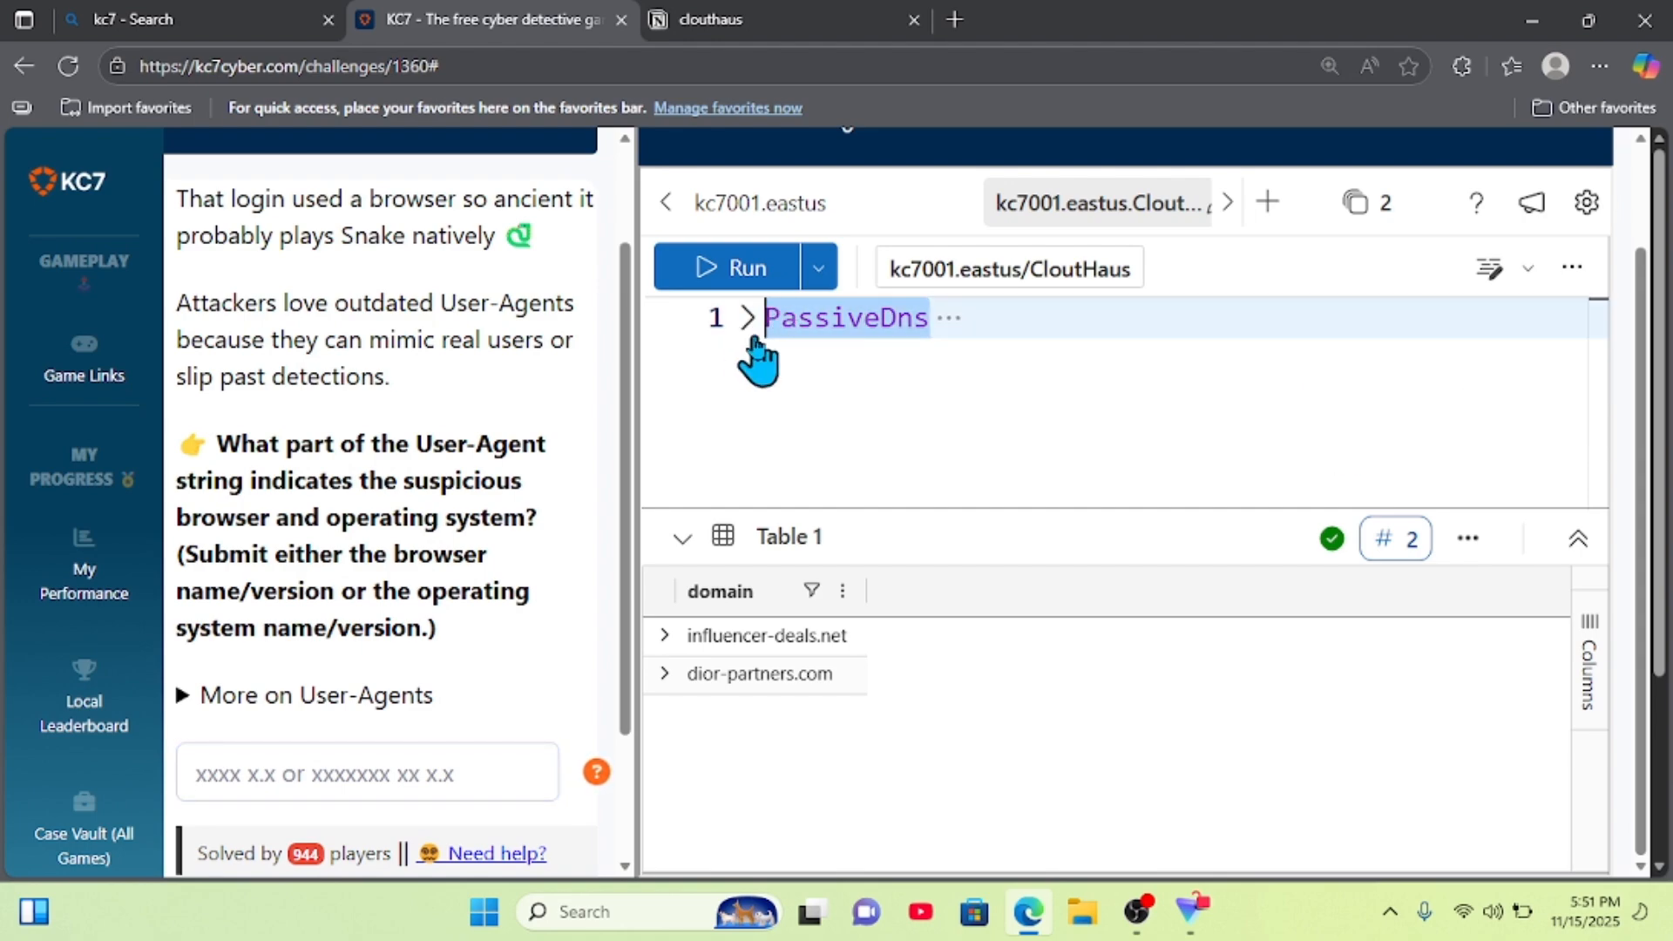
{"action": "left_click", "coordinate": [747, 319]}
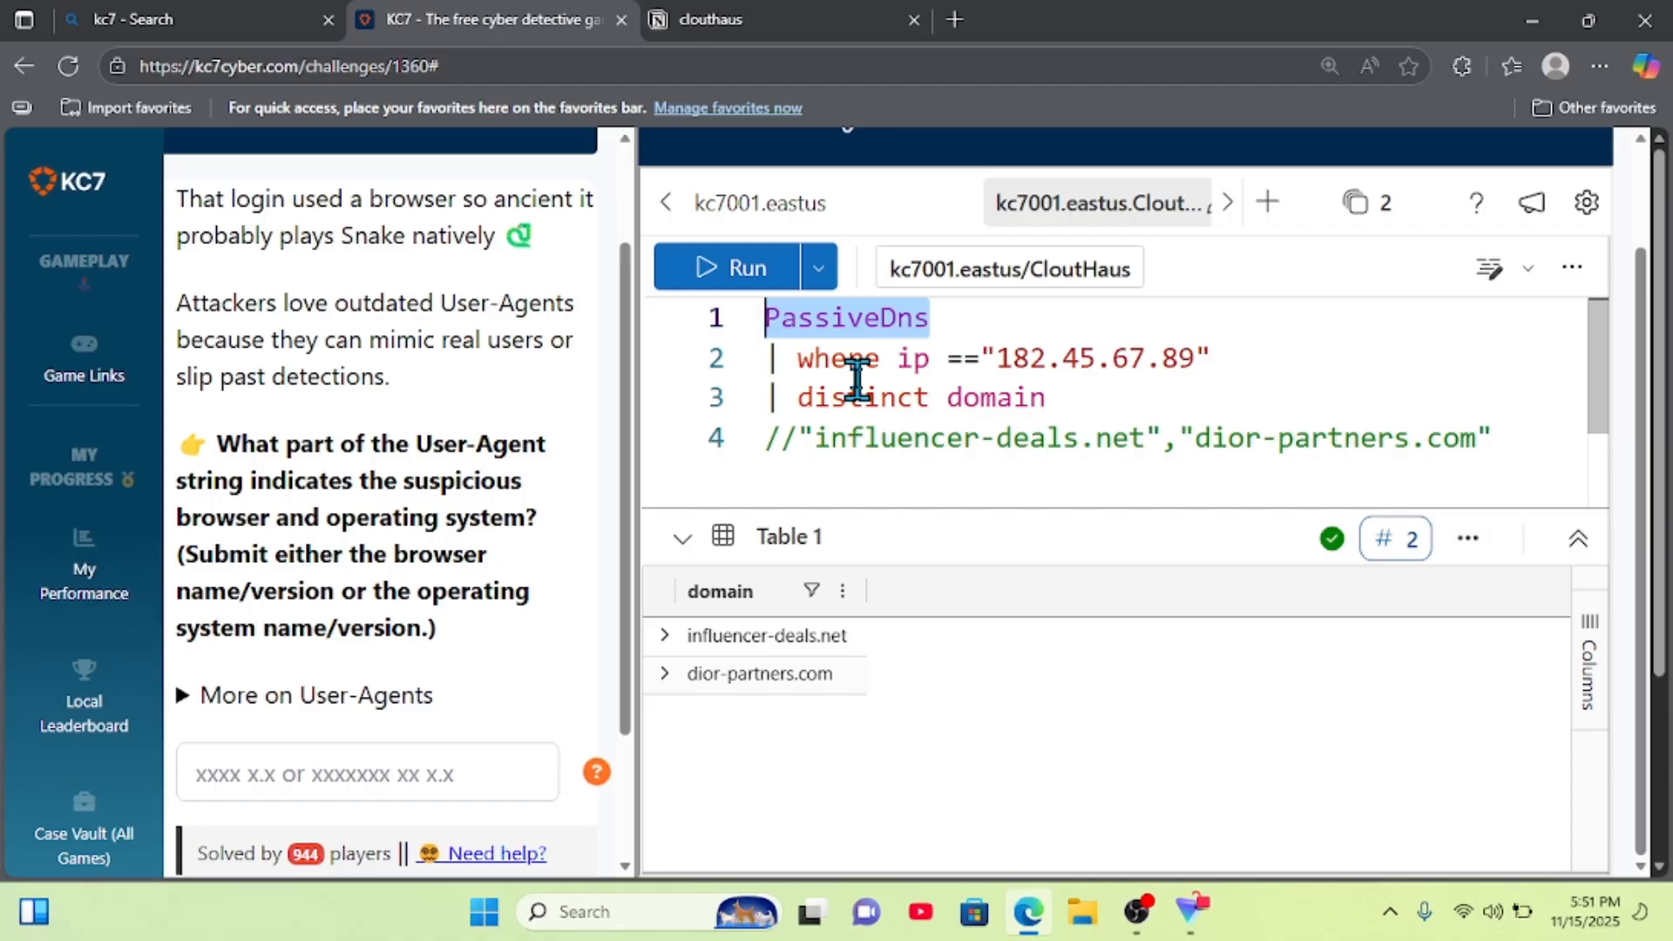
{"action": "type", "text": "//"}
{"action": "key", "text": "Right"}
{"action": "type", "text": "//"}
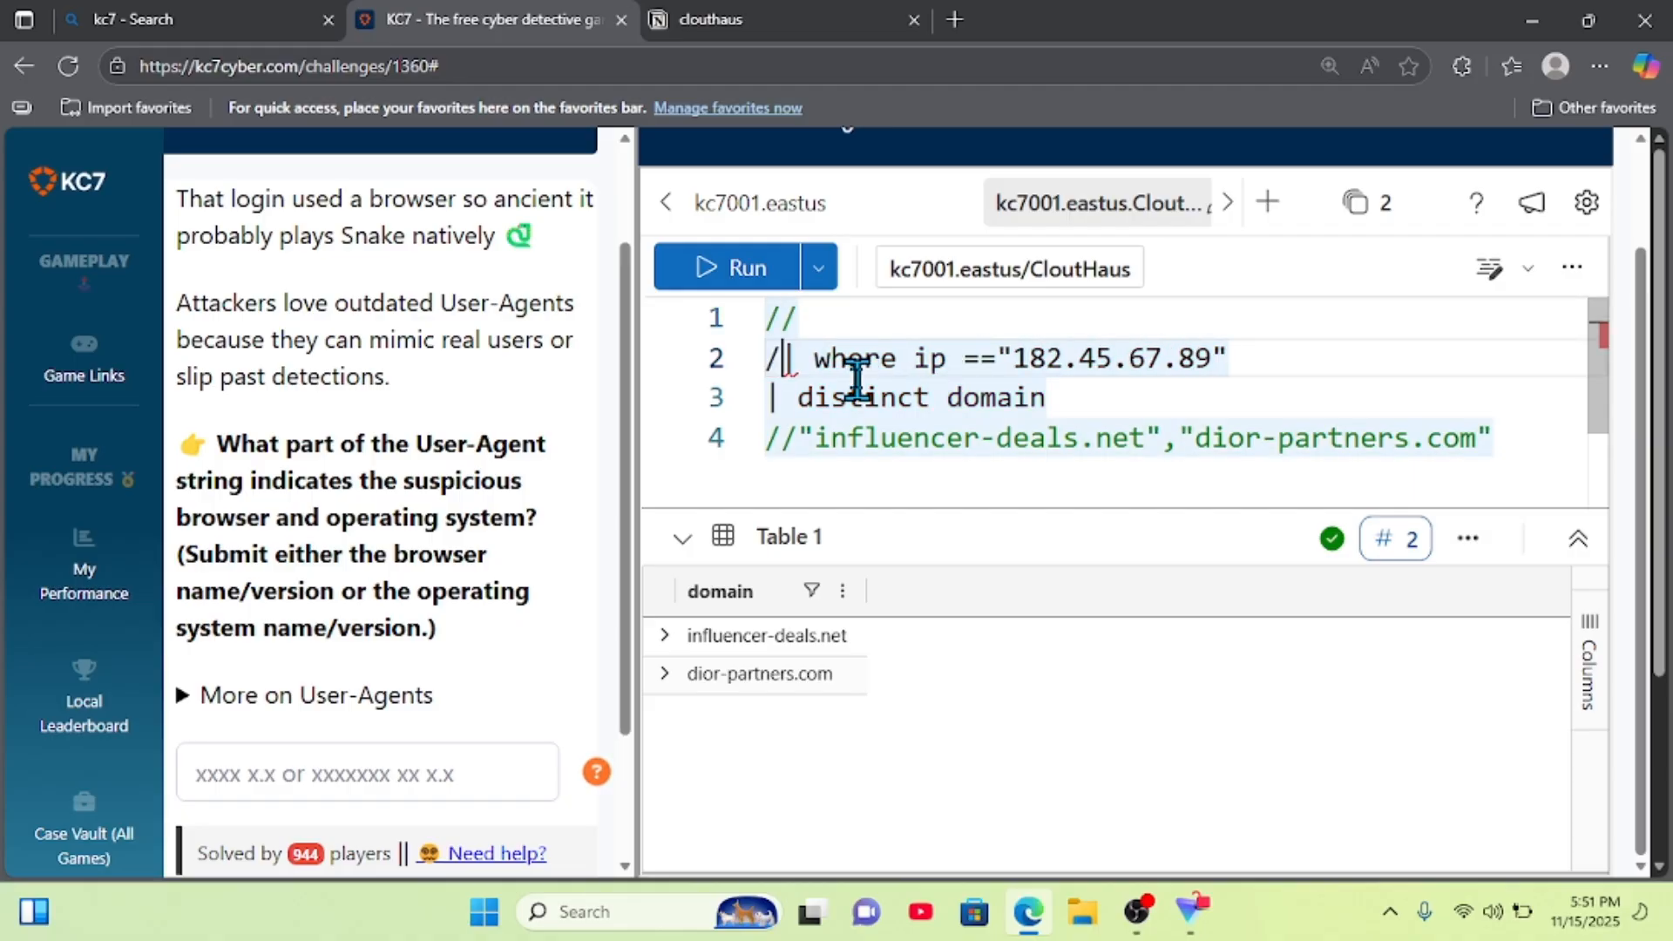
{"action": "key", "text": "Home"}
{"action": "type", "text": "//"}
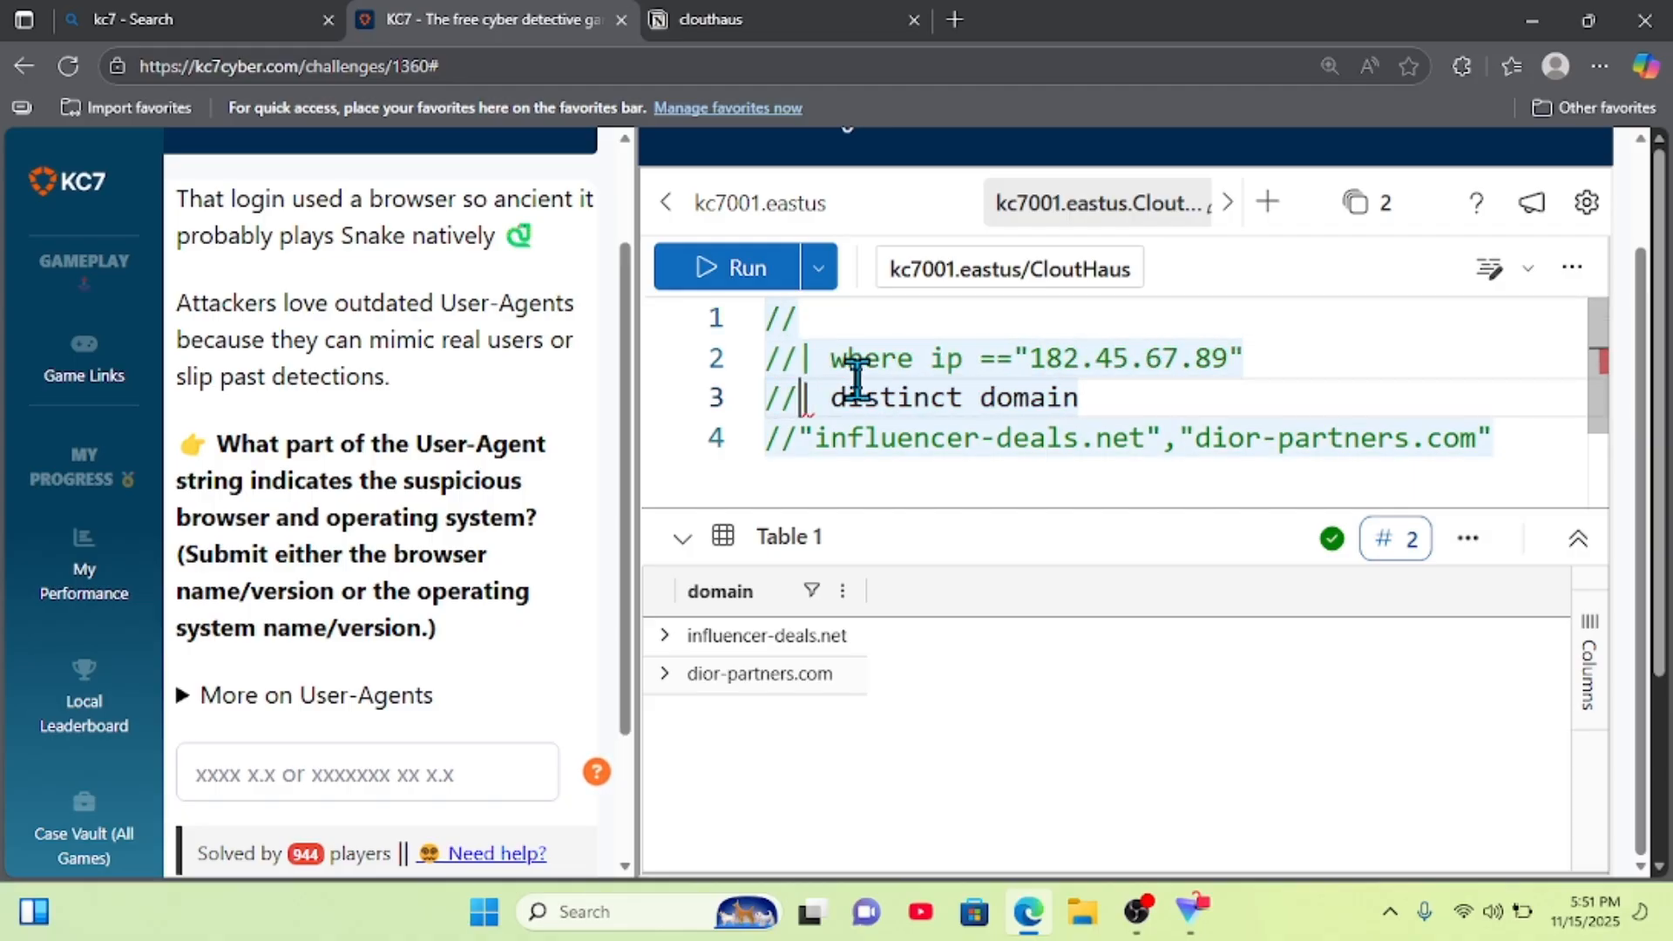
{"action": "key", "text": "Down"}
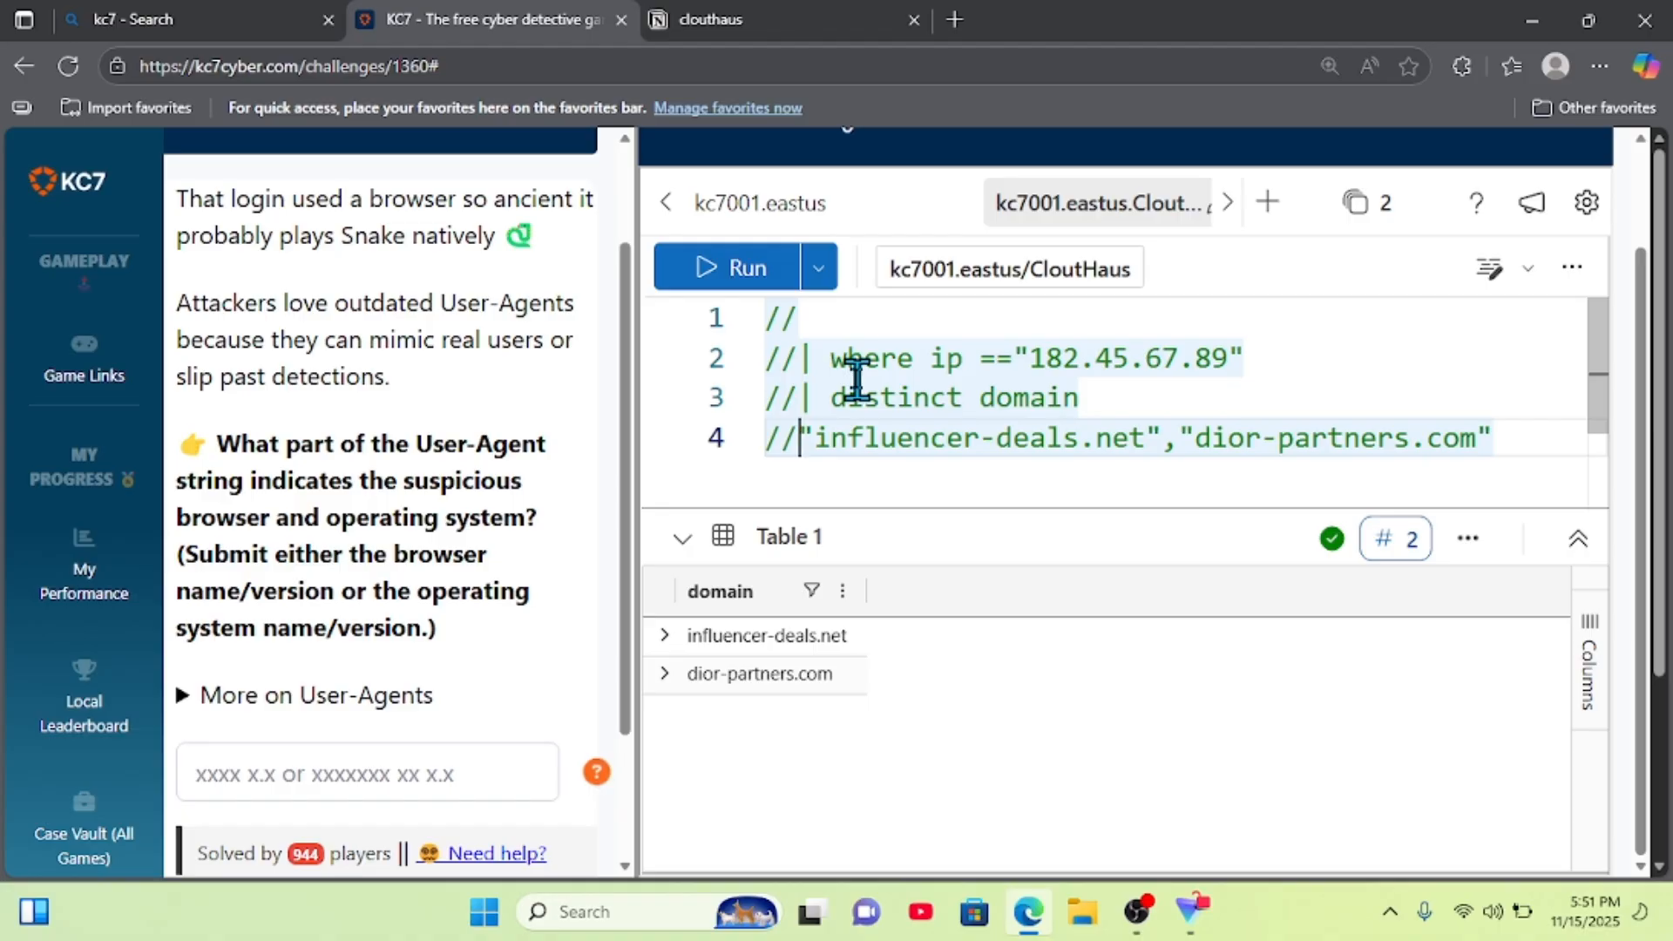
{"action": "key", "text": "Return"}
{"action": "key", "text": "Return"}
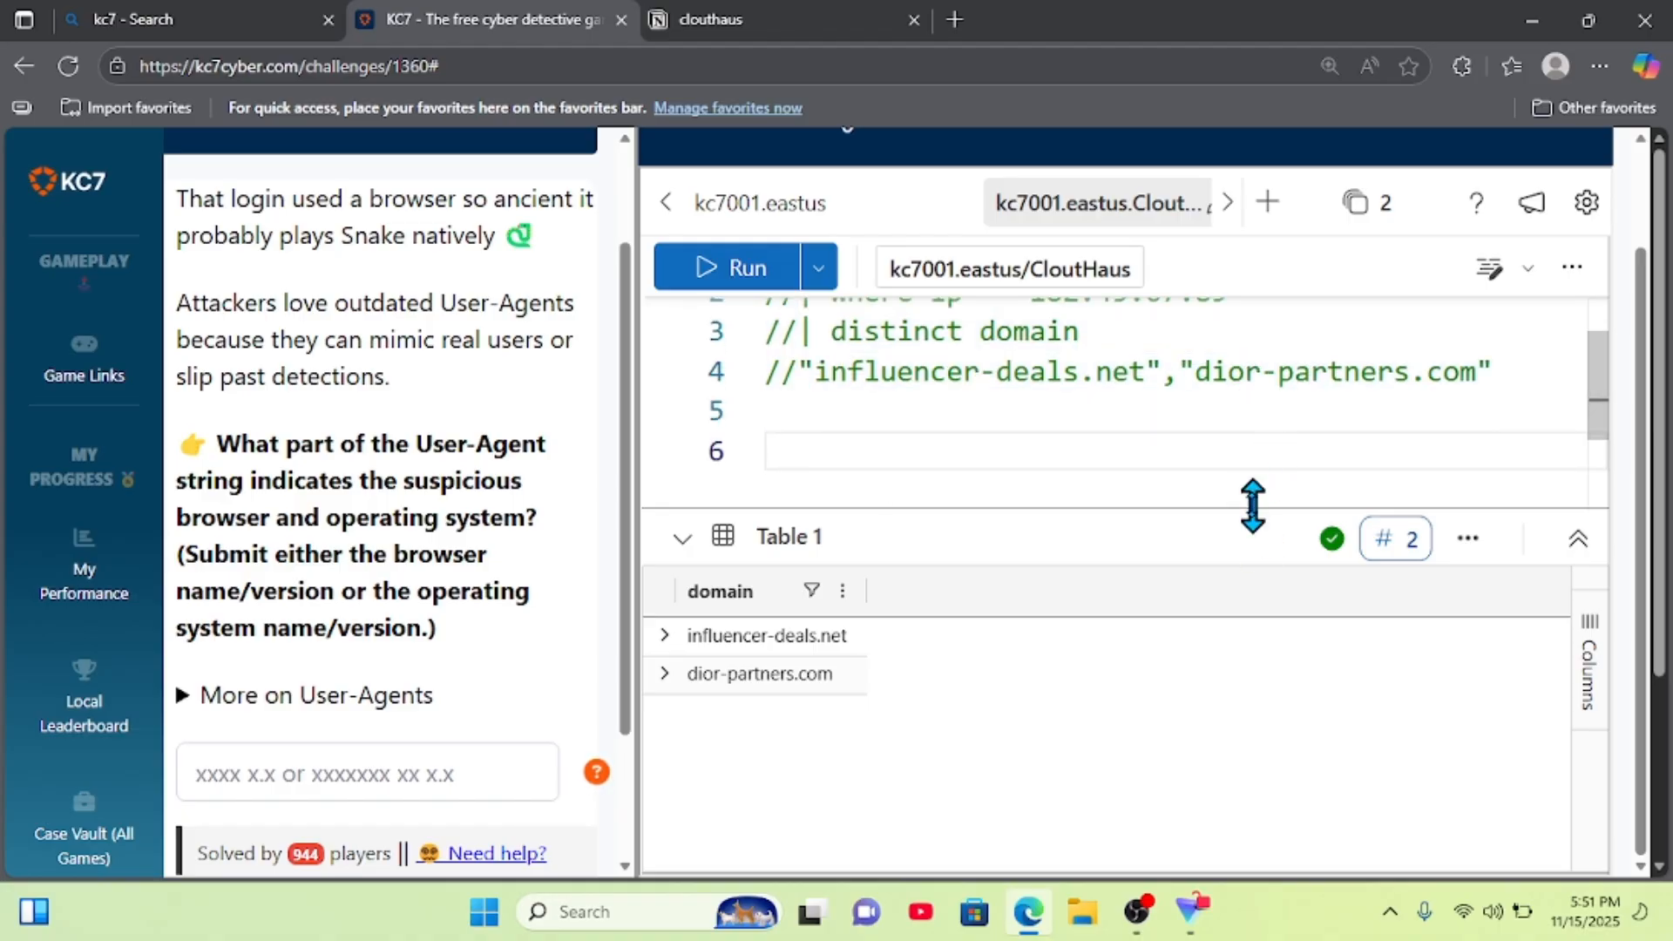
- Write and run a query on AuthenticationEvents where username == "afstorm", below the commented-out lines, with the editor area enlarged
{"action": "left_click_drag", "start_coordinate": [1251, 505], "coordinate": [1253, 653]}
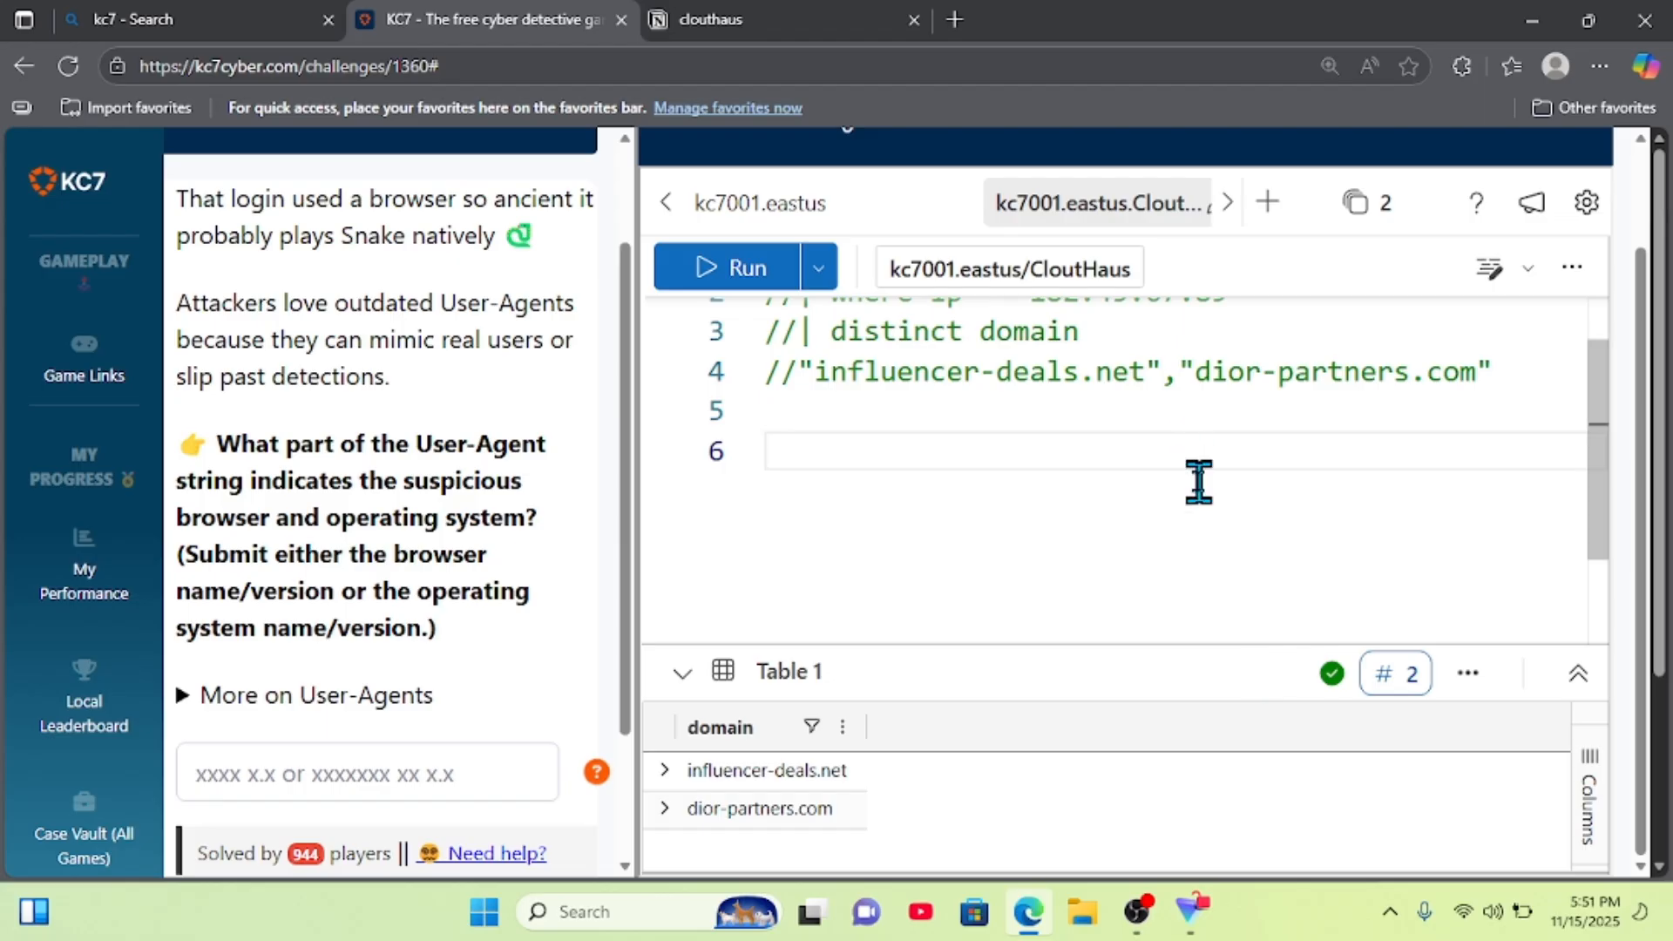
{"action": "type", "text": "authen"}
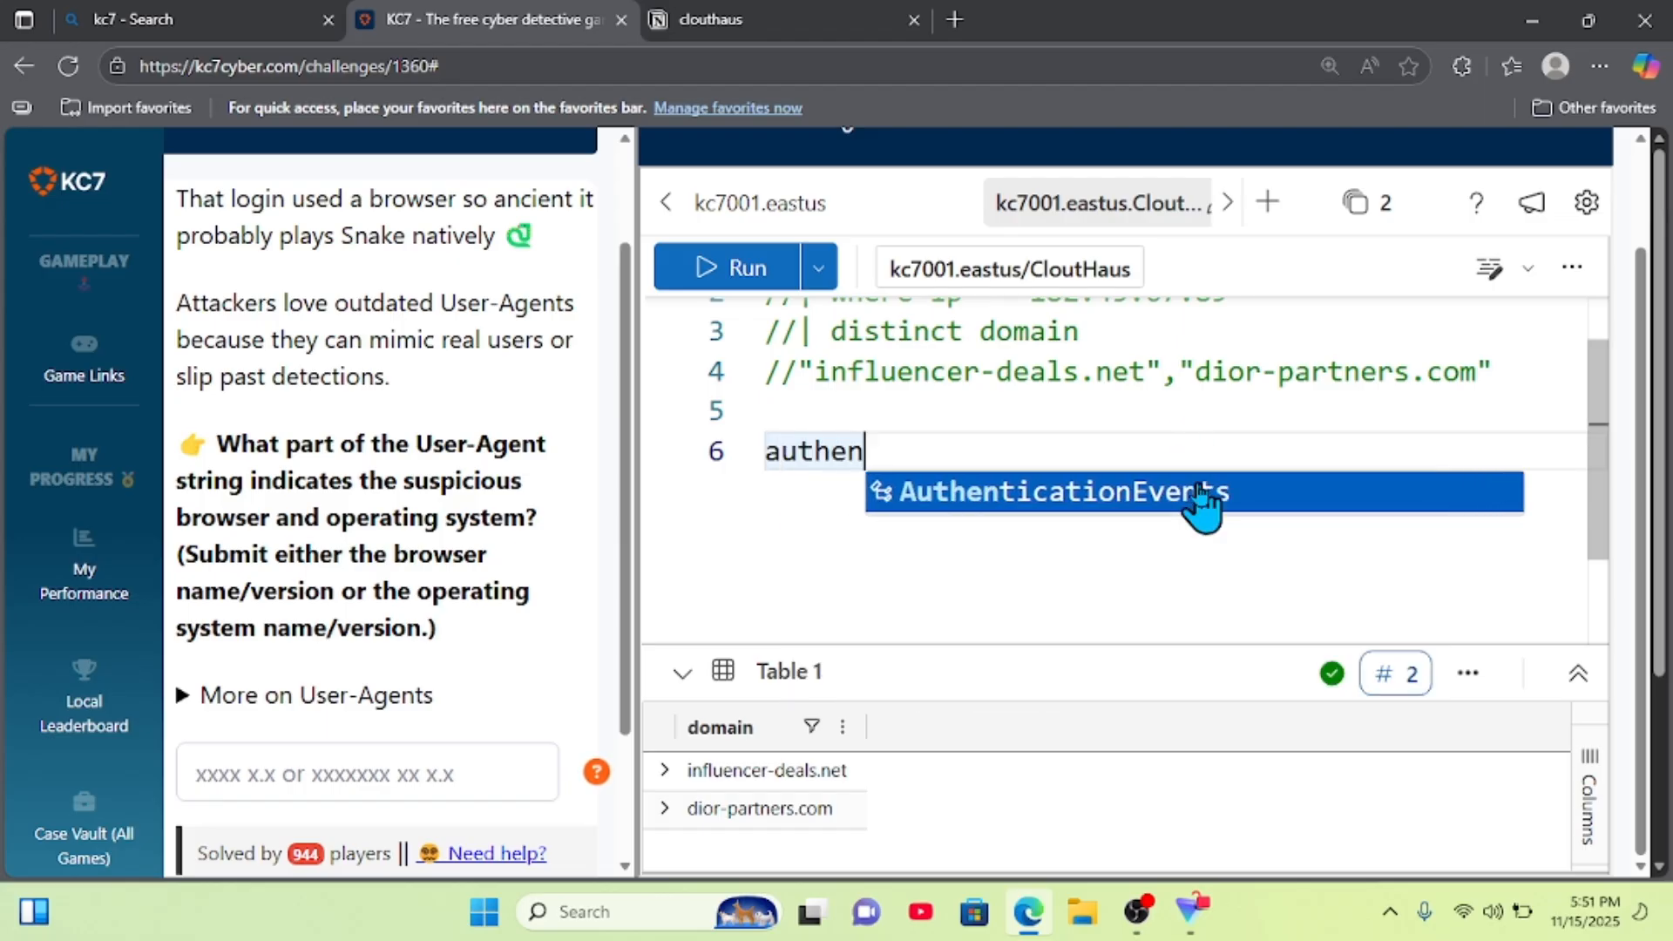
{"action": "key", "text": "Tab"}
{"action": "key", "text": "Return"}
{"action": "type", "text": "| wh"}
{"action": "key", "text": "Tab"}
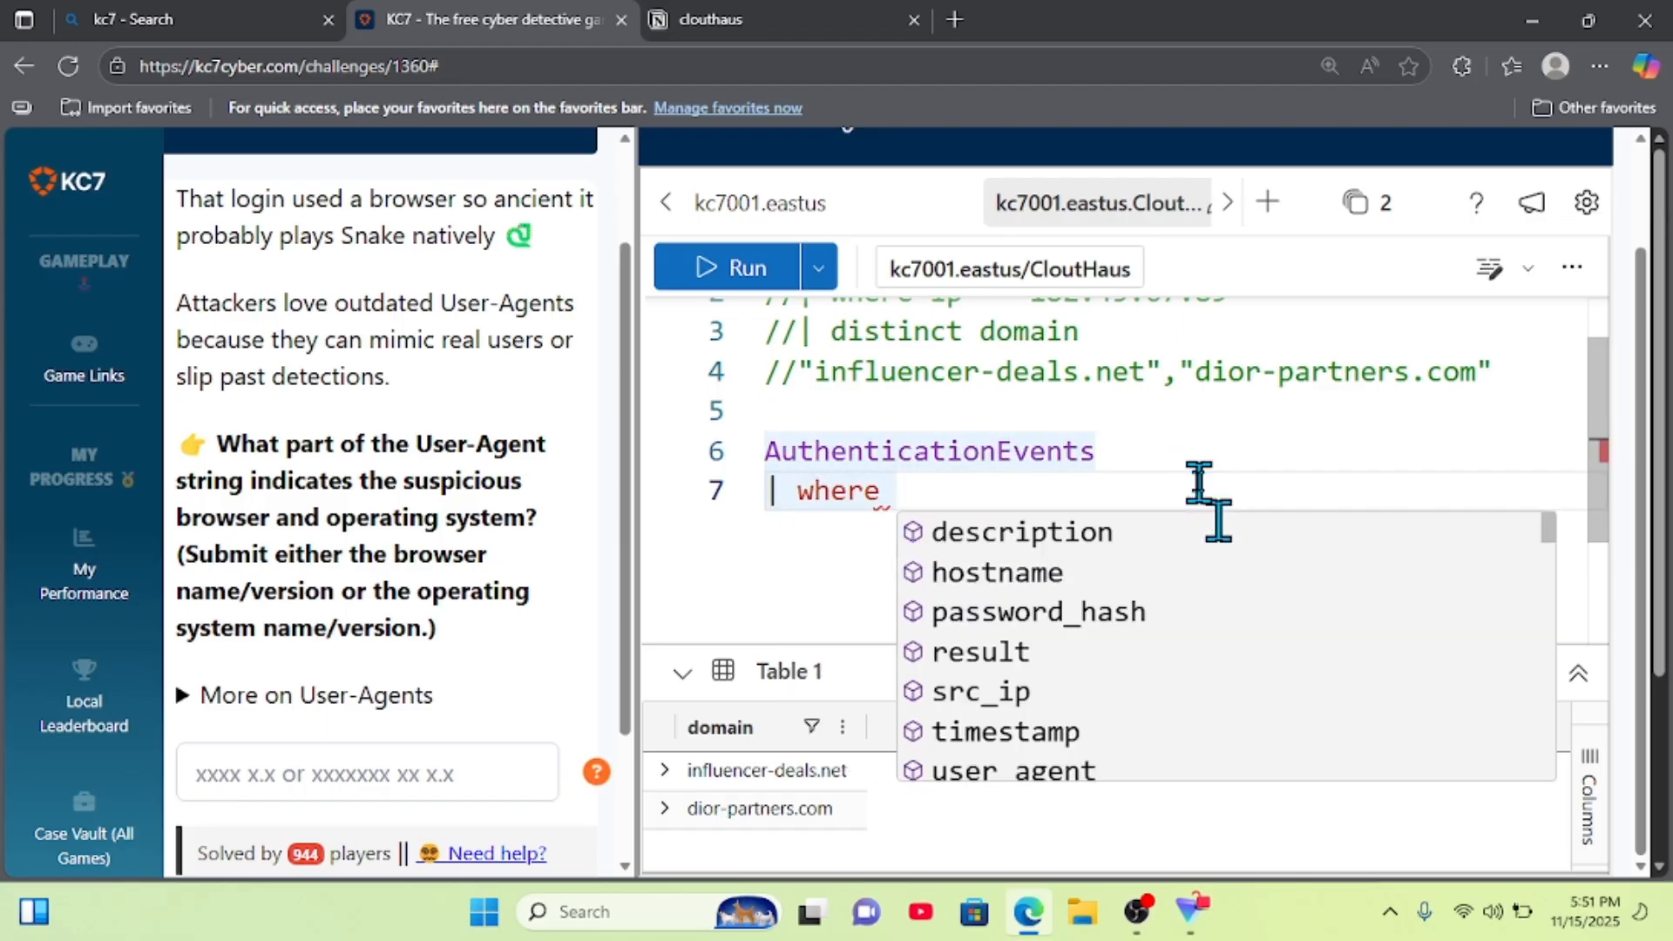
{"action": "type", "text": "user"}
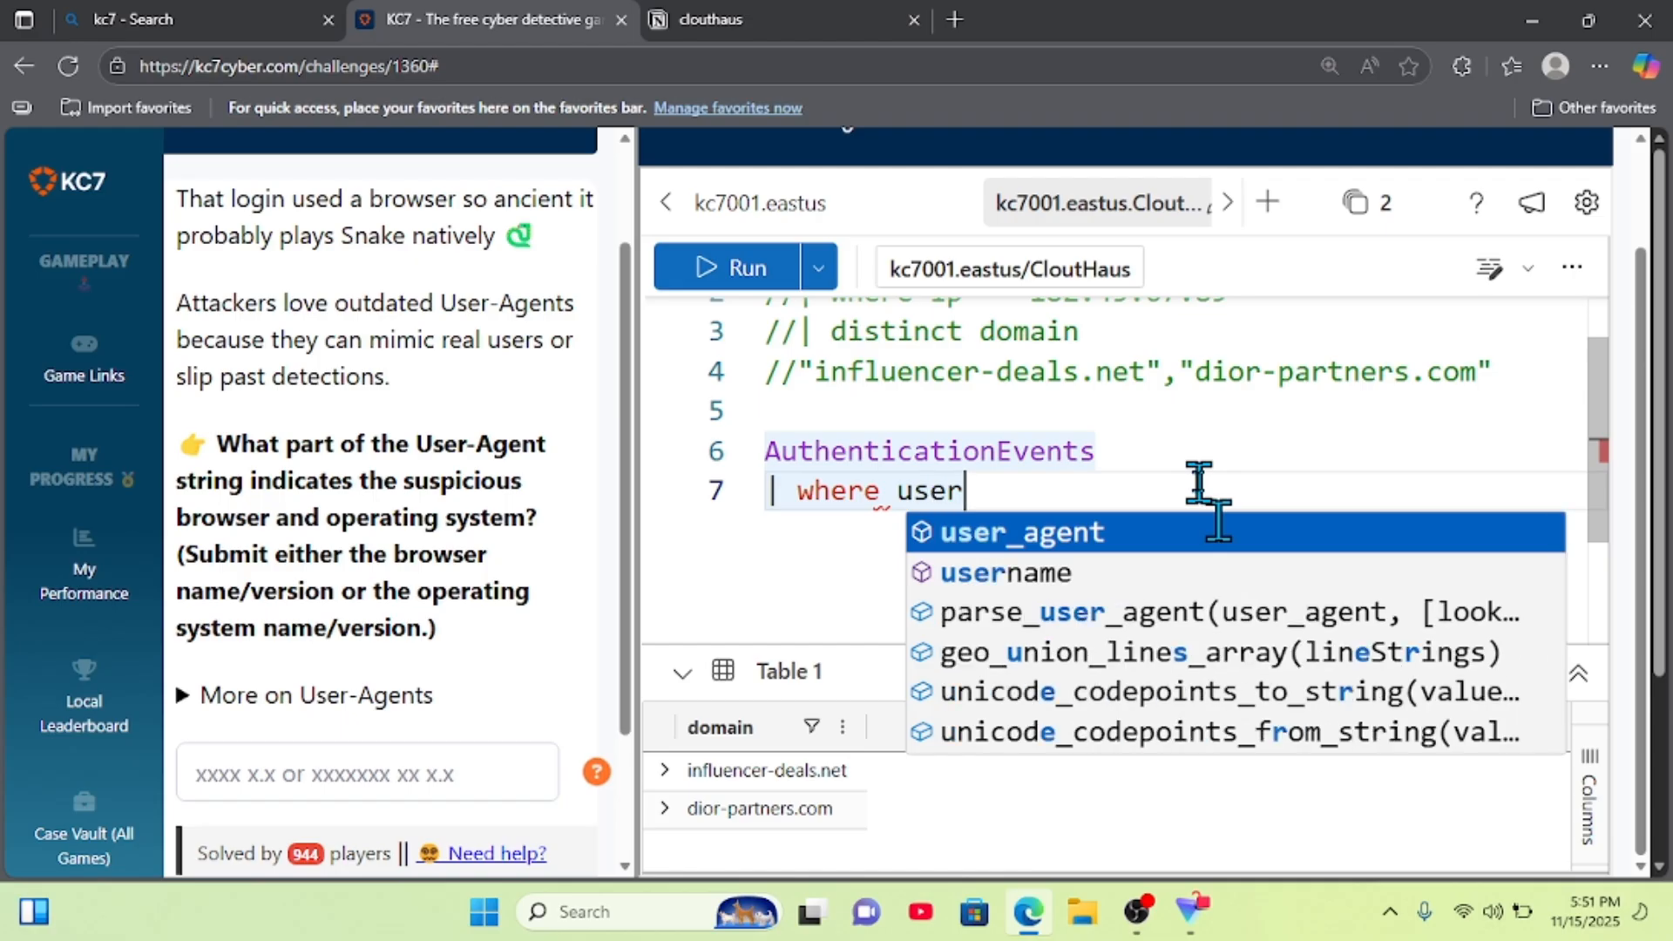
{"action": "type", "text": "name "}
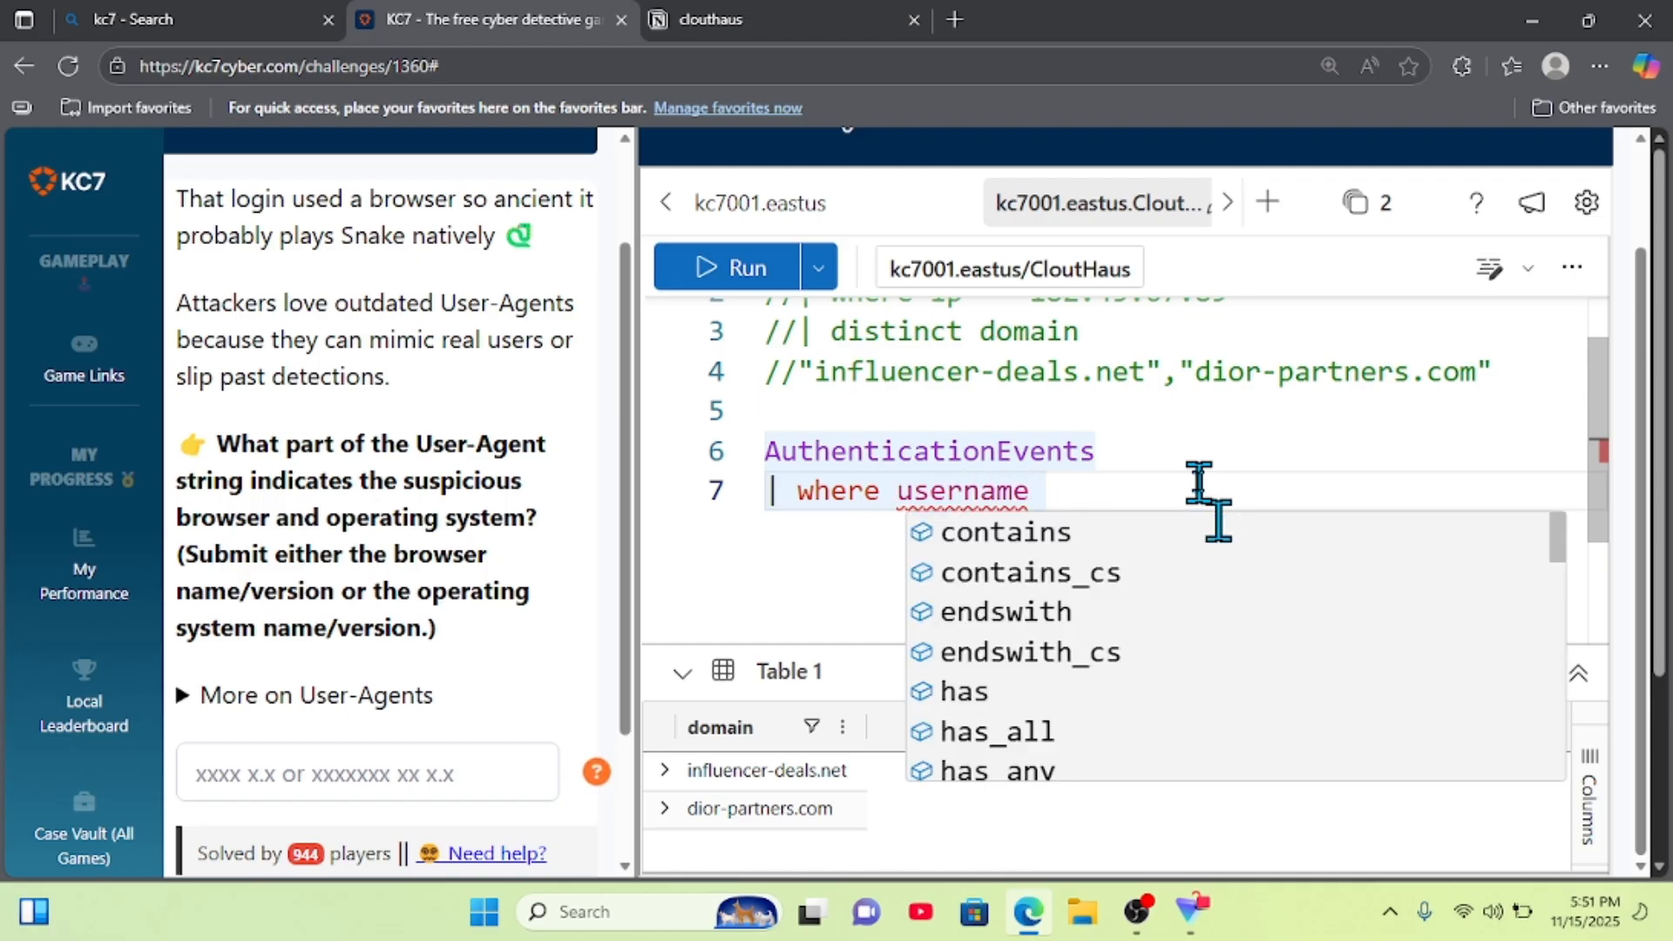
{"action": "type", "text": "== \"afst"}
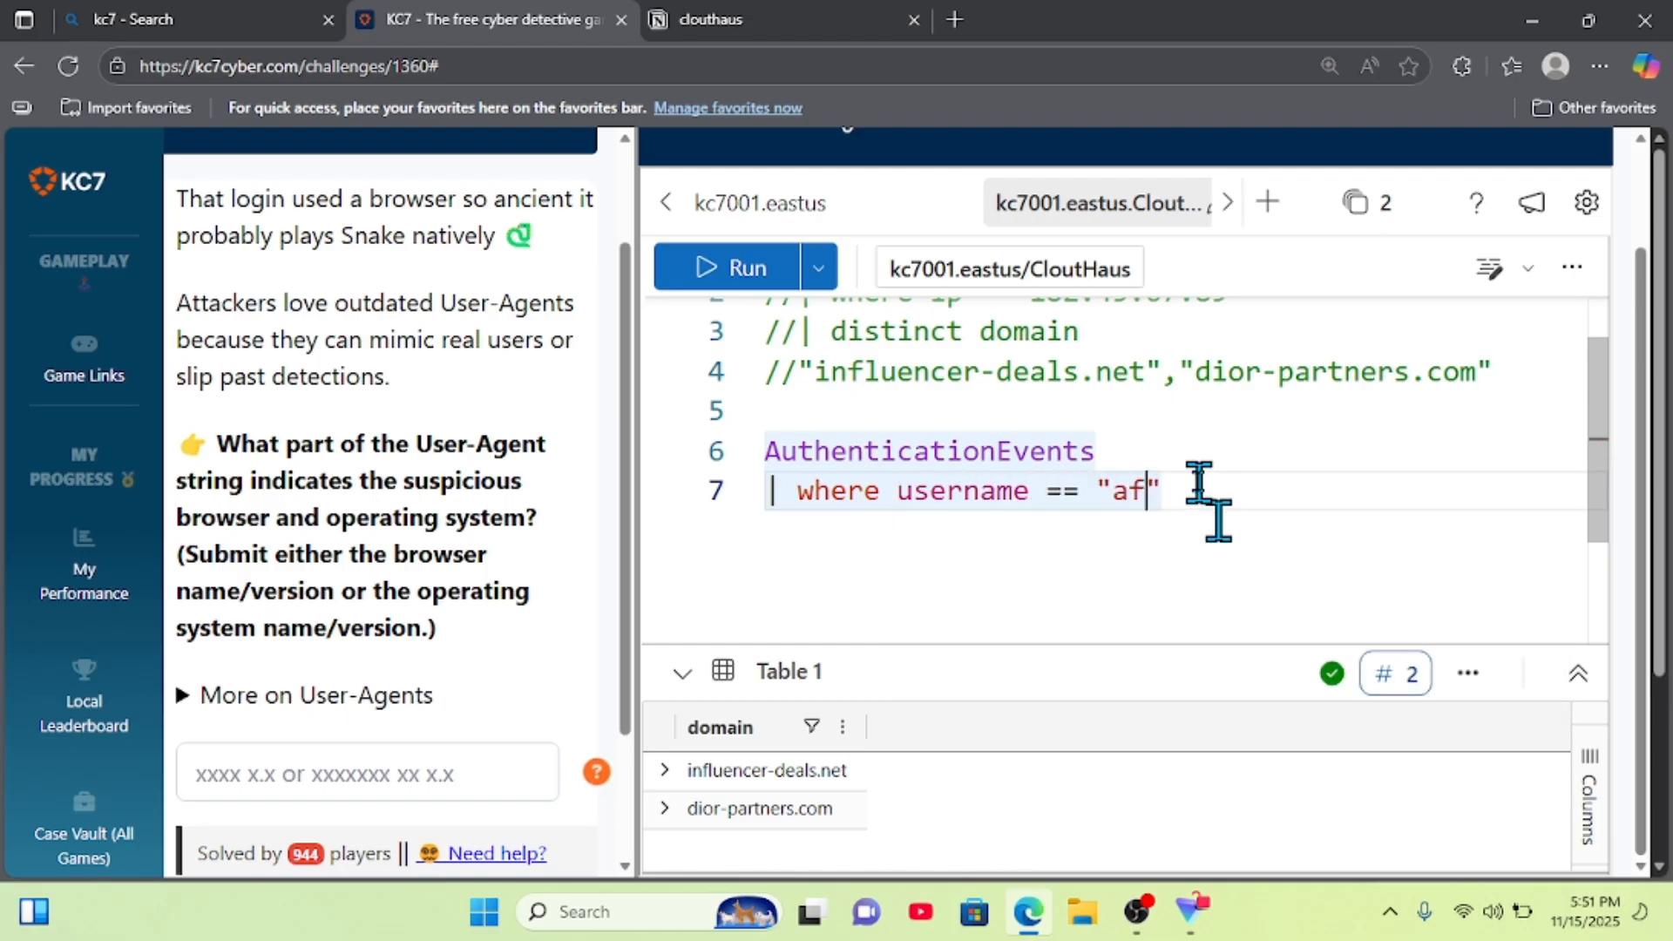
{"action": "type", "text": "orm"}
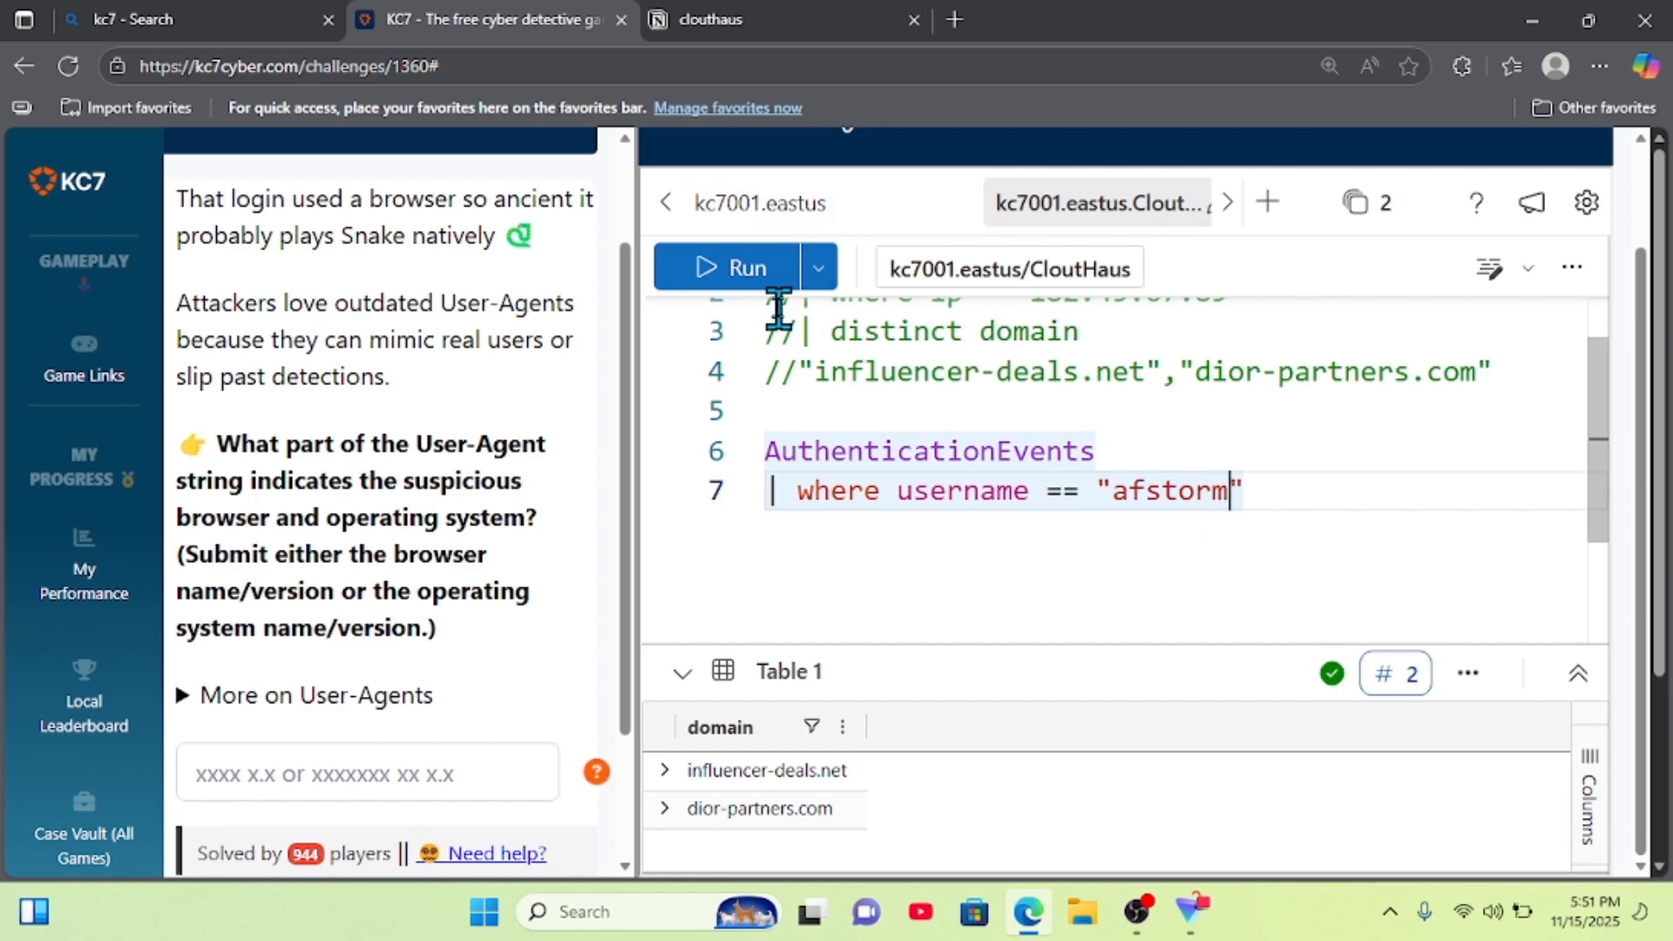
{"action": "left_click", "coordinate": [765, 270]}
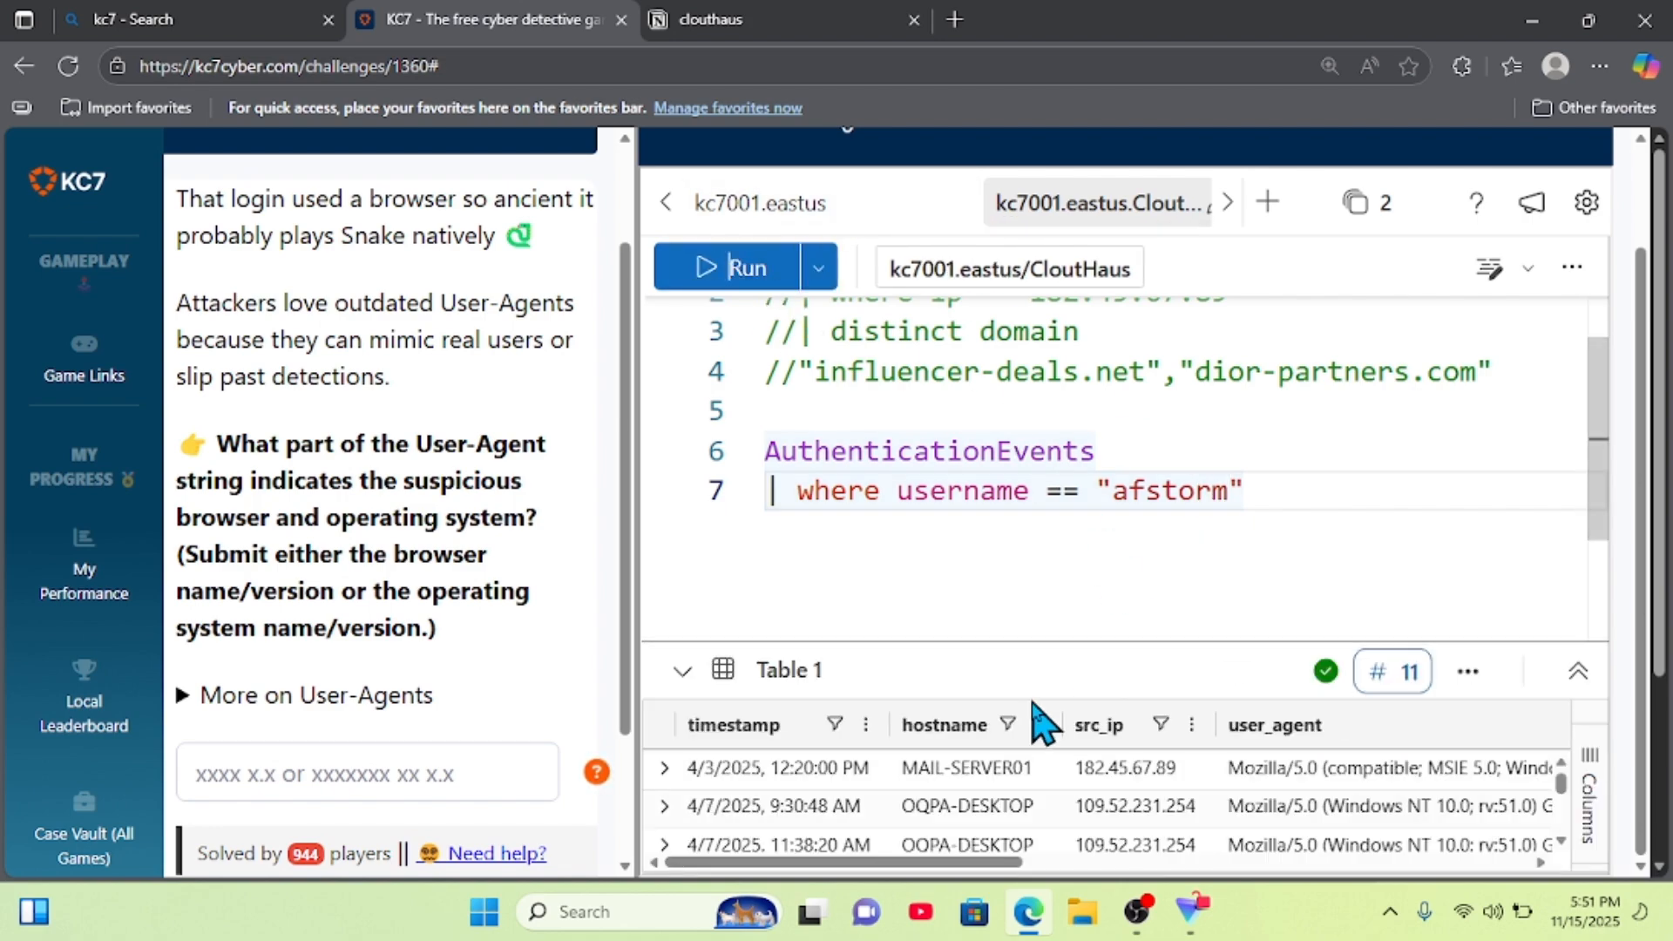
- Expand the 4/3/2025, 12:20:00 PM login record from MAIL-SERVER01, widen its detail view and examine the user_agent value
{"action": "left_click", "coordinate": [667, 768]}
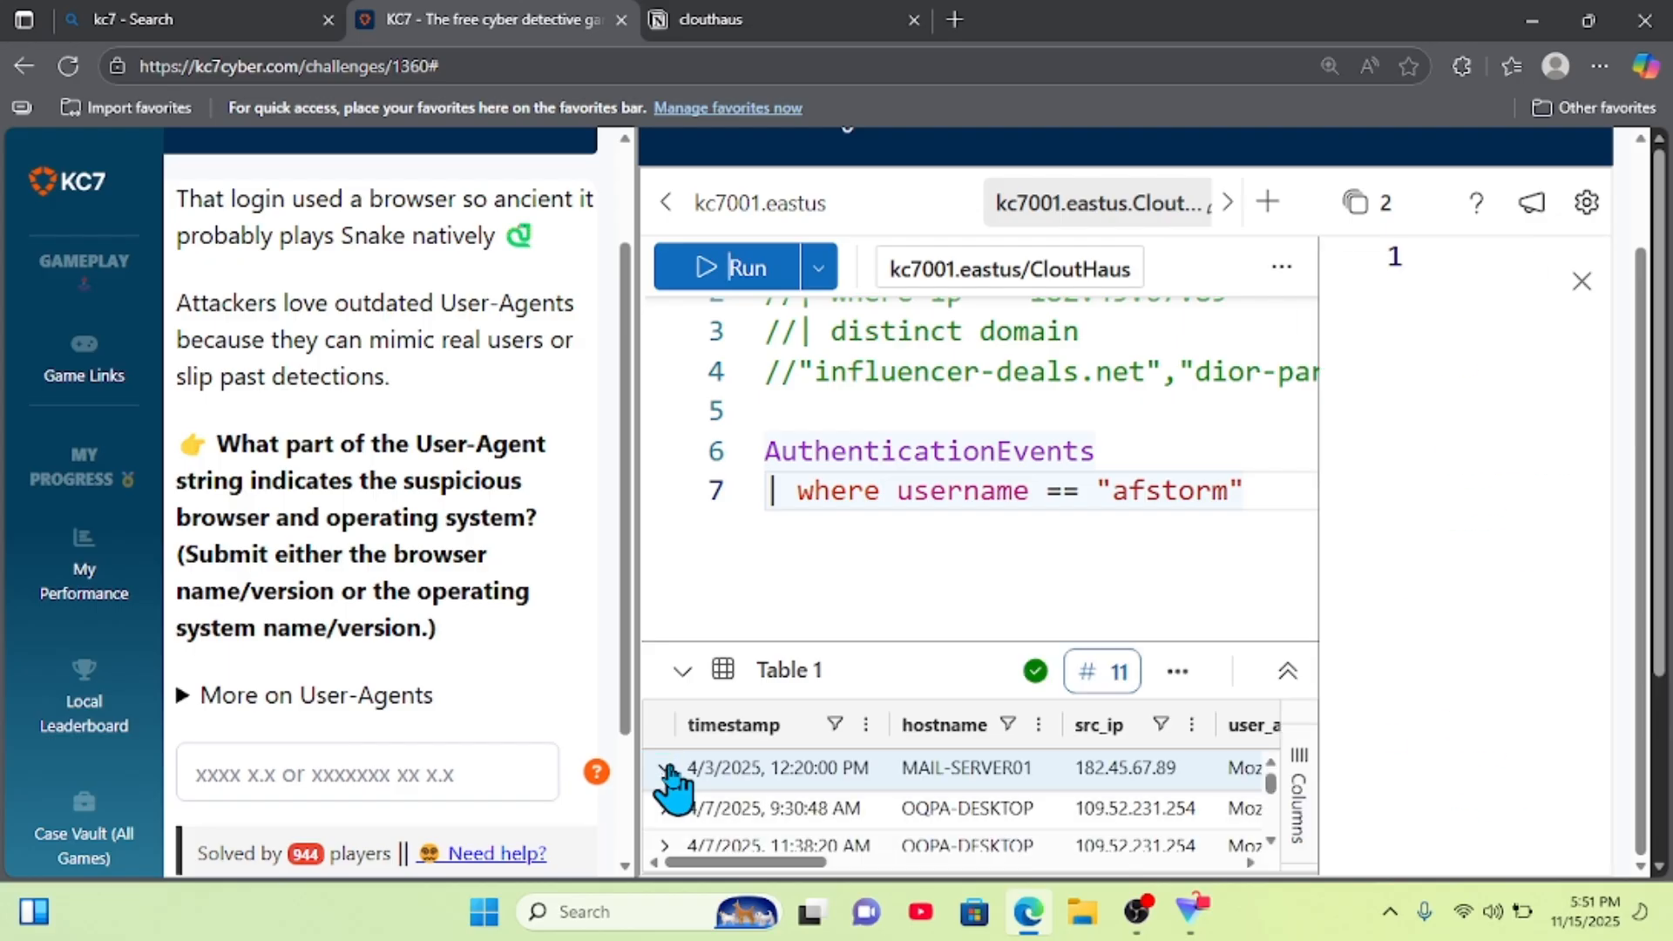
{"action": "left_click_drag", "start_coordinate": [1316, 561], "coordinate": [954, 560]}
{"action": "scroll", "coordinate": [1222, 607], "scroll_direction": "down", "scroll_amount": 1}
{"action": "scroll", "coordinate": [1221, 601], "scroll_direction": "down", "scroll_amount": 3}
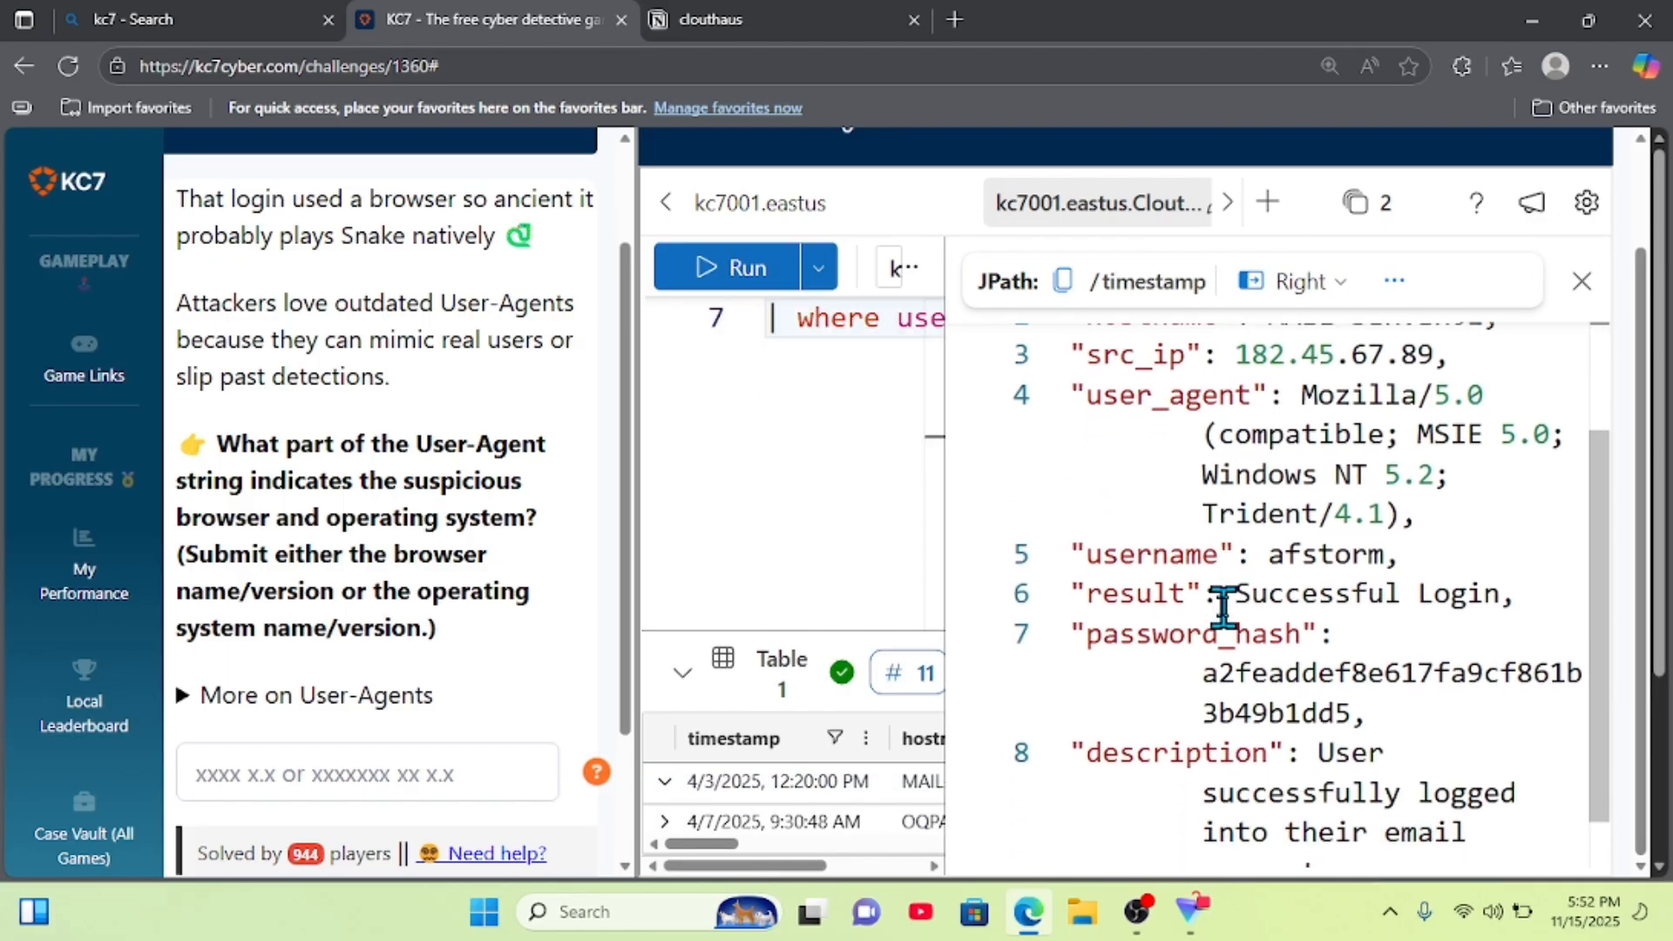
{"action": "scroll", "coordinate": [1219, 599], "scroll_direction": "up", "scroll_amount": 3}
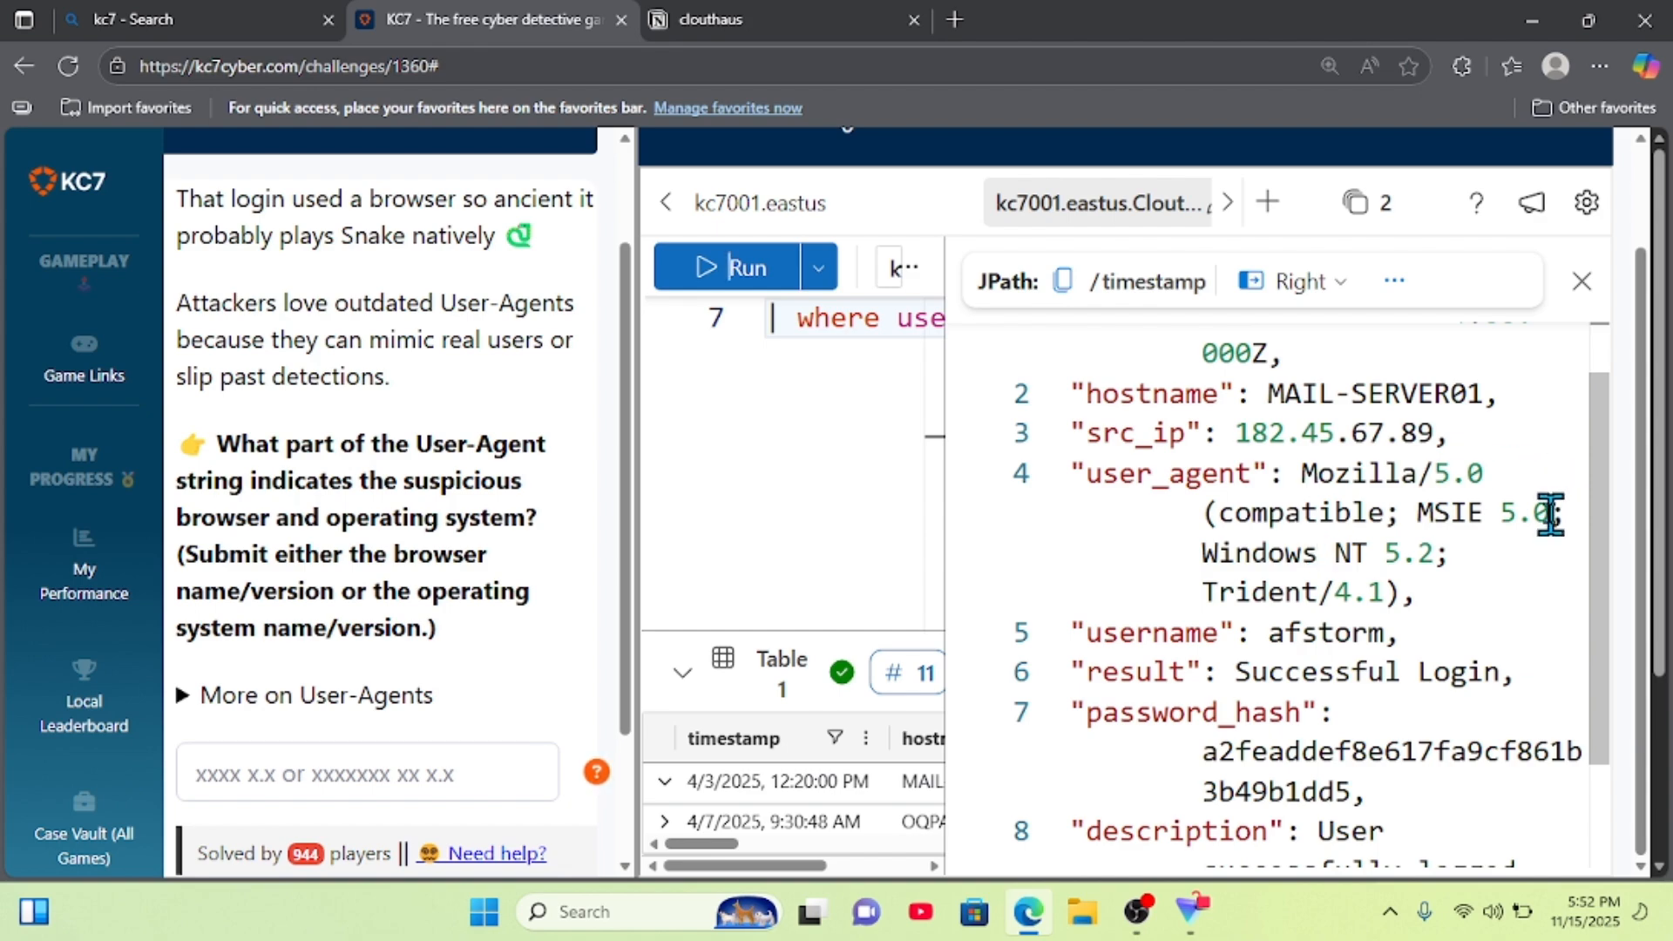
- Copy the browser name and version MSIE 5.0 from the user_agent value into the Question 3 answer
{"action": "left_click_drag", "start_coordinate": [1550, 514], "coordinate": [1416, 510]}
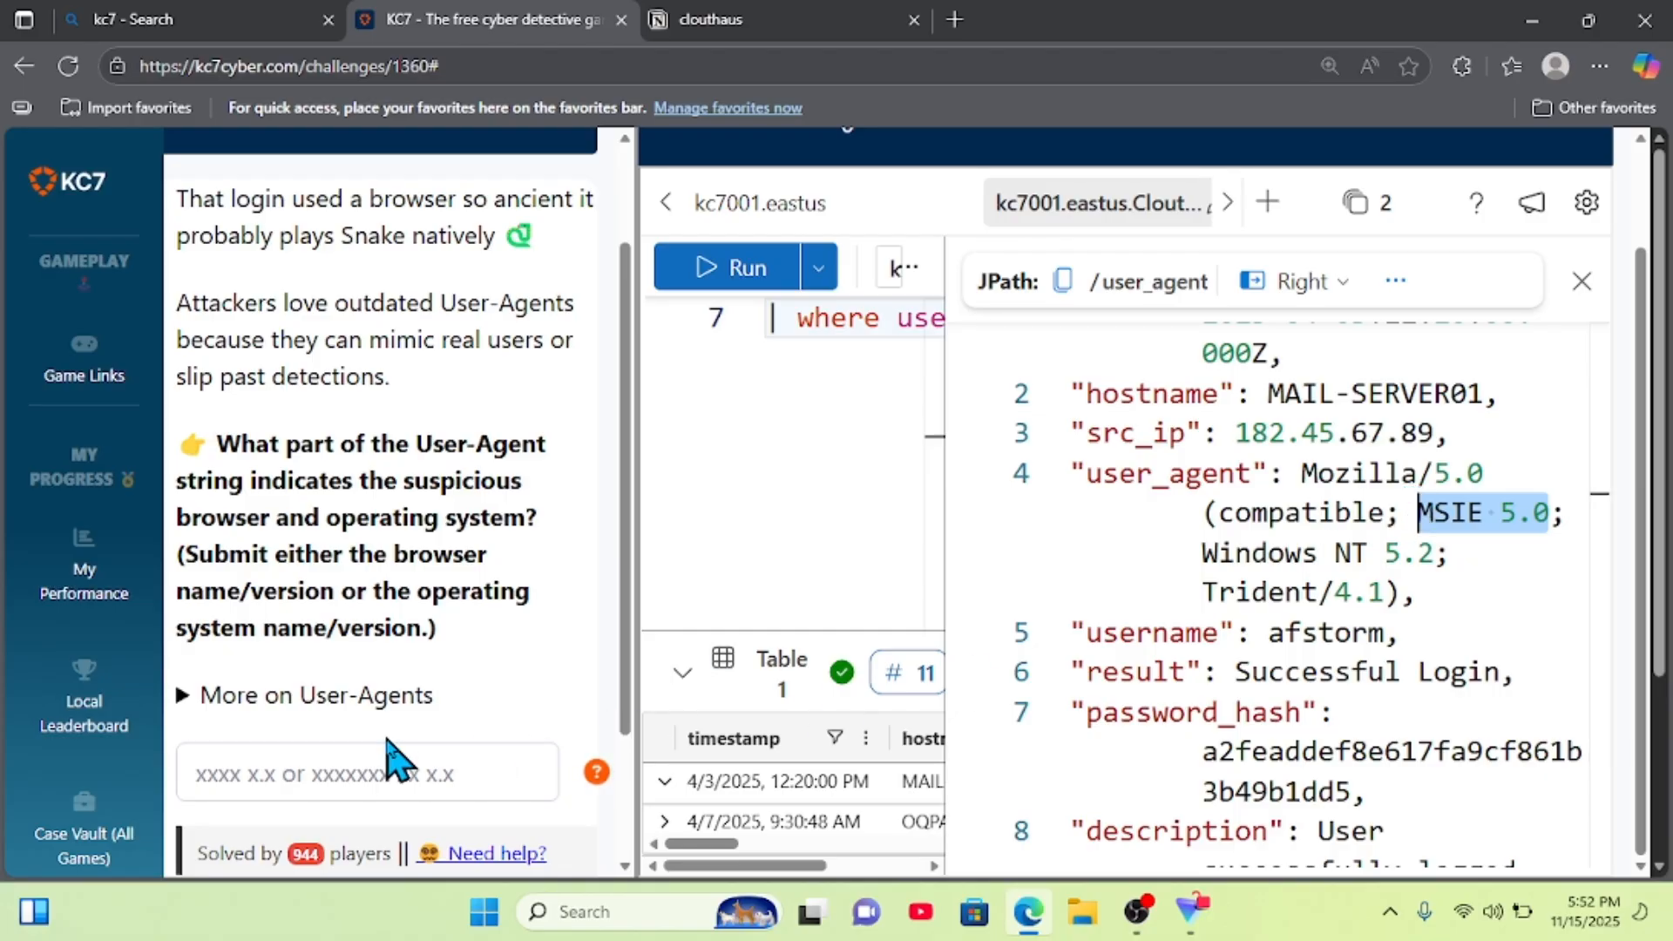
{"action": "scroll", "coordinate": [447, 665], "scroll_direction": "down", "scroll_amount": 2}
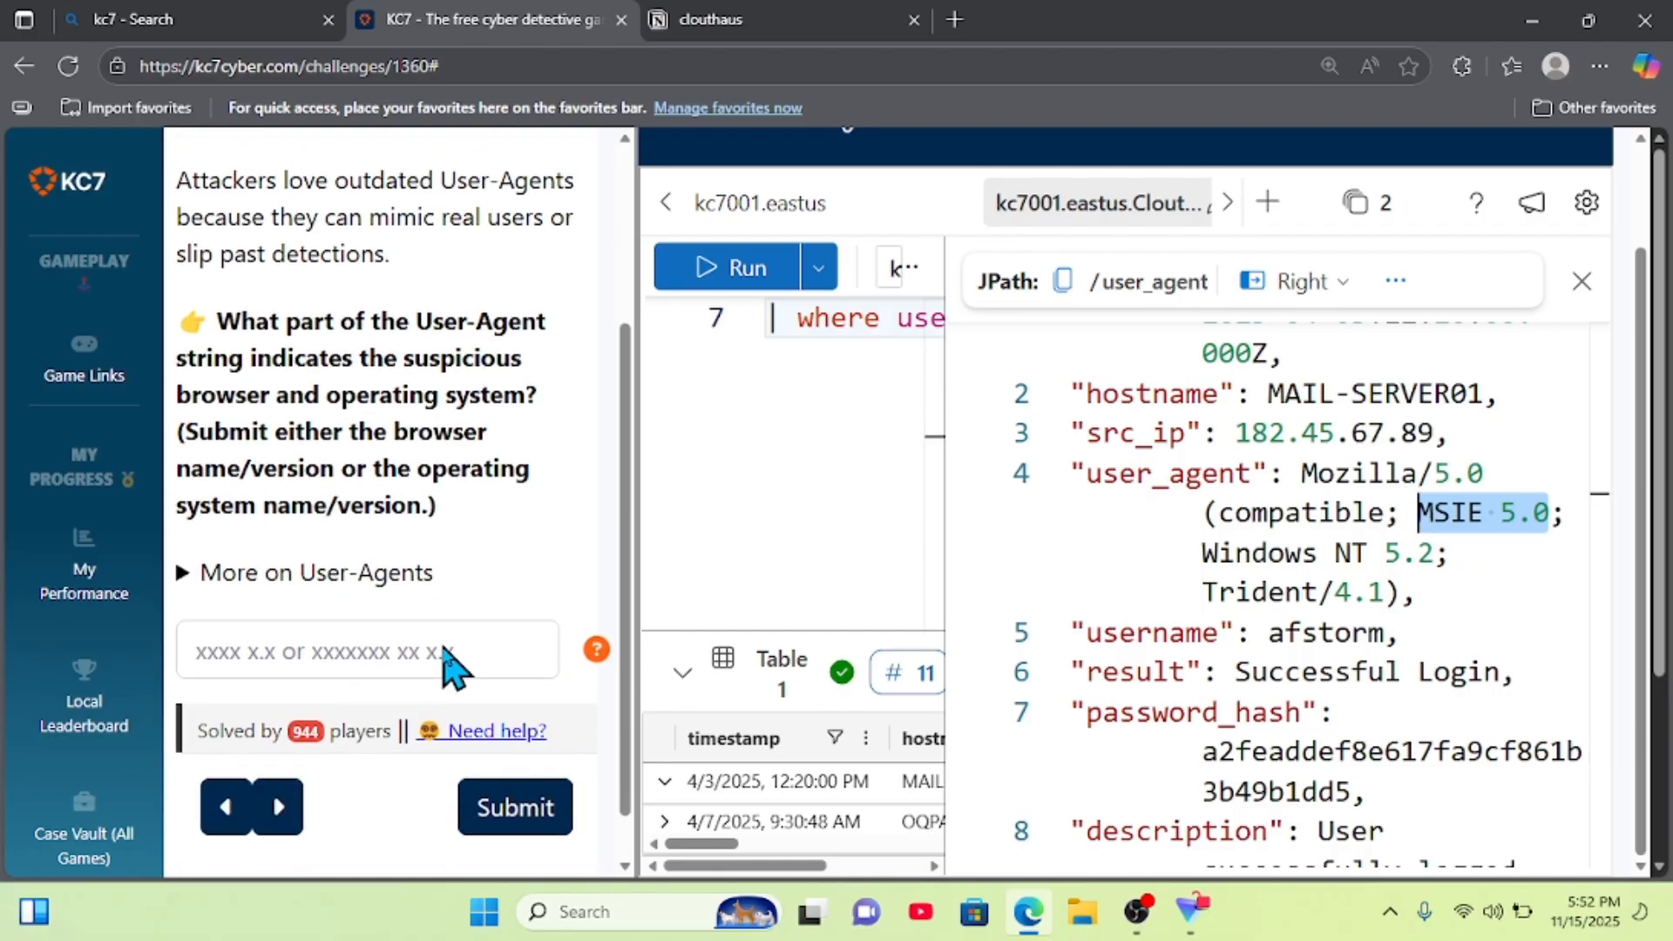
{"action": "left_click", "coordinate": [406, 645]}
{"action": "type", "text": "MSIE 5.0"}
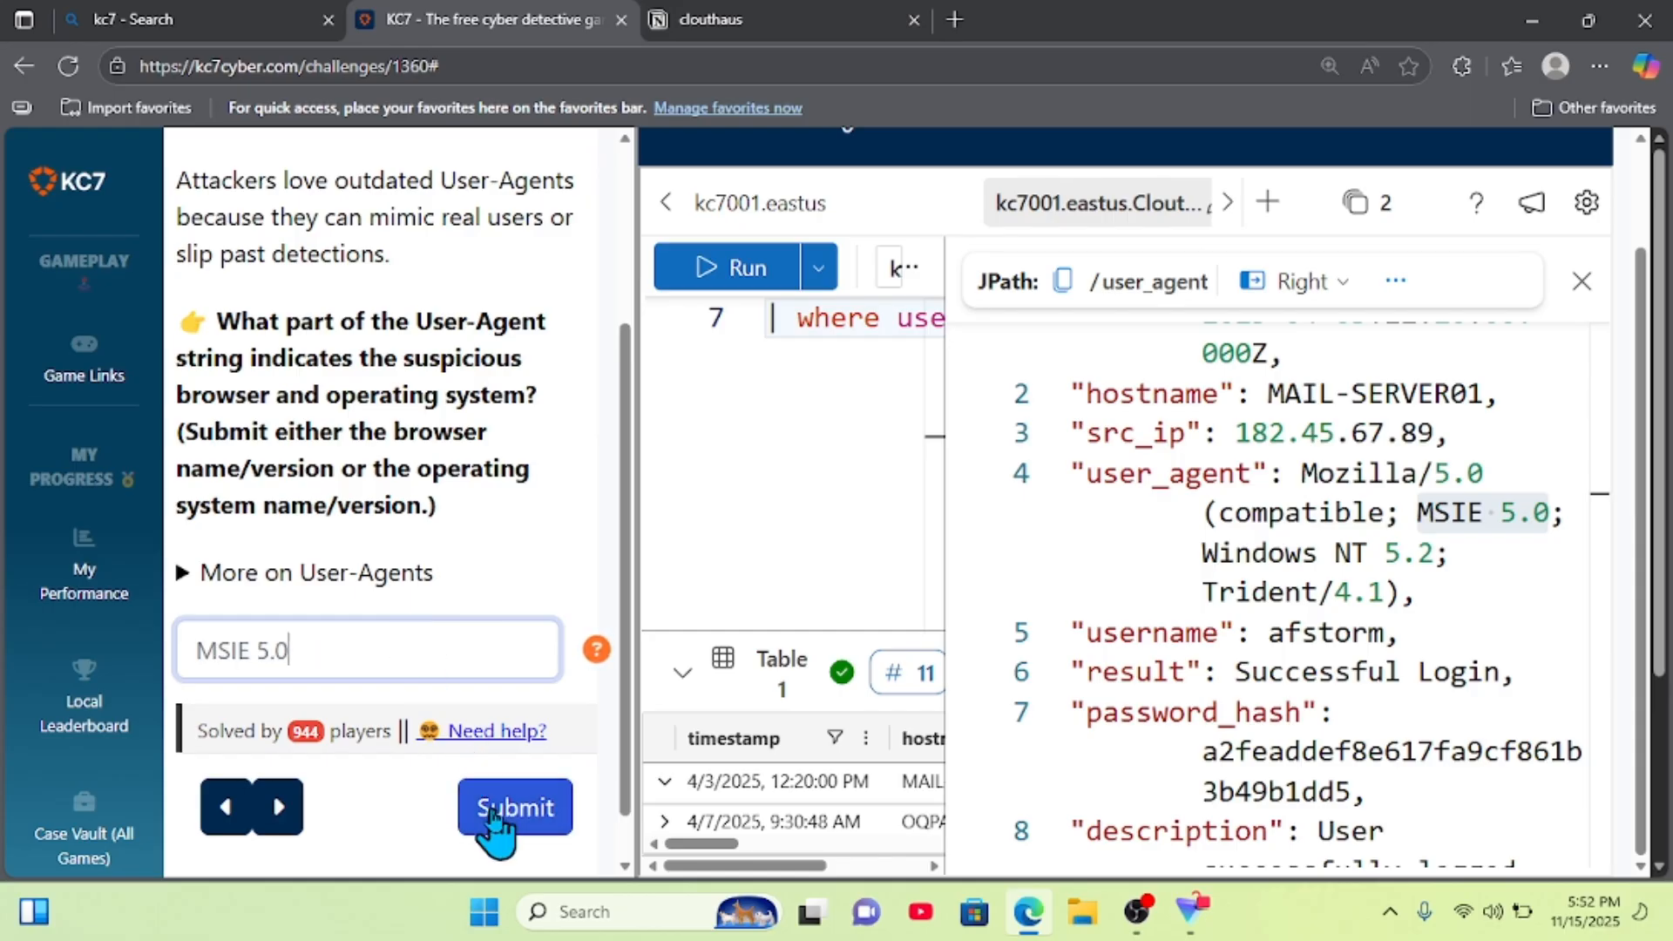
- Expand and read the More on User-Agents explanation, and submit the Question 3 answer
{"action": "left_click", "coordinate": [185, 572]}
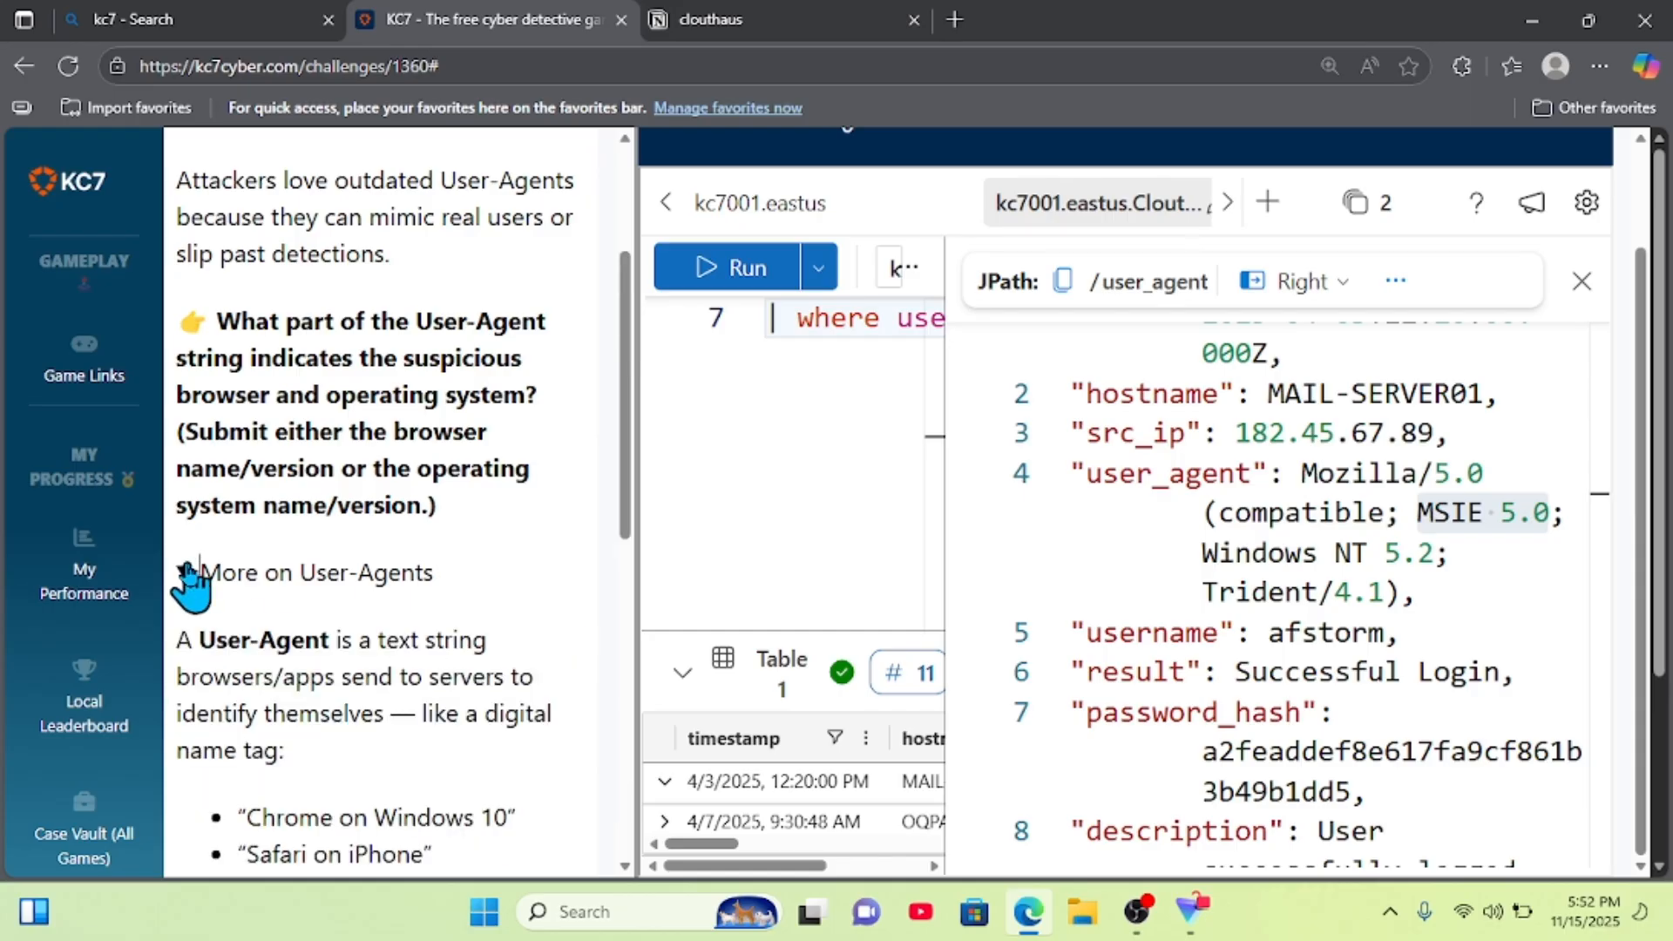
{"action": "scroll", "coordinate": [187, 575], "scroll_direction": "down", "scroll_amount": 4}
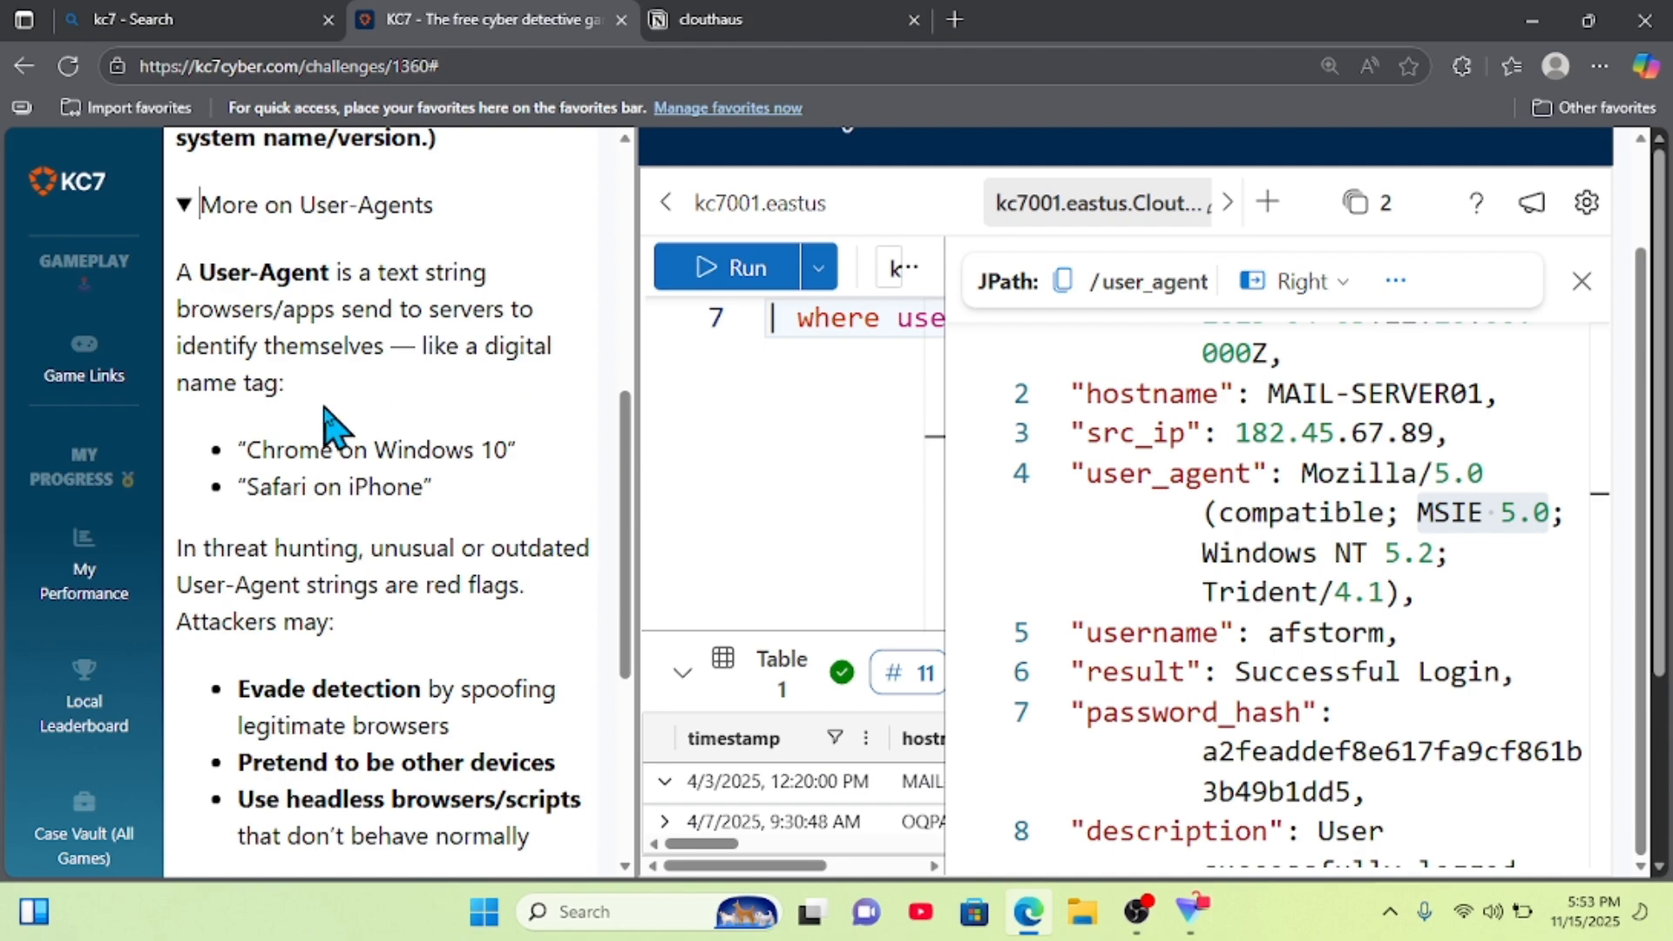
{"action": "scroll", "coordinate": [324, 407], "scroll_direction": "down", "scroll_amount": 1}
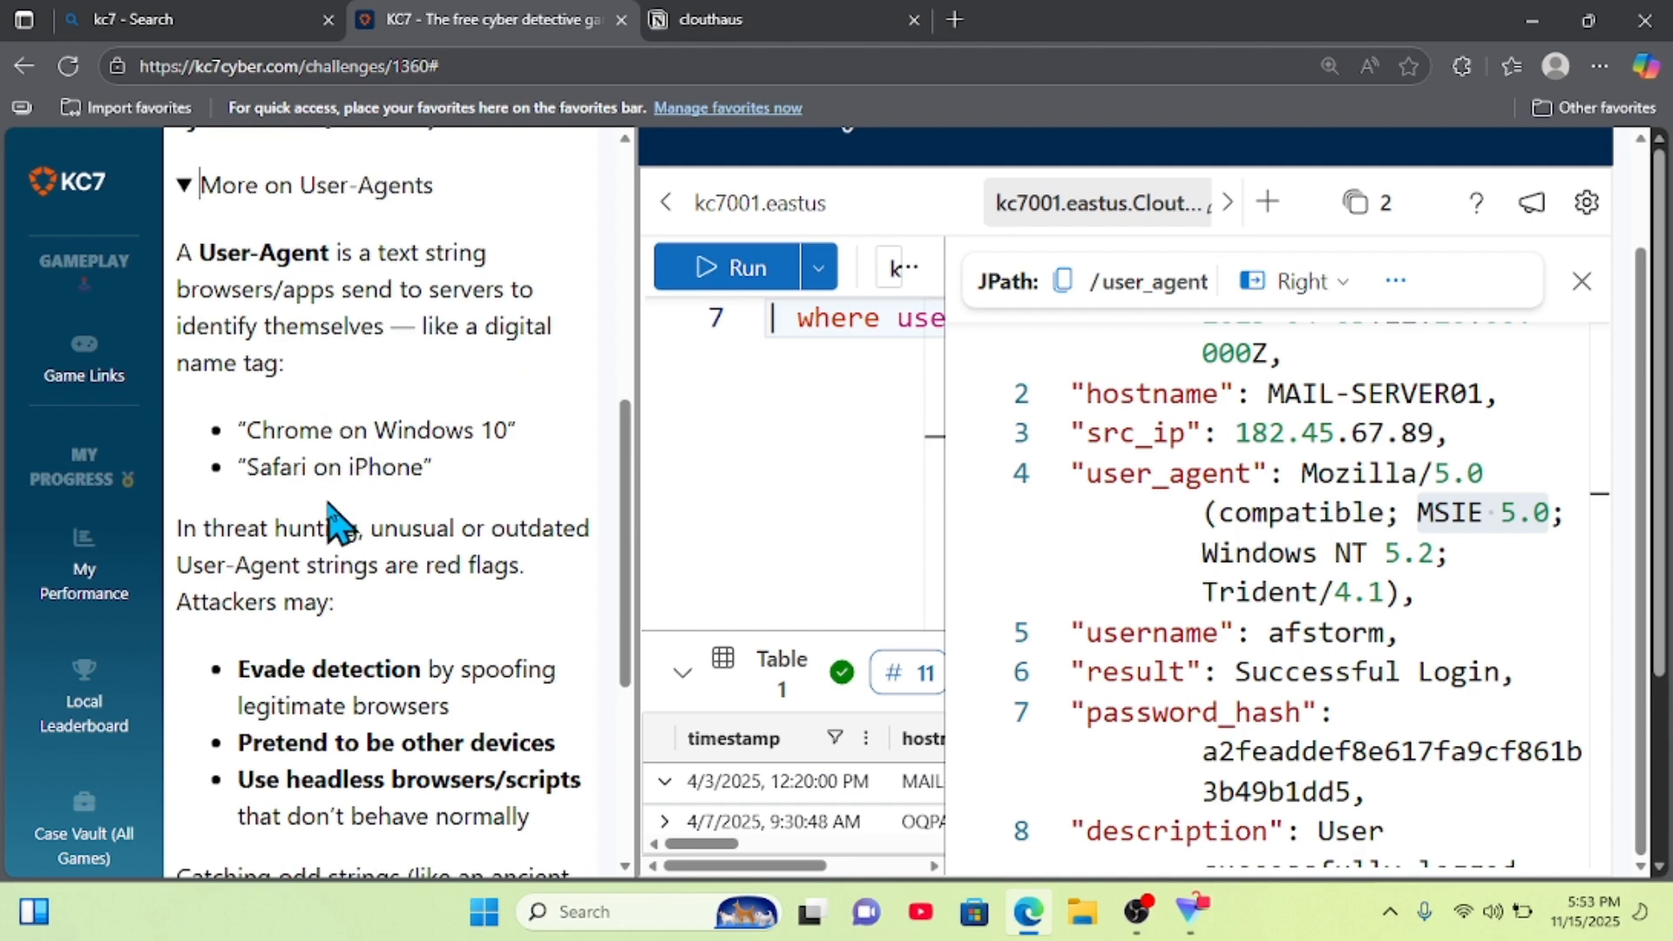
{"action": "scroll", "coordinate": [330, 523], "scroll_direction": "down", "scroll_amount": 2}
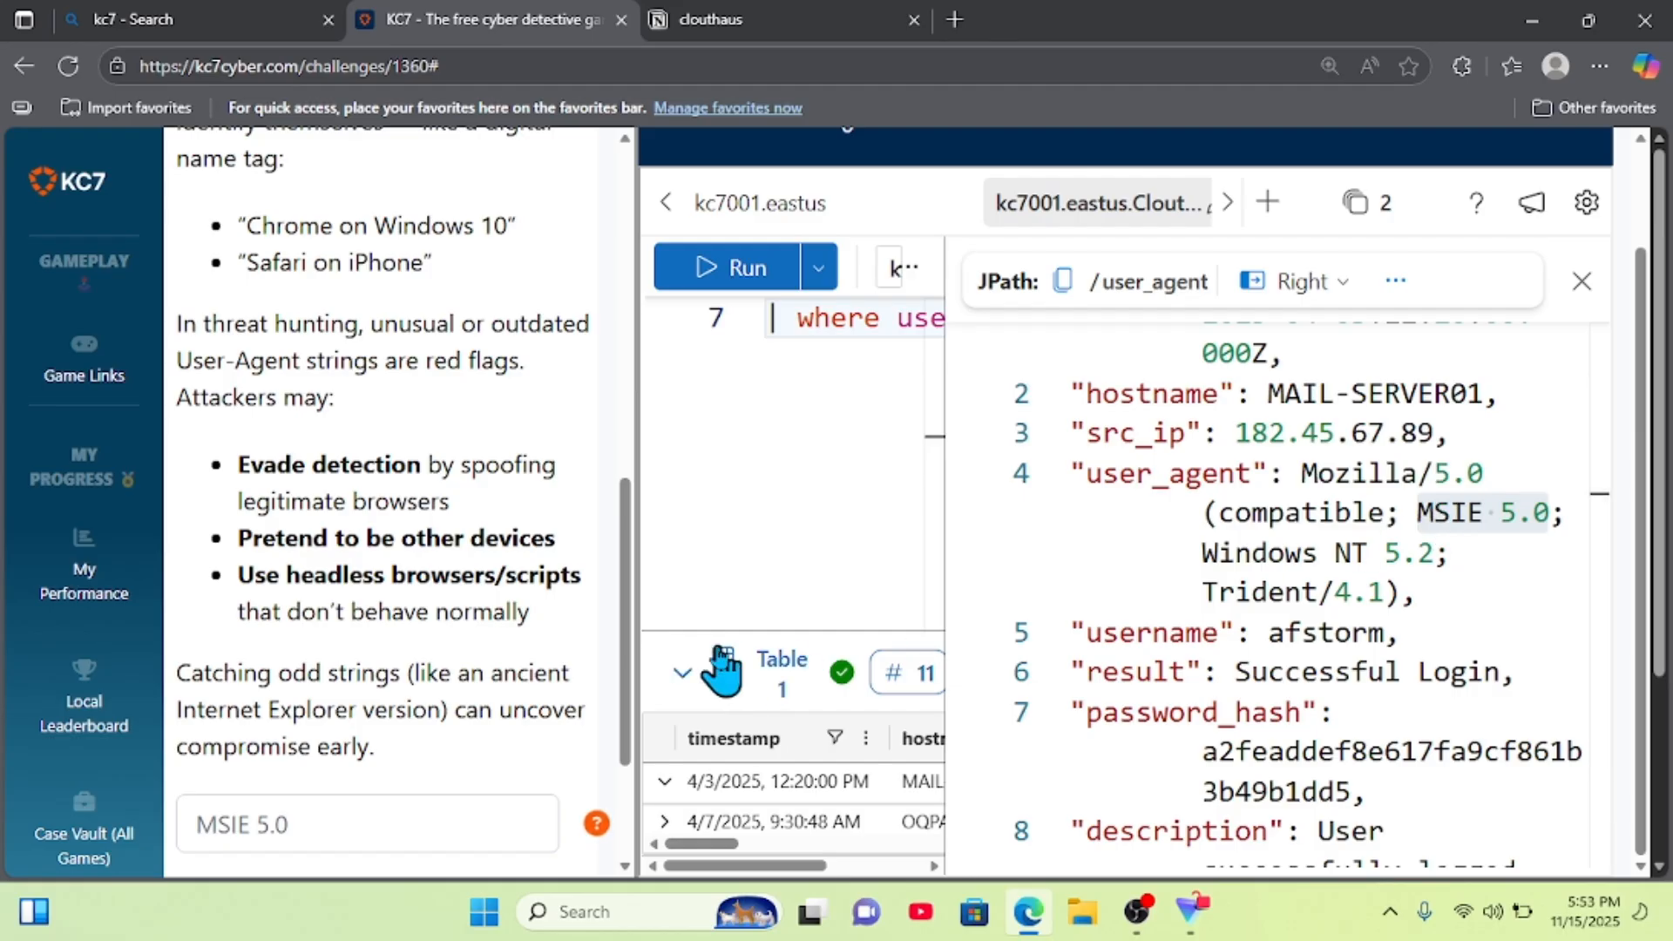
{"action": "scroll", "coordinate": [479, 582], "scroll_direction": "down", "scroll_amount": 5}
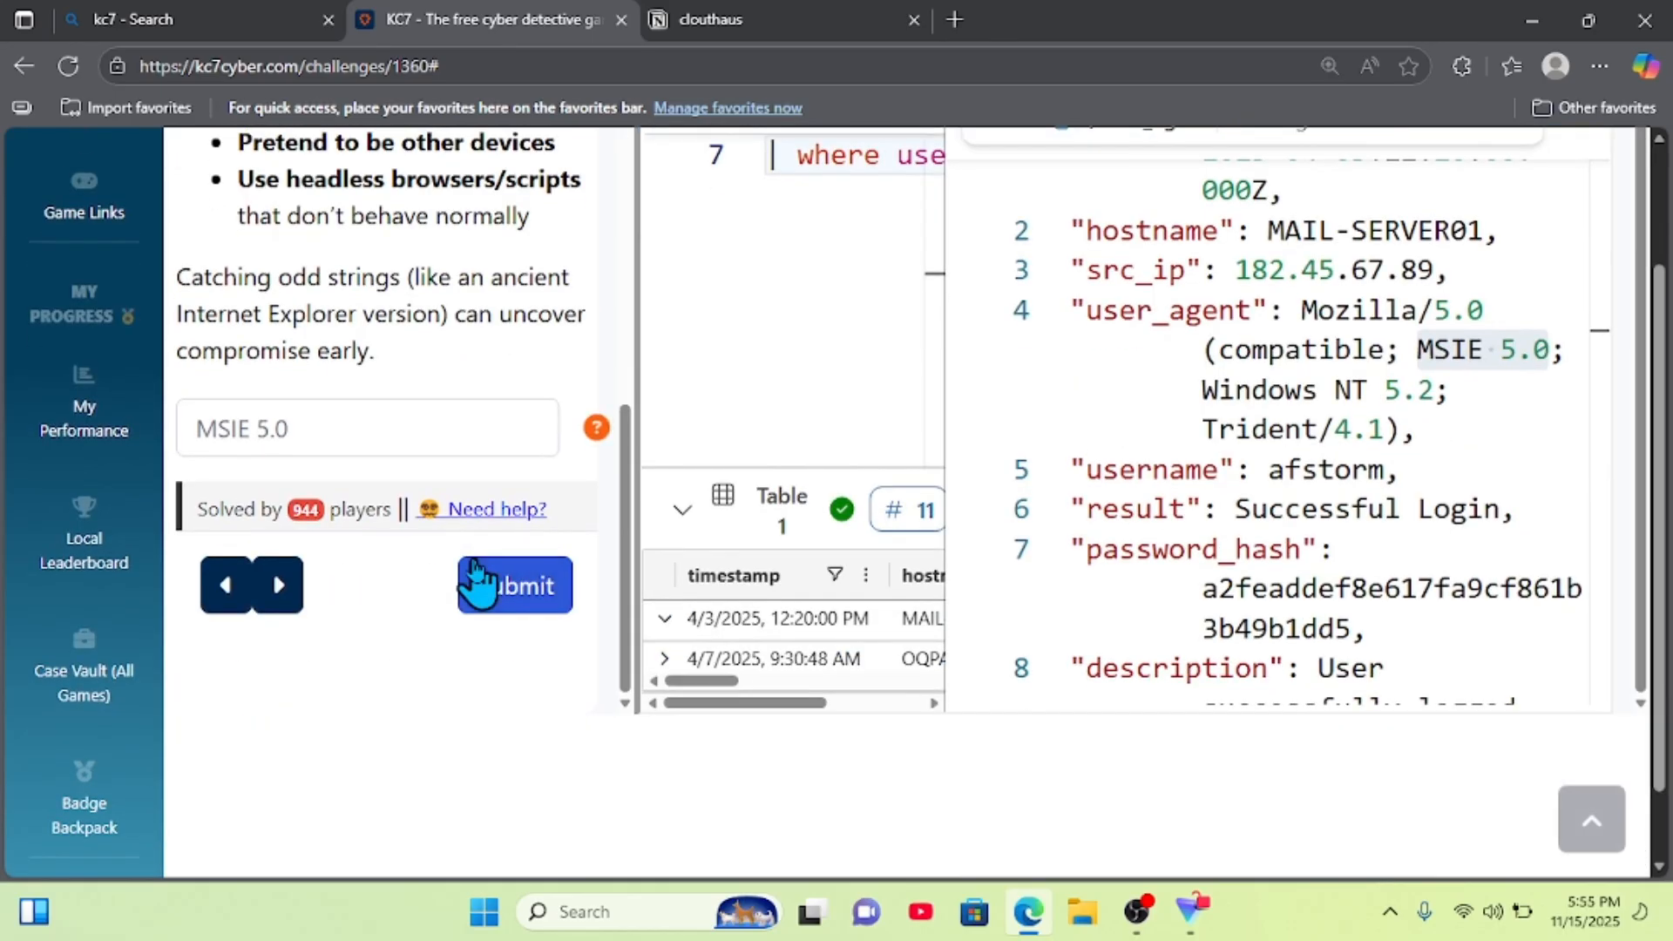
{"action": "left_click", "coordinate": [479, 582]}
- Bring up Question 4, close the login record's detail view and enlarge the results table
{"action": "scroll", "coordinate": [905, 384], "scroll_direction": "up", "scroll_amount": 1}
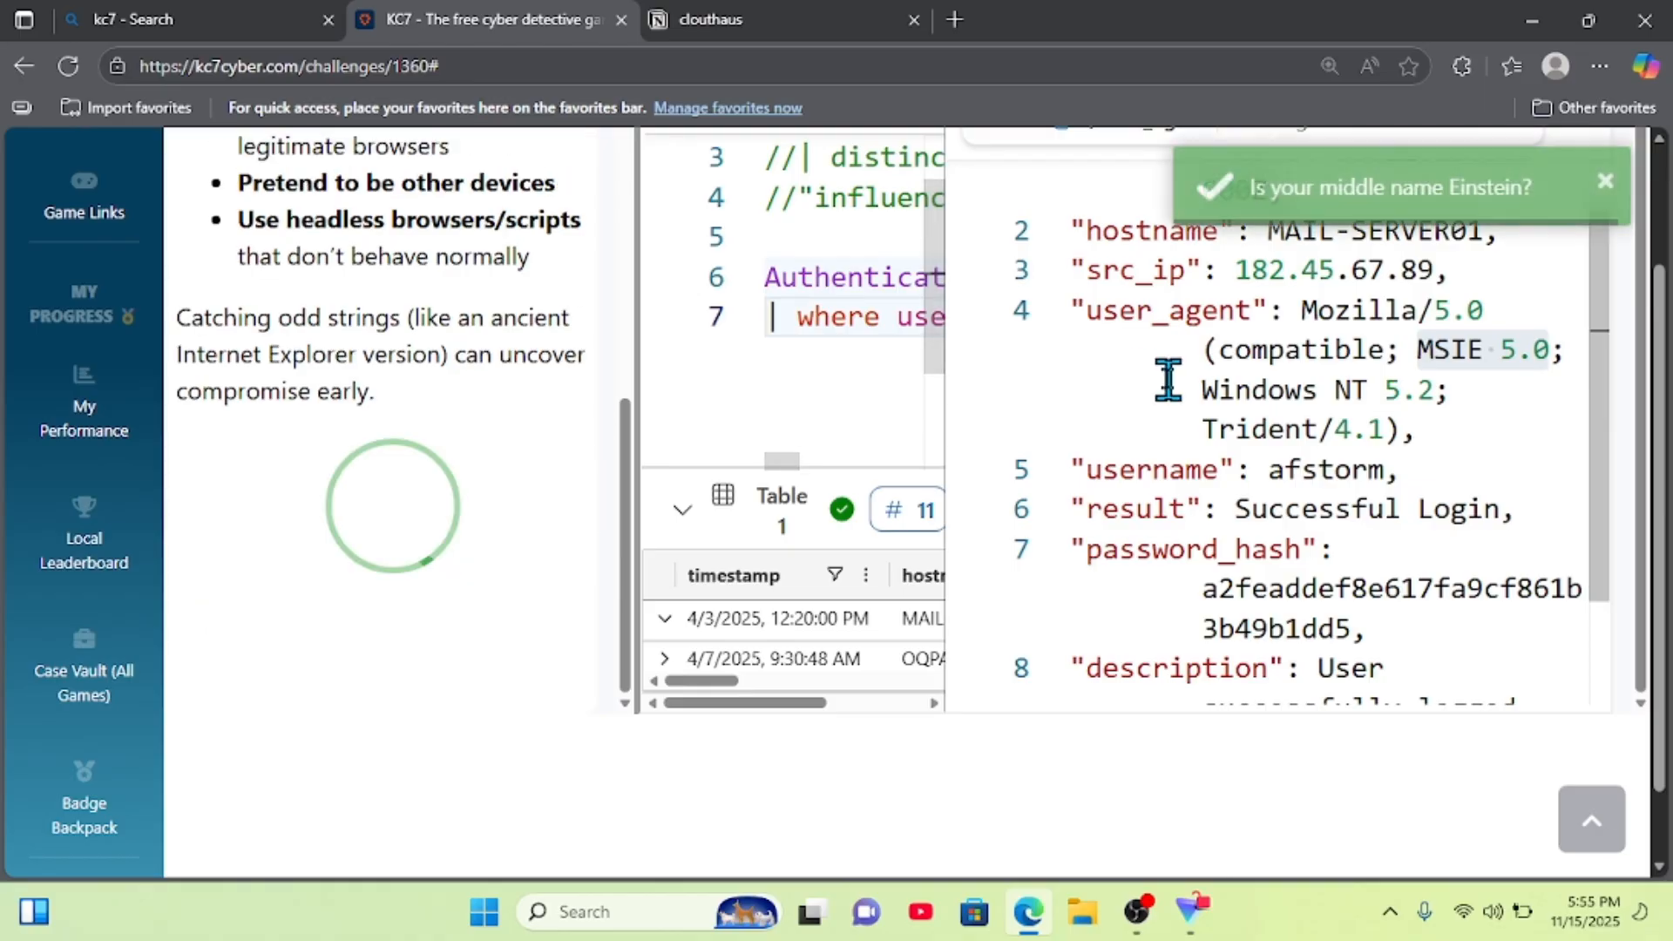
{"action": "scroll", "coordinate": [1166, 380], "scroll_direction": "up", "scroll_amount": 1}
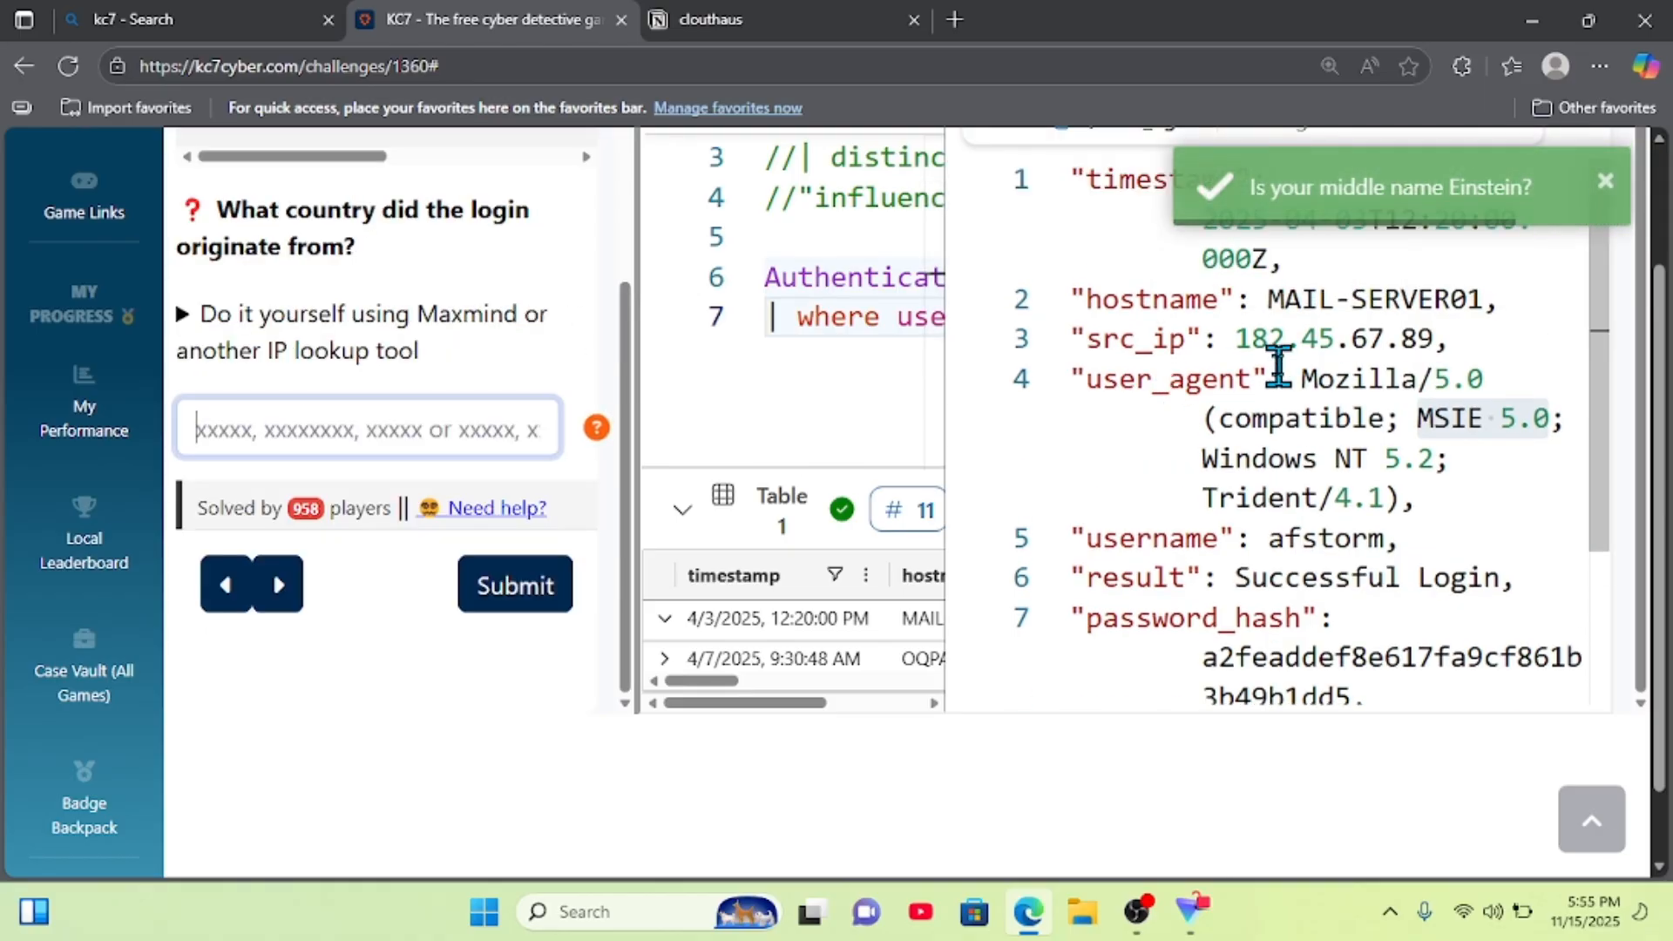
{"action": "scroll", "coordinate": [418, 314], "scroll_direction": "up", "scroll_amount": 6}
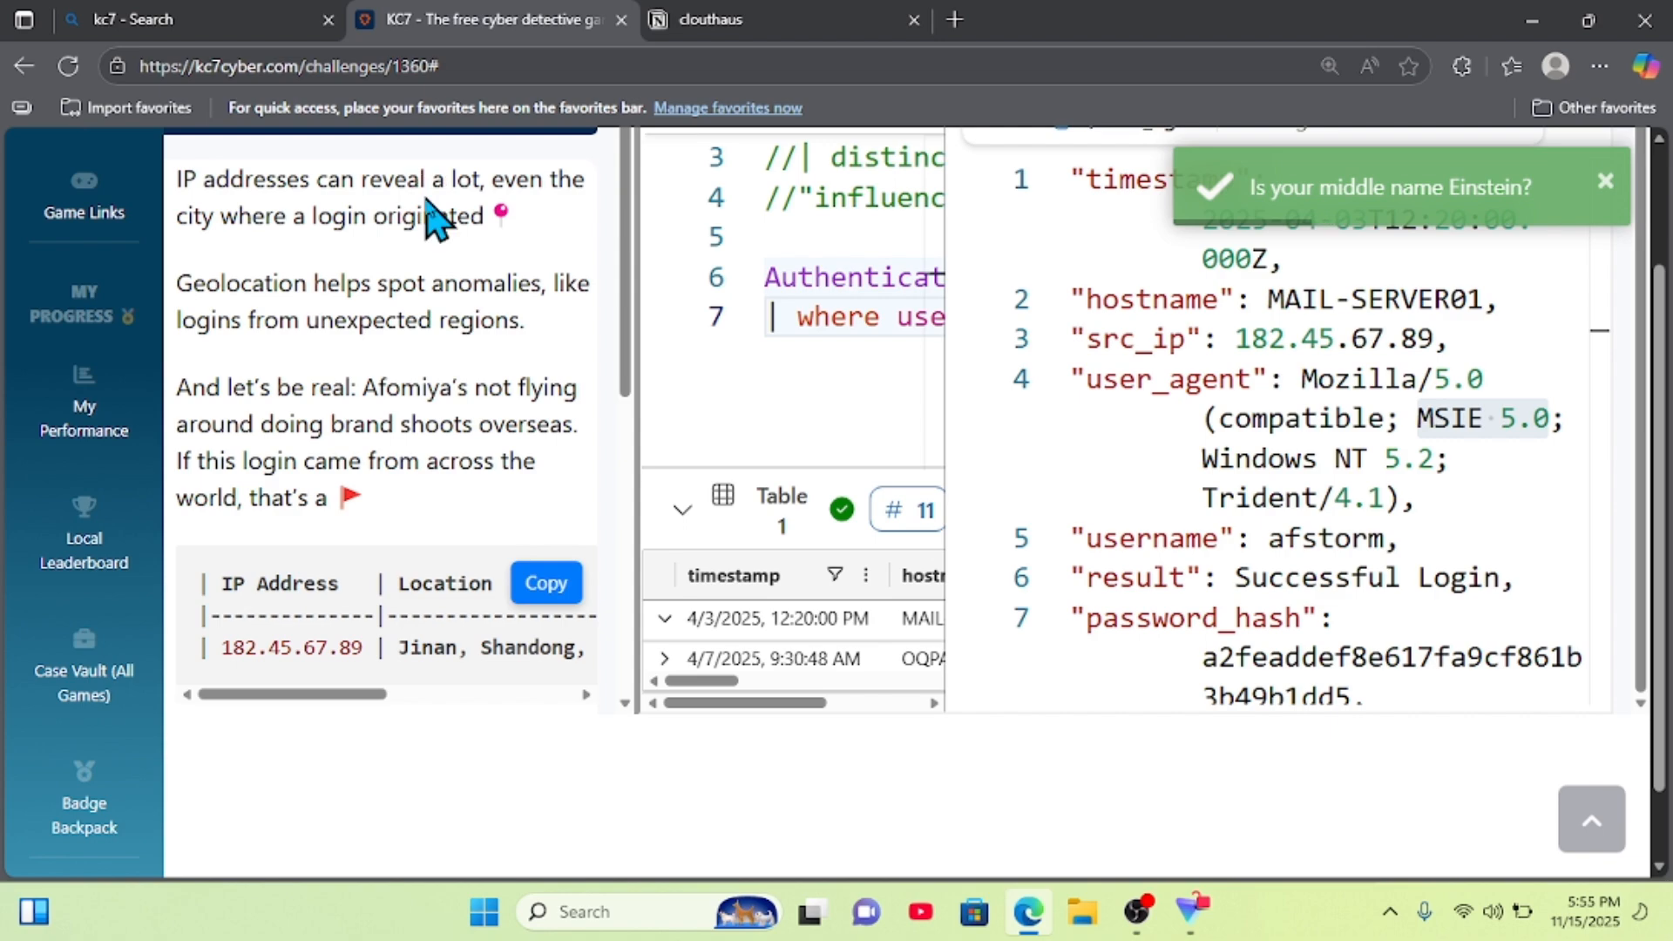
{"action": "scroll", "coordinate": [475, 248], "scroll_direction": "up", "scroll_amount": 2}
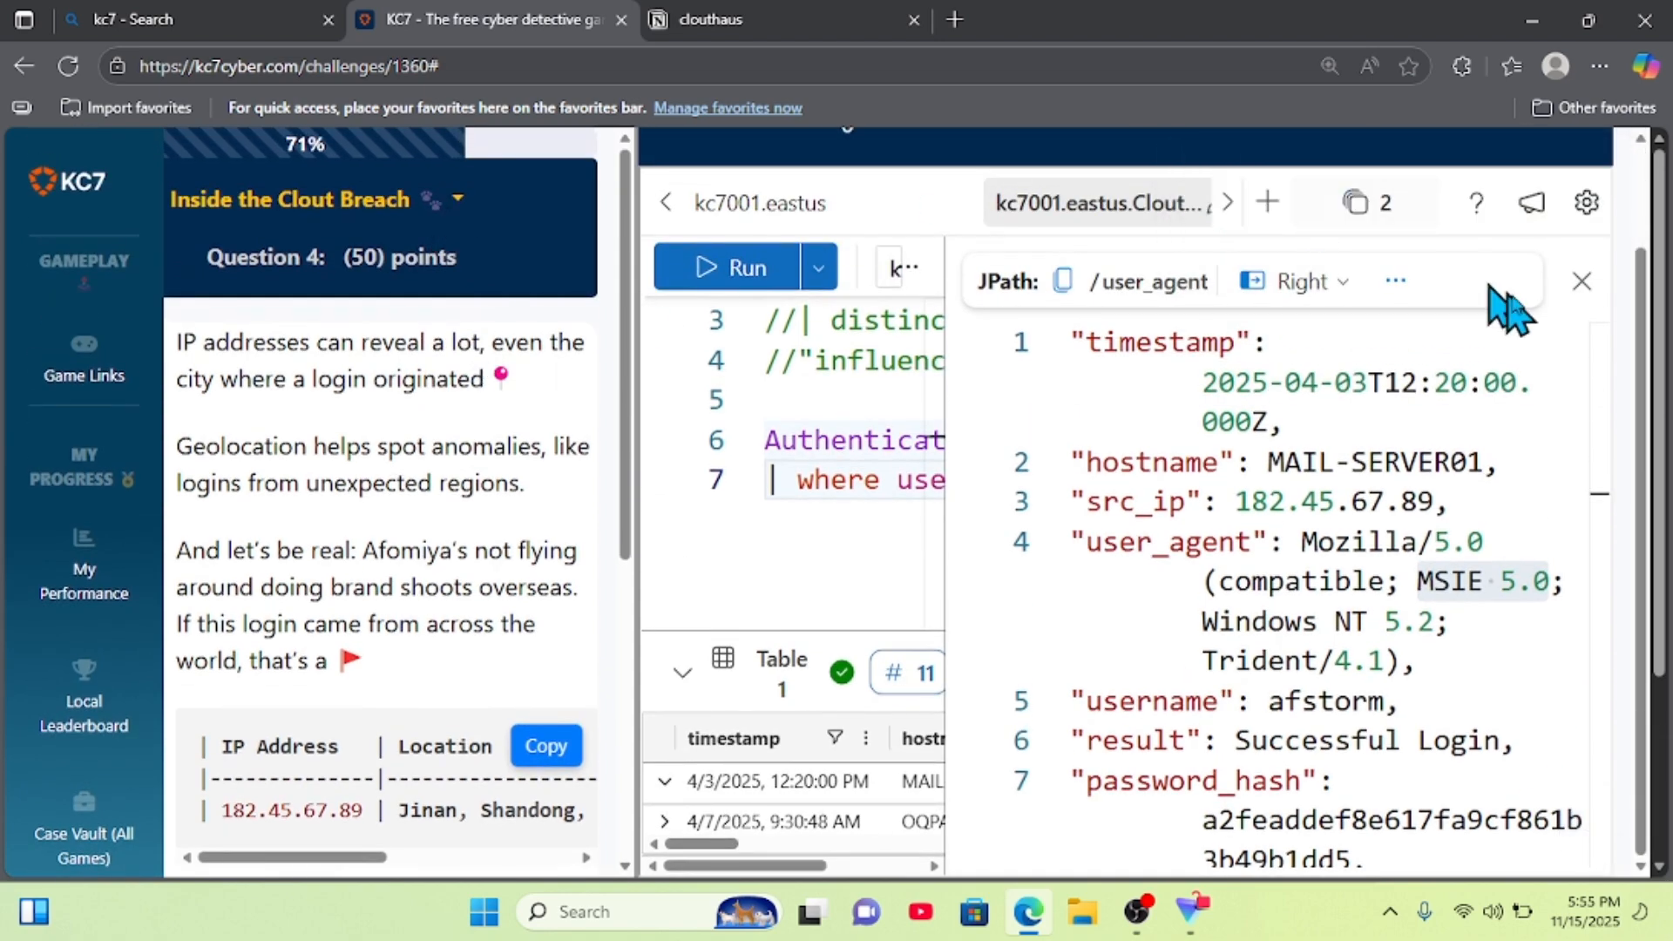
{"action": "left_click", "coordinate": [1579, 283]}
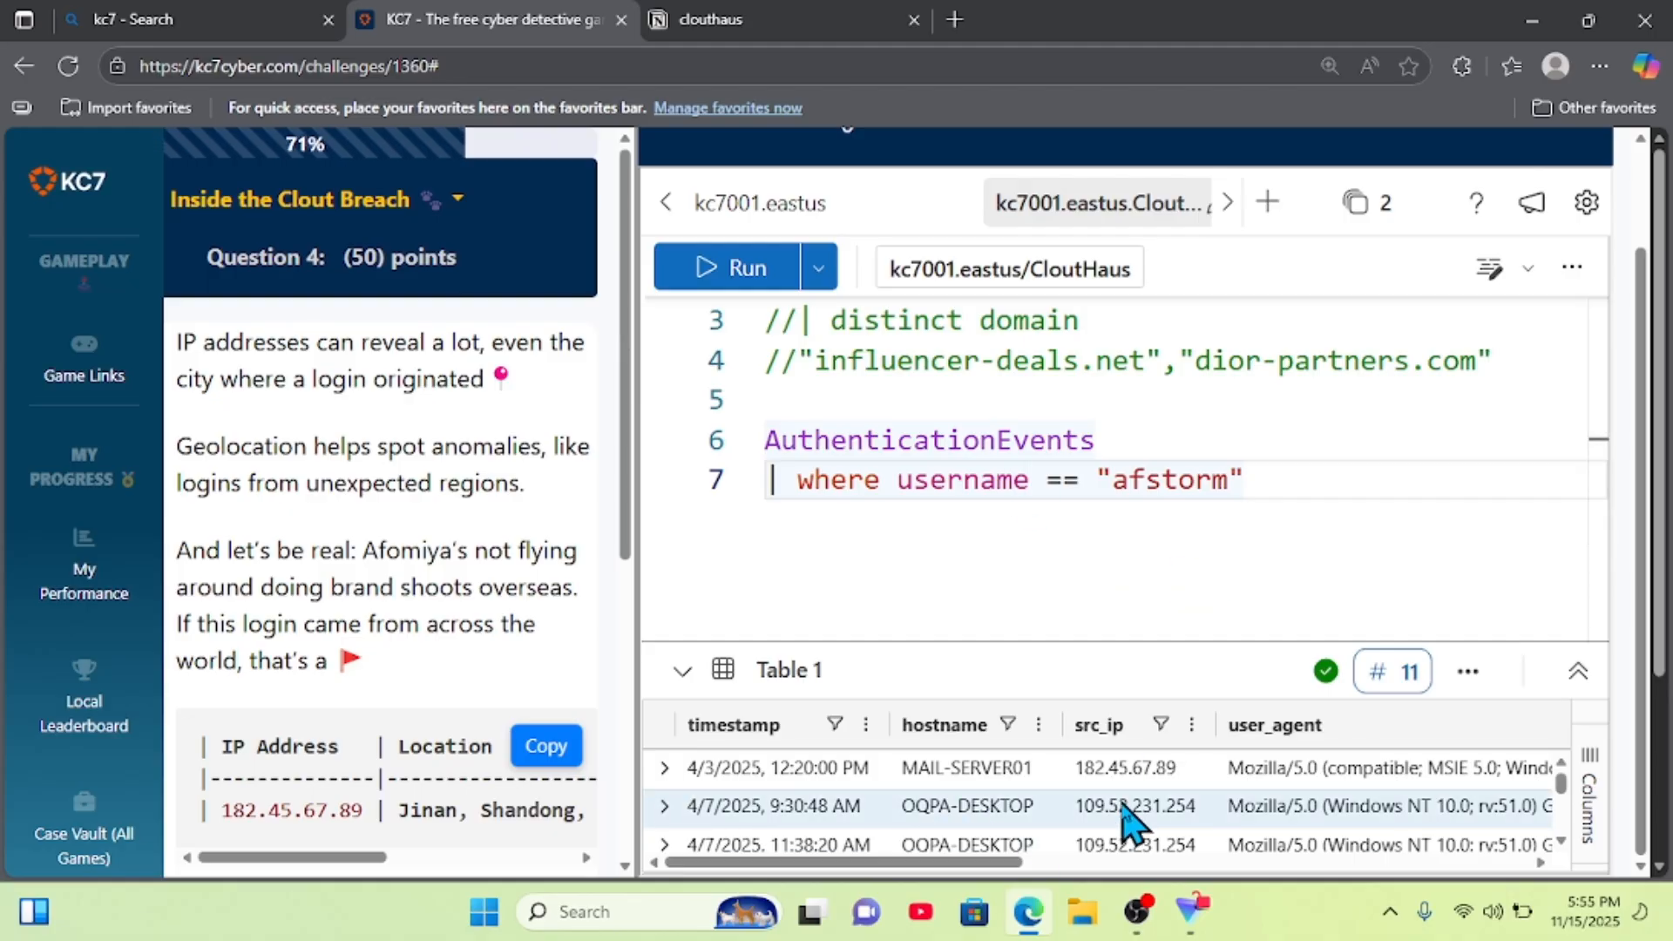
{"action": "left_click_drag", "start_coordinate": [1052, 641], "coordinate": [1037, 527]}
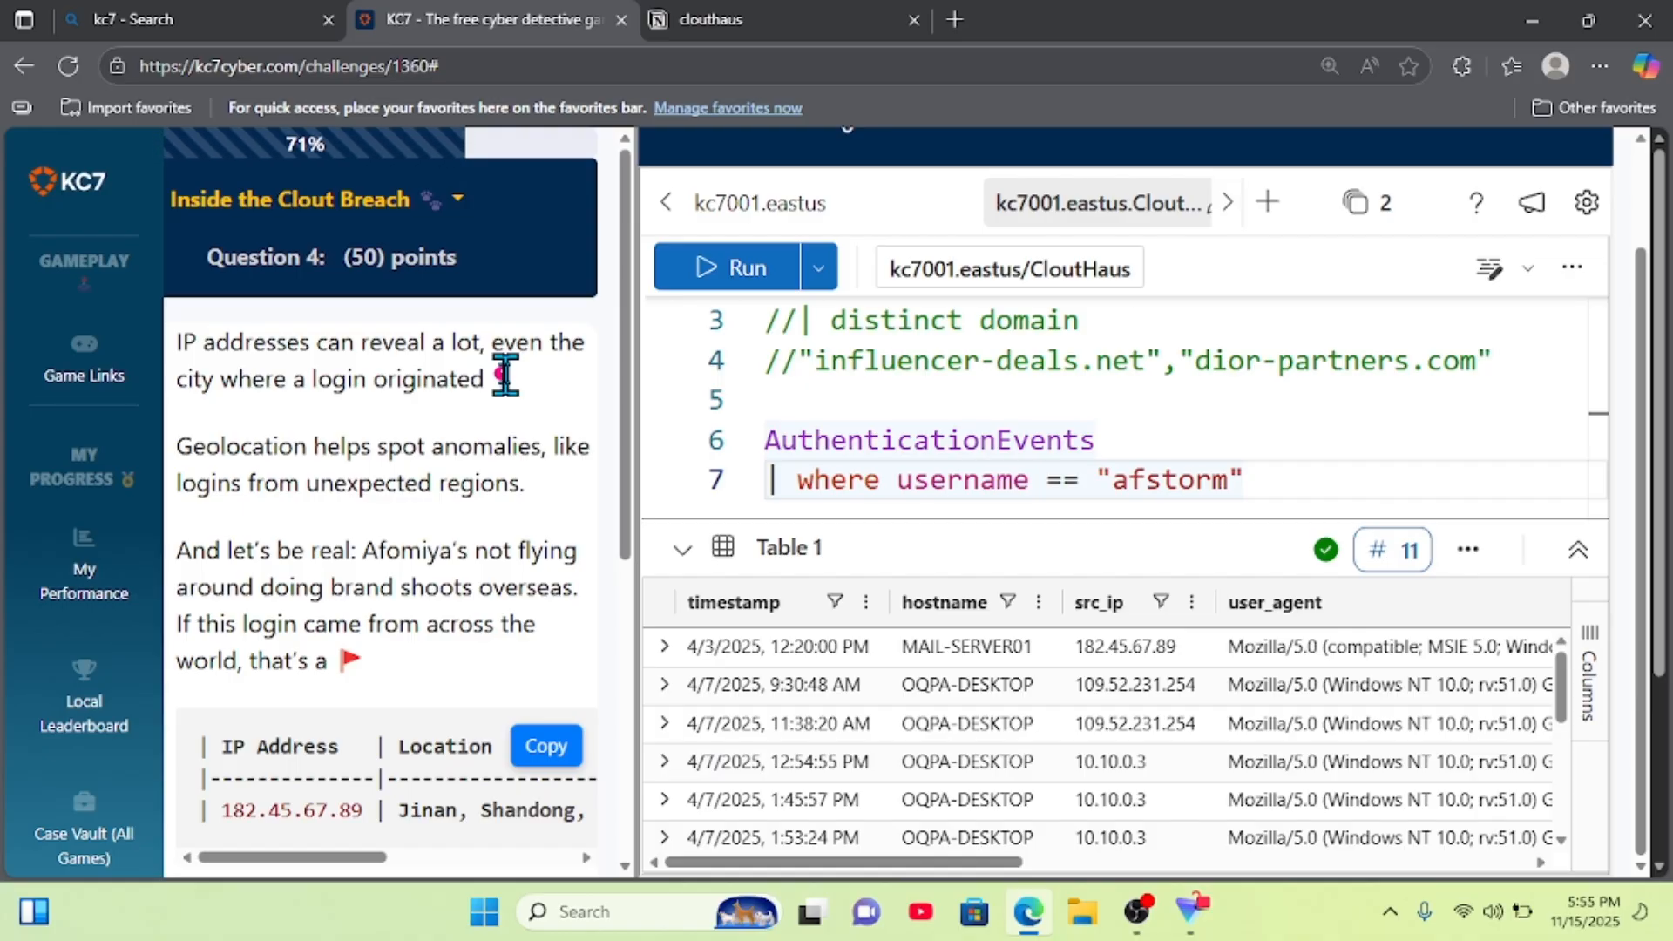
- Read Question 4 about the login's country of origin, including the IP location table and the lookup tool hint
{"action": "scroll", "coordinate": [504, 376], "scroll_direction": "down", "scroll_amount": 1}
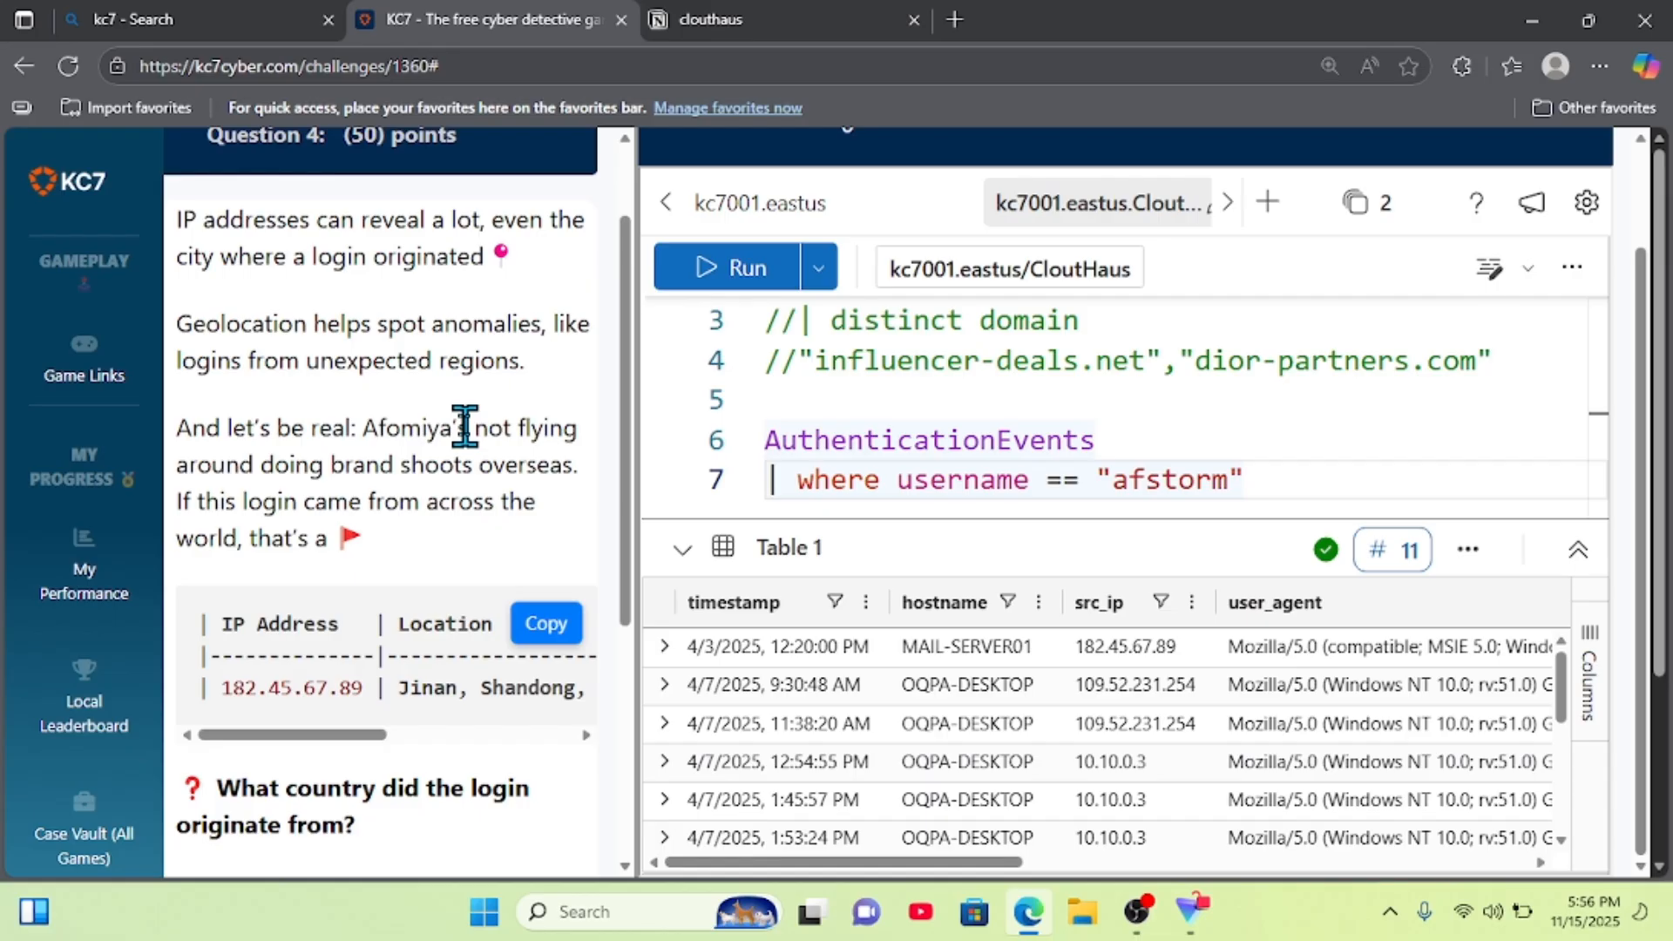
{"action": "scroll", "coordinate": [462, 425], "scroll_direction": "down", "scroll_amount": 1}
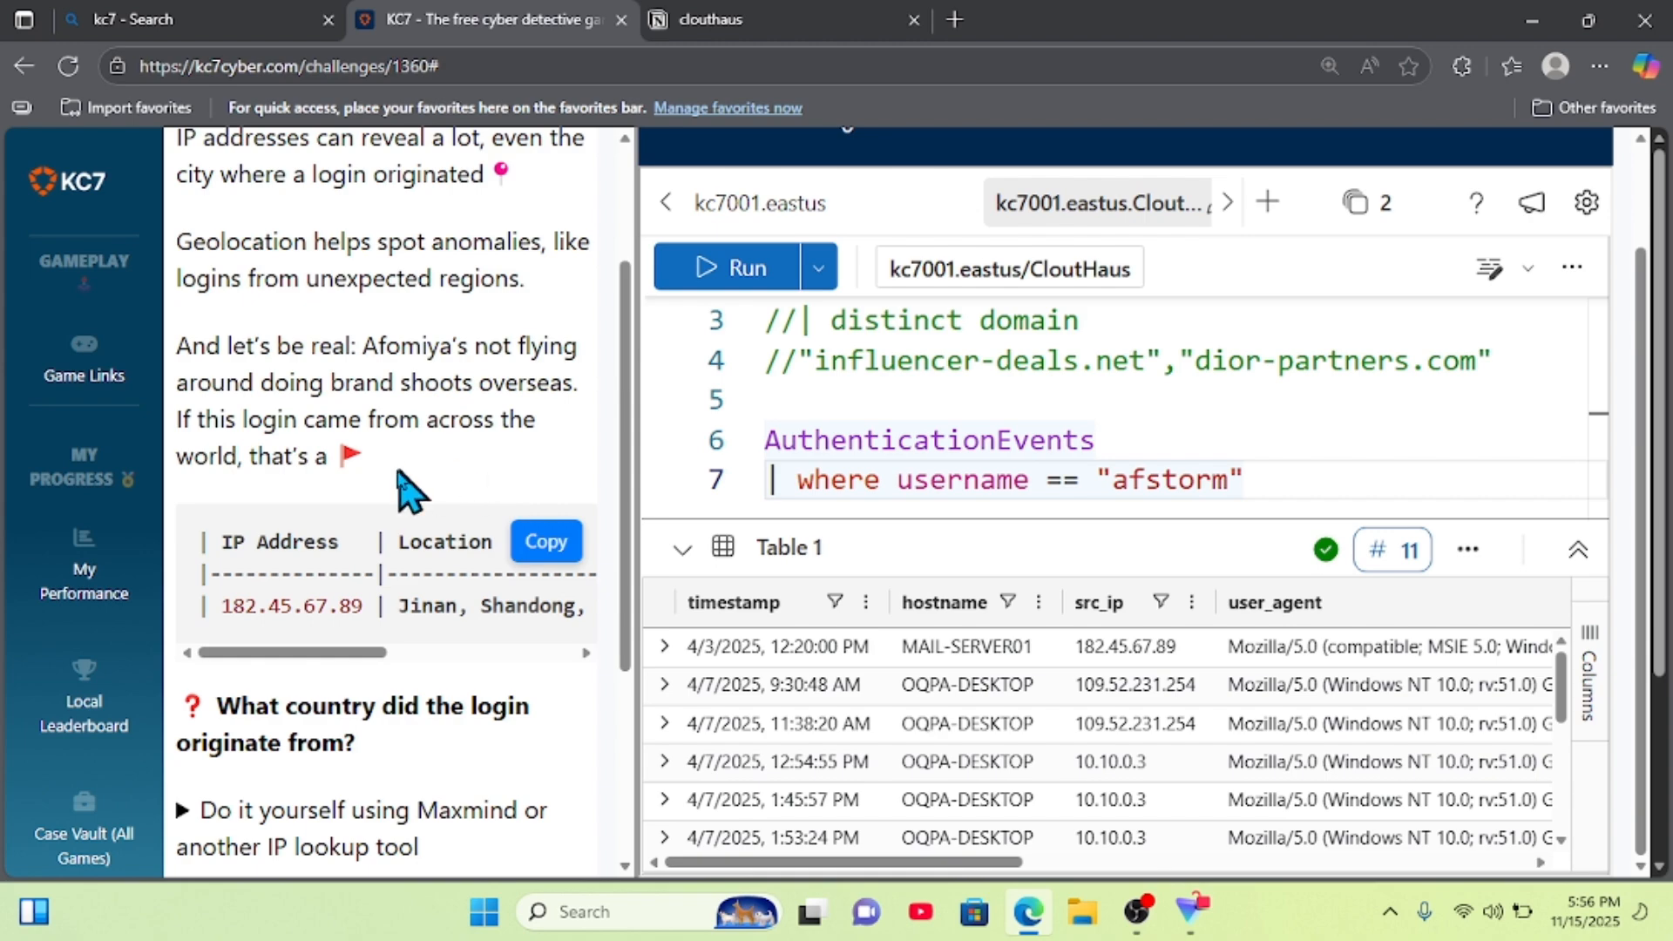
{"action": "scroll", "coordinate": [422, 478], "scroll_direction": "down", "scroll_amount": 2}
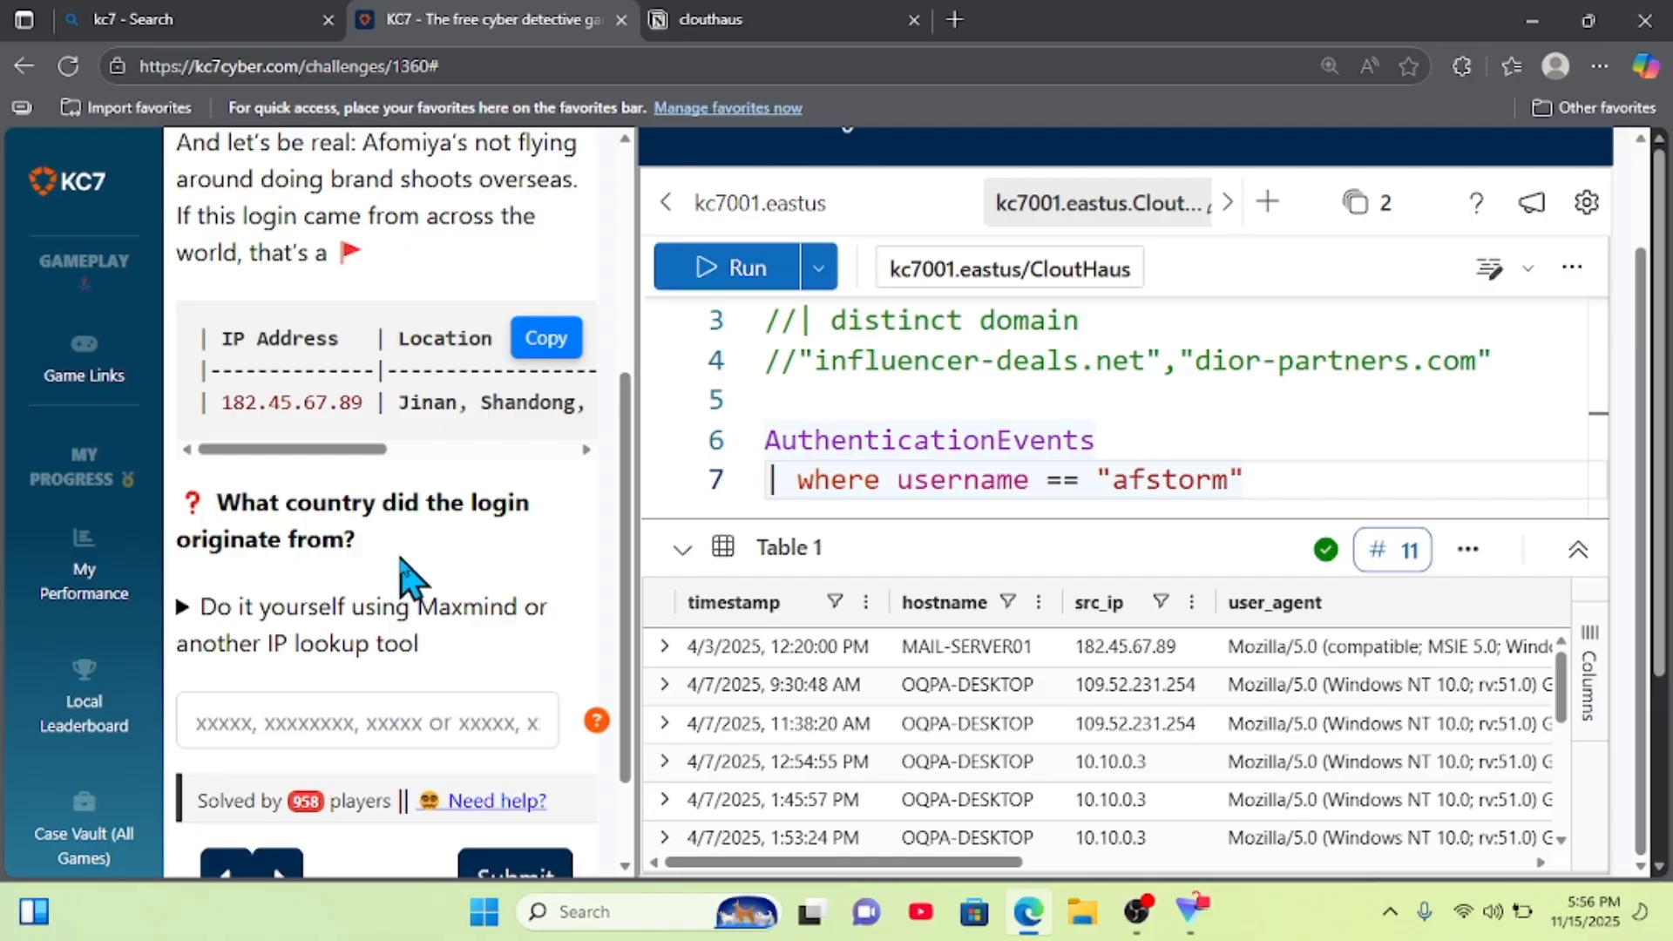
- Search the web for "osint framework" in a new tab and open the OSINT Framework site
{"action": "left_click", "coordinate": [954, 19]}
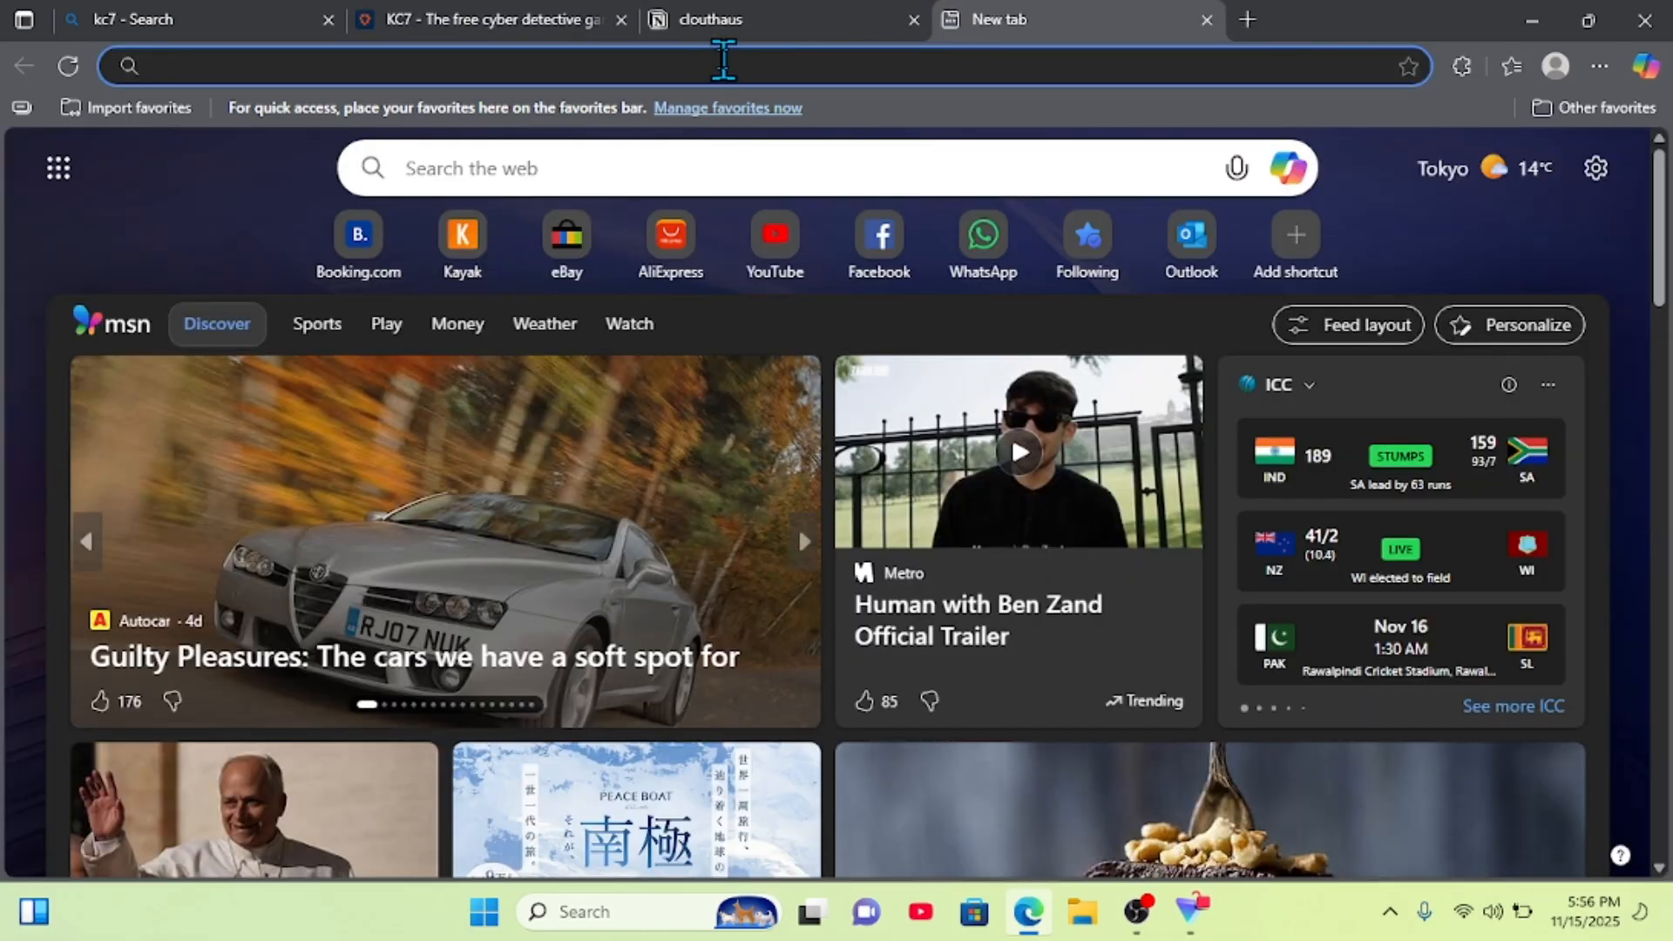
{"action": "type", "text": "osint"}
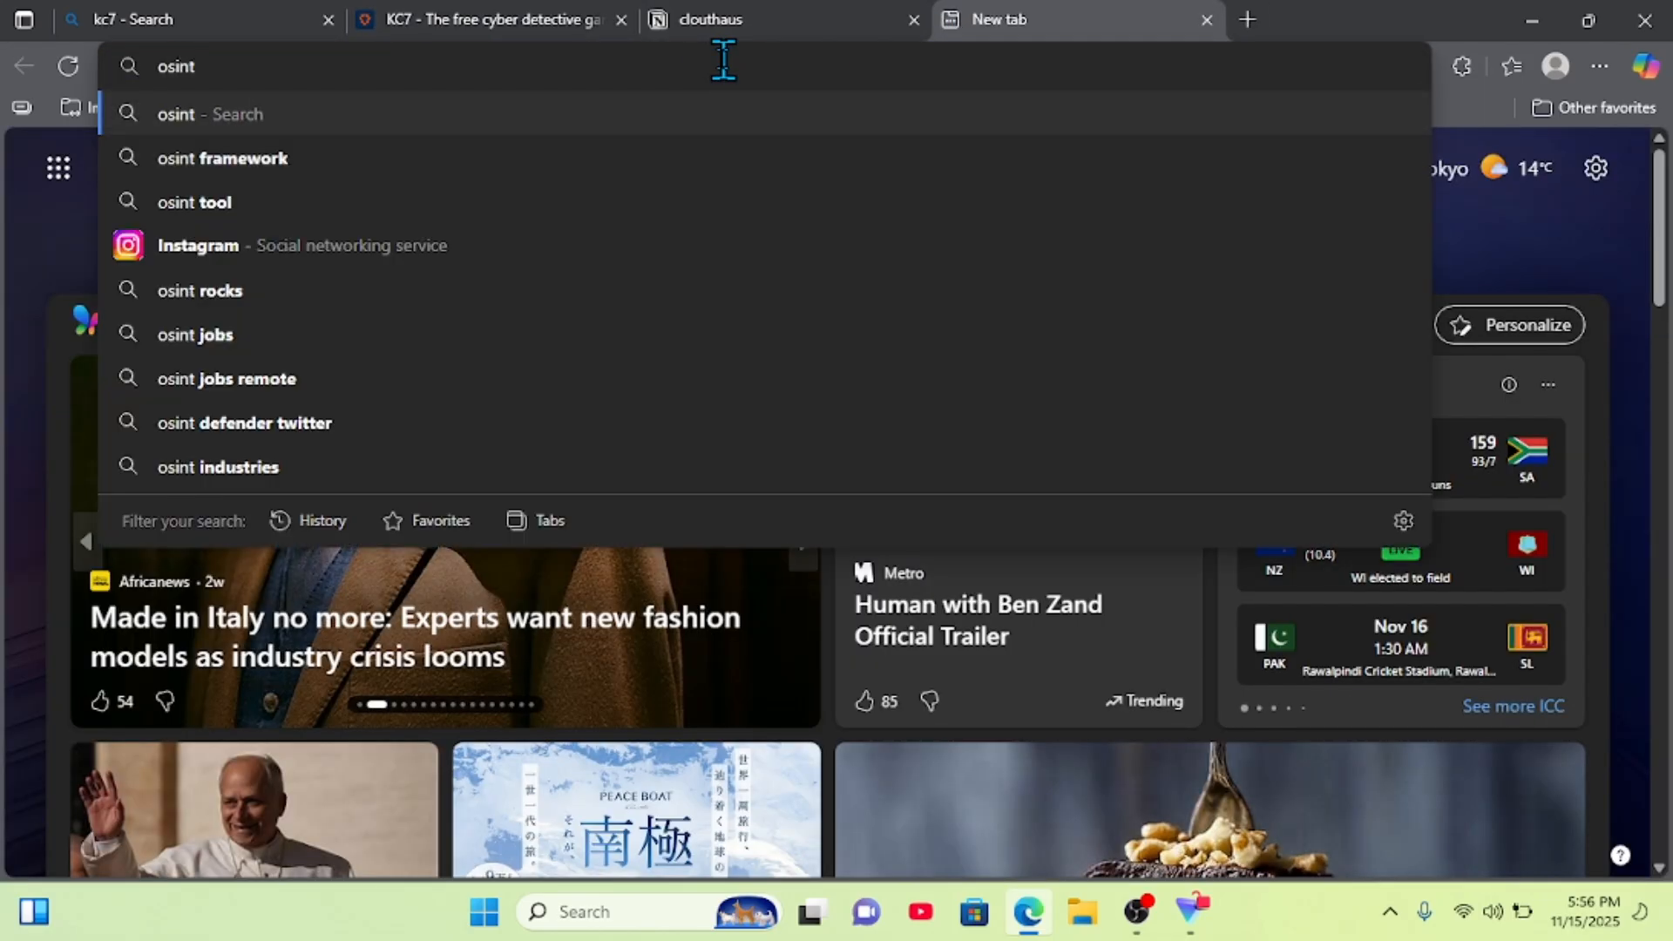
{"action": "left_click", "coordinate": [396, 159]}
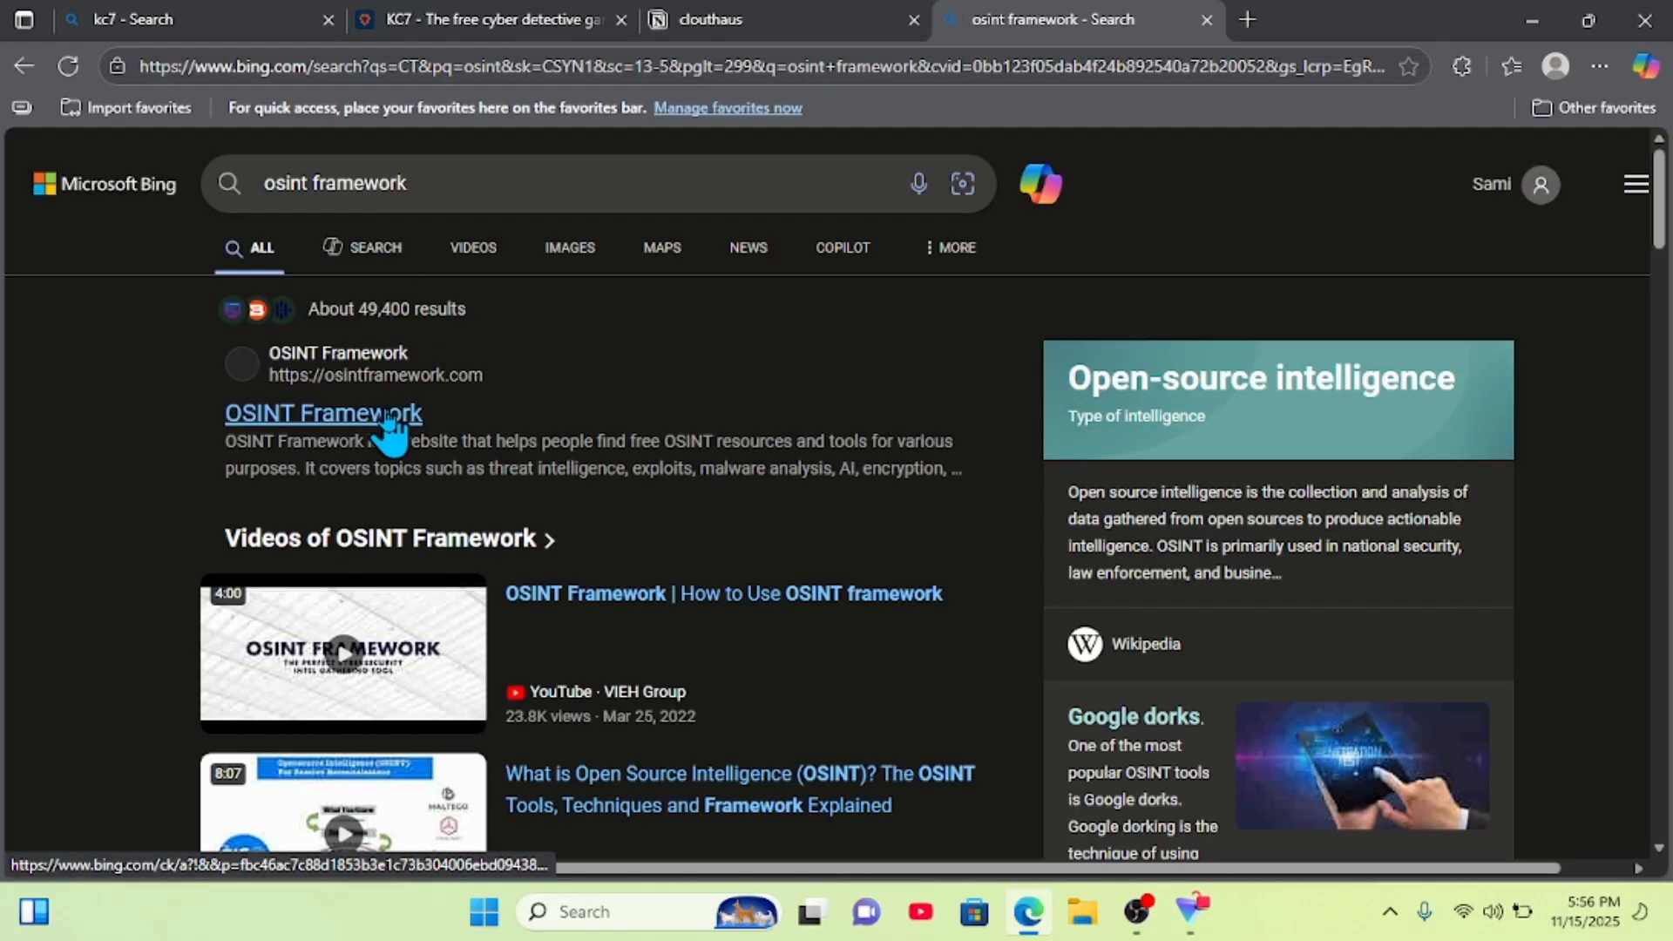
{"action": "left_click", "coordinate": [386, 411]}
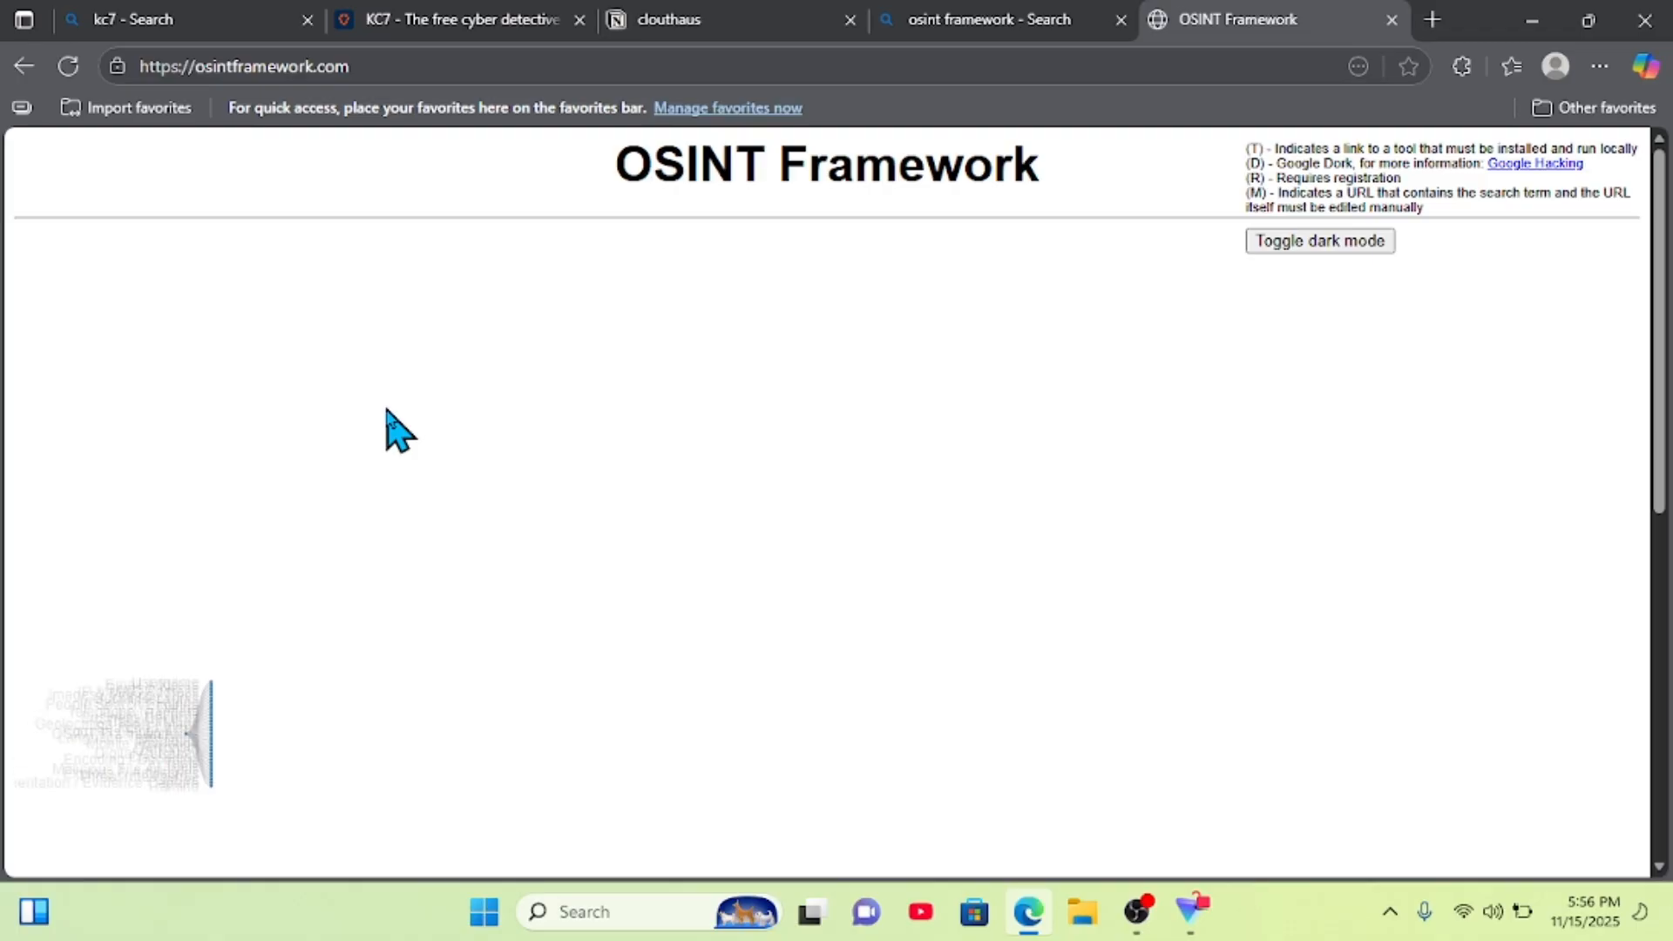
- Enlarge the OSINT Framework tree and expand its IP & MAC Address branch
{"action": "scroll", "coordinate": [488, 427], "scroll_direction": "up", "scroll_amount": 4}
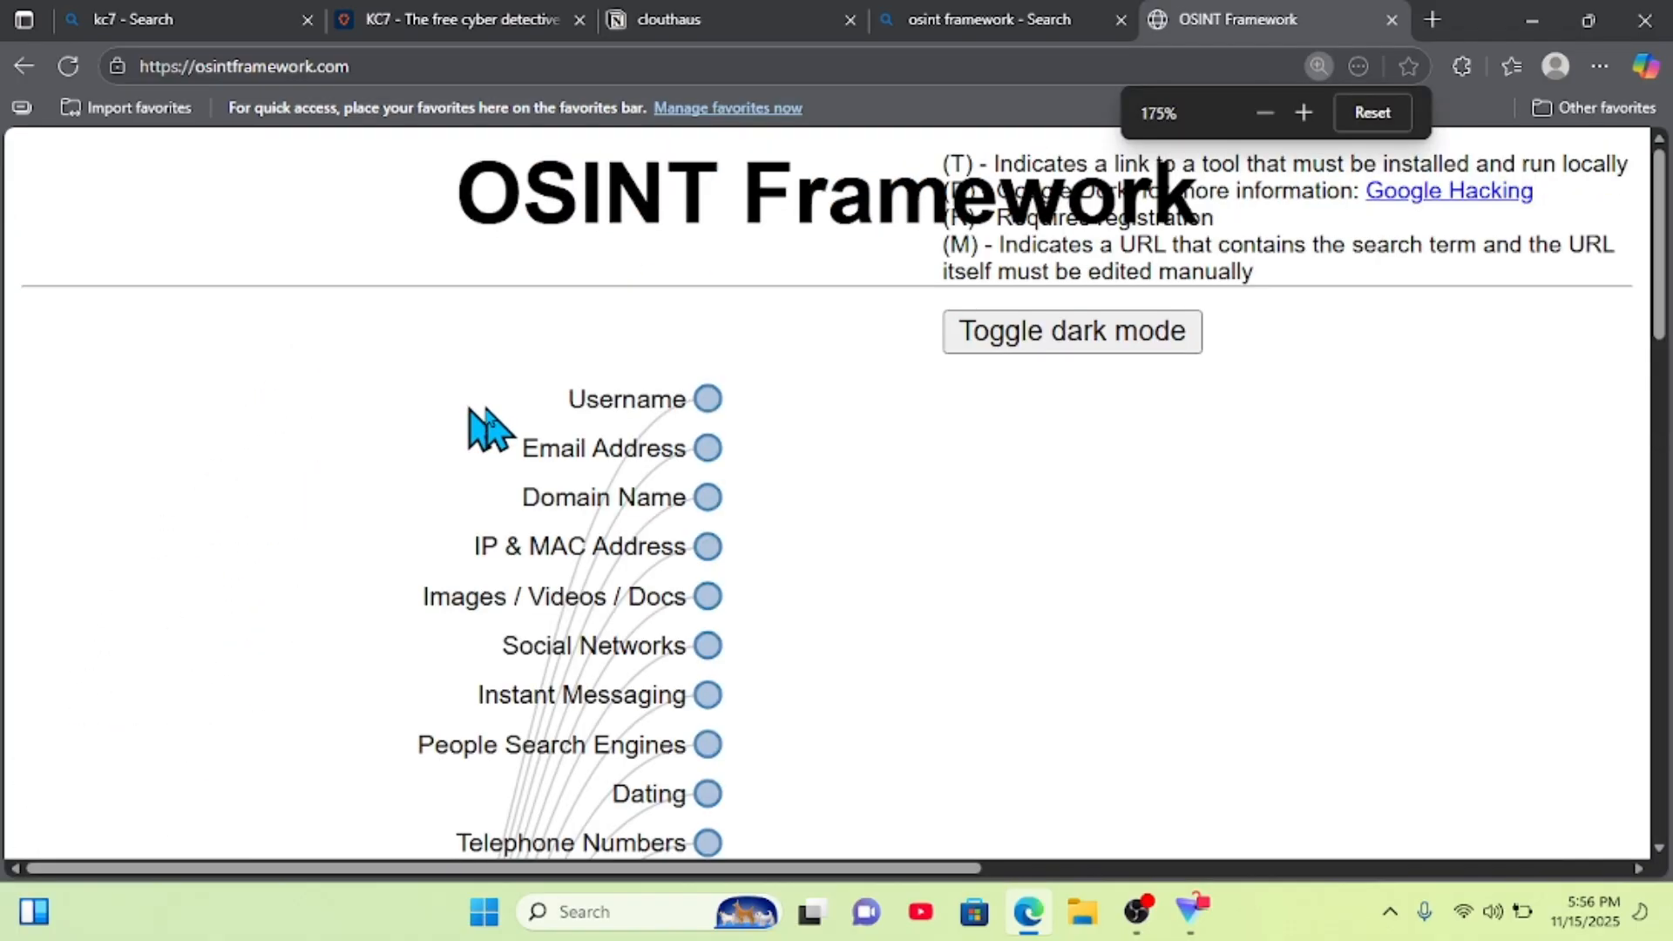
{"action": "scroll", "coordinate": [479, 417], "scroll_direction": "down", "scroll_amount": 1}
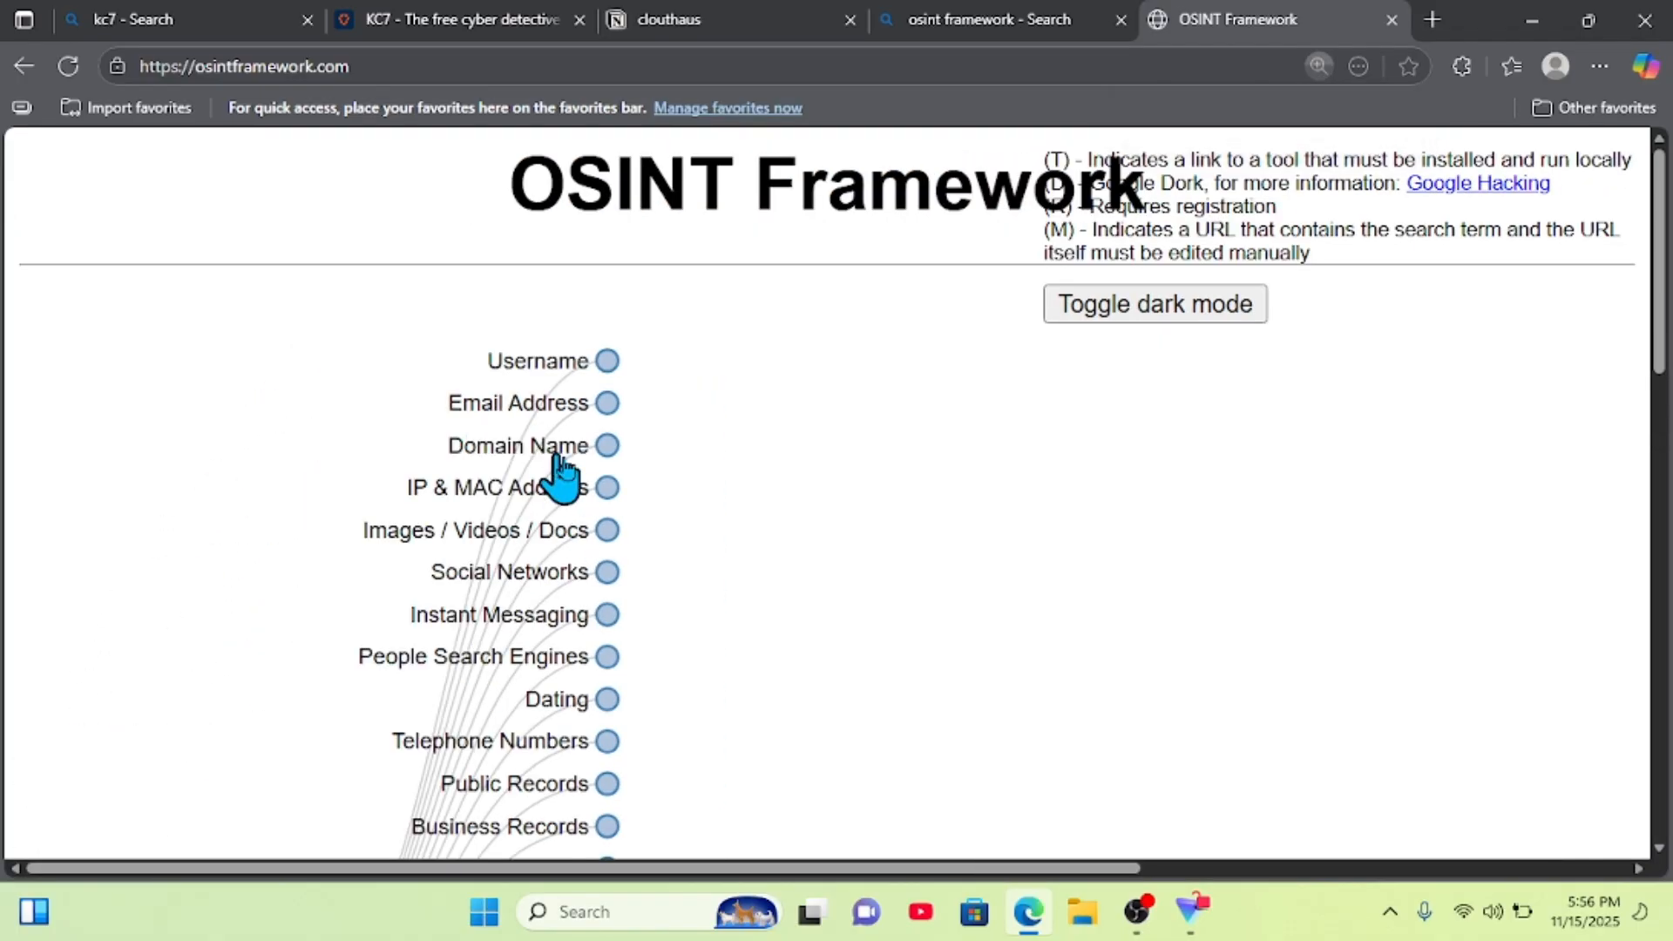
{"action": "left_click", "coordinate": [606, 488]}
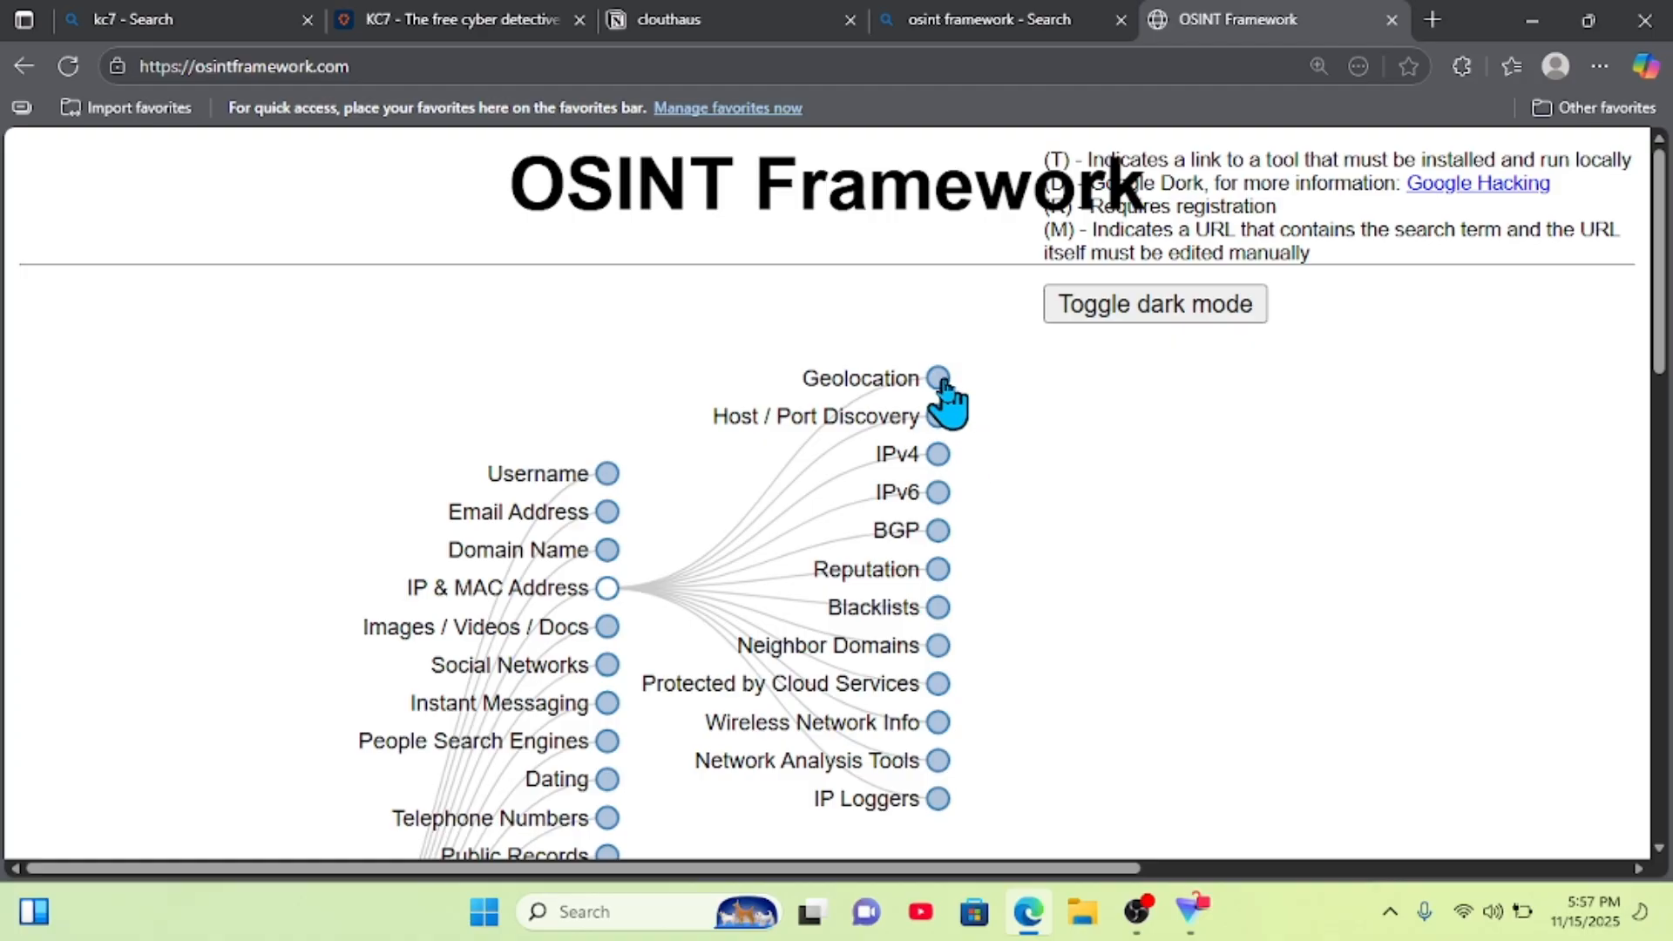
- Expand the Geolocation branch of the OSINT Framework tree and open the MaxMind Demo link in a new tab
{"action": "left_click", "coordinate": [941, 380]}
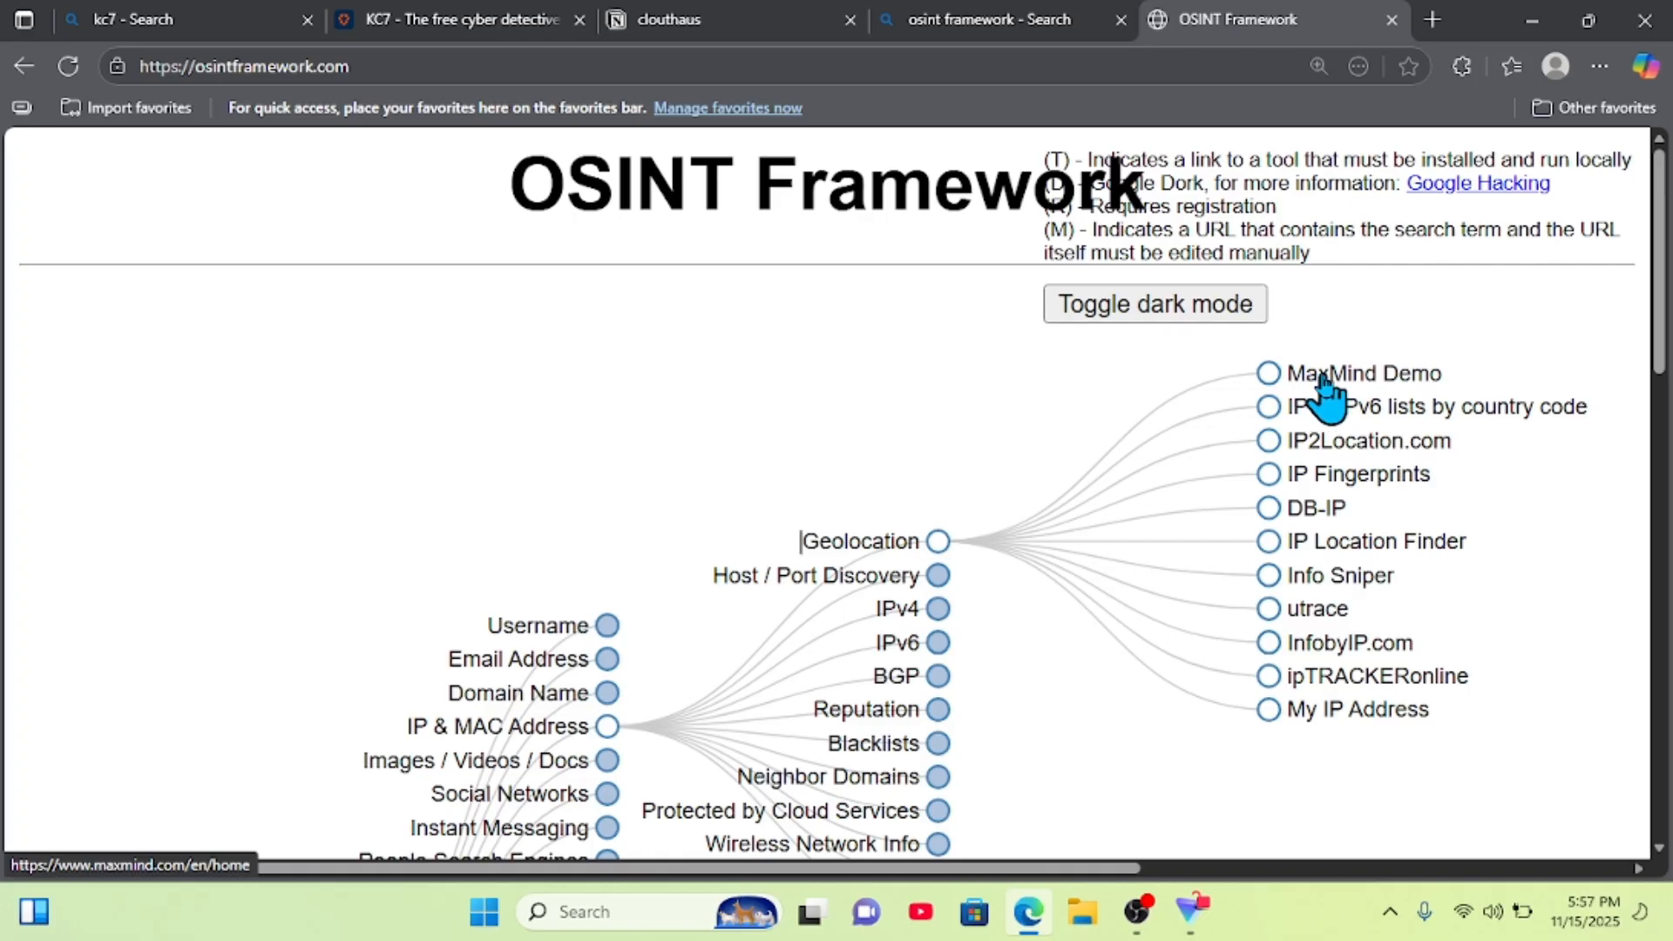
{"action": "right_click", "coordinate": [1409, 383]}
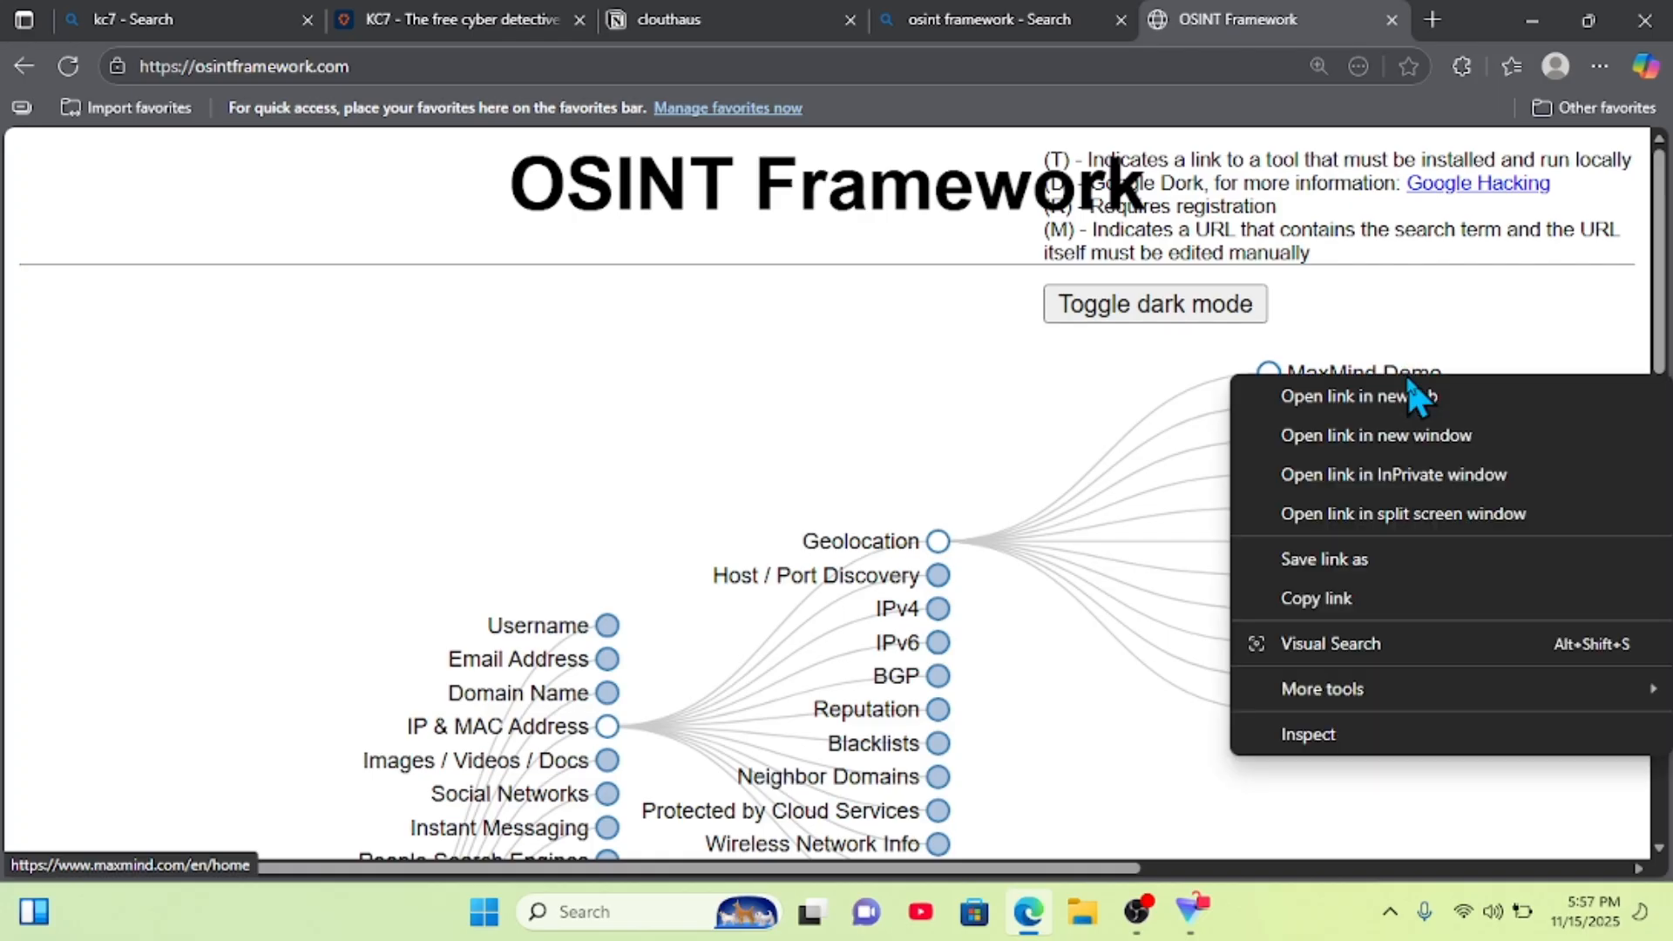
{"action": "left_click", "coordinate": [1409, 397]}
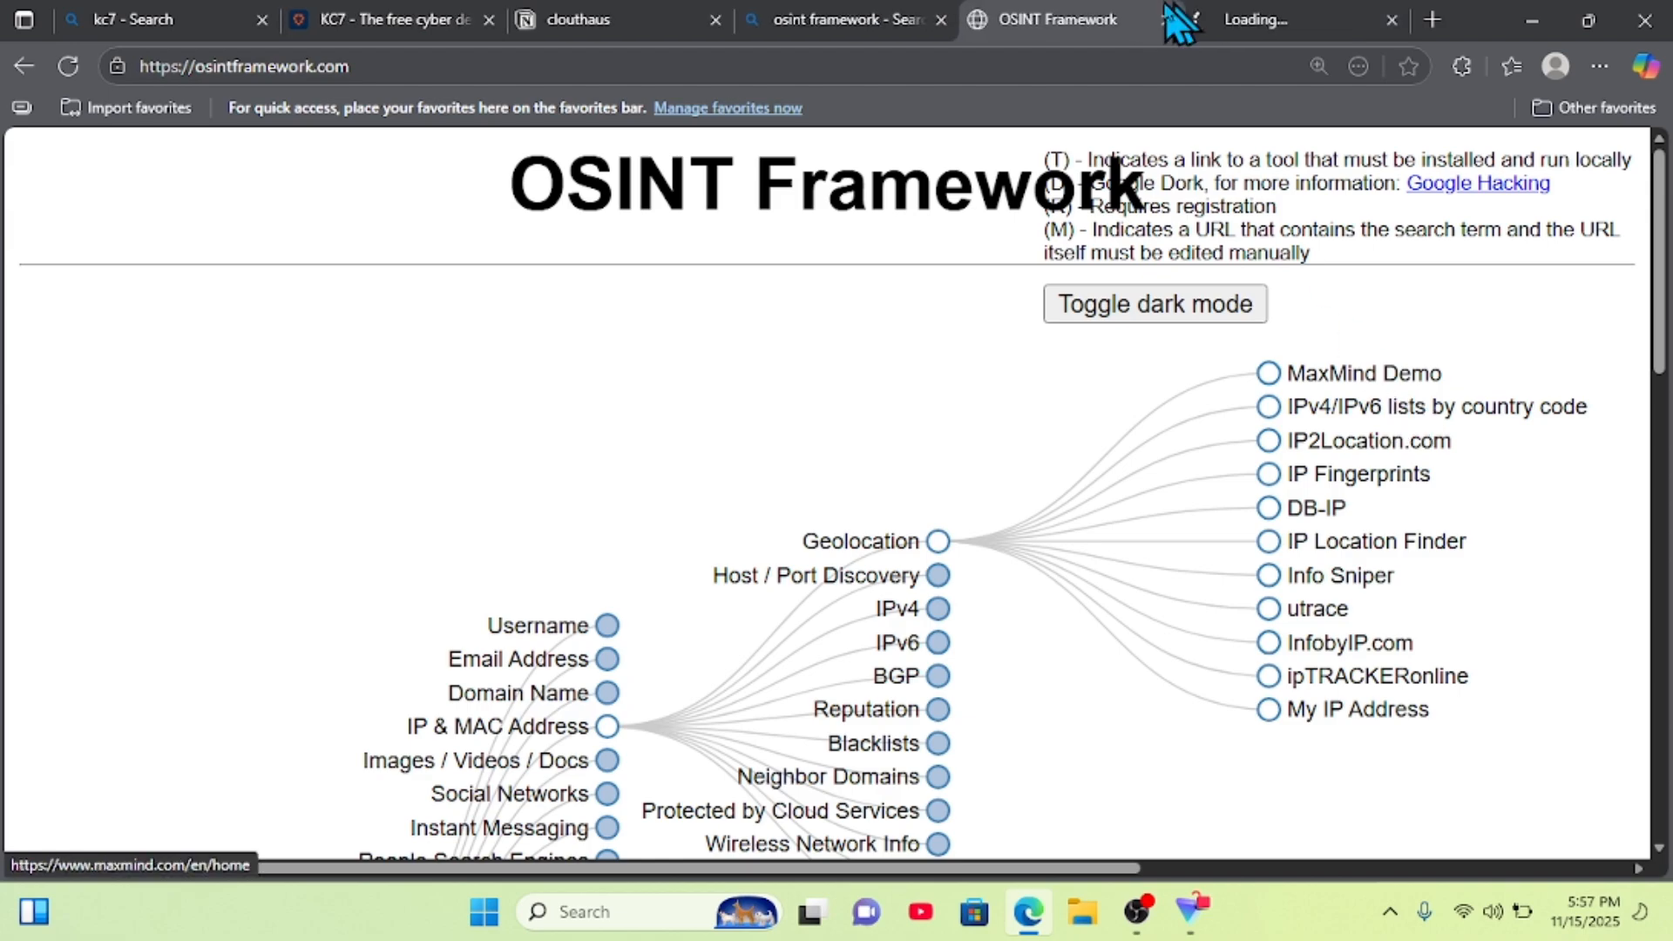
{"action": "left_click", "coordinate": [1252, 26]}
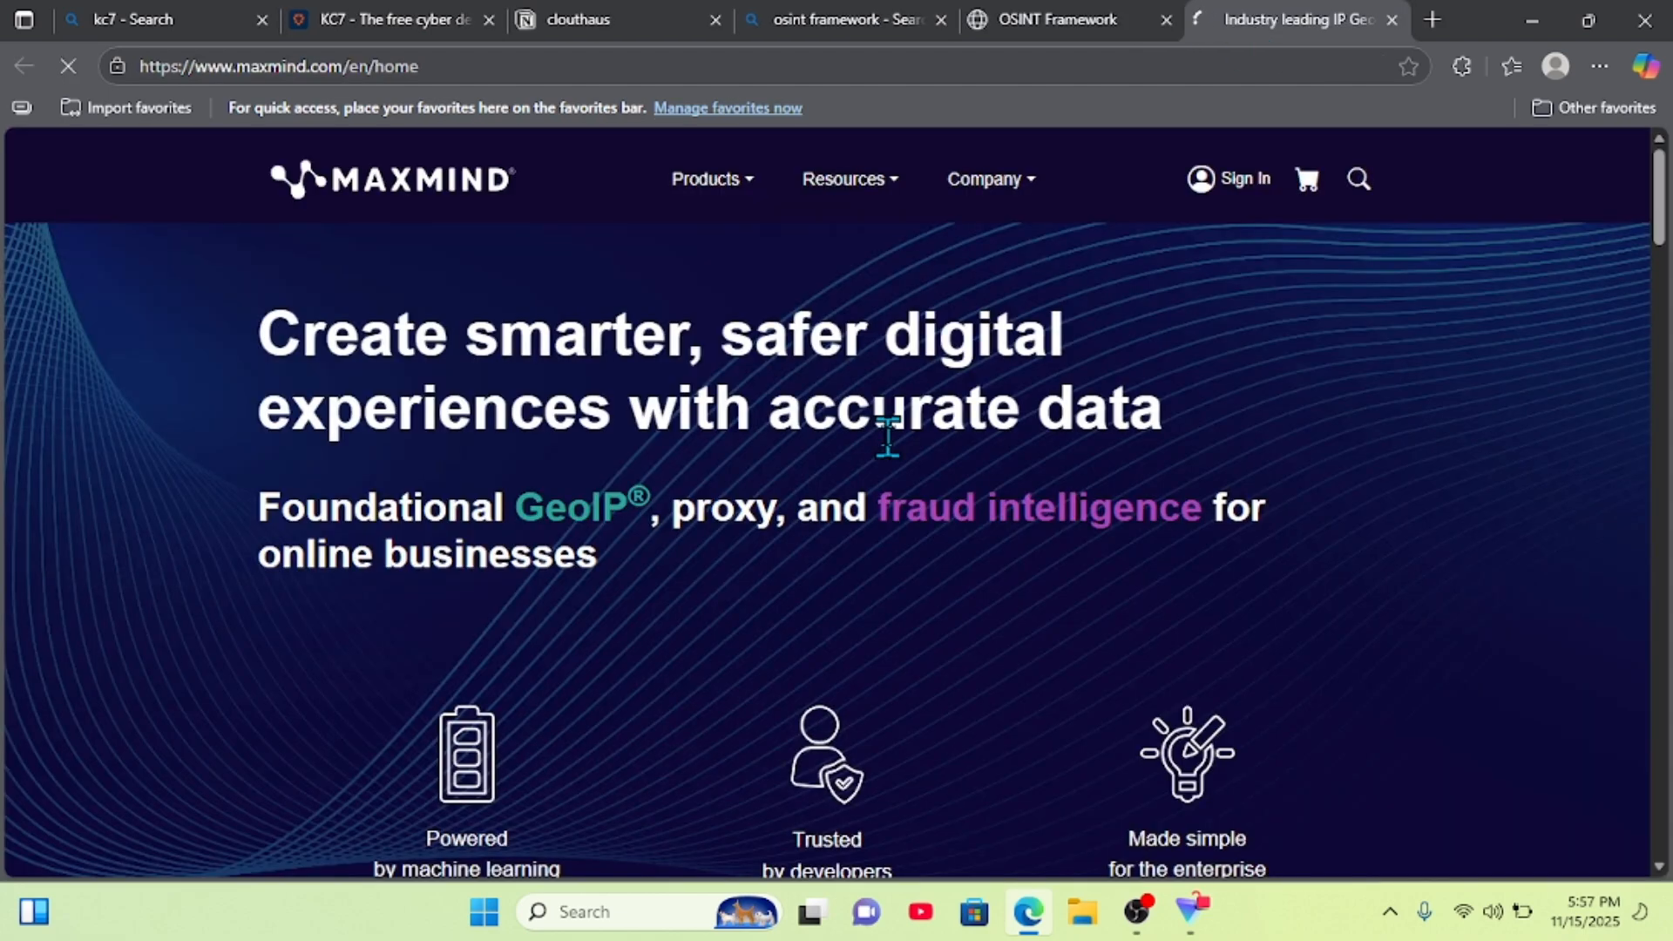
- Open MaxMind's IP Geolocation demo and bring up the GeoIP web services form for entering IP addresses
{"action": "scroll", "coordinate": [887, 438], "scroll_direction": "down", "scroll_amount": 6}
{"action": "scroll", "coordinate": [893, 449], "scroll_direction": "down", "scroll_amount": 1}
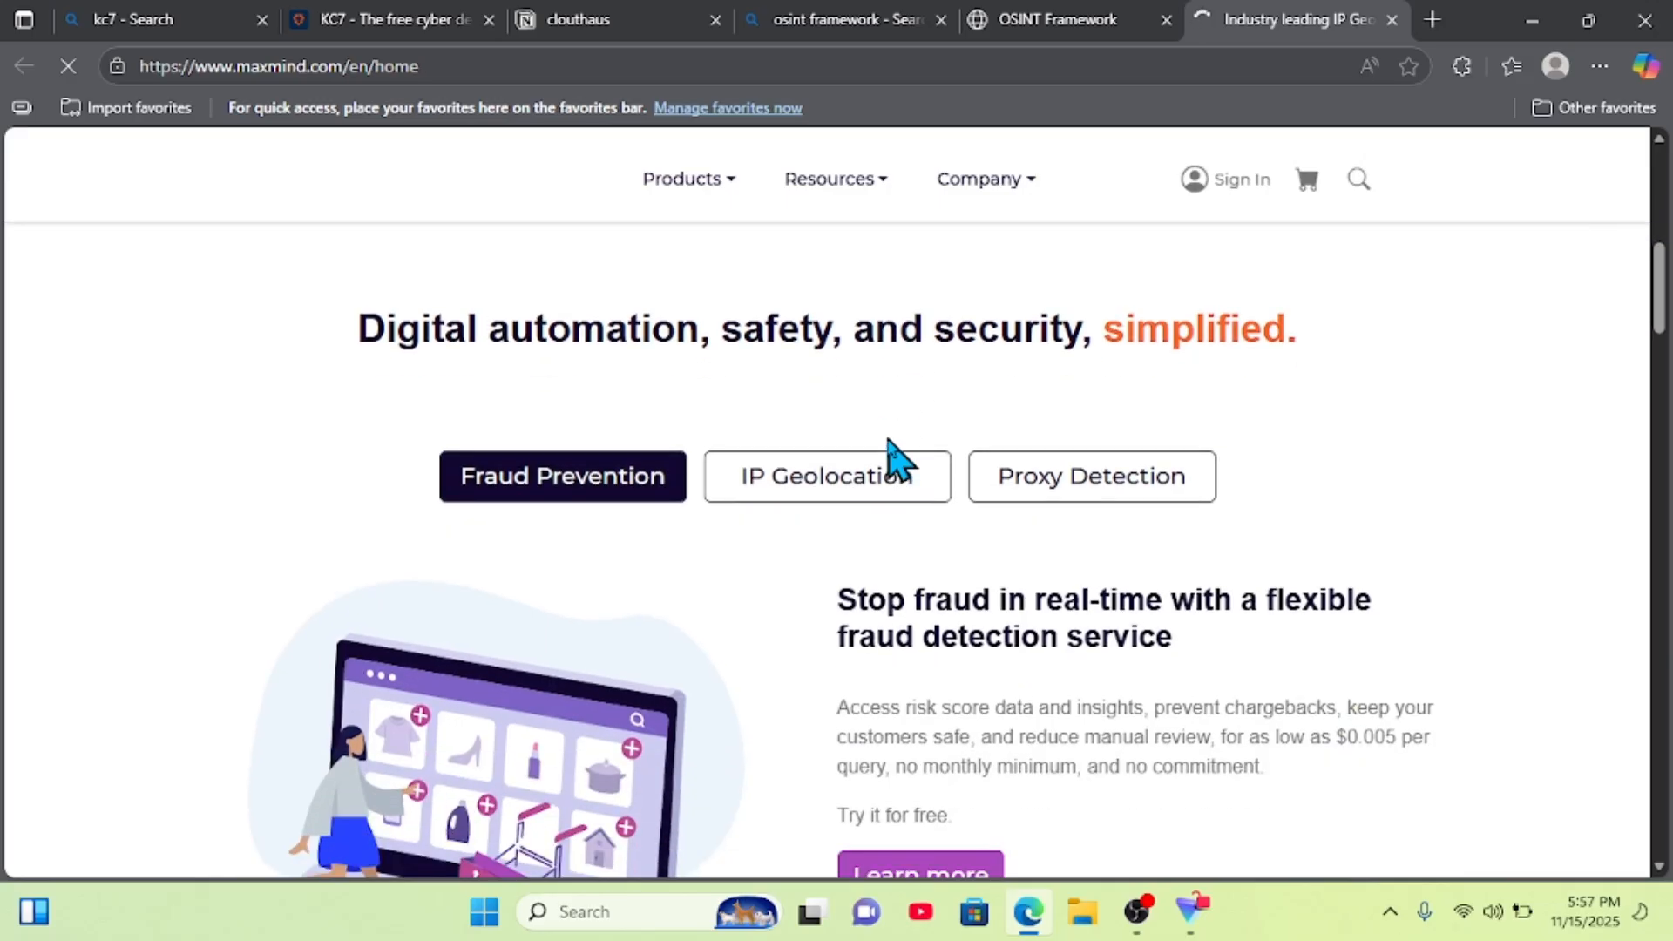
{"action": "left_click", "coordinate": [828, 485]}
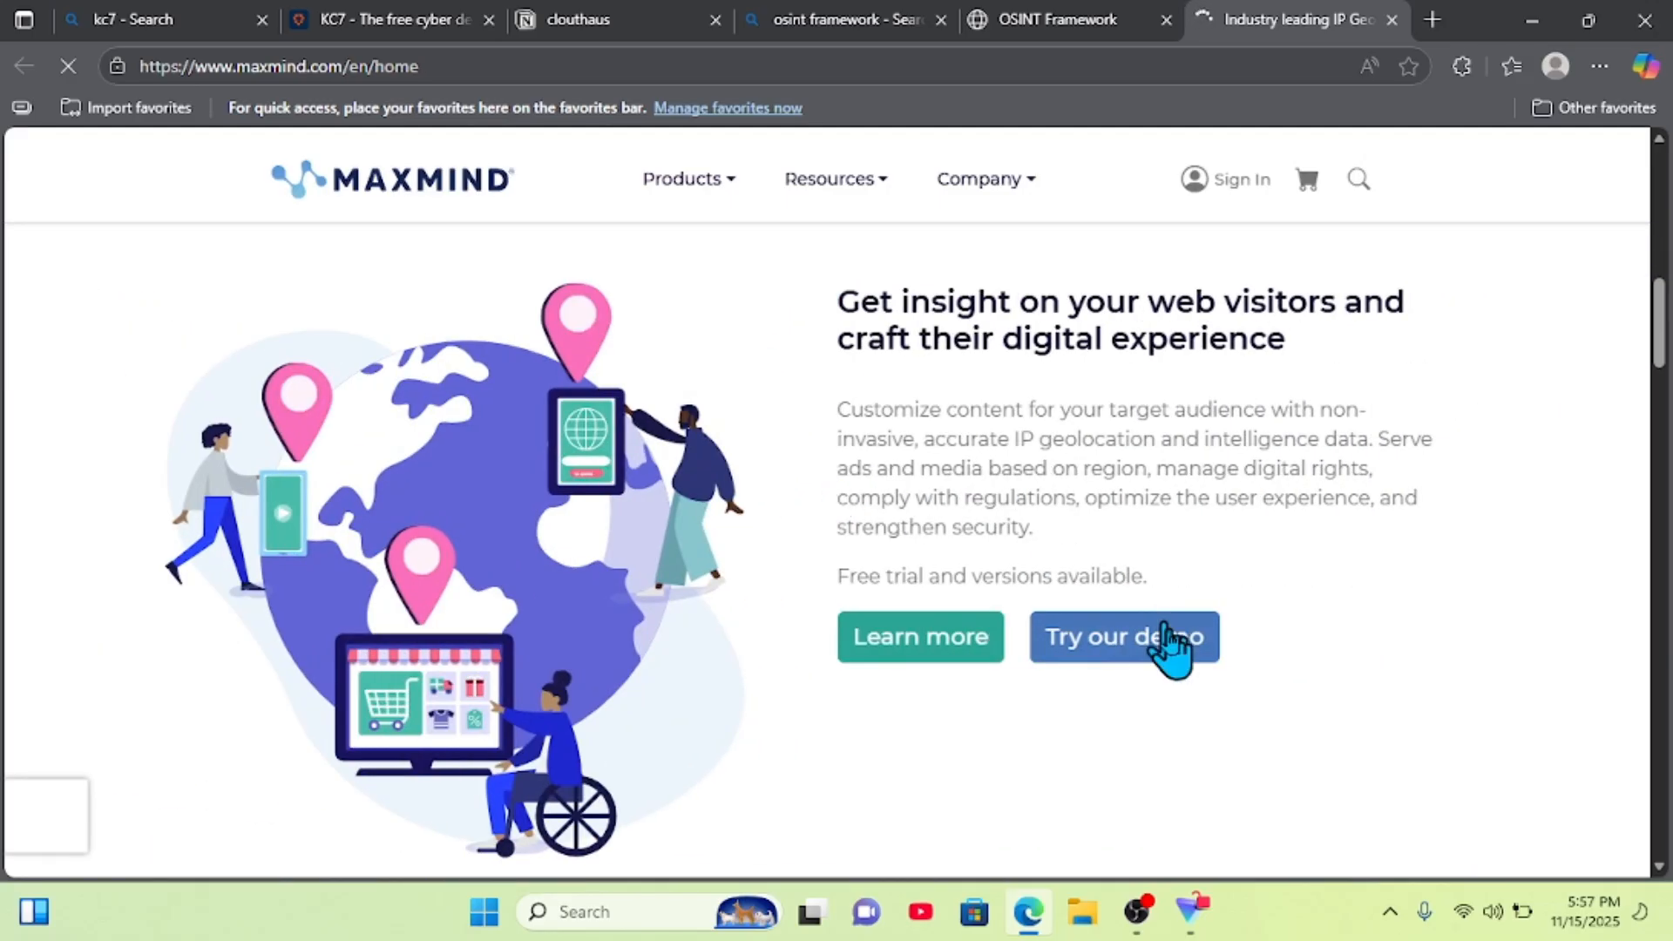
{"action": "left_click", "coordinate": [1166, 626]}
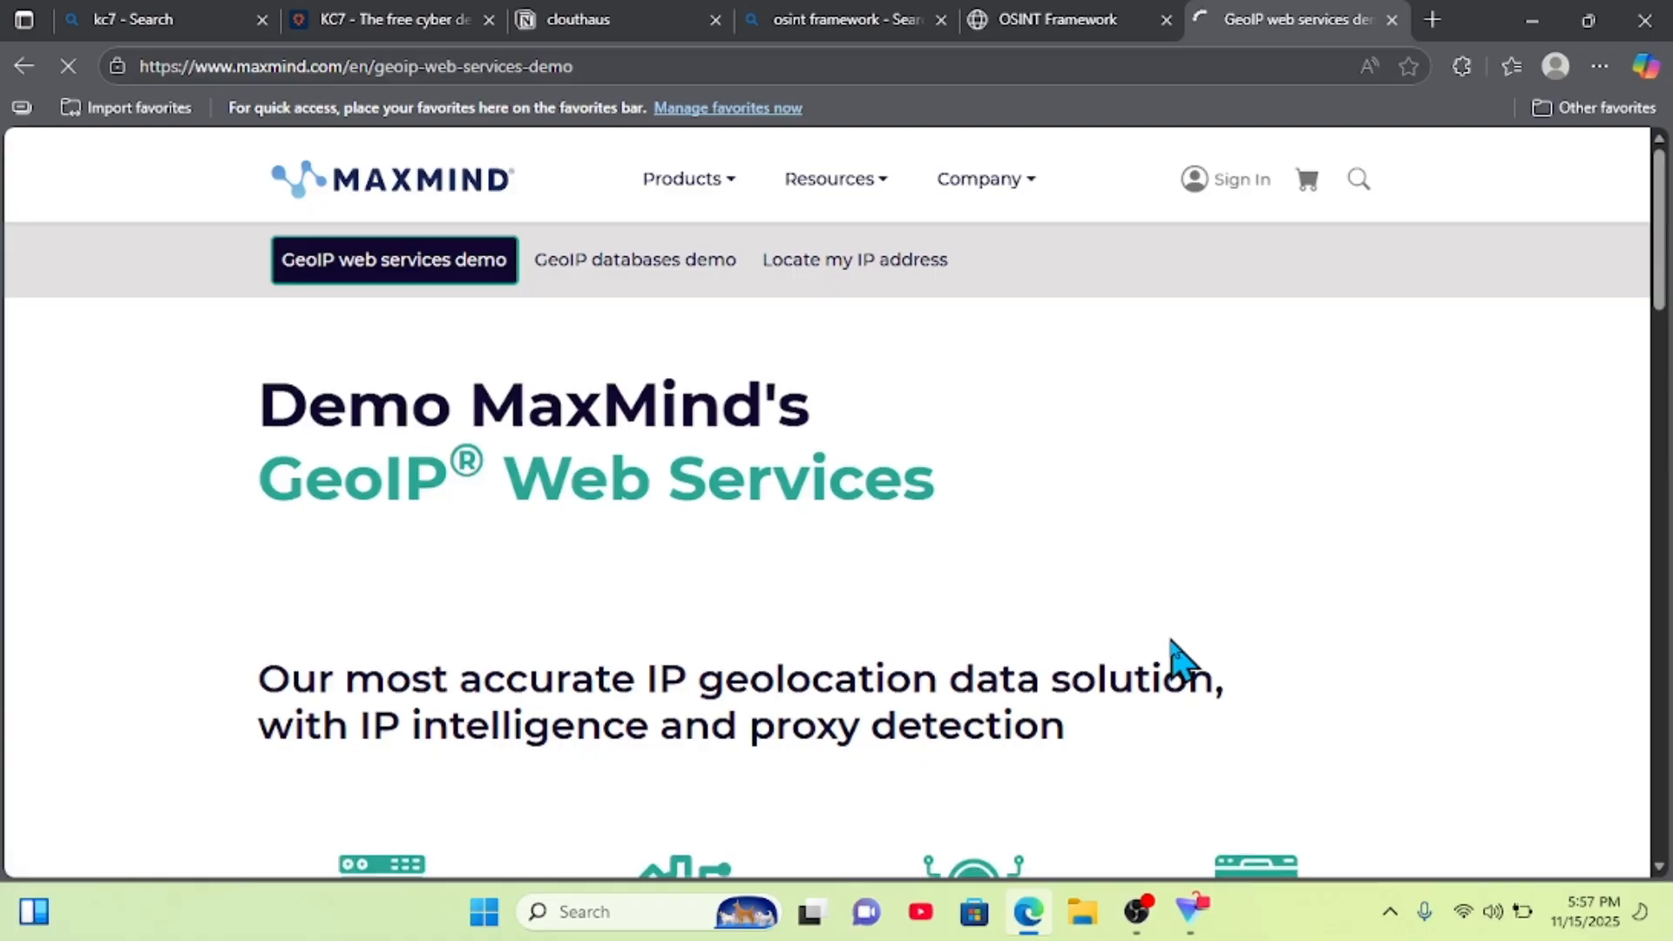
{"action": "scroll", "coordinate": [1170, 641], "scroll_direction": "down", "scroll_amount": 10}
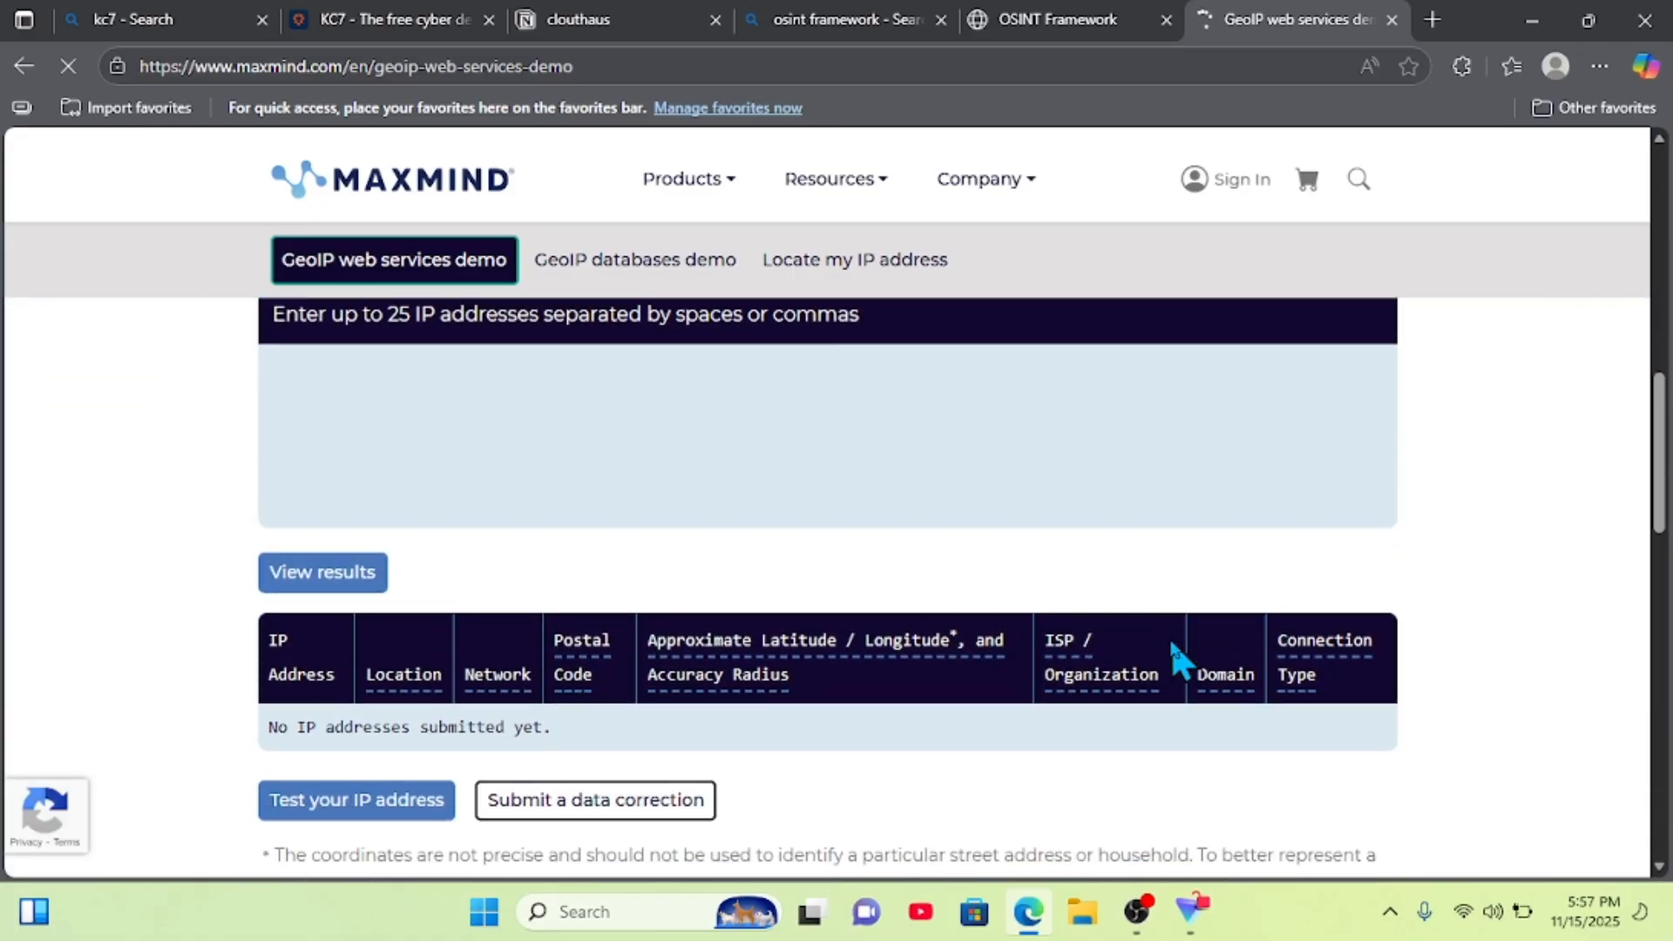
{"action": "scroll", "coordinate": [1170, 639], "scroll_direction": "up", "scroll_amount": 1}
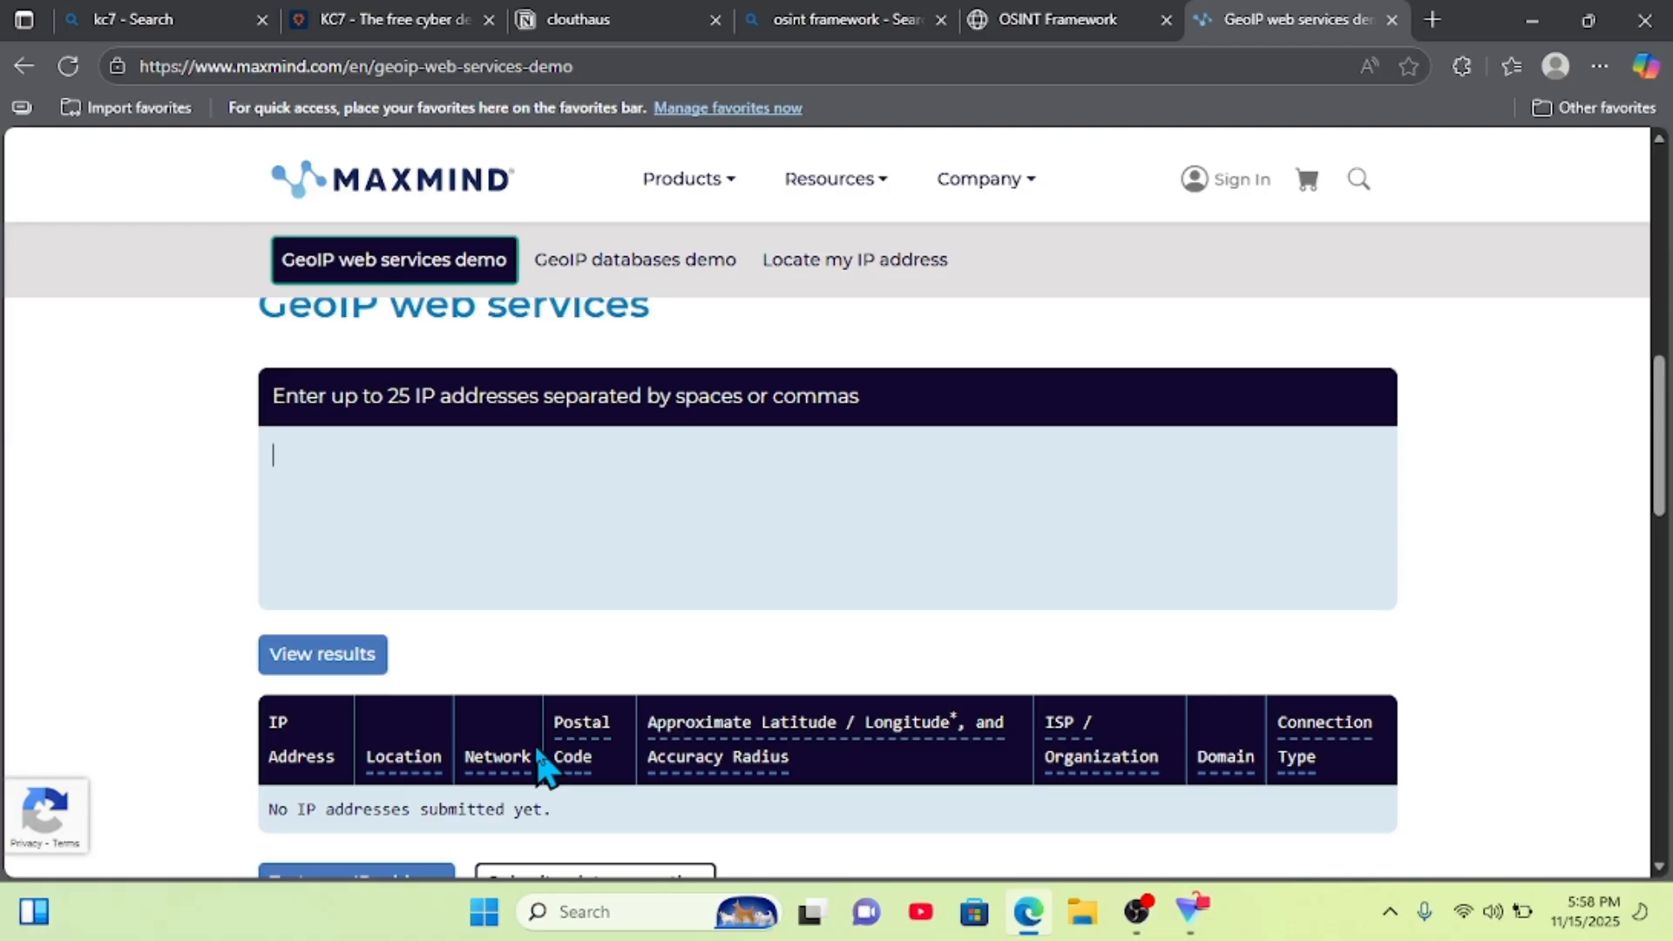
- Expand the 4/3/2025 MAIL-SERVER01 login record in KC7 and copy its src_ip value
{"action": "left_click", "coordinate": [427, 20]}
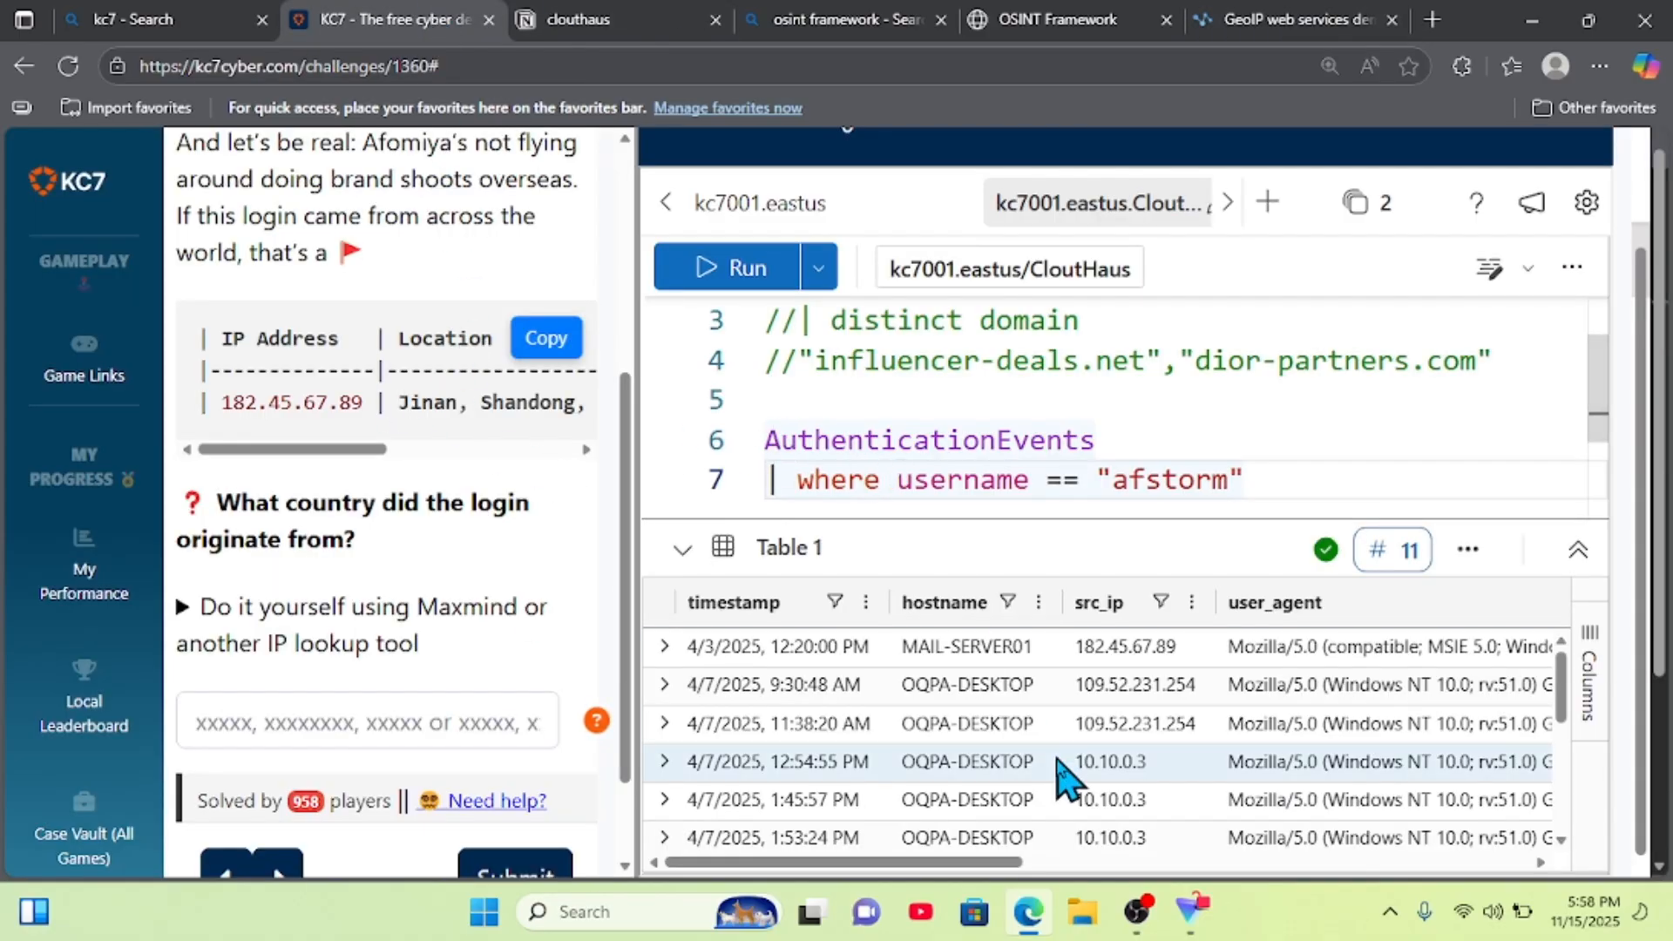
{"action": "left_click", "coordinate": [664, 646]}
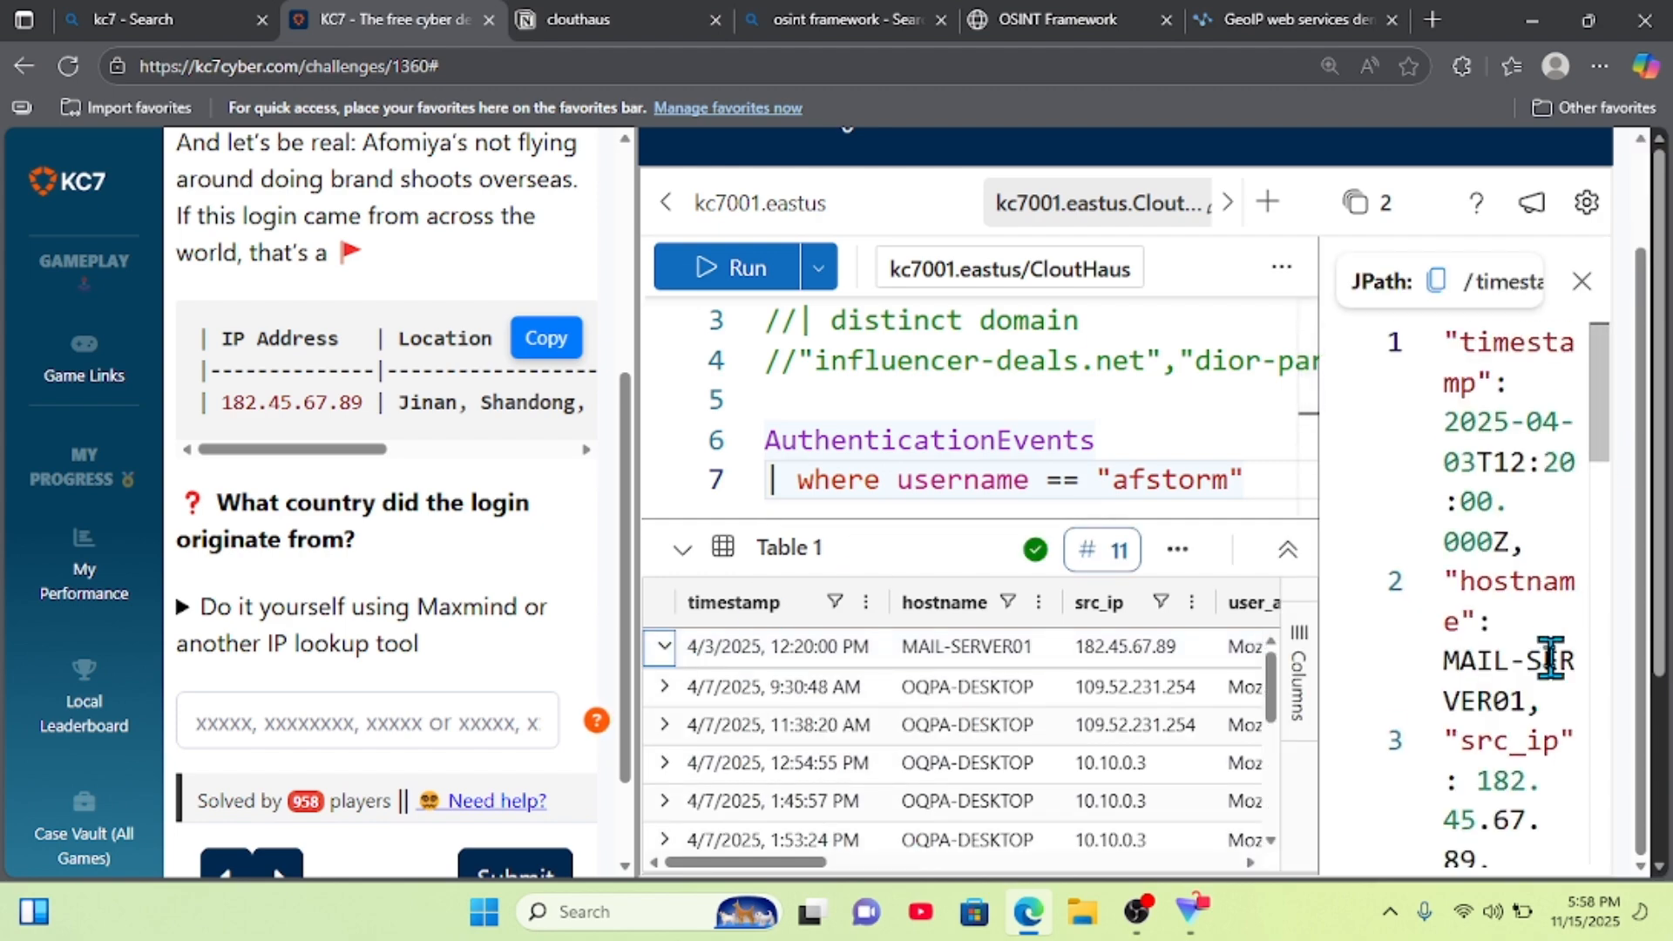
{"action": "scroll", "coordinate": [1551, 660], "scroll_direction": "down", "scroll_amount": 1}
{"action": "left_click_drag", "start_coordinate": [1479, 828], "coordinate": [1480, 745]}
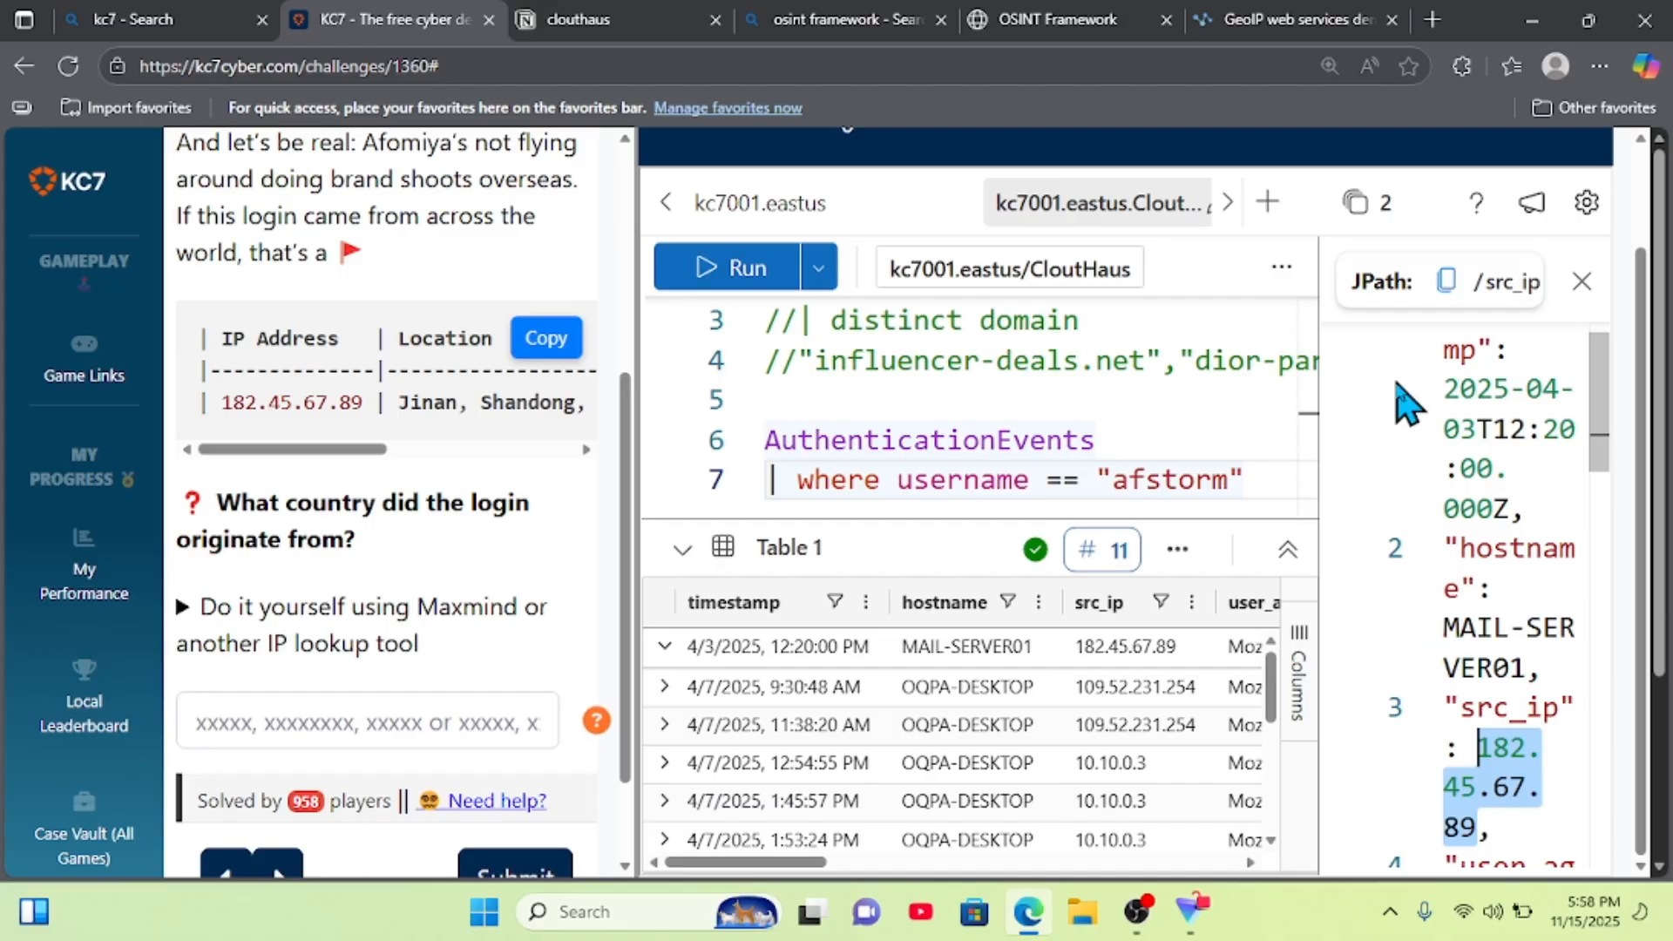
- Look up 182.45.67.89 in the MaxMind GeoIP demo with the page enlarged to 150%
{"action": "left_click", "coordinate": [1278, 7]}
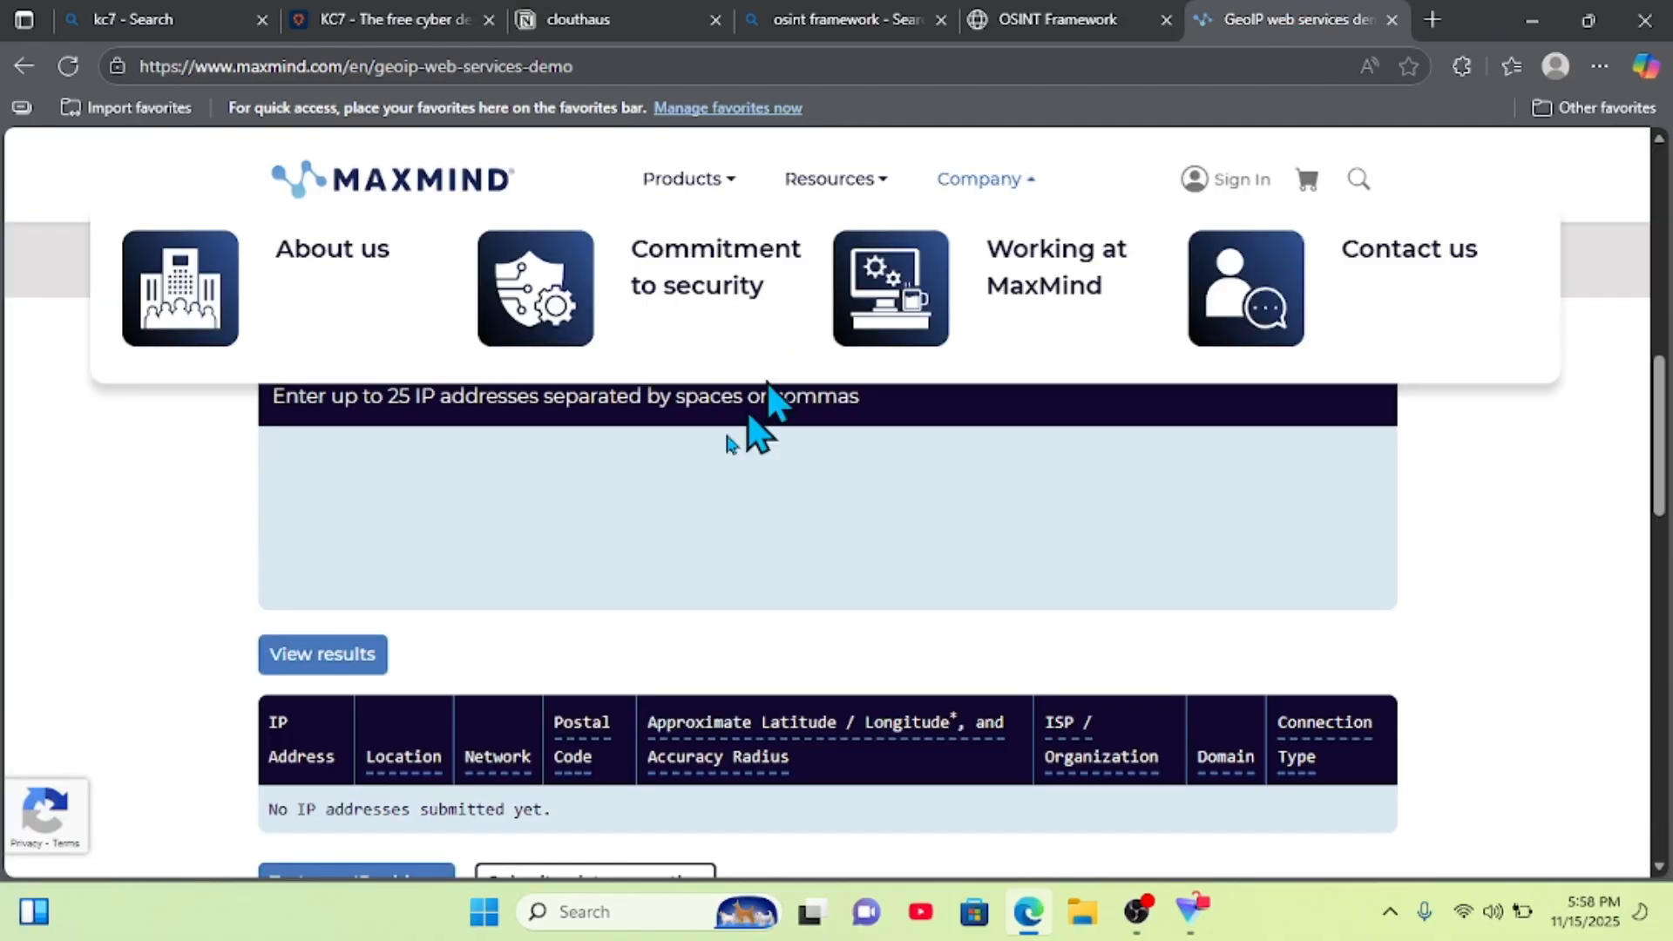
{"action": "left_click", "coordinate": [651, 489]}
{"action": "type", "text": "182.45.67.89"}
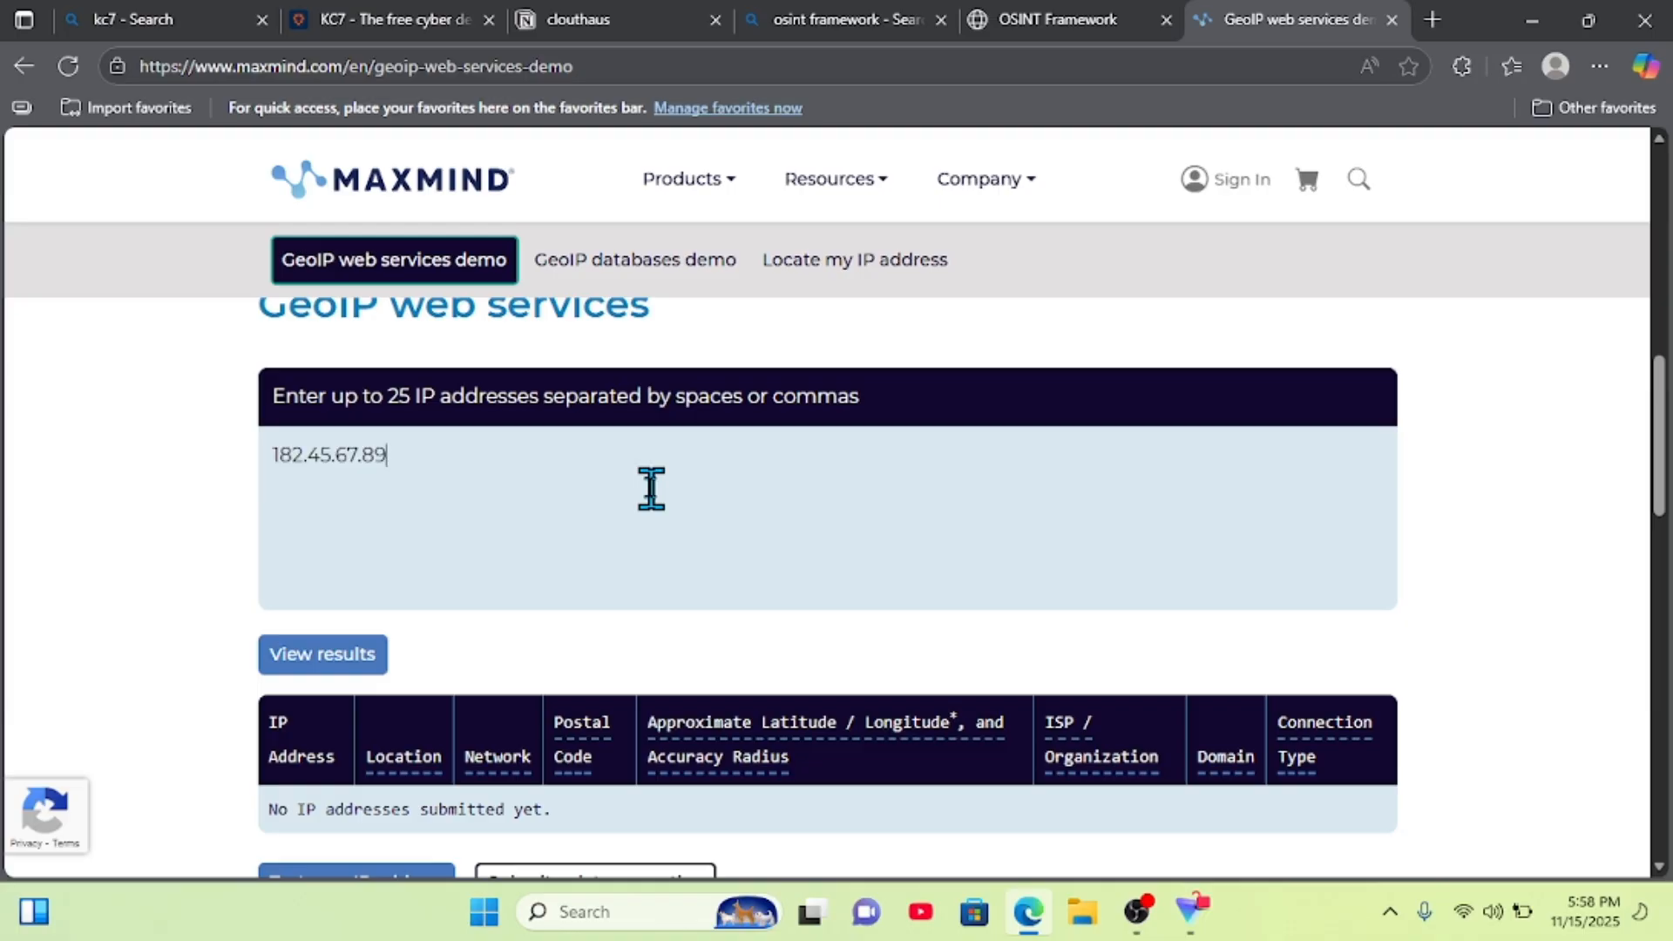
{"action": "scroll", "coordinate": [149, 404], "scroll_direction": "up", "scroll_amount": 3}
{"action": "scroll", "coordinate": [153, 409], "scroll_direction": "down", "scroll_amount": 2}
{"action": "scroll", "coordinate": [155, 410], "scroll_direction": "up", "scroll_amount": 1}
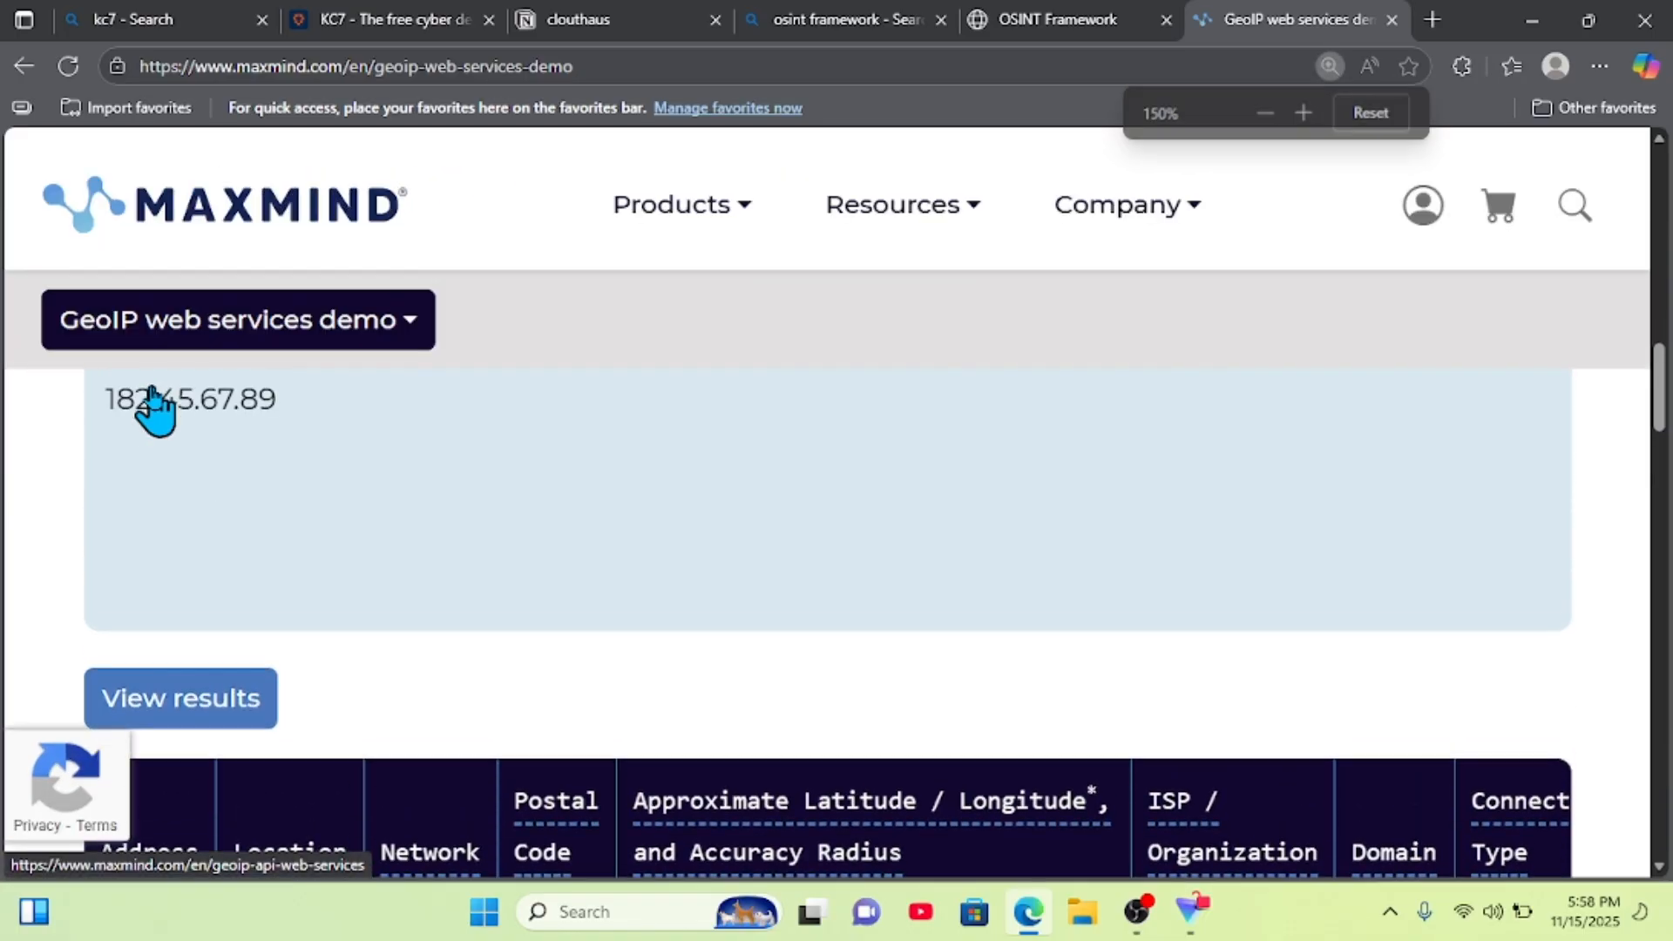
{"action": "left_click", "coordinate": [200, 697]}
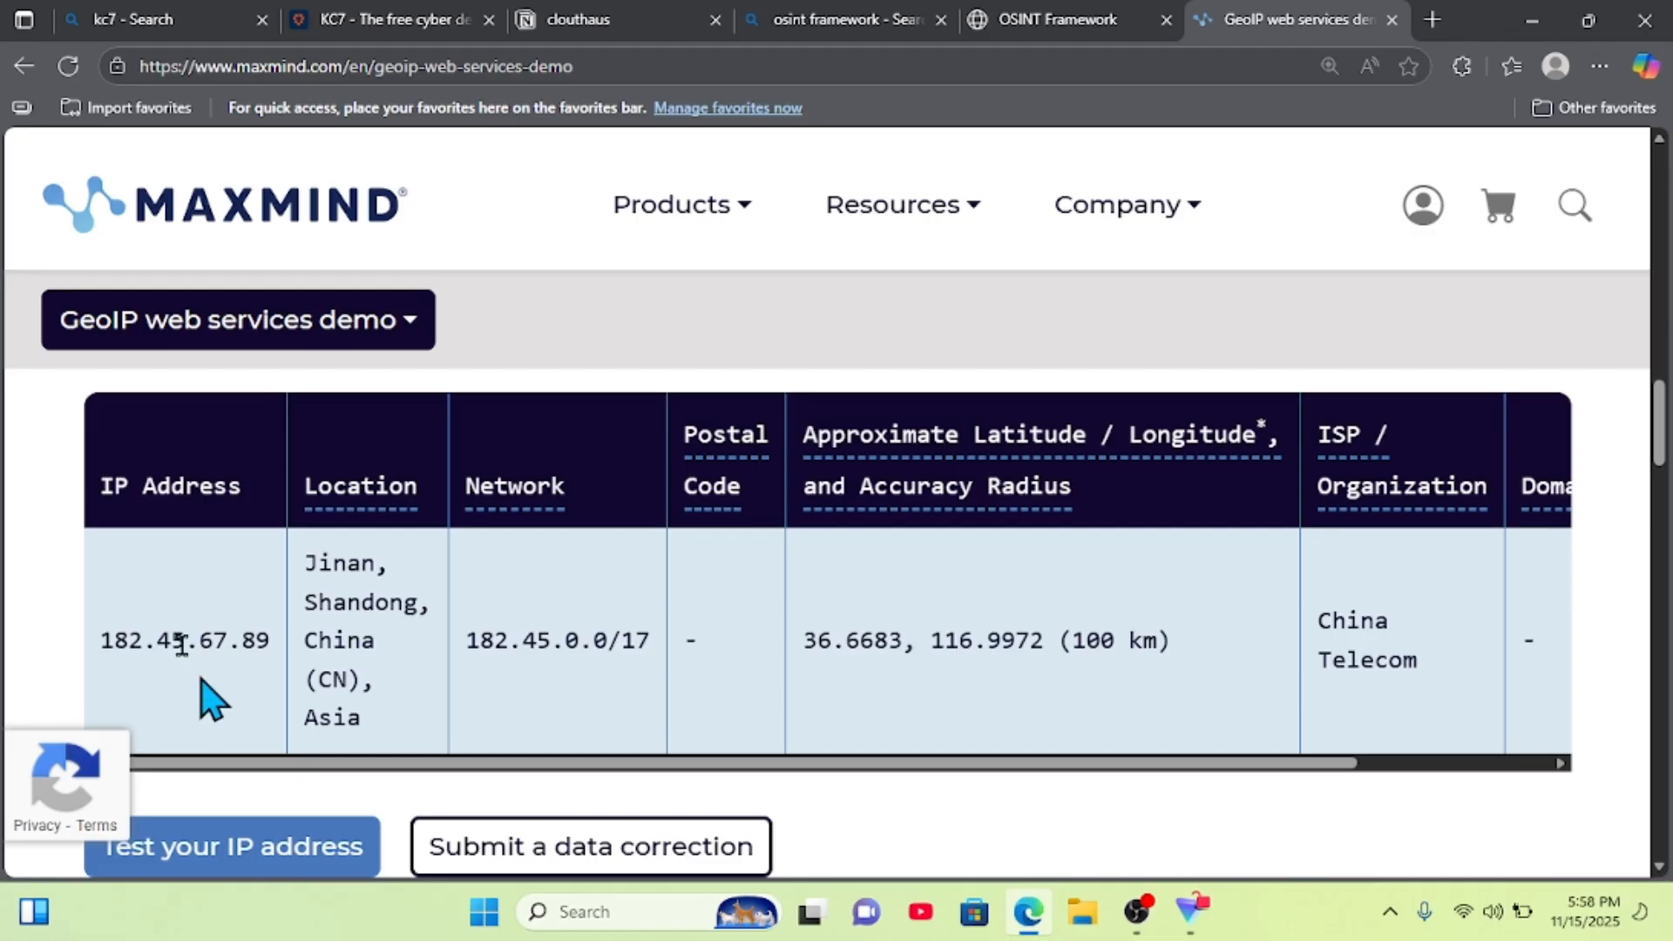
- Examine the lookup result's location, network, ISP and connection type, and compare it with the notes and Question 4
{"action": "mouse_move", "coordinate": [355, 501]}
{"action": "scroll", "coordinate": [1312, 635], "scroll_direction": "right", "scroll_amount": 3}
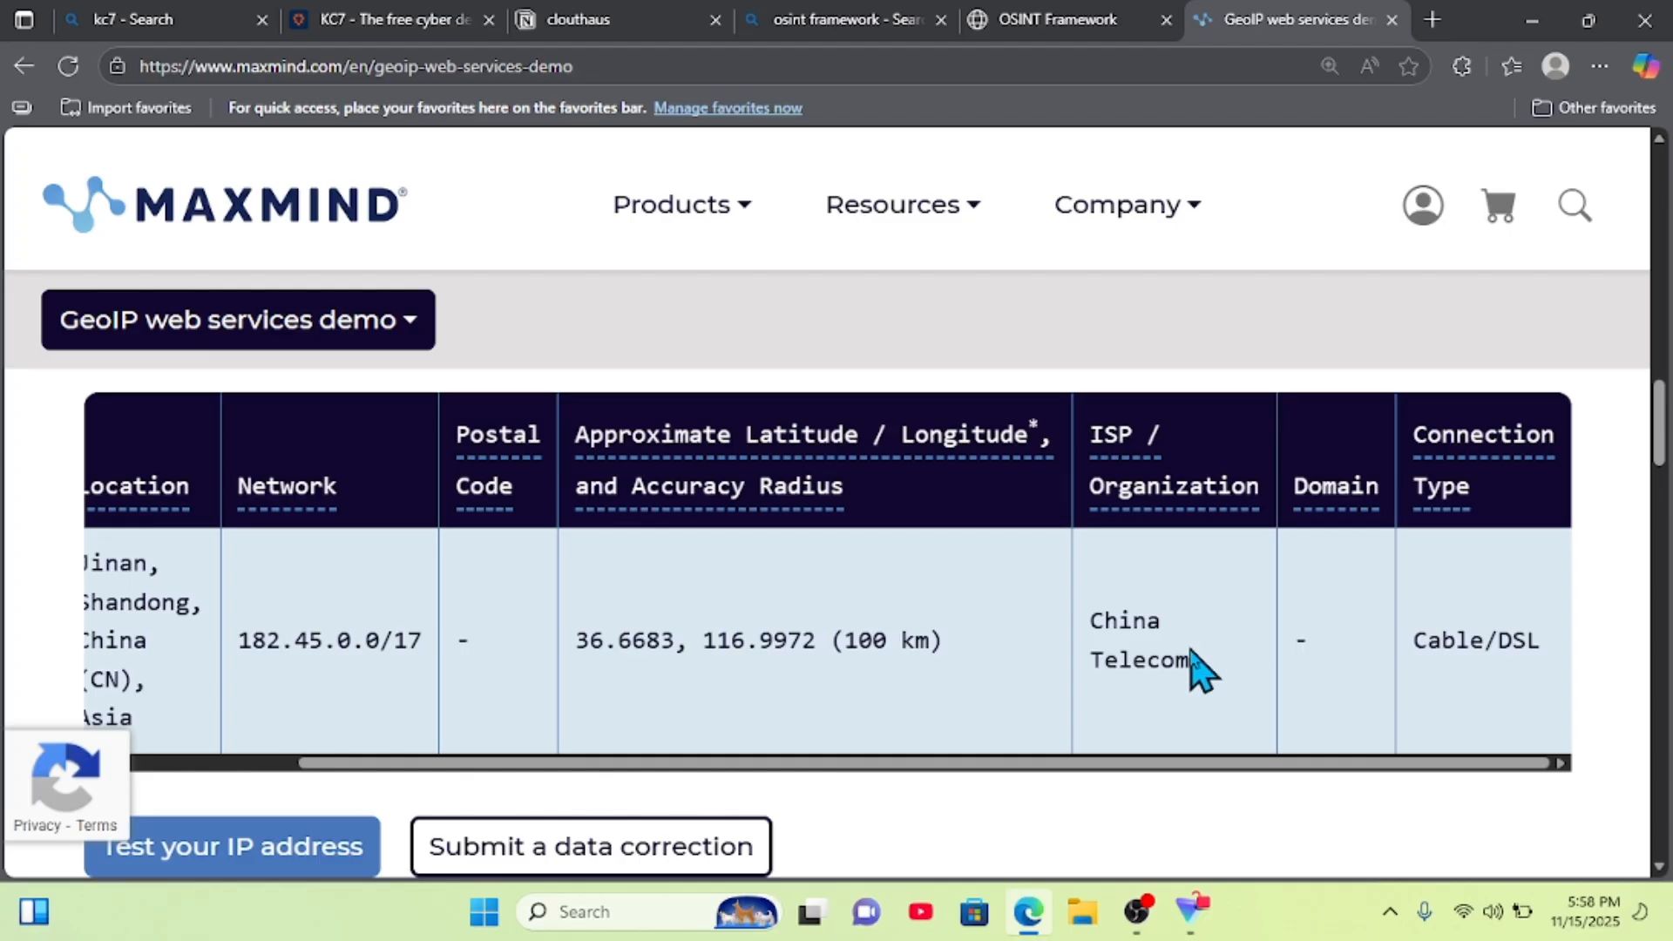
{"action": "scroll", "coordinate": [1207, 693], "scroll_direction": "left", "scroll_amount": 2}
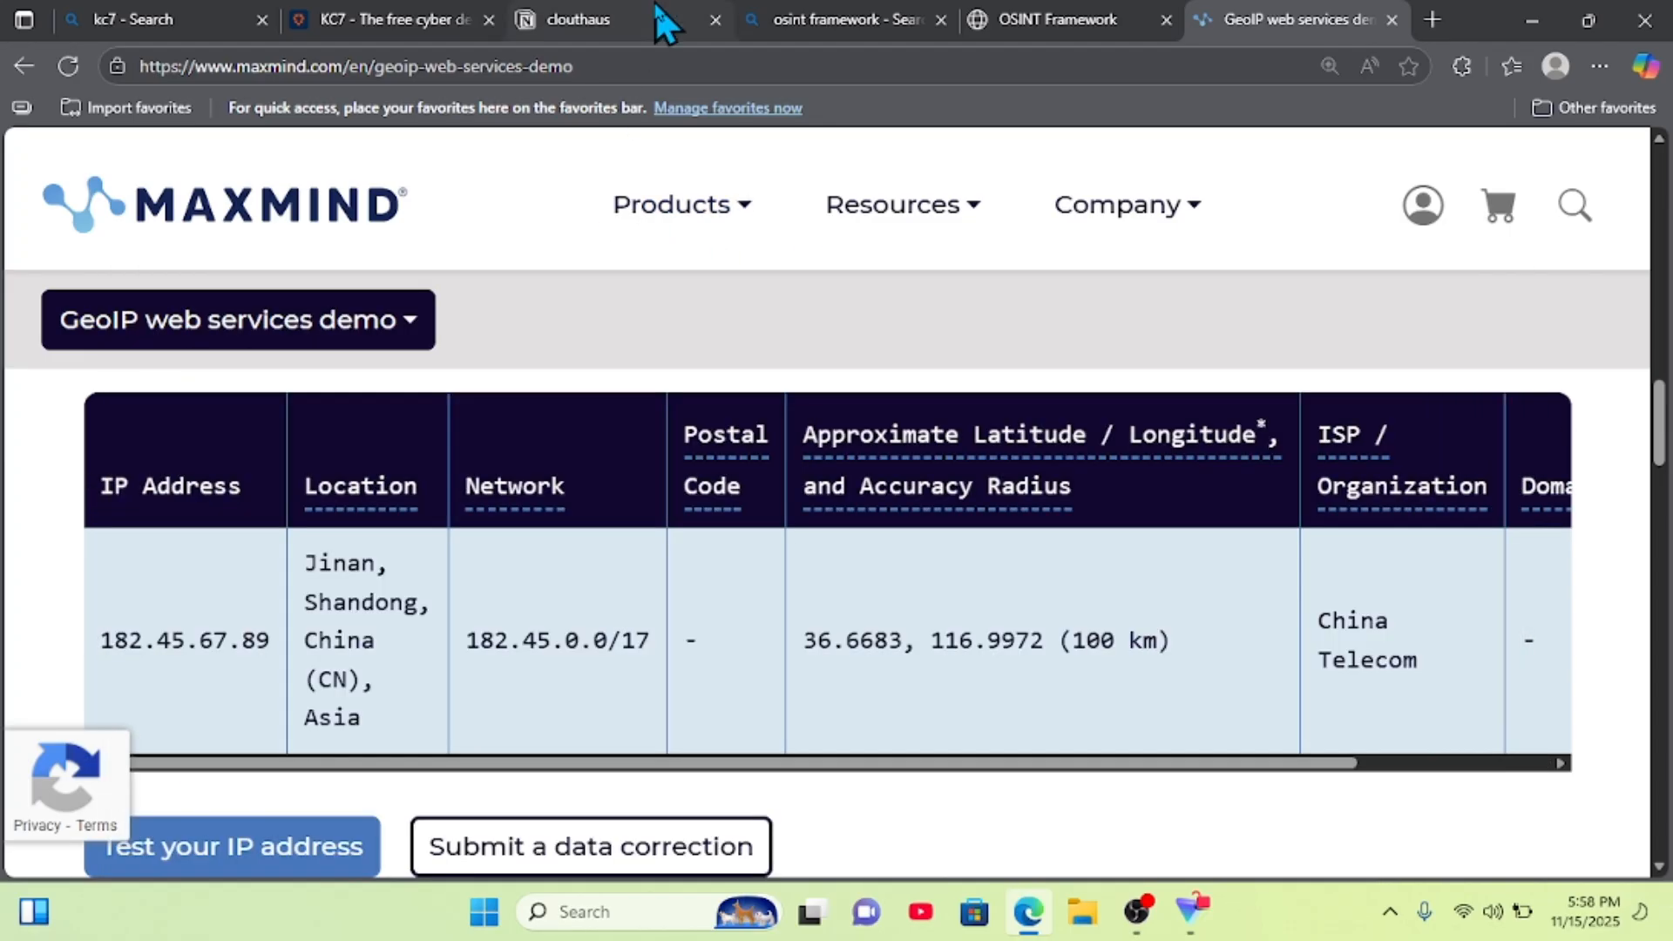
{"action": "left_click", "coordinate": [658, 7]}
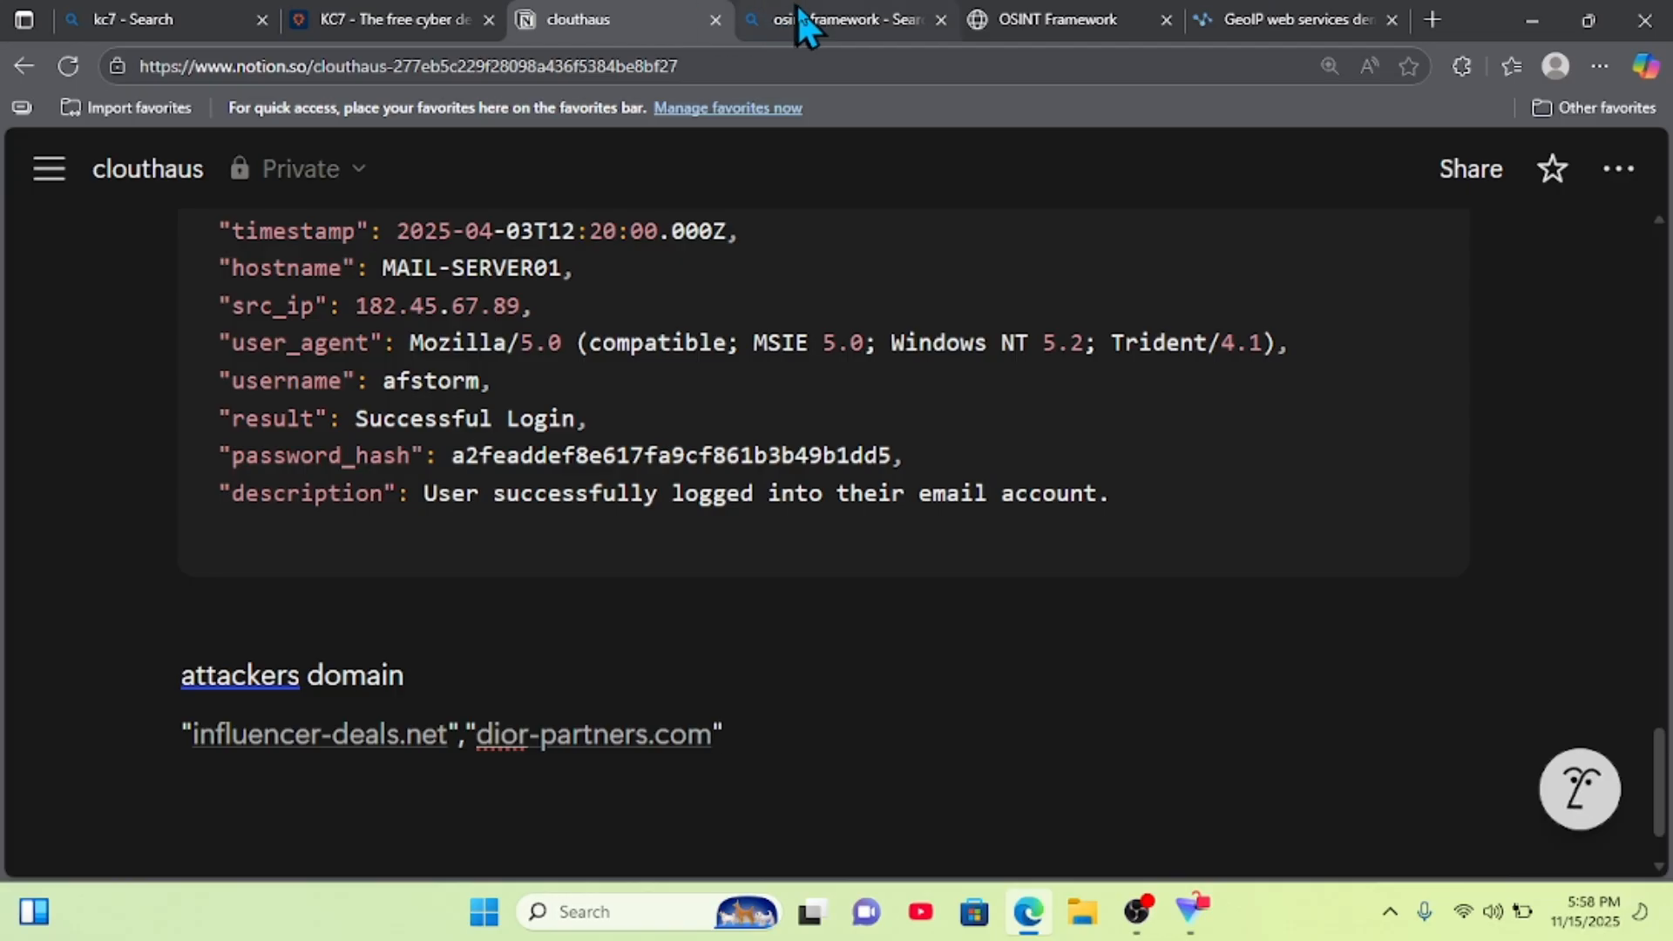
{"action": "left_click", "coordinate": [336, 5]}
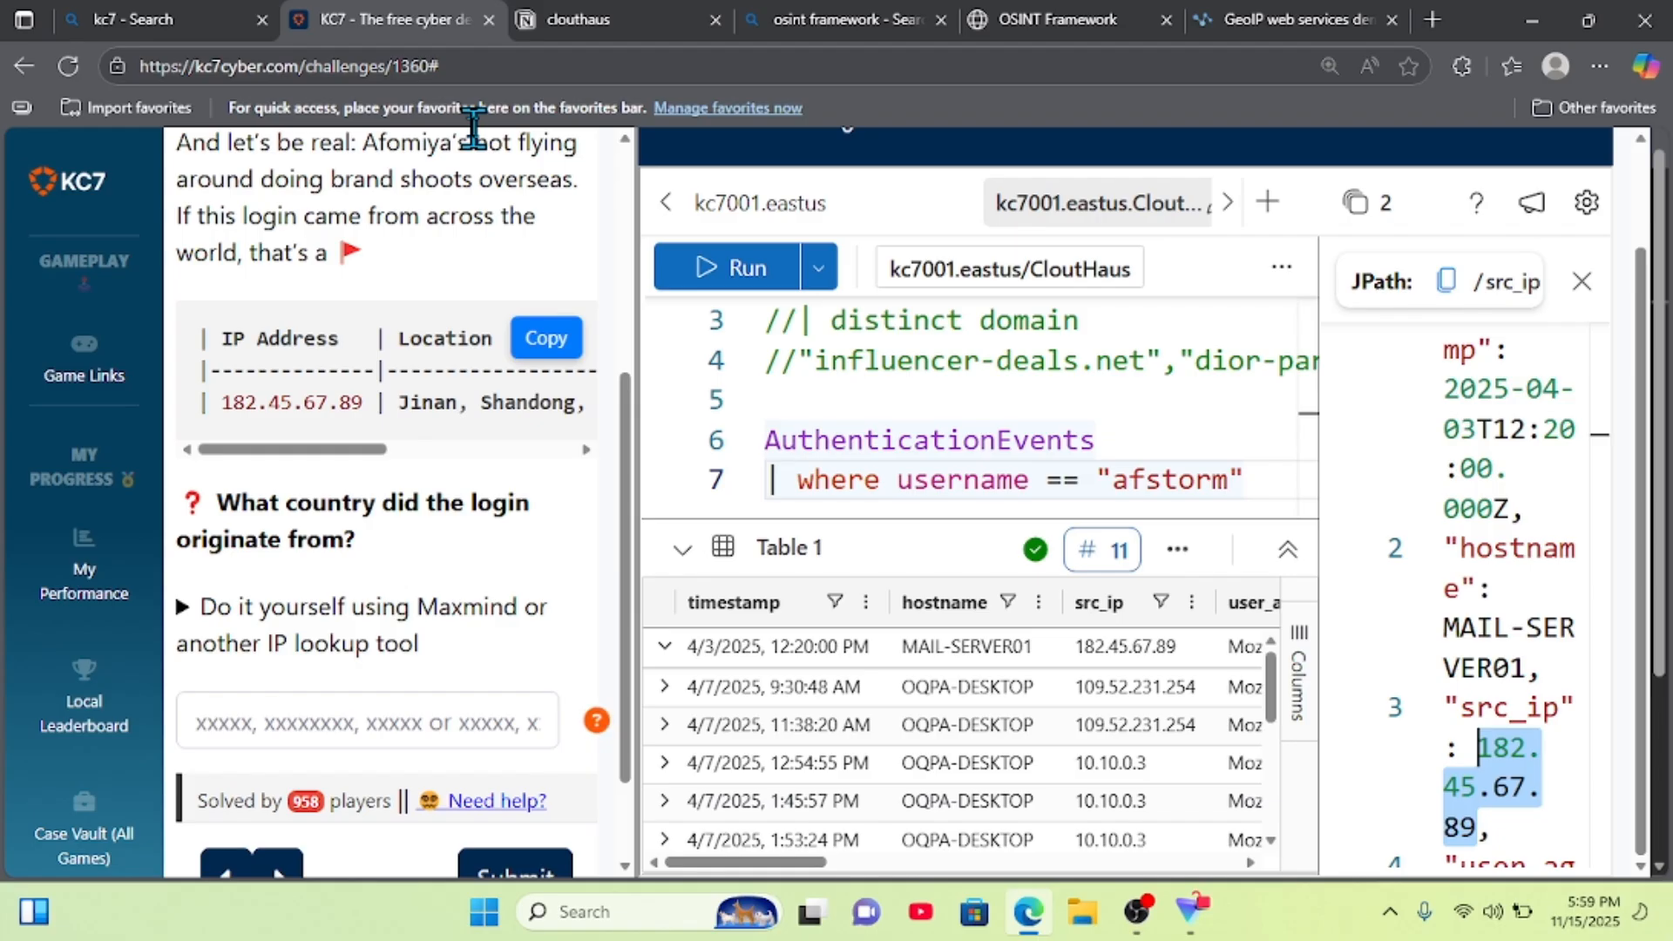
{"action": "left_click", "coordinate": [1289, 18]}
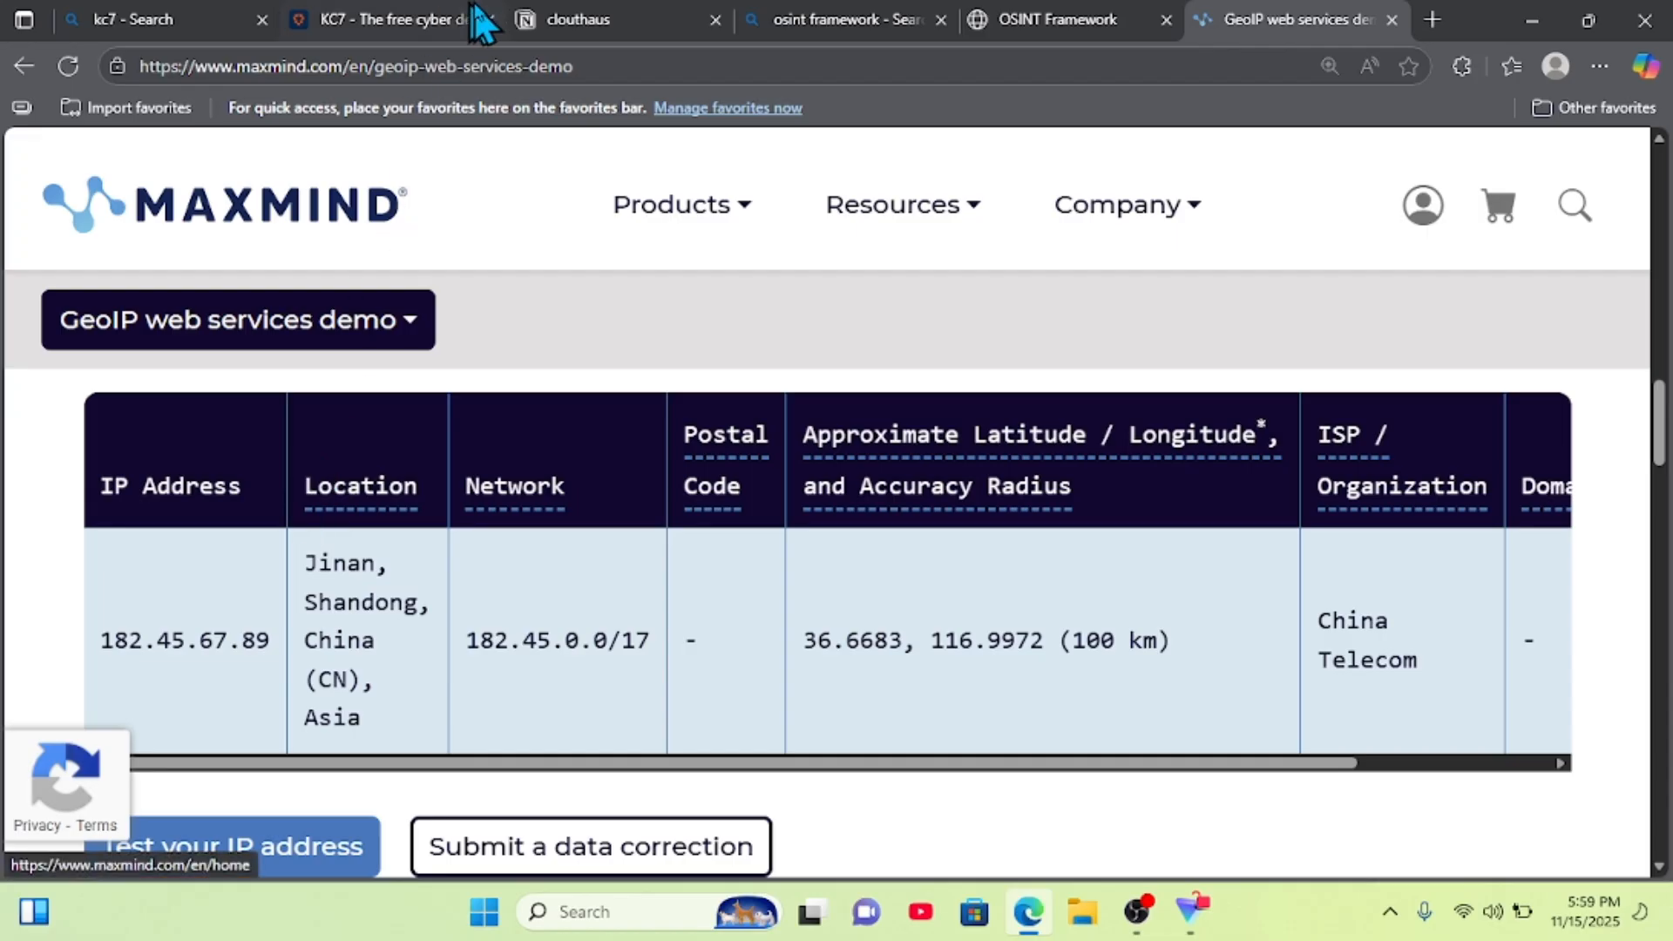
- Answer Question 4 in KC7 with "china" and submit it
{"action": "left_click", "coordinate": [392, 26]}
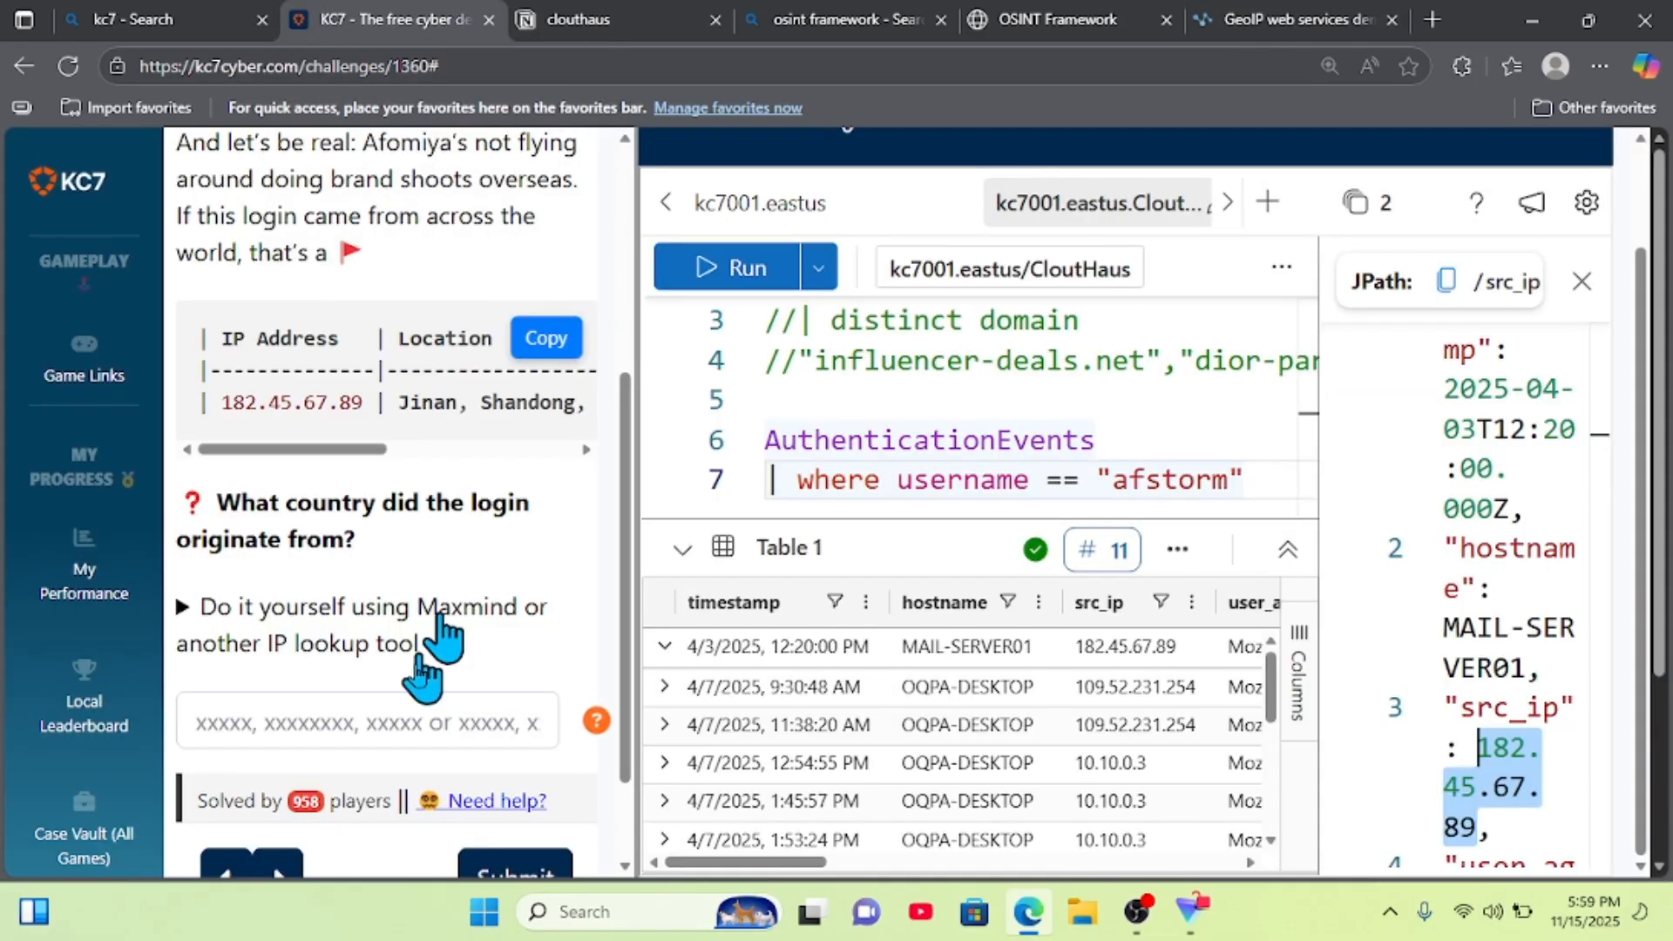
{"action": "left_click", "coordinate": [395, 724]}
{"action": "type", "text": "china"}
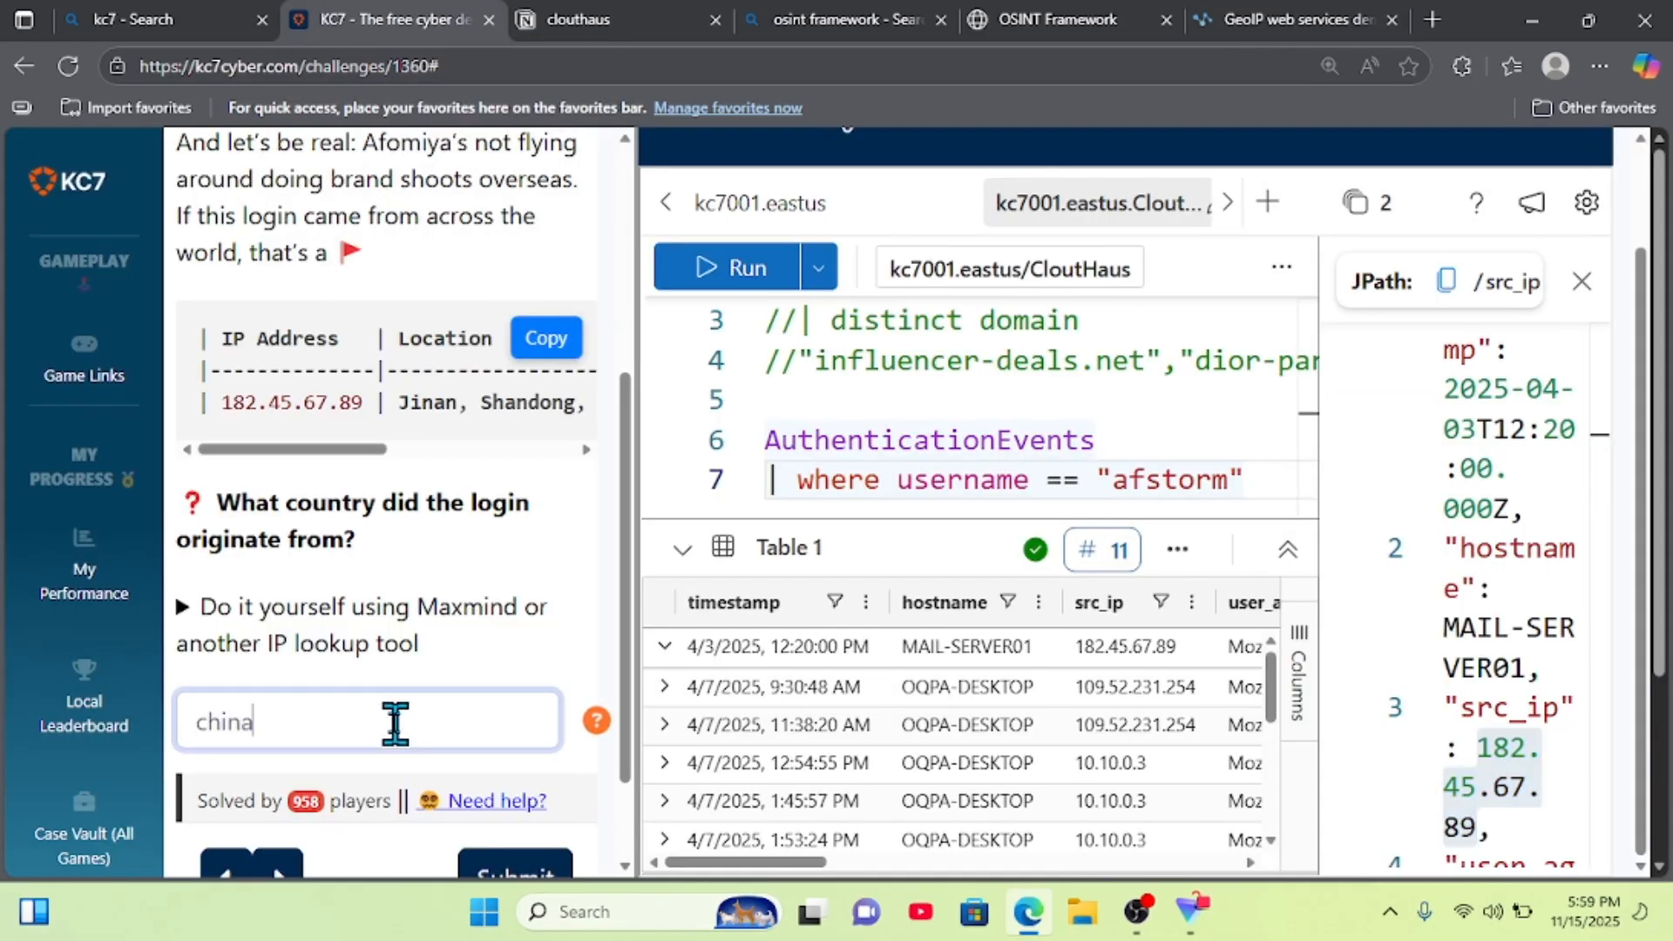
{"action": "left_click", "coordinate": [510, 862]}
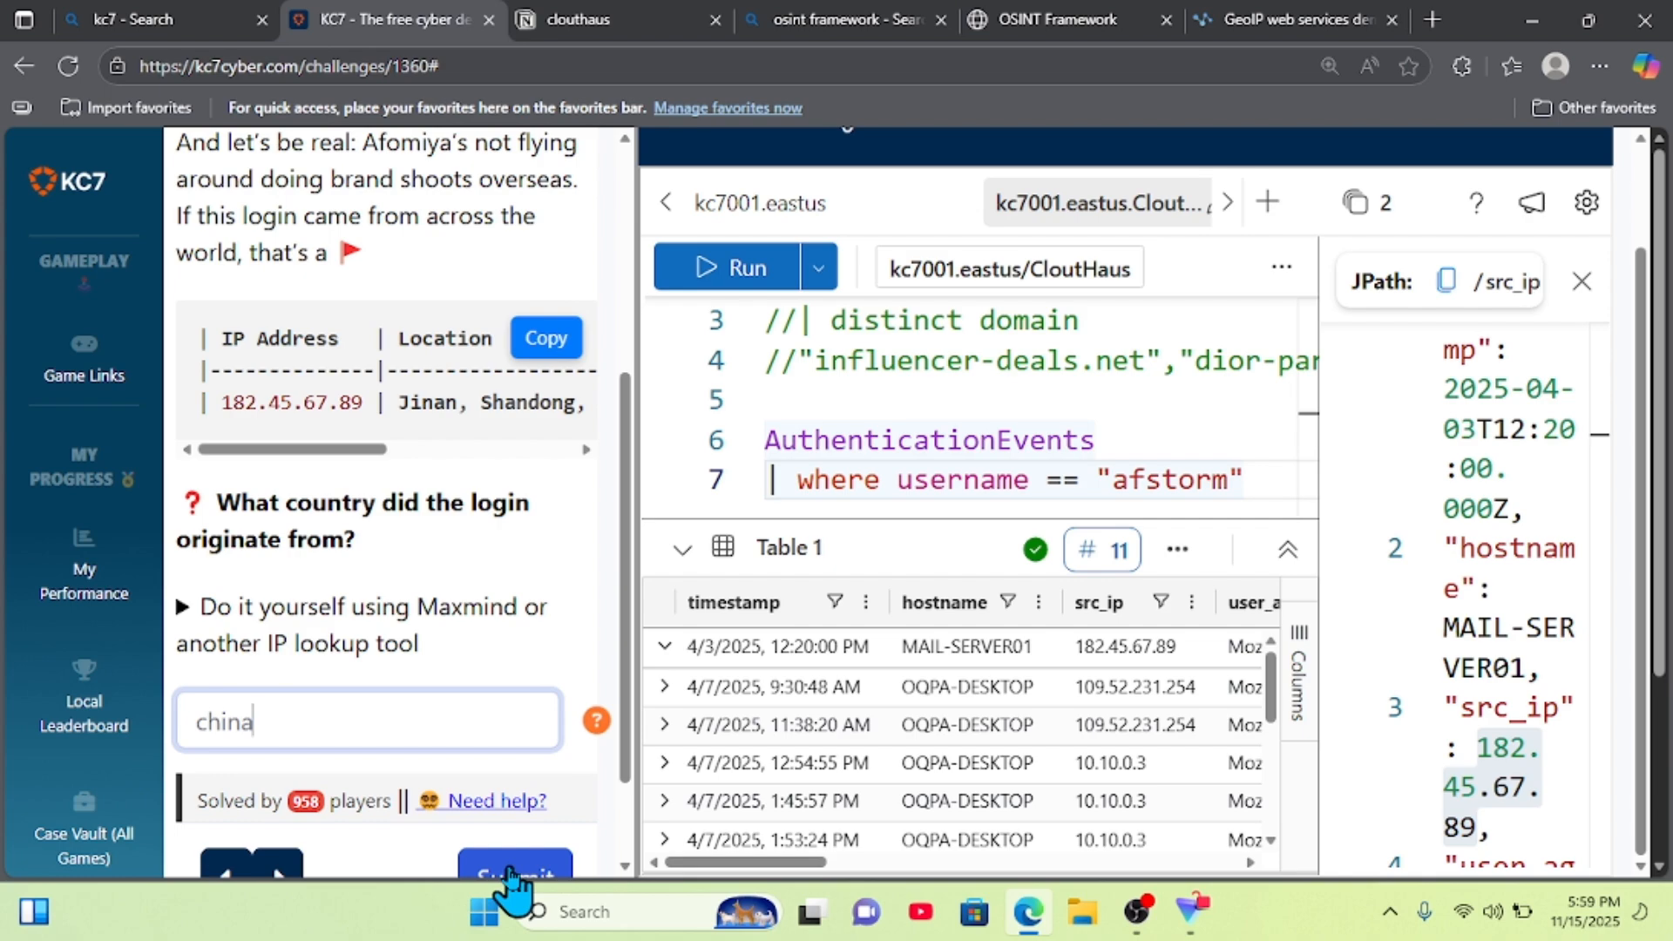
{"action": "left_click", "coordinate": [512, 876]}
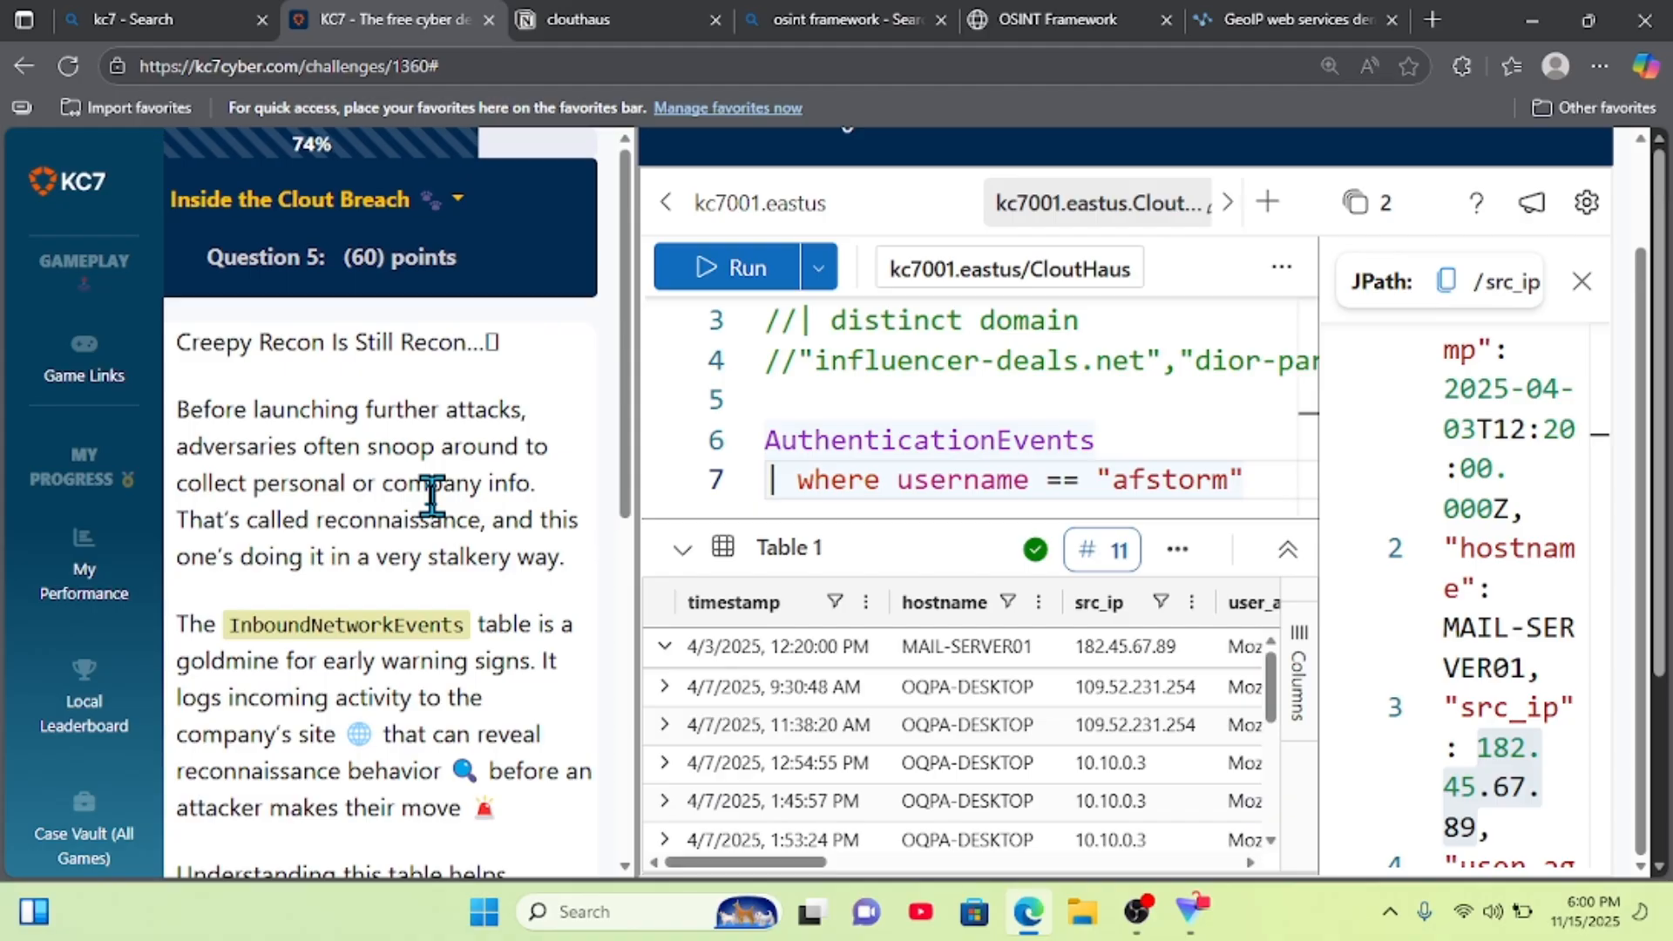
- Read Question 5 about the attacker's reconnaissance in the InboundNetworkEvents table and close the login record's detail view
{"action": "scroll", "coordinate": [488, 564], "scroll_direction": "down", "scroll_amount": 1}
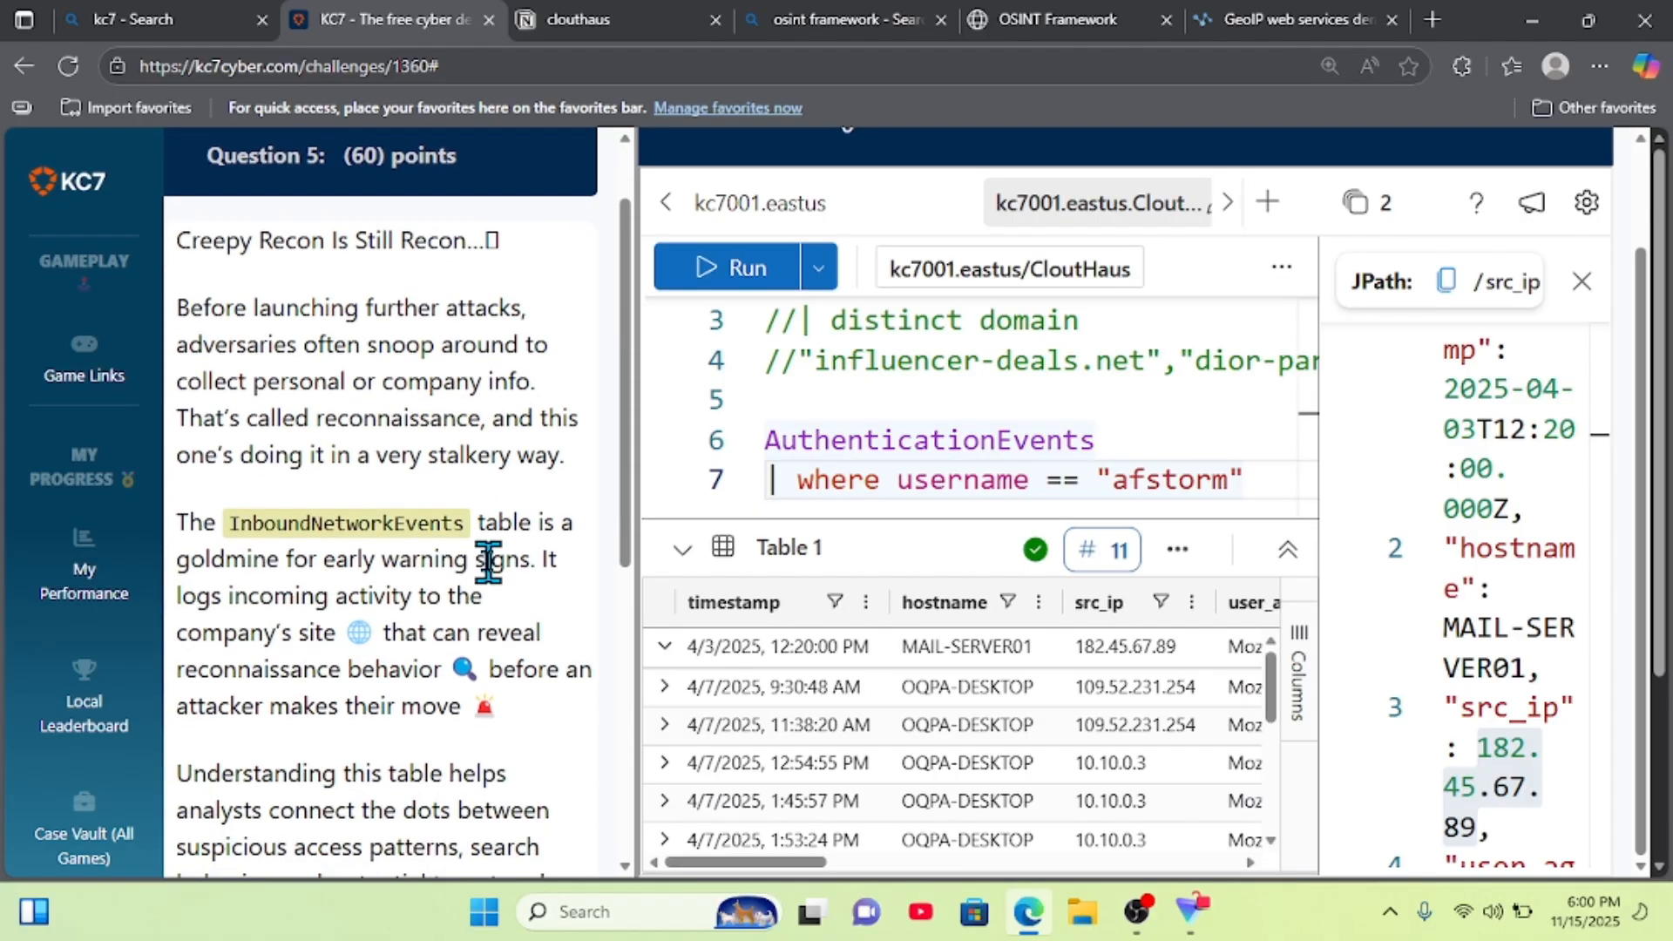
{"action": "scroll", "coordinate": [489, 565], "scroll_direction": "down", "scroll_amount": 2}
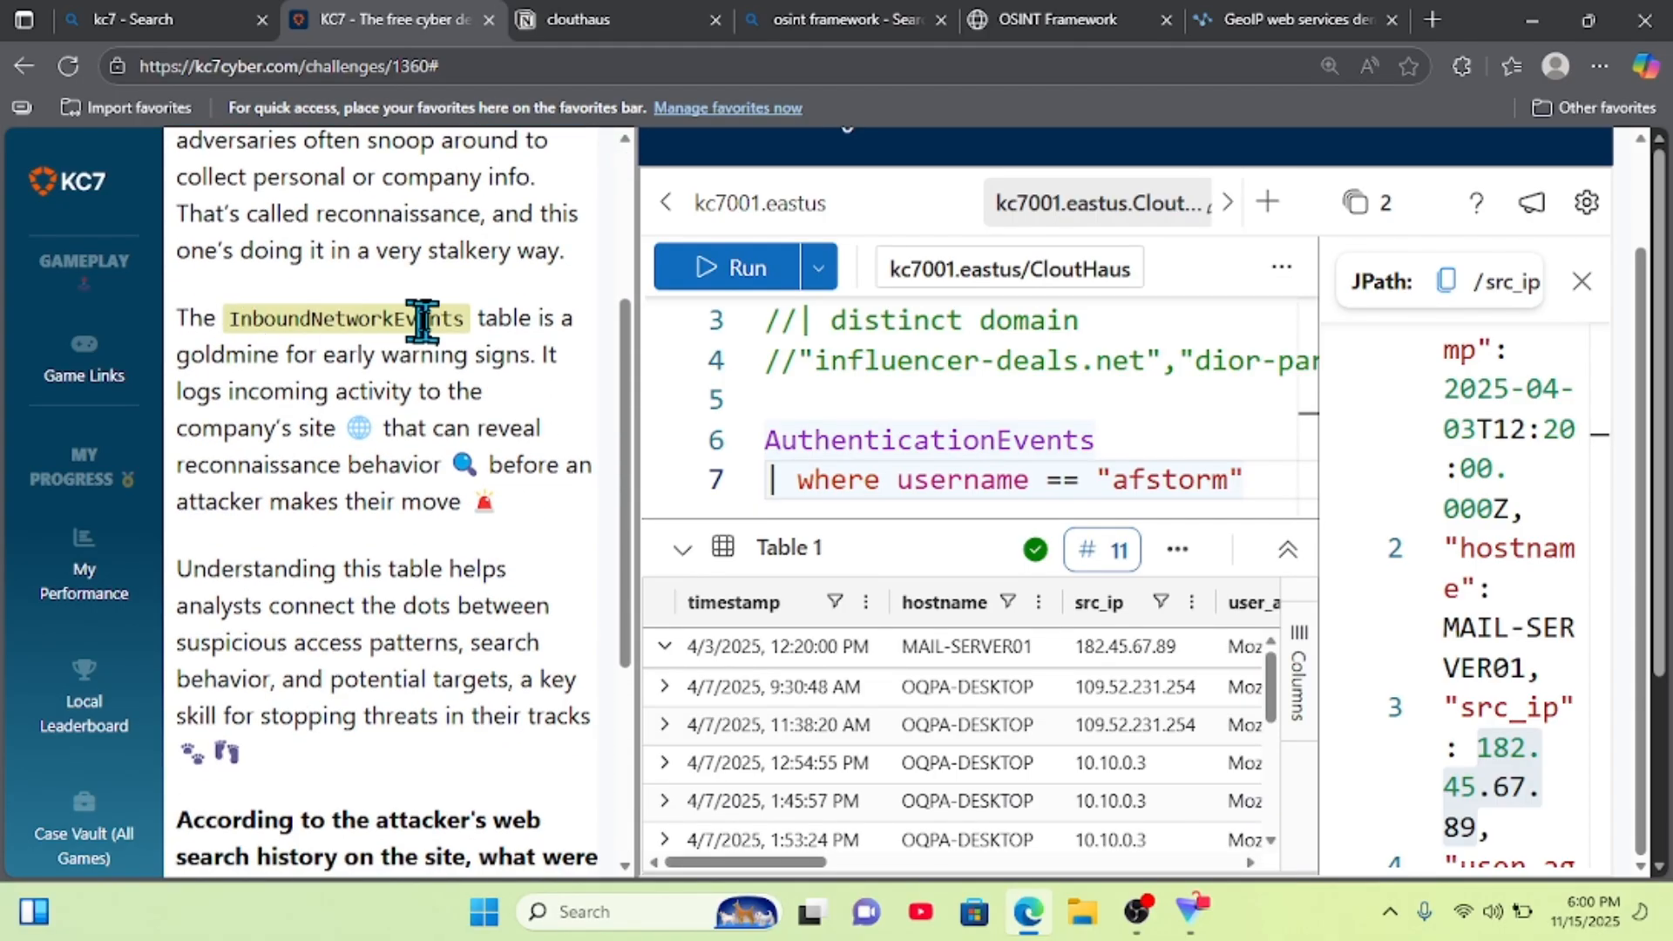
{"action": "left_click", "coordinate": [1582, 281]}
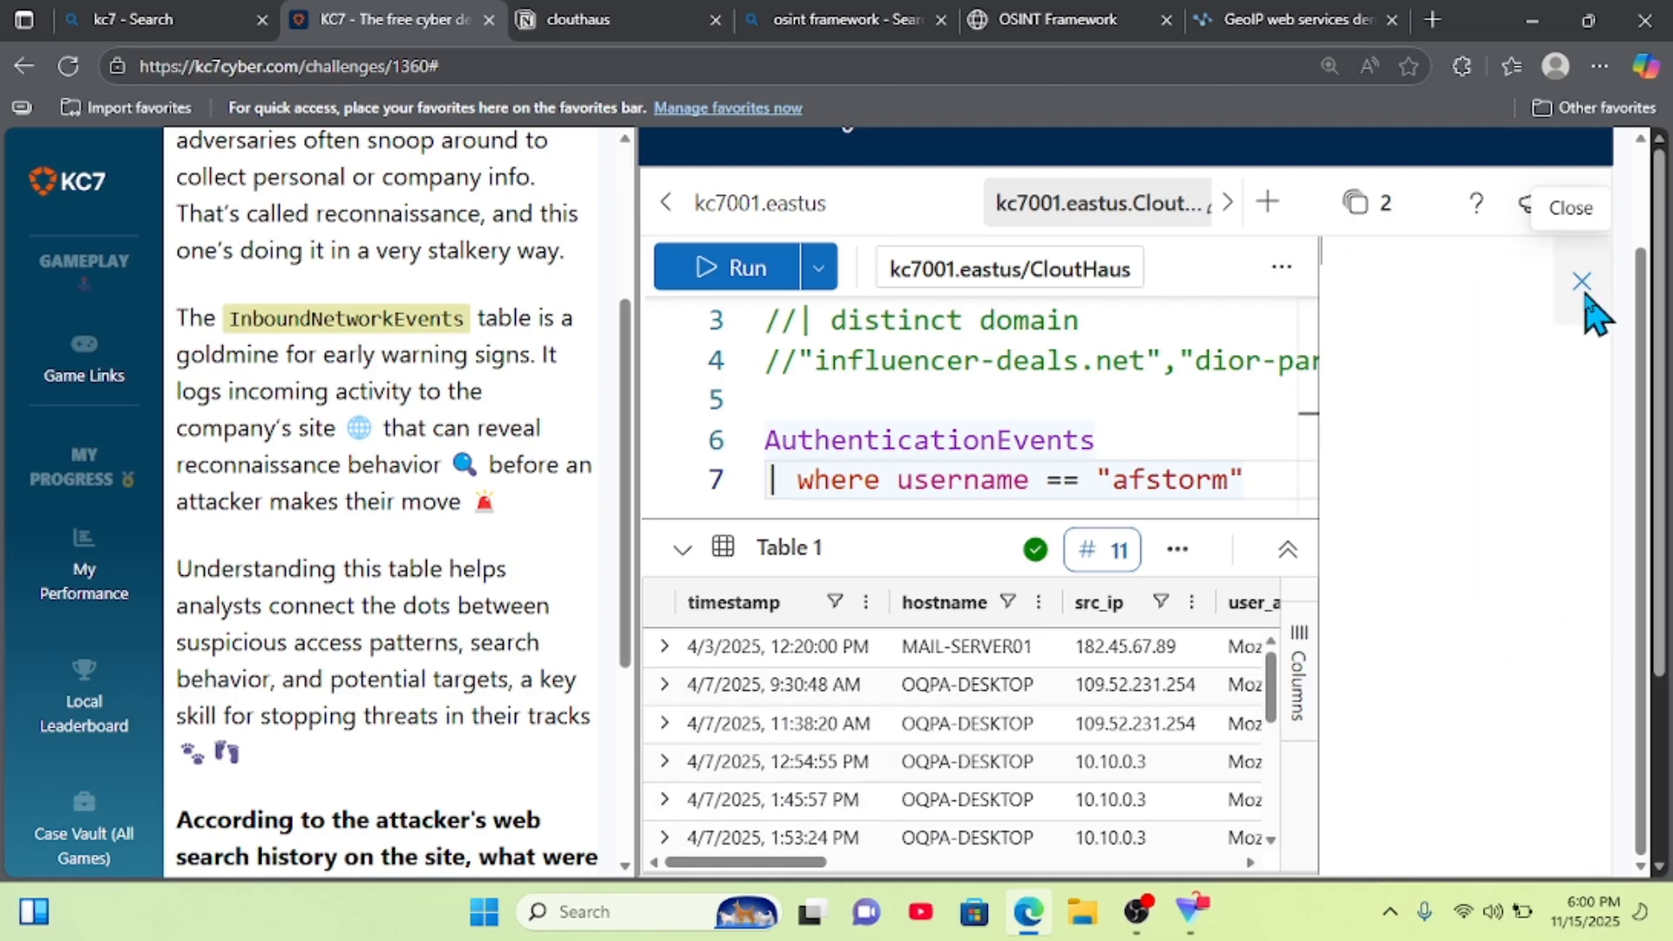
{"action": "scroll", "coordinate": [417, 620], "scroll_direction": "up", "scroll_amount": 3}
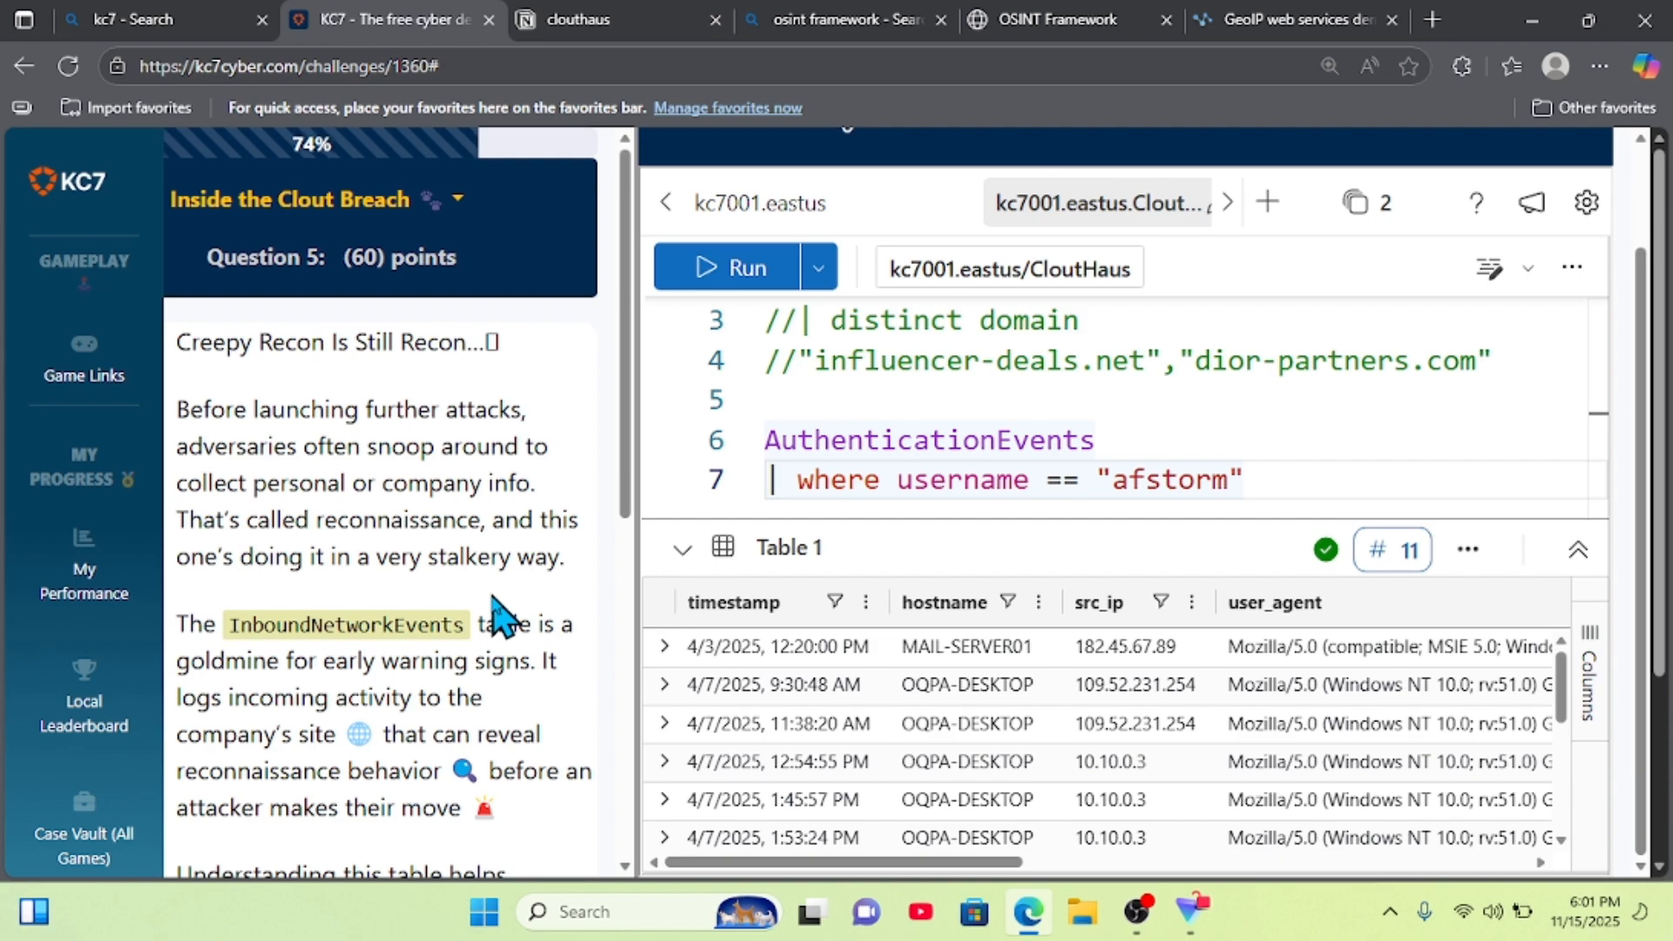
{"action": "scroll", "coordinate": [495, 614], "scroll_direction": "down", "scroll_amount": 1}
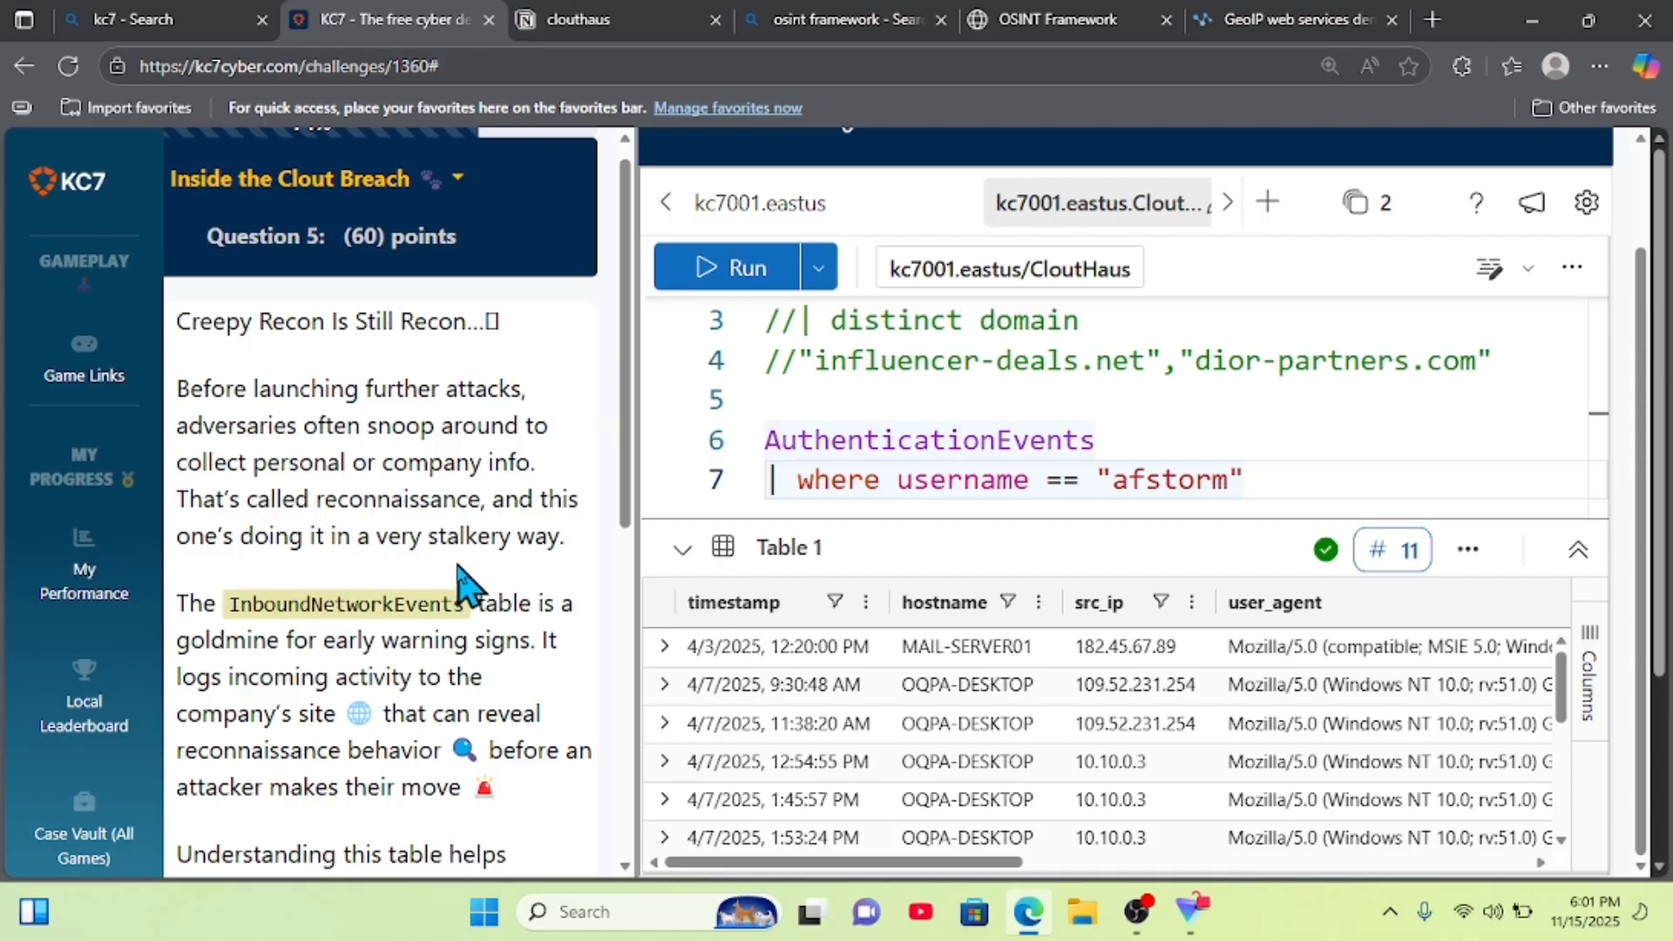
{"action": "scroll", "coordinate": [440, 593], "scroll_direction": "down", "scroll_amount": 3}
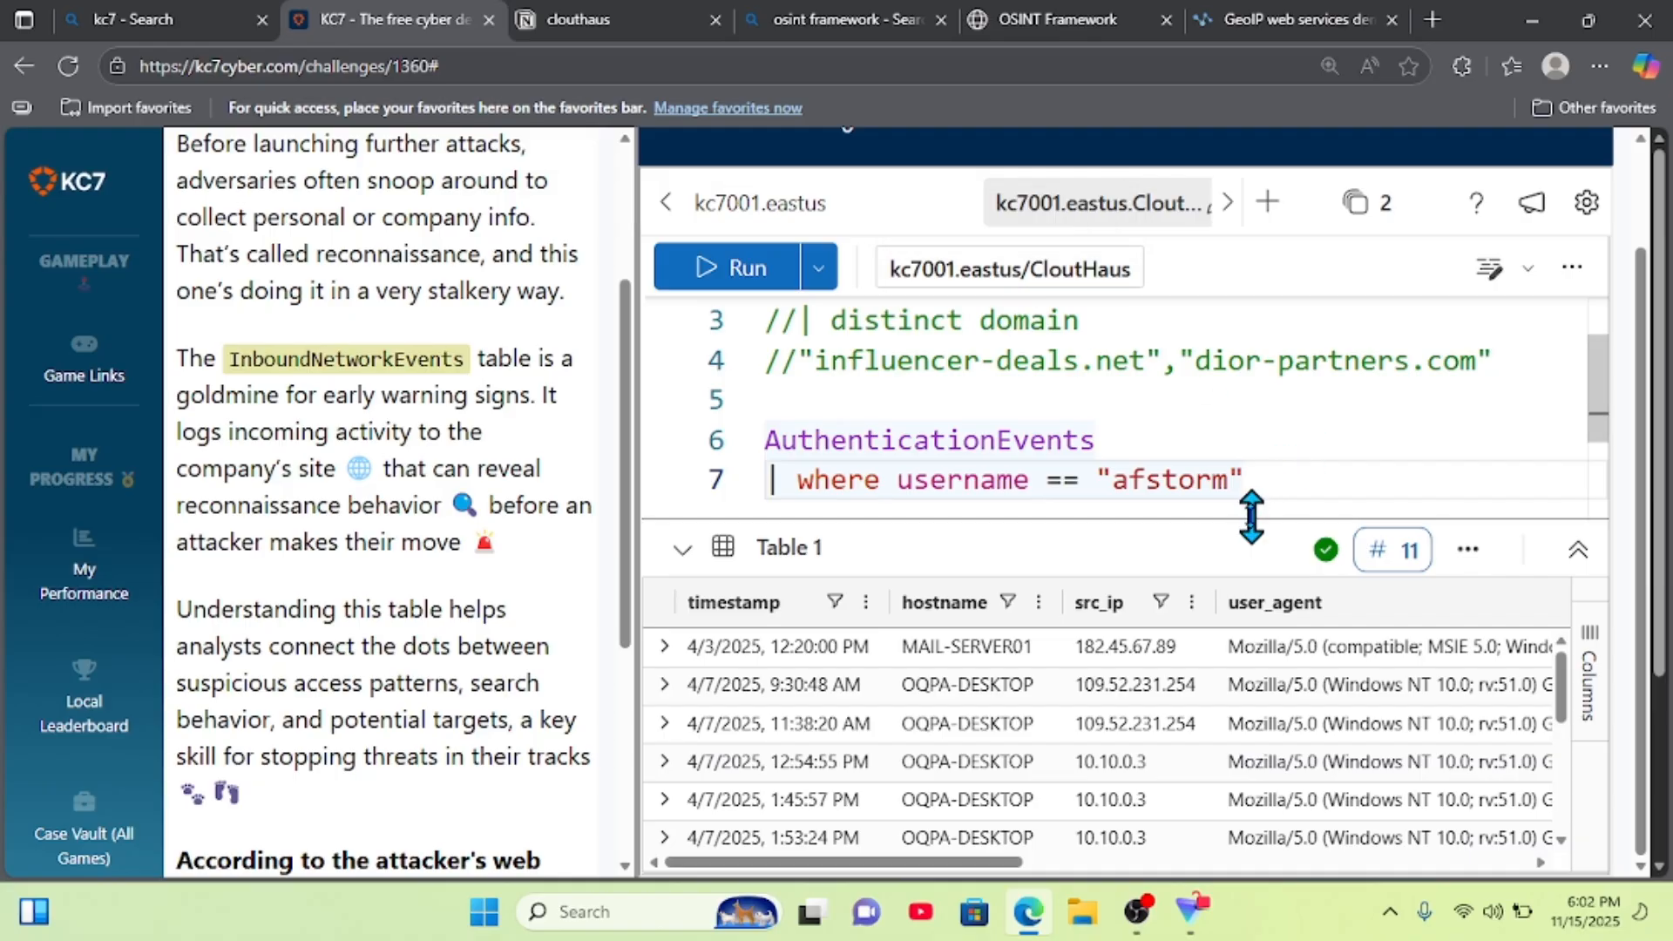
- Replace the AuthenticationEvents query with a new query on the InboundNetworkEvents table
{"action": "left_click_drag", "start_coordinate": [1250, 521], "coordinate": [1243, 601]}
{"action": "left_click_drag", "start_coordinate": [1252, 493], "coordinate": [747, 437]}
{"action": "key", "text": "BackSpace"}
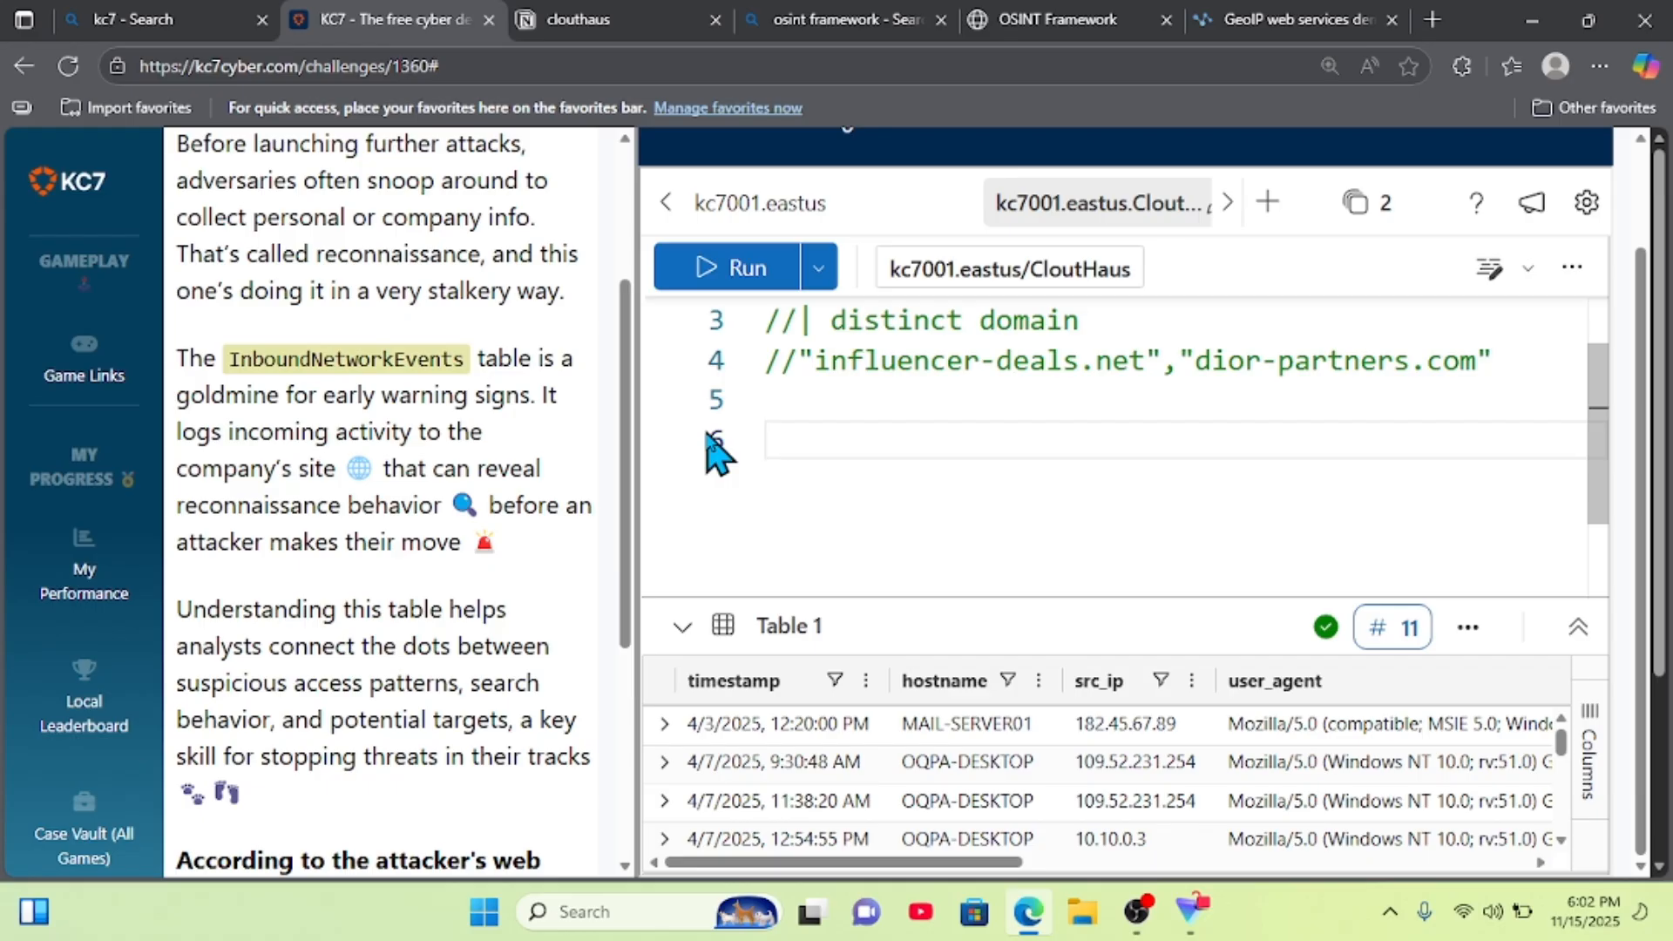
{"action": "key", "text": "BackSpace"}
{"action": "type", "text": "in"}
{"action": "key", "text": "Tab"}
{"action": "key", "text": "Return"}
- Filter the InboundNetworkEvents query with where src_ip == "182.45.67.89" and run it
{"action": "type", "text": "|"}
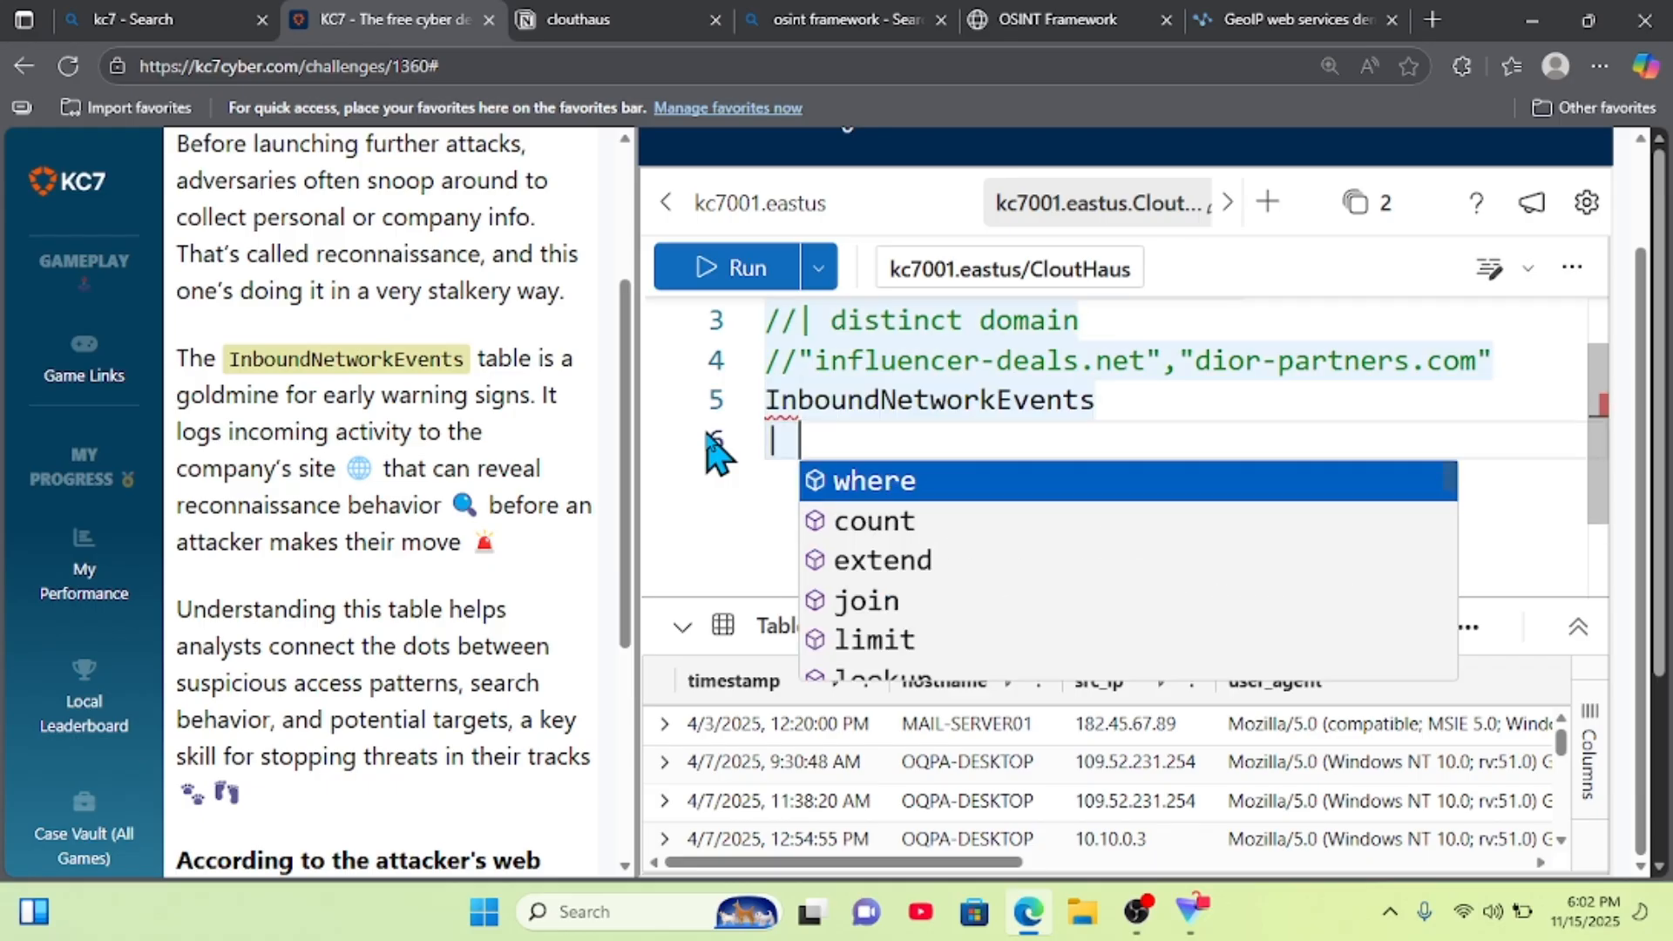
{"action": "type", "text": " where"}
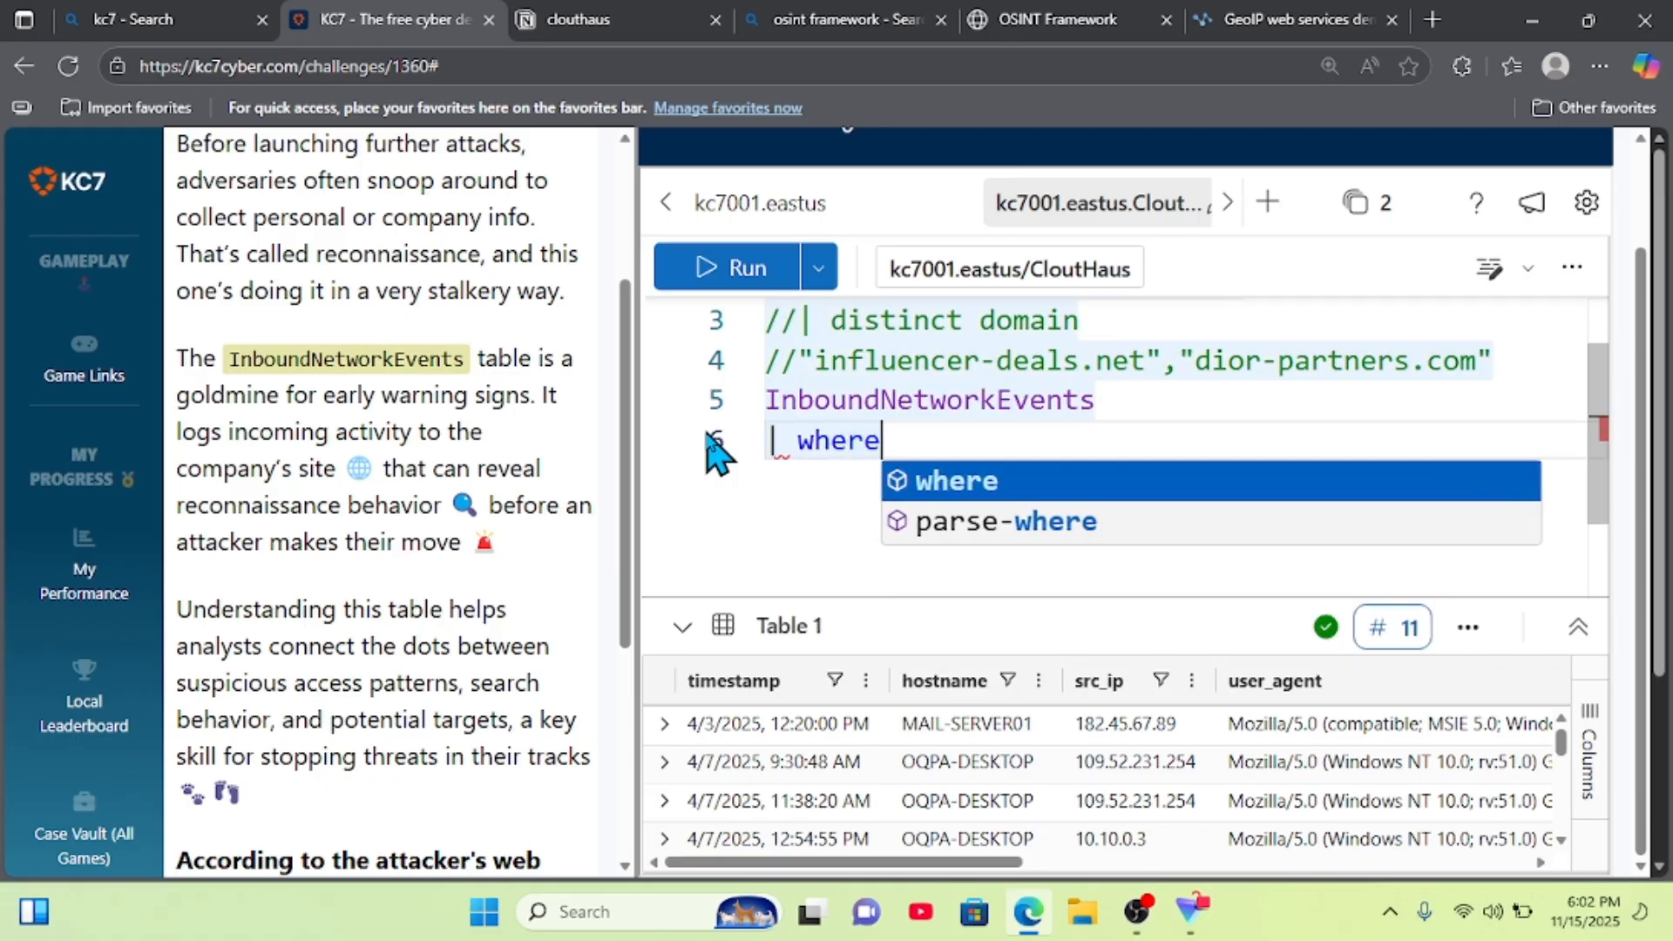
{"action": "type", "text": " src_ip"}
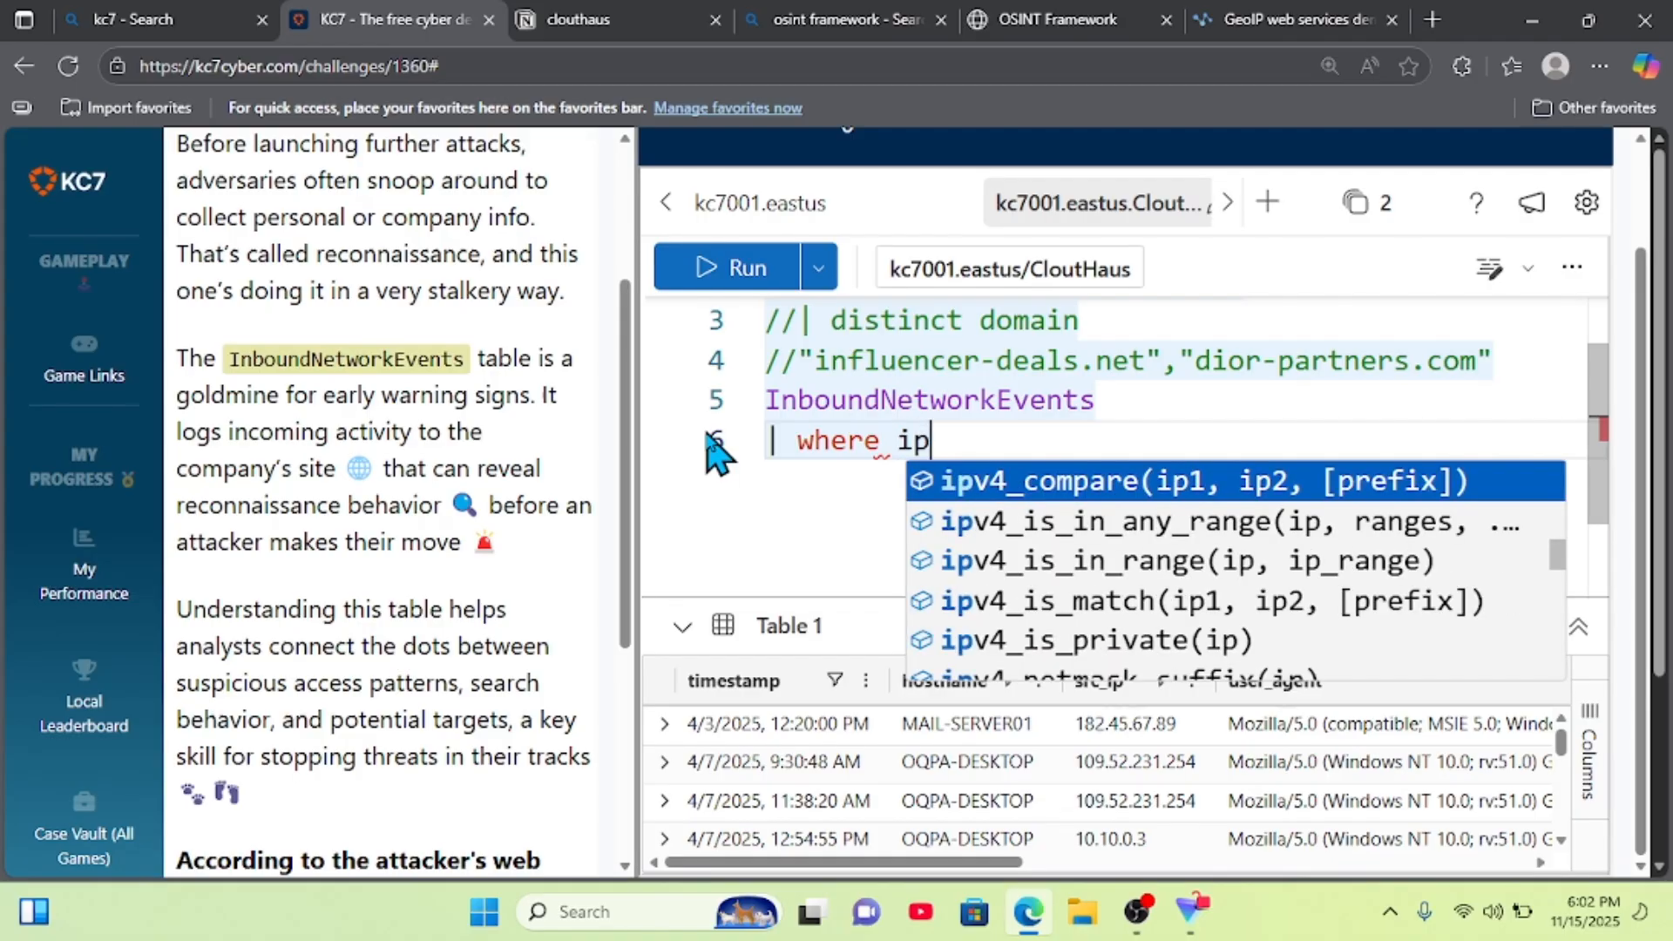
{"action": "key", "text": "BackSpace"}
{"action": "key", "text": "BackSpace"}
{"action": "type", "text": "src_ip "}
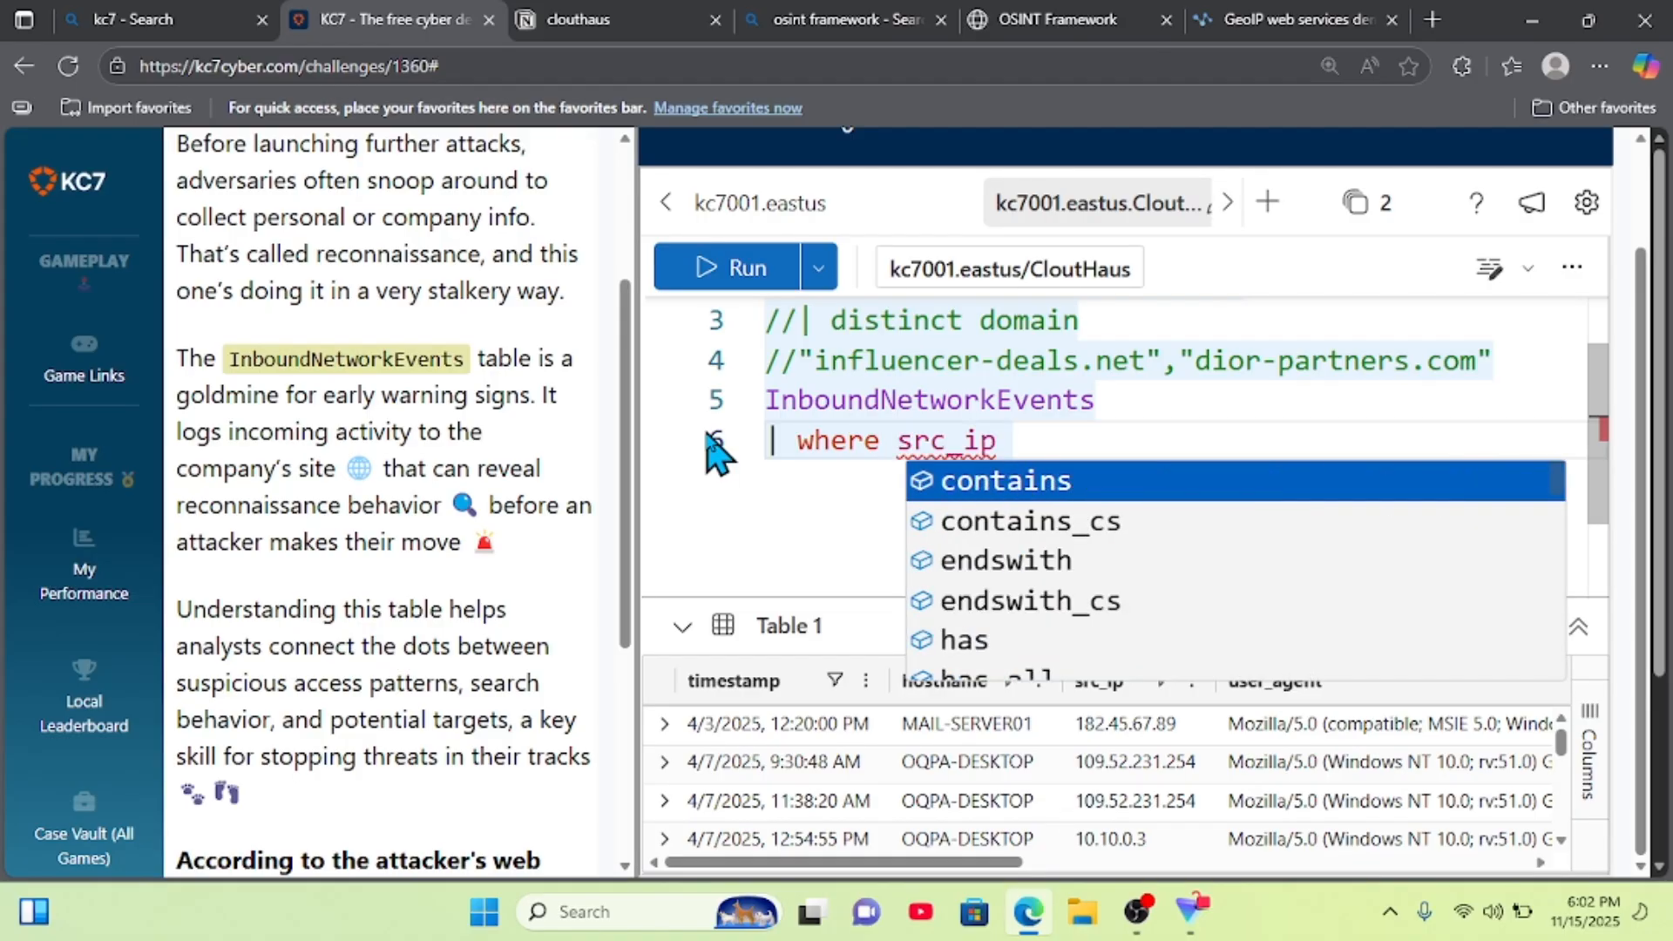
{"action": "type", "text": "== \""}
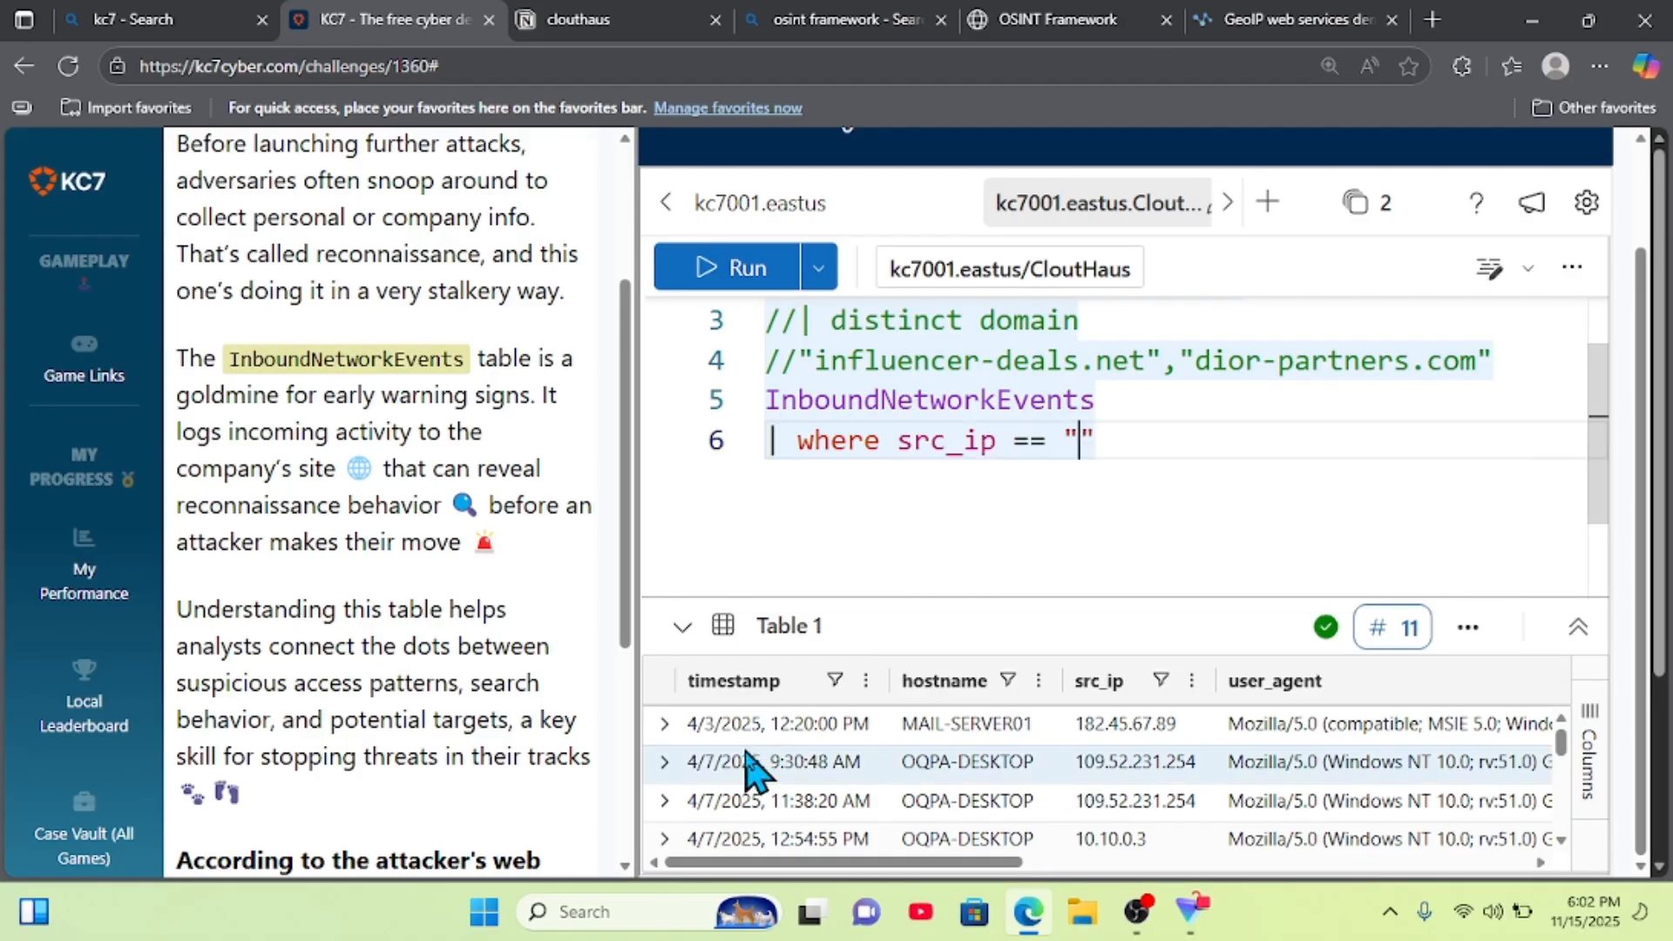
{"action": "type", "text": "182"}
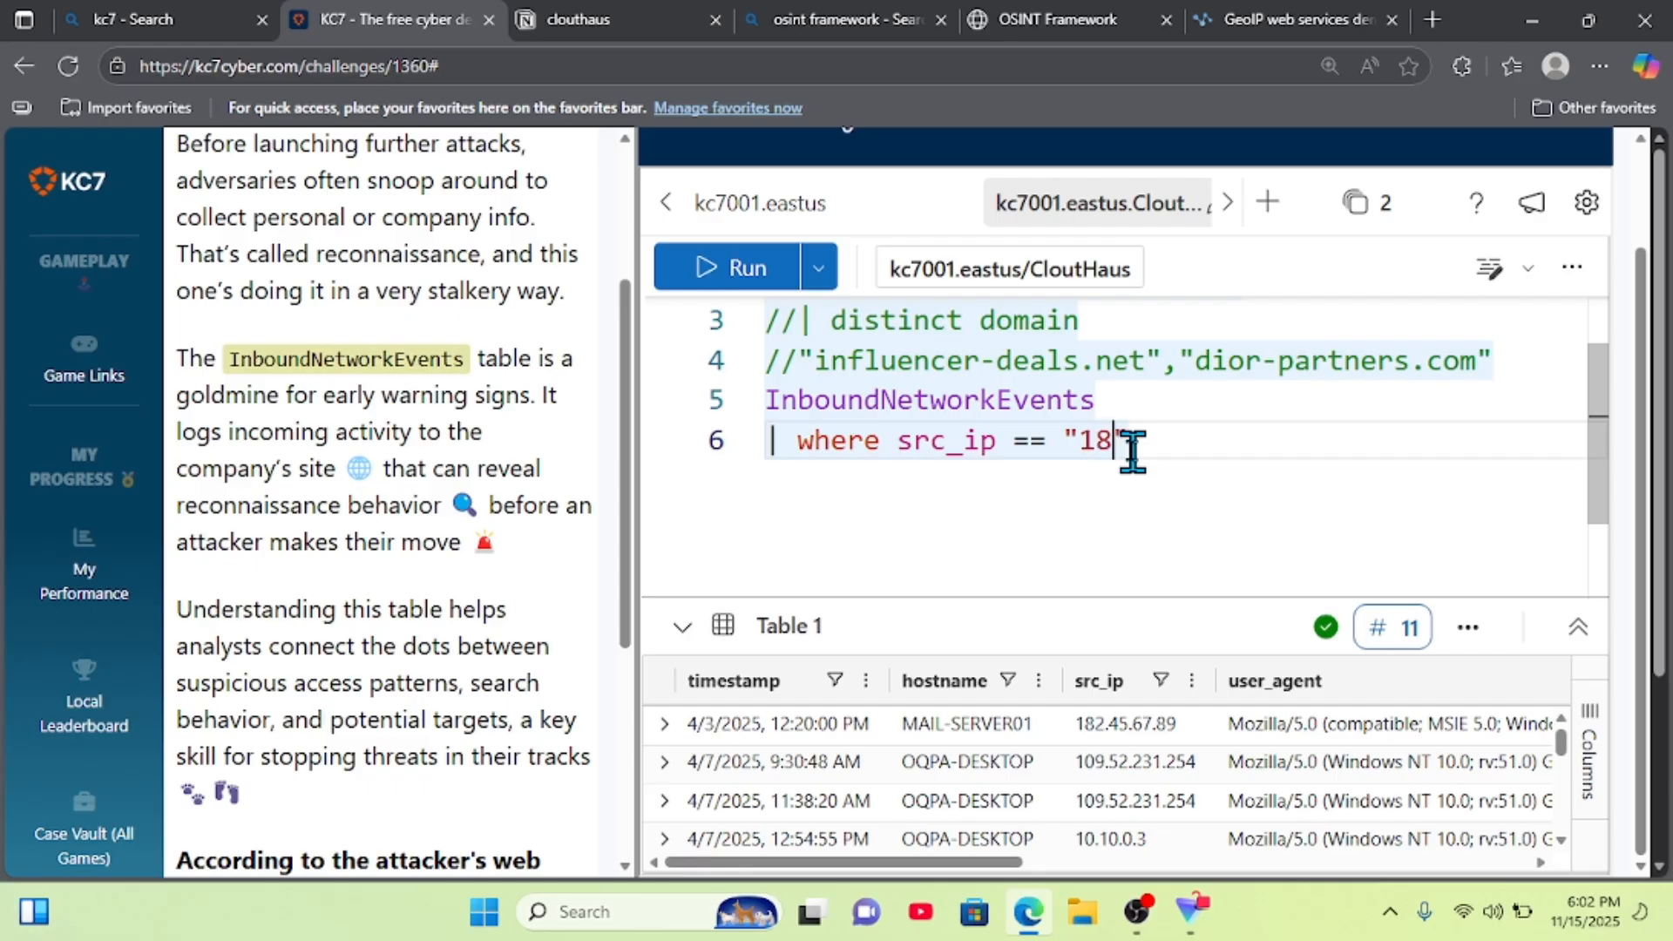
{"action": "type", "text": ".45."}
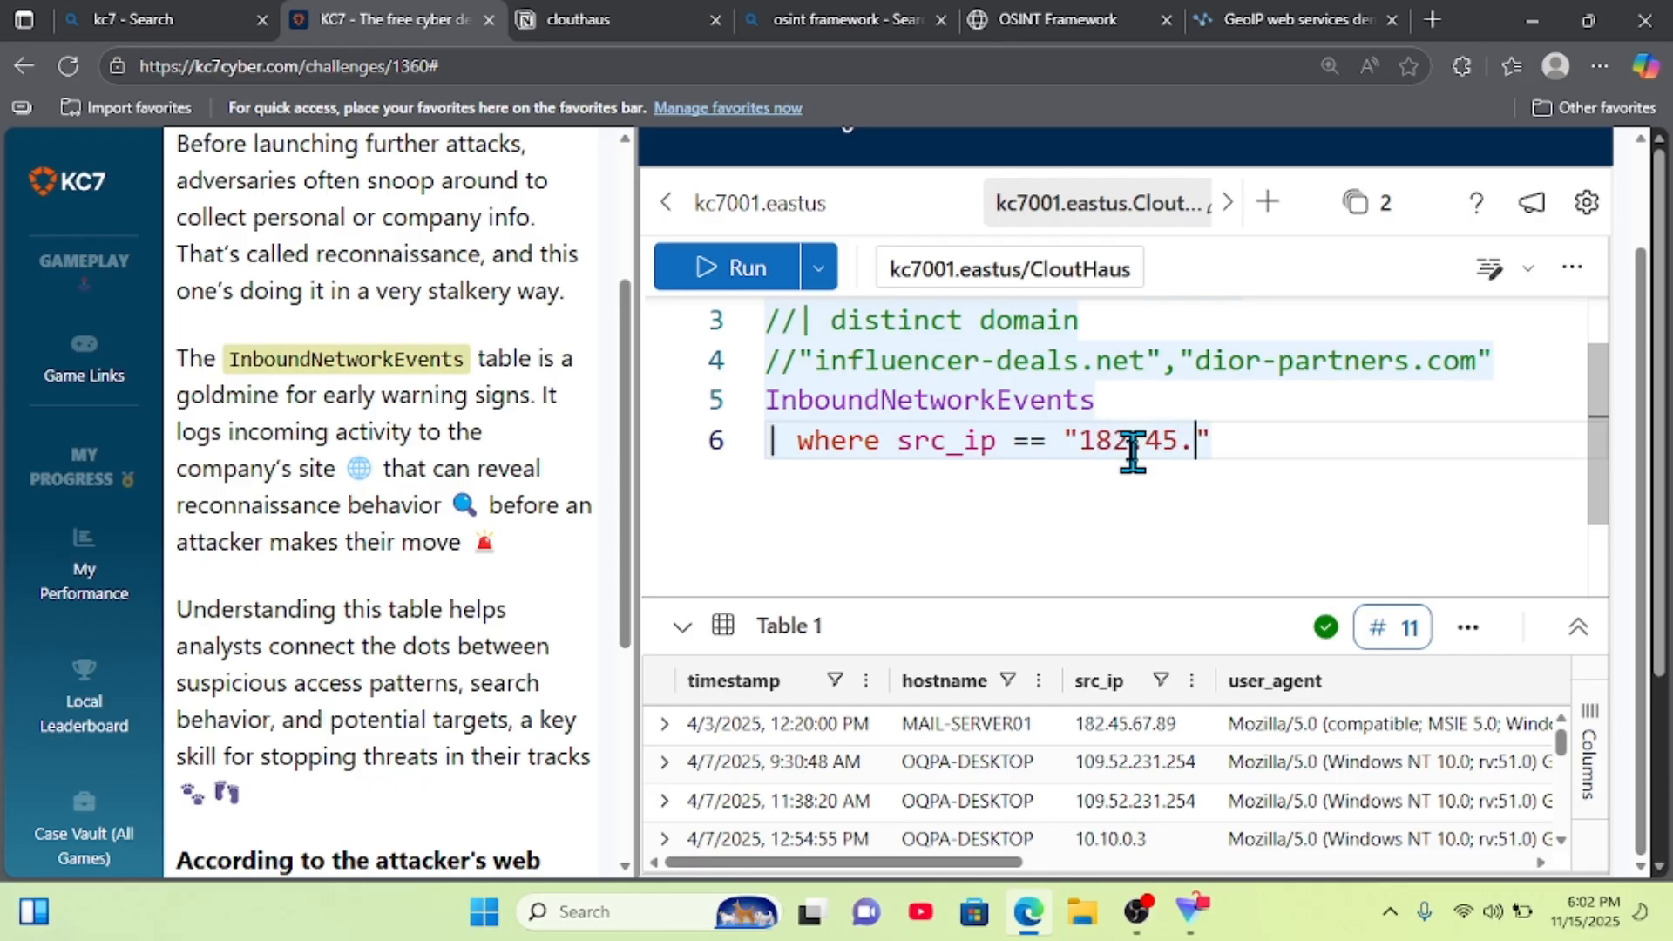
{"action": "type", "text": "67."}
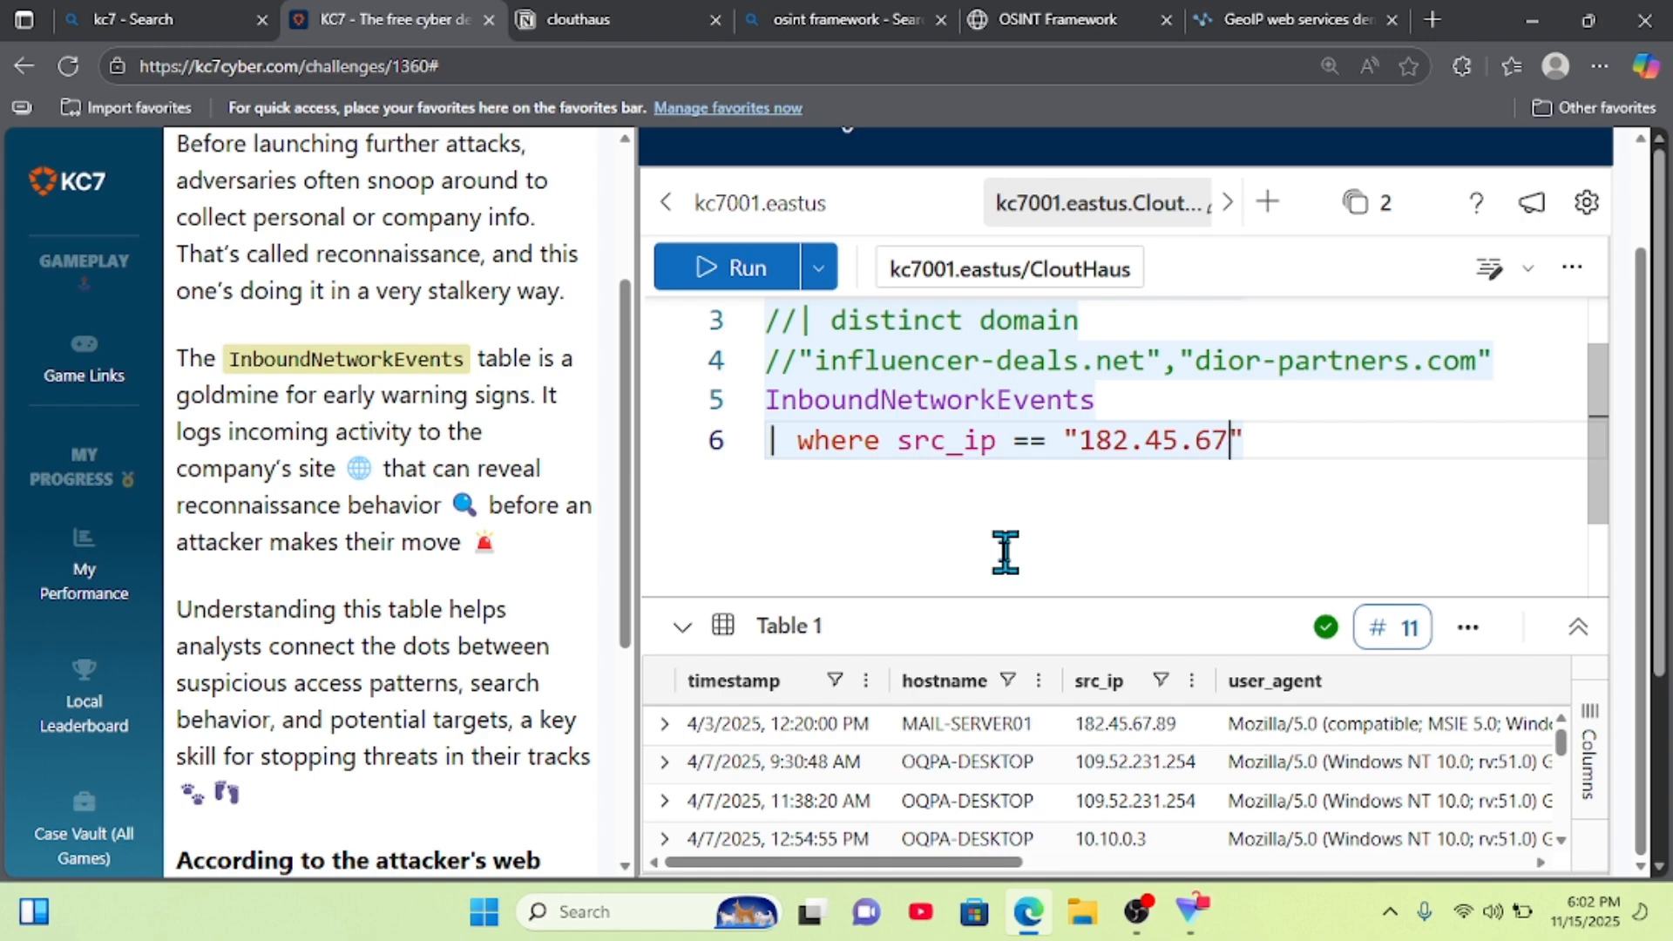
{"action": "type", "text": "89"}
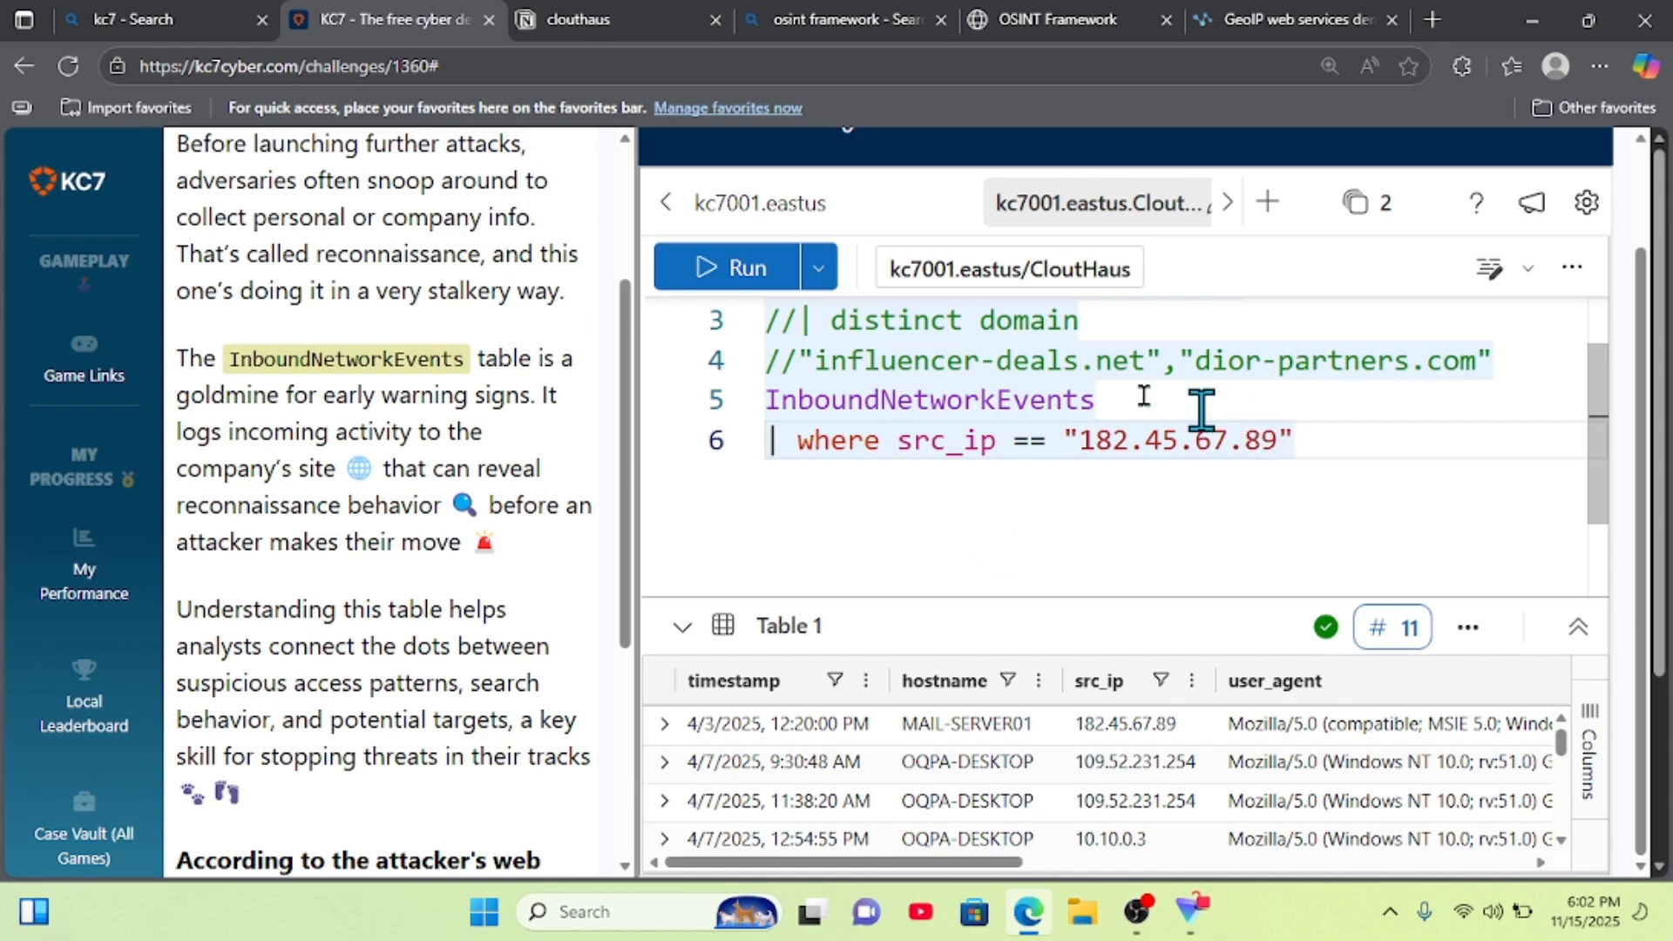
{"action": "left_click", "coordinate": [694, 271]}
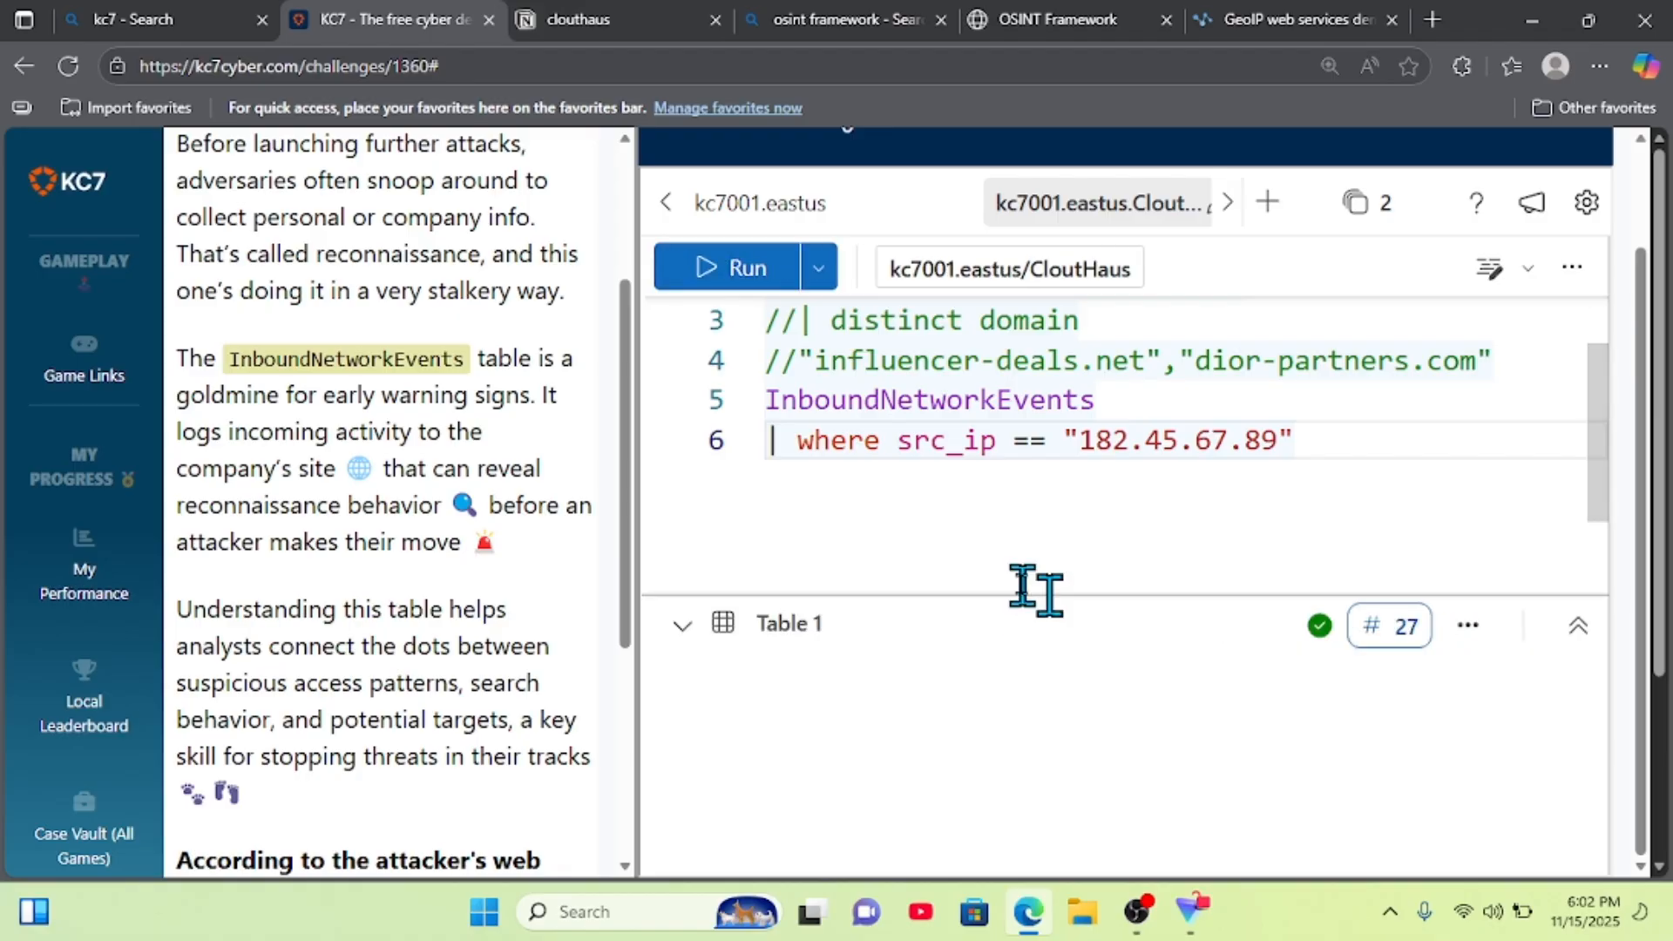
- Examine the returned requests' timestamps, search URLs and referrers, and compare them with what Question 5 asks about hacking
{"action": "left_click_drag", "start_coordinate": [1073, 593], "coordinate": [1072, 389]}
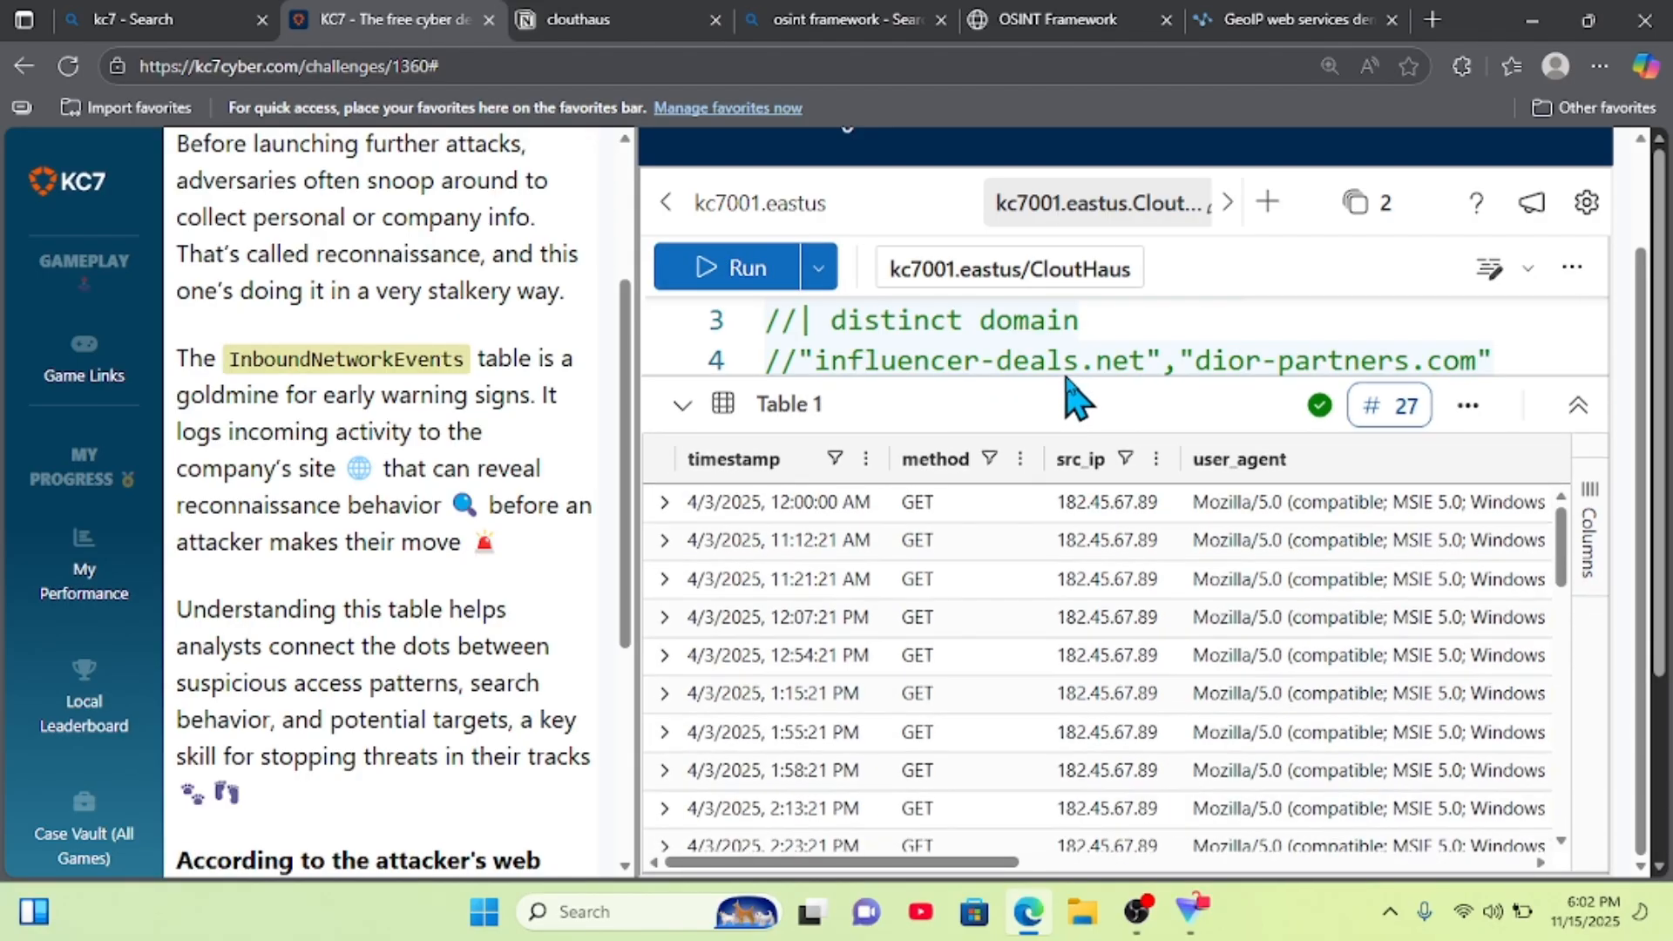
{"action": "scroll", "coordinate": [1182, 727], "scroll_direction": "down", "scroll_amount": 5}
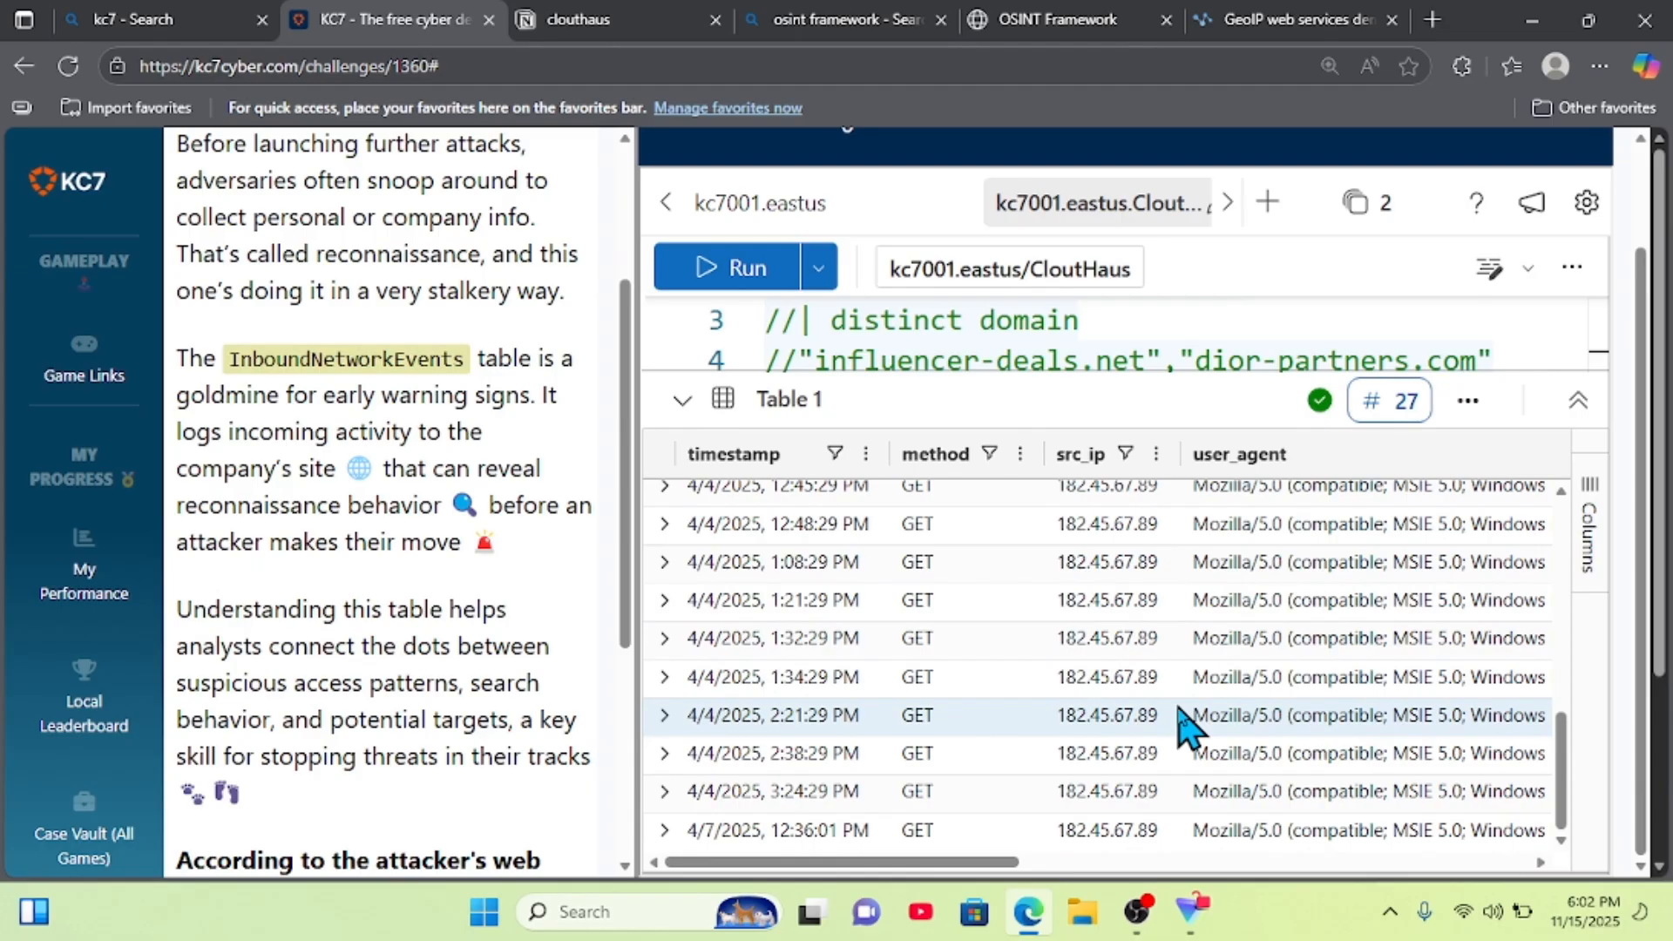
{"action": "scroll", "coordinate": [1109, 635], "scroll_direction": "up", "scroll_amount": 5}
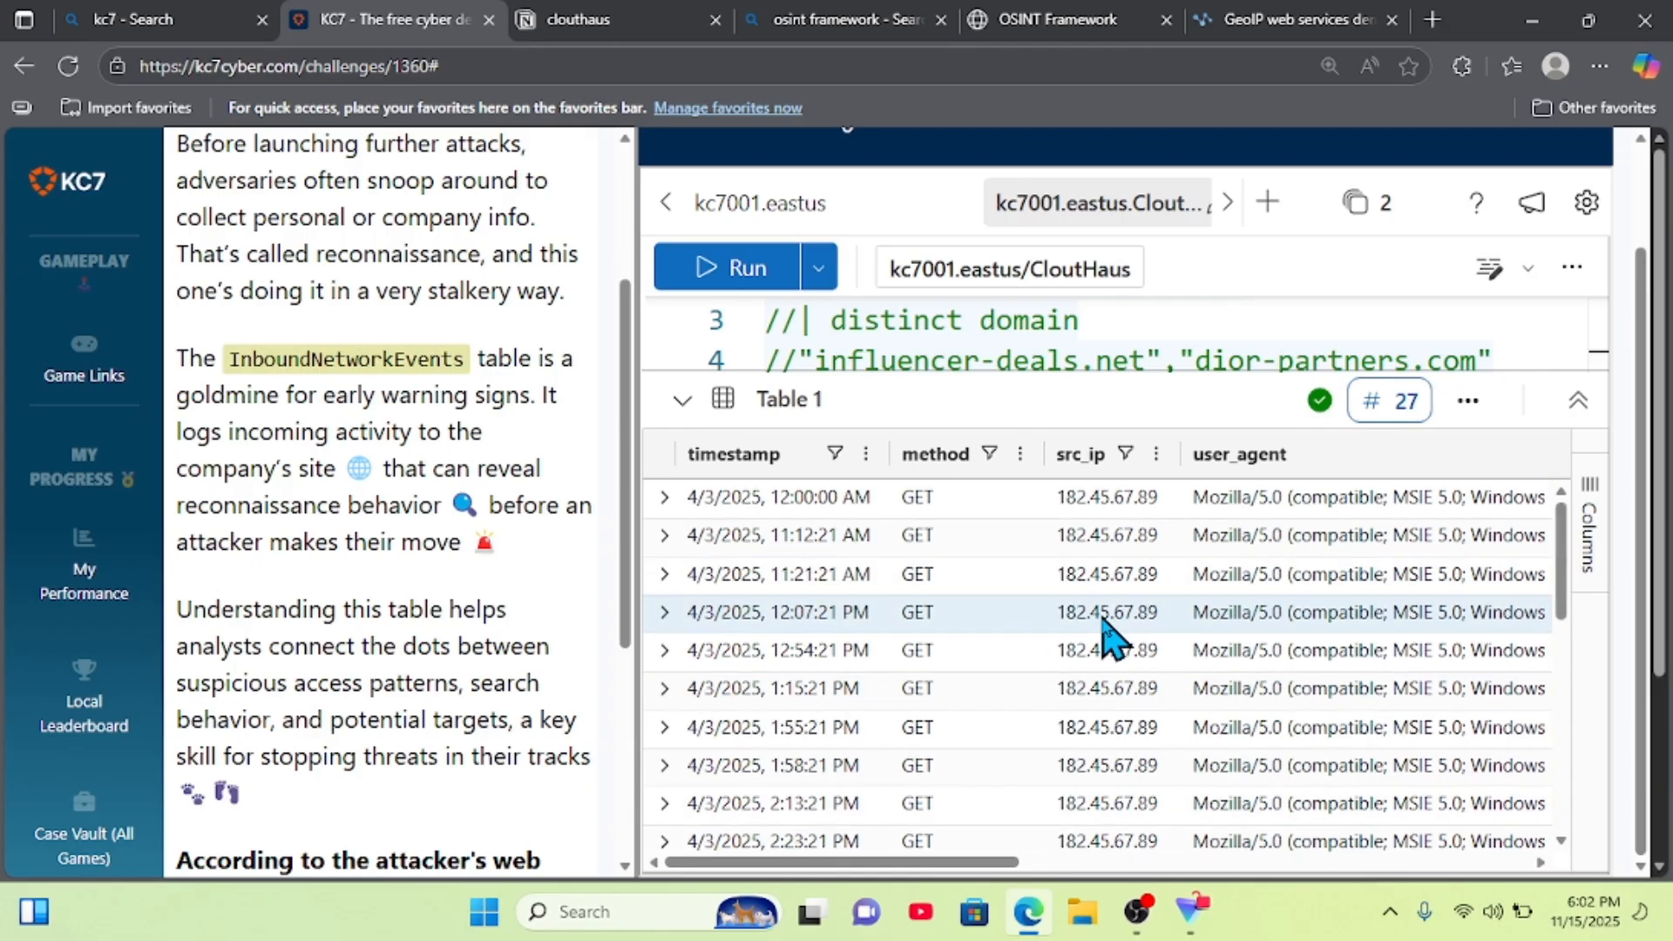
{"action": "scroll", "coordinate": [1100, 635], "scroll_direction": "right", "scroll_amount": 5}
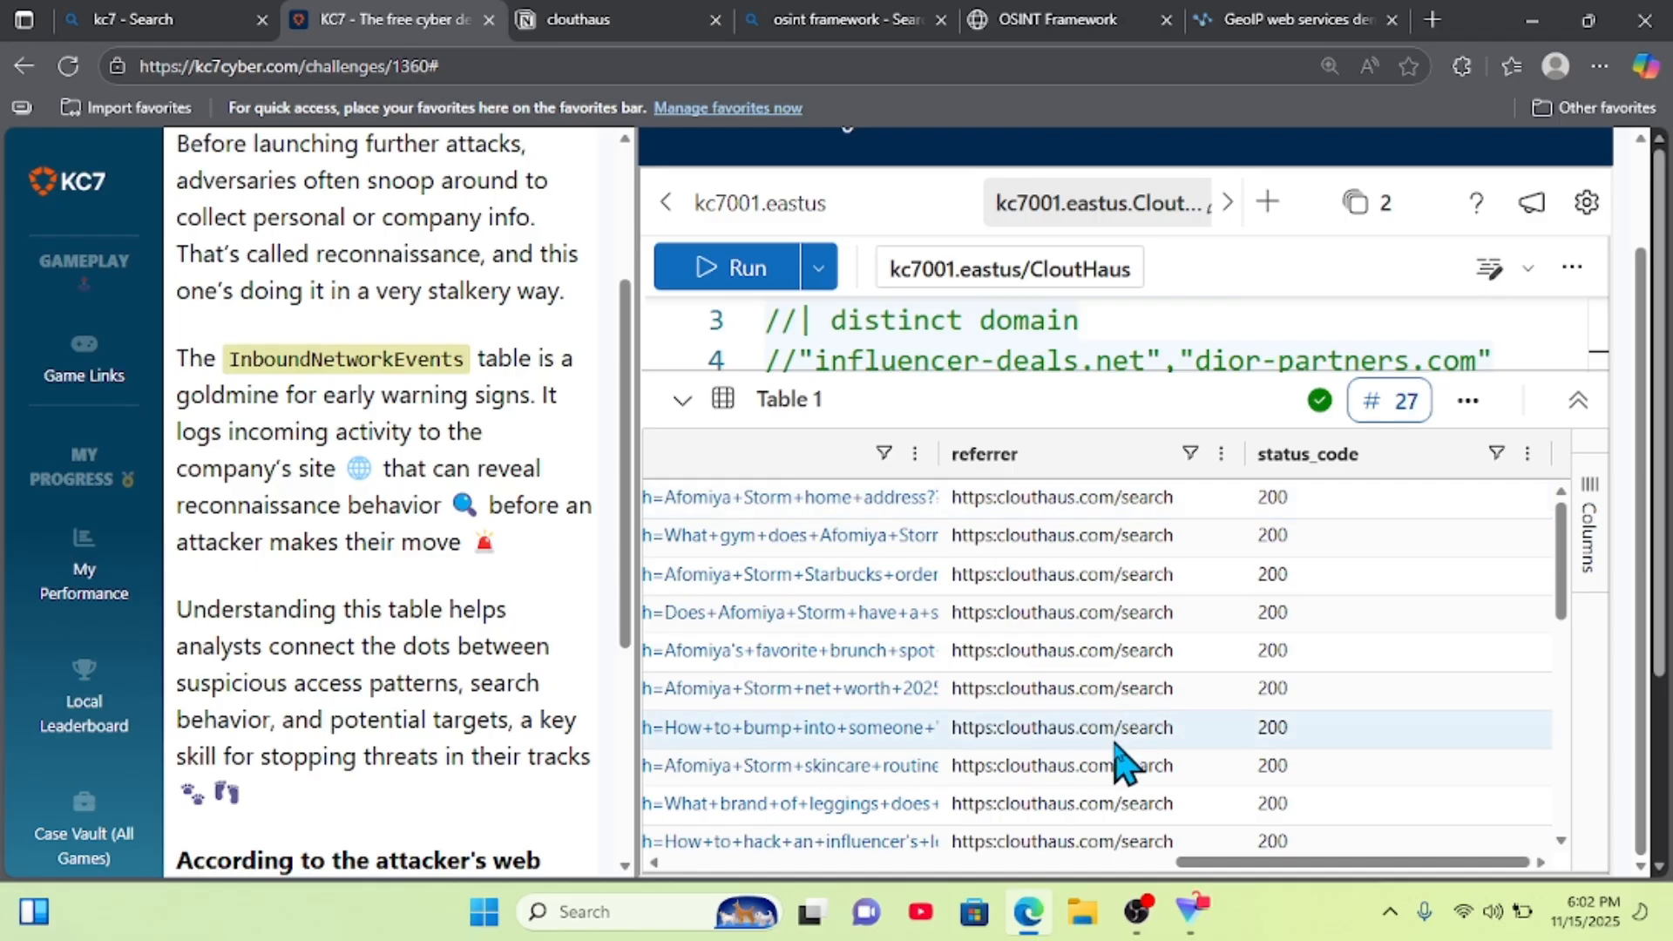
{"action": "scroll", "coordinate": [1121, 758], "scroll_direction": "down", "scroll_amount": 5}
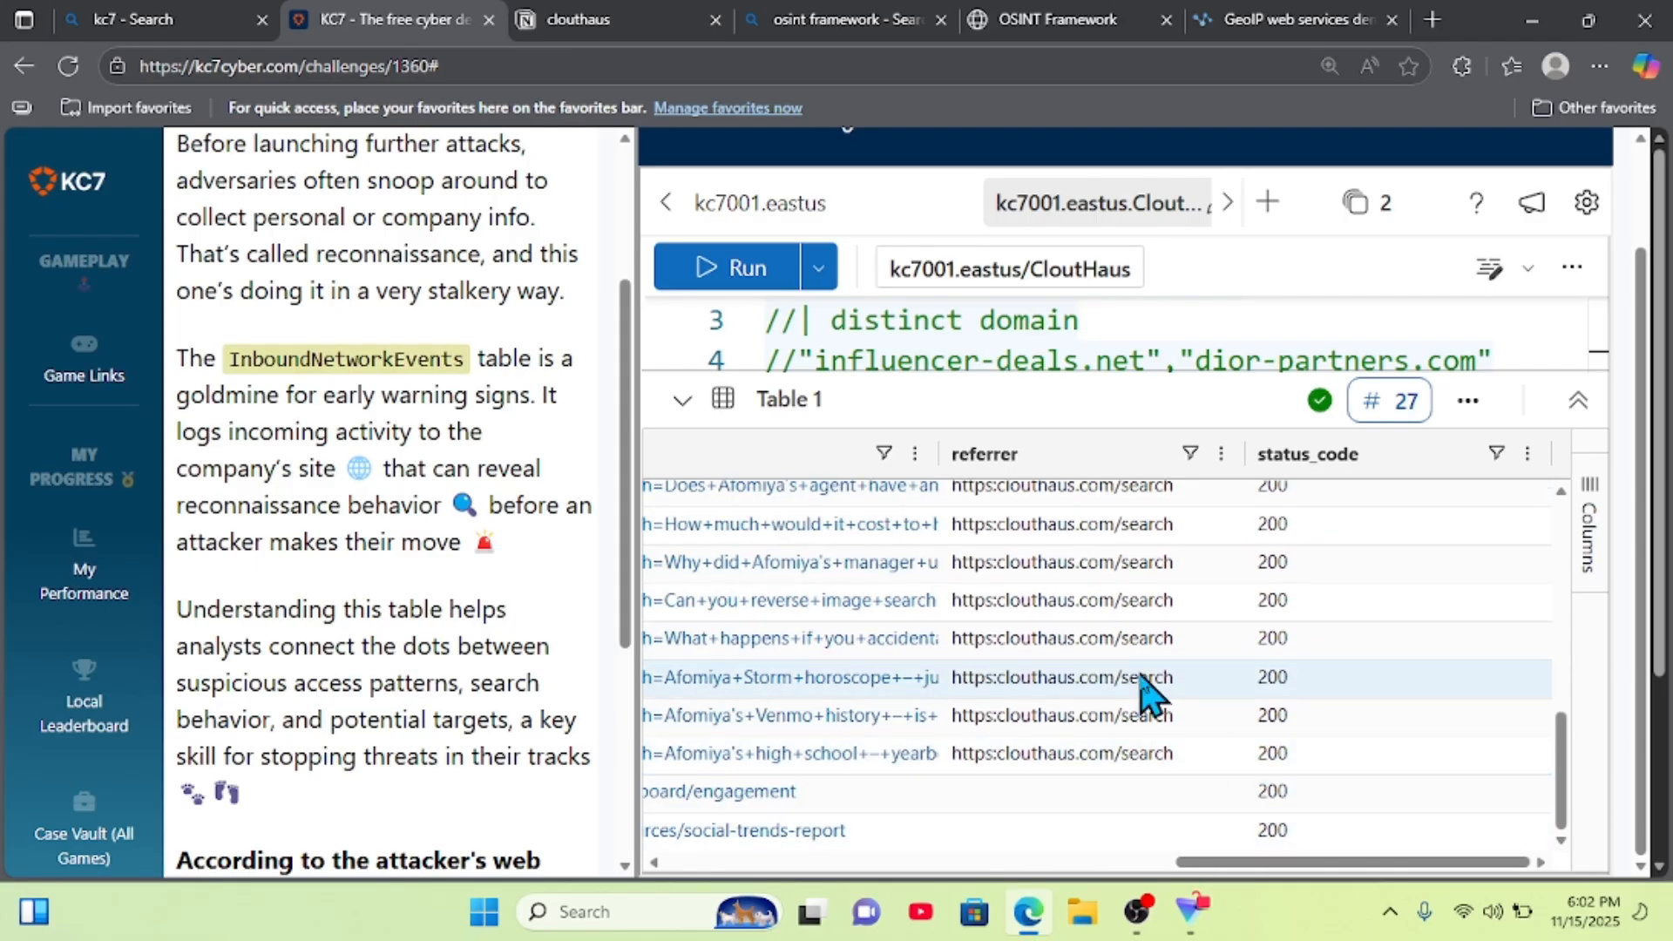
{"action": "scroll", "coordinate": [959, 654], "scroll_direction": "up", "scroll_amount": 5}
{"action": "scroll", "coordinate": [560, 552], "scroll_direction": "down", "scroll_amount": 2}
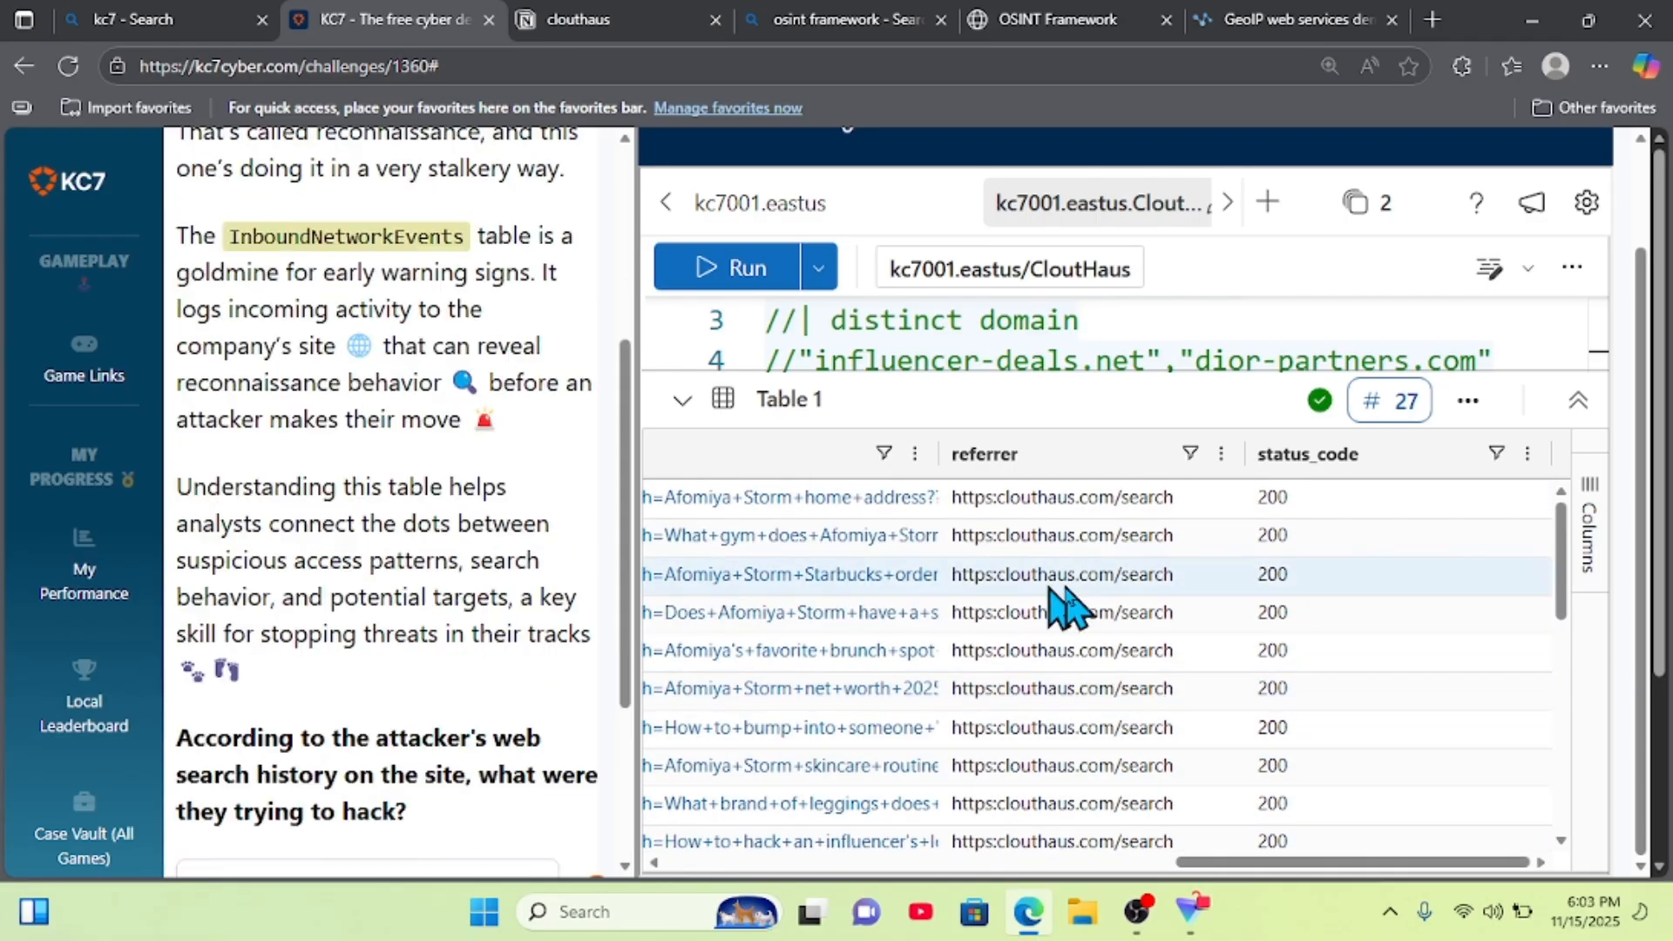
{"action": "scroll", "coordinate": [1073, 610], "scroll_direction": "left", "scroll_amount": 2}
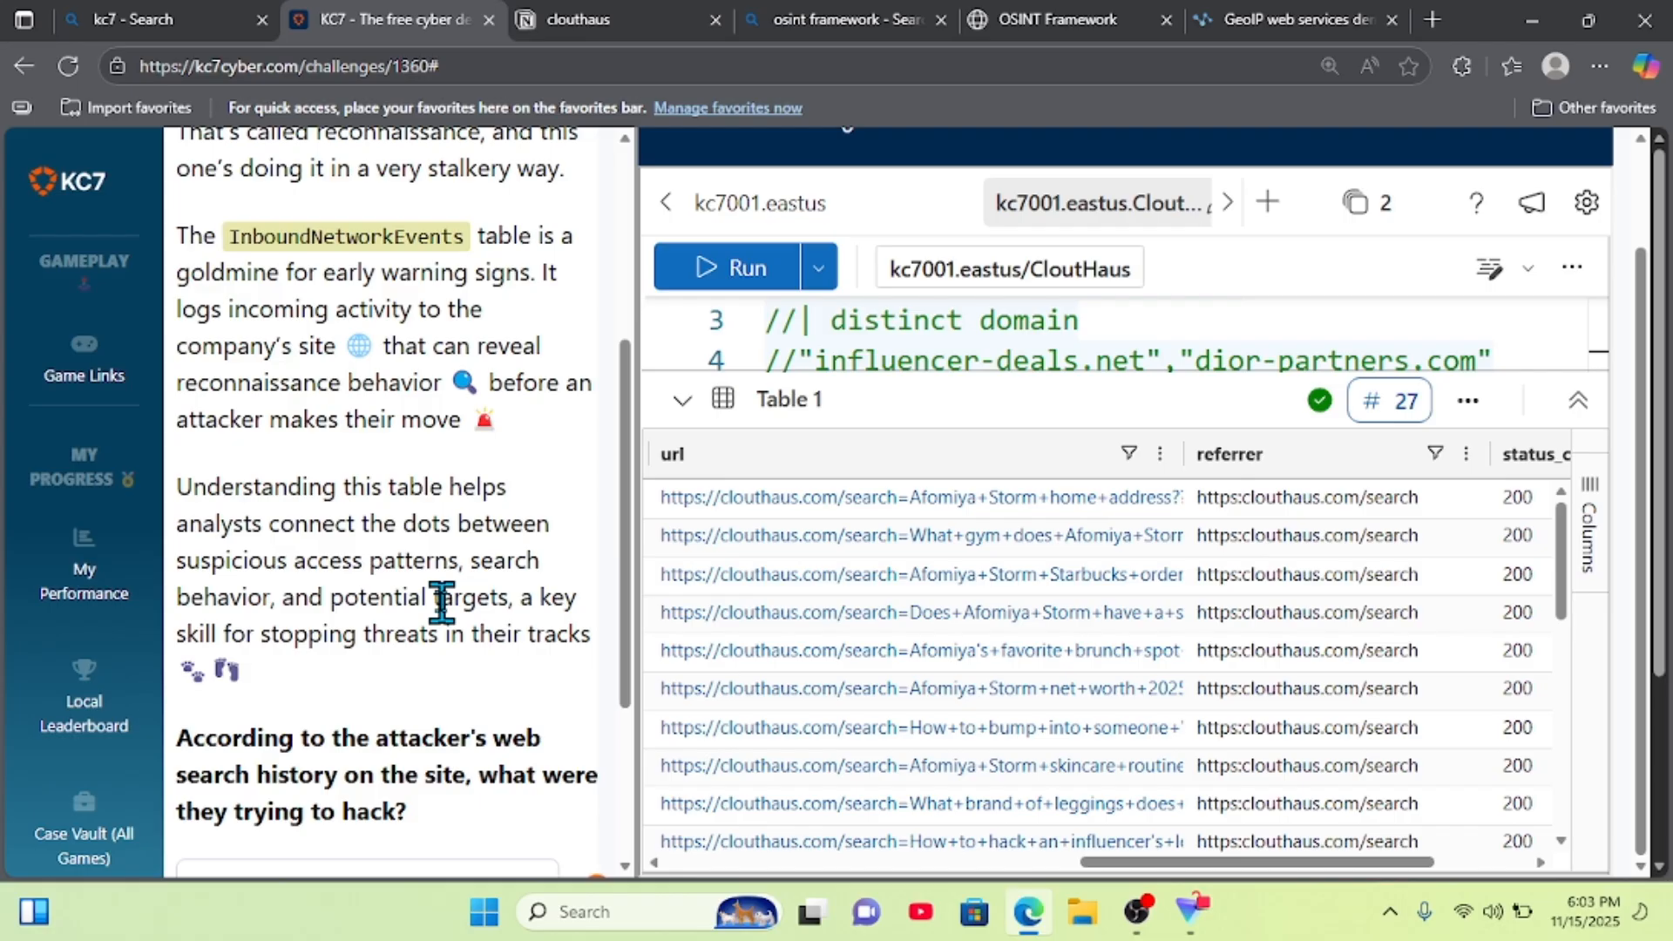
{"action": "scroll", "coordinate": [442, 601], "scroll_direction": "down", "scroll_amount": 3}
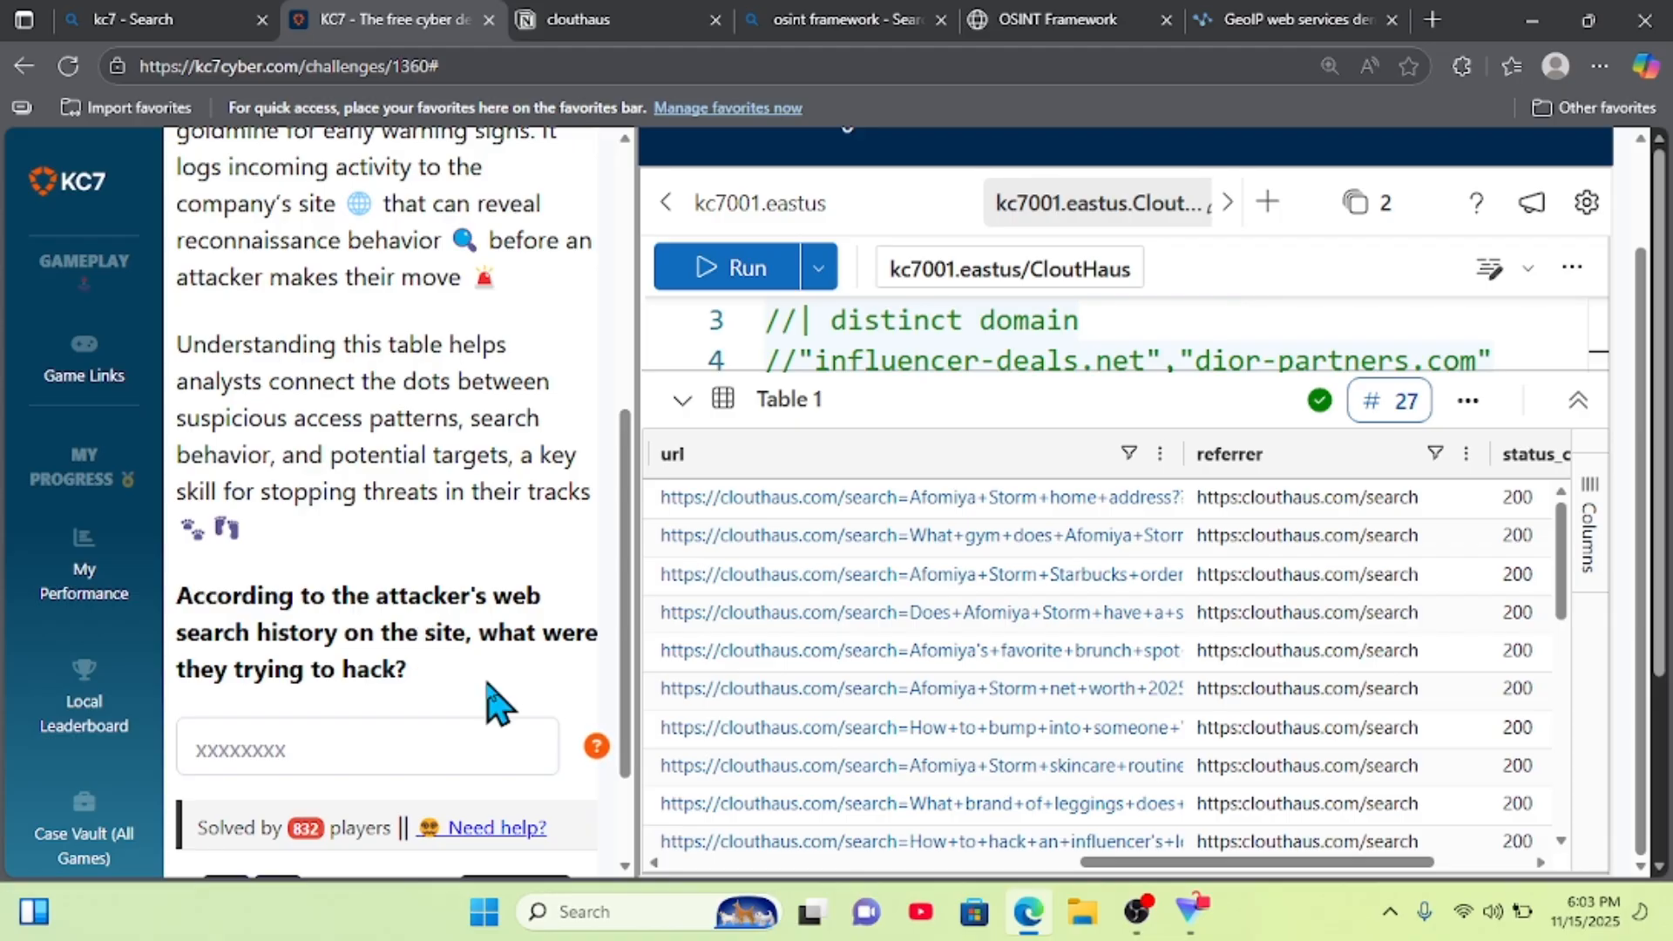
{"action": "scroll", "coordinate": [814, 643], "scroll_direction": "up", "scroll_amount": 1}
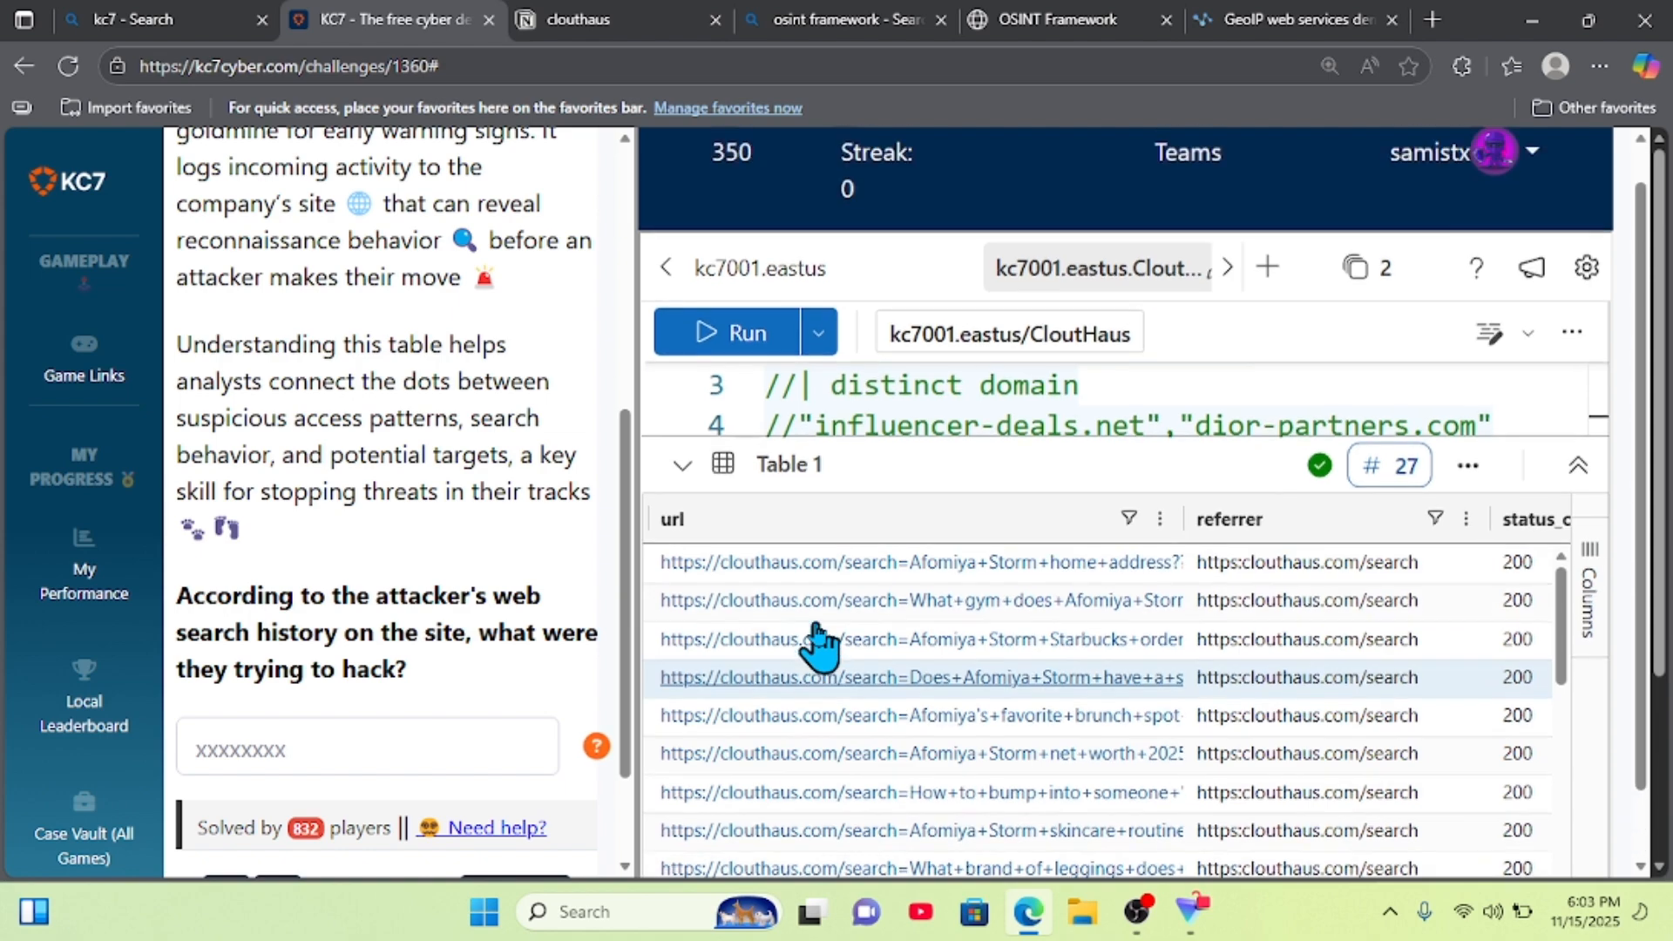
{"action": "scroll", "coordinate": [815, 643], "scroll_direction": "up", "scroll_amount": 1}
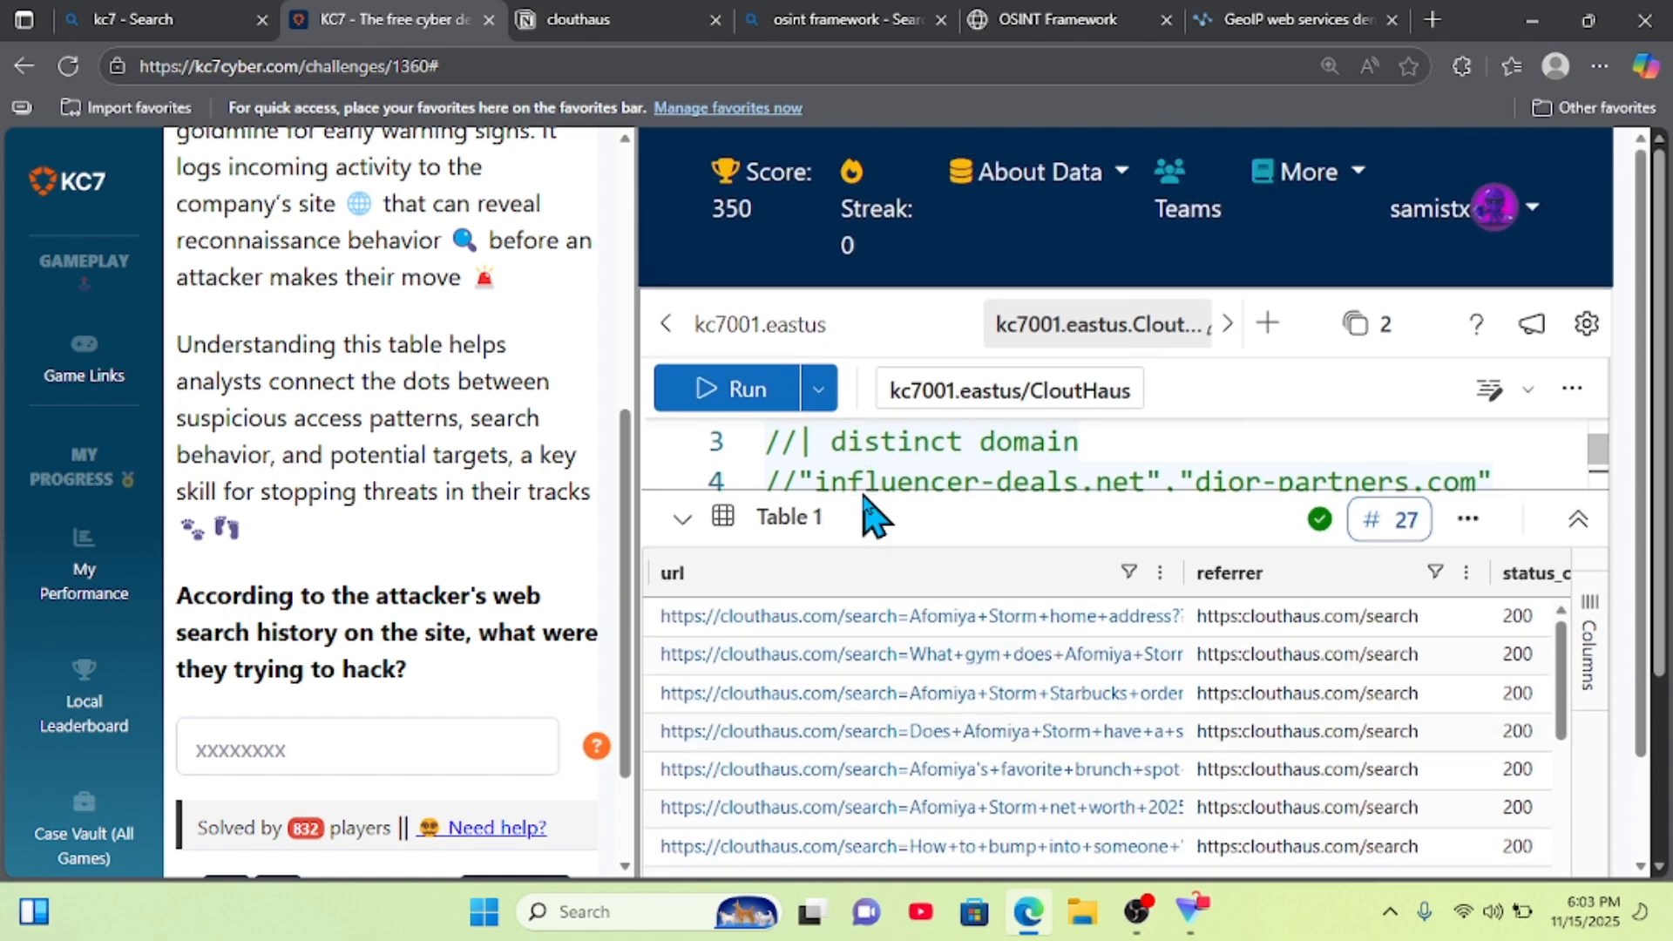
- Begin a second where clause on a new piped line below the src_ip filter
{"action": "left_click_drag", "start_coordinate": [868, 514], "coordinate": [851, 689]}
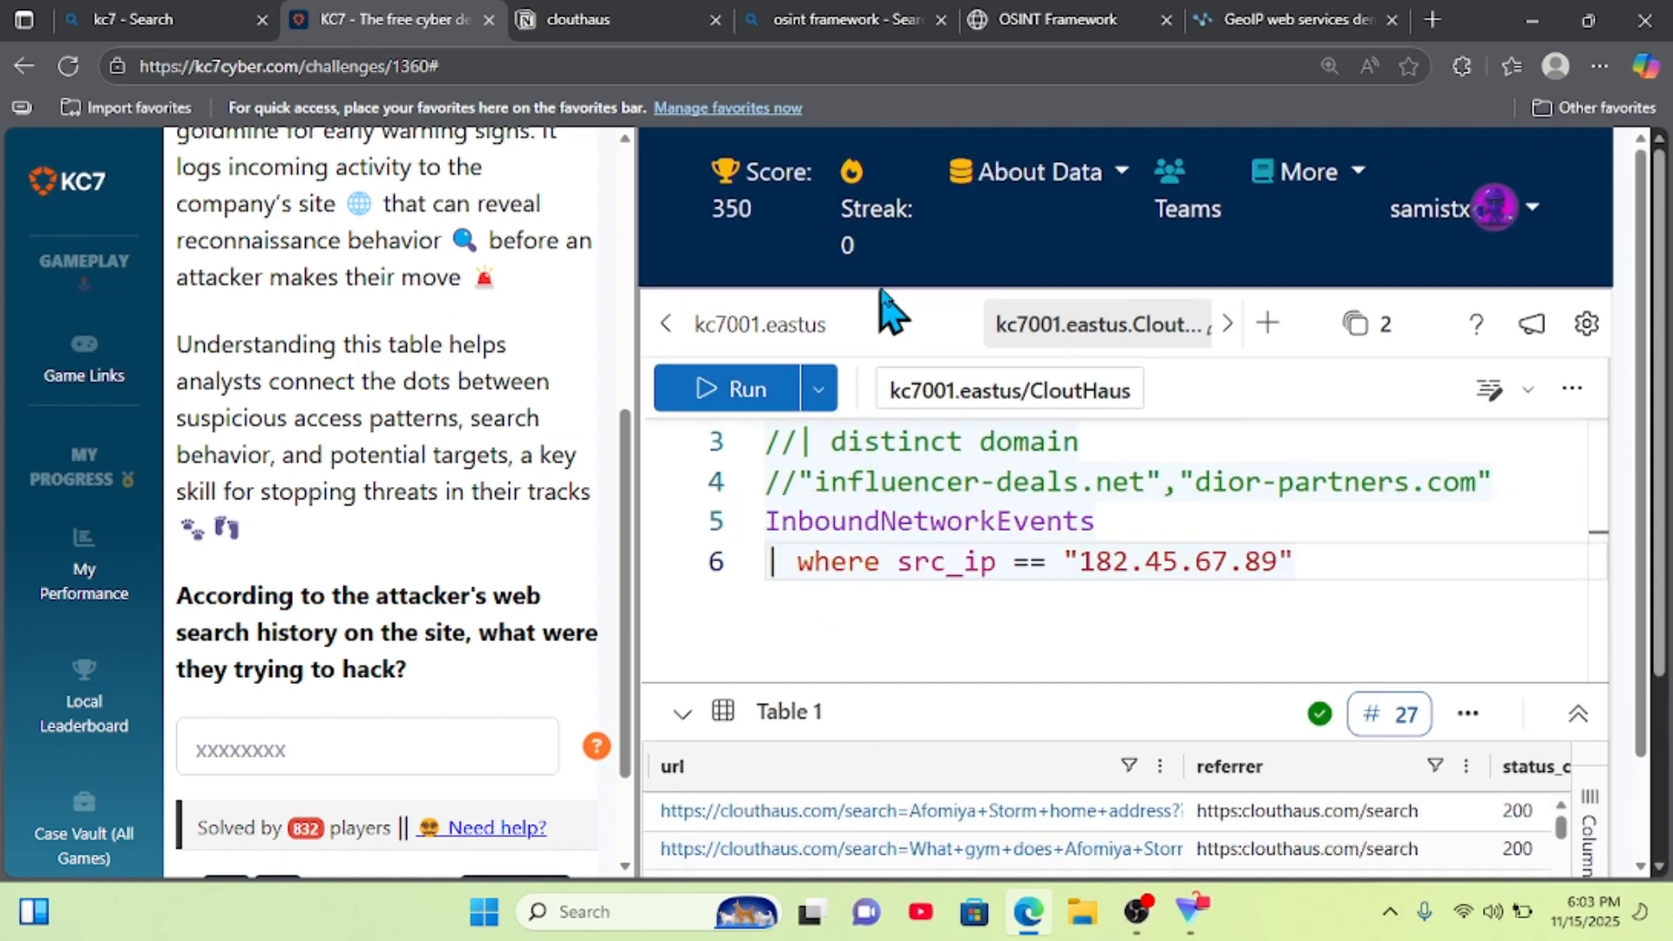
{"action": "left_click", "coordinate": [1394, 579]}
{"action": "key", "text": "Return"}
{"action": "type", "text": "| e"}
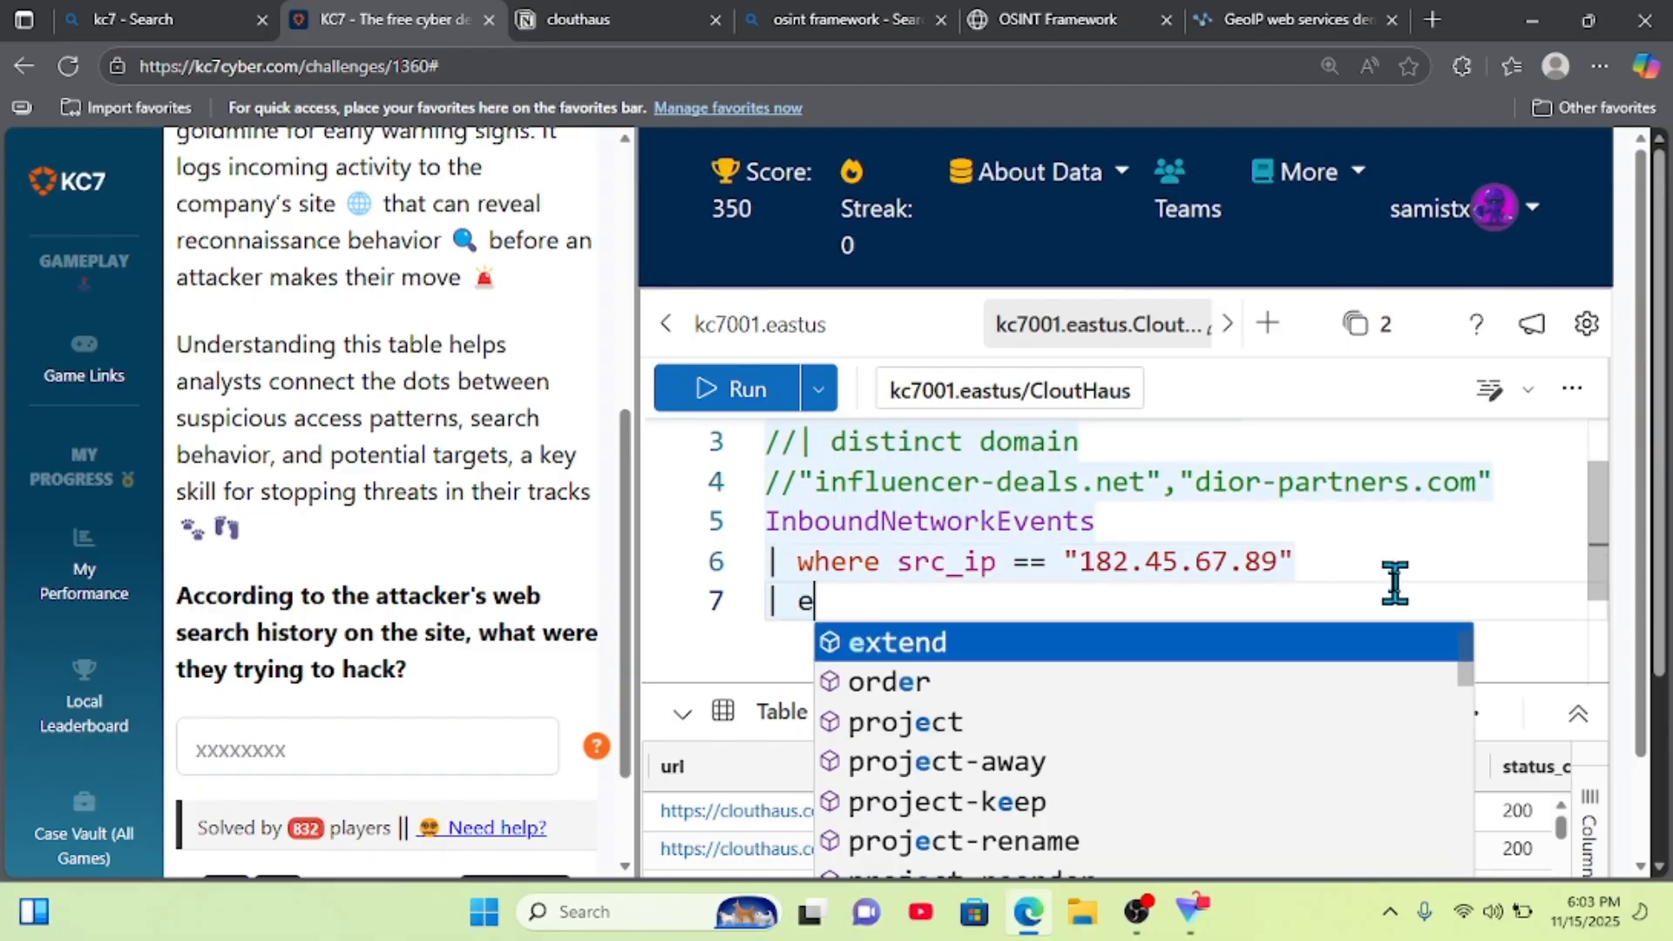
{"action": "type", "text": "hrt"}
{"action": "key", "text": "BackSpace"}
{"action": "key", "text": "BackSpace"}
{"action": "key", "text": "BackSpace"}
{"action": "key", "text": "BackSpace"}
{"action": "scroll", "coordinate": [1394, 582], "scroll_direction": "down", "scroll_amount": 1}
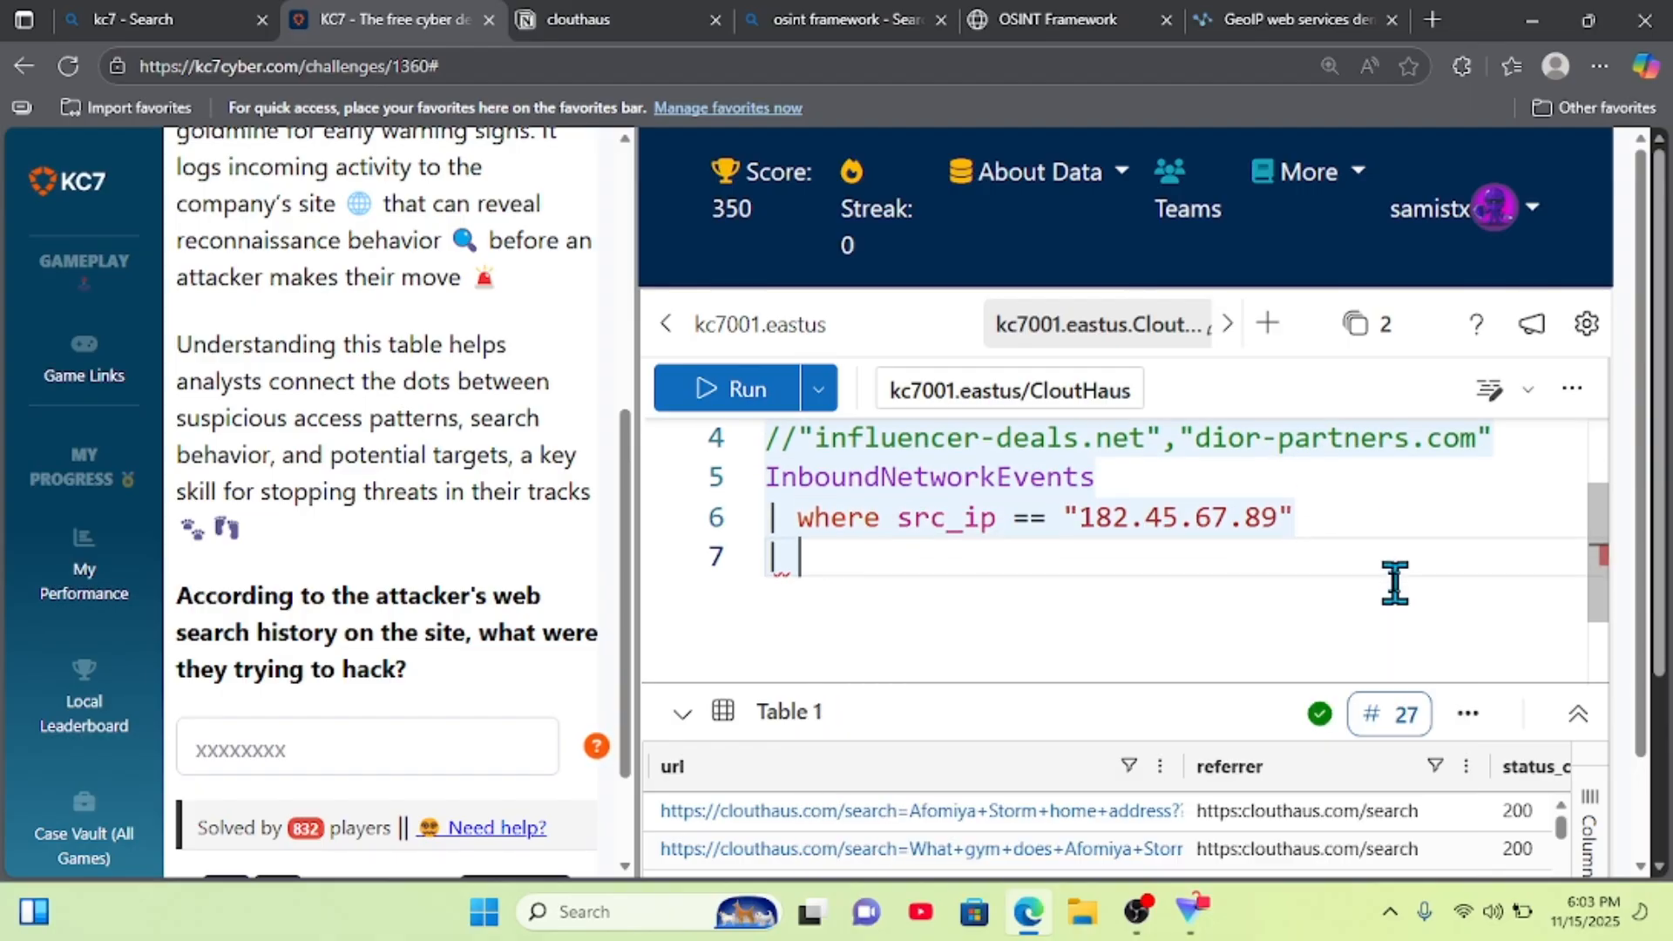
{"action": "scroll", "coordinate": [1394, 582], "scroll_direction": "down", "scroll_amount": 1}
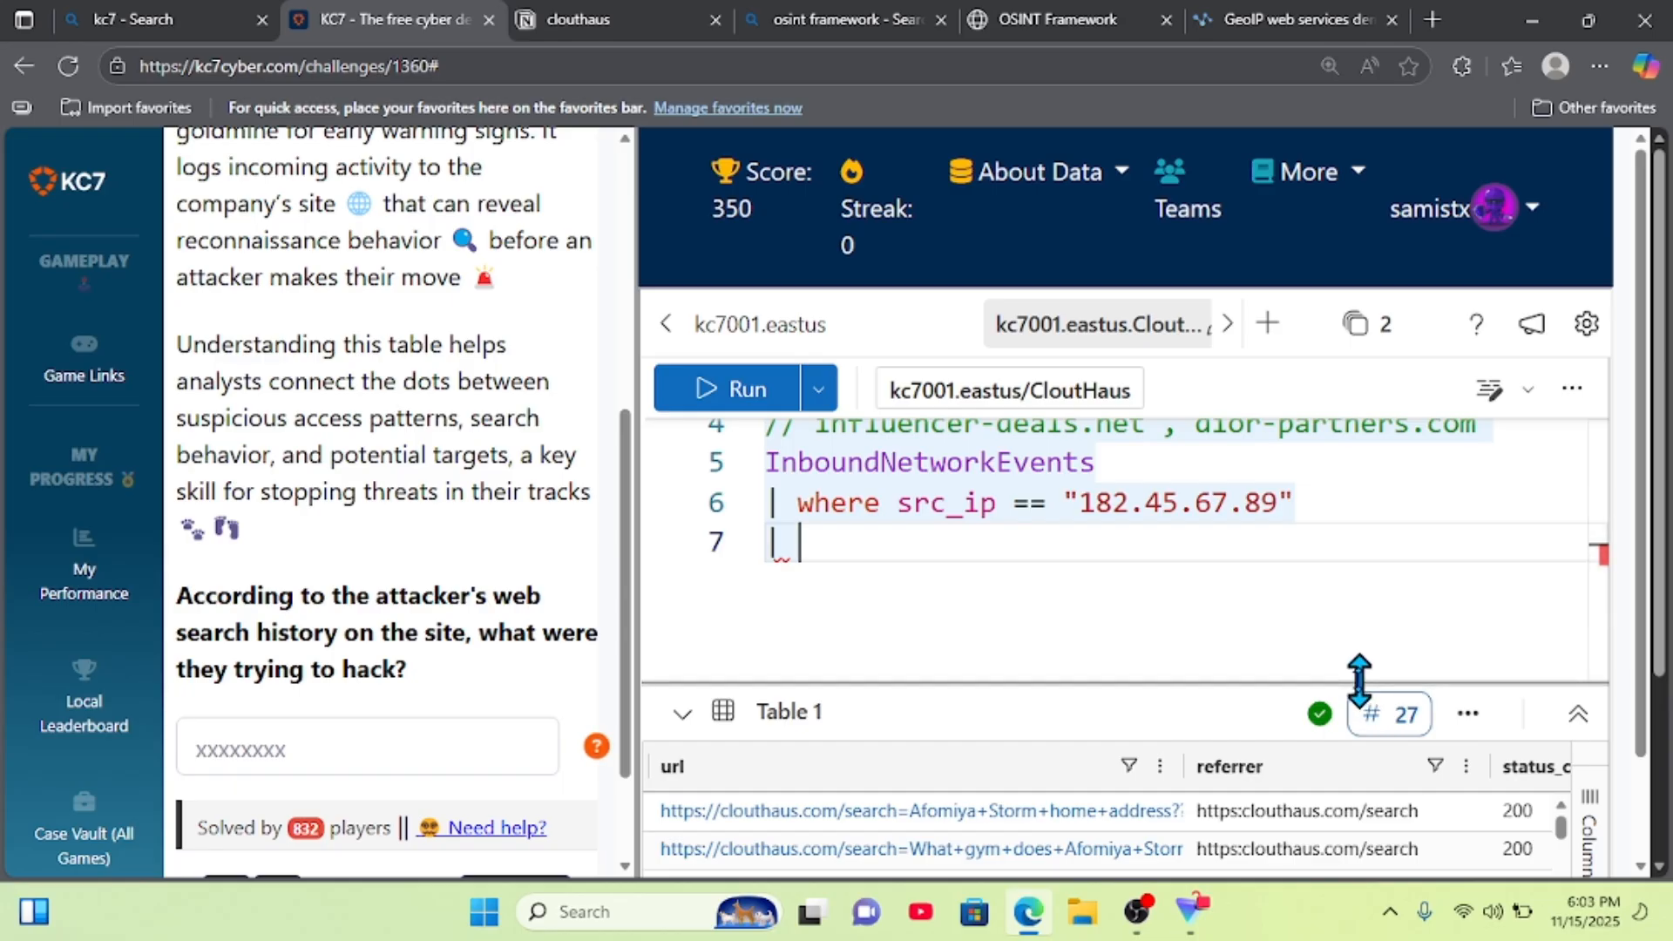
{"action": "left_click_drag", "start_coordinate": [1359, 682], "coordinate": [1382, 558]}
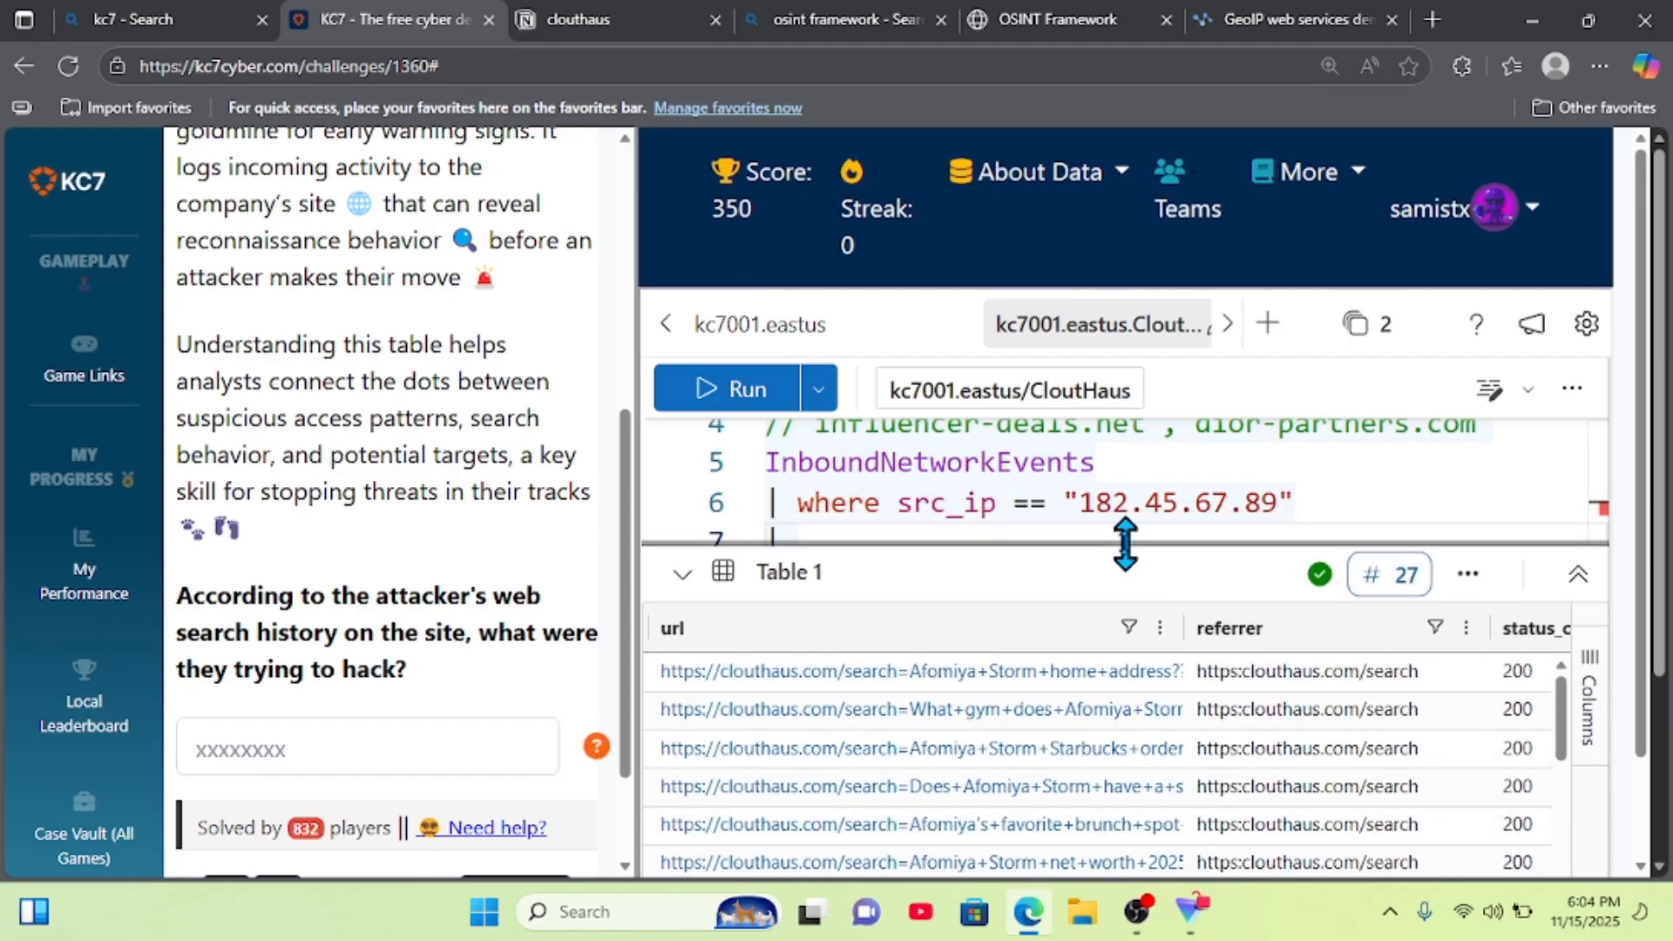
{"action": "left_click_drag", "start_coordinate": [1125, 544], "coordinate": [1080, 744]}
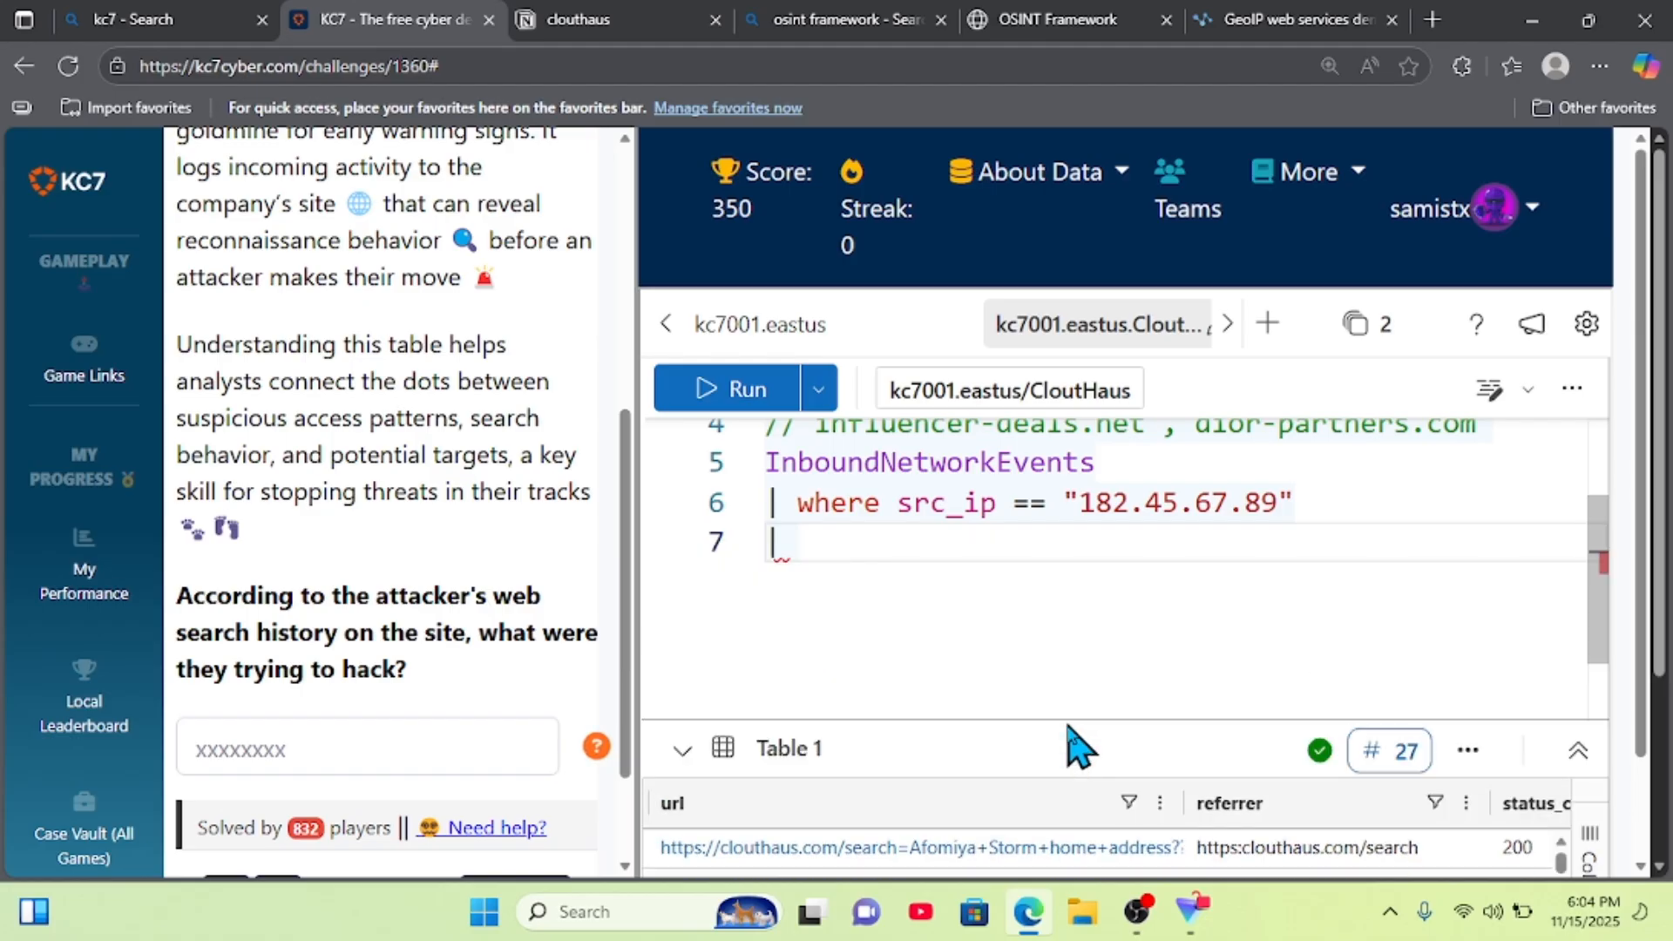
{"action": "left_click", "coordinate": [915, 553]}
{"action": "type", "text": "where"}
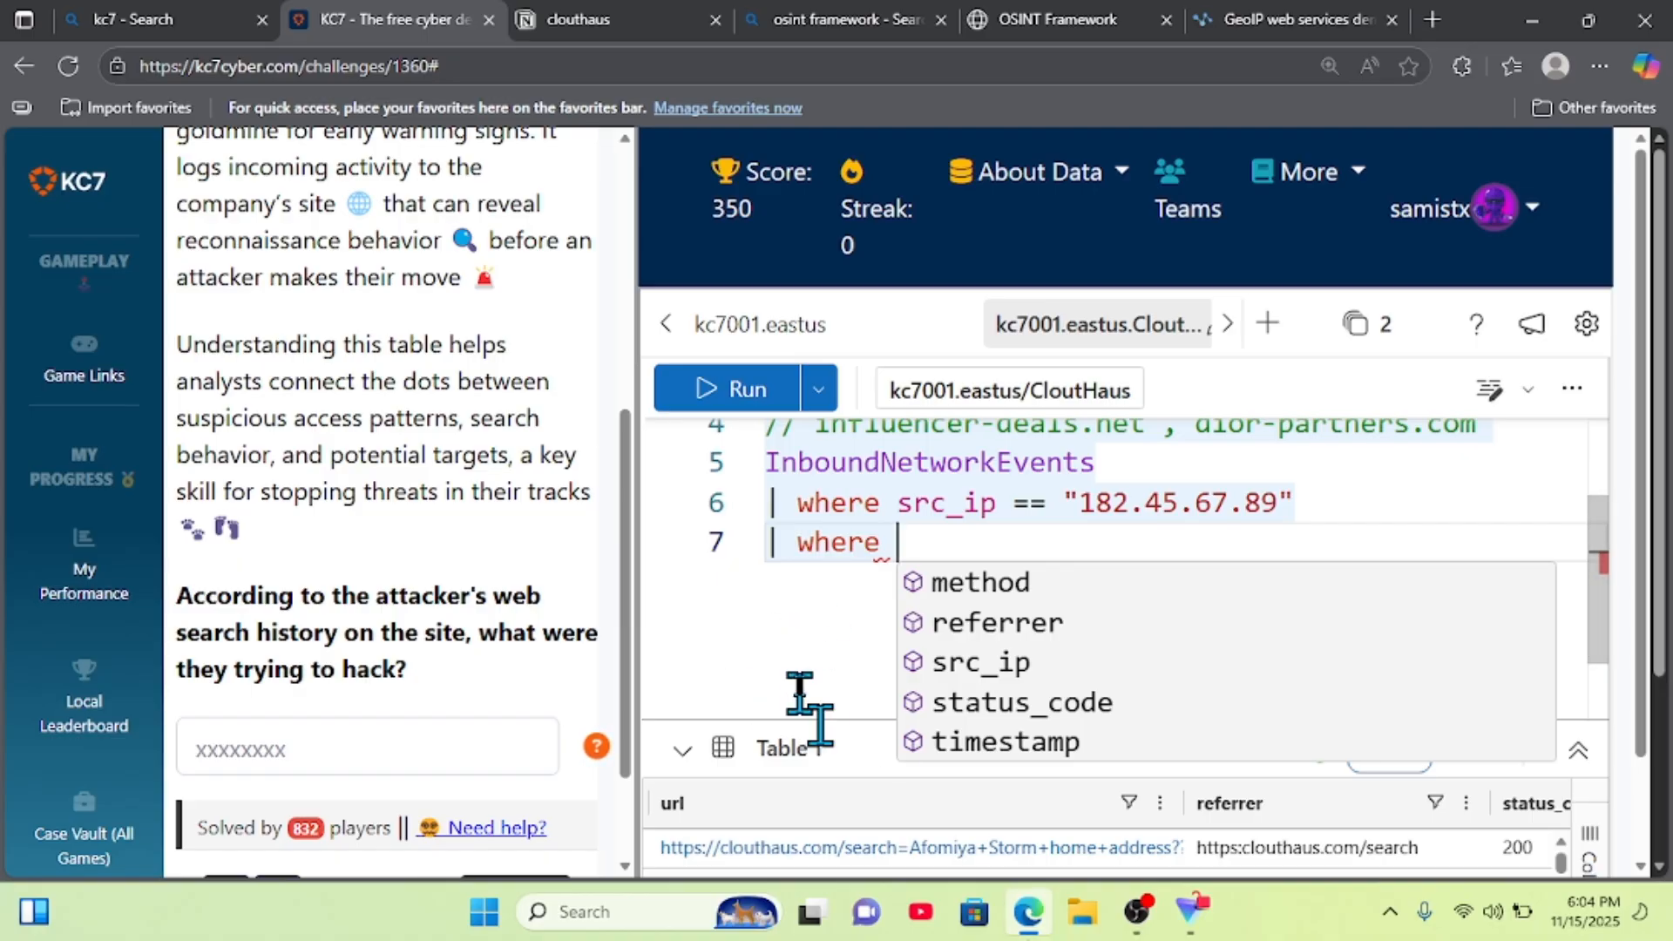
- Check the result columns for the search text field and complete the second where clause as url contains "hack"
{"action": "left_click_drag", "start_coordinate": [874, 717], "coordinate": [874, 549]}
{"action": "scroll", "coordinate": [1261, 710], "scroll_direction": "right", "scroll_amount": 3}
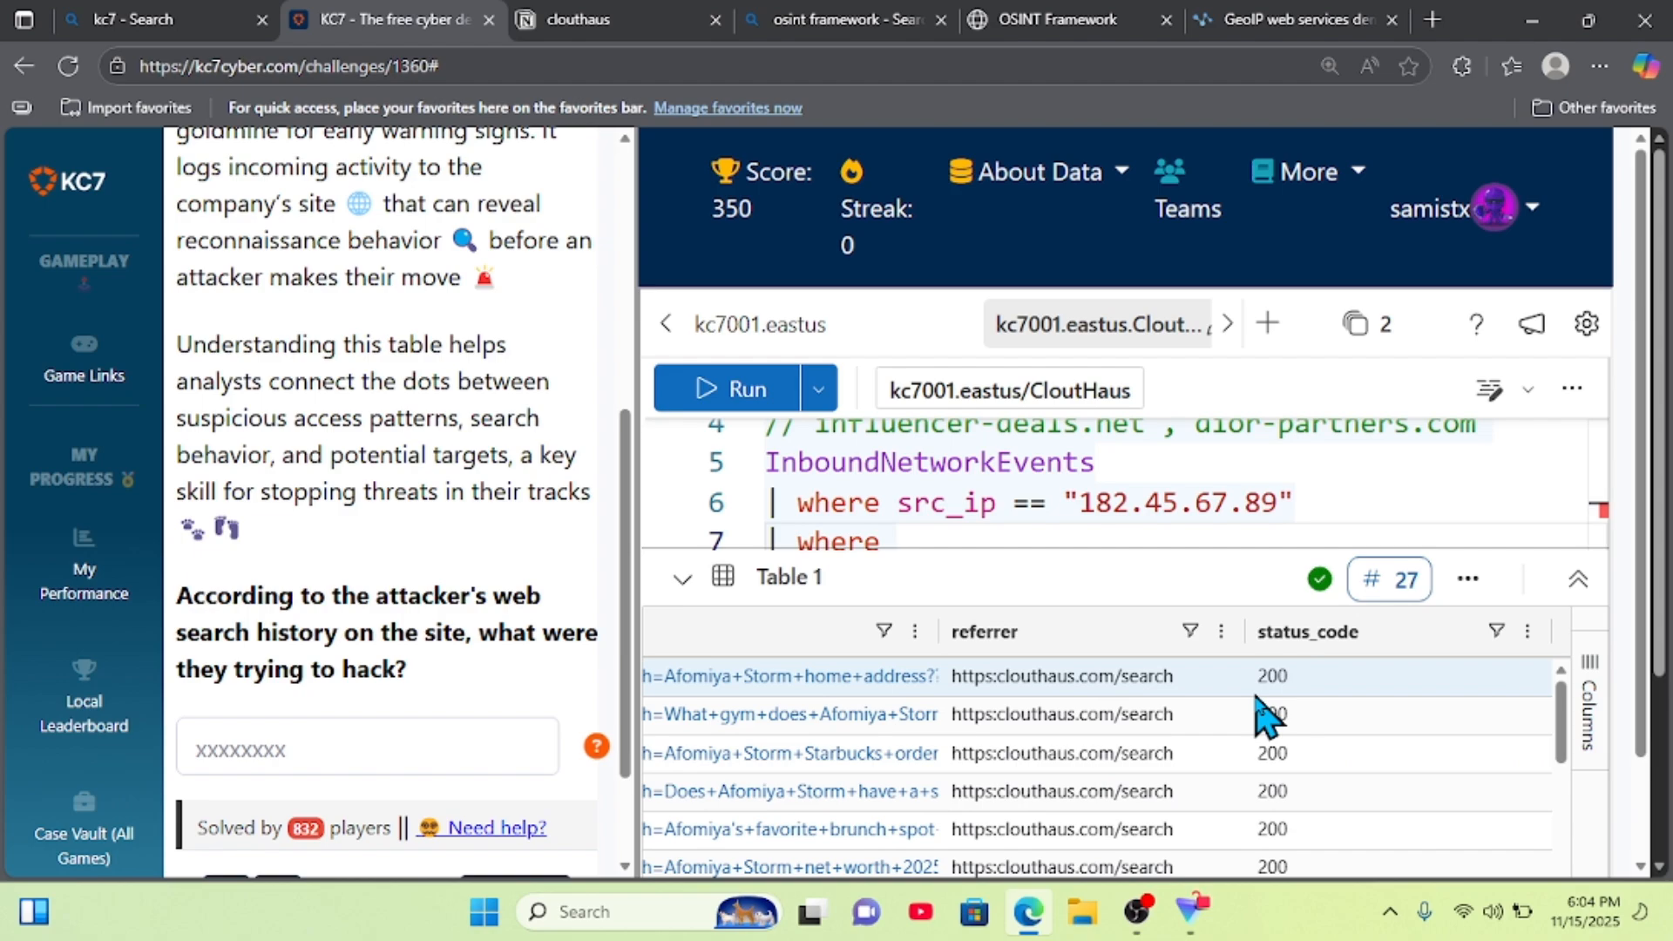
{"action": "scroll", "coordinate": [1261, 710], "scroll_direction": "left", "scroll_amount": 5}
{"action": "scroll", "coordinate": [1261, 710], "scroll_direction": "right", "scroll_amount": 5}
{"action": "scroll", "coordinate": [1261, 710], "scroll_direction": "left", "scroll_amount": 3}
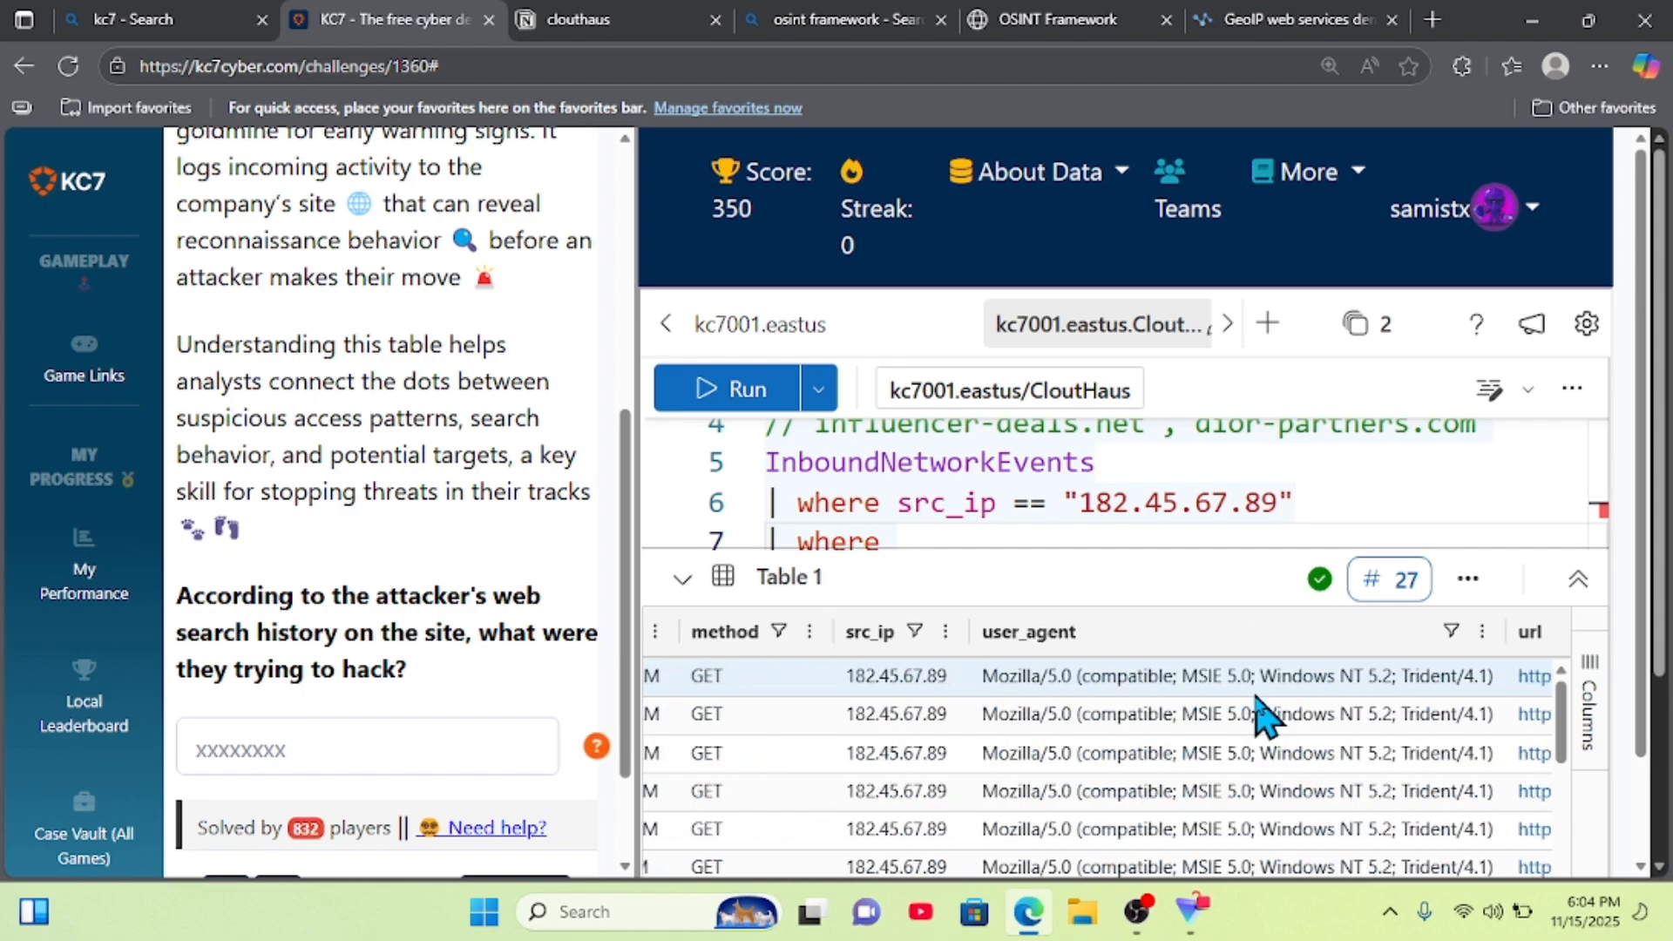
{"action": "scroll", "coordinate": [1261, 710], "scroll_direction": "right", "scroll_amount": 7}
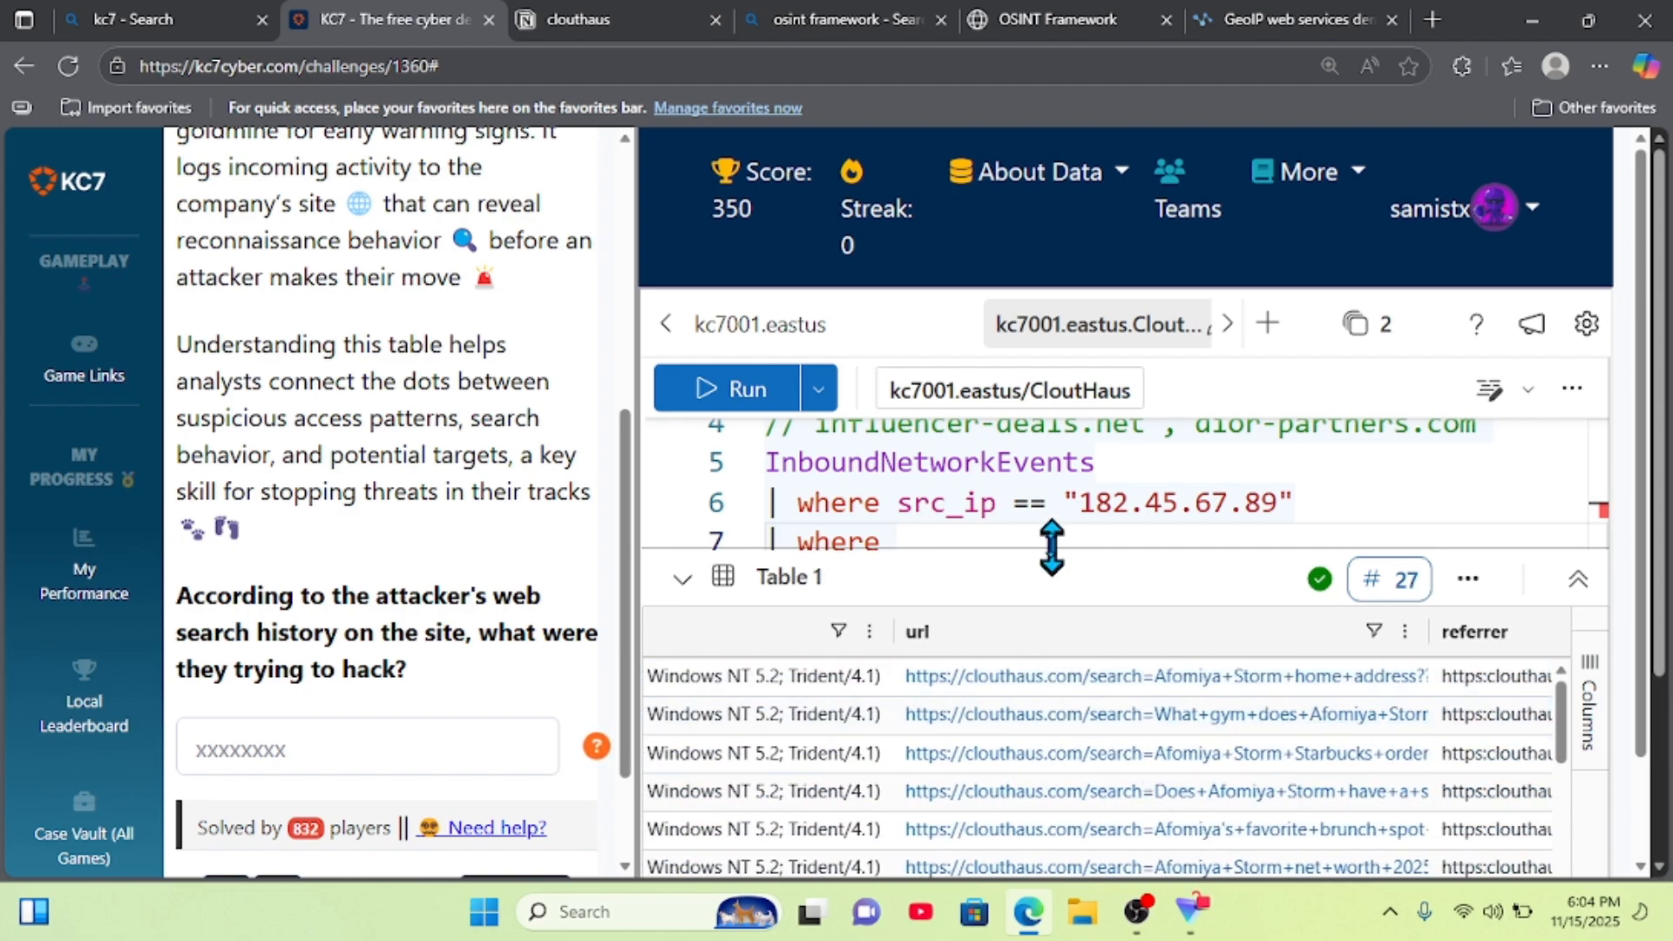
{"action": "left_click_drag", "start_coordinate": [1051, 548], "coordinate": [993, 793]}
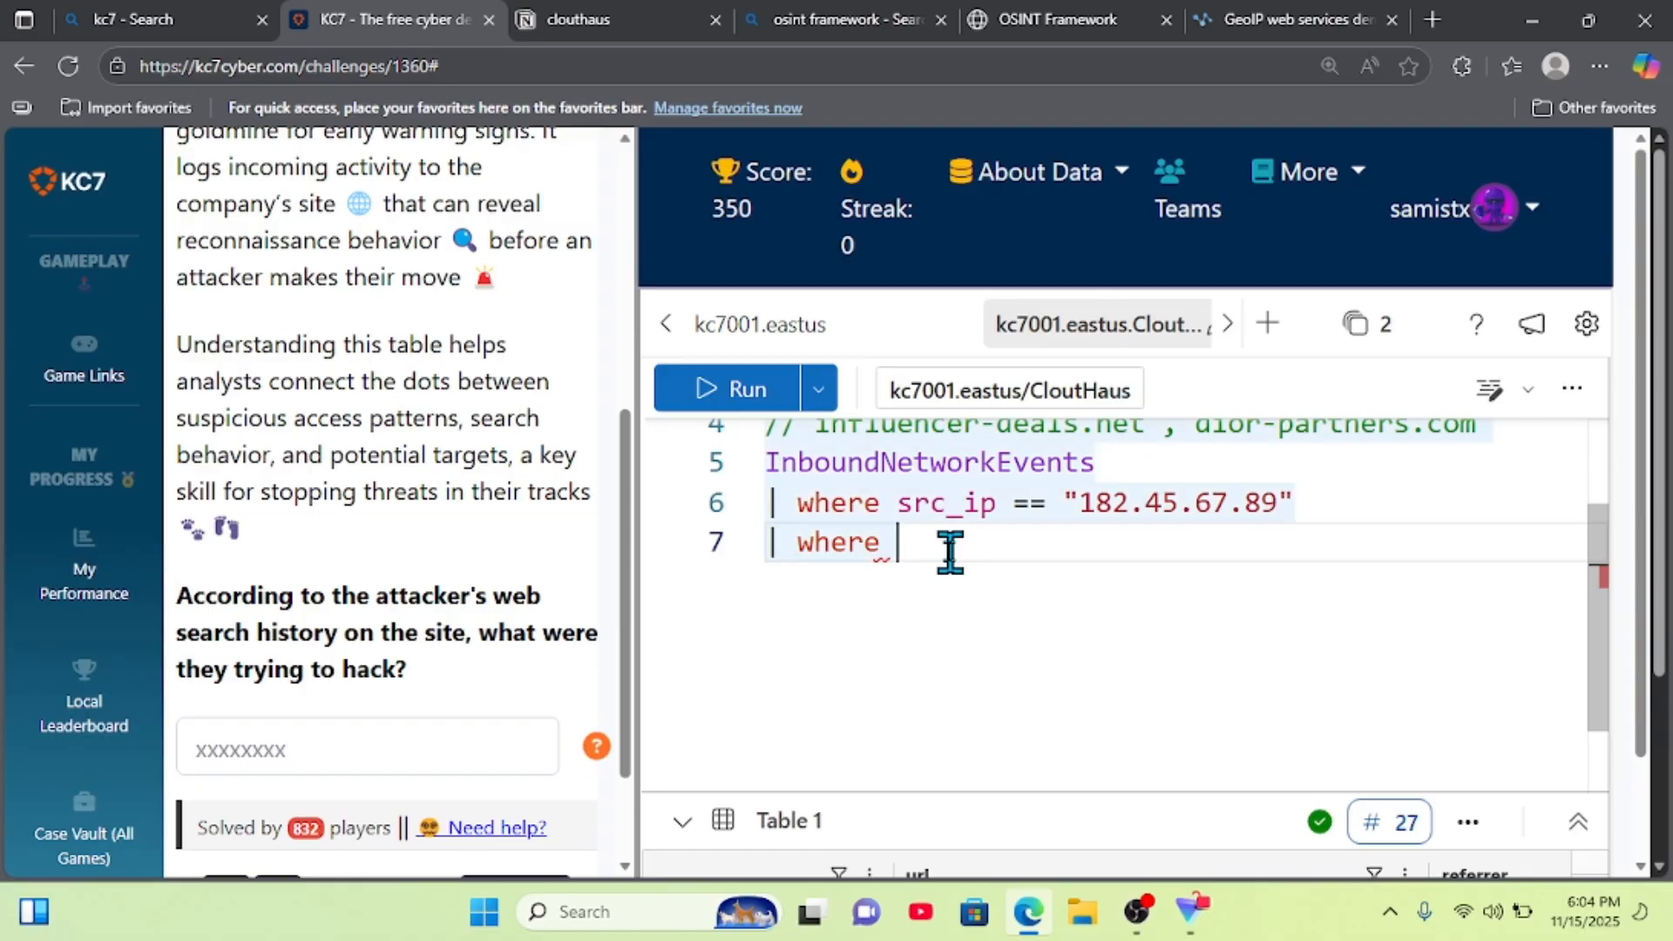
{"action": "type", "text": "url co"}
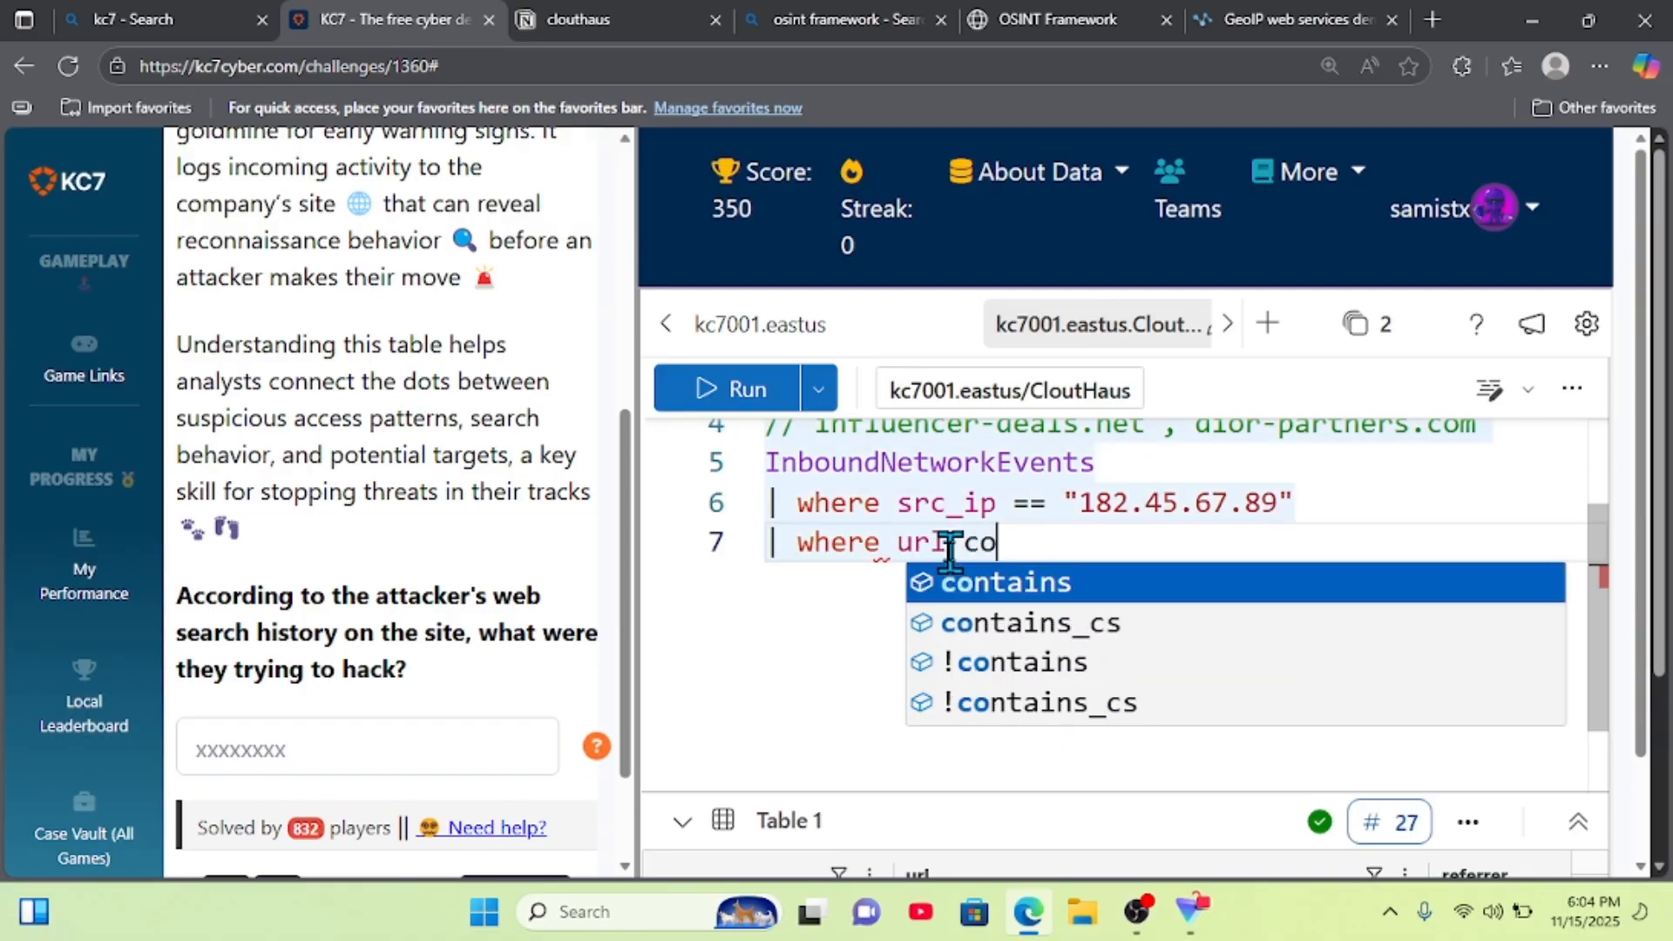
{"action": "type", "text": "ntains "}
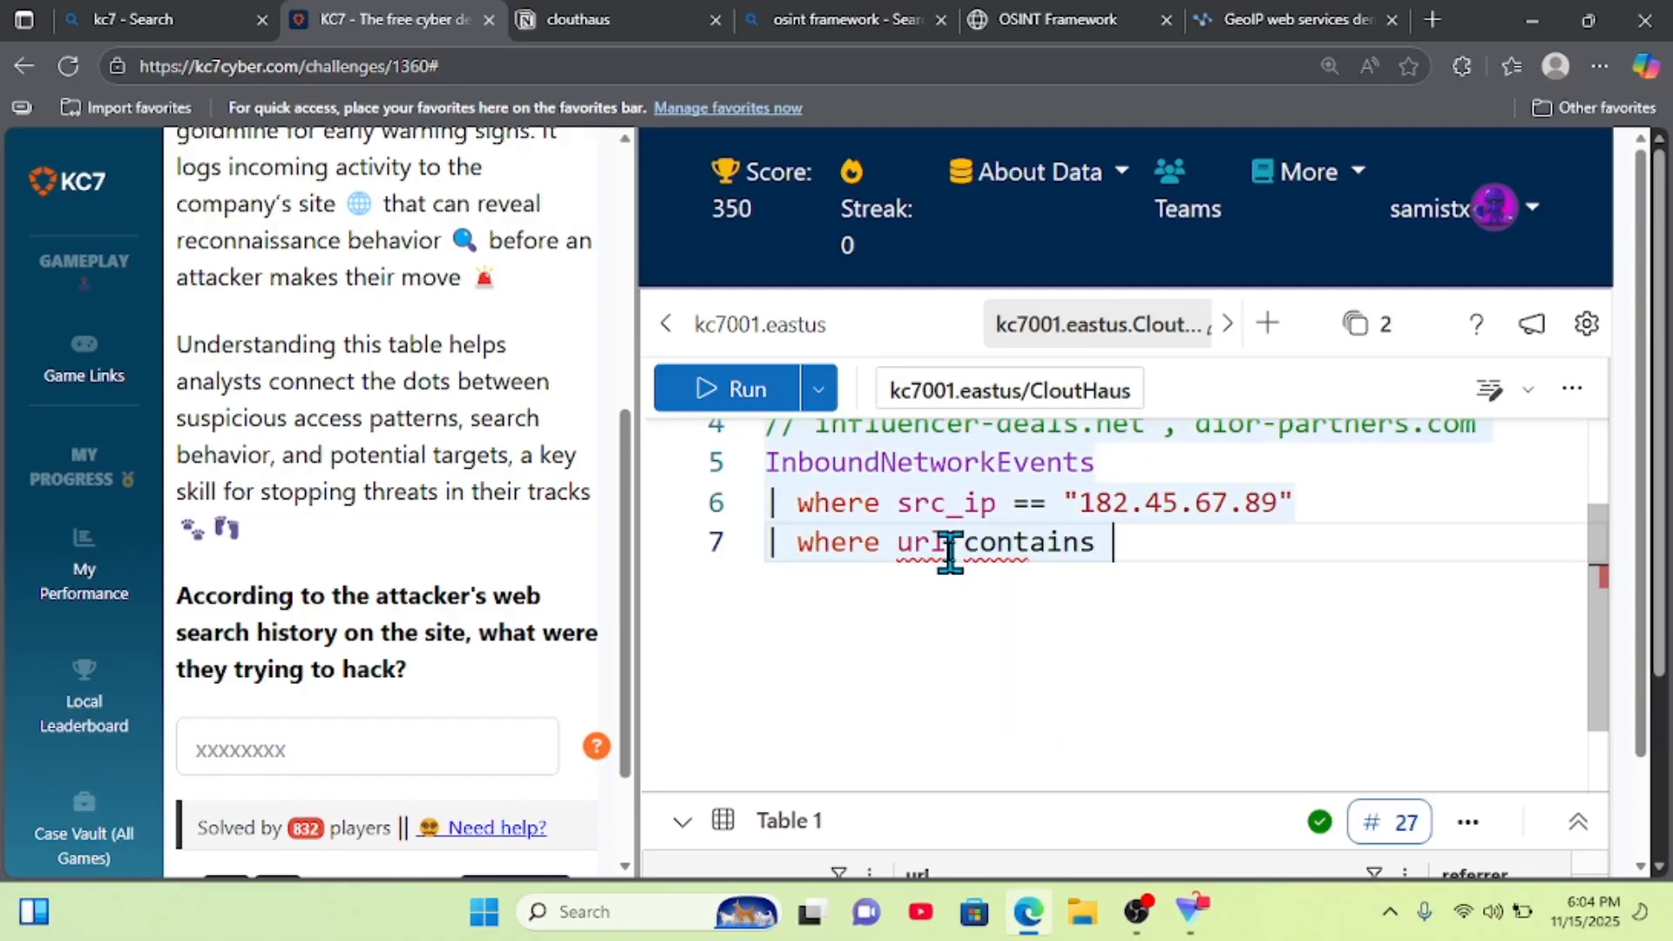
{"action": "type", "text": "\"hack"}
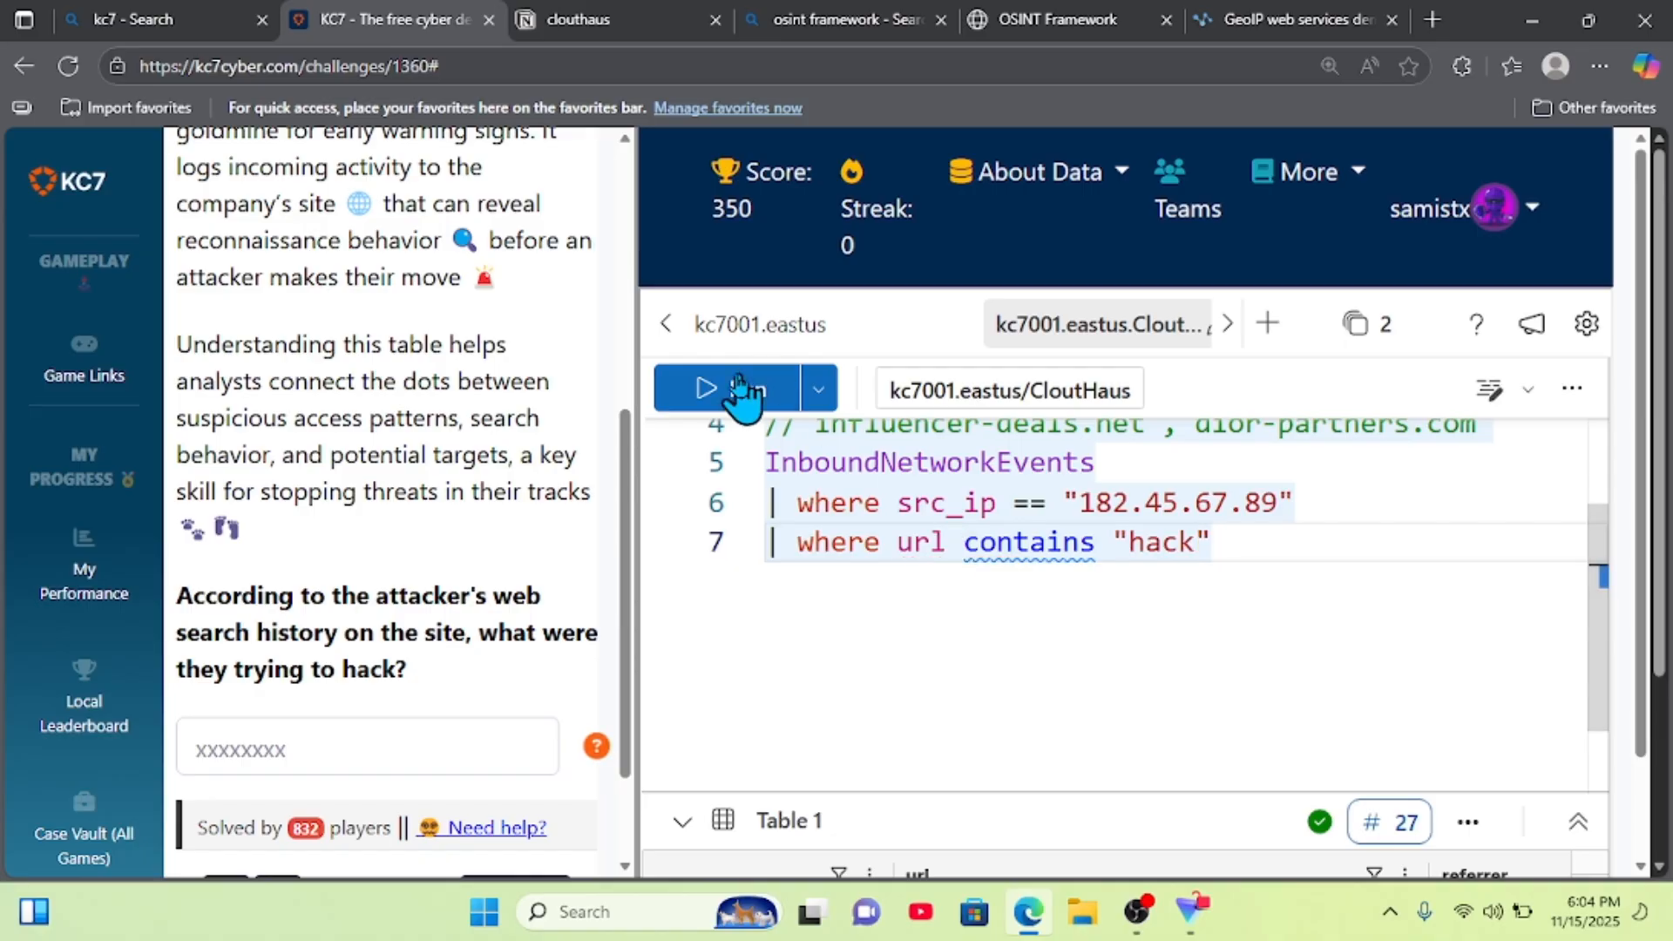
- Run the query filtered on url contains "hack" and expand the returned record to read its full search URL
{"action": "left_click", "coordinate": [739, 392]}
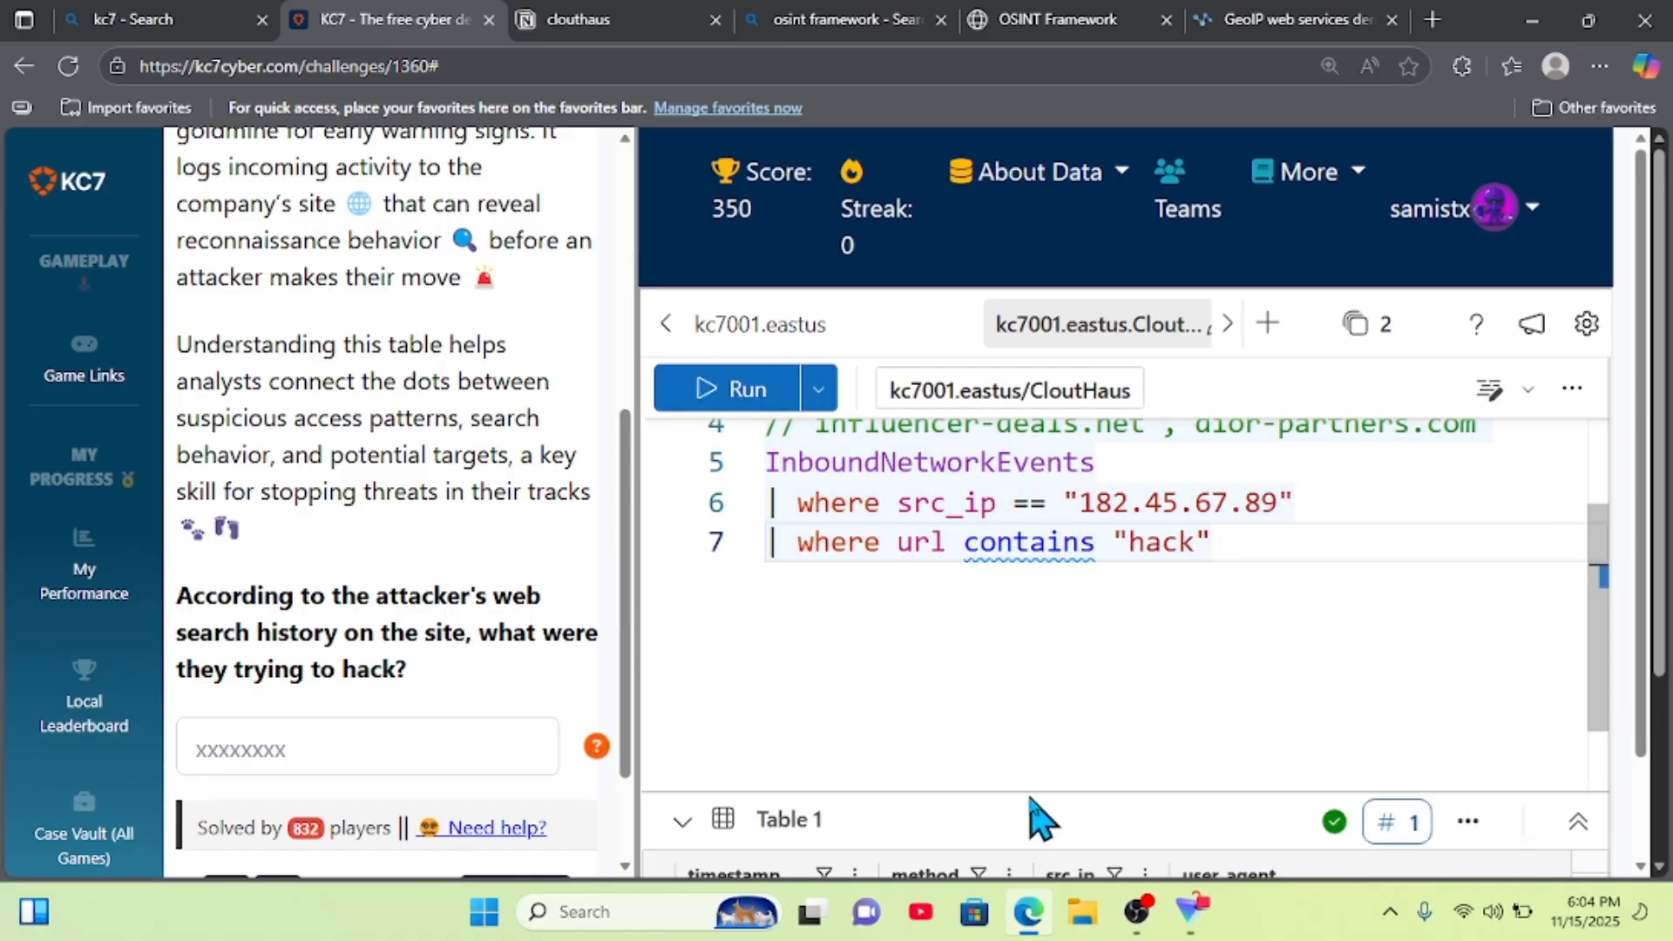
{"action": "left_click_drag", "start_coordinate": [1031, 792], "coordinate": [1064, 562]}
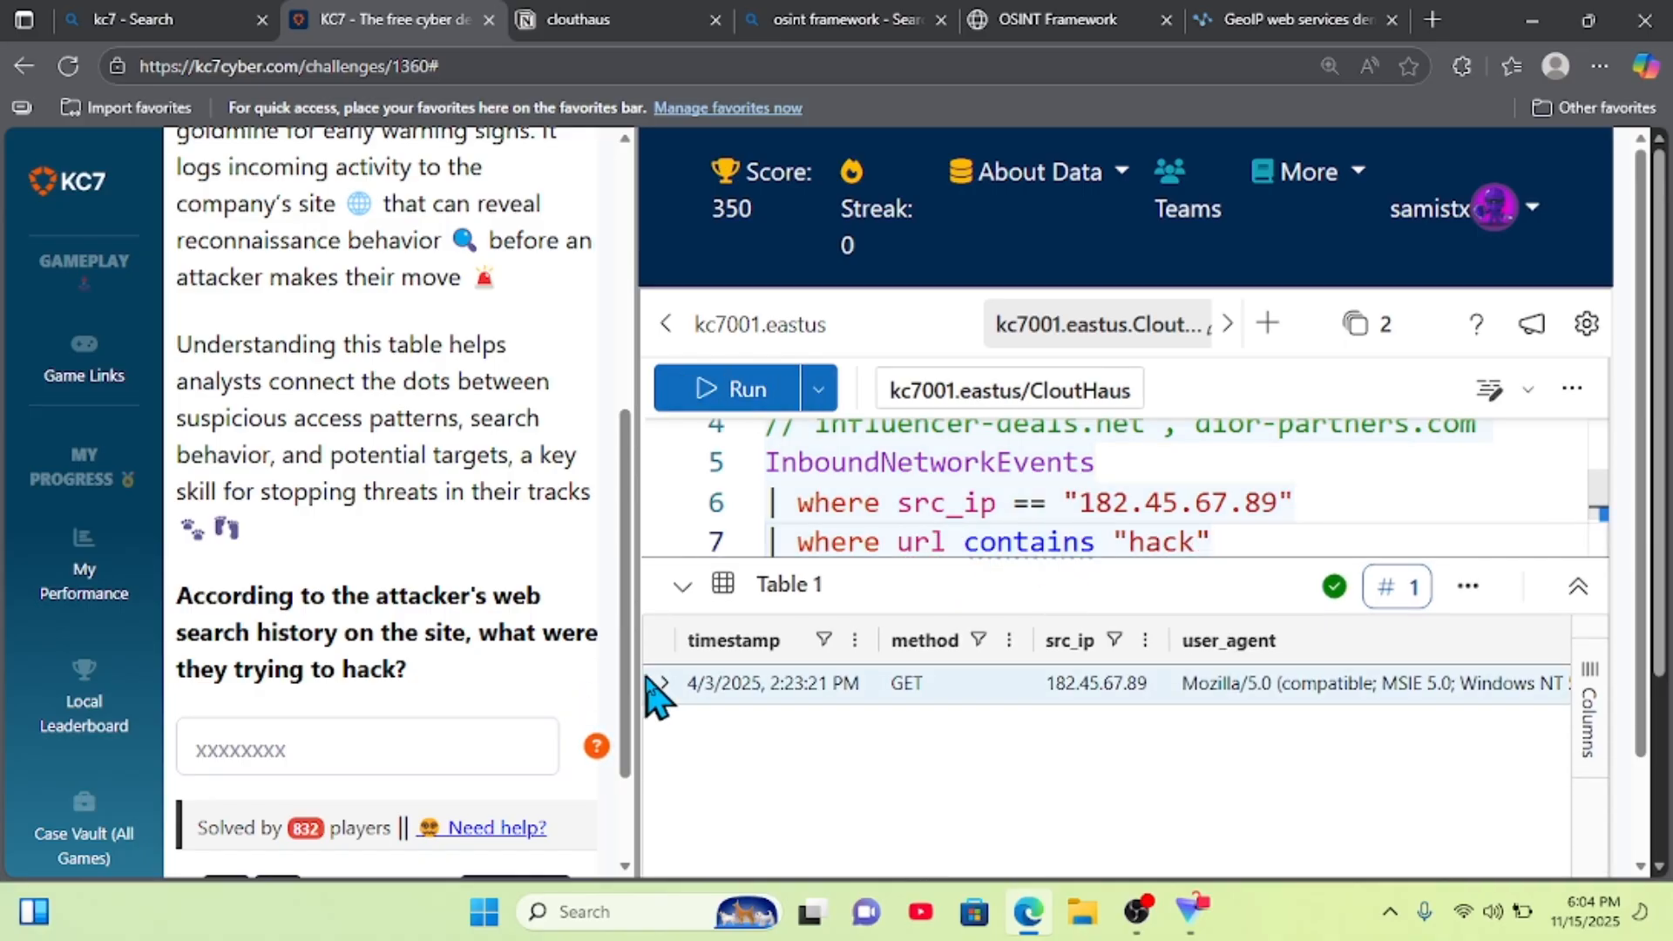
{"action": "left_click", "coordinate": [660, 685]}
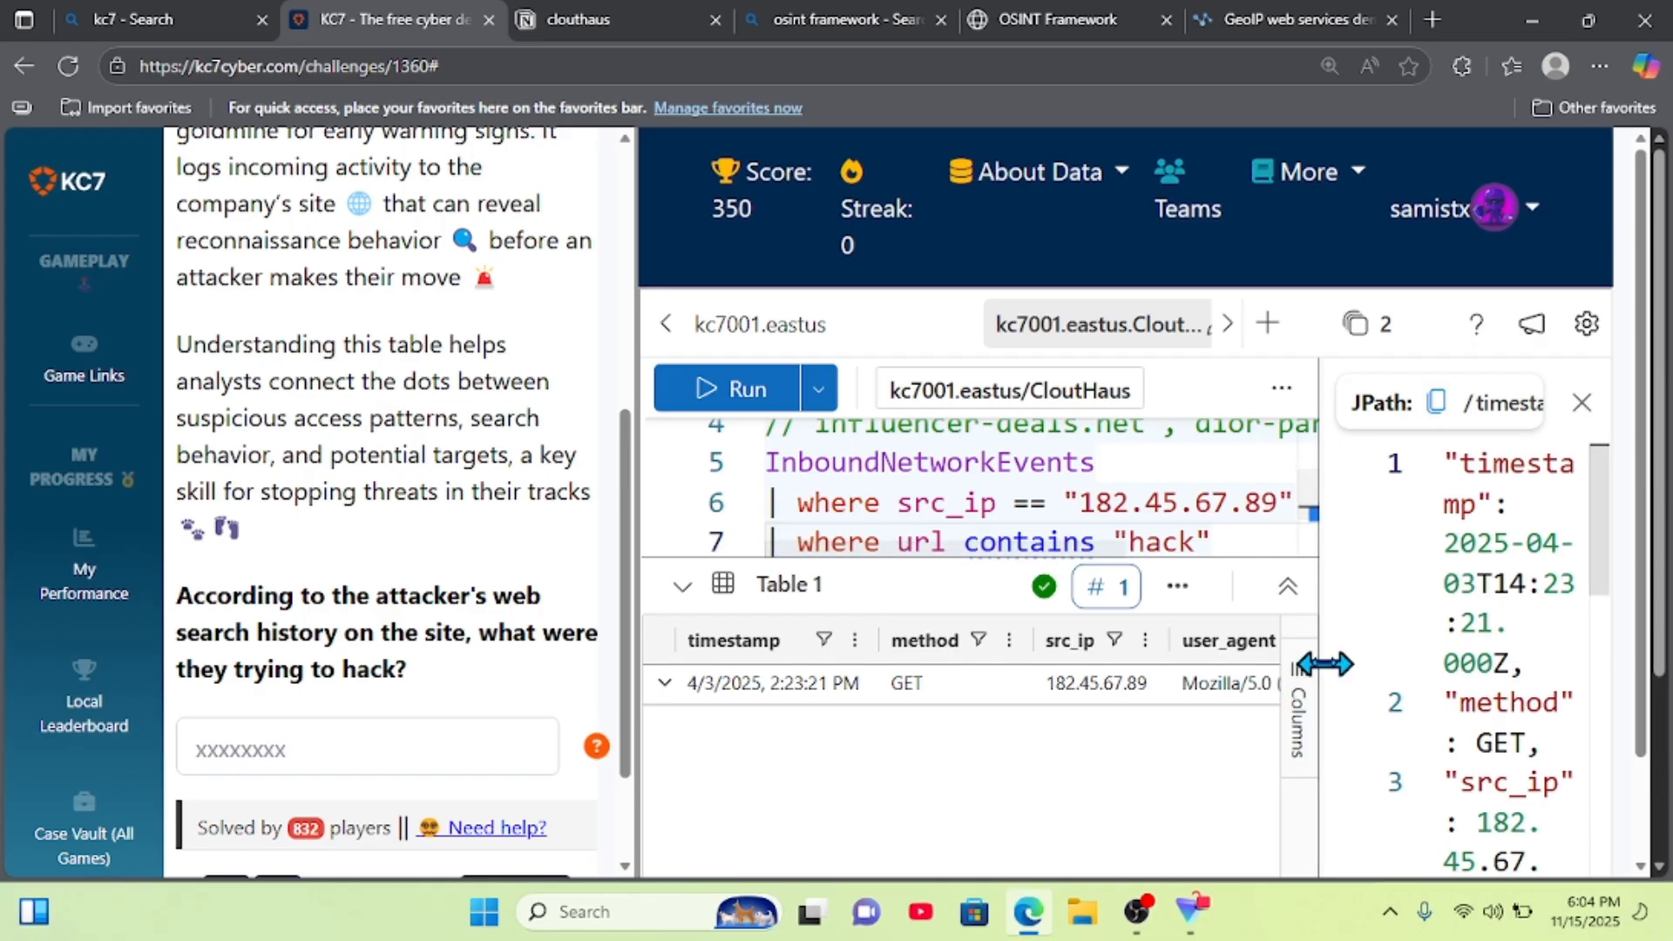
{"action": "left_click_drag", "start_coordinate": [1324, 664], "coordinate": [863, 640]}
{"action": "scroll", "coordinate": [1186, 692], "scroll_direction": "down", "scroll_amount": 1}
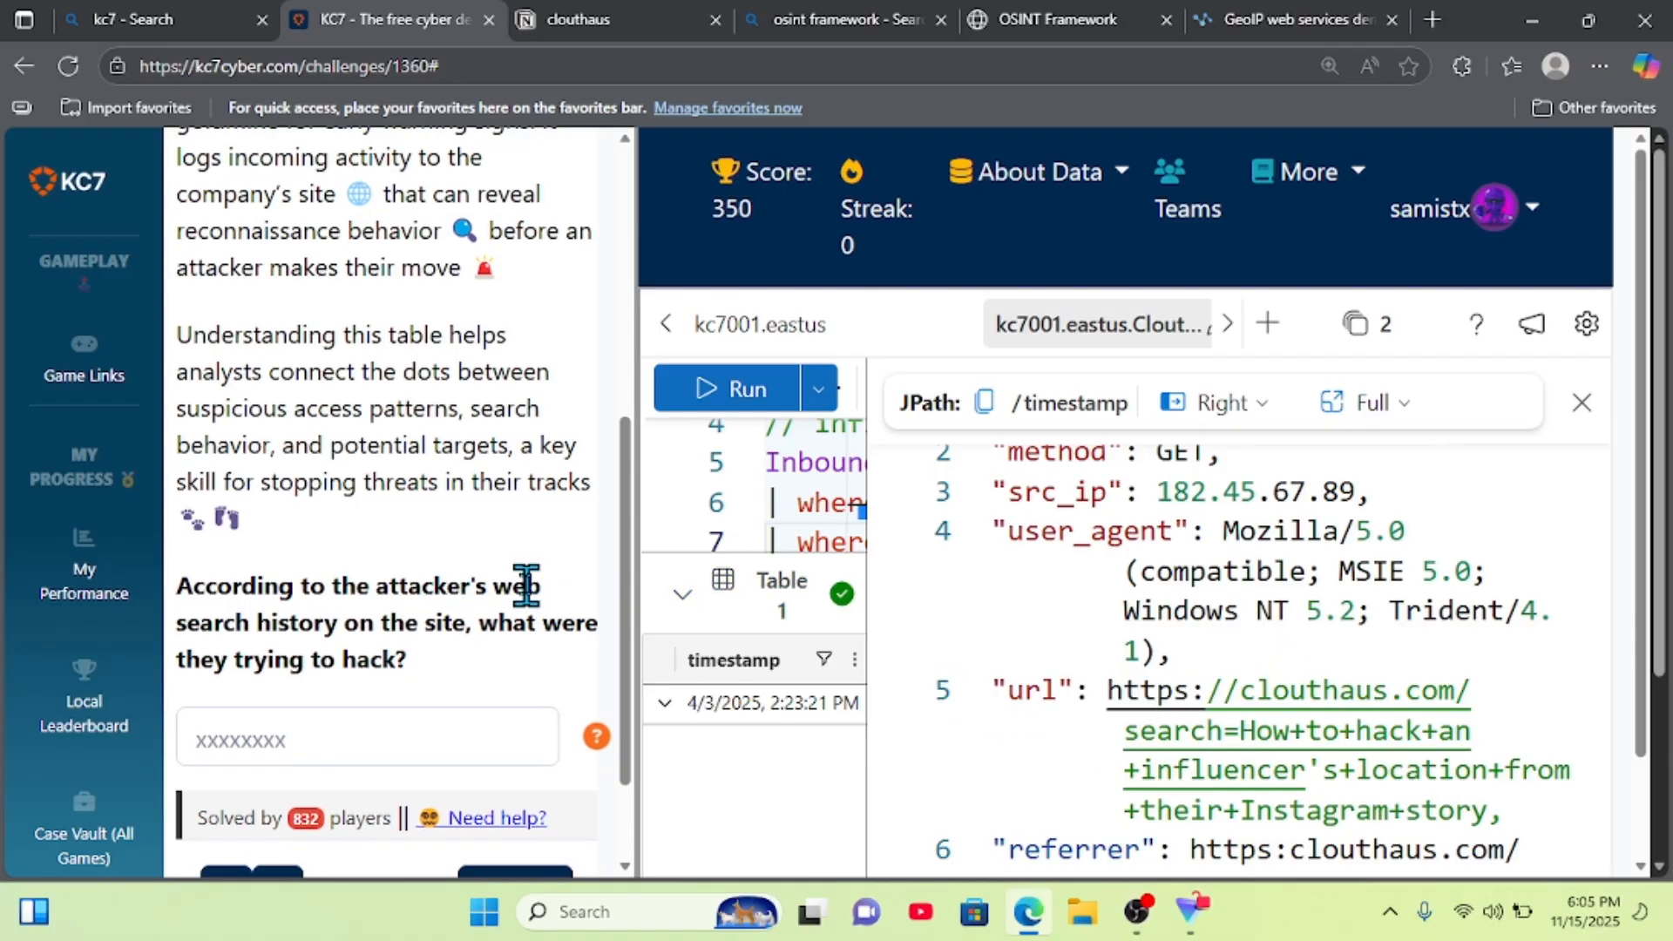
- Answer Question 5 with "location" and submit it
{"action": "scroll", "coordinate": [522, 586], "scroll_direction": "down", "scroll_amount": 1}
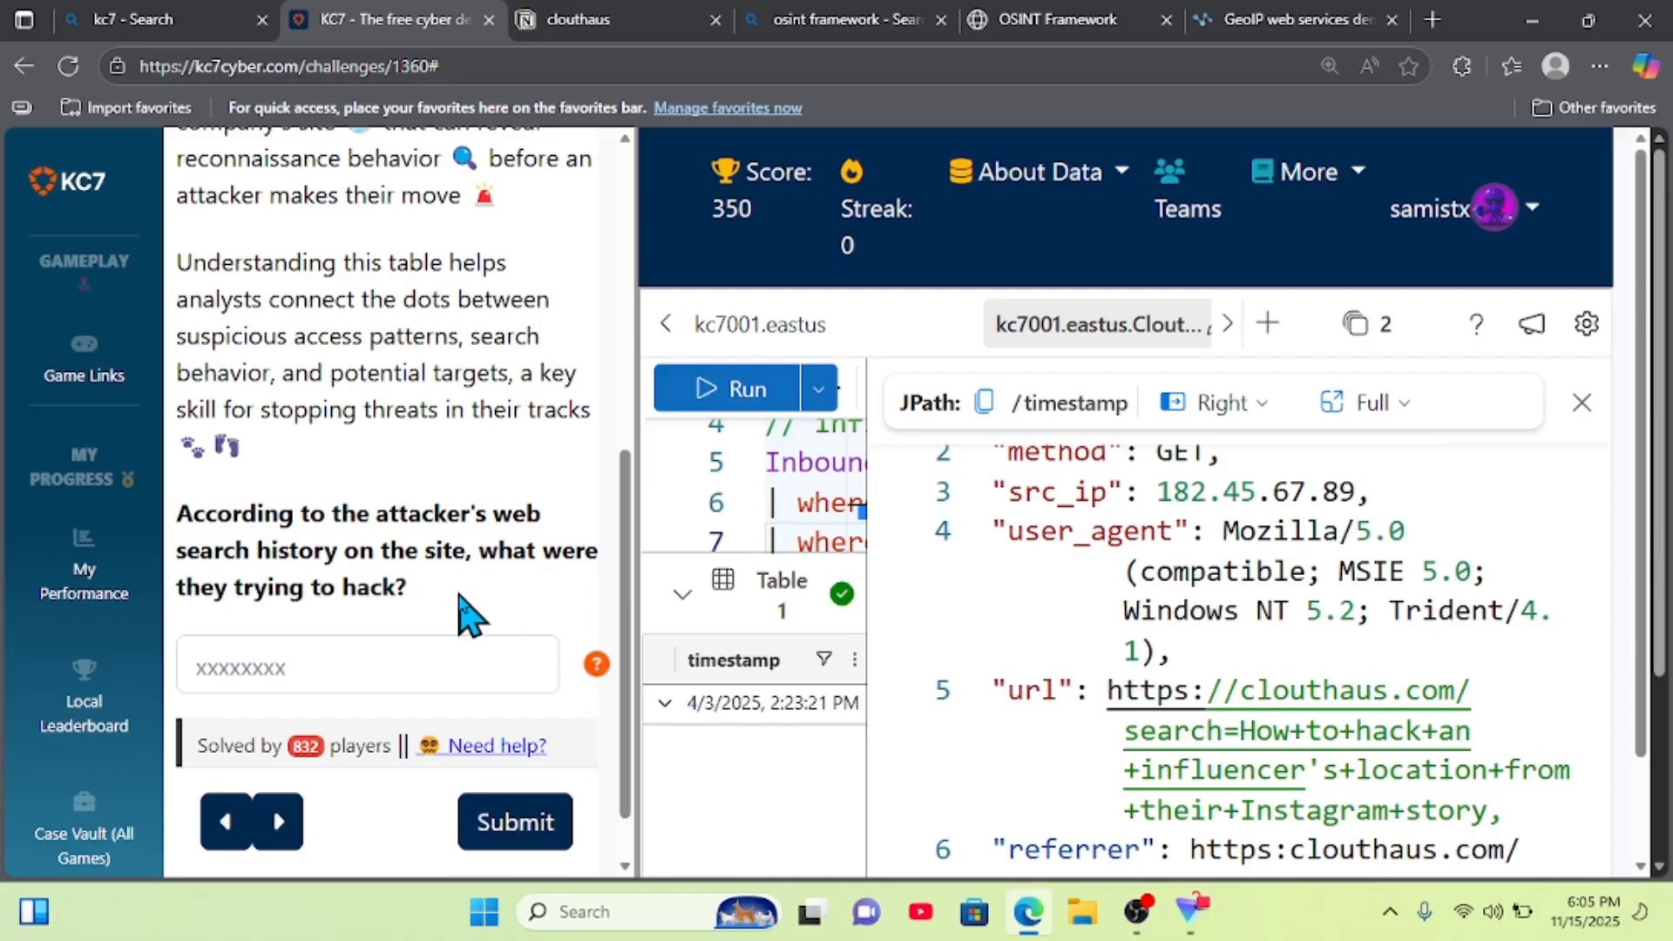
{"action": "left_click", "coordinate": [396, 669]}
{"action": "type", "text": "loc"}
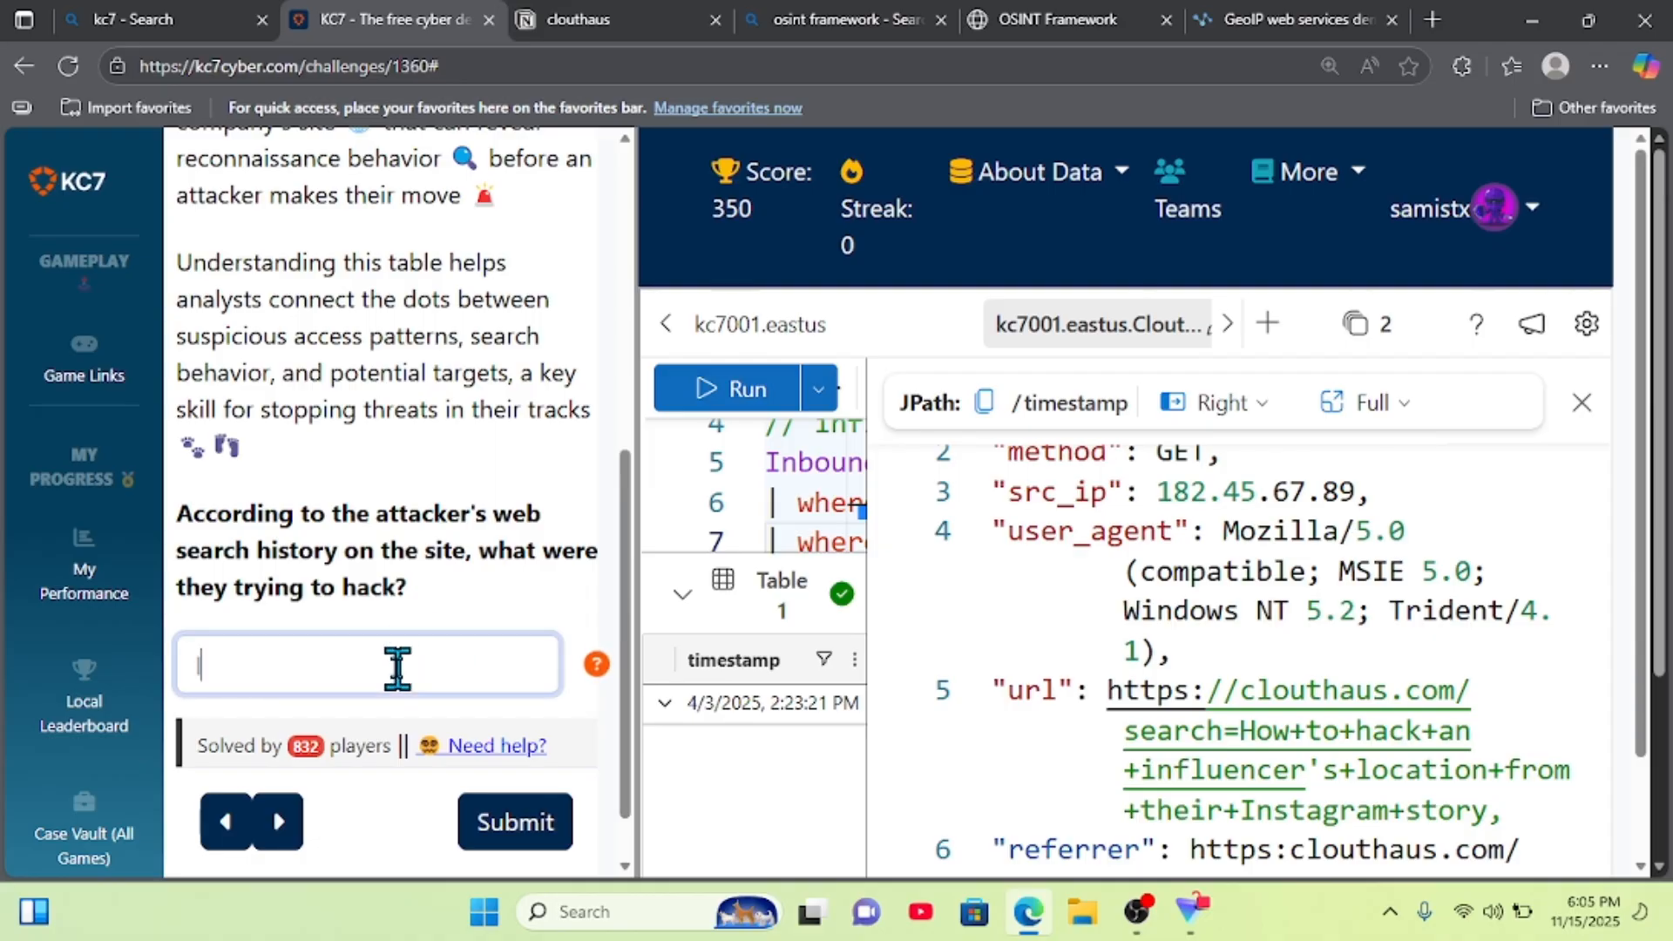
{"action": "type", "text": "ation"}
{"action": "left_click", "coordinate": [525, 850]}
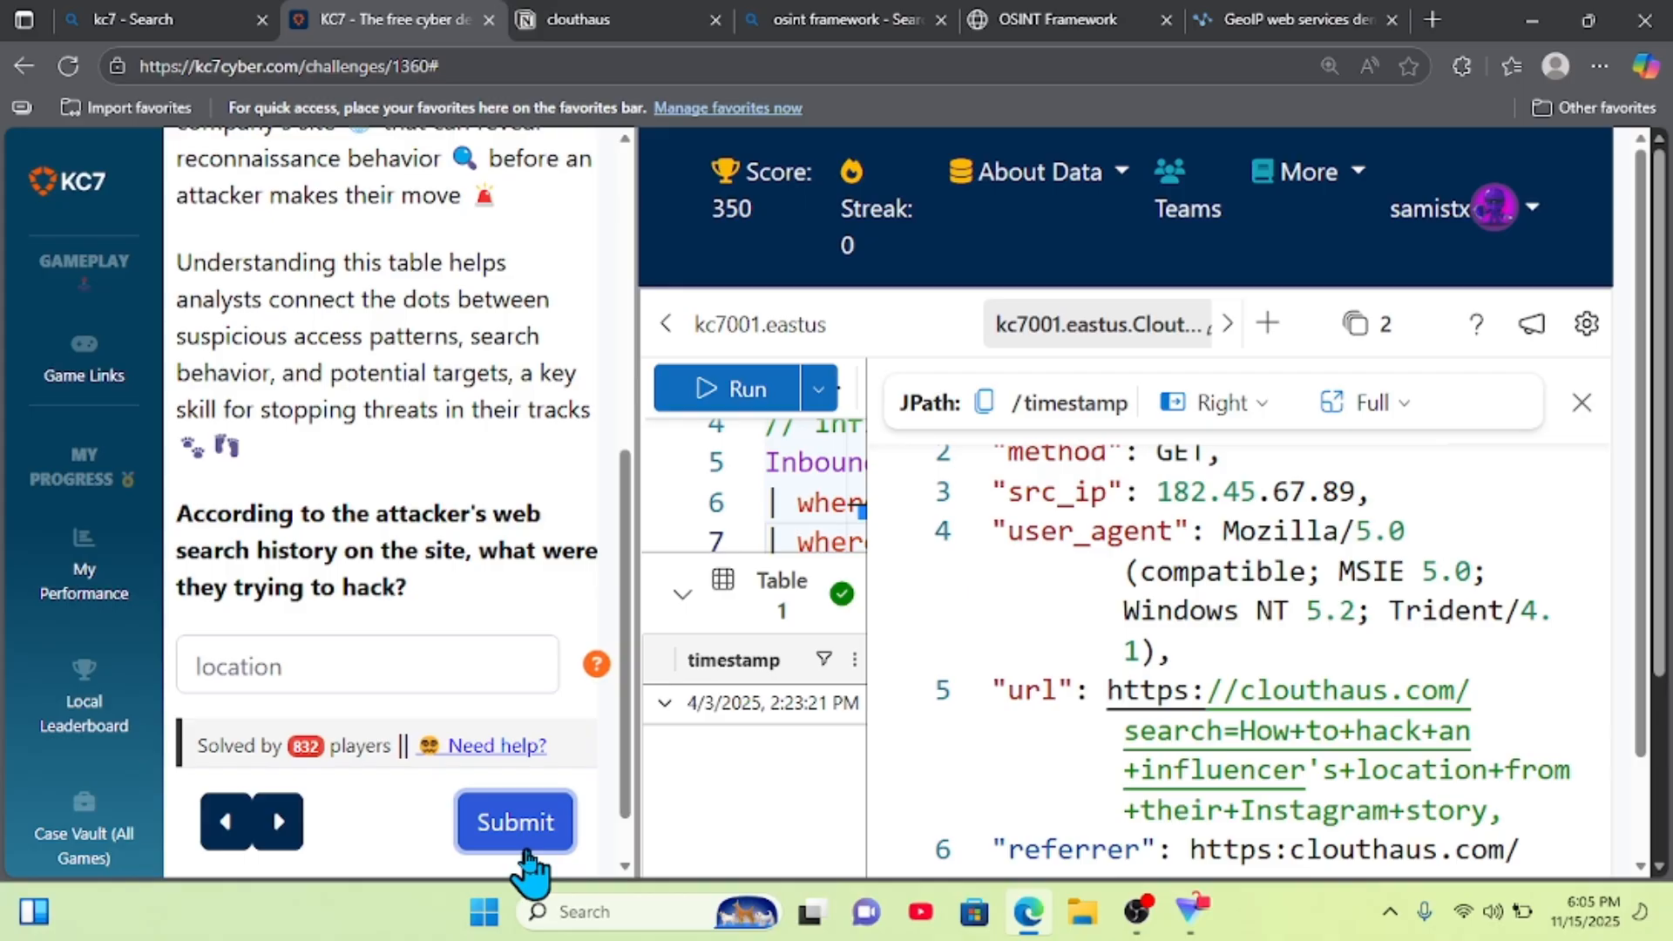
- Read Question 6 about the "for a friend" search, then close the record details and enlarge the query editor
{"action": "scroll", "coordinate": [376, 416], "scroll_direction": "up", "scroll_amount": 5}
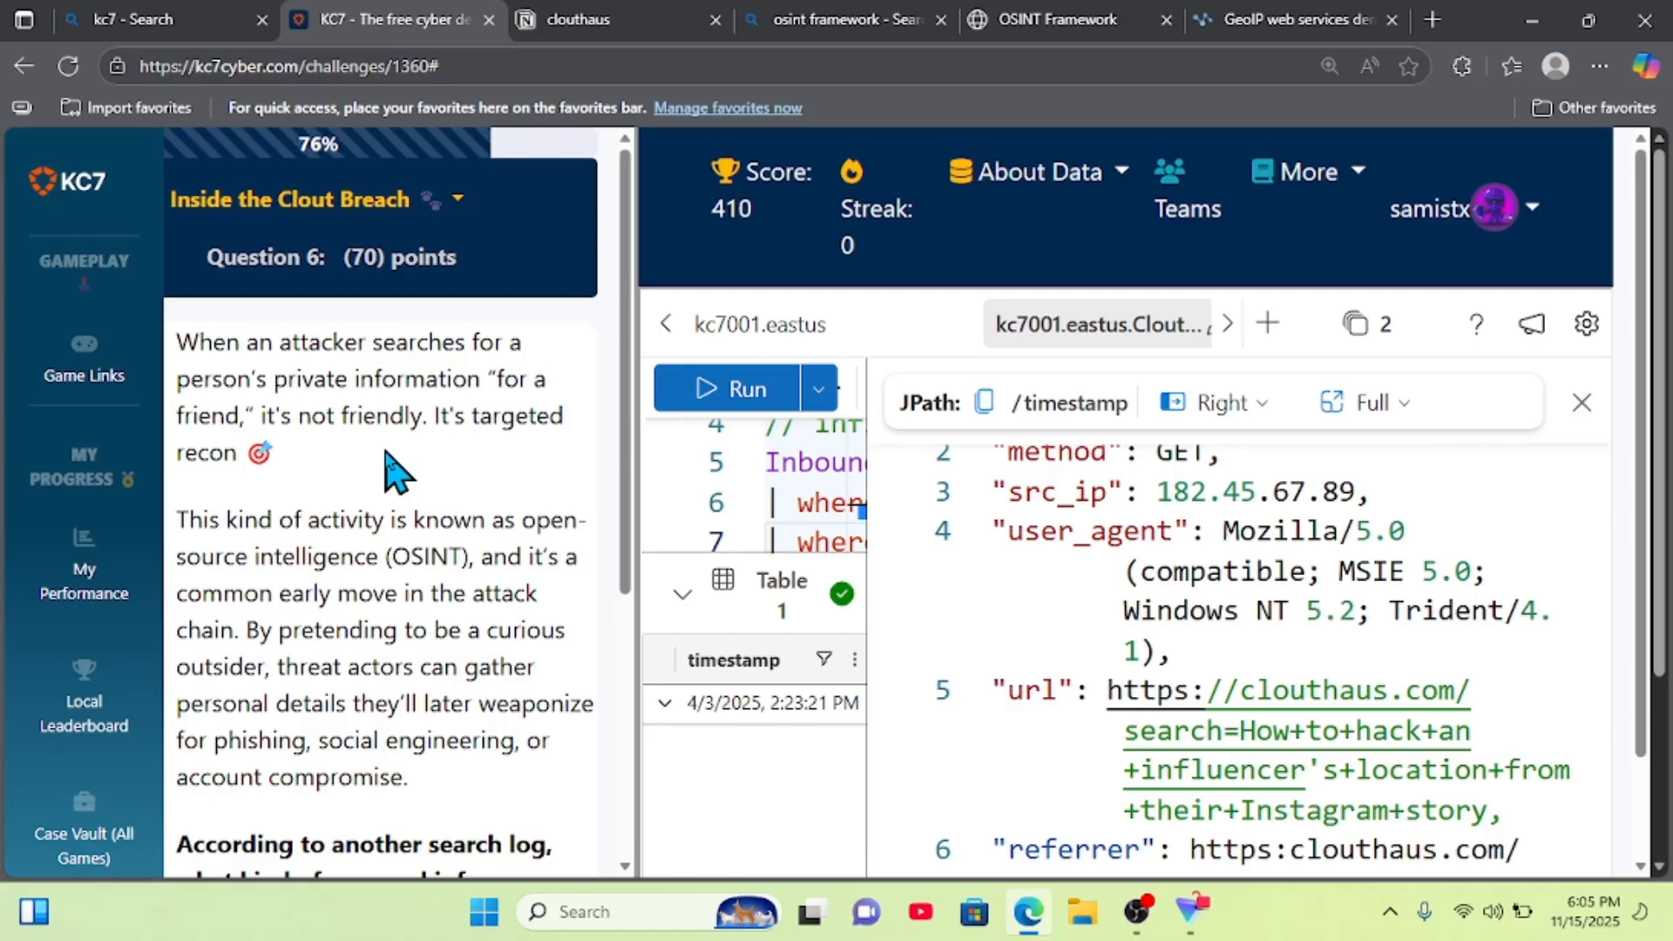
{"action": "scroll", "coordinate": [392, 469], "scroll_direction": "down", "scroll_amount": 2}
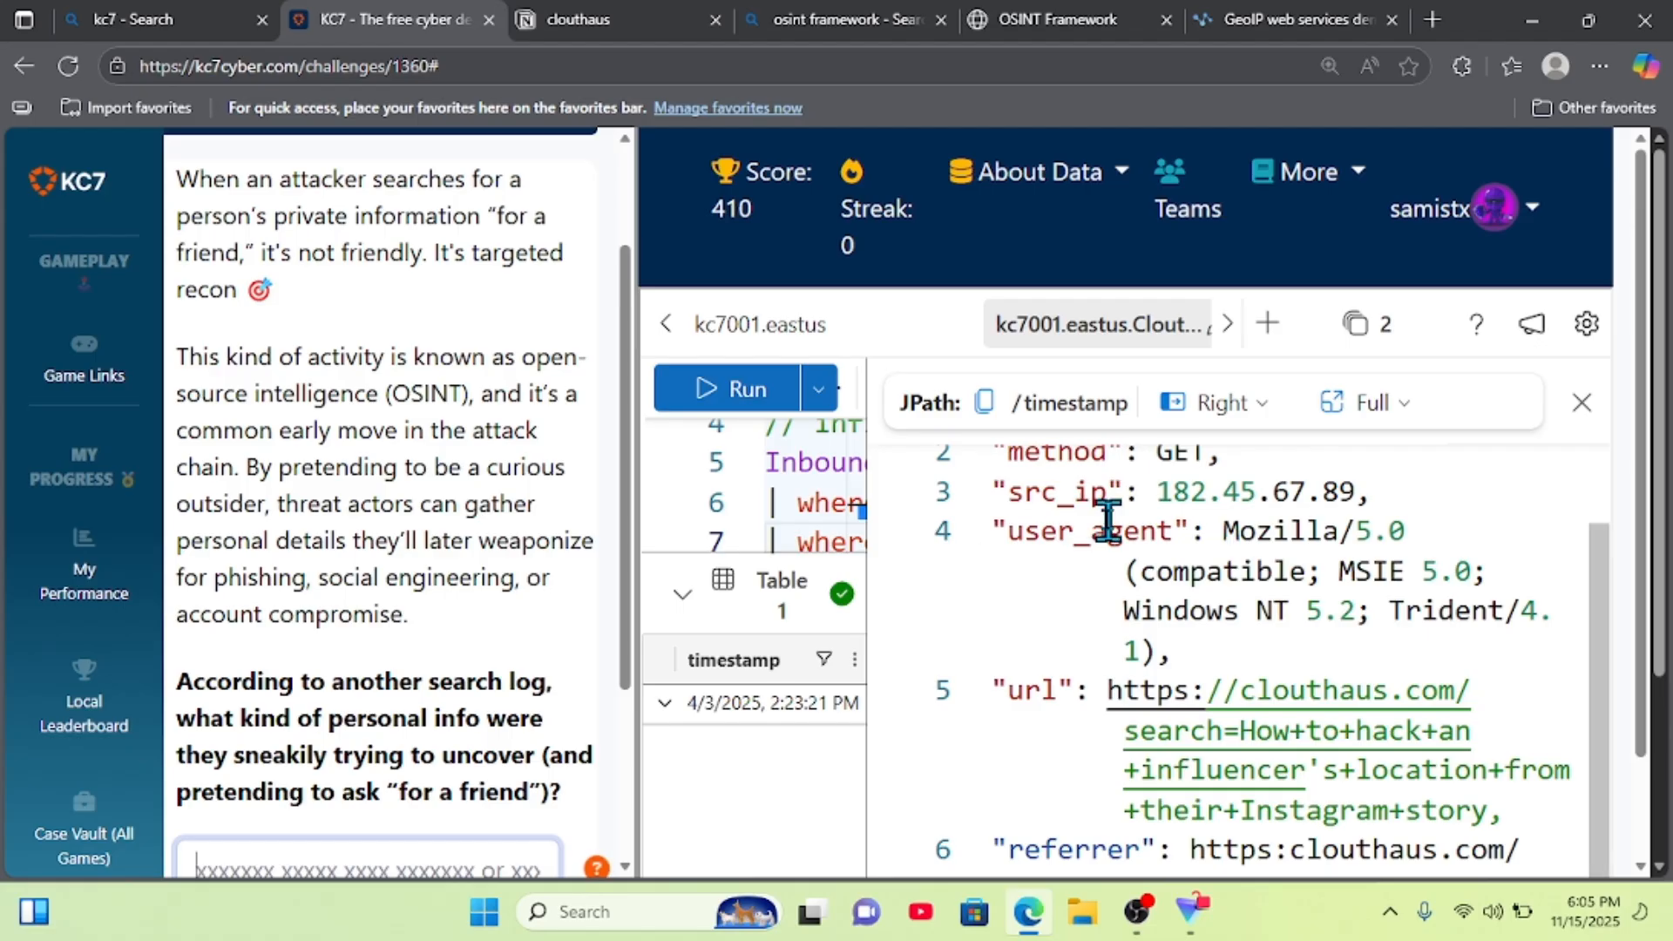
{"action": "left_click", "coordinate": [1606, 425]}
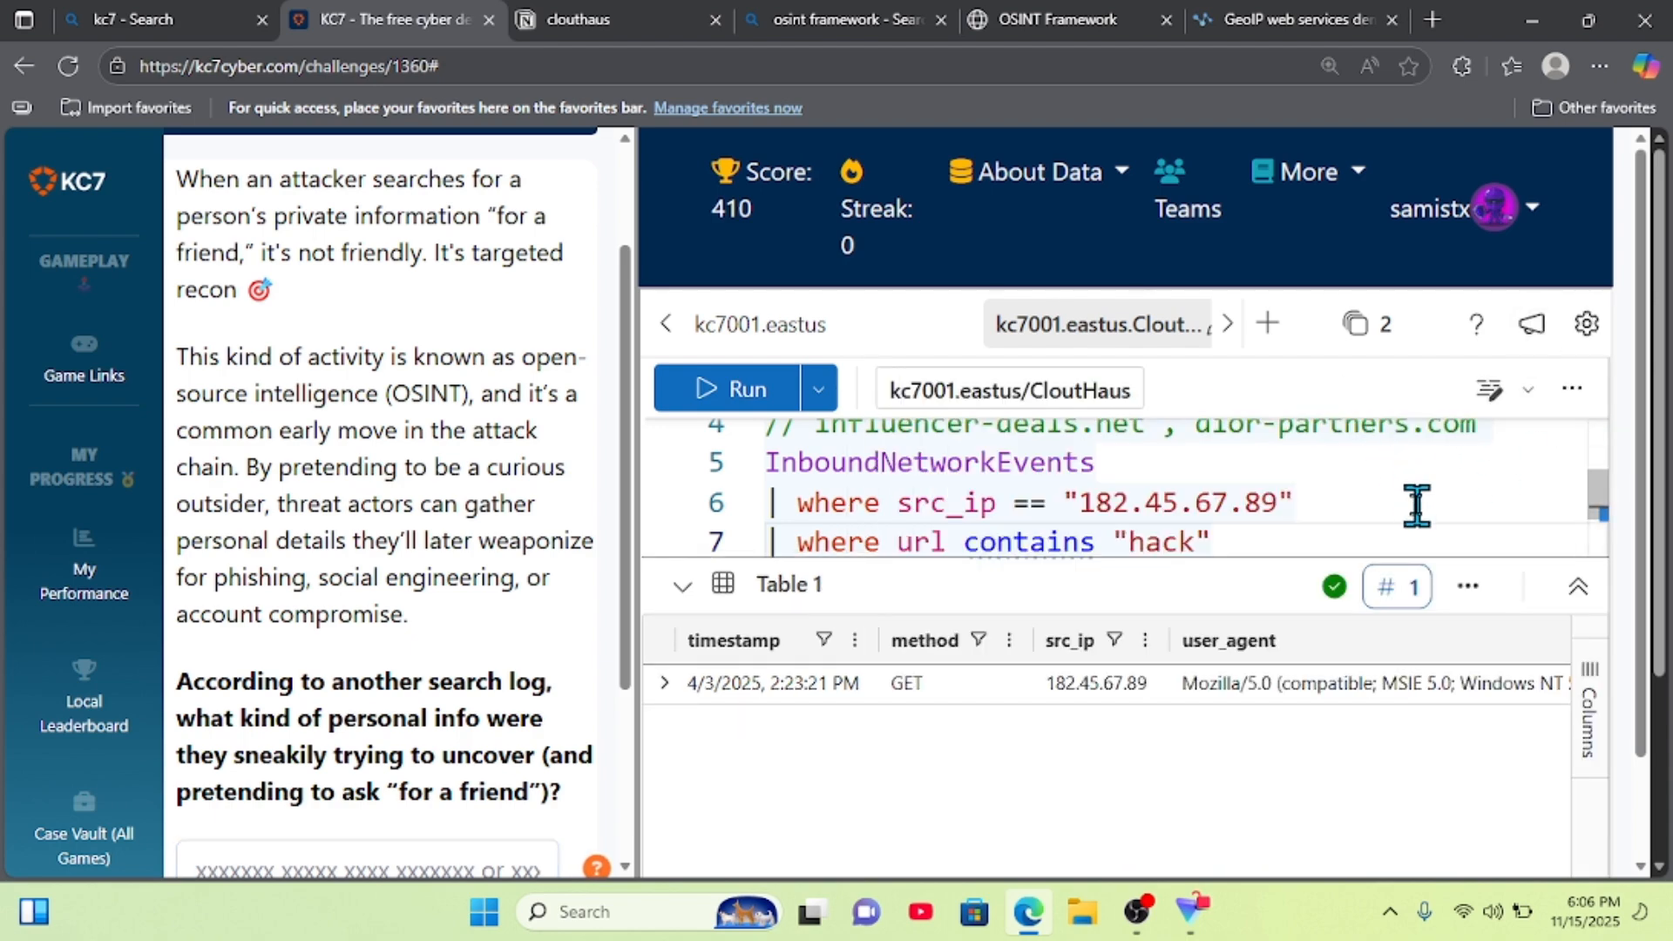
{"action": "left_click_drag", "start_coordinate": [1401, 554], "coordinate": [1399, 684]}
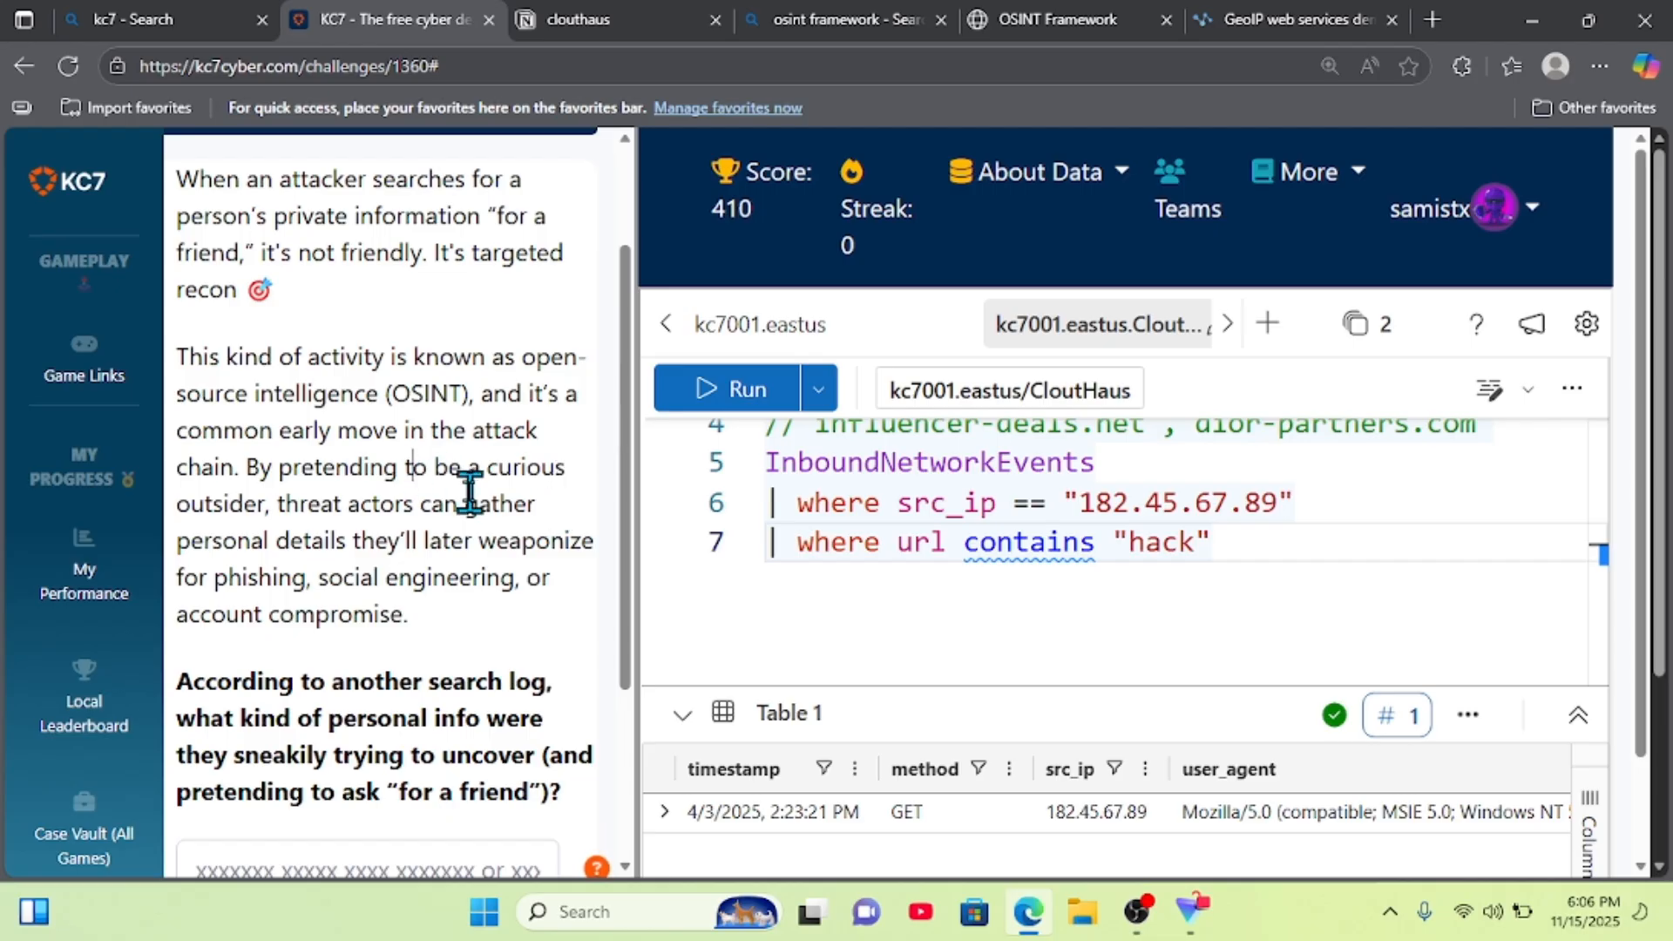
- Change the URL filter in the InboundNetworkEvents query to contain "for a friend" and run the query
{"action": "scroll", "coordinate": [469, 492], "scroll_direction": "down", "scroll_amount": 1}
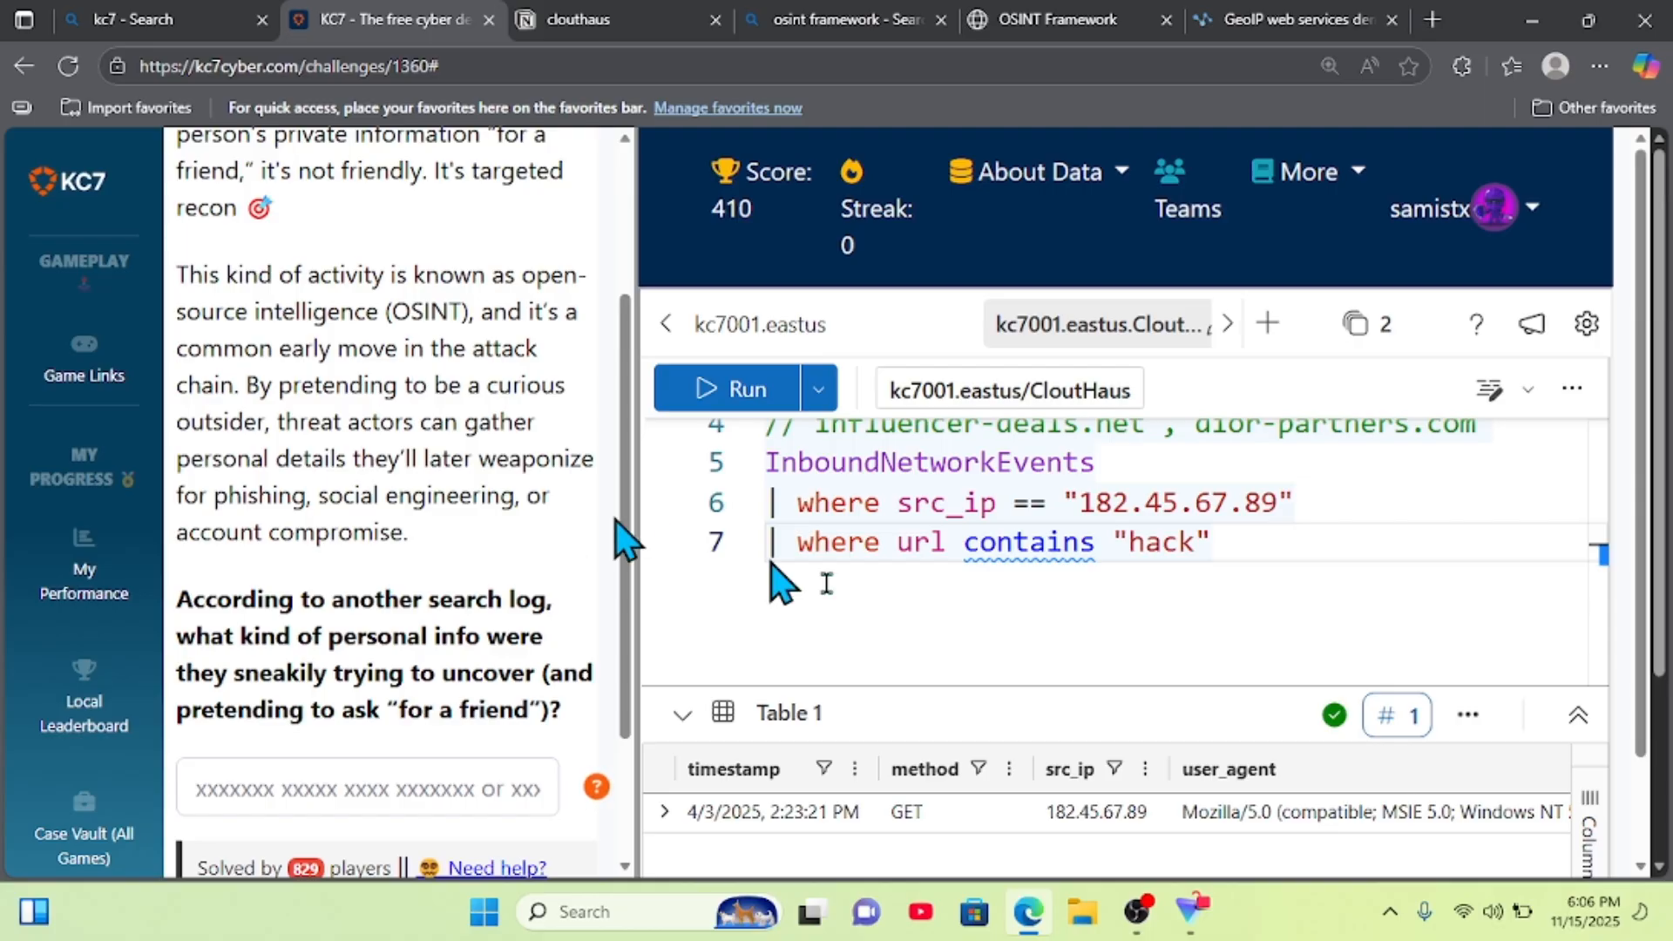
{"action": "mouse_move", "coordinate": [1087, 545]}
{"action": "scroll", "coordinate": [564, 469], "scroll_direction": "down", "scroll_amount": 2}
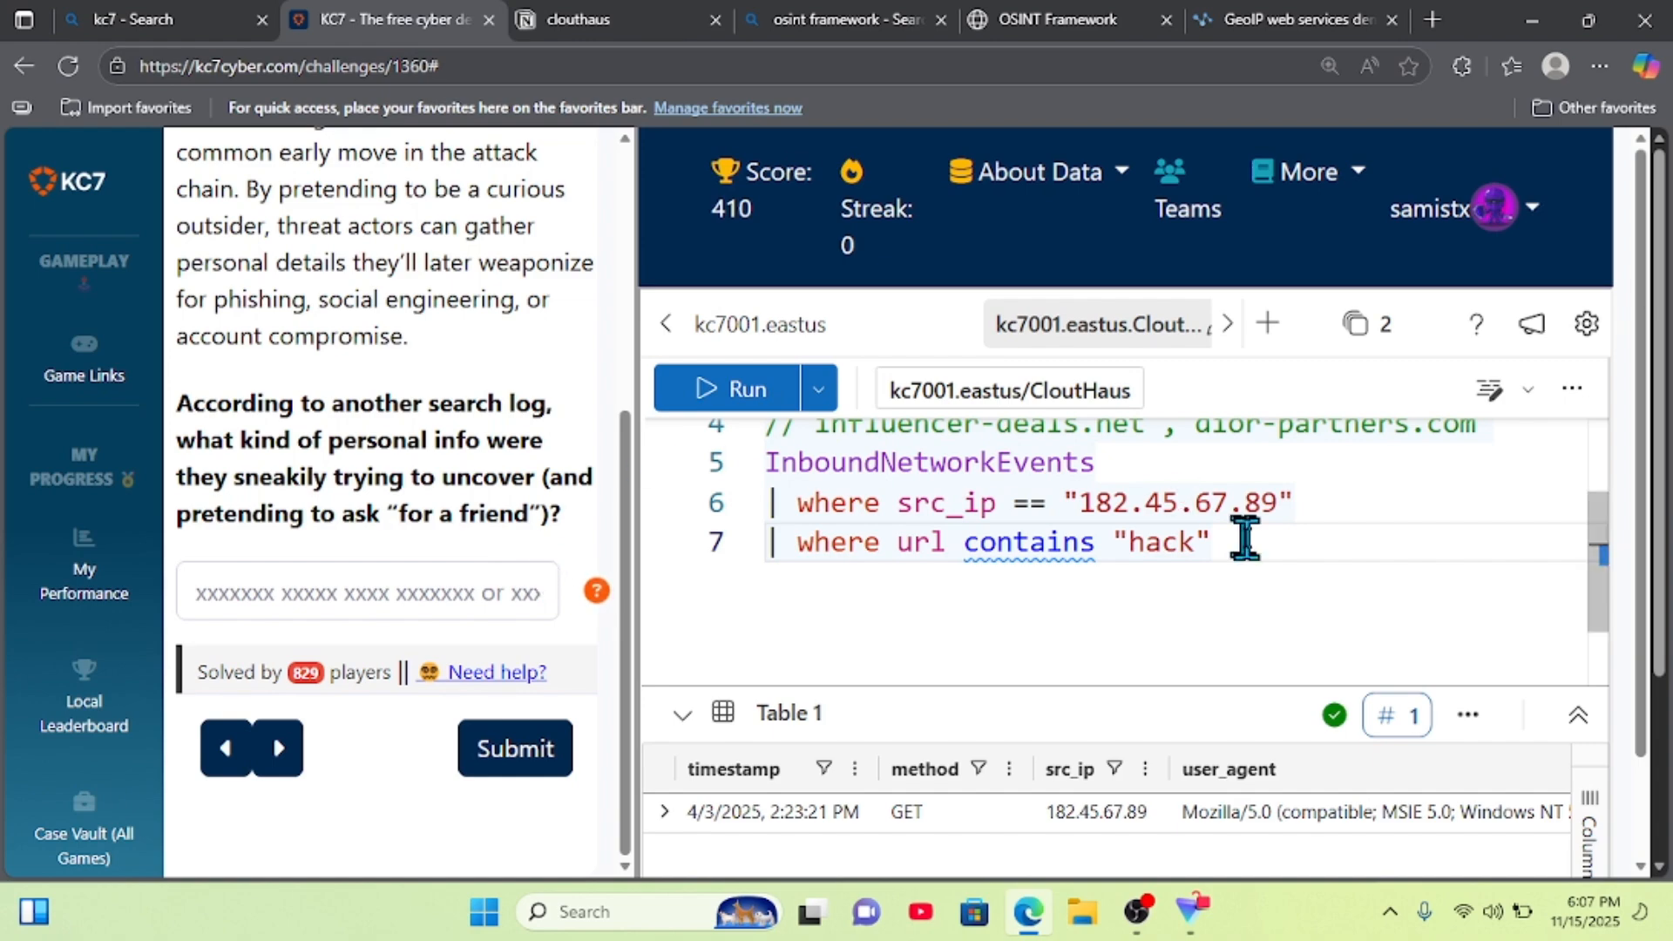
{"action": "left_click", "coordinate": [1211, 547]}
{"action": "key", "text": "ctrl+shift+Left"}
{"action": "key", "text": "BackSpace"}
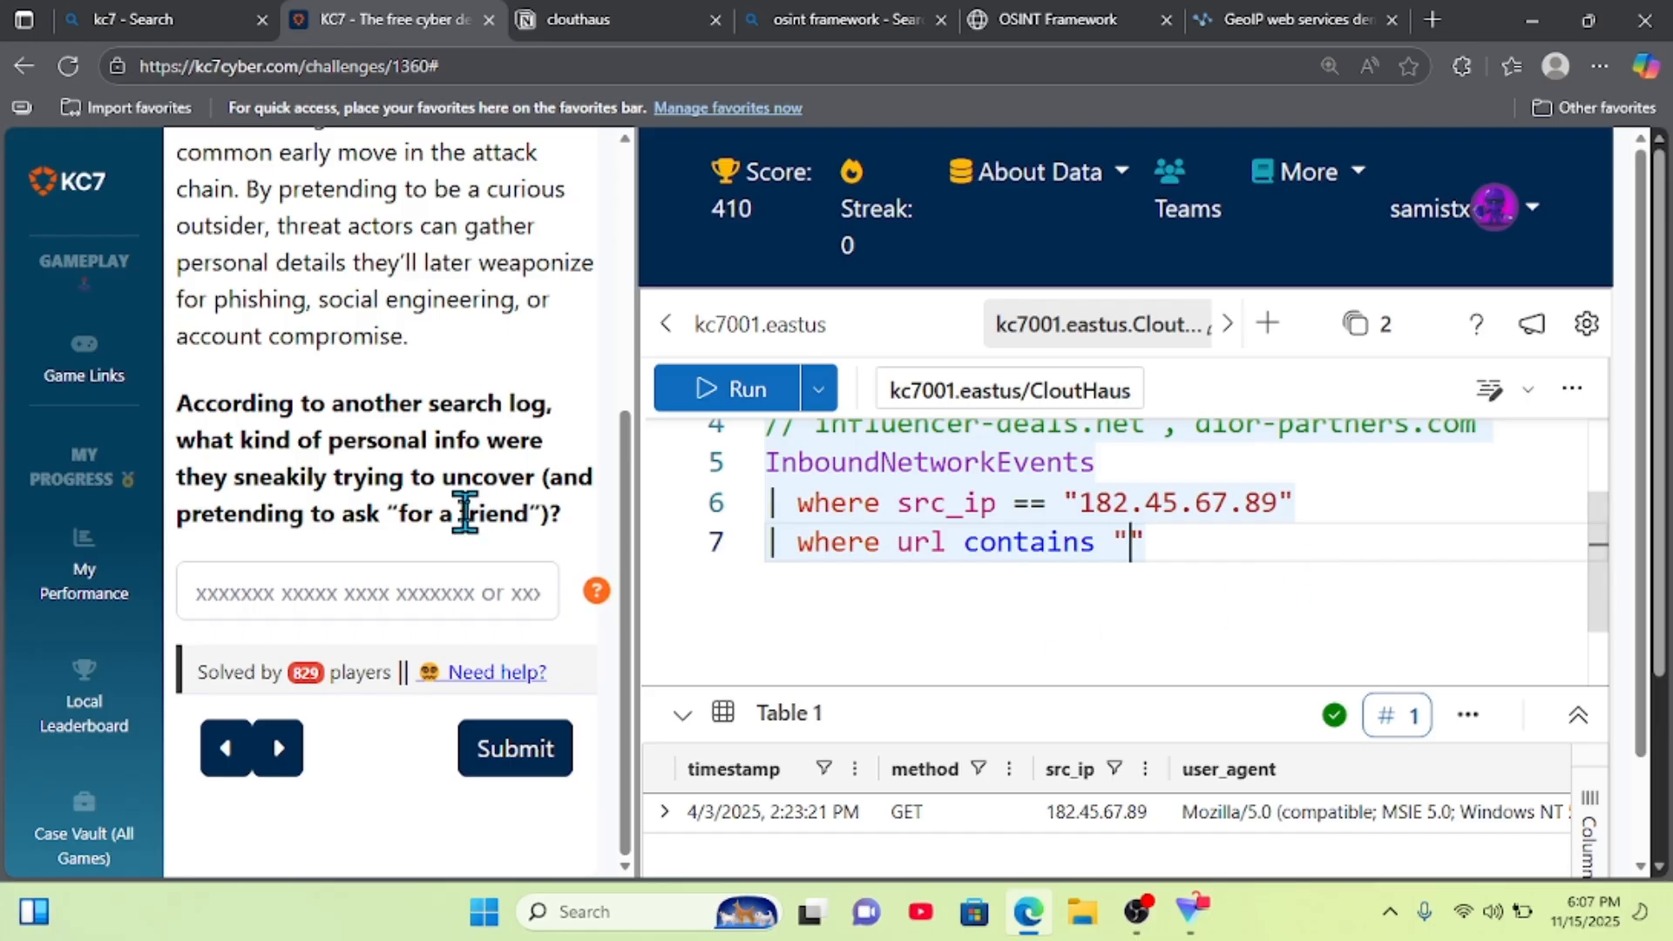
{"action": "type", "text": "from"}
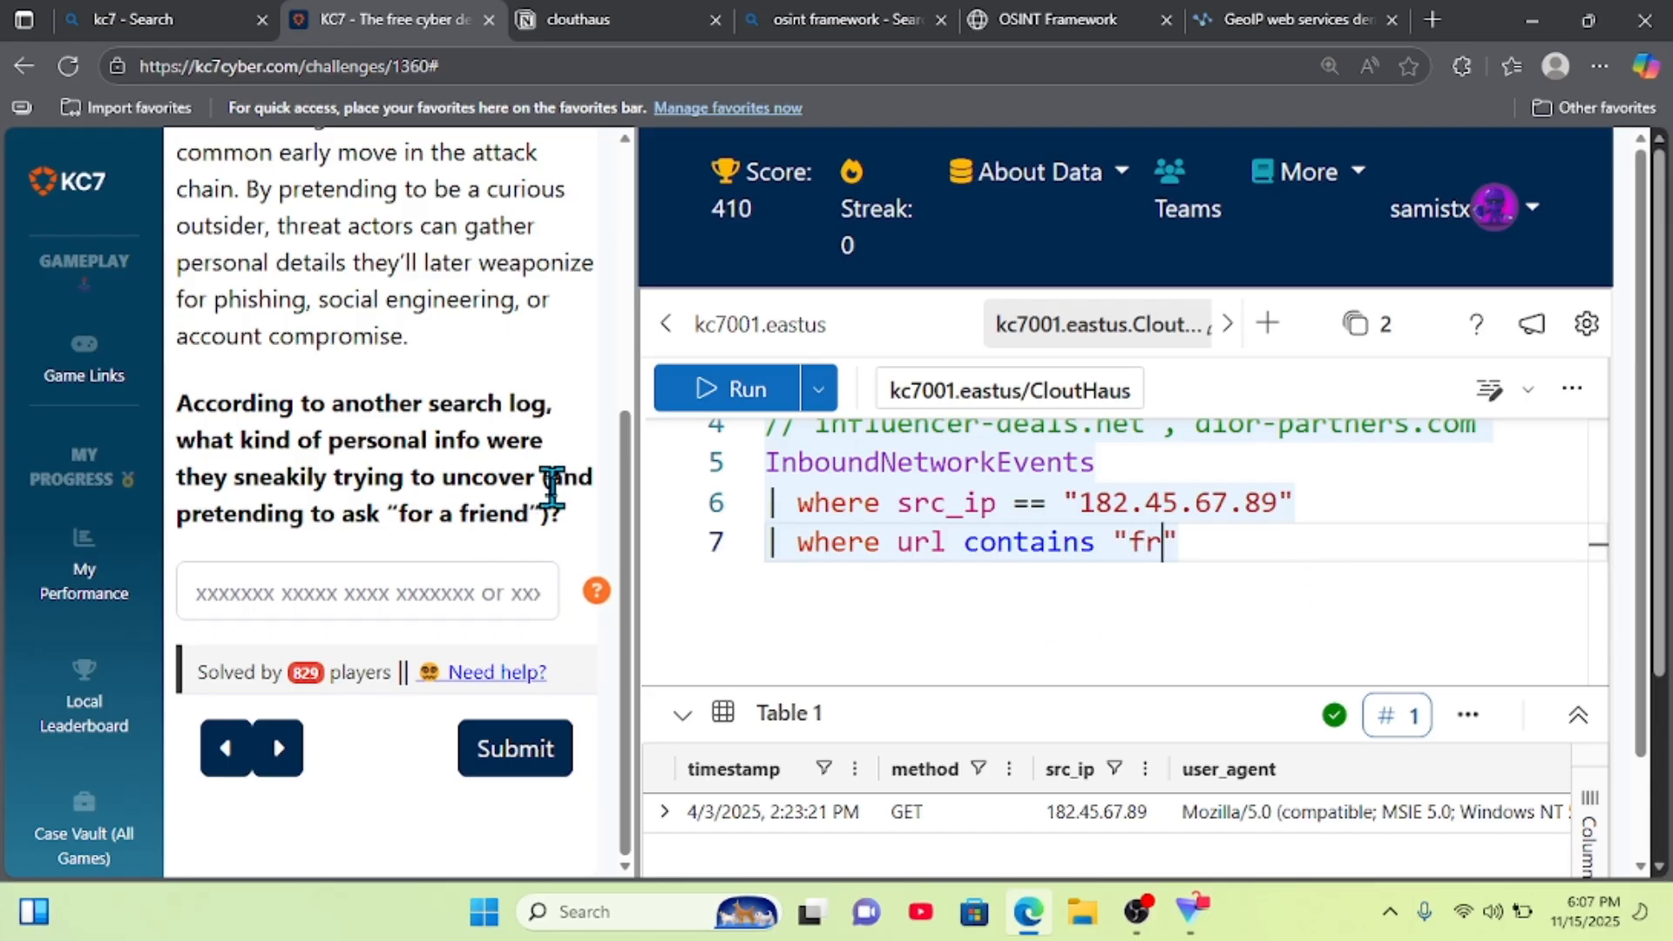
{"action": "key", "text": "BackSpace"}
{"action": "key", "text": "BackSpace"}
{"action": "key", "text": "BackSpace"}
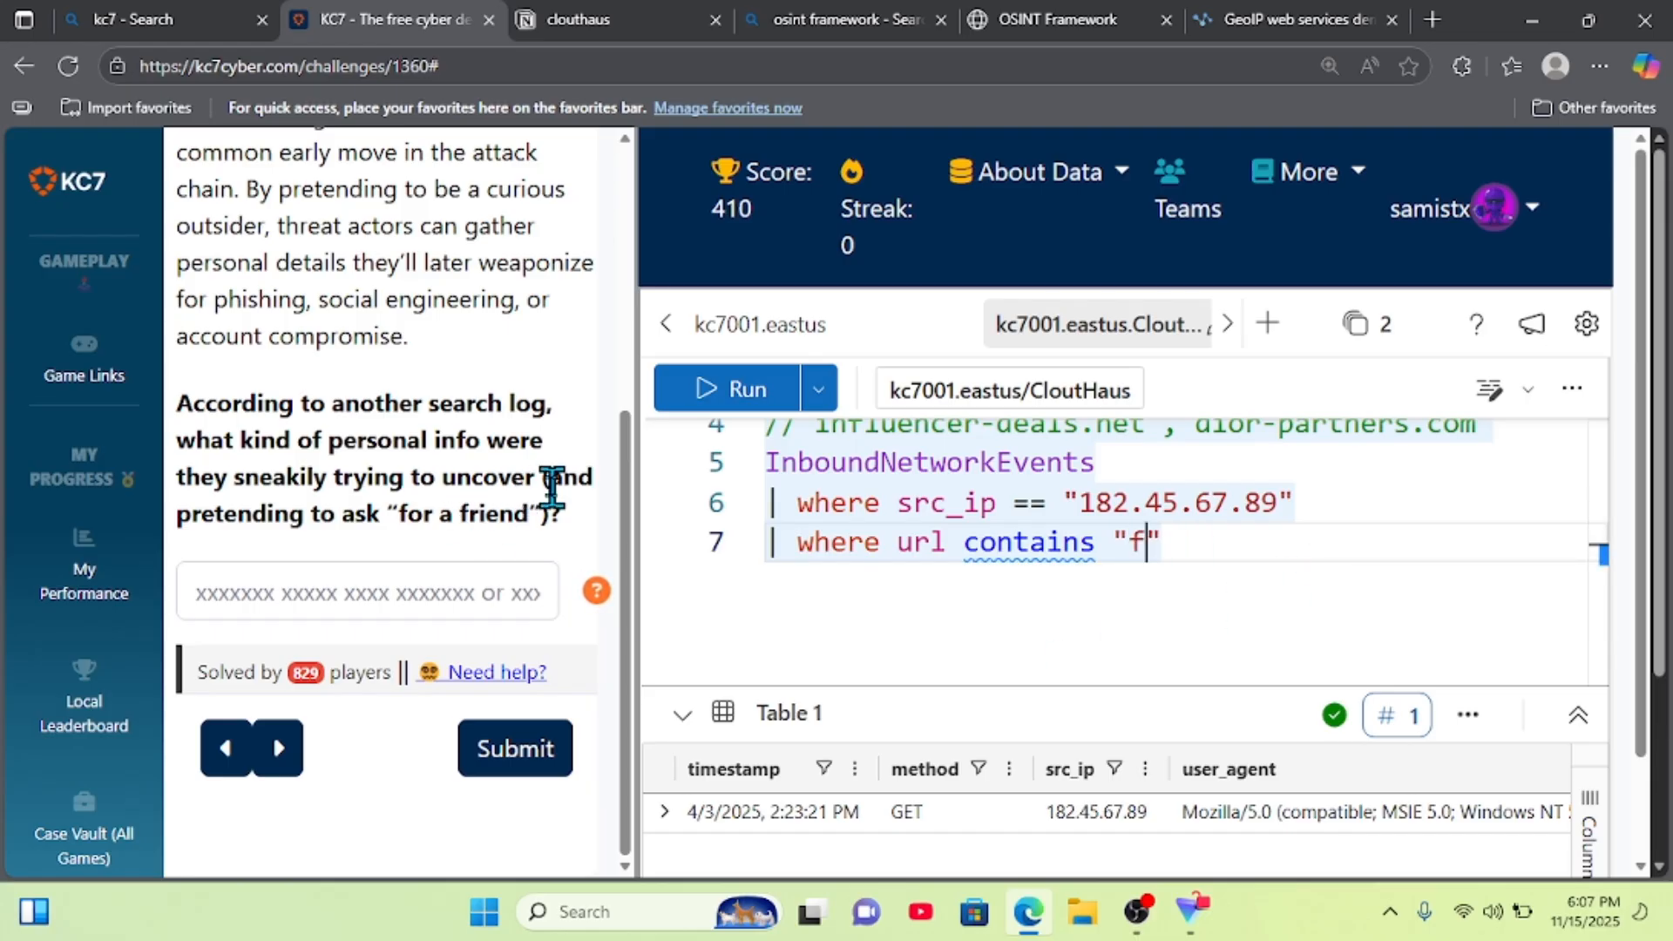
{"action": "type", "text": "or a frient"}
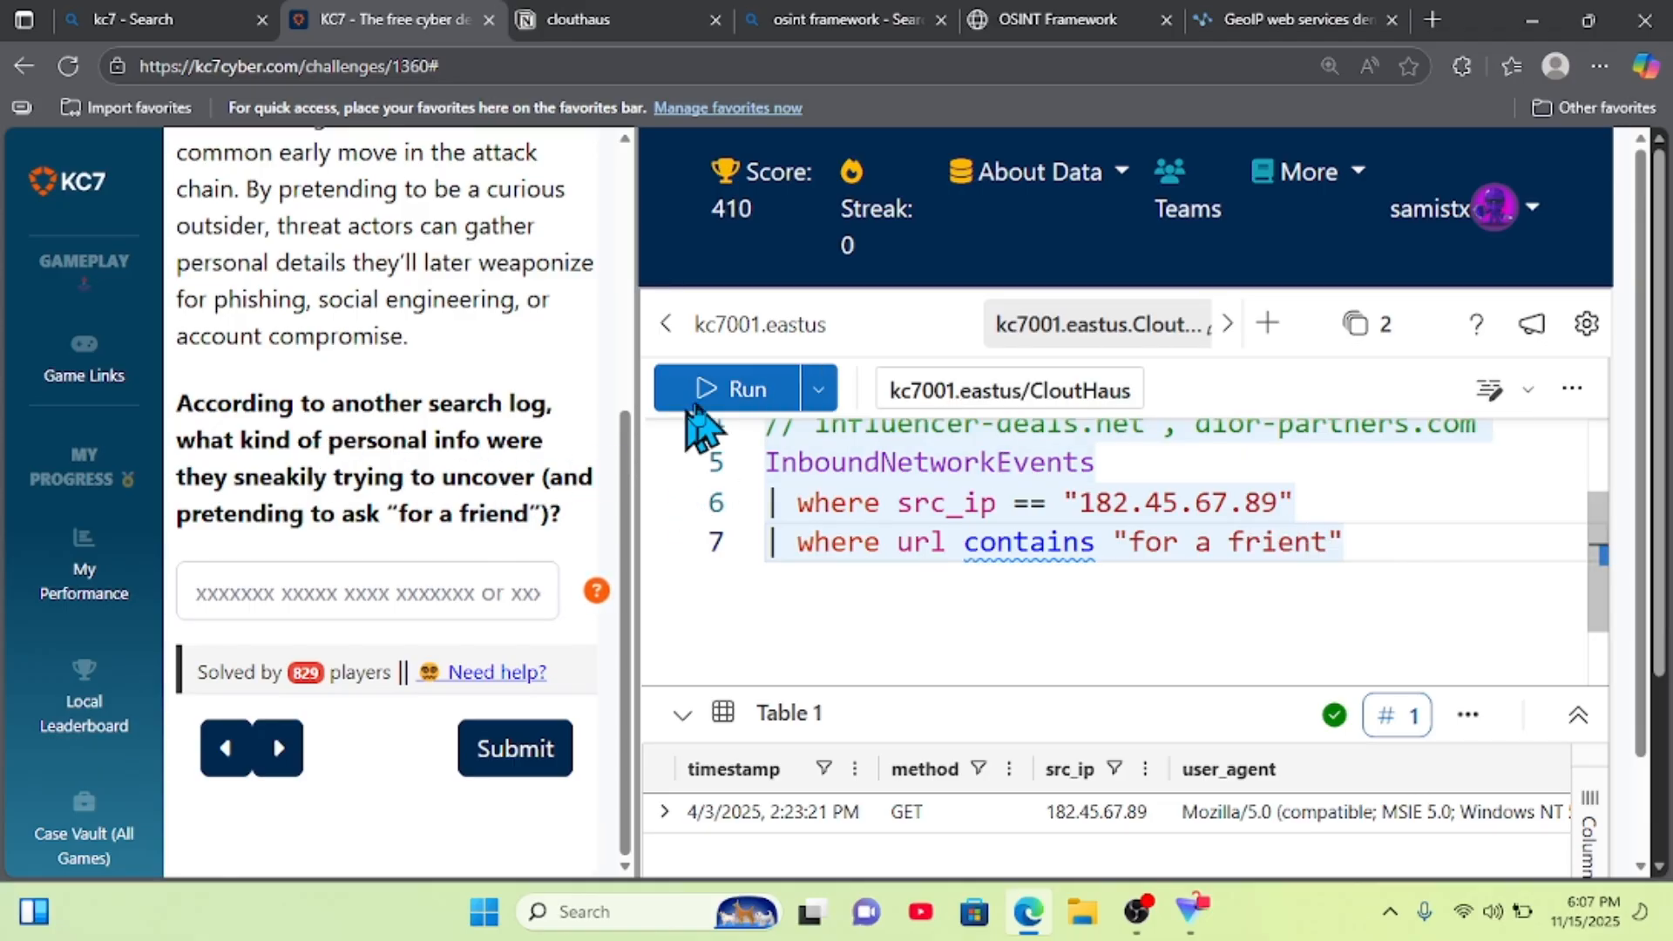
{"action": "left_click", "coordinate": [741, 388]}
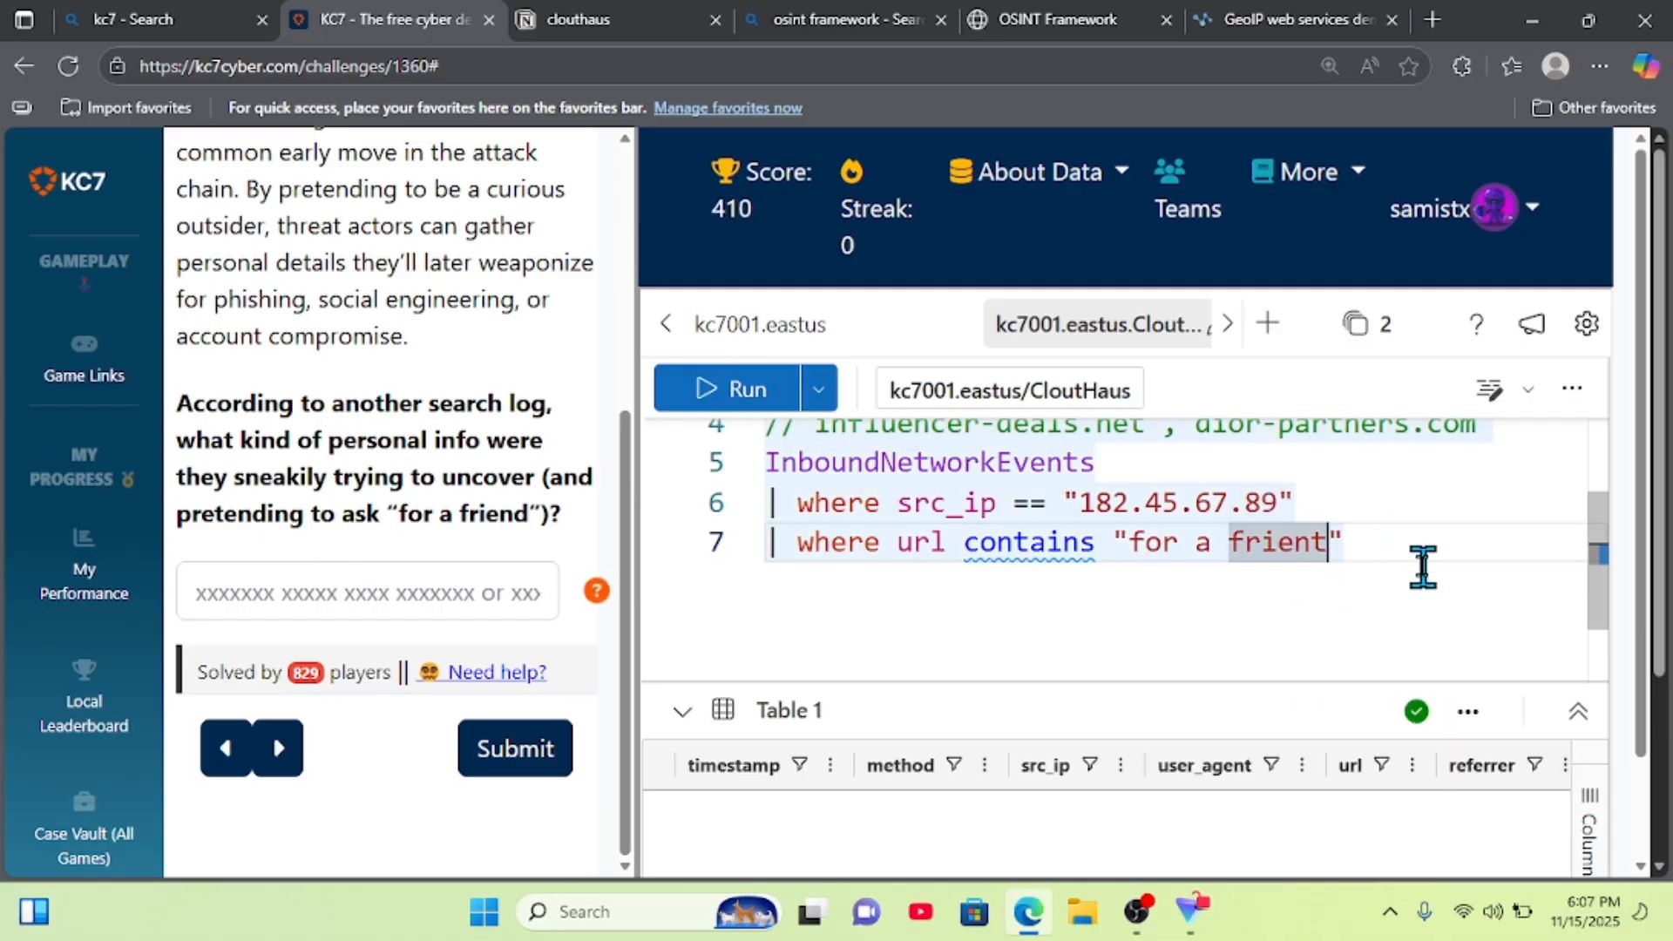
{"action": "type", "text": "d"}
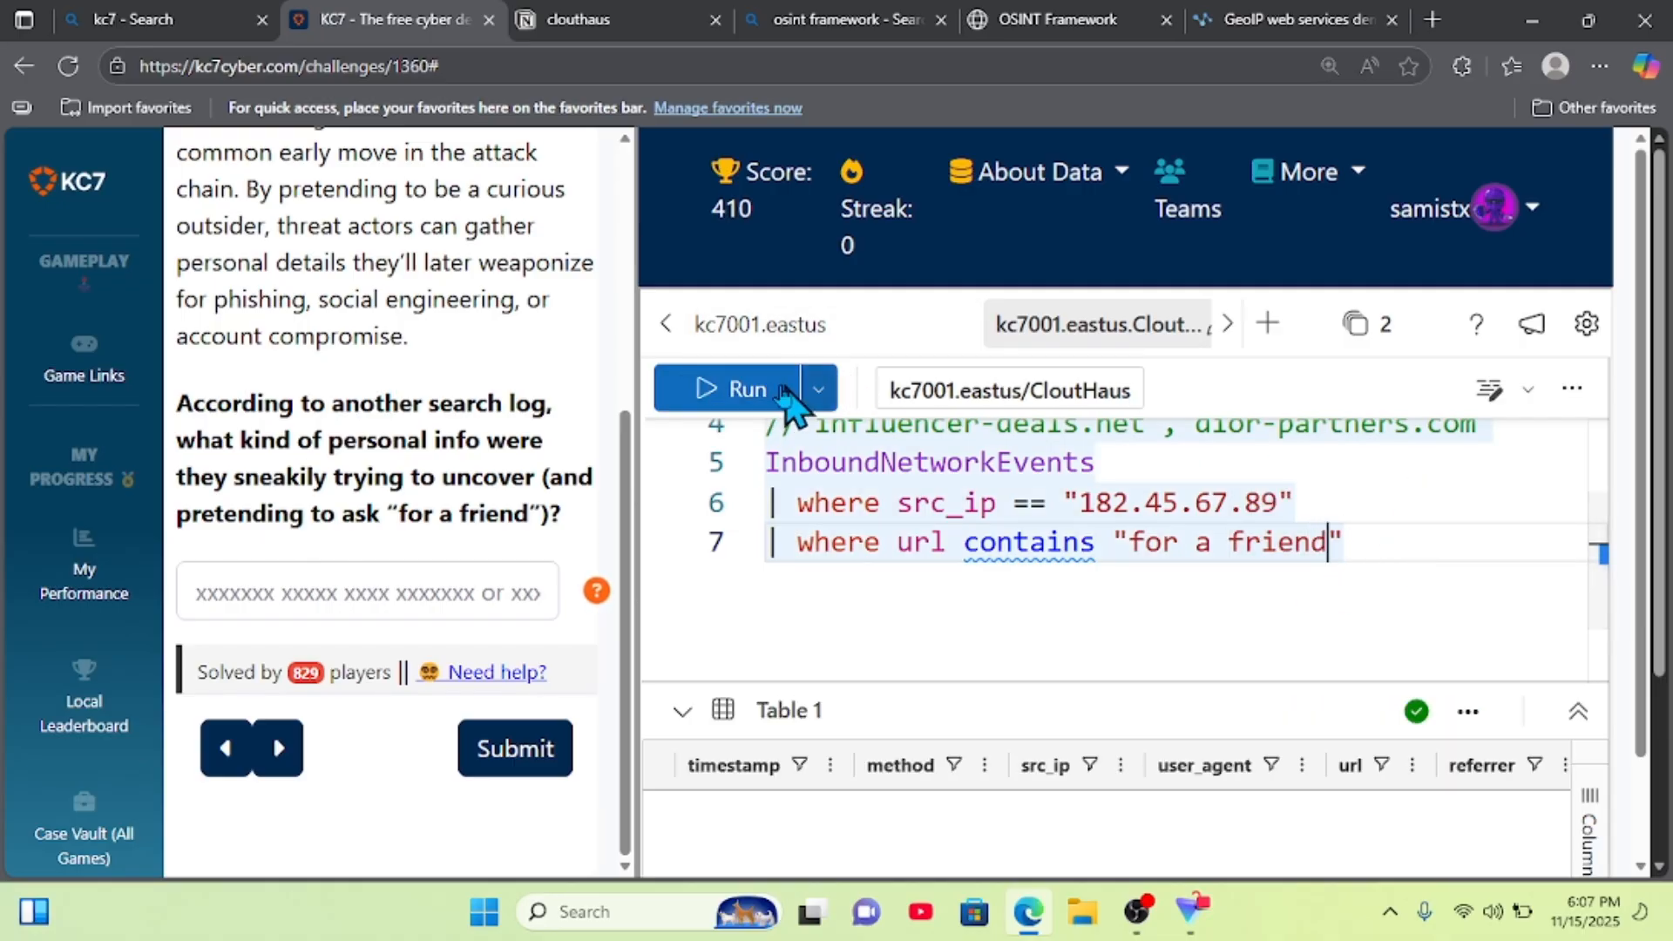
{"action": "left_click", "coordinate": [736, 384]}
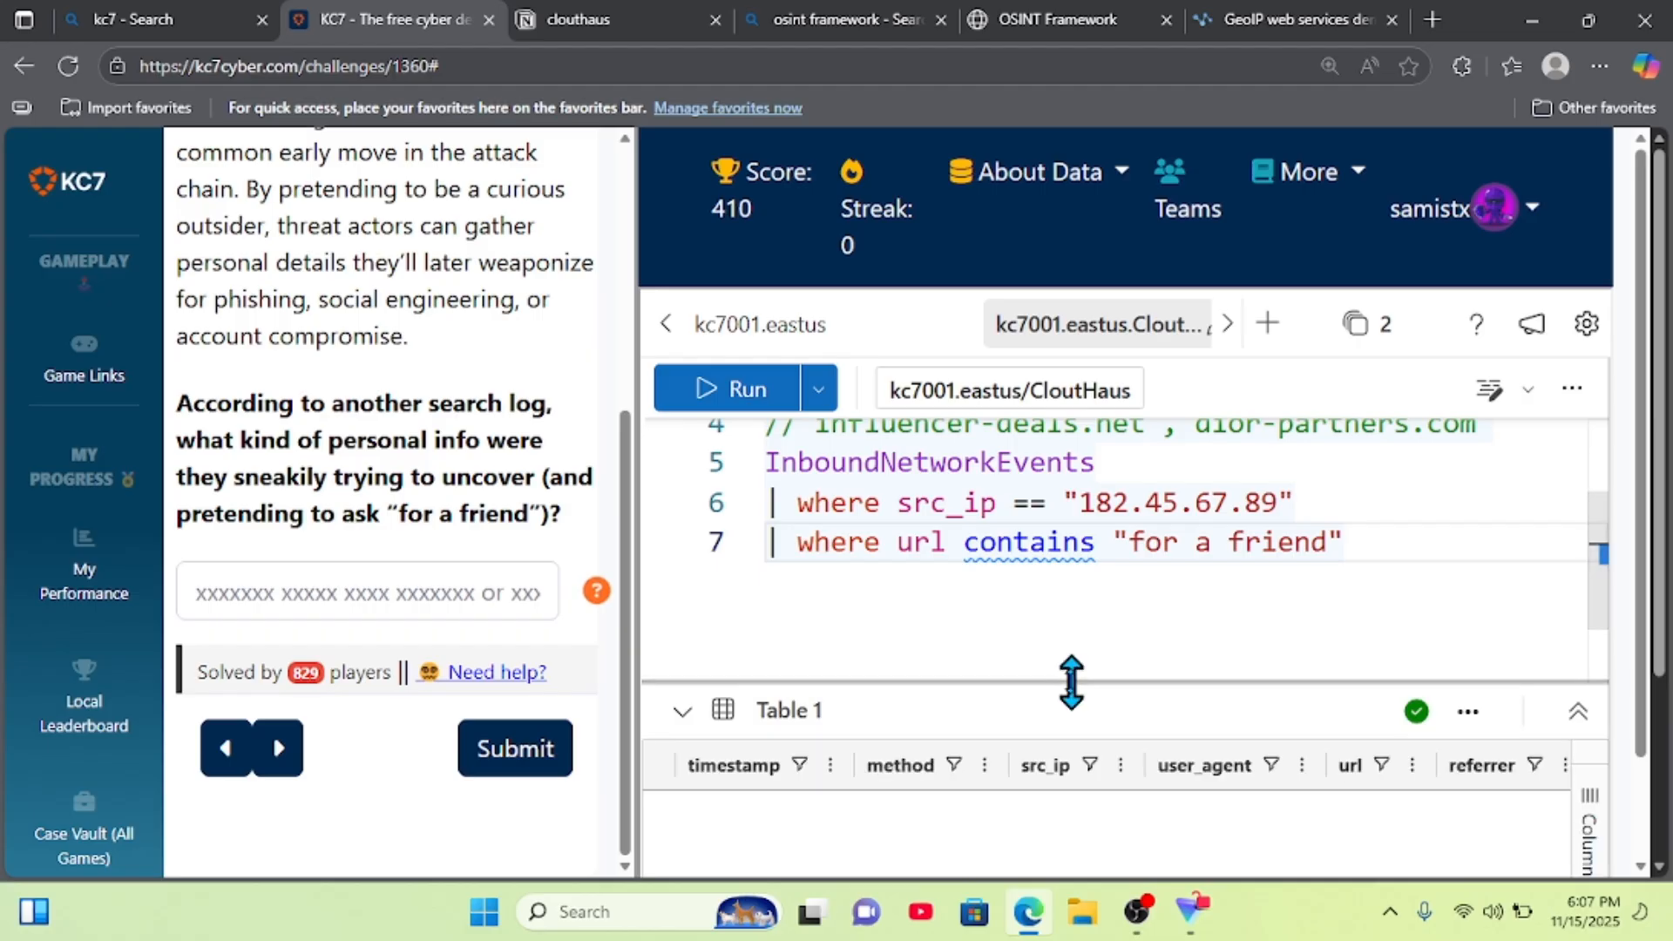
- Shorten the URL filter text to "friend" and run the query again
{"action": "left_click_drag", "start_coordinate": [1072, 681], "coordinate": [1076, 744]}
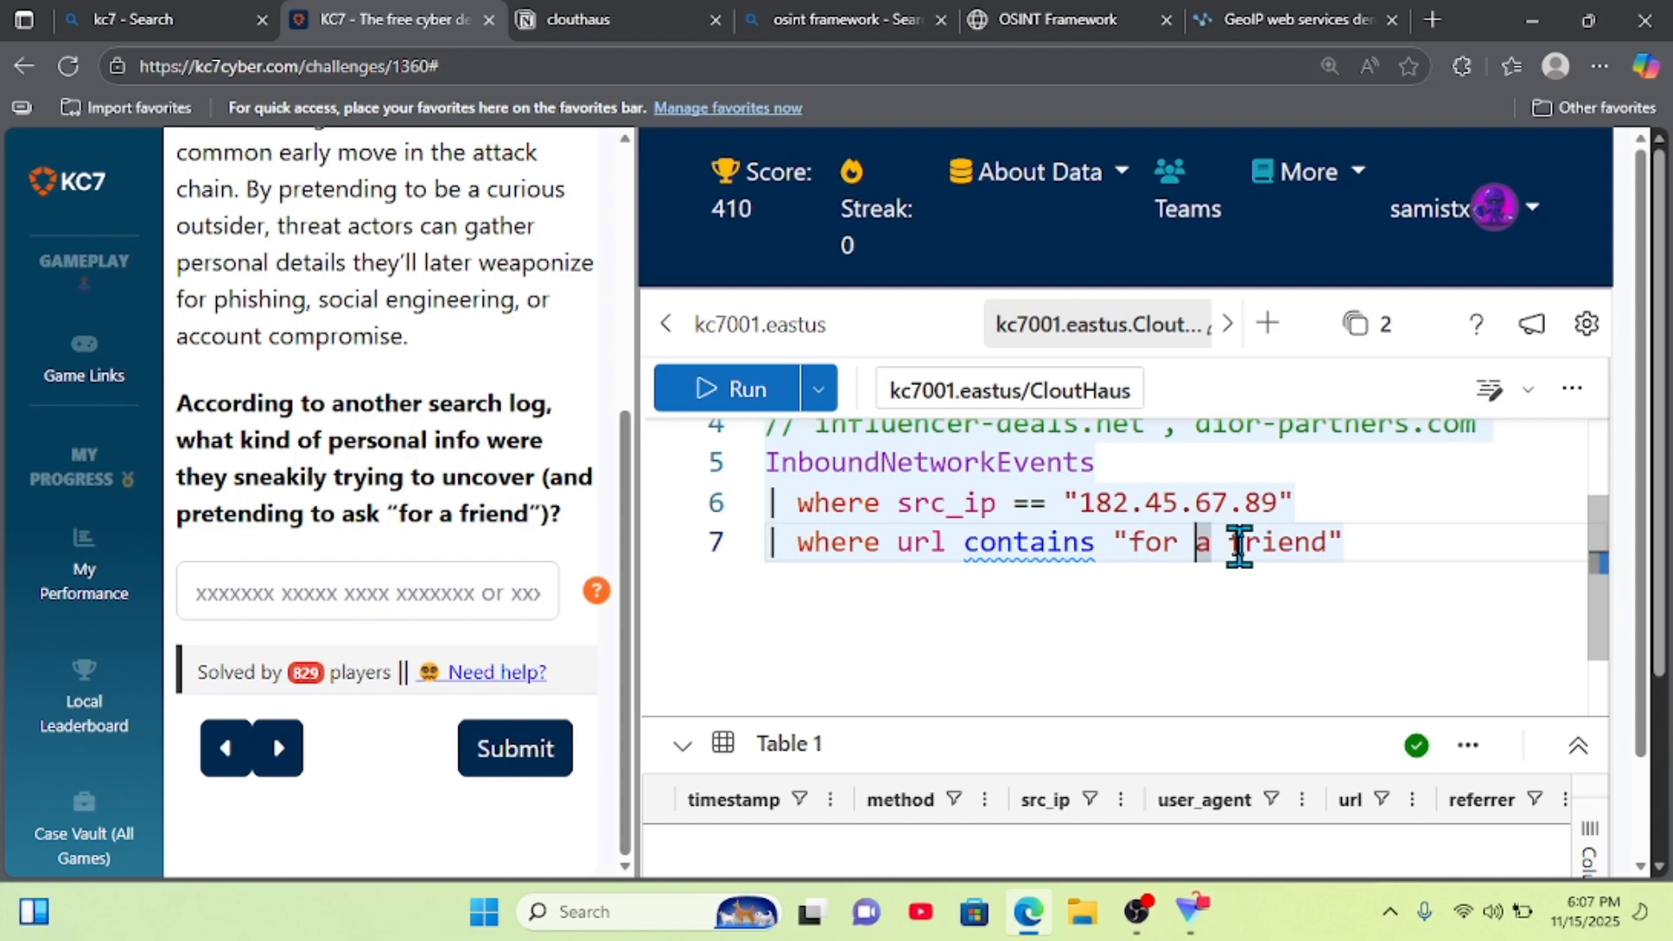
{"action": "left_click_drag", "start_coordinate": [1231, 544], "coordinate": [1330, 547]}
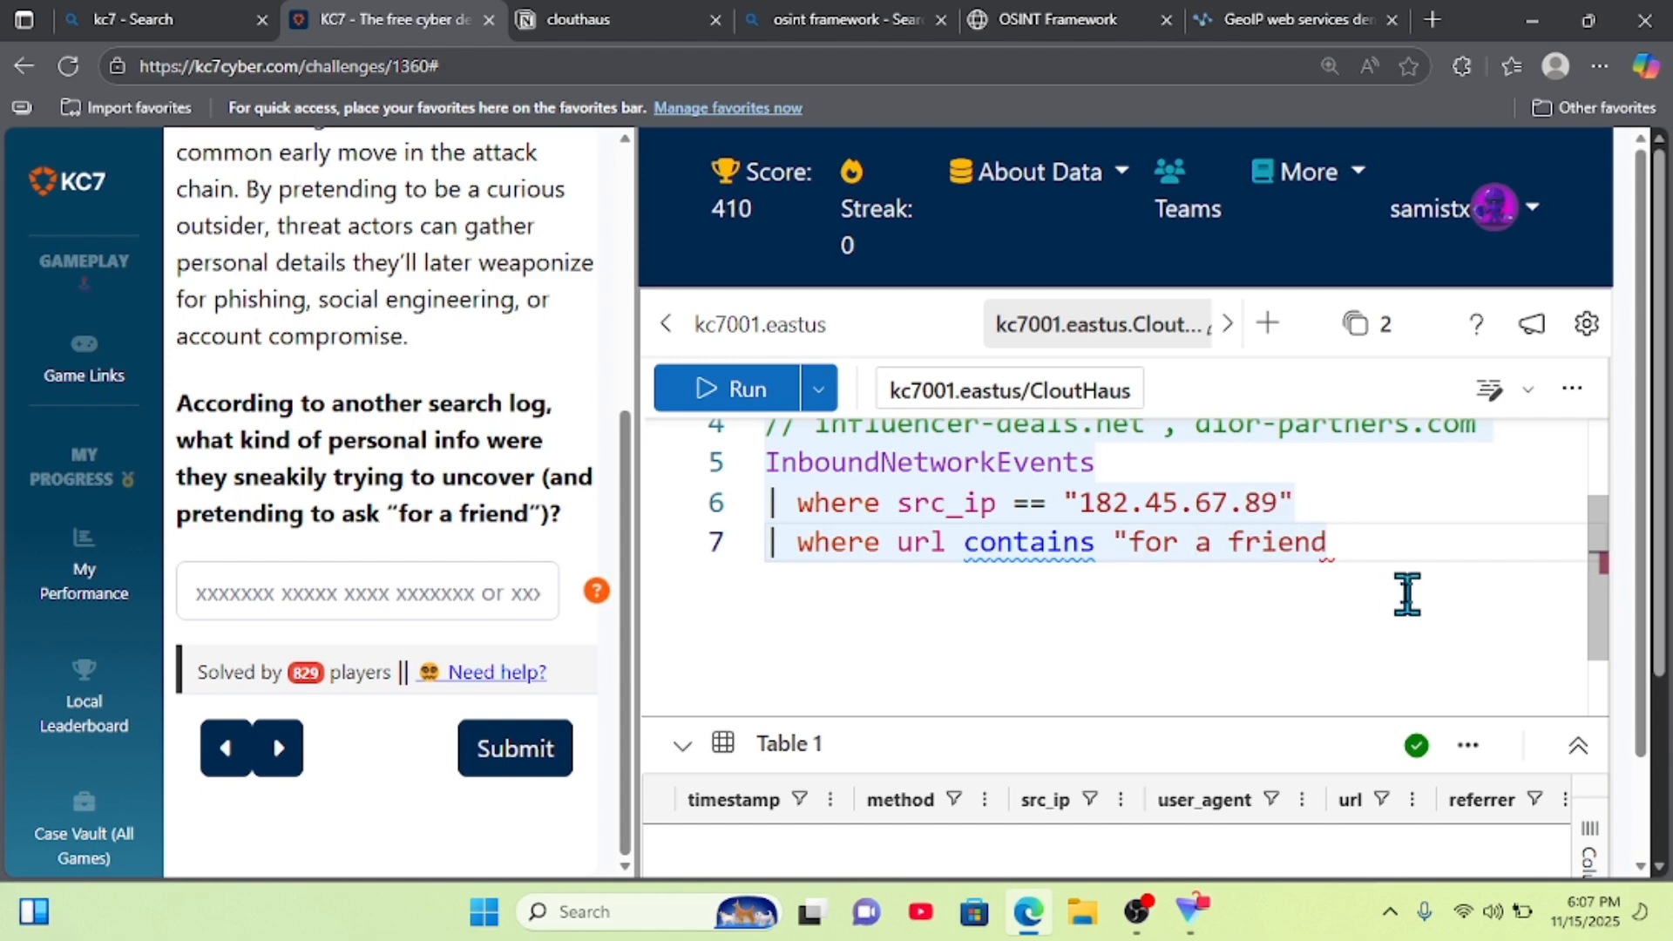
{"action": "type", "text": "\""}
{"action": "key", "text": "Left"}
{"action": "key", "text": "Left"}
{"action": "key", "text": "Left"}
{"action": "key", "text": "Left"}
{"action": "key", "text": "Left"}
{"action": "key", "text": "Left"}
{"action": "key", "text": "Left"}
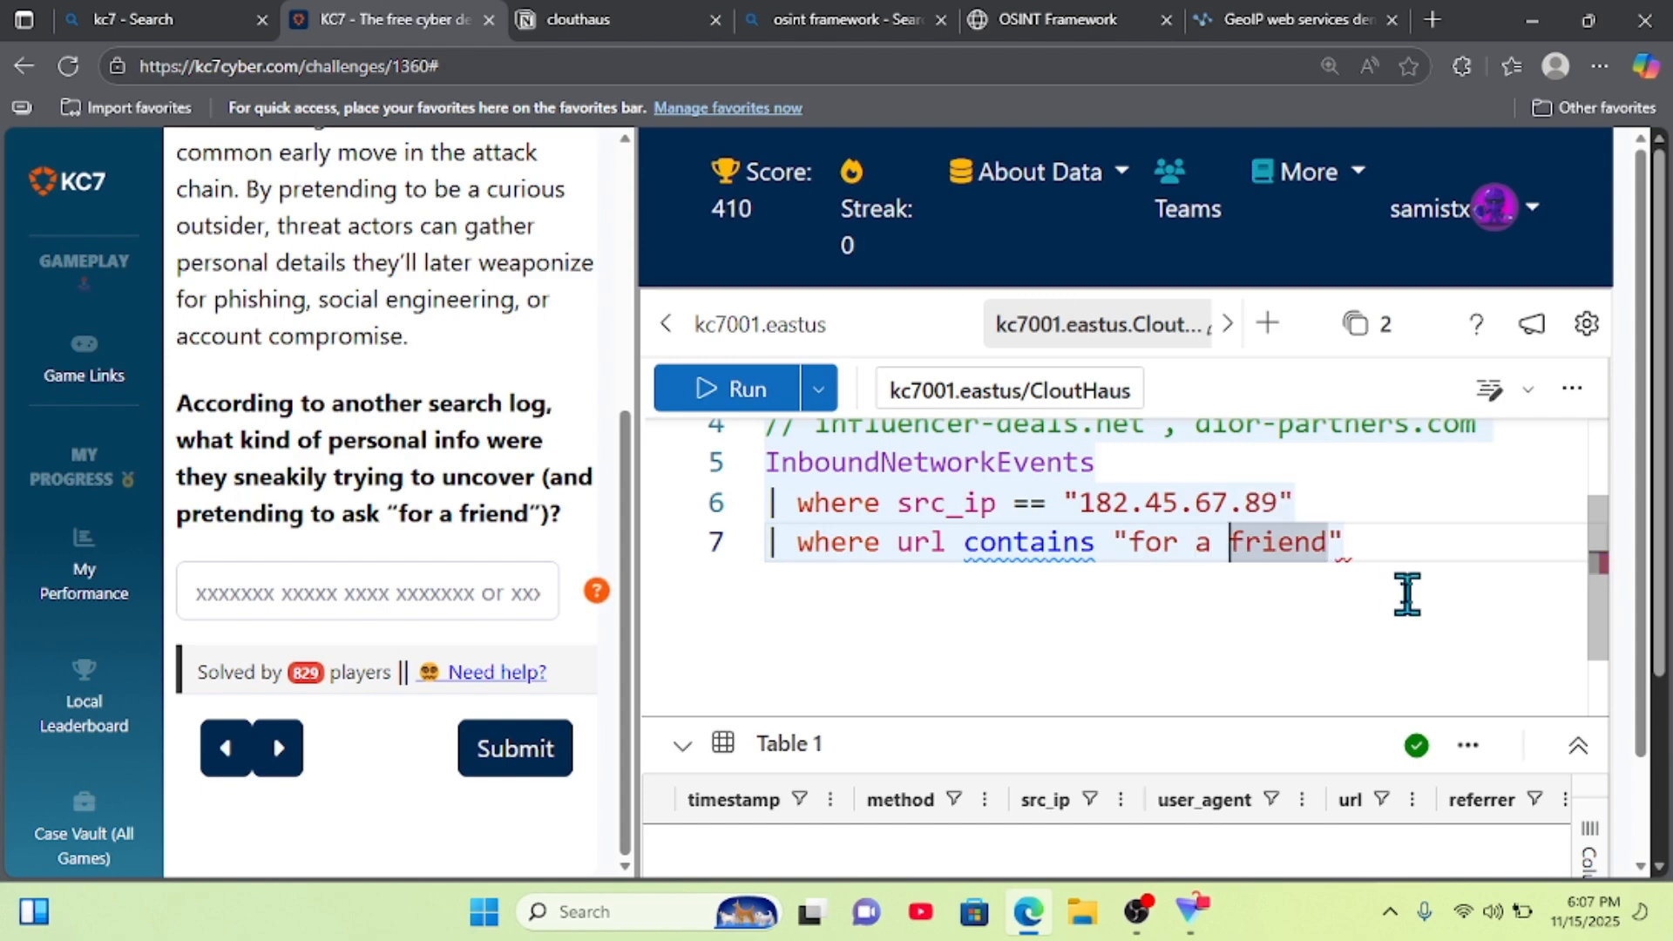
{"action": "key", "text": "BackSpace"}
{"action": "key", "text": "BackSpace"}
{"action": "key", "text": "BackSpace"}
{"action": "key", "text": "BackSpace"}
{"action": "key", "text": "BackSpace"}
{"action": "key", "text": "BackSpace"}
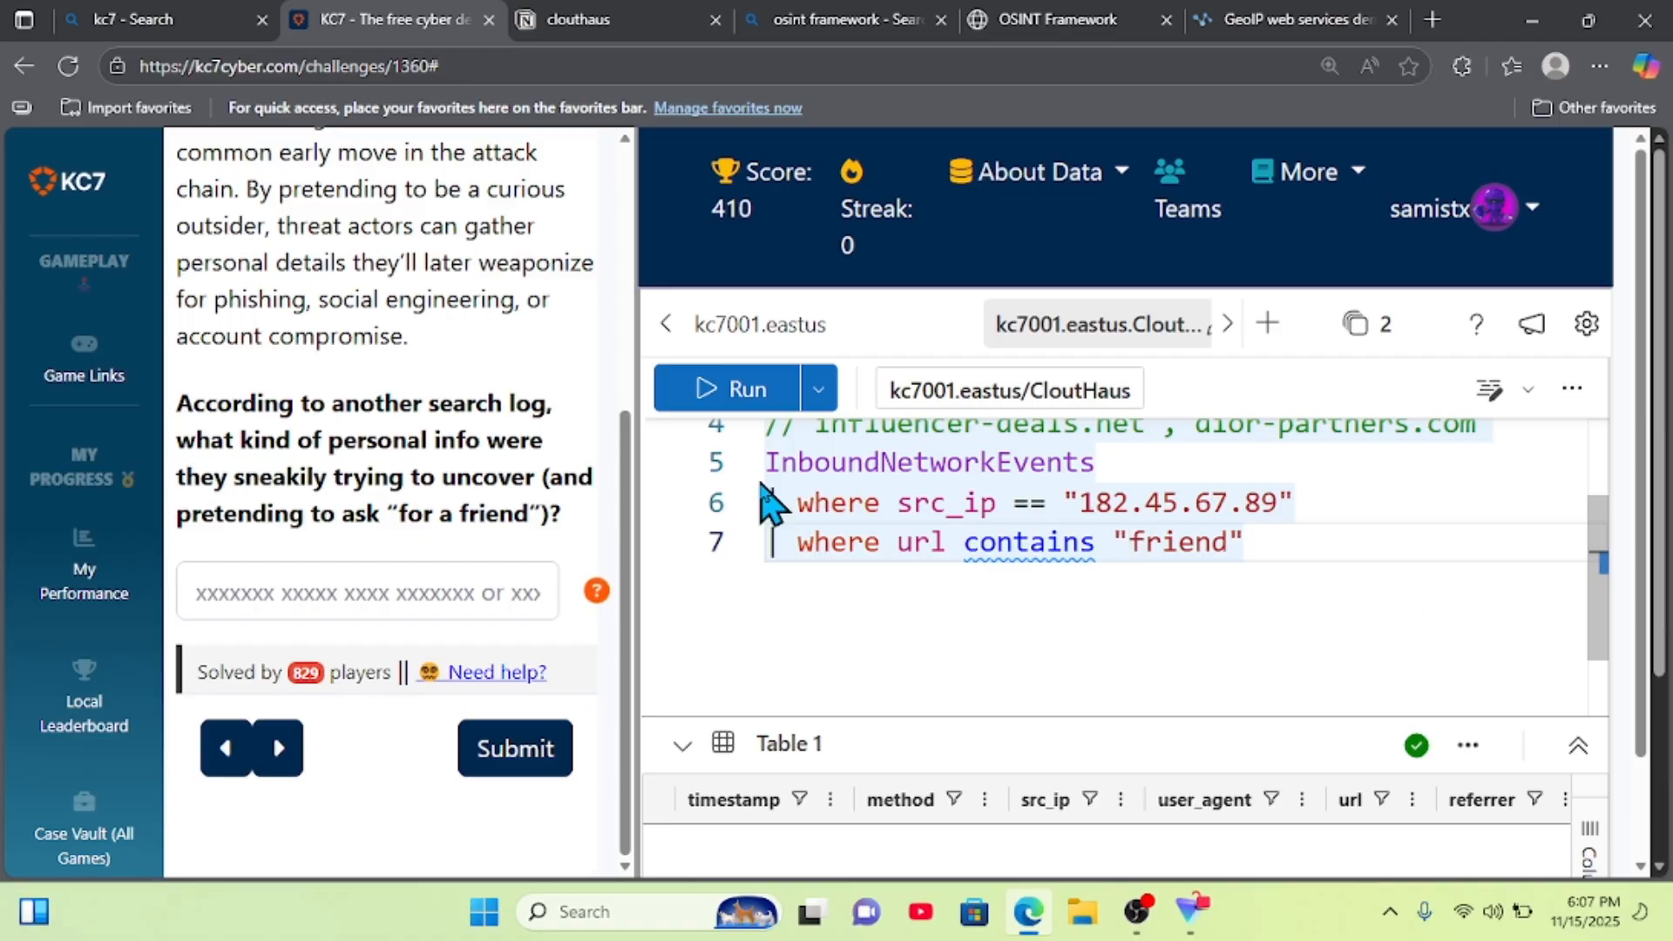
{"action": "left_click", "coordinate": [738, 390]}
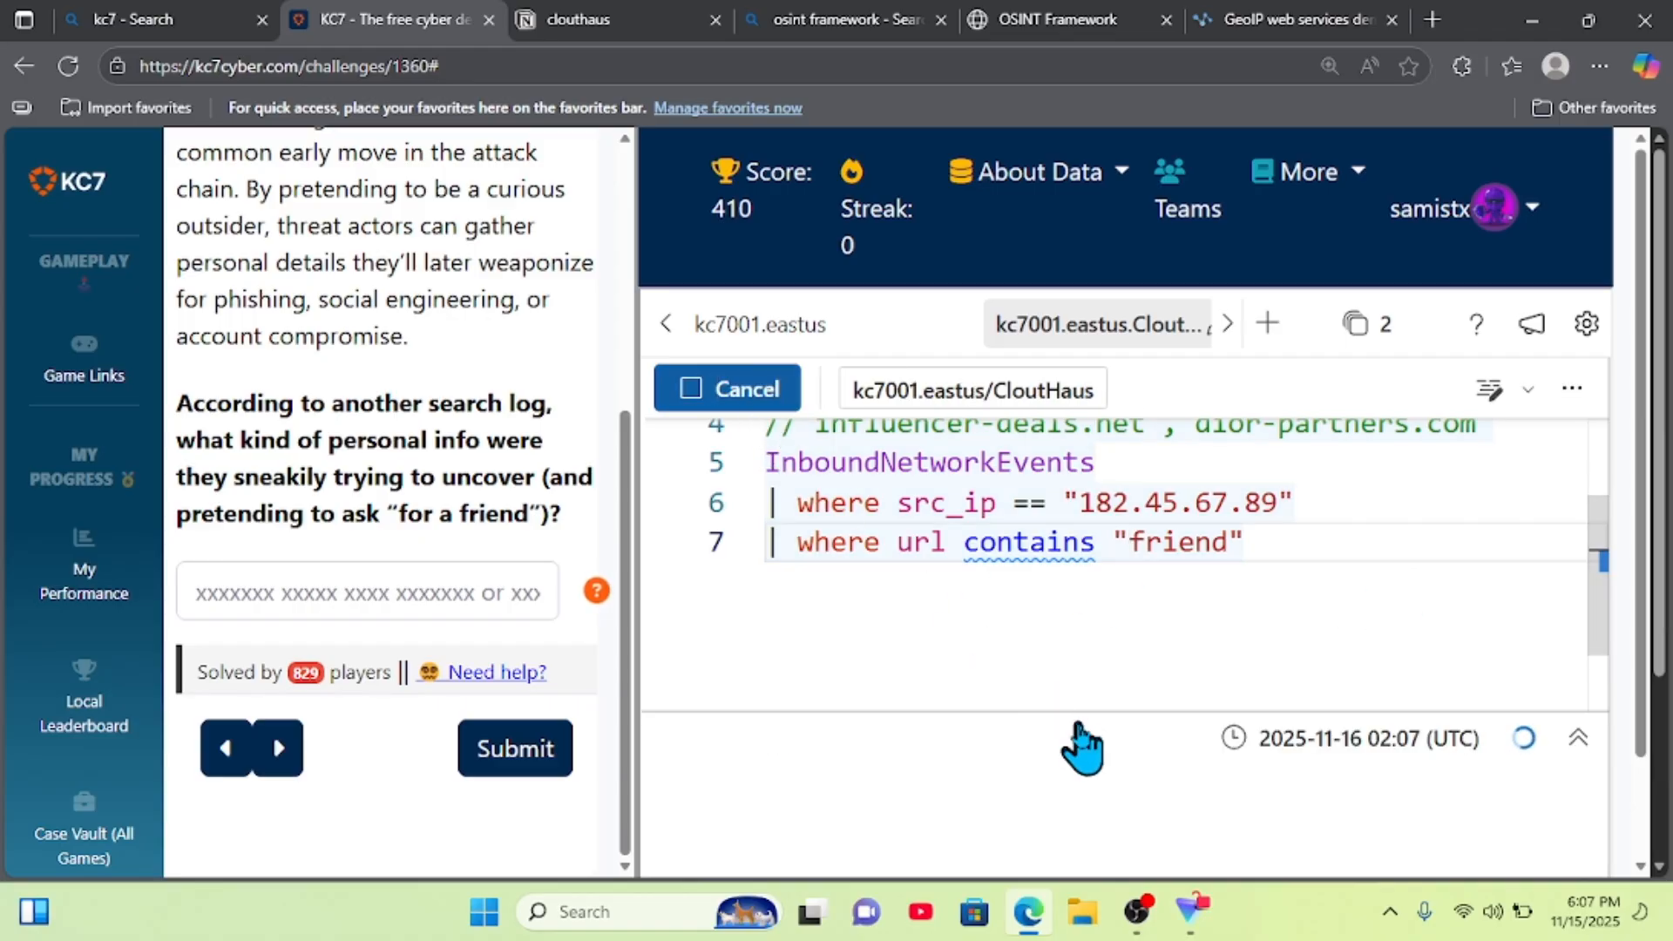
- Expand the first result record and examine its full URL for the personal info being searched
{"action": "left_click_drag", "start_coordinate": [1063, 580], "coordinate": [1053, 403]}
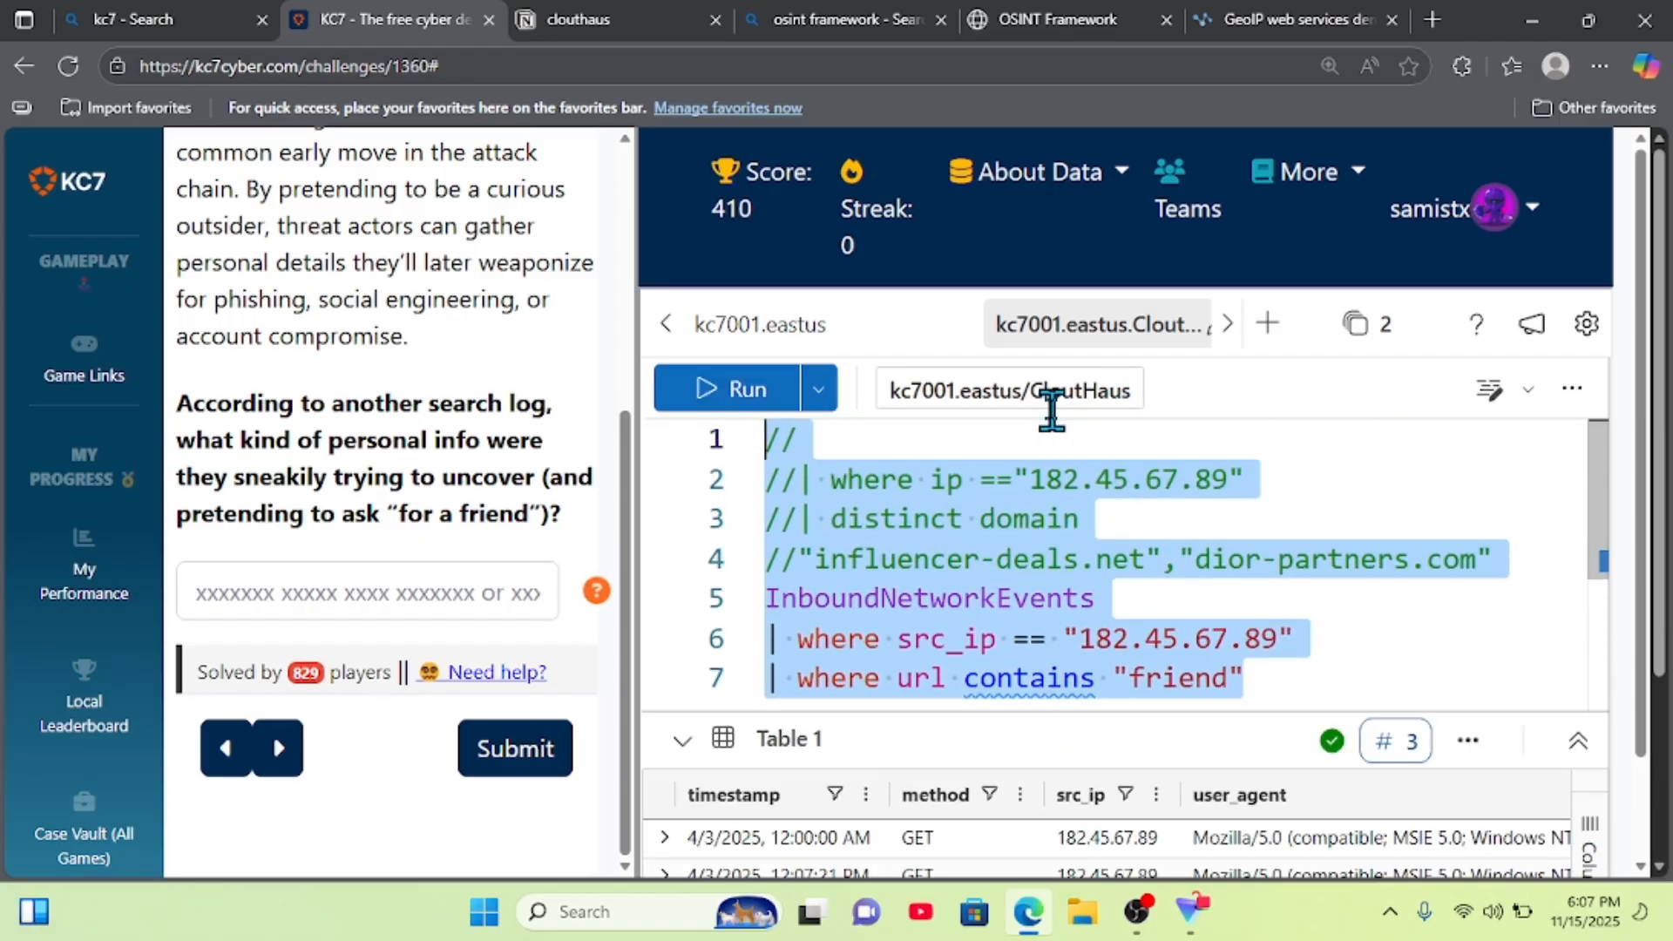
{"action": "left_click_drag", "start_coordinate": [1132, 739], "coordinate": [1137, 497]}
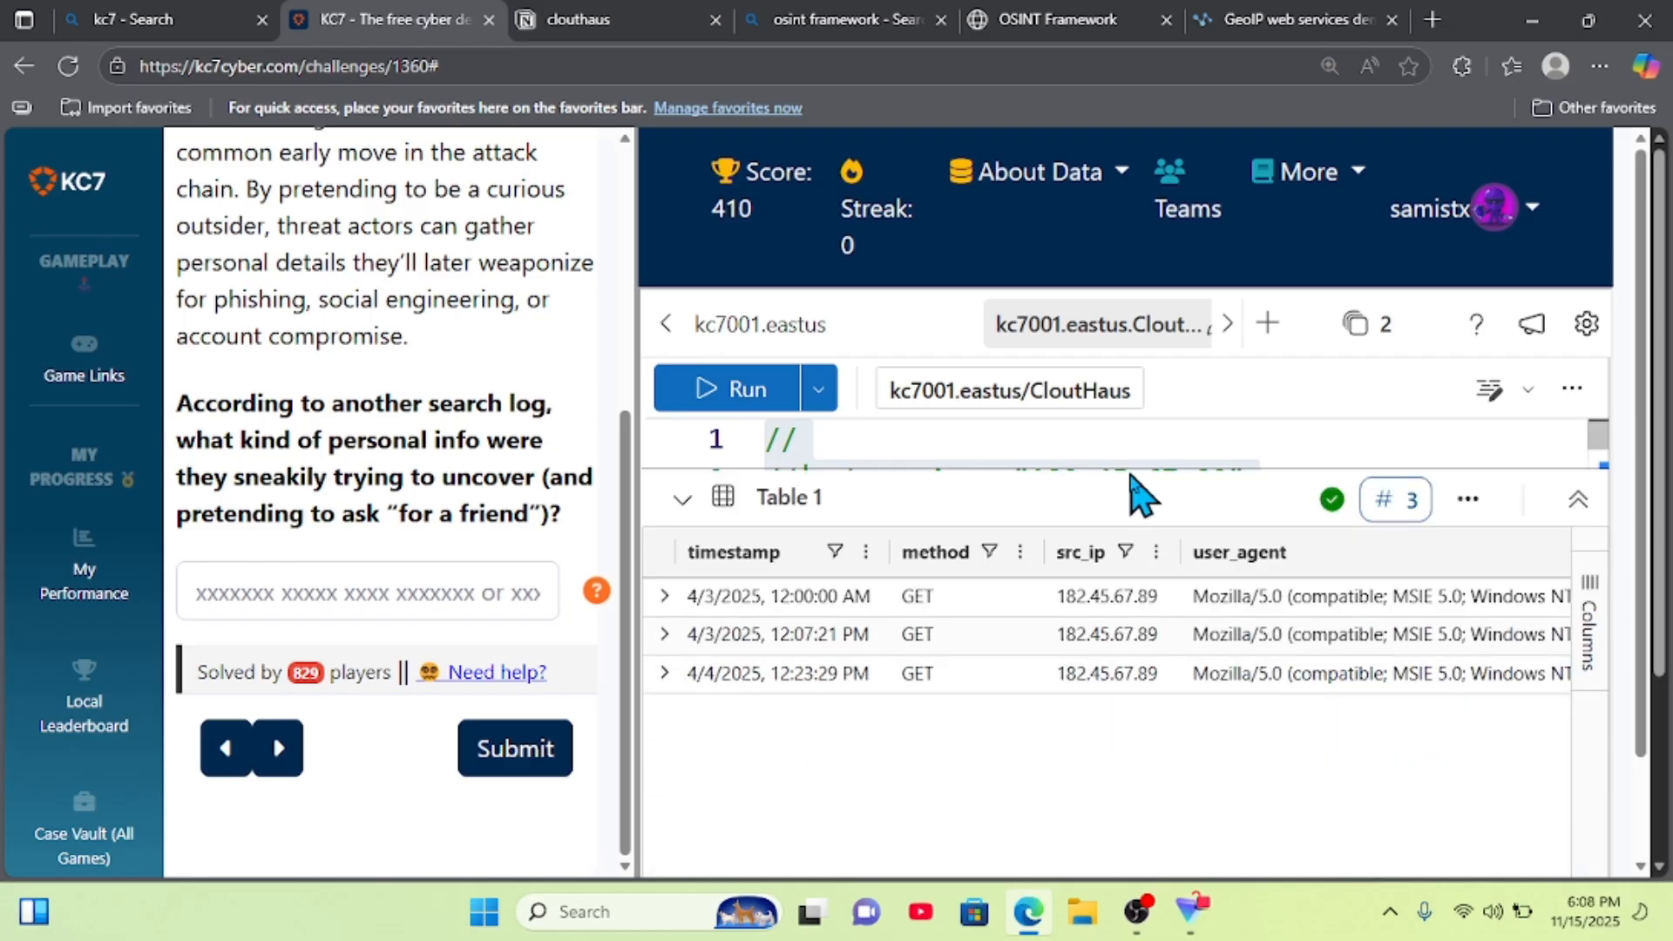
{"action": "left_click", "coordinate": [664, 595]}
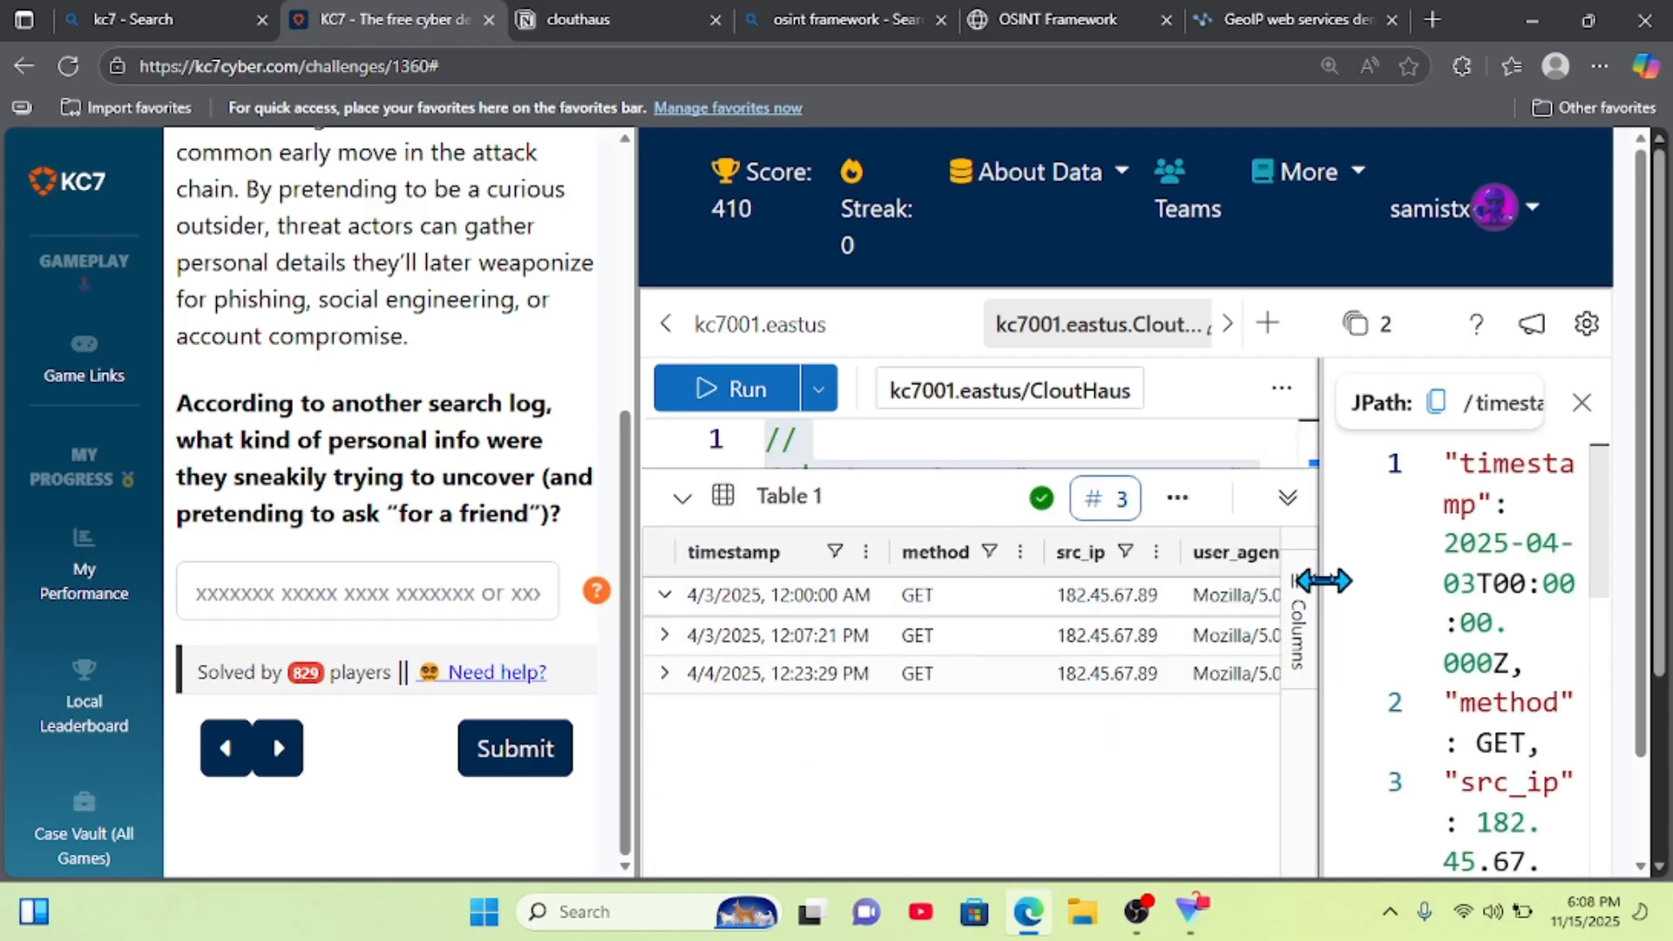
{"action": "left_click_drag", "start_coordinate": [1322, 578], "coordinate": [904, 567]}
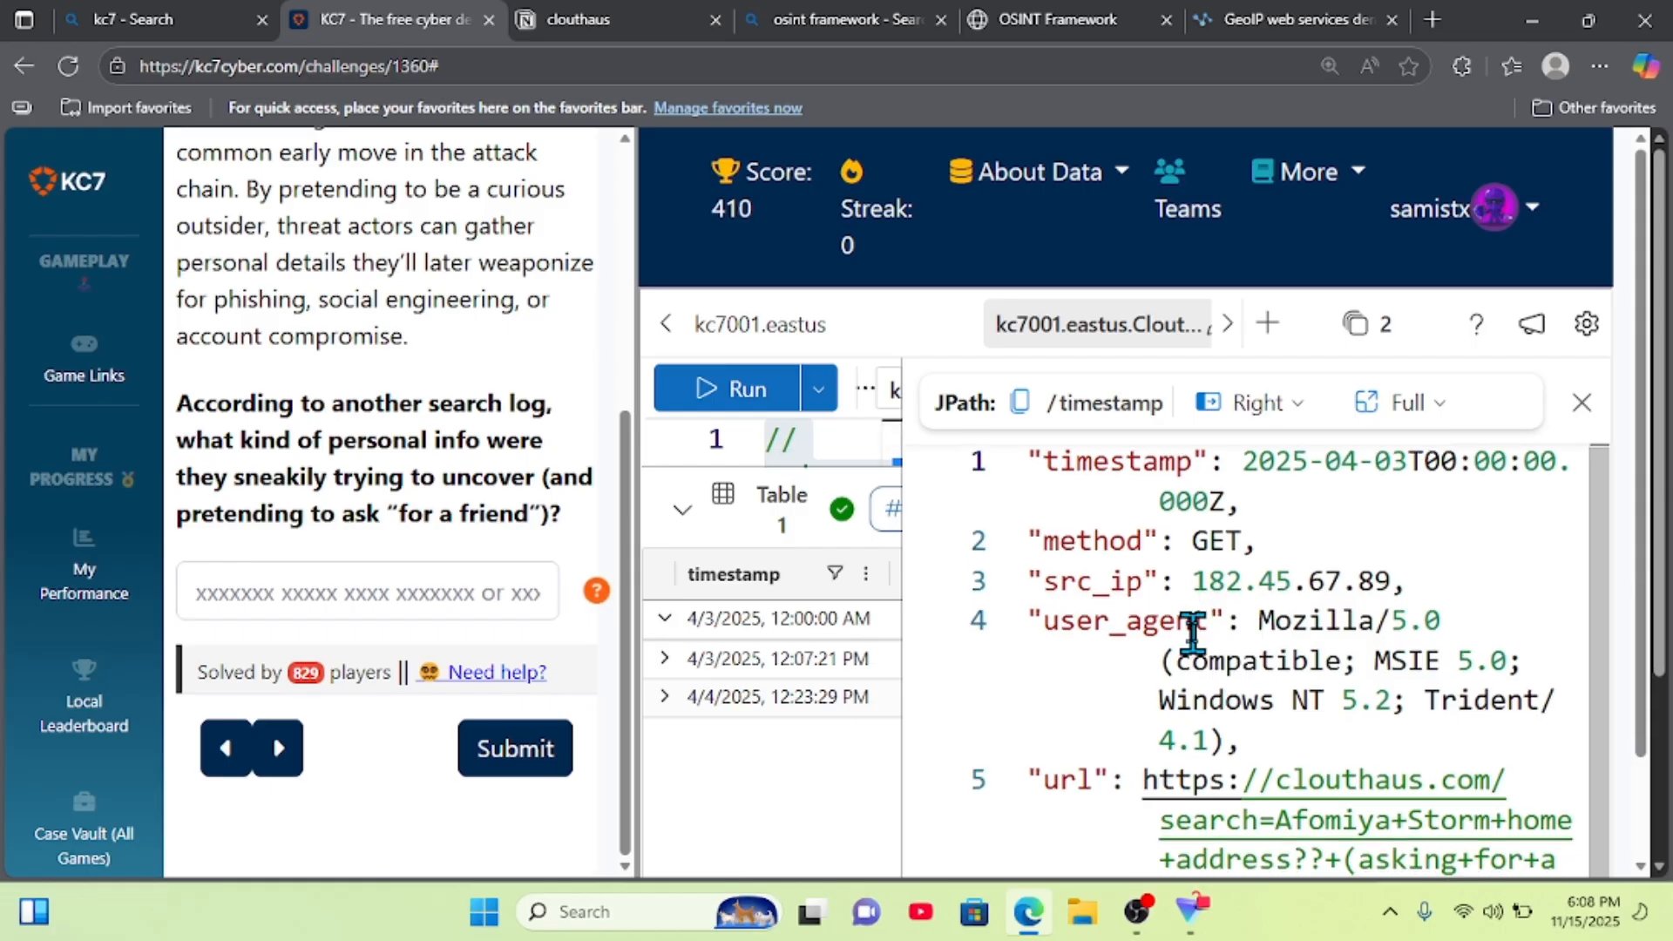
{"action": "scroll", "coordinate": [1394, 562], "scroll_direction": "down", "scroll_amount": 1}
{"action": "scroll", "coordinate": [1277, 586], "scroll_direction": "down", "scroll_amount": 2}
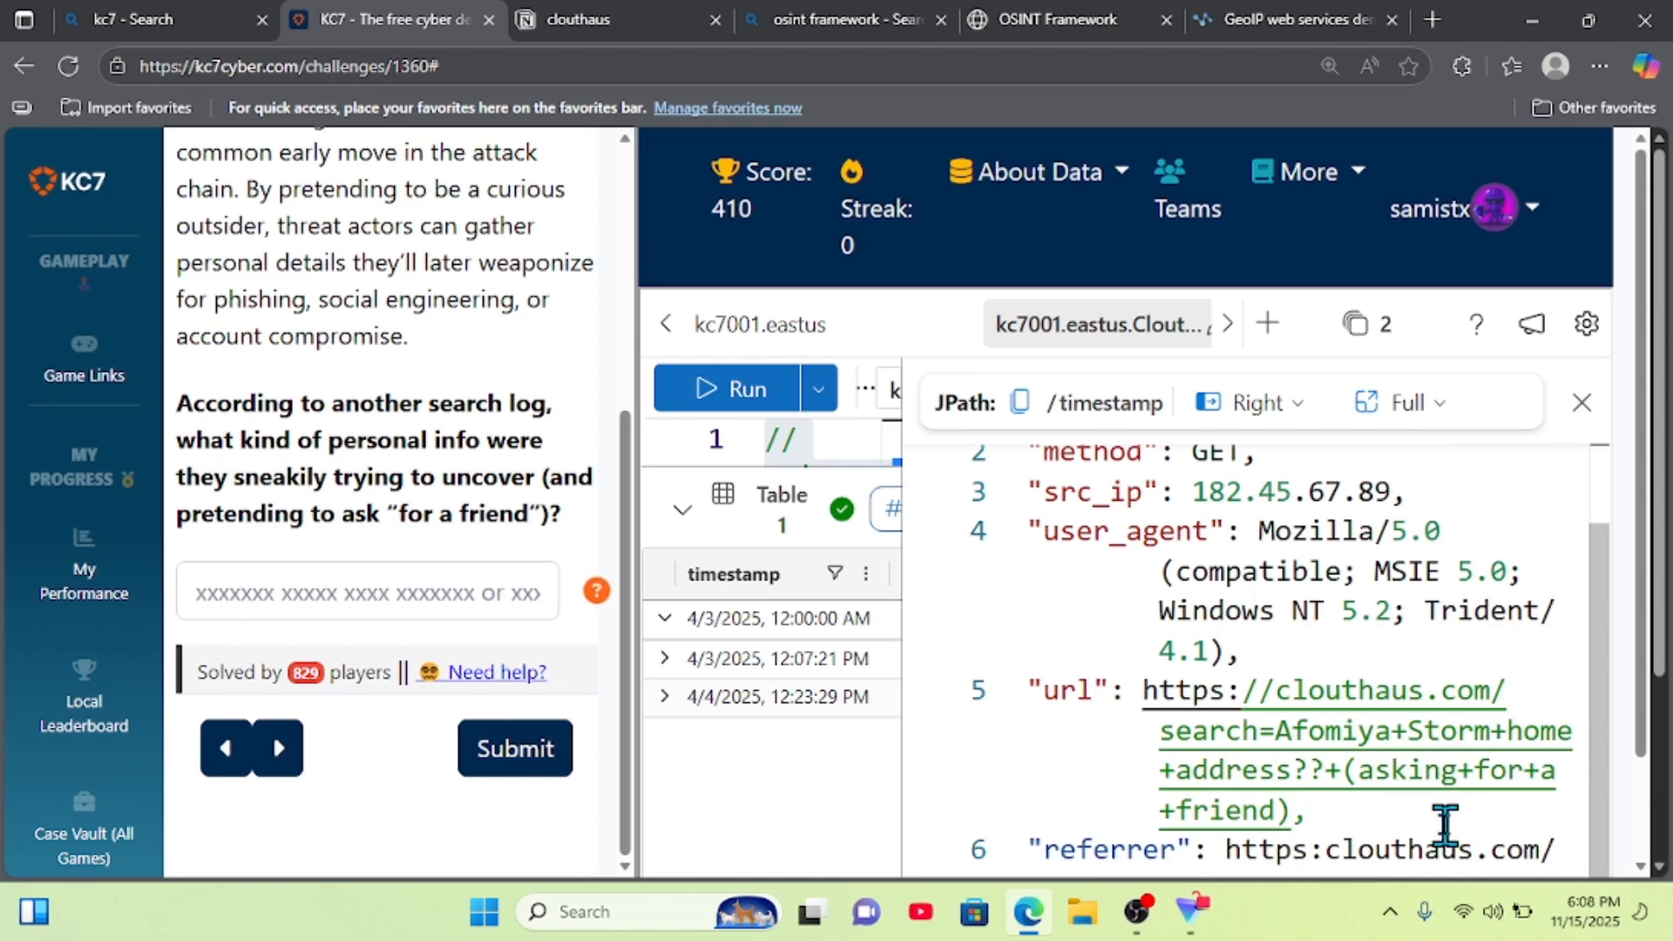
- Submit "home address" as the answer to the question about the personal info being uncovered
{"action": "left_click", "coordinate": [413, 610]}
{"action": "type", "text": "ho"}
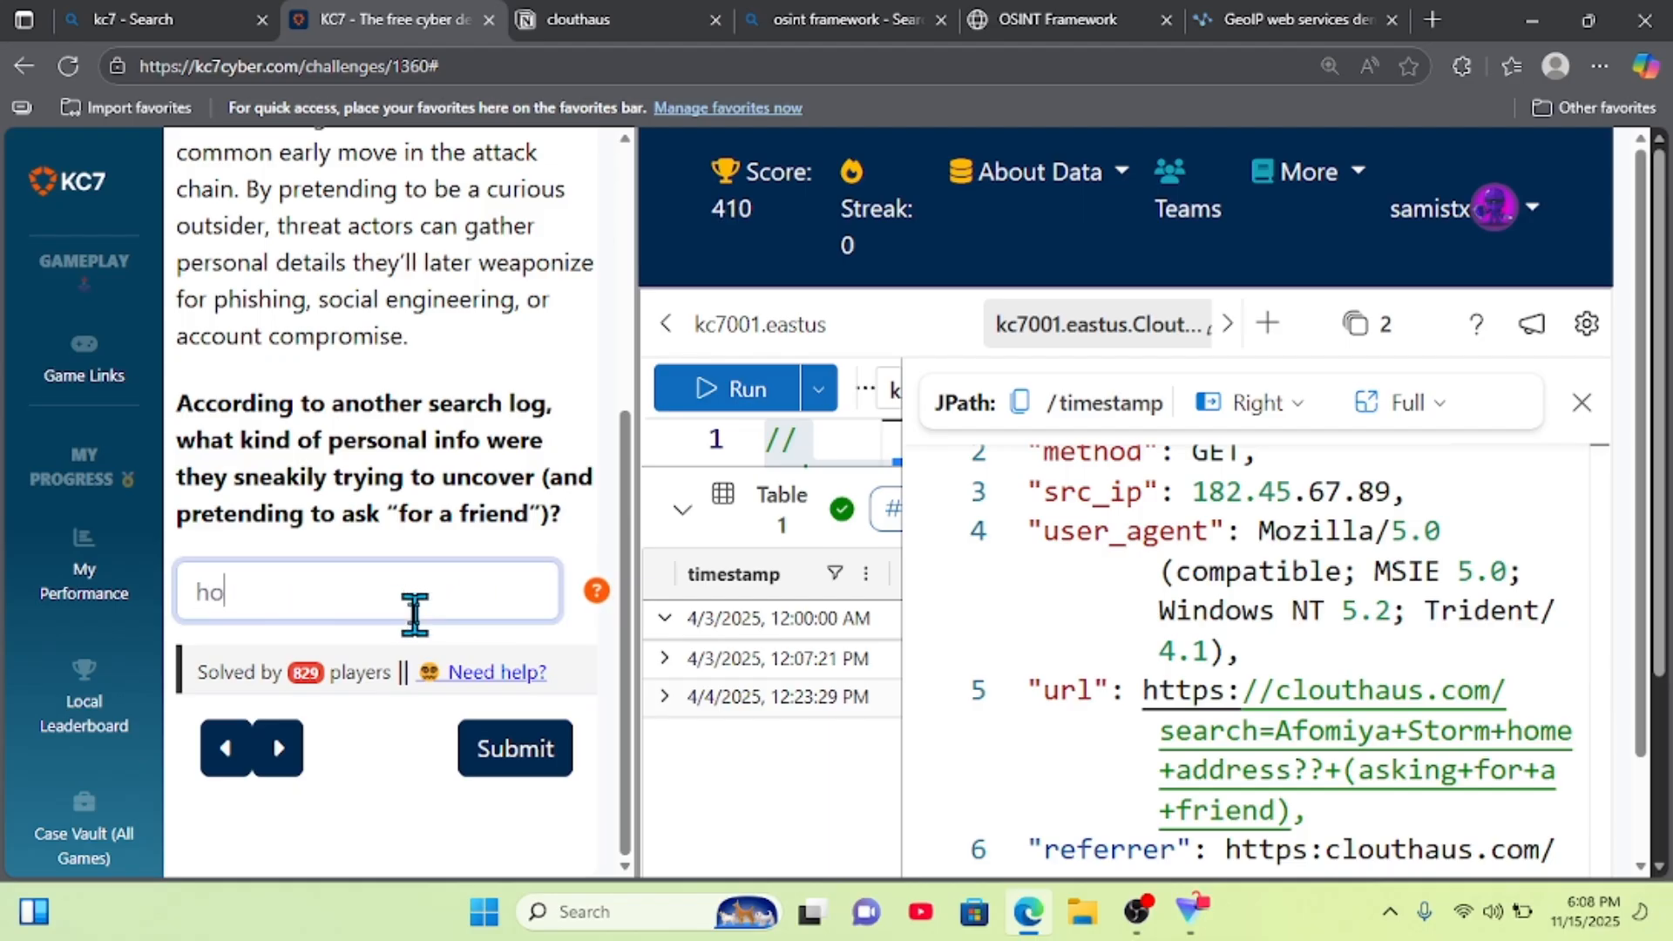
{"action": "type", "text": "me addrees"}
{"action": "type", "text": "ss"}
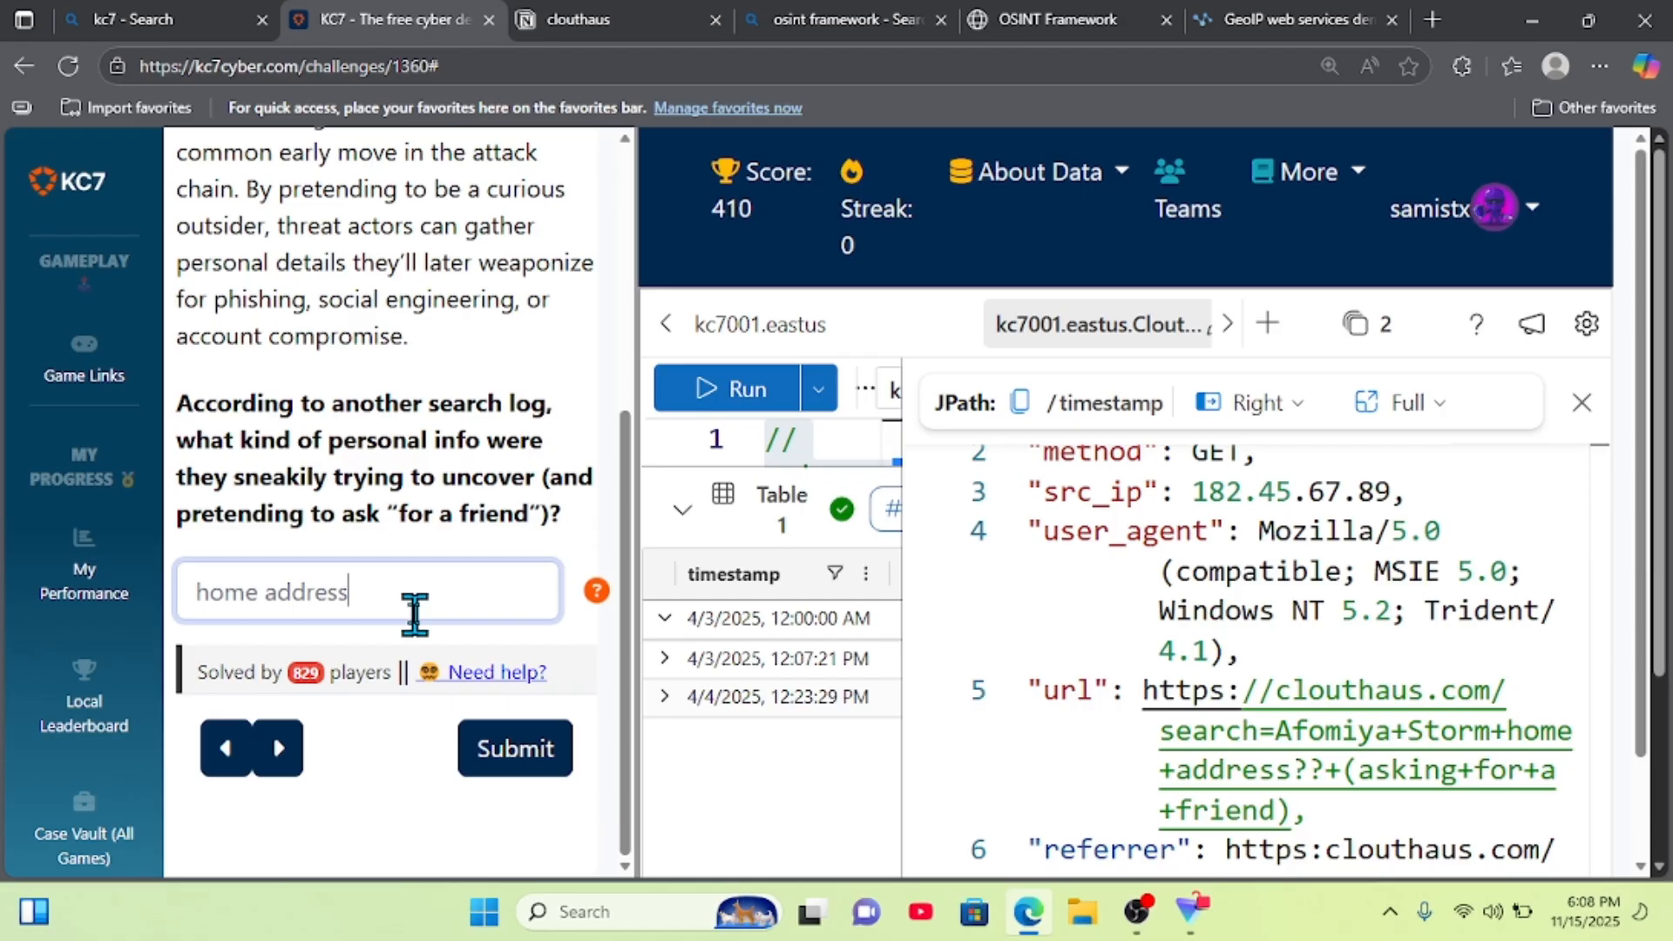
{"action": "left_click", "coordinate": [489, 767]}
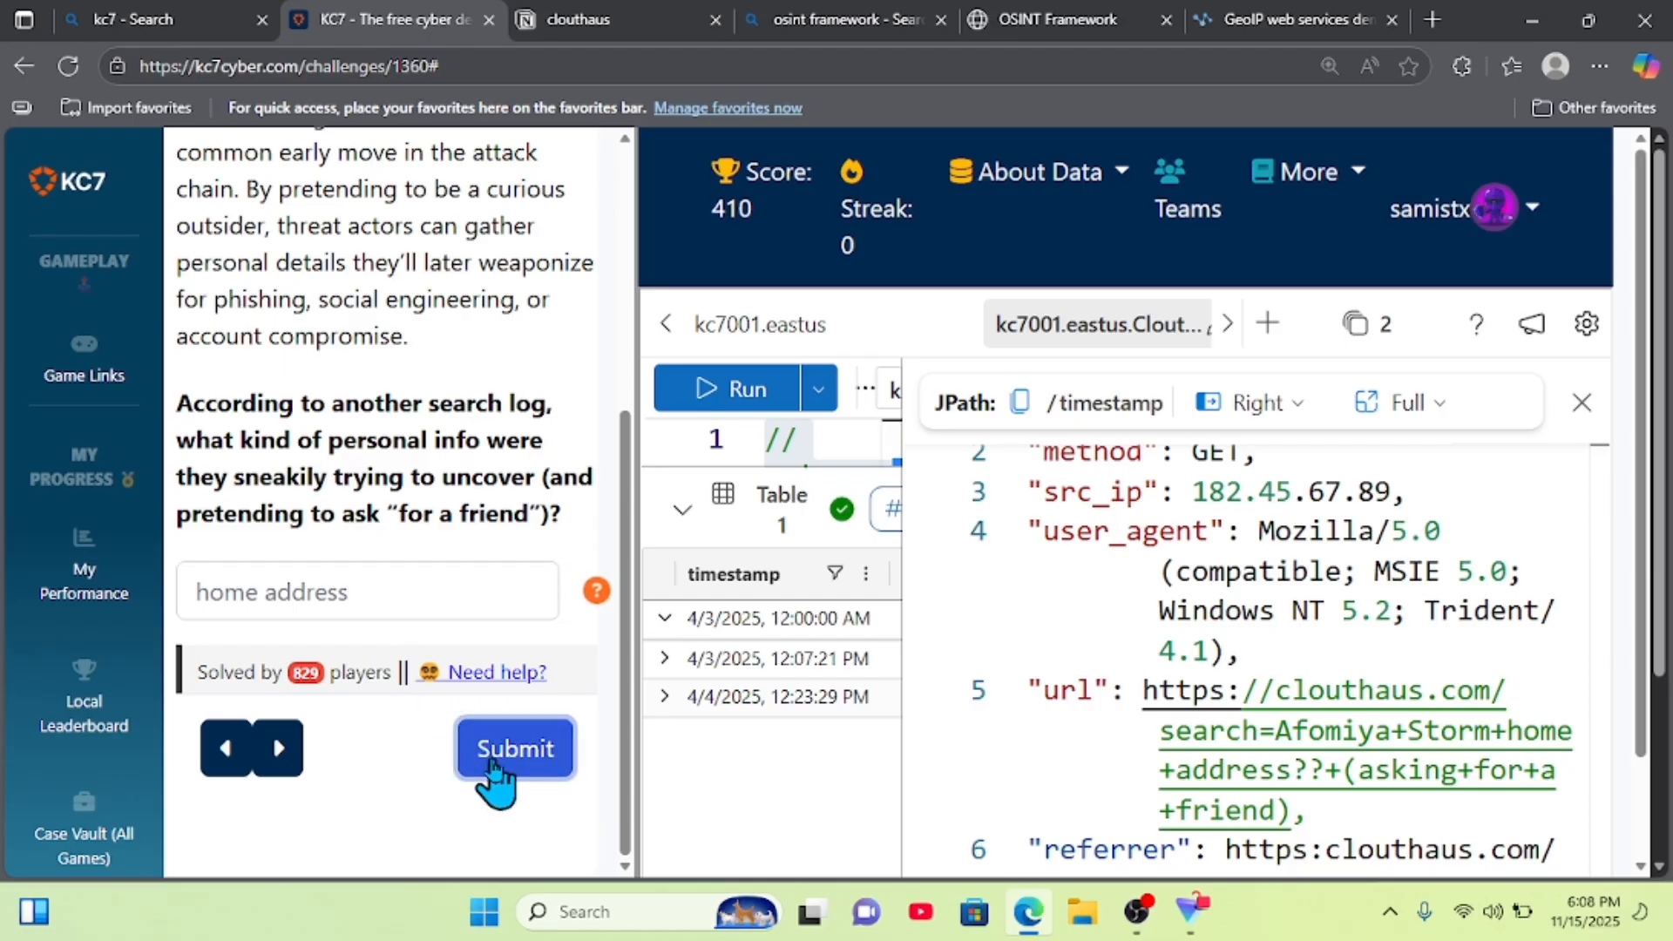
{"action": "scroll", "coordinate": [399, 501], "scroll_direction": "up", "scroll_amount": 5}
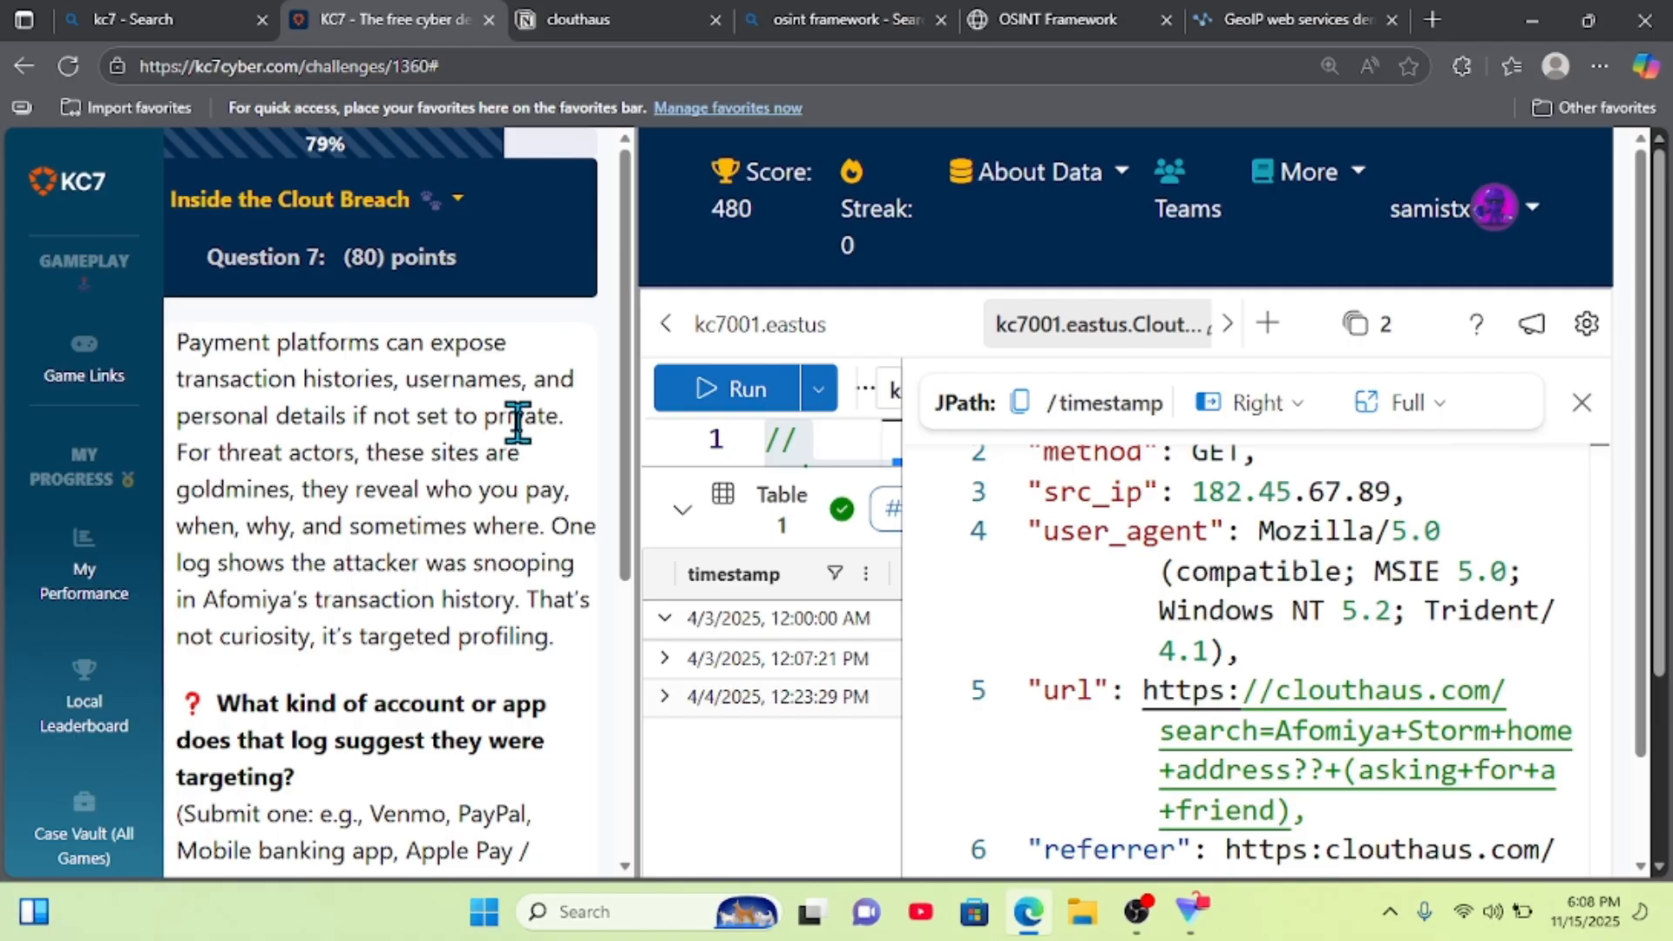
- Close the record details and clear the "friend" search text from the query's URL filter
{"action": "left_click", "coordinate": [1580, 403]}
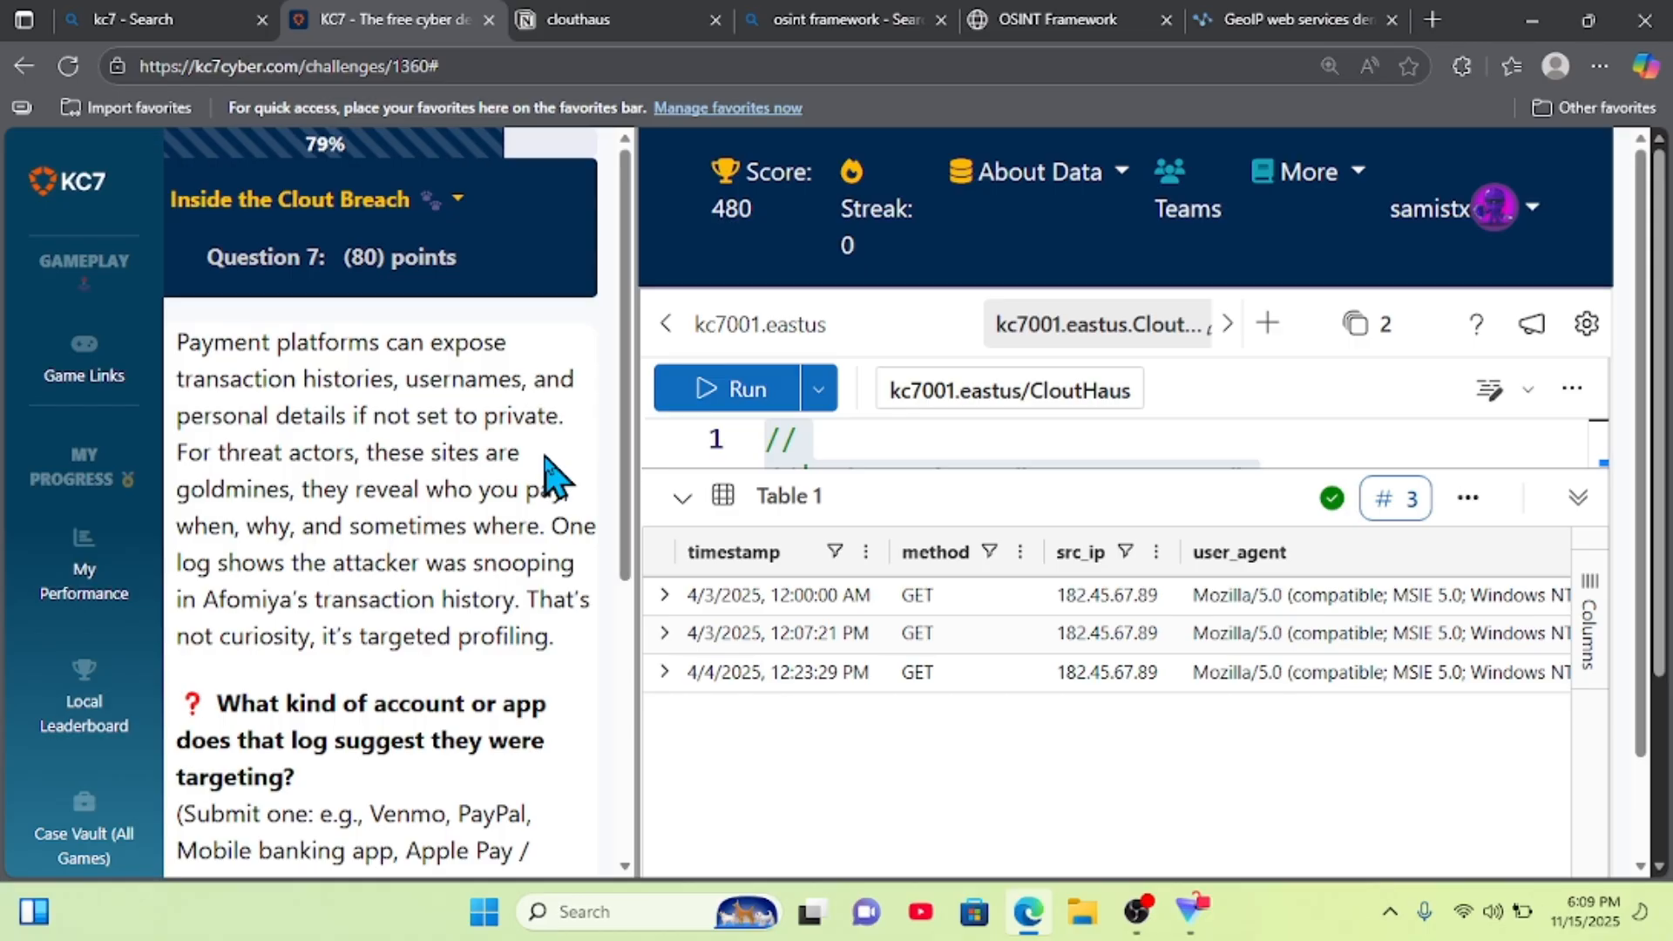
{"action": "scroll", "coordinate": [517, 401], "scroll_direction": "down", "scroll_amount": 2}
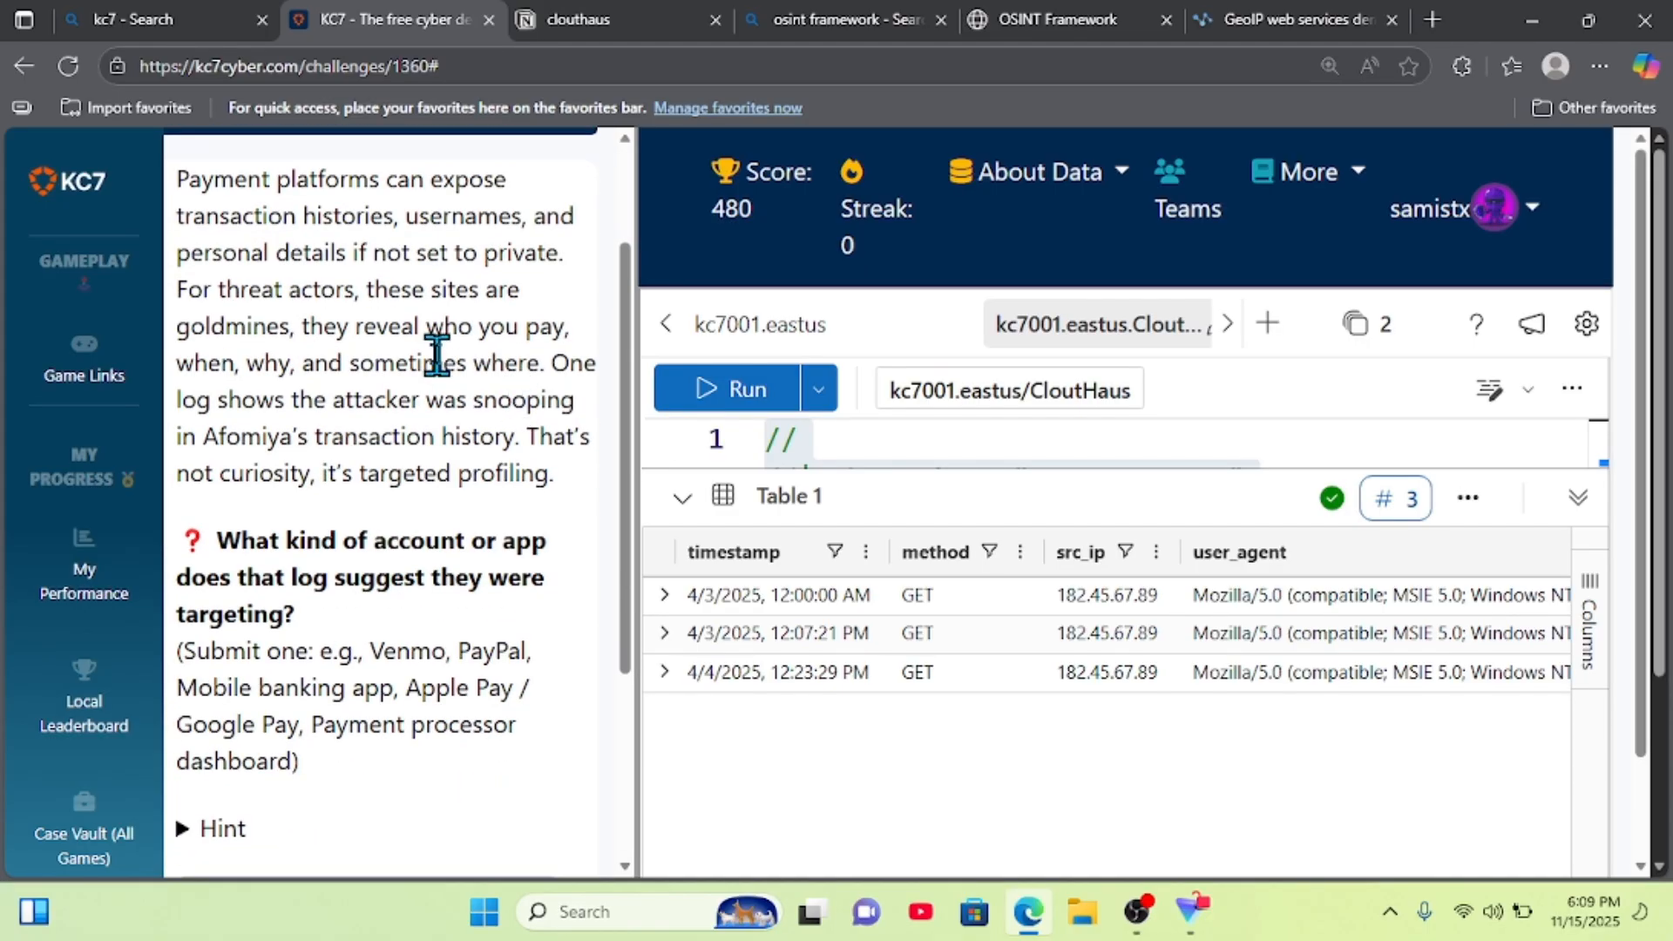
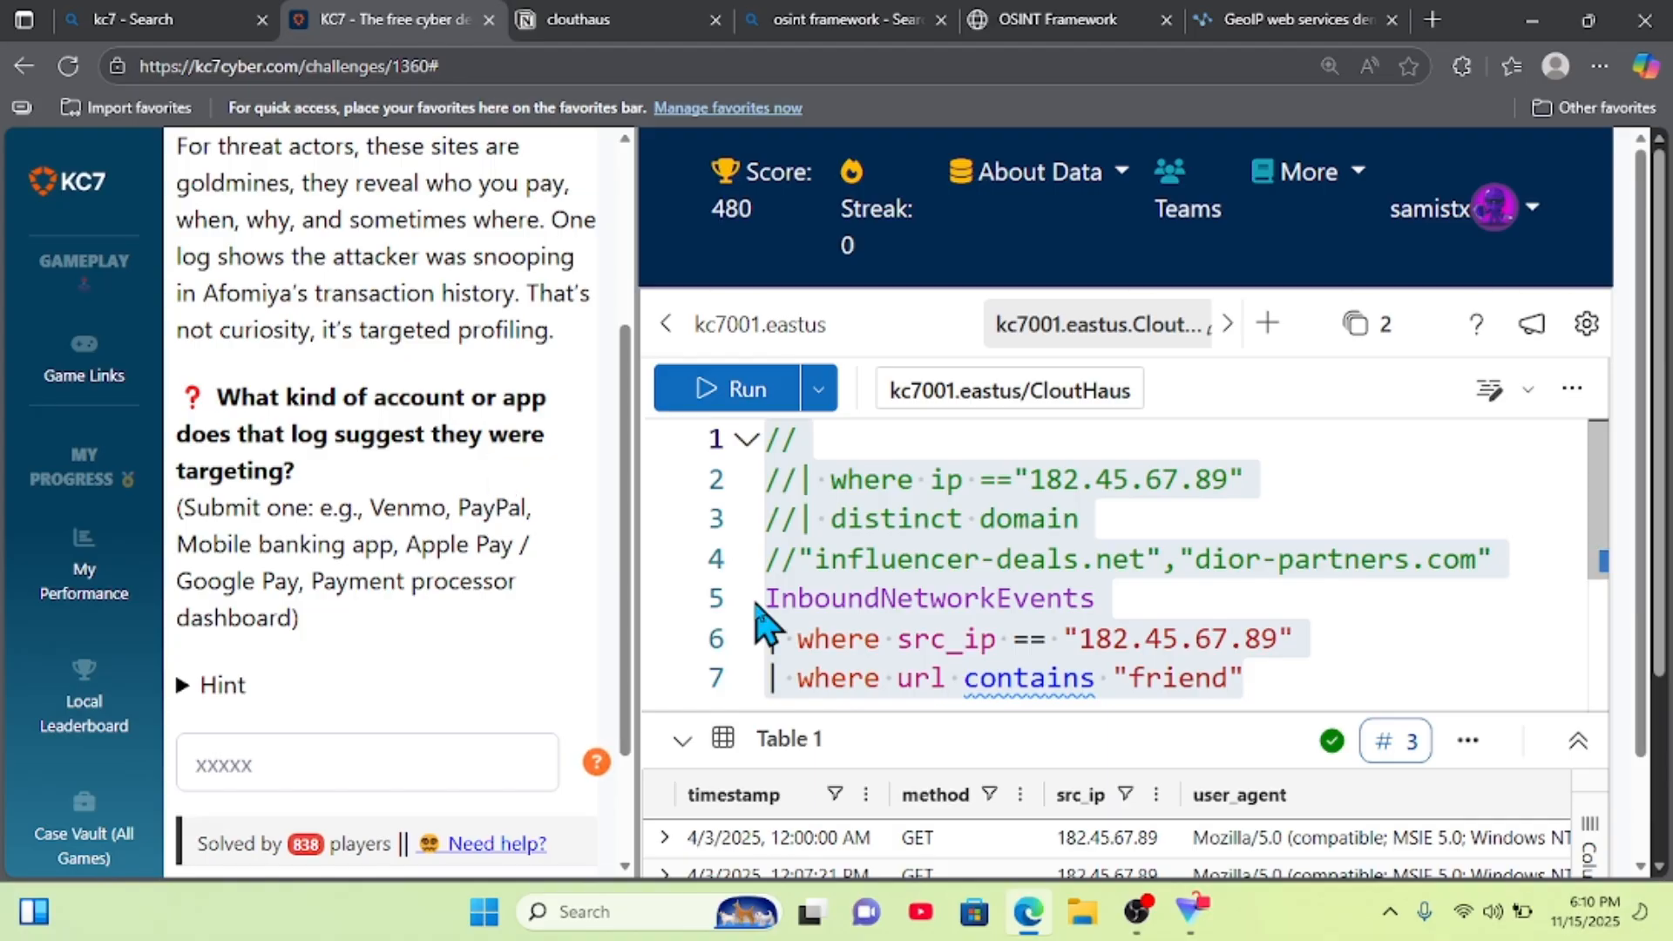
{"action": "scroll", "coordinate": [755, 604], "scroll_direction": "down", "scroll_amount": 2}
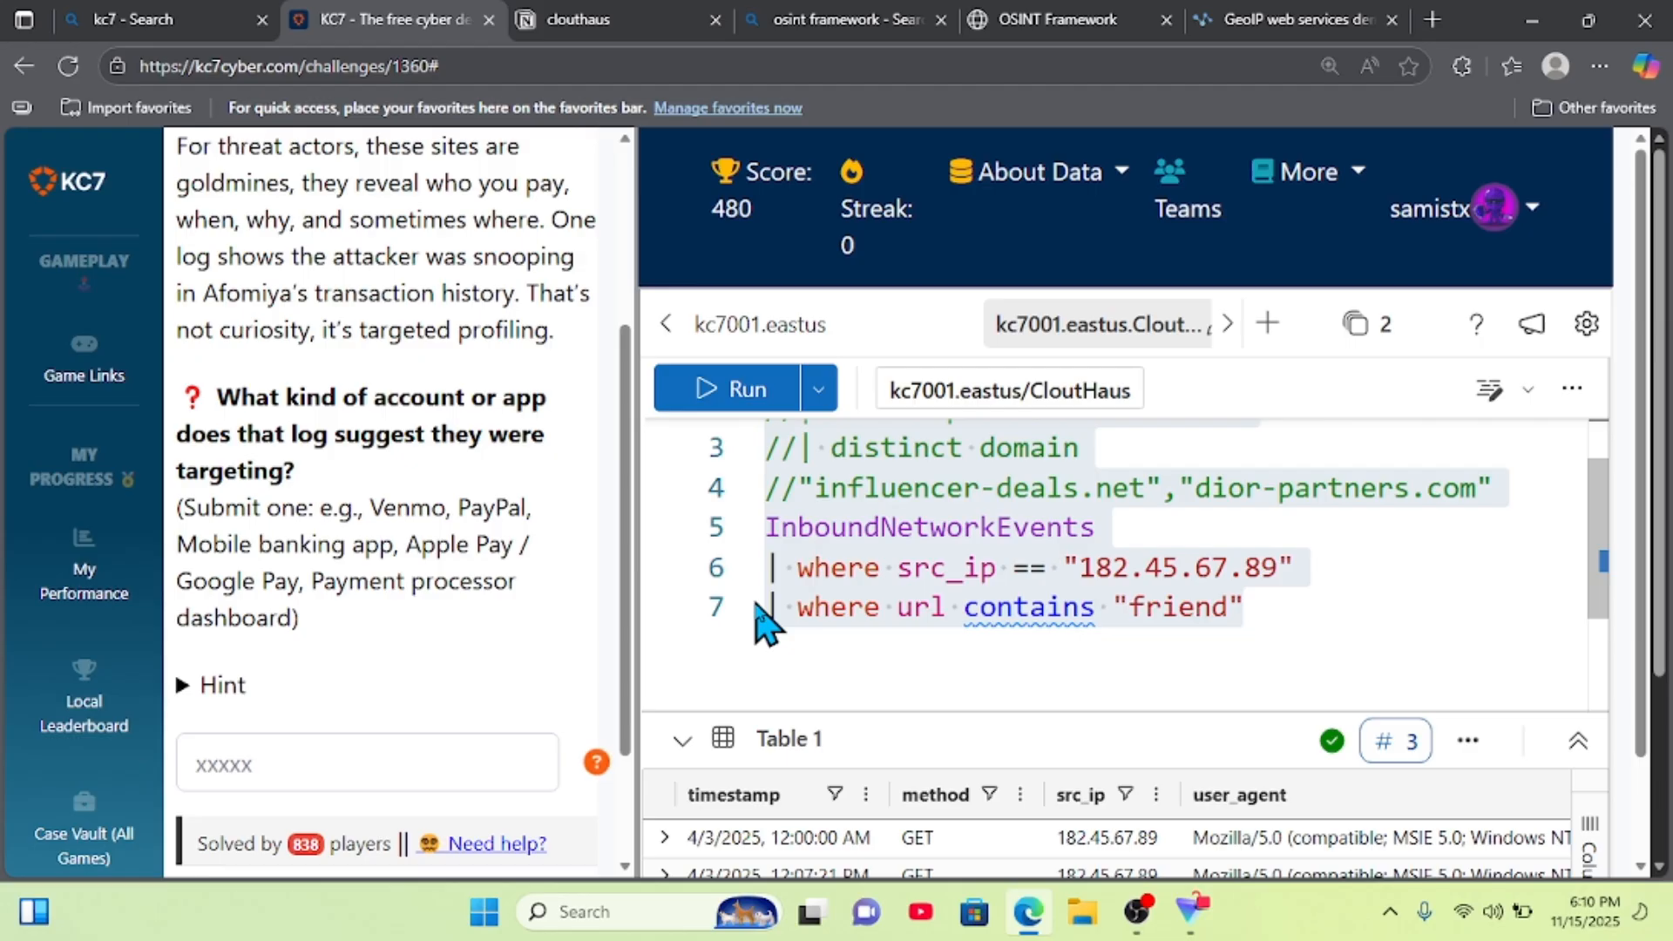
{"action": "left_click", "coordinate": [1322, 617]}
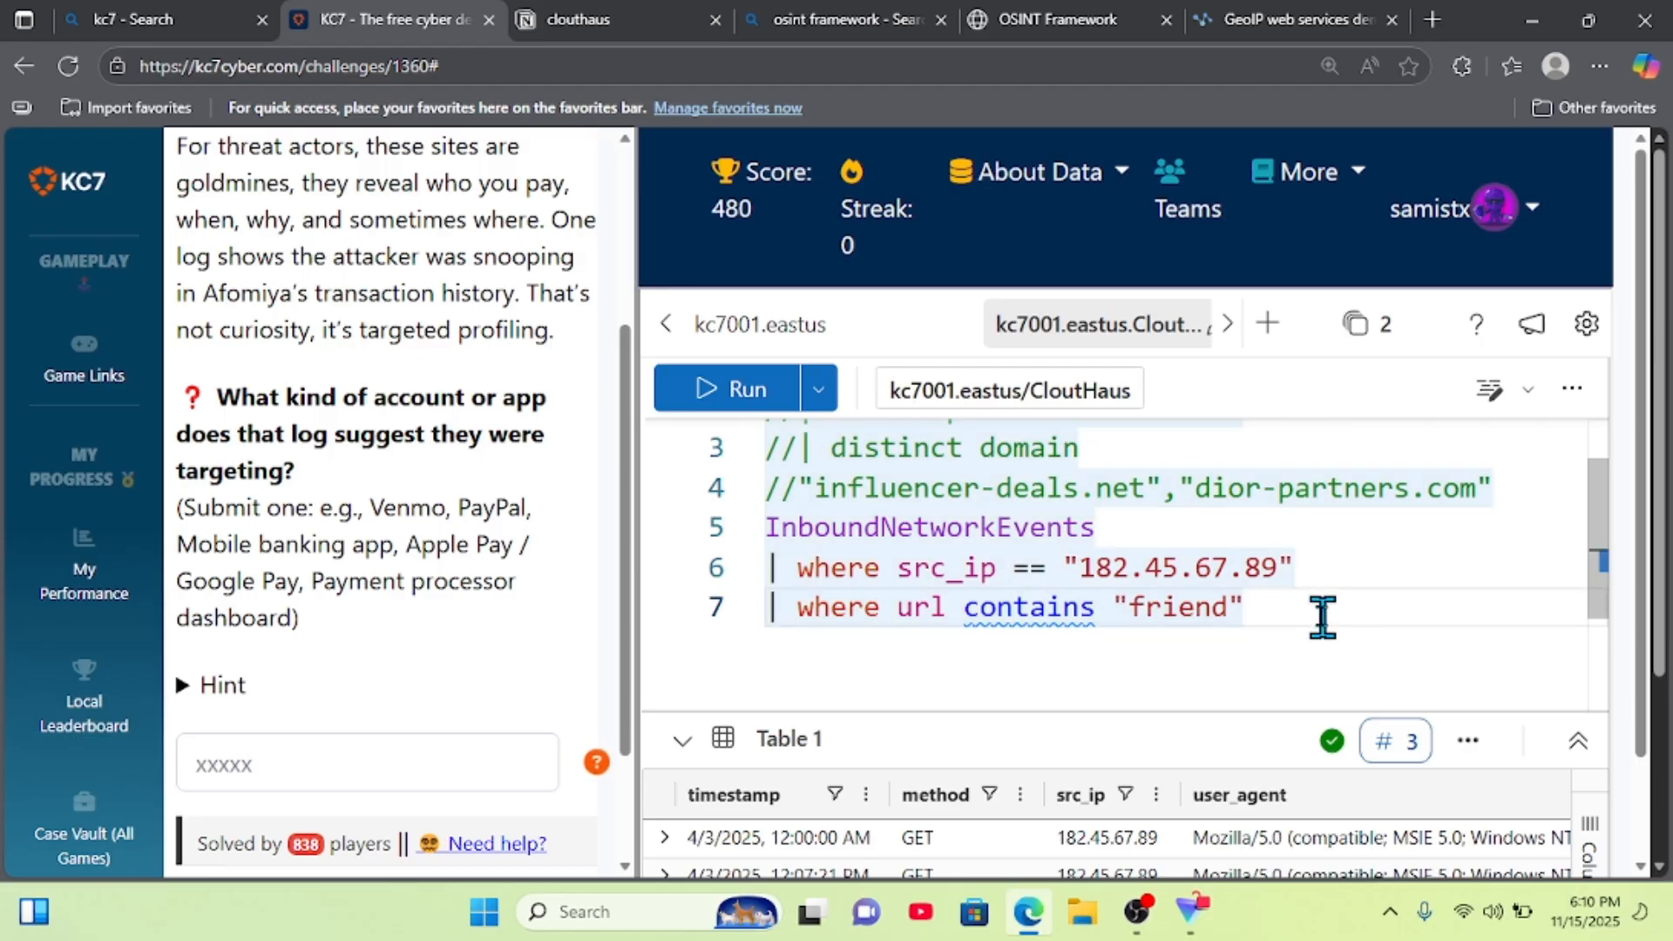
{"action": "key", "text": "BackSpace"}
{"action": "key", "text": "BackSpace"}
{"action": "key", "text": "BackSpace"}
{"action": "key", "text": "BackSpace"}
{"action": "key", "text": "BackSpace"}
{"action": "key", "text": "BackSpace"}
{"action": "key", "text": "BackSpace"}
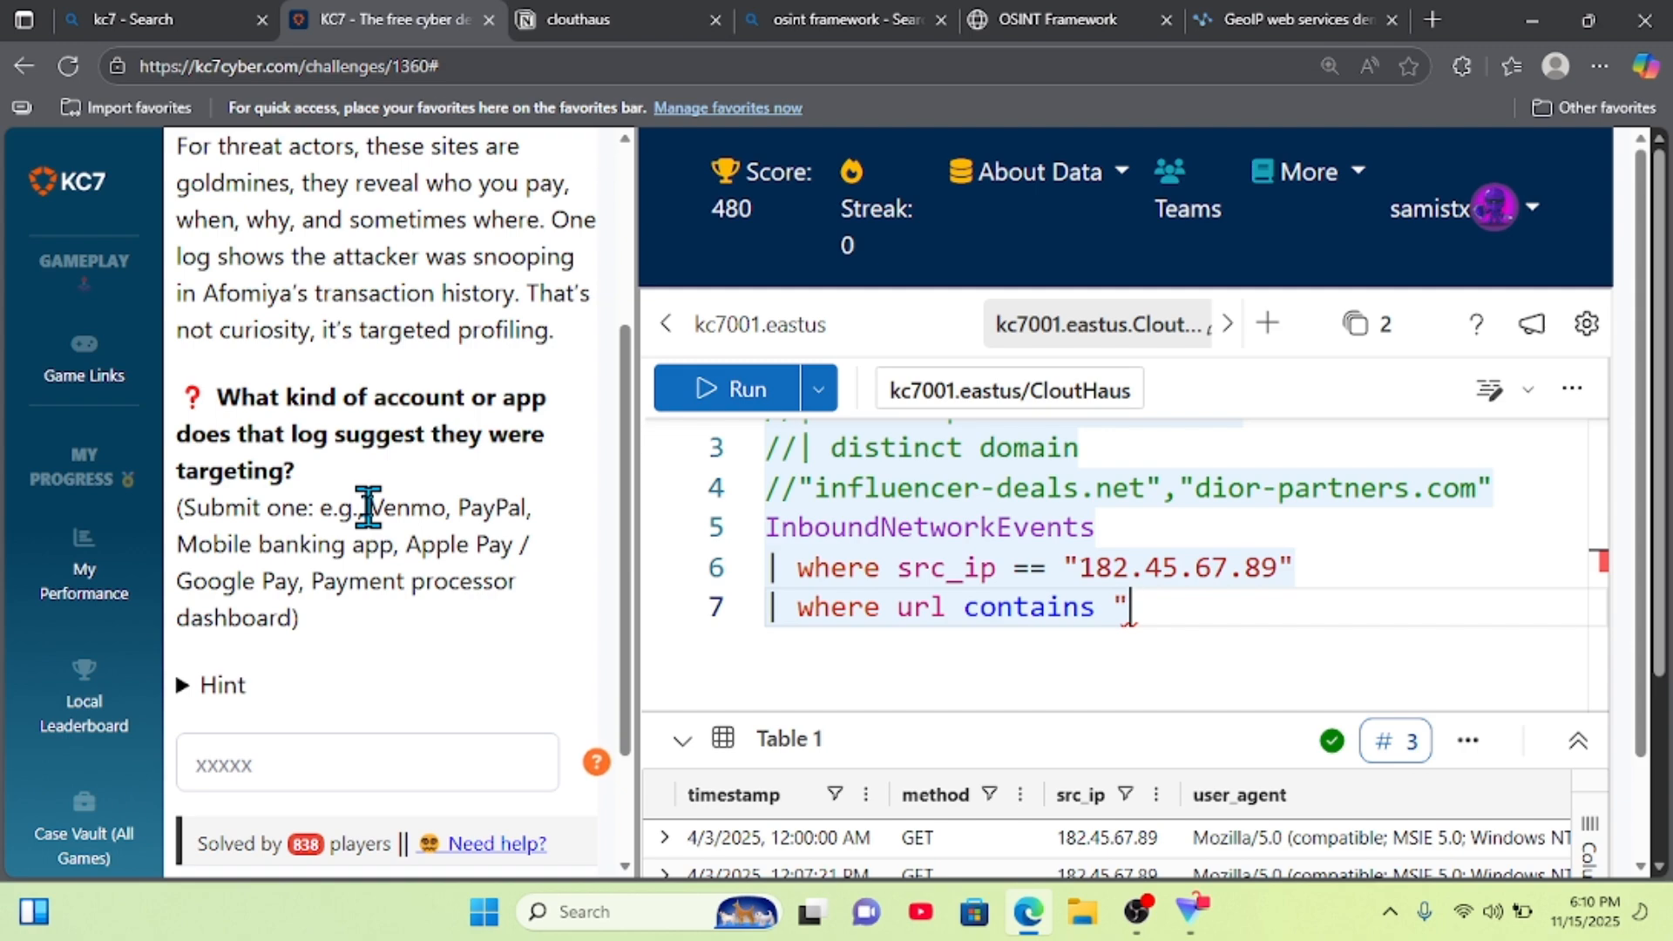
- Replace the URL filter's contains condition with has_any, filling its quoted list with the payment app examples copied from the question
{"action": "left_click_drag", "start_coordinate": [372, 507], "coordinate": [294, 618]}
{"action": "key", "text": "ctrl+c"}
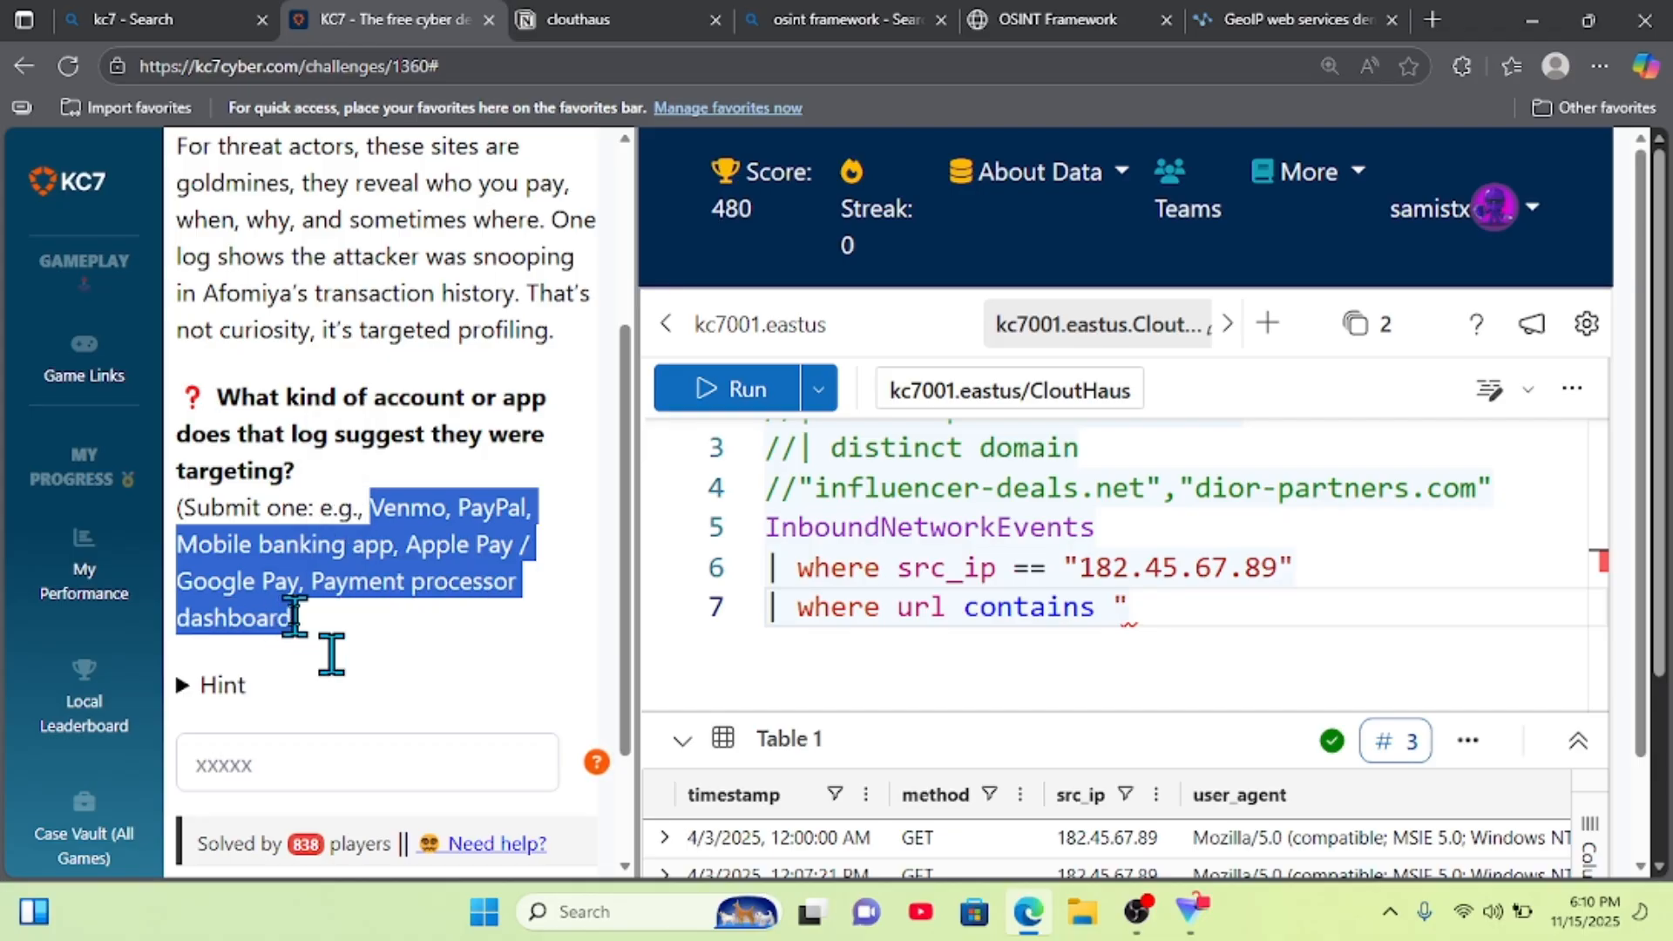
{"action": "left_click", "coordinate": [1193, 613]}
{"action": "key", "text": "BackSpace"}
{"action": "key", "text": "BackSpace"}
{"action": "key", "text": "BackSpace"}
{"action": "key", "text": "BackSpace"}
{"action": "key", "text": "BackSpace"}
{"action": "key", "text": "BackSpace"}
{"action": "key", "text": "BackSpace"}
{"action": "key", "text": "BackSpace"}
{"action": "key", "text": "BackSpace"}
{"action": "key", "text": "BackSpace"}
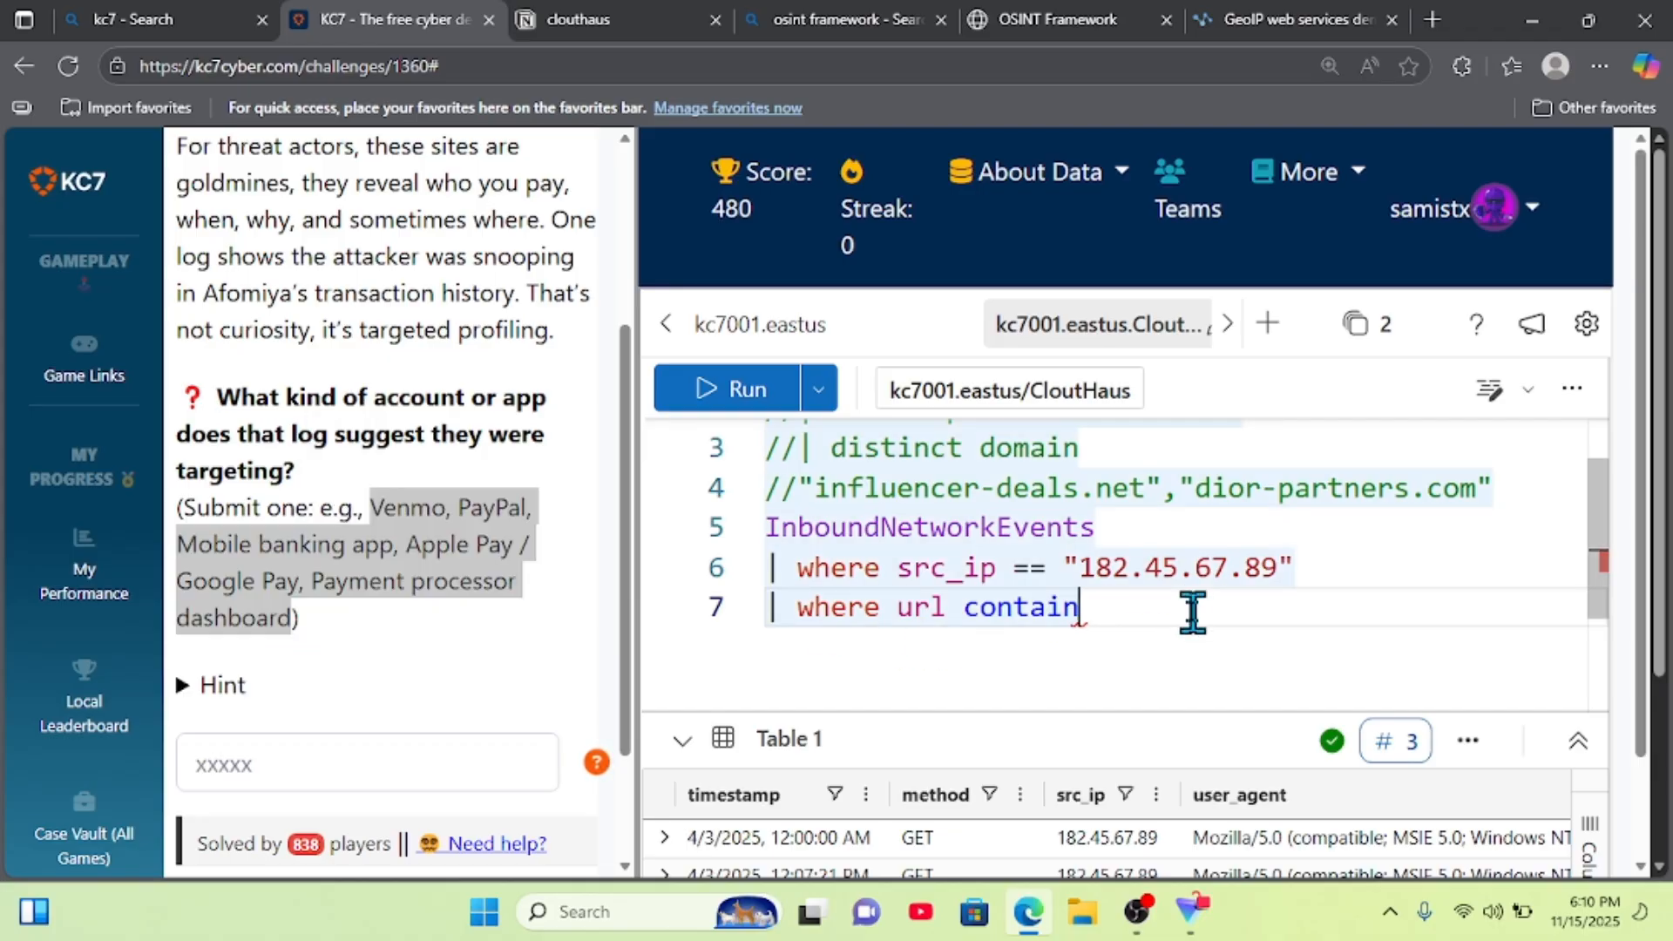
{"action": "type", "text": "hass"}
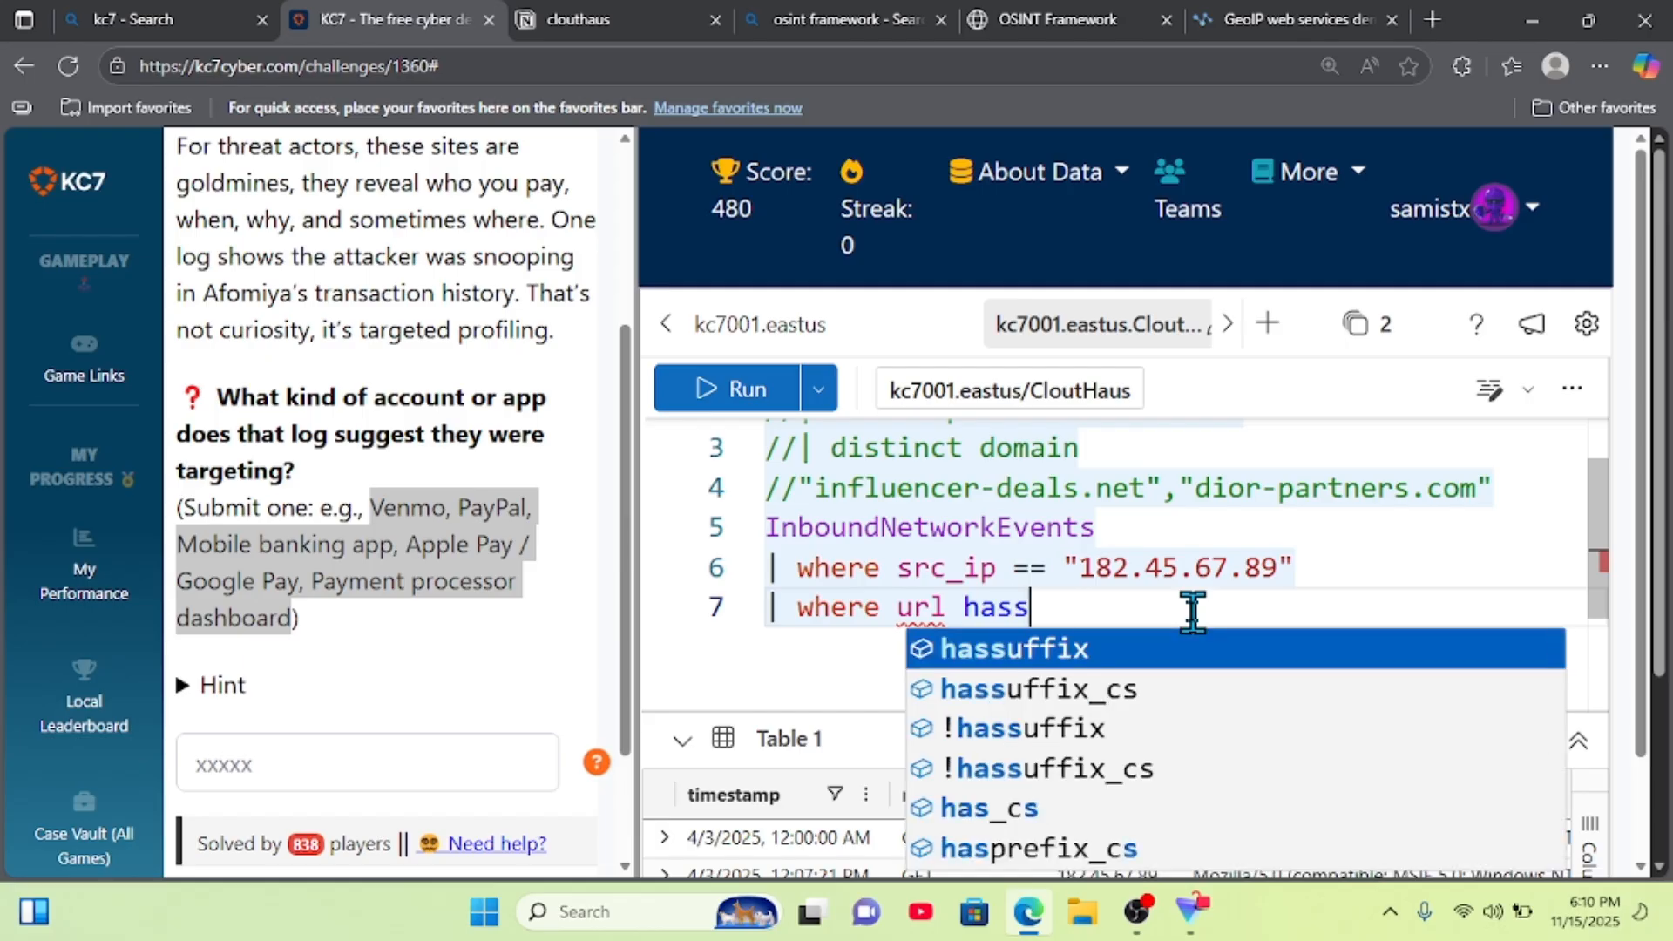
{"action": "key", "text": "BackSpace"}
{"action": "type", "text": "_"}
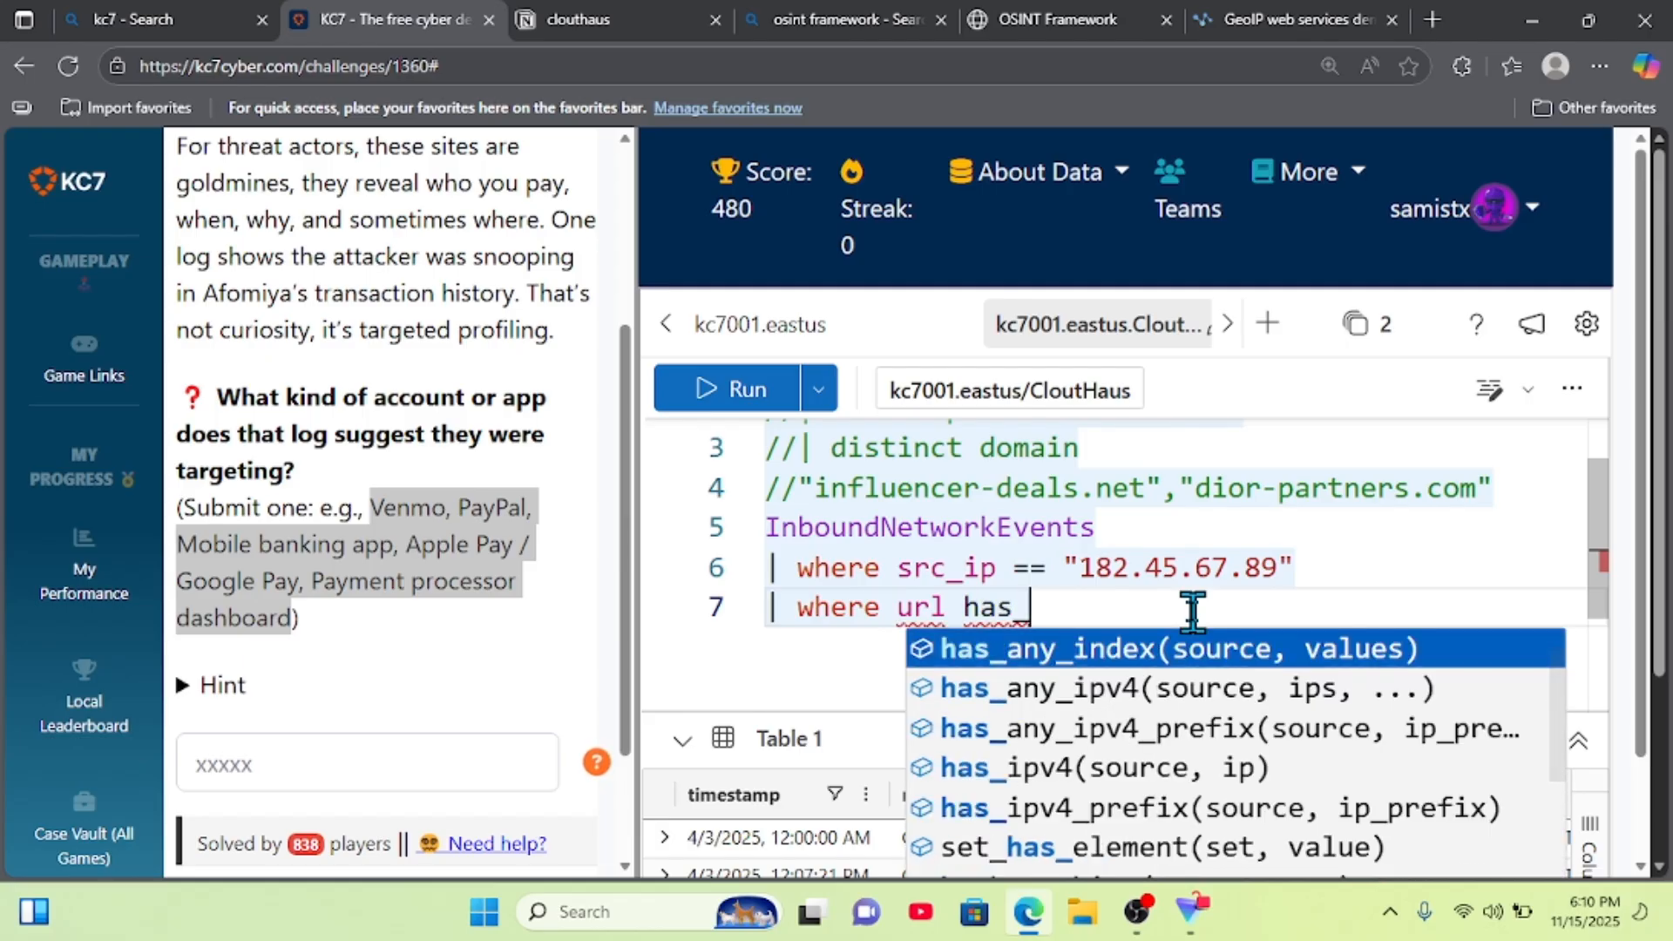
{"action": "type", "text": "any (\""}
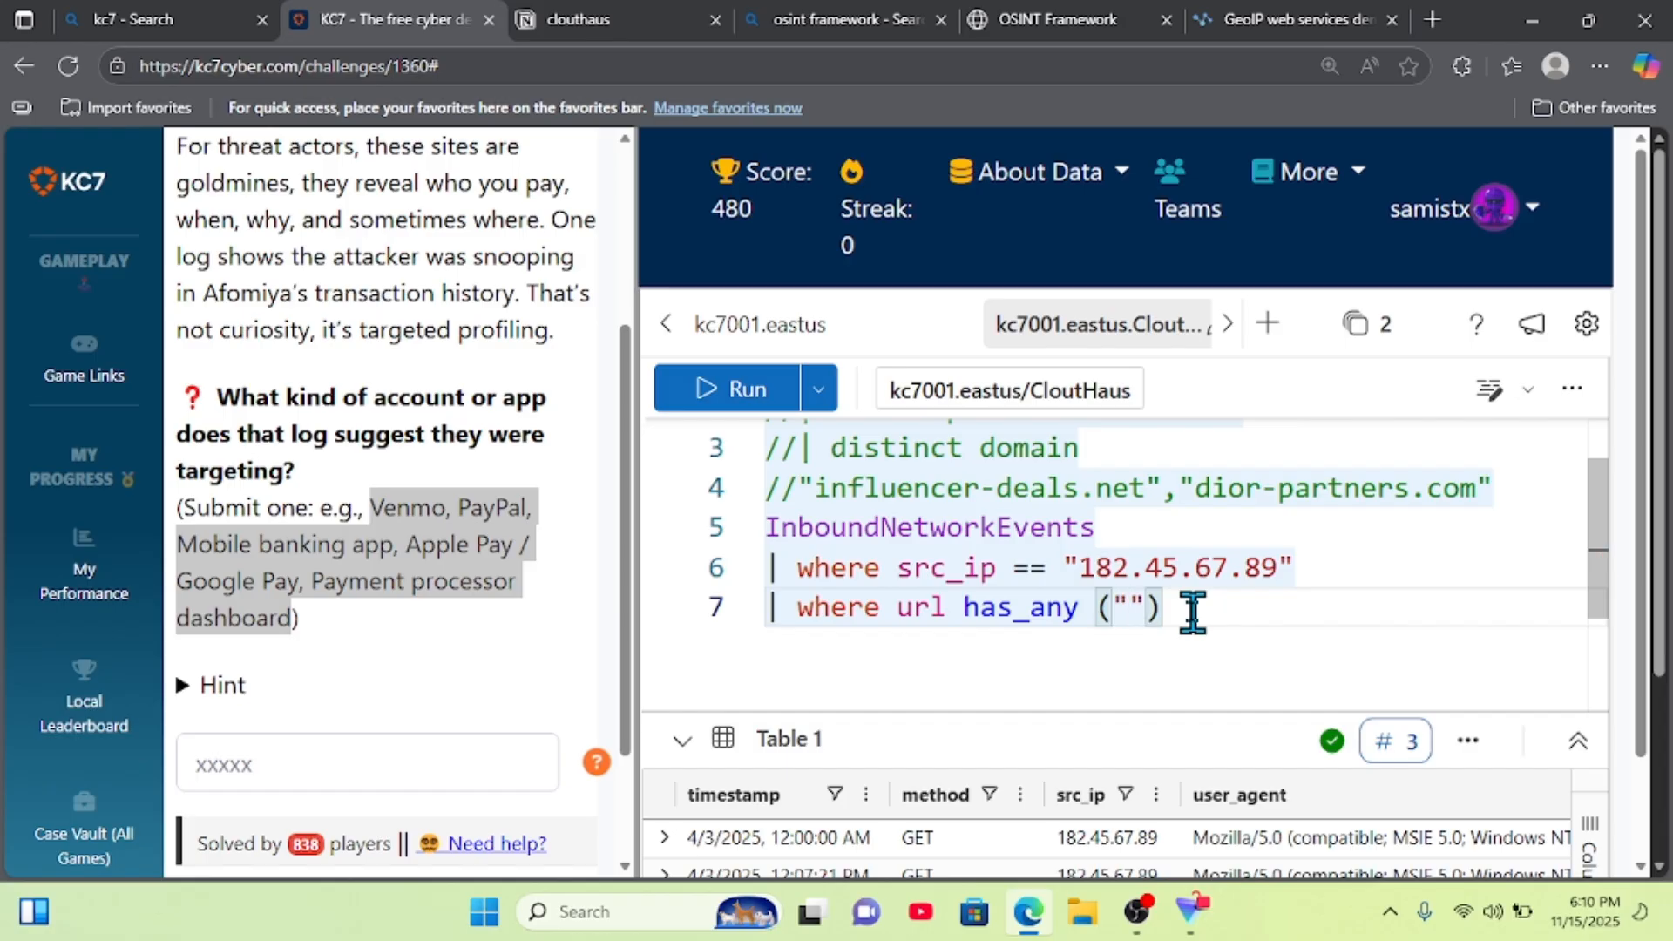
{"action": "key", "text": "ctrl+v"}
- Split "Payment processor dashboard" from "Google Pay" in the has_any list by adding the missing quotes around the comma
{"action": "key", "text": "ctrl+shift+Left"}
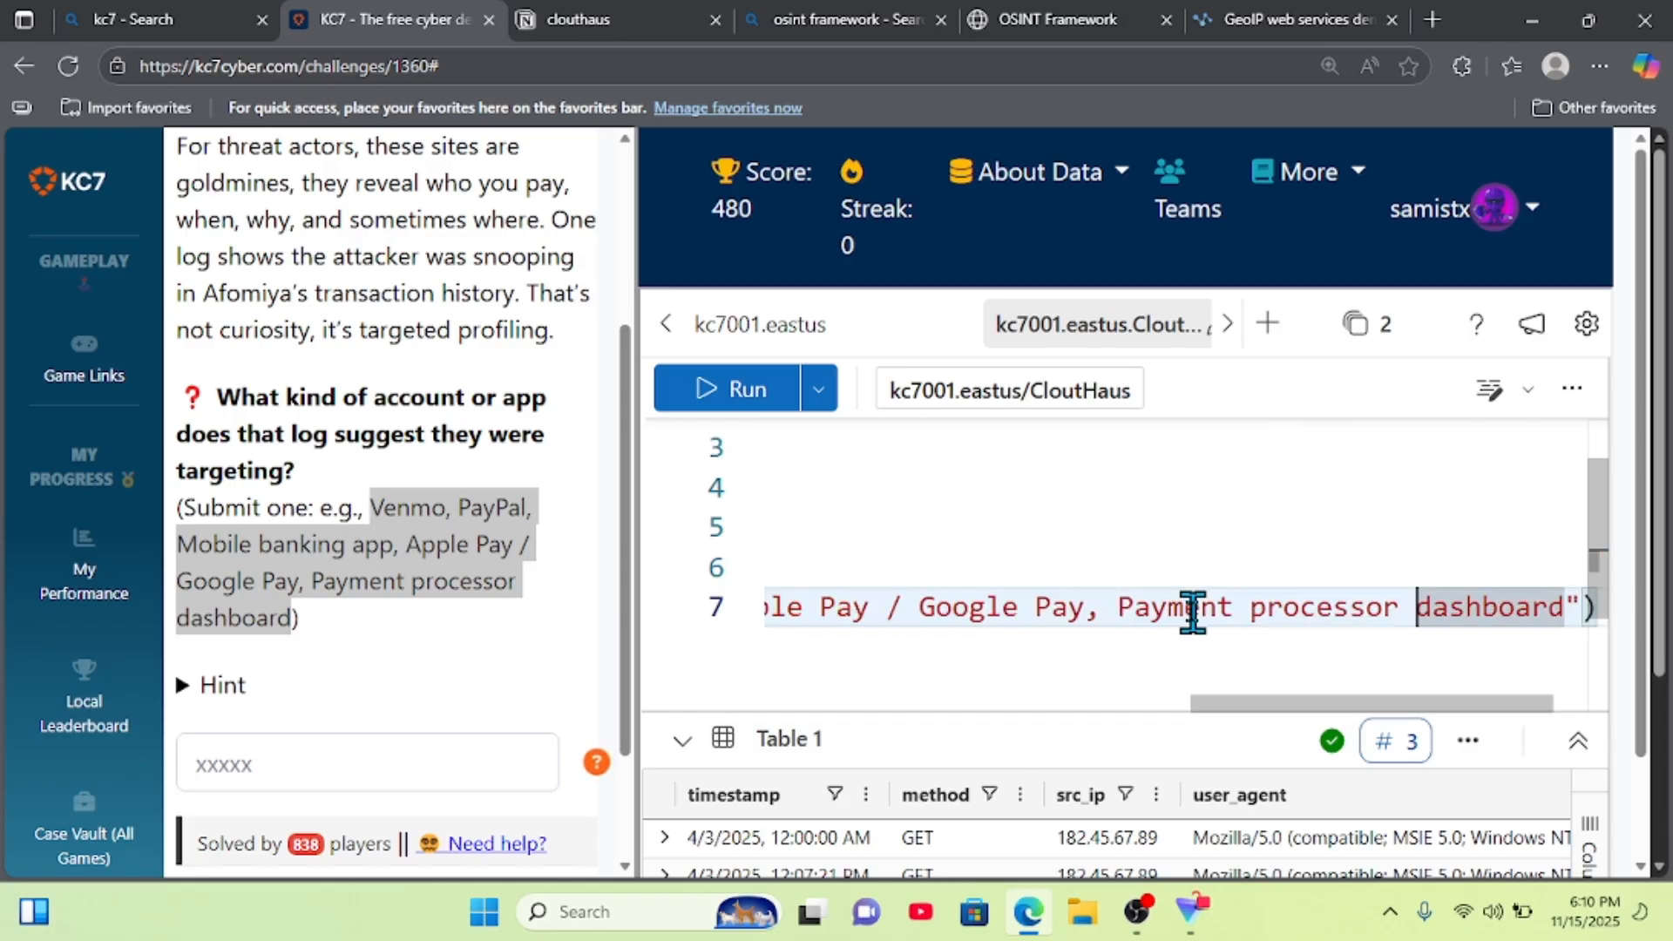
{"action": "key", "text": "Left"}
{"action": "type", "text": "\""}
{"action": "key", "text": "Left"}
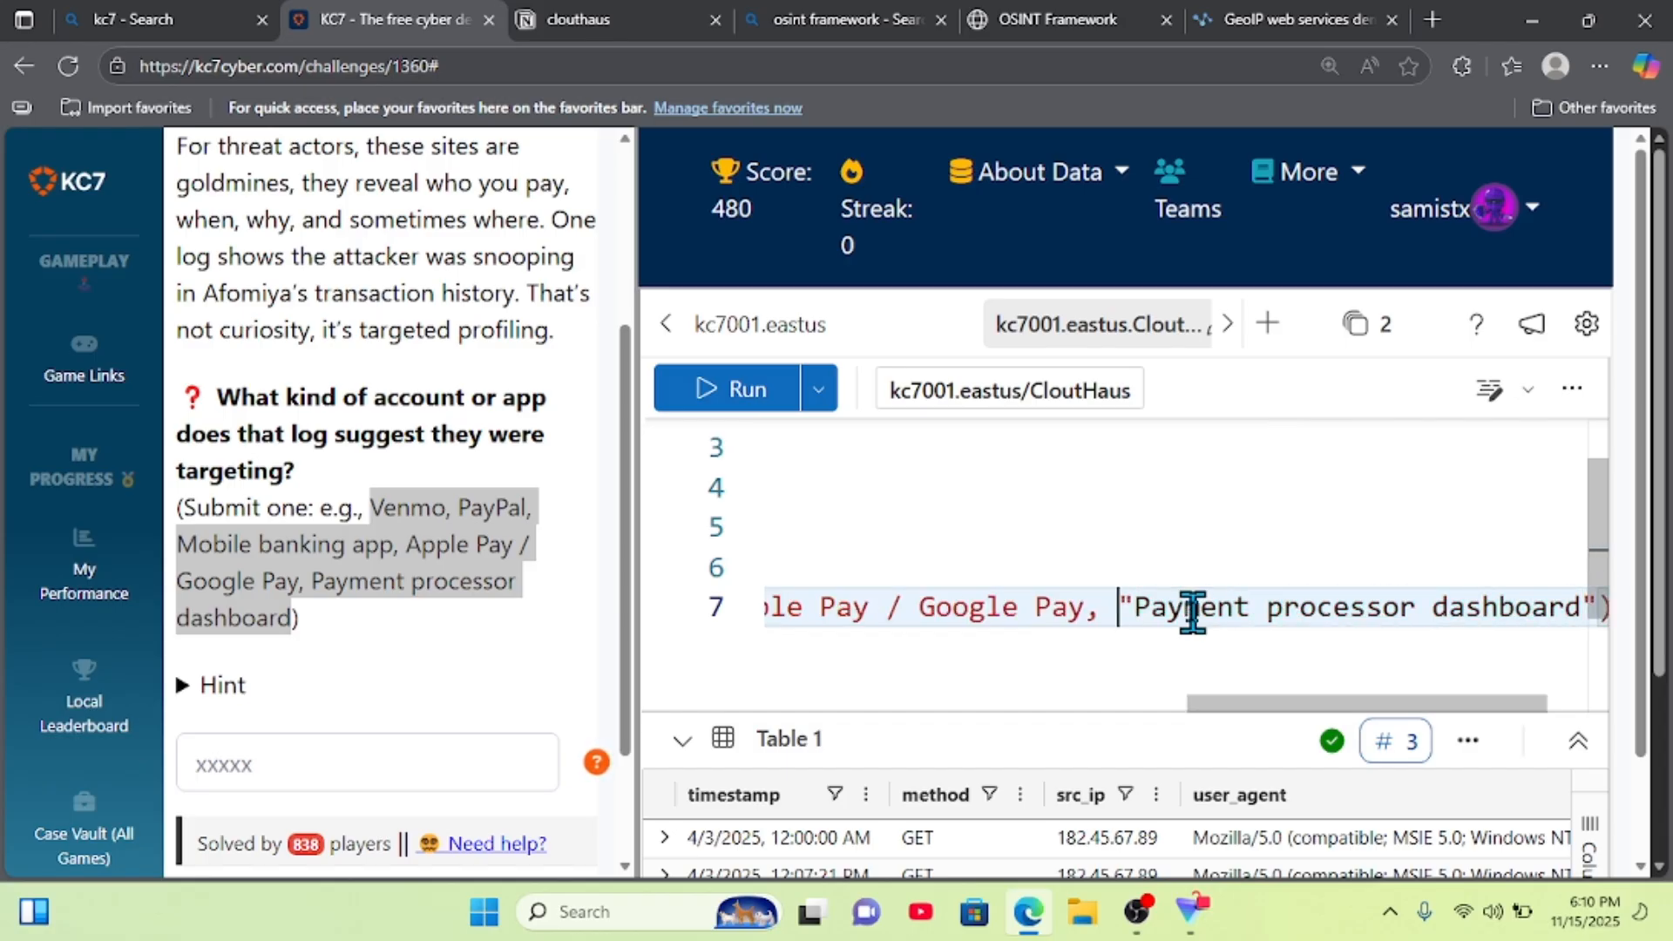
{"action": "type", "text": "\""}
{"action": "key", "text": "Left"}
{"action": "key", "text": "Left"}
{"action": "key", "text": "Left"}
{"action": "key", "text": "Left"}
{"action": "key", "text": "Left"}
{"action": "key", "text": "Left"}
{"action": "key", "text": "Left"}
{"action": "key", "text": "Left"}
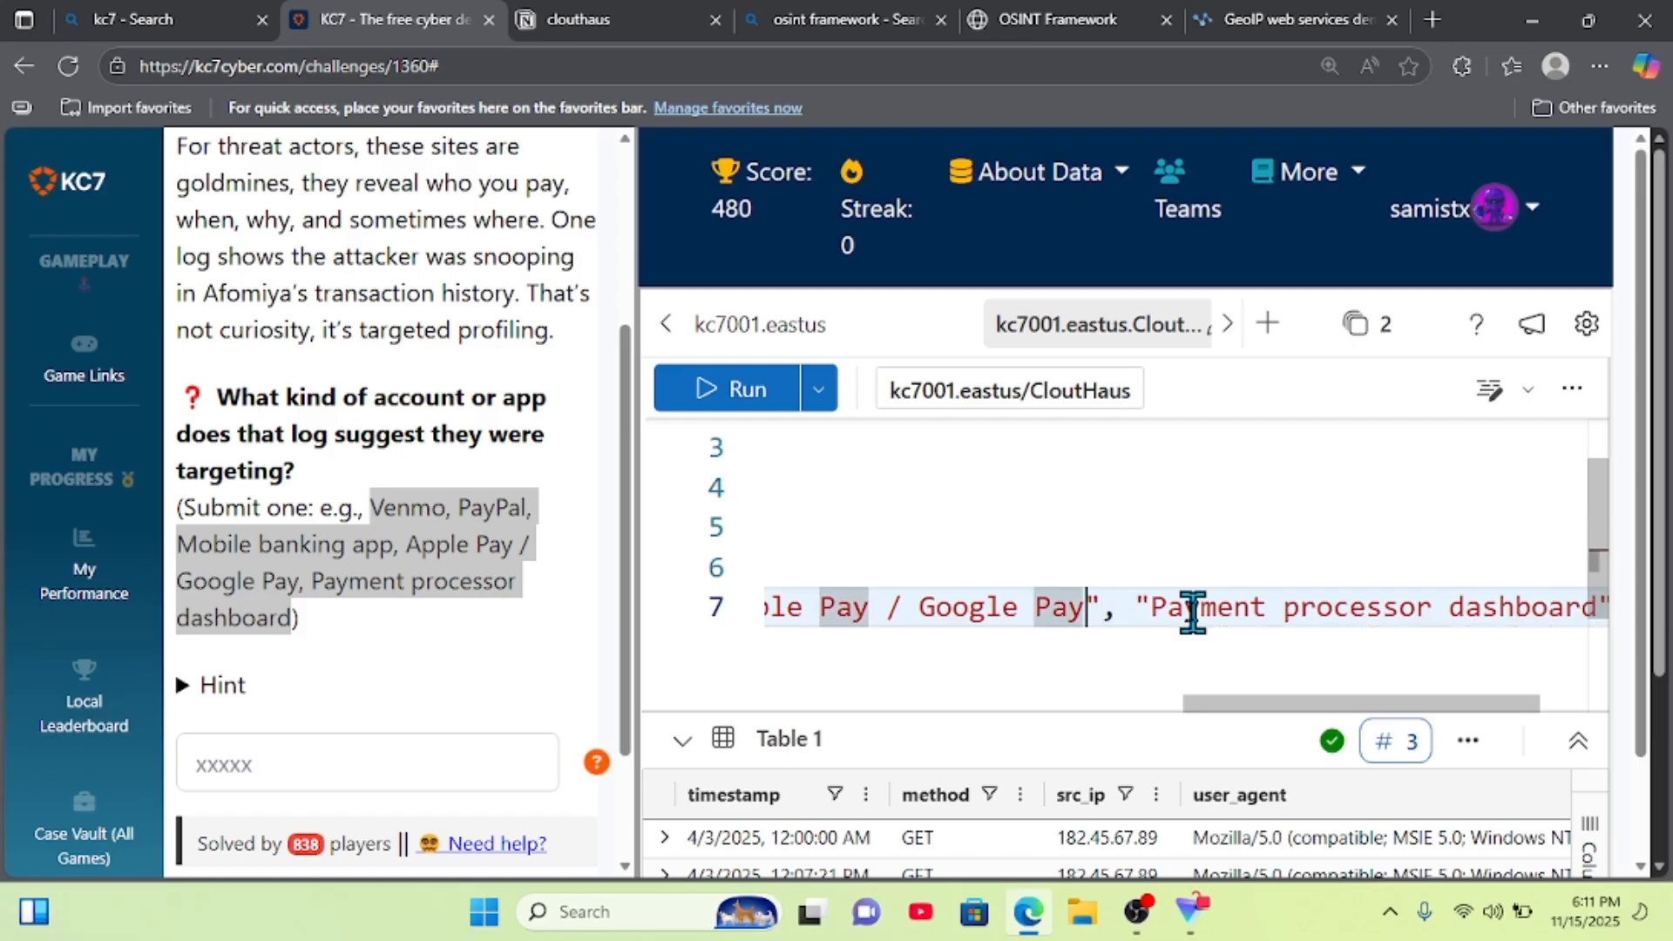
- Replace the slash between Apple Pay and Google Pay with a comma and quotes so each is a separate value
{"action": "key", "text": "Left"}
{"action": "key", "text": "Left"}
{"action": "key", "text": "Left"}
{"action": "key", "text": "BackSpace"}
{"action": "key", "text": "BackSpace"}
{"action": "key", "text": "BackSpace"}
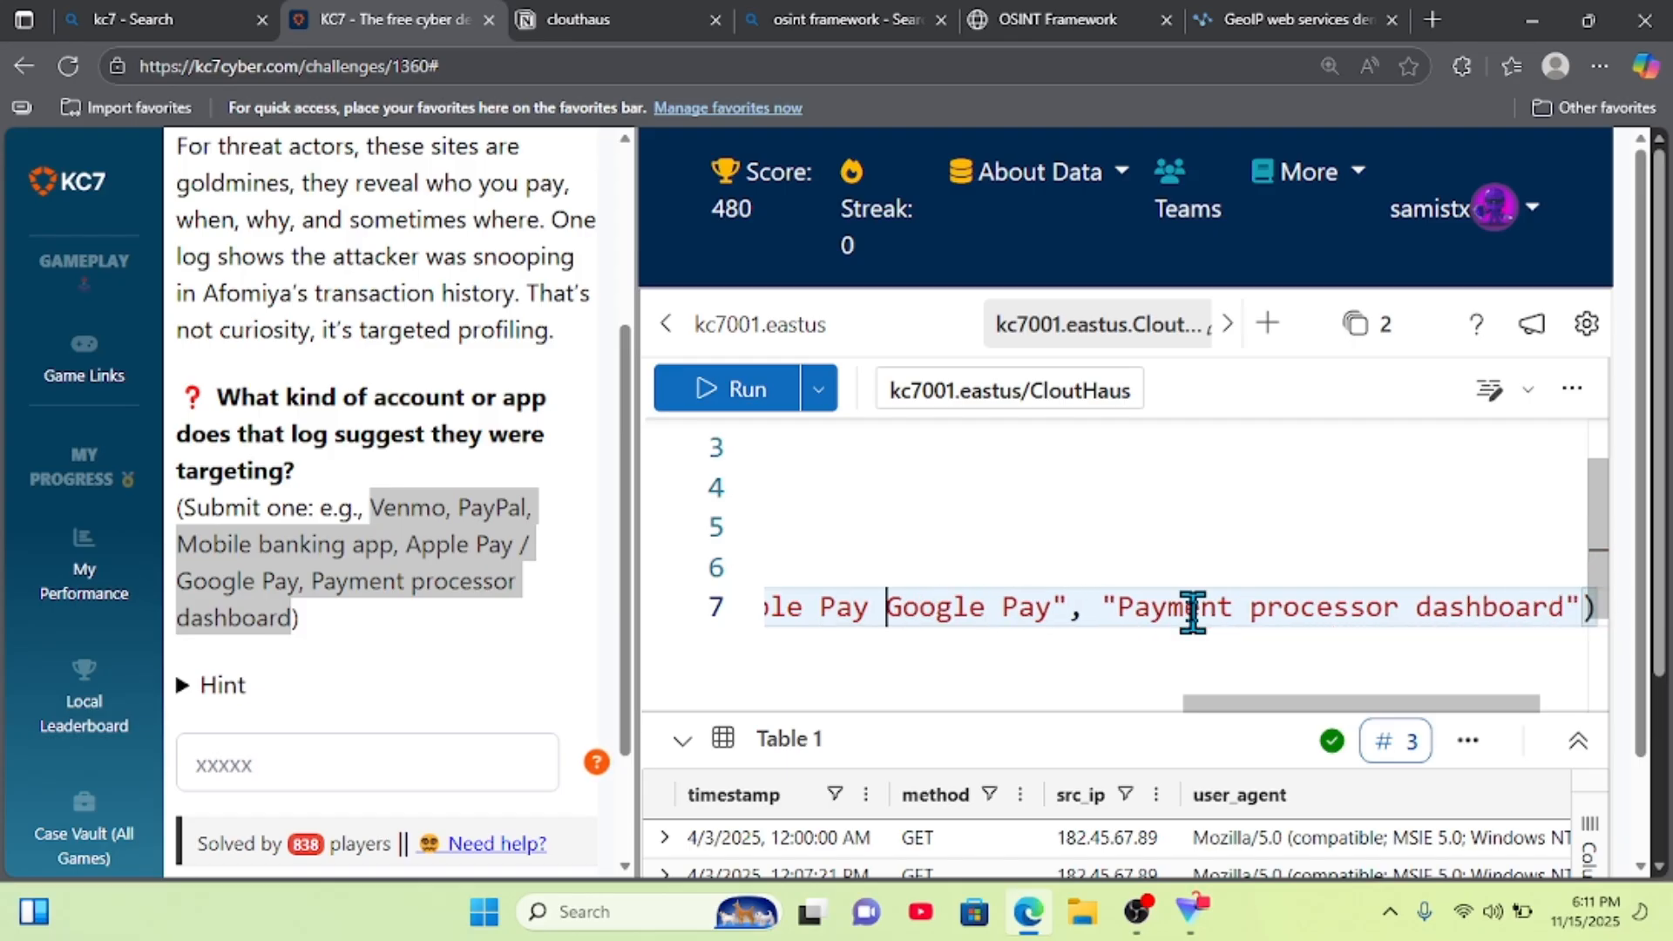
{"action": "type", "text": ",\""}
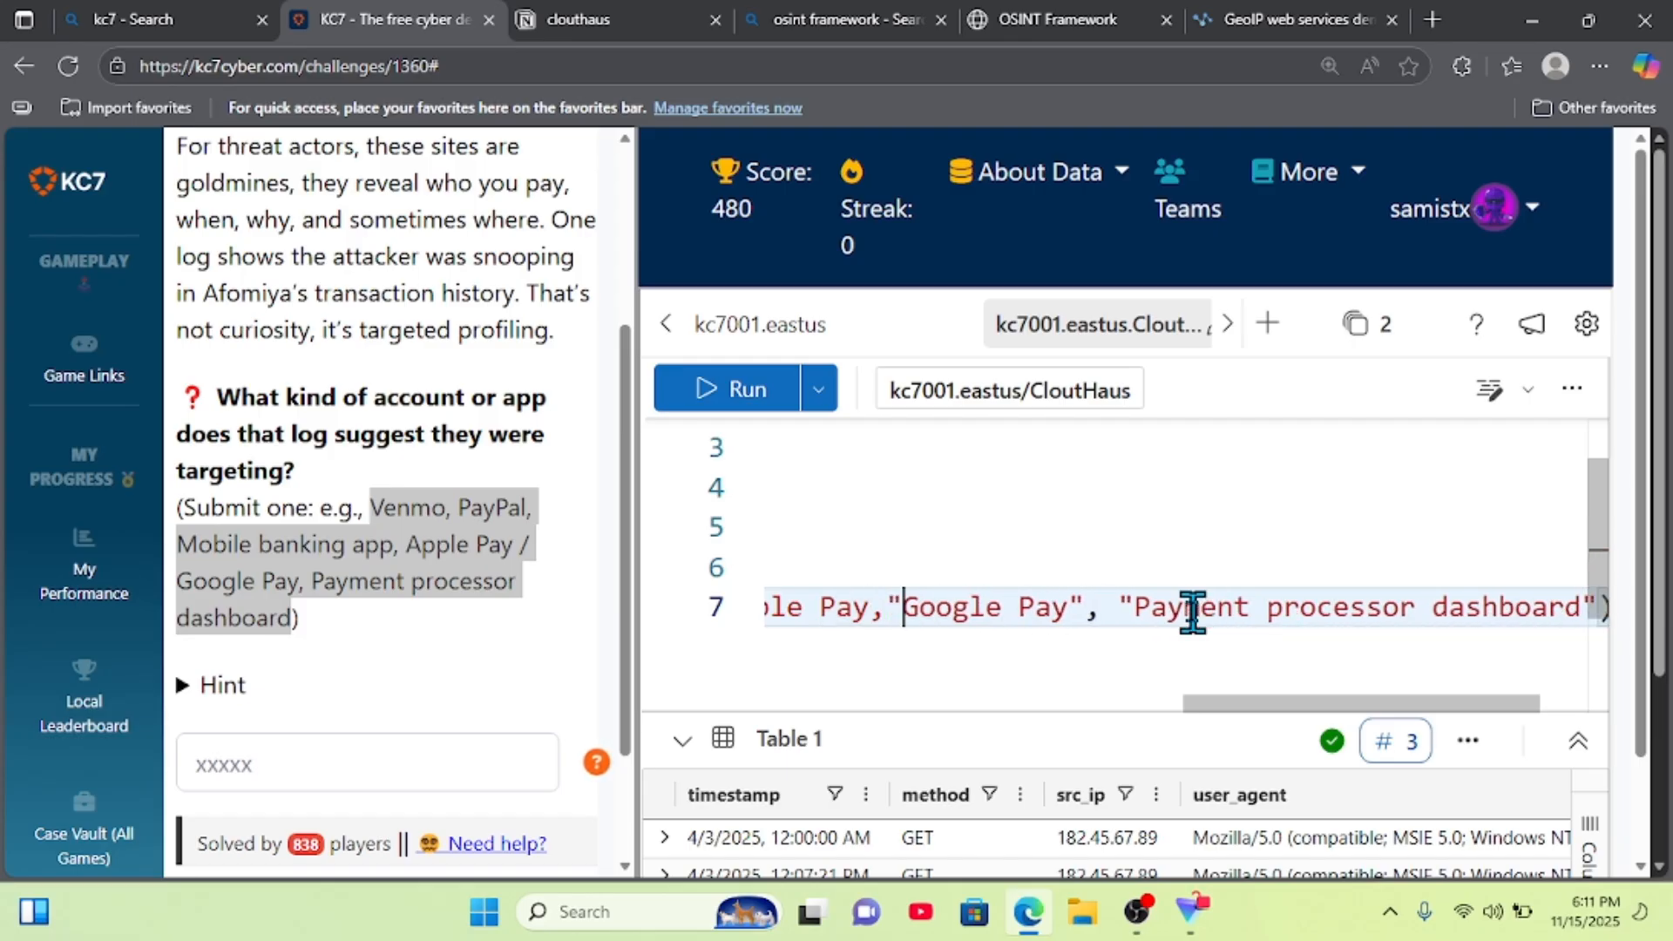
{"action": "key", "text": "Left"}
{"action": "key", "text": "Left"}
{"action": "type", "text": "\""}
- Split "Apple Pay" from "Mobile banking app" in the has_any list by adding quotes around the comma
{"action": "key", "text": "Left"}
{"action": "key", "text": "Left"}
{"action": "key", "text": "Left"}
{"action": "key", "text": "Left"}
{"action": "key", "text": "Left"}
{"action": "key", "text": "Left"}
{"action": "key", "text": "Left"}
{"action": "key", "text": "Left"}
{"action": "key", "text": "Left"}
{"action": "key", "text": "Left"}
{"action": "key", "text": "Left"}
{"action": "key", "text": "Left"}
{"action": "key", "text": "Left"}
{"action": "key", "text": "Left"}
{"action": "key", "text": "Left"}
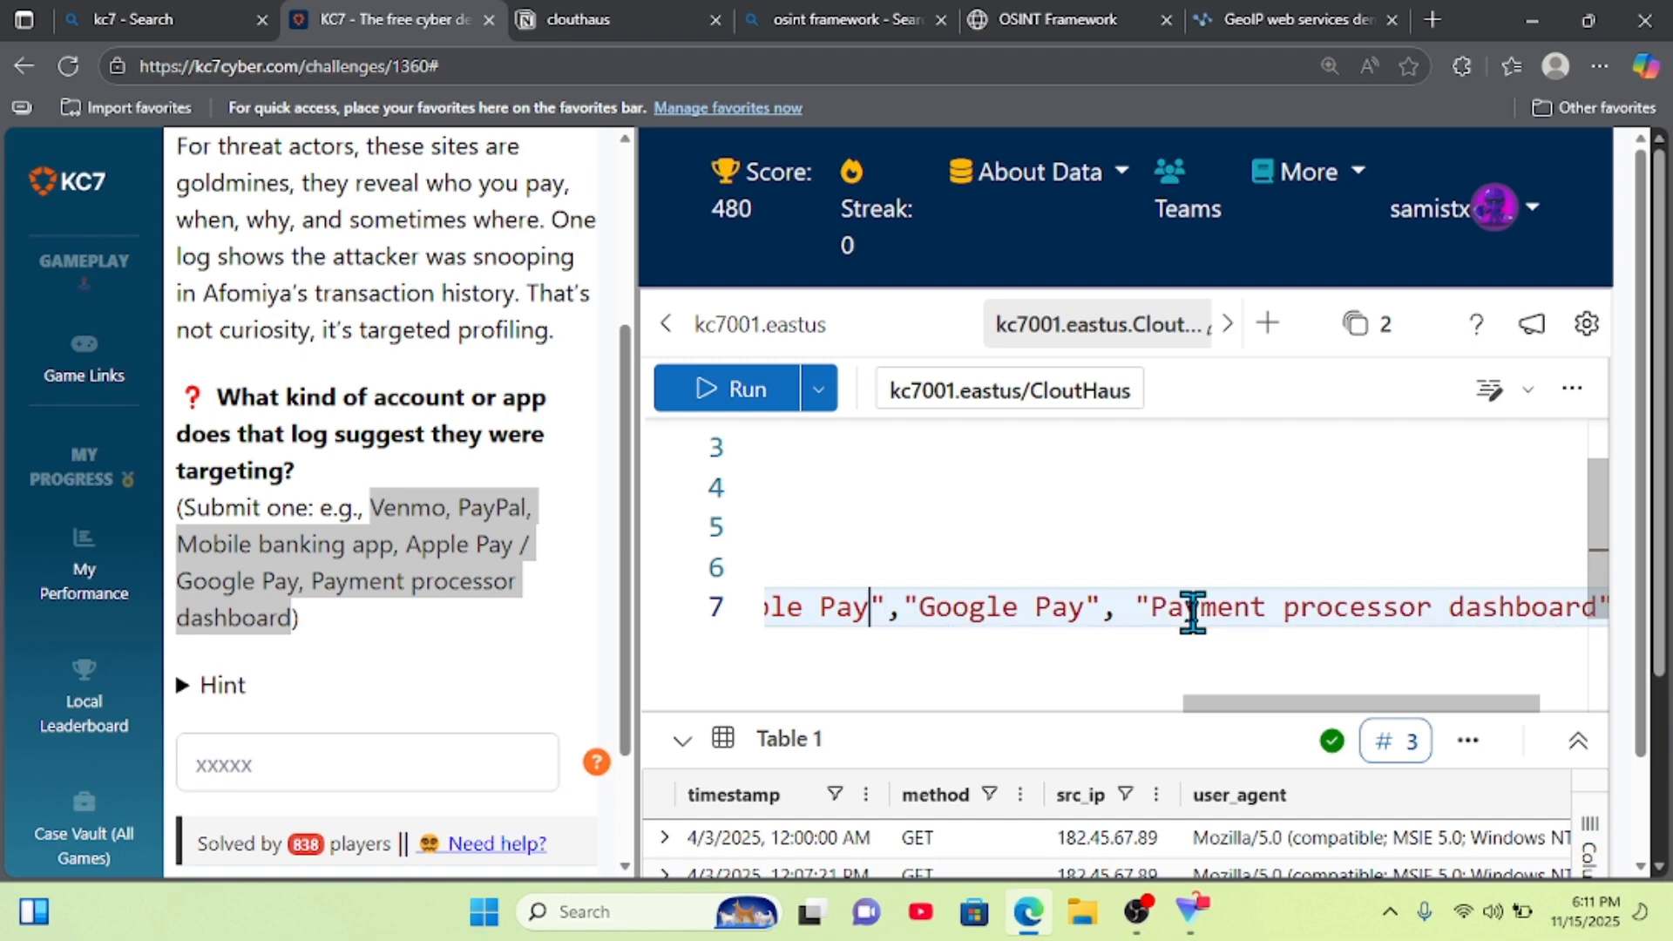
{"action": "key", "text": "Right"}
{"action": "key", "text": "Right"}
{"action": "key", "text": "Right"}
{"action": "key", "text": "Right"}
{"action": "key", "text": "Right"}
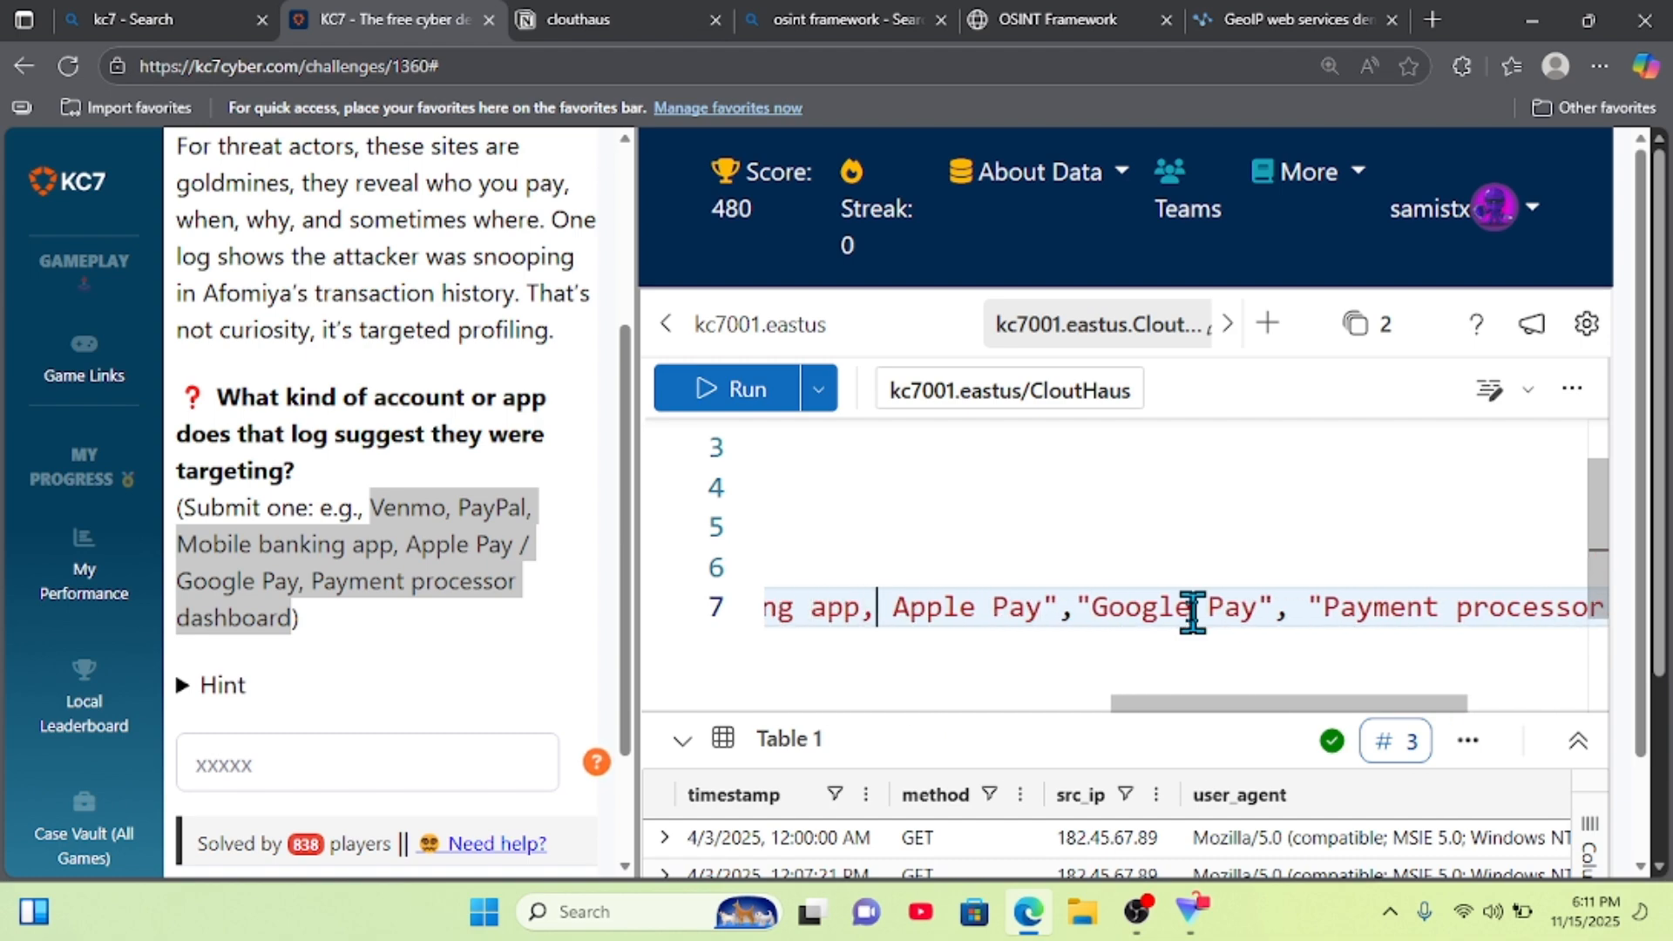
{"action": "type", "text": "\""}
{"action": "key", "text": "Left"}
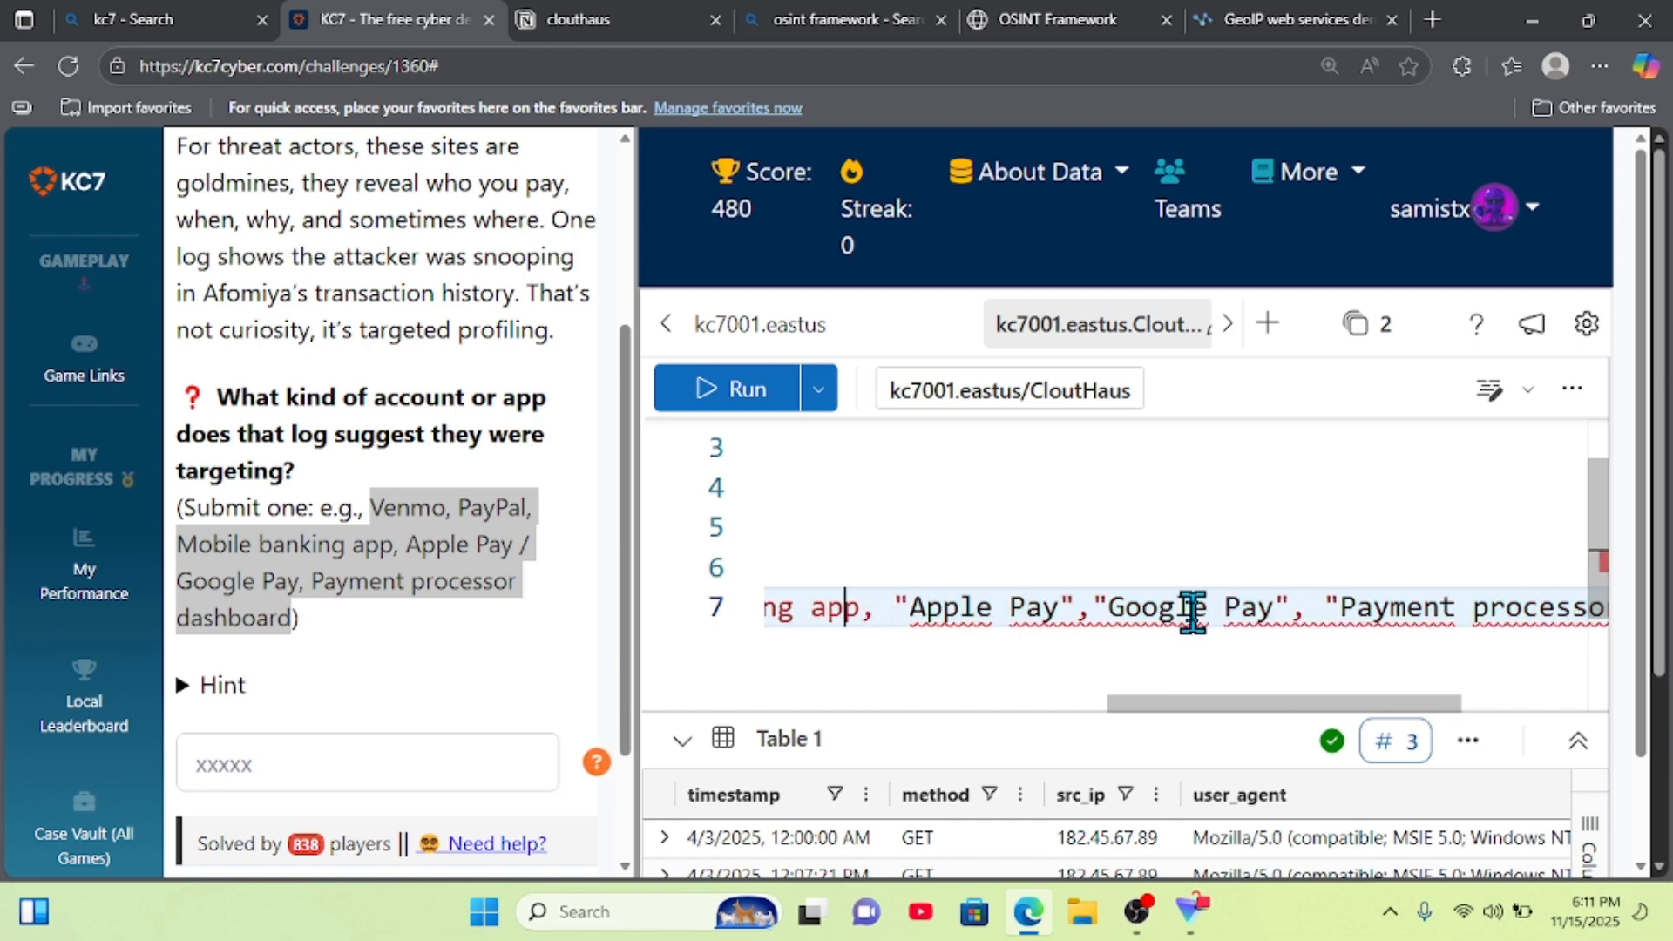
{"action": "key", "text": "Right"}
{"action": "type", "text": "\""}
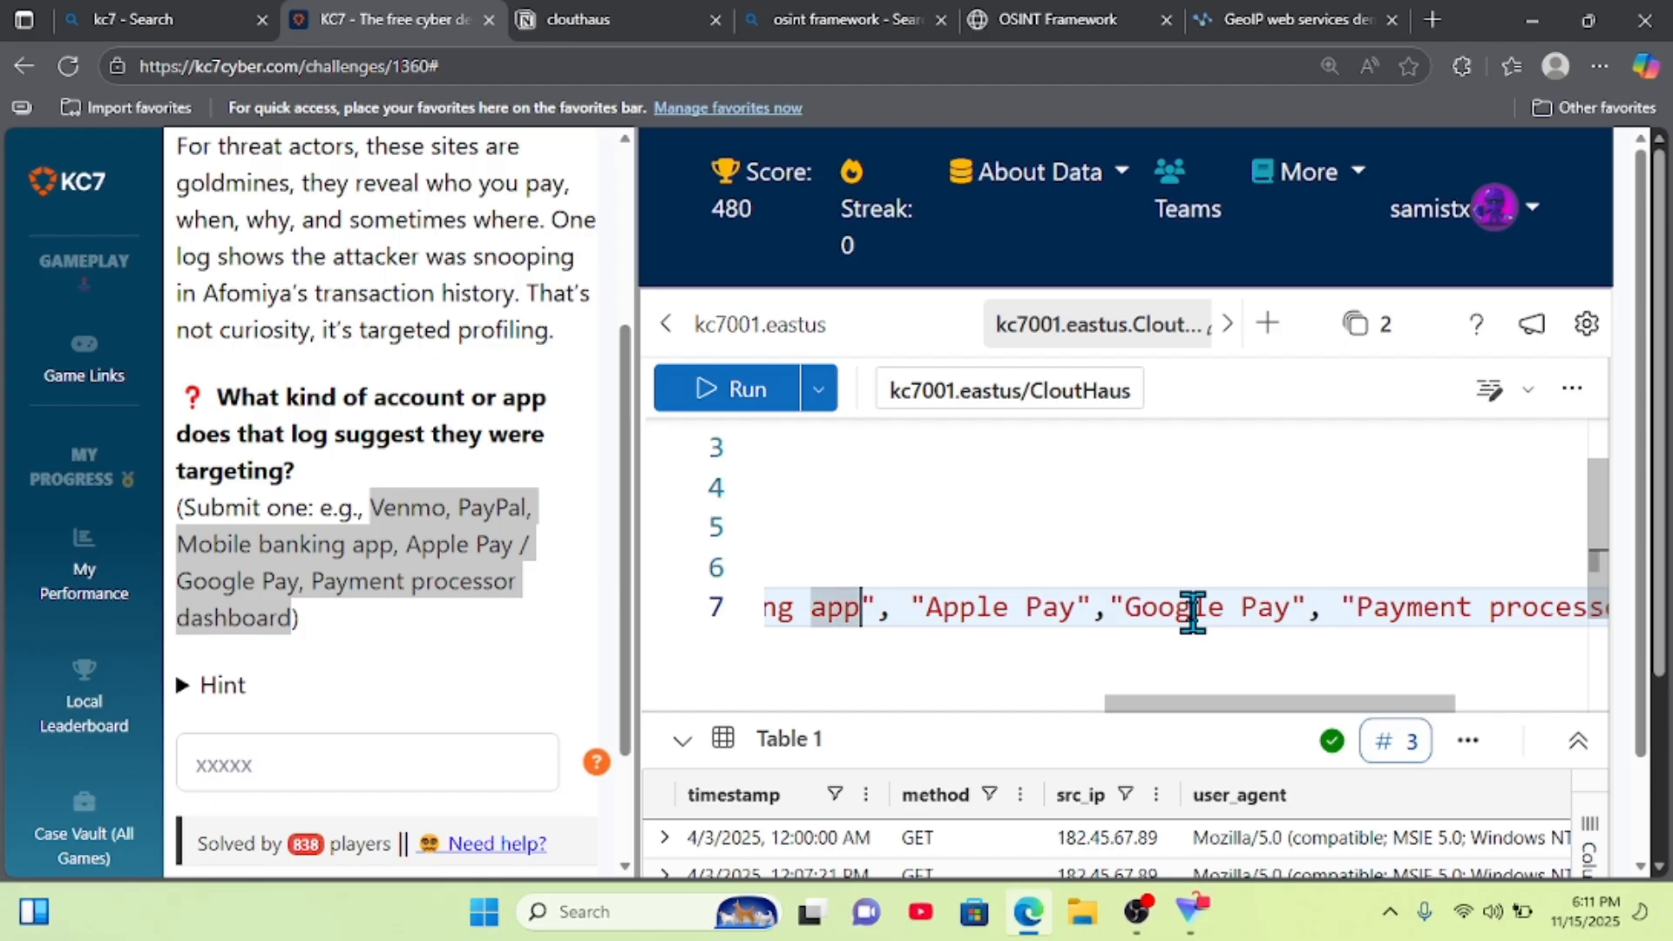
- Retype the closing quote and comma after "Mobile banking app" in the has_any list
{"action": "key", "text": "Left"}
{"action": "key", "text": "Left"}
{"action": "key", "text": "Left"}
{"action": "key", "text": "Left"}
{"action": "key", "text": "Left"}
{"action": "key", "text": "Left"}
{"action": "key", "text": "Left"}
{"action": "key", "text": "Left"}
{"action": "key", "text": "Left"}
{"action": "key", "text": "Left"}
{"action": "key", "text": "Left"}
{"action": "key", "text": "Left"}
{"action": "key", "text": "Left"}
{"action": "key", "text": "Left"}
{"action": "key", "text": "Left"}
{"action": "key", "text": "Left"}
{"action": "key", "text": "Left"}
{"action": "key", "text": "Left"}
{"action": "key", "text": "Left"}
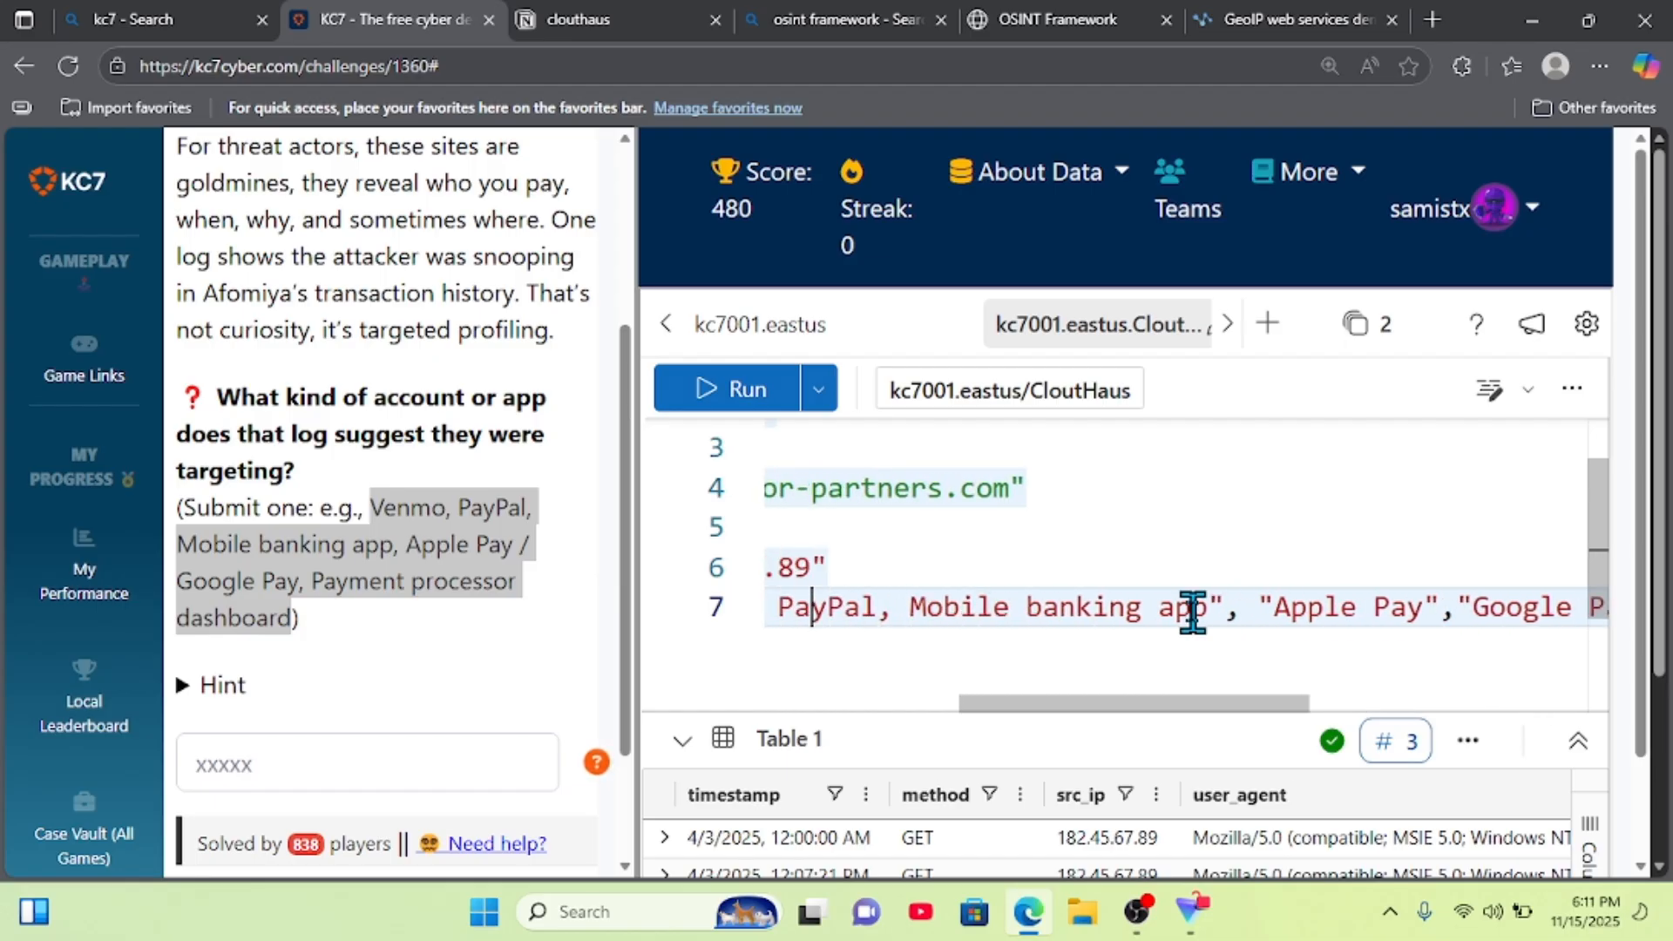
{"action": "key", "text": "Right"}
{"action": "key", "text": "Right"}
{"action": "key", "text": "Right"}
{"action": "key", "text": "Right"}
{"action": "key", "text": "Right"}
{"action": "key", "text": "Right"}
{"action": "key", "text": "Right"}
{"action": "key", "text": "Right"}
{"action": "key", "text": "Right"}
{"action": "key", "text": "Right"}
{"action": "key", "text": "Right"}
{"action": "key", "text": "Right"}
{"action": "key", "text": "Right"}
{"action": "key", "text": "Right"}
{"action": "key", "text": "Right"}
{"action": "key", "text": "Right"}
{"action": "key", "text": "Right"}
{"action": "key", "text": "Right"}
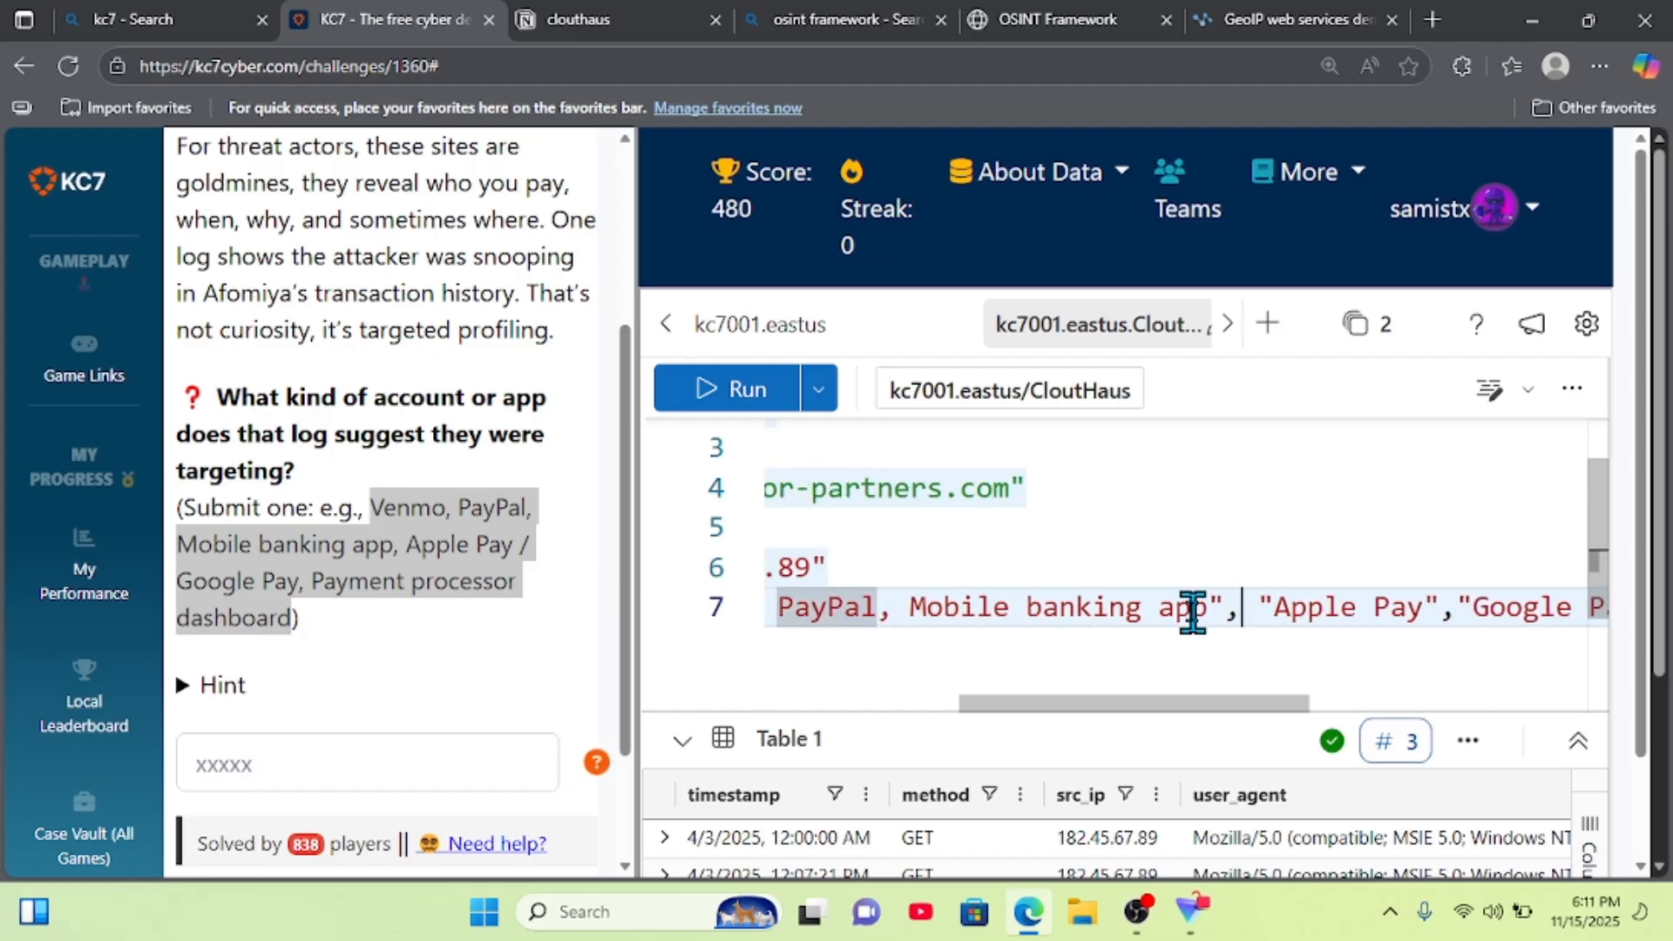
{"action": "key", "text": "BackSpace"}
{"action": "key", "text": "BackSpace"}
{"action": "type", "text": ","}
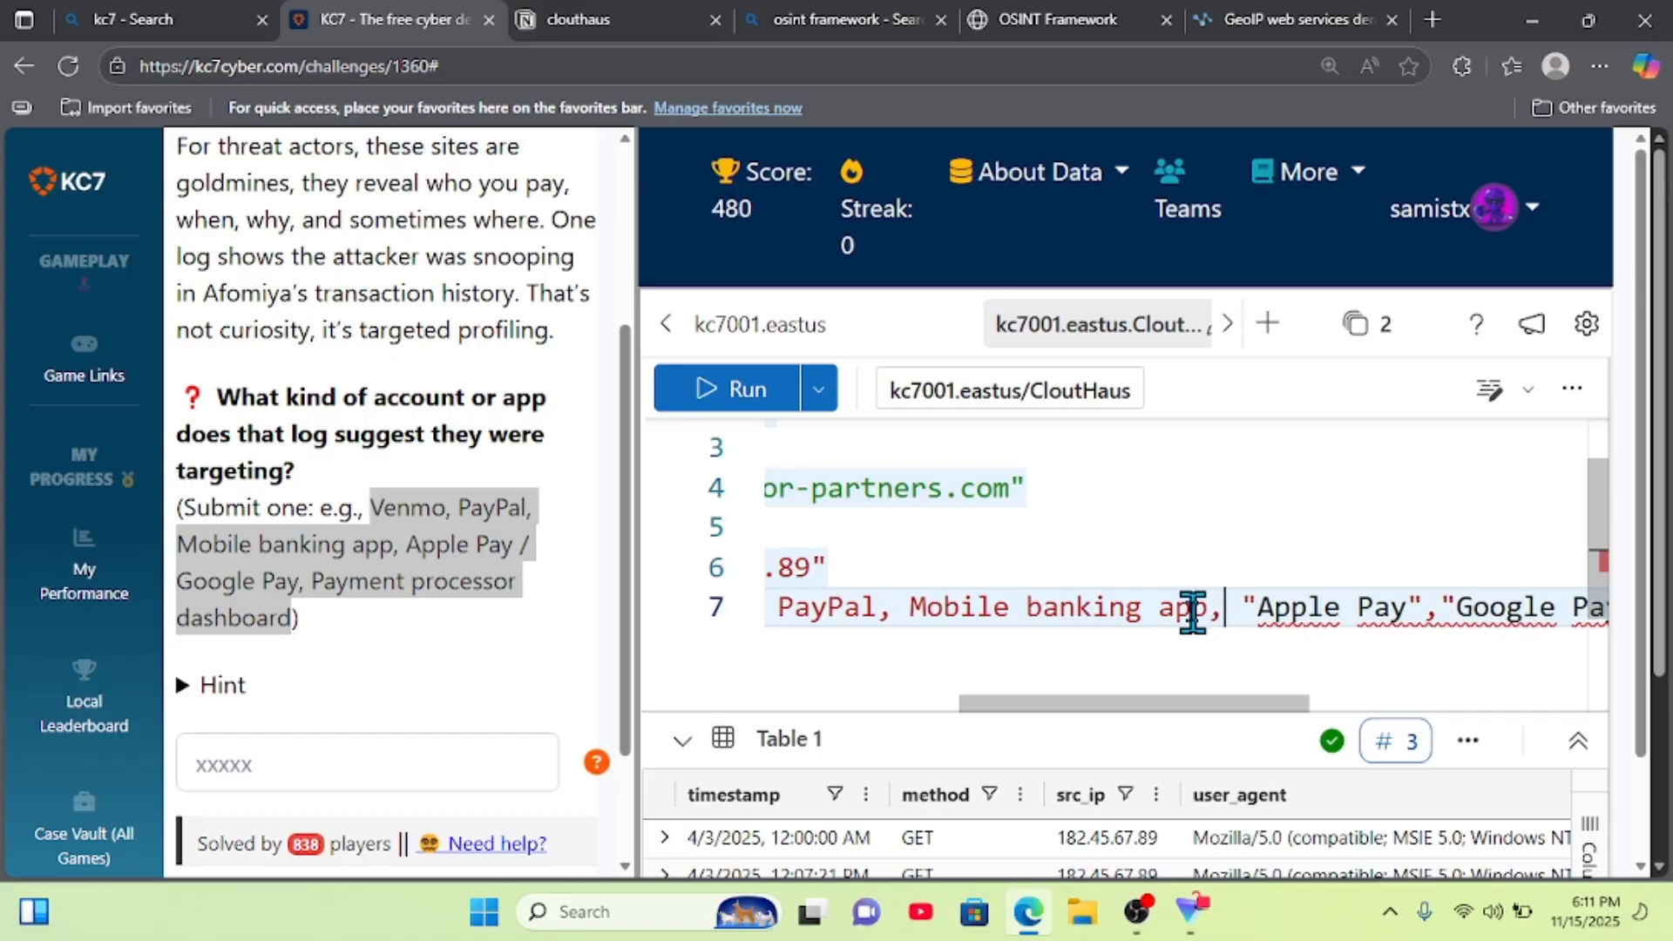
{"action": "key", "text": "BackSpace"}
{"action": "type", "text": "\""}
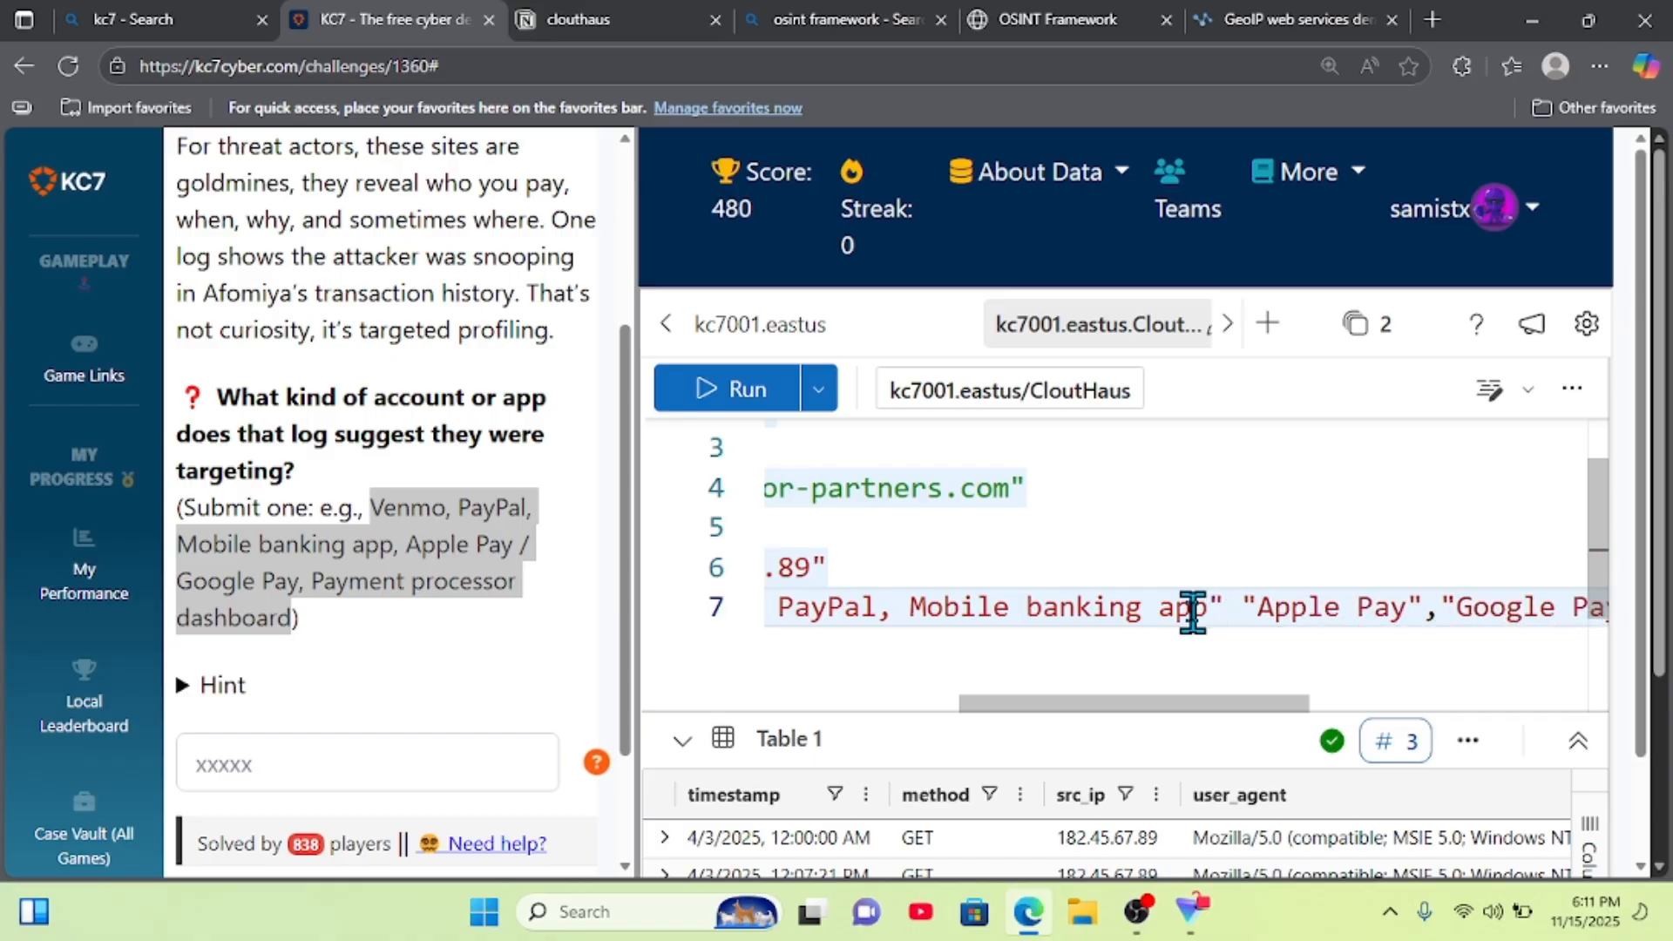
{"action": "type", "text": ","}
- Split "Mobile banking app" from "PayPal" in the has_any list by adding quotes around the comma
{"action": "key", "text": "Left"}
{"action": "key", "text": "Left"}
{"action": "key", "text": "Left"}
{"action": "key", "text": "Left"}
{"action": "key", "text": "Left"}
{"action": "key", "text": "Left"}
{"action": "key", "text": "Left"}
{"action": "key", "text": "Left"}
{"action": "key", "text": "Left"}
{"action": "key", "text": "Left"}
{"action": "key", "text": "Left"}
{"action": "key", "text": "Left"}
{"action": "key", "text": "Left"}
{"action": "key", "text": "Left"}
{"action": "key", "text": "Left"}
{"action": "key", "text": "Left"}
{"action": "key", "text": "Left"}
{"action": "key", "text": "Left"}
{"action": "key", "text": "Left"}
{"action": "key", "text": "Left"}
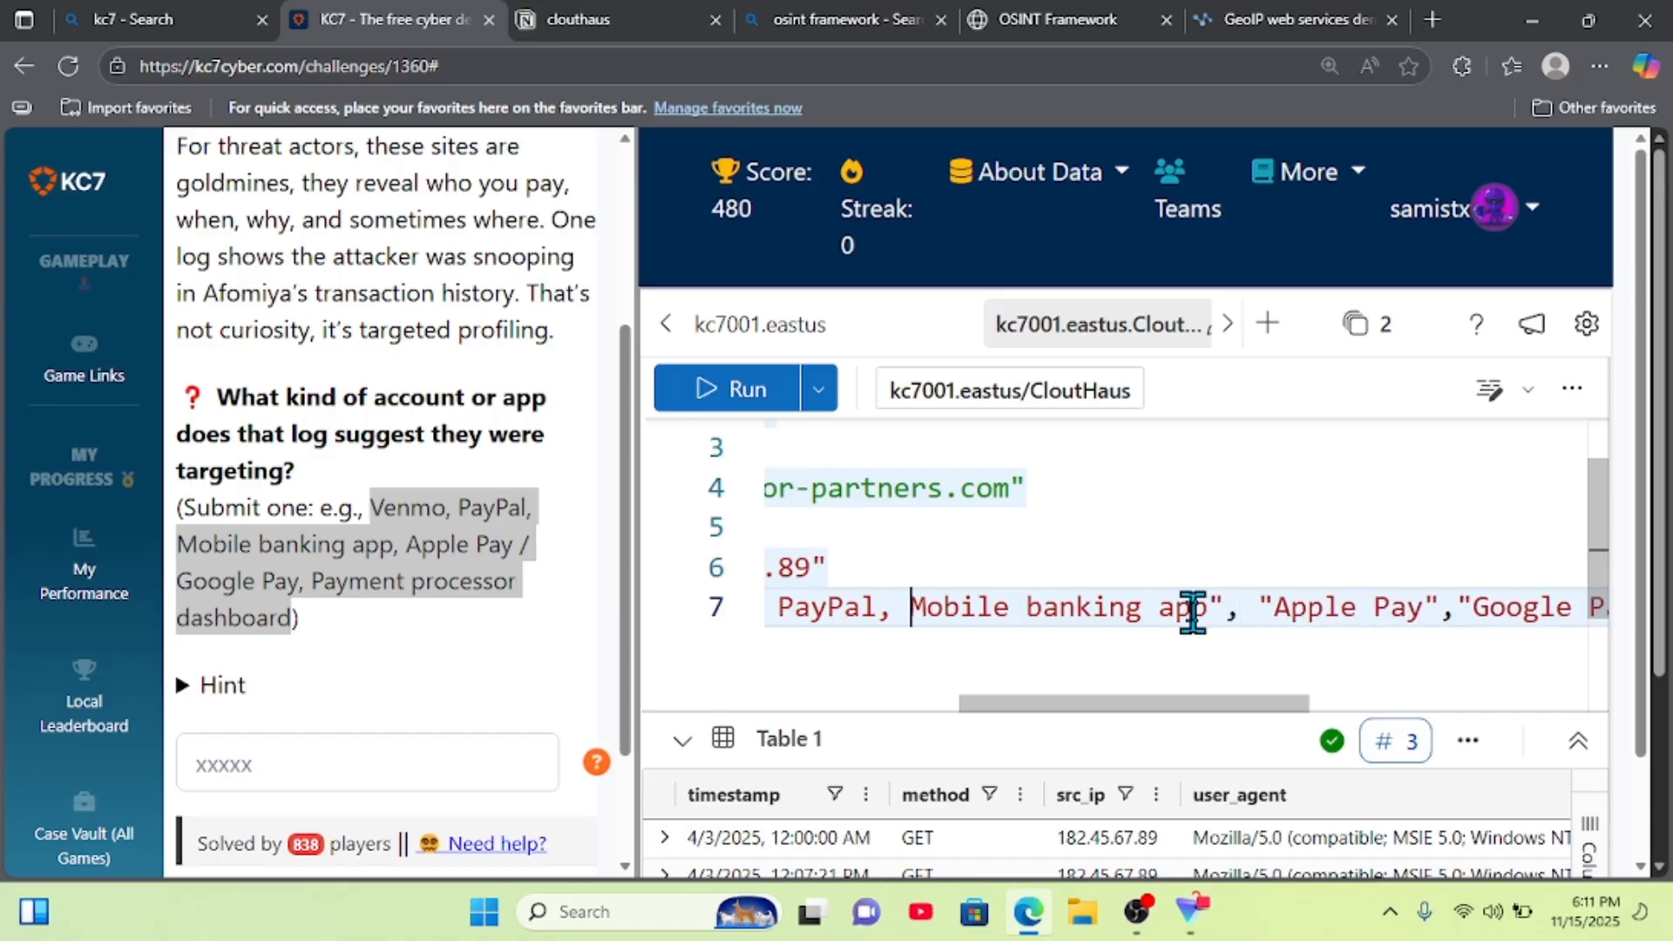
{"action": "type", "text": "\", "}
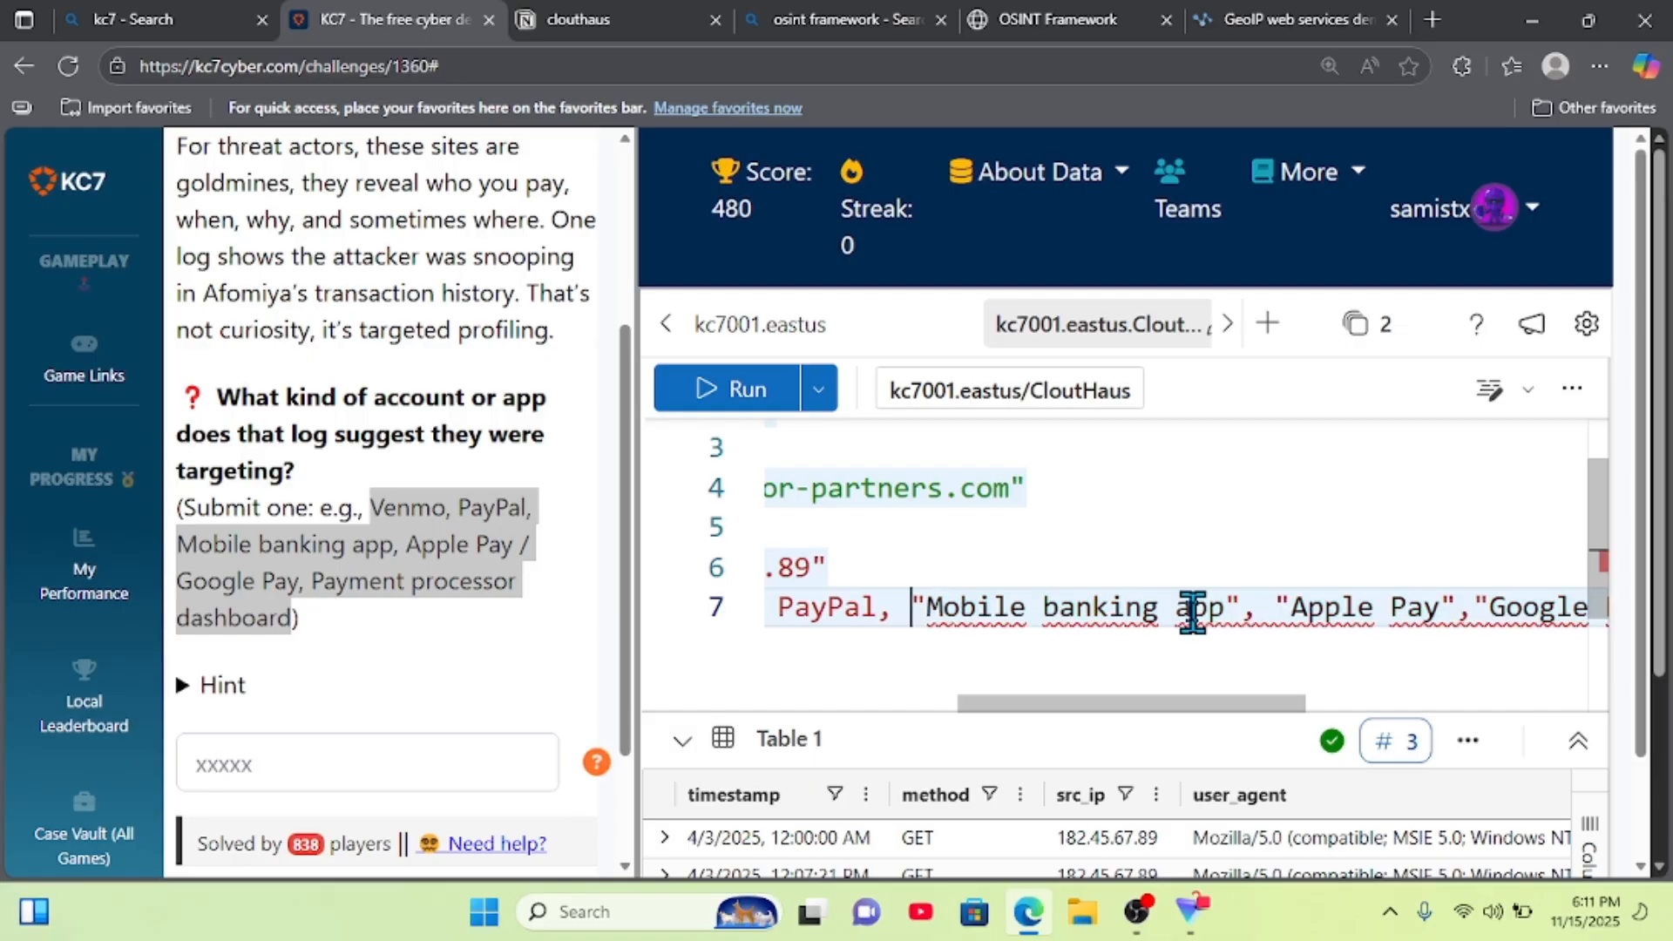
{"action": "type", "text": "\""}
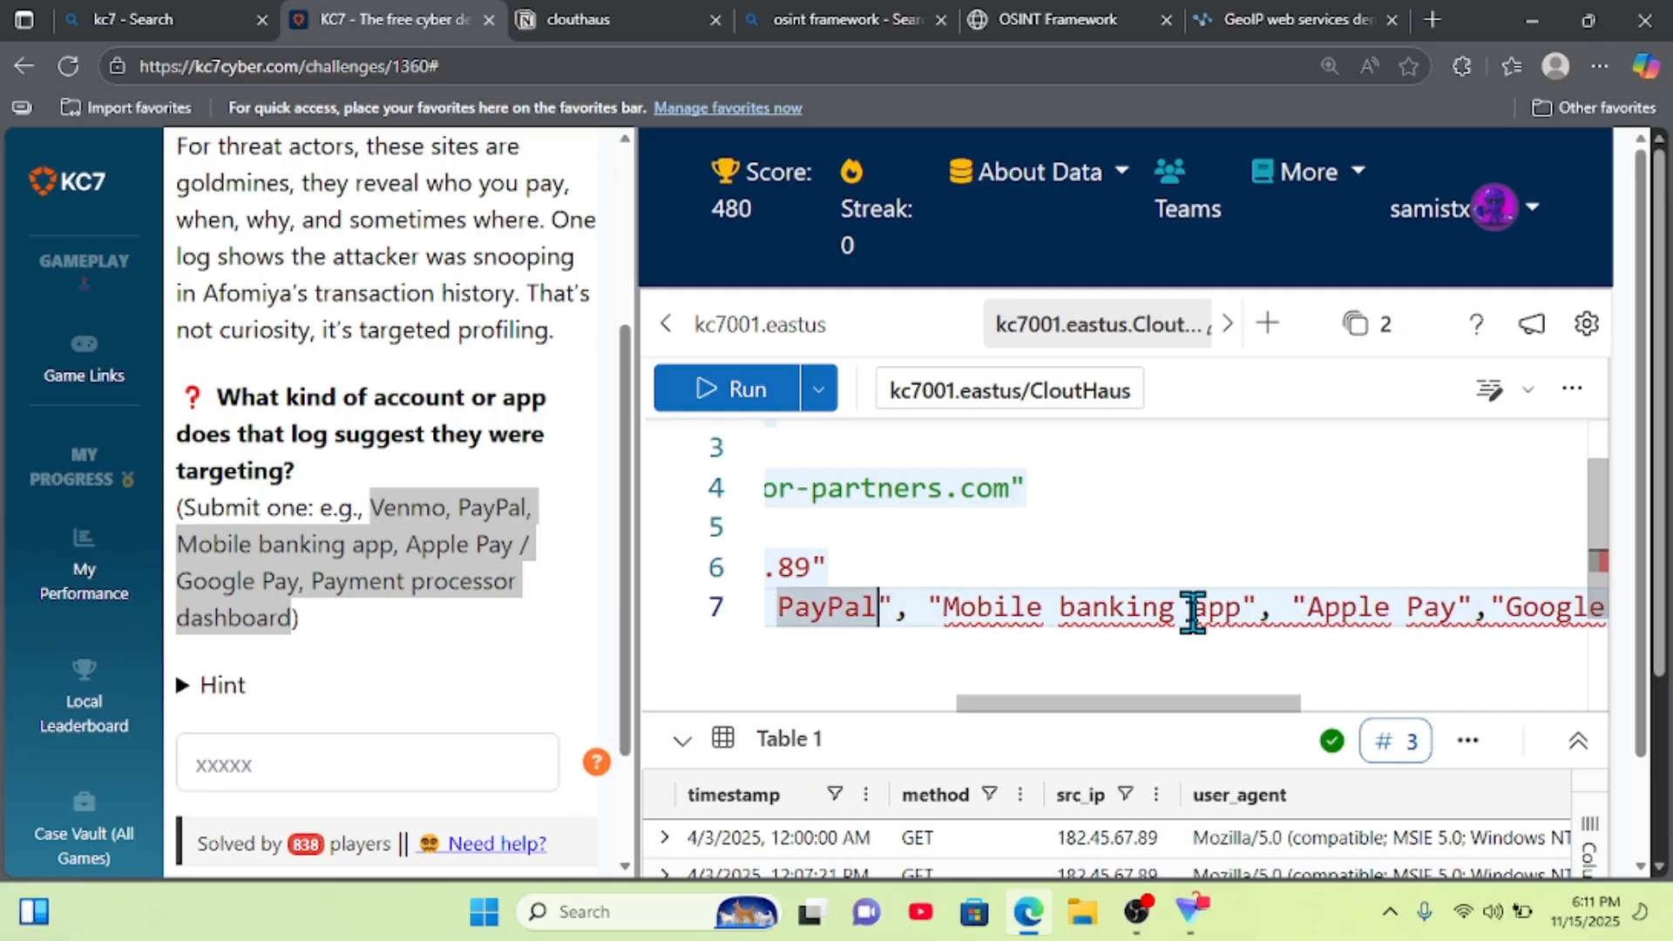
- Add the missing closing quote after Venmo in the has_any list and run the query
{"action": "key", "text": "Left"}
{"action": "key", "text": "Left"}
{"action": "key", "text": "Left"}
{"action": "key", "text": "Left"}
{"action": "key", "text": "Left"}
{"action": "key", "text": "Left"}
{"action": "key", "text": "Left"}
{"action": "key", "text": "Left"}
{"action": "key", "text": "Left"}
{"action": "key", "text": "Left"}
{"action": "key", "text": "Left"}
{"action": "key", "text": "Left"}
{"action": "key", "text": "Left"}
{"action": "key", "text": "Left"}
{"action": "key", "text": "Left"}
{"action": "key", "text": "Left"}
{"action": "key", "text": "Left"}
{"action": "key", "text": "Left"}
{"action": "key", "text": "Left"}
{"action": "key", "text": "Right"}
{"action": "key", "text": "Right"}
{"action": "key", "text": "Right"}
{"action": "key", "text": "Right"}
{"action": "key", "text": "Right"}
{"action": "key", "text": "Right"}
{"action": "key", "text": "Right"}
{"action": "key", "text": "Right"}
{"action": "key", "text": "Right"}
{"action": "key", "text": "Right"}
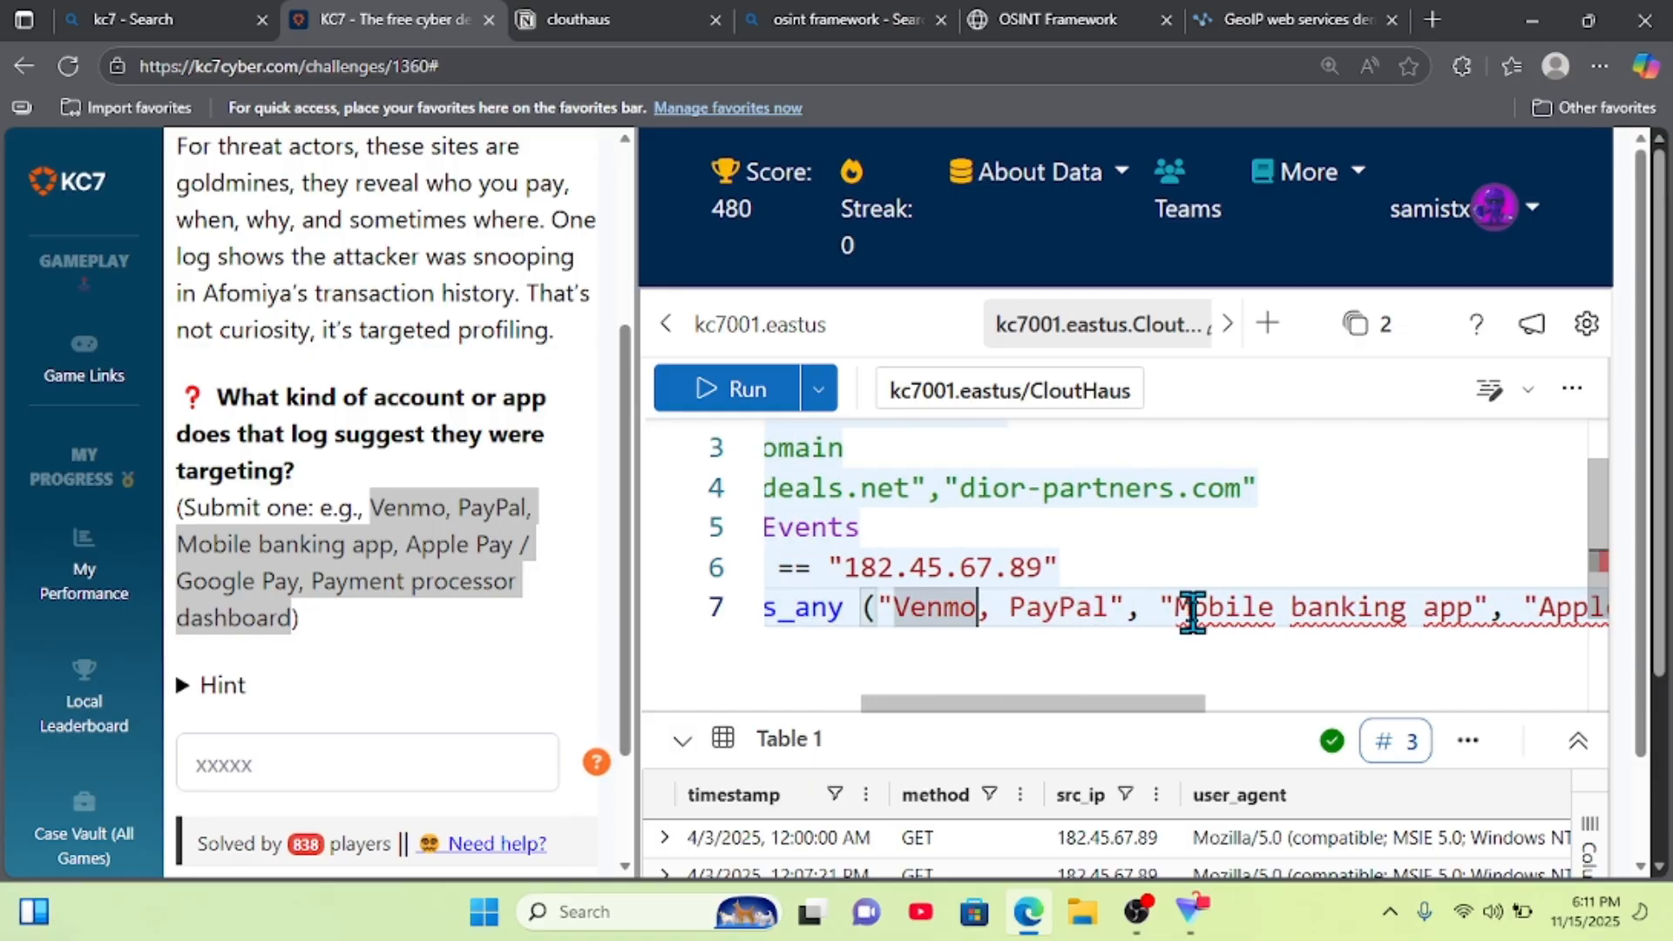
{"action": "type", "text": "\""}
{"action": "left_click", "coordinate": [739, 386]}
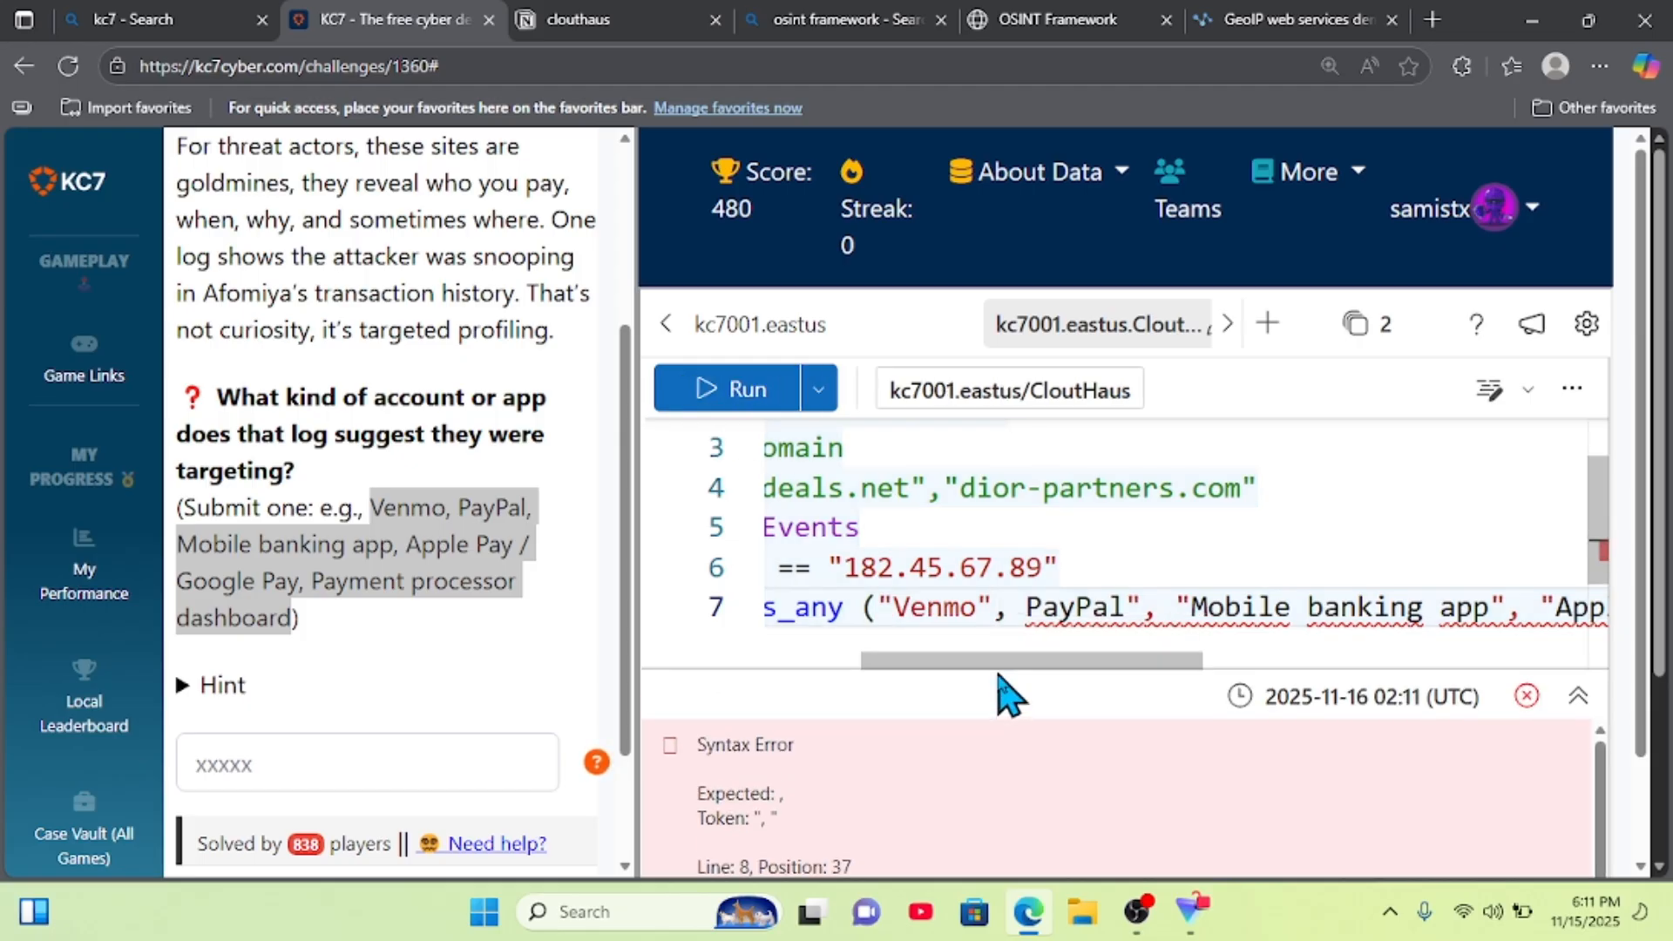
- Add the missing opening quote before PayPal in the has_any list and rerun the query
{"action": "left_click", "coordinate": [1026, 608]}
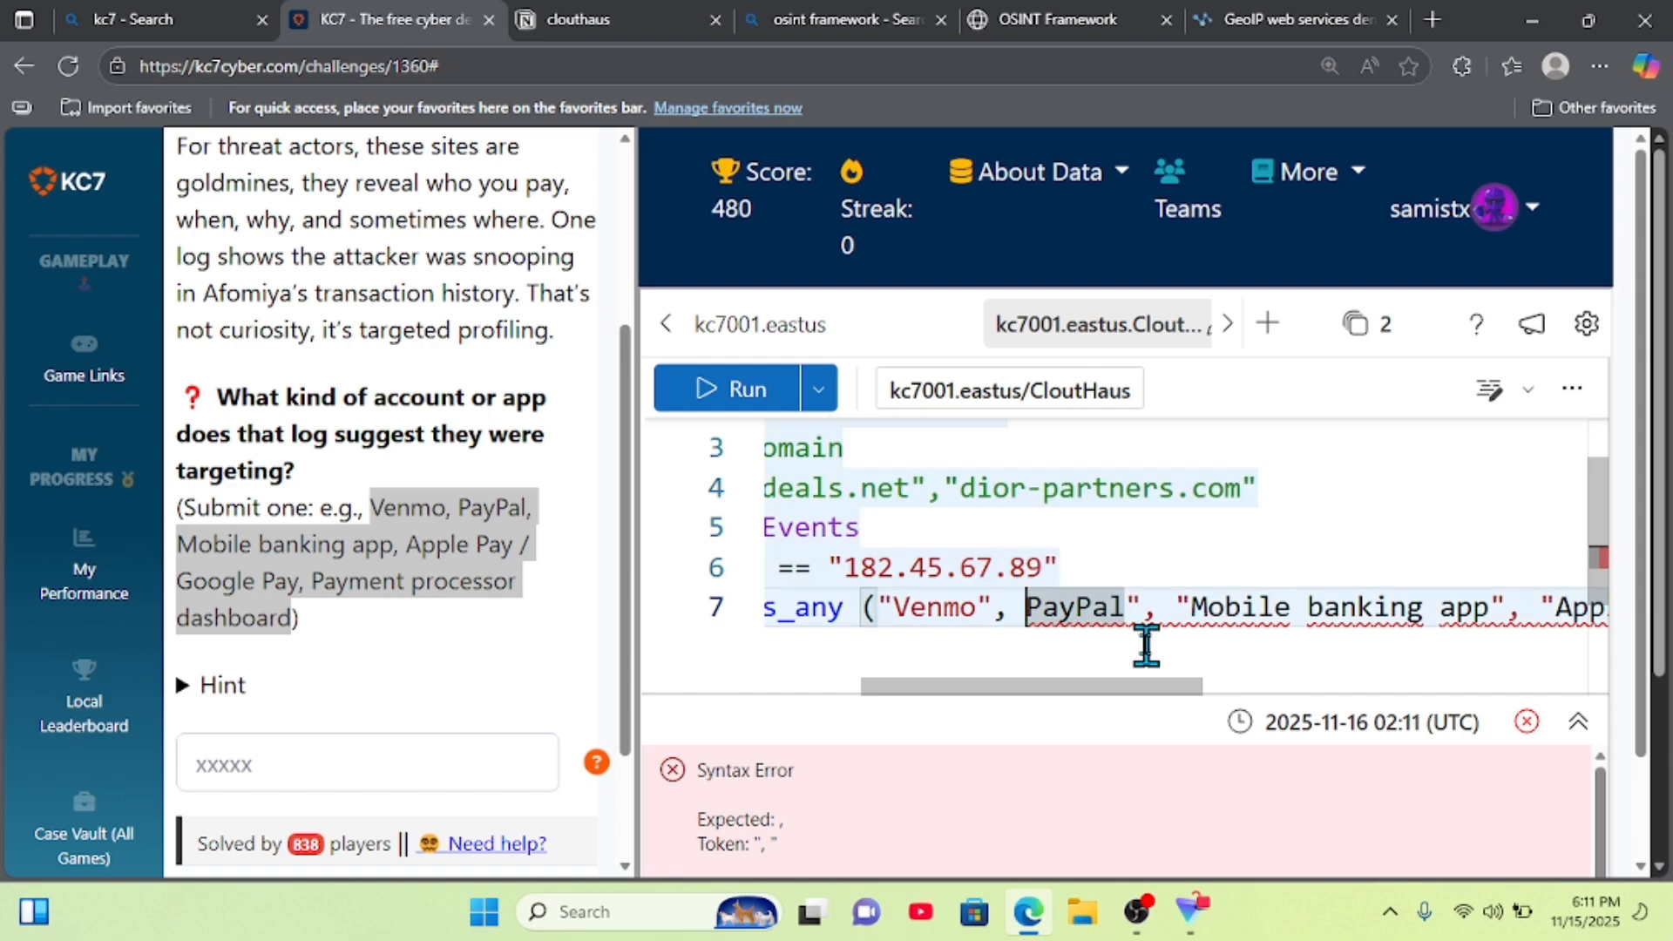
{"action": "type", "text": "\""}
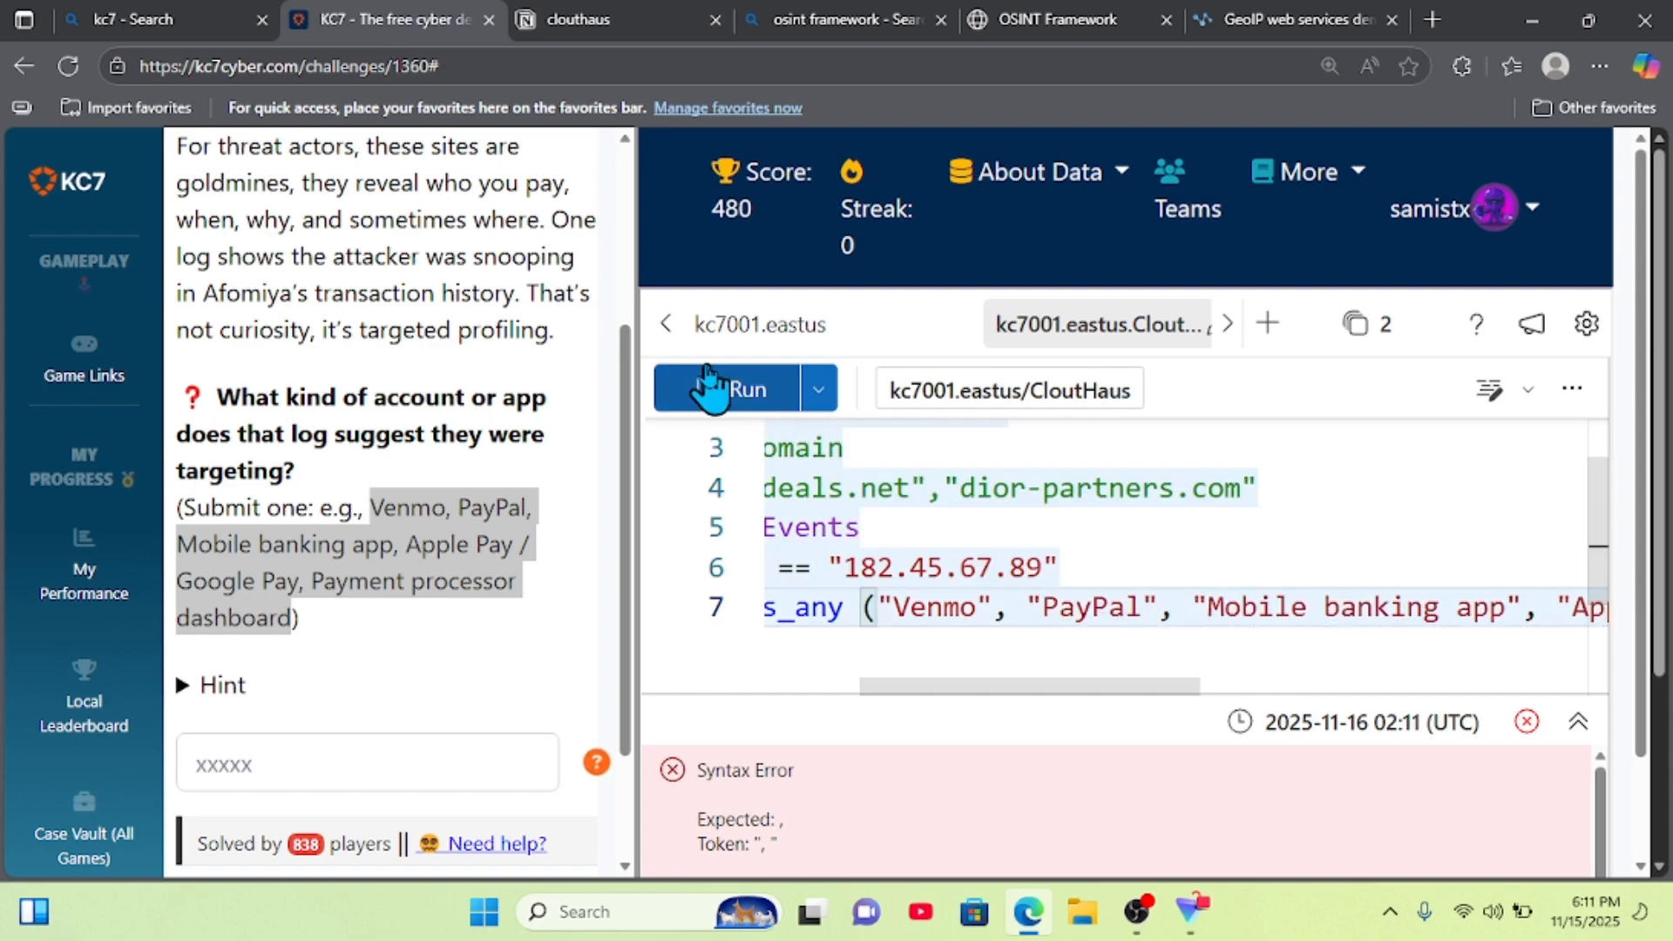
{"action": "left_click", "coordinate": [713, 388]}
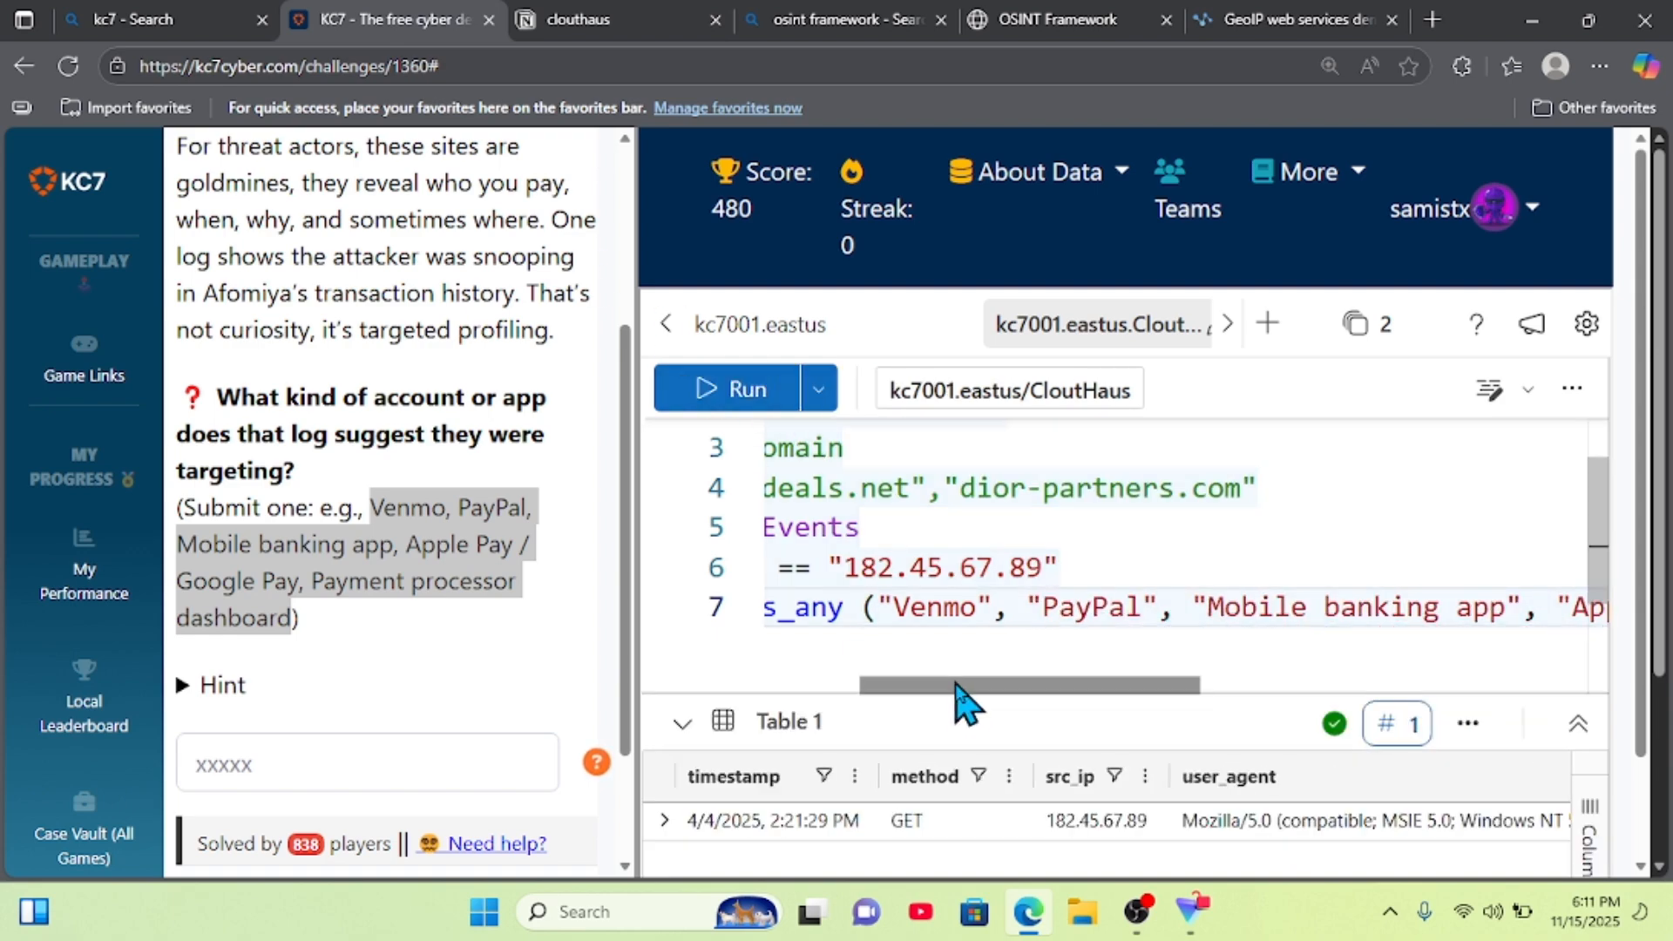
- Expand the returned log record and enlarge its details to read the full URL the attacker searched
{"action": "left_click_drag", "start_coordinate": [971, 694], "coordinate": [990, 456]}
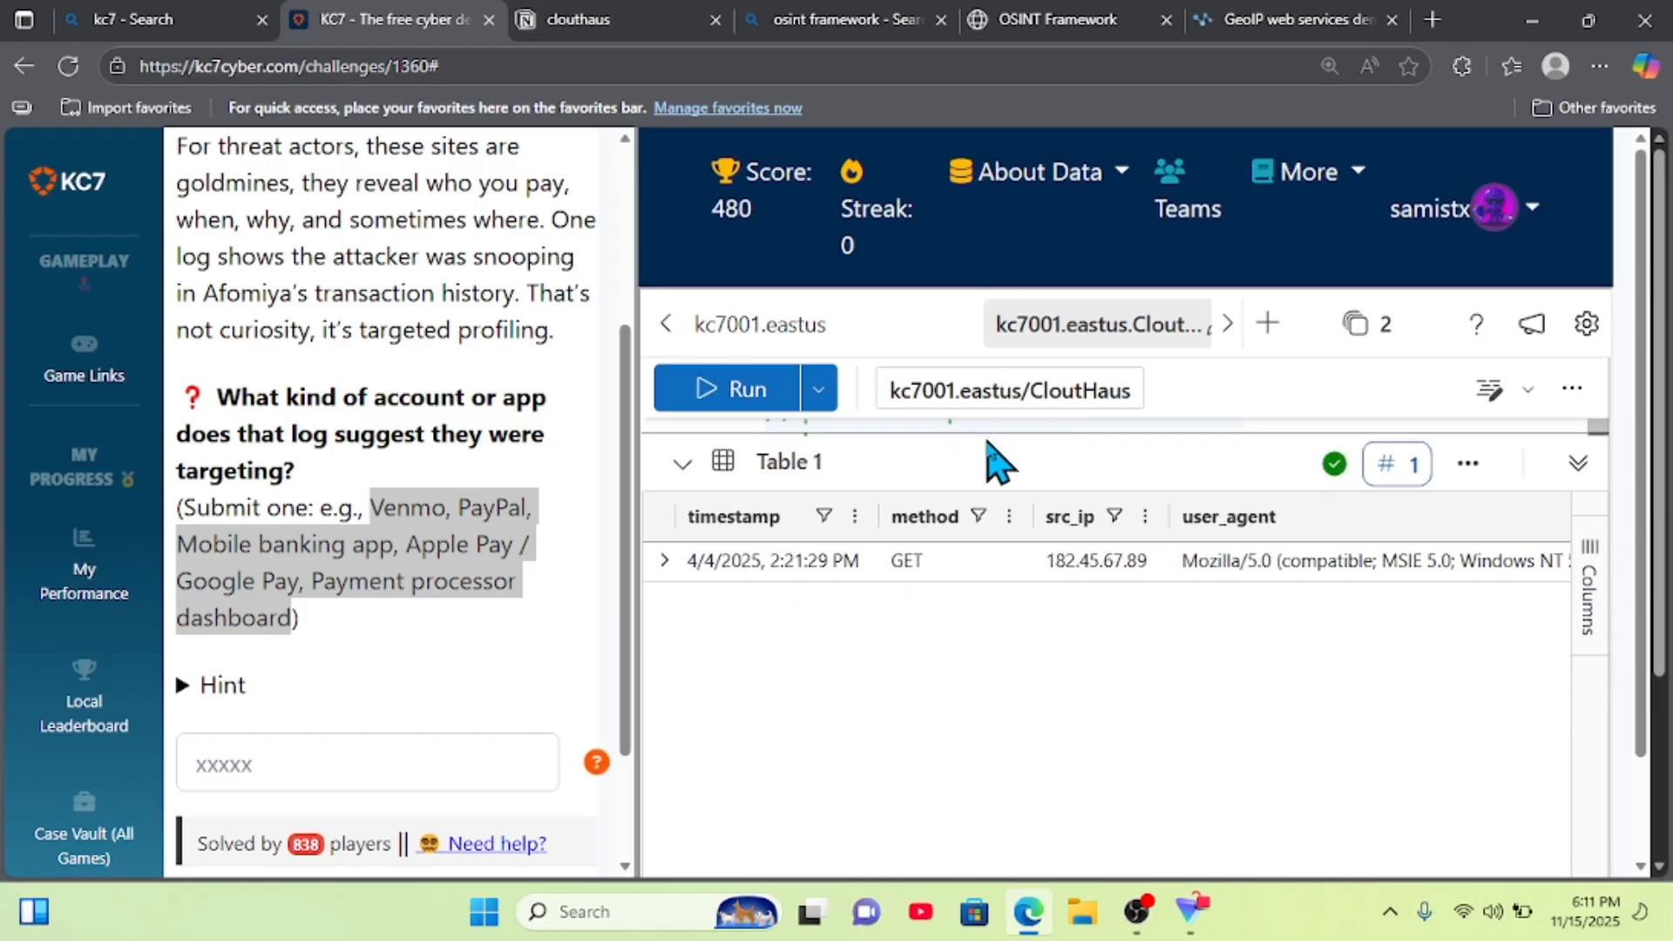
{"action": "left_click", "coordinate": [661, 565]}
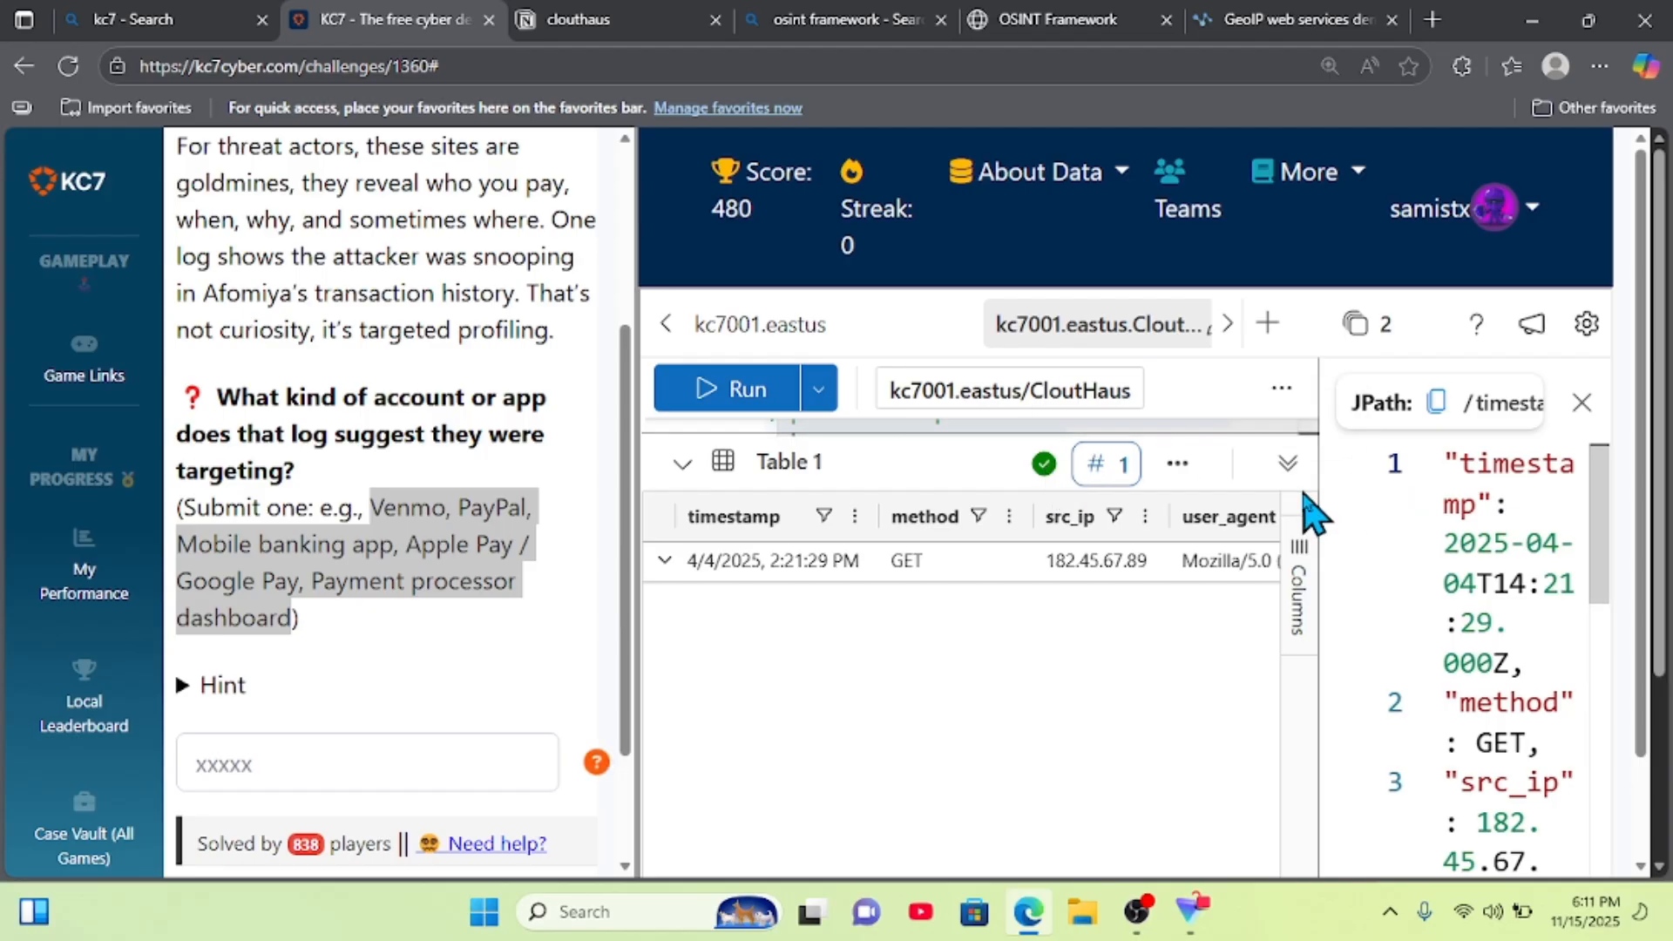
{"action": "left_click_drag", "start_coordinate": [1316, 495], "coordinate": [802, 508]}
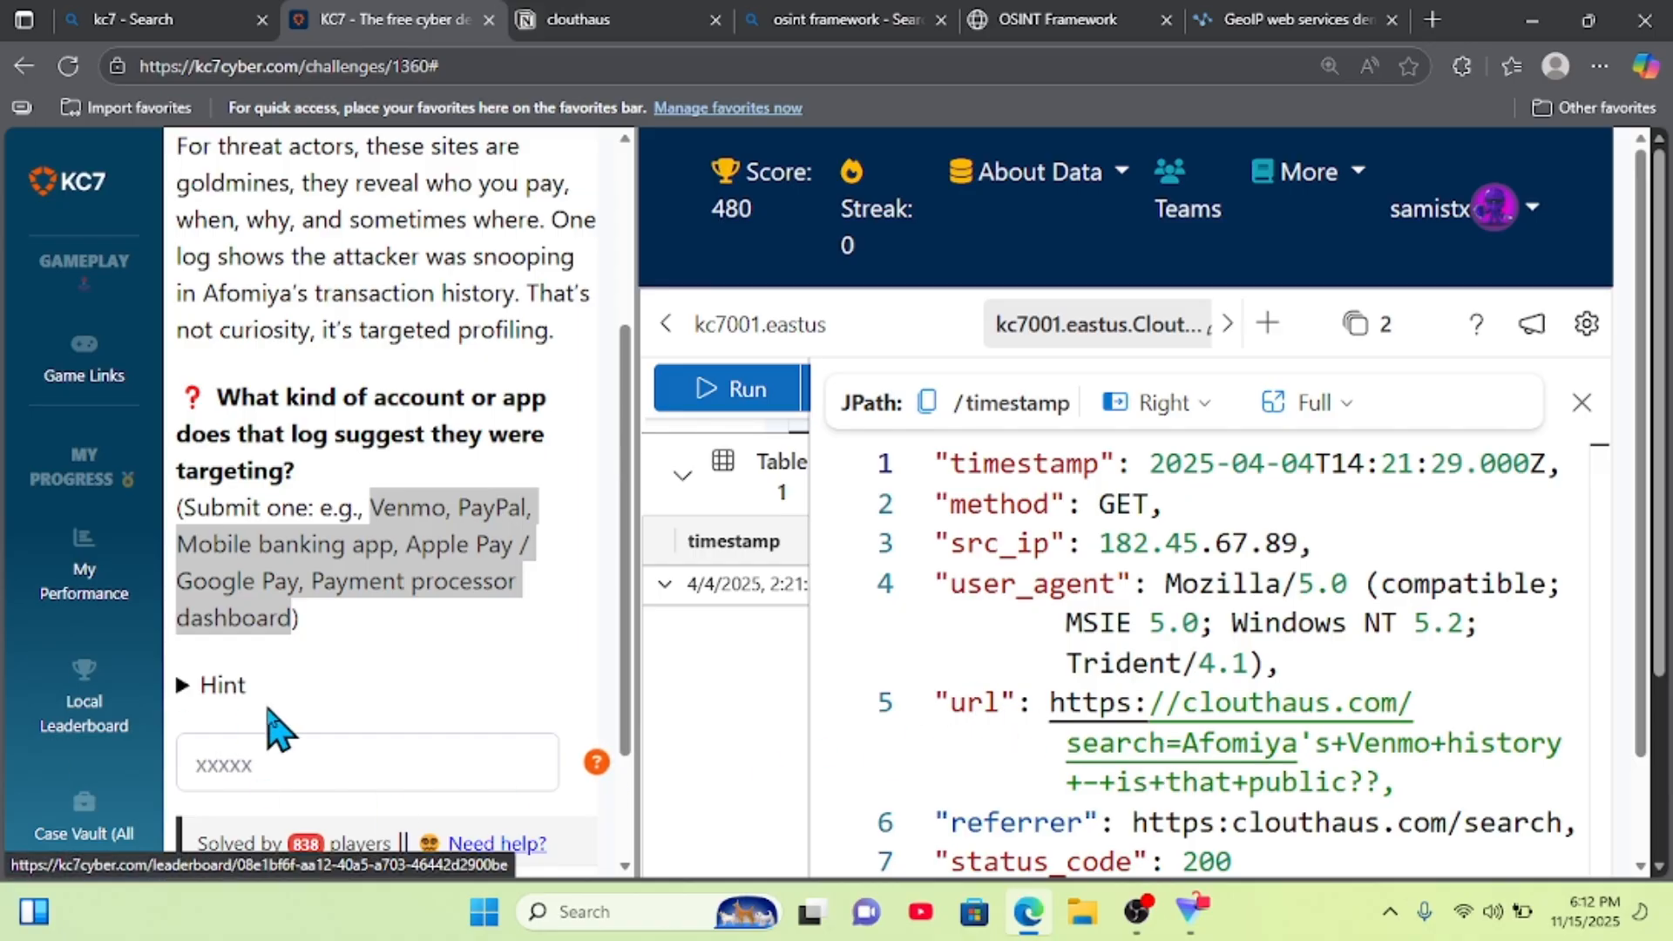
- Submit "venmo" as the answer for the targeted account or app and continue playing to the following question
{"action": "left_click", "coordinate": [279, 771]}
{"action": "type", "text": "venmo"}
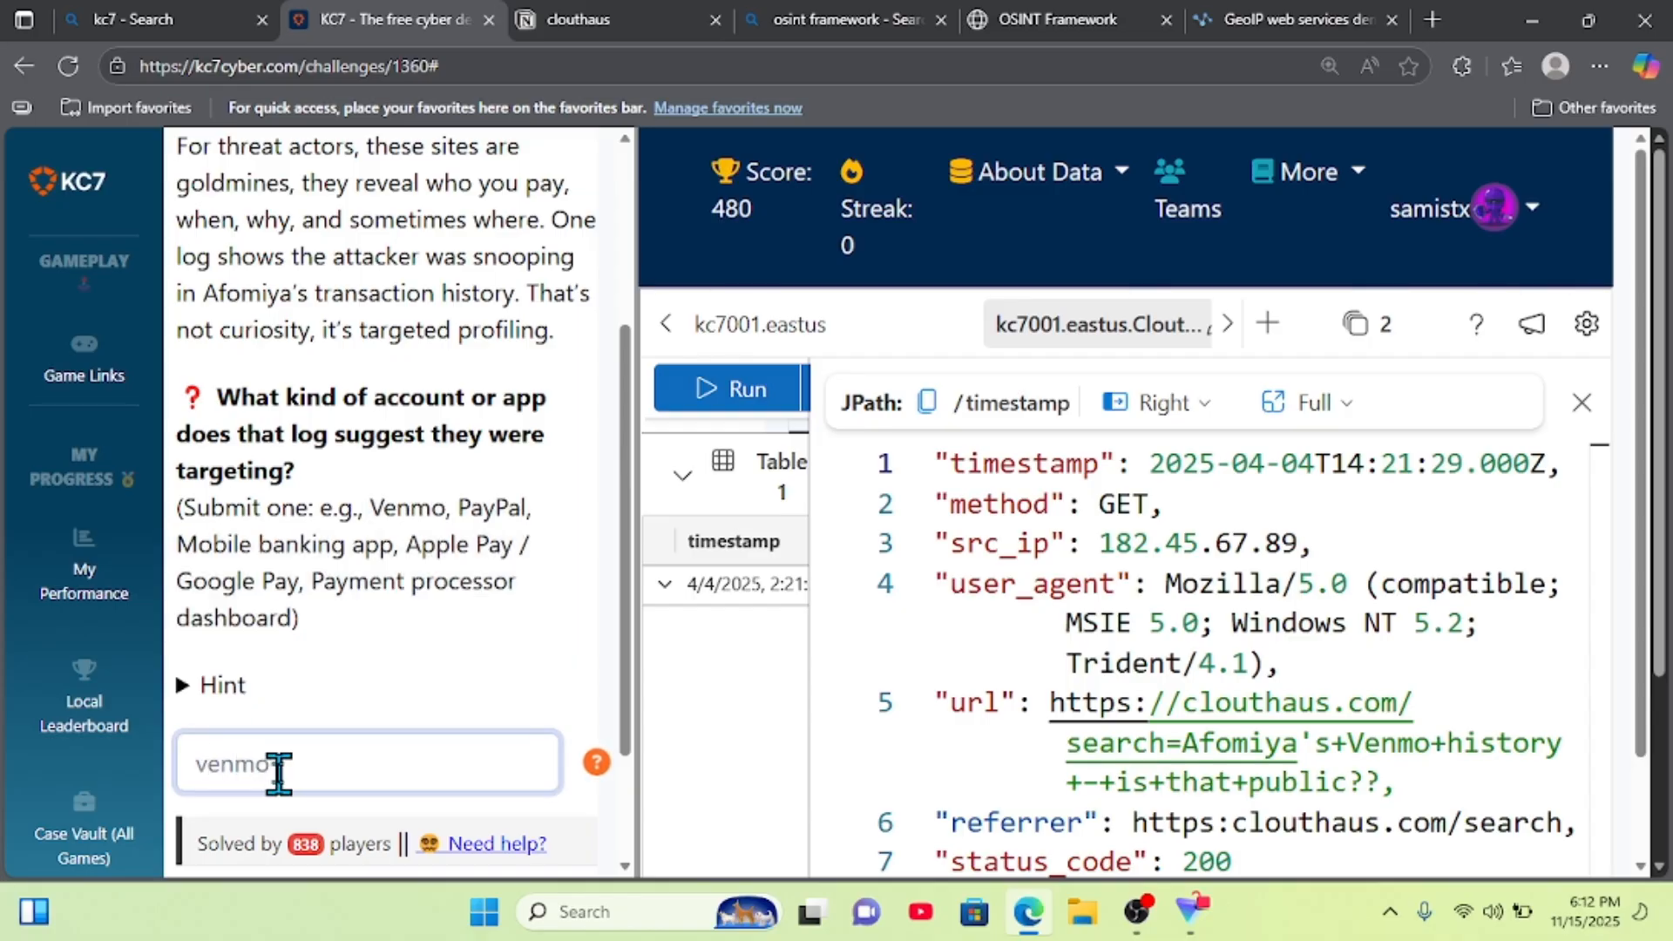
{"action": "scroll", "coordinate": [279, 771], "scroll_direction": "down", "scroll_amount": 2}
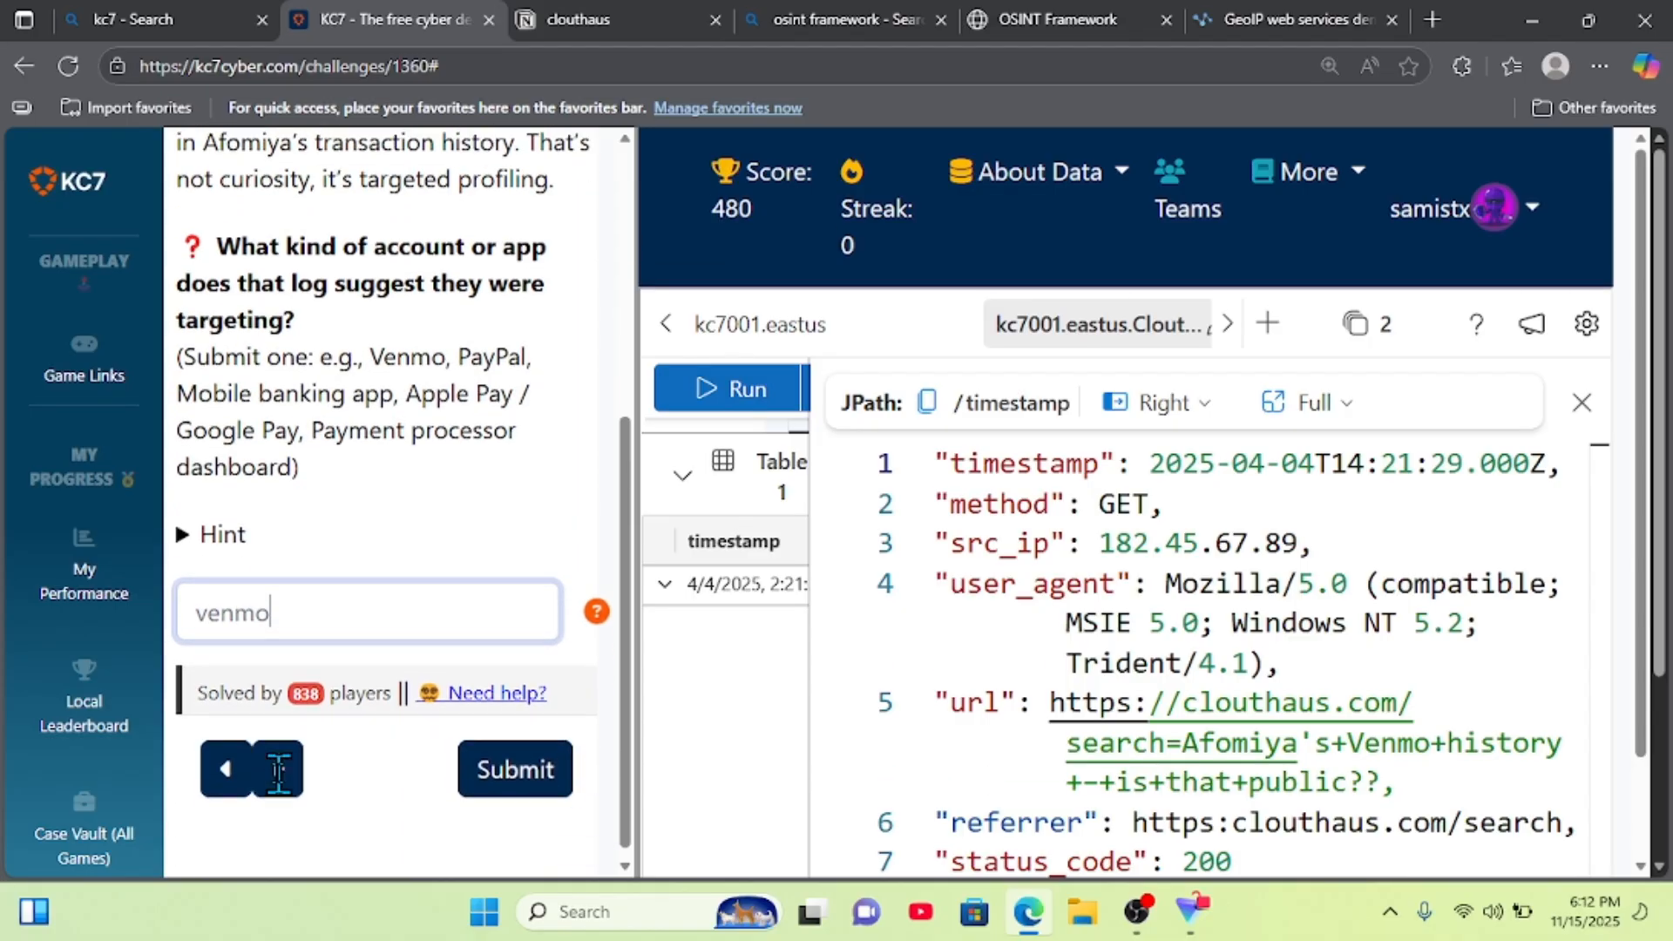
{"action": "left_click", "coordinate": [540, 767]}
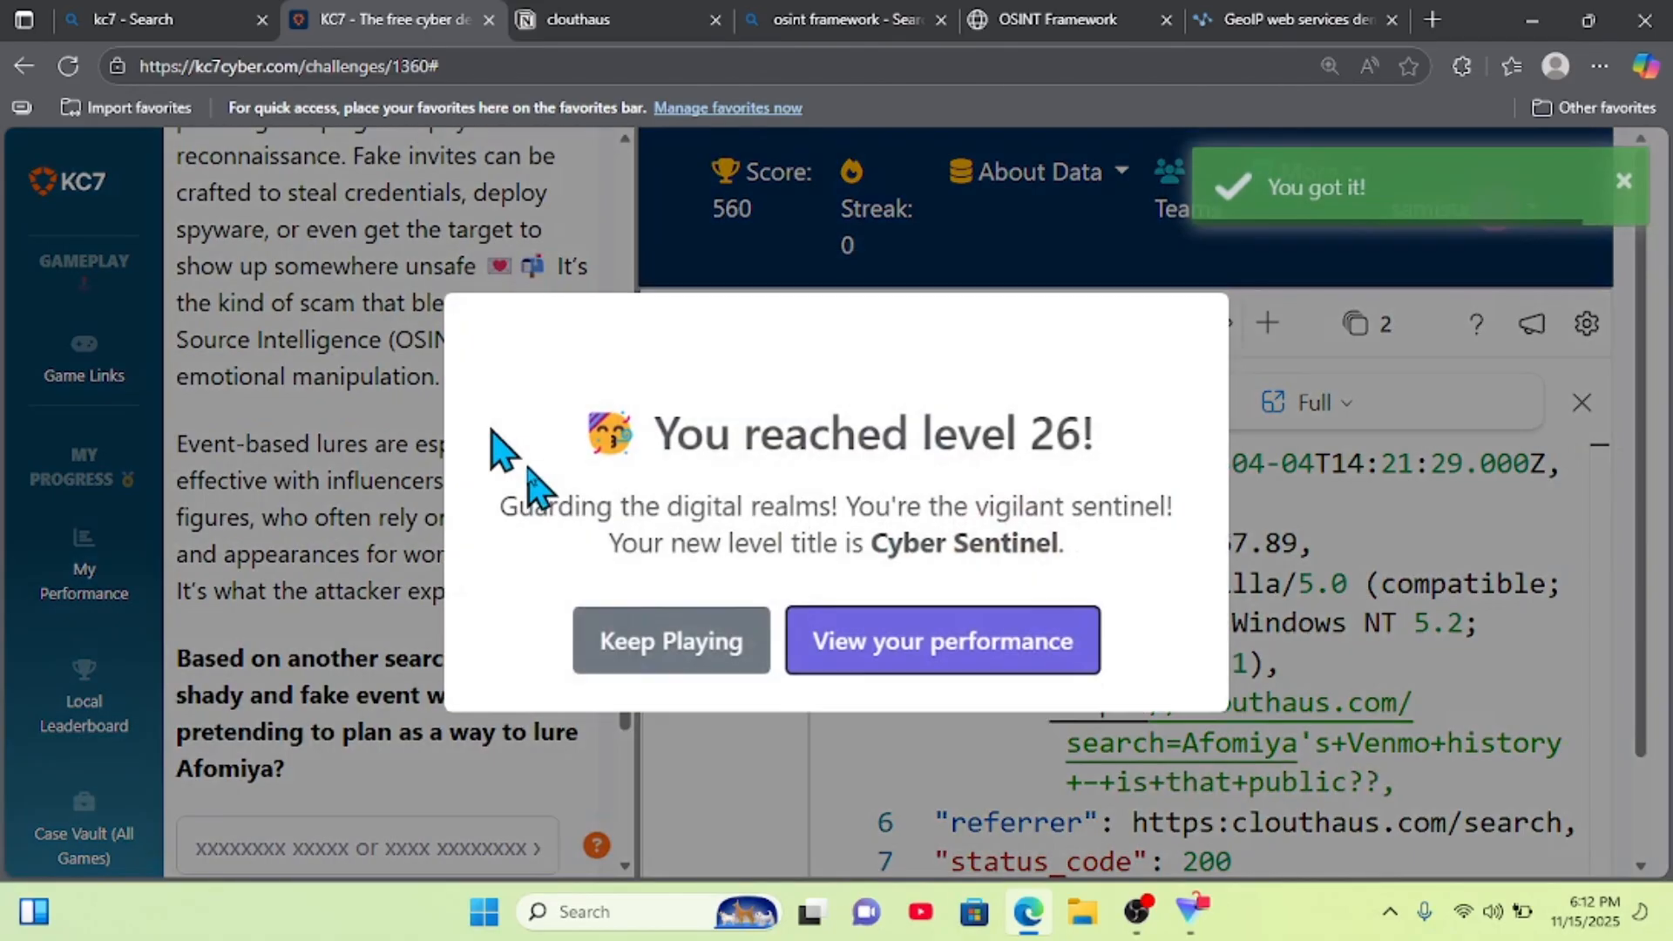
{"action": "left_click", "coordinate": [750, 657]}
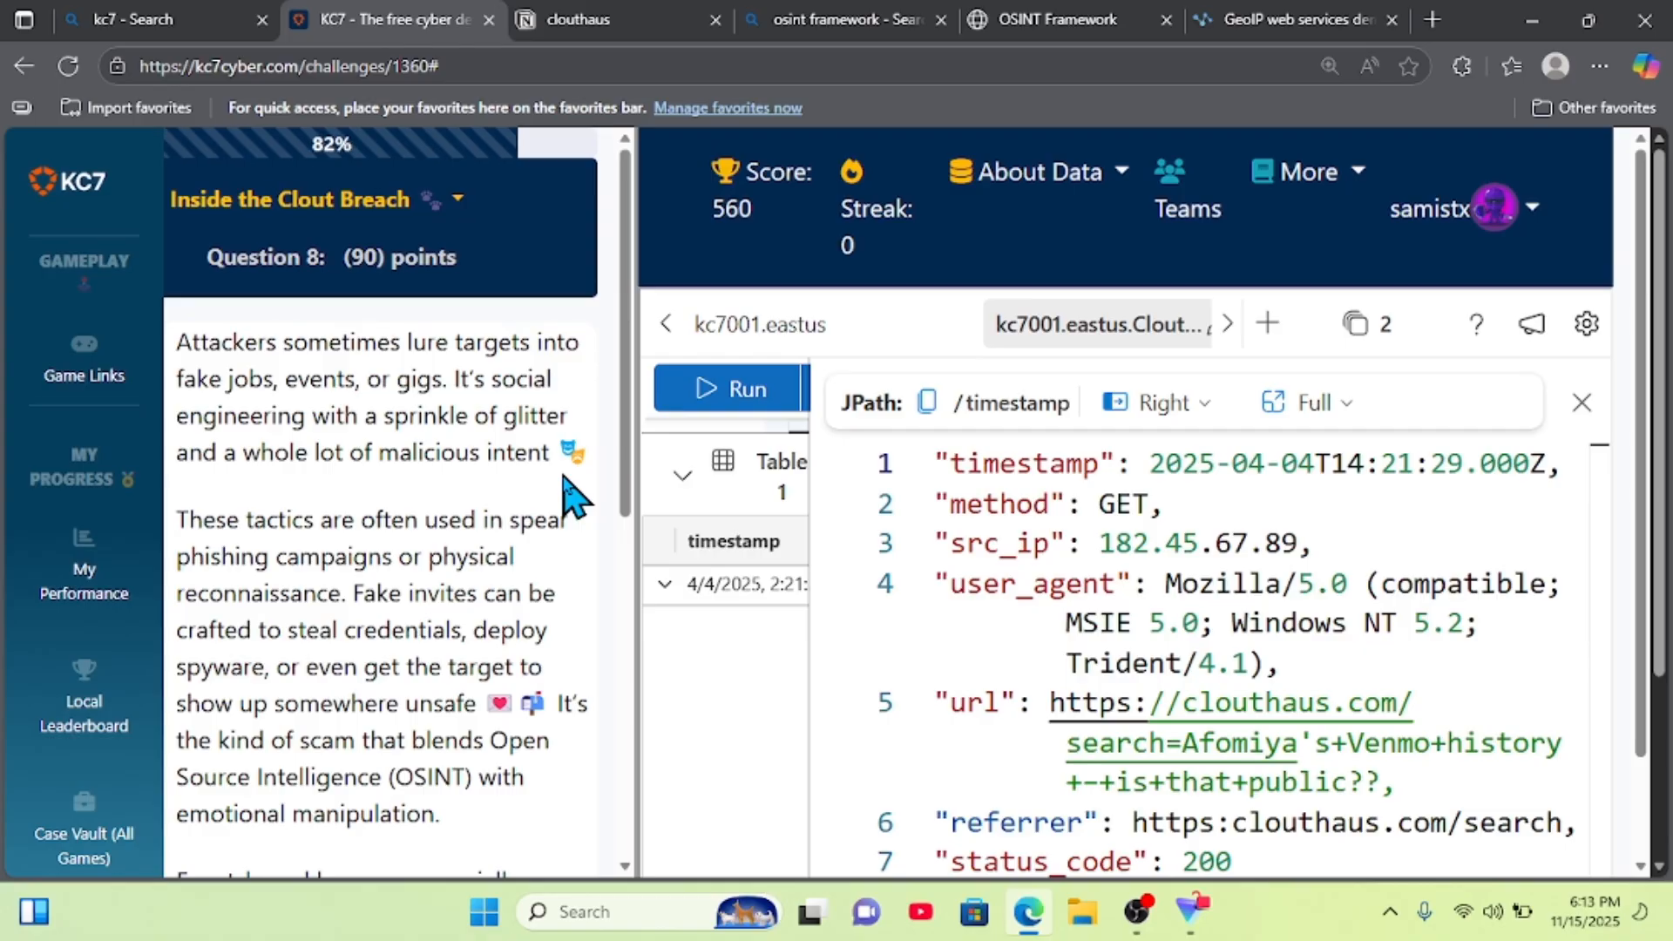
- Read Question 8, close the record details and clear all payment app values from the query's has_any list
{"action": "scroll", "coordinate": [567, 492], "scroll_direction": "down", "scroll_amount": 4}
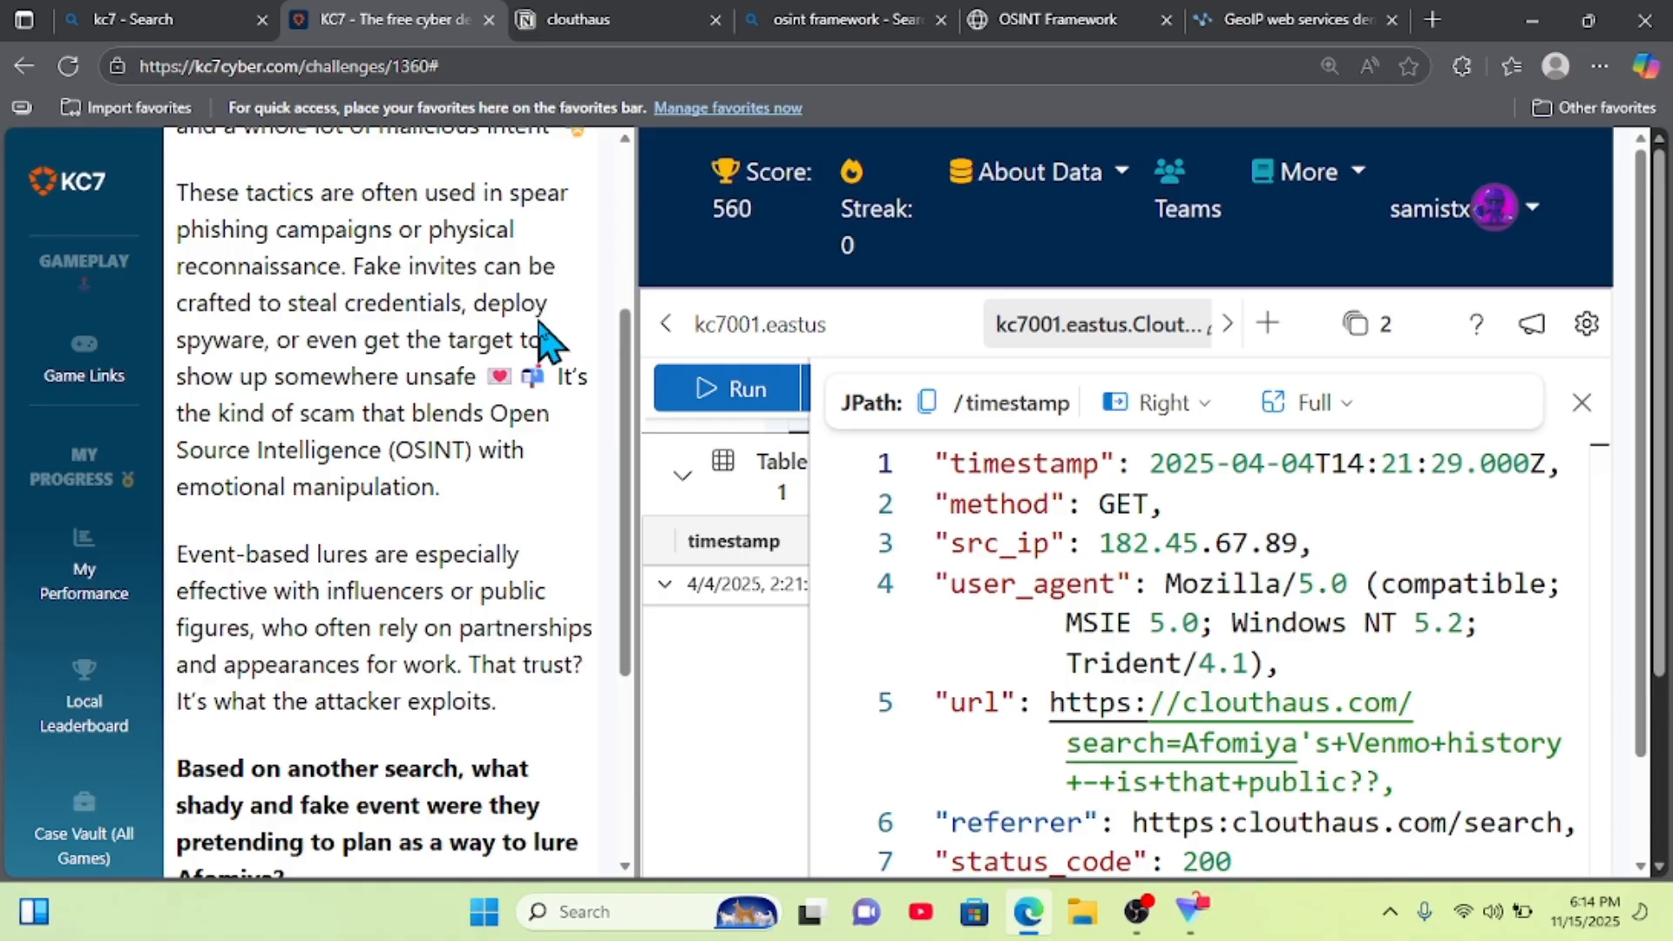
{"action": "scroll", "coordinate": [545, 335], "scroll_direction": "down", "scroll_amount": 3}
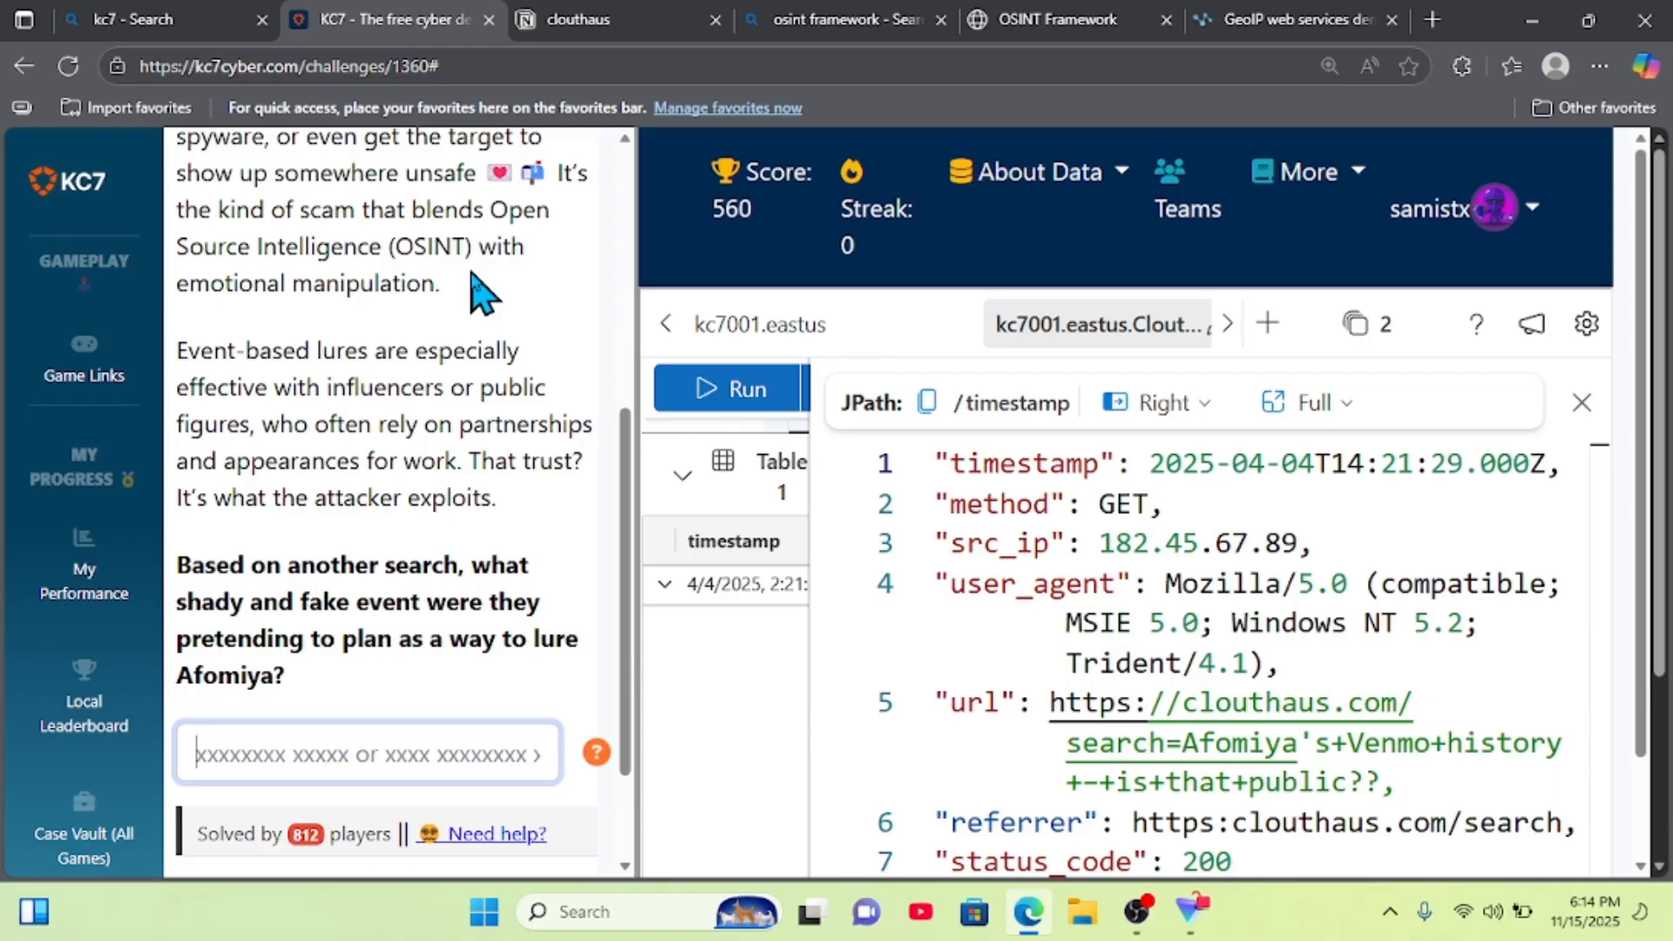
{"action": "scroll", "coordinate": [479, 291], "scroll_direction": "down", "scroll_amount": 2}
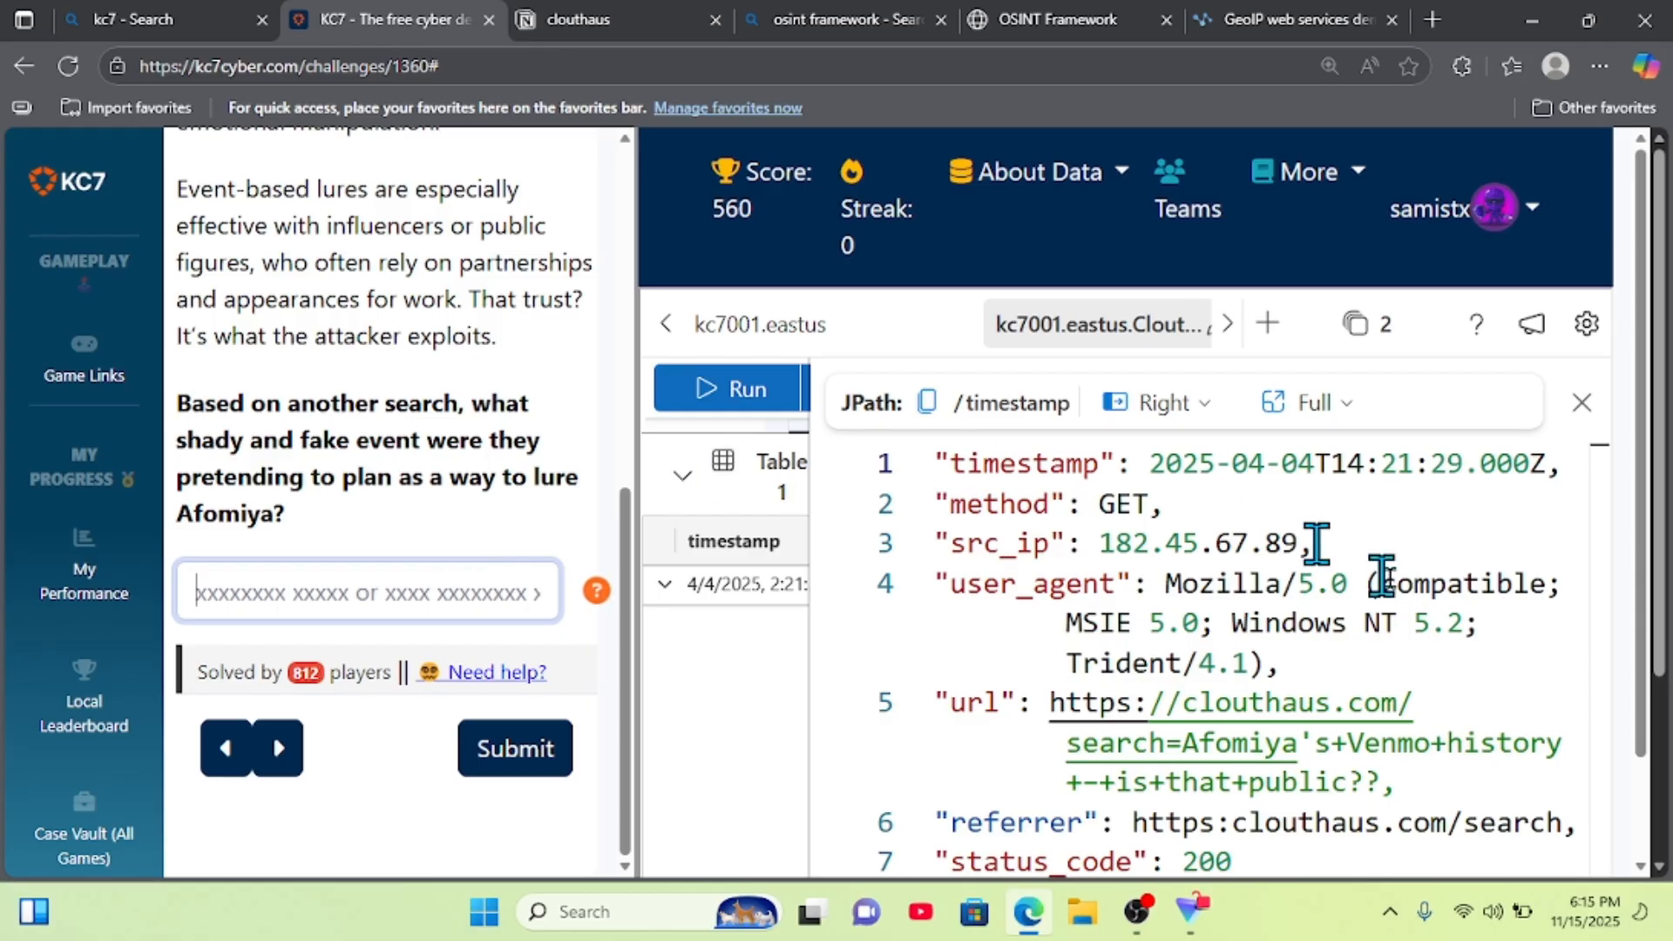
{"action": "left_click", "coordinate": [1580, 403]}
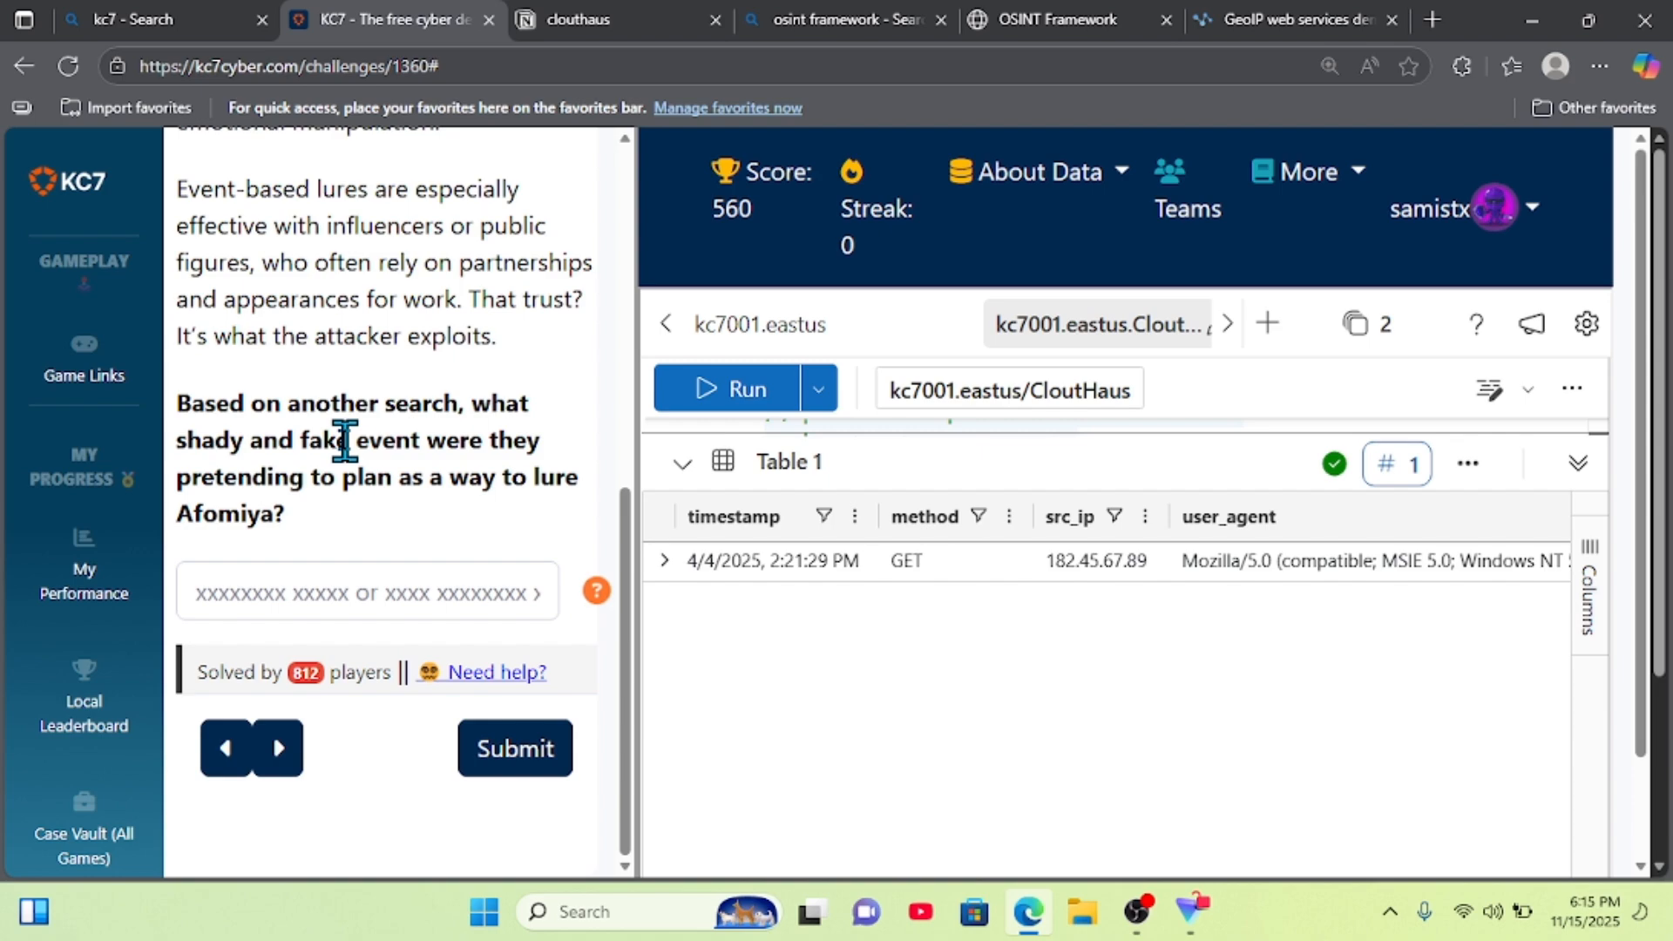
{"action": "left_click_drag", "start_coordinate": [881, 434], "coordinate": [994, 740]}
{"action": "left_click", "coordinate": [1141, 608]}
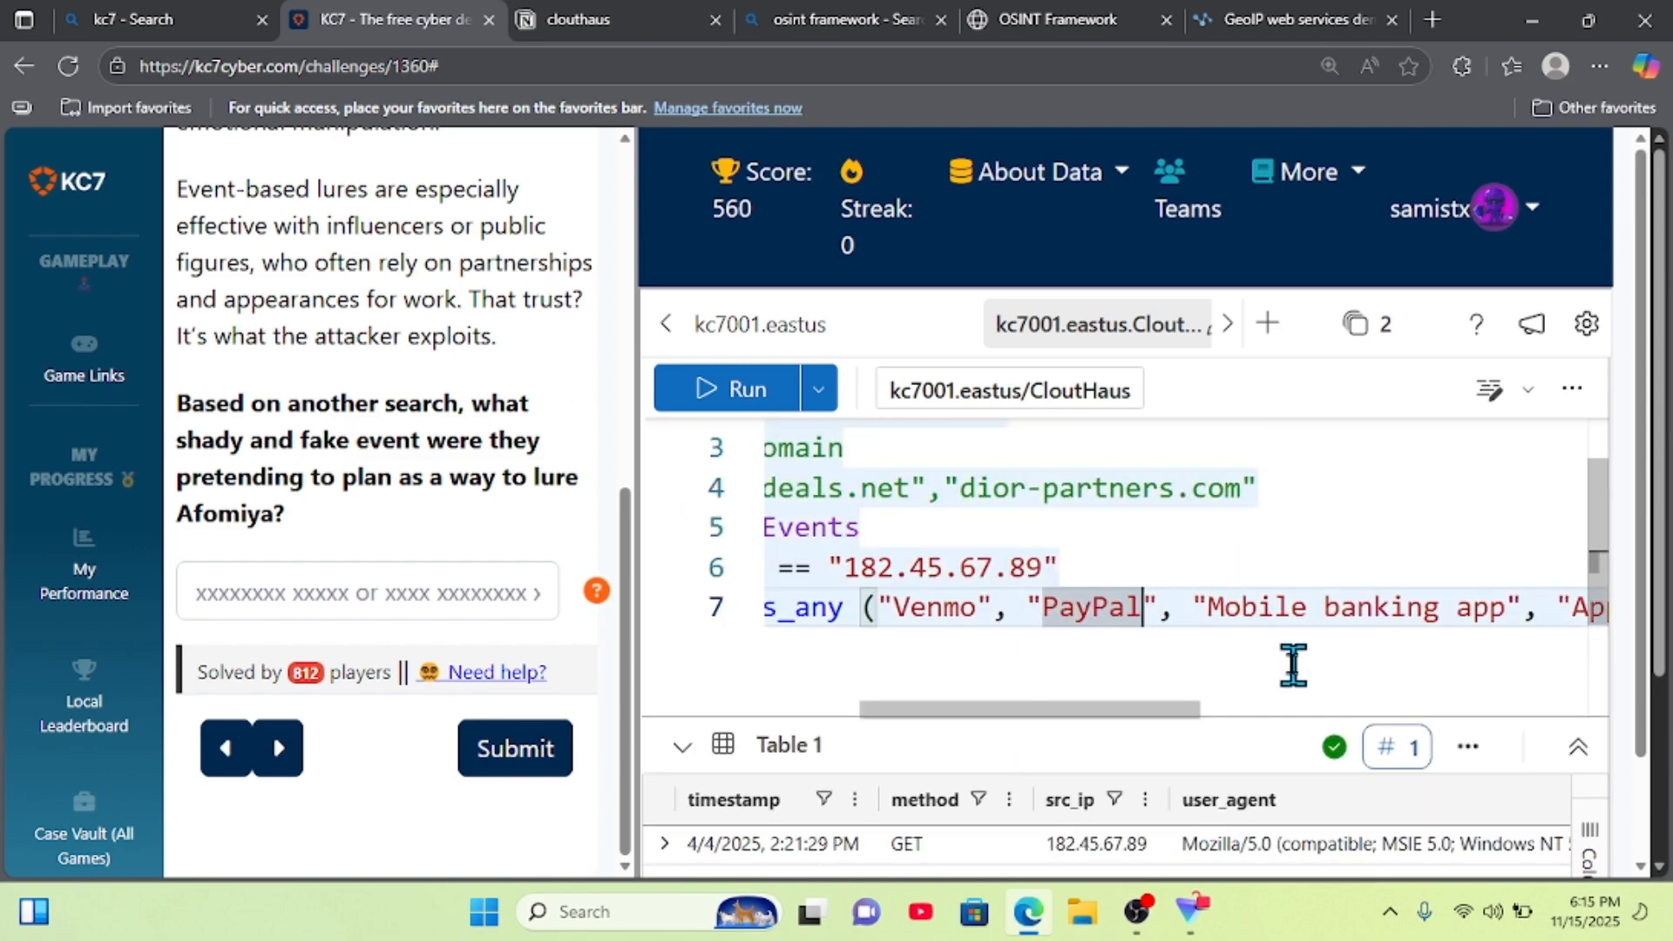
{"action": "key", "text": "Right"}
{"action": "key", "text": "Right"}
{"action": "key", "text": "Right"}
{"action": "key", "text": "Right"}
{"action": "key", "text": "Right"}
{"action": "key", "text": "Right"}
{"action": "key", "text": "Right"}
{"action": "key", "text": "Right"}
{"action": "key", "text": "Right"}
{"action": "key", "text": "Right"}
{"action": "key", "text": "Right"}
{"action": "key", "text": "Right"}
{"action": "key", "text": "Right"}
{"action": "key", "text": "Right"}
{"action": "key", "text": "Right"}
{"action": "key", "text": "Right"}
{"action": "key", "text": "Right"}
{"action": "key", "text": "Right"}
{"action": "key", "text": "Right"}
{"action": "key", "text": "Right"}
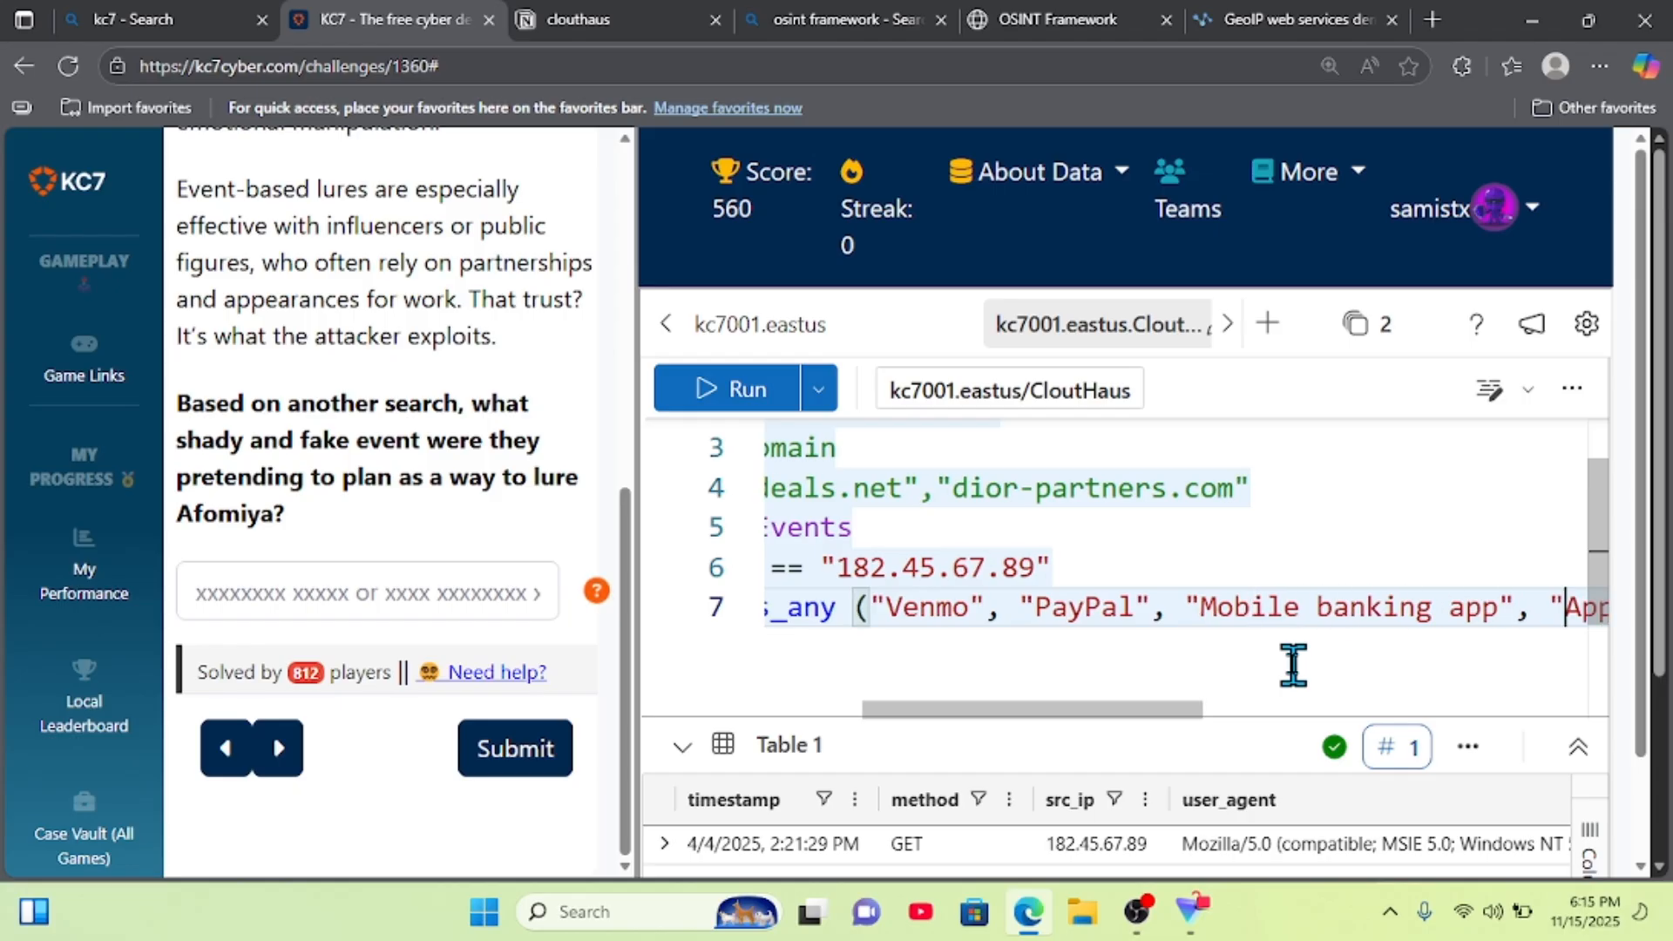
{"action": "key", "text": "Right"}
{"action": "key", "text": "Right"}
{"action": "key", "text": "Right"}
{"action": "key", "text": "Right"}
{"action": "key", "text": "Right"}
{"action": "key", "text": "Right"}
{"action": "key", "text": "Right"}
{"action": "key", "text": "Right"}
{"action": "key", "text": "Right"}
{"action": "key", "text": "Right"}
{"action": "key", "text": "Right"}
{"action": "key", "text": "Right"}
{"action": "key", "text": "Right"}
{"action": "key", "text": "Right"}
{"action": "key", "text": "Right"}
{"action": "key", "text": "Right"}
{"action": "key", "text": "Right"}
{"action": "key", "text": "Right"}
{"action": "key", "text": "Right"}
{"action": "key", "text": "Right"}
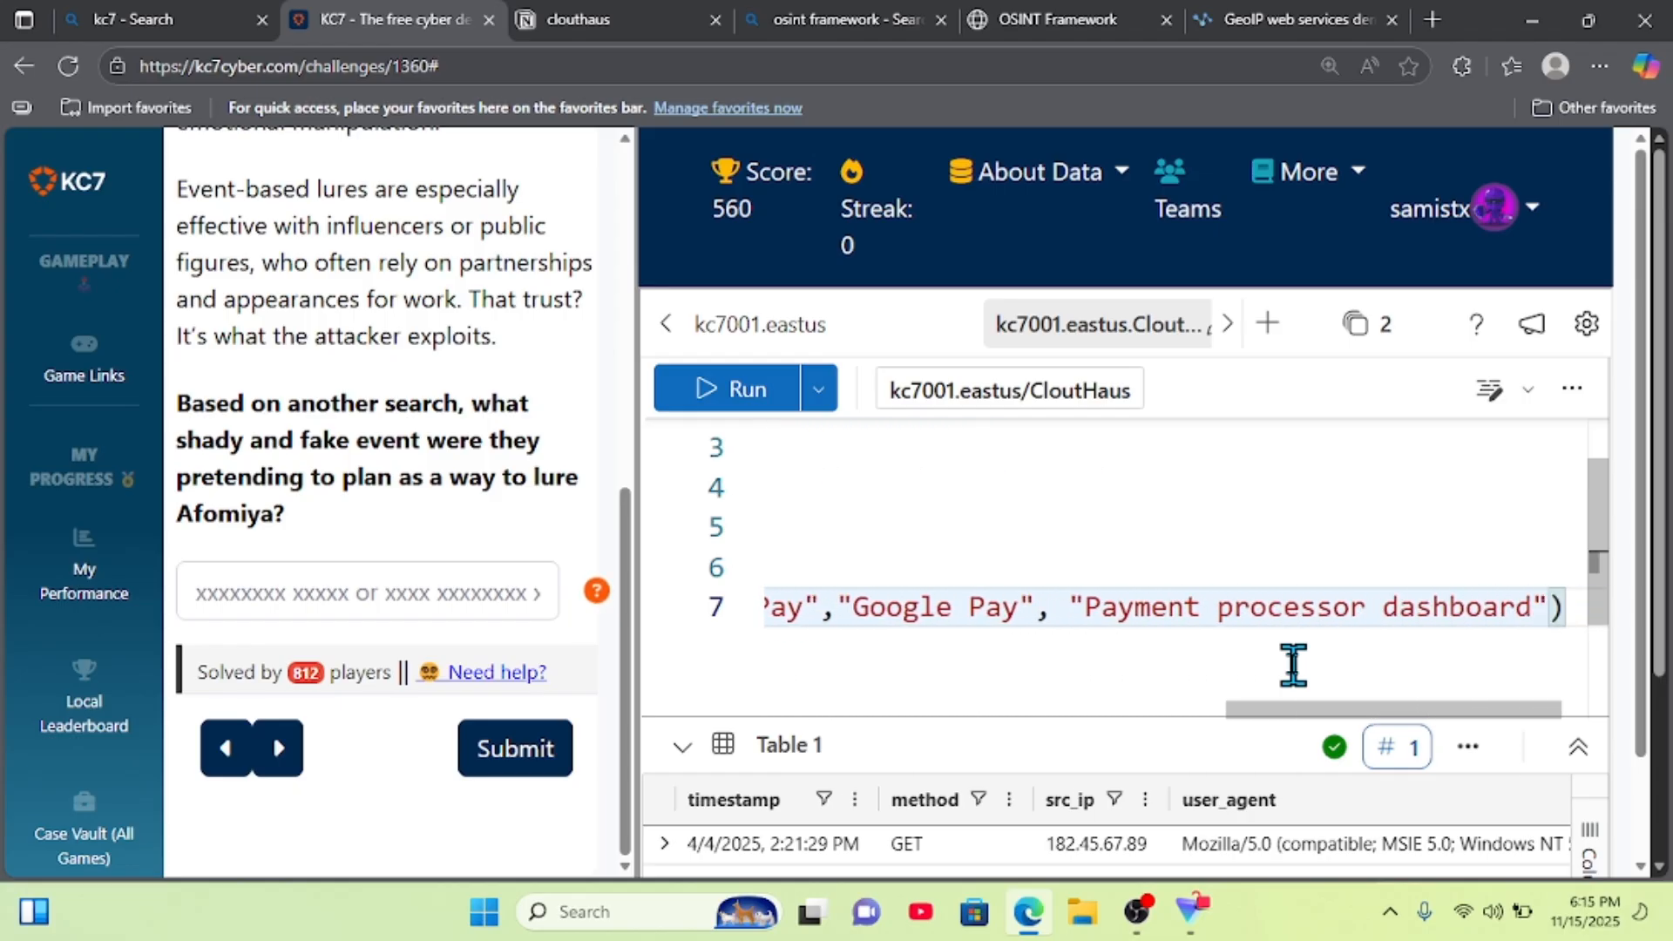
{"action": "key", "text": "BackSpace"}
{"action": "key", "text": "BackSpace"}
{"action": "key", "text": "BackSpace"}
{"action": "key", "text": "BackSpace"}
{"action": "key", "text": "BackSpace"}
{"action": "key", "text": "BackSpace"}
{"action": "key", "text": "BackSpace"}
{"action": "key", "text": "BackSpace"}
{"action": "key", "text": "BackSpace"}
{"action": "key", "text": "BackSpace"}
{"action": "key", "text": "BackSpace"}
{"action": "key", "text": "BackSpace"}
{"action": "key", "text": "BackSpace"}
{"action": "key", "text": "BackSpace"}
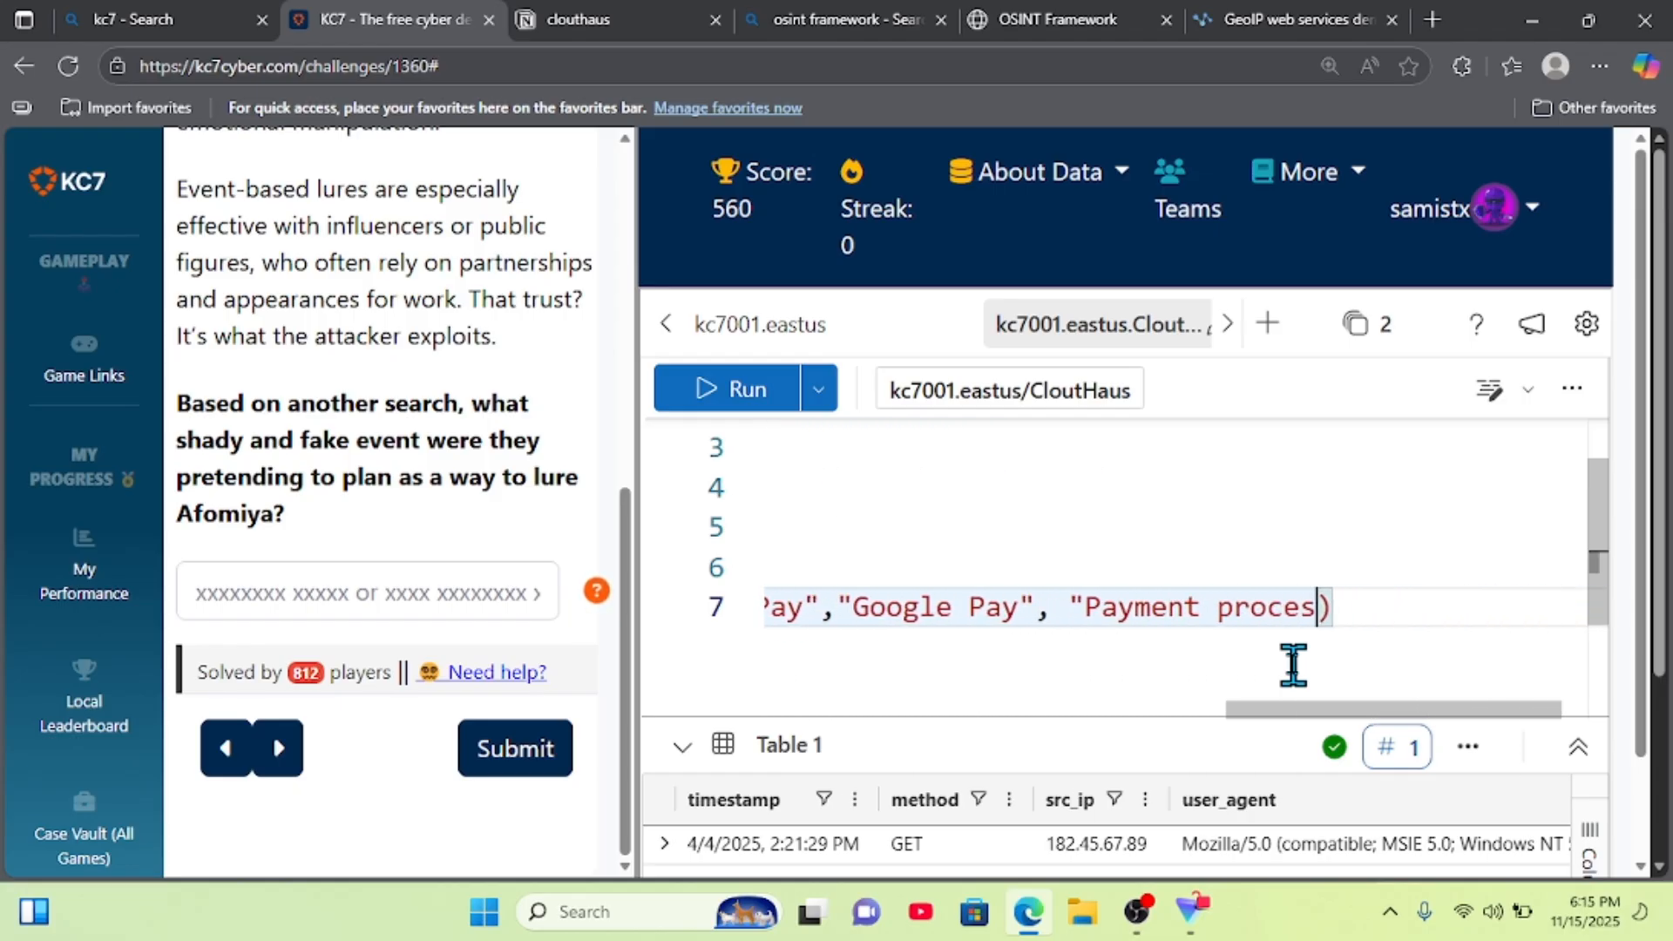
{"action": "key", "text": "BackSpace"}
{"action": "key", "text": "BackSpace"}
{"action": "key", "text": "BackSpace"}
{"action": "key", "text": "BackSpace"}
{"action": "key", "text": "BackSpace"}
{"action": "key", "text": "BackSpace"}
{"action": "key", "text": "BackSpace"}
{"action": "key", "text": "BackSpace"}
{"action": "key", "text": "BackSpace"}
{"action": "key", "text": "BackSpace"}
{"action": "key", "text": "BackSpace"}
{"action": "key", "text": "BackSpace"}
{"action": "key", "text": "BackSpace"}
{"action": "key", "text": "BackSpace"}
{"action": "key", "text": "BackSpace"}
{"action": "key", "text": "BackSpace"}
{"action": "key", "text": "BackSpace"}
{"action": "key", "text": "BackSpace"}
{"action": "key", "text": "BackSpace"}
{"action": "key", "text": "BackSpace"}
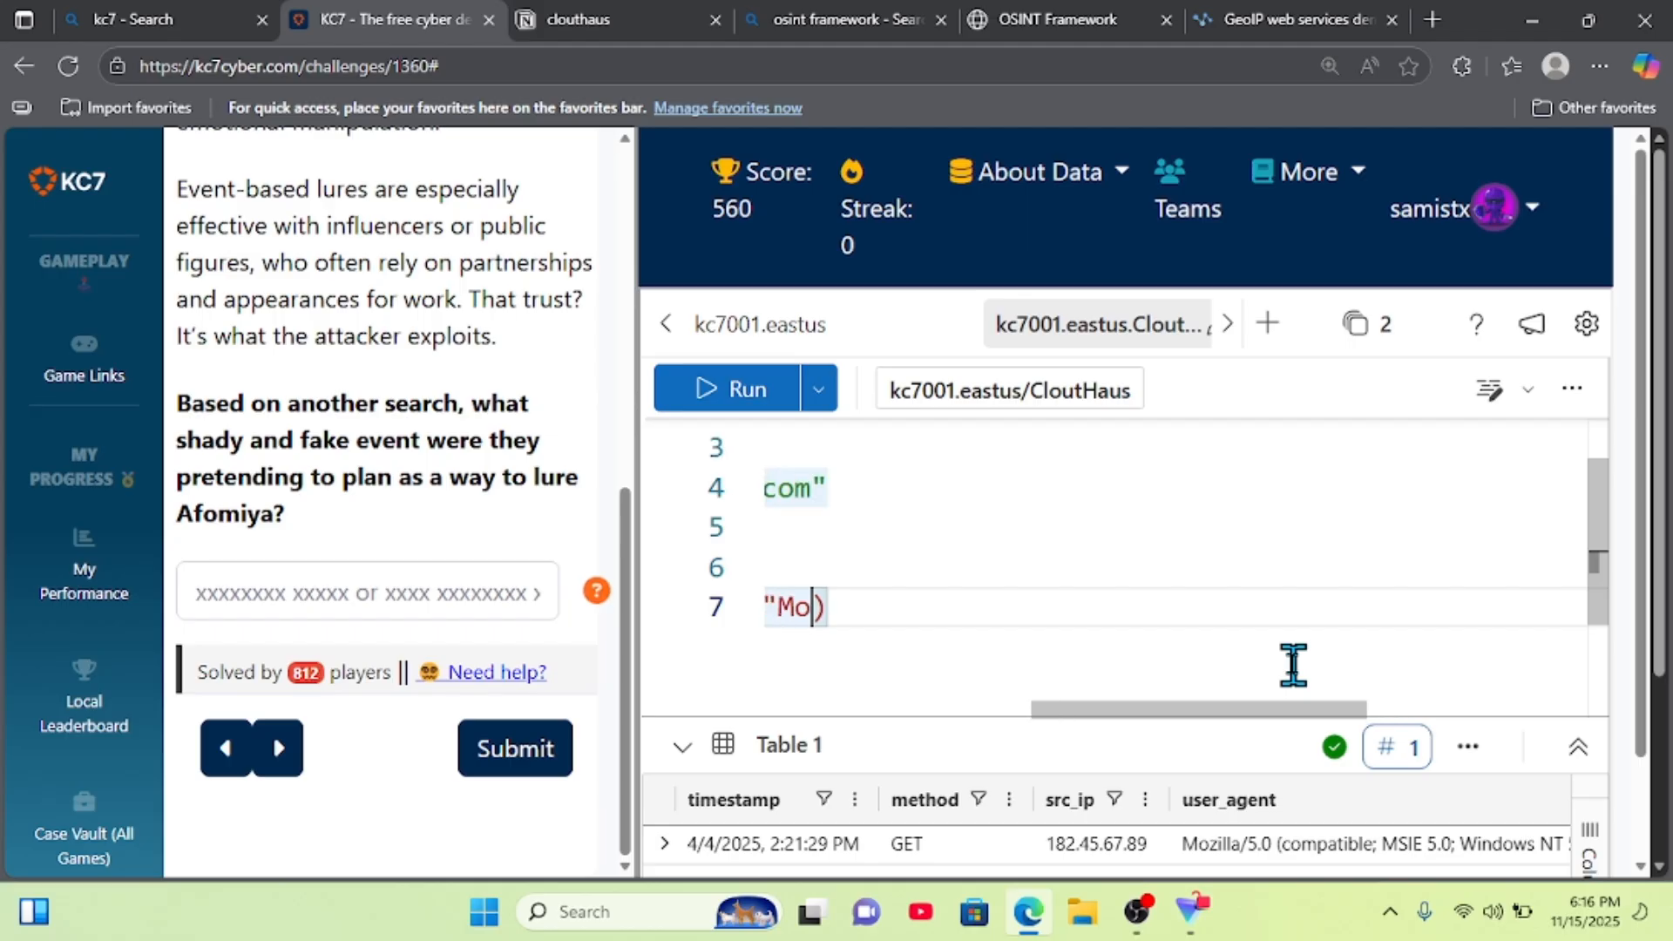
{"action": "key", "text": "BackSpace"}
{"action": "key", "text": "BackSpace"}
{"action": "key", "text": "BackSpace"}
{"action": "key", "text": "BackSpace"}
{"action": "key", "text": "BackSpace"}
{"action": "key", "text": "BackSpace"}
{"action": "key", "text": "BackSpace"}
{"action": "key", "text": "BackSpace"}
{"action": "key", "text": "BackSpace"}
{"action": "key", "text": "BackSpace"}
{"action": "key", "text": "BackSpace"}
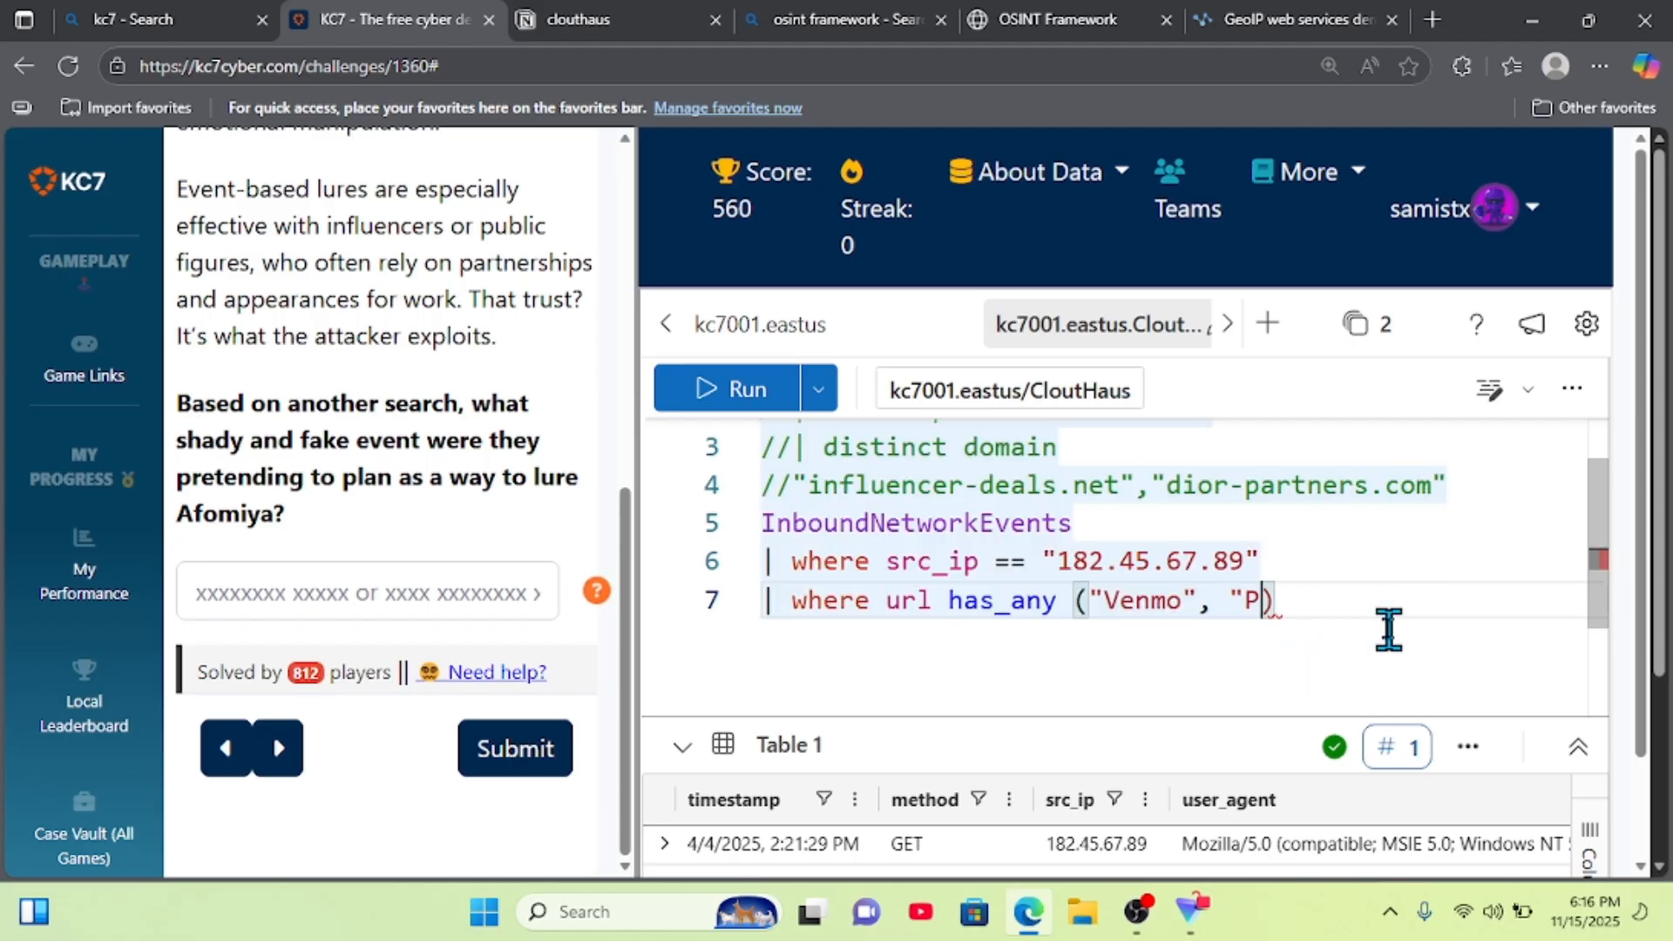
{"action": "key", "text": "BackSpace"}
{"action": "key", "text": "BackSpace"}
{"action": "key", "text": "BackSpace"}
{"action": "key", "text": "BackSpace"}
{"action": "key", "text": "BackSpace"}
{"action": "key", "text": "BackSpace"}
{"action": "key", "text": "BackSpace"}
{"action": "key", "text": "BackSpace"}
{"action": "key", "text": "BackSpace"}
{"action": "key", "text": "BackSpace"}
- Enter "fake" as the only value in the url has_any filter and run the query
{"action": "type", "text": "fak"}
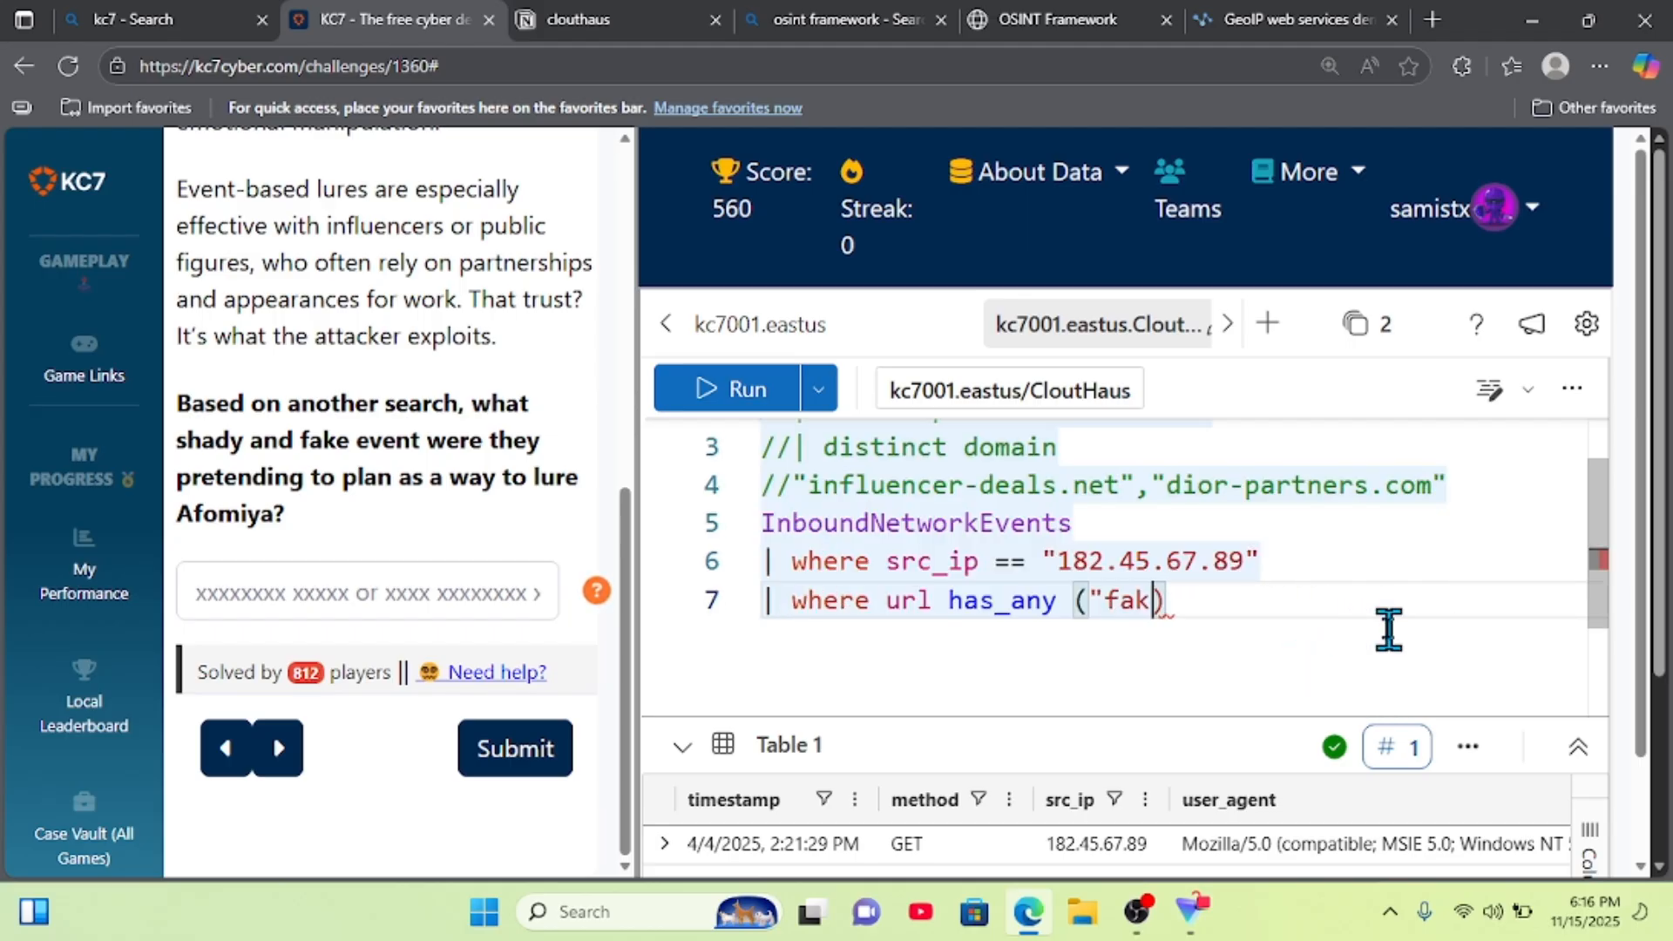
{"action": "type", "text": "r"}
{"action": "key", "text": "BackSpace"}
{"action": "type", "text": "e\""}
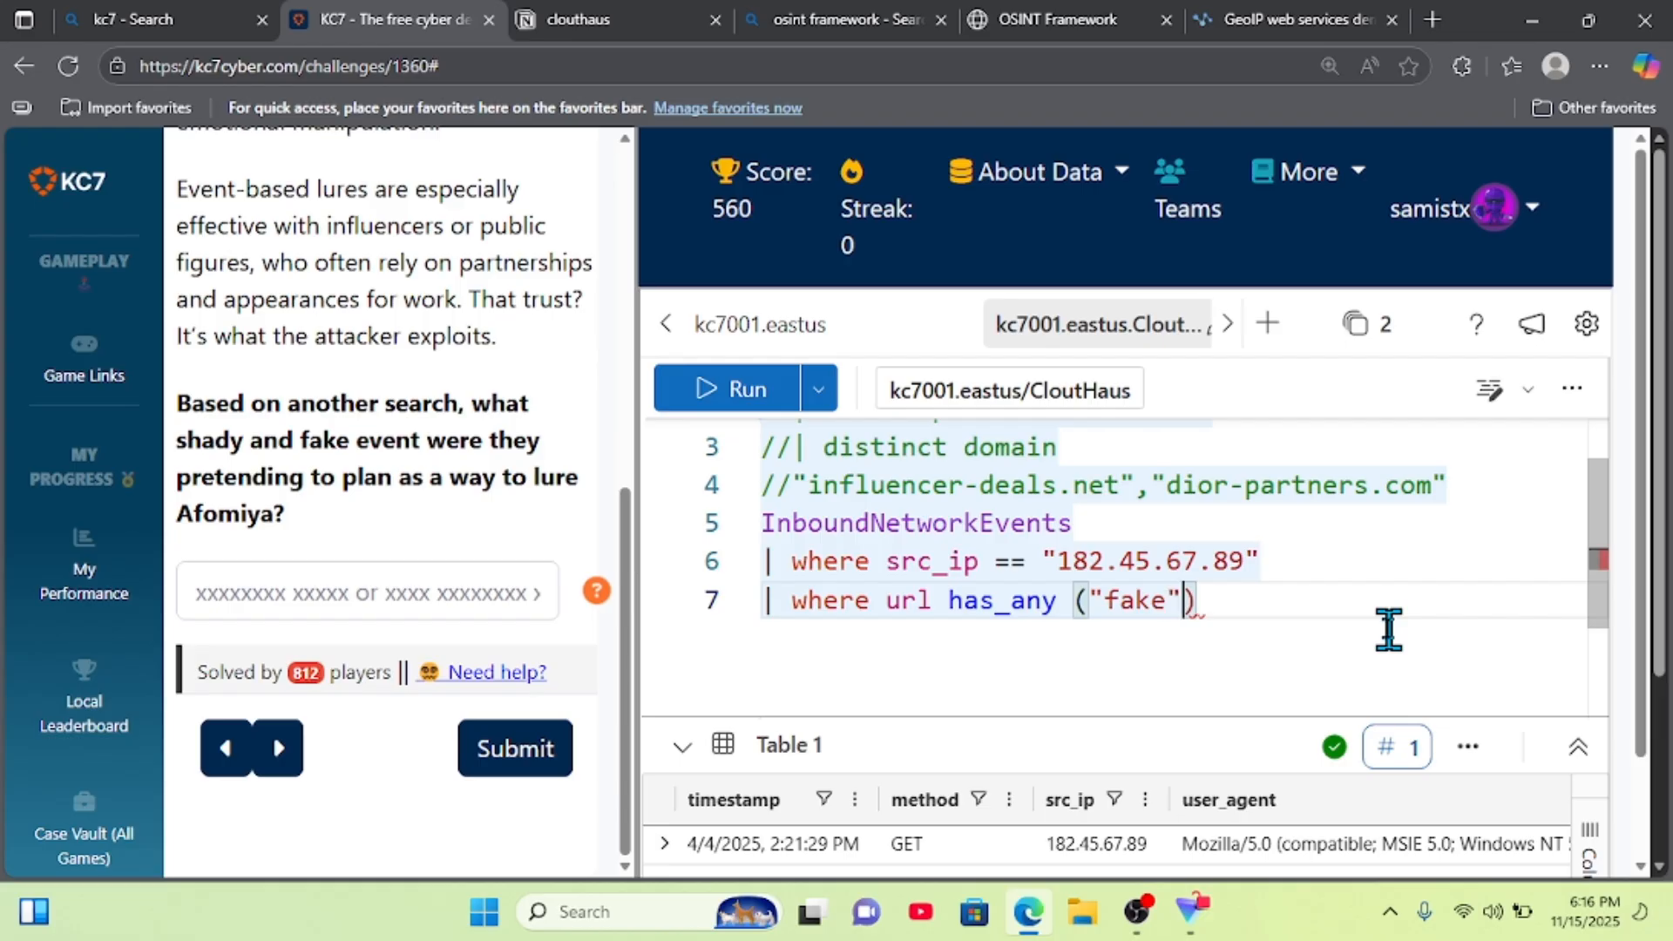
{"action": "left_click", "coordinate": [740, 394]}
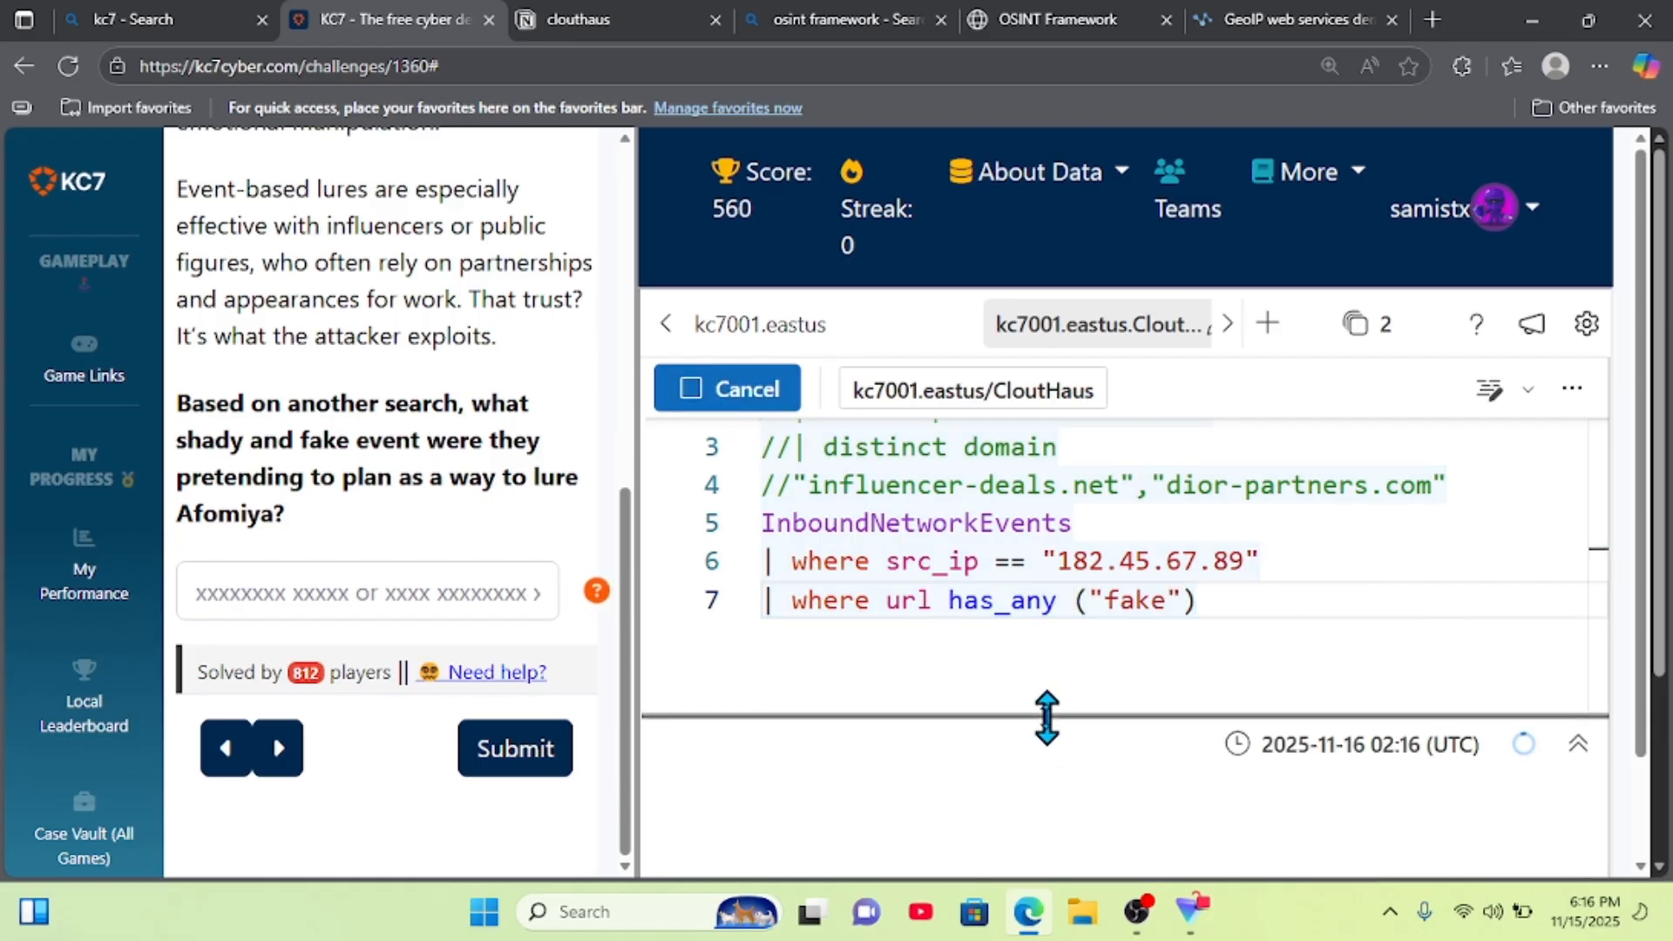
- Expand each of the returned log records and read their search URLs for the fake event
{"action": "left_click_drag", "start_coordinate": [1047, 716], "coordinate": [1065, 440]}
{"action": "left_click", "coordinate": [664, 601]}
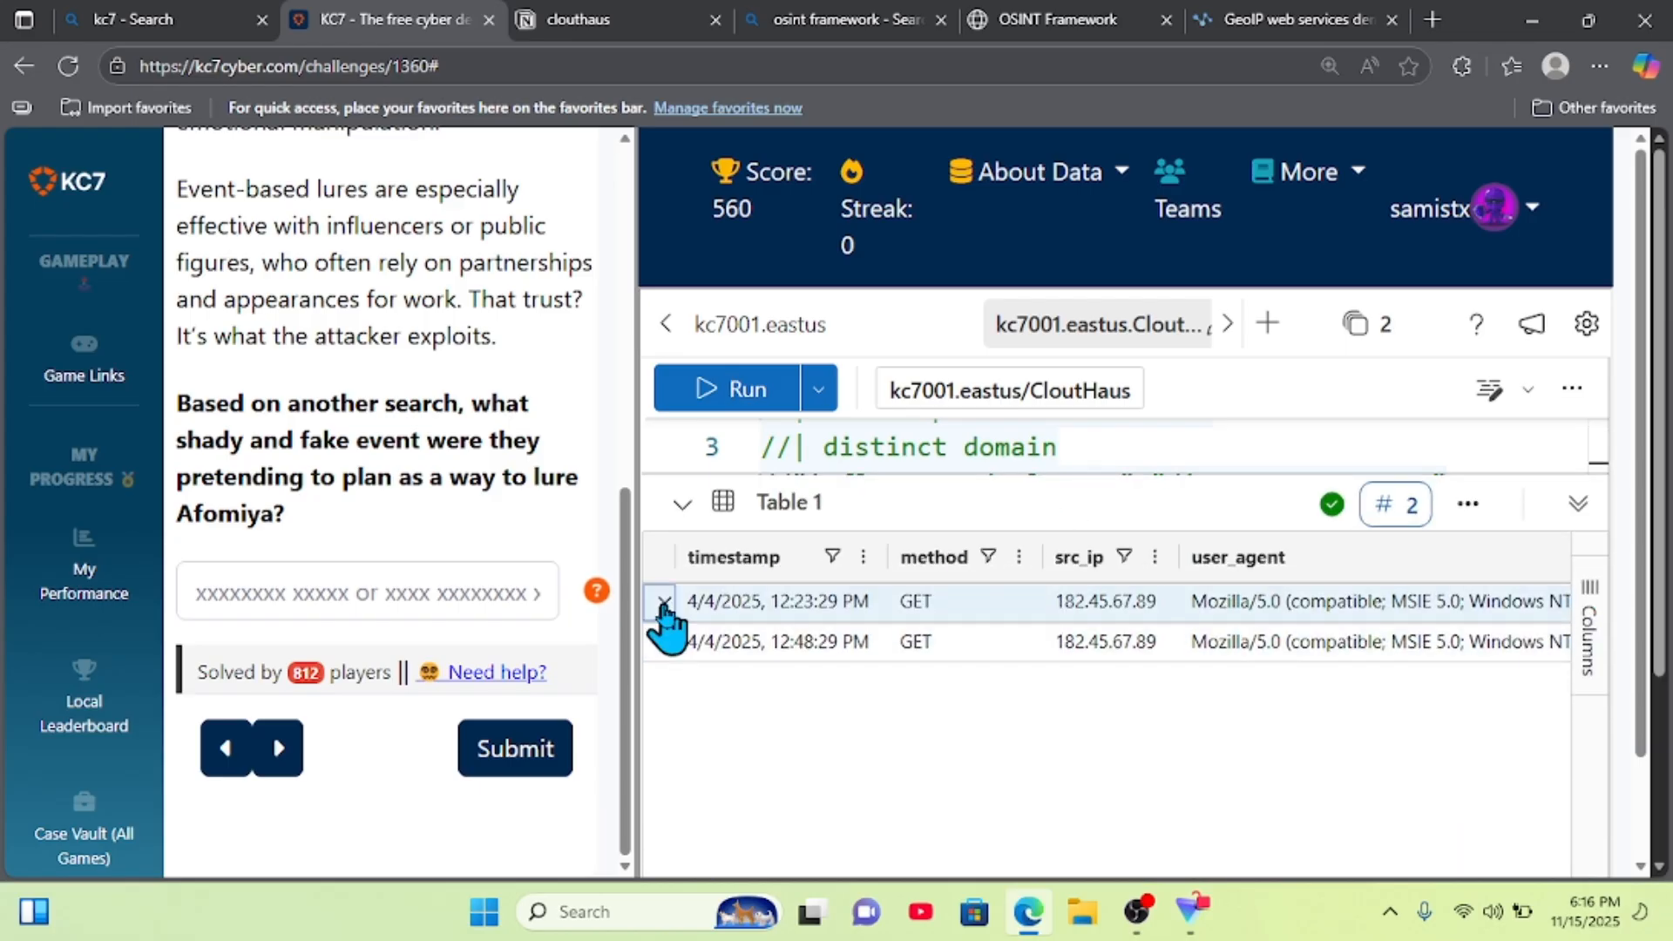
{"action": "left_click_drag", "start_coordinate": [1315, 552], "coordinate": [848, 548]}
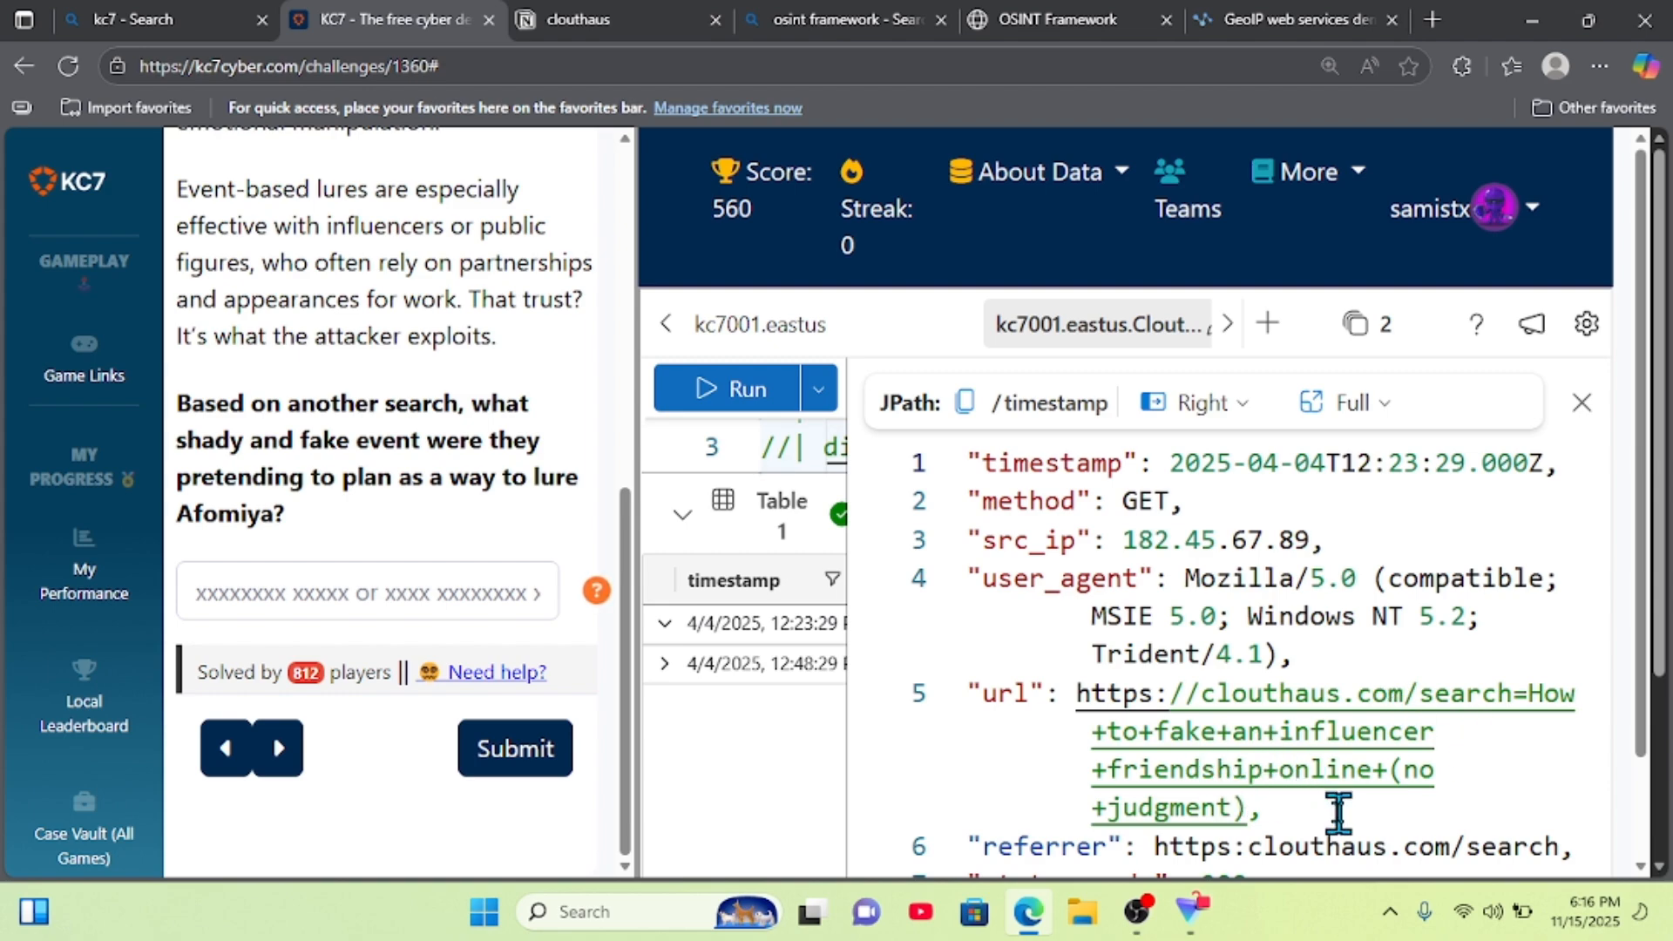
{"action": "left_click", "coordinate": [664, 666]}
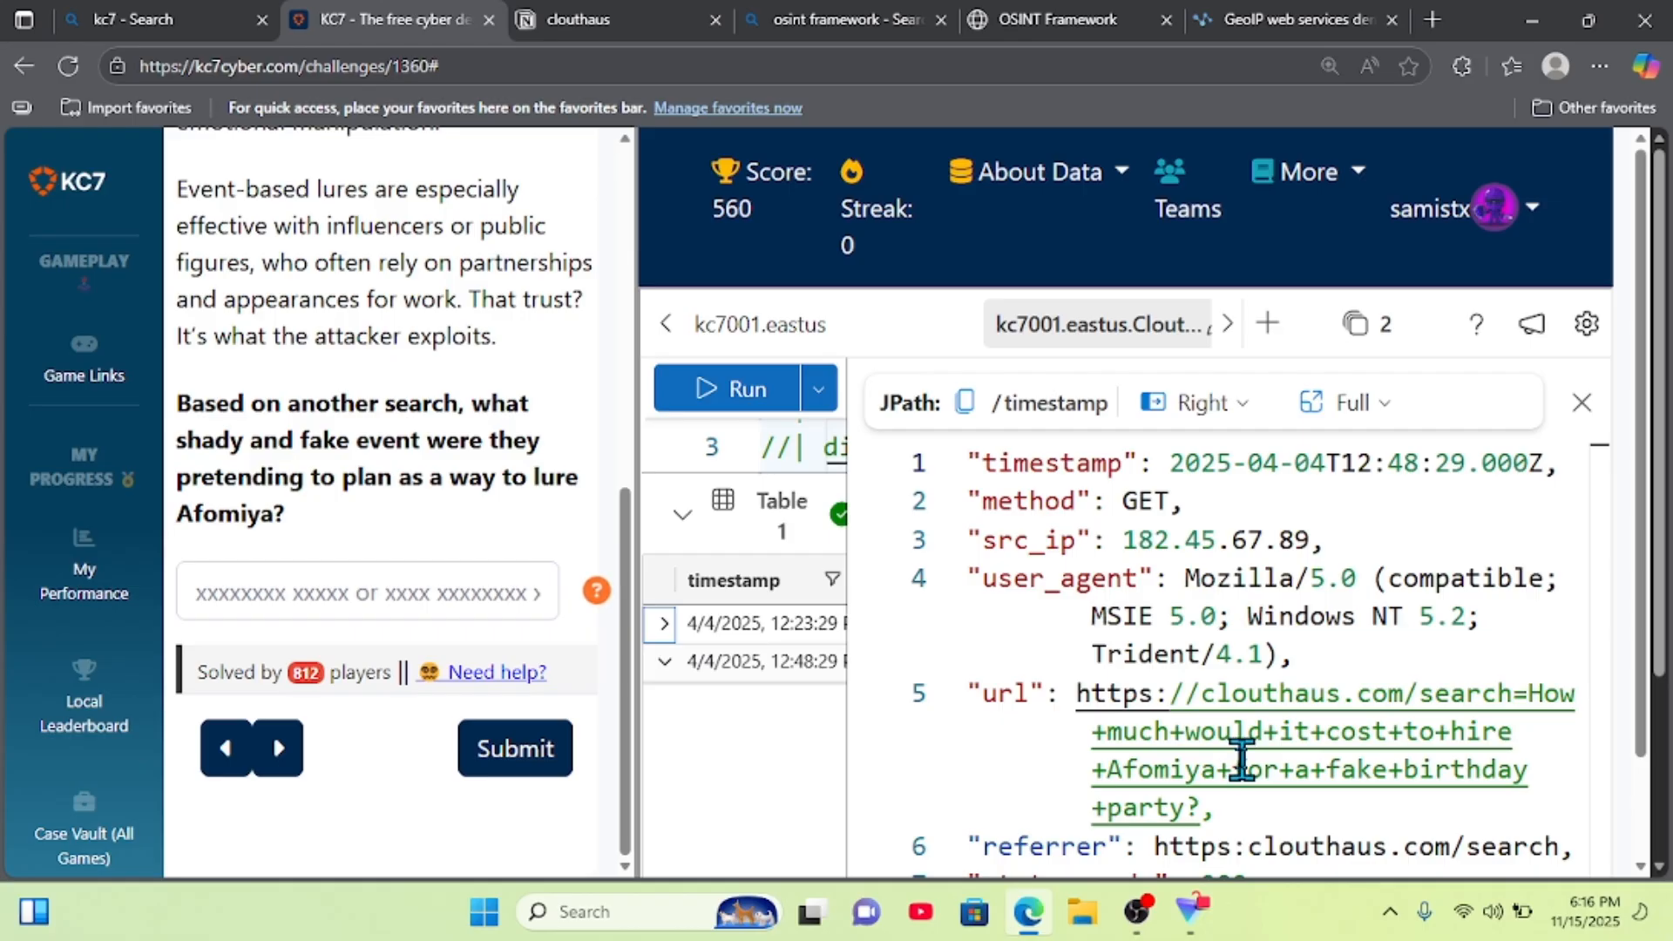
- Submit "birthday party" as the answer for the fake event used as a lure
{"action": "left_click", "coordinate": [428, 593]}
{"action": "type", "text": "bi"}
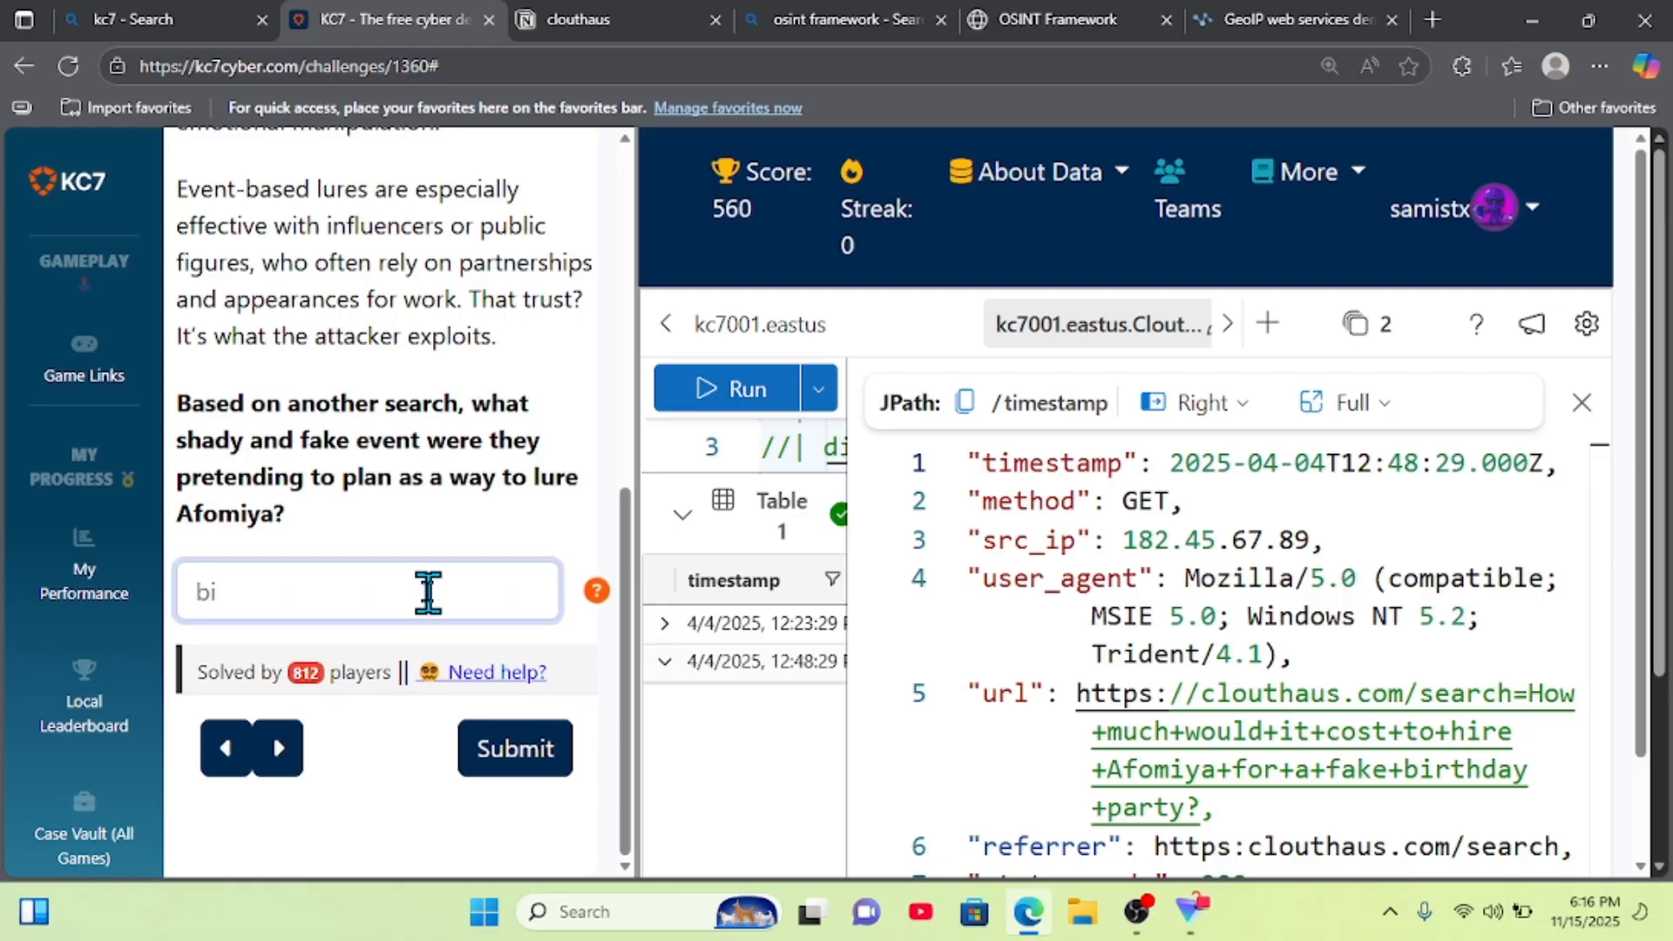
{"action": "type", "text": "rthday party"}
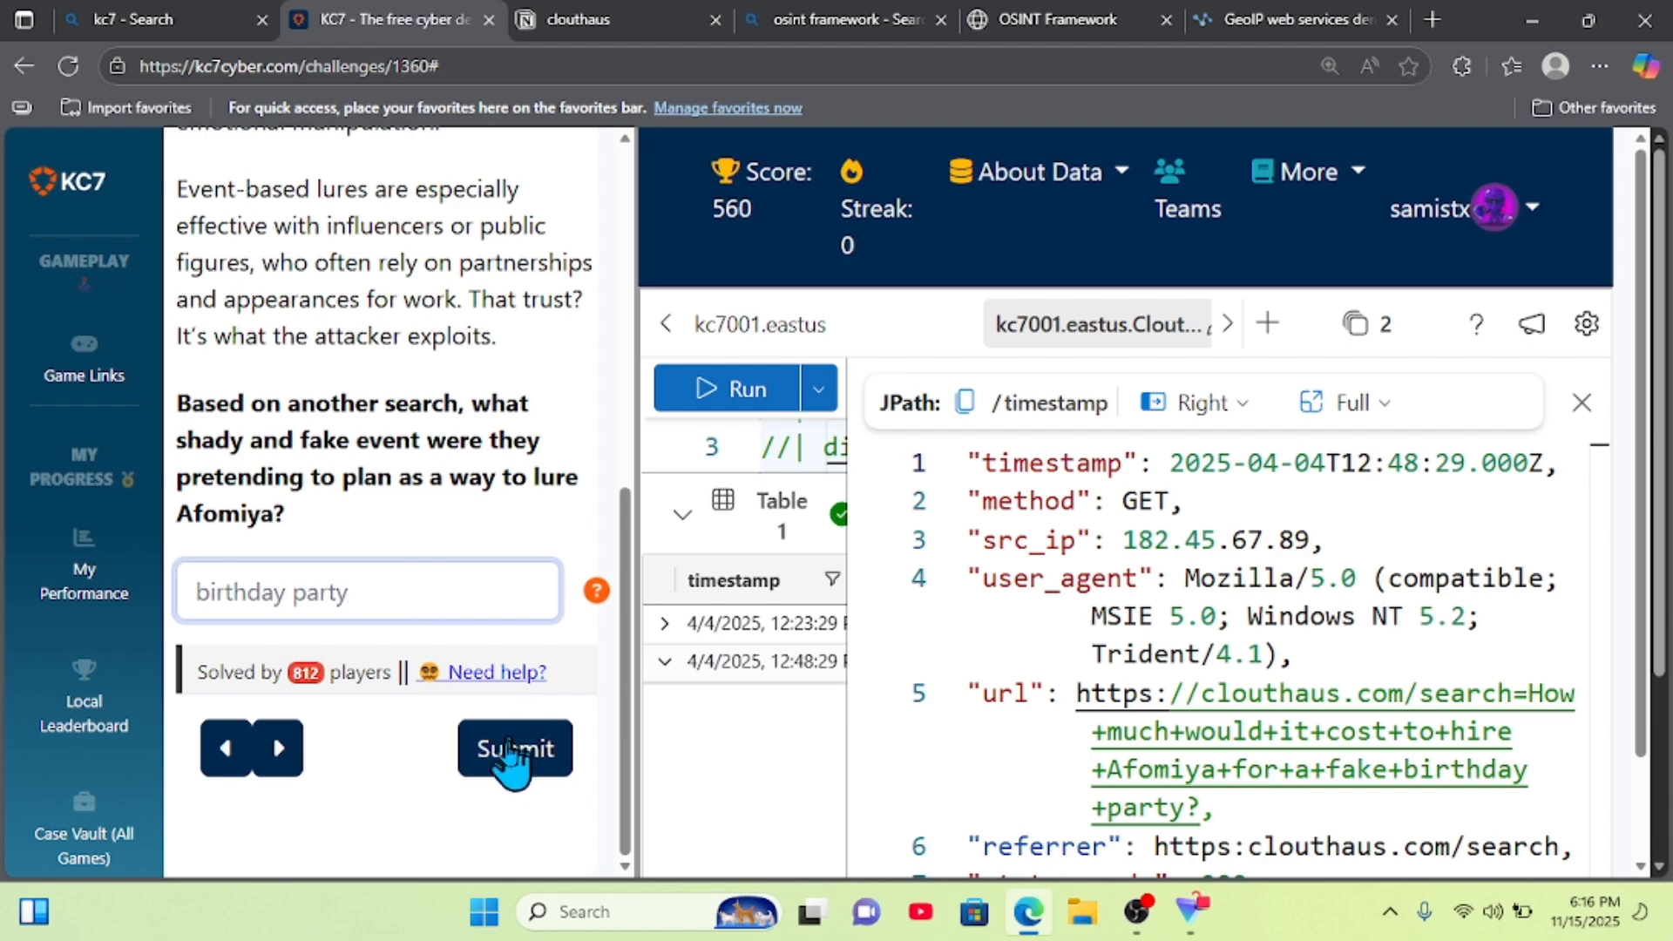
{"action": "left_click", "coordinate": [510, 764]}
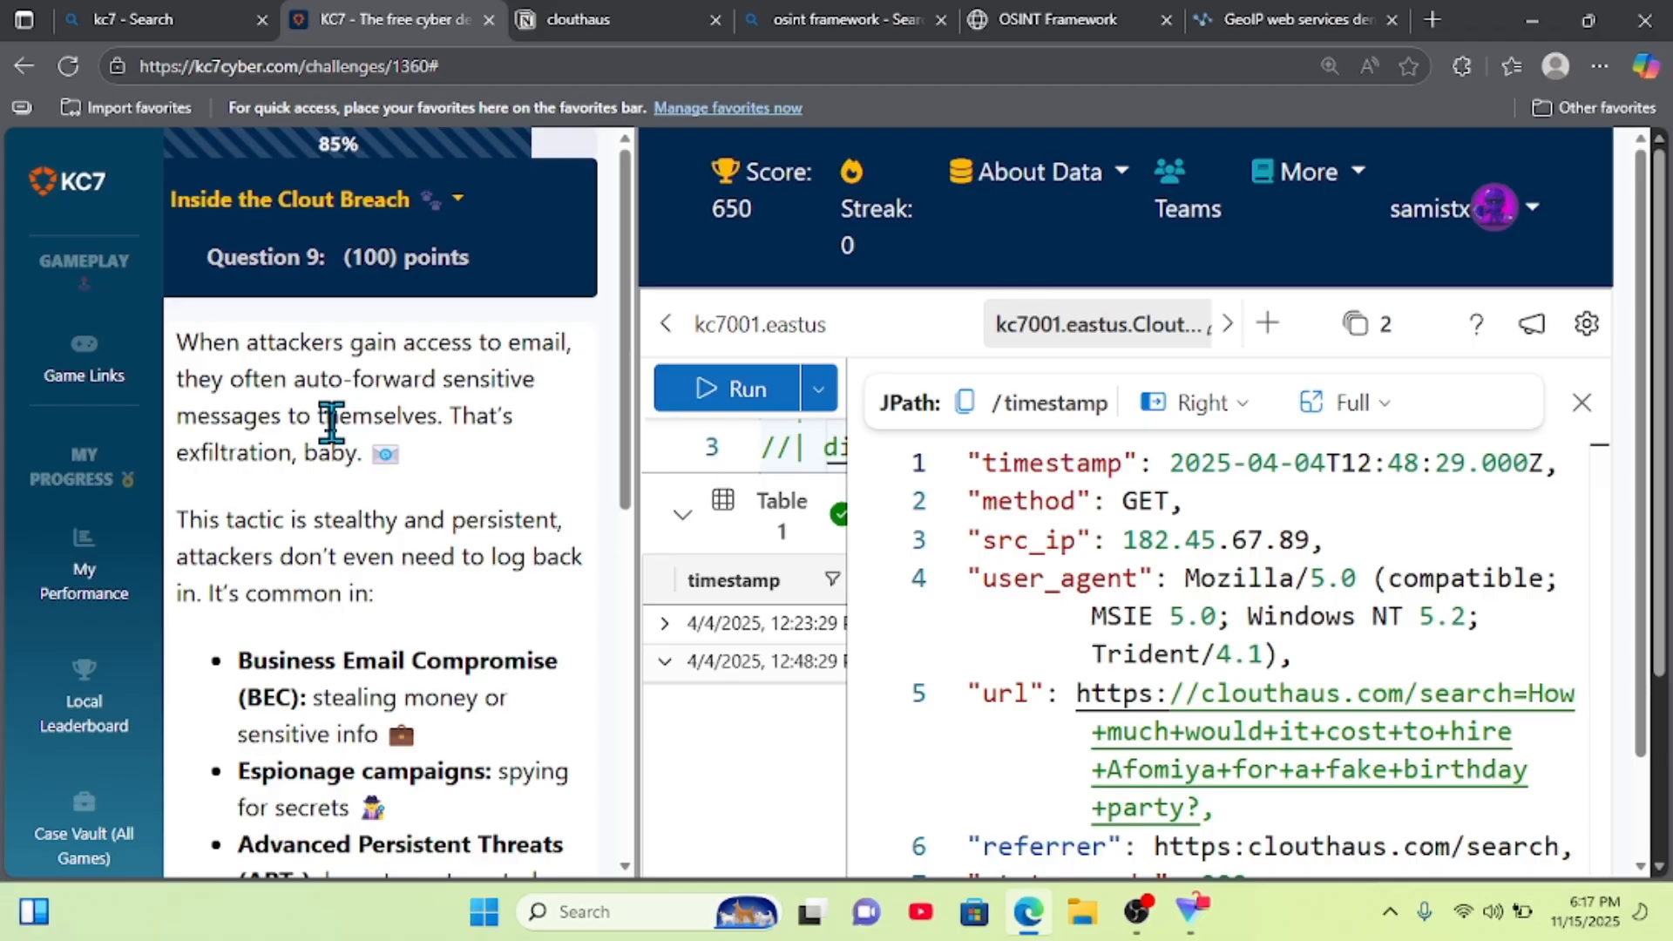
- Read through Question 9 to find what it asks about messages forwarded to an external email address
{"action": "scroll", "coordinate": [331, 423], "scroll_direction": "down", "scroll_amount": 1}
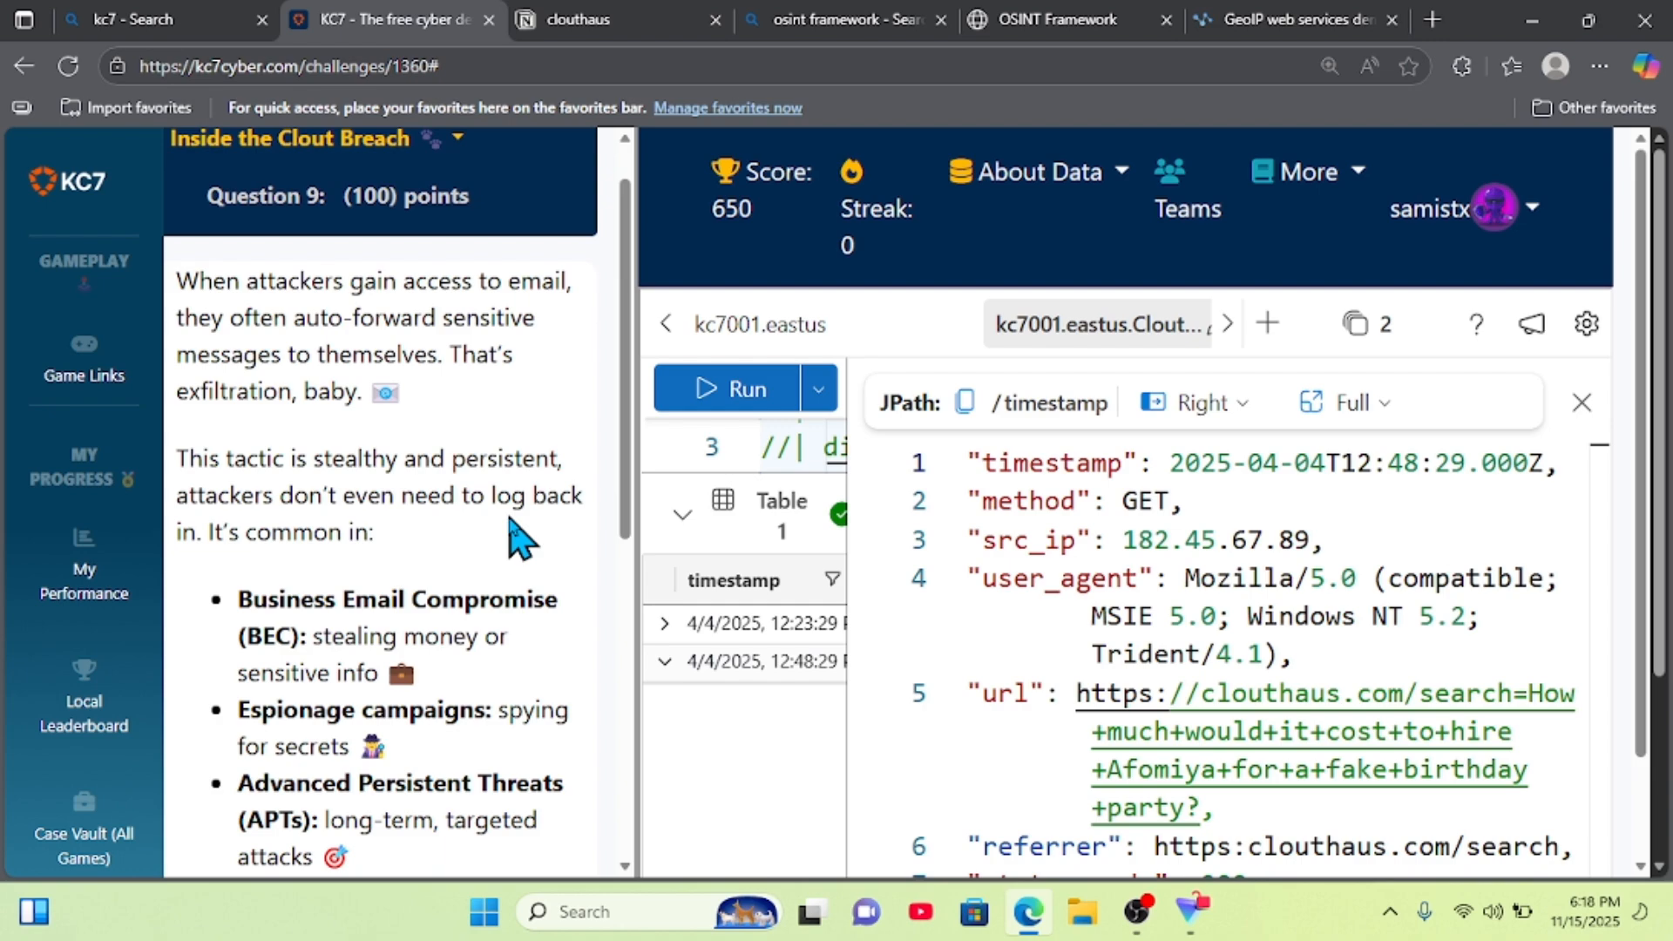
{"action": "scroll", "coordinate": [520, 538], "scroll_direction": "down", "scroll_amount": 2}
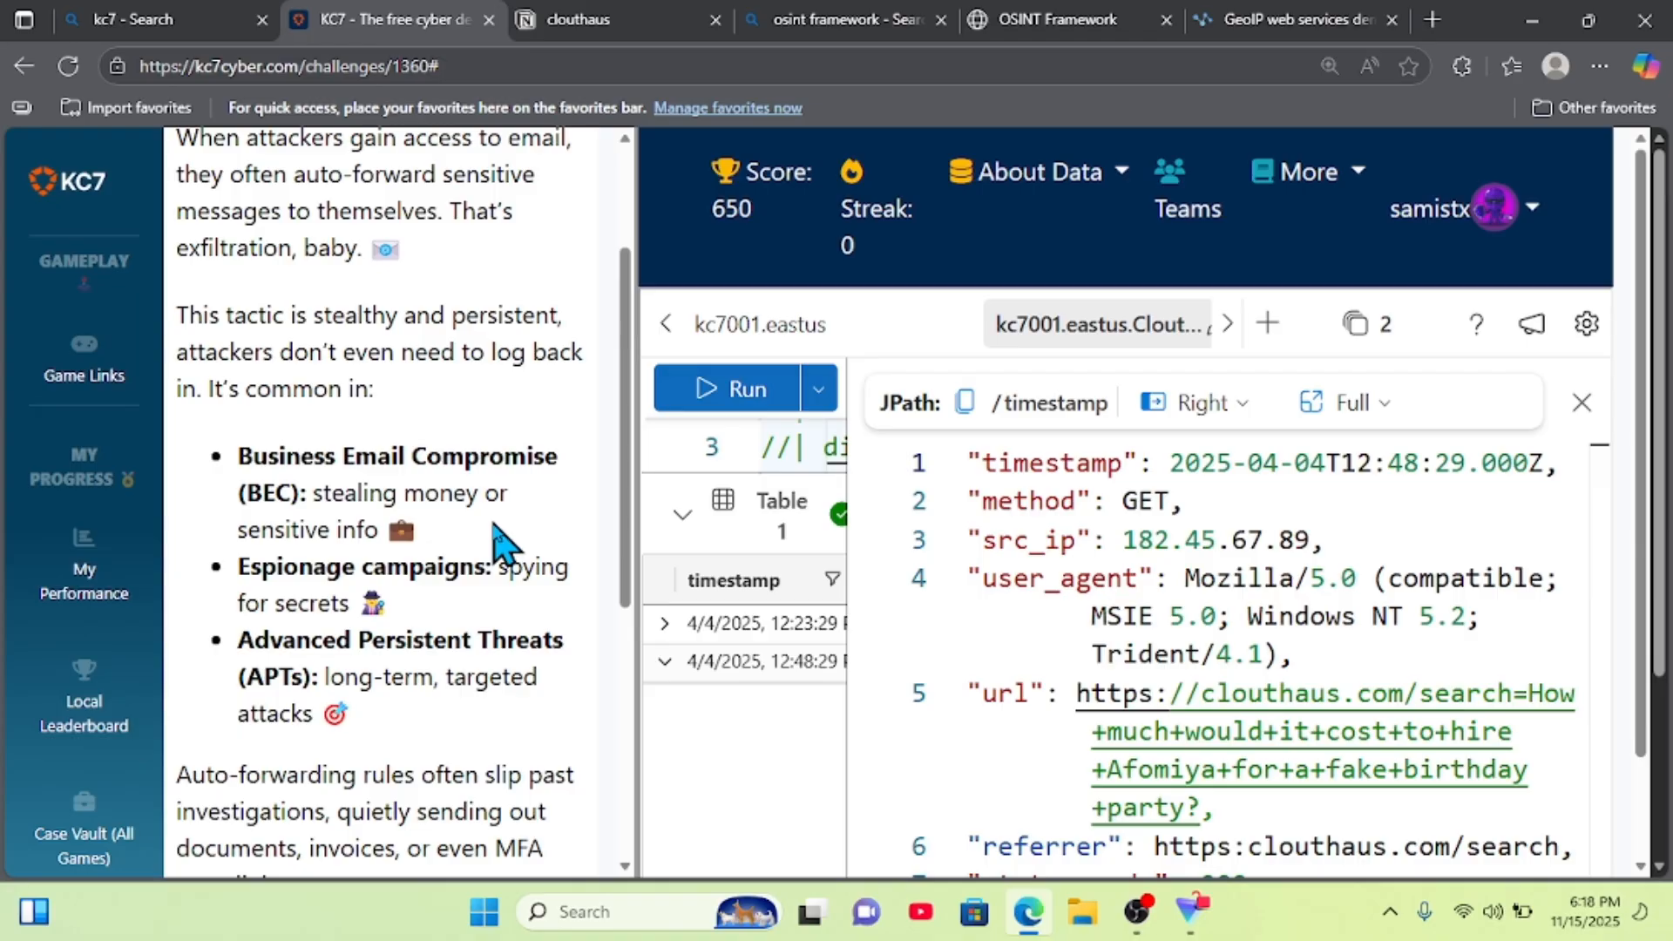
{"action": "scroll", "coordinate": [495, 527], "scroll_direction": "down", "scroll_amount": 1}
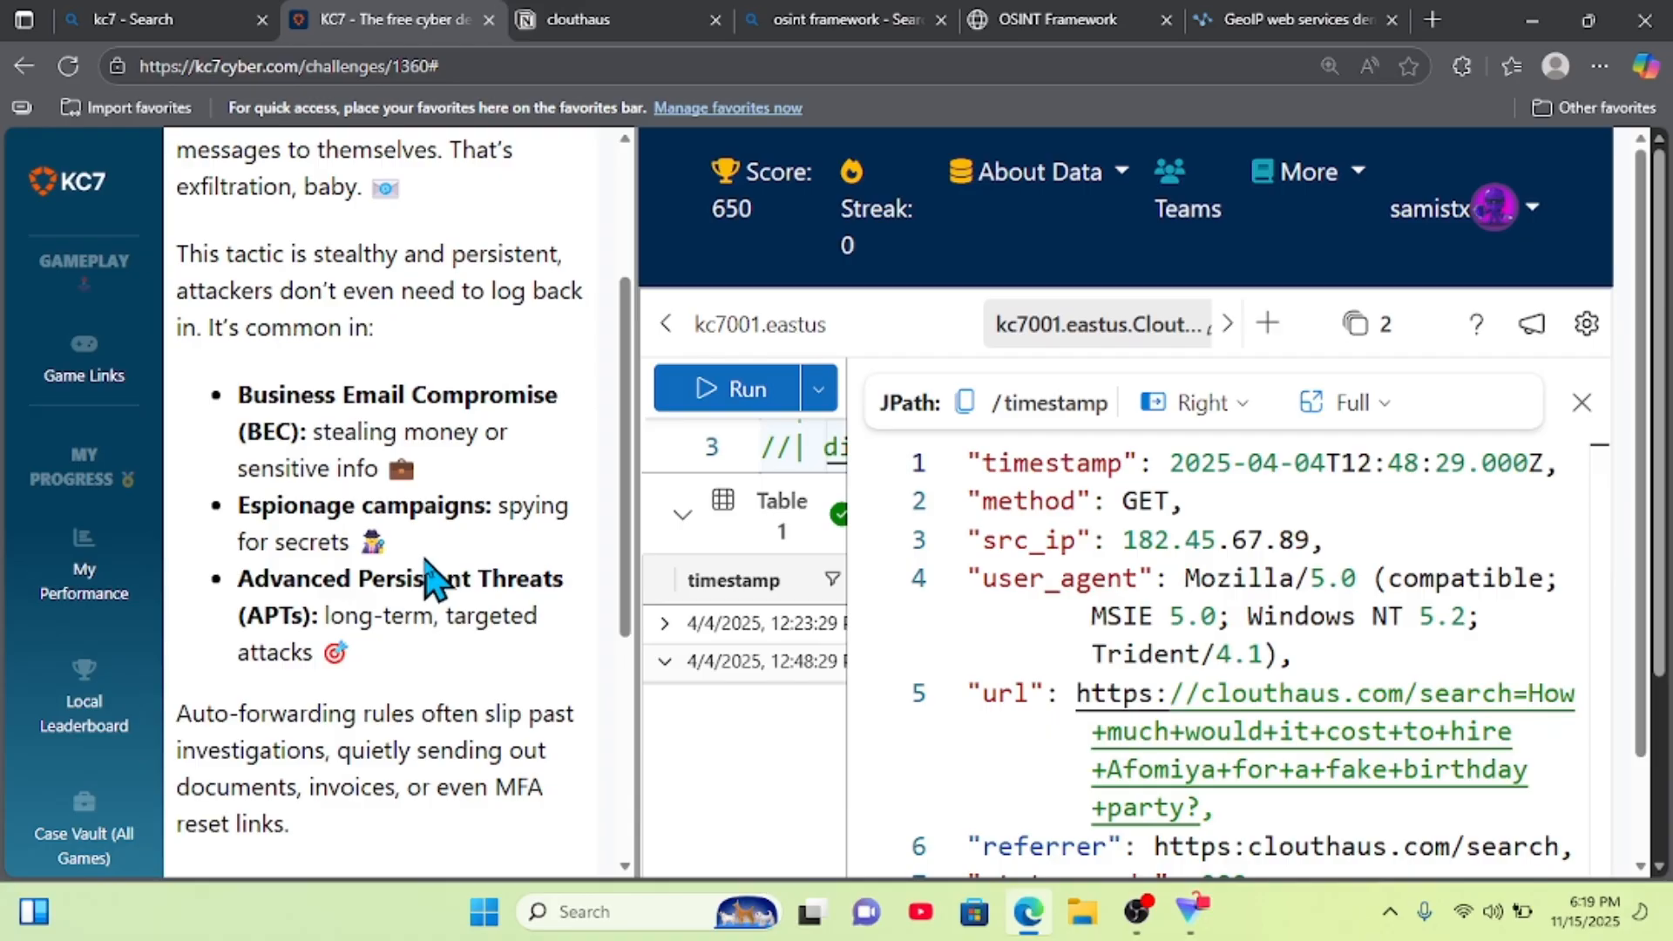
{"action": "scroll", "coordinate": [427, 580], "scroll_direction": "down", "scroll_amount": 2}
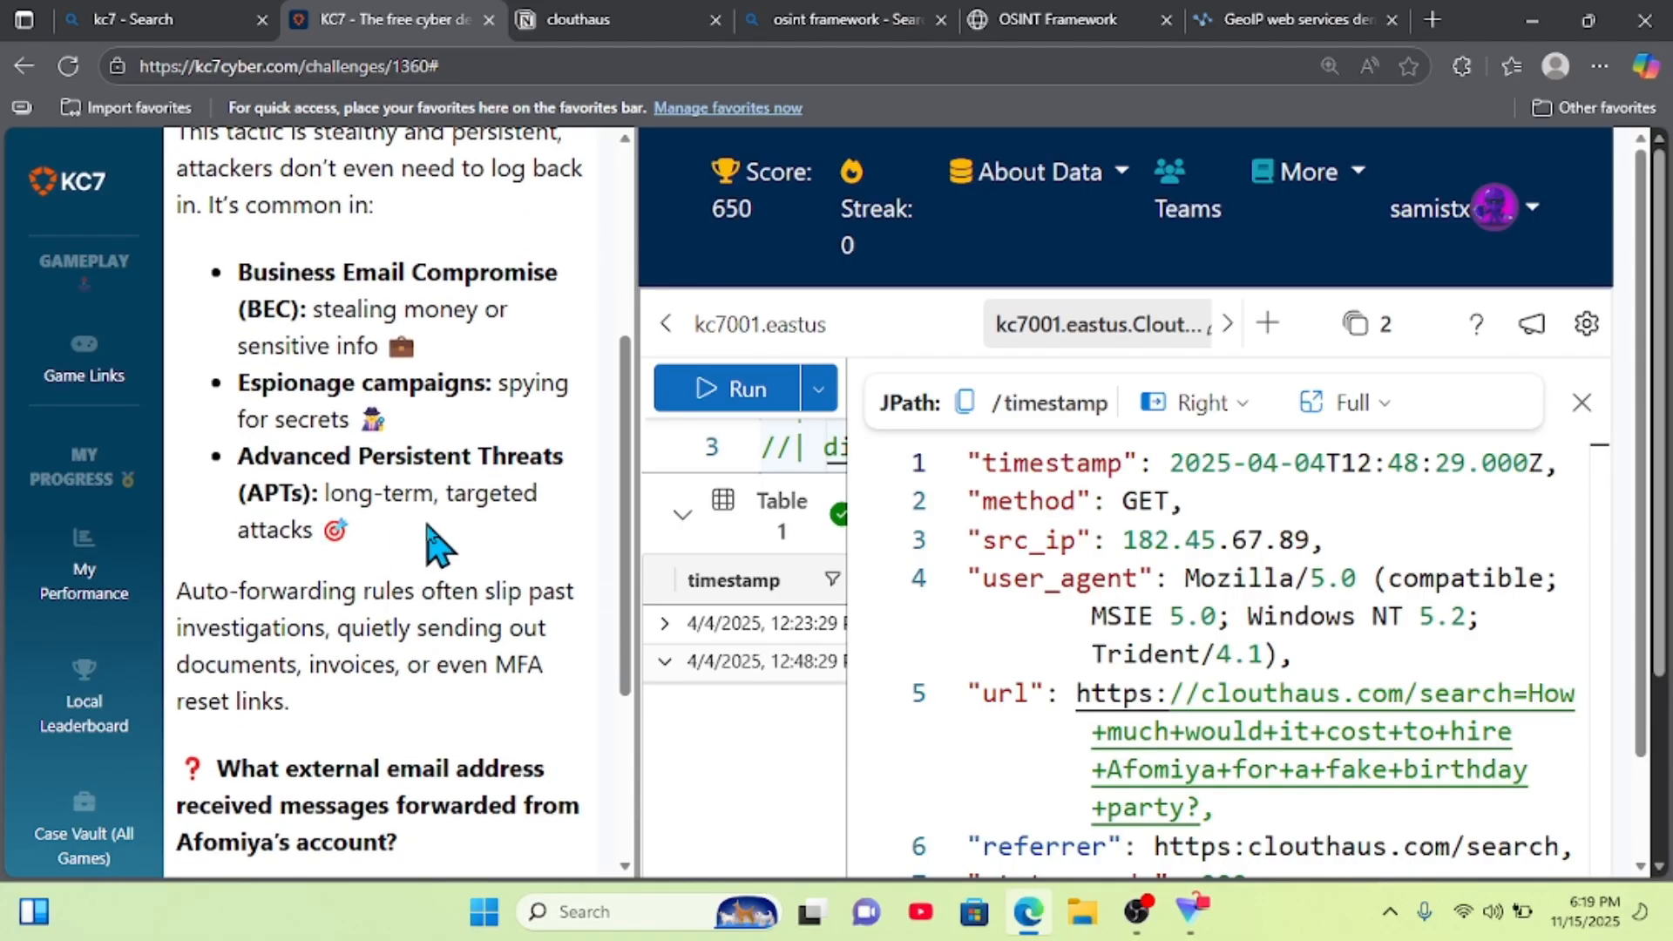
- Close the open log record, enlarge the query editor and delete the url has_any filter line
{"action": "scroll", "coordinate": [435, 544], "scroll_direction": "down", "scroll_amount": 1}
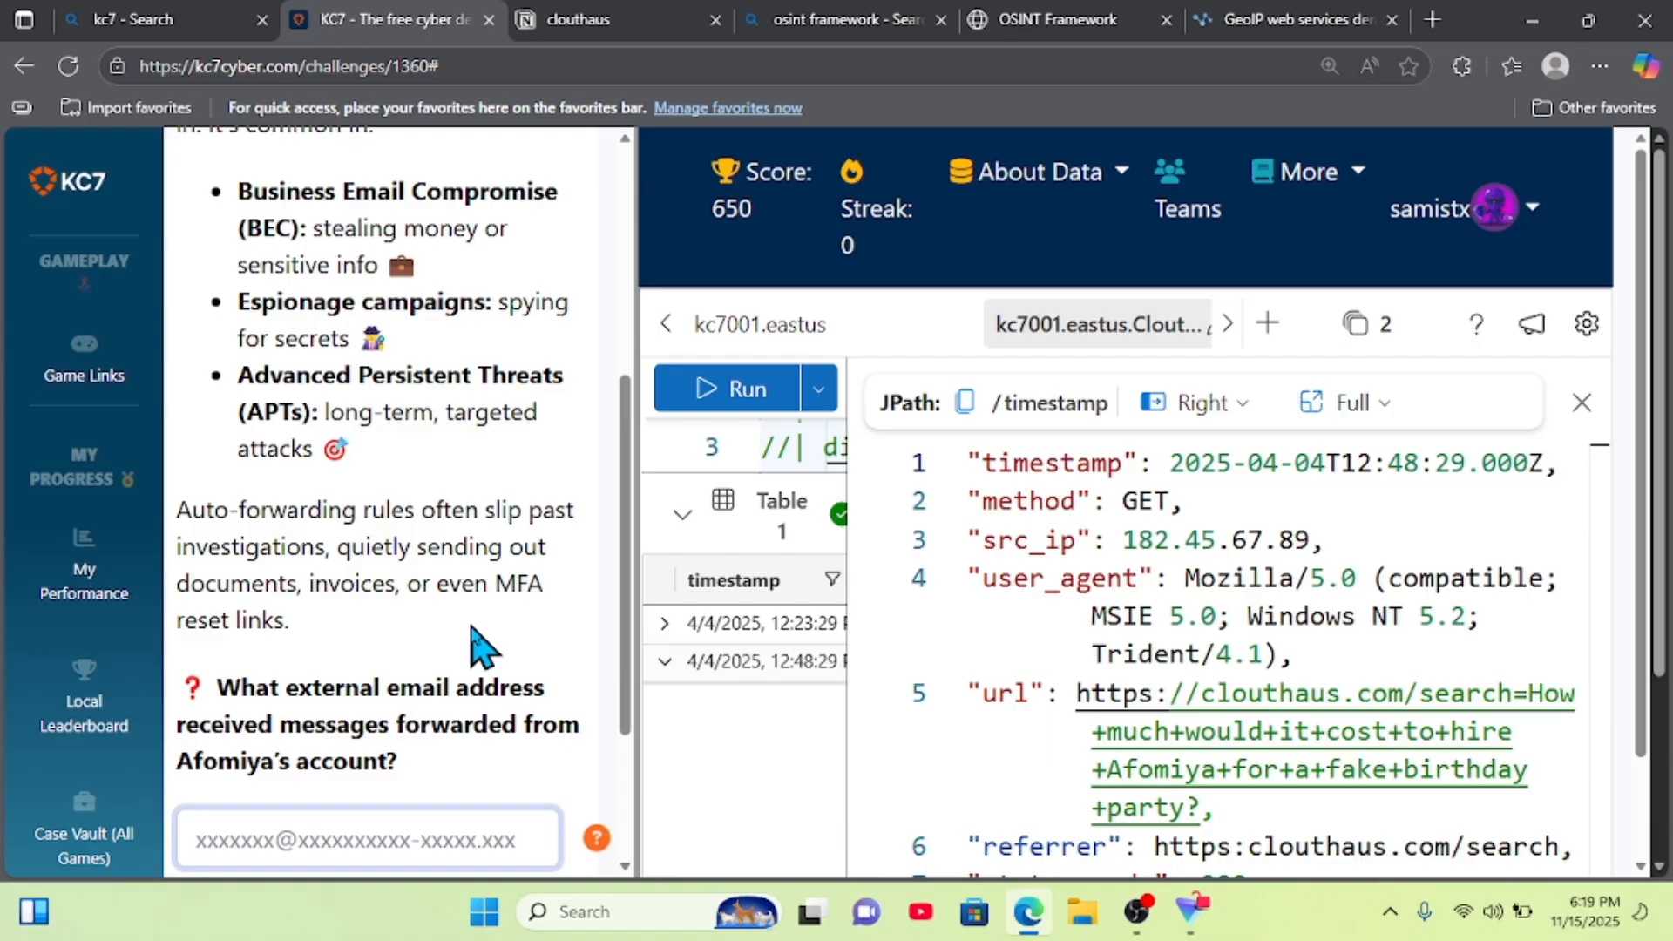
{"action": "scroll", "coordinate": [477, 645], "scroll_direction": "down", "scroll_amount": 2}
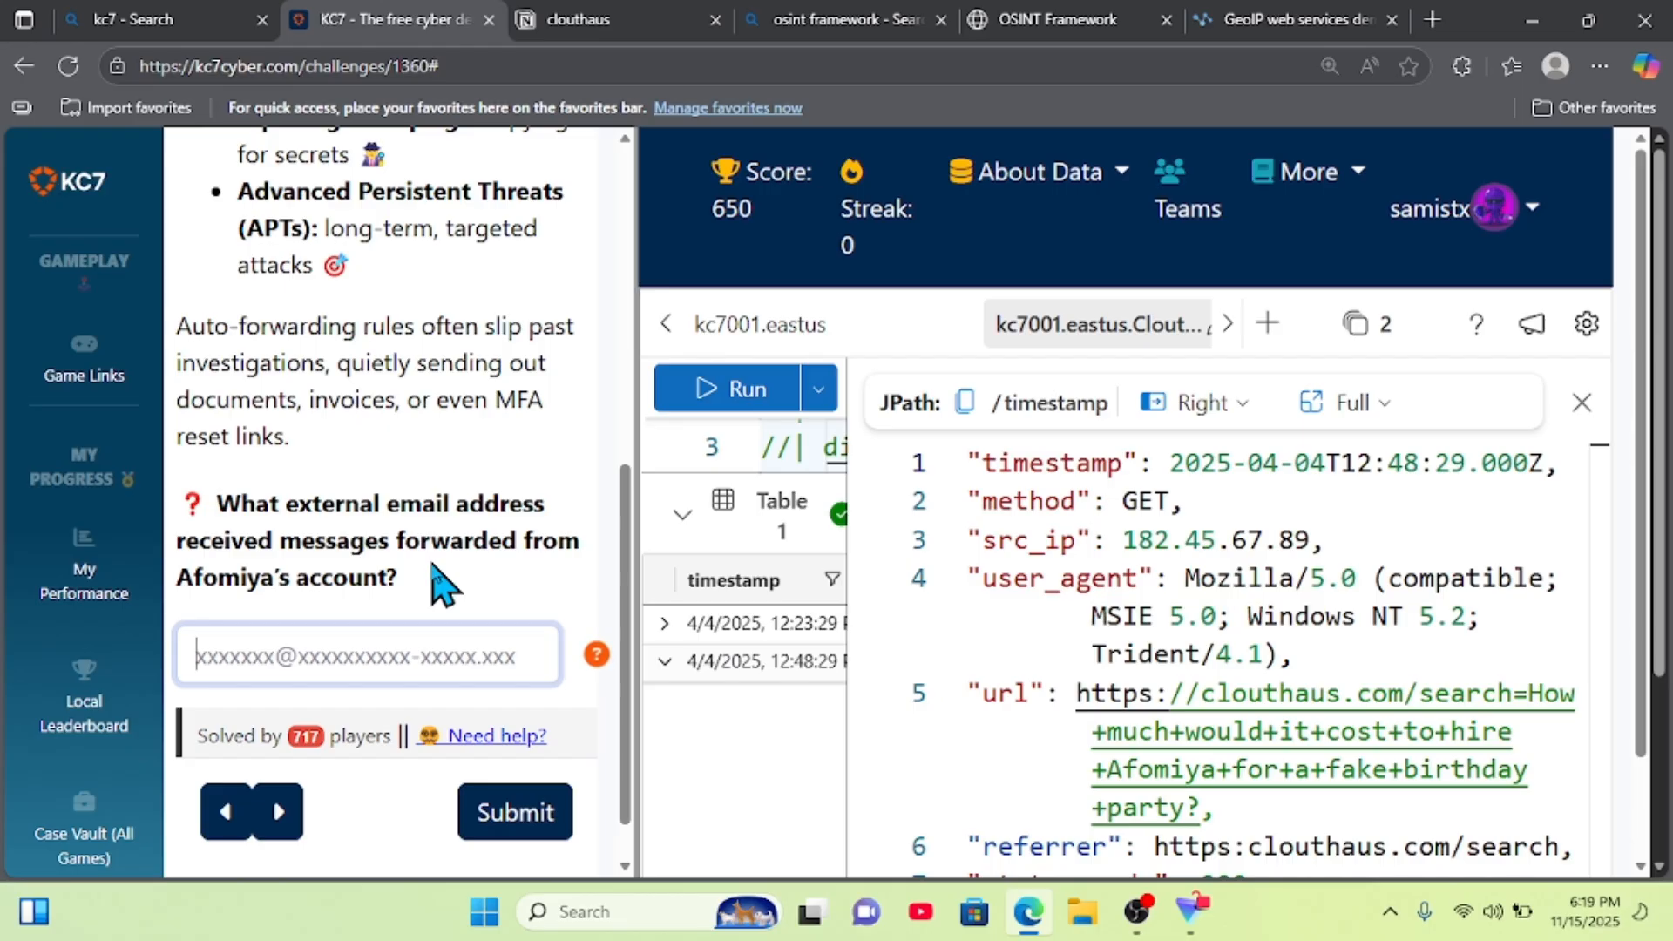
{"action": "left_click", "coordinate": [1581, 404]}
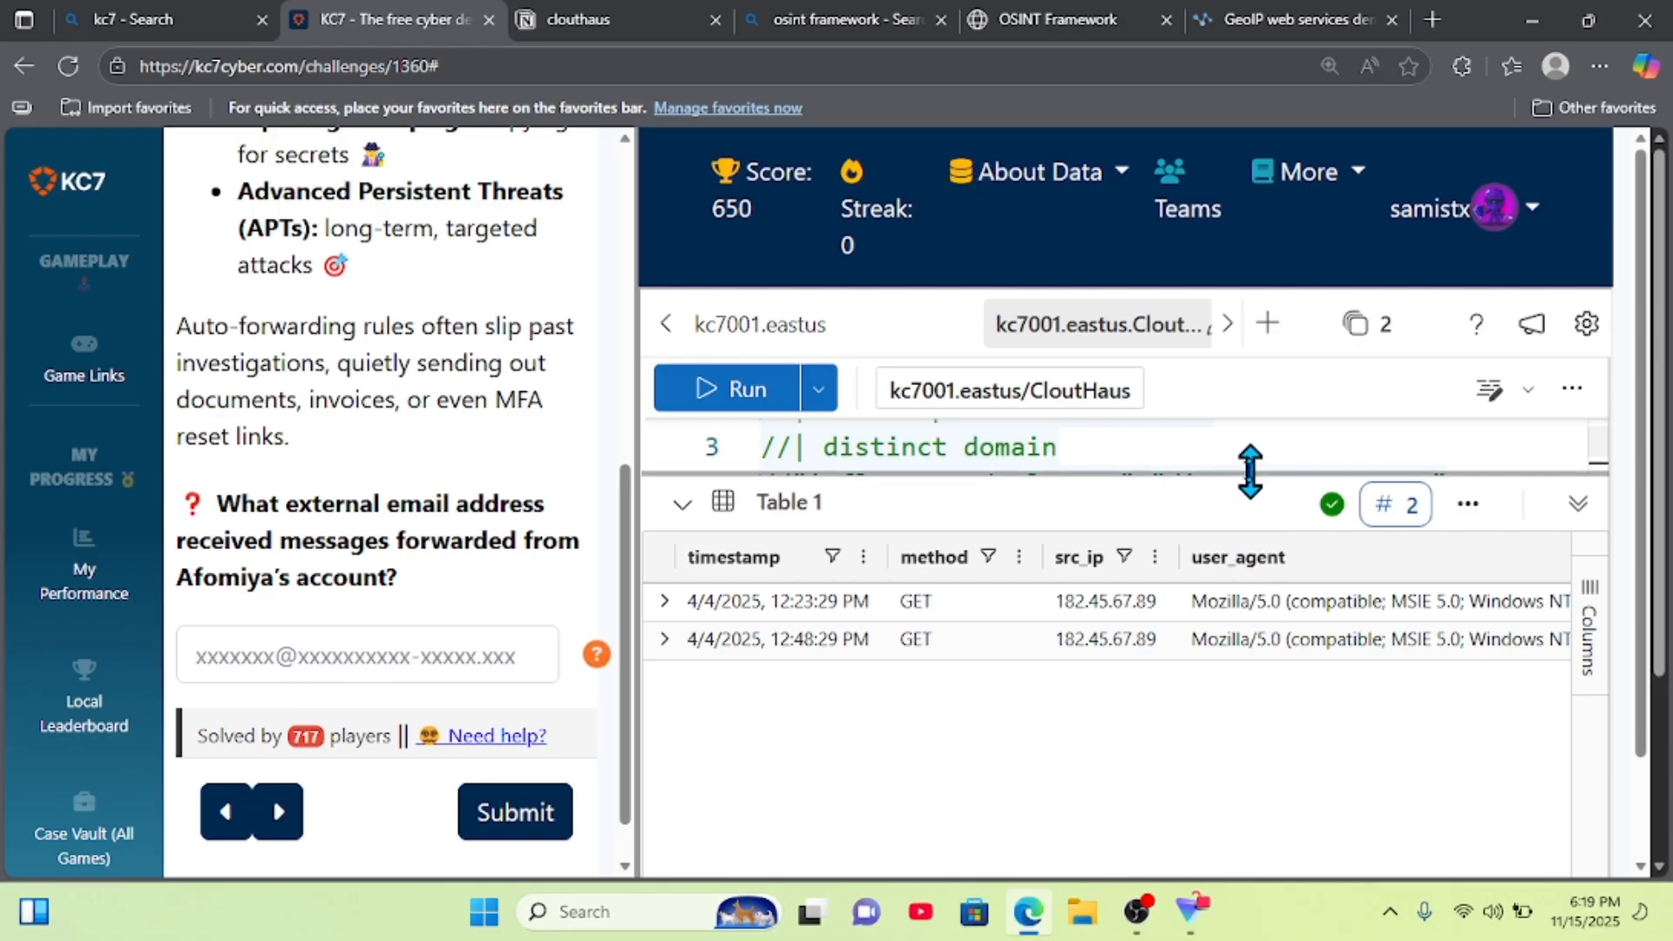
{"action": "left_click_drag", "start_coordinate": [1251, 474], "coordinate": [1243, 852]}
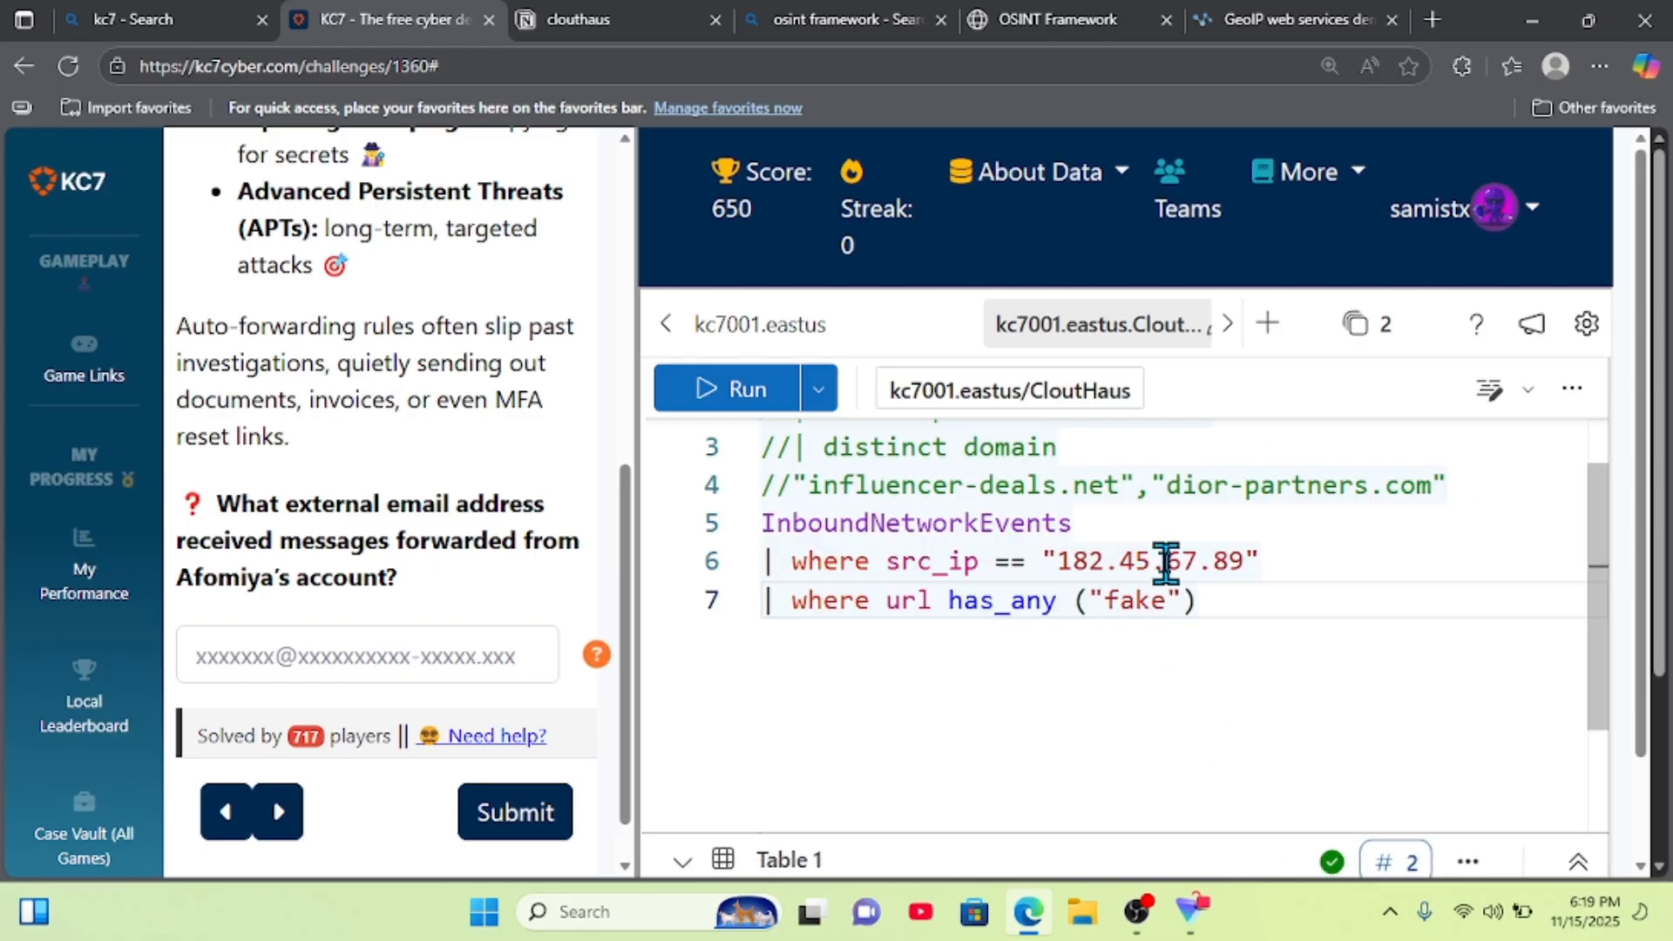
{"action": "double_click", "coordinate": [1095, 521]}
{"action": "left_click_drag", "start_coordinate": [1273, 620], "coordinate": [762, 599]}
{"action": "key", "text": "BackSpace"}
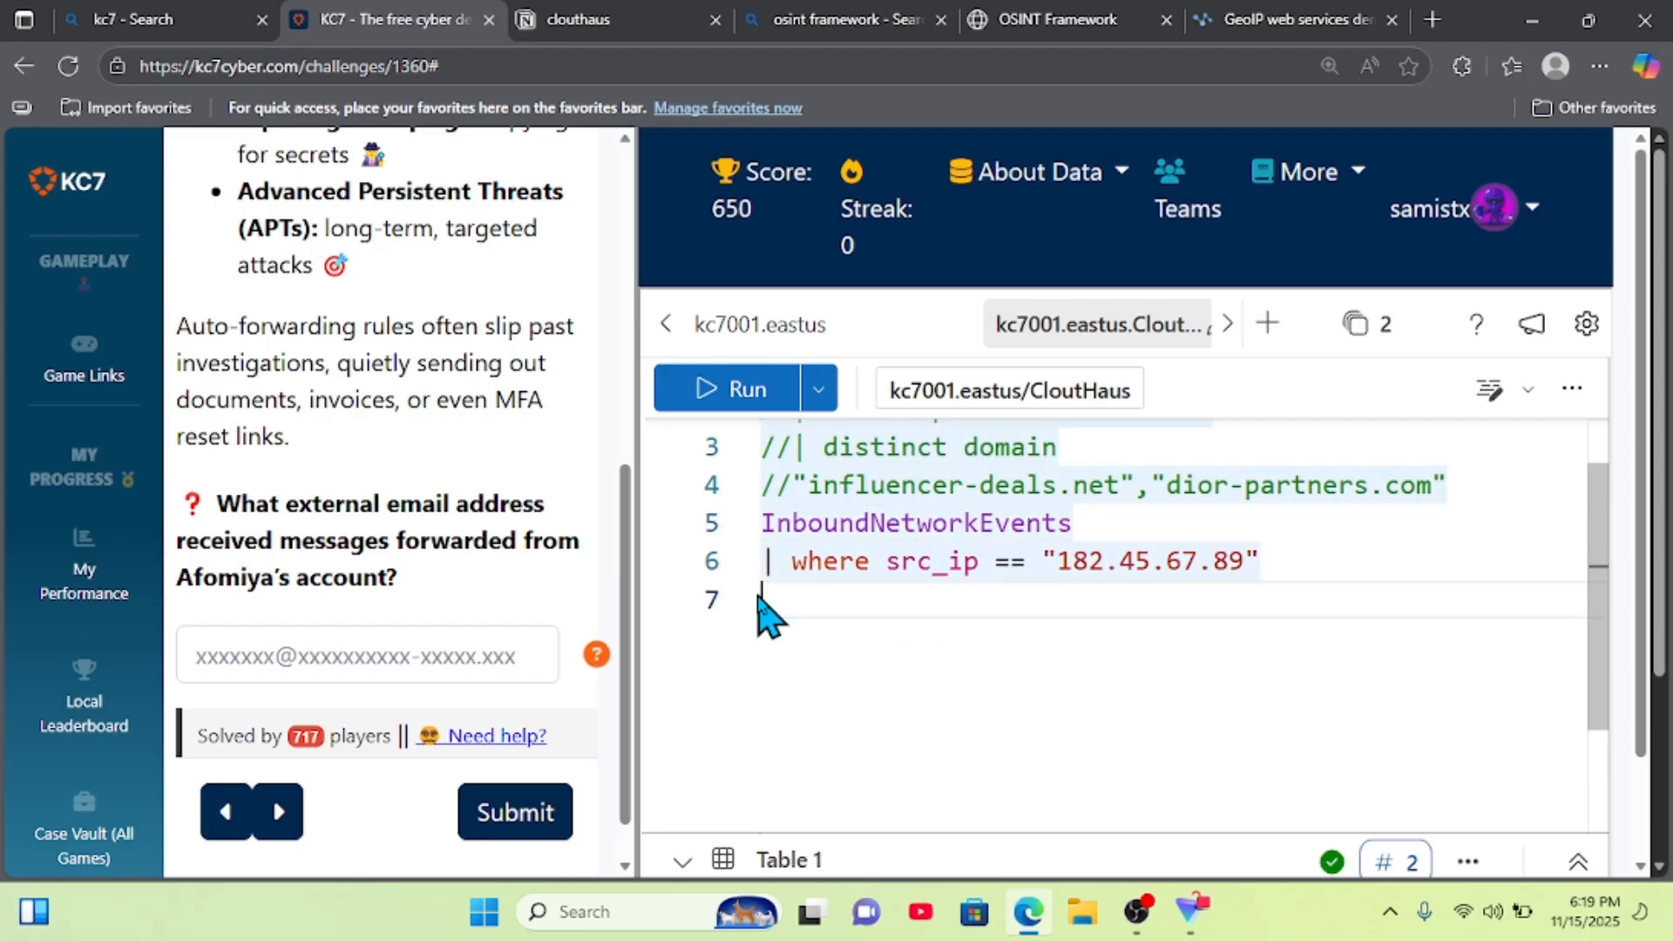
- Remove the InboundNetworkEvents table name and the src_ip filter from the query
{"action": "left_click", "coordinate": [1121, 517]}
{"action": "key", "text": "BackSpace"}
{"action": "key", "text": "BackSpace"}
{"action": "key", "text": "BackSpace"}
{"action": "key", "text": "BackSpace"}
{"action": "key", "text": "BackSpace"}
{"action": "key", "text": "BackSpace"}
{"action": "key", "text": "BackSpace"}
{"action": "key", "text": "BackSpace"}
{"action": "key", "text": "BackSpace"}
{"action": "key", "text": "BackSpace"}
{"action": "key", "text": "BackSpace"}
{"action": "key", "text": "BackSpace"}
{"action": "key", "text": "BackSpace"}
{"action": "key", "text": "BackSpace"}
{"action": "key", "text": "BackSpace"}
{"action": "key", "text": "BackSpace"}
{"action": "key", "text": "BackSpace"}
{"action": "key", "text": "BackSpace"}
{"action": "key", "text": "BackSpace"}
{"action": "key", "text": "BackSpace"}
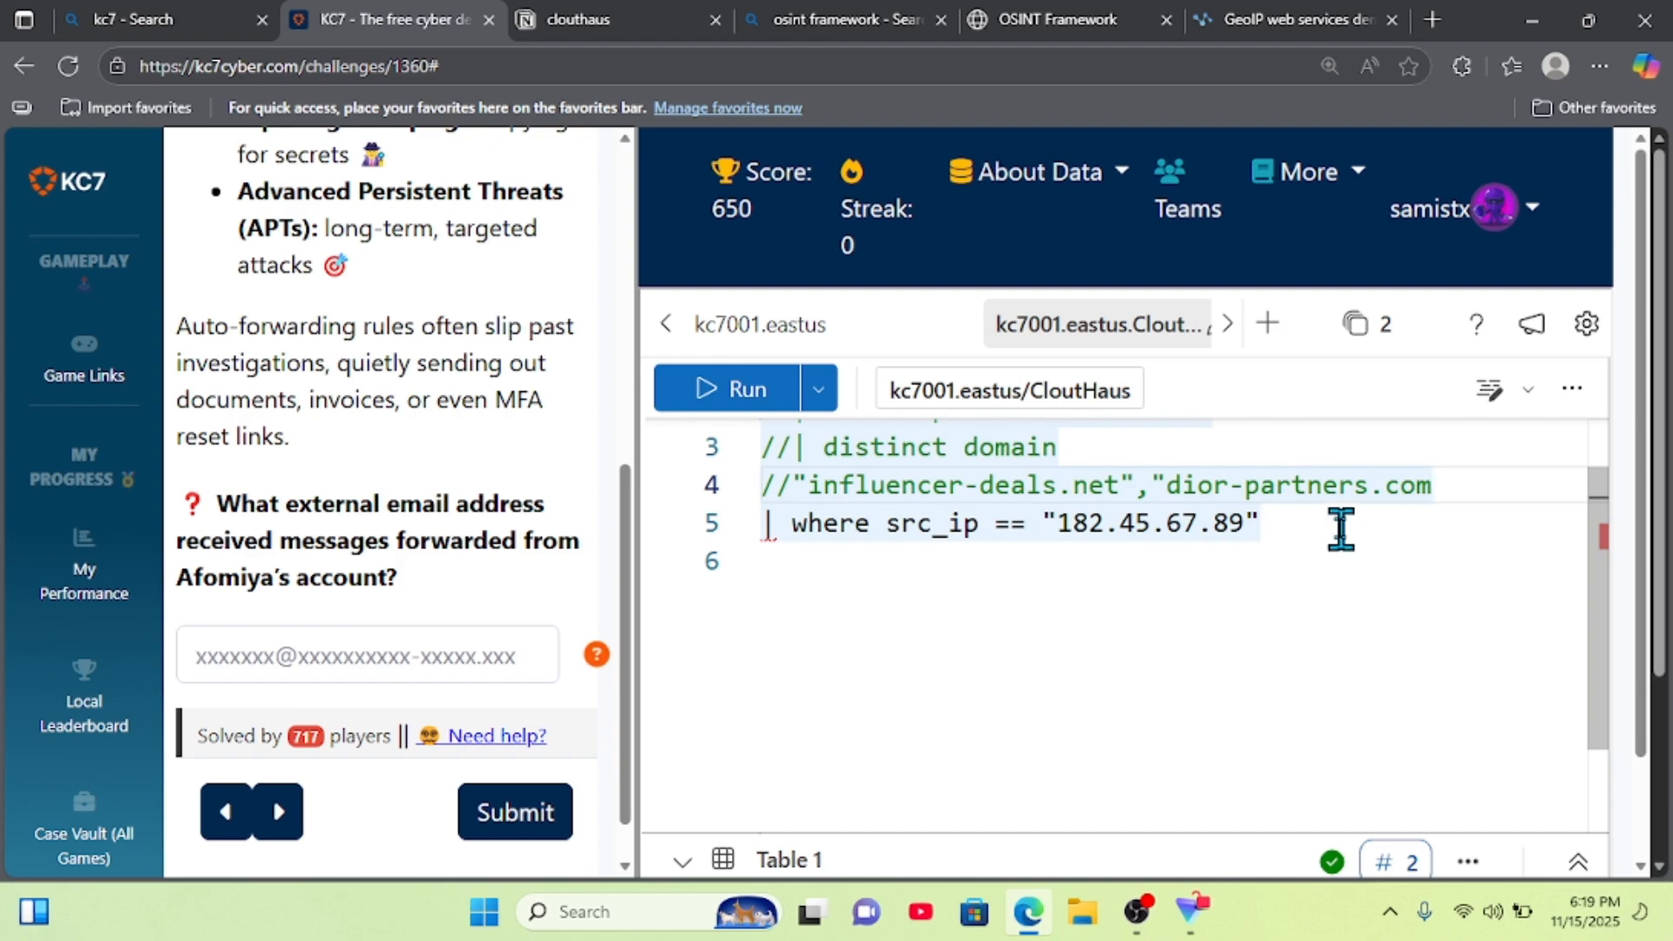
{"action": "left_click", "coordinate": [1341, 528]}
{"action": "key", "text": "BackSpace"}
{"action": "key", "text": "BackSpace"}
{"action": "key", "text": "BackSpace"}
{"action": "key", "text": "BackSpace"}
{"action": "key", "text": "BackSpace"}
{"action": "key", "text": "BackSpace"}
{"action": "key", "text": "BackSpace"}
{"action": "key", "text": "BackSpace"}
{"action": "key", "text": "BackSpace"}
{"action": "key", "text": "BackSpace"}
{"action": "key", "text": "BackSpace"}
{"action": "key", "text": "BackSpace"}
{"action": "key", "text": "BackSpace"}
{"action": "key", "text": "BackSpace"}
{"action": "key", "text": "BackSpace"}
{"action": "key", "text": "BackSpace"}
{"action": "key", "text": "BackSpace"}
{"action": "key", "text": "BackSpace"}
{"action": "key", "text": "BackSpace"}
{"action": "key", "text": "BackSpace"}
{"action": "key", "text": "BackSpace"}
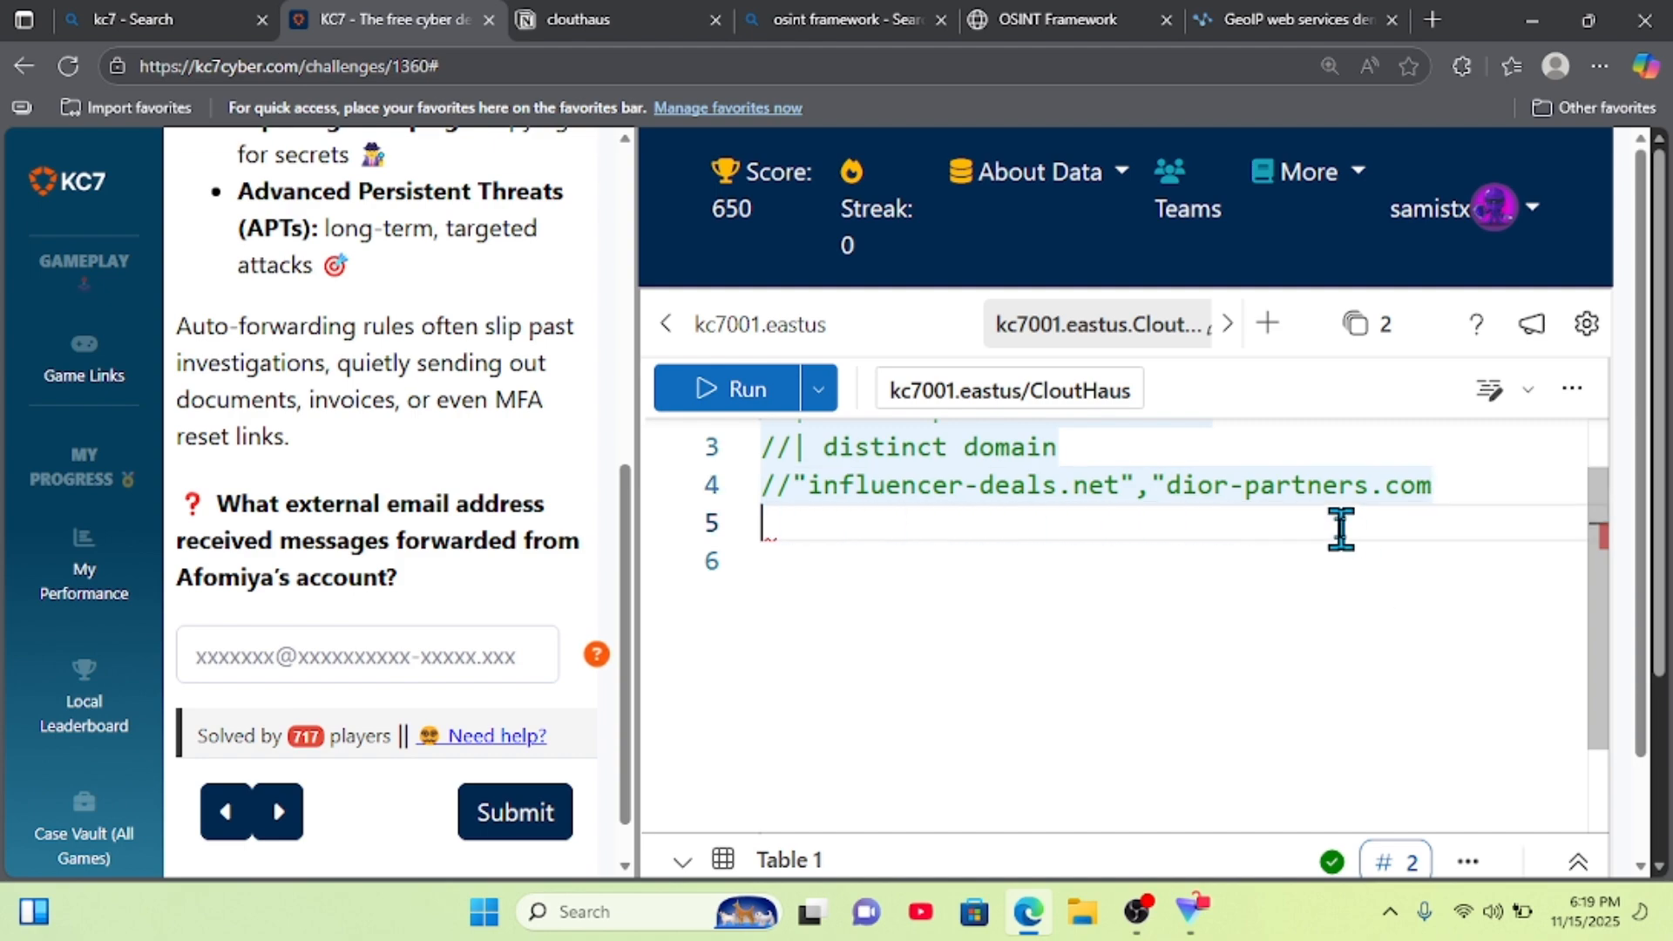
- Start a query on the Email table with a where sender == filter holding an empty quoted value
{"action": "type", "text": "emai"}
{"action": "key", "text": "Tab"}
{"action": "key", "text": "Return"}
{"action": "type", "text": "| "}
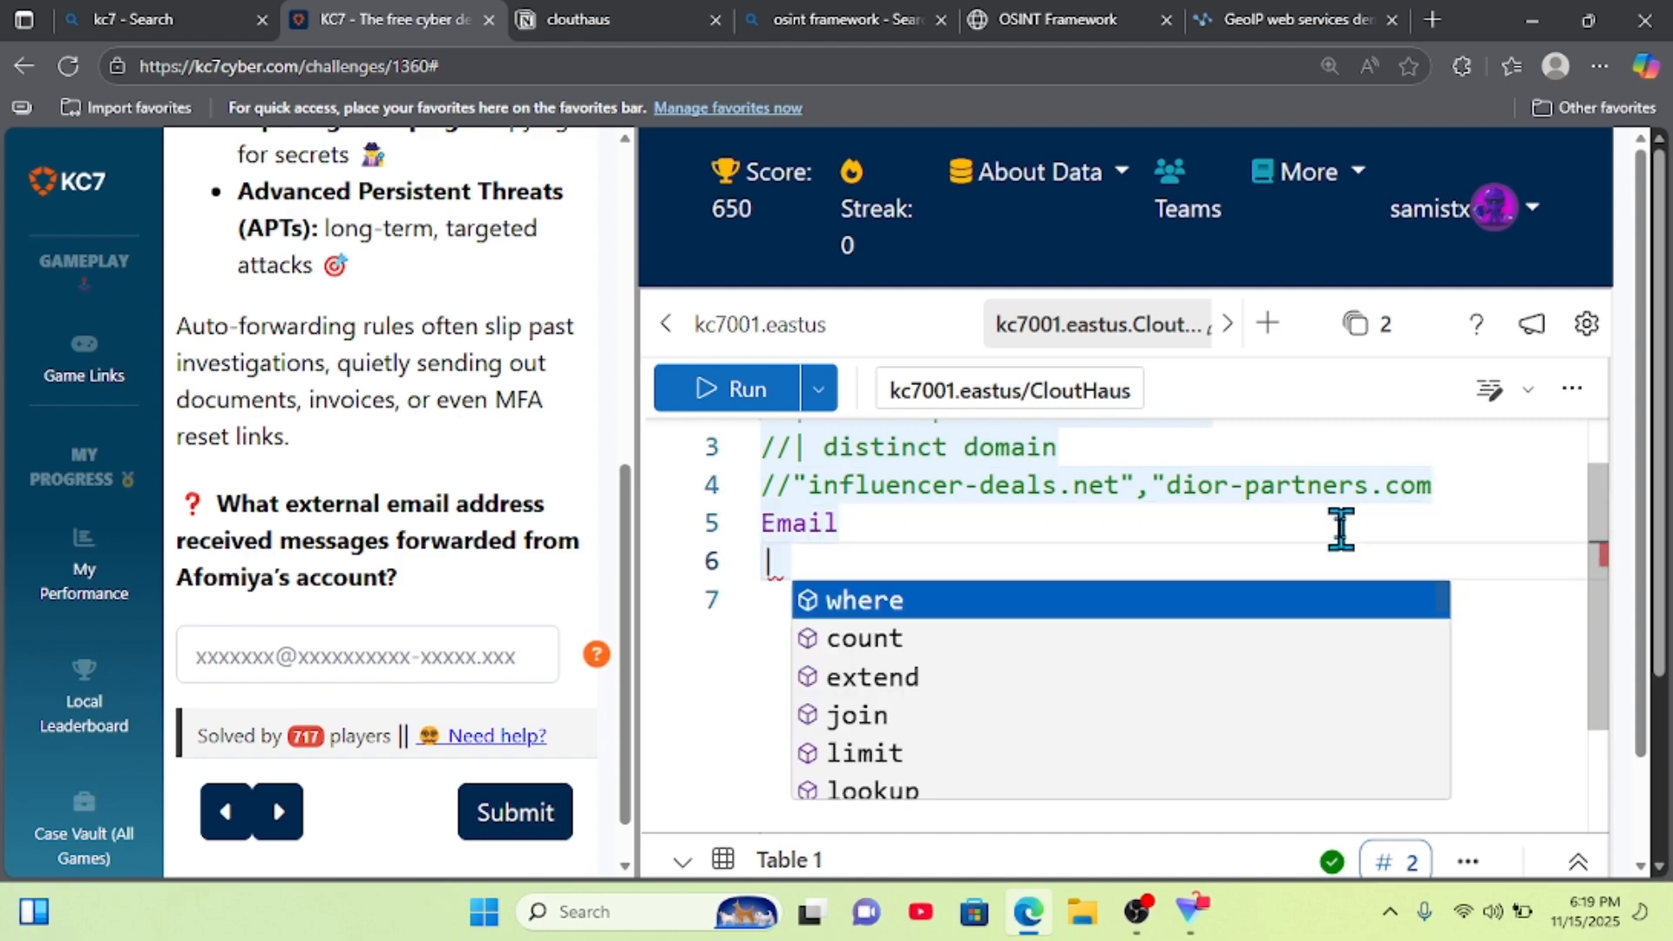
{"action": "type", "text": "where"}
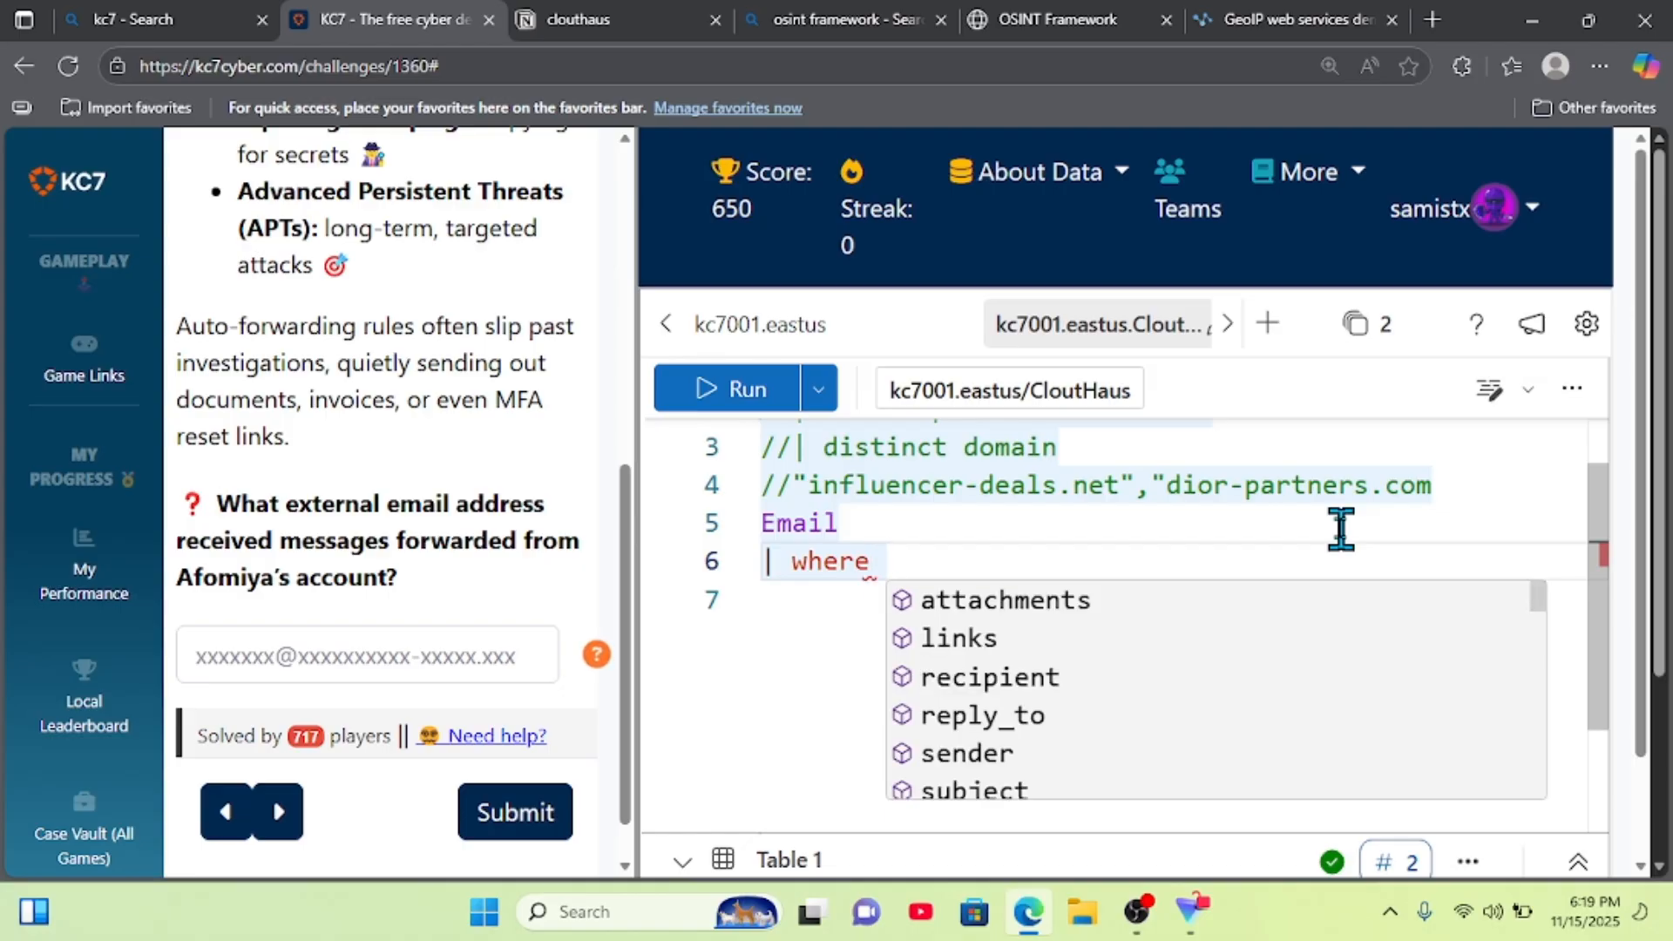
{"action": "type", "text": " sender"}
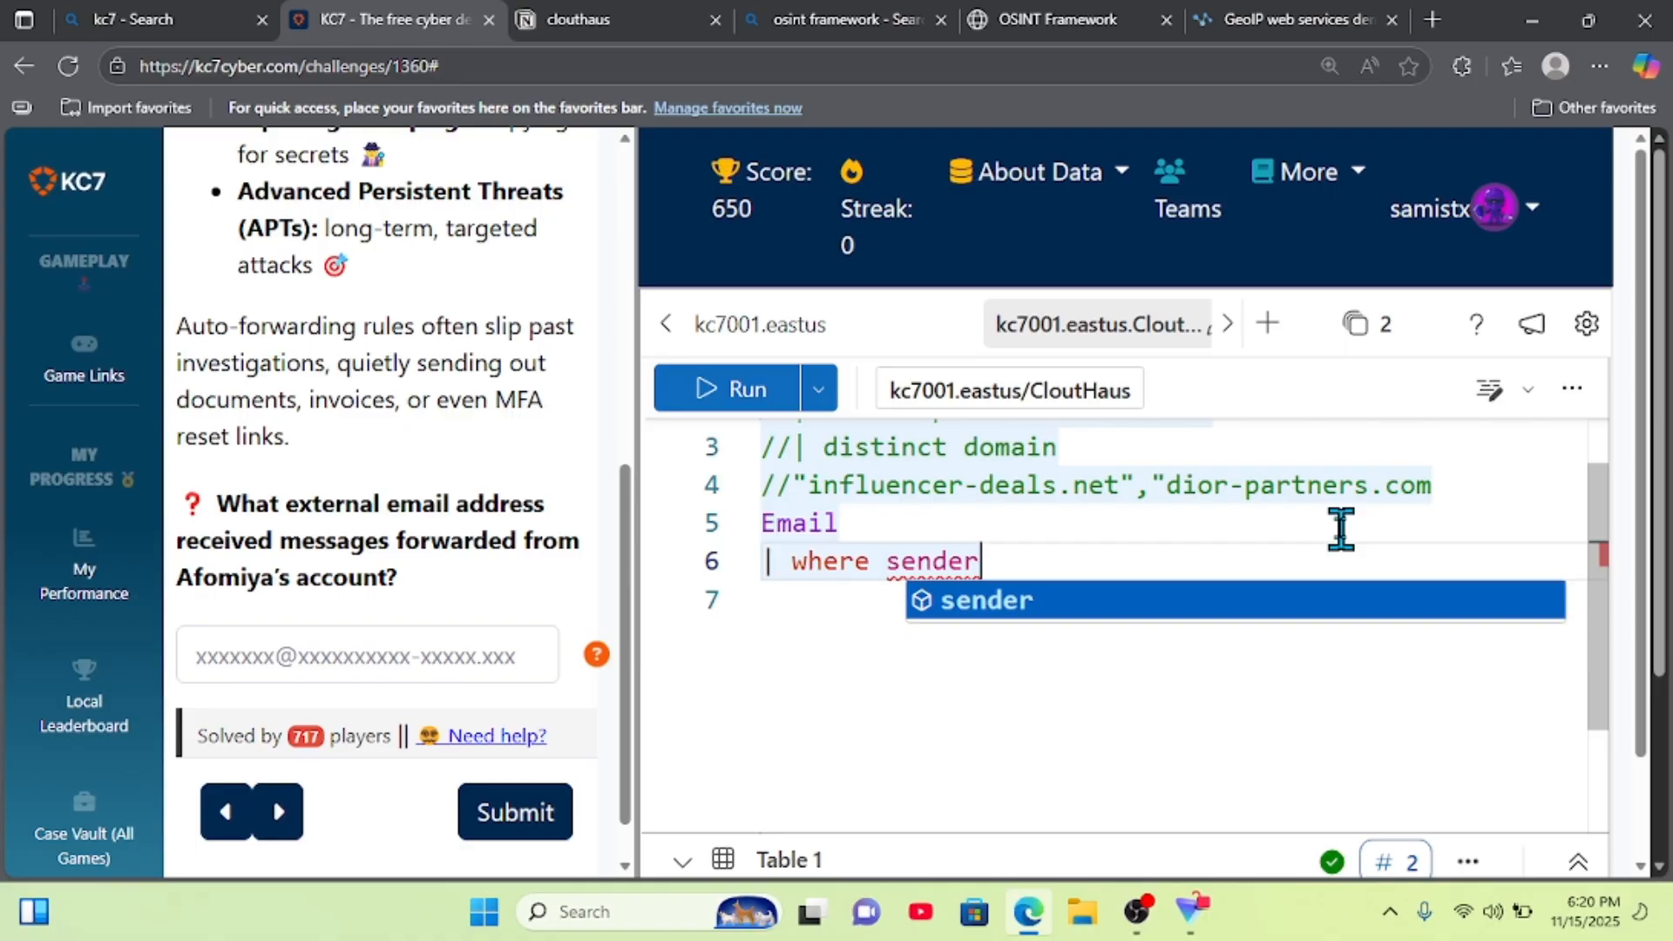
{"action": "type", "text": "=="}
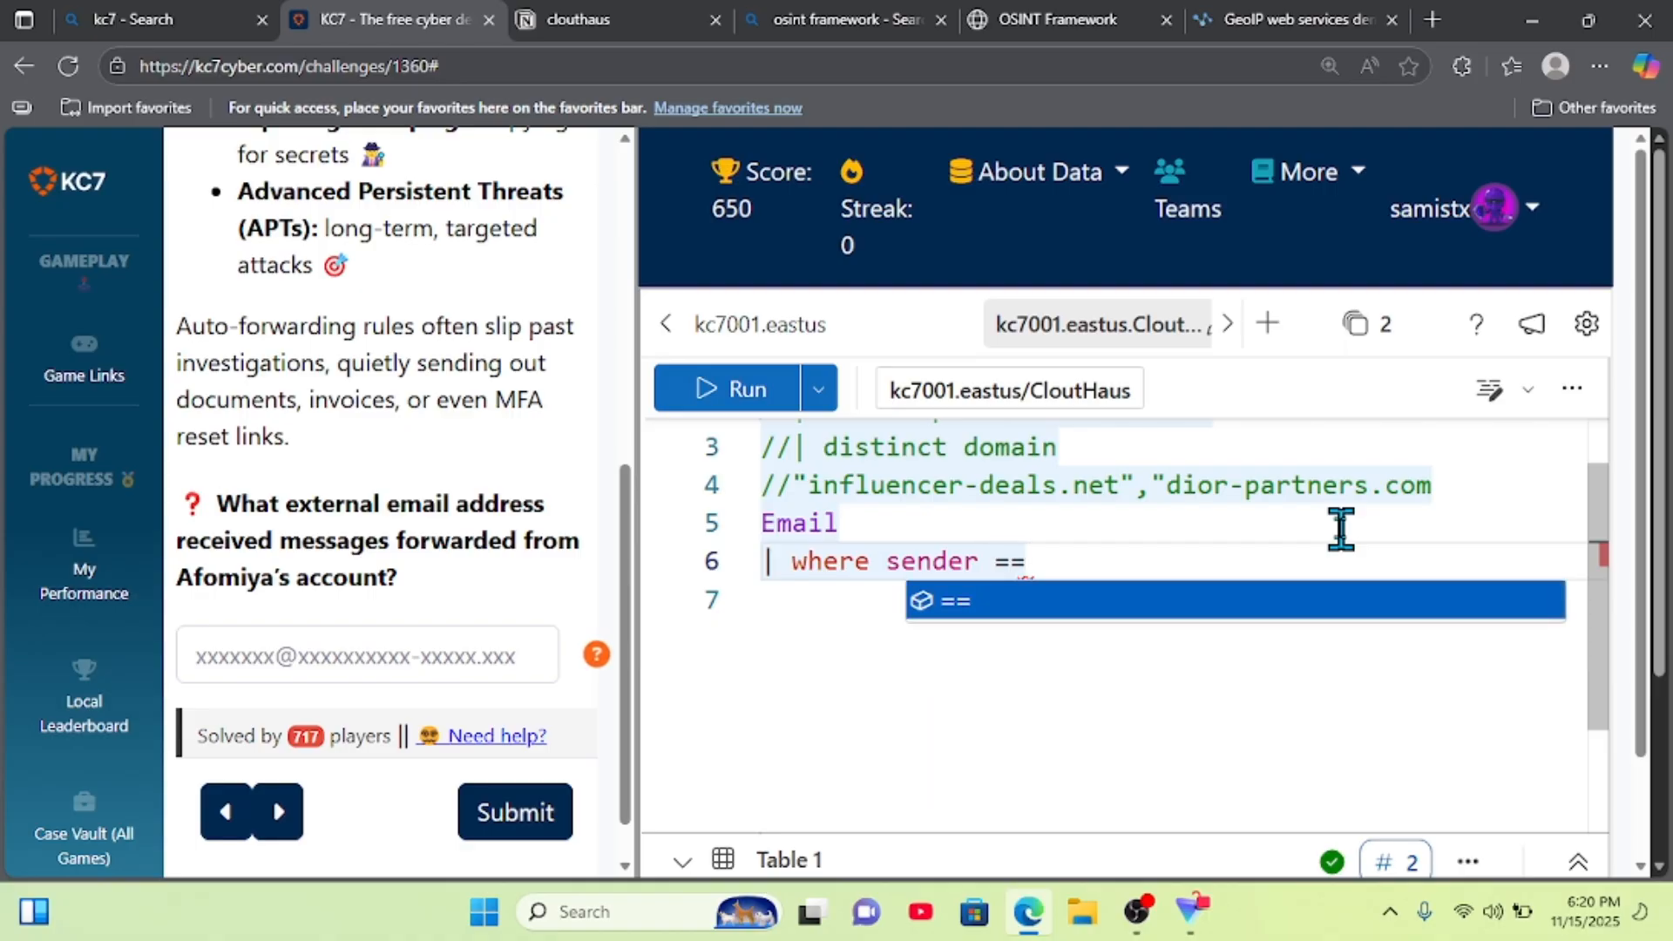
{"action": "type", "text": " \""}
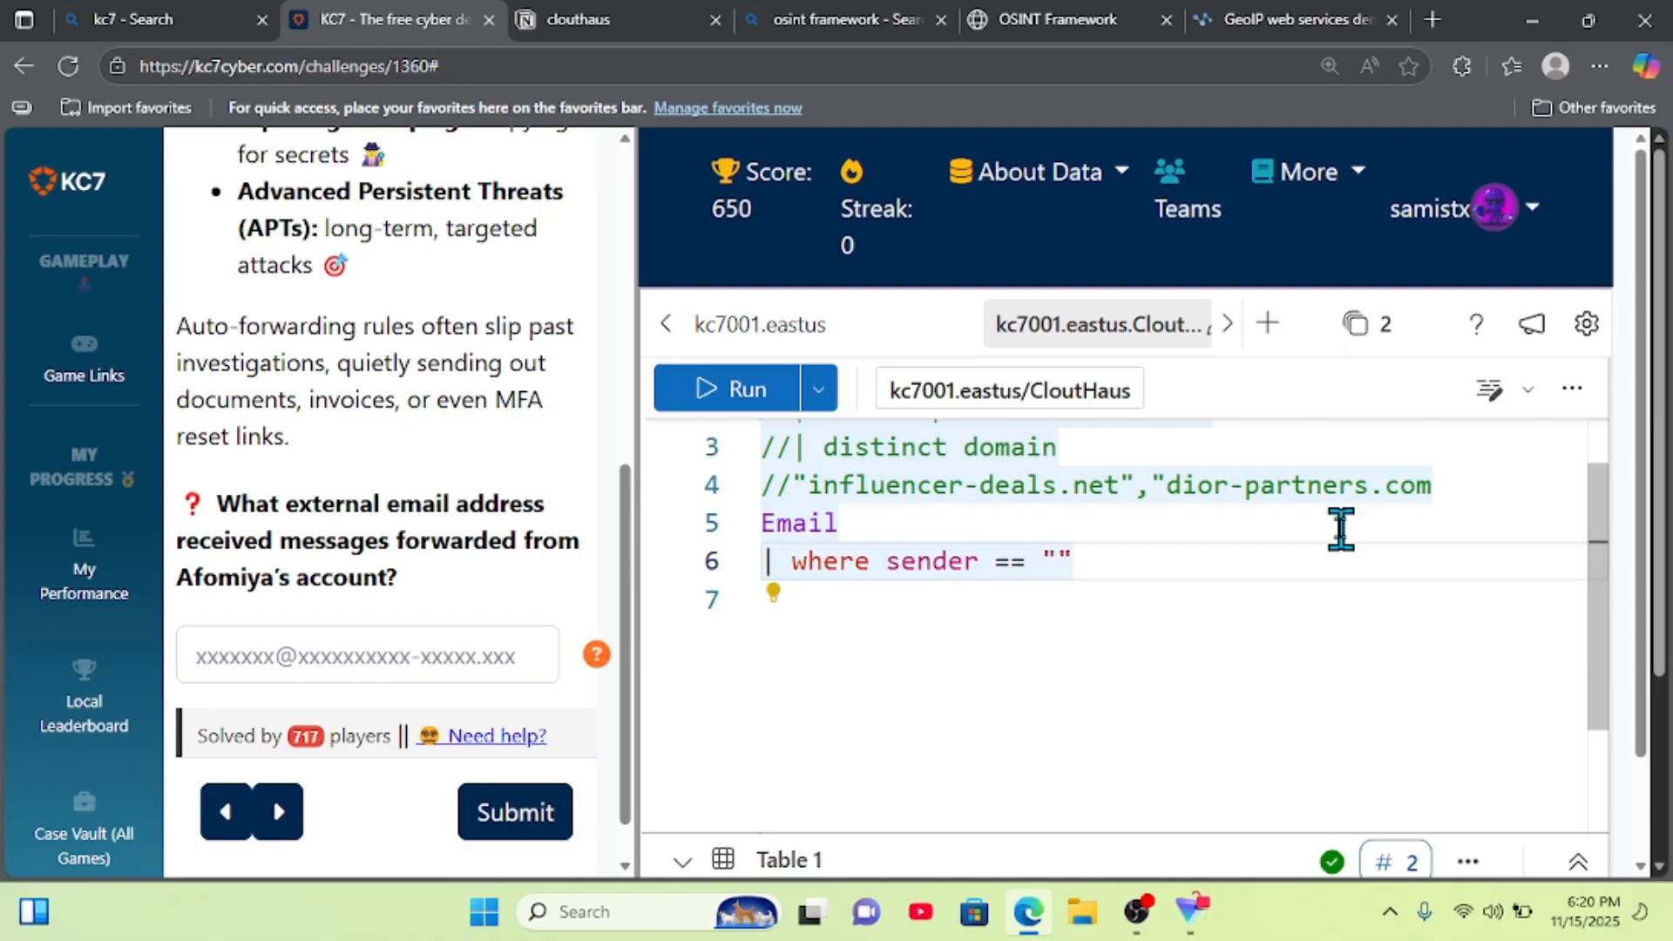
- Copy the compromised employee's email address from the clouthaus notes in Notion and paste it into the KC7 query's sender filter
{"action": "left_click", "coordinate": [594, 18]}
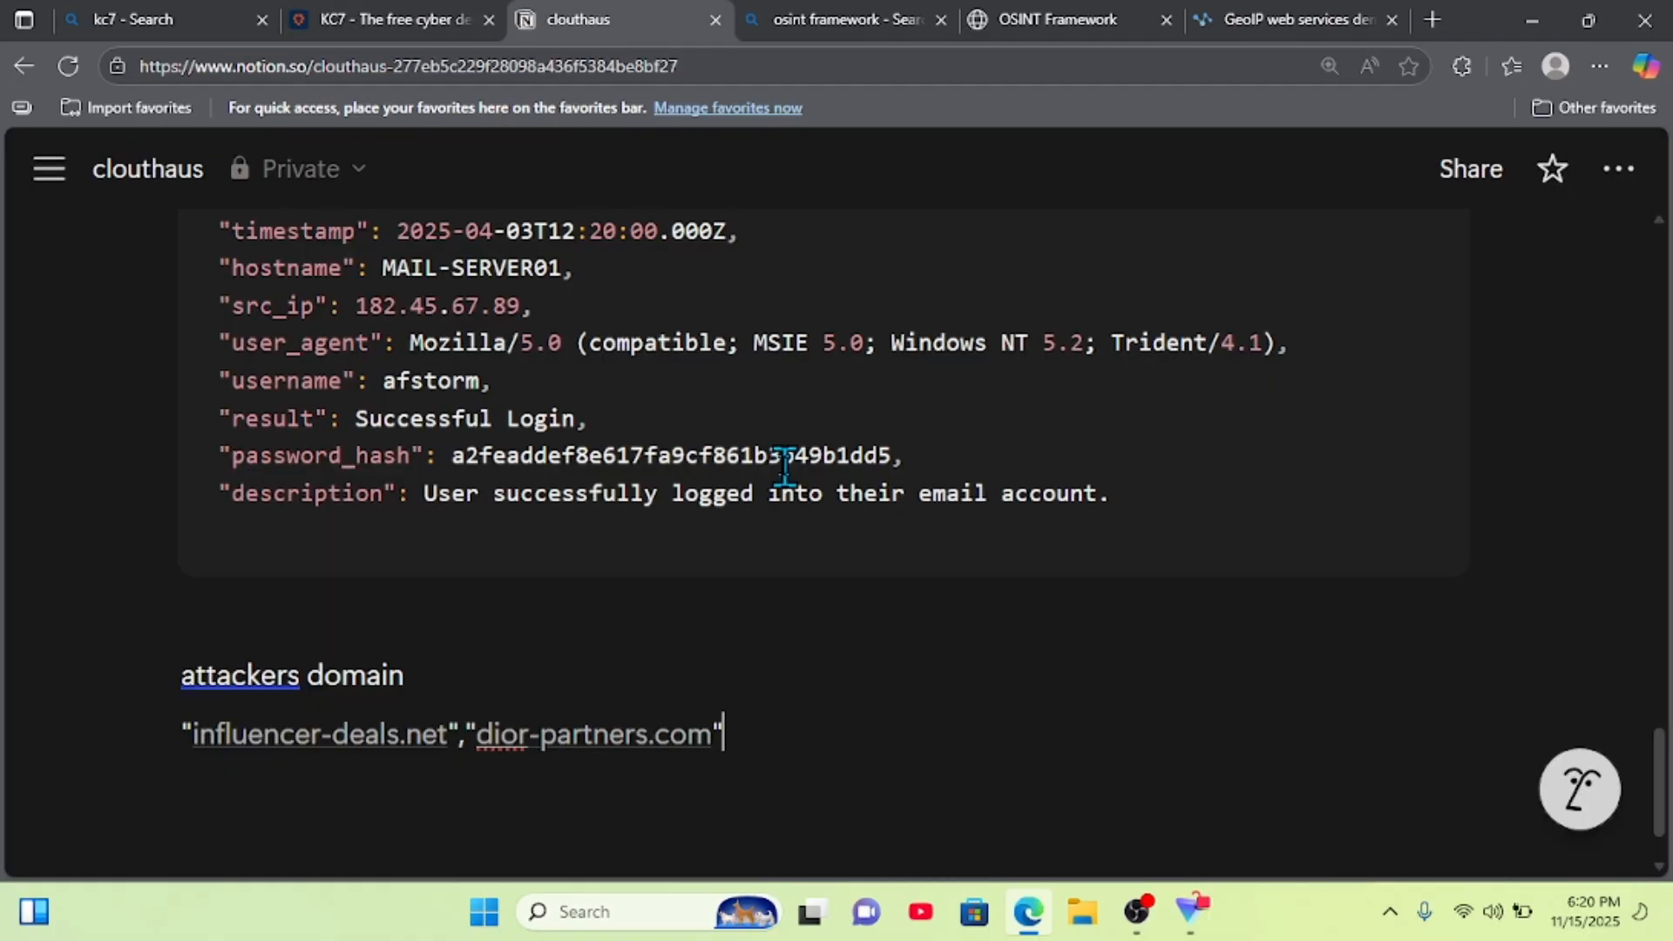
{"action": "scroll", "coordinate": [590, 436], "scroll_direction": "up", "scroll_amount": 3}
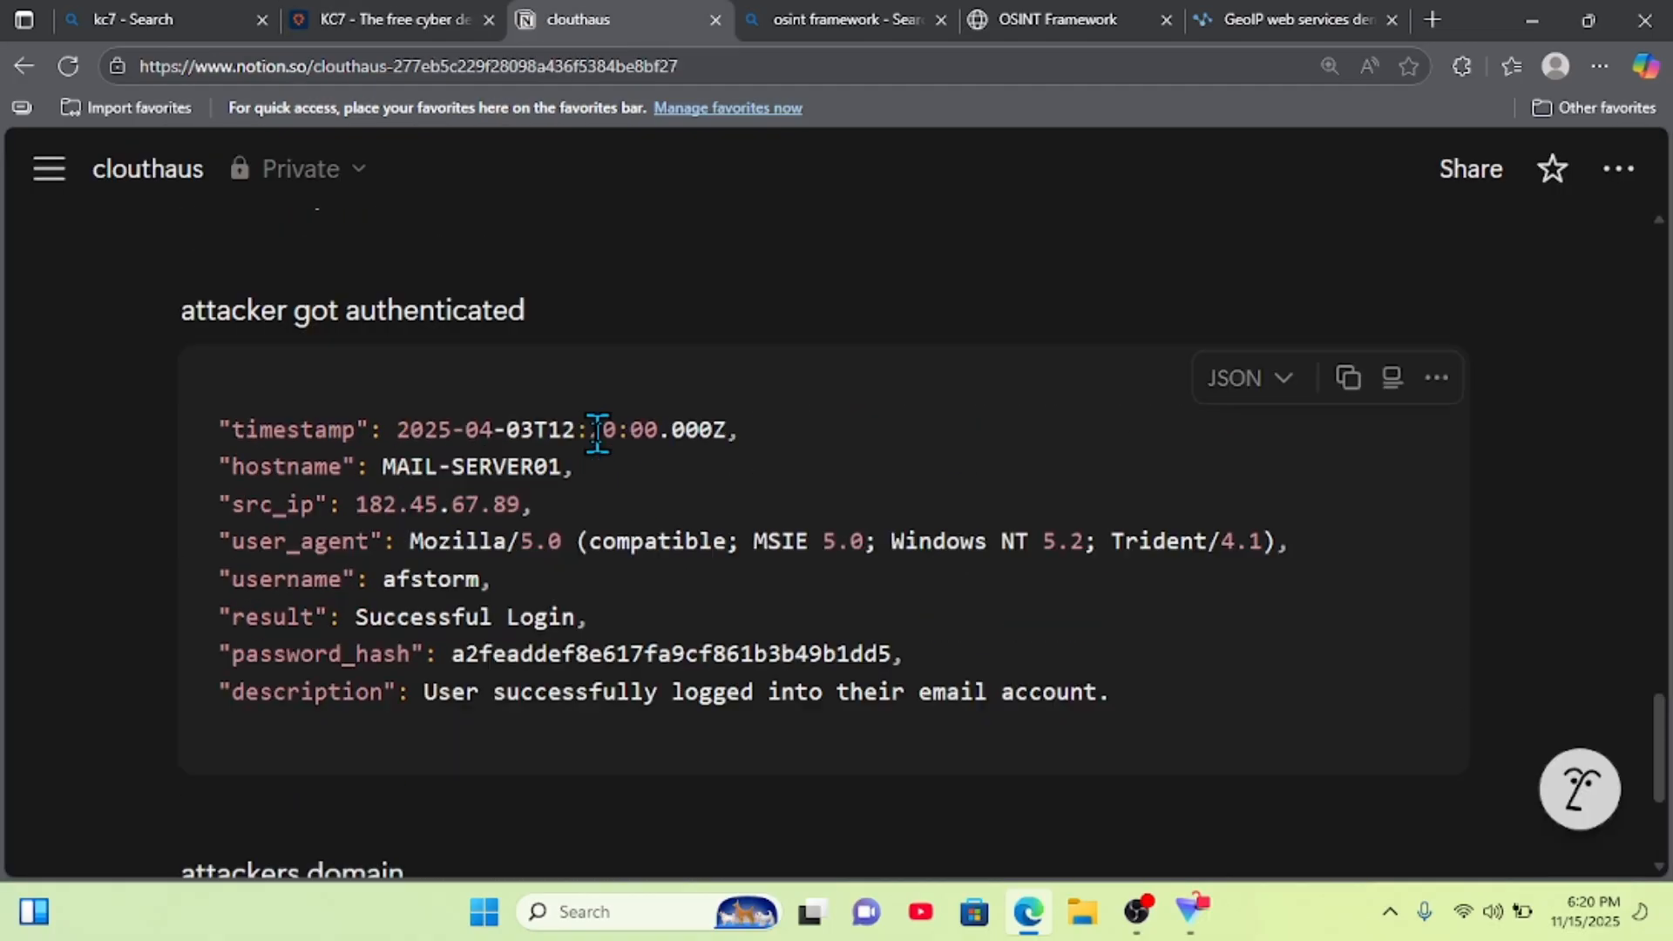
{"action": "scroll", "coordinate": [598, 433], "scroll_direction": "up", "scroll_amount": 10}
{"action": "scroll", "coordinate": [597, 433], "scroll_direction": "down", "scroll_amount": 8}
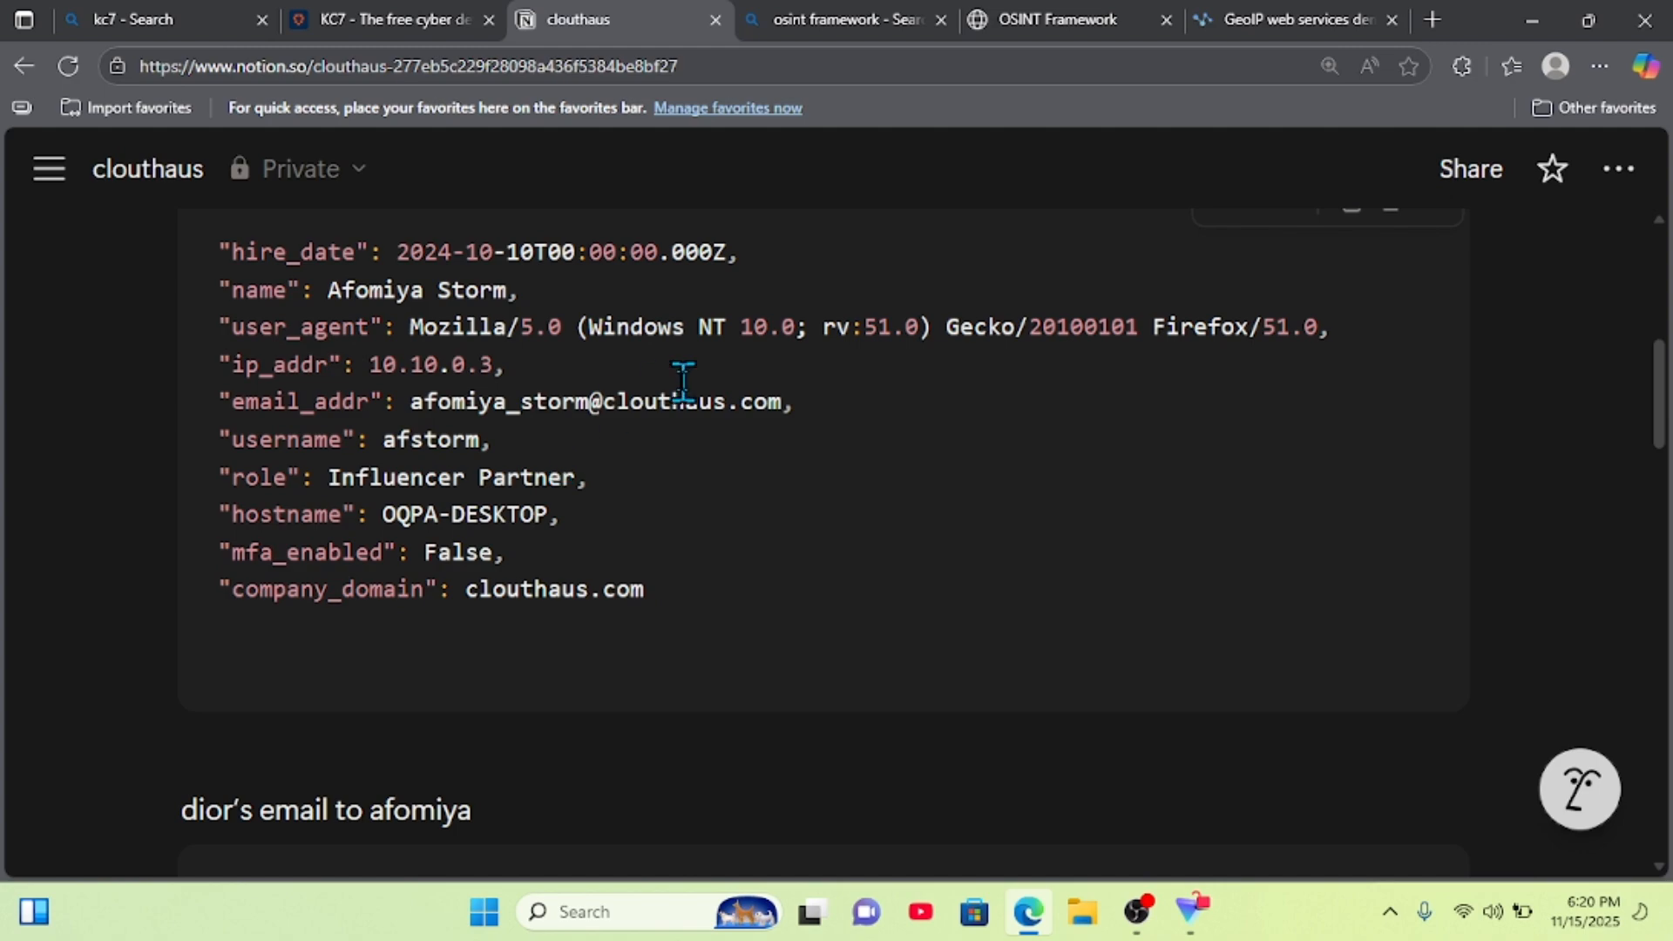
{"action": "left_click_drag", "start_coordinate": [436, 402], "coordinate": [412, 403]}
{"action": "key", "text": "ctrl+c"}
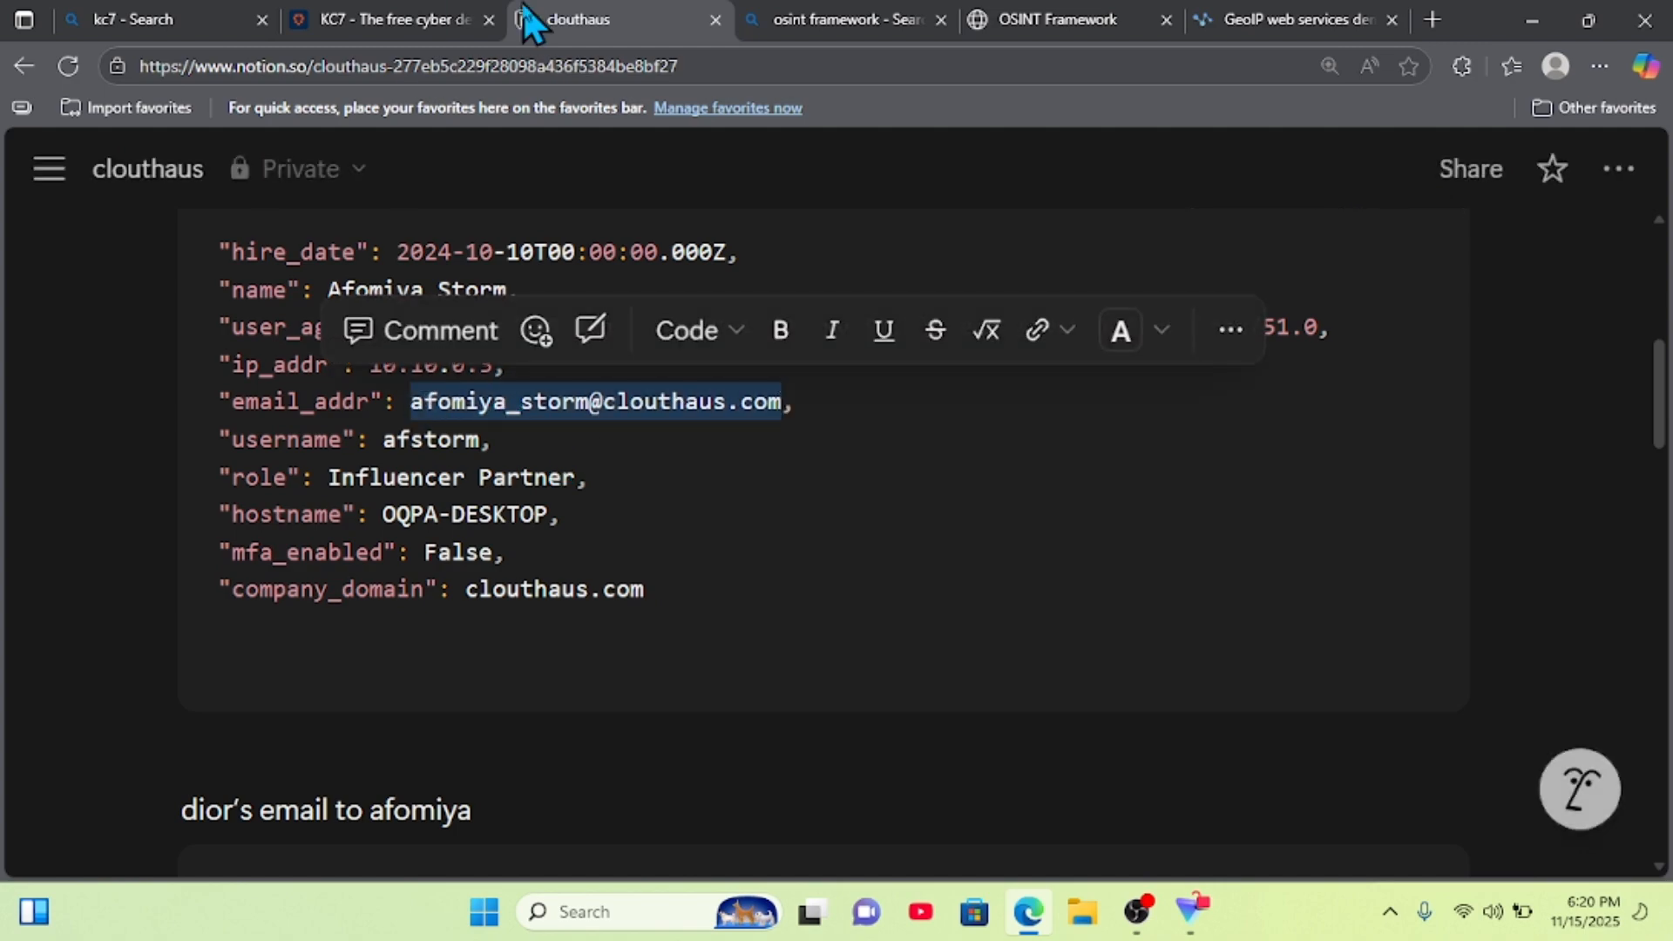
{"action": "left_click", "coordinate": [366, 19]}
{"action": "key", "text": "ctrl+v"}
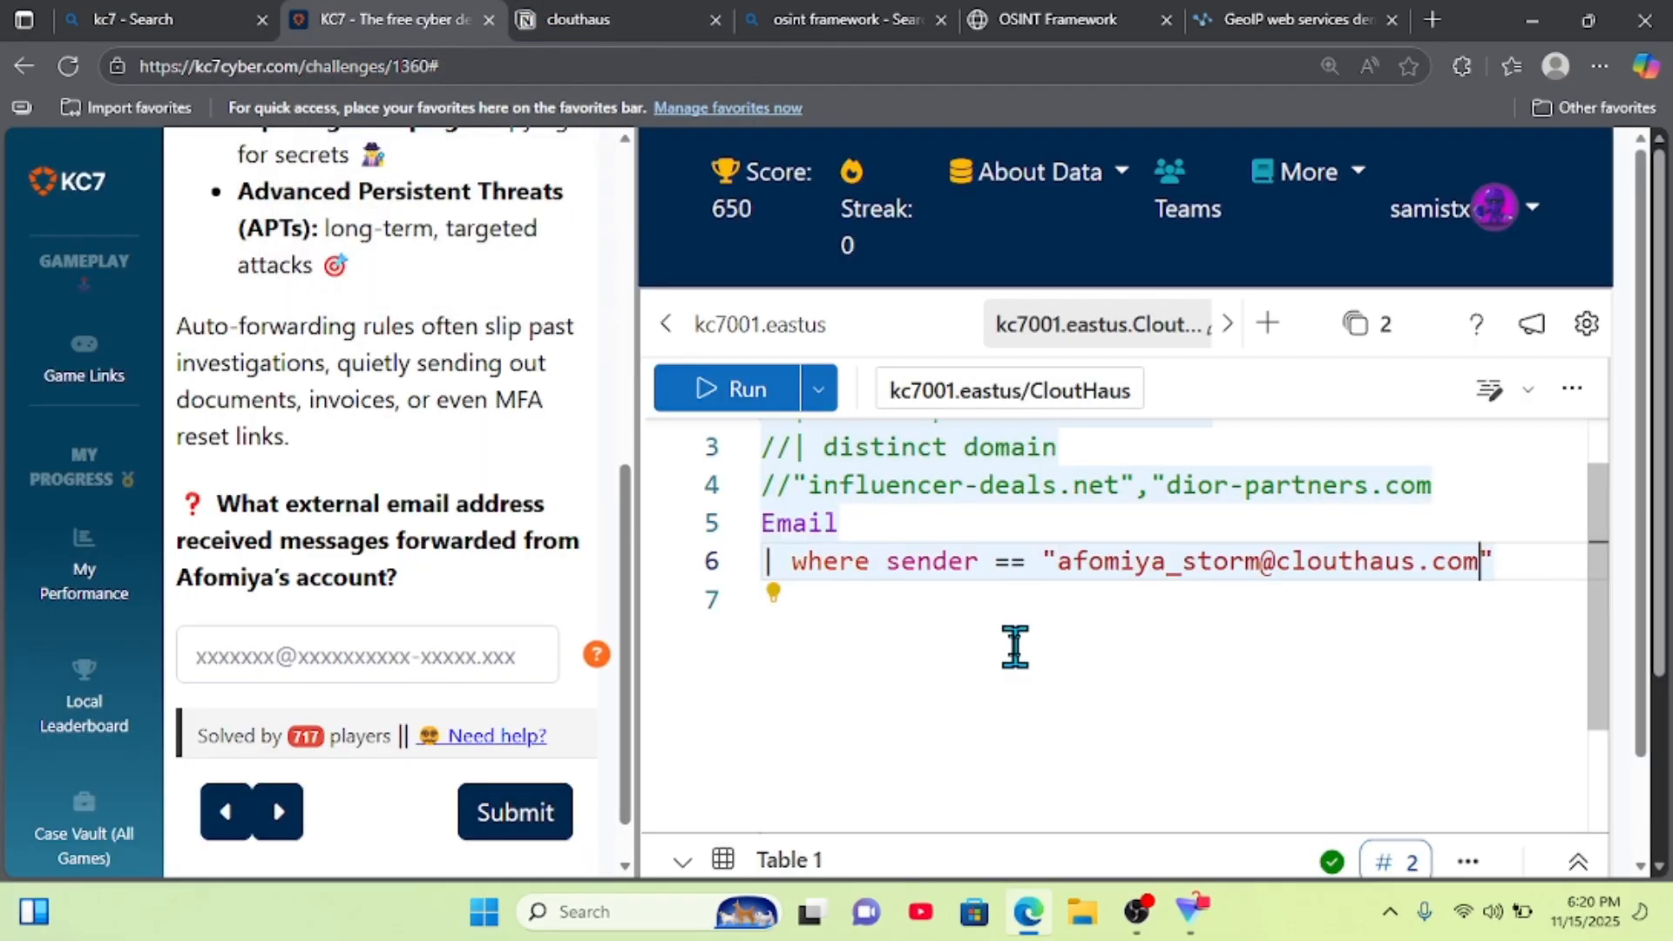
- Add a filter line where subject contains "External", run the query and enlarge the results area
{"action": "key", "text": "Return"}
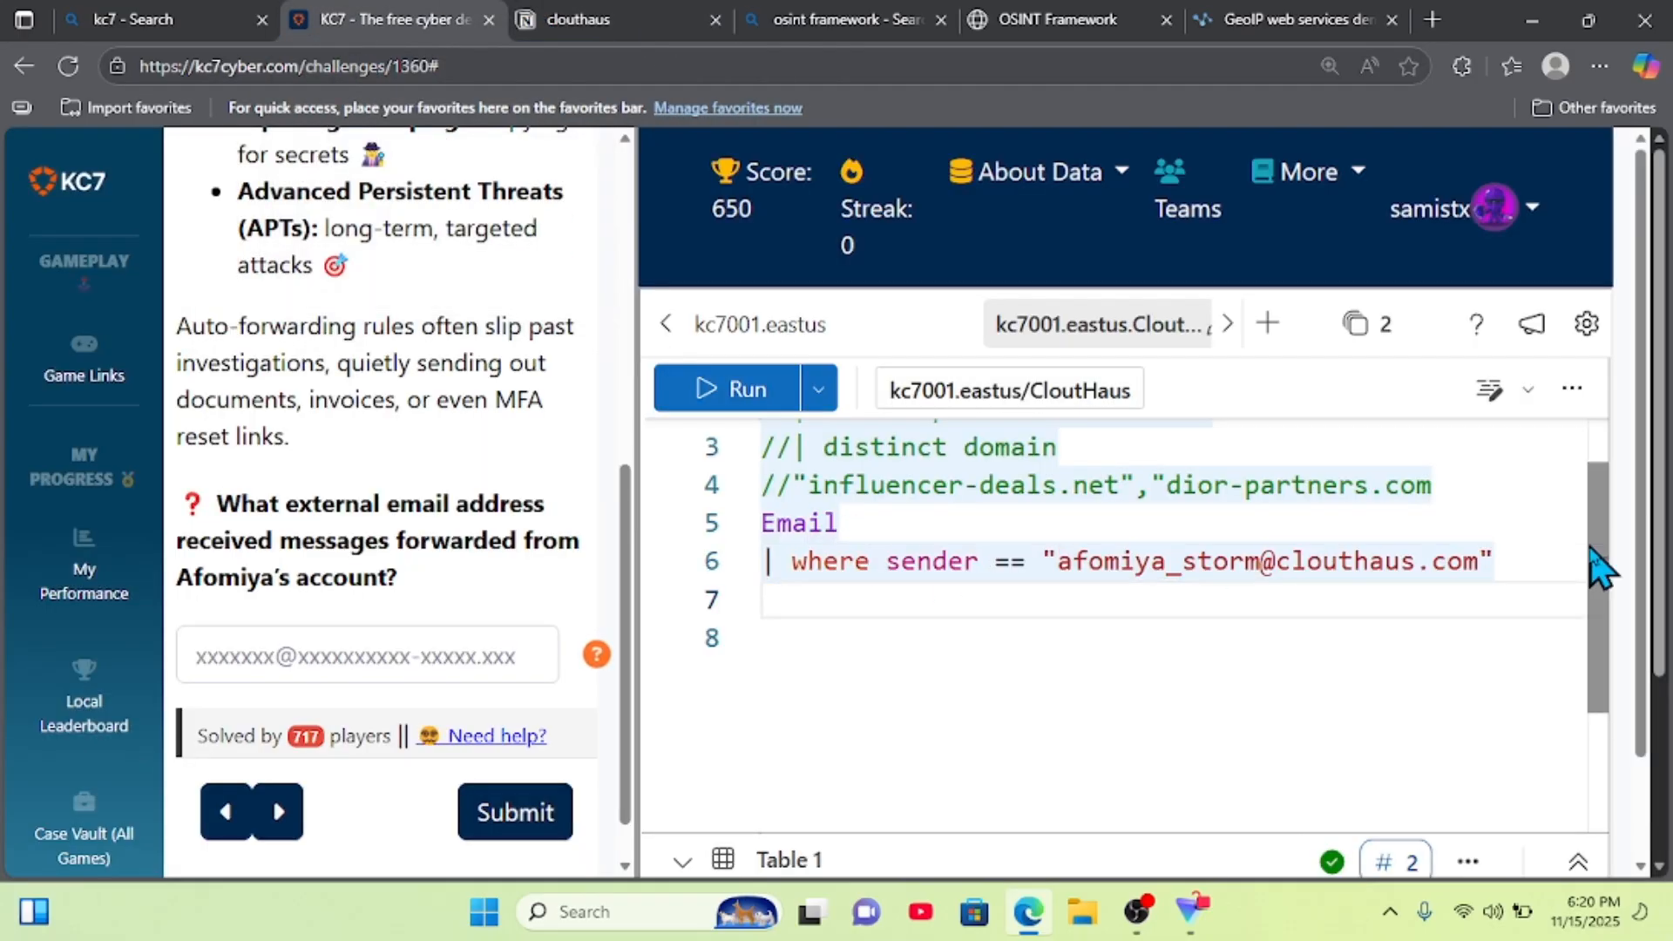
{"action": "type", "text": "| "}
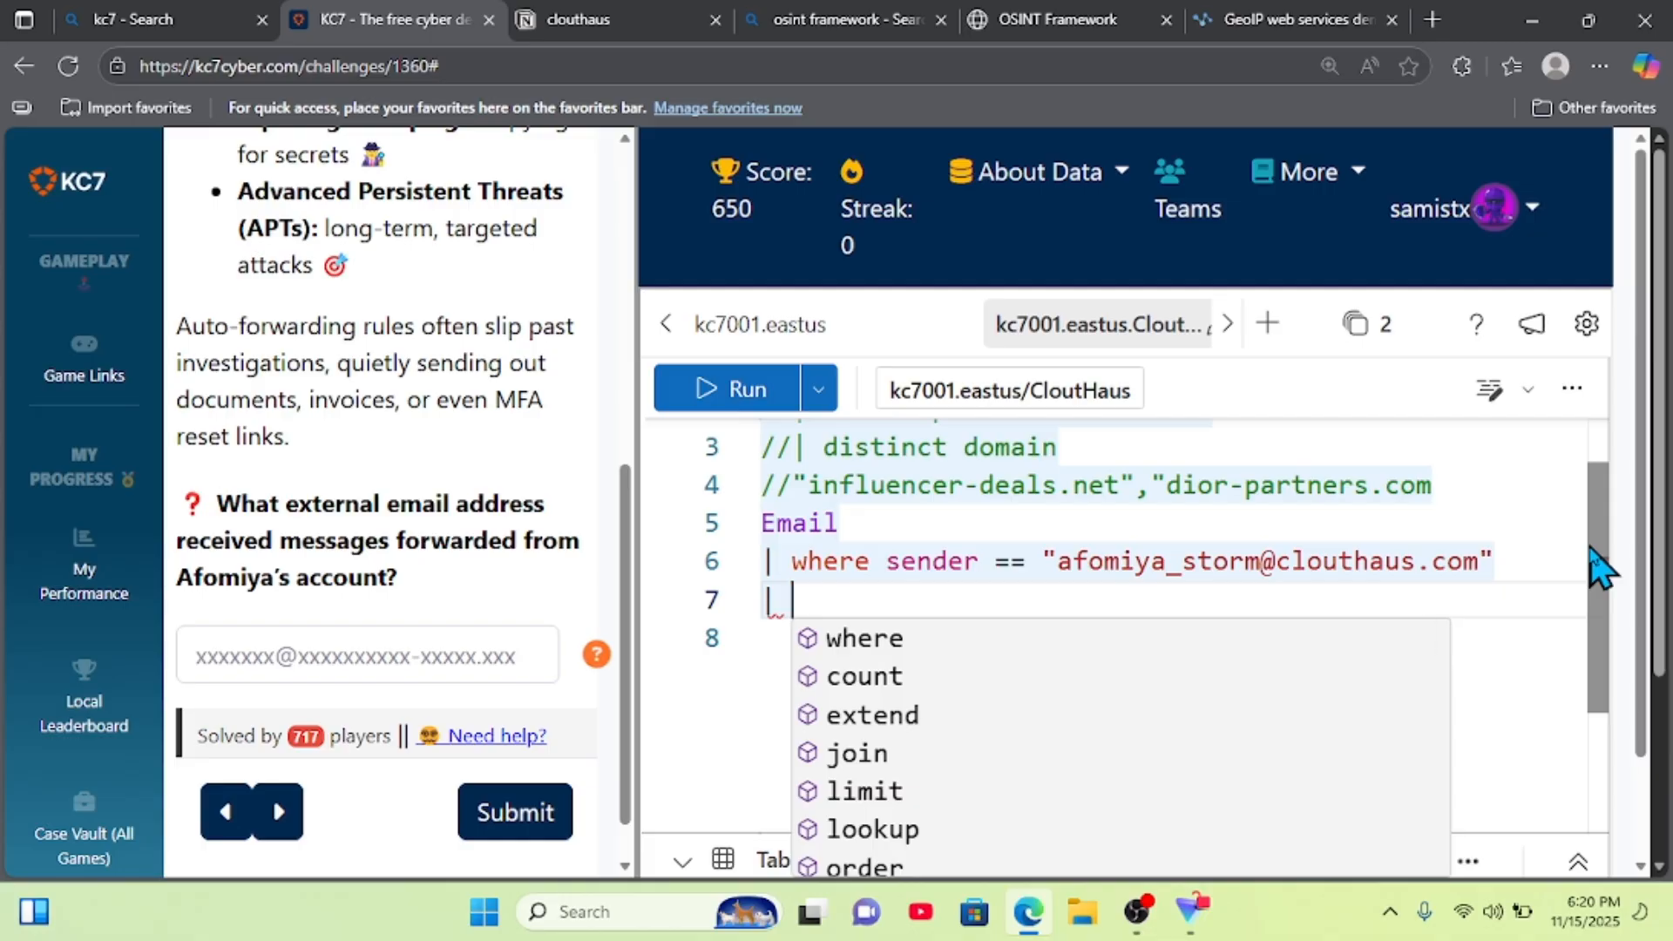
{"action": "type", "text": "wher"}
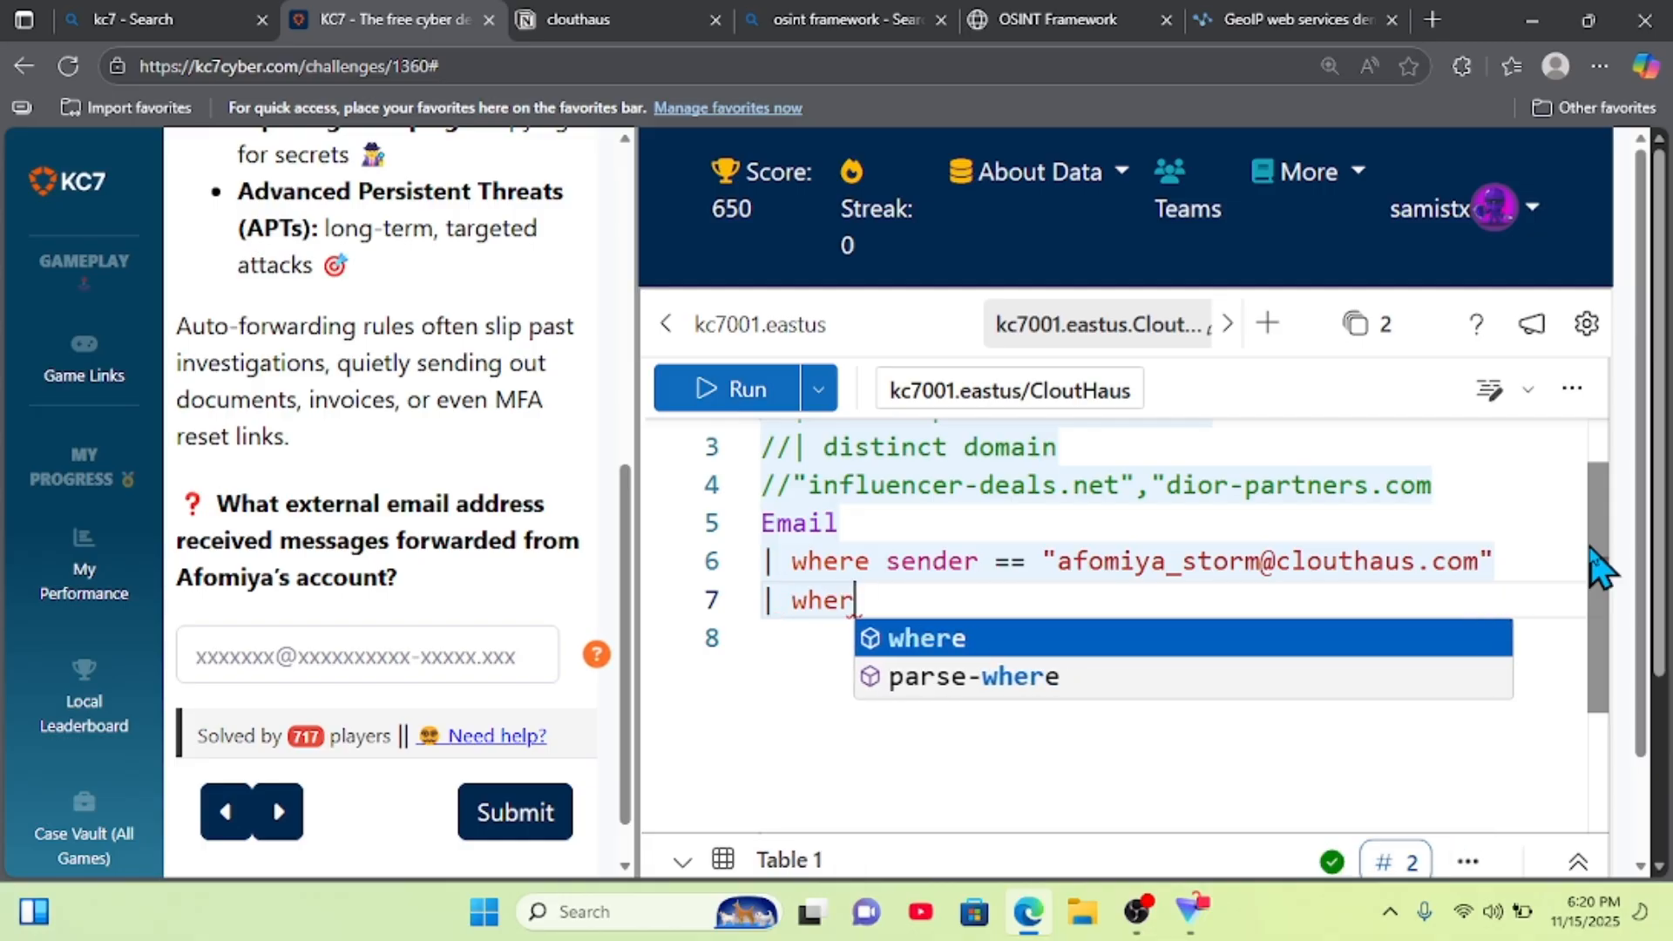
{"action": "key", "text": "ctrl+BackSpace"}
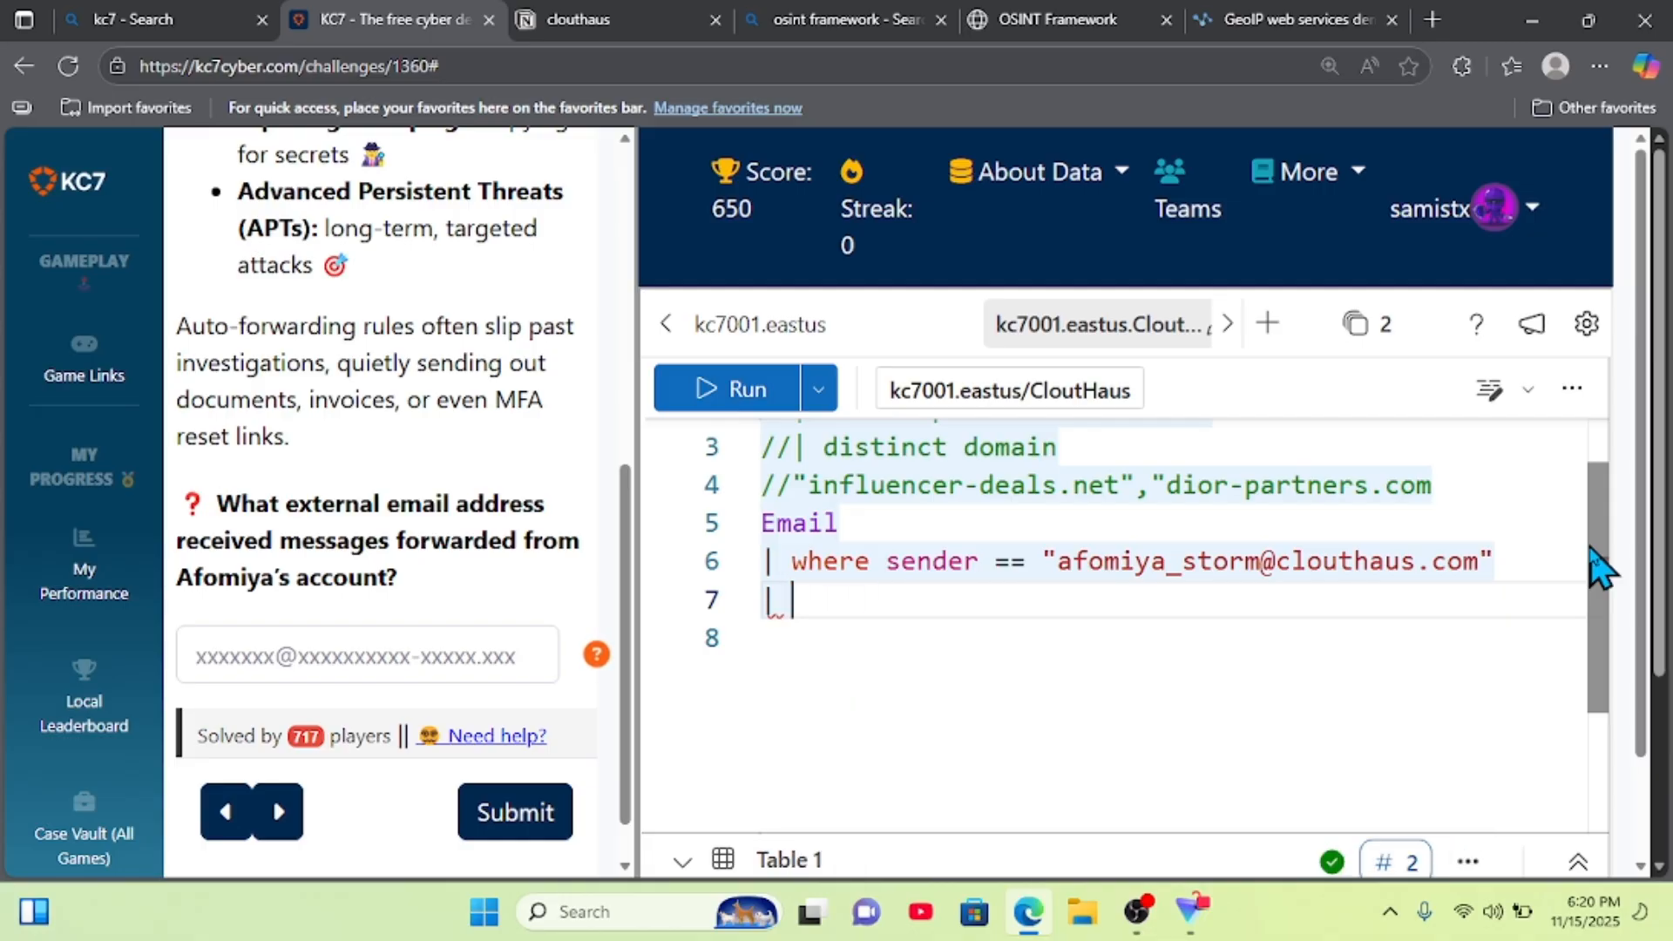
{"action": "type", "text": "where"}
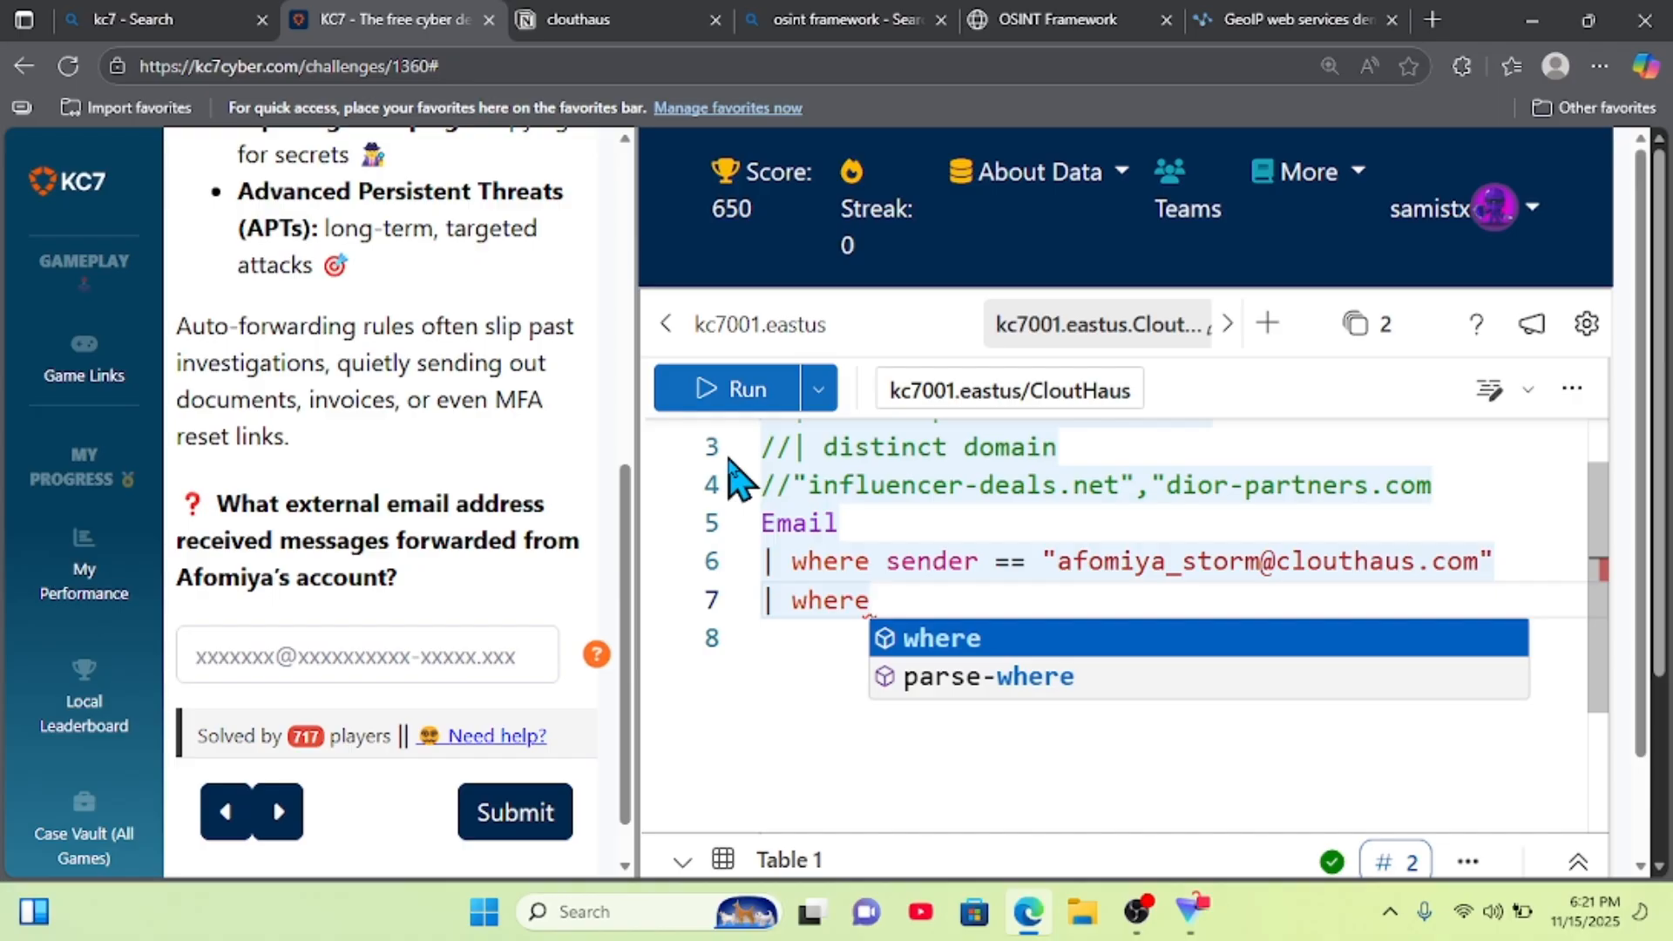
{"action": "type", "text": "s"}
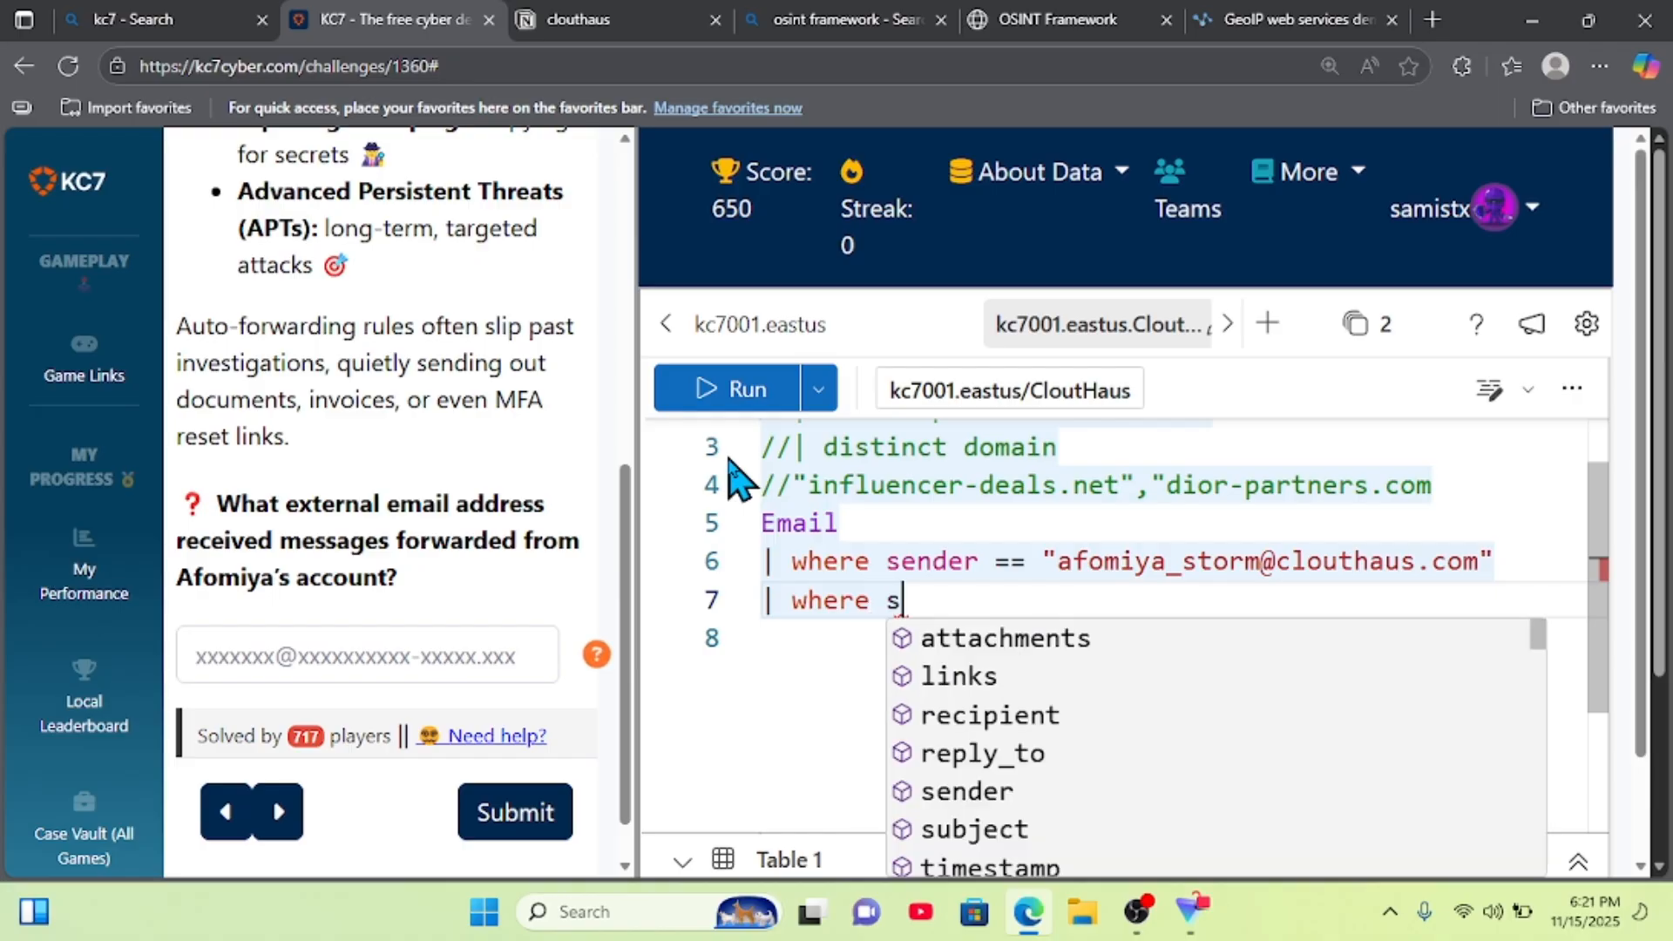
{"action": "type", "text": "ubject "}
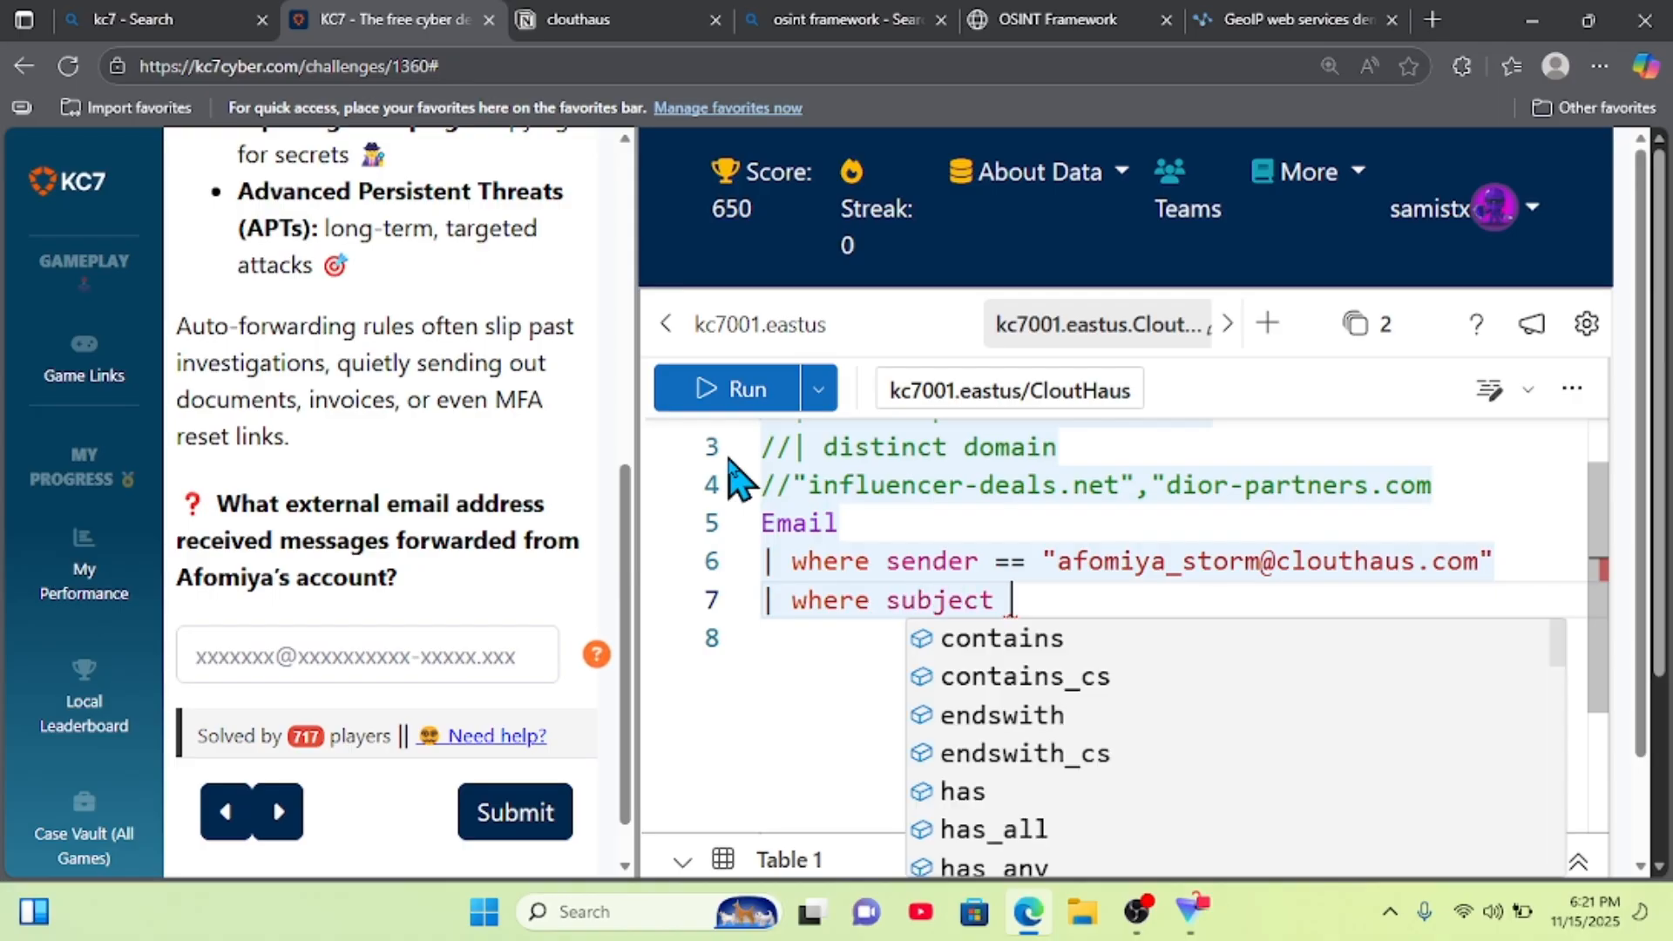
{"action": "type", "text": "== "}
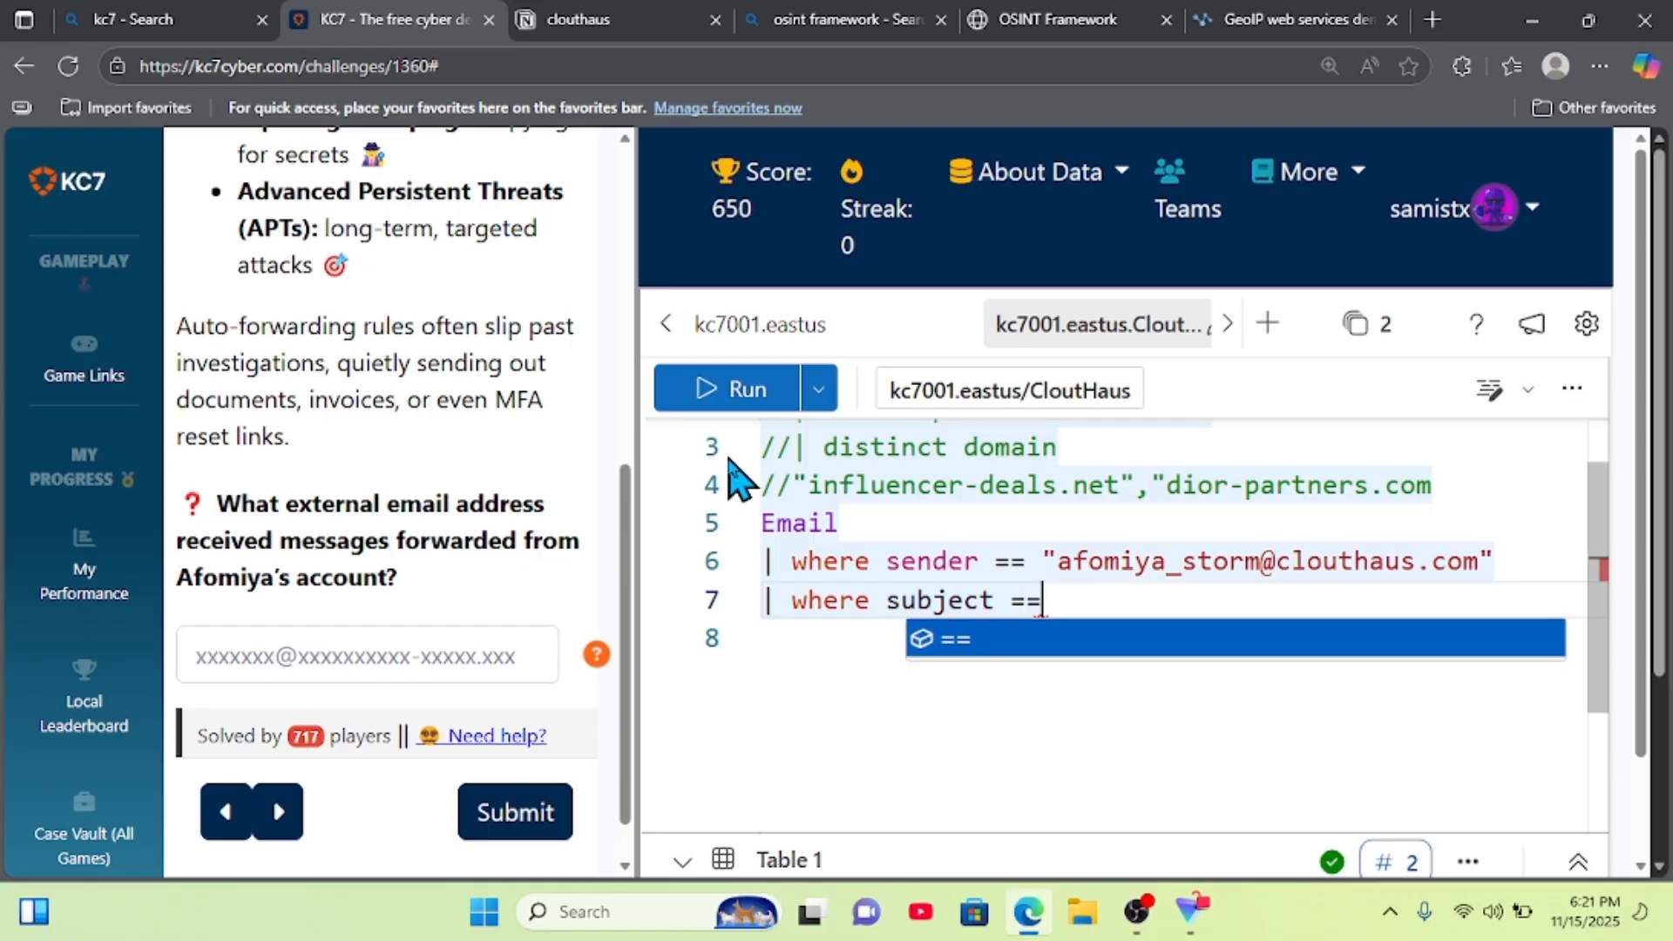
{"action": "type", "text": "\""}
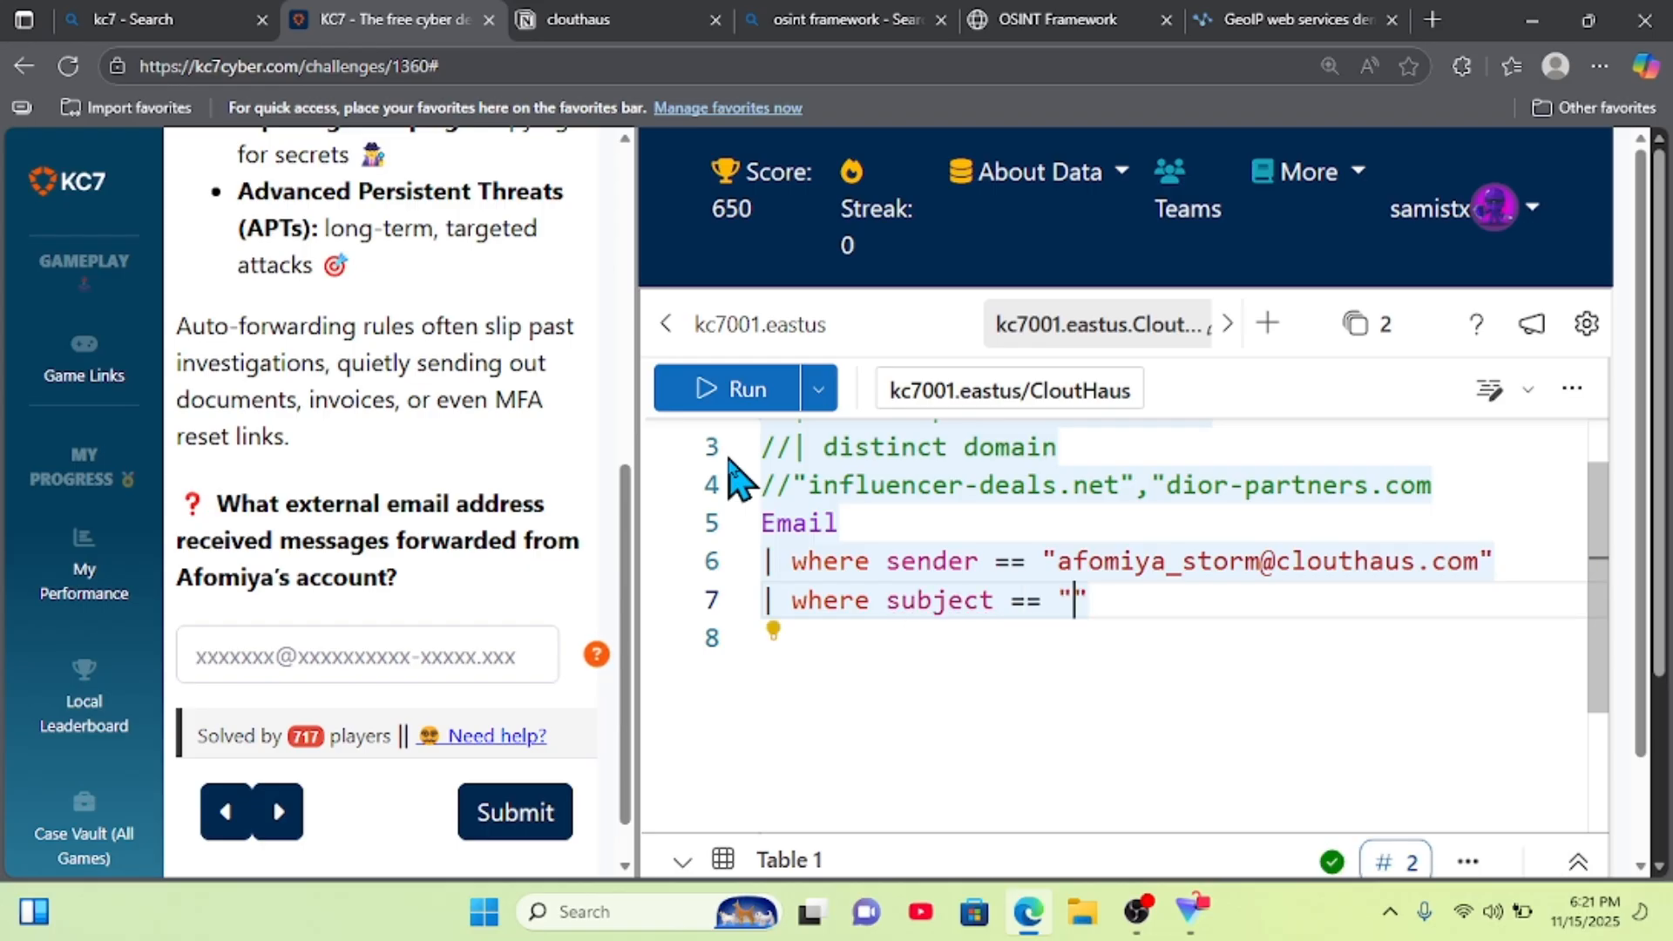
{"action": "key", "text": "BackSpace"}
{"action": "key", "text": "BackSpace"}
{"action": "key", "text": "BackSpace"}
{"action": "key", "text": "BackSpace"}
{"action": "key", "text": "BackSpace"}
{"action": "type", "text": "co"}
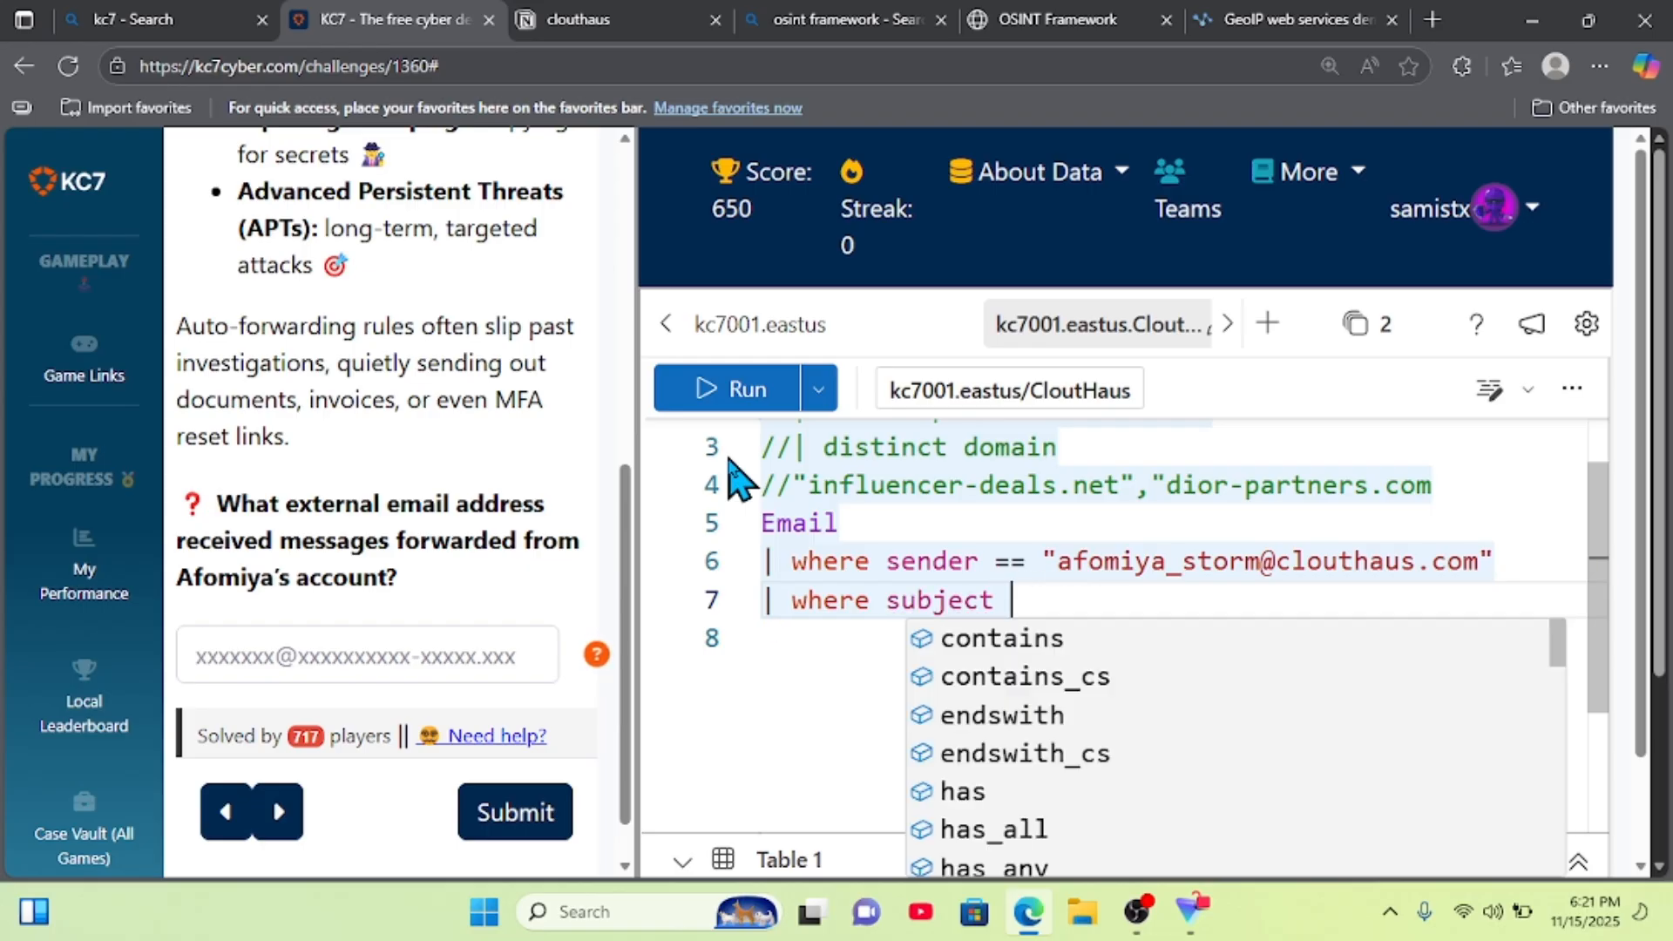
{"action": "type", "text": "ntains"}
{"action": "key", "text": "BackSpace"}
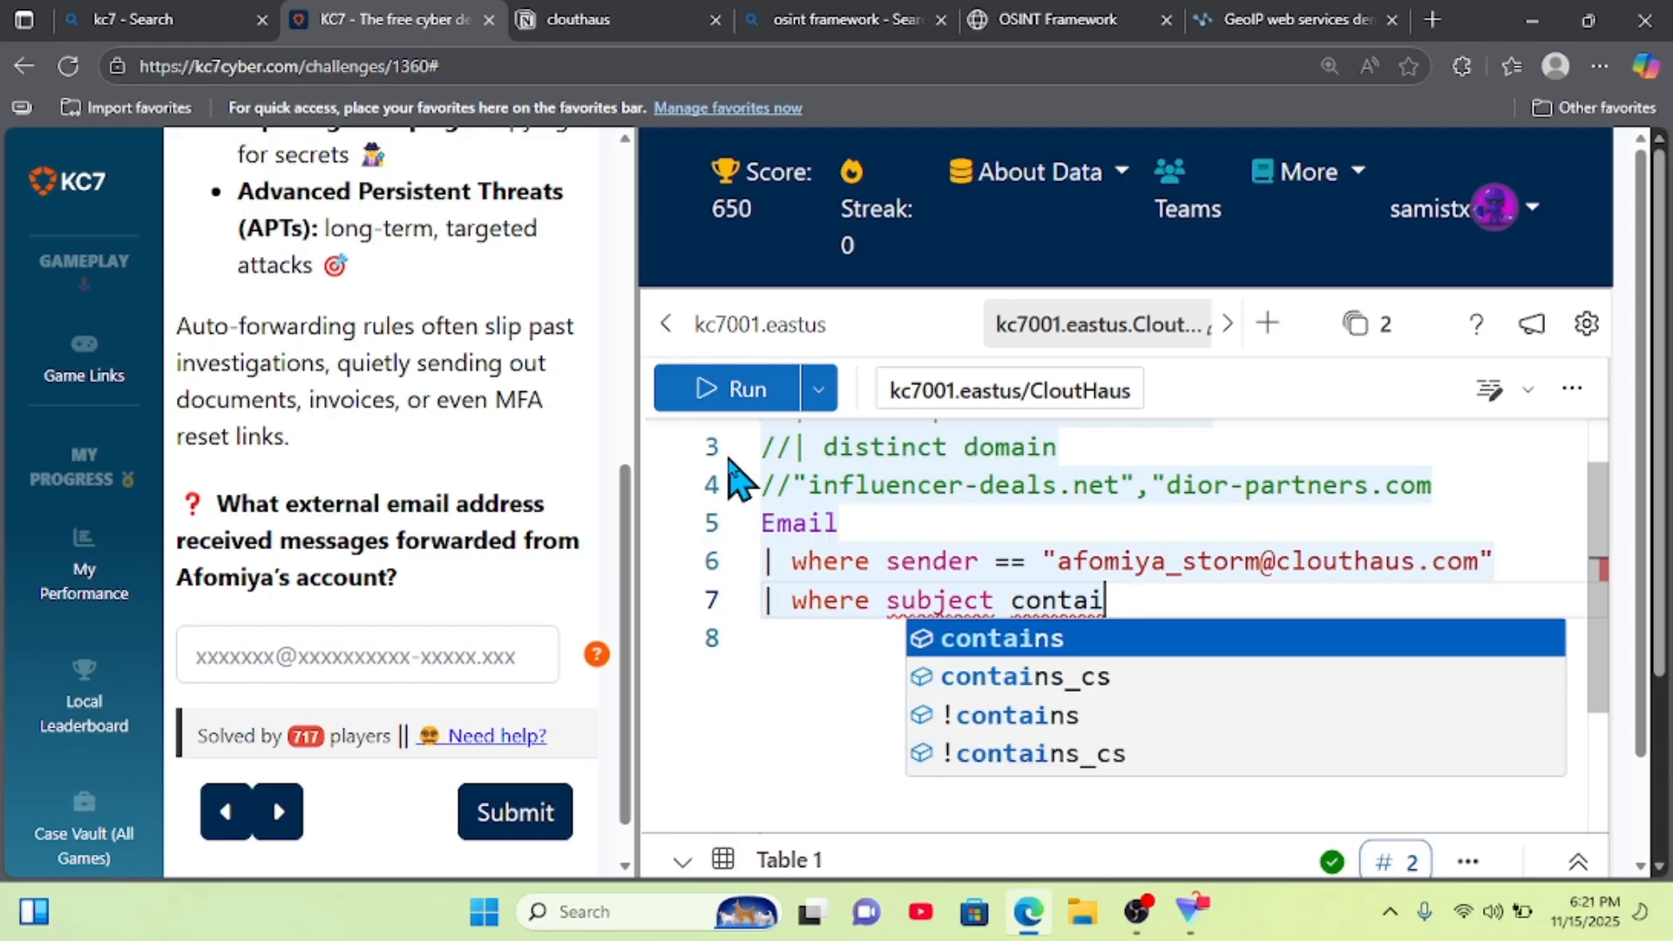
{"action": "type", "text": "ns \""}
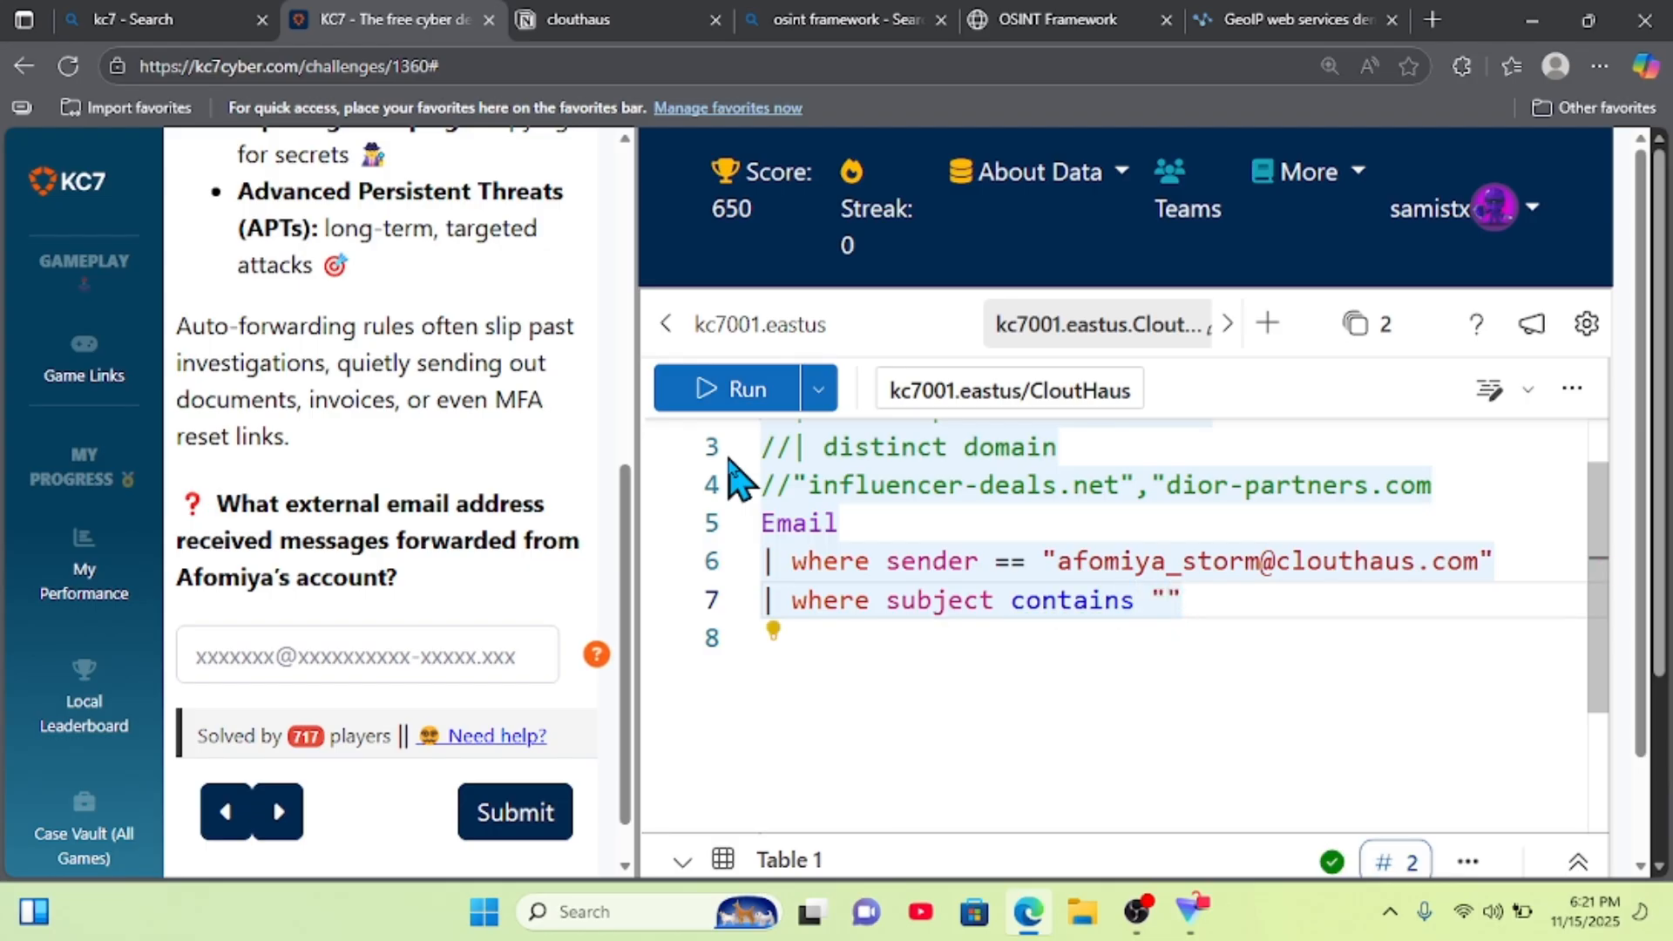
{"action": "type", "text": "Extern"}
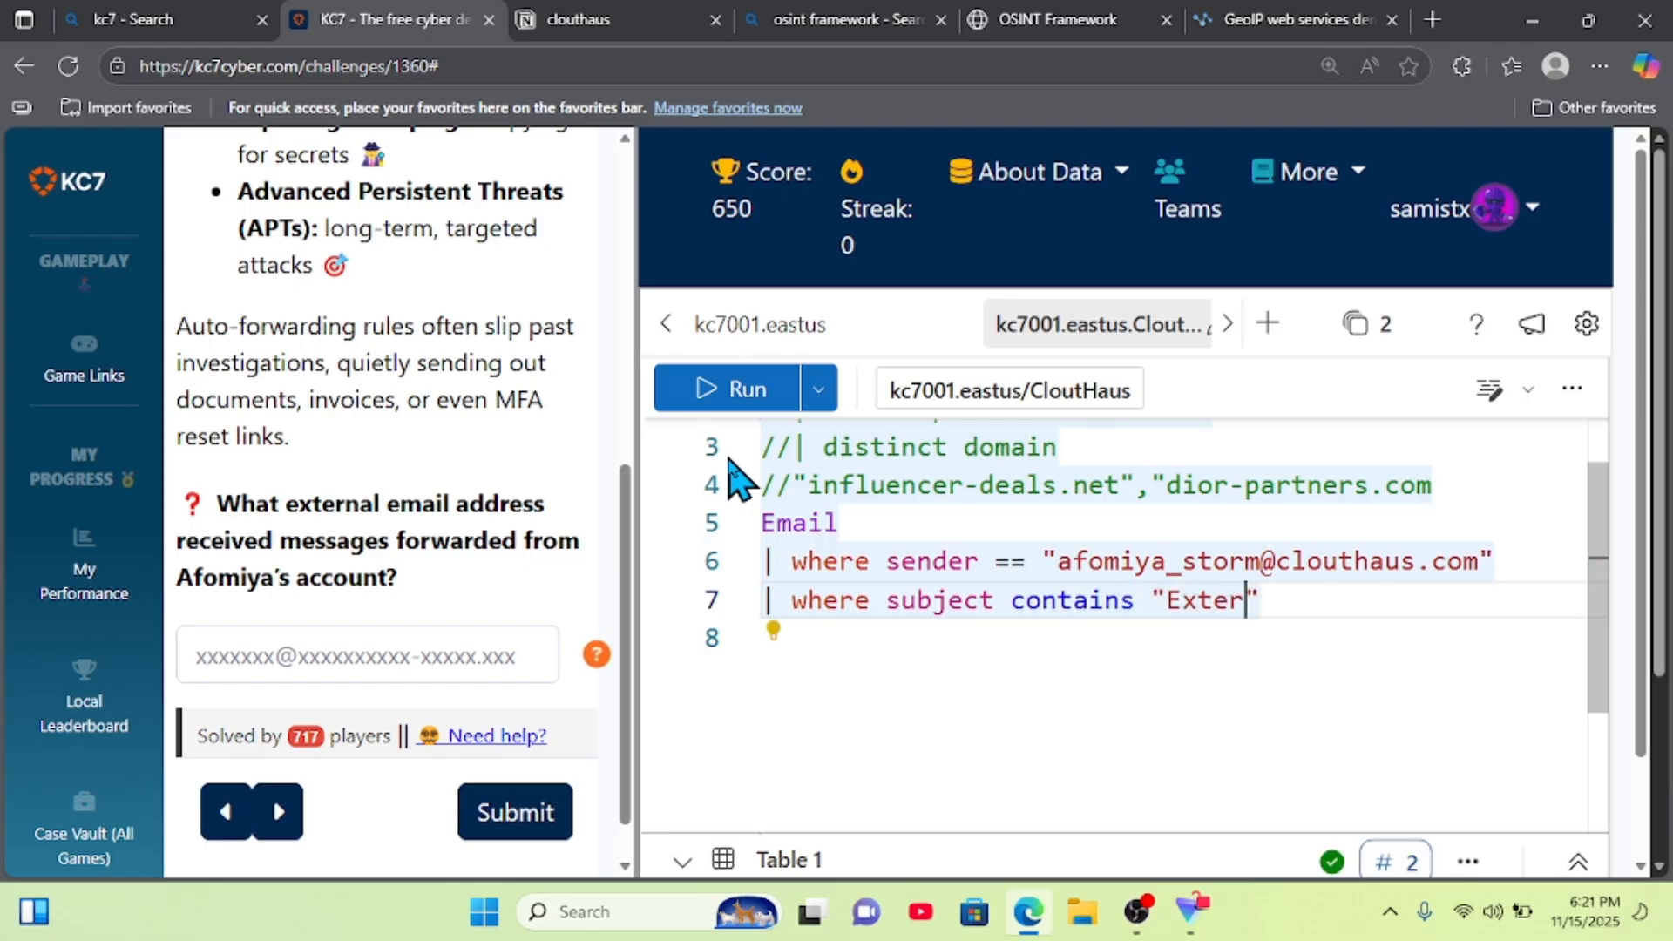
{"action": "type", "text": "al"}
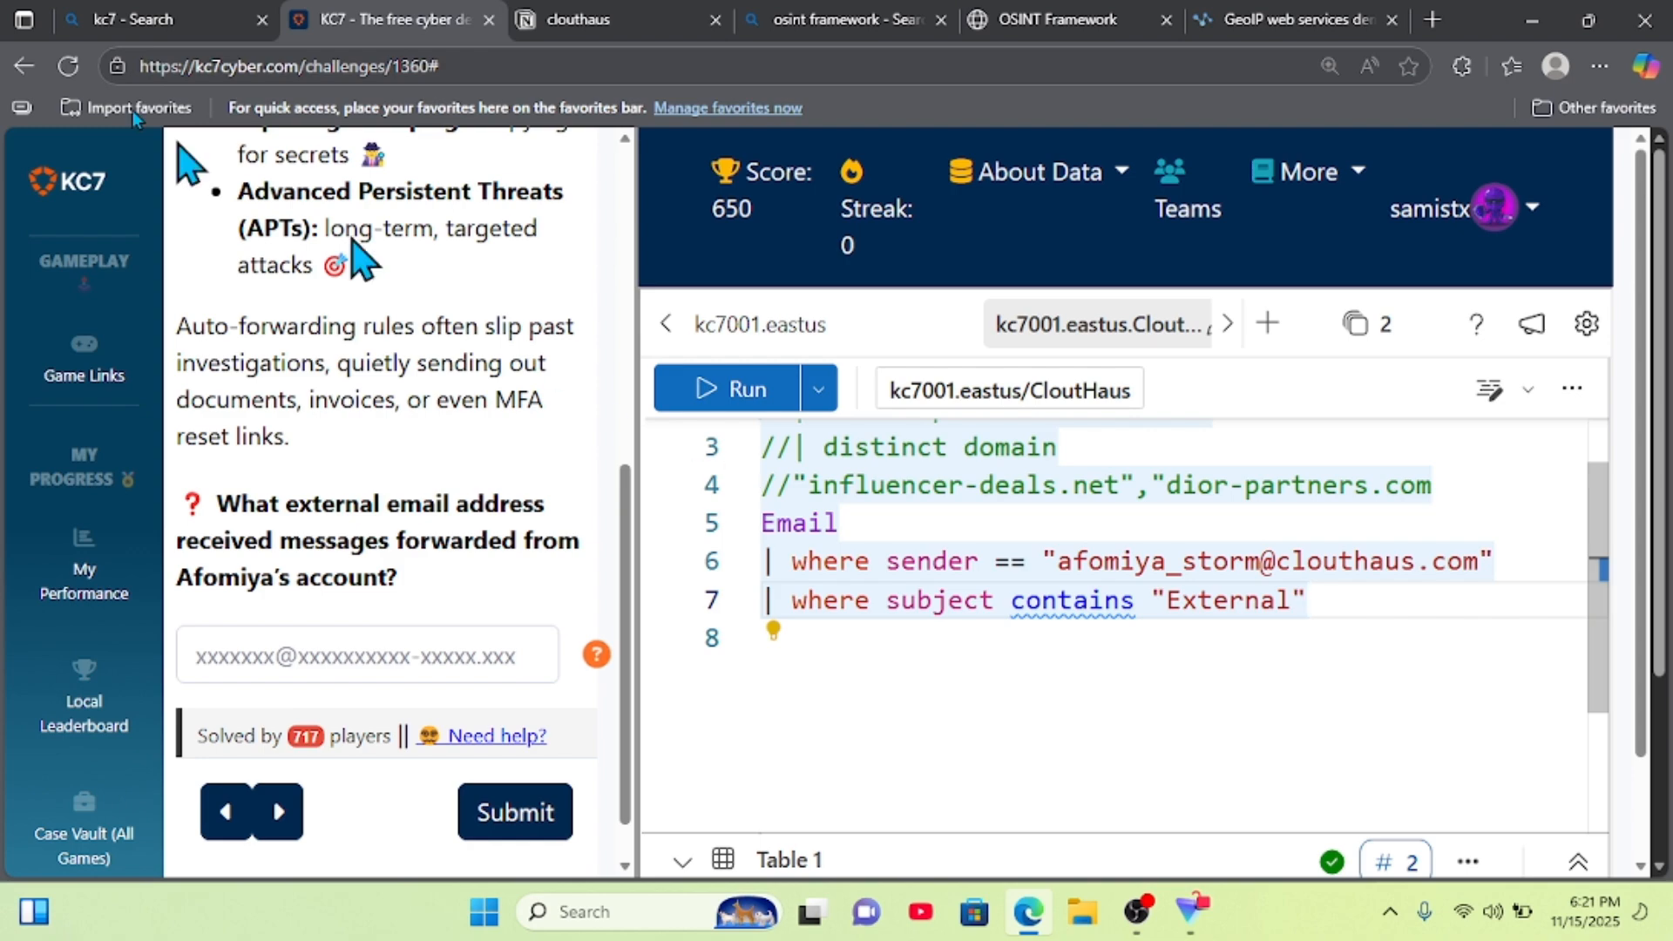
{"action": "left_click", "coordinate": [739, 390]}
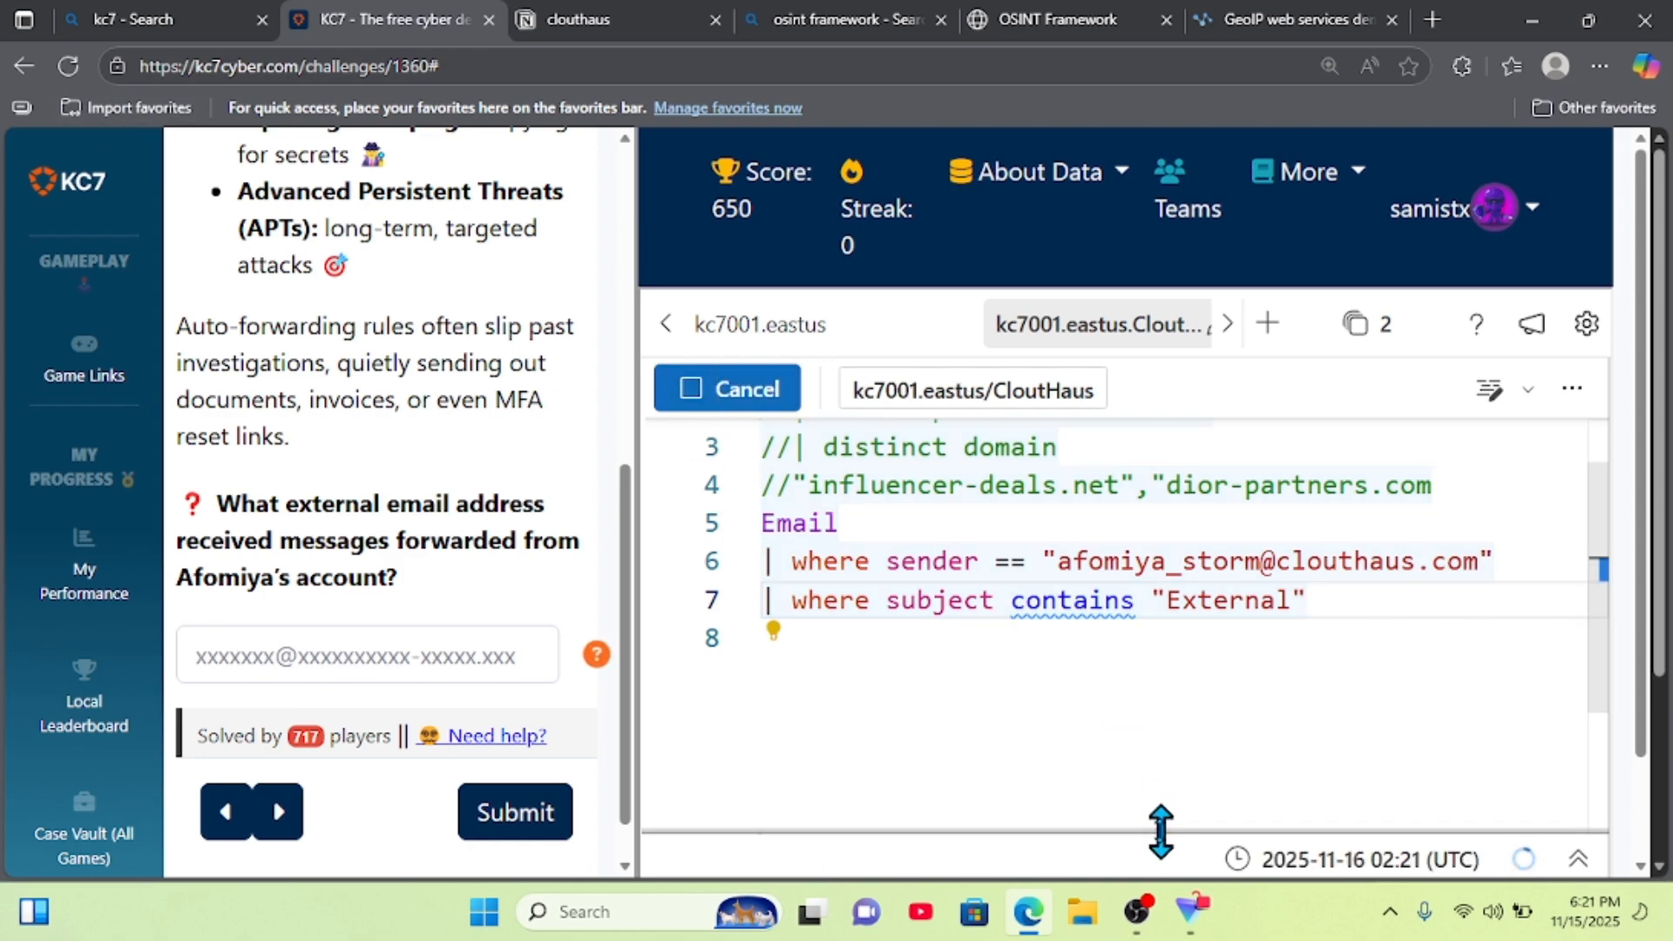
{"action": "left_click_drag", "start_coordinate": [1188, 832], "coordinate": [1211, 523]}
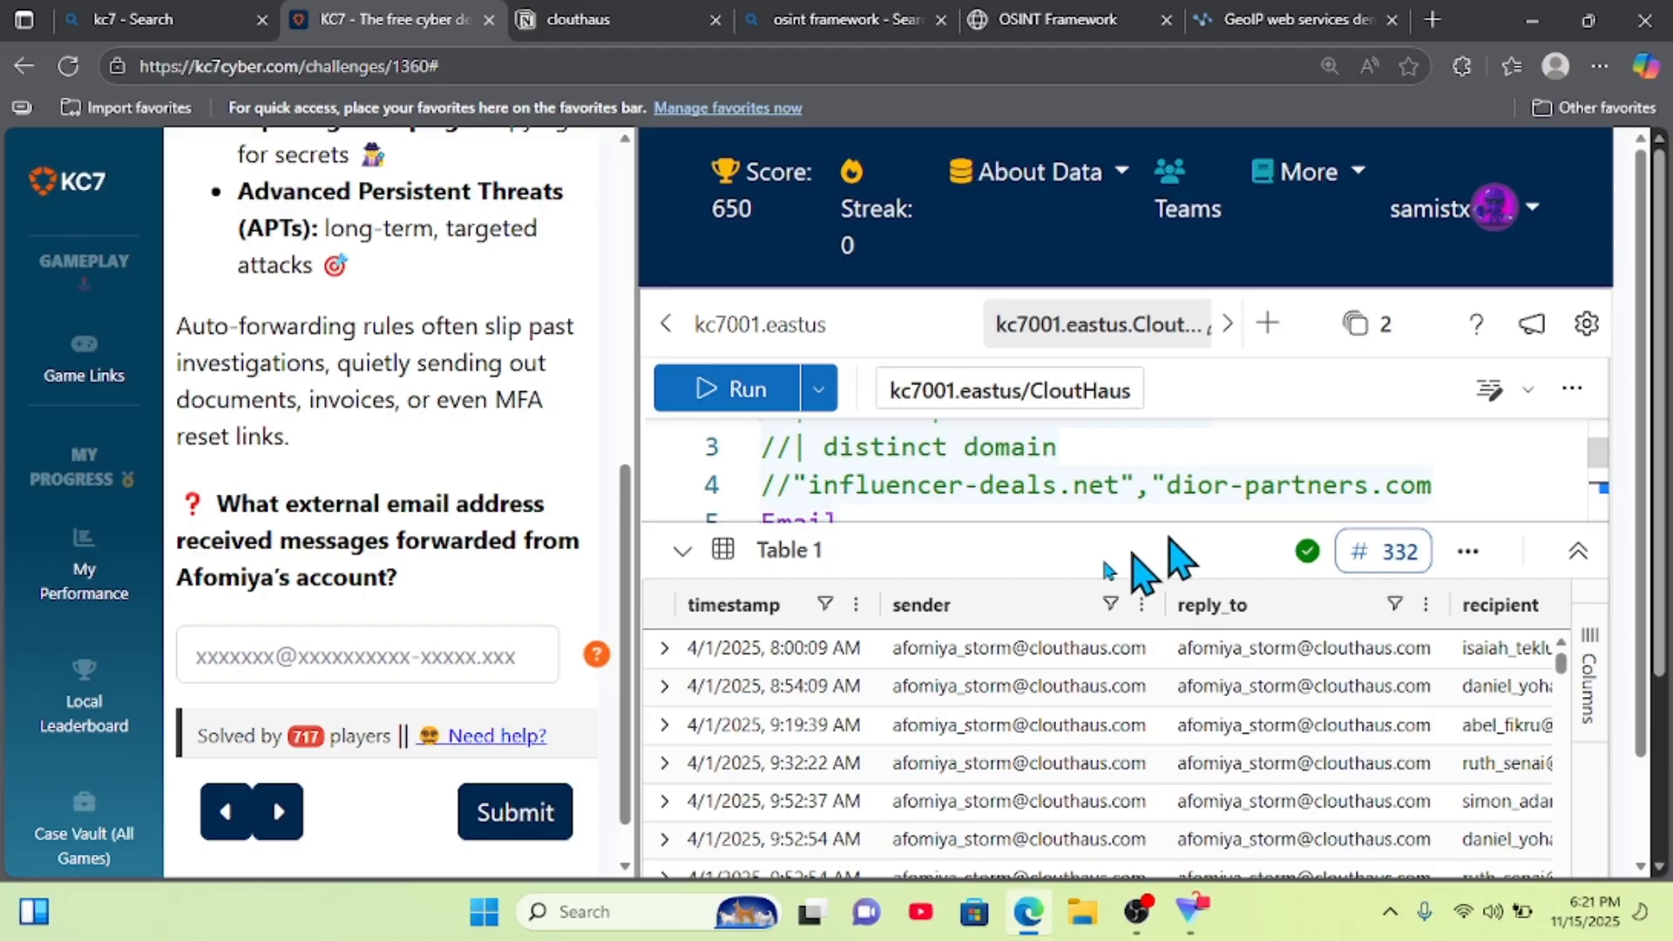
- Expand the first returned email record, widen its details and read its recipient and subject
{"action": "left_click", "coordinate": [665, 649]}
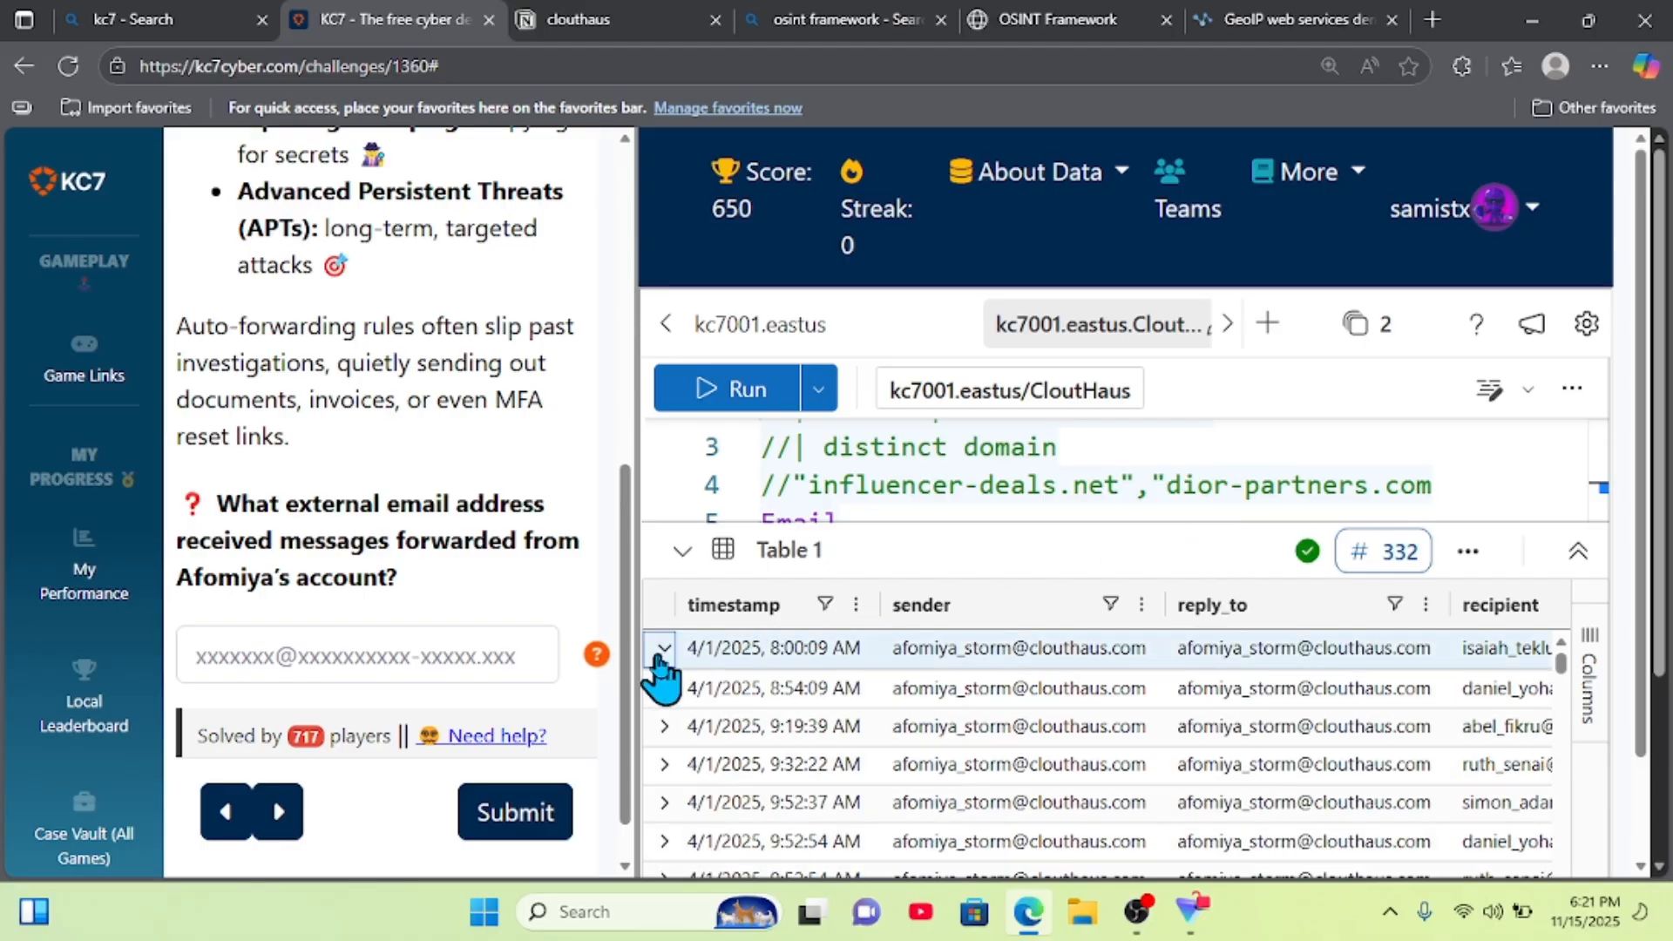
{"action": "left_click_drag", "start_coordinate": [1325, 616], "coordinate": [1035, 593]}
{"action": "scroll", "coordinate": [1343, 645], "scroll_direction": "down", "scroll_amount": 4}
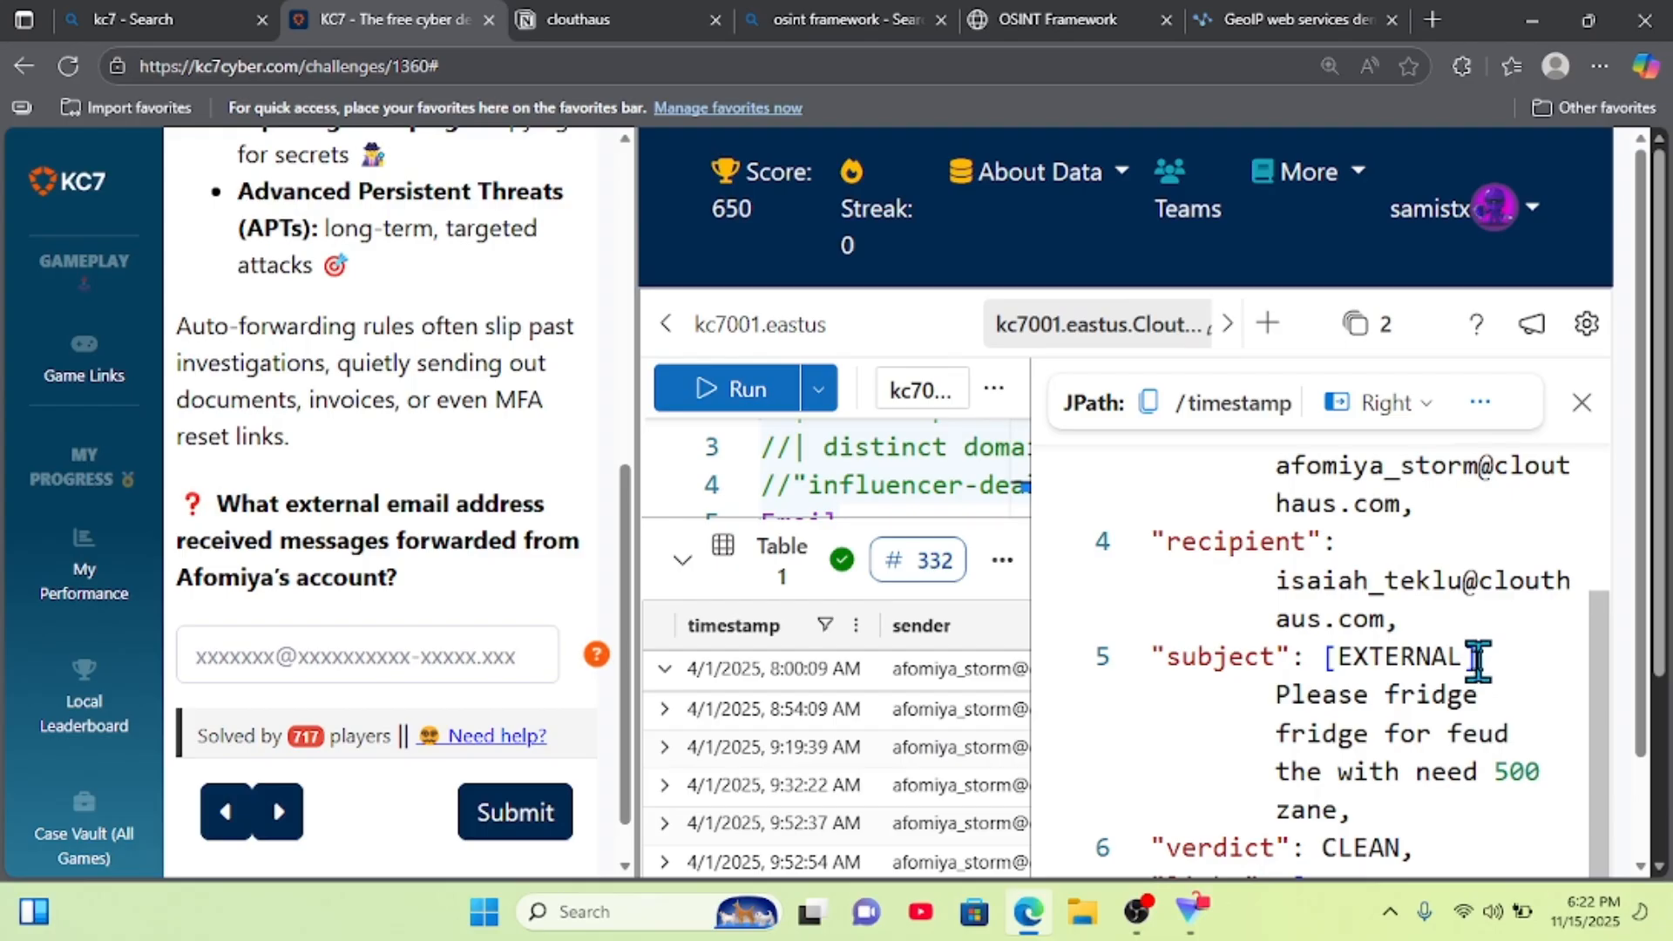
- Highlight the [EXTERNAL] tag in the expanded email's subject and close the record details
{"action": "left_click_drag", "start_coordinate": [1473, 656], "coordinate": [1325, 649]}
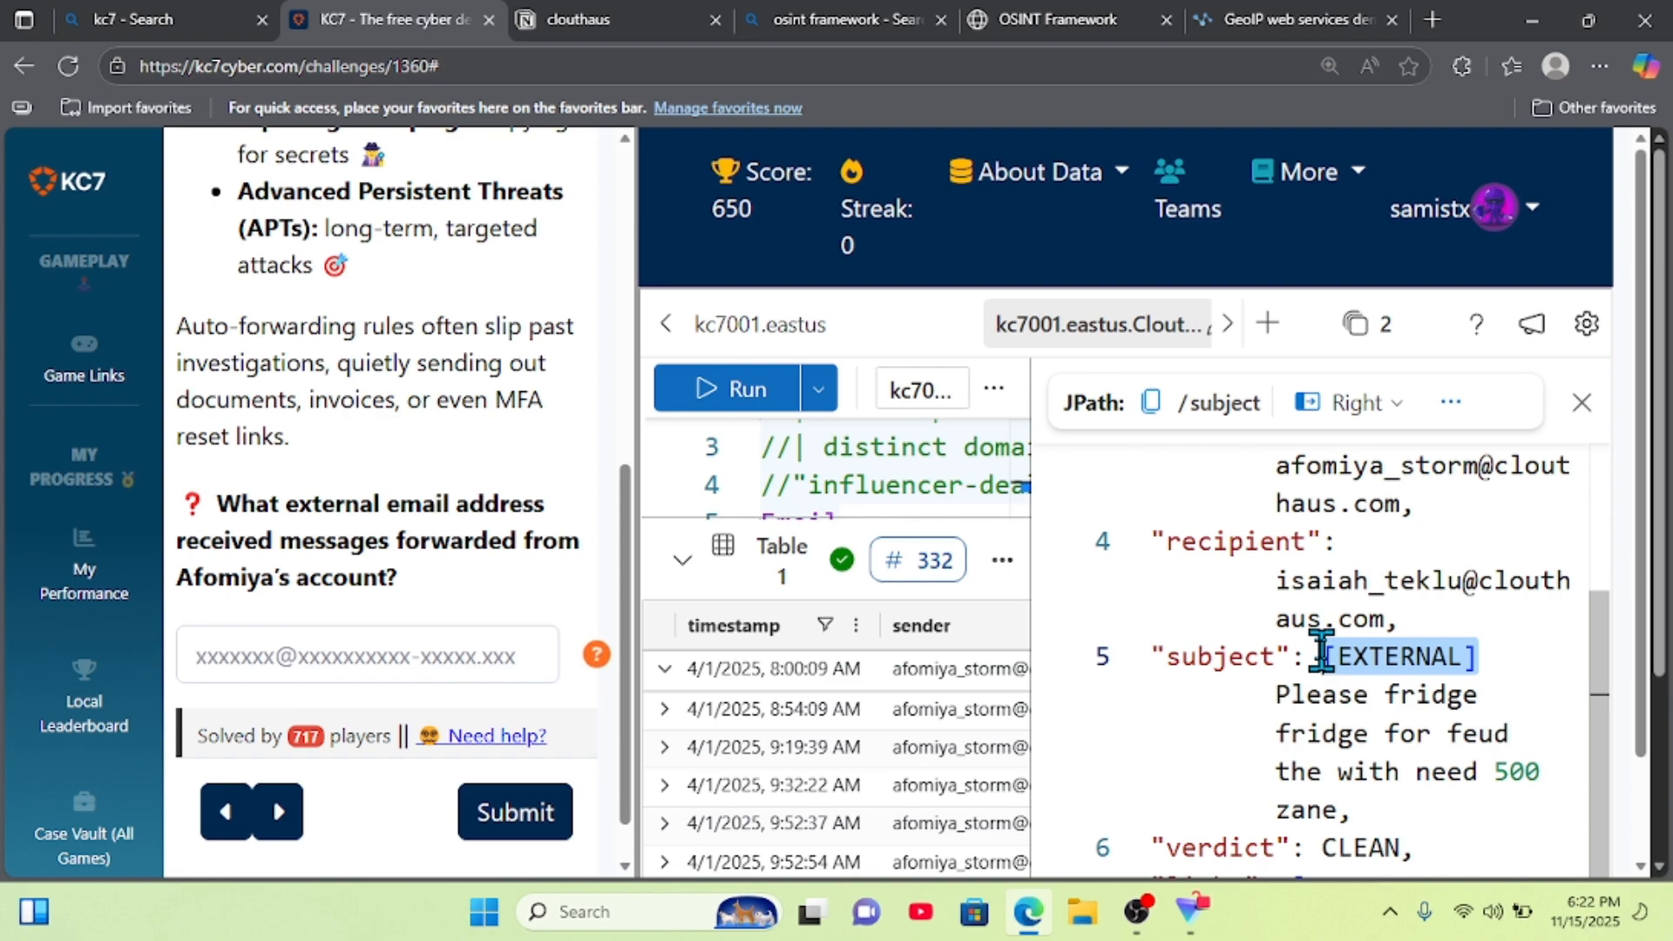
{"action": "left_click", "coordinate": [1581, 405]}
{"action": "left_click_drag", "start_coordinate": [1225, 513], "coordinate": [1183, 696]}
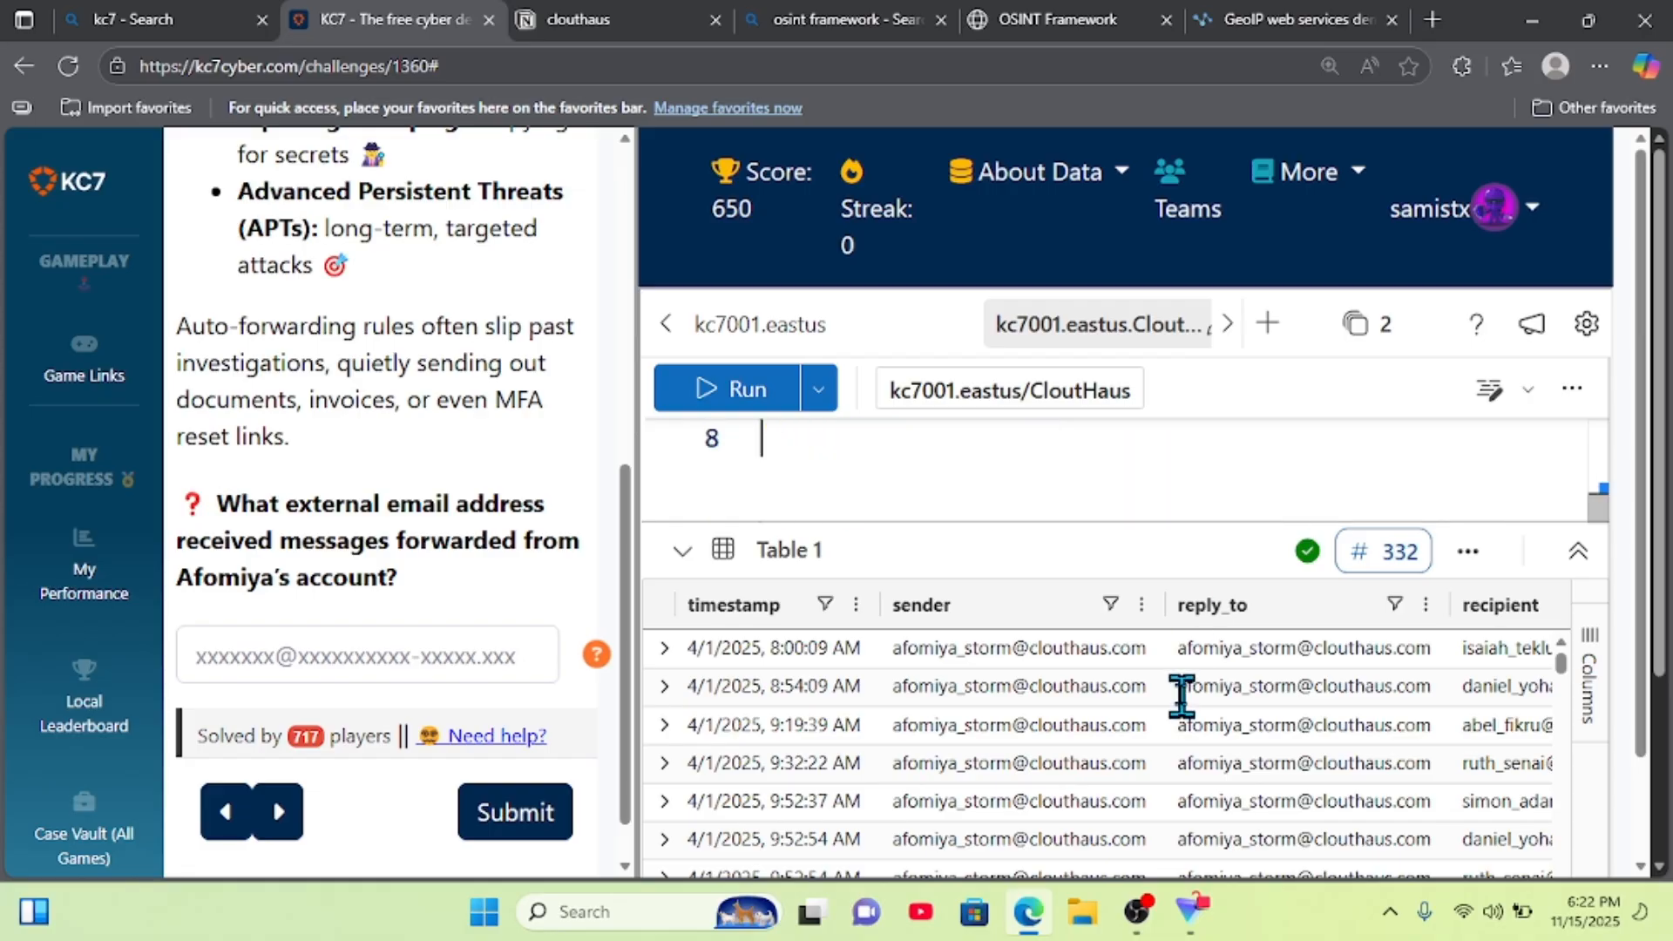
- Replace the subject filter's search value with "forward" in the Email query and run it
{"action": "left_click_drag", "start_coordinate": [1154, 520], "coordinate": [1162, 661]}
{"action": "scroll", "coordinate": [1134, 558], "scroll_direction": "up", "scroll_amount": 4}
{"action": "scroll", "coordinate": [1135, 558], "scroll_direction": "down", "scroll_amount": 1}
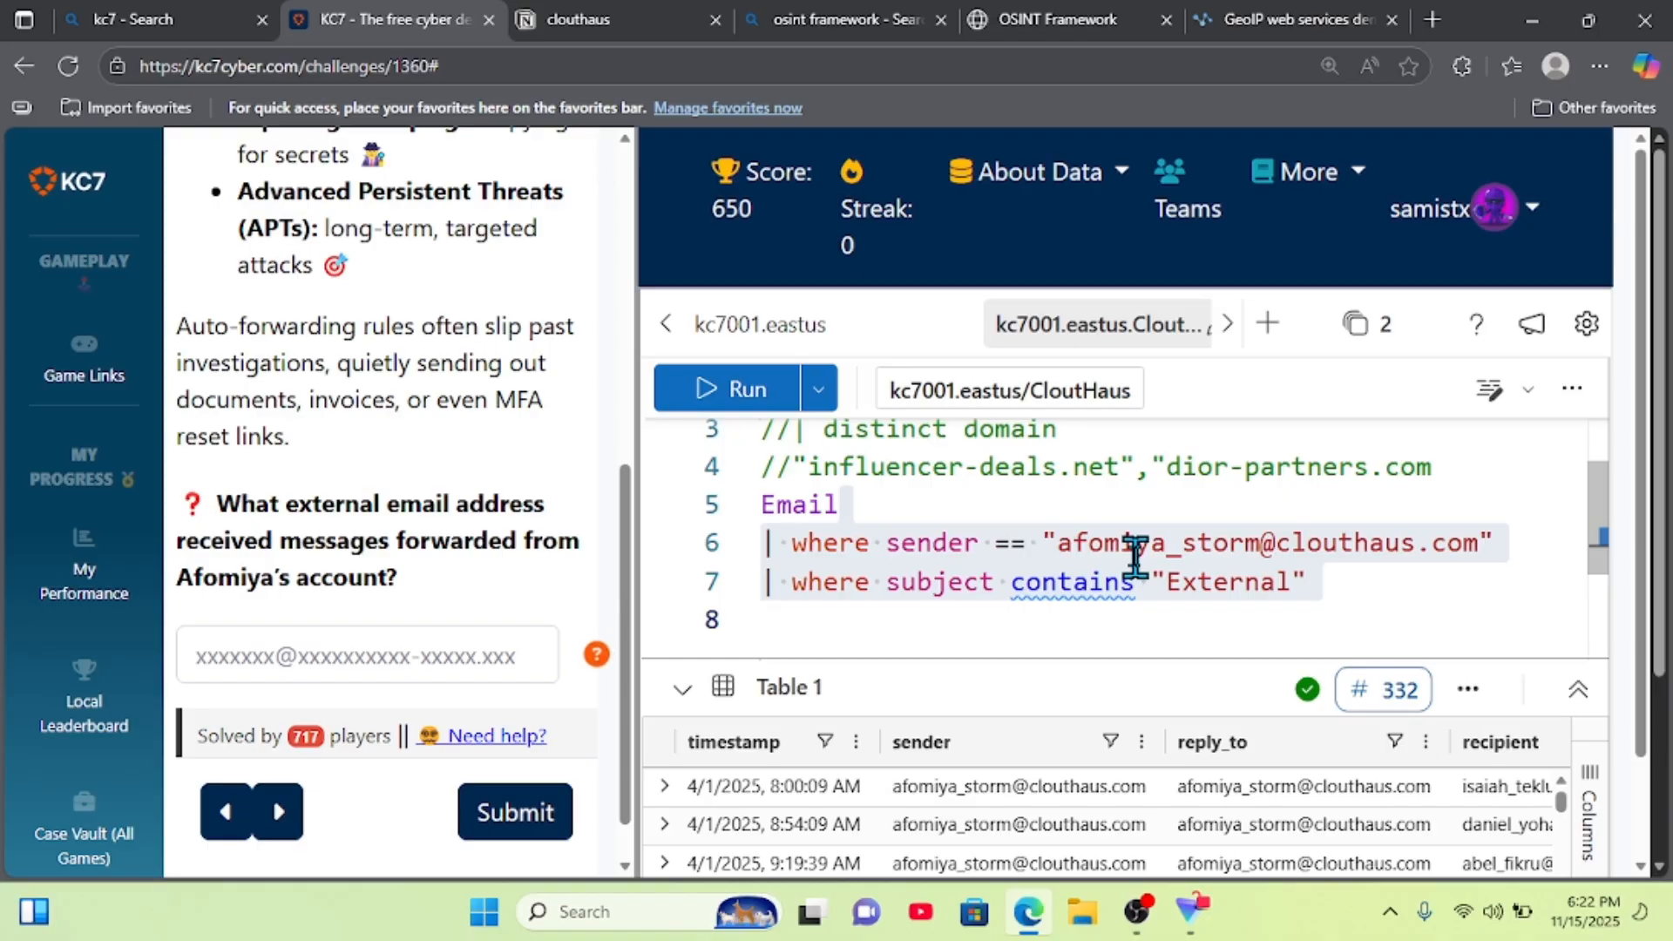
{"action": "double_click", "coordinate": [1281, 582]}
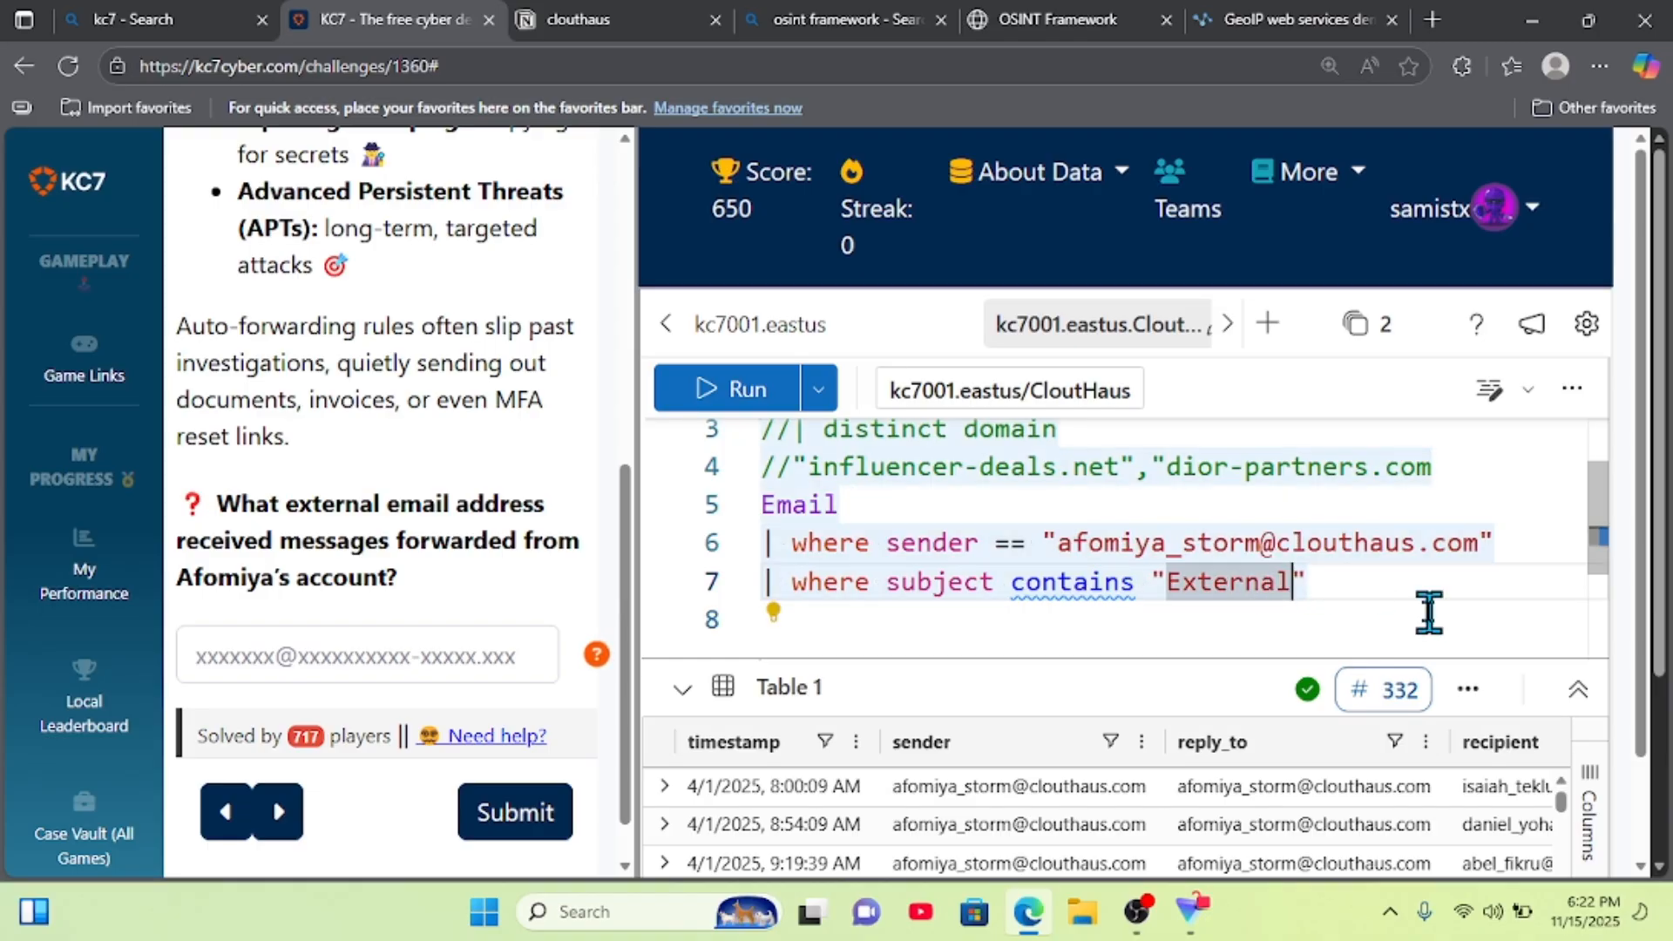
{"action": "key", "text": "BackSpace"}
{"action": "key", "text": "BackSpace"}
{"action": "key", "text": "BackSpace"}
{"action": "key", "text": "BackSpace"}
{"action": "key", "text": "BackSpace"}
{"action": "key", "text": "BackSpace"}
{"action": "key", "text": "BackSpace"}
{"action": "key", "text": "BackSpace"}
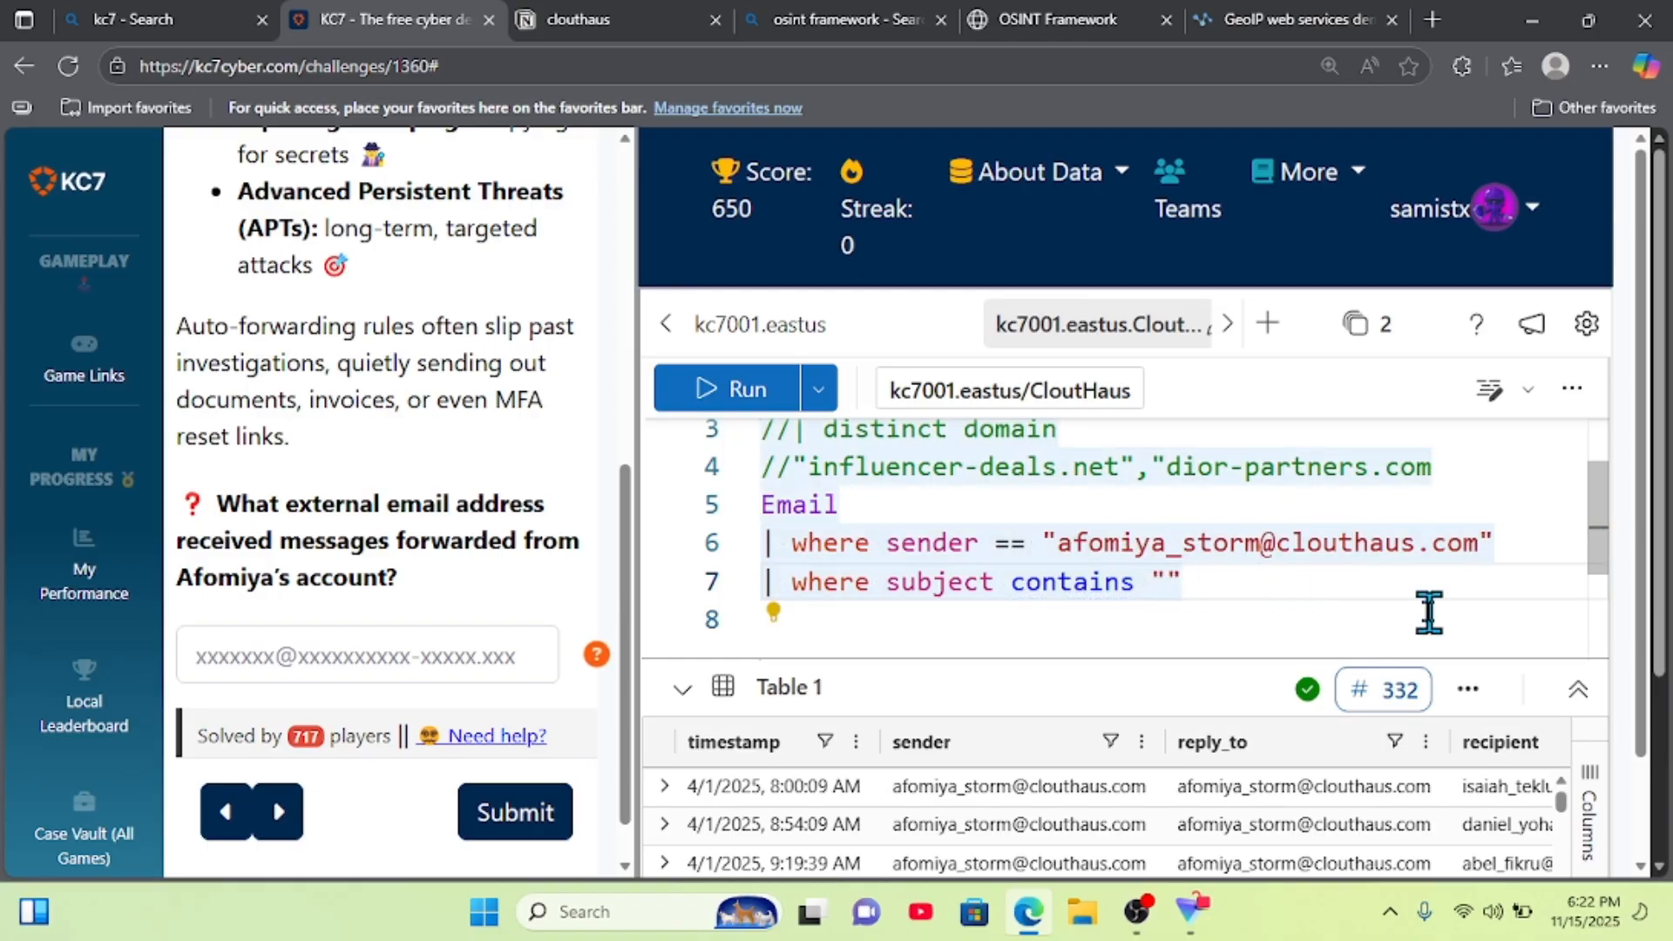
{"action": "type", "text": "forw"}
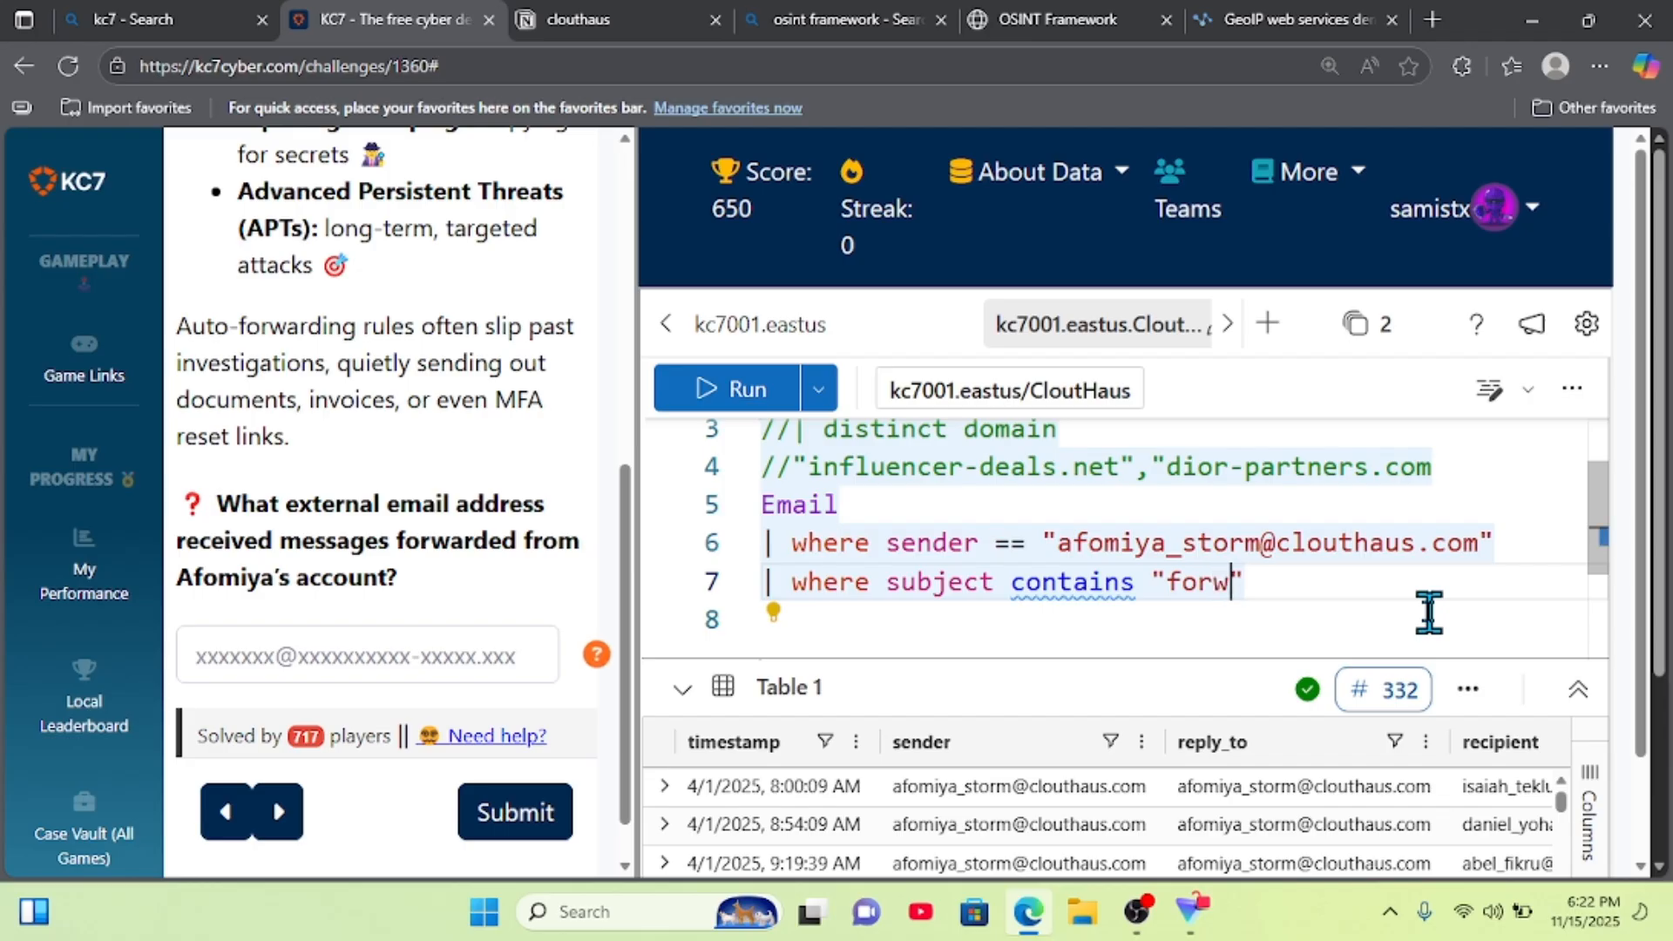
{"action": "type", "text": "ard"}
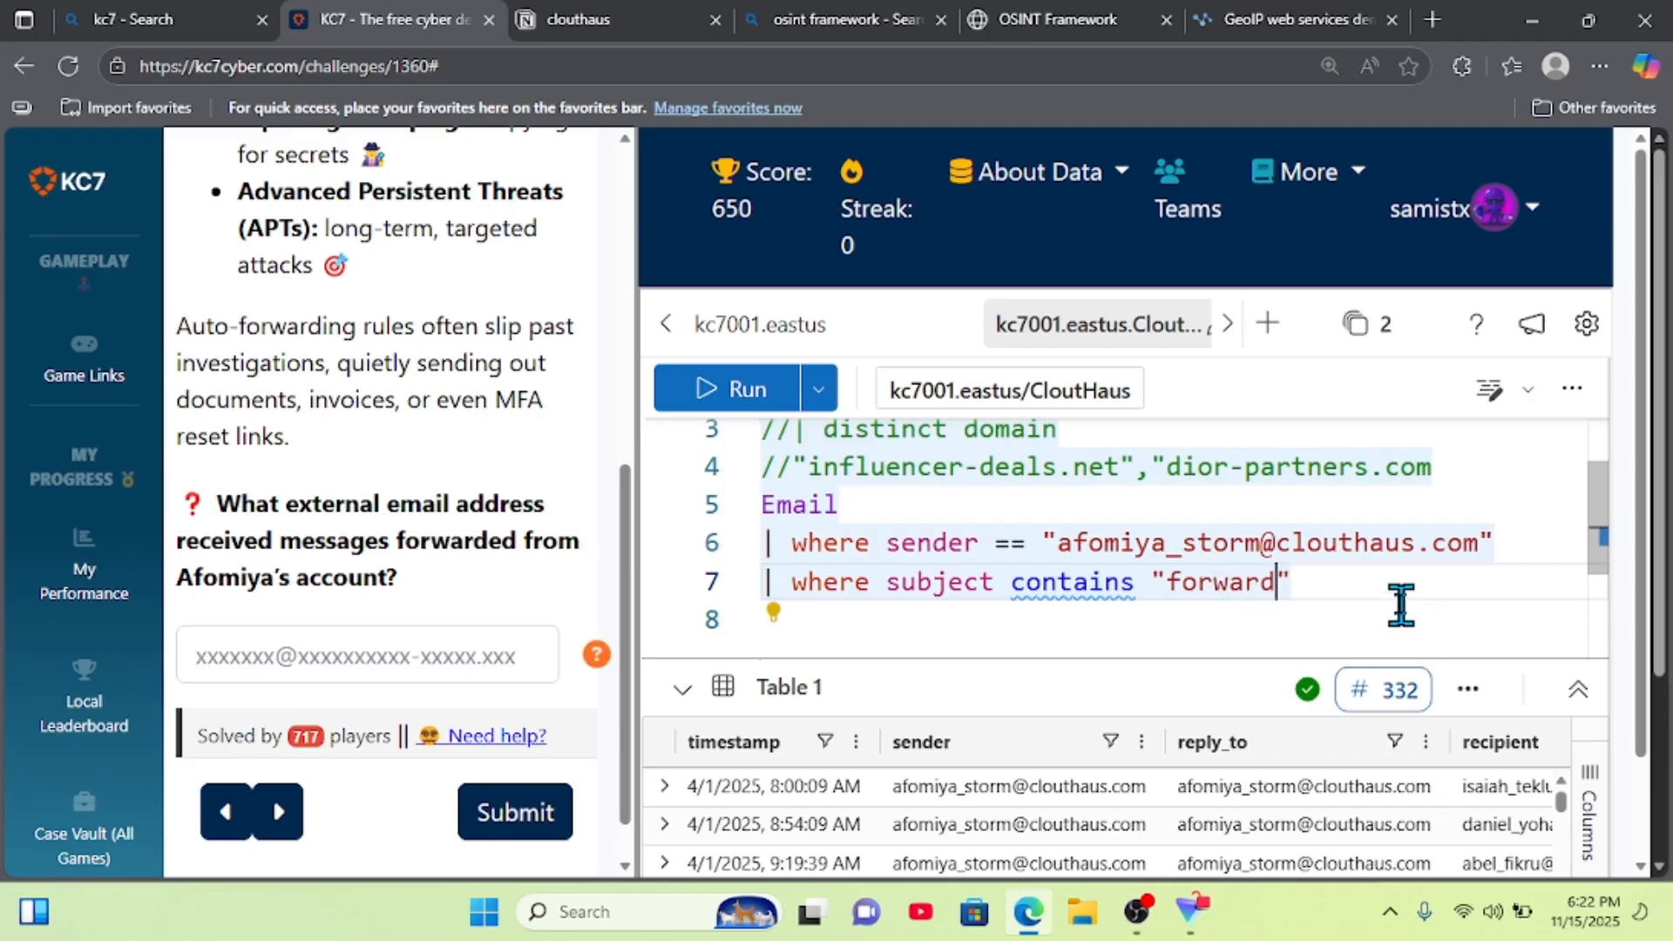
{"action": "left_click", "coordinate": [753, 399]}
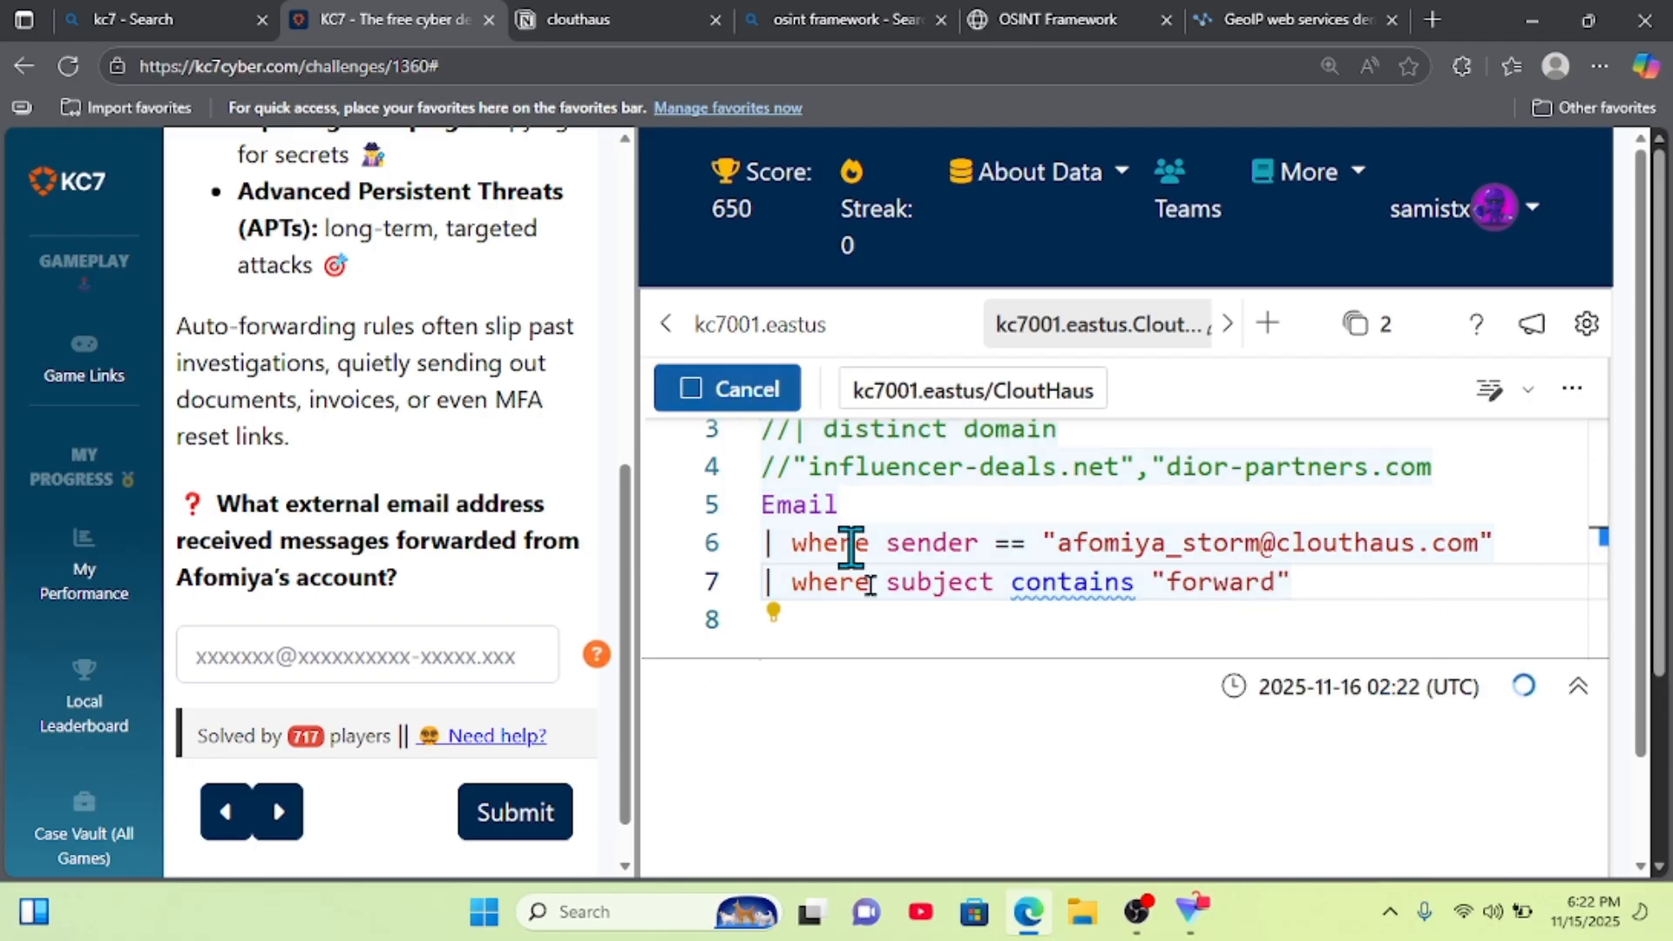
- Enlarge the results area and examine the recipient and subject columns of the returned forwarded emails
{"action": "left_click_drag", "start_coordinate": [941, 661], "coordinate": [1009, 422]}
{"action": "scroll", "coordinate": [968, 683], "scroll_direction": "right", "scroll_amount": 10}
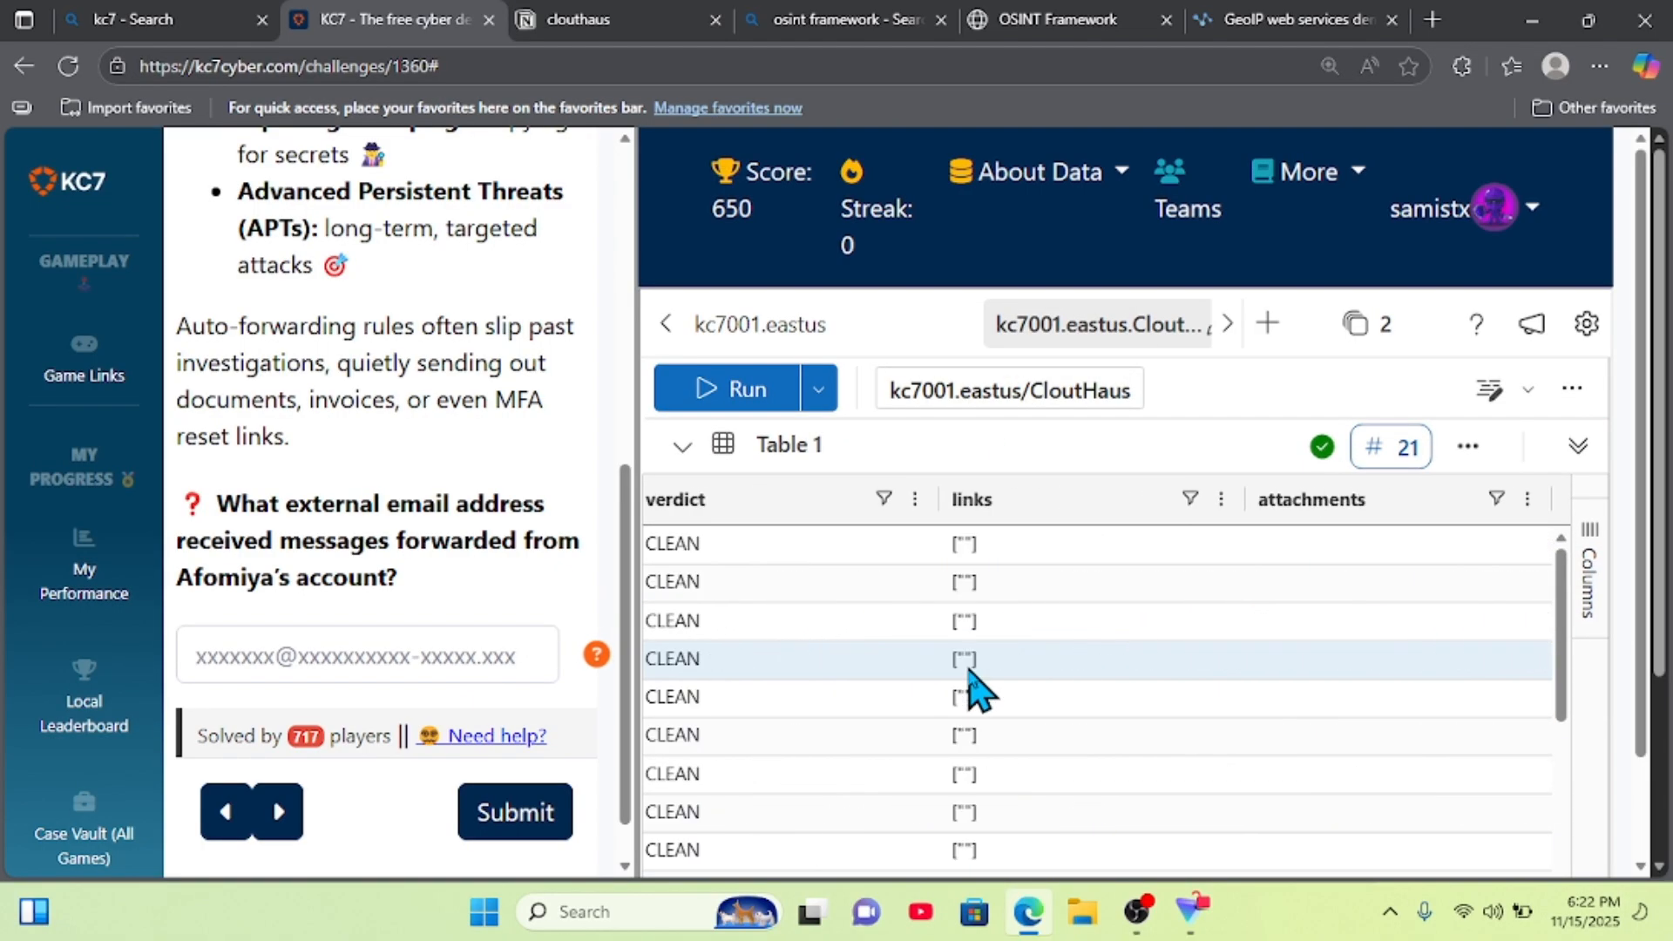
{"action": "scroll", "coordinate": [967, 683], "scroll_direction": "left", "scroll_amount": 6}
{"action": "scroll", "coordinate": [976, 688], "scroll_direction": "right", "scroll_amount": 6}
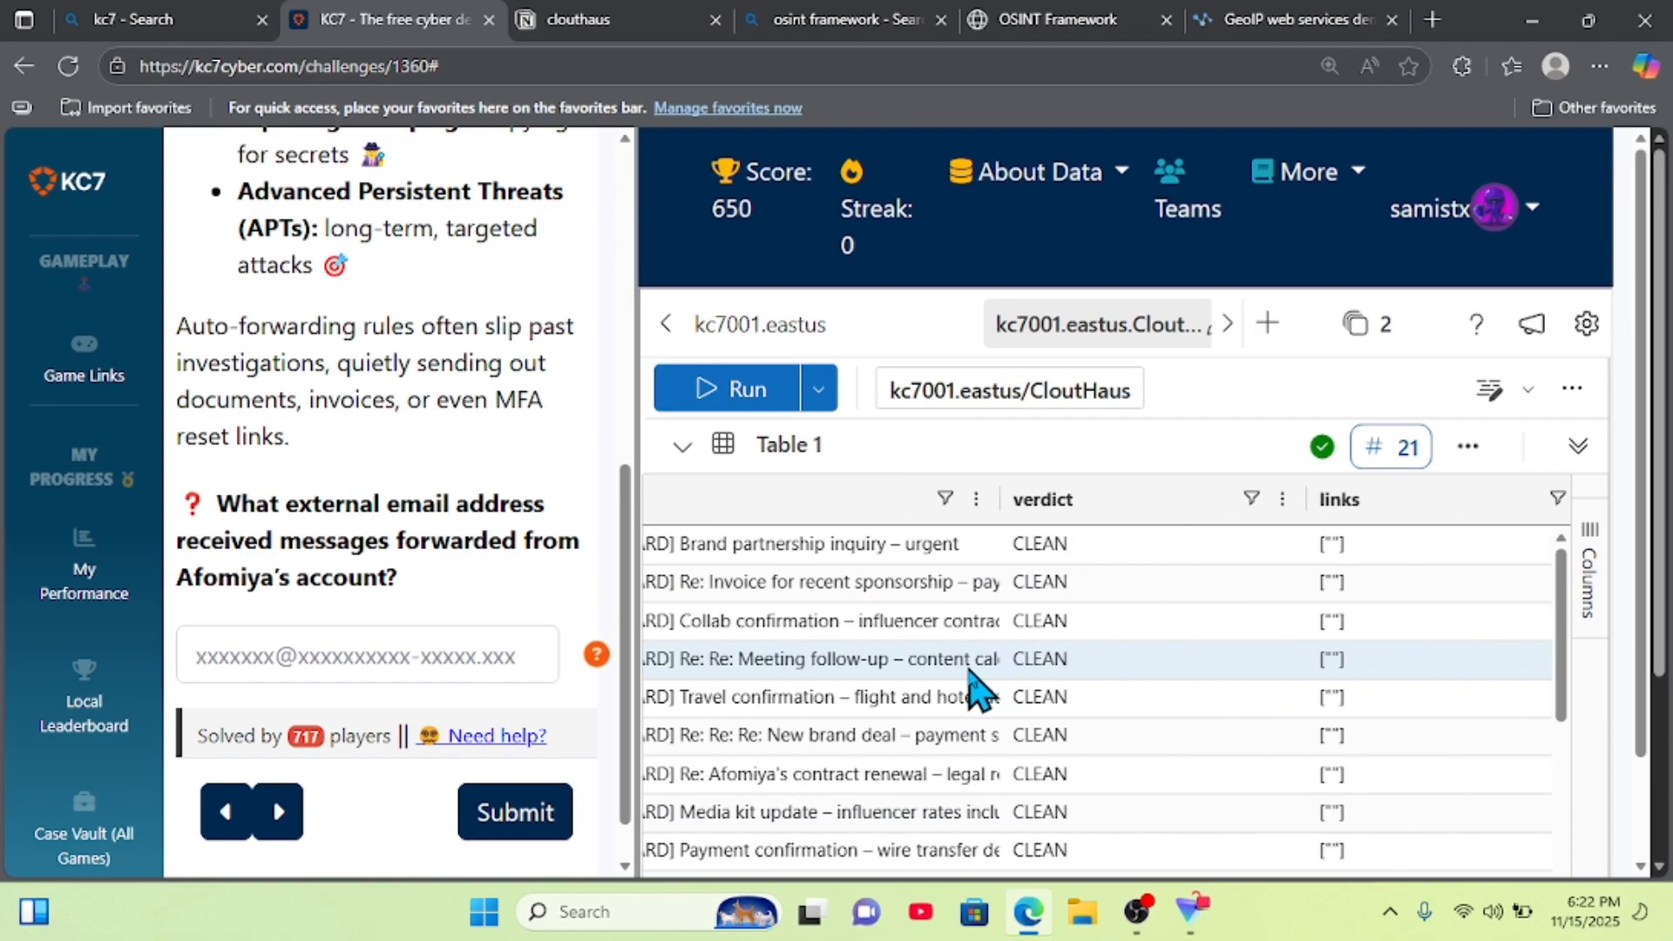
{"action": "scroll", "coordinate": [973, 684], "scroll_direction": "left", "scroll_amount": 4}
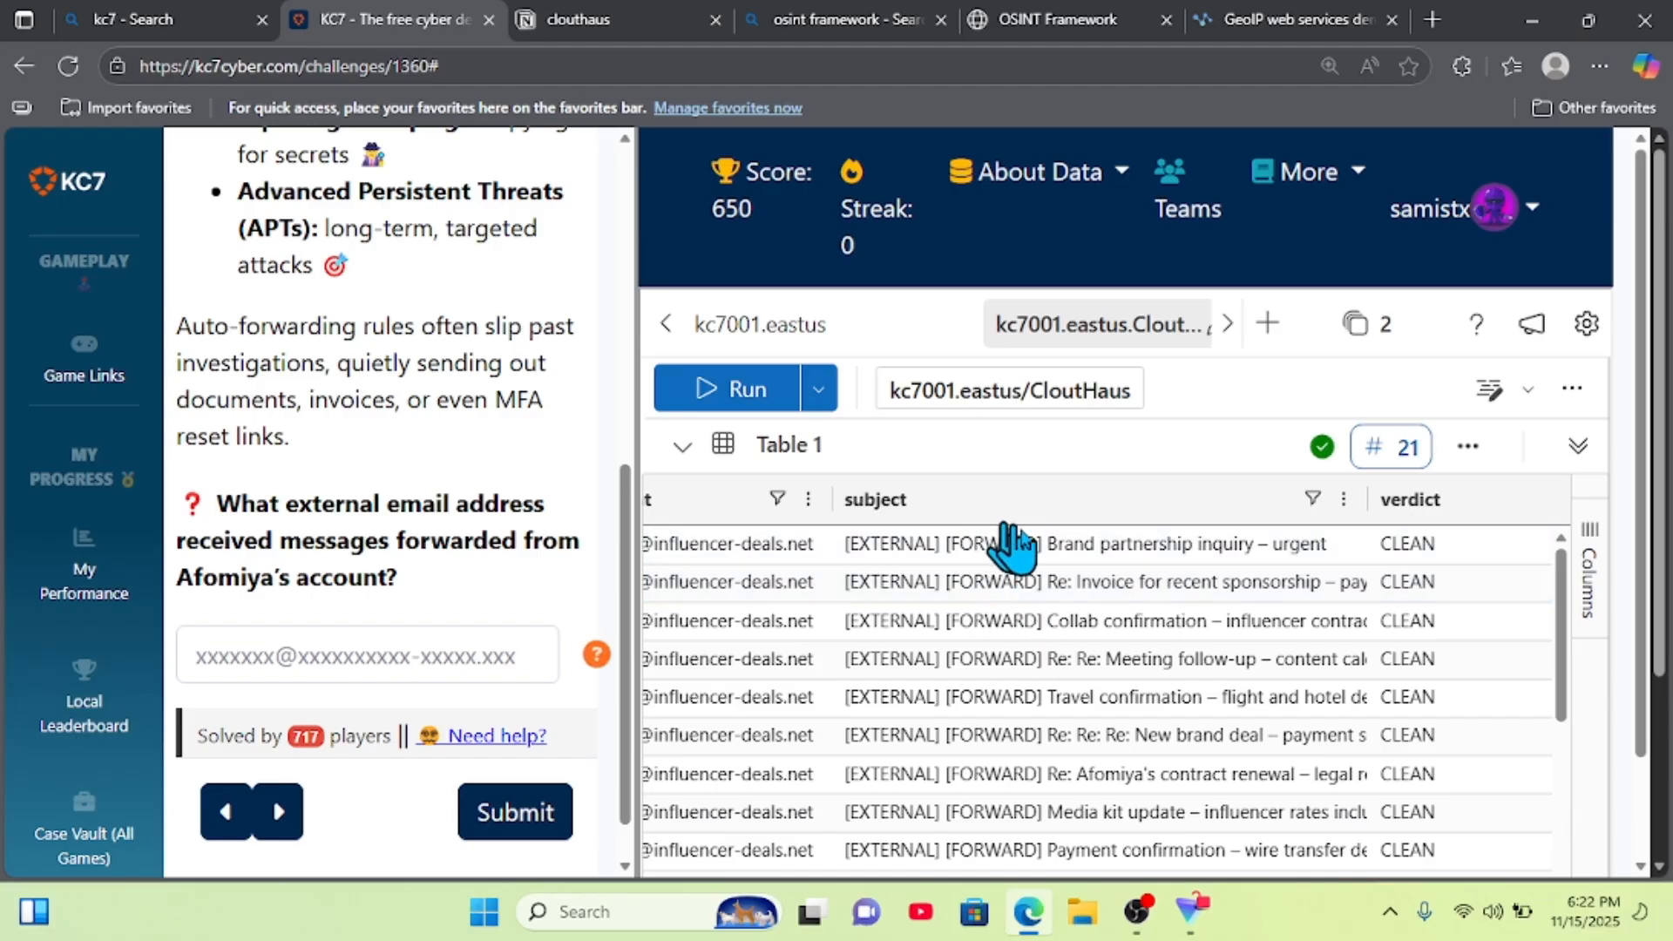
{"action": "scroll", "coordinate": [1001, 706], "scroll_direction": "down", "scroll_amount": 5}
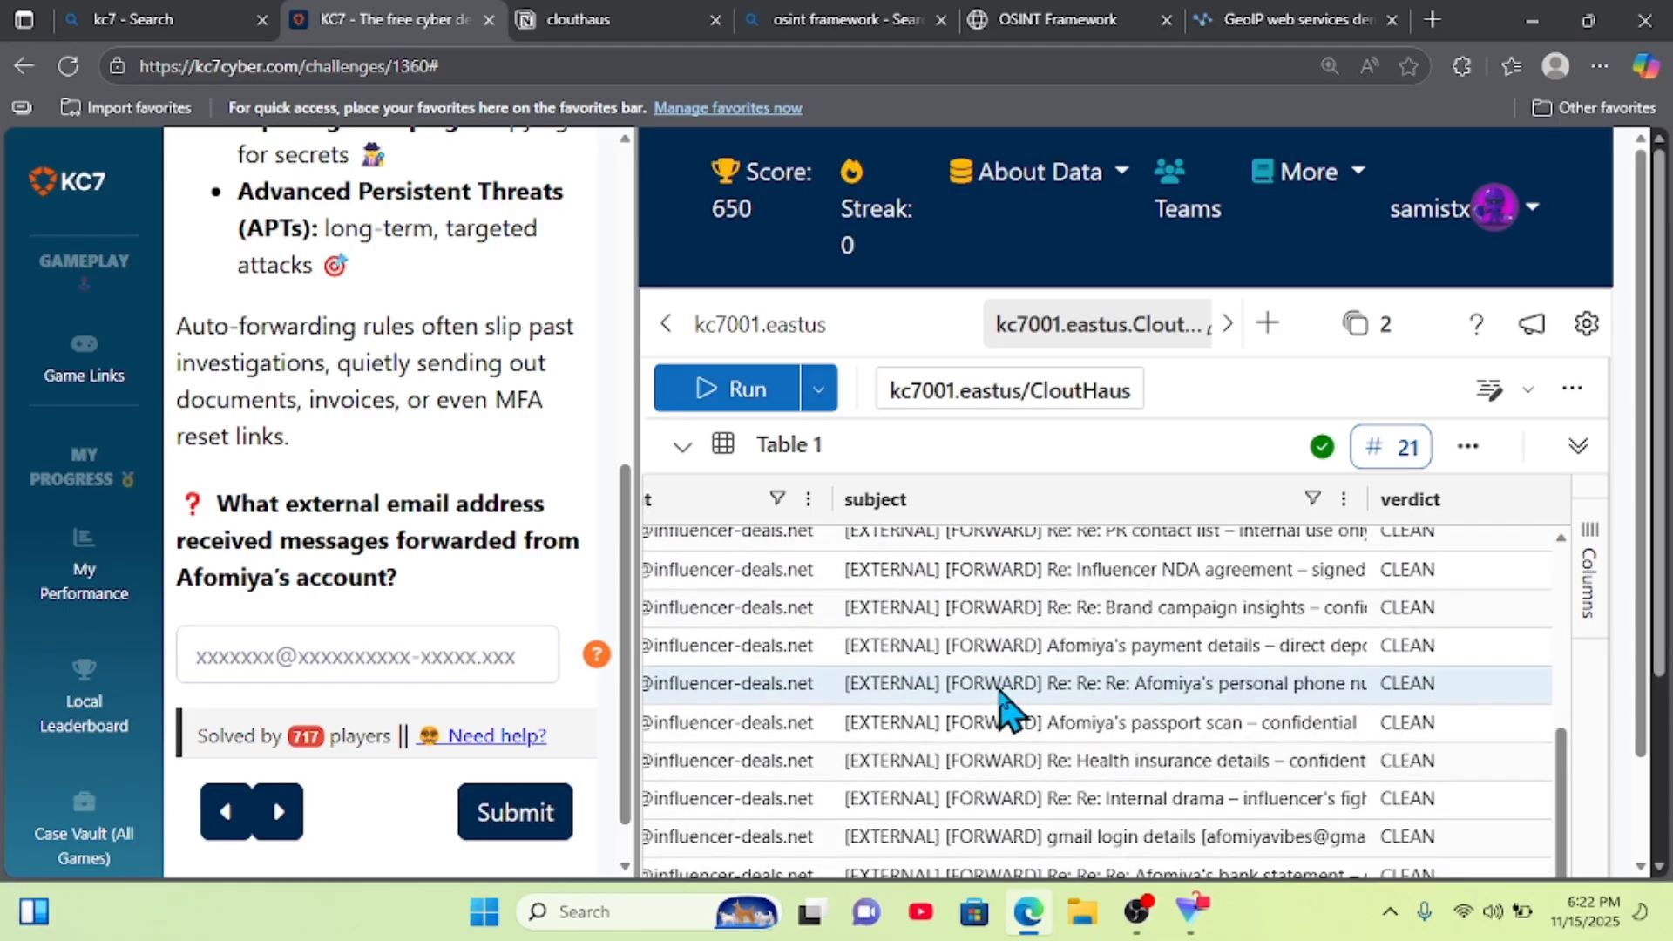
{"action": "scroll", "coordinate": [1000, 698], "scroll_direction": "up", "scroll_amount": 5}
{"action": "scroll", "coordinate": [1002, 710], "scroll_direction": "left", "scroll_amount": 5}
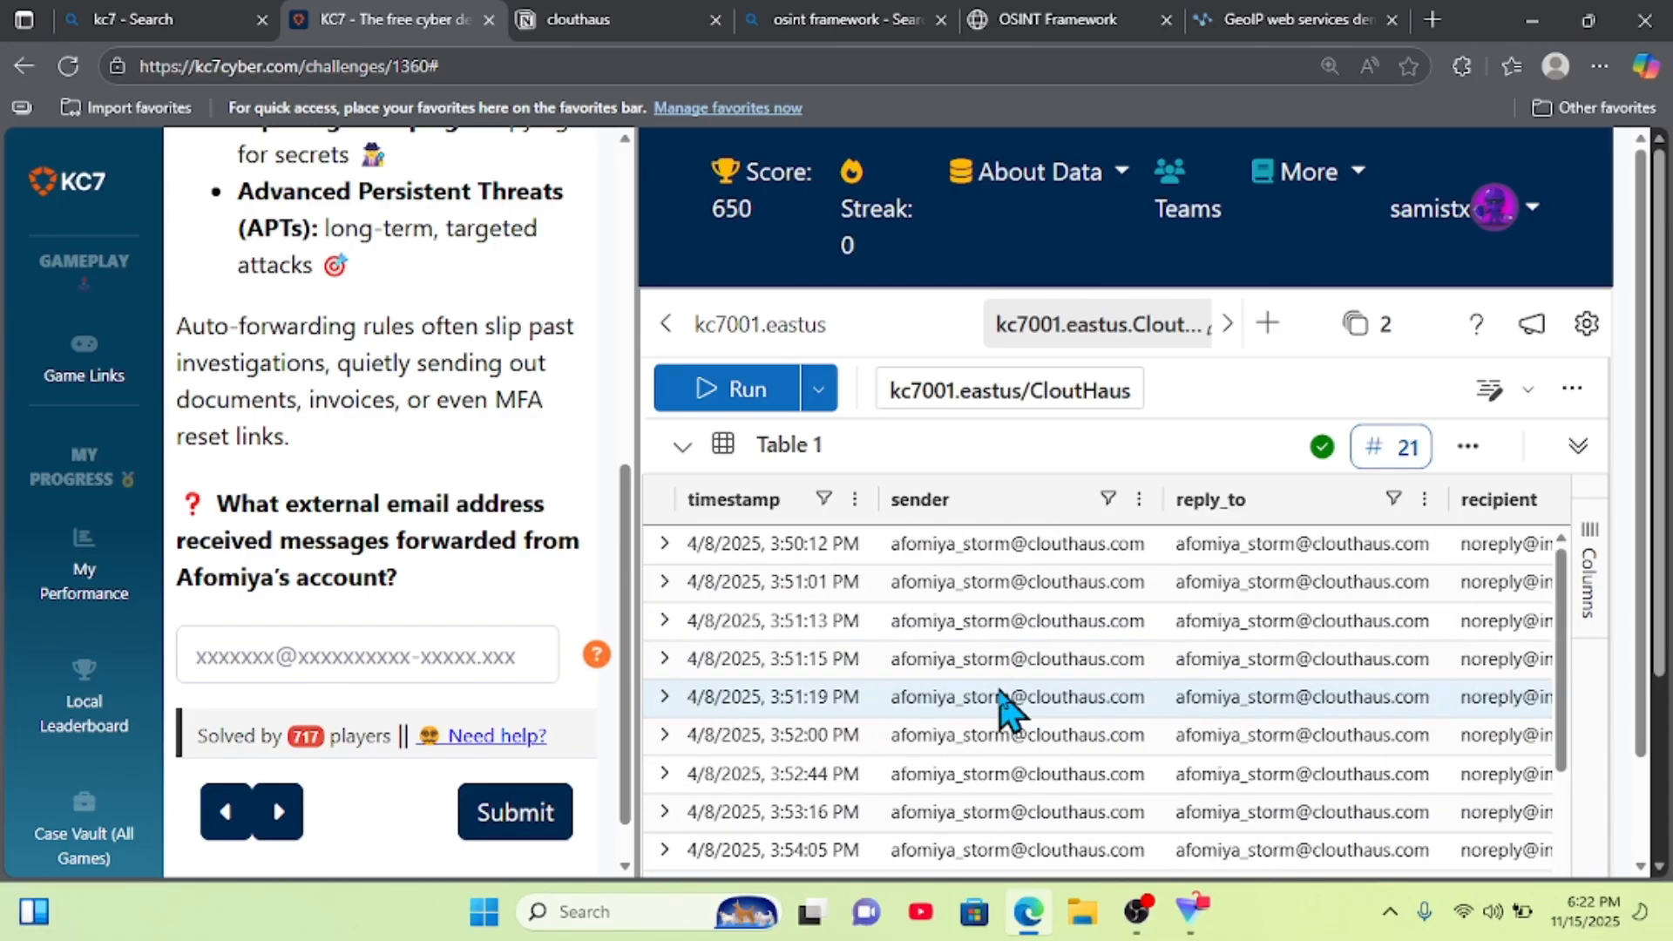
{"action": "scroll", "coordinate": [1002, 710], "scroll_direction": "right", "scroll_amount": 3}
{"action": "scroll", "coordinate": [1002, 710], "scroll_direction": "left", "scroll_amount": 3}
{"action": "key", "text": "ctrl+plus"}
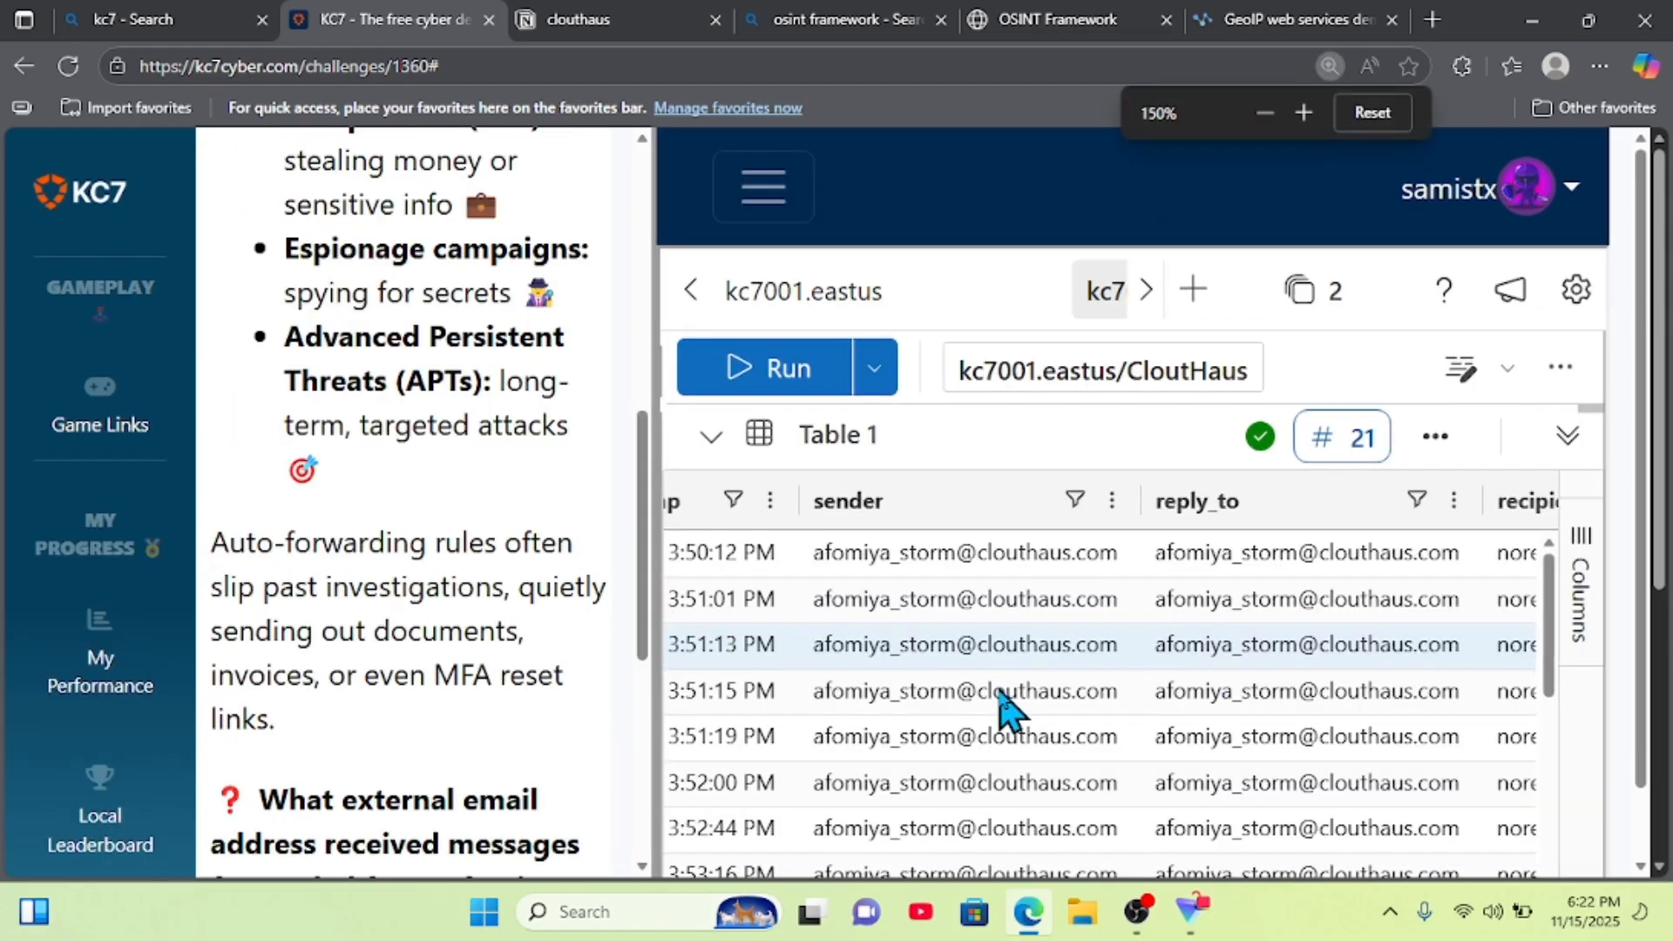
{"action": "scroll", "coordinate": [1002, 708], "scroll_direction": "right", "scroll_amount": 3}
{"action": "scroll", "coordinate": [1002, 707], "scroll_direction": "left", "scroll_amount": 5}
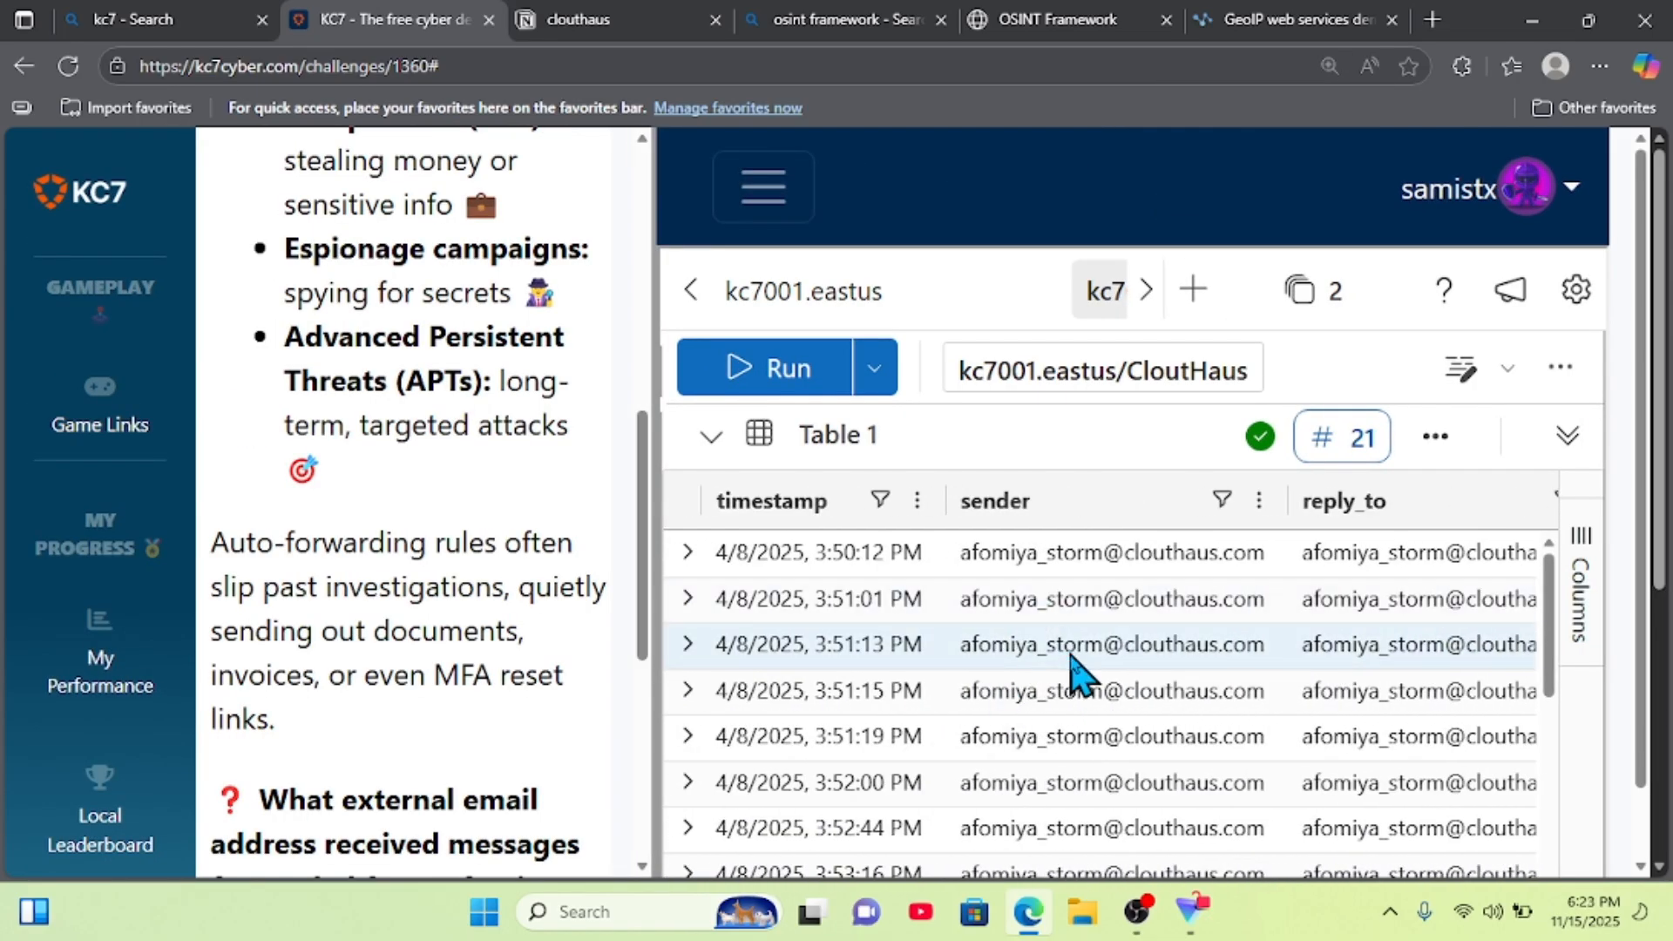
{"action": "scroll", "coordinate": [1074, 662], "scroll_direction": "right", "scroll_amount": 4}
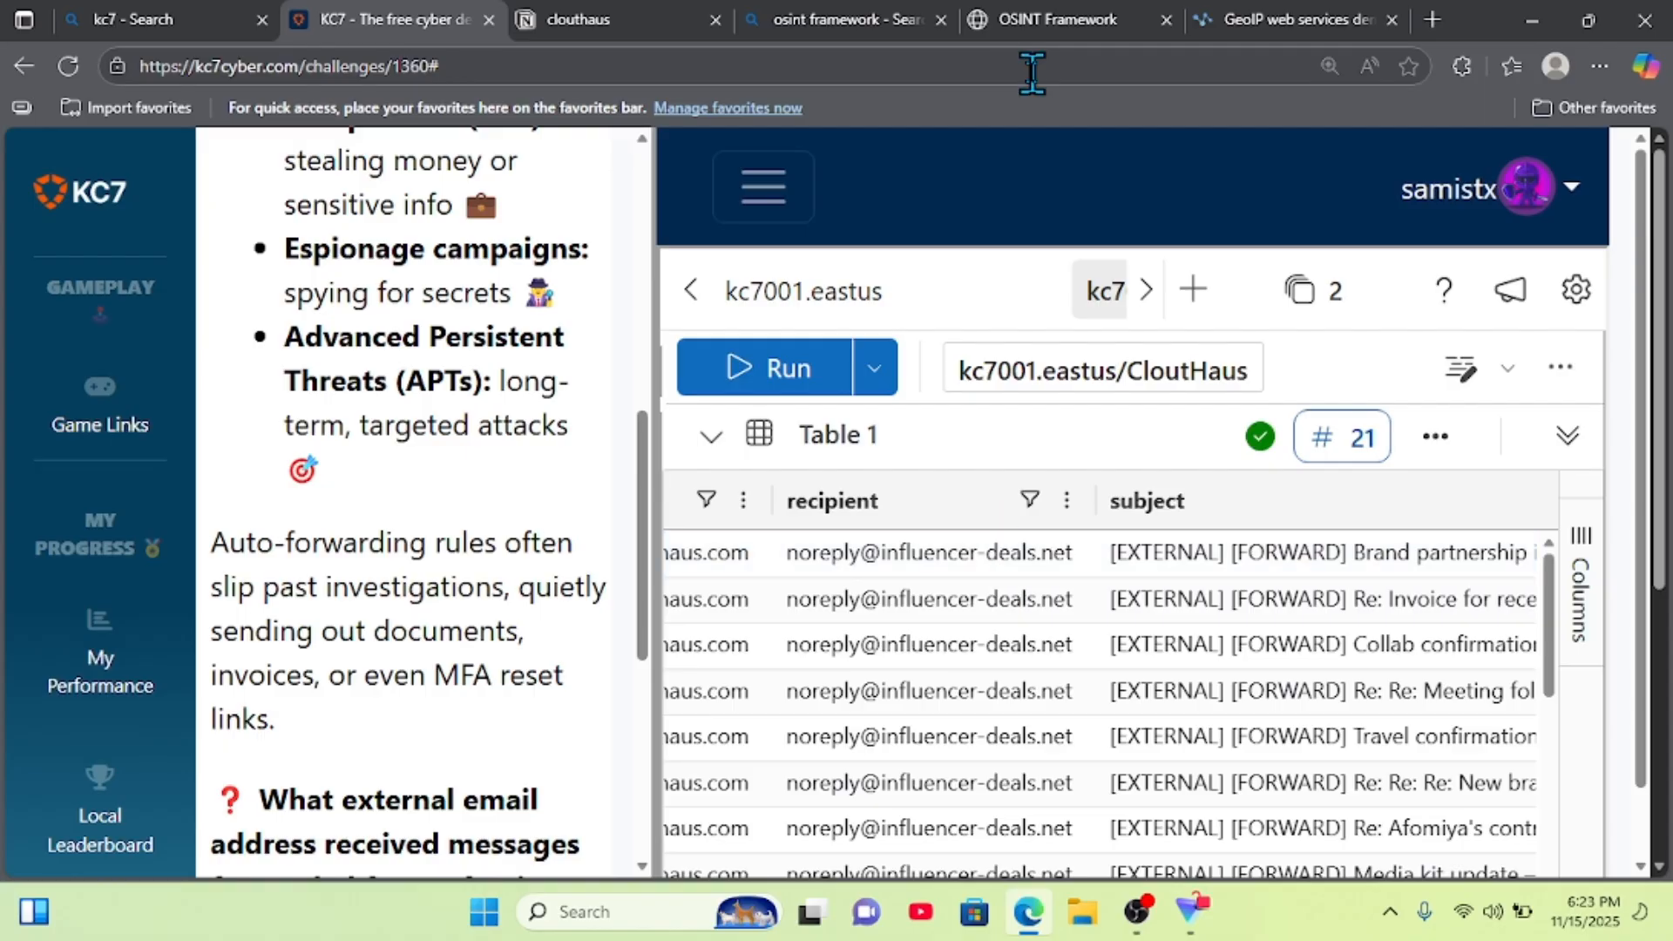
- Check the attackers domain entry at the end of the clouthaus notes in Notion and return to KC7
{"action": "left_click", "coordinate": [620, 2]}
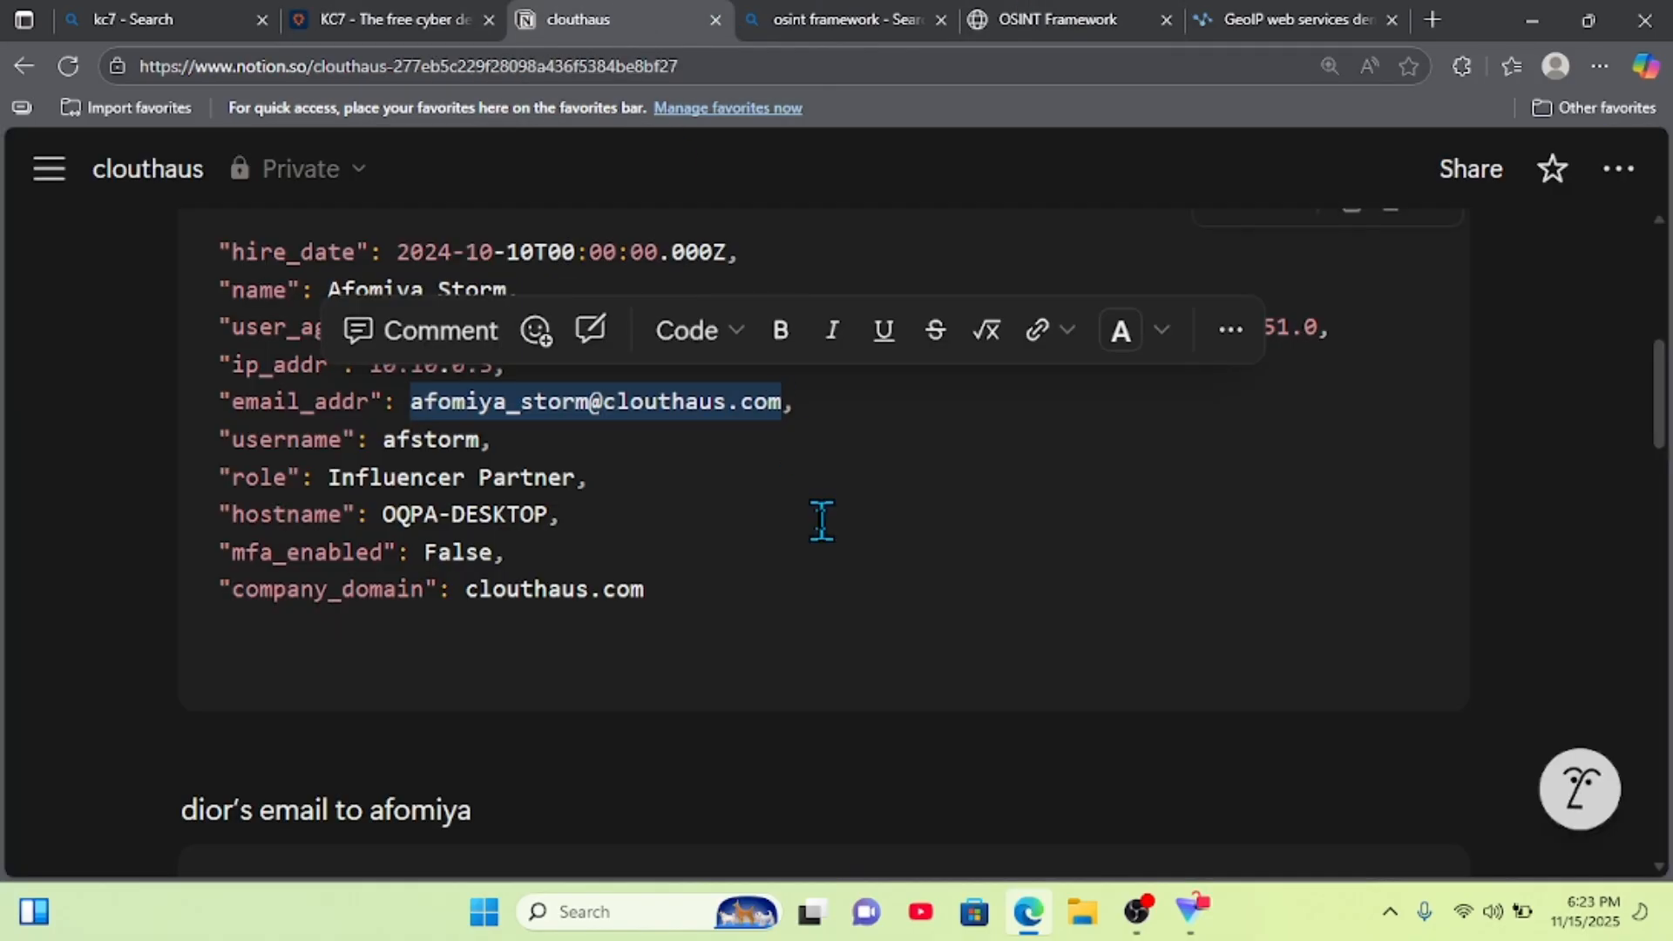
{"action": "scroll", "coordinate": [819, 520], "scroll_direction": "down", "scroll_amount": 10}
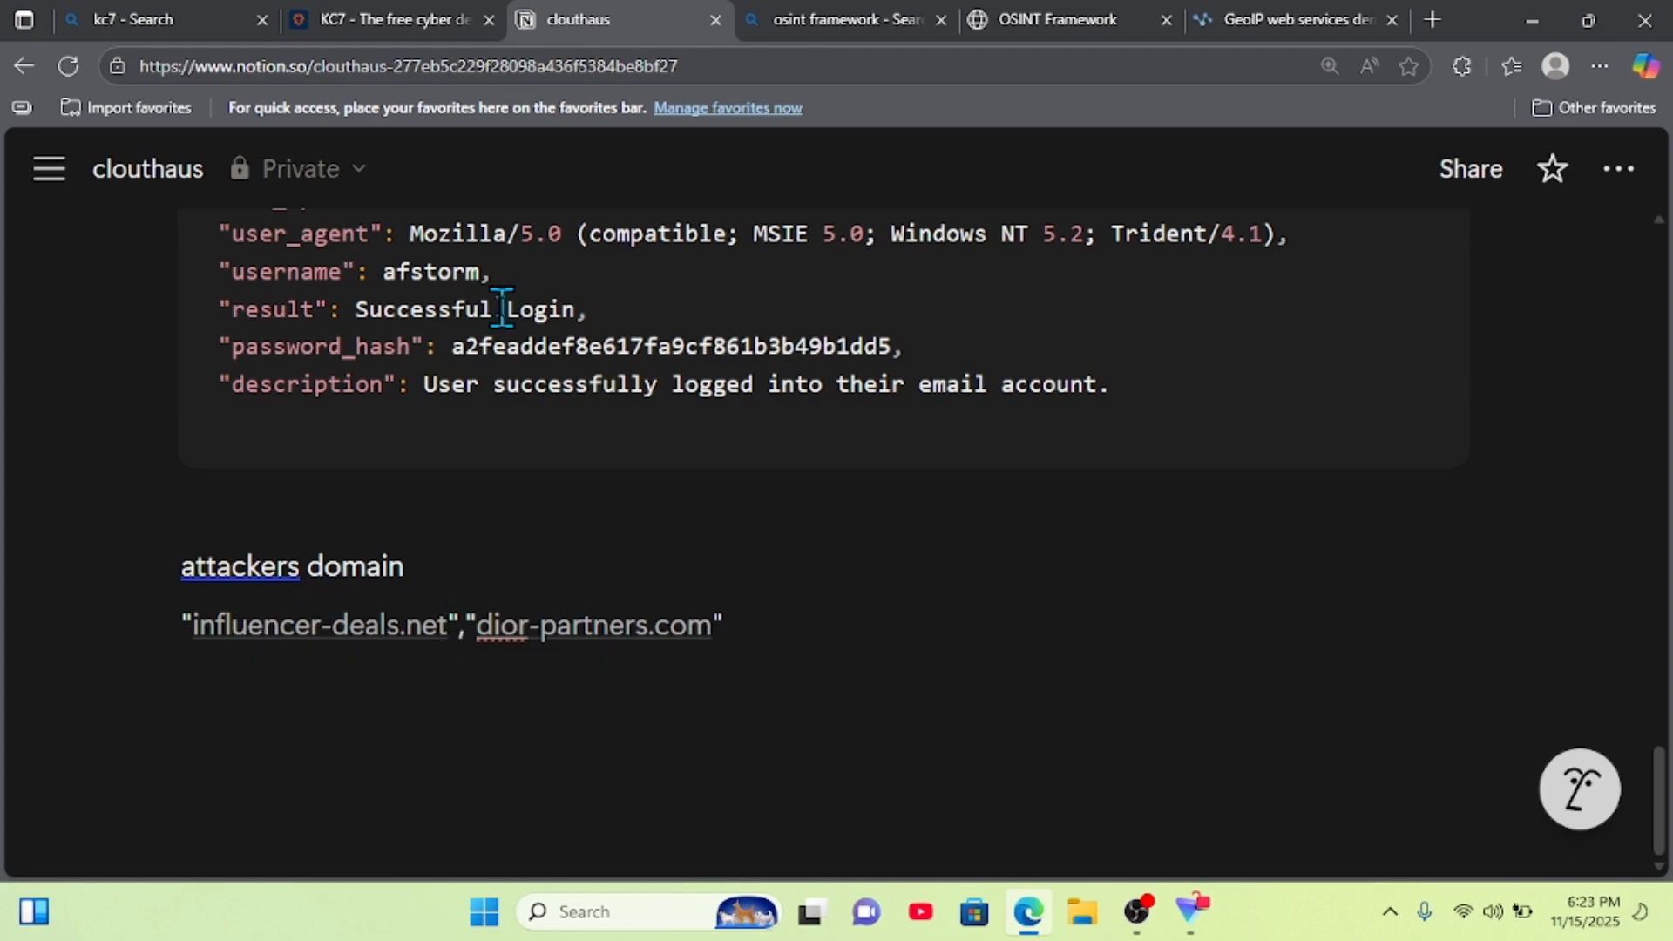
{"action": "mouse_move", "coordinate": [491, 24]}
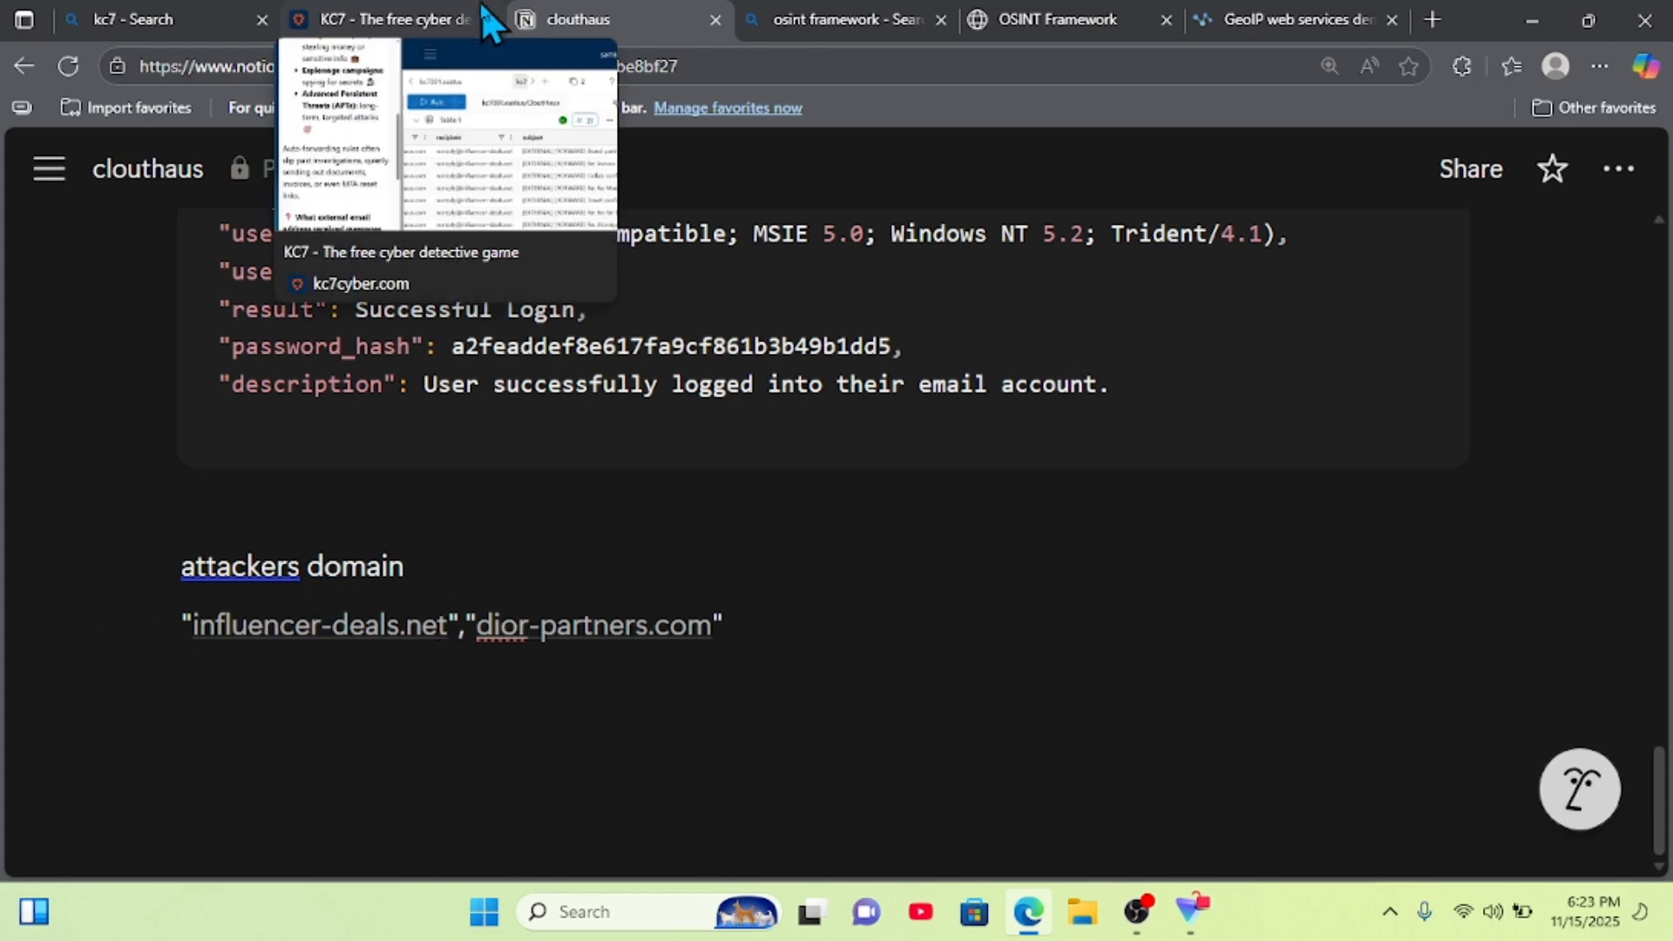
{"action": "left_click", "coordinate": [399, 4]}
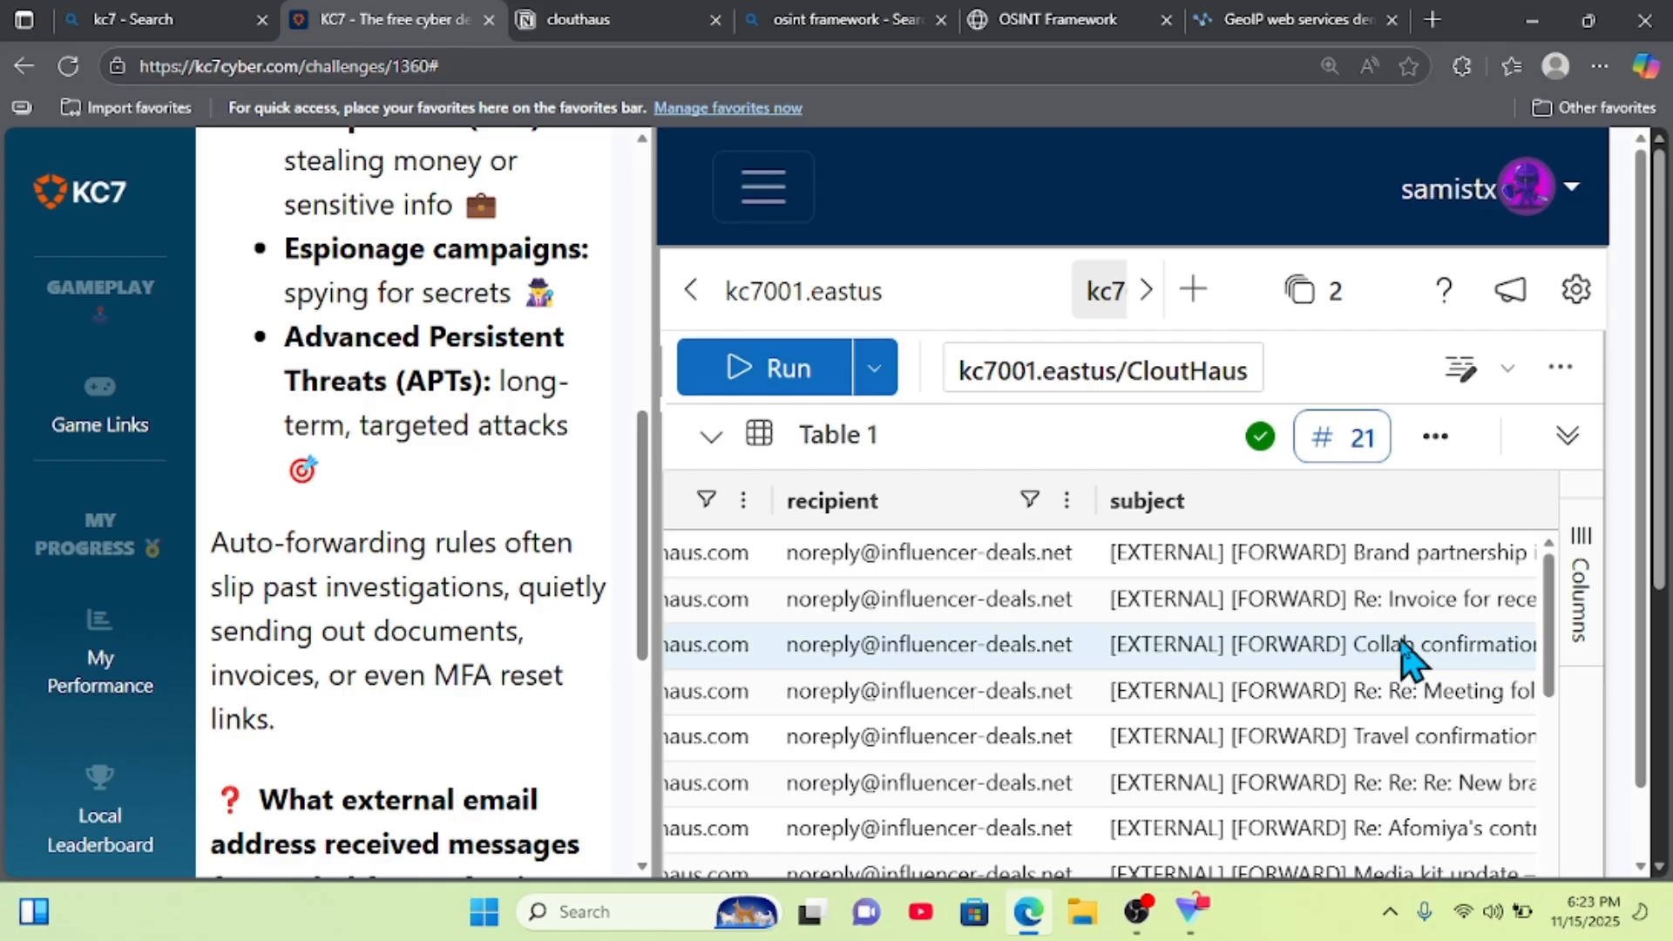
- Expand the email record from 4/8/2025, 3:55:39 PM, widen its details and copy the recipient address
{"action": "scroll", "coordinate": [479, 629], "scroll_direction": "down", "scroll_amount": 2}
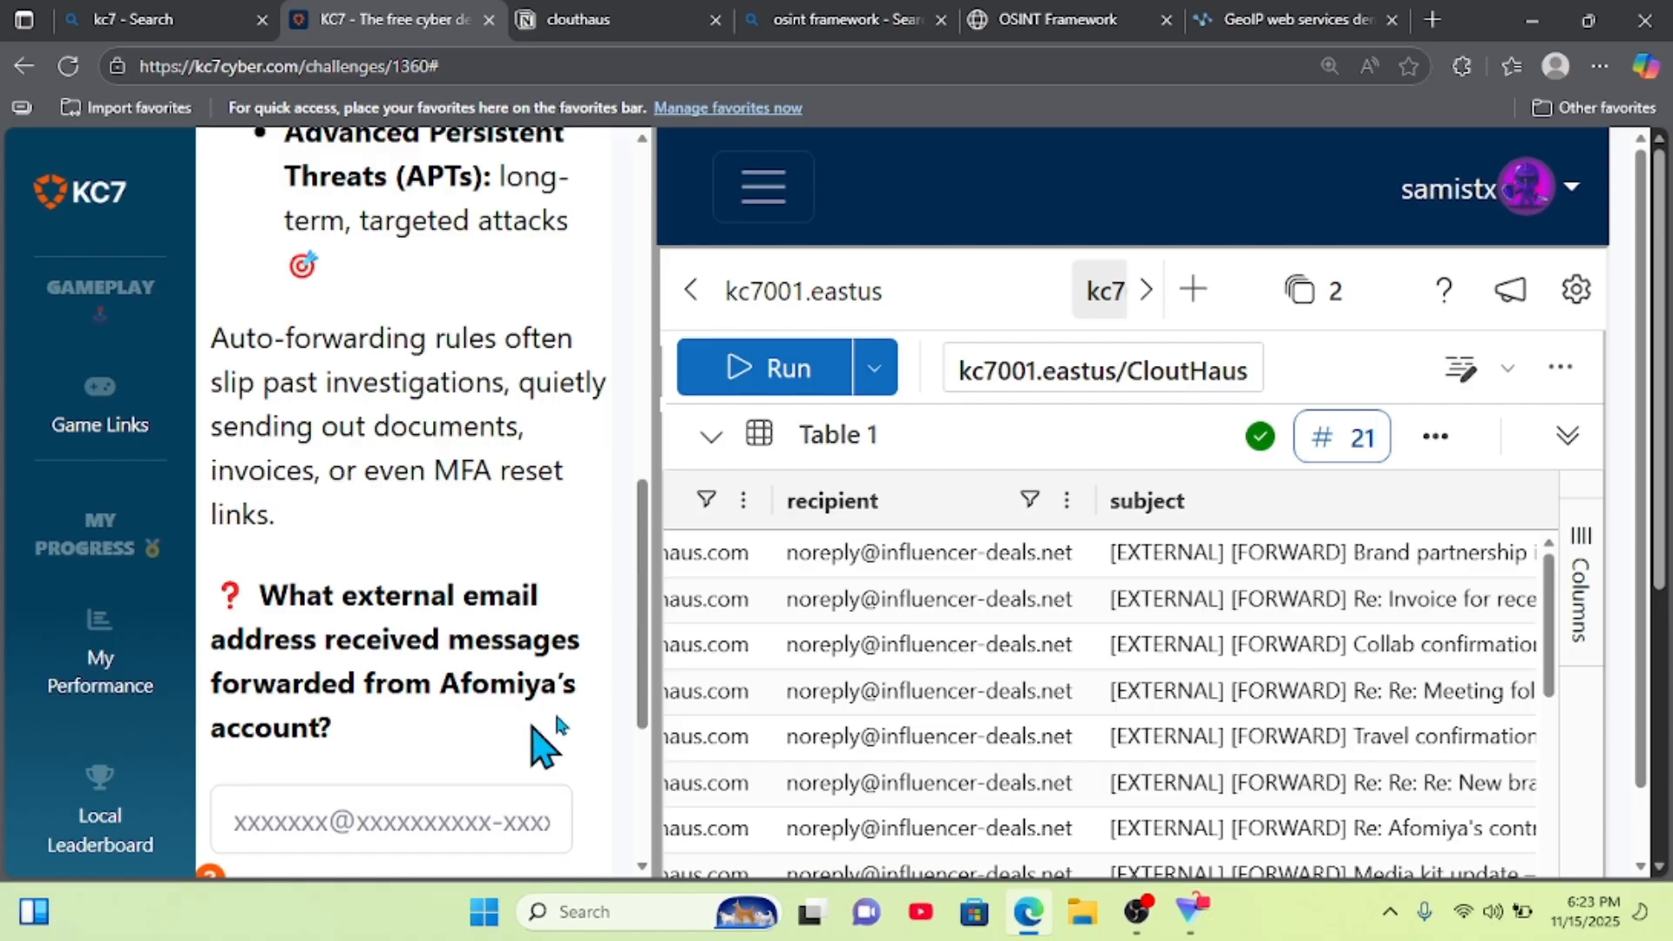
{"action": "scroll", "coordinate": [945, 703], "scroll_direction": "down", "scroll_amount": 5}
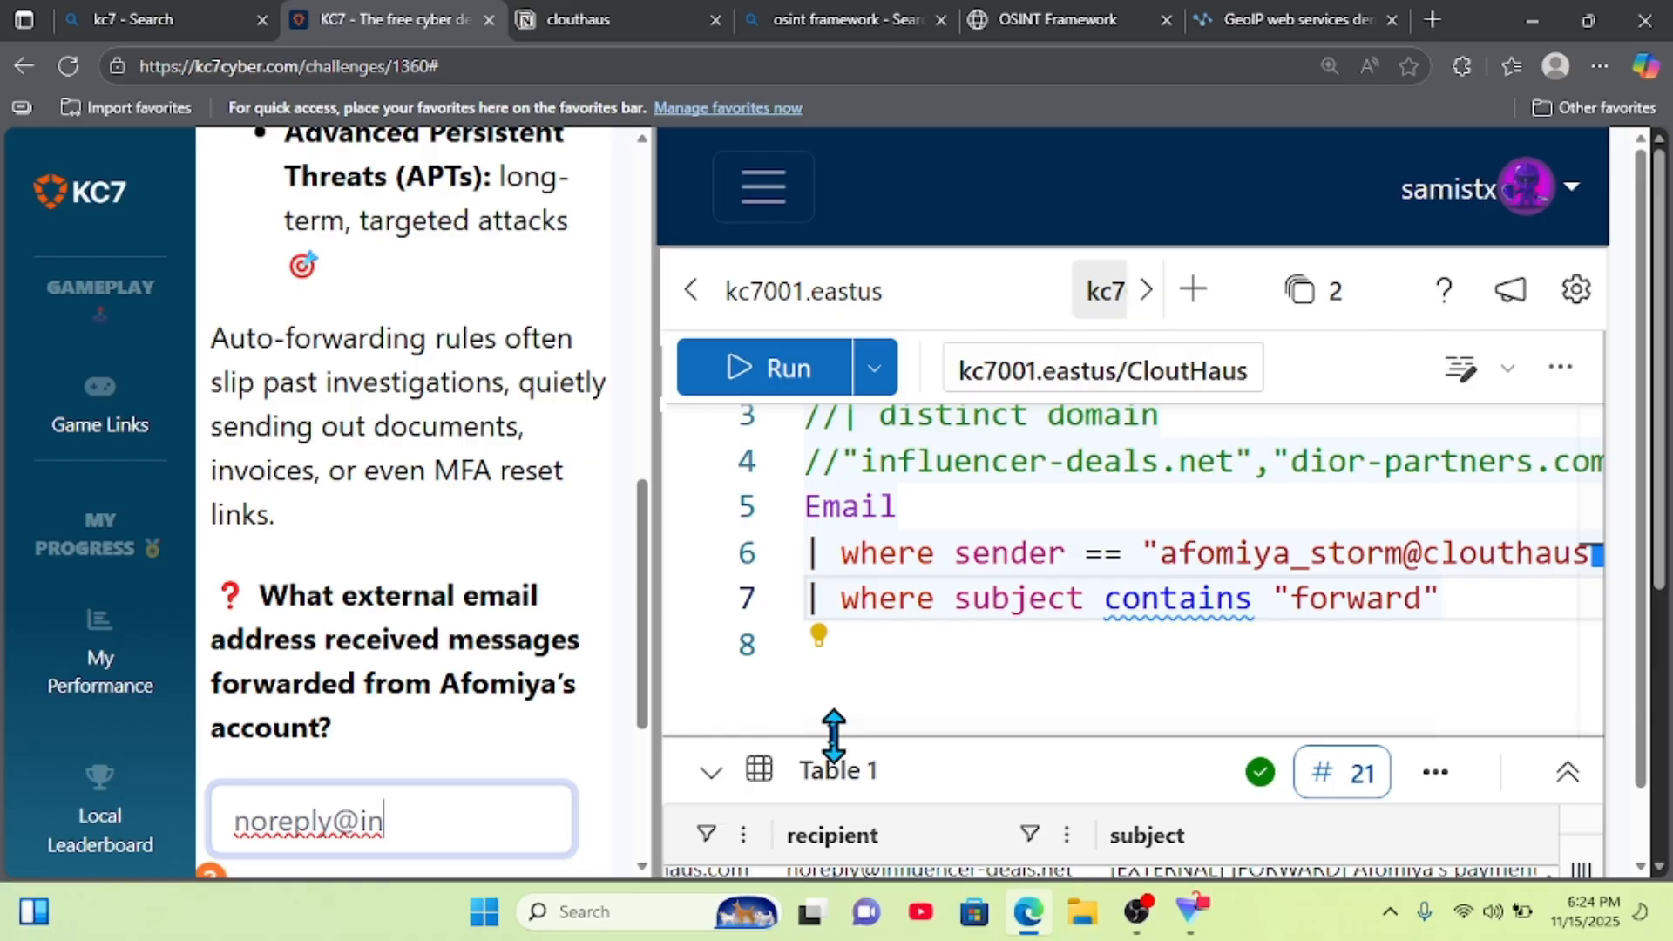
{"action": "left_click_drag", "start_coordinate": [833, 734], "coordinate": [910, 441]}
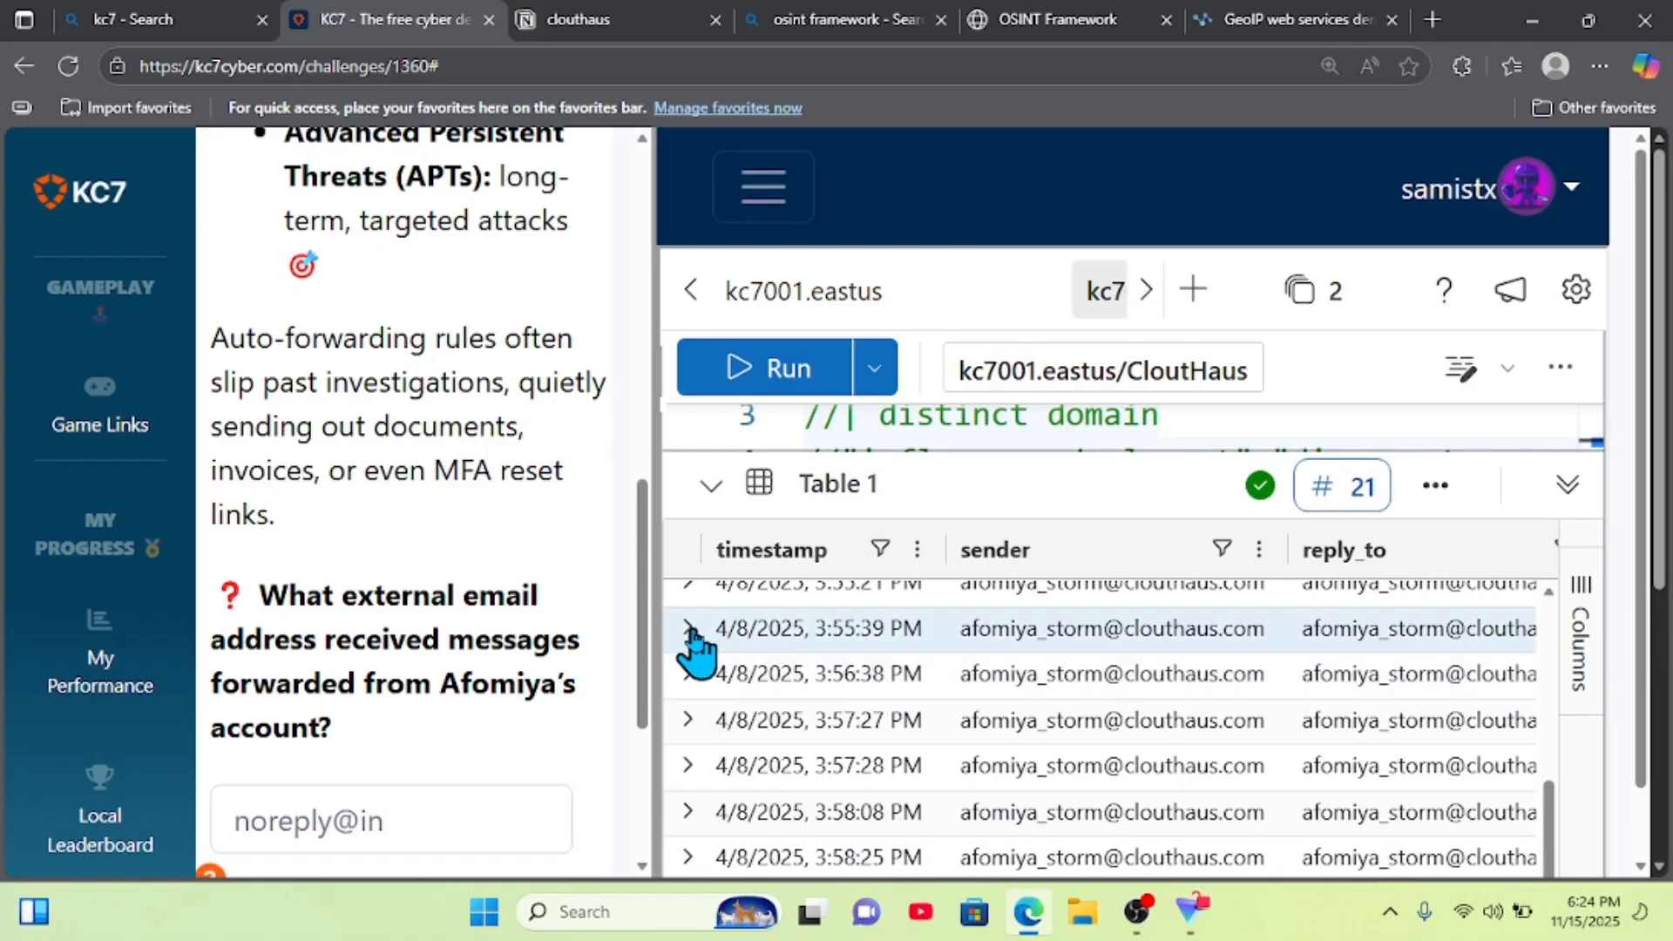
{"action": "left_click", "coordinate": [689, 629]}
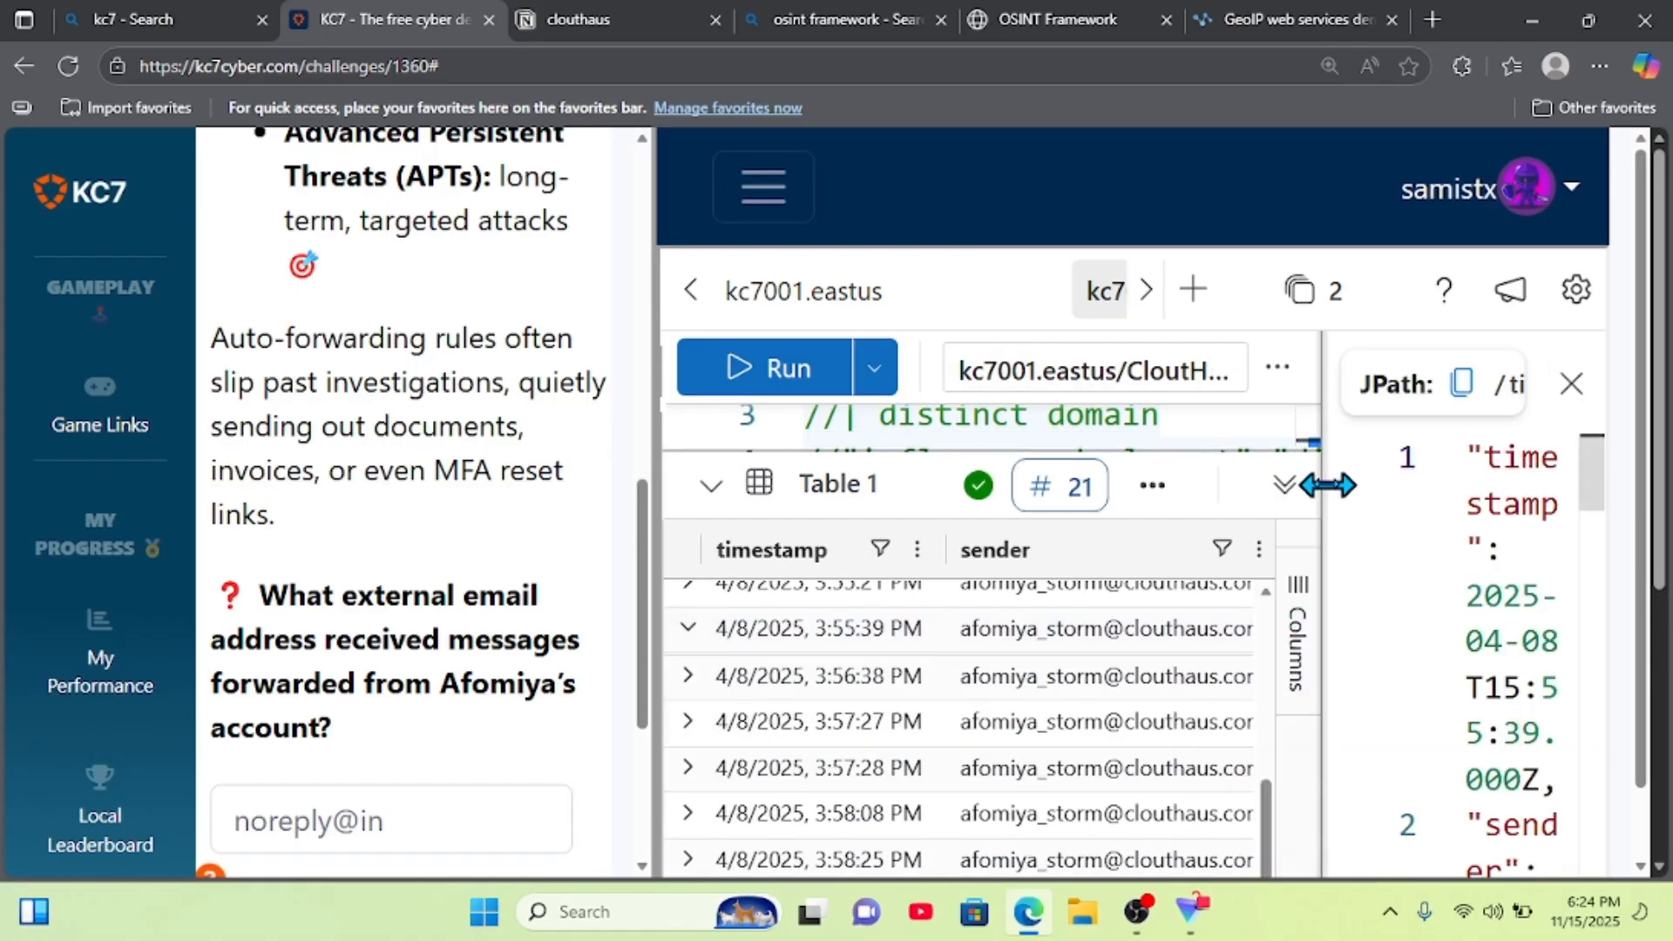
{"action": "left_click_drag", "start_coordinate": [1327, 486], "coordinate": [939, 459]}
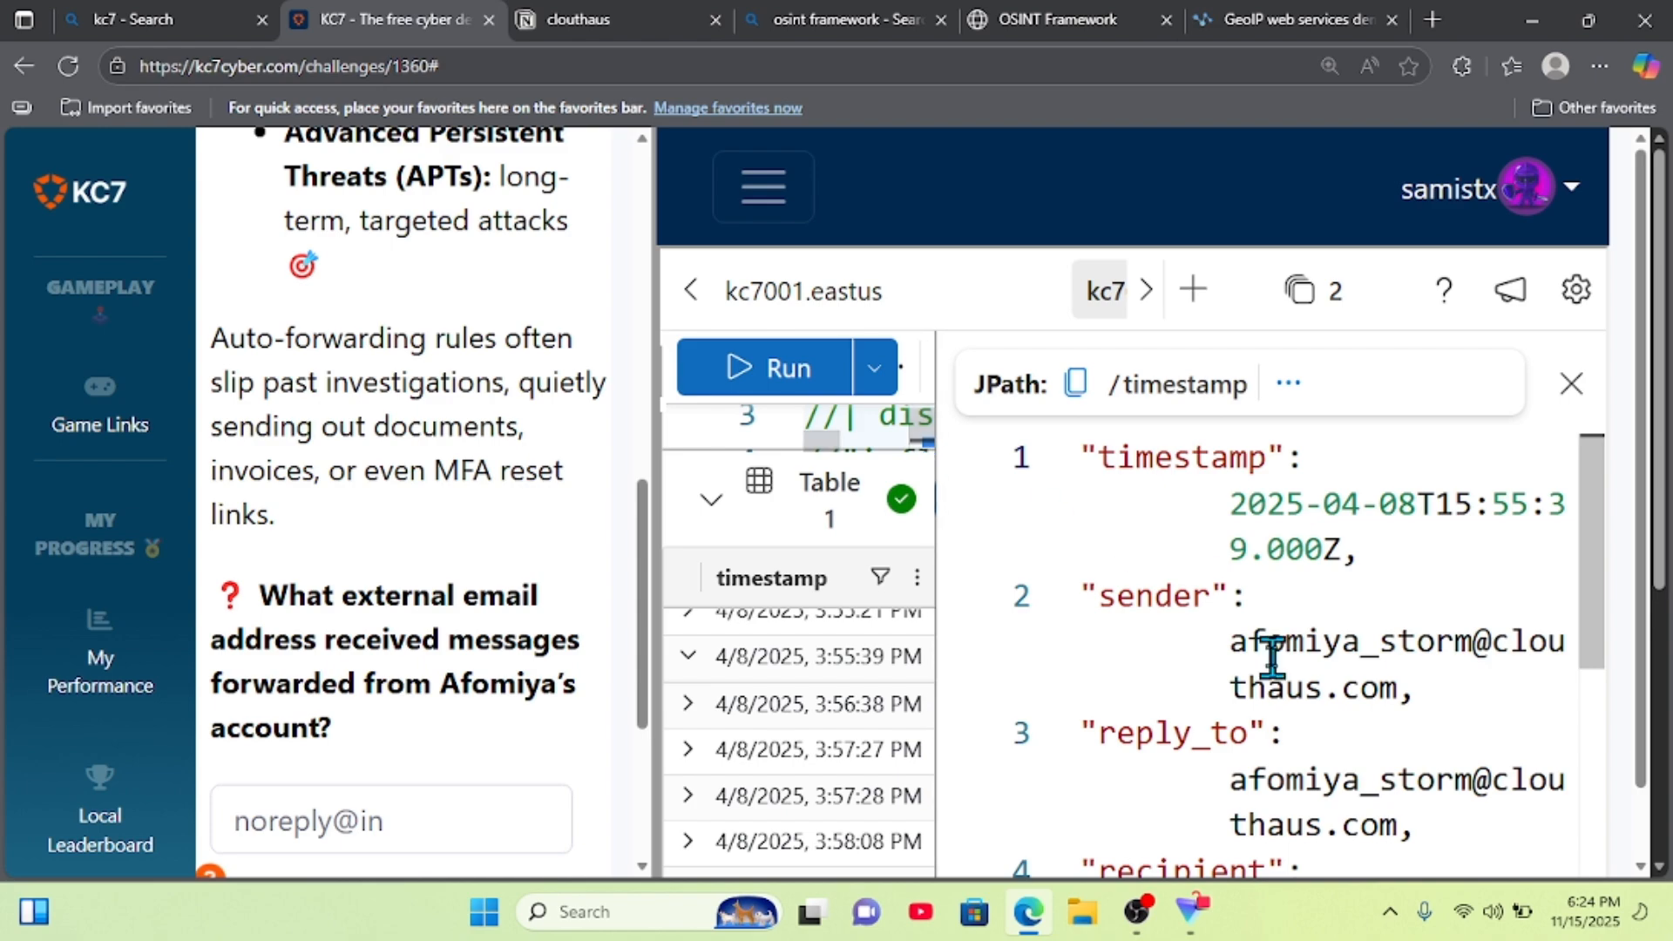
{"action": "scroll", "coordinate": [1273, 658], "scroll_direction": "down", "scroll_amount": 5}
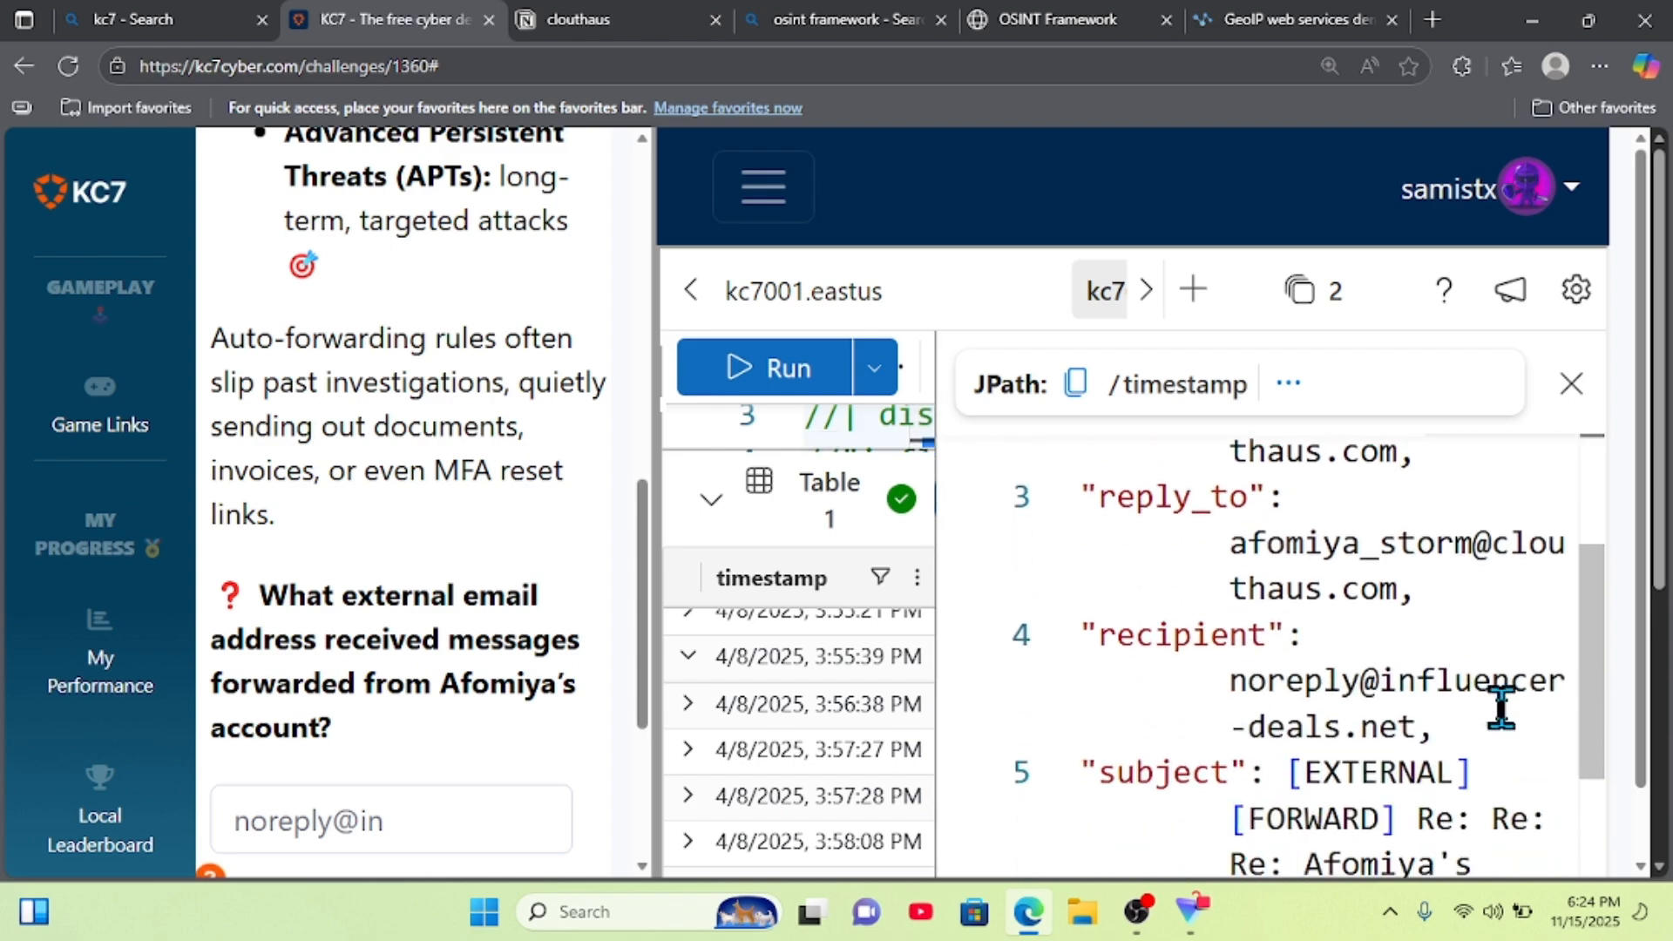
{"action": "left_click_drag", "start_coordinate": [1420, 732], "coordinate": [1216, 677]}
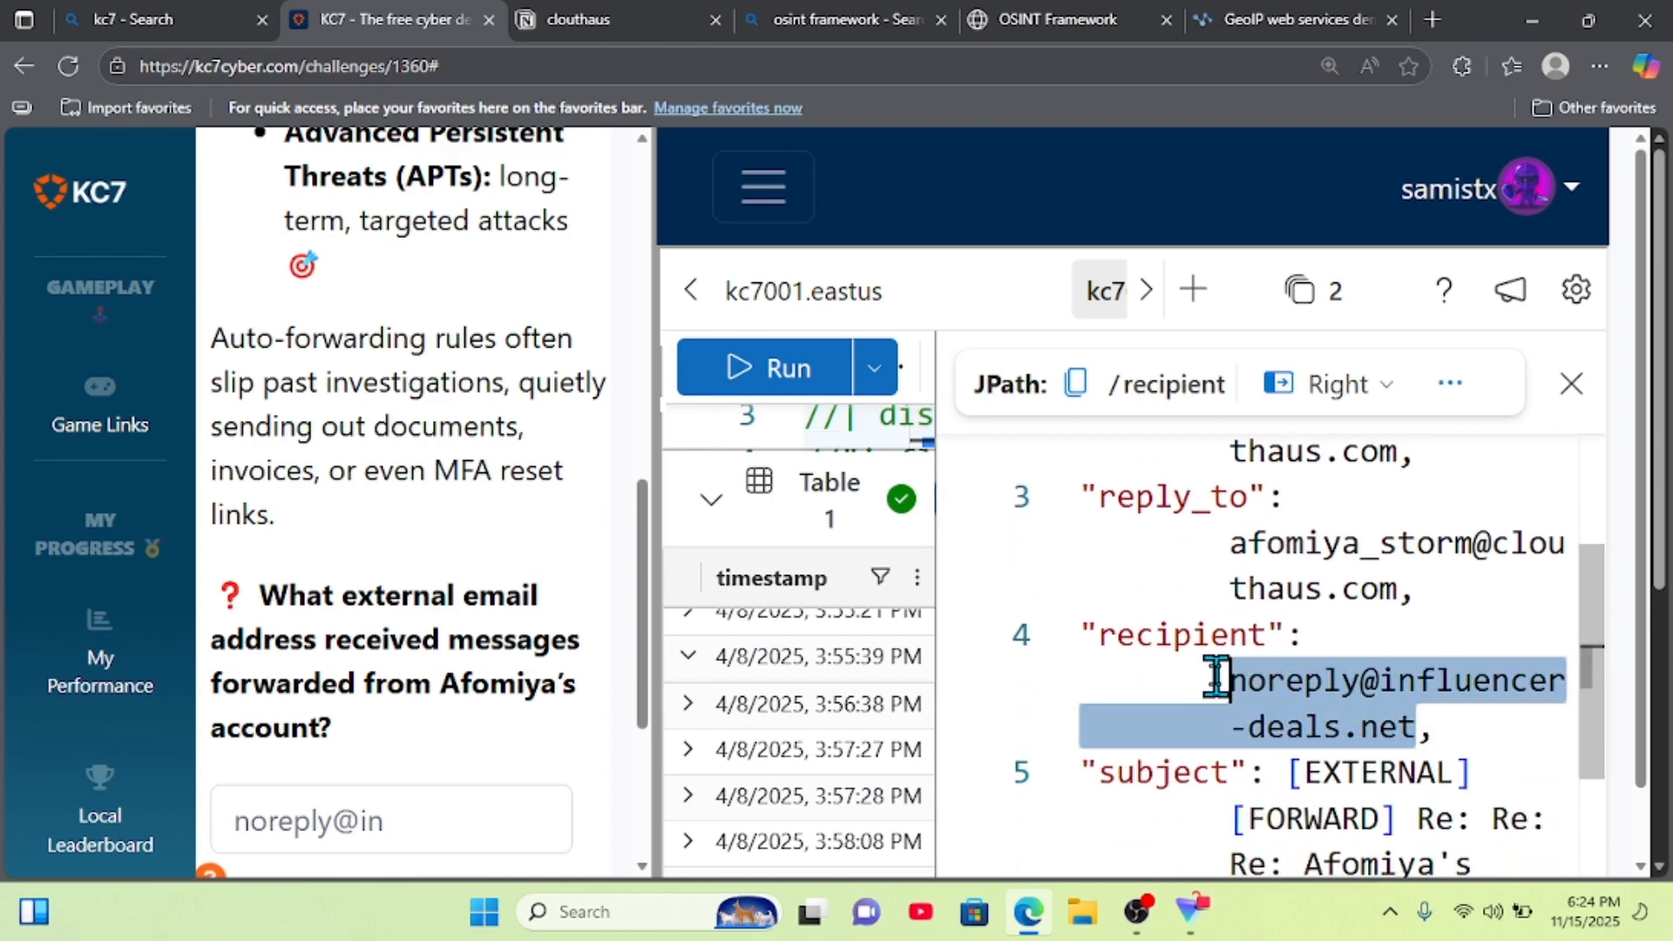
- Replace the partial answer with the copied recipient email address and submit it
{"action": "left_click", "coordinate": [430, 816]}
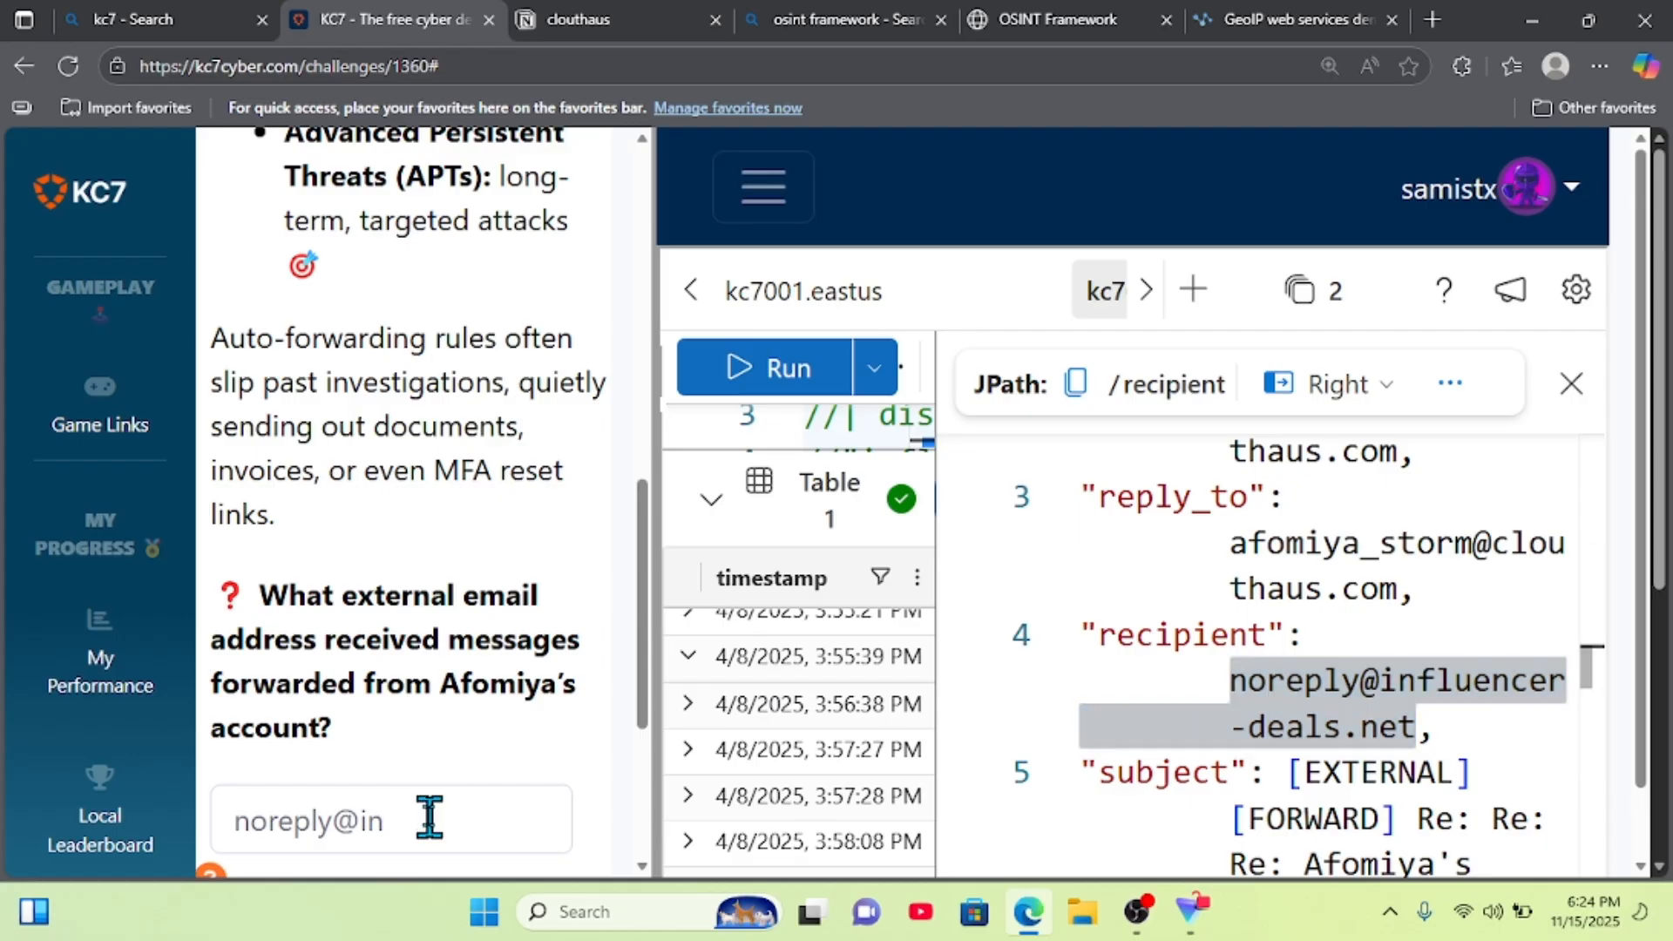
{"action": "key", "text": "BackSpace"}
{"action": "key", "text": "BackSpace"}
{"action": "key", "text": "BackSpace"}
{"action": "key", "text": "BackSpace"}
{"action": "key", "text": "BackSpace"}
{"action": "key", "text": "BackSpace"}
{"action": "key", "text": "BackSpace"}
{"action": "key", "text": "BackSpace"}
{"action": "key", "text": "BackSpace"}
{"action": "key", "text": "BackSpace"}
{"action": "key", "text": "ctrl+v"}
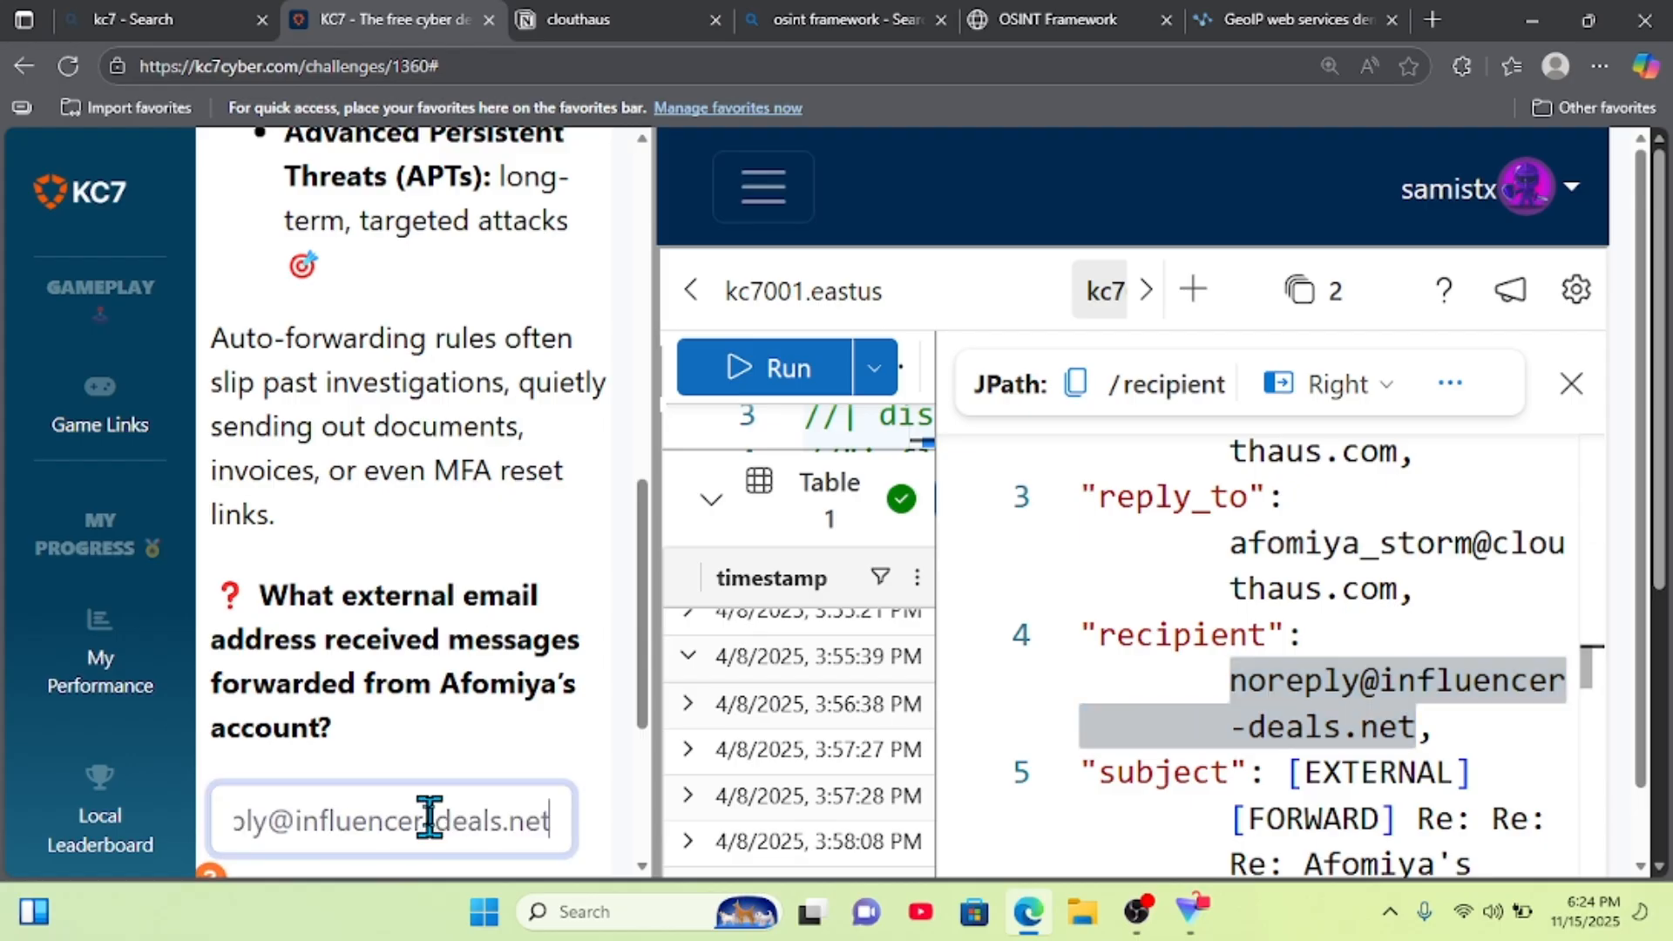
{"action": "scroll", "coordinate": [430, 816], "scroll_direction": "down", "scroll_amount": 4}
{"action": "left_click", "coordinate": [504, 733]}
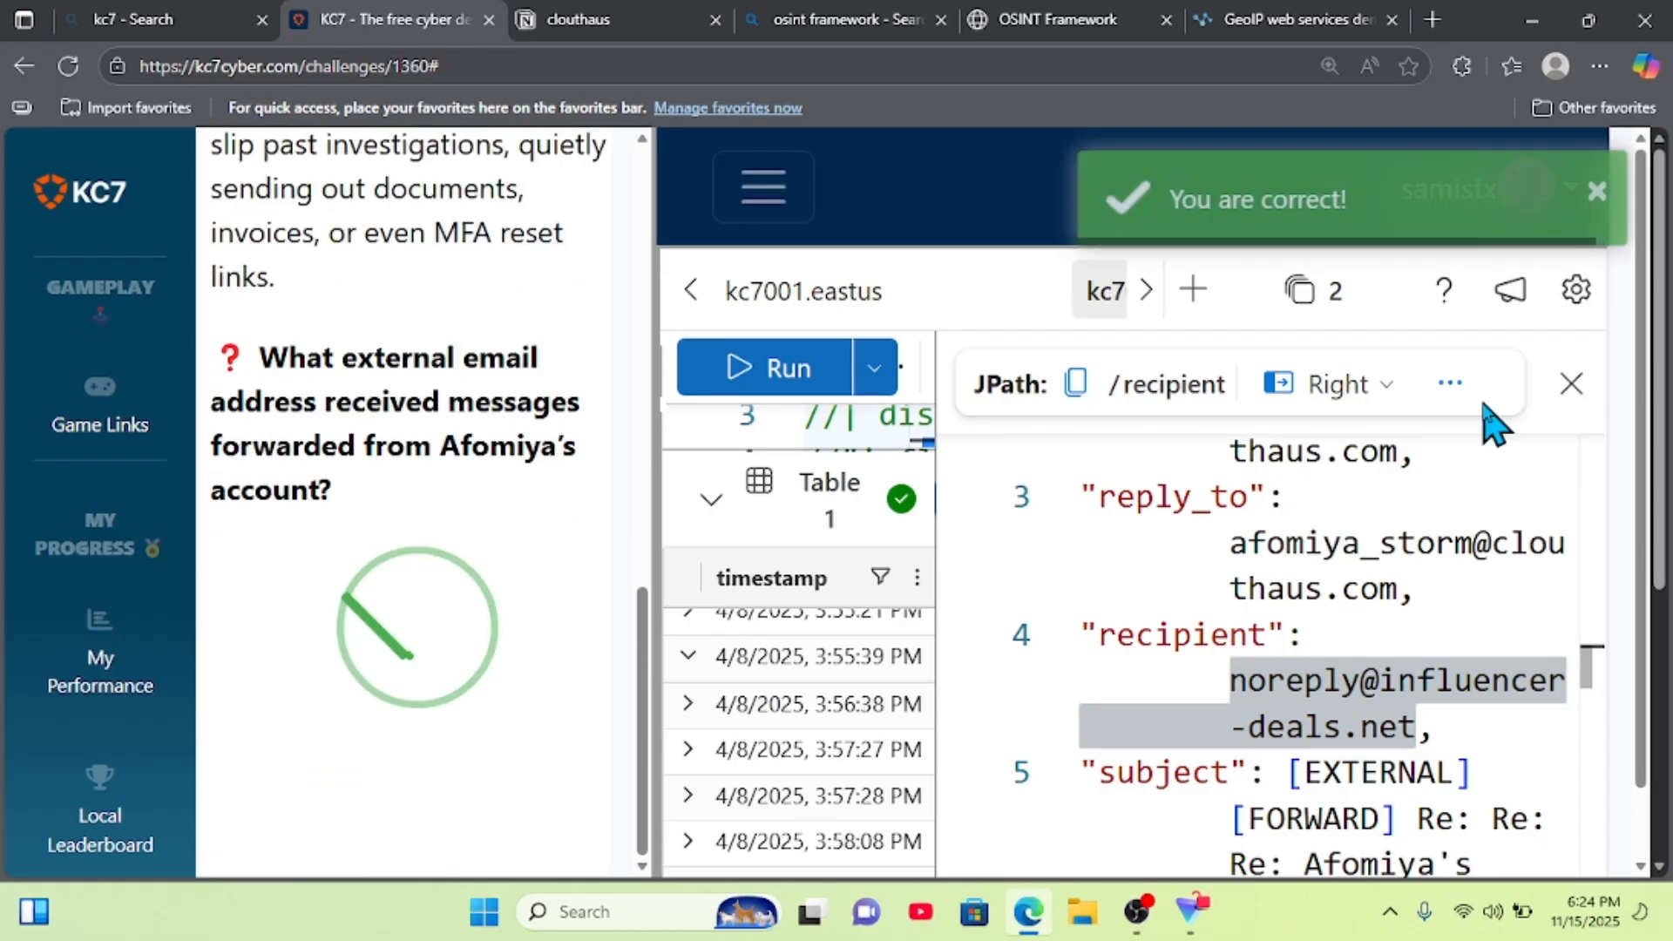
- Close the record details, reduce the page zoom and read Question 10 about the forwarded payment details or direct deposit form
{"action": "left_click", "coordinate": [1586, 385]}
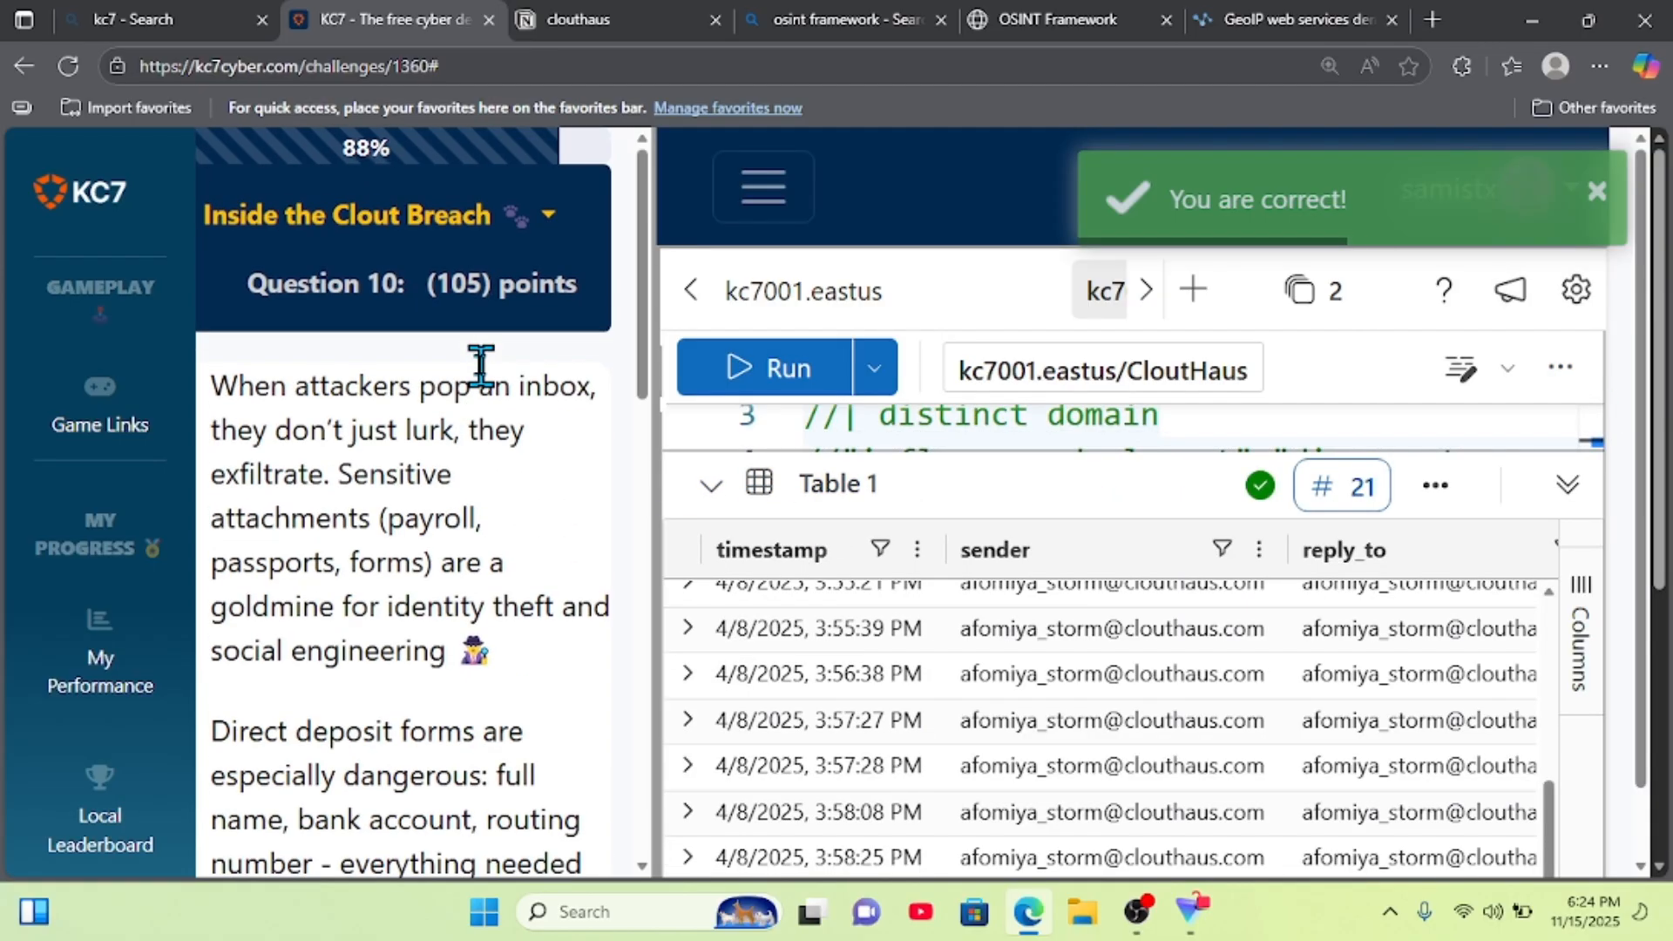
{"action": "key", "text": "ctrl+minus"}
{"action": "key", "text": "ctrl+minus"}
{"action": "key", "text": "ctrl+minus"}
{"action": "key", "text": "ctrl+minus"}
{"action": "key", "text": "ctrl+plus"}
{"action": "key", "text": "ctrl+plus"}
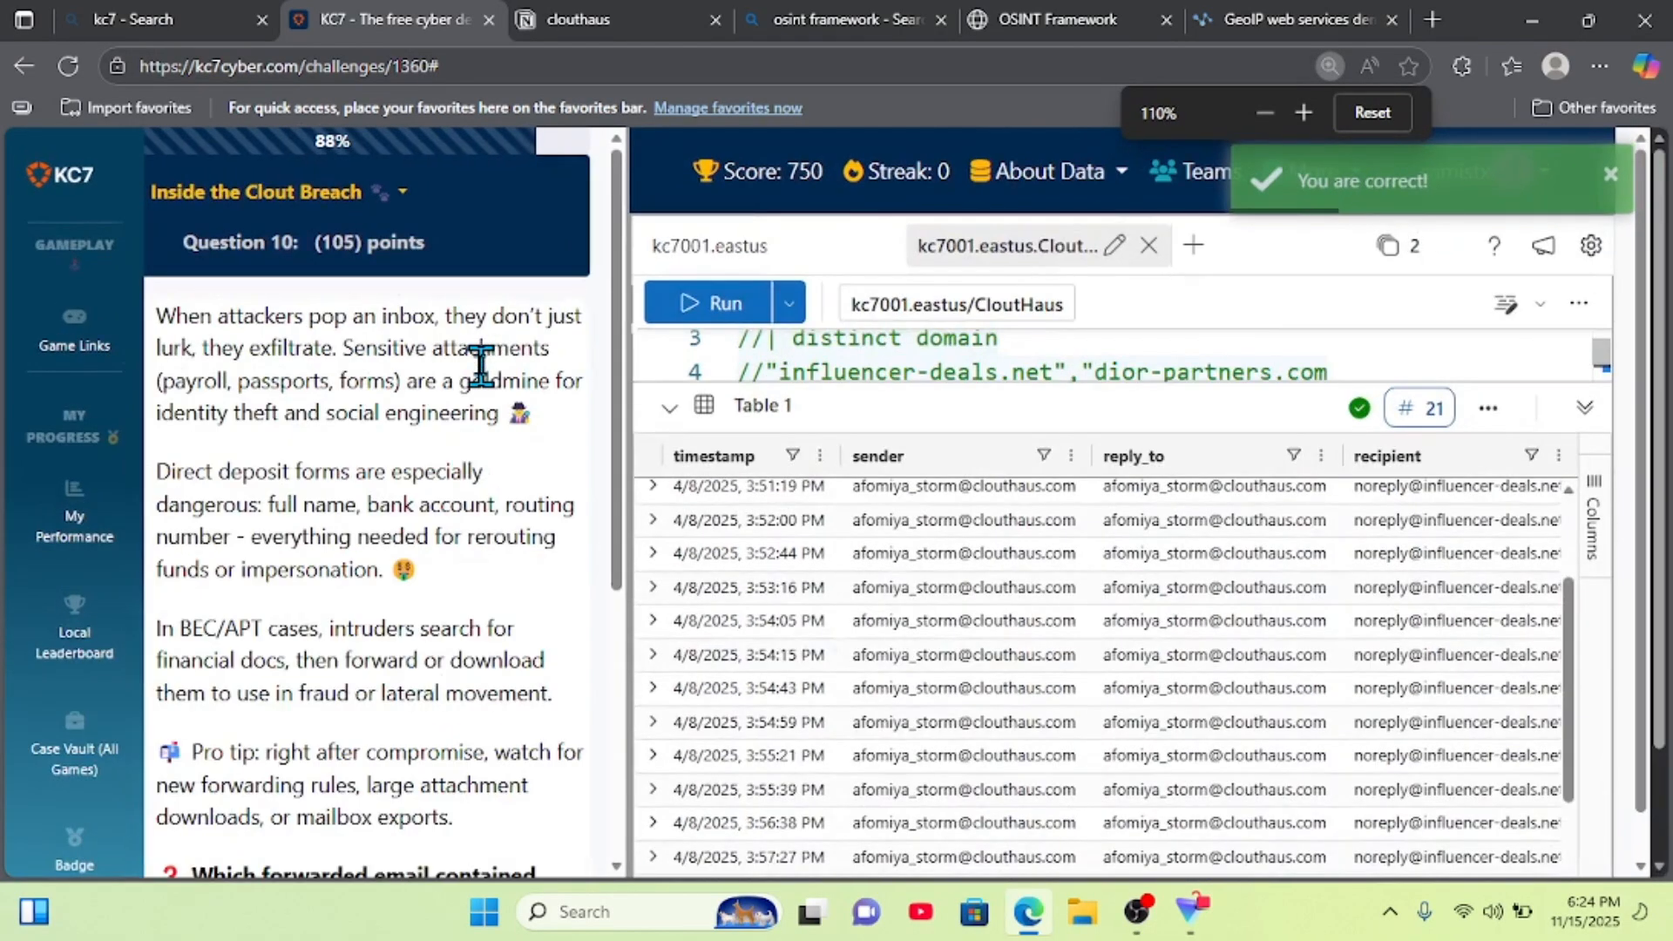
{"action": "key", "text": "ctrl+plus"}
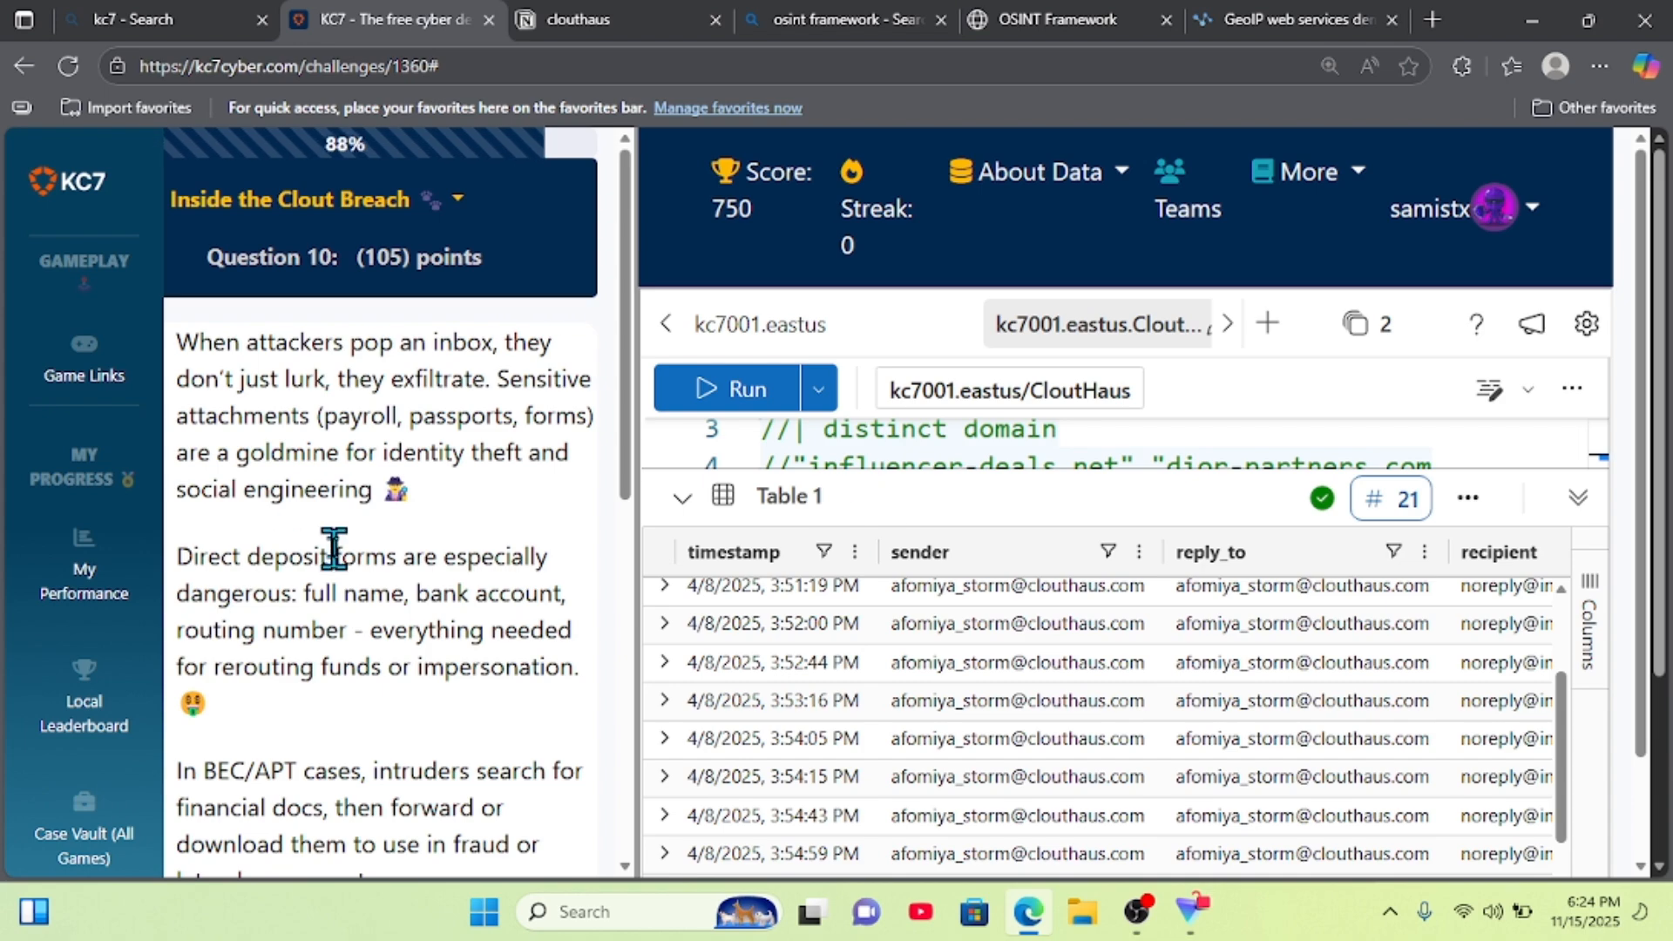
{"action": "scroll", "coordinate": [332, 549], "scroll_direction": "down", "scroll_amount": 2}
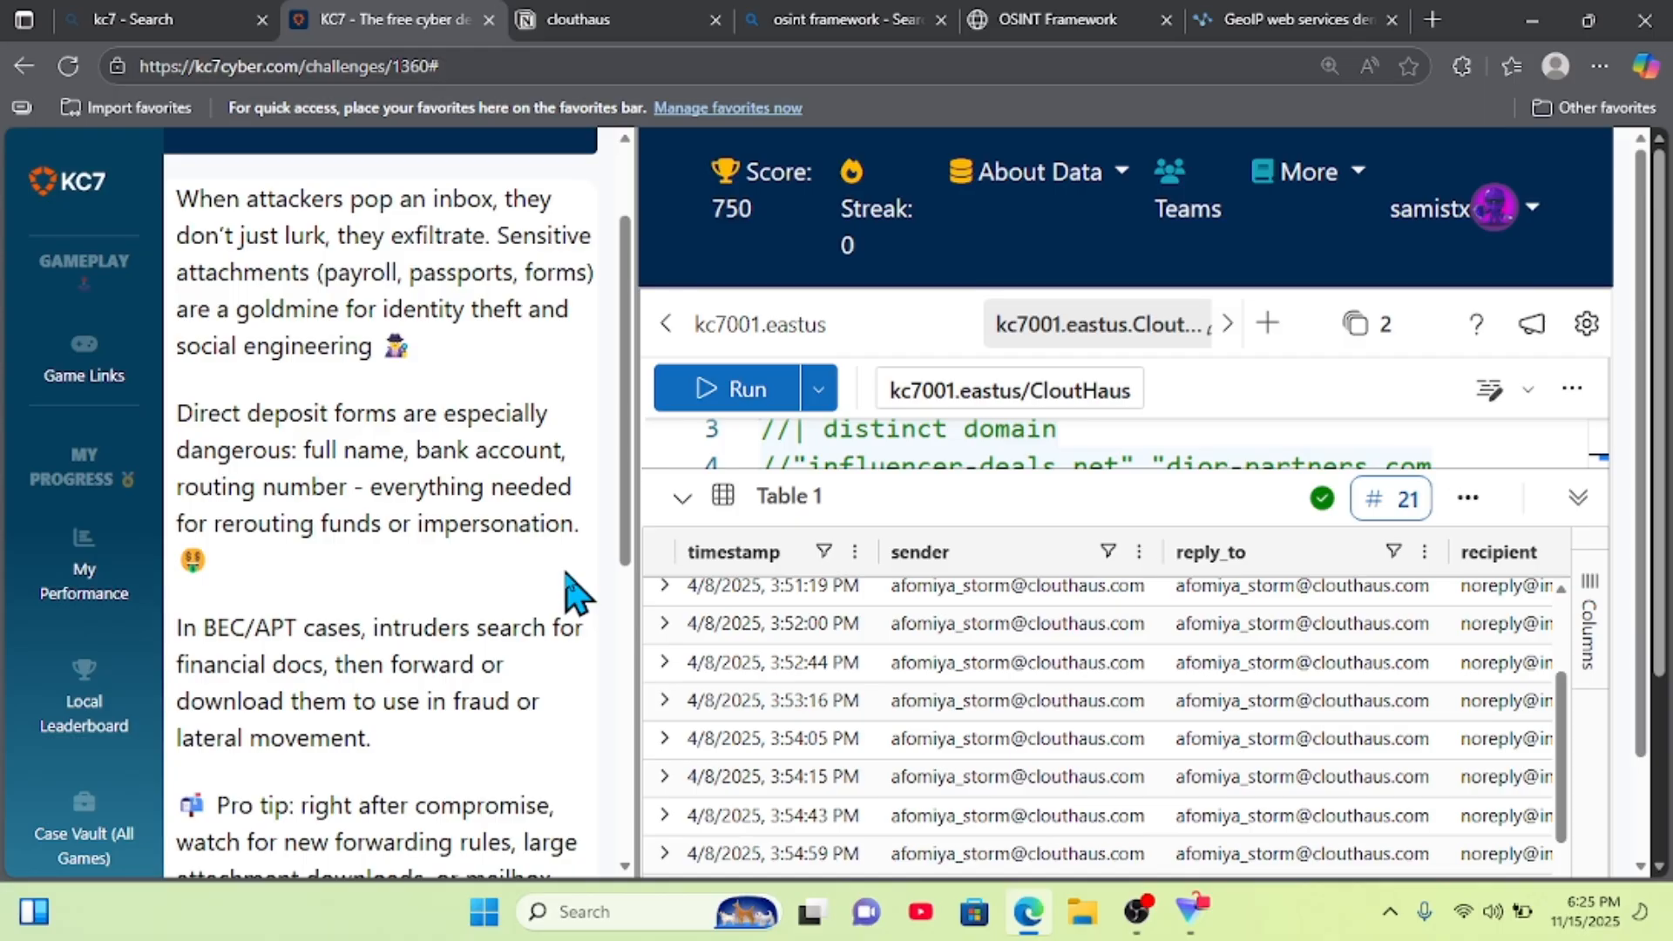
{"action": "scroll", "coordinate": [571, 592], "scroll_direction": "down", "scroll_amount": 2}
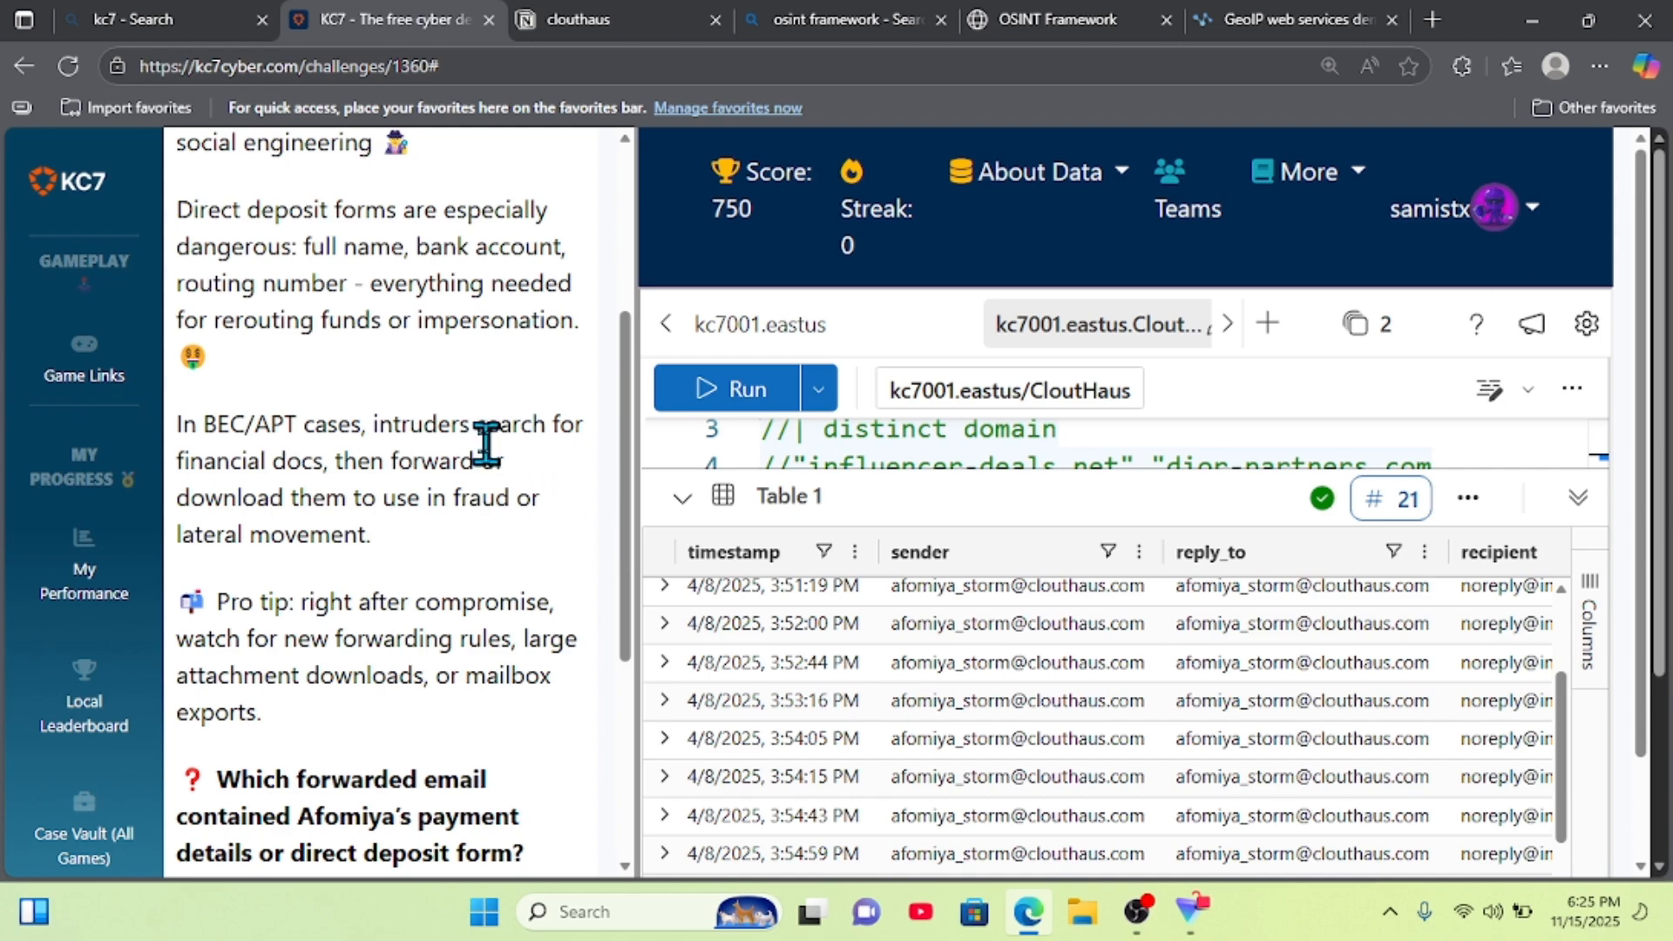
- Read the rest of Question 10 and review the recipient, subject, verdict, links and attachments columns of the forwarded emails
{"action": "scroll", "coordinate": [485, 445], "scroll_direction": "down", "scroll_amount": 1}
{"action": "scroll", "coordinate": [485, 444], "scroll_direction": "down", "scroll_amount": 2}
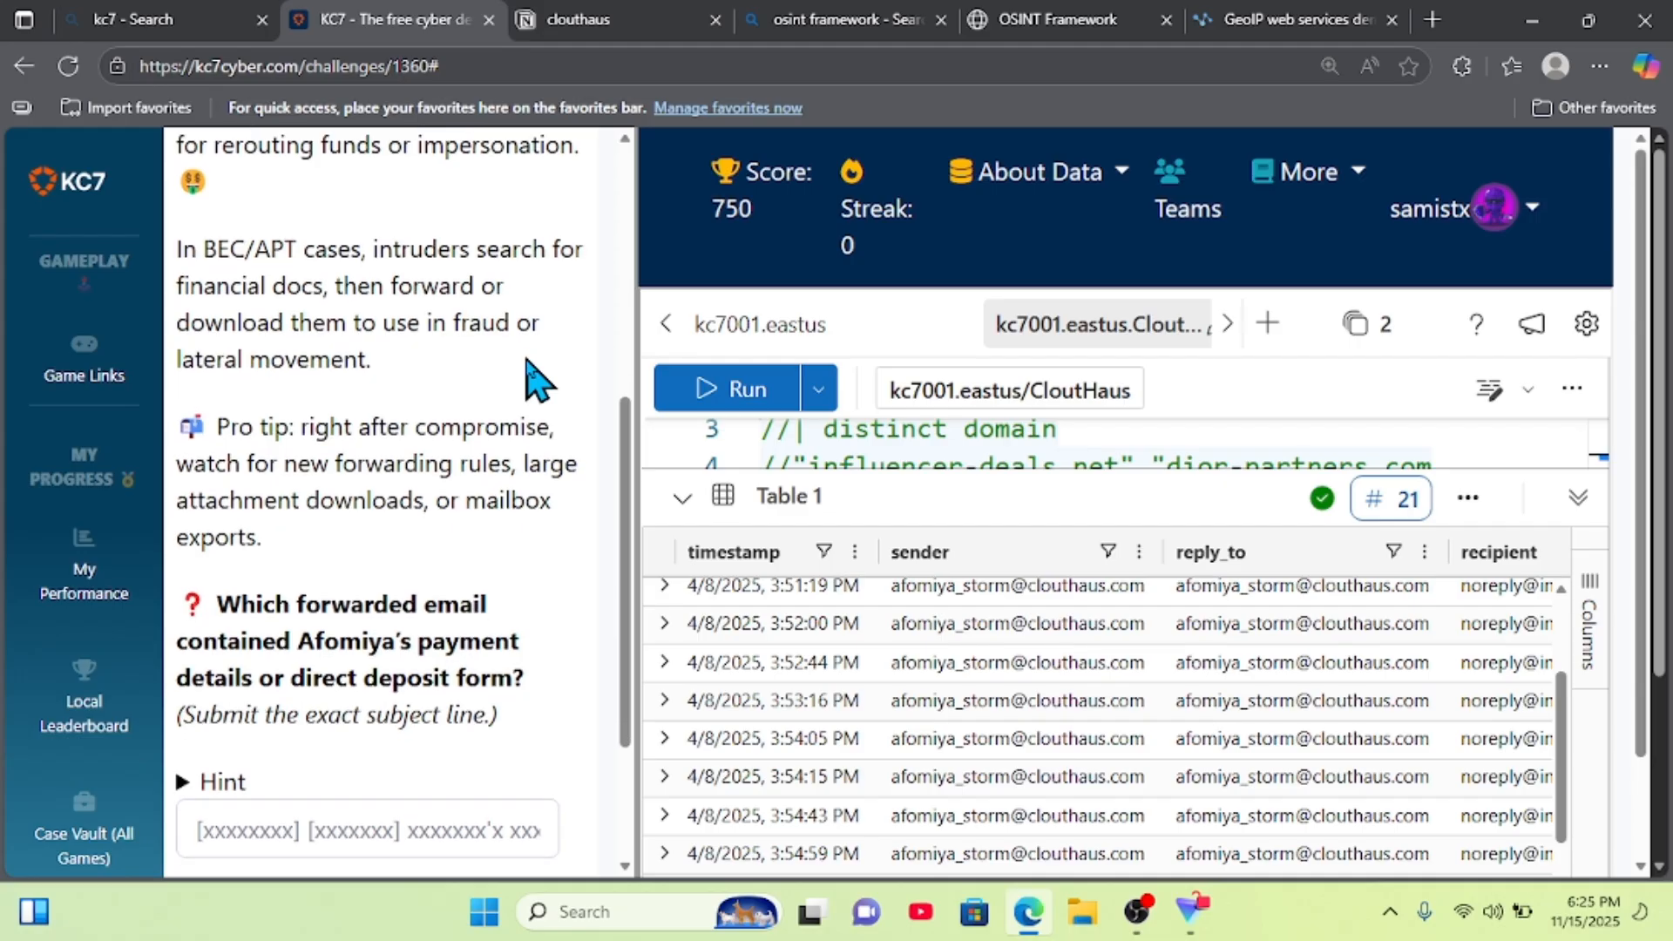
{"action": "scroll", "coordinate": [533, 374], "scroll_direction": "down", "scroll_amount": 1}
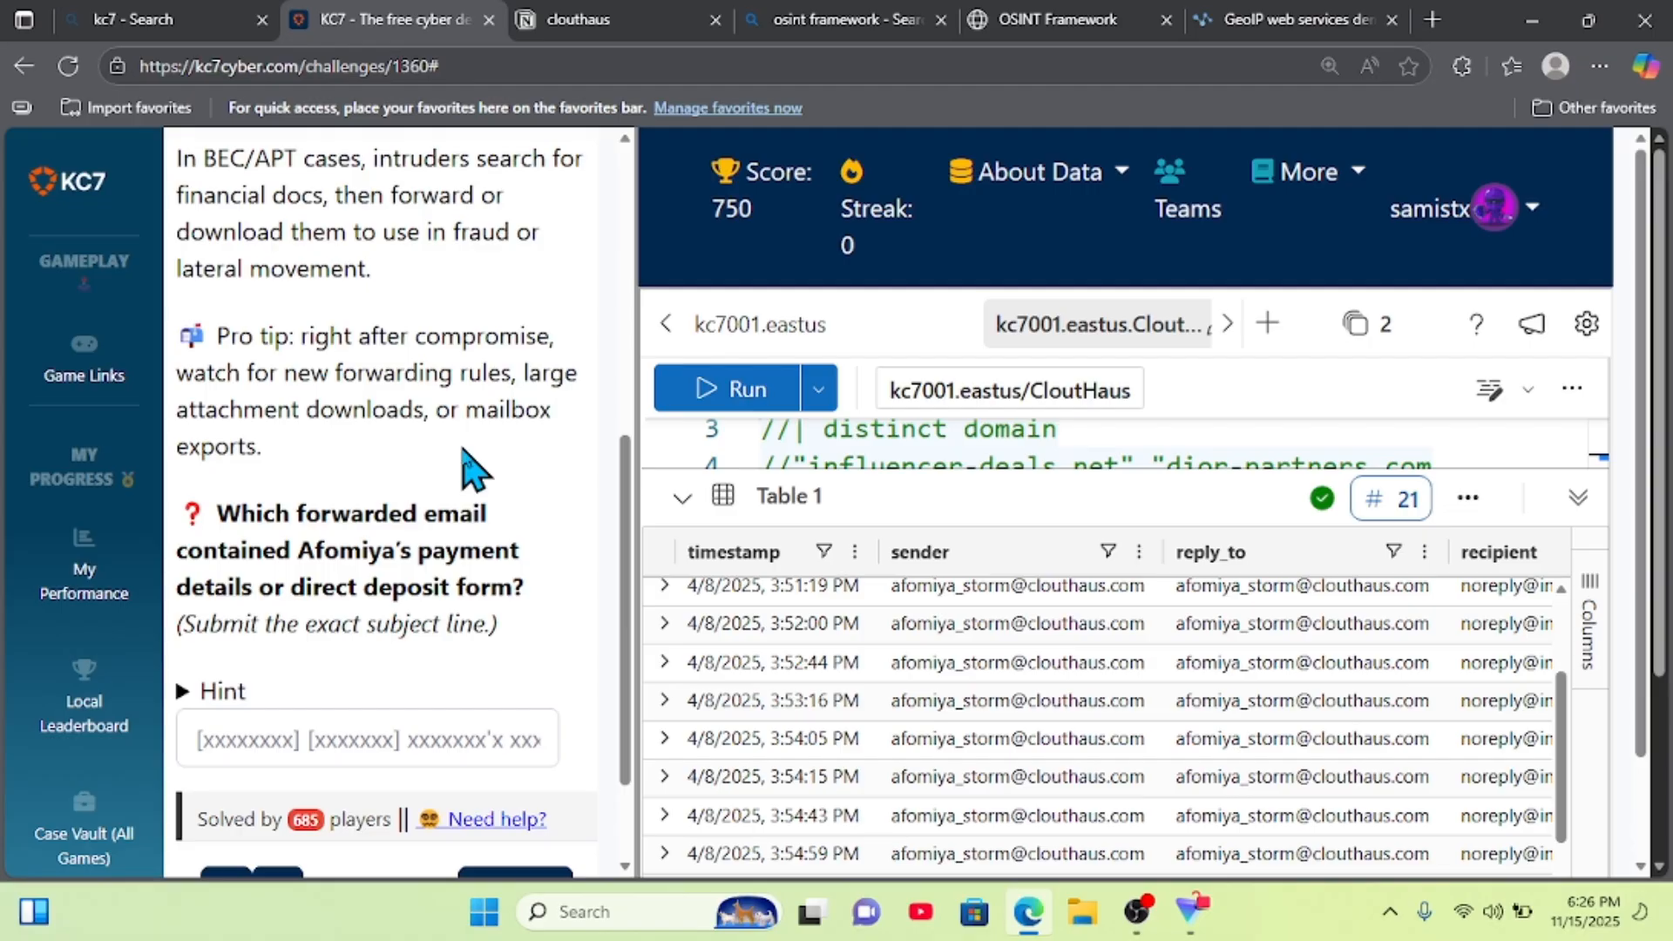
{"action": "scroll", "coordinate": [465, 453], "scroll_direction": "down", "scroll_amount": 2}
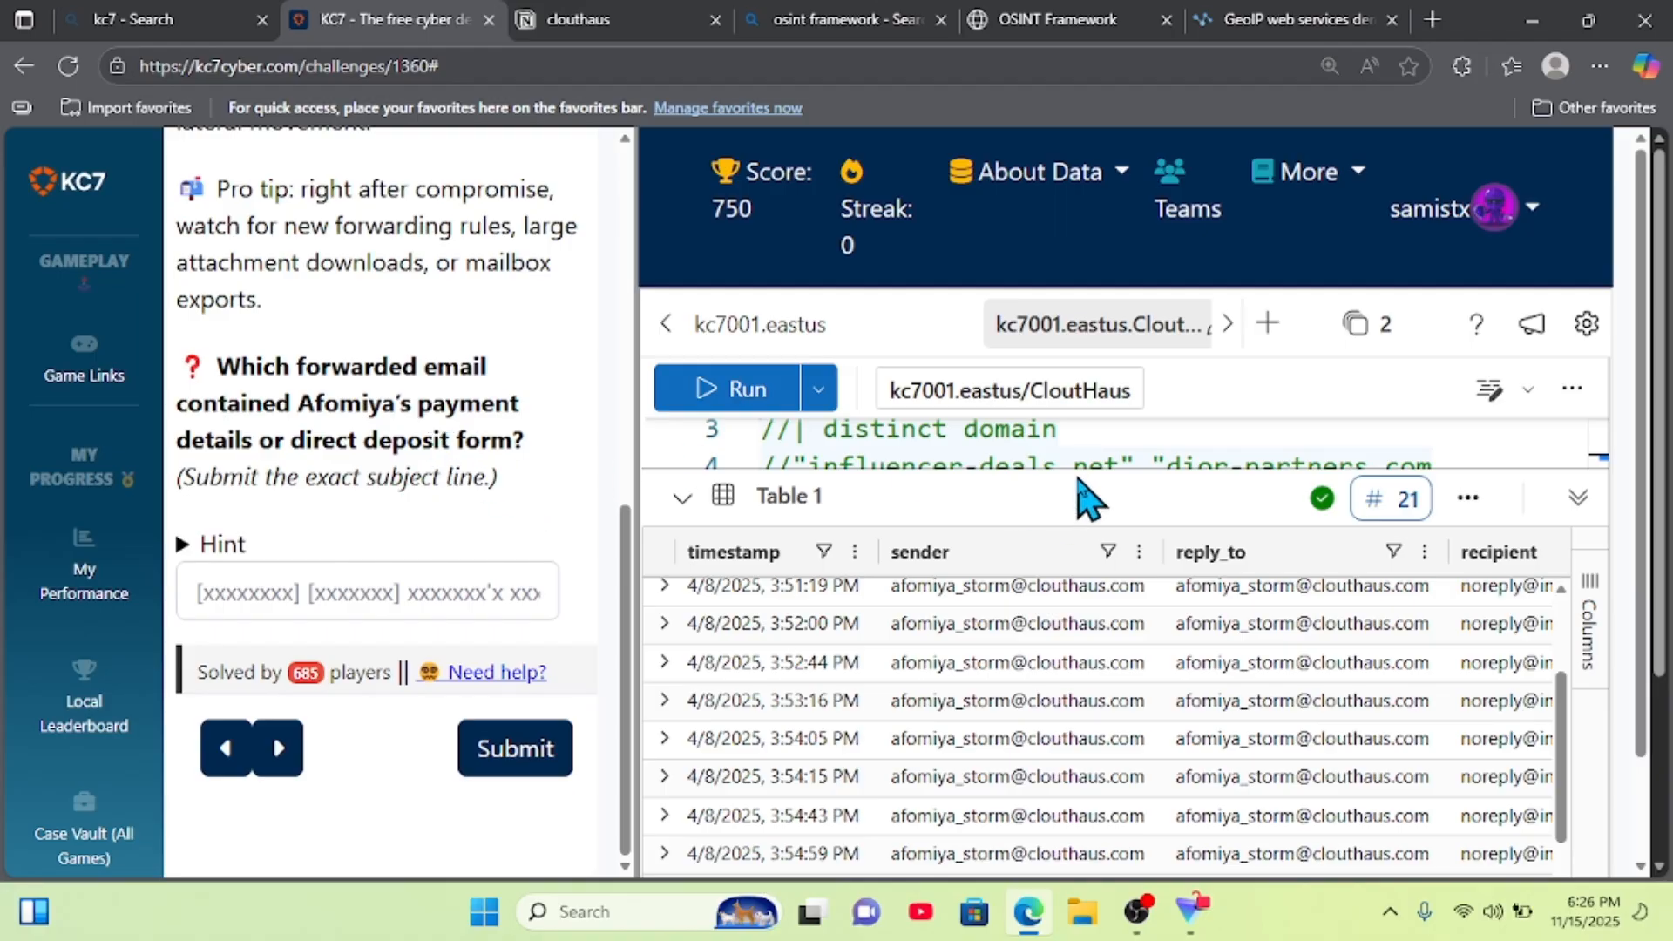
{"action": "scroll", "coordinate": [1307, 728], "scroll_direction": "right", "scroll_amount": 10}
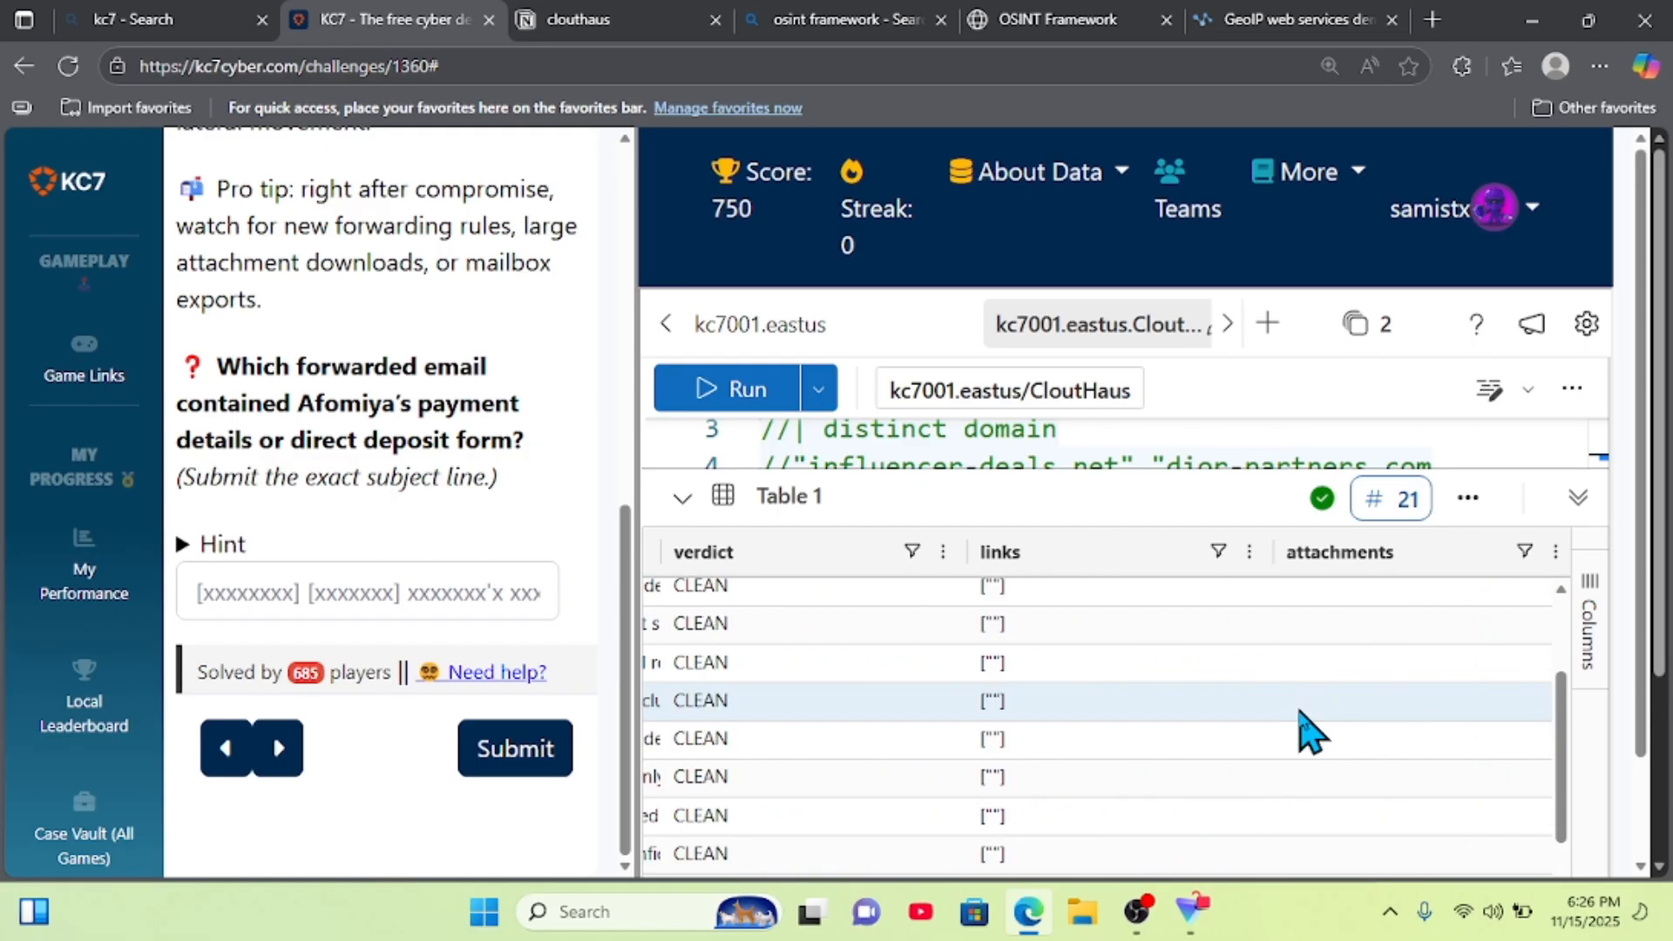
{"action": "scroll", "coordinate": [1303, 729], "scroll_direction": "left", "scroll_amount": 8}
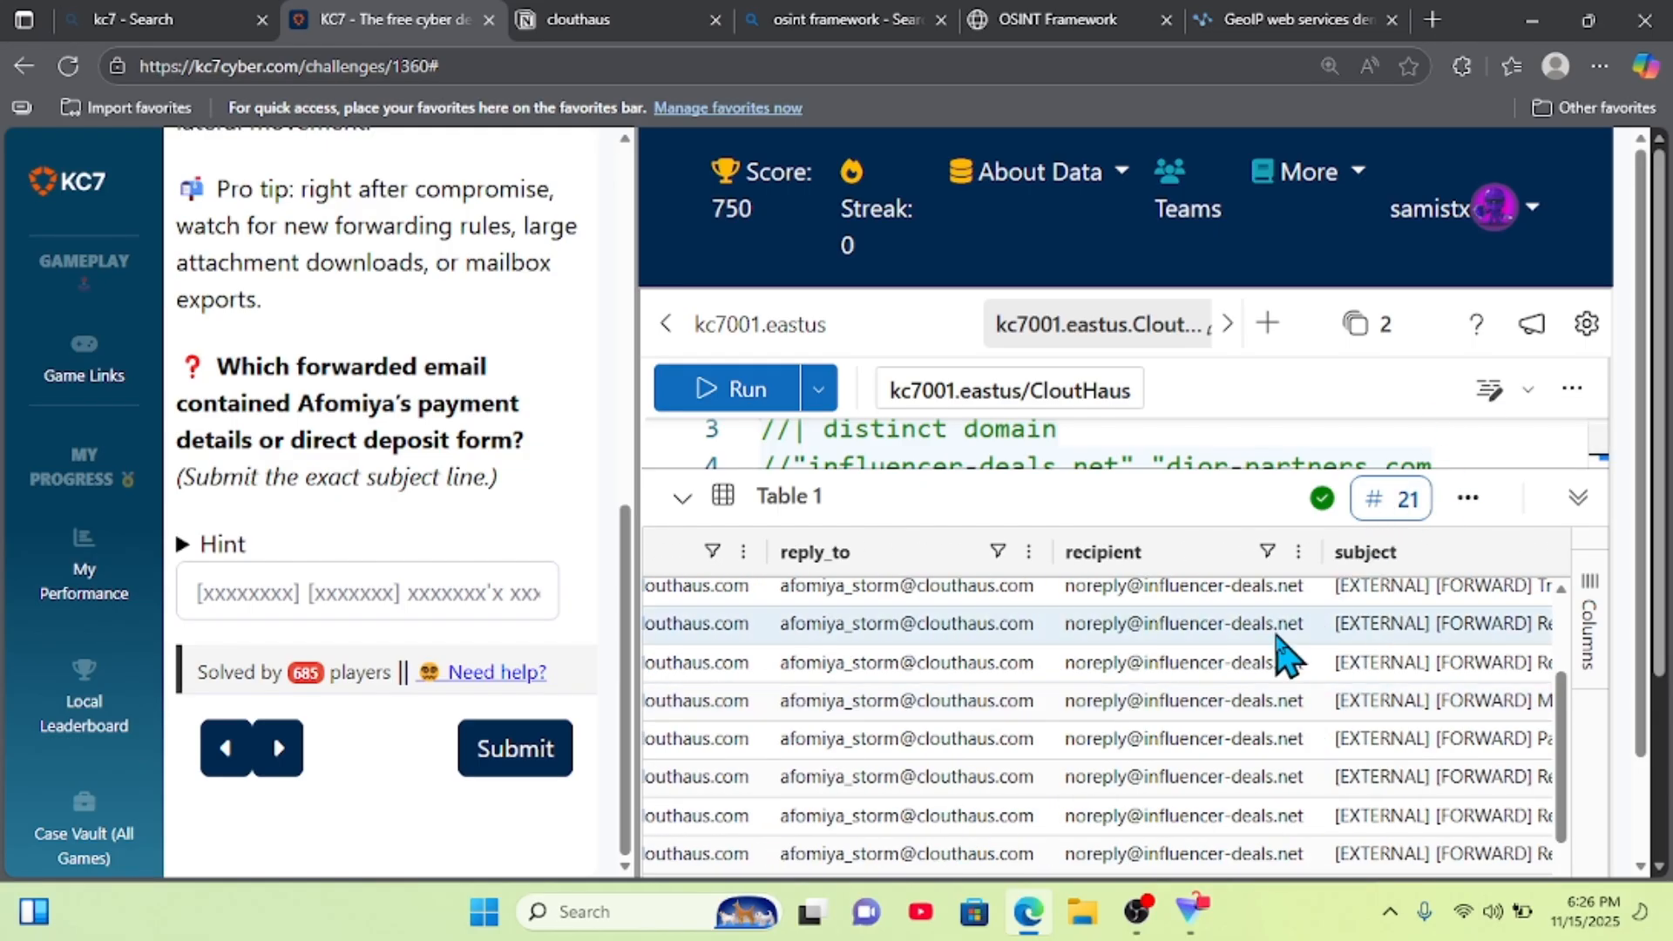
{"action": "scroll", "coordinate": [1287, 653], "scroll_direction": "right", "scroll_amount": 3}
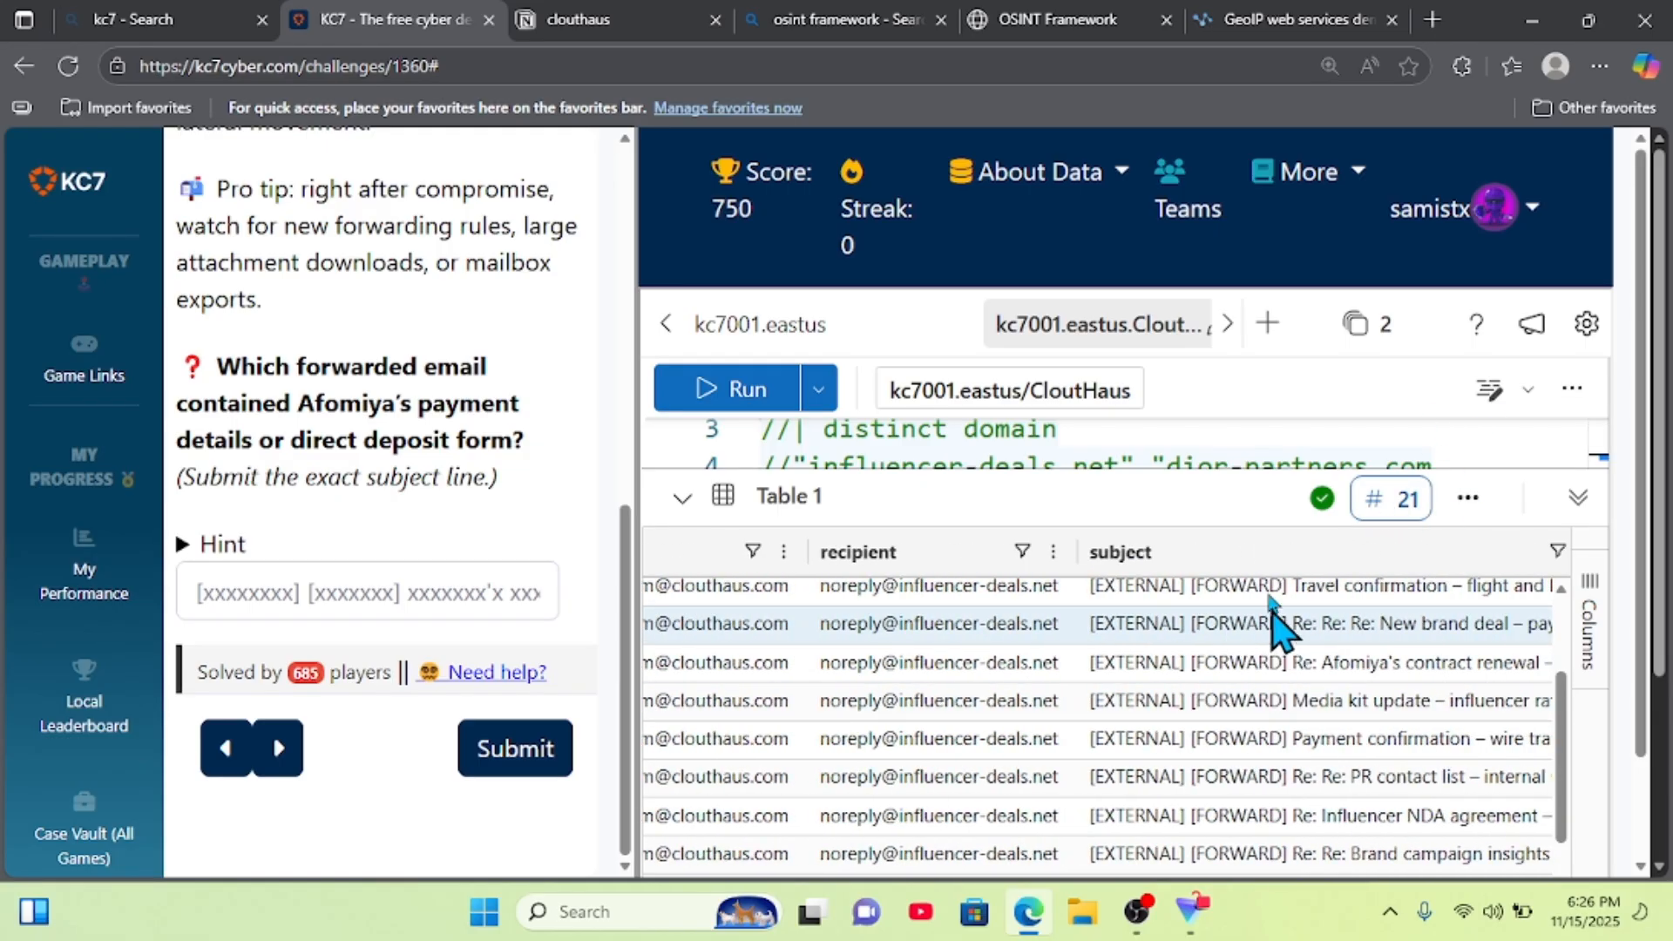
- Enlarge the query editor and remove the contains "forward" condition from the subject filter on line 7
{"action": "left_click_drag", "start_coordinate": [1232, 471], "coordinate": [1228, 624]}
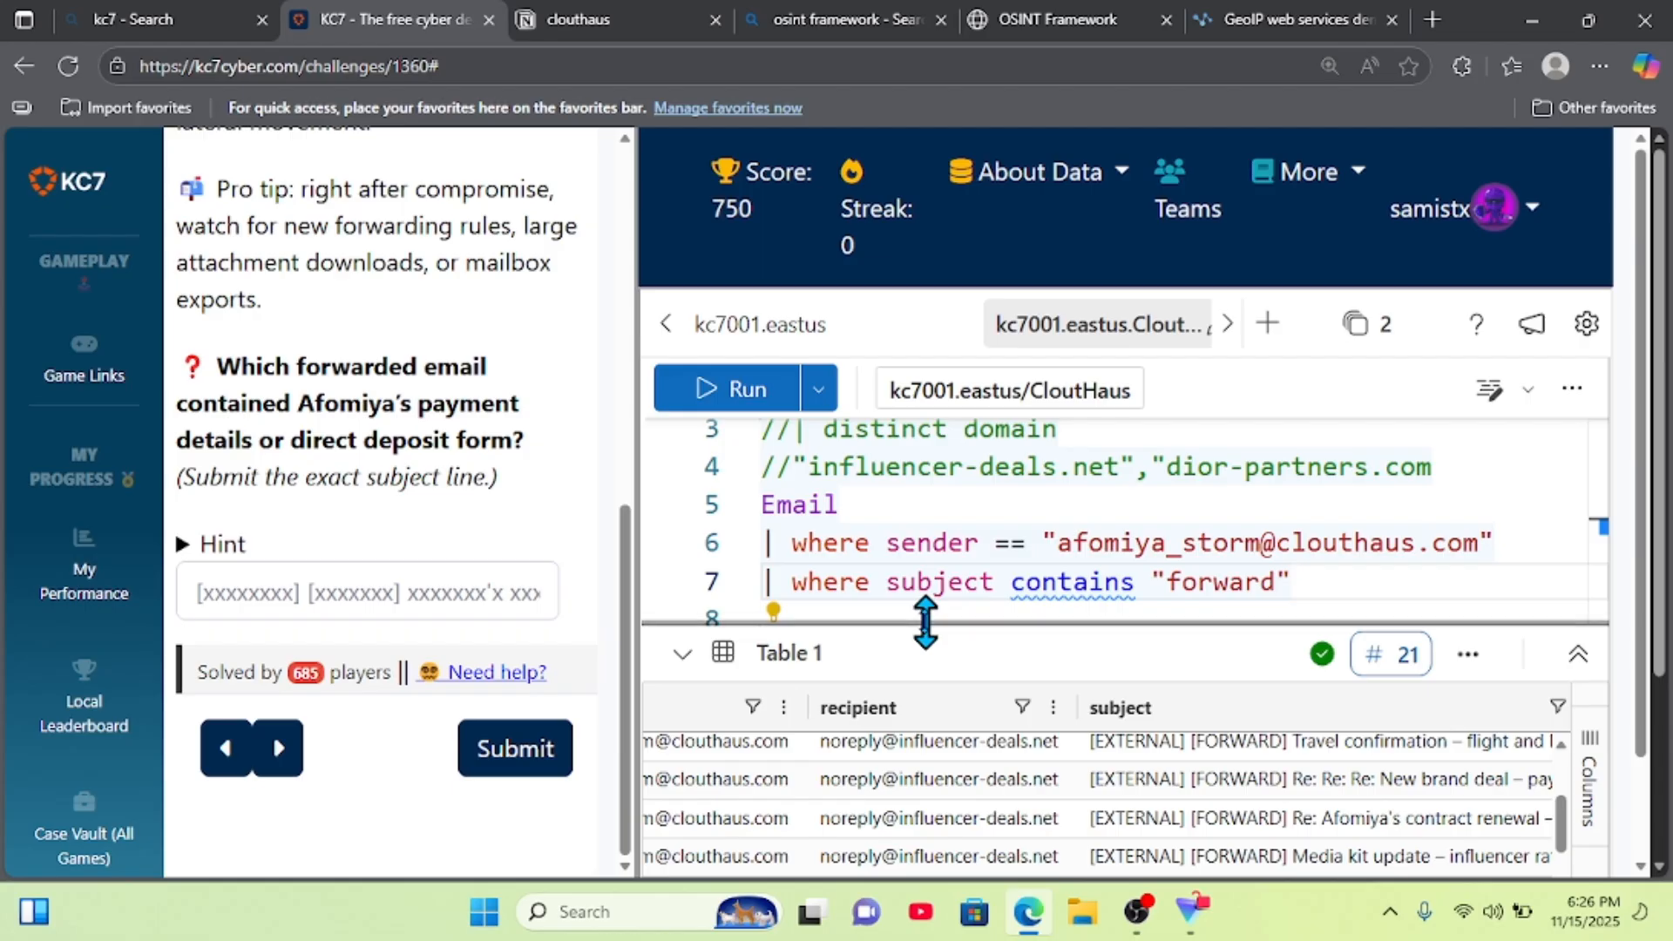
{"action": "left_click_drag", "start_coordinate": [927, 622], "coordinate": [926, 687]}
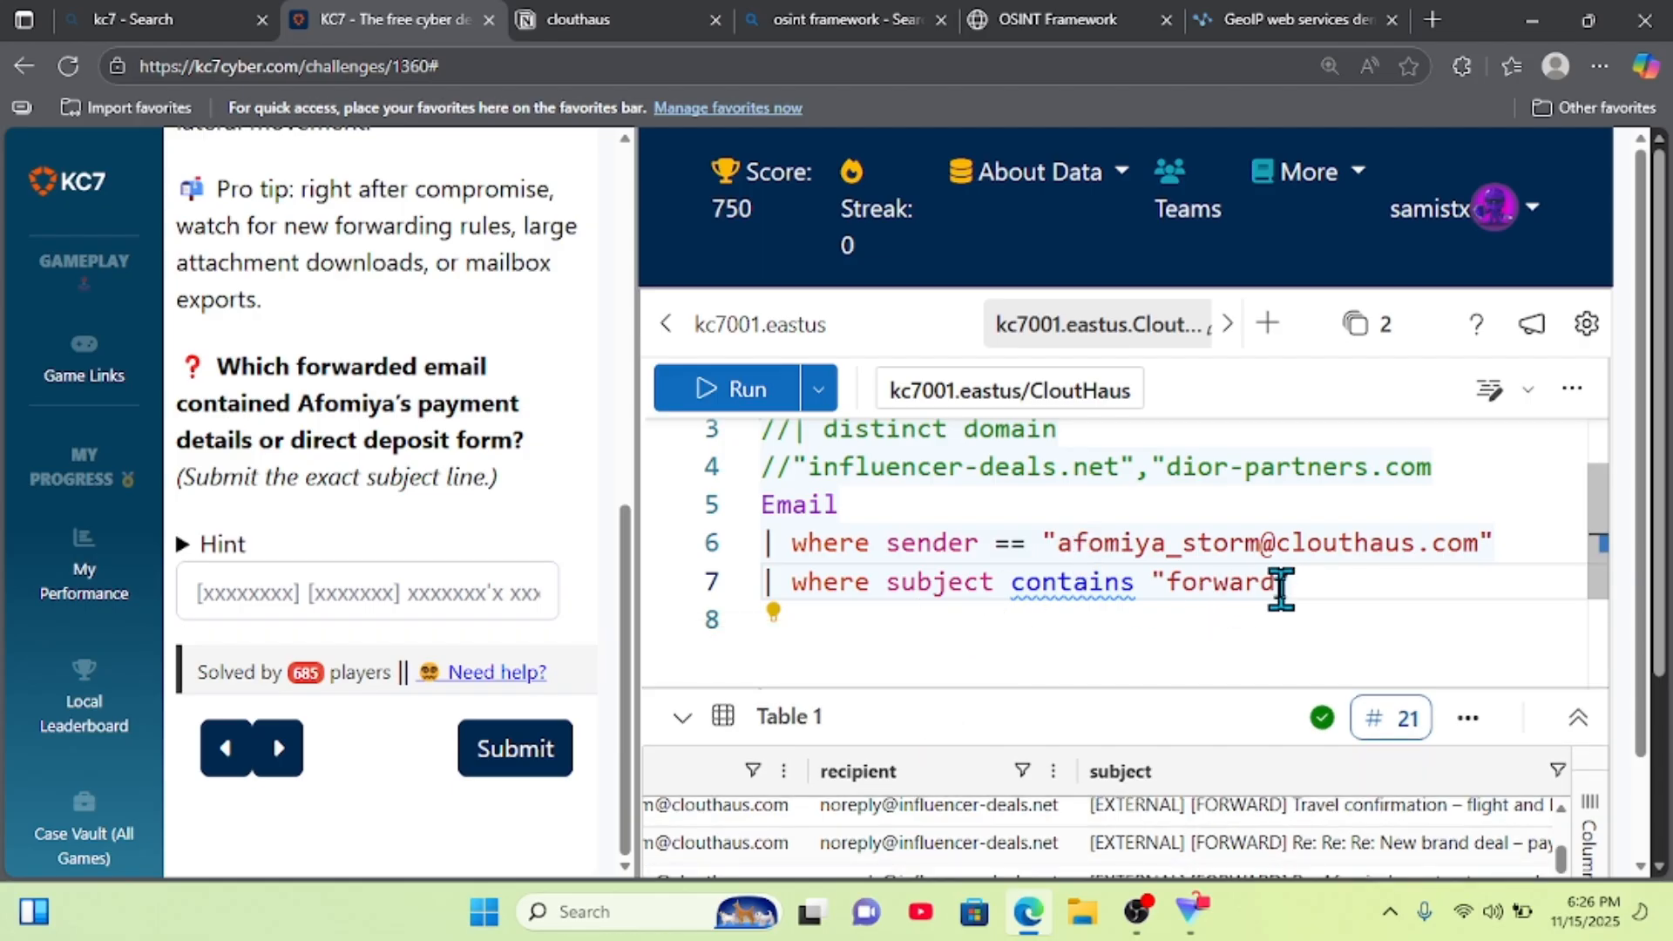
{"action": "key", "text": "BackSpace"}
{"action": "key", "text": "BackSpace"}
{"action": "key", "text": "BackSpace"}
{"action": "key", "text": "BackSpace"}
{"action": "key", "text": "BackSpace"}
{"action": "key", "text": "BackSpace"}
{"action": "key", "text": "BackSpace"}
{"action": "key", "text": "BackSpace"}
{"action": "key", "text": "BackSpace"}
{"action": "key", "text": "BackSpace"}
{"action": "key", "text": "BackSpace"}
{"action": "key", "text": "BackSpace"}
{"action": "key", "text": "BackSpace"}
{"action": "key", "text": "BackSpace"}
{"action": "key", "text": "BackSpace"}
{"action": "key", "text": "BackSpace"}
{"action": "key", "text": "BackSpace"}
{"action": "key", "text": "BackSpace"}
{"action": "key", "text": "BackSpace"}
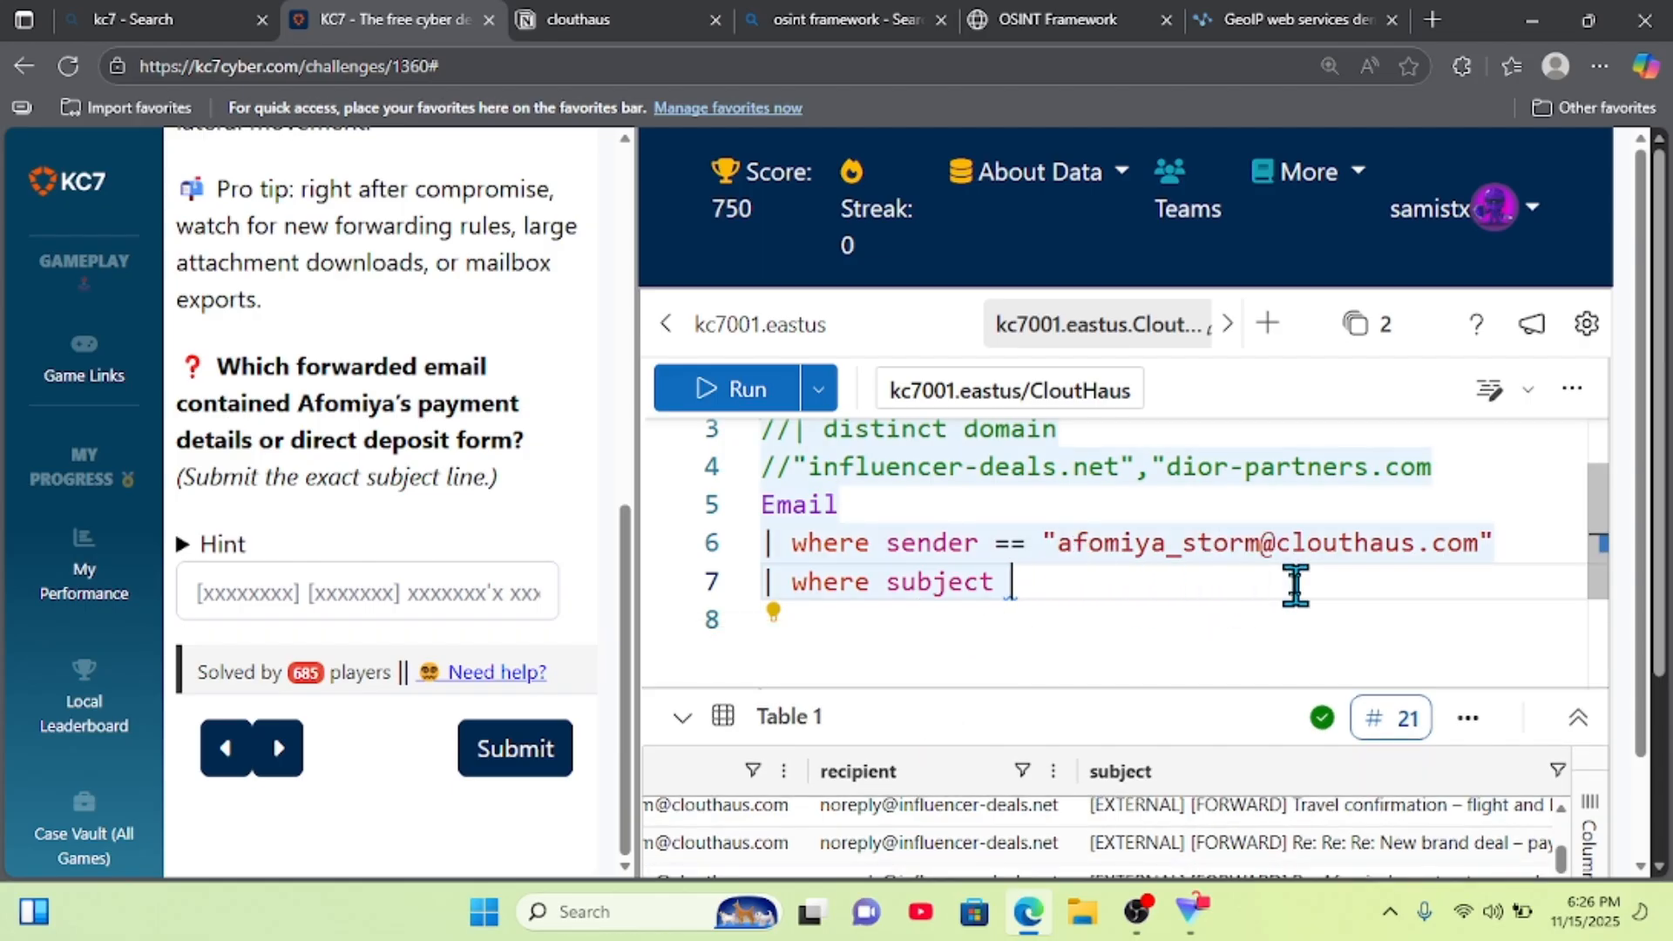
{"action": "type", "text": "has"}
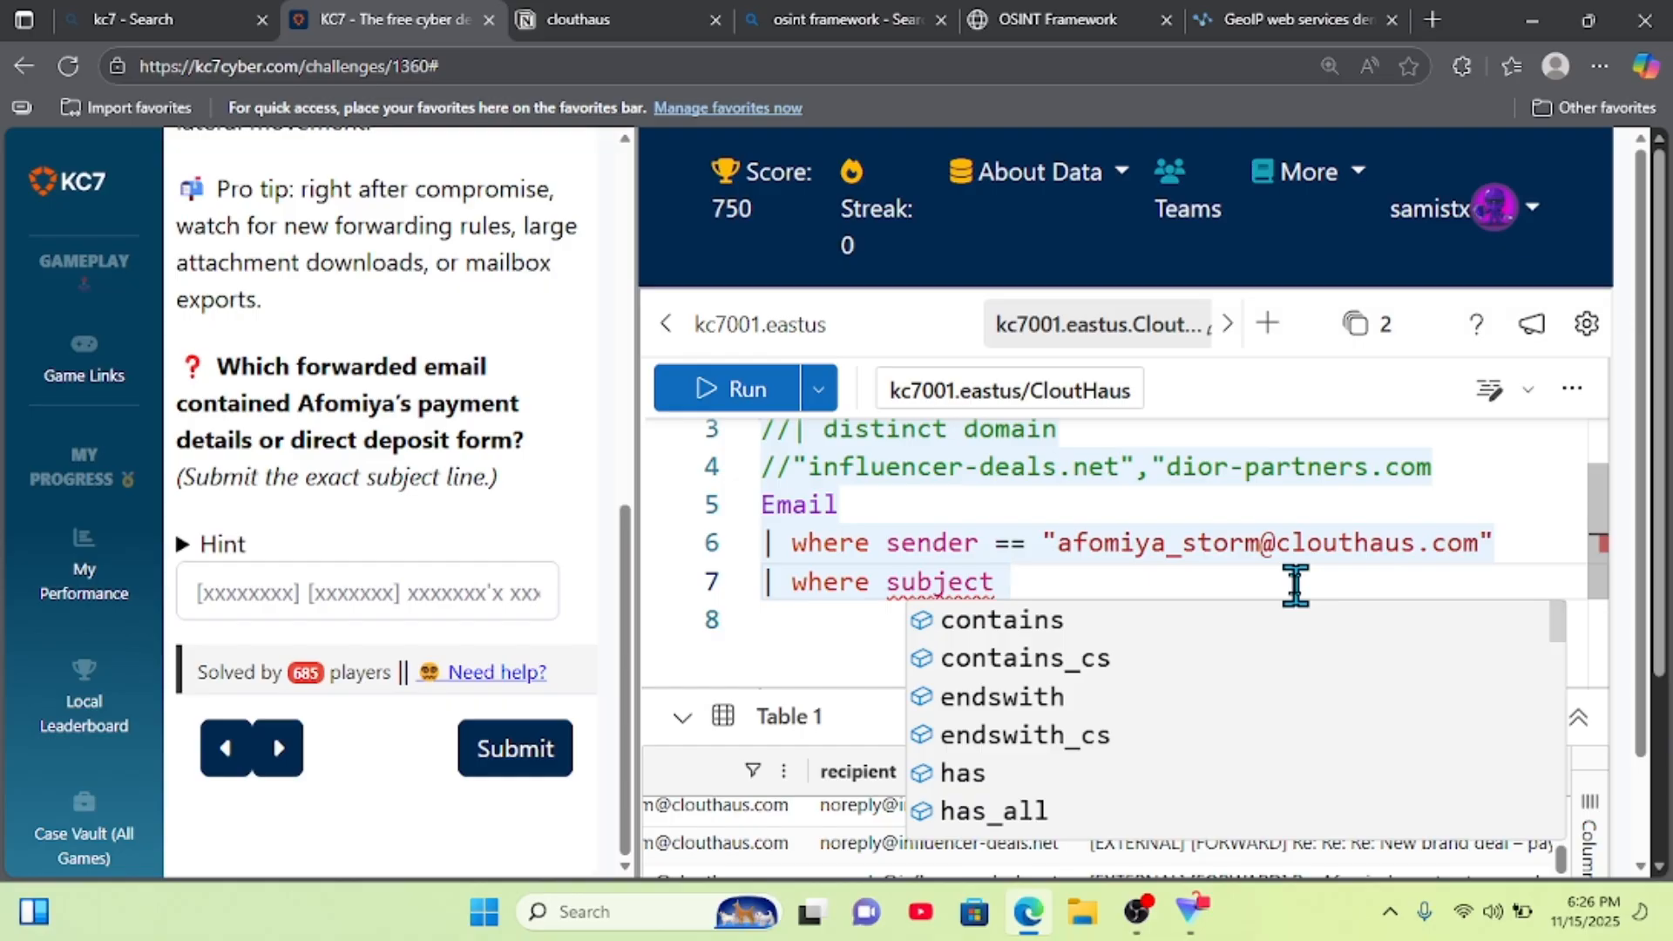
{"action": "type", "text": "_any"}
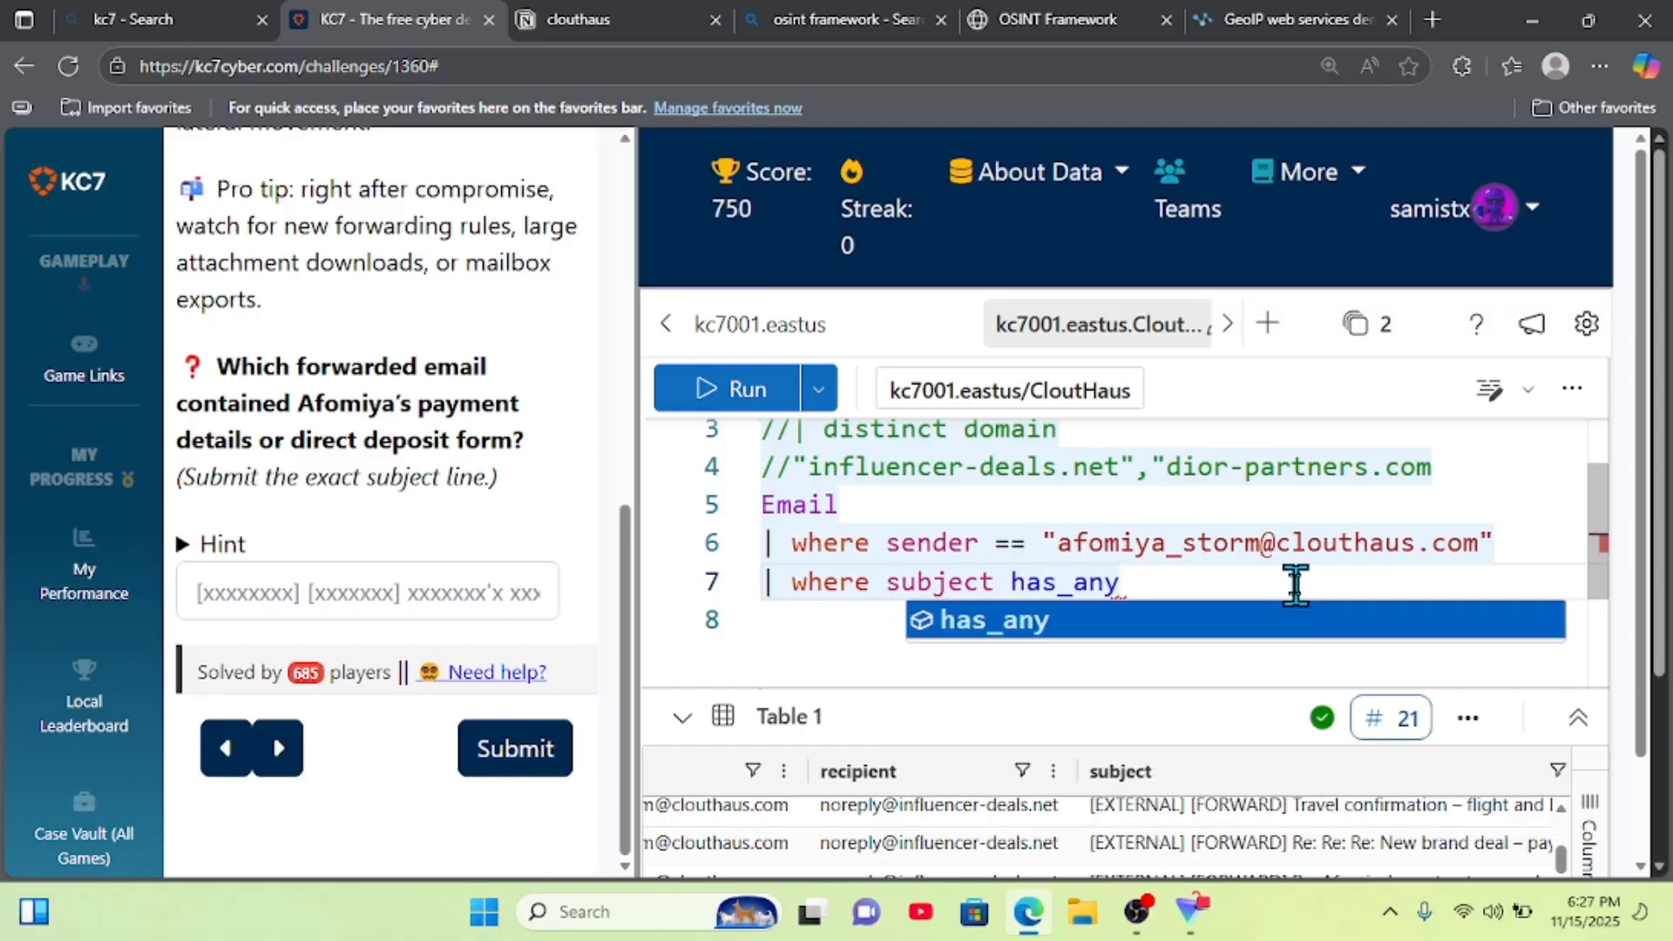
{"action": "type", "text": "("}
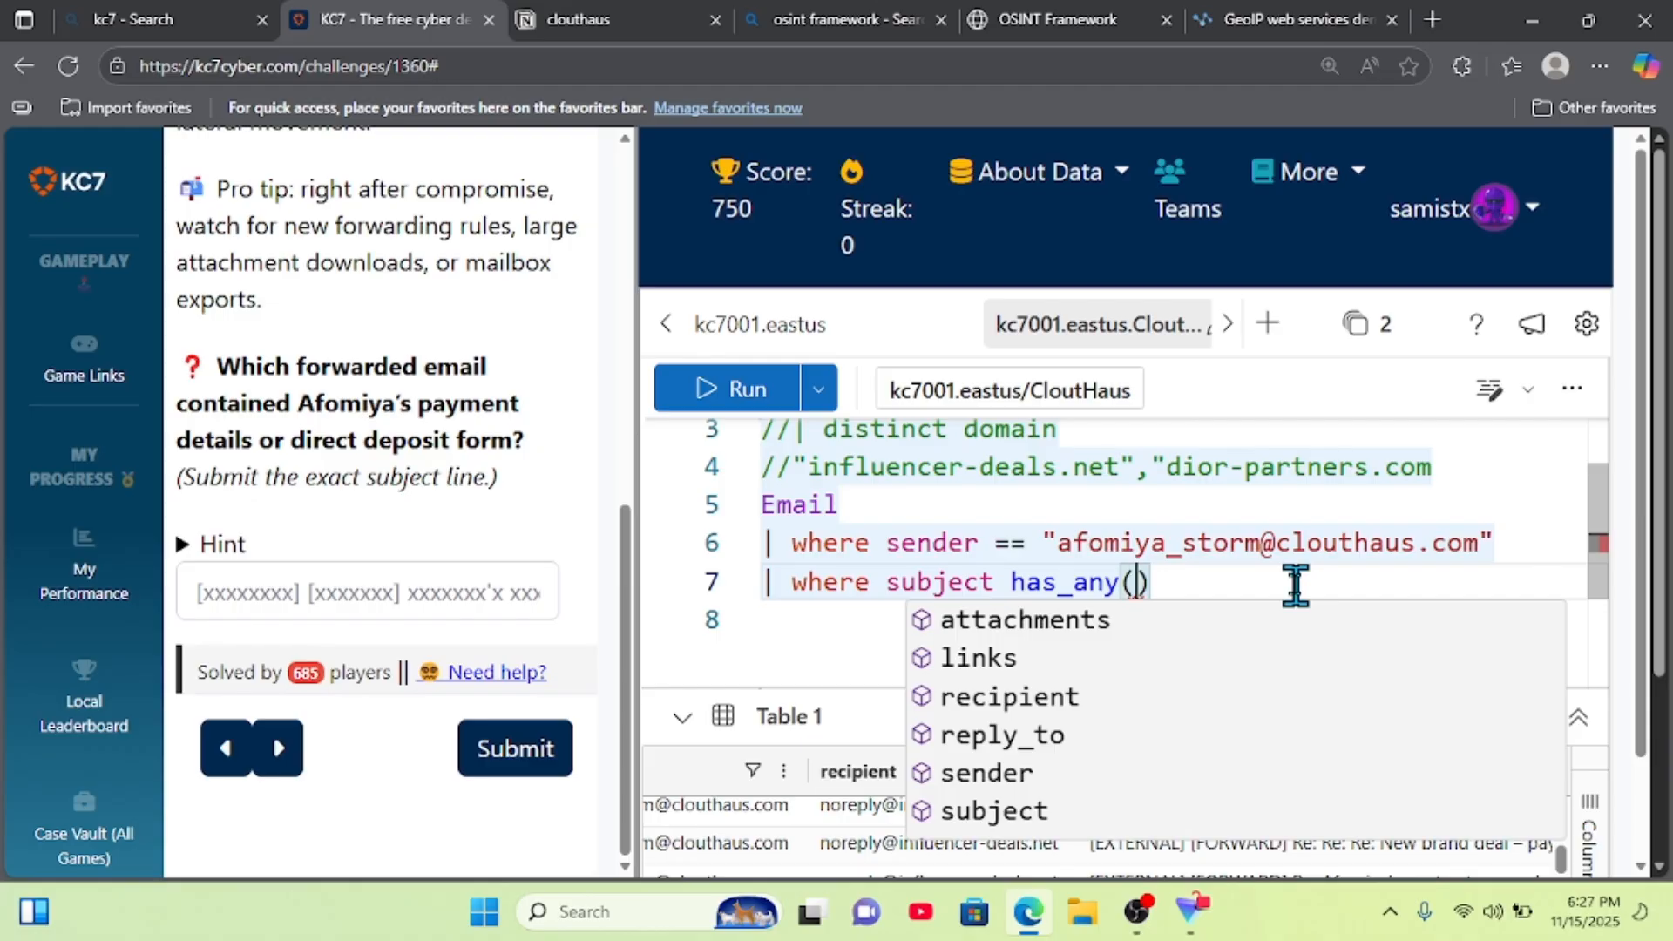
{"action": "key", "text": "BackSpace"}
{"action": "key", "text": "BackSpace"}
{"action": "key", "text": "BackSpace"}
{"action": "key", "text": "BackSpace"}
{"action": "key", "text": "BackSpace"}
{"action": "key", "text": "BackSpace"}
{"action": "key", "text": "BackSpace"}
{"action": "key", "text": "BackSpace"}
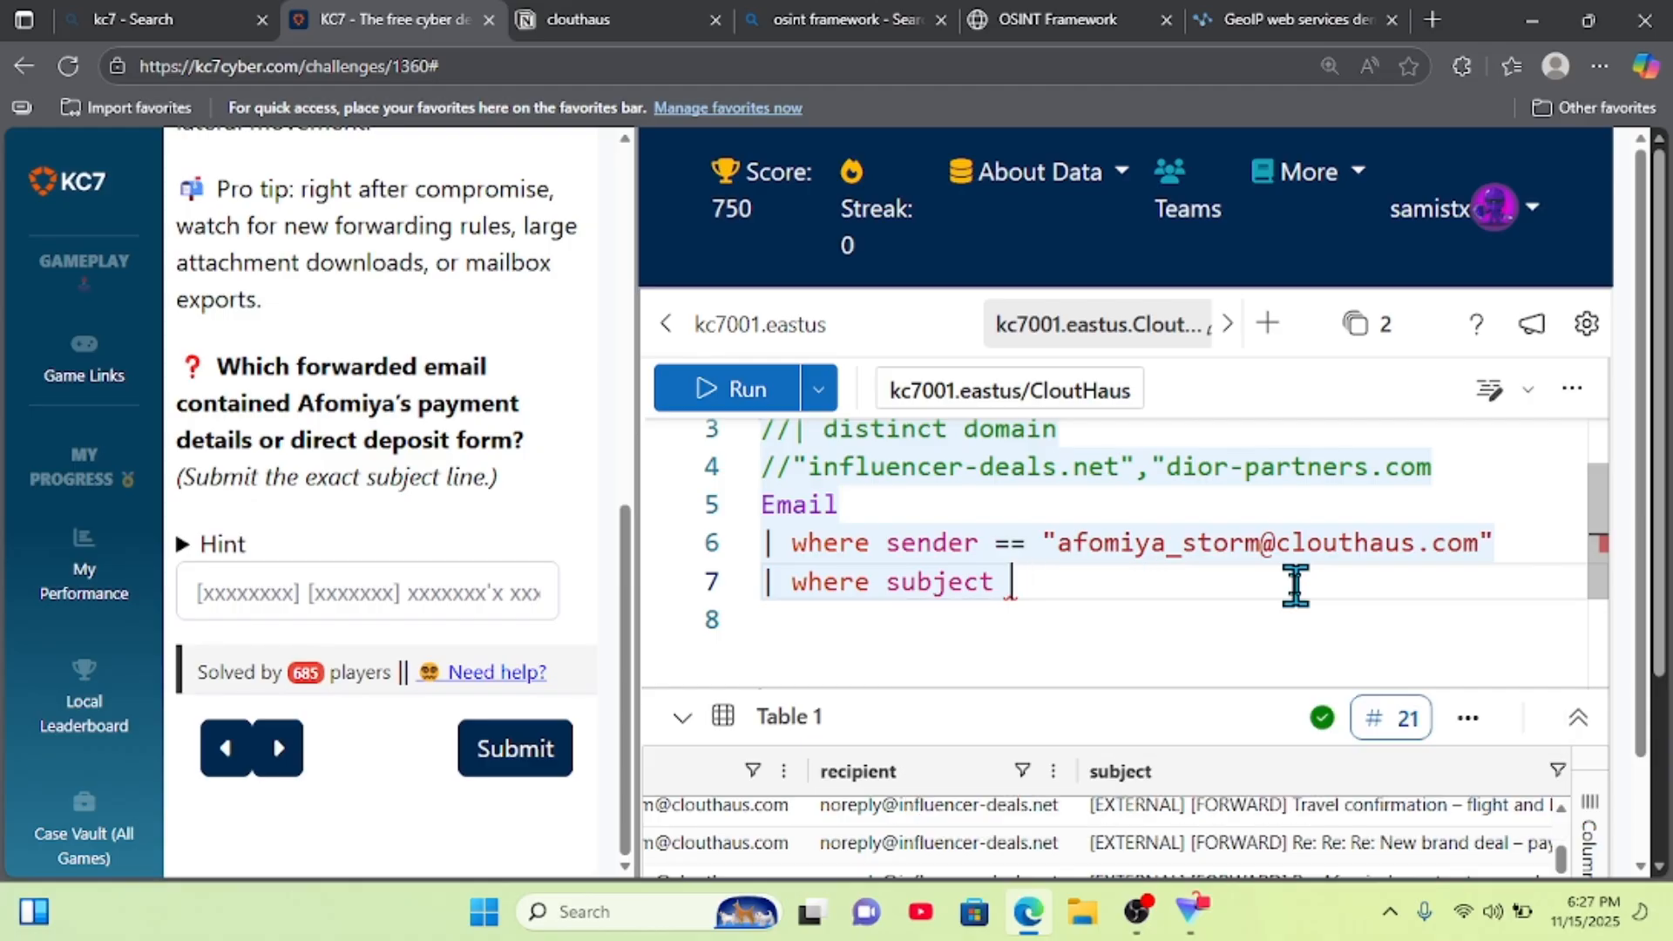
- Complete the subject filter with contains "payment" and run the query
{"action": "type", "text": "contains"}
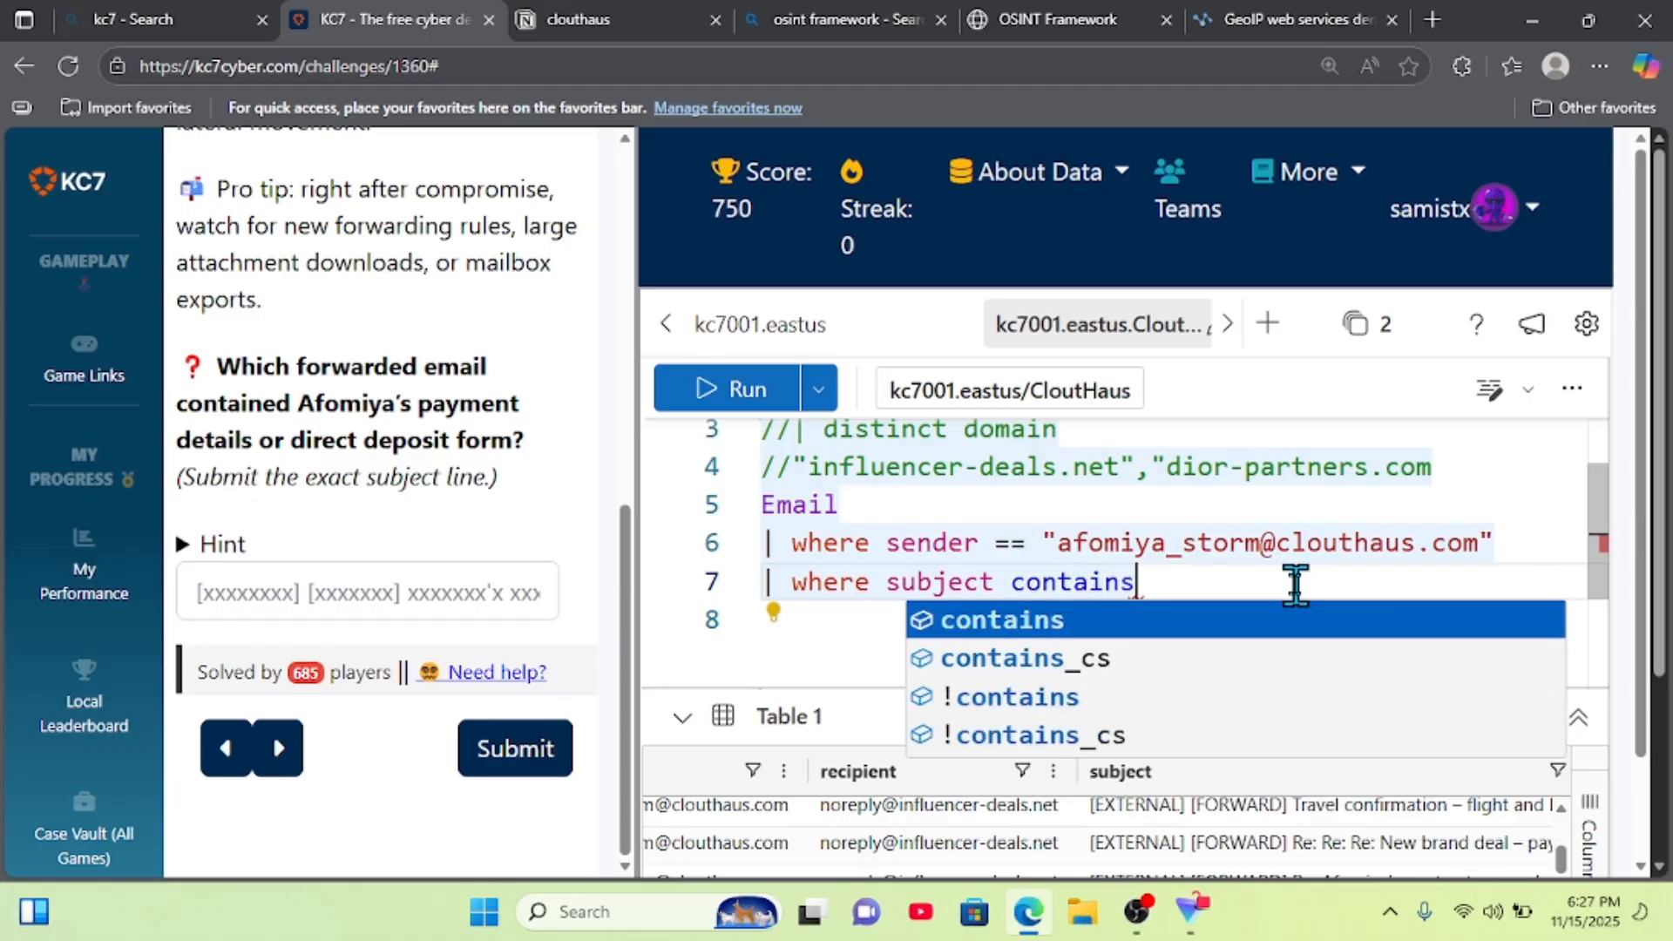
{"action": "type", "text": " \"payment"}
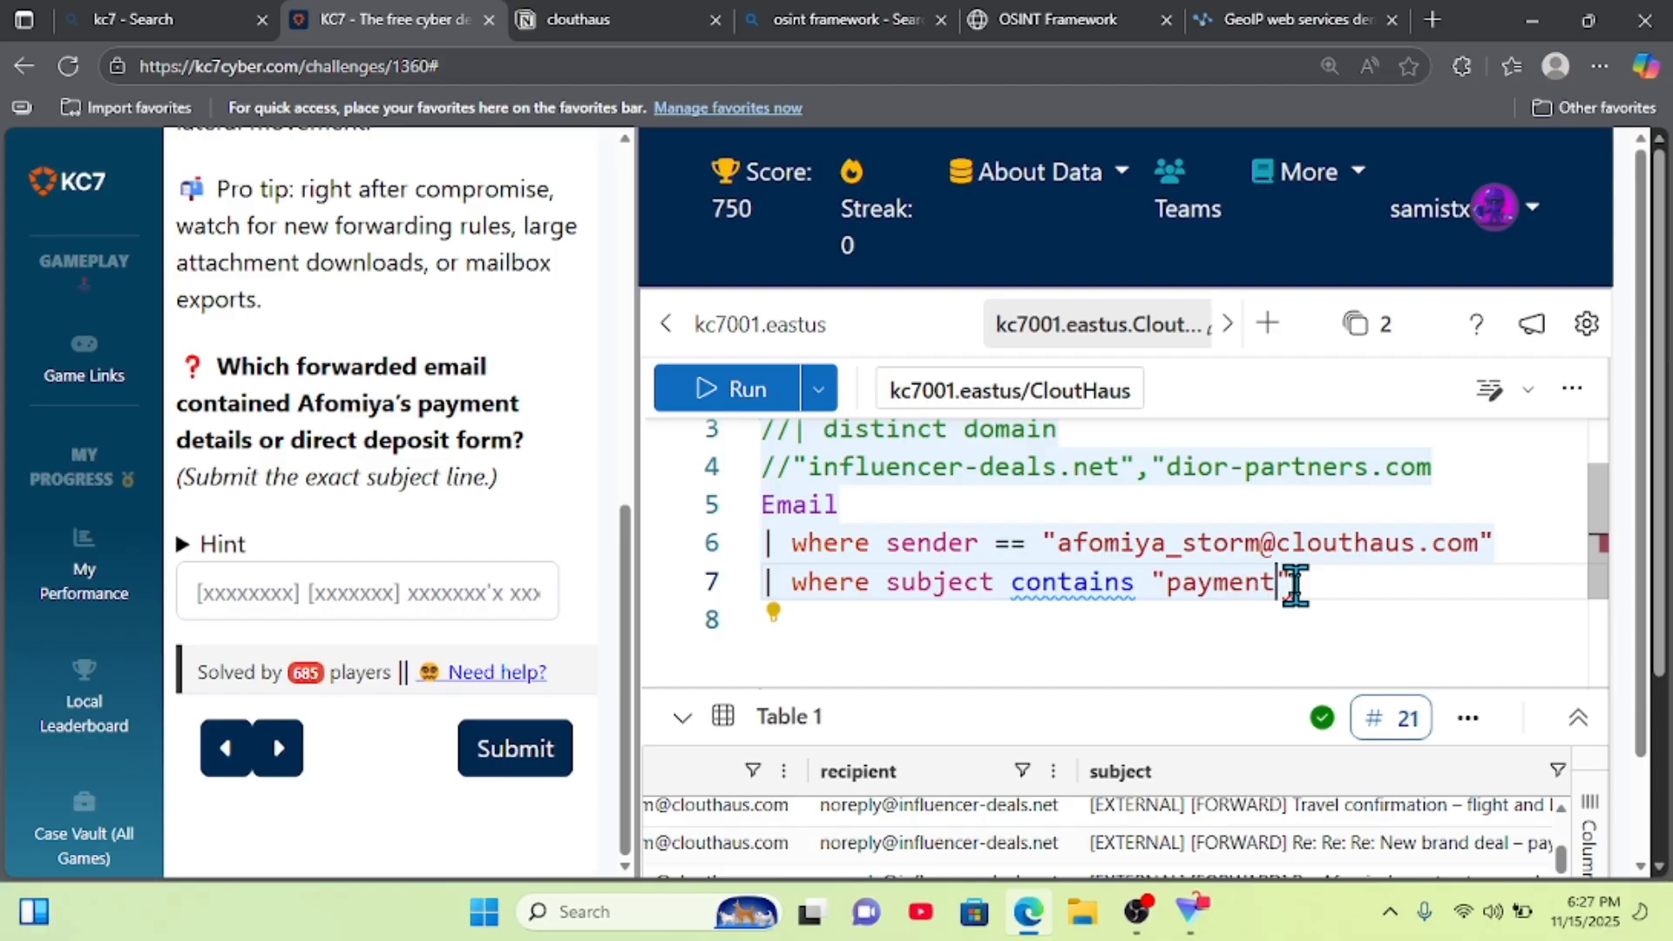
{"action": "left_click", "coordinate": [745, 387]}
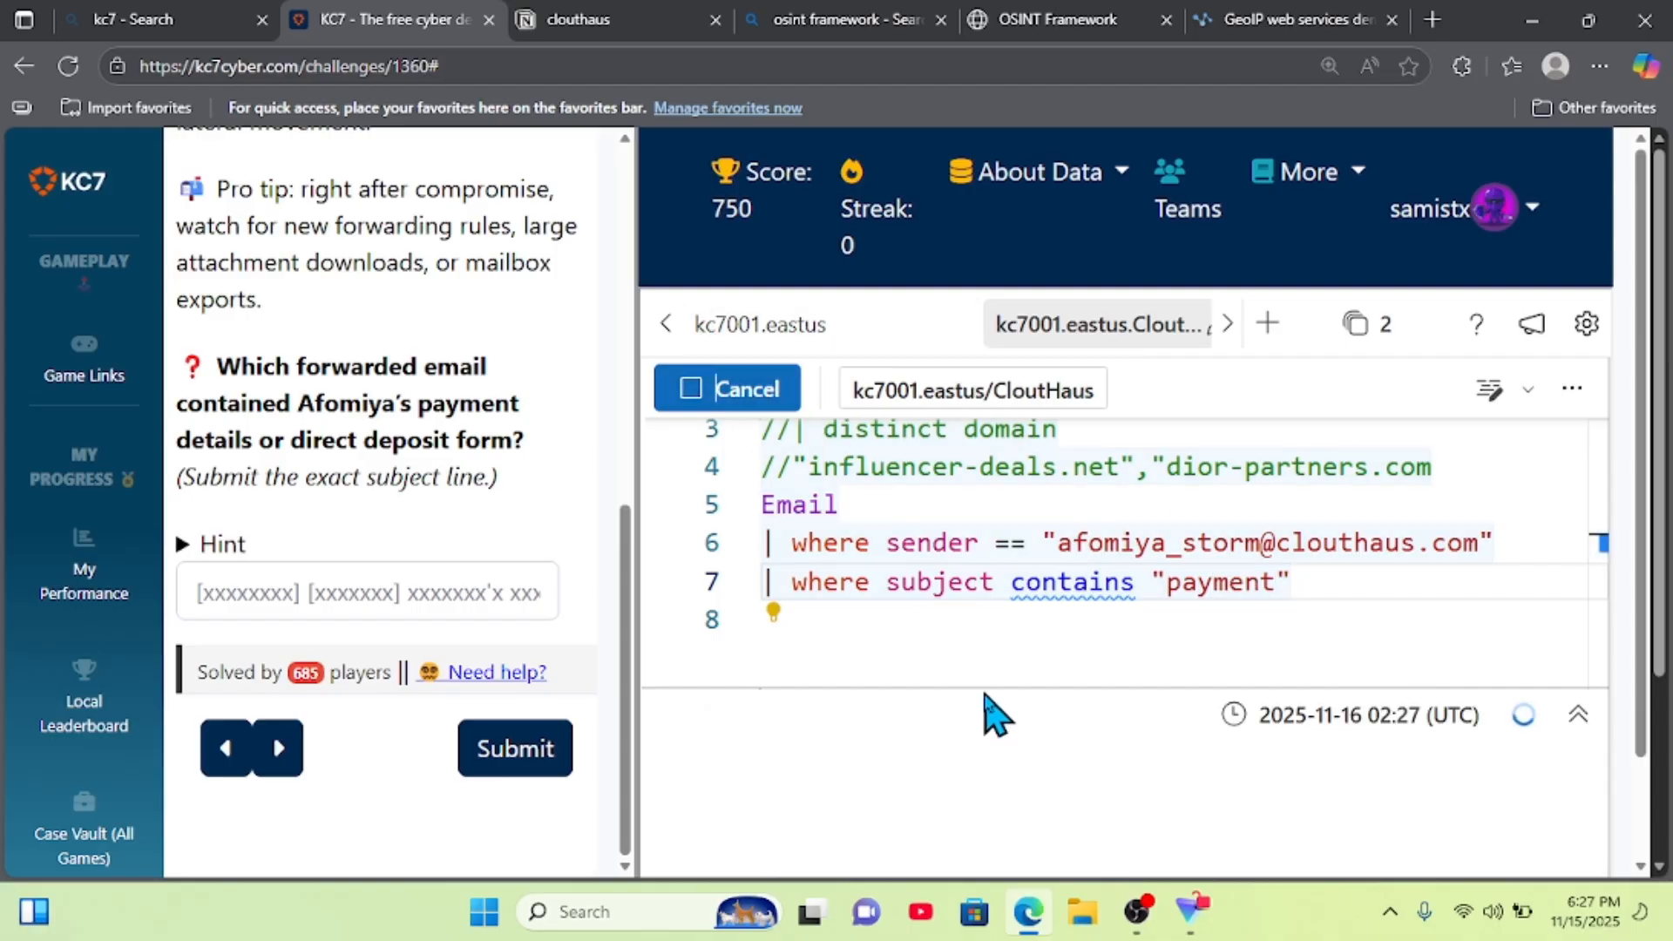
- Enlarge the results area, expand the 4/8/2025, 3:51:01 PM email record and widen its details to read the subject
{"action": "left_click_drag", "start_coordinate": [994, 694], "coordinate": [1033, 475]}
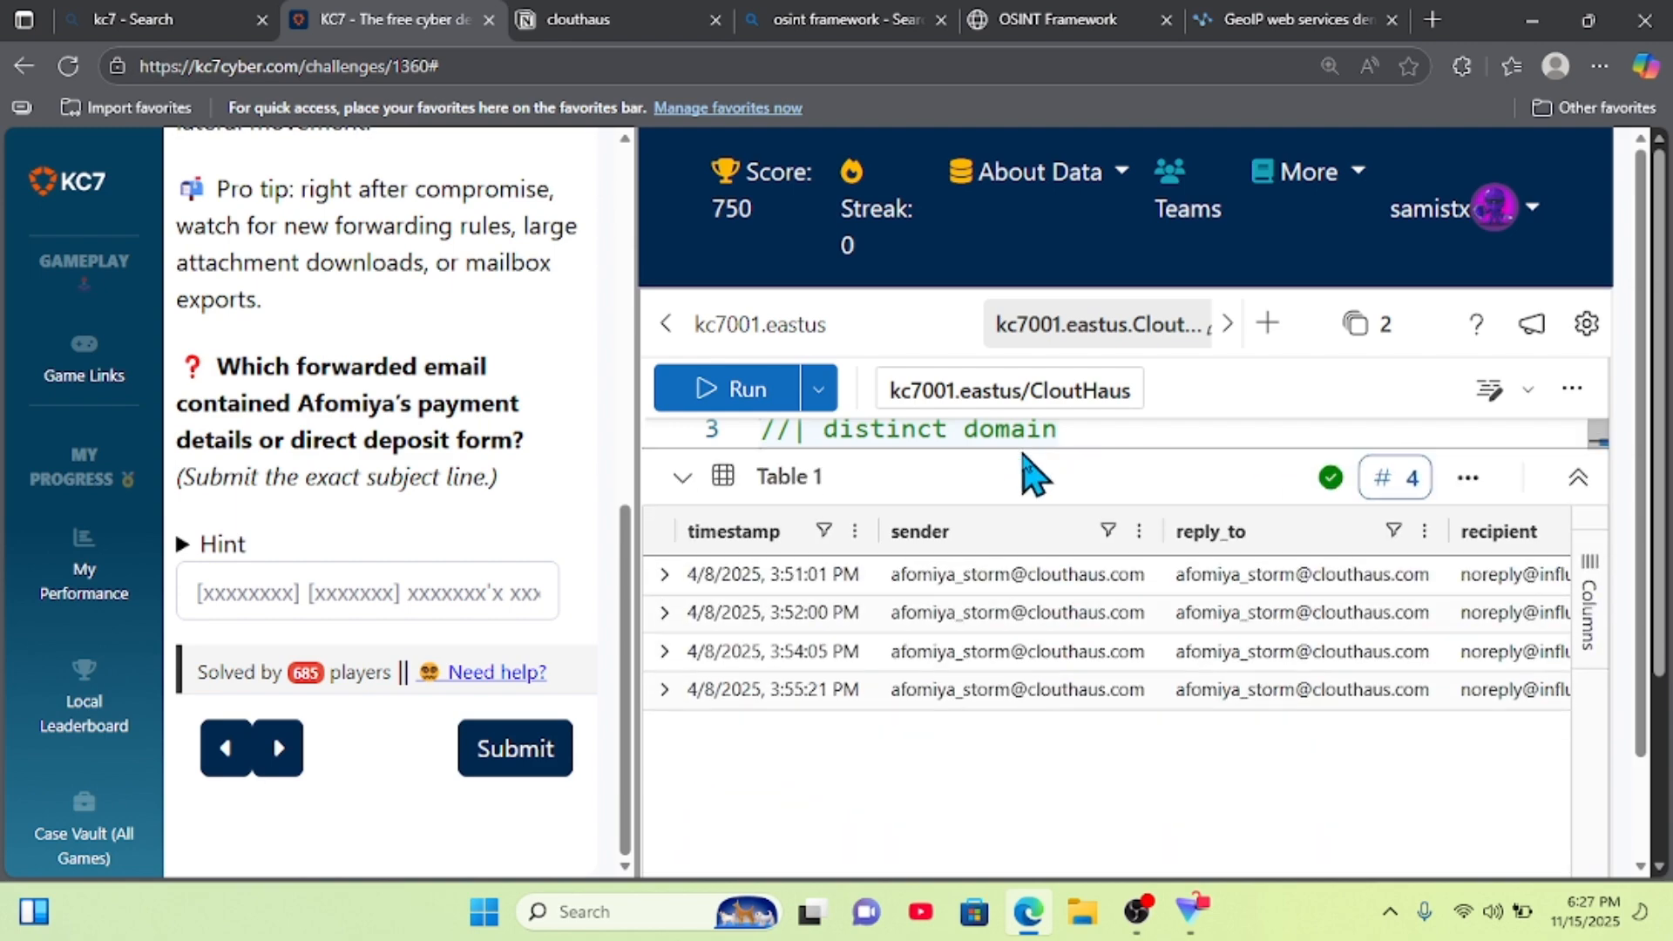
{"action": "left_click", "coordinate": [664, 574]}
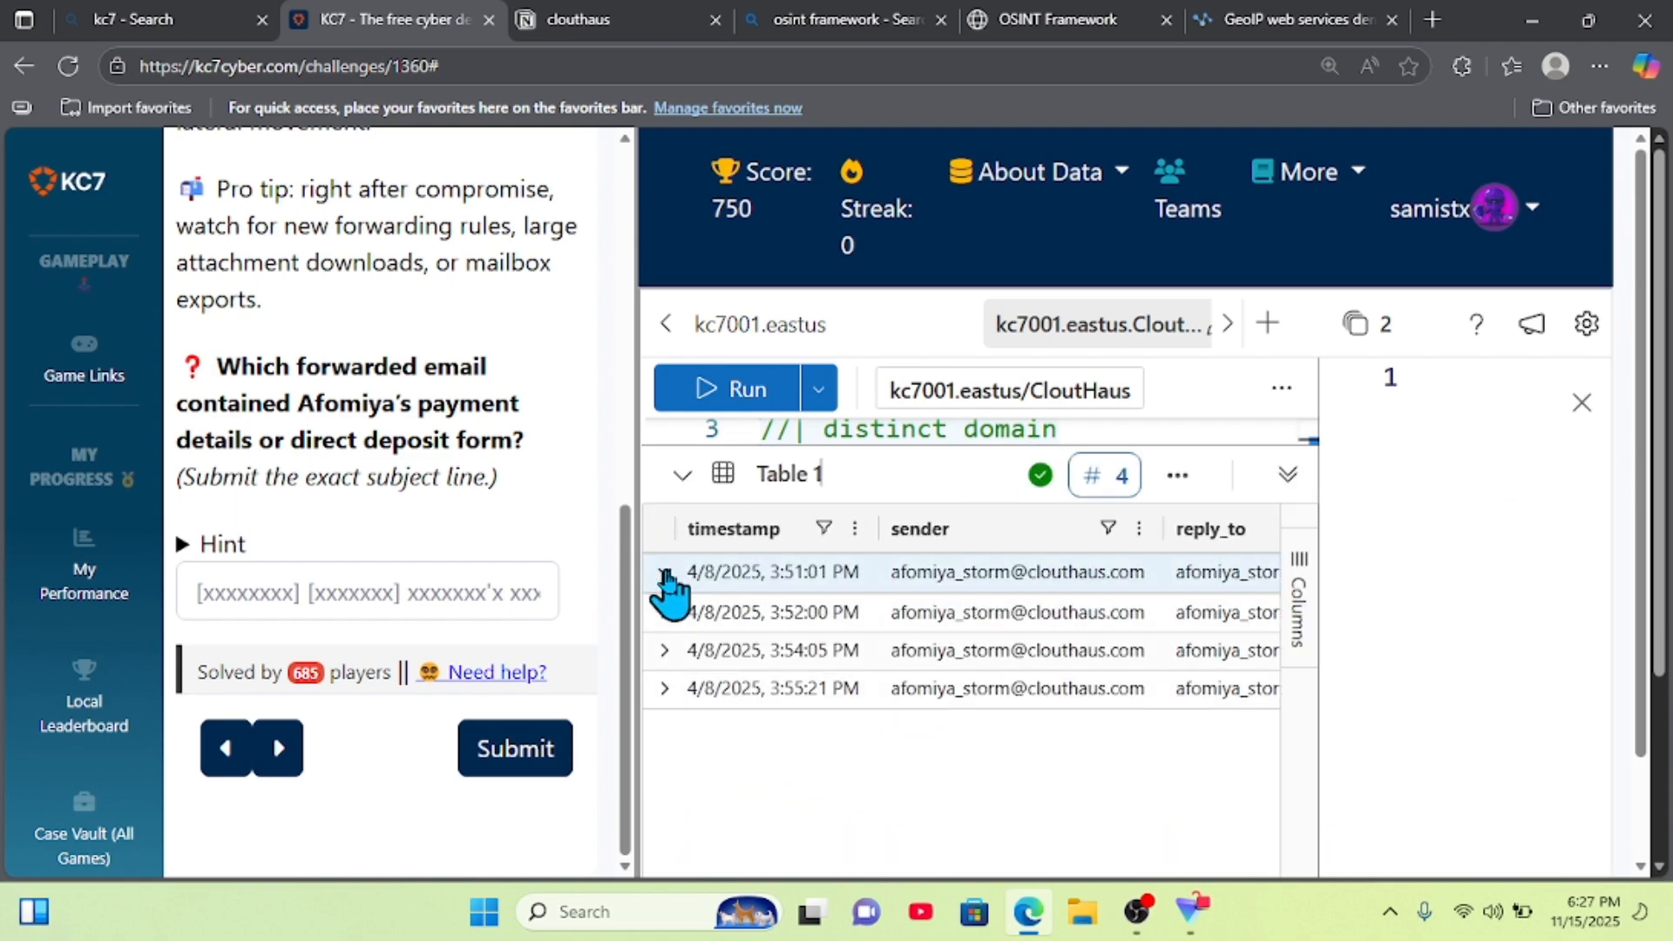
{"action": "left_click_drag", "start_coordinate": [1315, 586], "coordinate": [981, 562]}
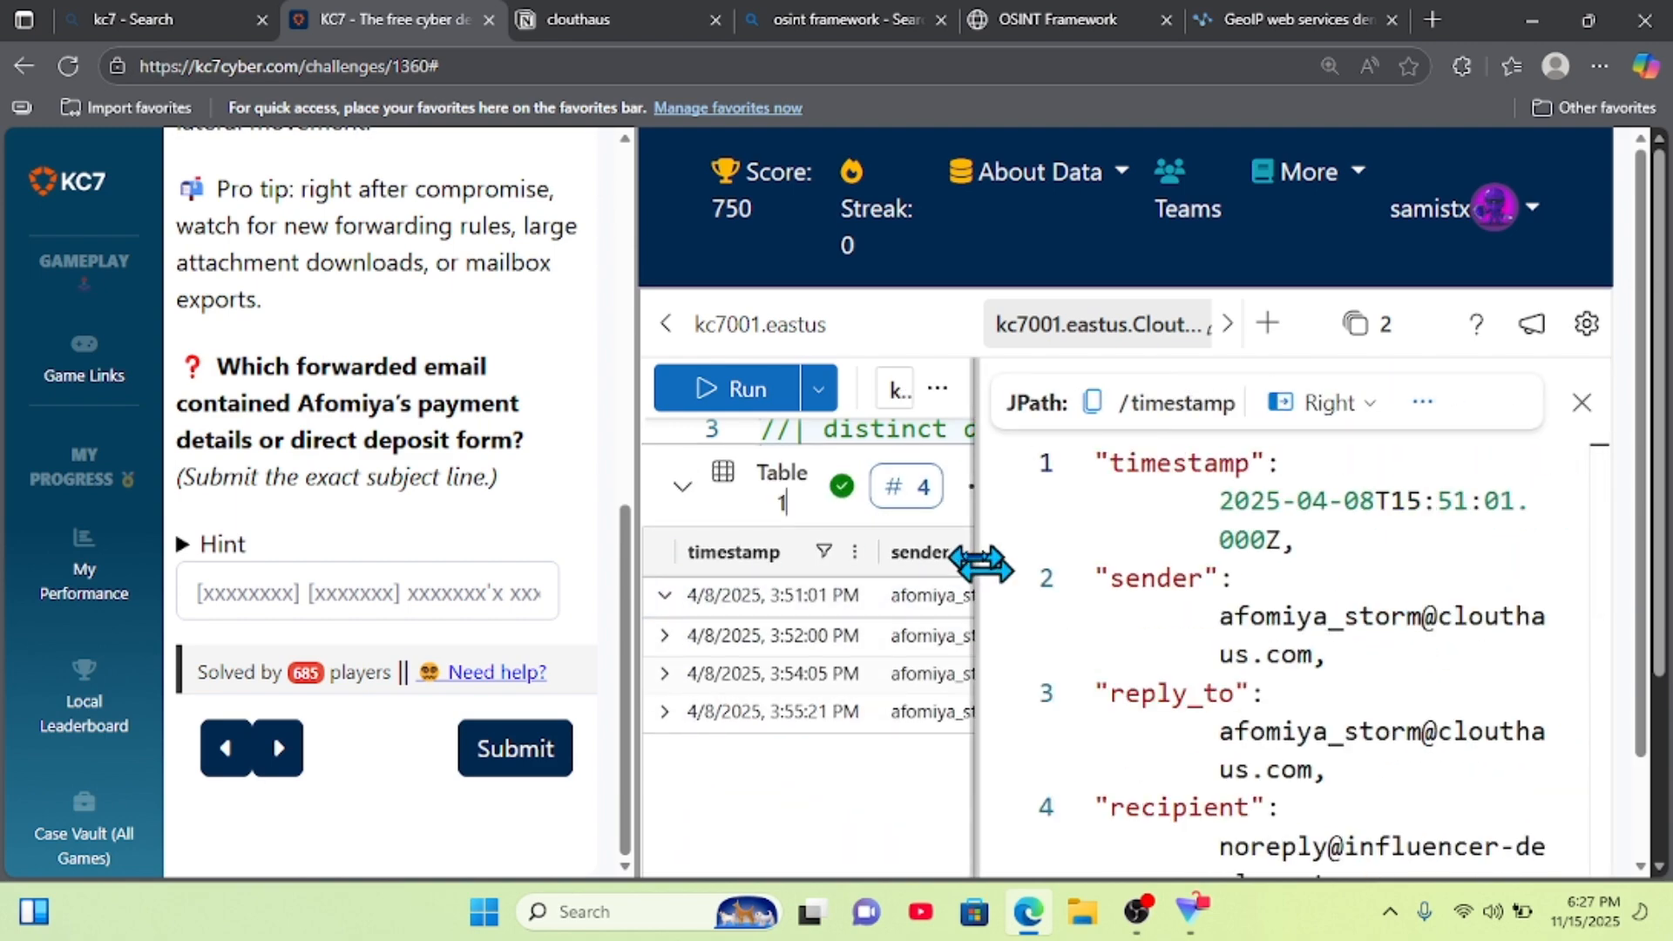
{"action": "scroll", "coordinate": [1217, 665], "scroll_direction": "down", "scroll_amount": 3}
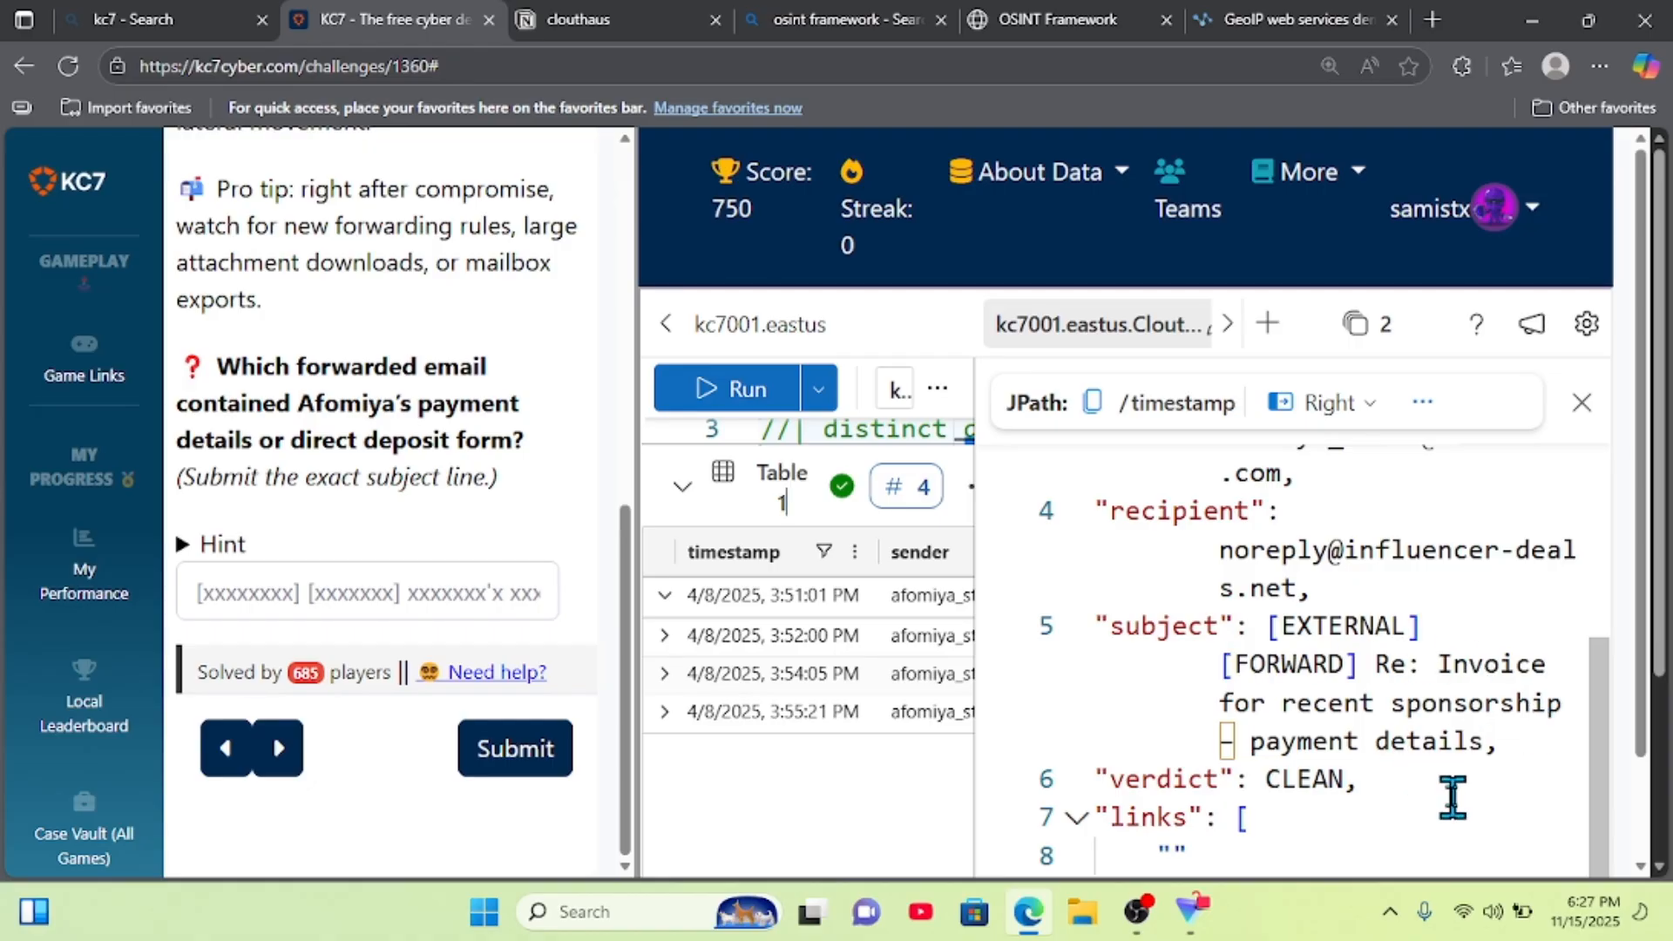
- Expand the 4/8/2025, 3:52:00 PM email record and widen its details to read the subject
{"action": "left_click", "coordinate": [664, 635]}
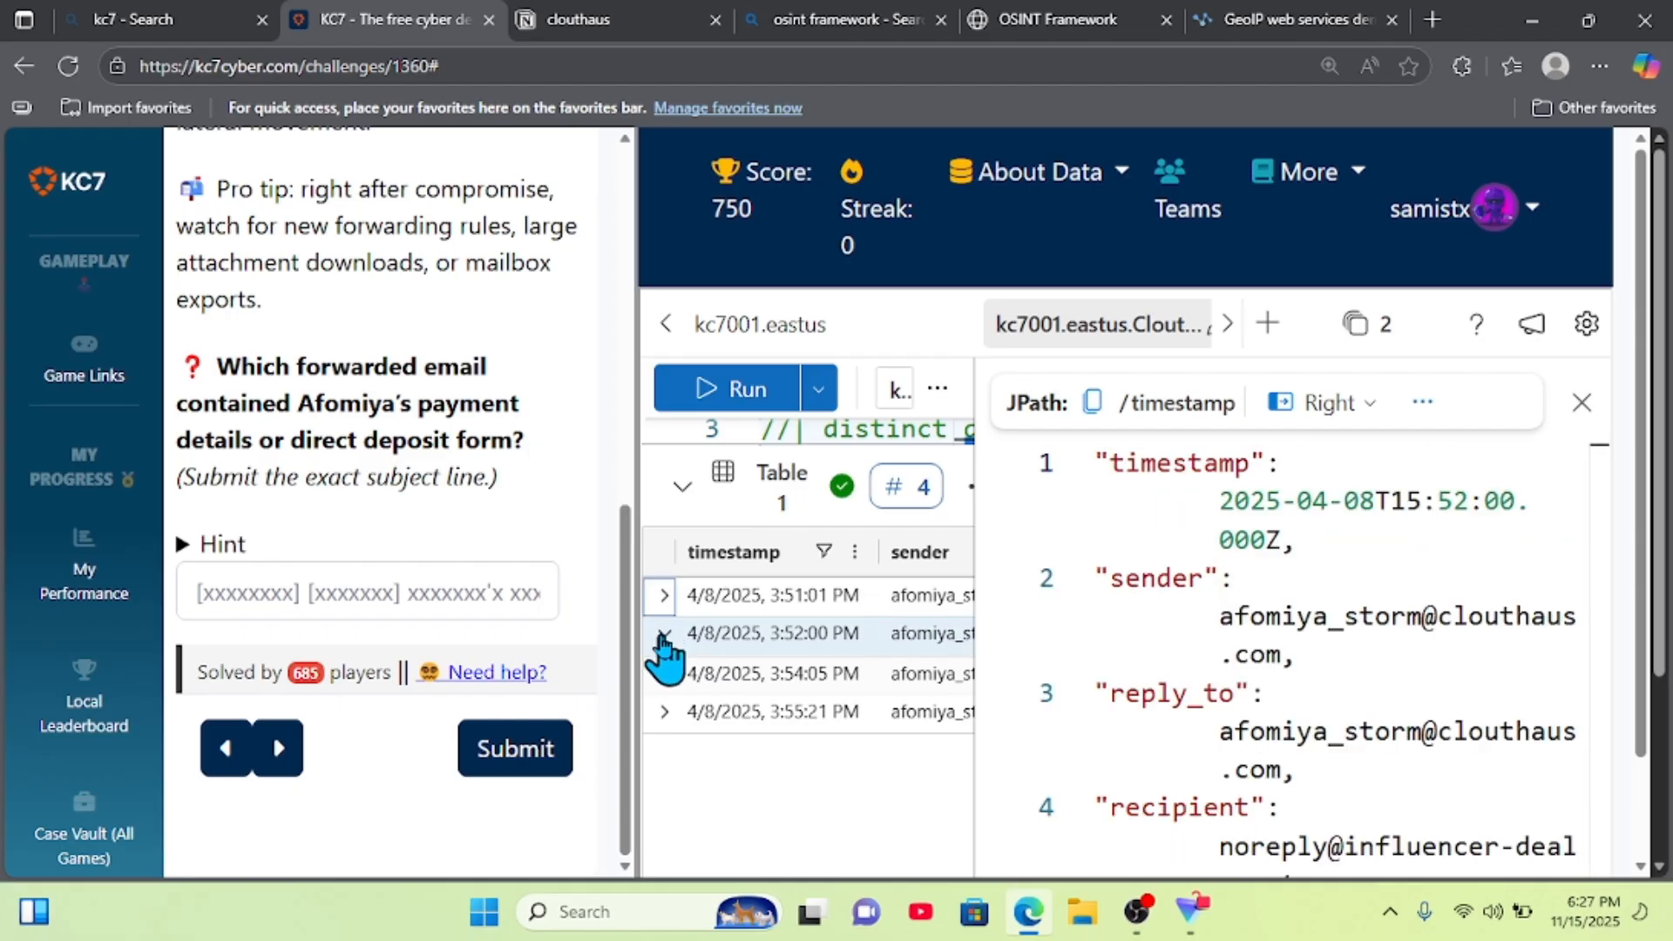
{"action": "left_click", "coordinate": [664, 635]}
{"action": "left_click", "coordinate": [665, 612]}
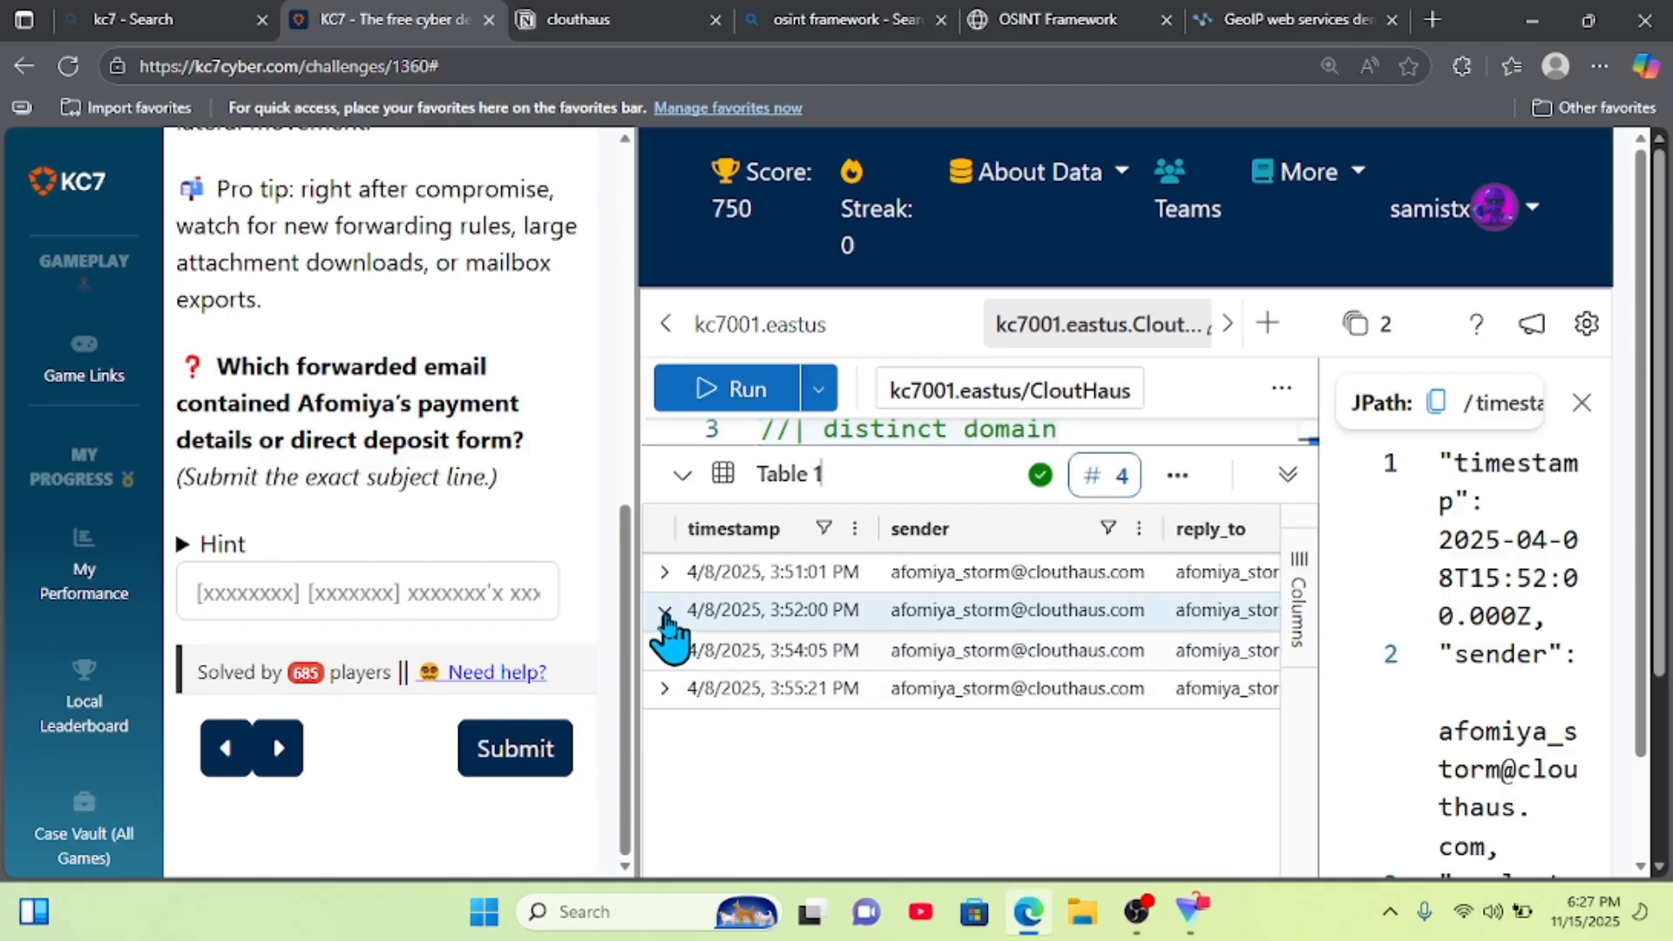
{"action": "scroll", "coordinate": [1437, 691], "scroll_direction": "down", "scroll_amount": 2}
{"action": "left_click_drag", "start_coordinate": [1318, 696], "coordinate": [889, 650]}
{"action": "scroll", "coordinate": [1174, 702], "scroll_direction": "down", "scroll_amount": 2}
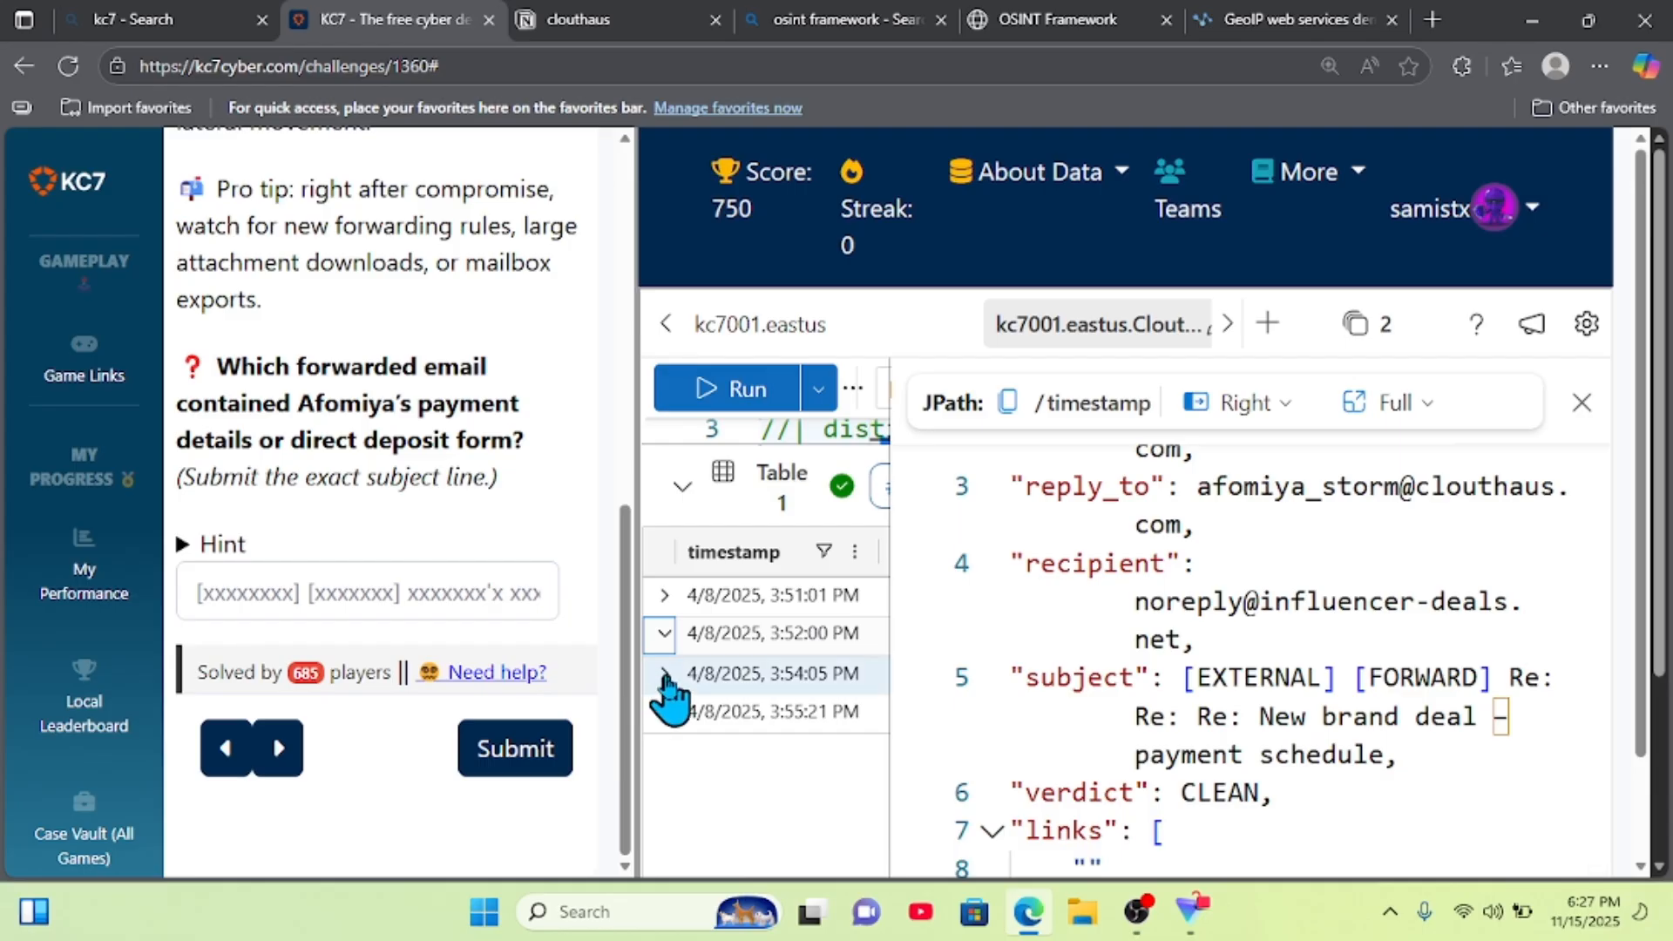
- Expand the 4/8/2025, 3:54:05 PM email record and widen its details to read the subject
{"action": "left_click", "coordinate": [664, 643]}
{"action": "left_click", "coordinate": [664, 649]}
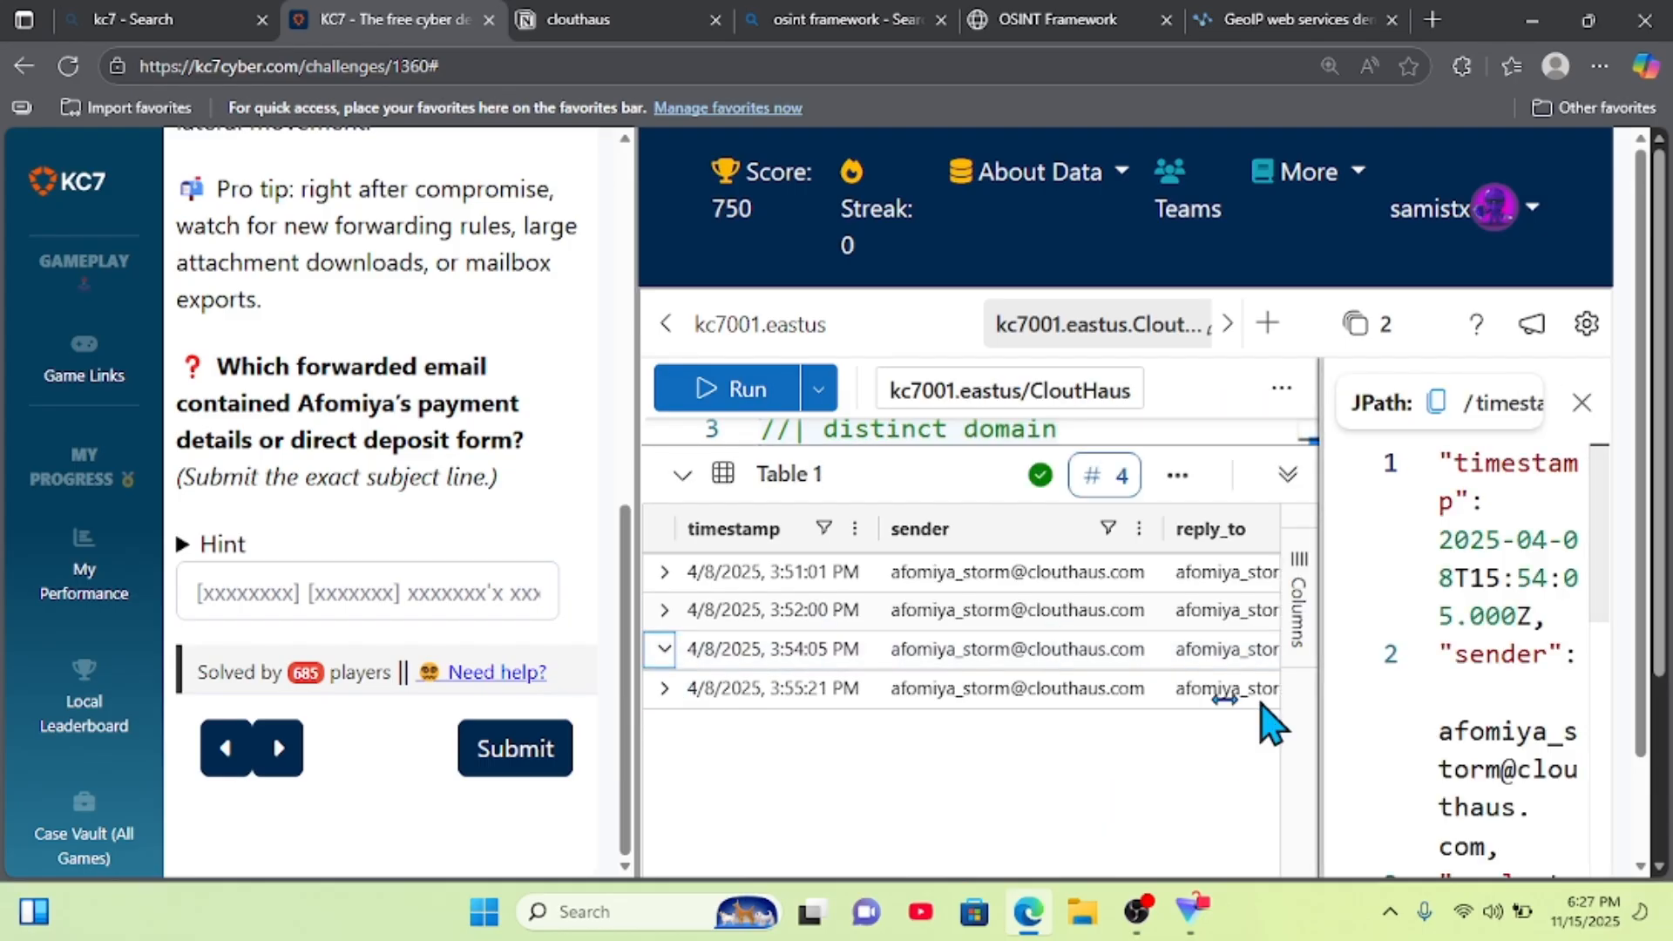
{"action": "left_click_drag", "start_coordinate": [1311, 697], "coordinate": [890, 650]}
{"action": "scroll", "coordinate": [1173, 697], "scroll_direction": "down", "scroll_amount": 1}
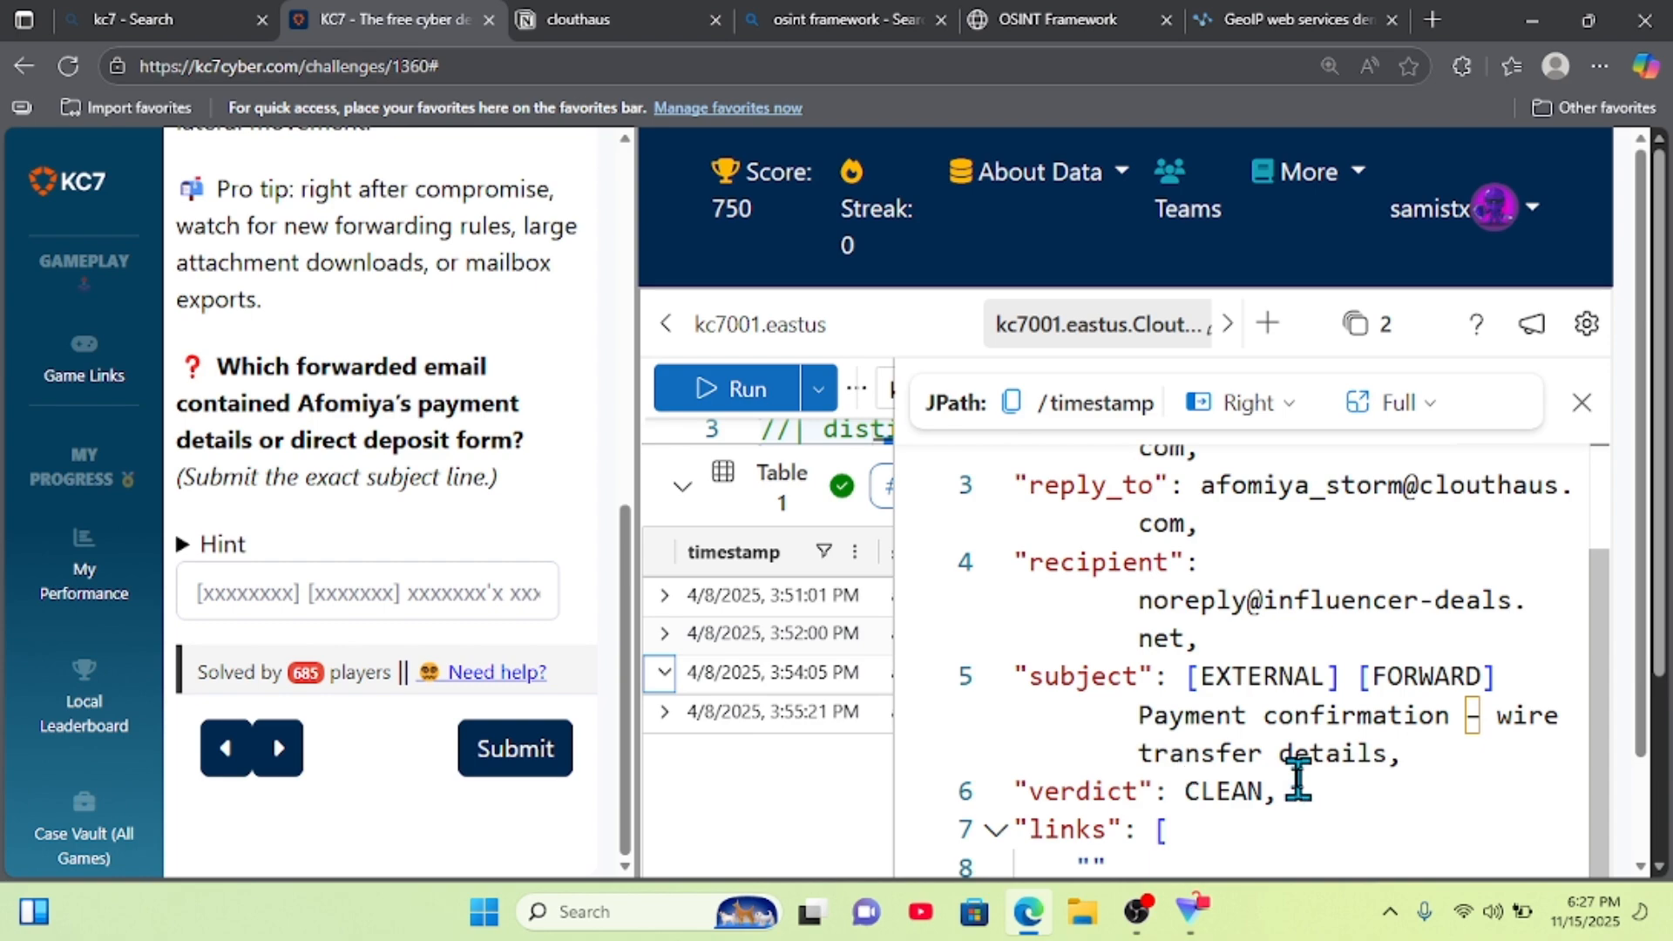
{"action": "scroll", "coordinate": [1298, 780], "scroll_direction": "down", "scroll_amount": 1}
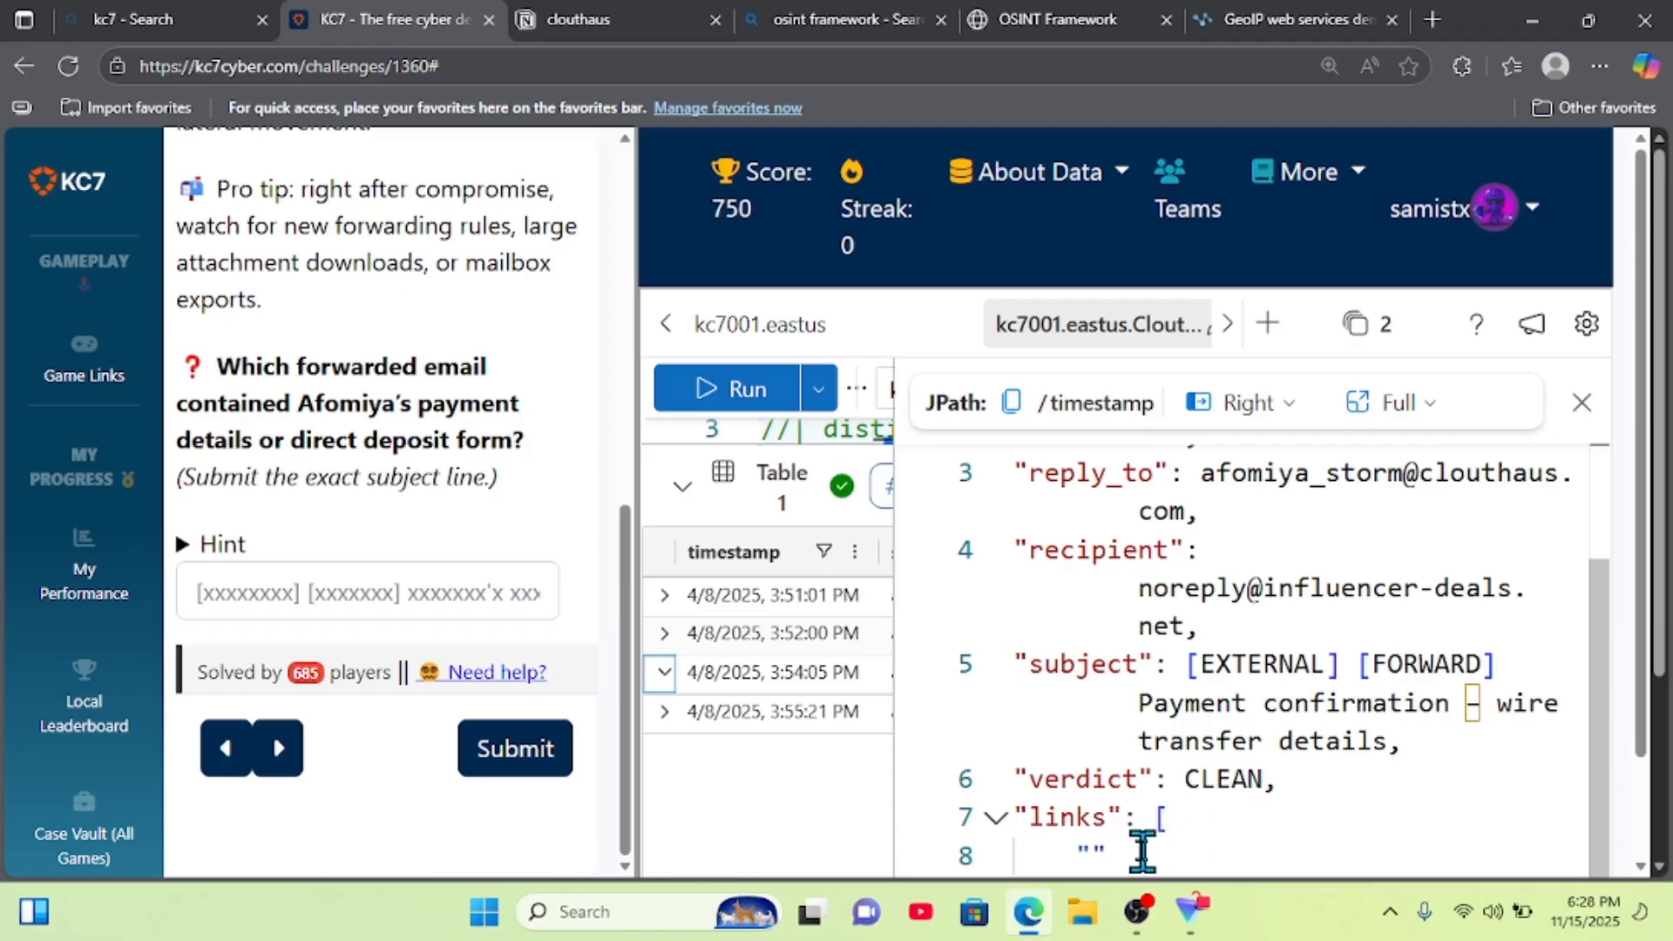
- Expand the 4/8/2025, 3:55:21 PM email record, widen its details and check its fields, including the subject
{"action": "left_click", "coordinate": [664, 716]}
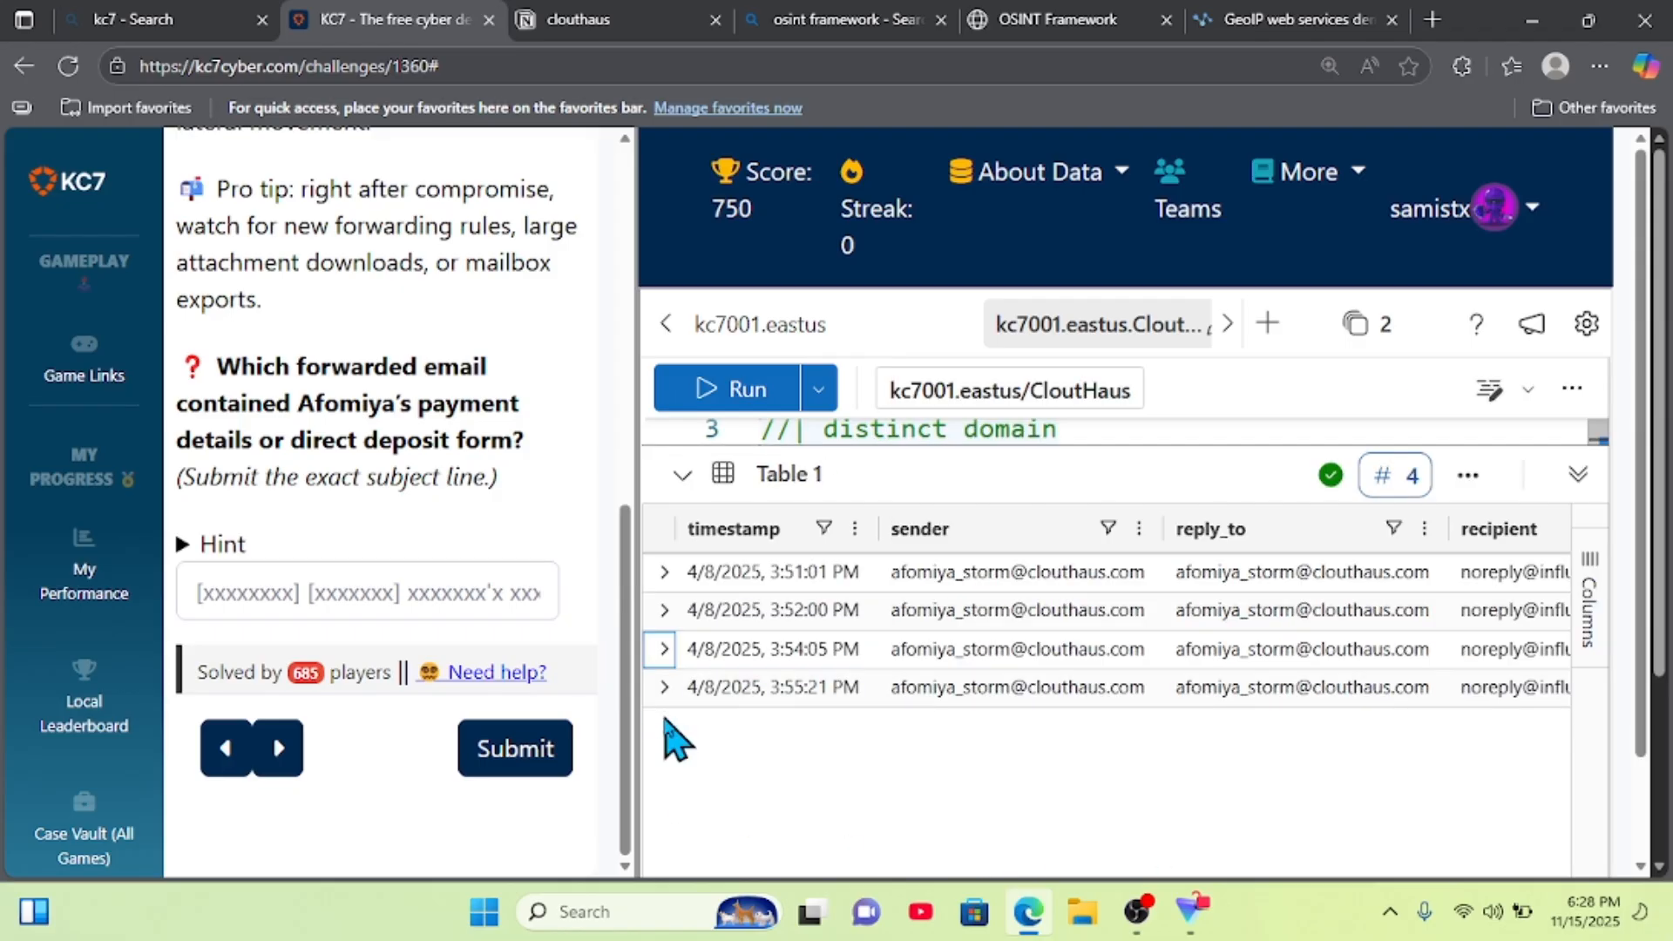
{"action": "left_click", "coordinate": [665, 697]}
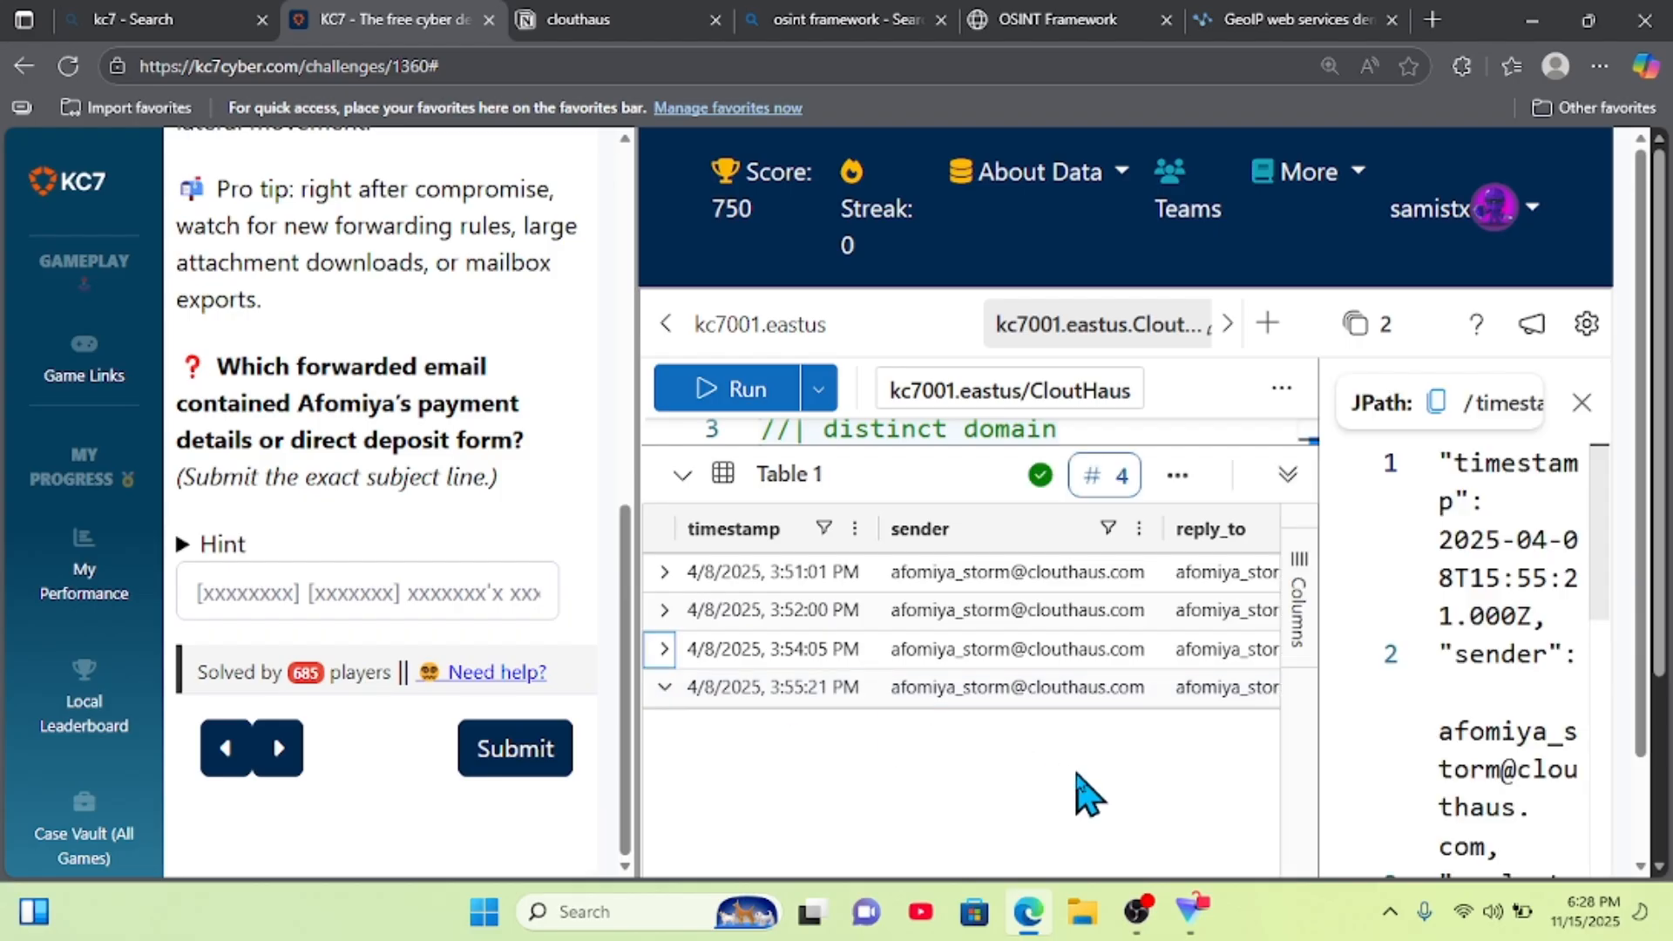
{"action": "left_click_drag", "start_coordinate": [1319, 688], "coordinate": [953, 646]}
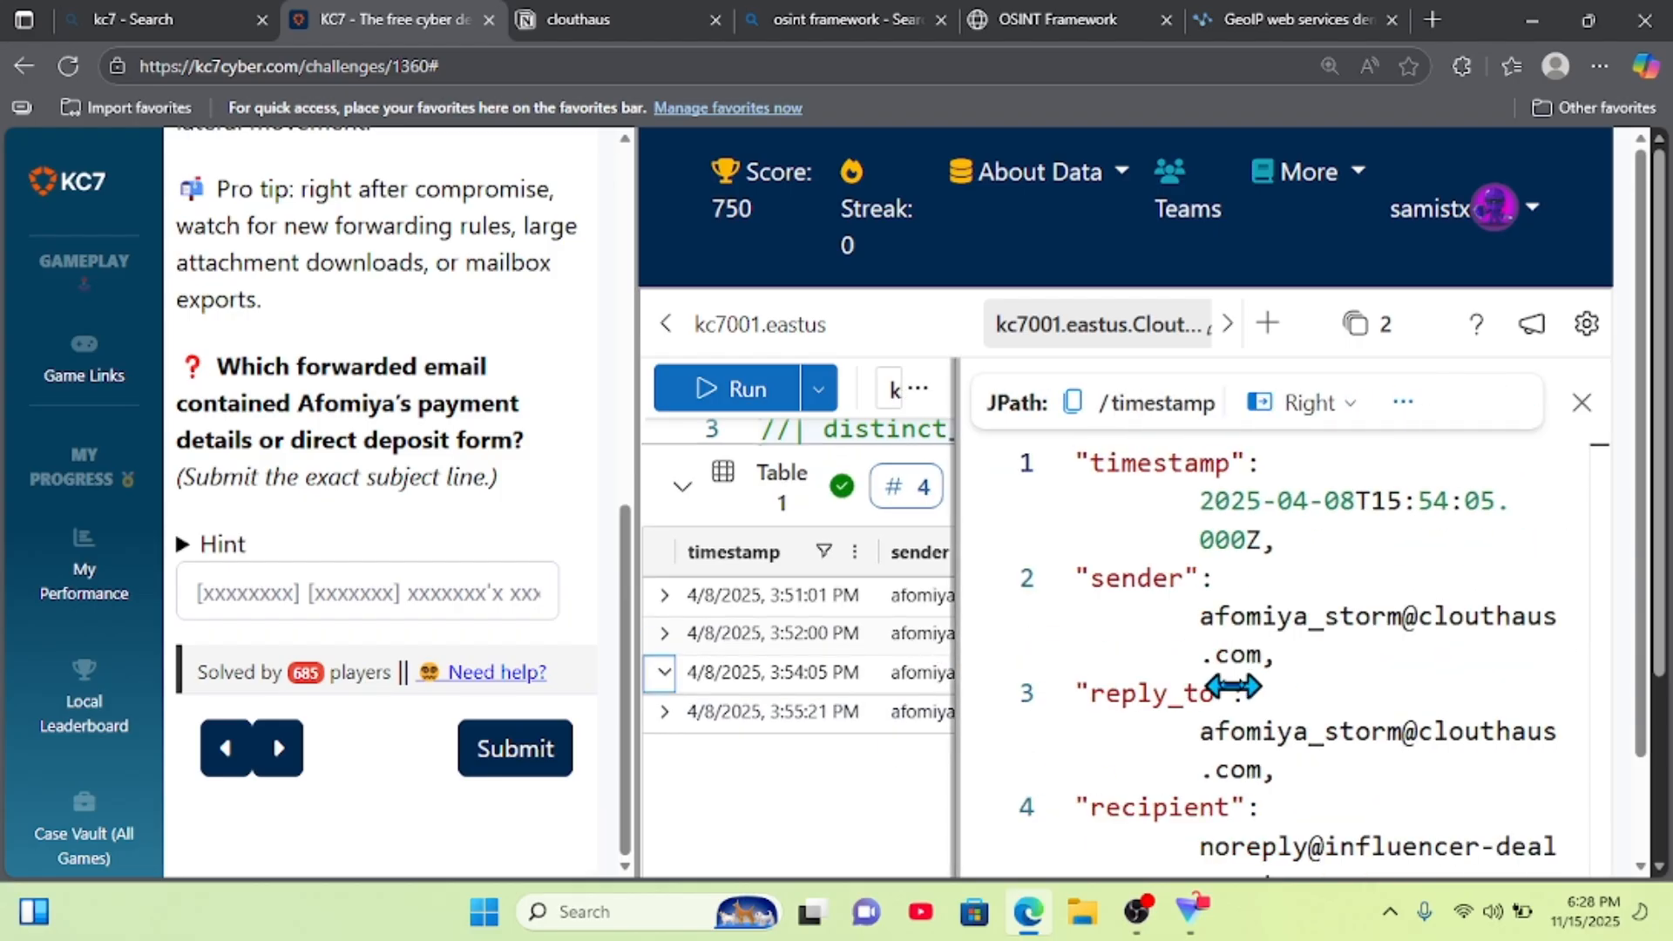
{"action": "scroll", "coordinate": [1232, 676], "scroll_direction": "down", "scroll_amount": 3}
{"action": "key", "text": "Down"}
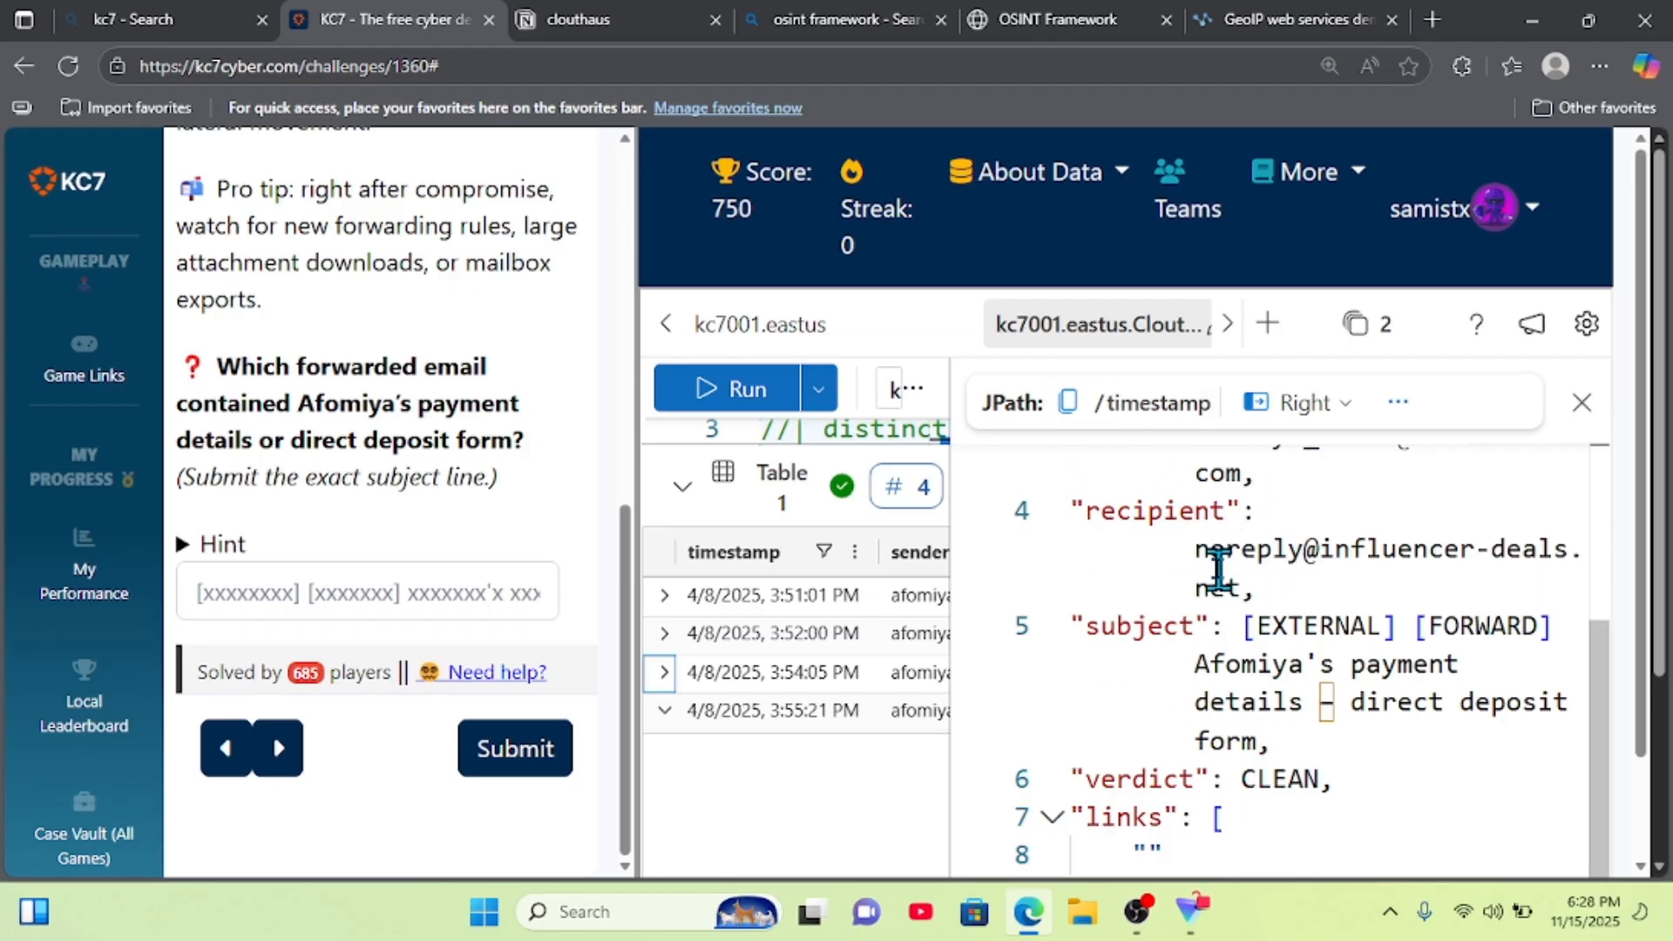
{"action": "scroll", "coordinate": [1215, 566], "scroll_direction": "up", "scroll_amount": 3}
{"action": "scroll", "coordinate": [1218, 571], "scroll_direction": "up", "scroll_amount": 2}
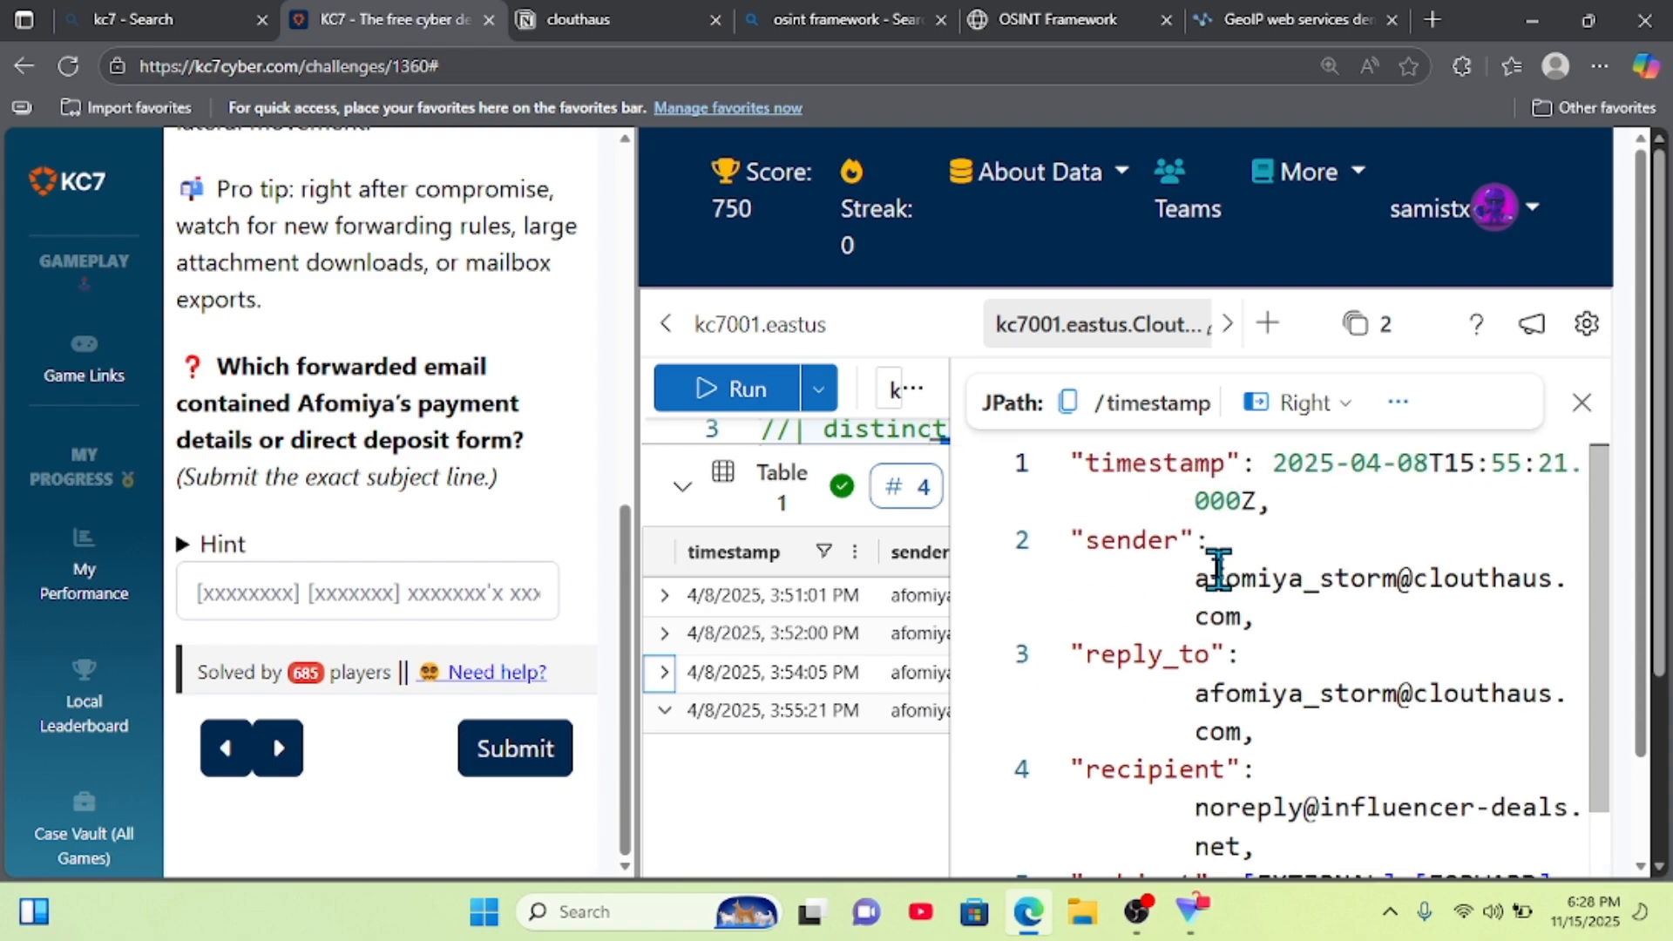
{"action": "scroll", "coordinate": [1218, 571], "scroll_direction": "down", "scroll_amount": 3}
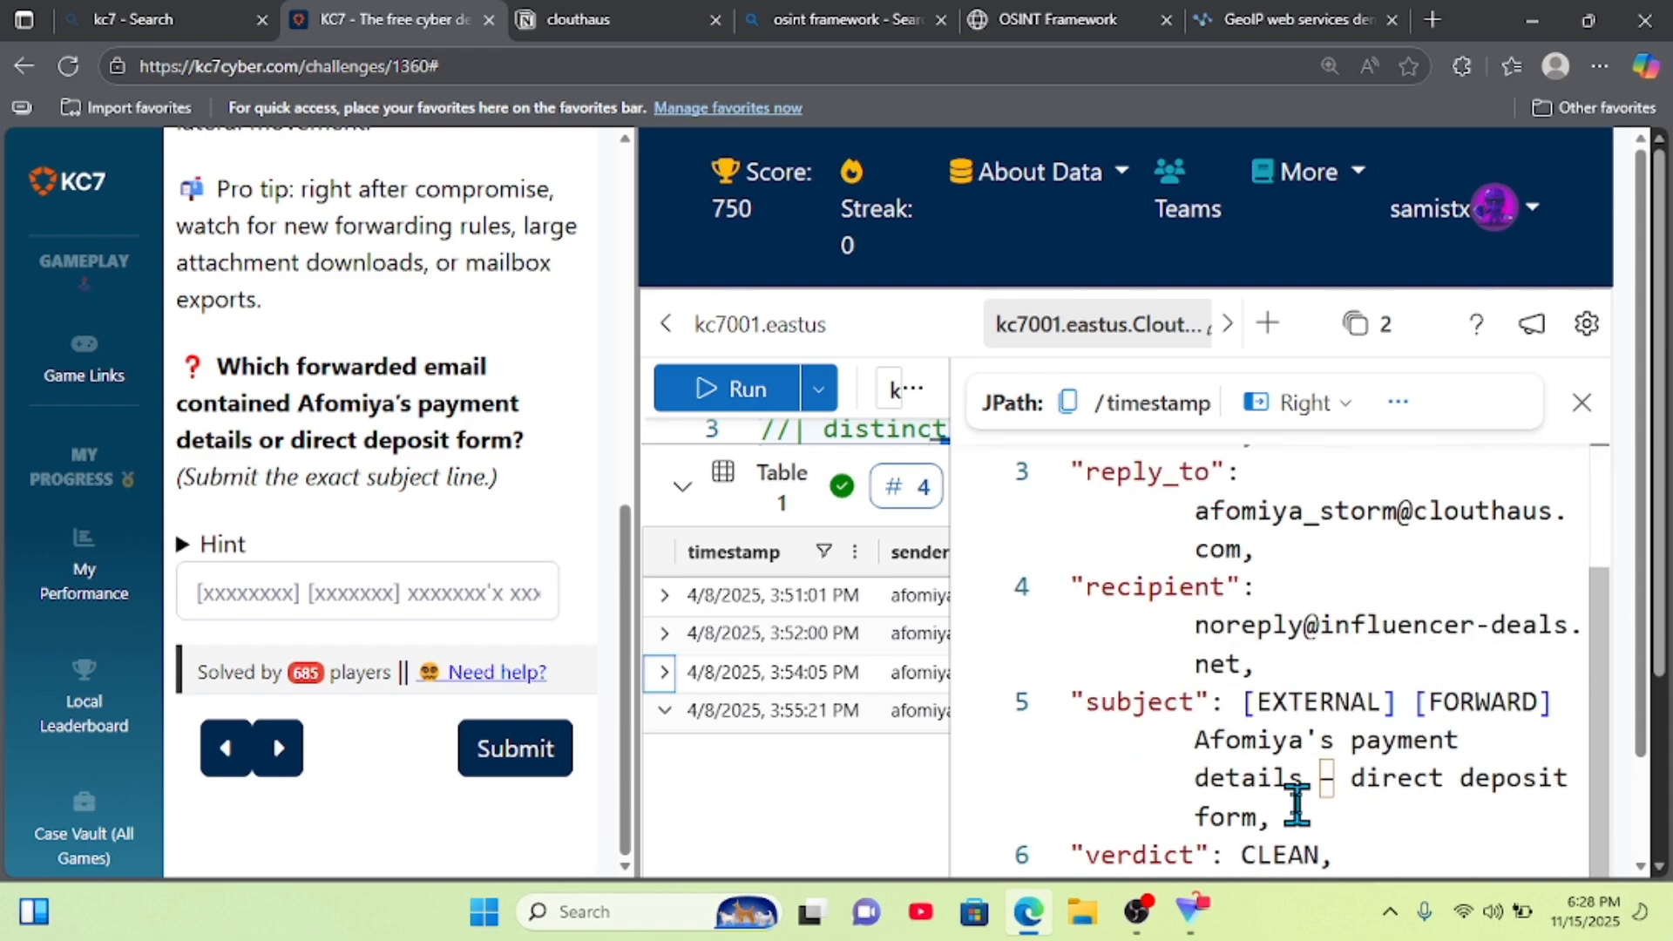
- Copy the full subject line of the 3:55:21 PM email, including [EXTERNAL] [FORWARD], into the Question 10 answer field
{"action": "left_click", "coordinate": [1264, 819]}
{"action": "left_click_drag", "start_coordinate": [1263, 819], "coordinate": [1245, 706]}
{"action": "key", "text": "ctrl+c"}
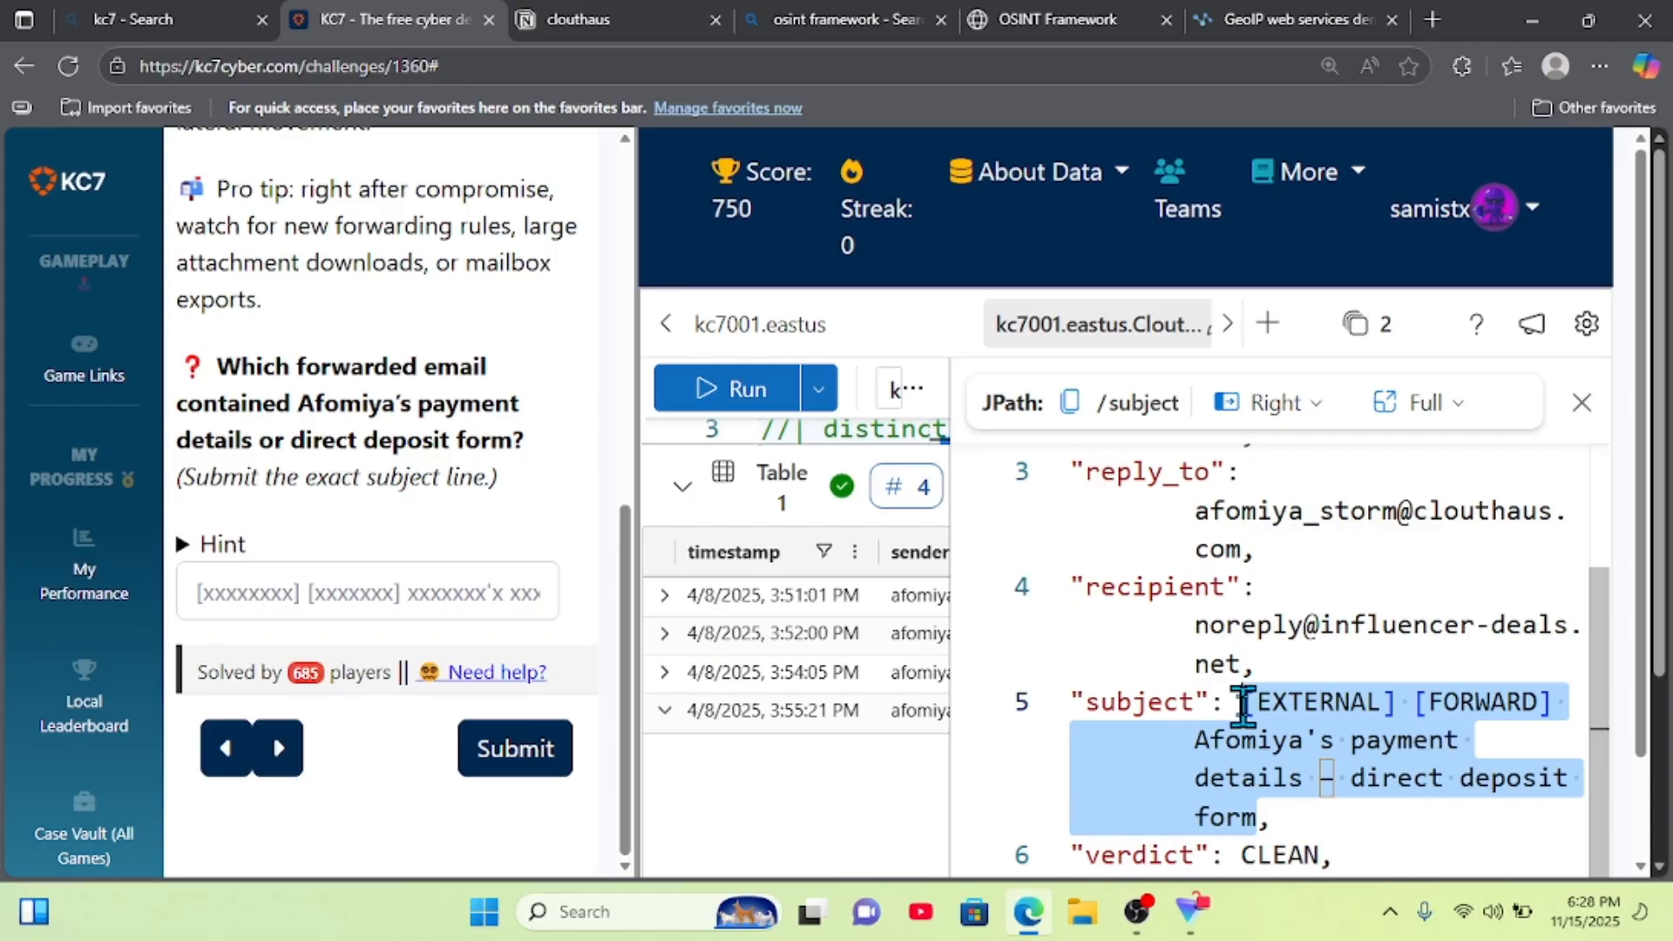
{"action": "left_click", "coordinate": [291, 593]}
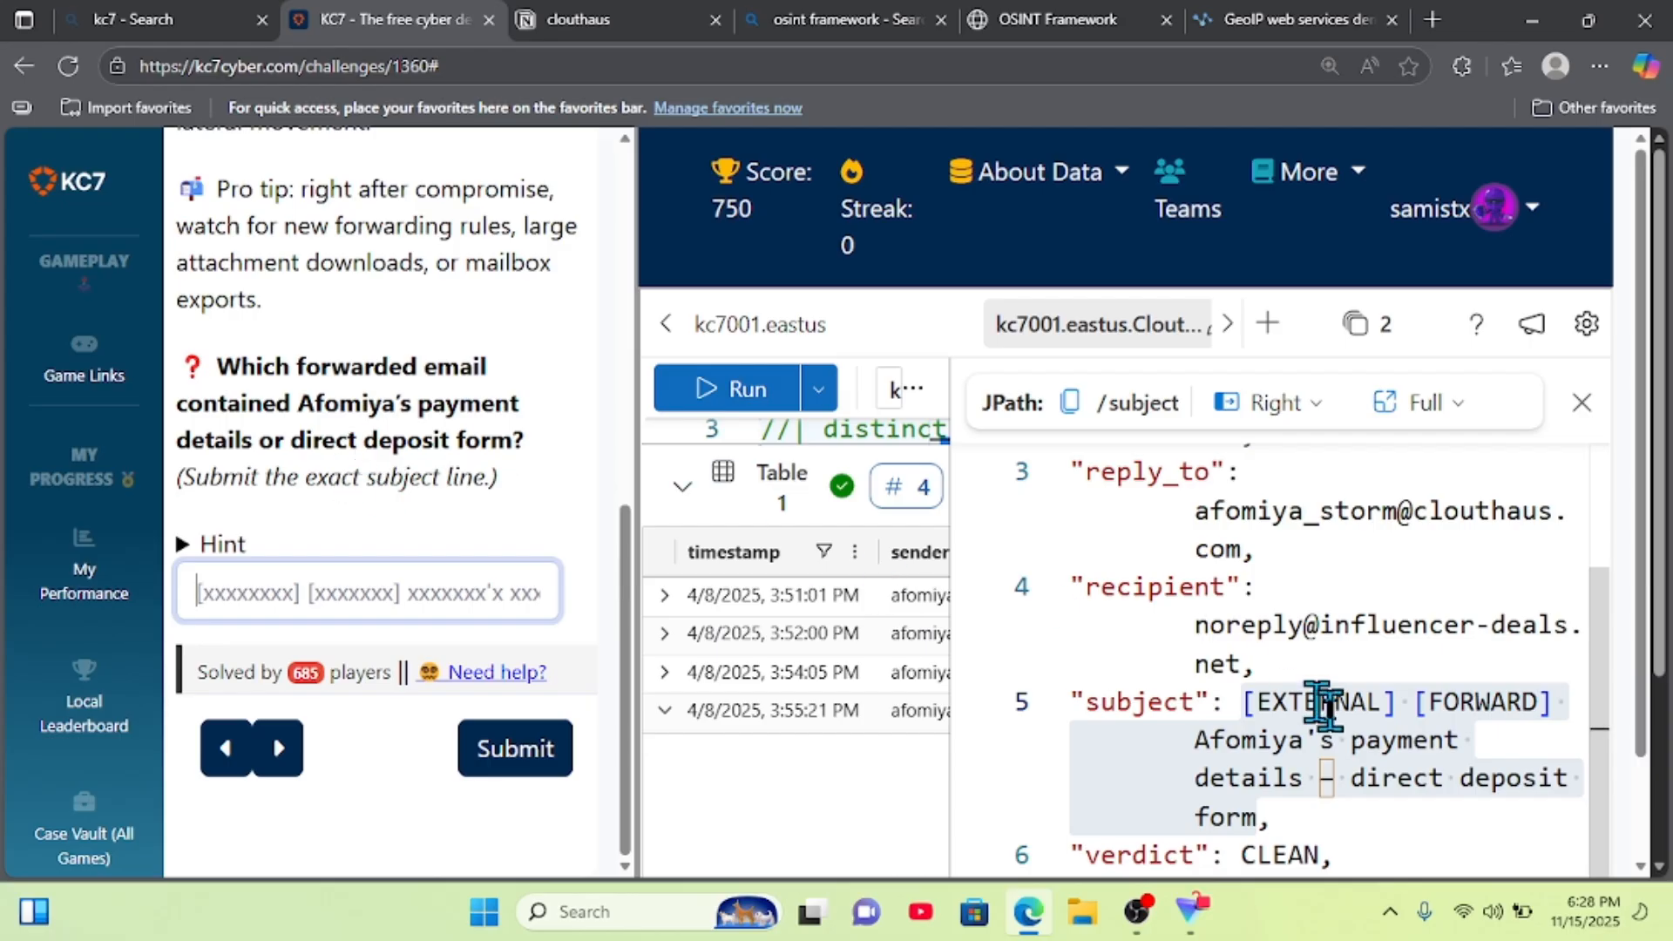
{"action": "key", "text": "ctrl+v"}
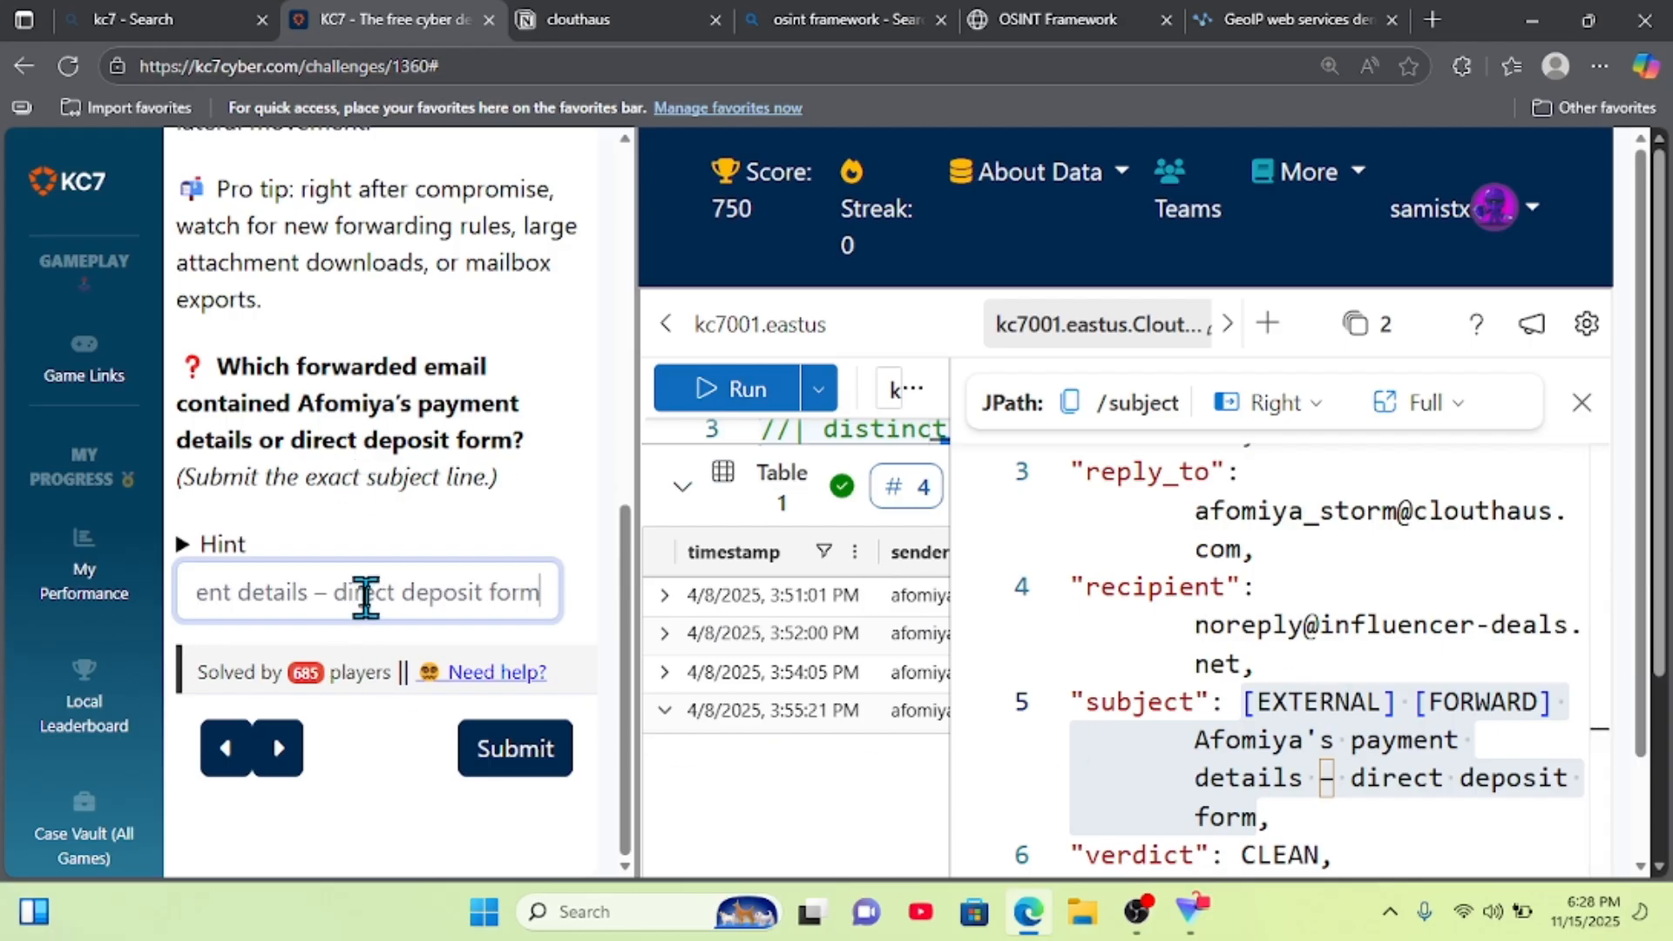
- Submit the Question 10 answer and read Question 11 about the forwarded passport scan email
{"action": "left_click", "coordinate": [506, 752]}
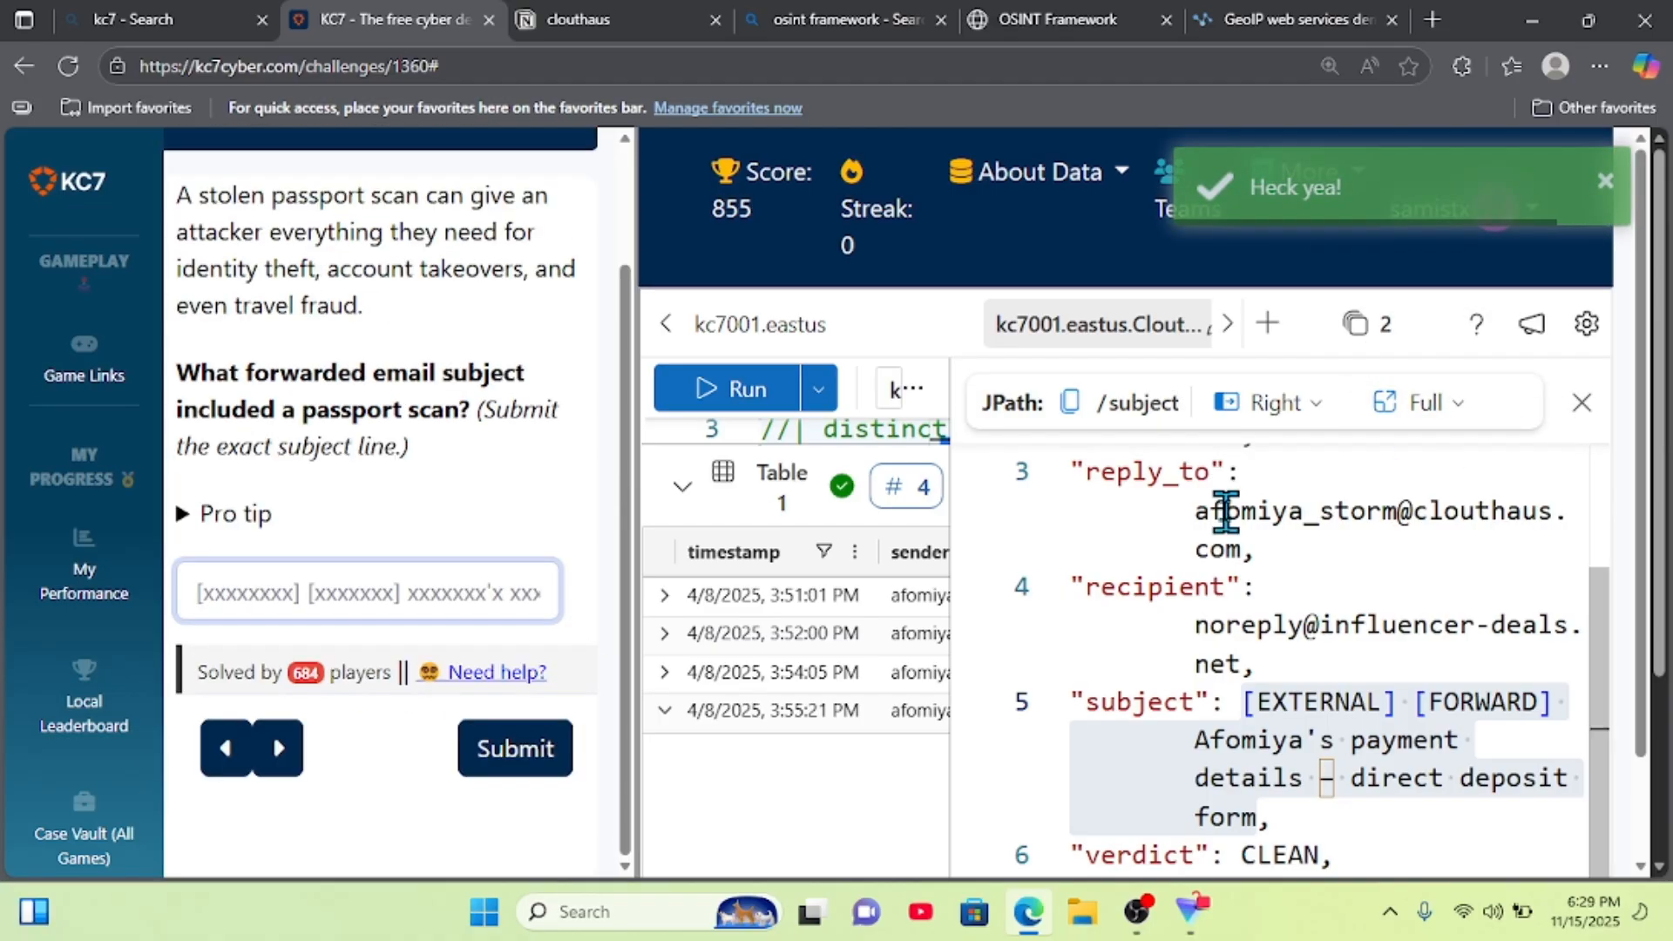
{"action": "scroll", "coordinate": [532, 366], "scroll_direction": "up", "scroll_amount": 2}
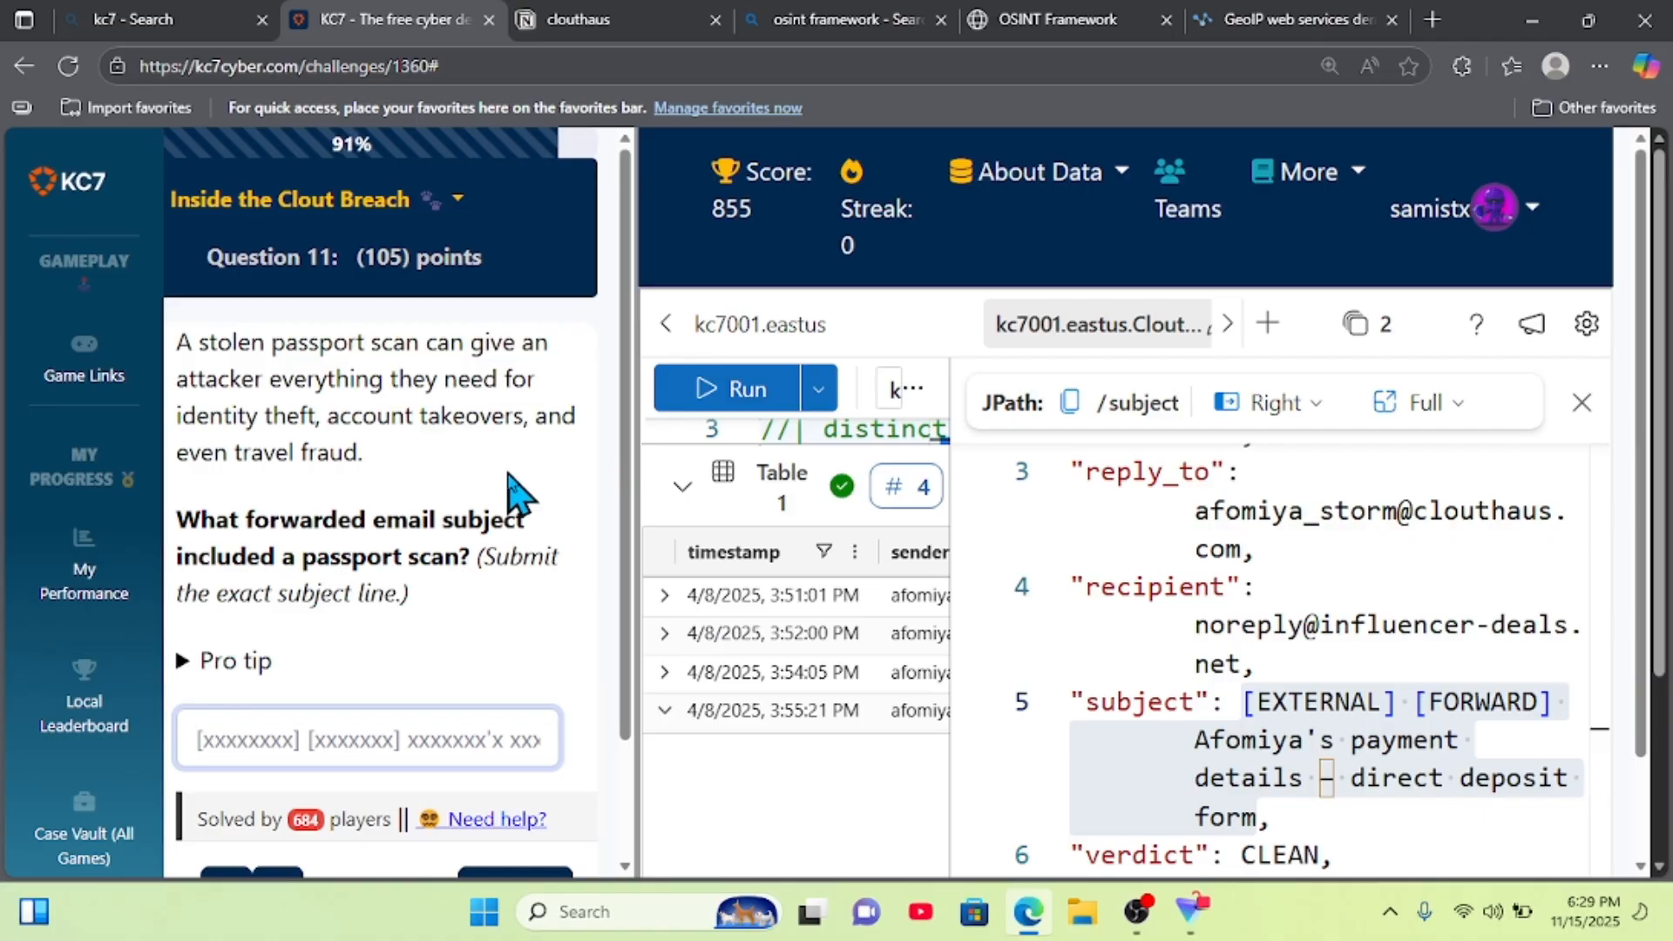
{"action": "scroll", "coordinate": [516, 486], "scroll_direction": "down", "scroll_amount": 2}
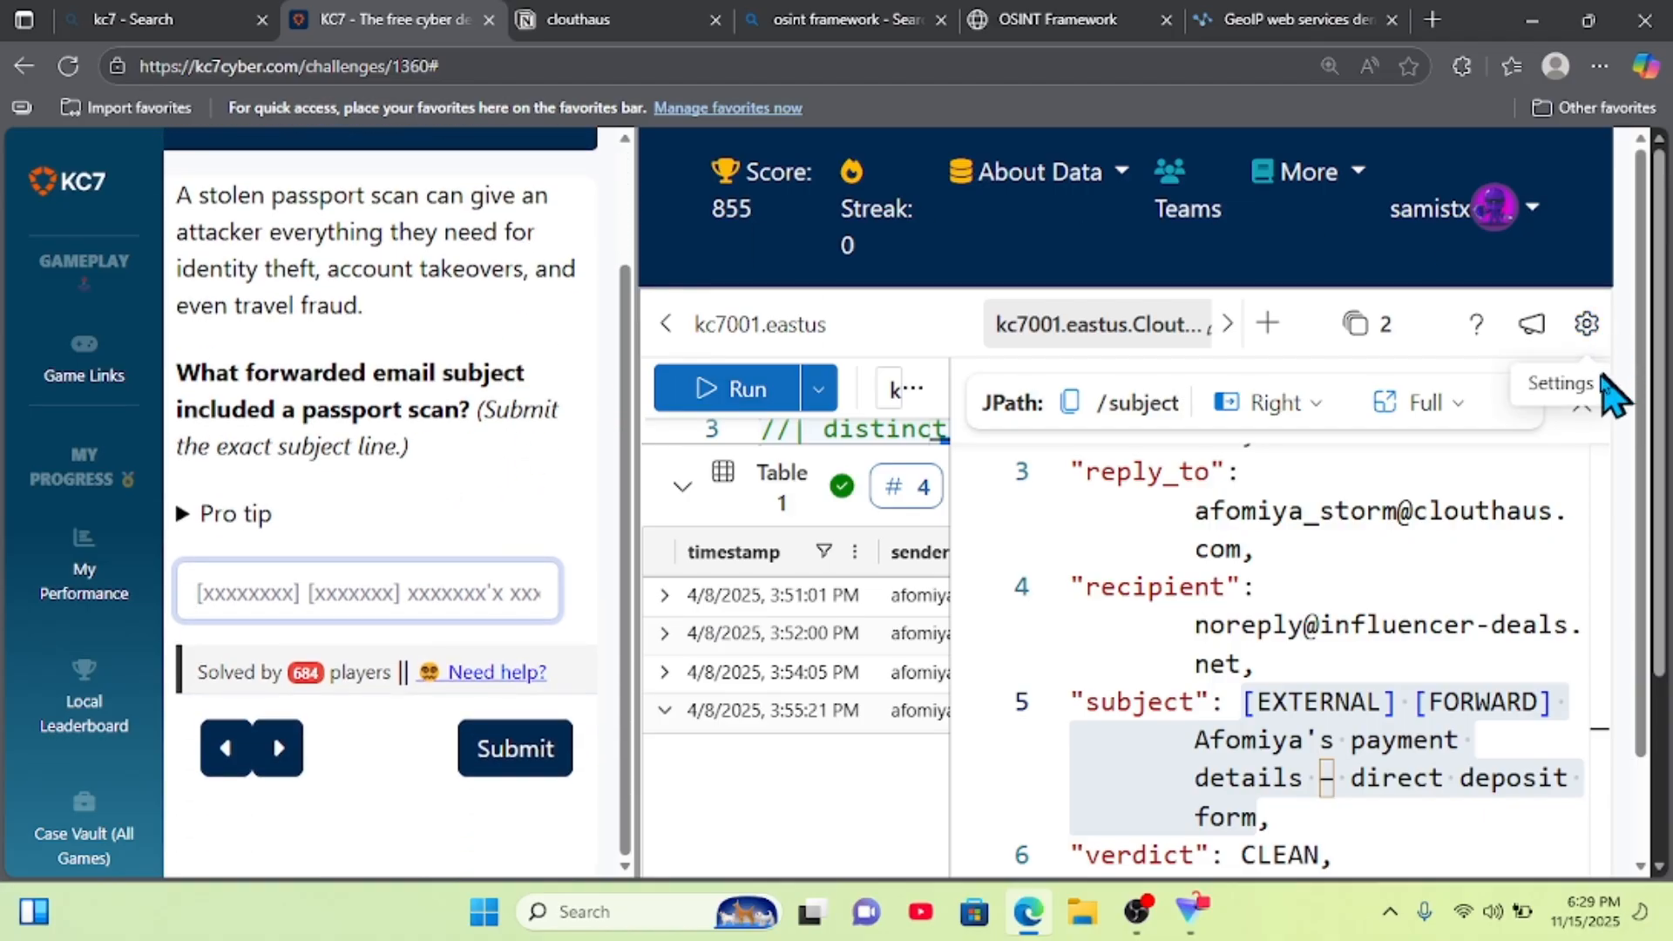
- Close the email details, change the query's subject filter to contains "passport" and run the query
{"action": "left_click", "coordinate": [1582, 405]}
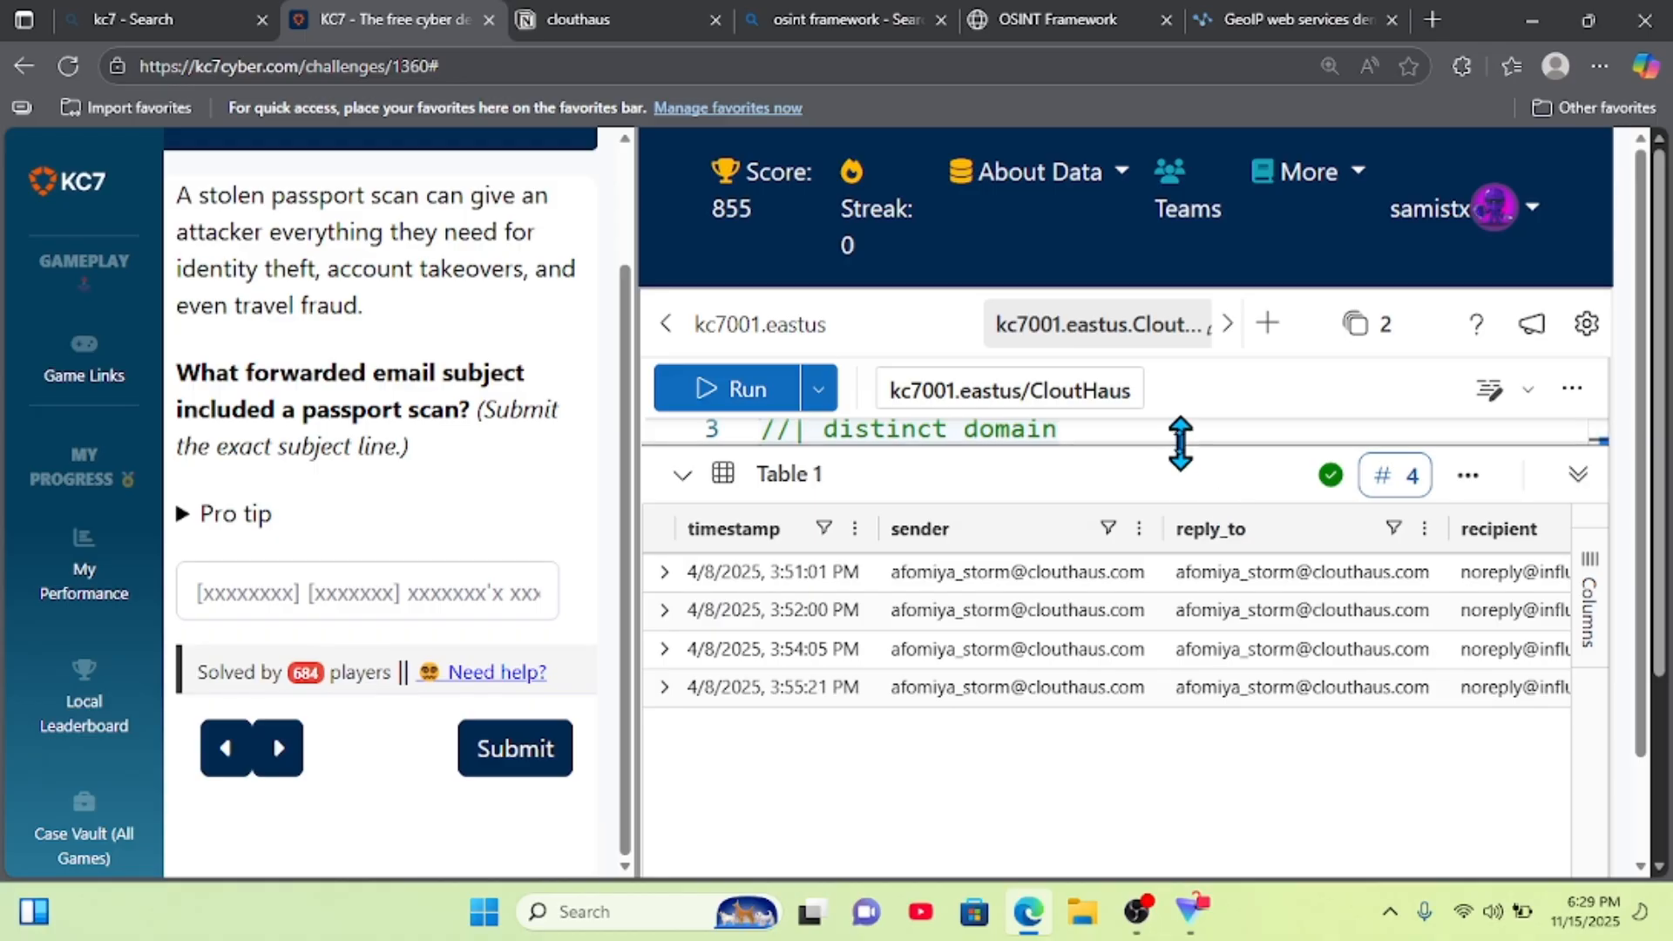
{"action": "left_click_drag", "start_coordinate": [1180, 441], "coordinate": [1182, 746]}
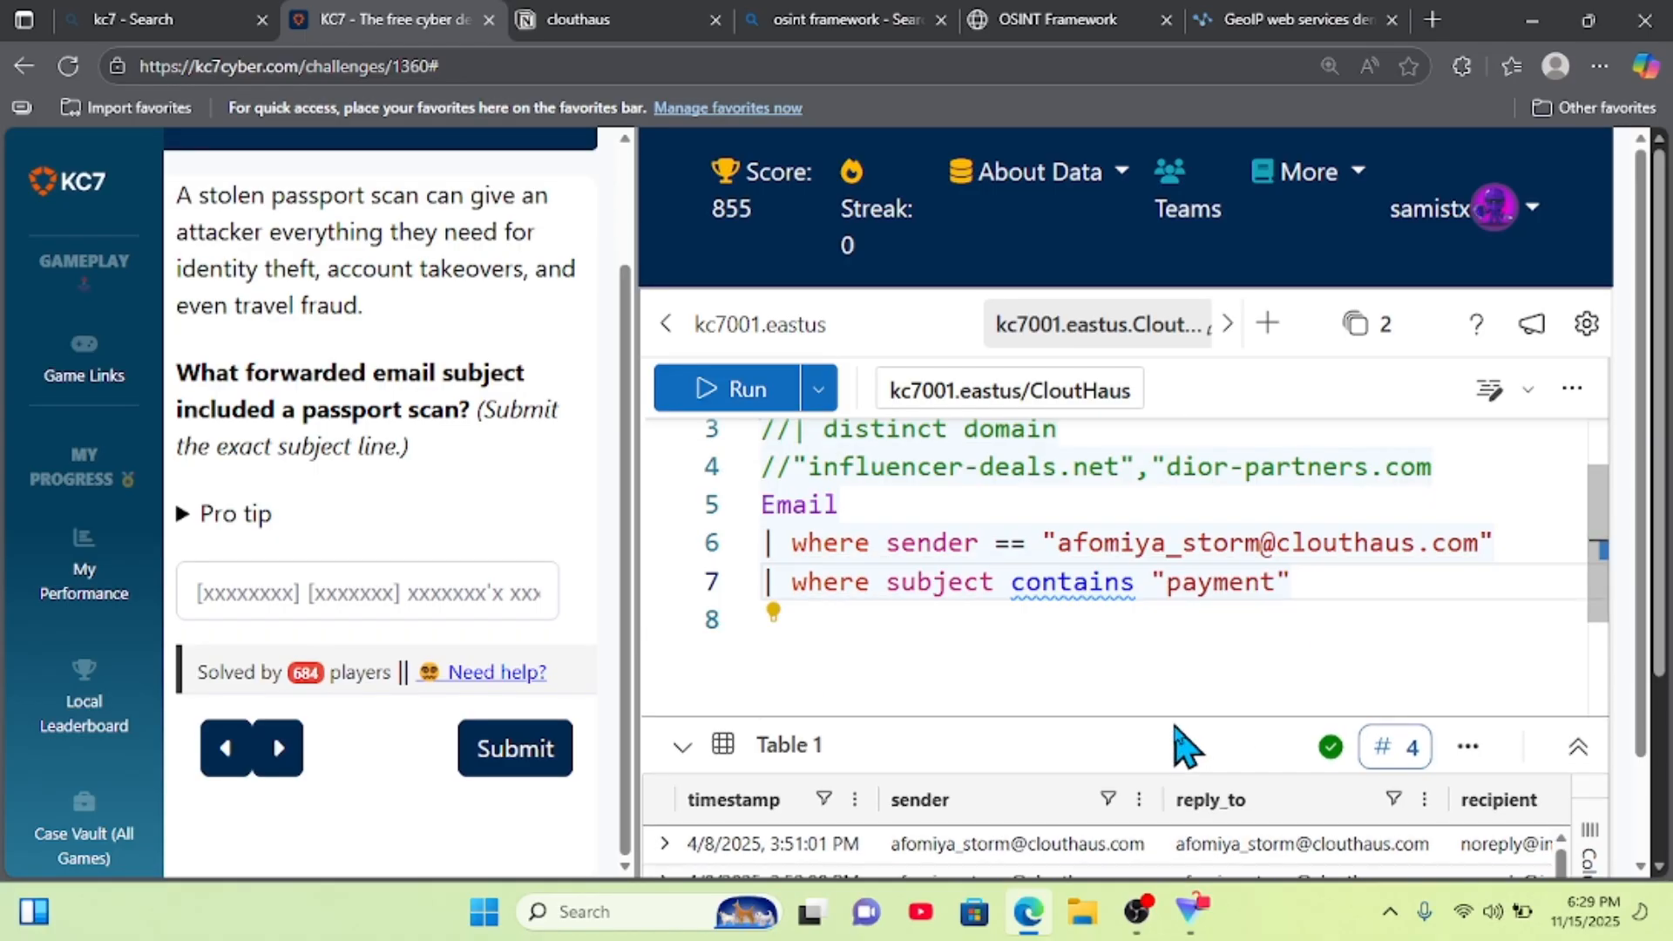
{"action": "left_click", "coordinate": [1274, 581]}
{"action": "key", "text": "BackSpace"}
{"action": "key", "text": "BackSpace"}
{"action": "key", "text": "BackSpace"}
{"action": "key", "text": "BackSpace"}
{"action": "key", "text": "BackSpace"}
{"action": "key", "text": "BackSpace"}
{"action": "type", "text": "assport"}
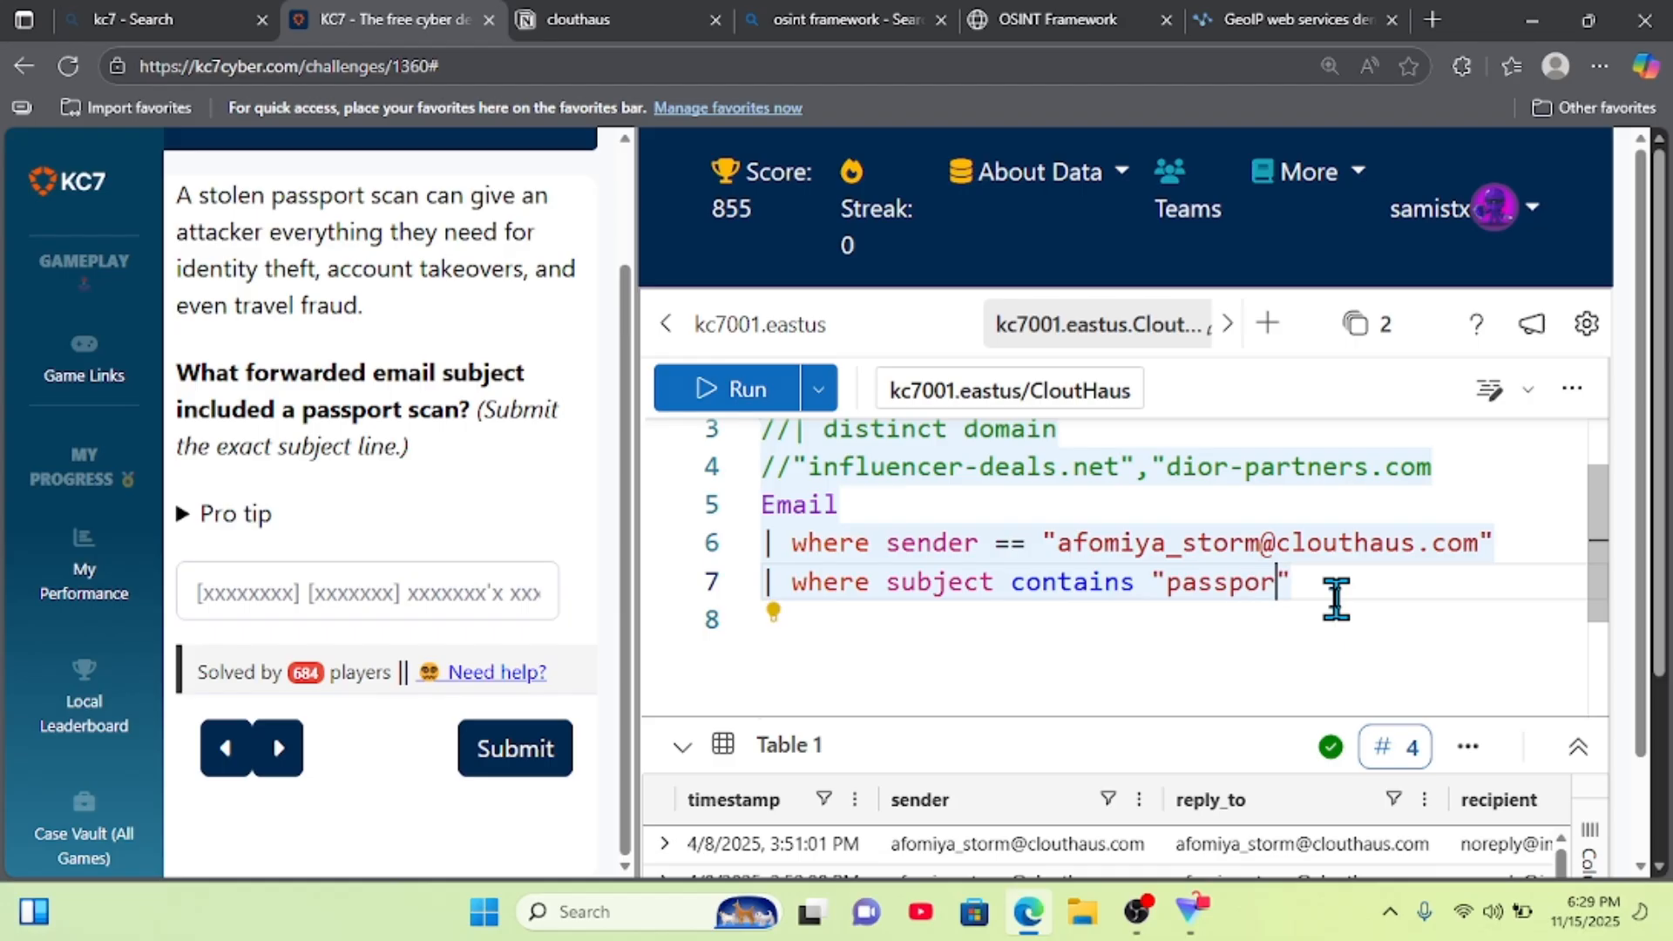
{"action": "left_click", "coordinate": [774, 409]}
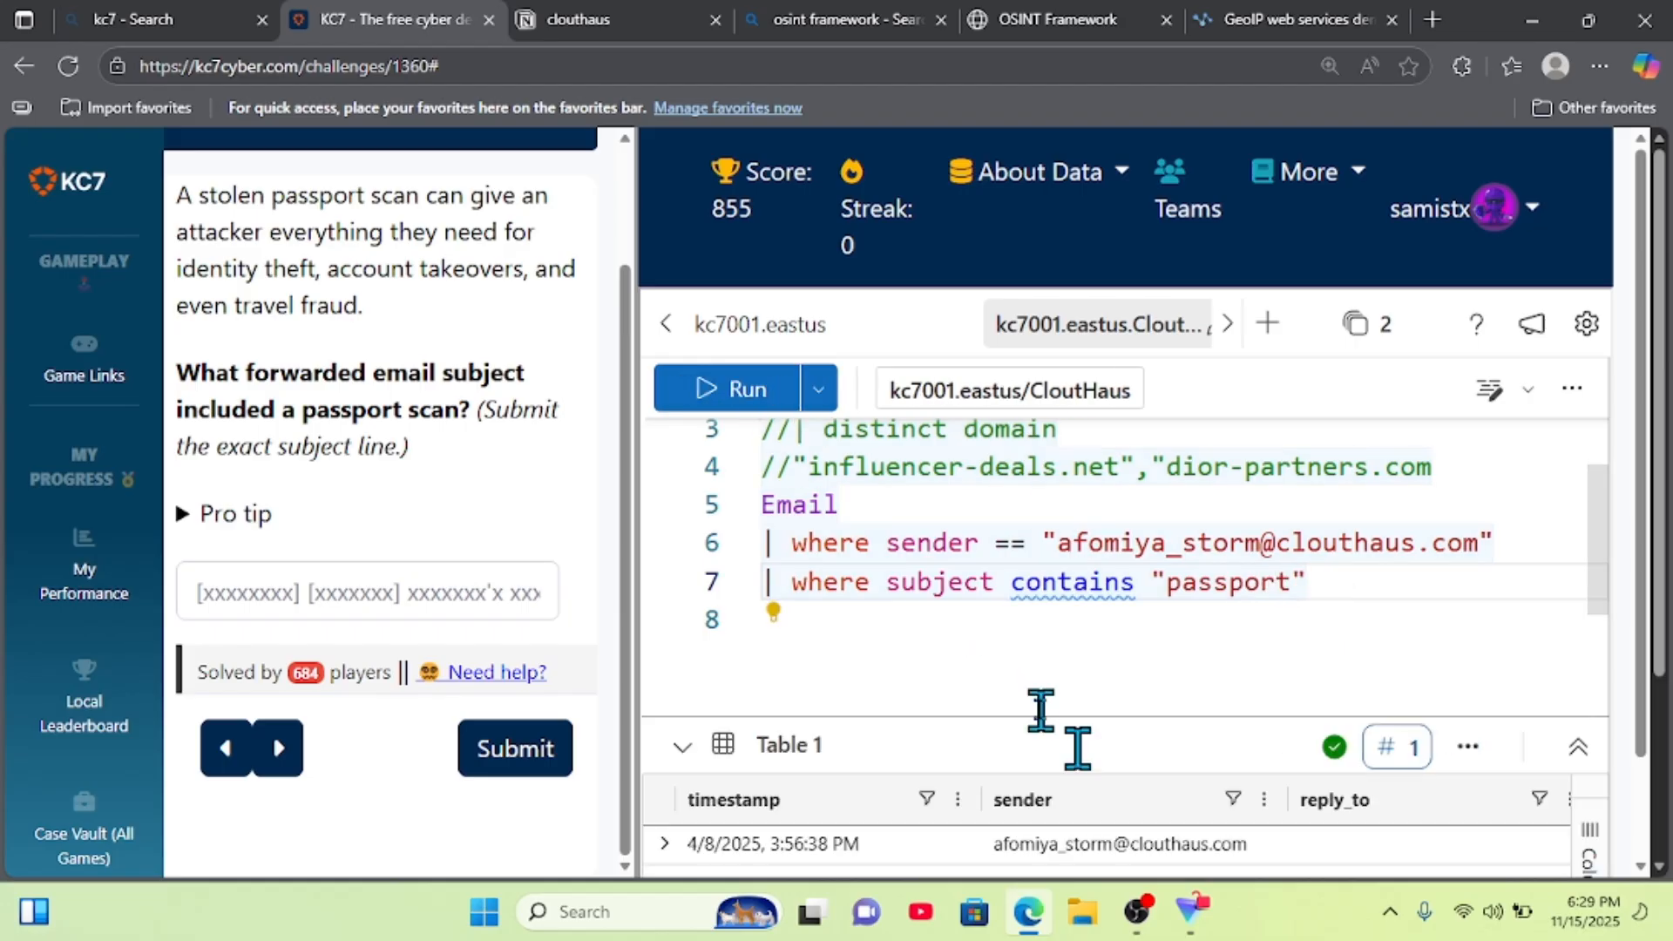
- Expand the 4/8/2025, 3:56:38 PM email record and widen its details to read the passport scan subject
{"action": "left_click_drag", "start_coordinate": [1048, 709], "coordinate": [1054, 557]}
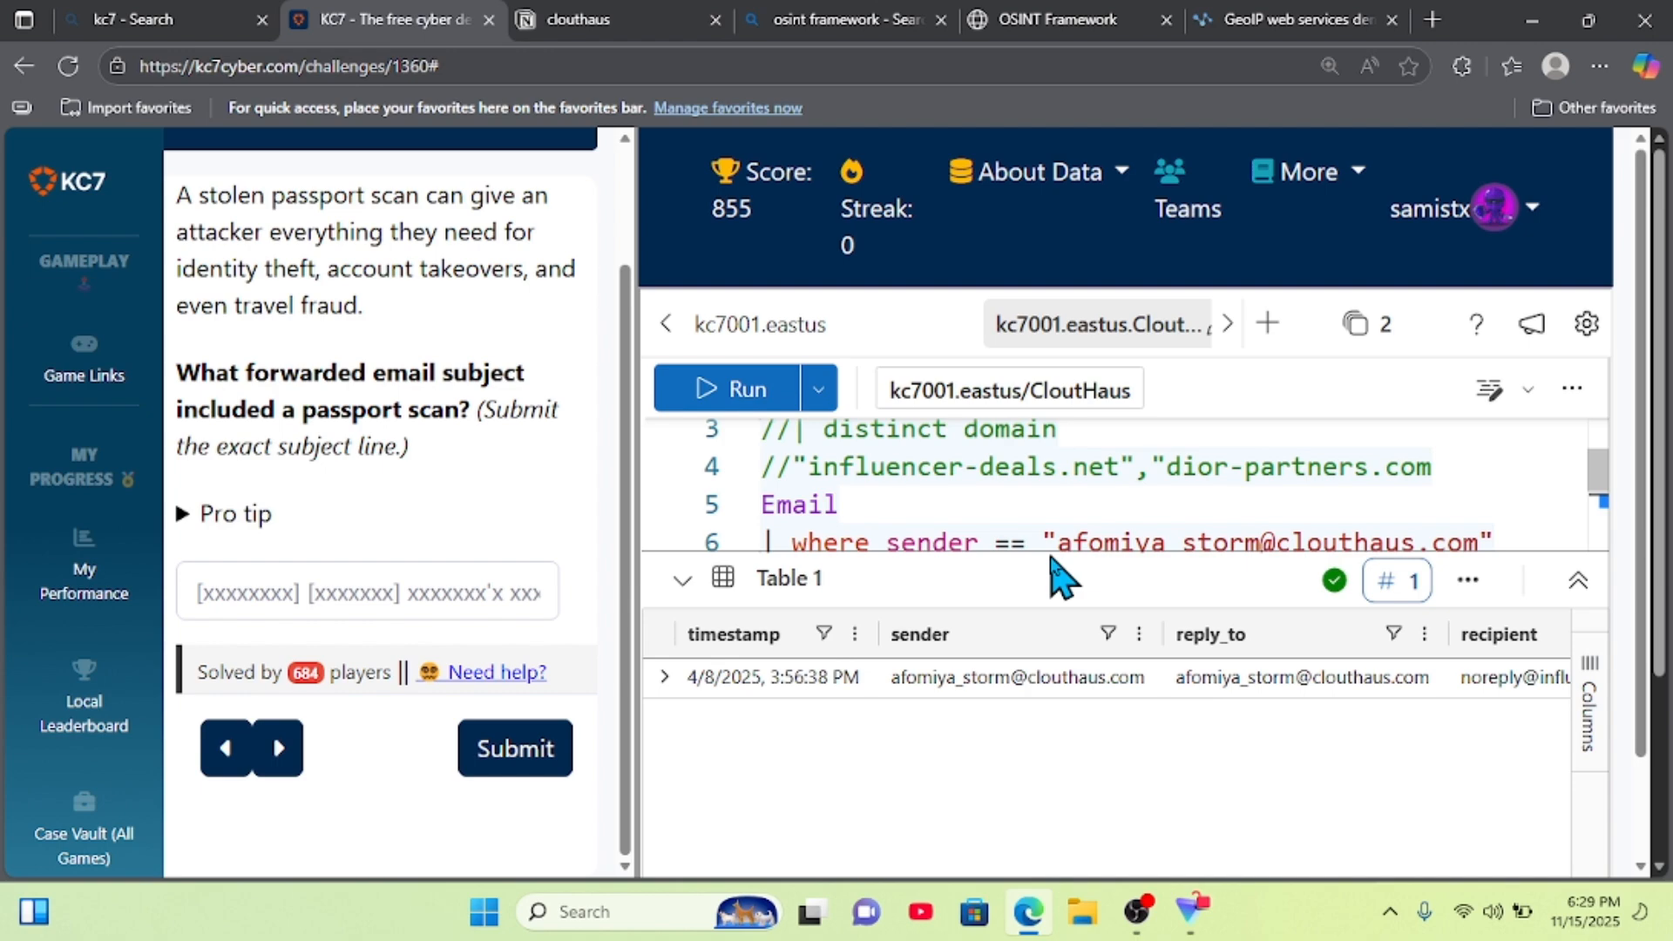
{"action": "left_click", "coordinate": [663, 680]}
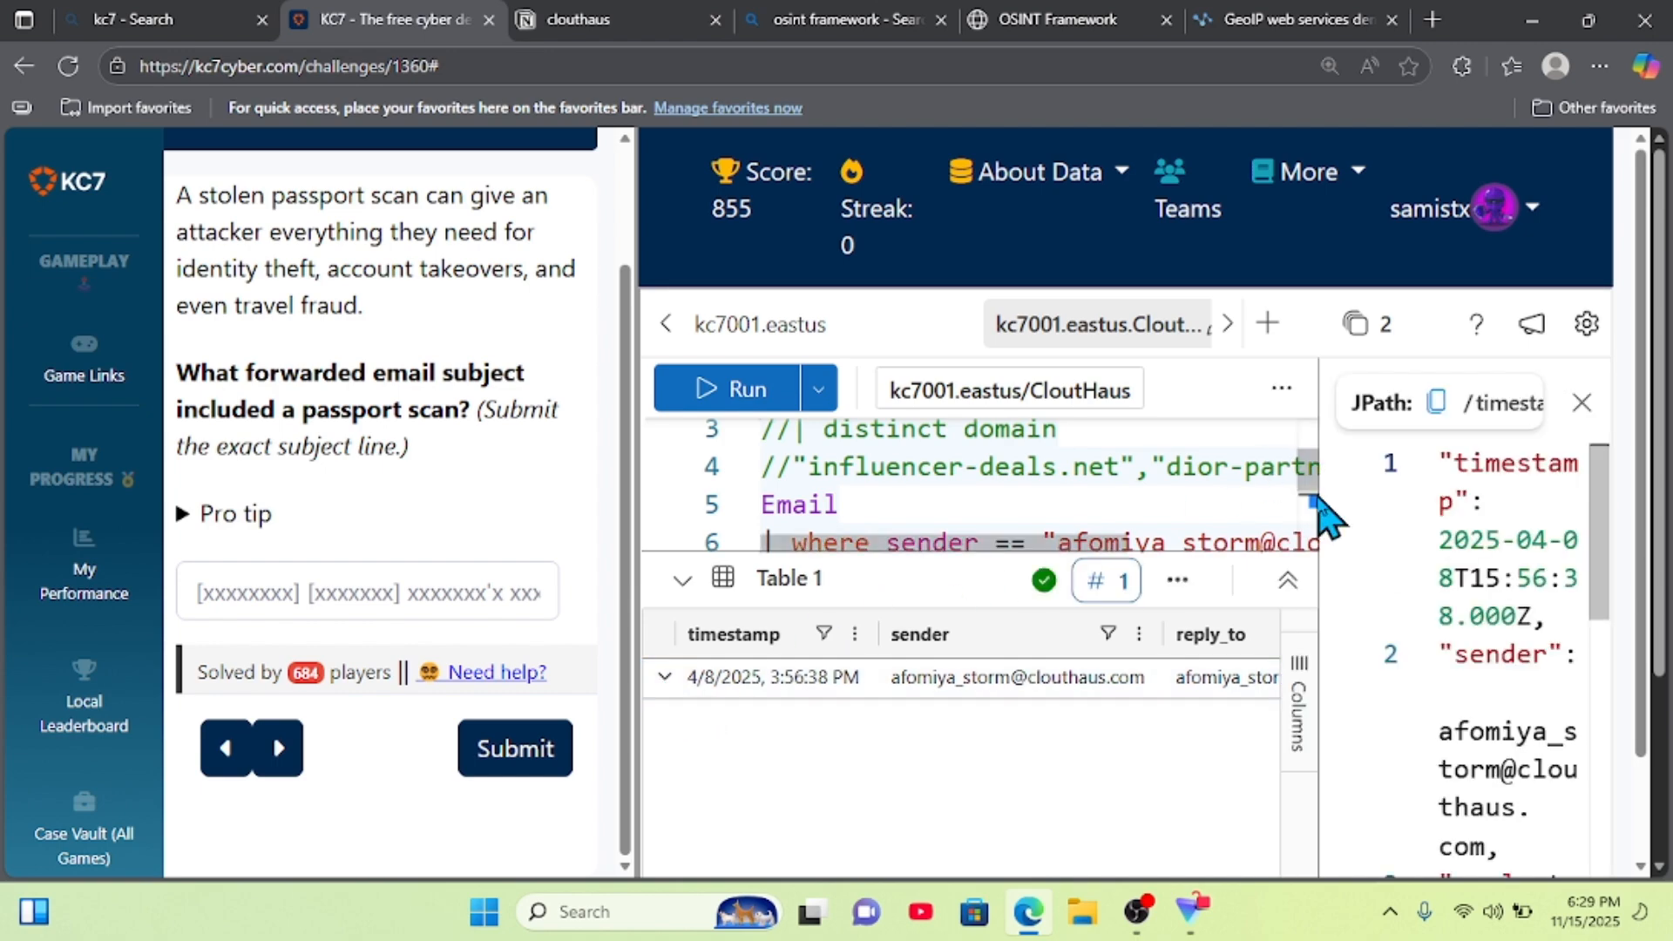
{"action": "left_click_drag", "start_coordinate": [1326, 493], "coordinate": [852, 511]}
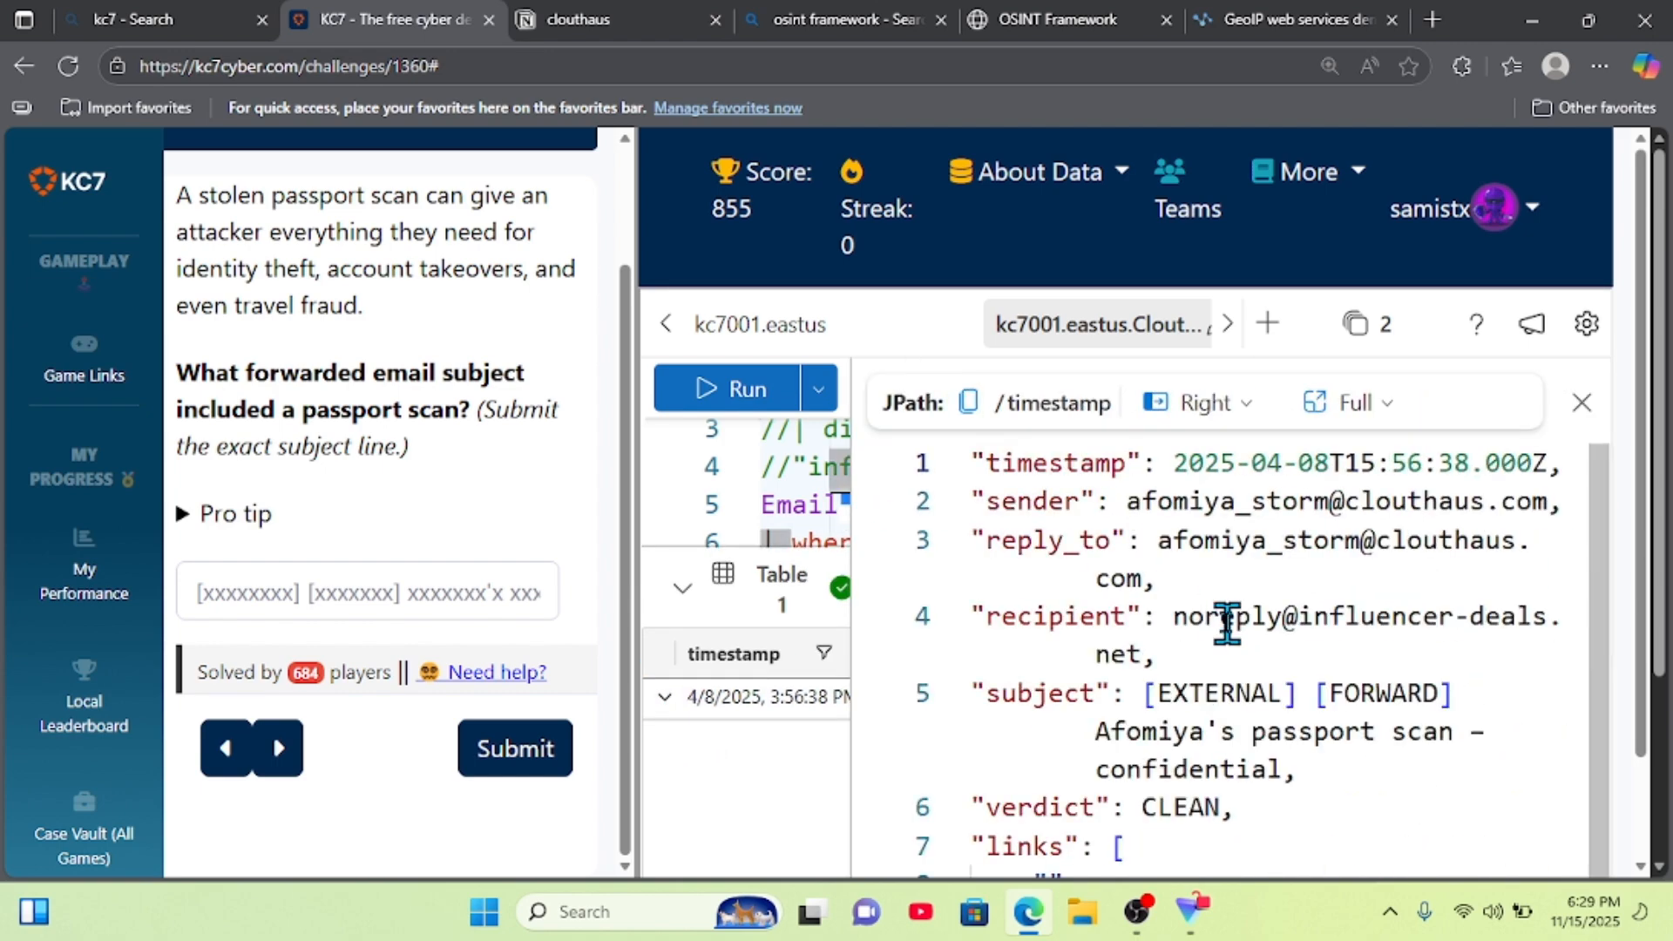
{"action": "scroll", "coordinate": [1227, 624], "scroll_direction": "down", "scroll_amount": 1}
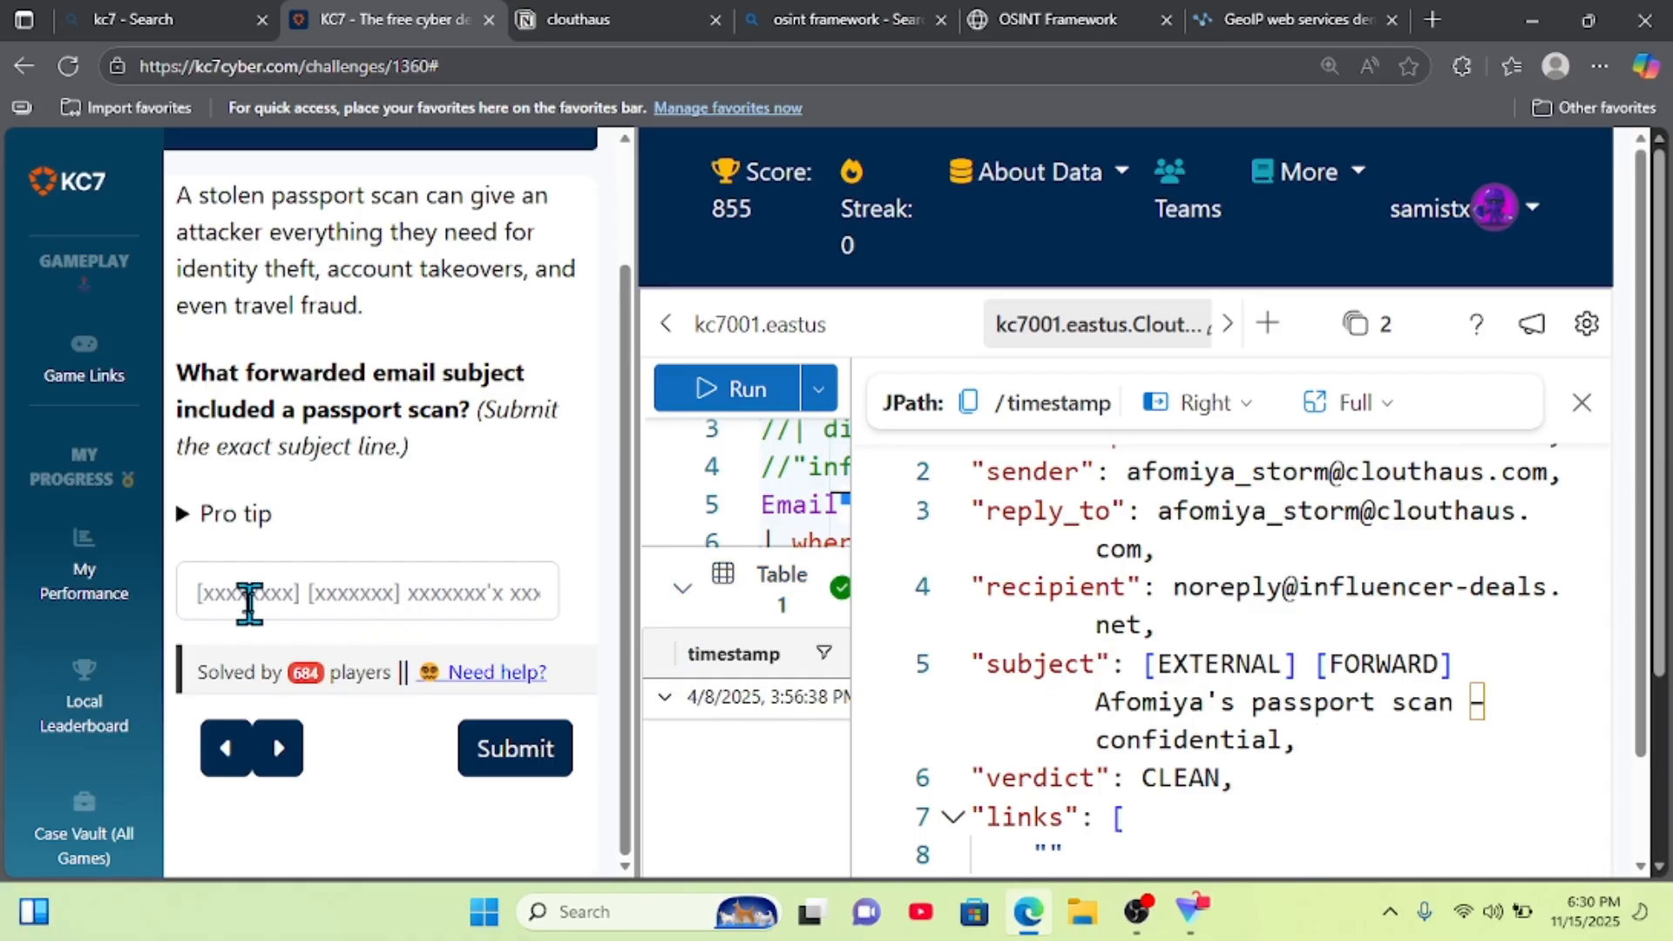
- Copy the full passport scan subject line, including [EXTERNAL] [FORWARD], into the Question 11 answer field and submit it
{"action": "left_click_drag", "start_coordinate": [1281, 738], "coordinate": [1144, 669]}
{"action": "key", "text": "ctrl+c"}
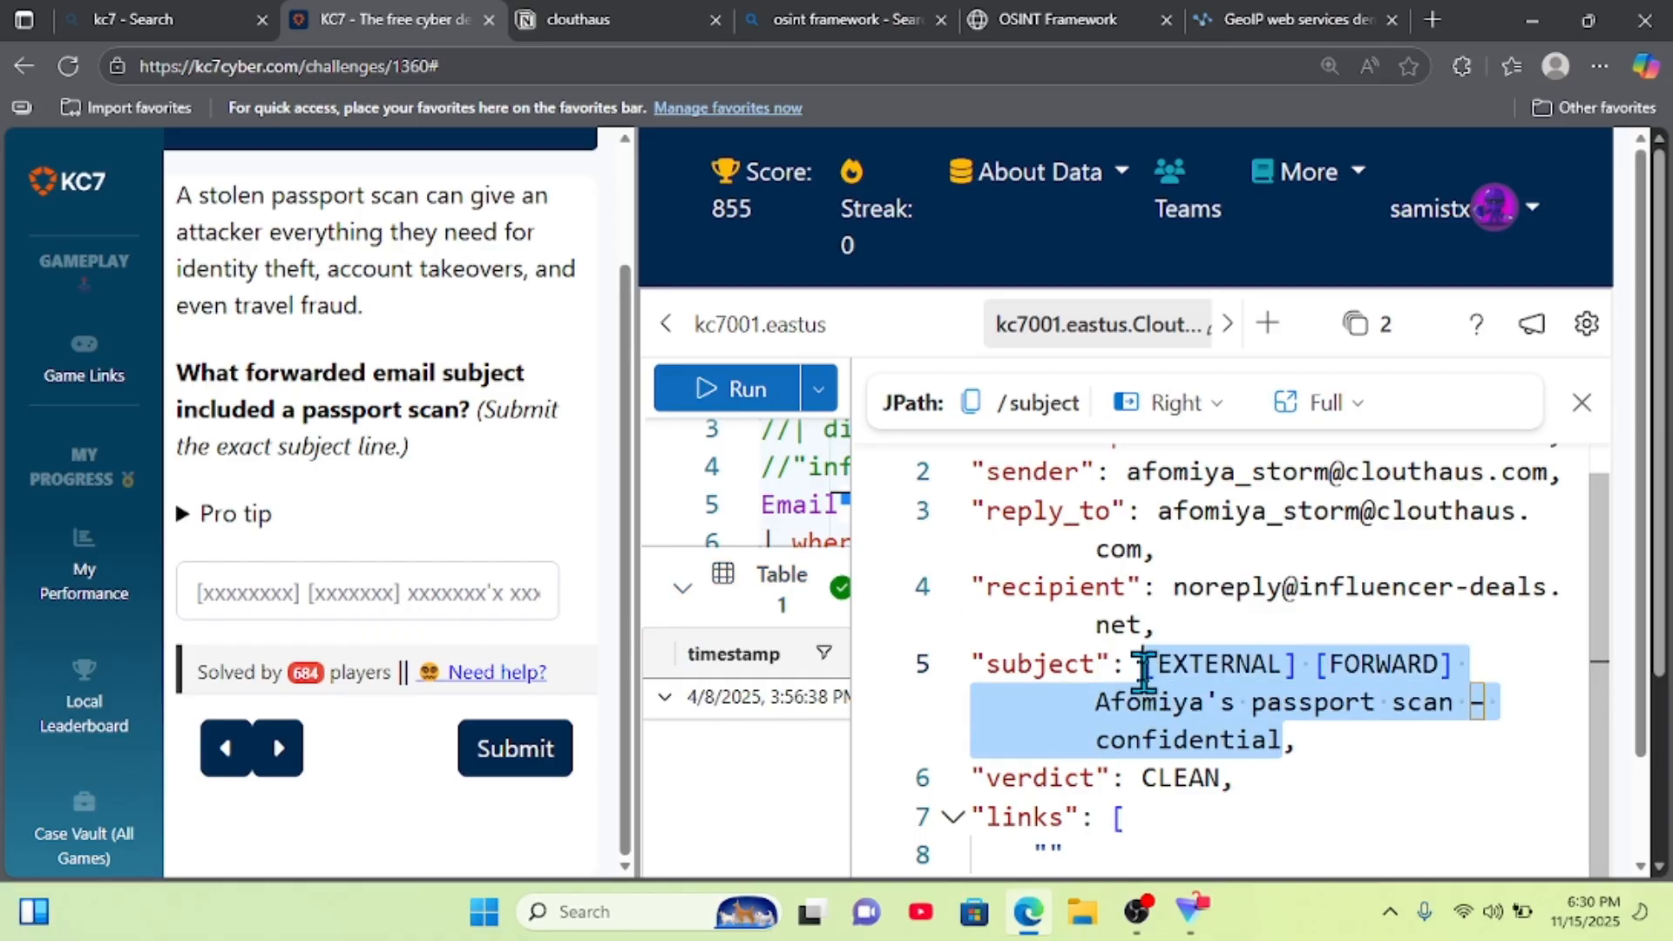
{"action": "left_click", "coordinate": [280, 595]}
{"action": "key", "text": "ctrl+v"}
{"action": "left_click", "coordinate": [541, 773]}
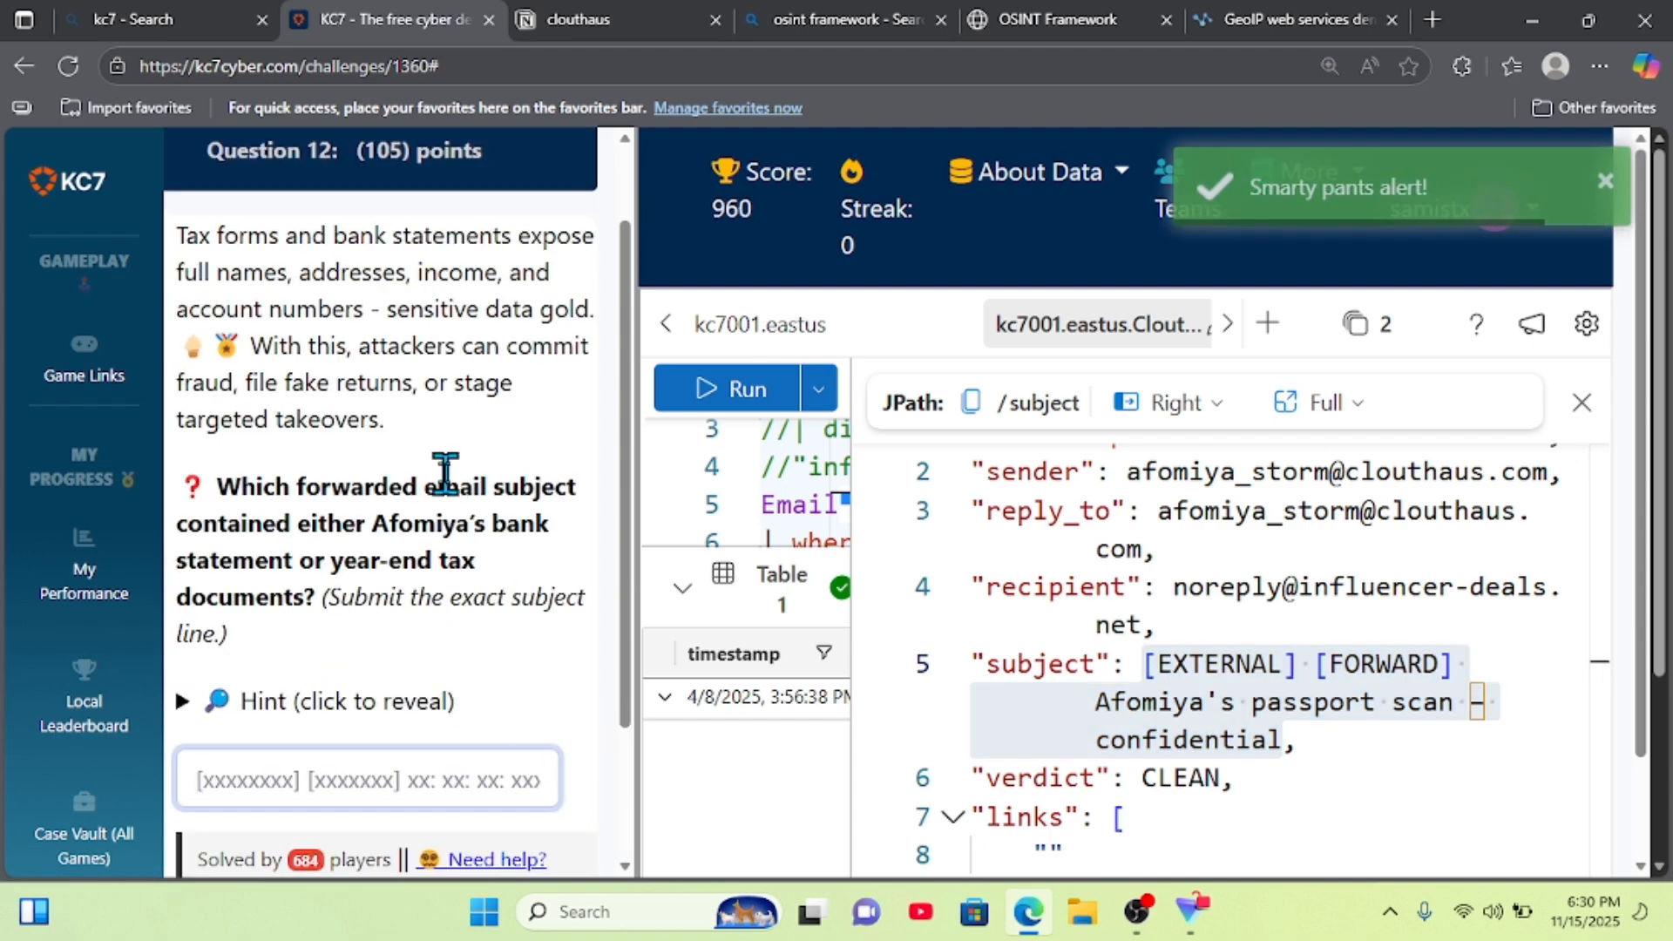
- Read Question 12, change the query's subject filter to contains "bank", run the query and enlarge the results area
{"action": "scroll", "coordinate": [446, 475], "scroll_direction": "up", "scroll_amount": 2}
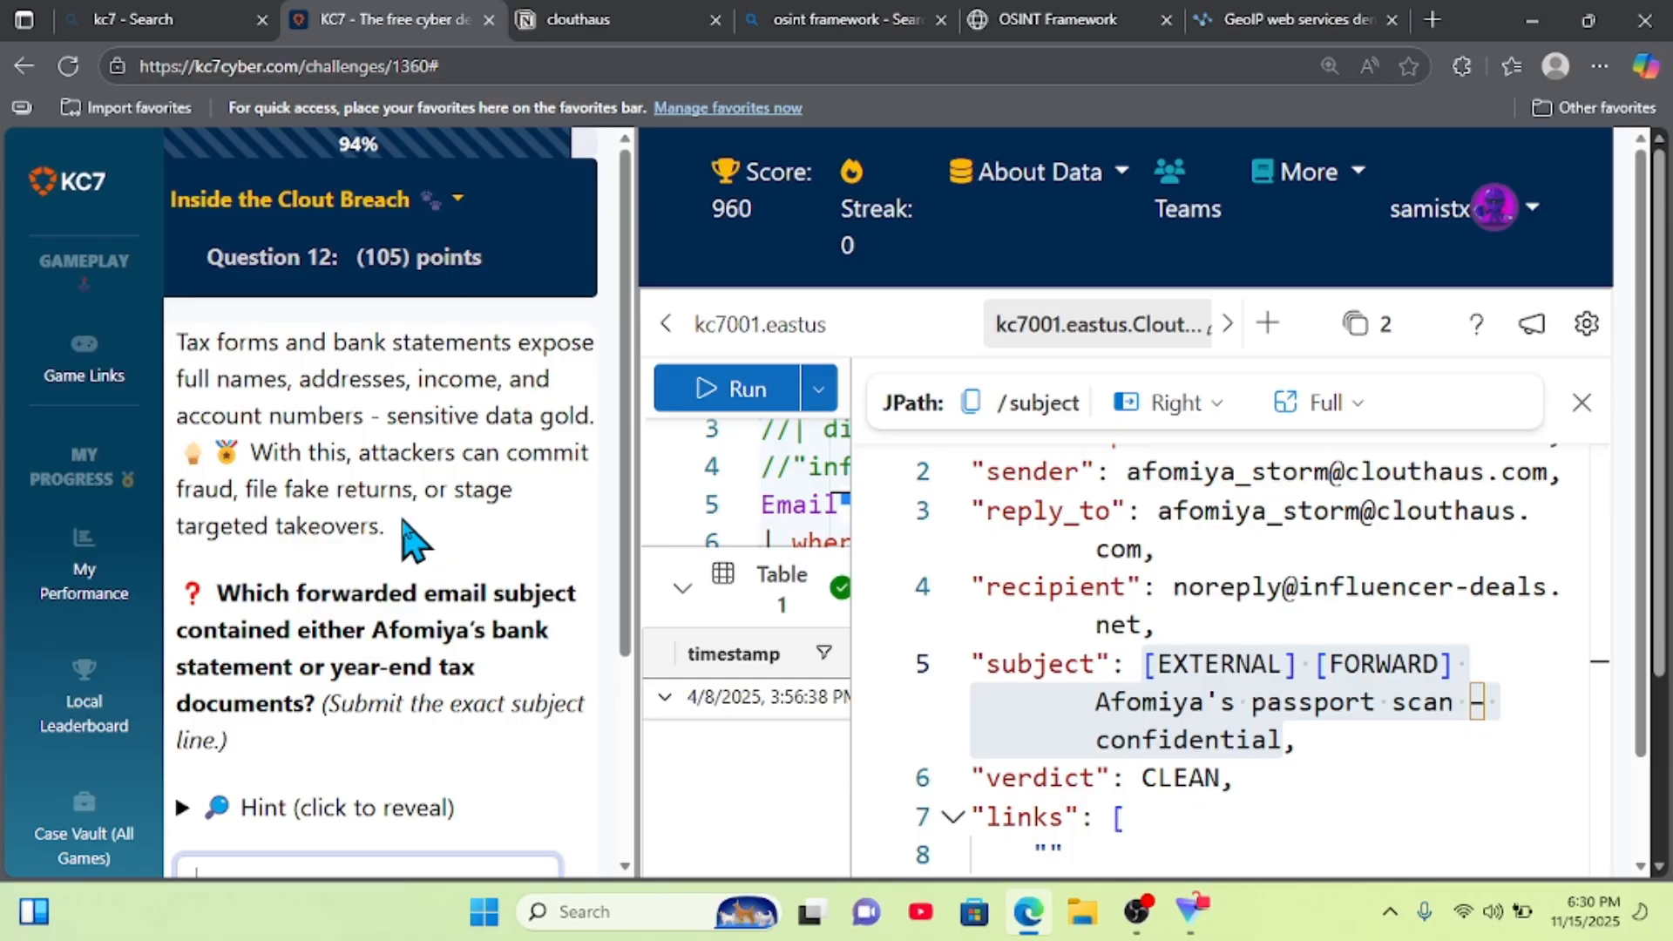
{"action": "scroll", "coordinate": [390, 571], "scroll_direction": "down", "scroll_amount": 2}
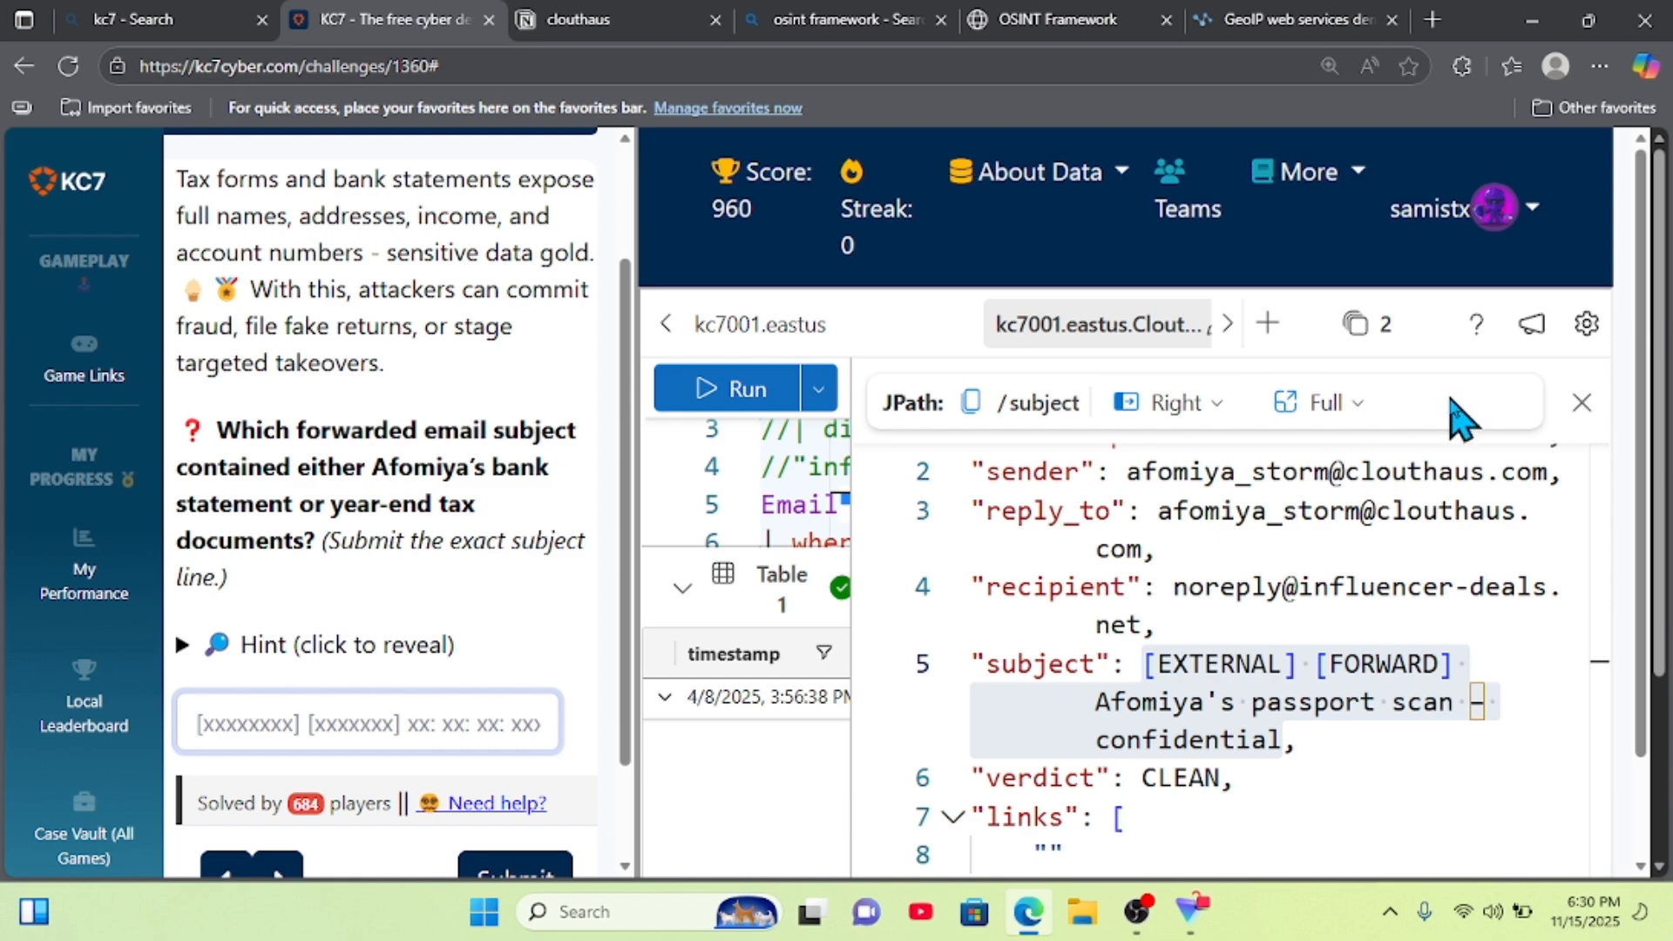
{"action": "left_click", "coordinate": [1582, 401]}
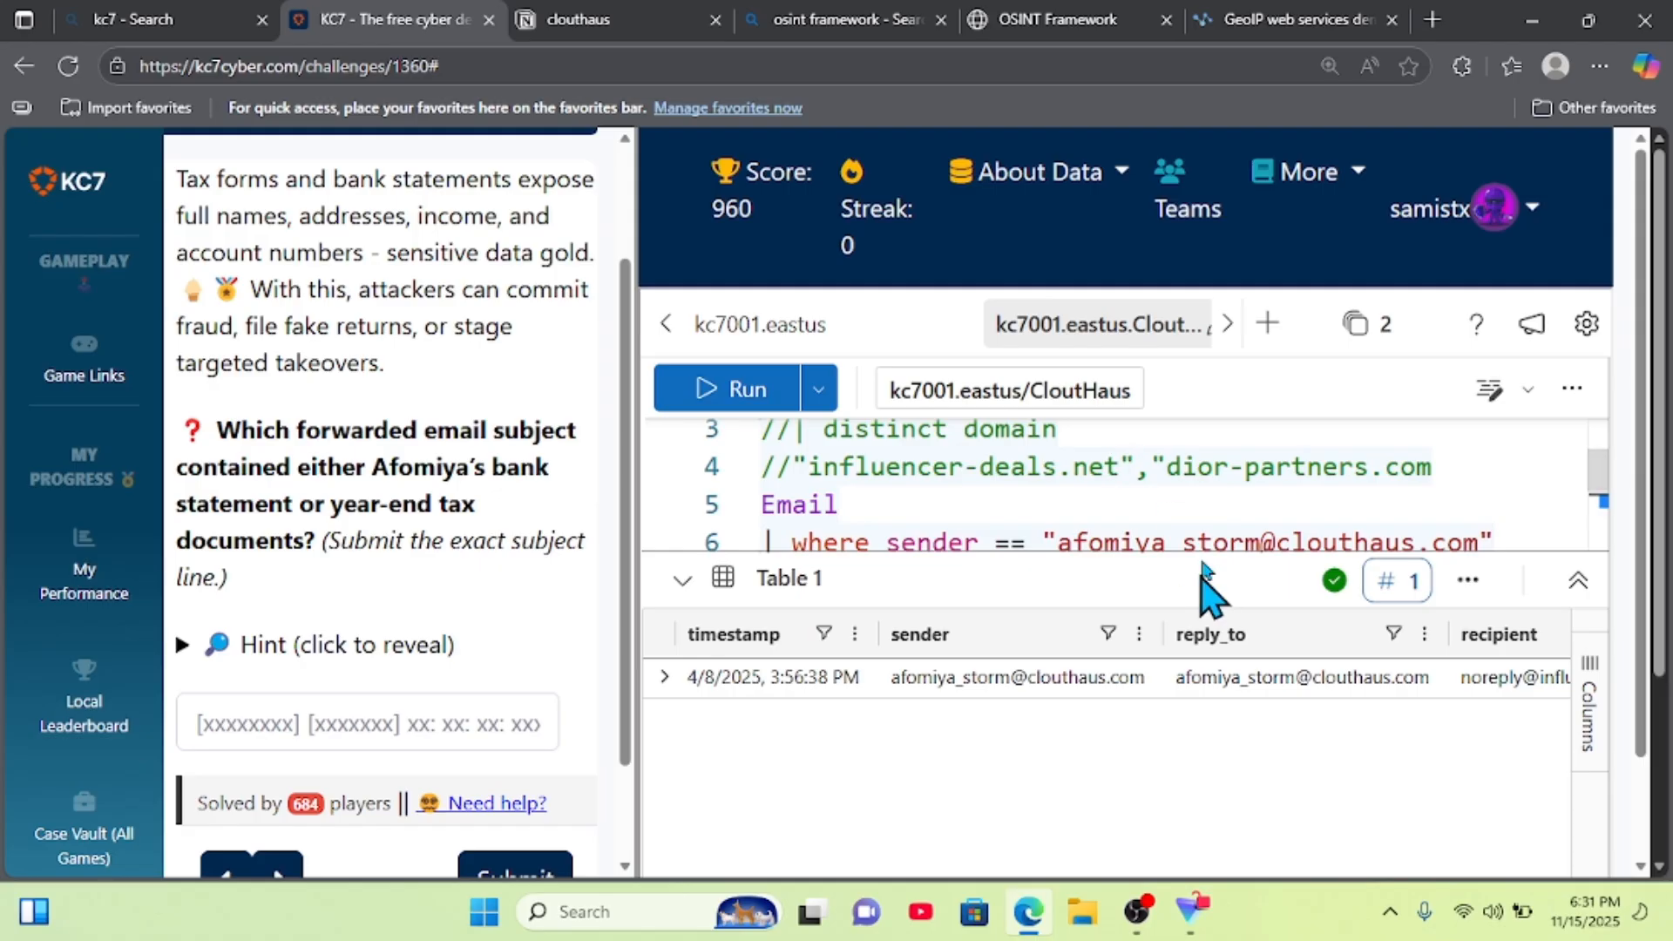
{"action": "left_click_drag", "start_coordinate": [1206, 549], "coordinate": [1207, 723]}
{"action": "left_click", "coordinate": [1296, 582]}
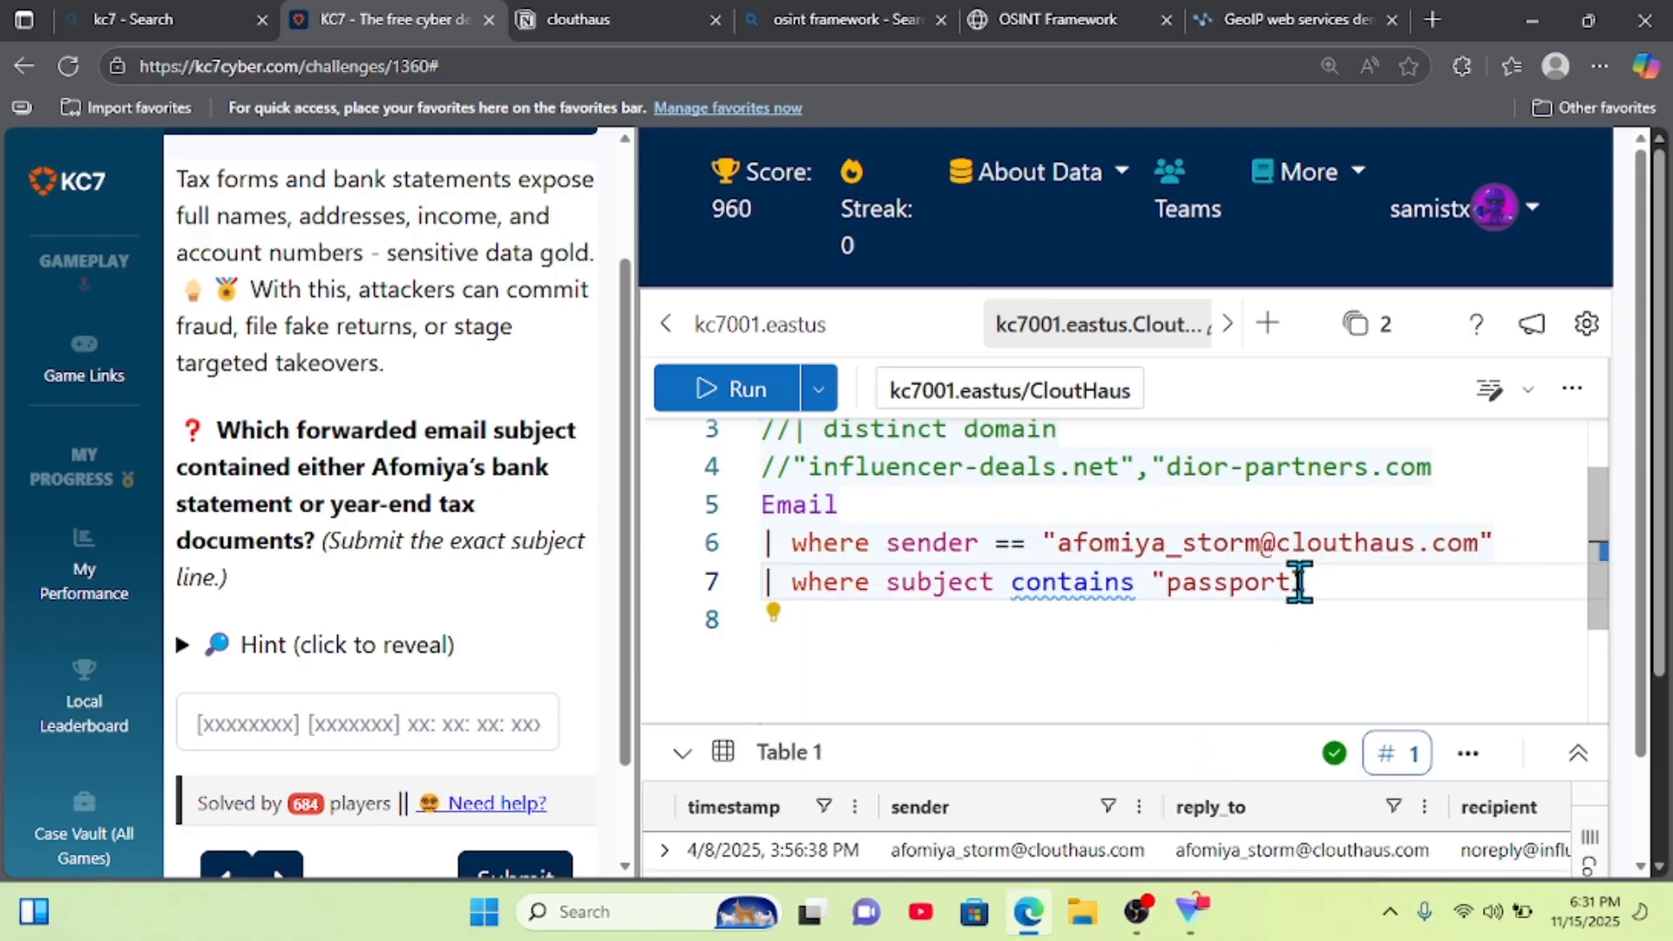
{"action": "key", "text": "BackSpace"}
{"action": "key", "text": "BackSpace"}
{"action": "key", "text": "BackSpace"}
{"action": "key", "text": "BackSpace"}
{"action": "key", "text": "BackSpace"}
{"action": "key", "text": "BackSpace"}
{"action": "key", "text": "BackSpace"}
{"action": "key", "text": "BackSpace"}
{"action": "type", "text": "bank"}
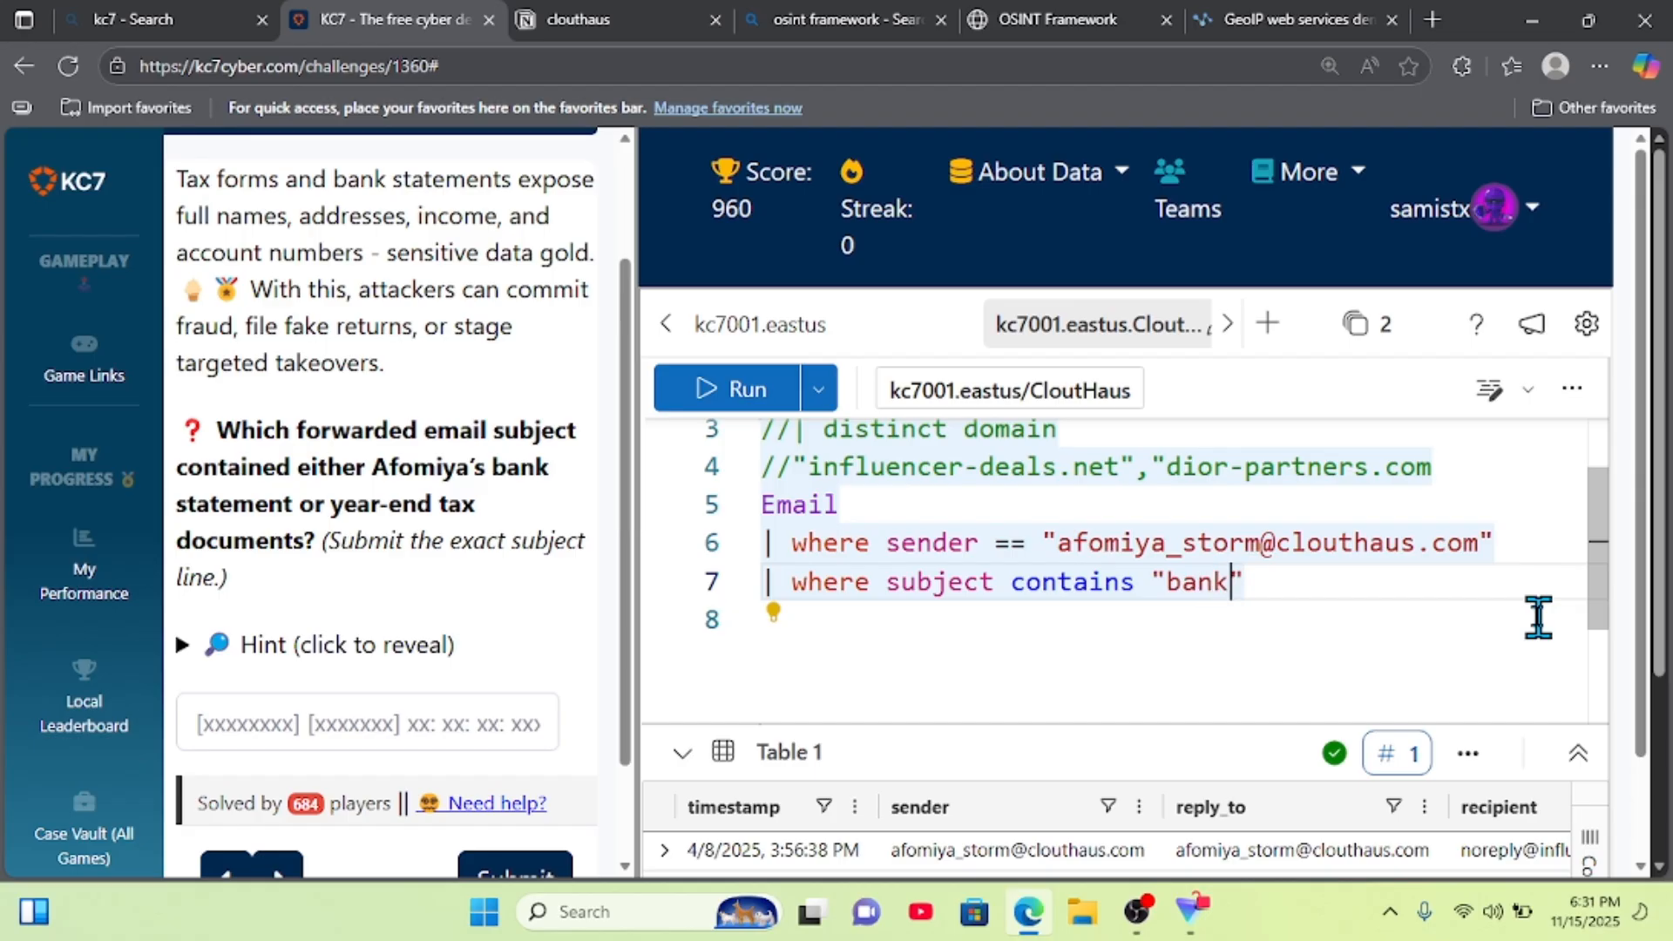
{"action": "left_click", "coordinate": [754, 388]}
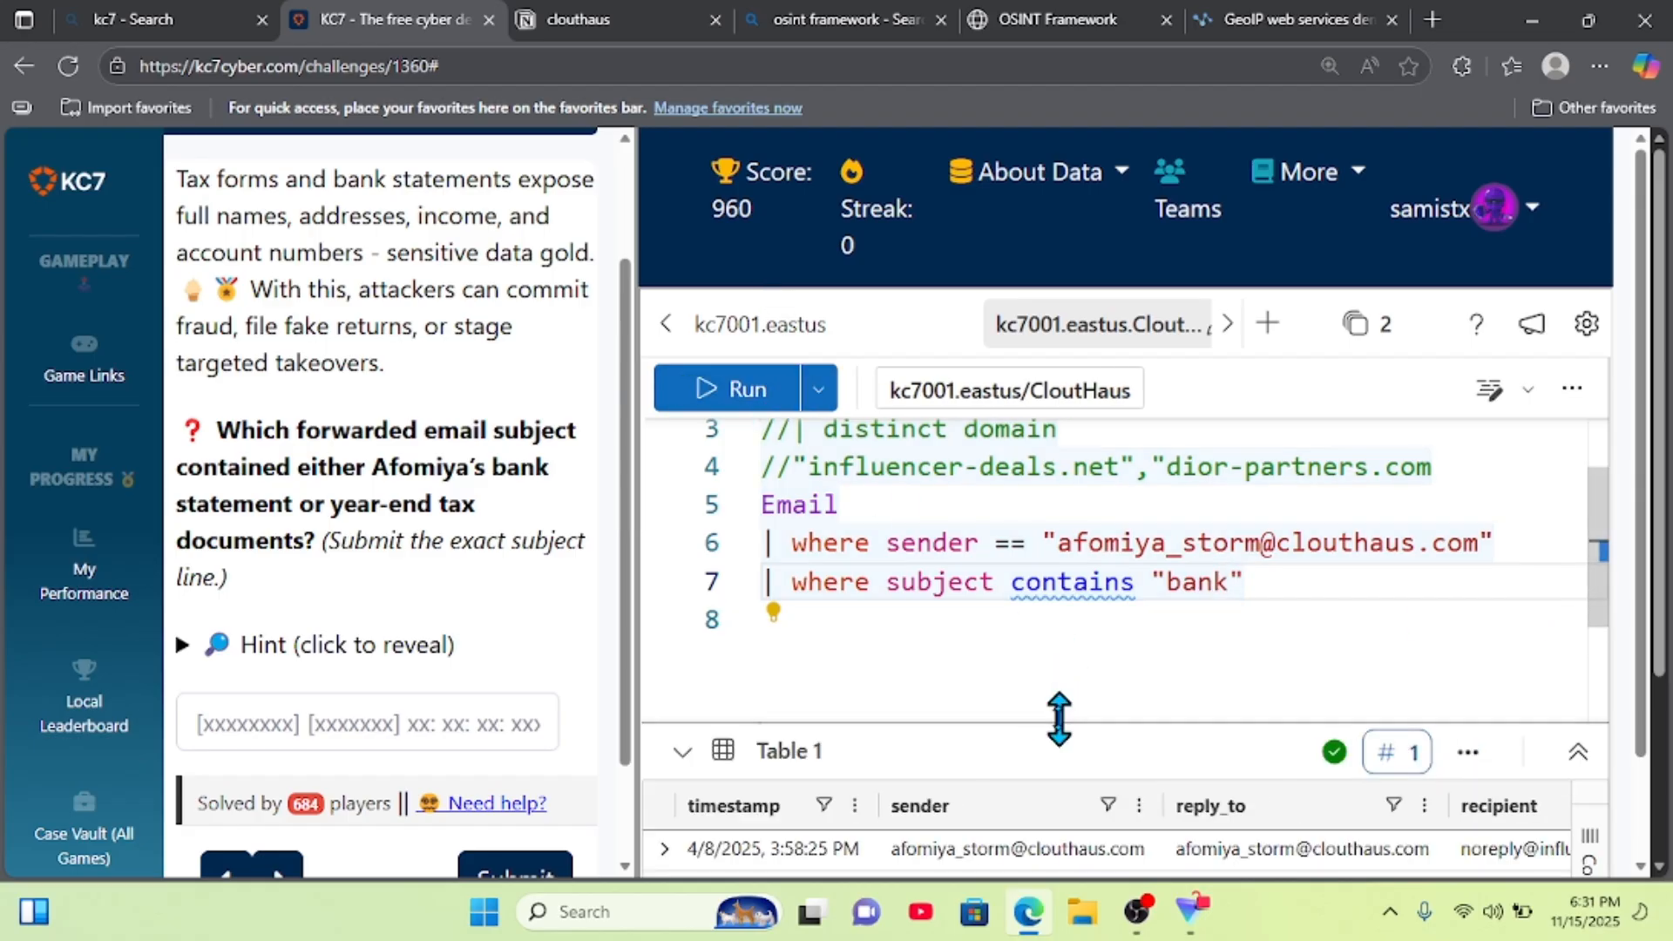
{"action": "left_click_drag", "start_coordinate": [1057, 719], "coordinate": [1057, 379]}
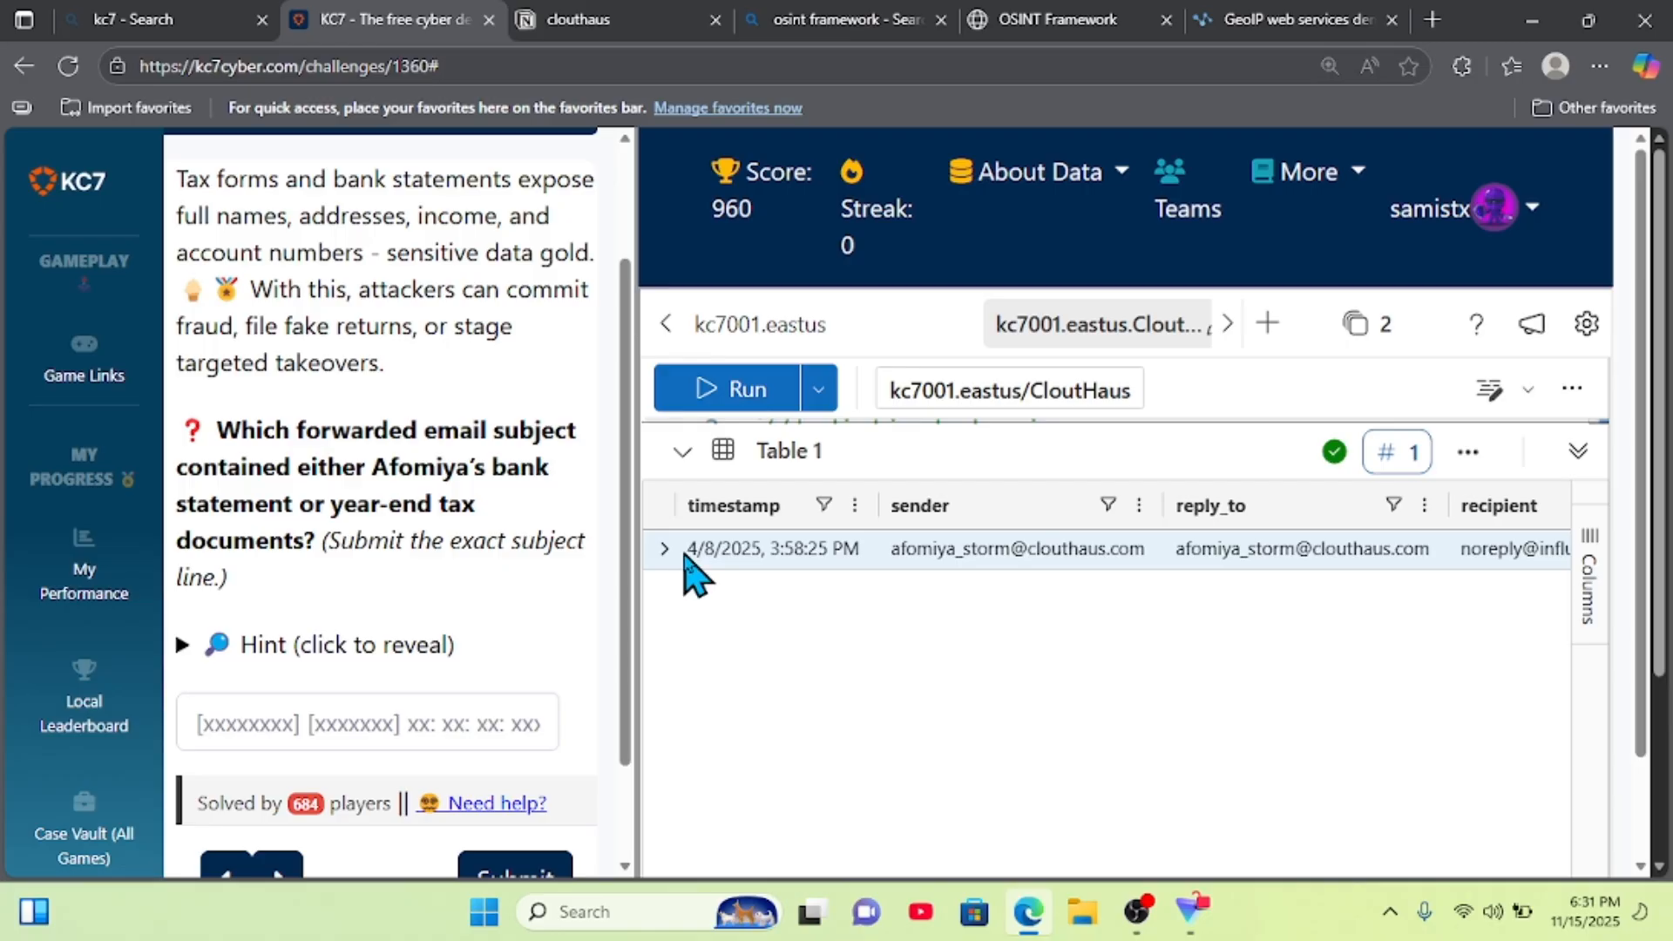
{"action": "left_click", "coordinate": [689, 558]}
{"action": "left_click", "coordinate": [667, 550]}
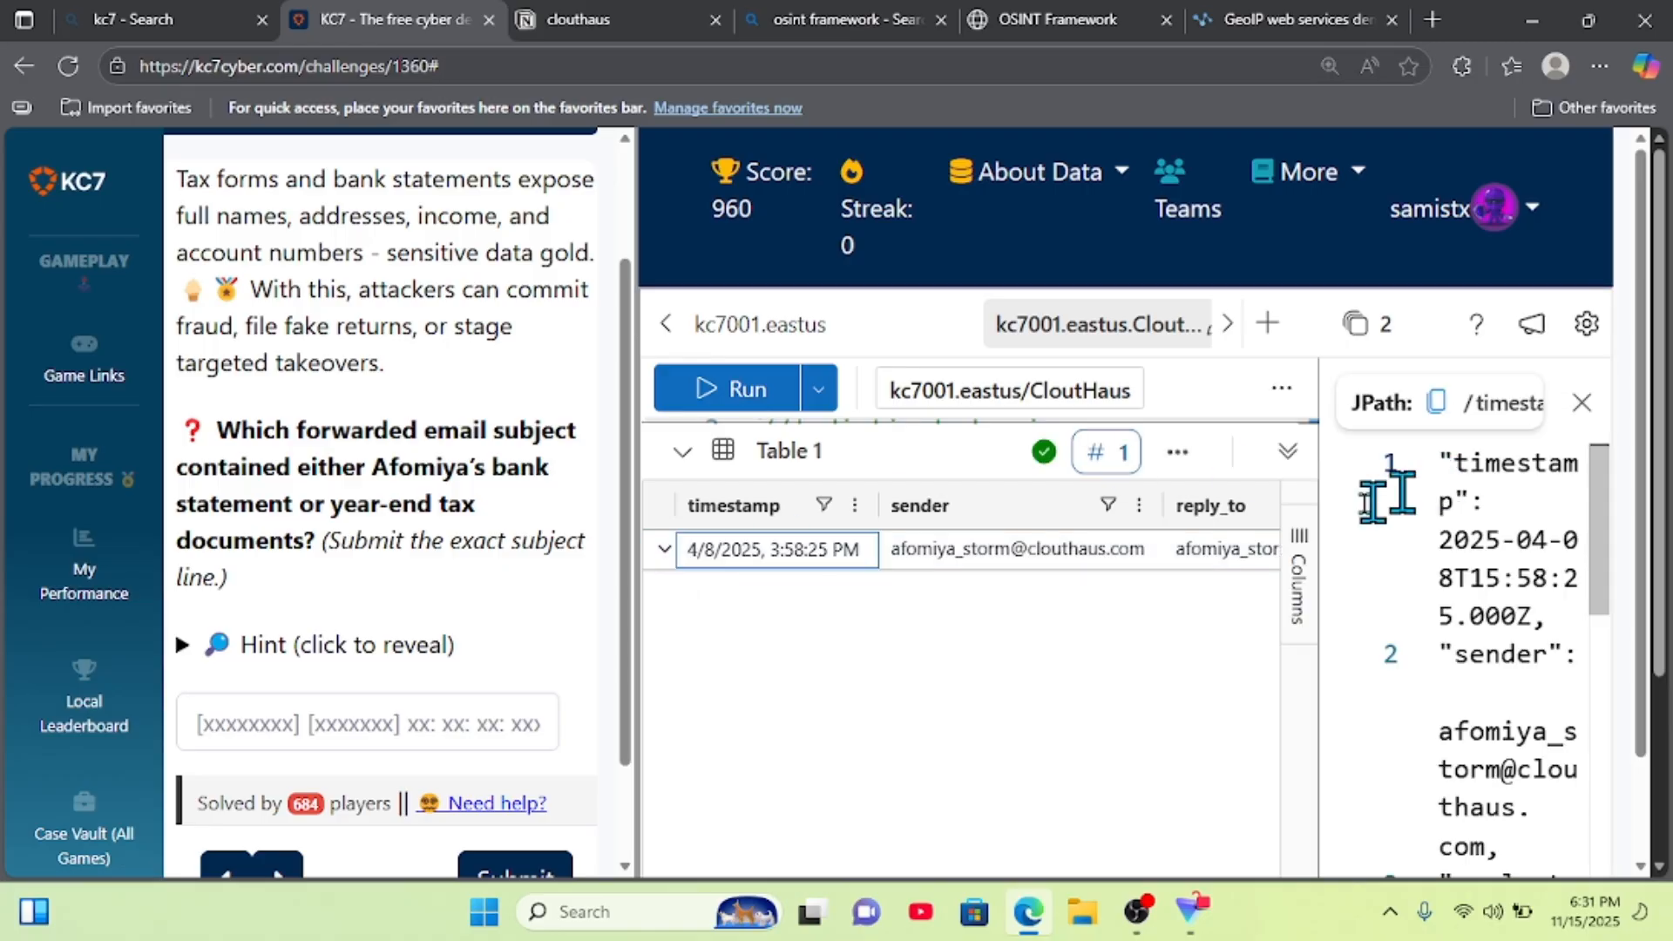
{"action": "left_click_drag", "start_coordinate": [1319, 537], "coordinate": [1115, 540]}
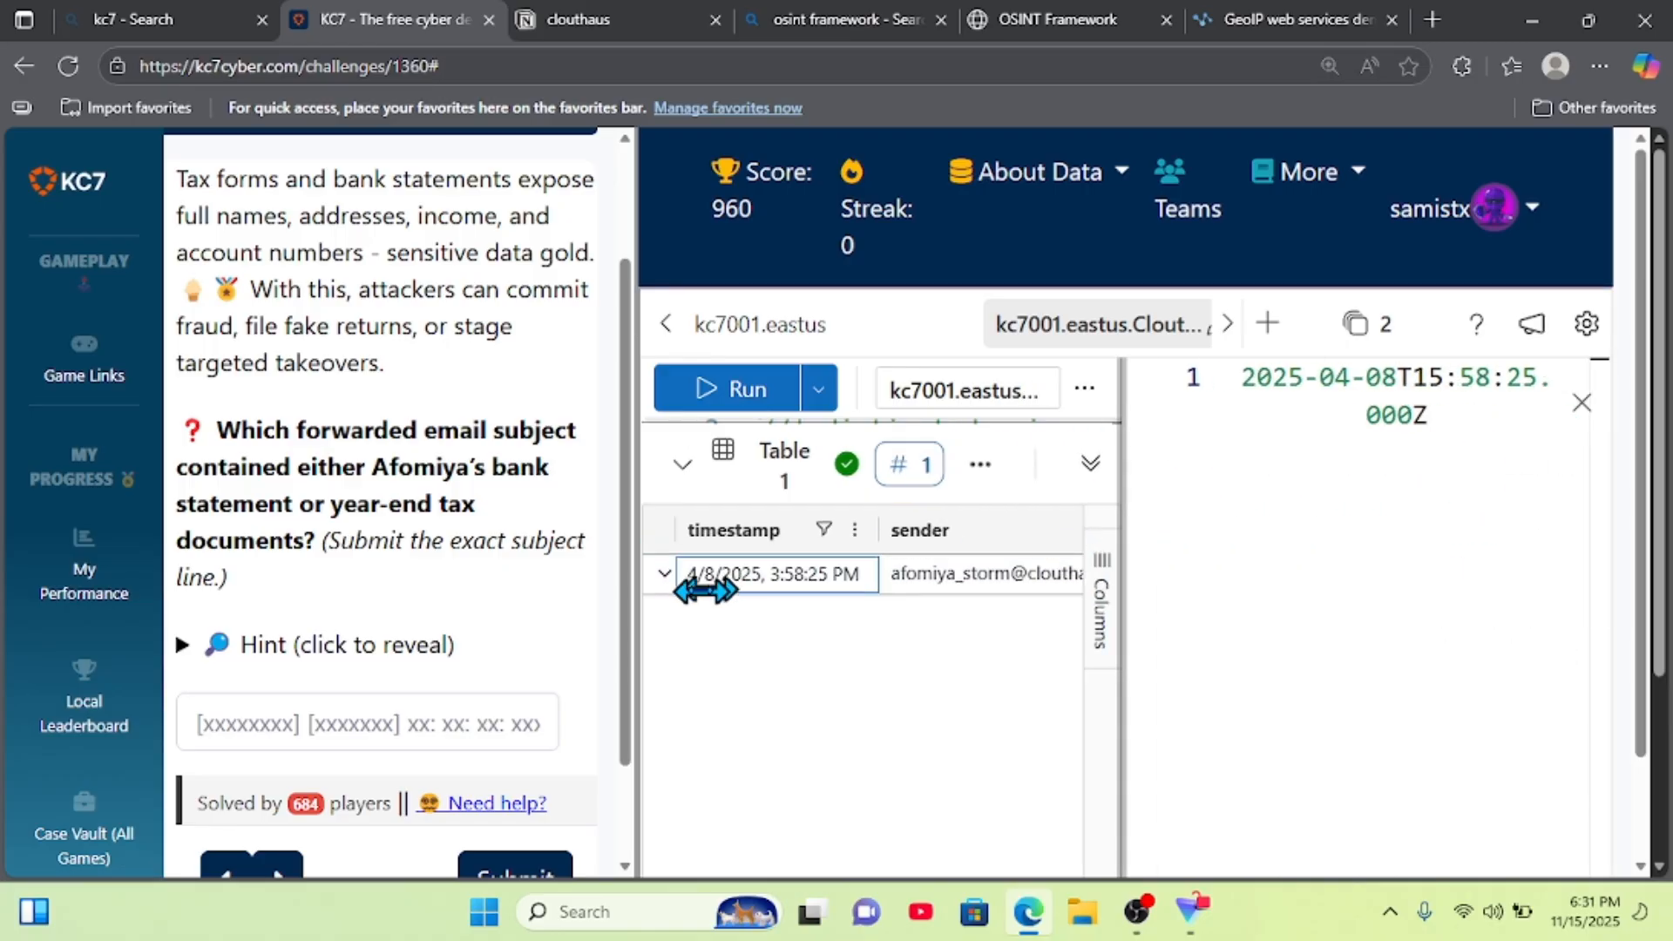
{"action": "left_click", "coordinate": [665, 575]}
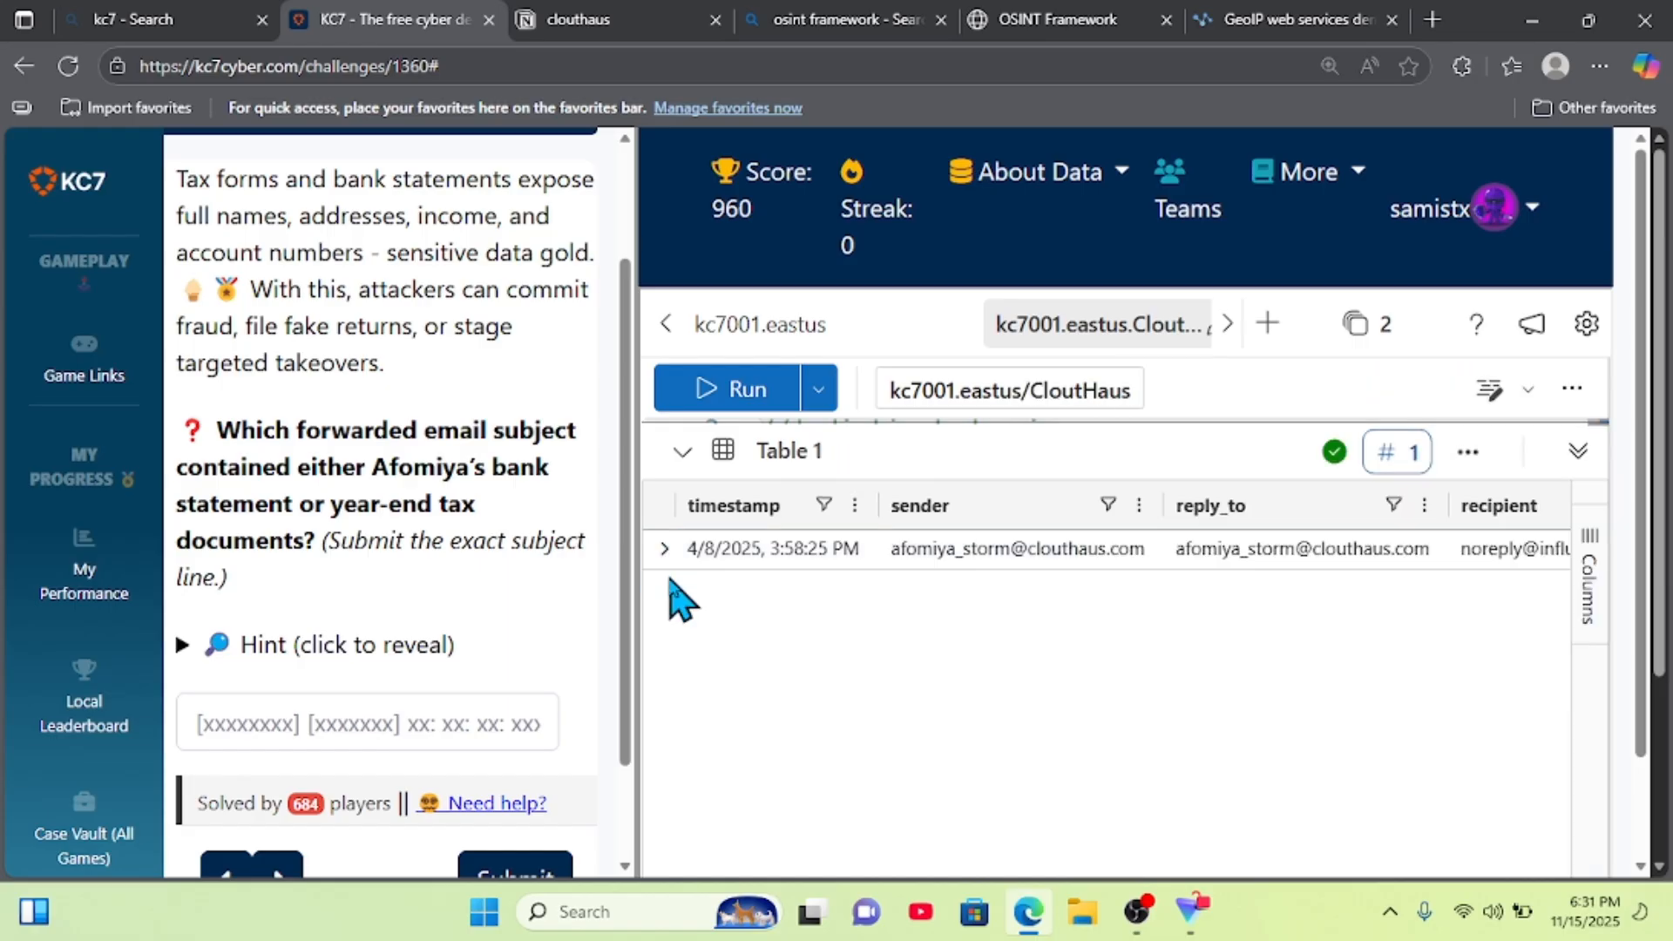
- Expand the 4/8/2025, 3:58:25 PM email record and widen its details to read the bank statement subject
{"action": "left_click", "coordinate": [661, 553]}
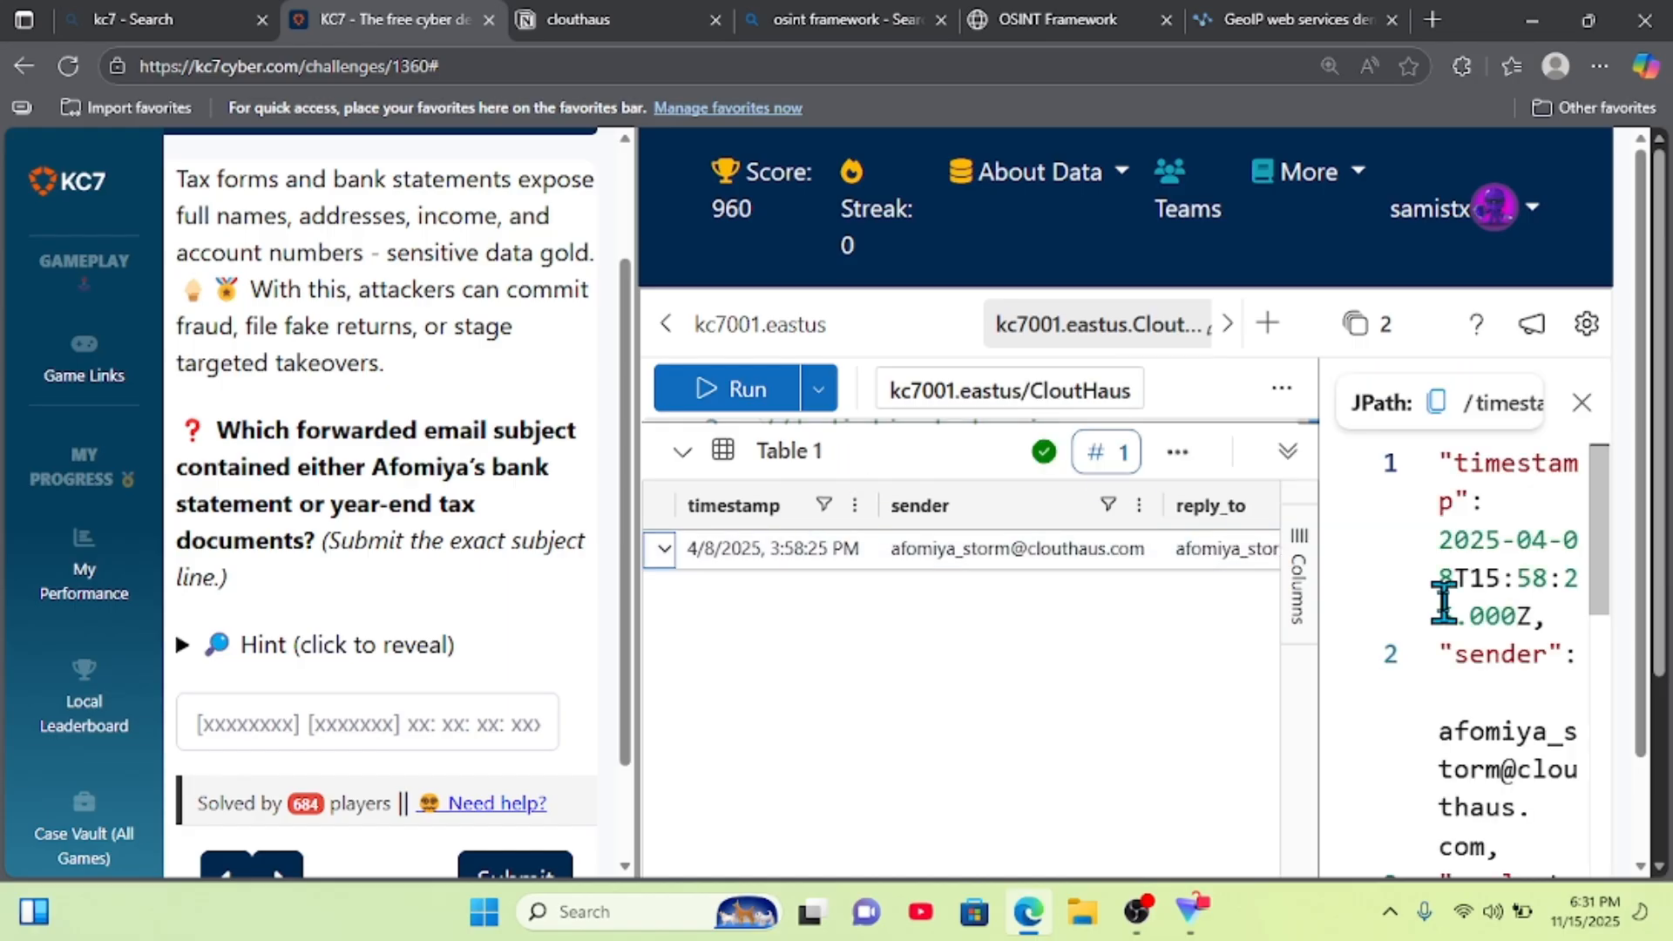
{"action": "left_click_drag", "start_coordinate": [1315, 621], "coordinate": [930, 619]}
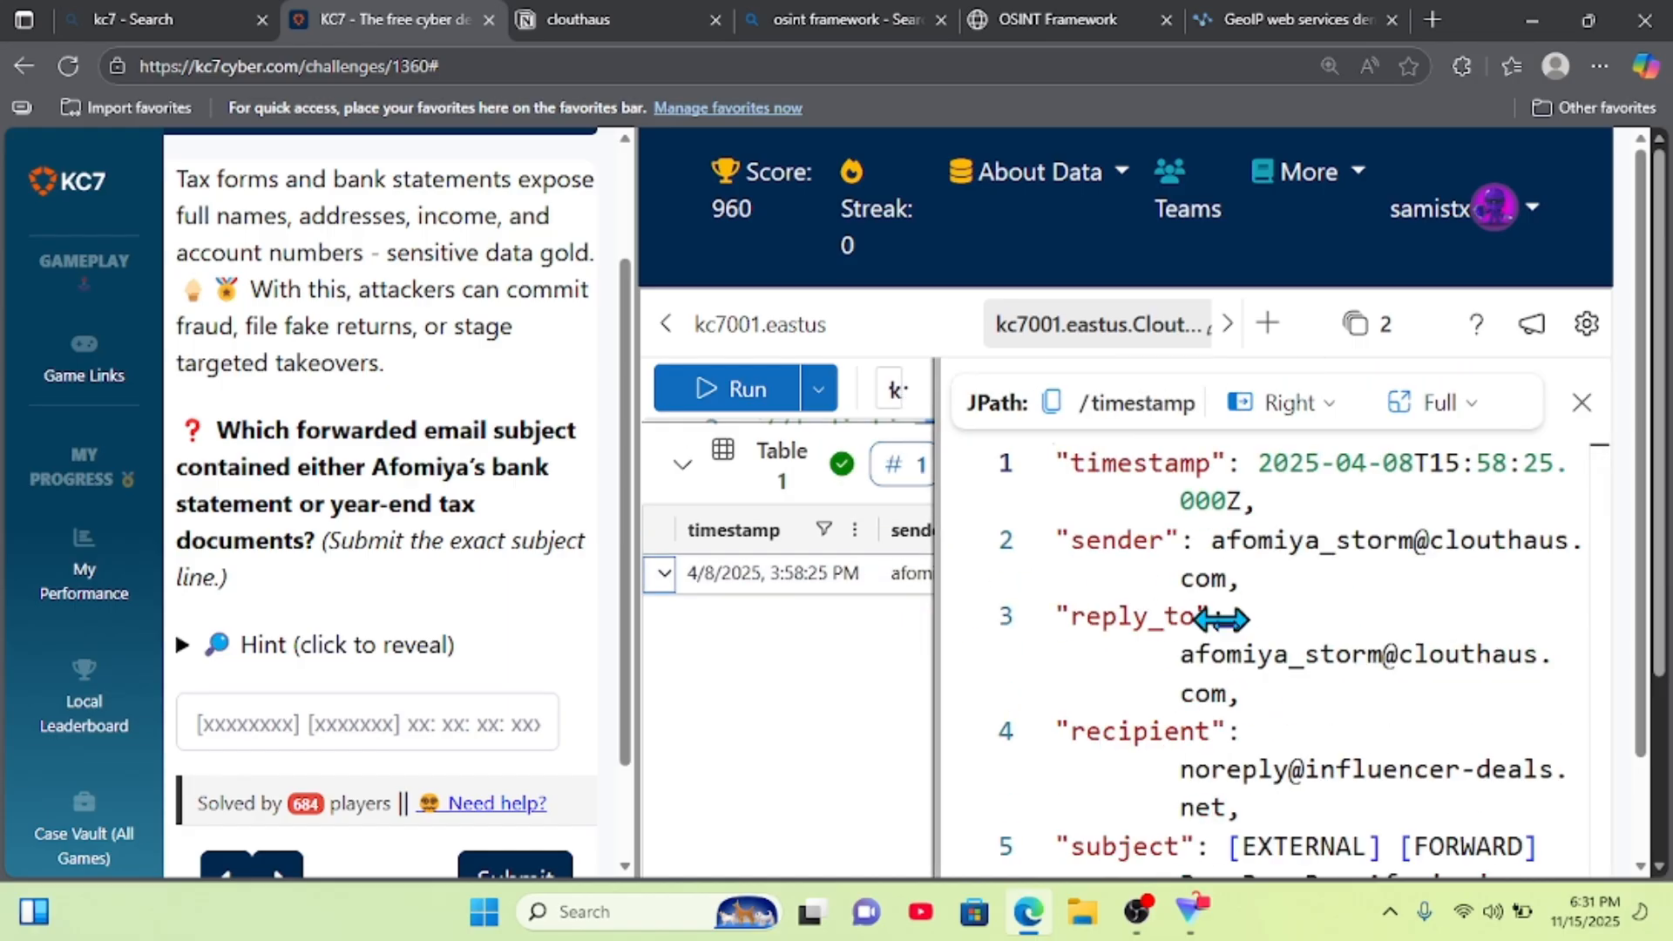
{"action": "scroll", "coordinate": [1232, 642], "scroll_direction": "down", "scroll_amount": 3}
{"action": "scroll", "coordinate": [1232, 642], "scroll_direction": "down", "scroll_amount": 1}
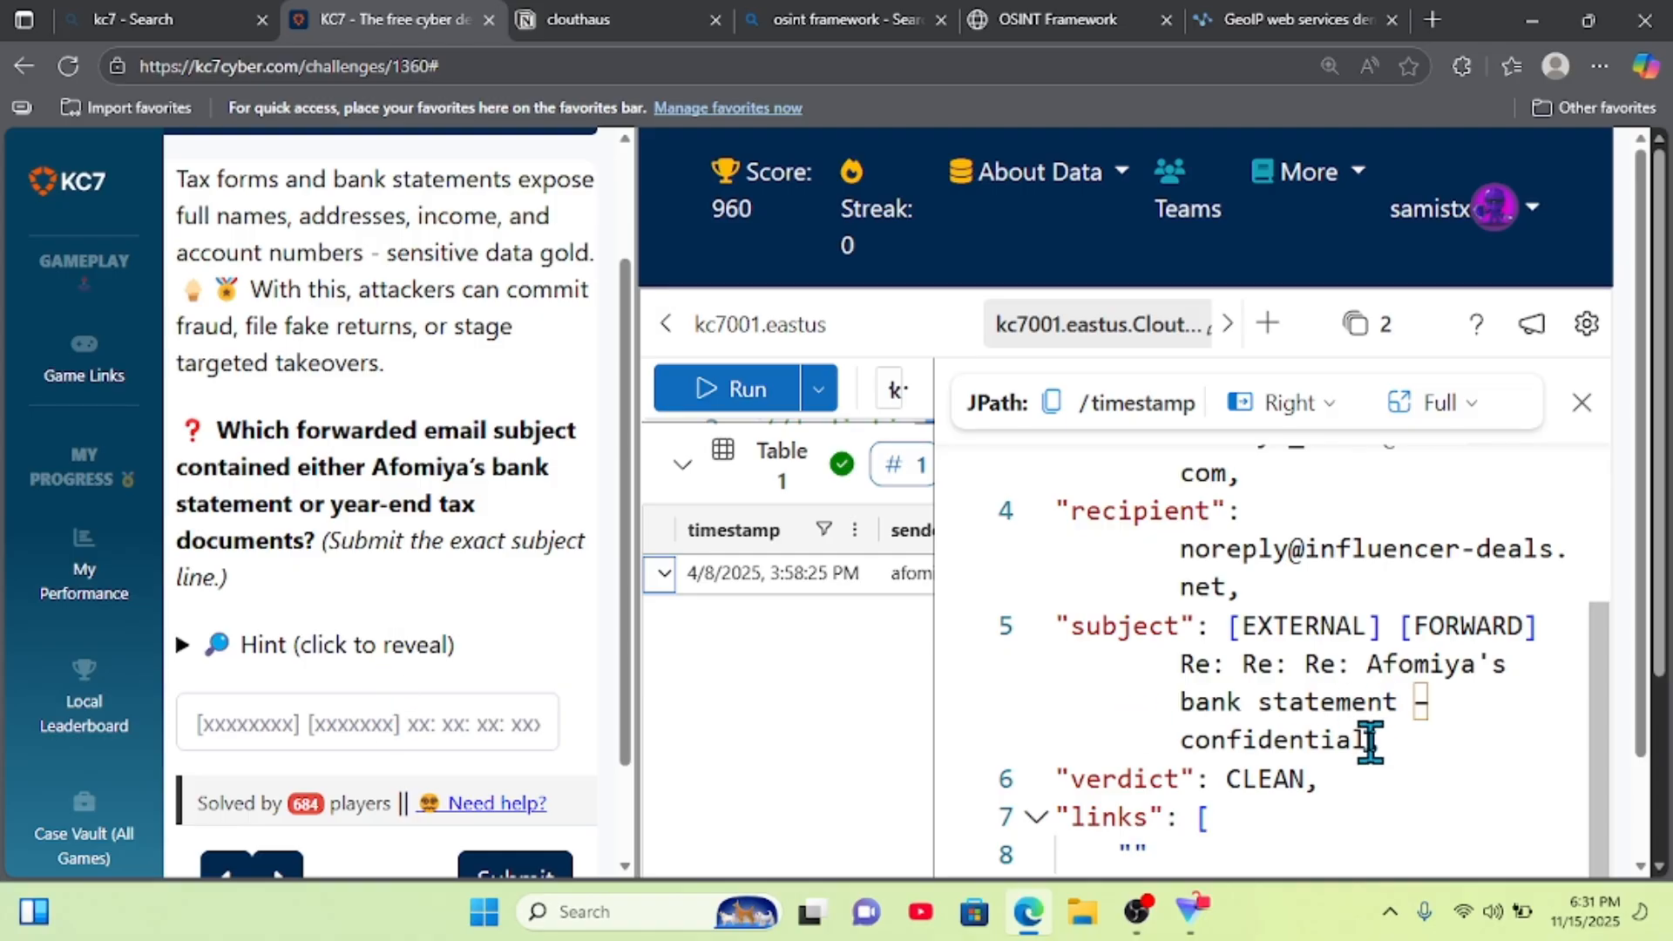
- Copy the full bank statement subject line, from [EXTERNAL] [FORWARD] to "confidential", into the Question 12 answer field and submit it
{"action": "left_click_drag", "start_coordinate": [1371, 739], "coordinate": [1228, 629]}
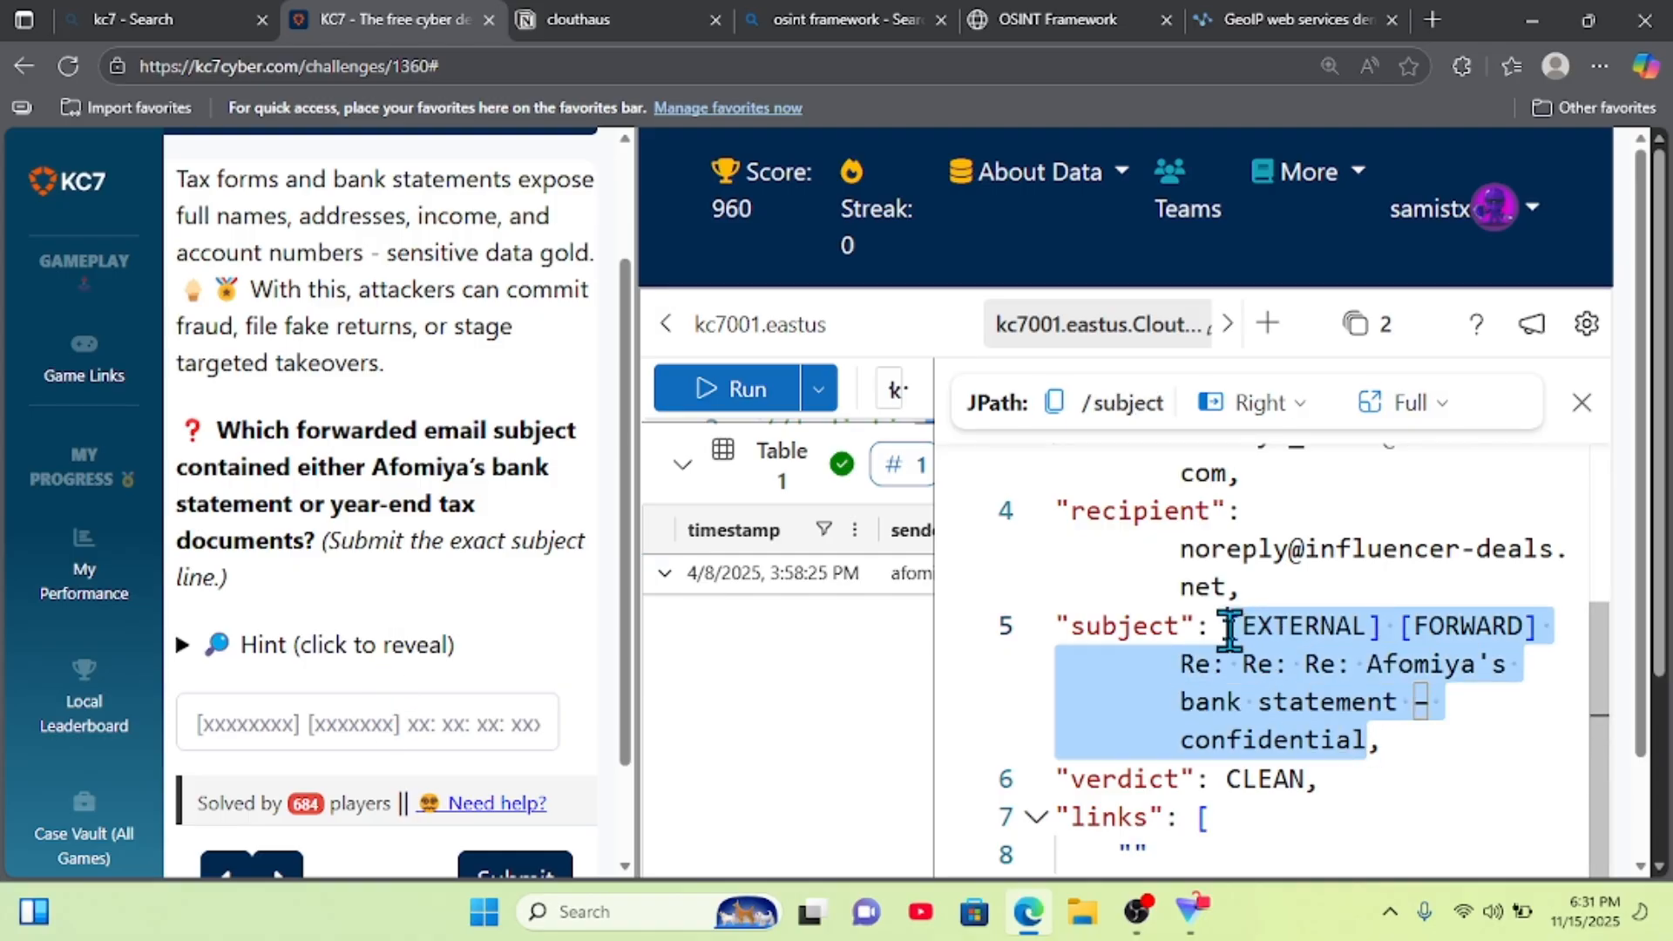
{"action": "key", "text": "ctrl+c"}
{"action": "left_click", "coordinate": [343, 721]}
{"action": "key", "text": "ctrl+v"}
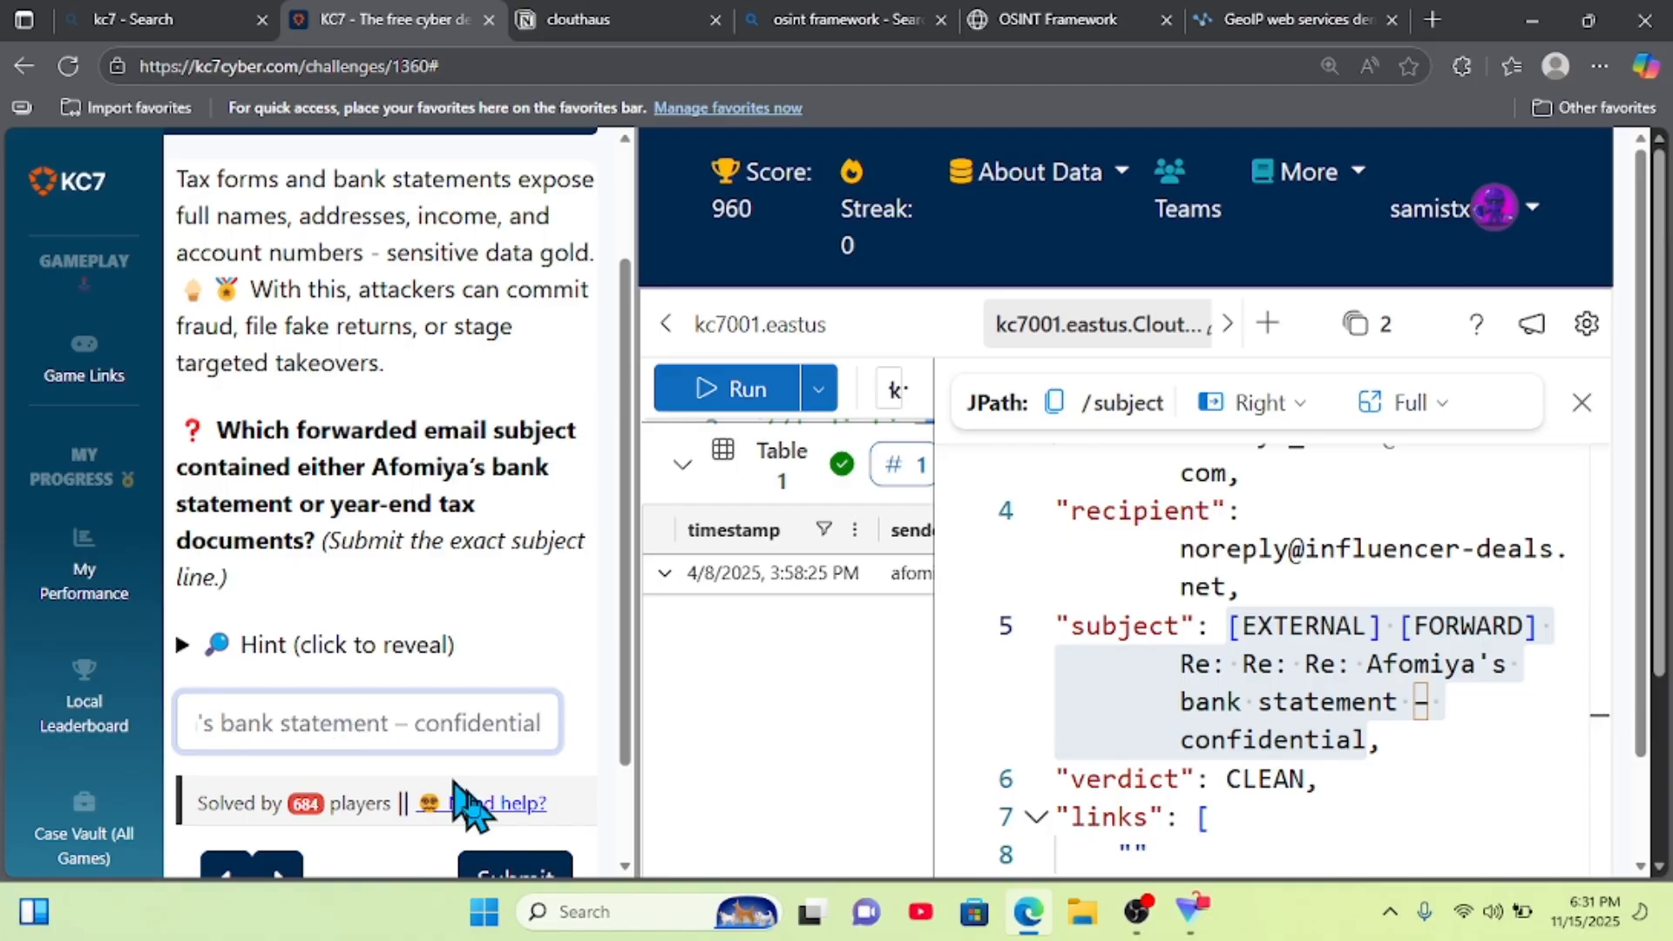
{"action": "left_click", "coordinate": [514, 869]}
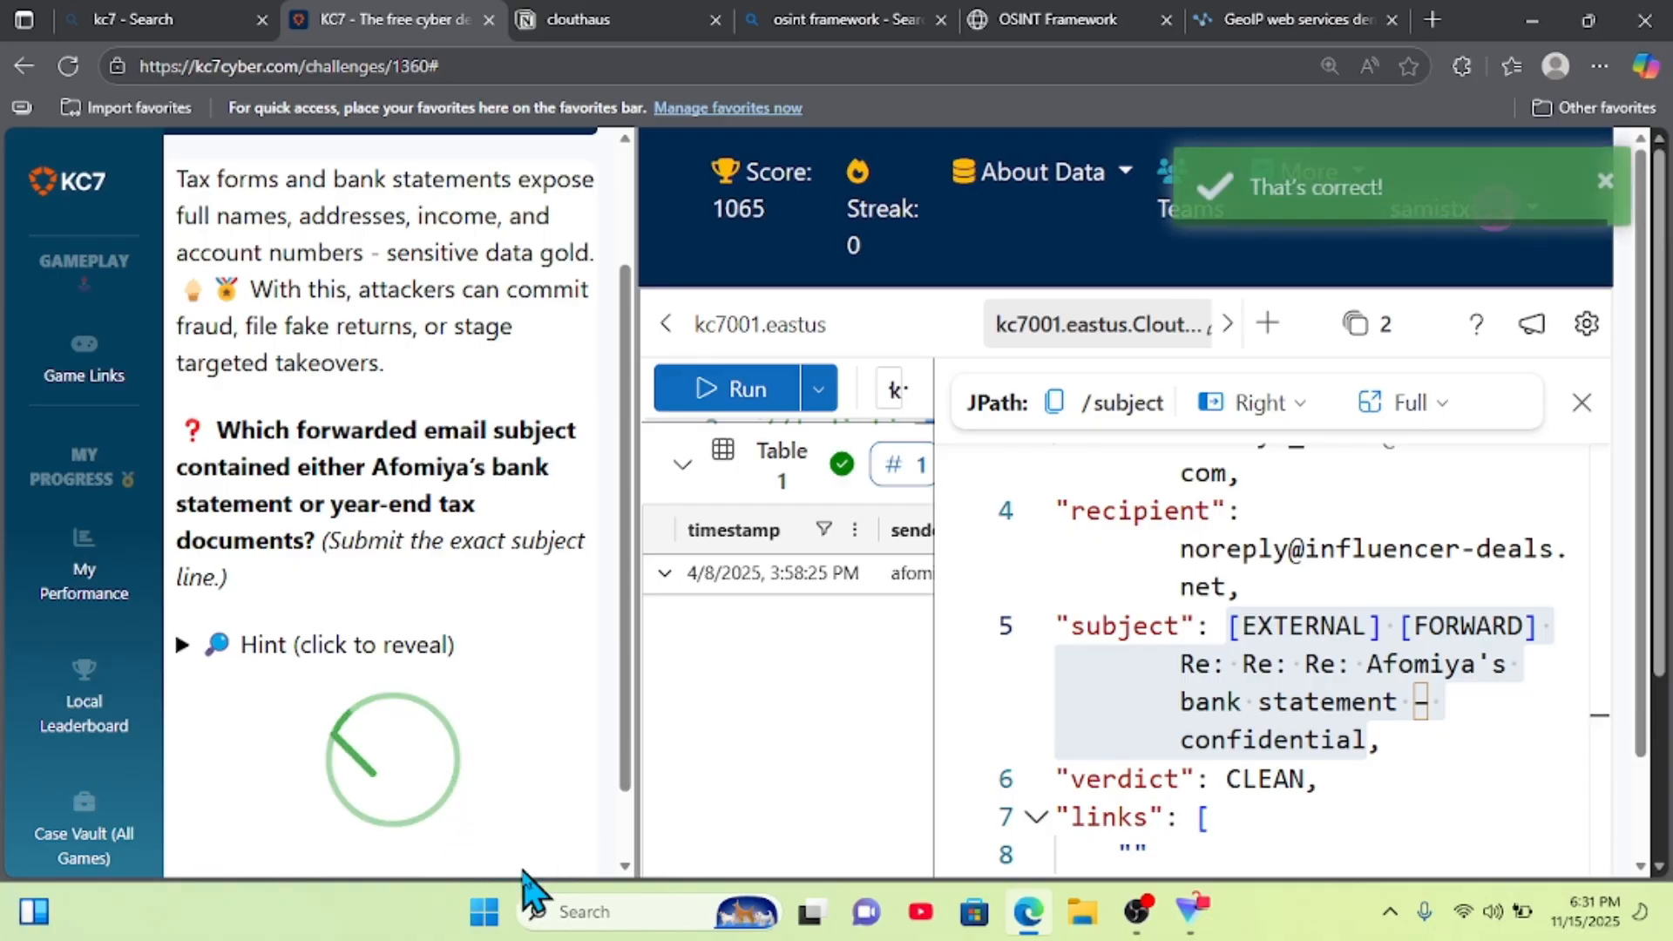
- Read Question 13 and its options a to e about the attacker's true objective, closing the email details
{"action": "scroll", "coordinate": [471, 546], "scroll_direction": "up", "scroll_amount": 8}
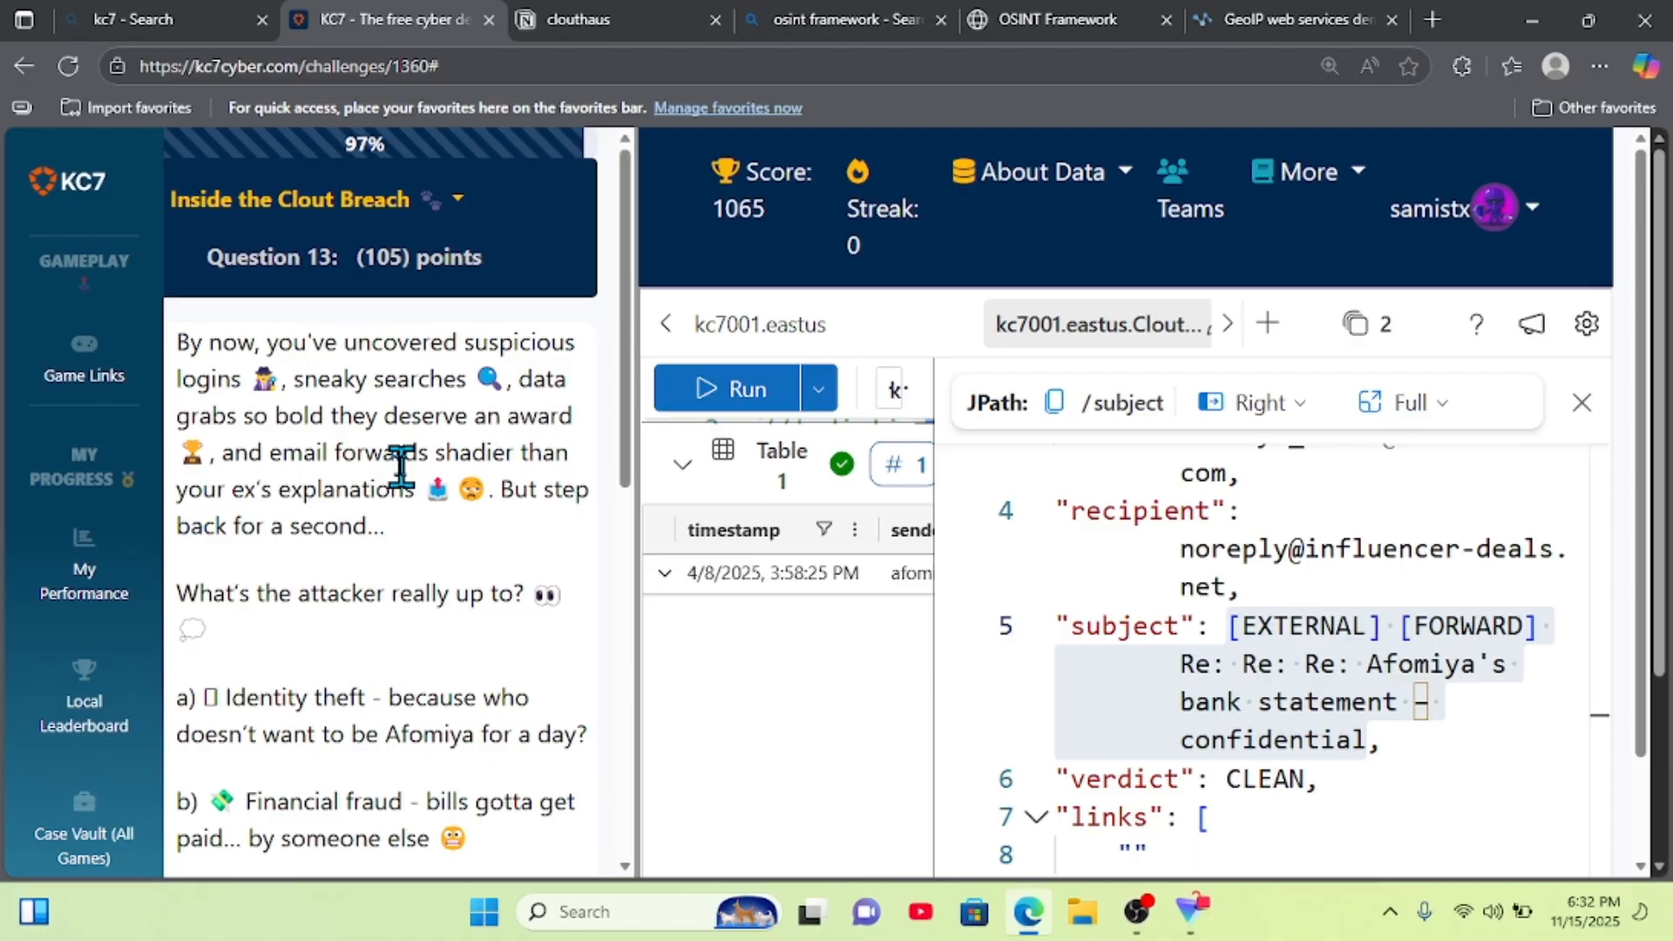
{"action": "scroll", "coordinate": [422, 571], "scroll_direction": "down", "scroll_amount": 1}
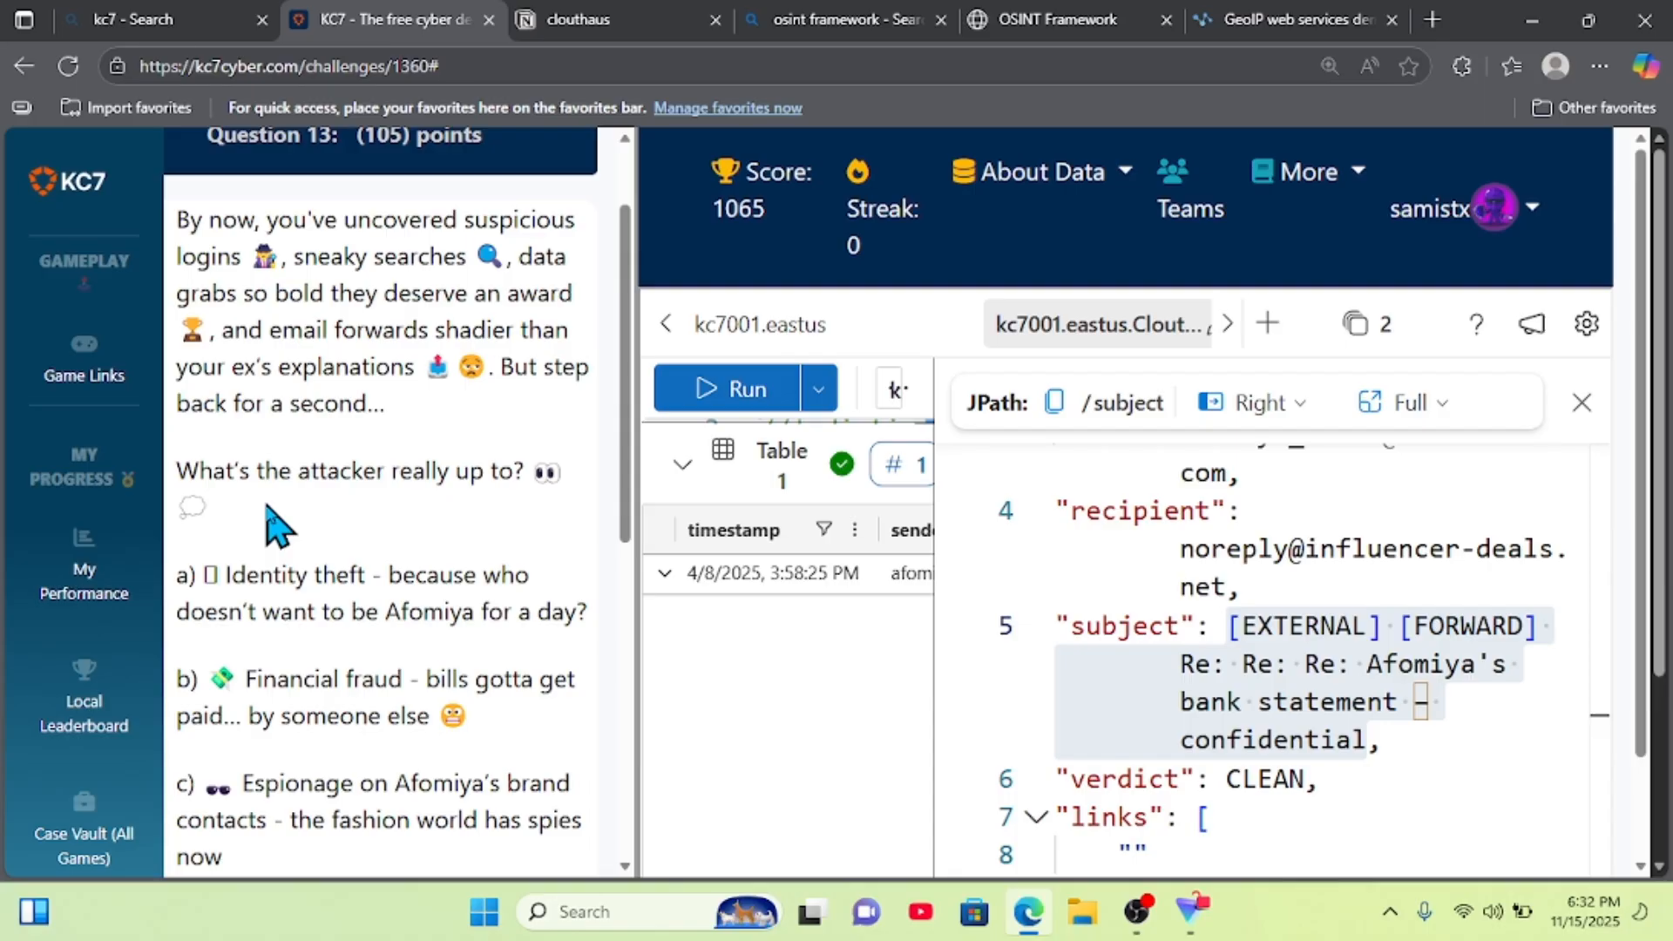
{"action": "scroll", "coordinate": [274, 523], "scroll_direction": "down", "scroll_amount": 2}
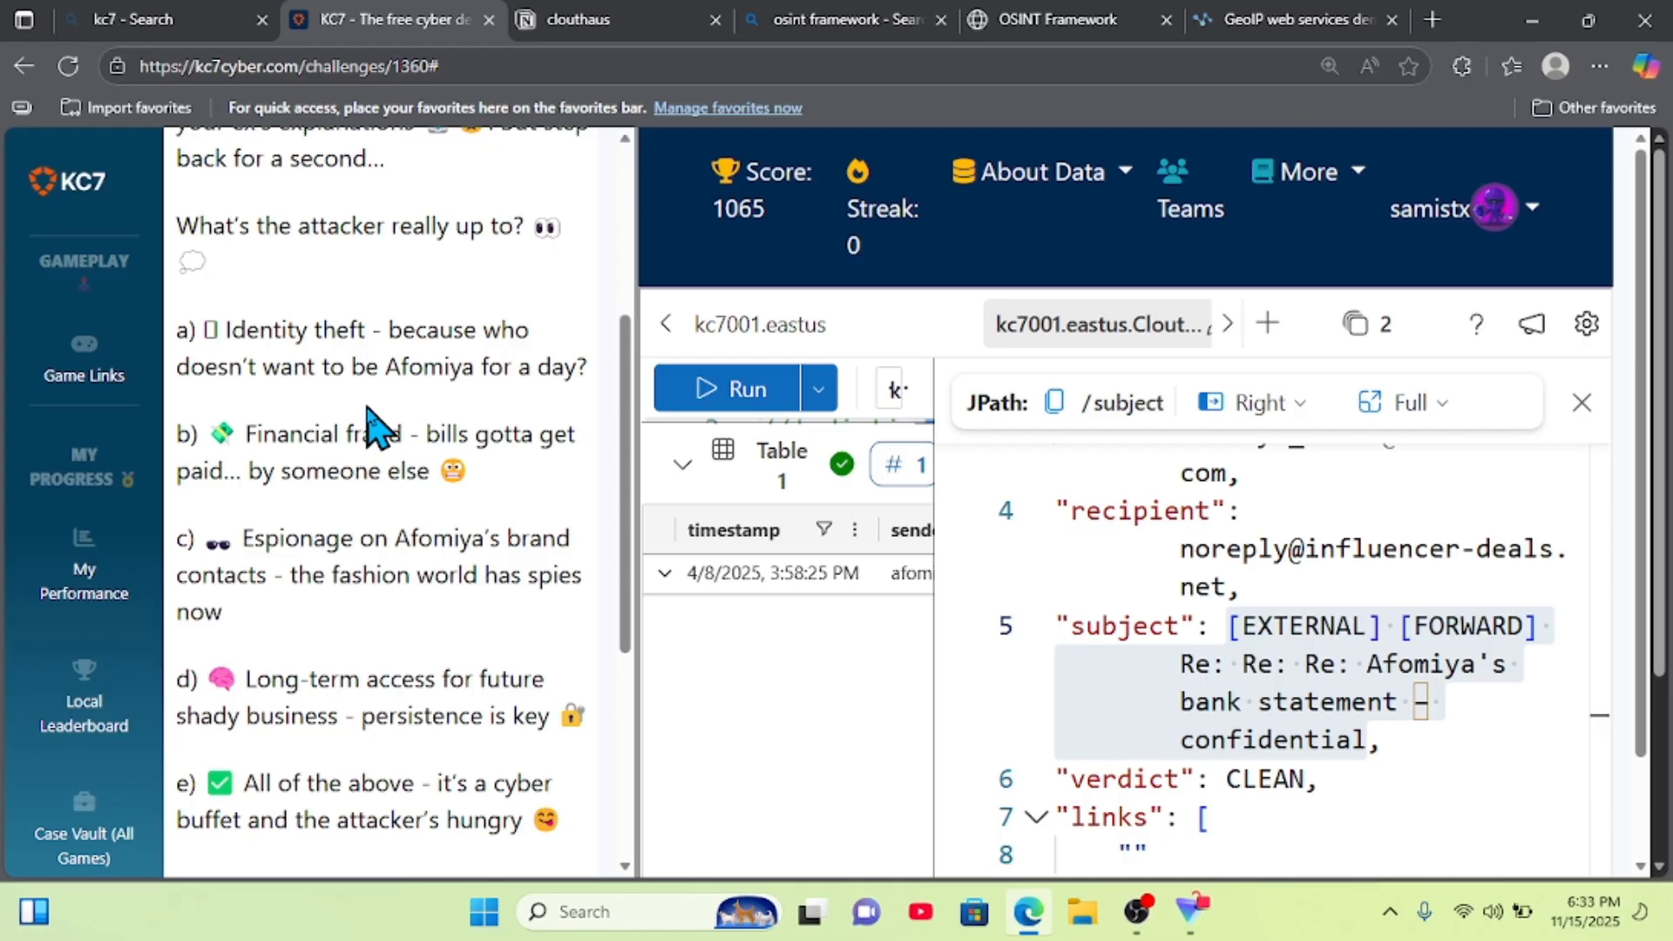
{"action": "left_click", "coordinate": [1581, 403]}
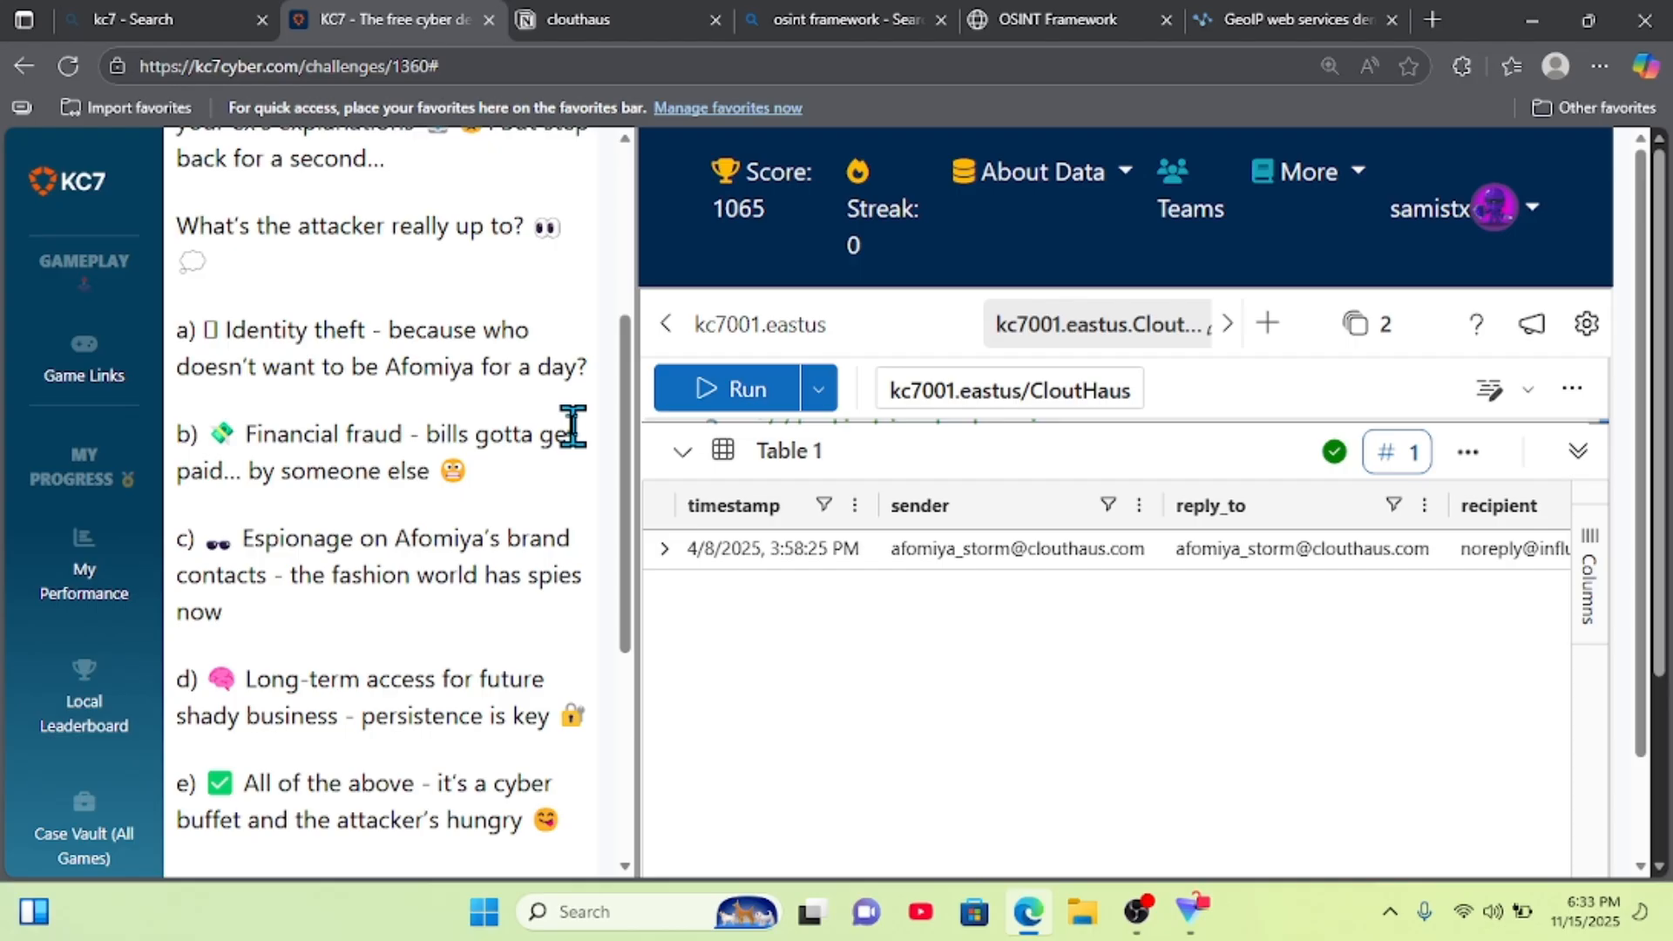
{"action": "scroll", "coordinate": [572, 425], "scroll_direction": "down", "scroll_amount": 1}
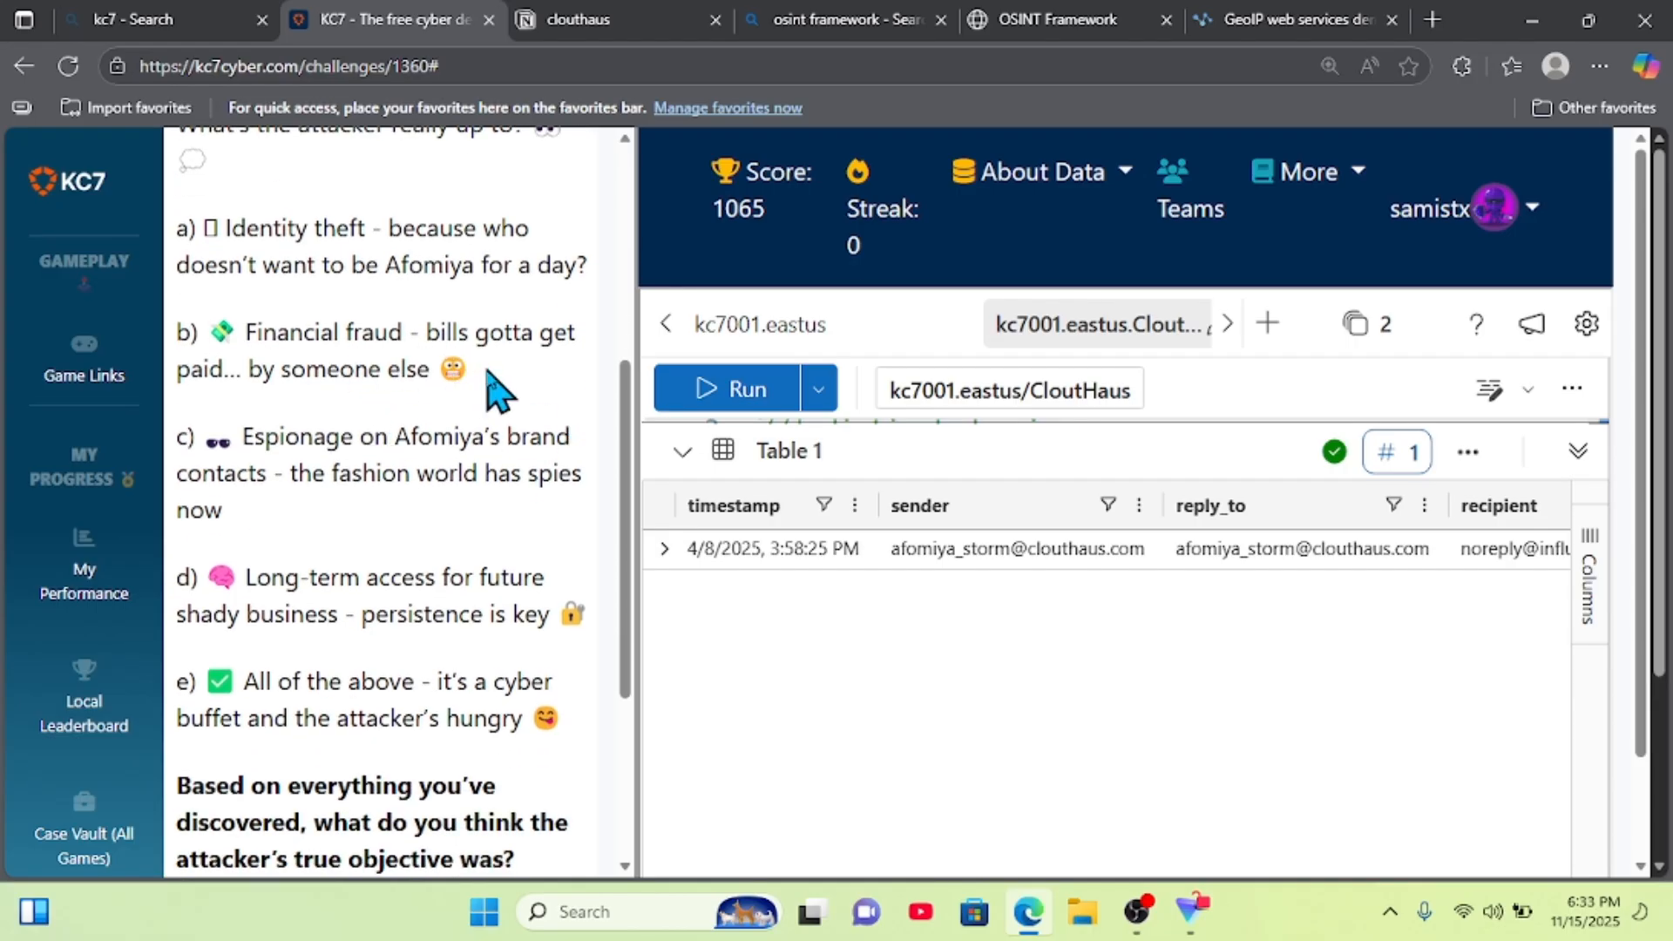
{"action": "scroll", "coordinate": [496, 388], "scroll_direction": "down", "scroll_amount": 2}
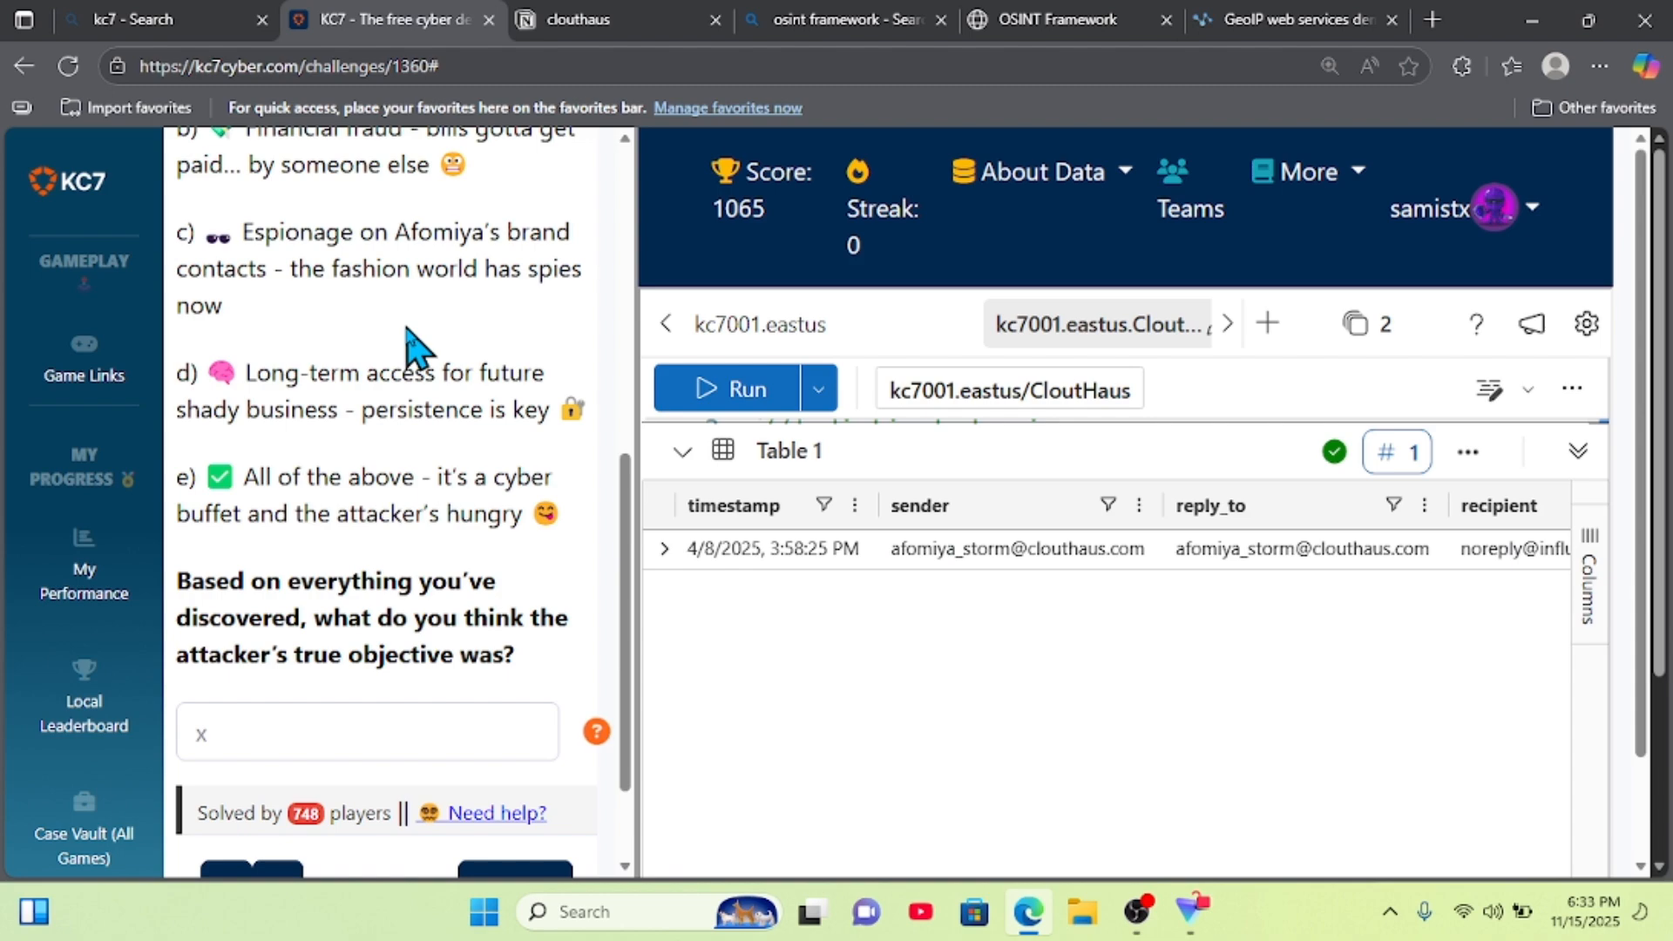
- Reread Question 13 and its options about the attacker's true objective, answer it with "E" (all of the above) and submit the answer
{"action": "scroll", "coordinate": [408, 347], "scroll_direction": "down", "scroll_amount": 2}
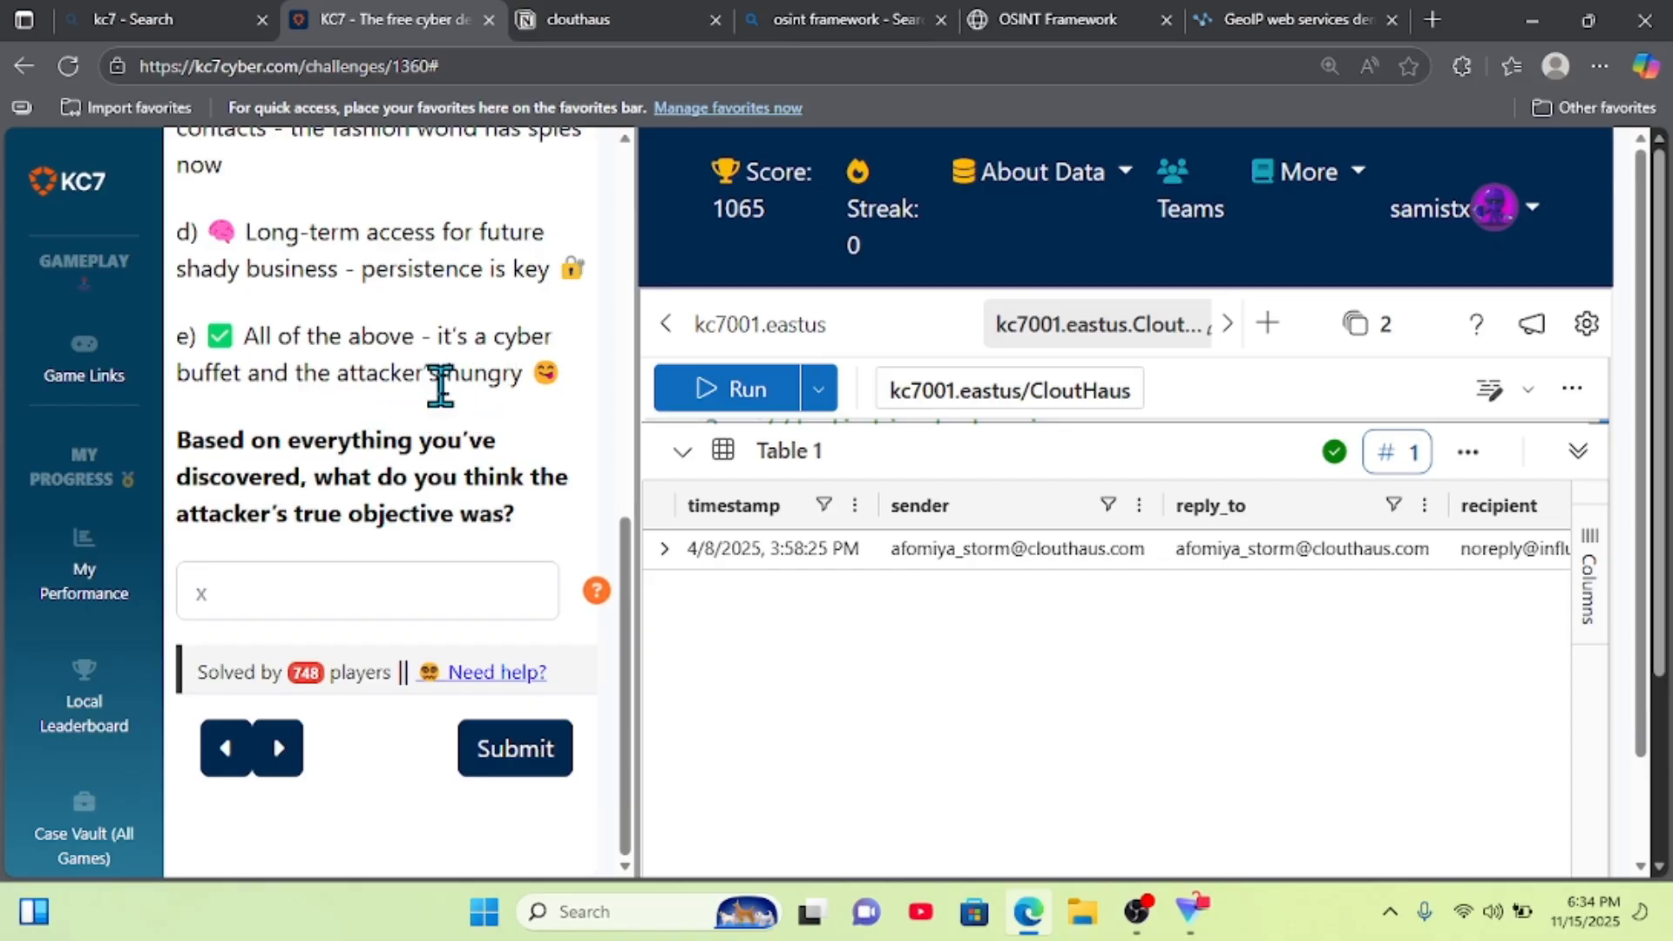
{"action": "scroll", "coordinate": [444, 382], "scroll_direction": "up", "scroll_amount": 10}
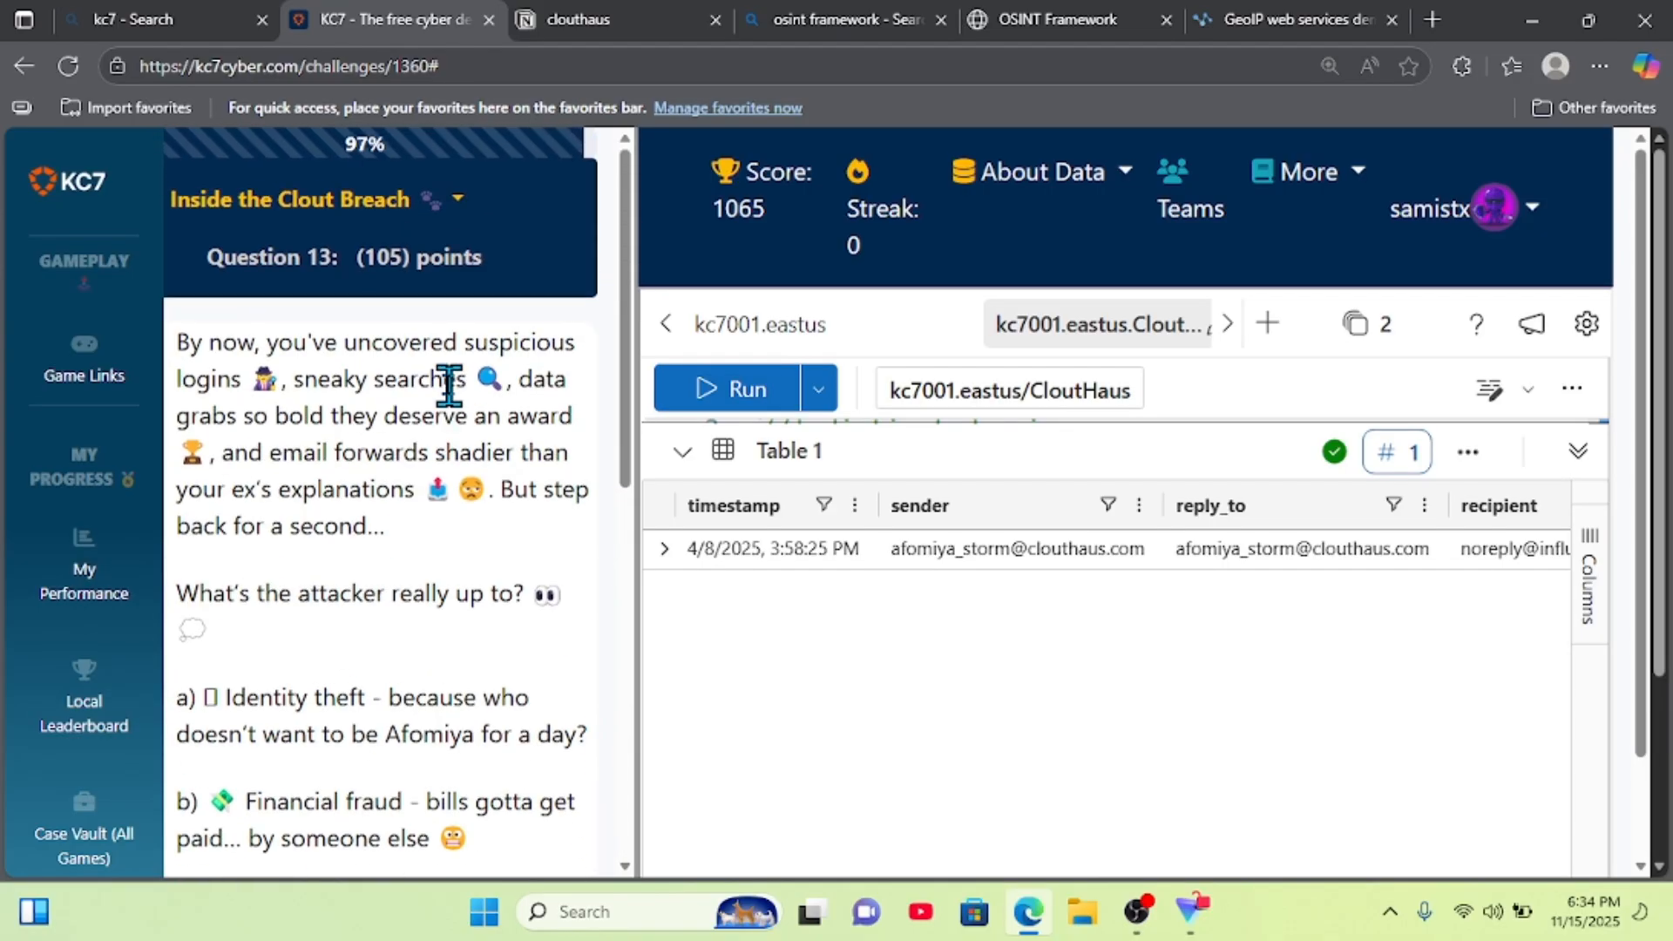
{"action": "scroll", "coordinate": [449, 381], "scroll_direction": "down", "scroll_amount": 8}
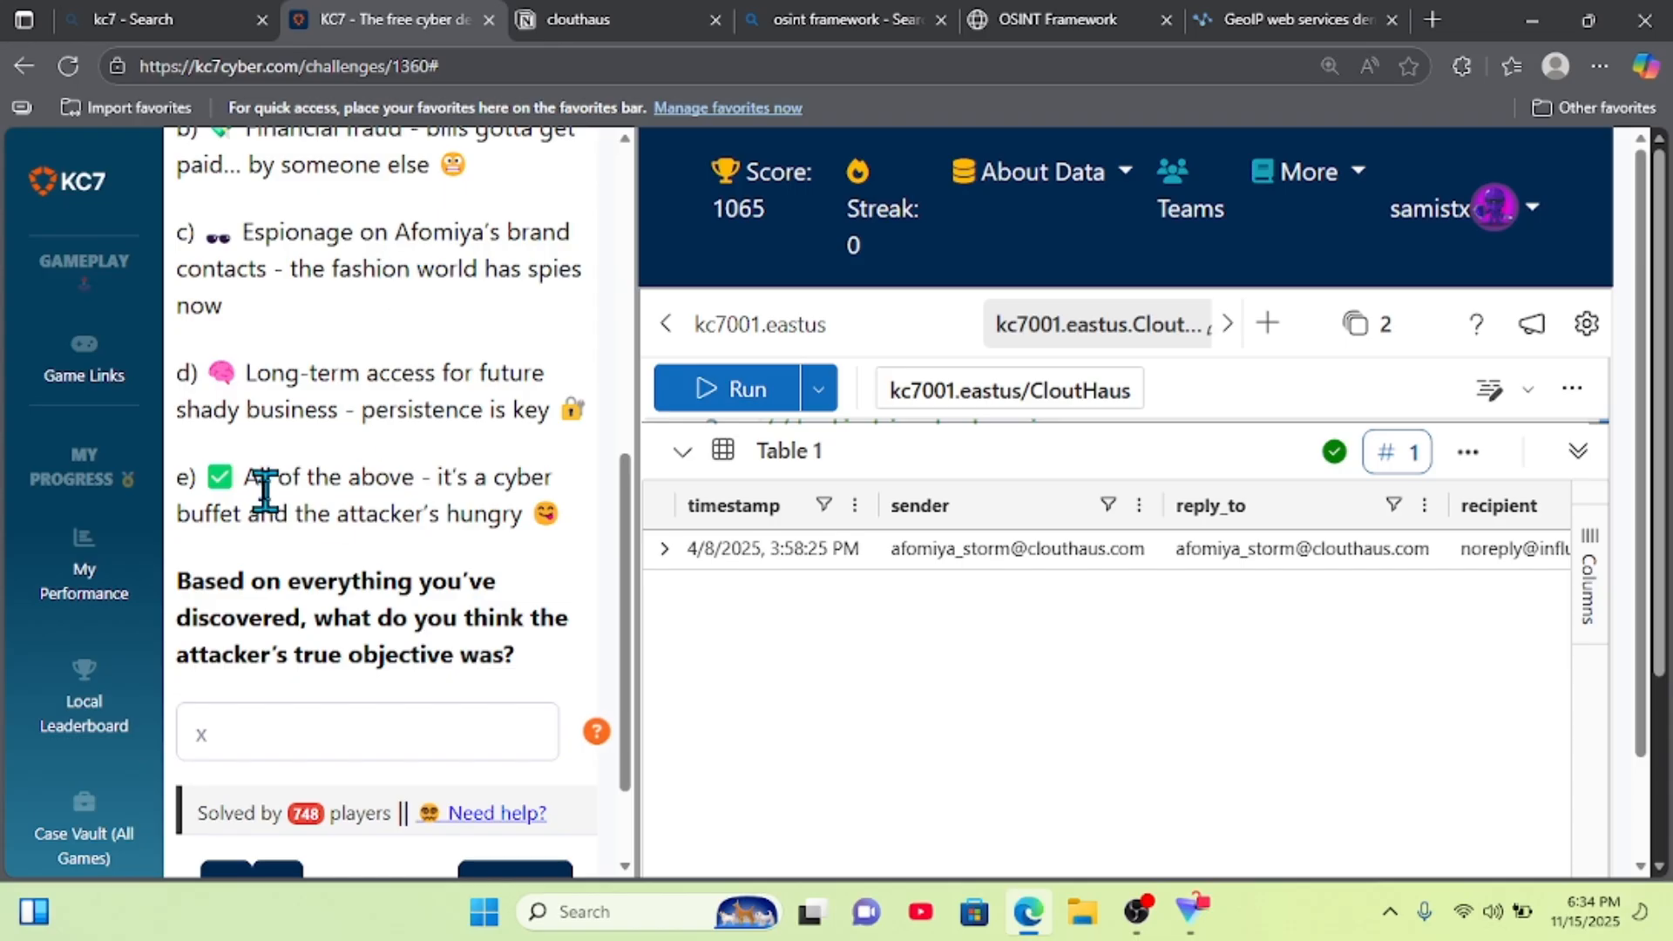
{"action": "scroll", "coordinate": [266, 492], "scroll_direction": "down", "scroll_amount": 2}
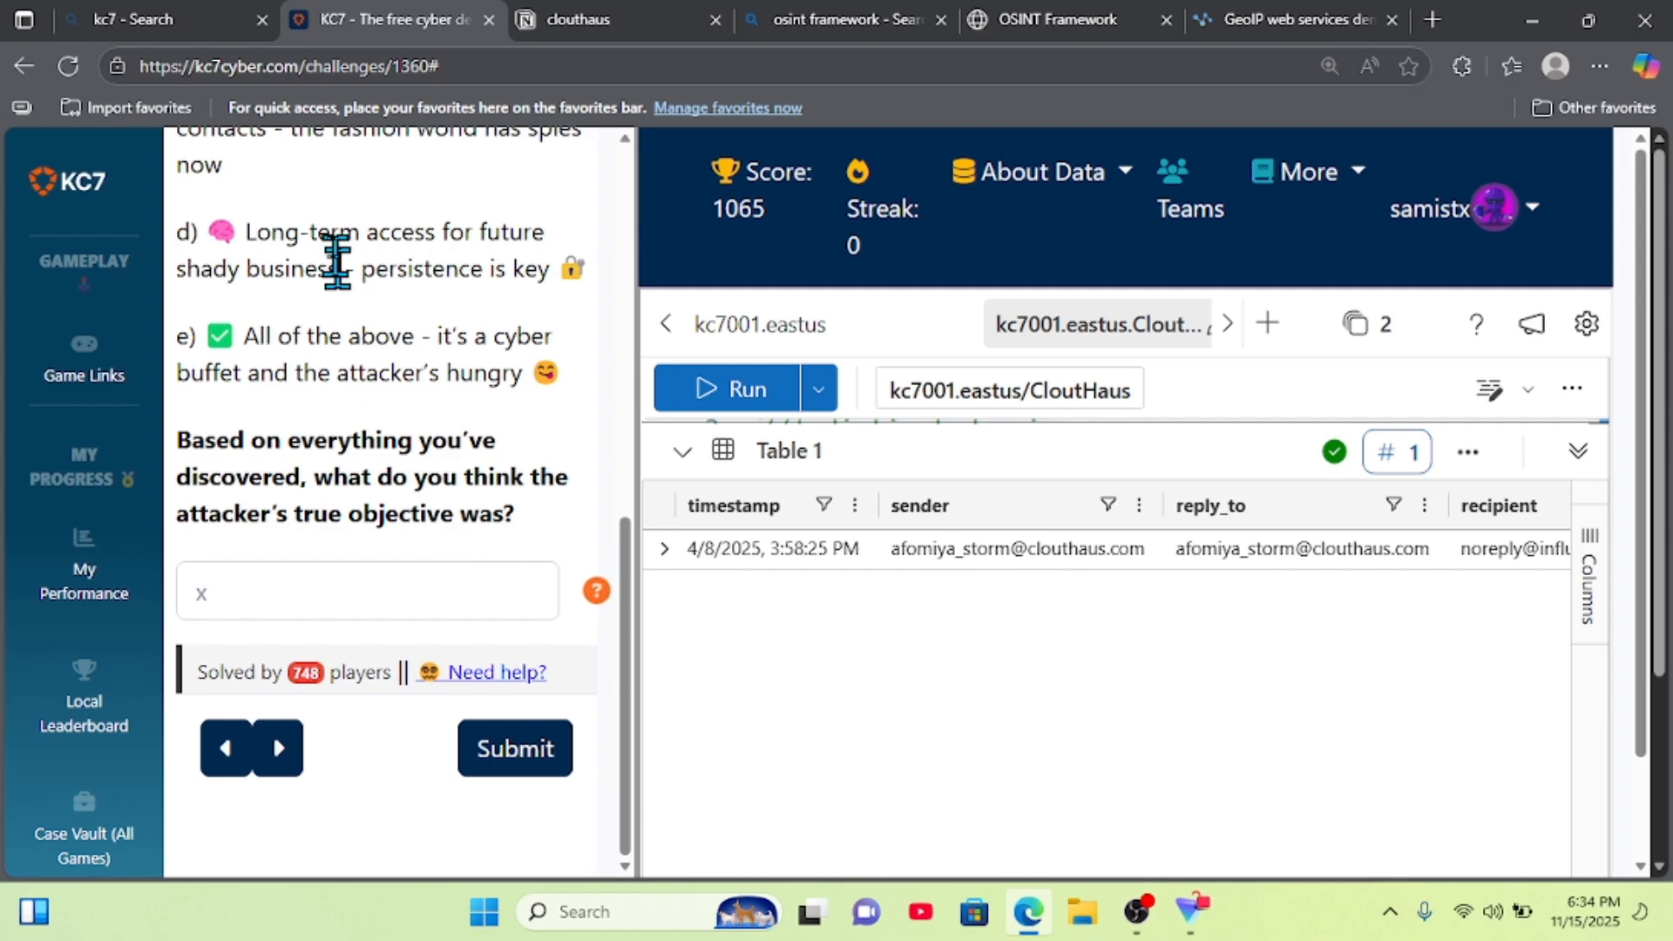
{"action": "scroll", "coordinate": [334, 244], "scroll_direction": "up", "scroll_amount": 3}
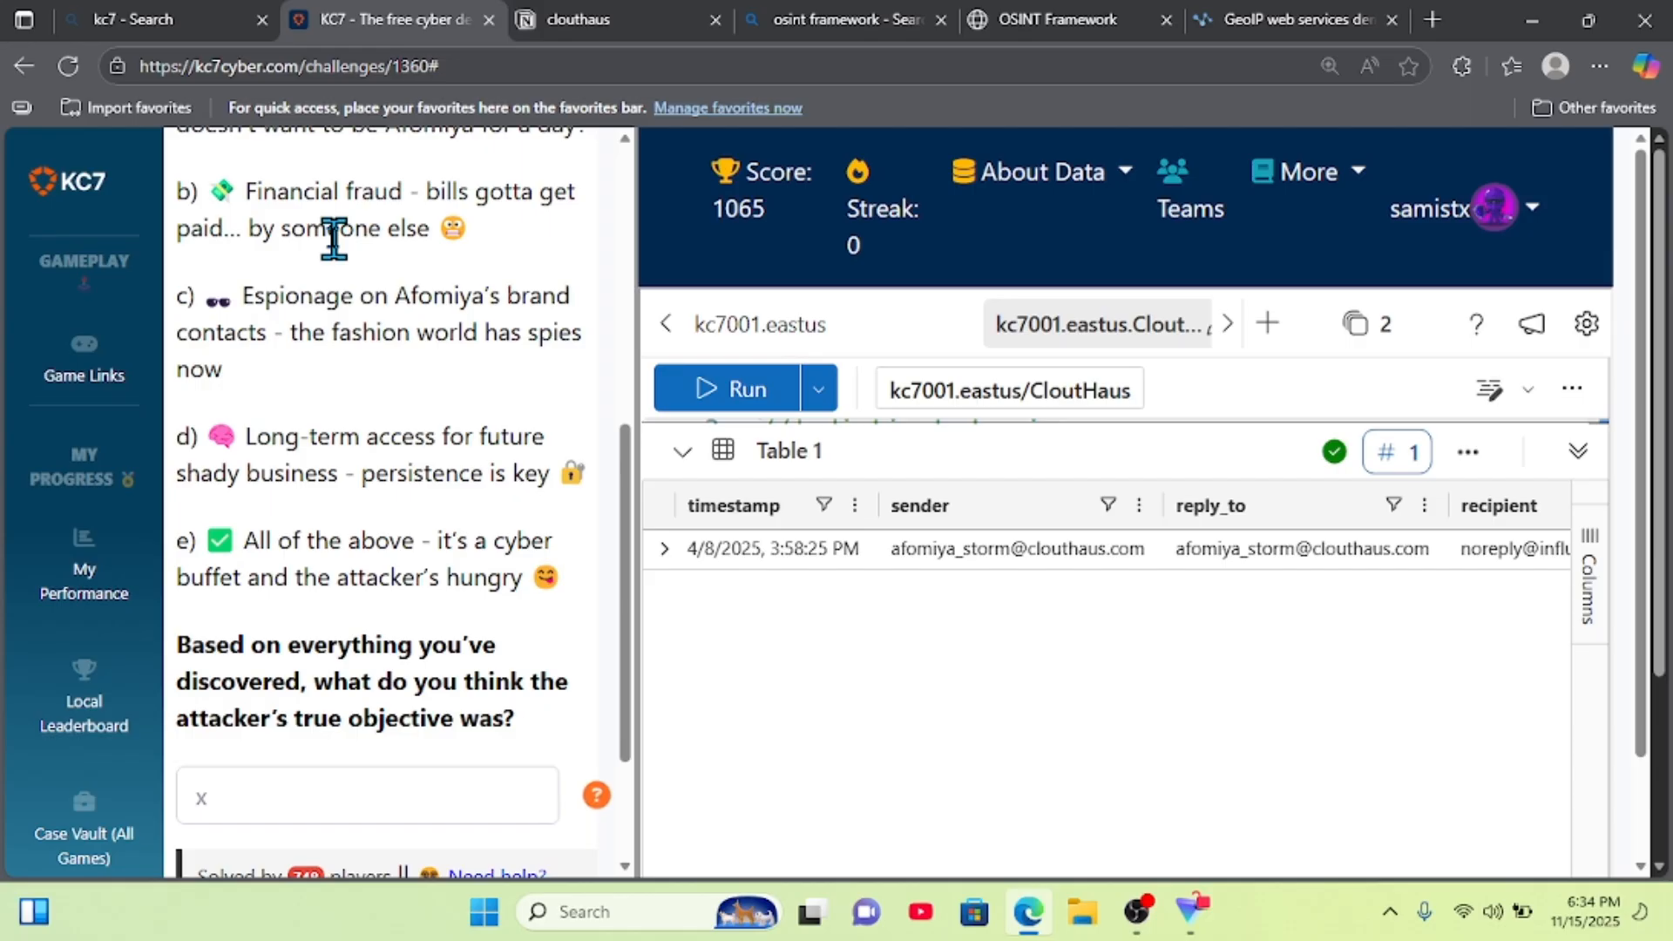
{"action": "scroll", "coordinate": [270, 669], "scroll_direction": "down", "scroll_amount": 2}
{"action": "left_click", "coordinate": [294, 599]}
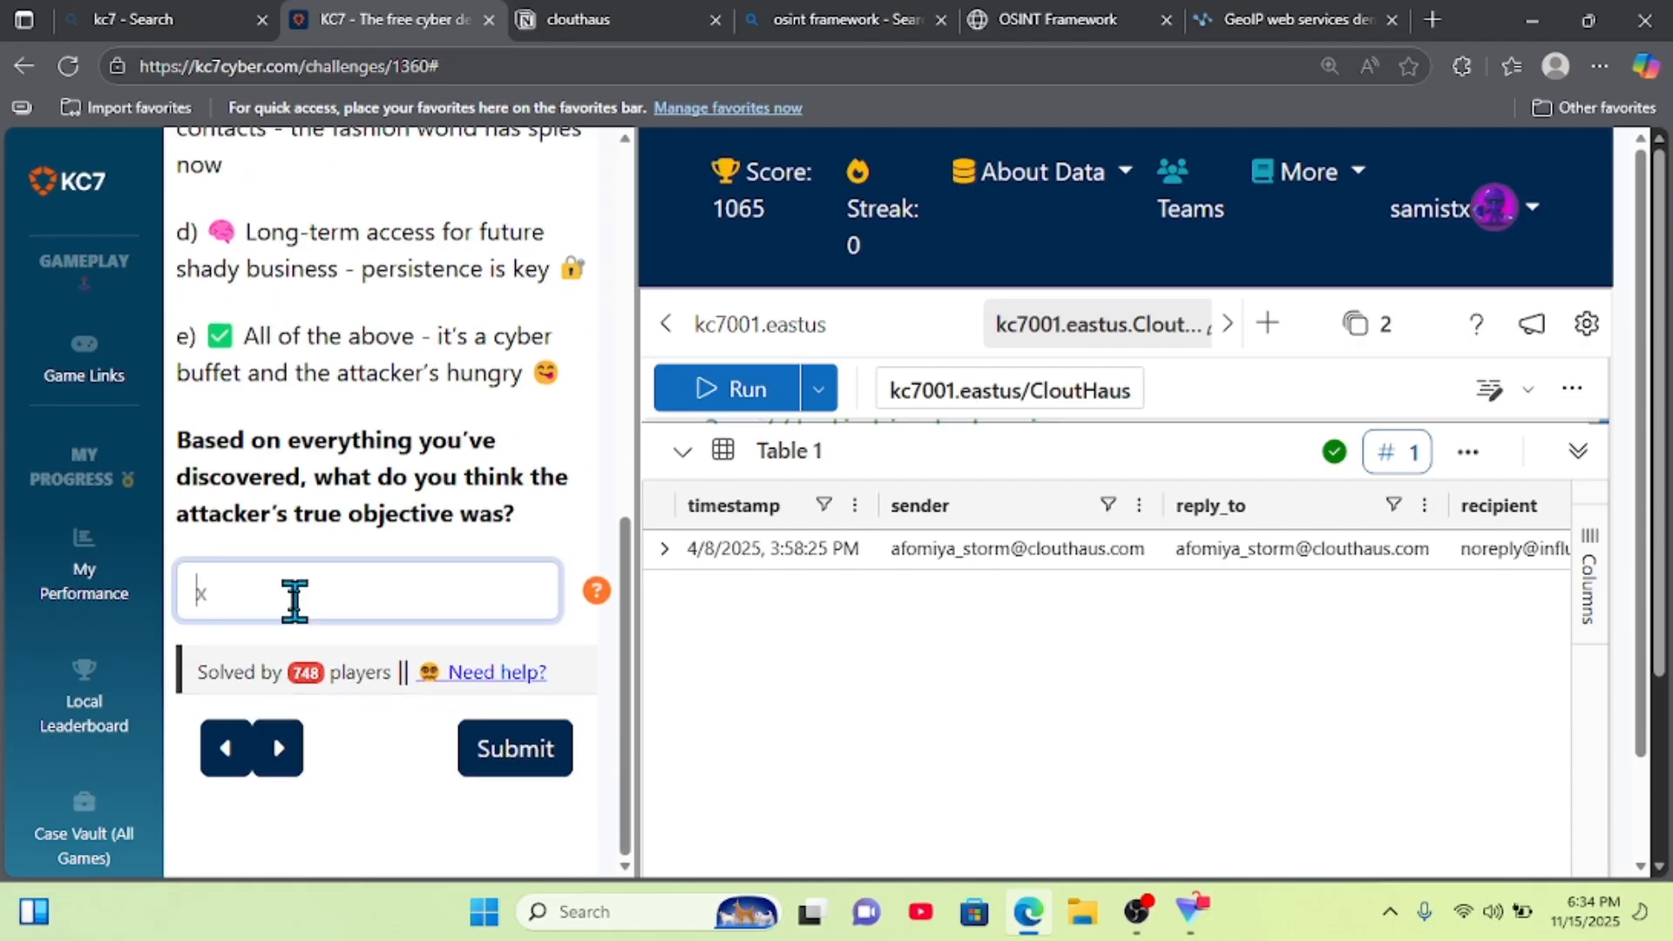
{"action": "type", "text": "E"}
{"action": "left_click", "coordinate": [513, 774]}
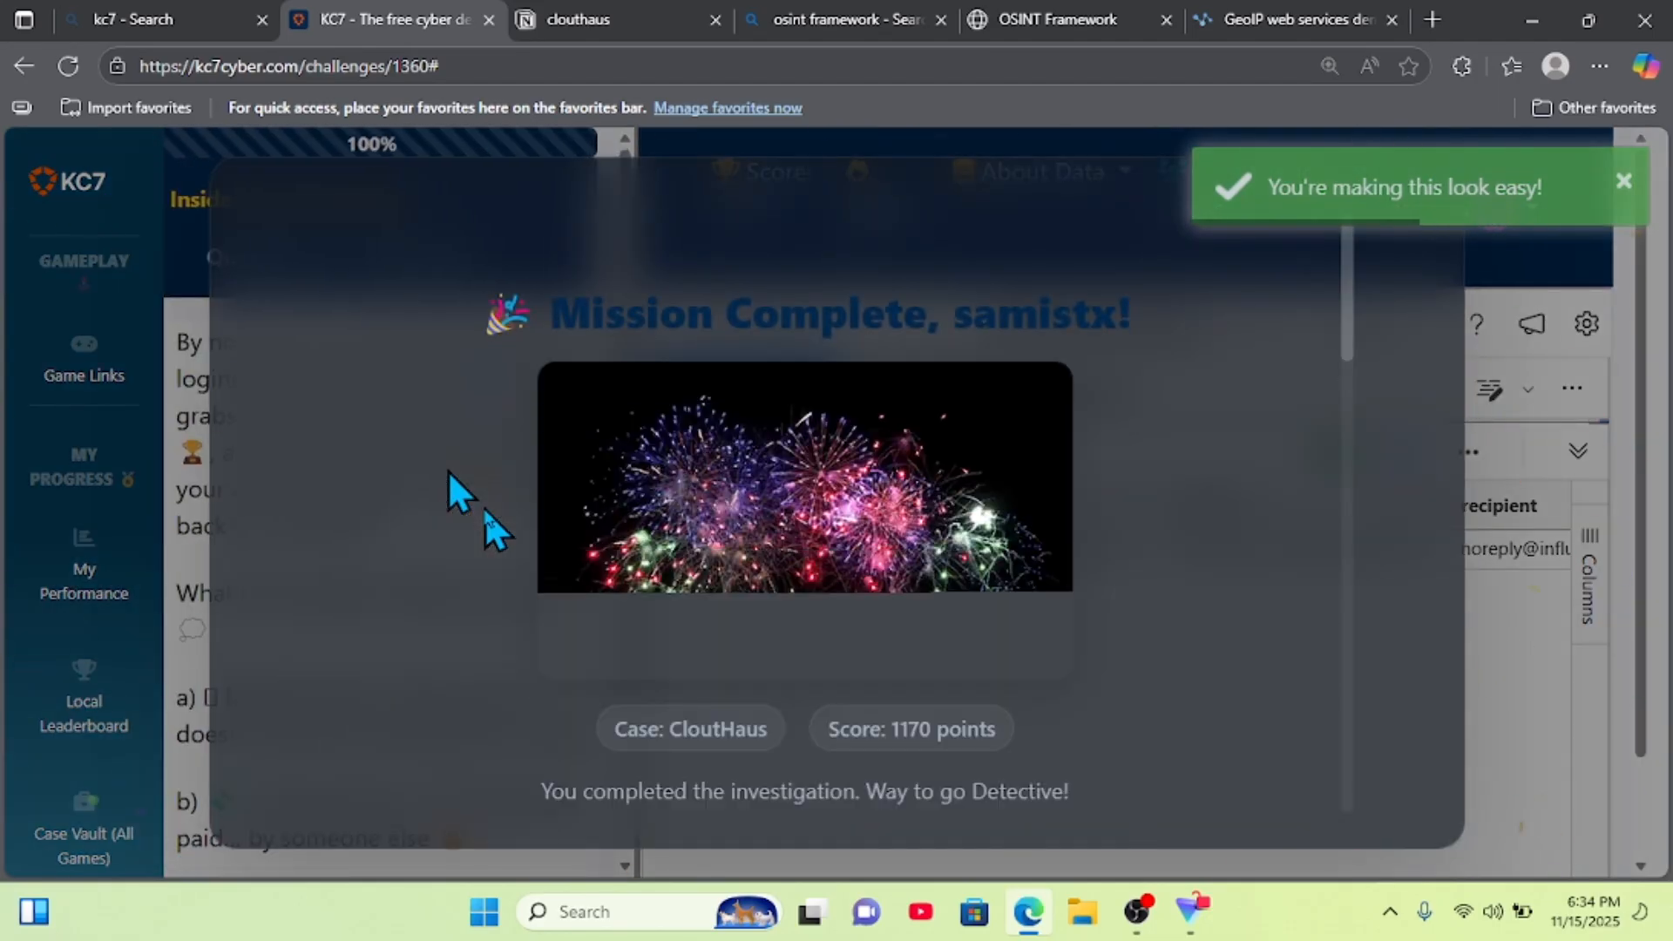
- Look through the mission completion summary, open the earned Clout Defender badge page and view it at 100% zoom
{"action": "scroll", "coordinate": [470, 496], "scroll_direction": "down", "scroll_amount": 6}
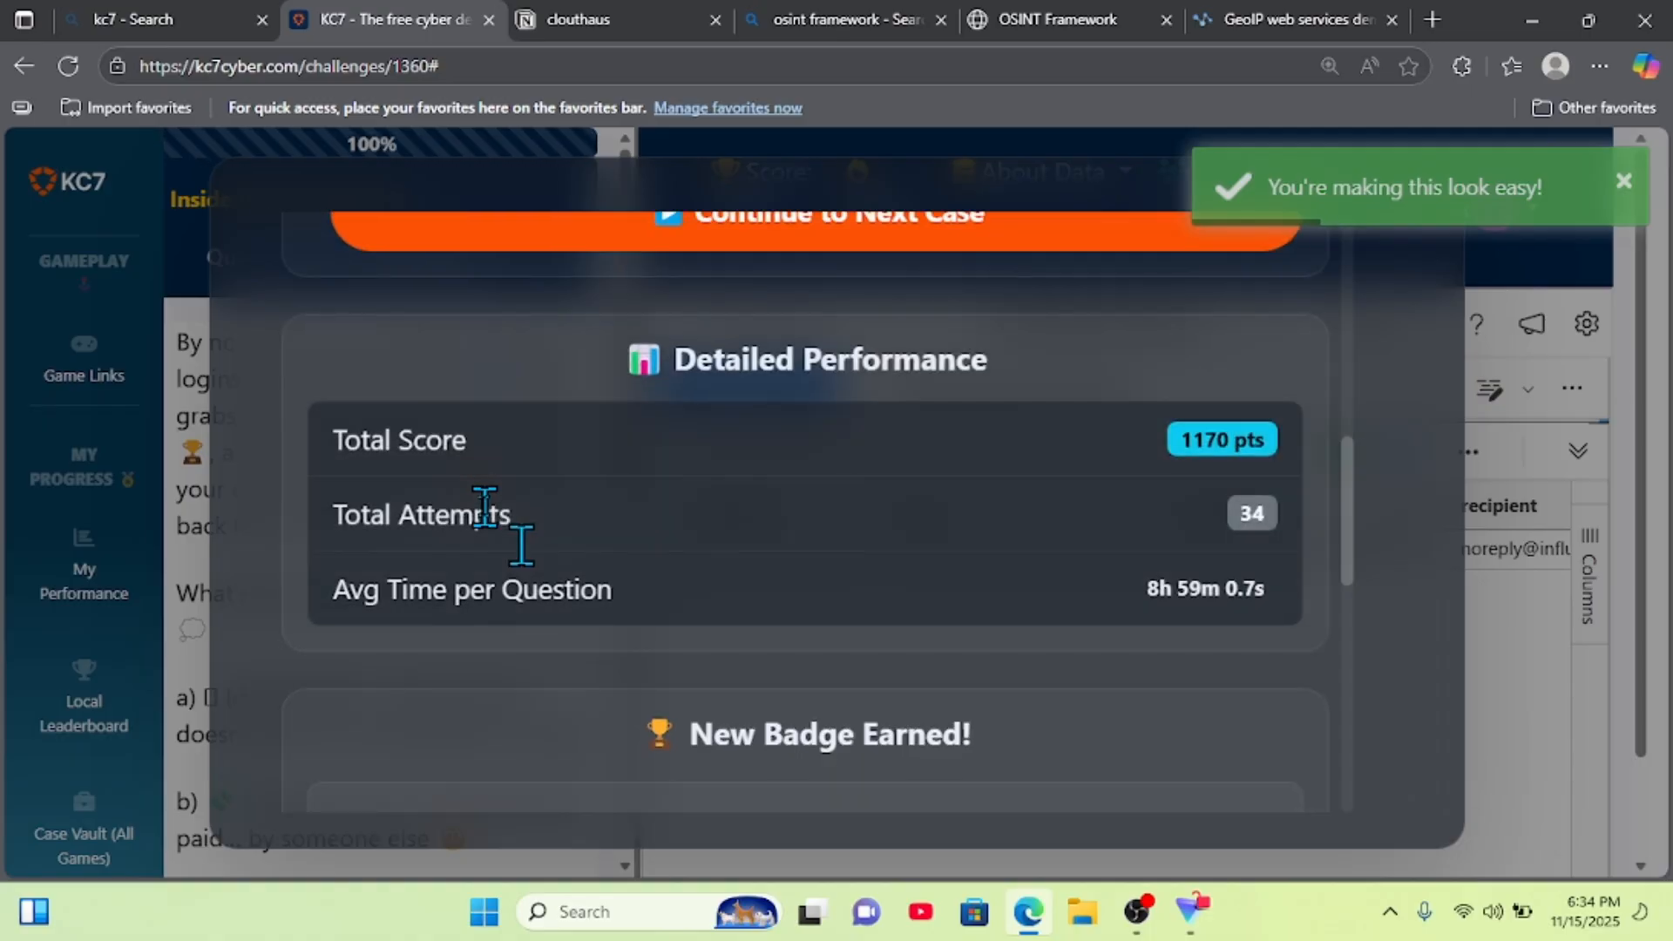
{"action": "scroll", "coordinate": [484, 509], "scroll_direction": "up", "scroll_amount": 4}
{"action": "scroll", "coordinate": [485, 509], "scroll_direction": "down", "scroll_amount": 3}
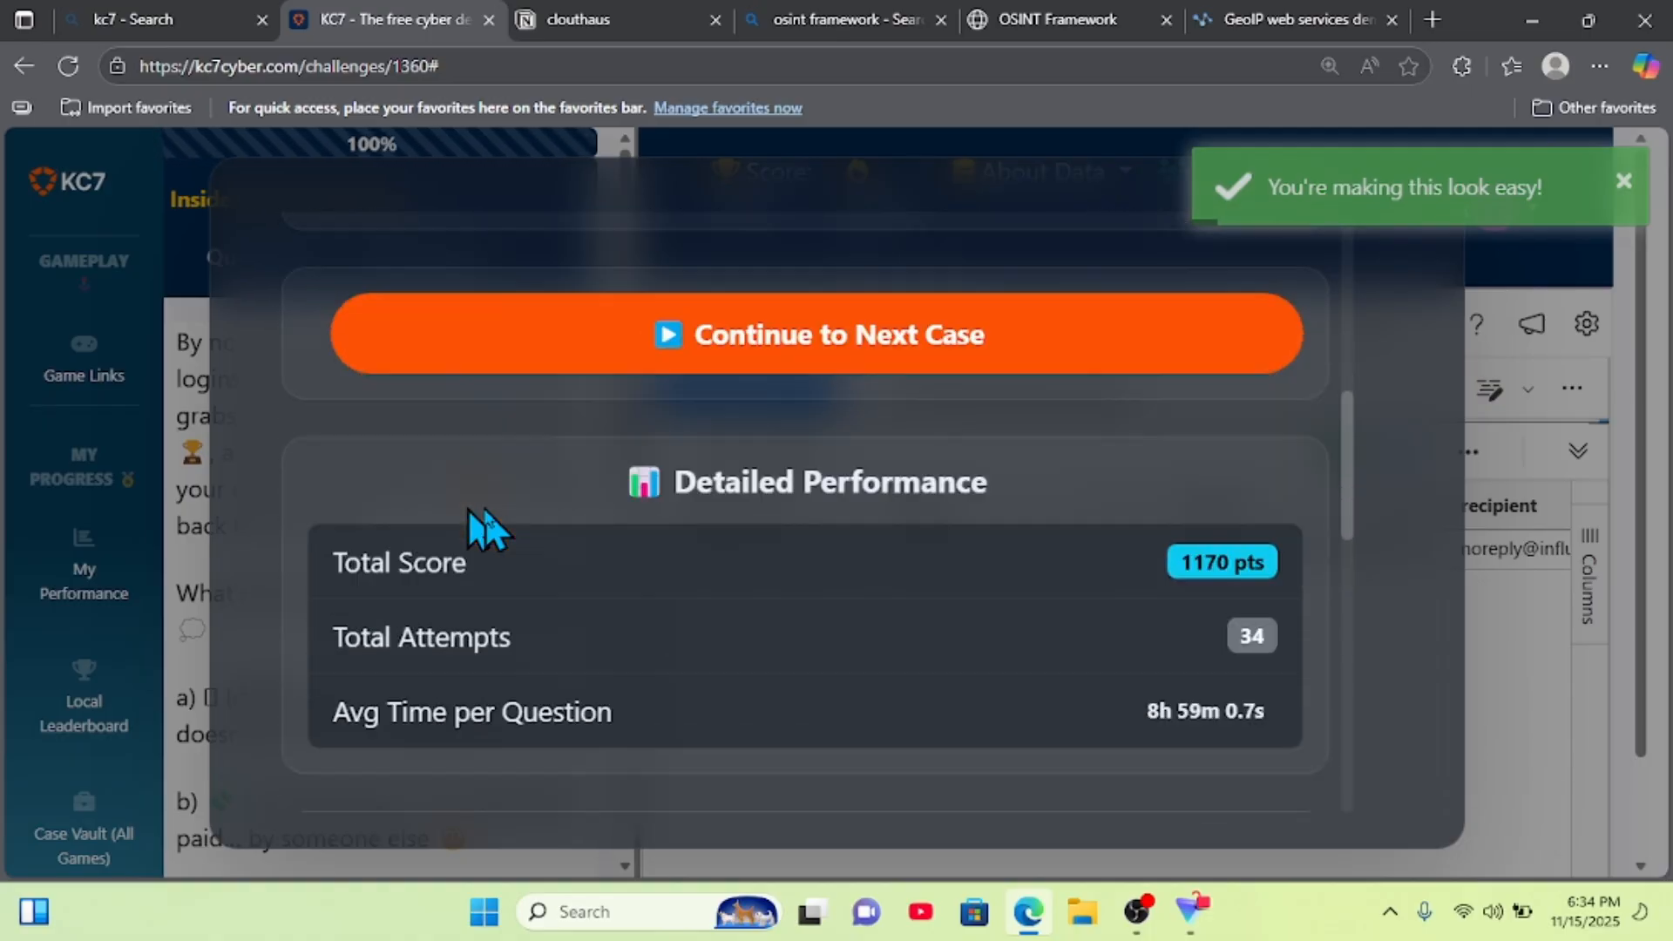
{"action": "scroll", "coordinate": [470, 512], "scroll_direction": "down", "scroll_amount": 5}
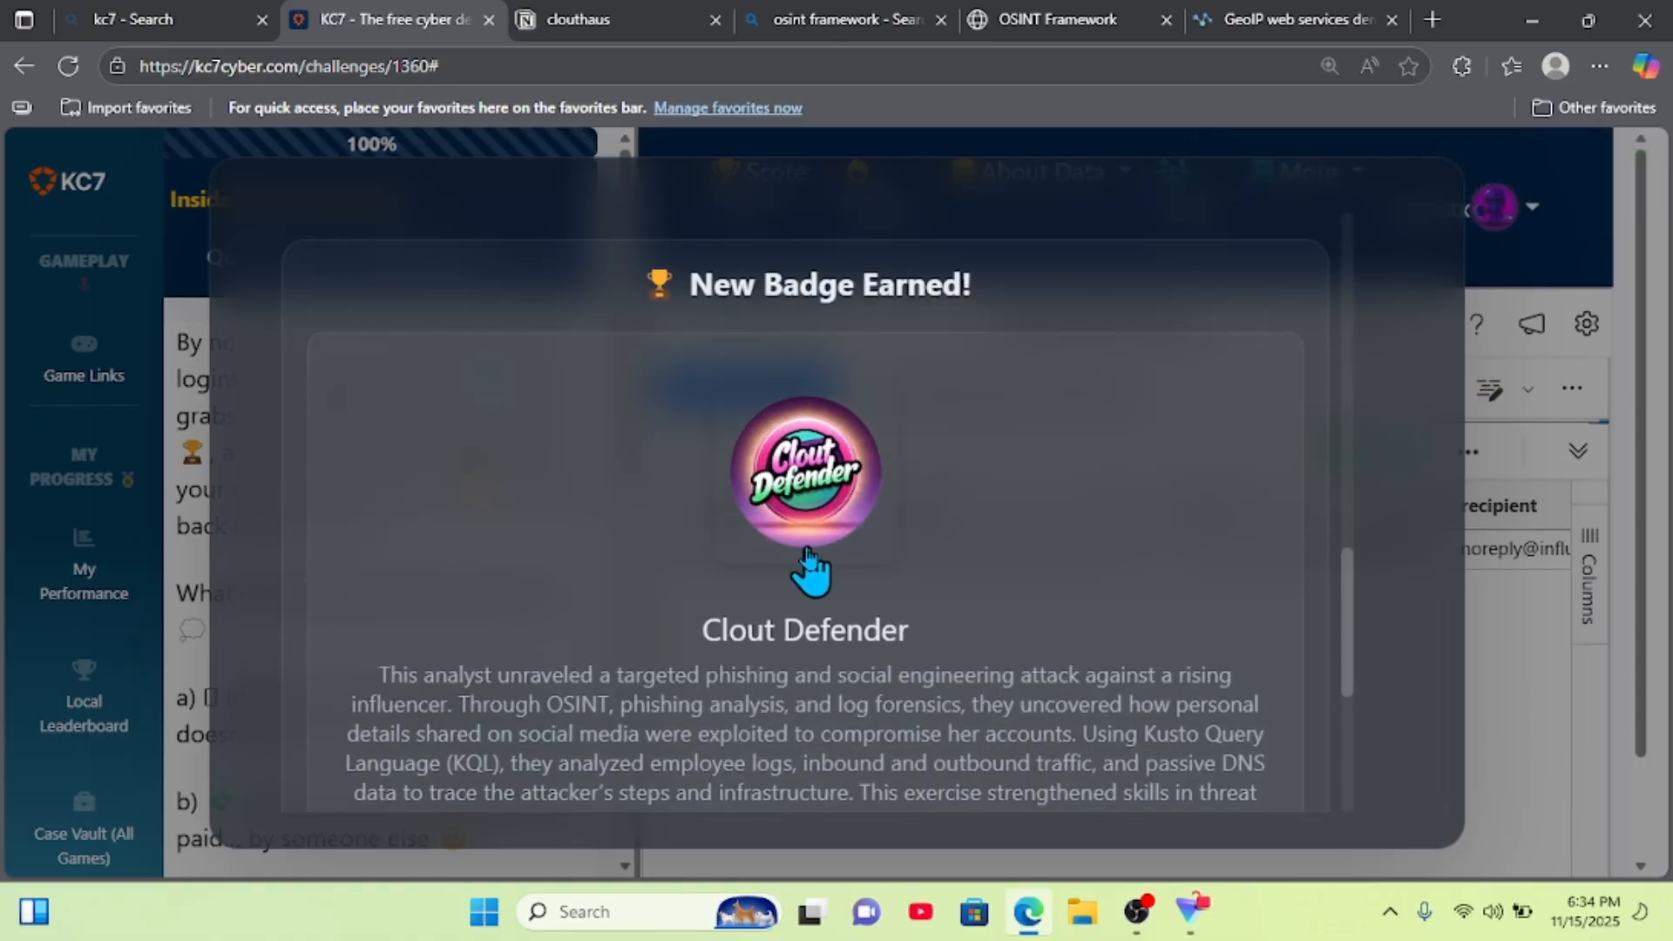
{"action": "scroll", "coordinate": [809, 566], "scroll_direction": "down", "scroll_amount": 5}
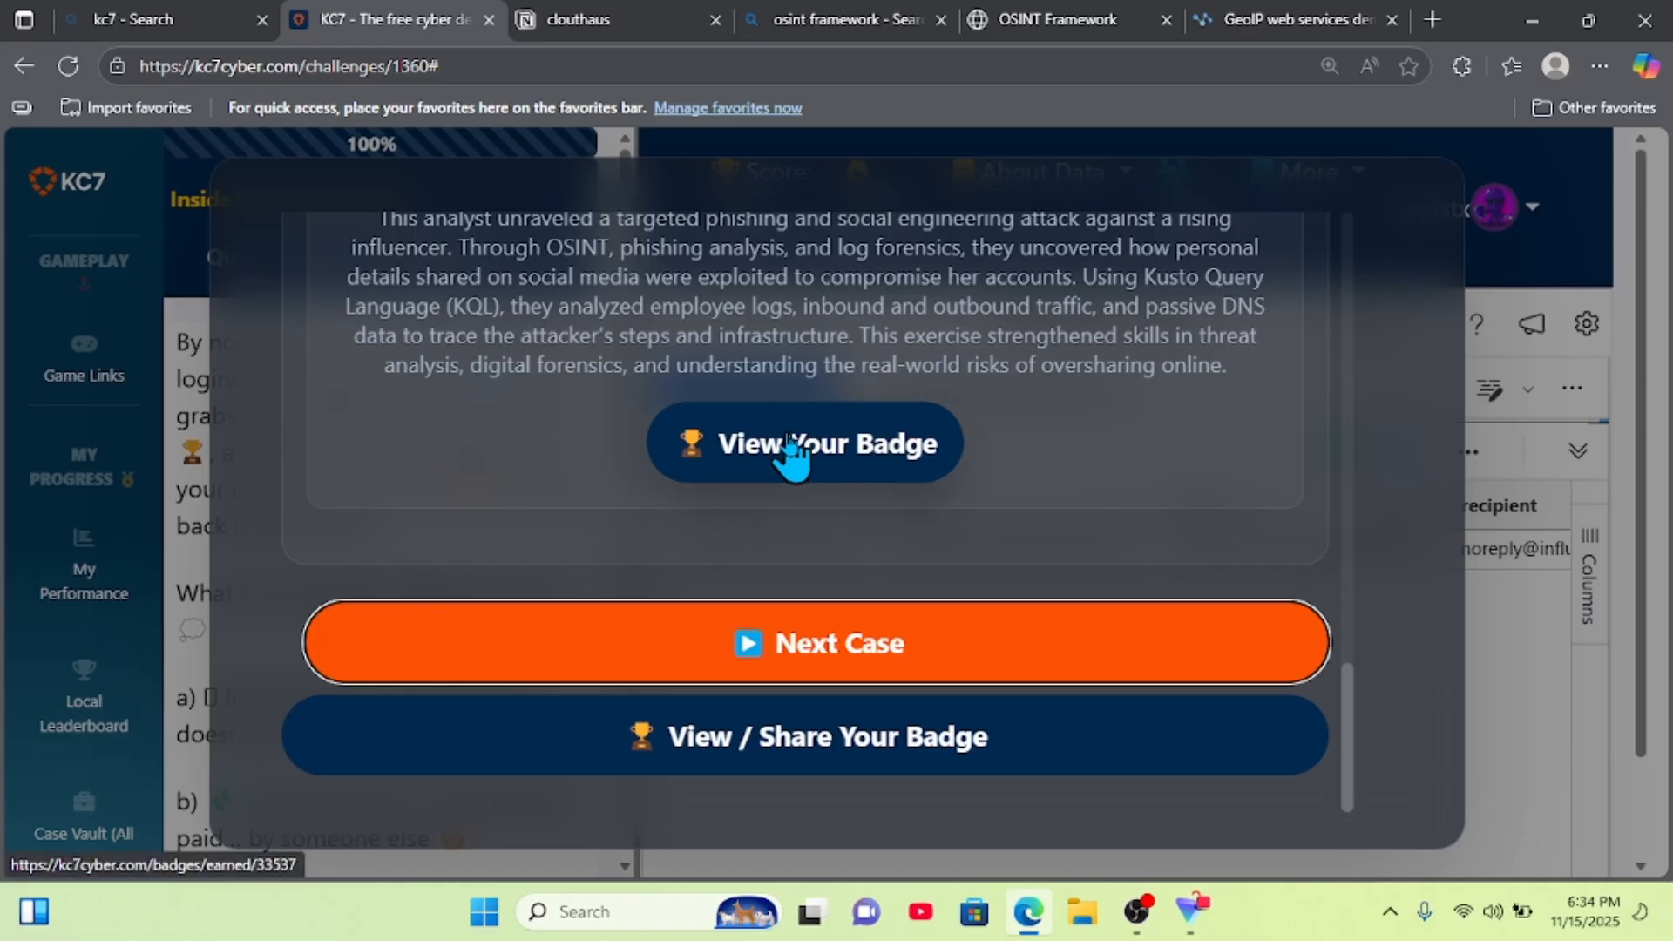
{"action": "left_click", "coordinate": [793, 449]}
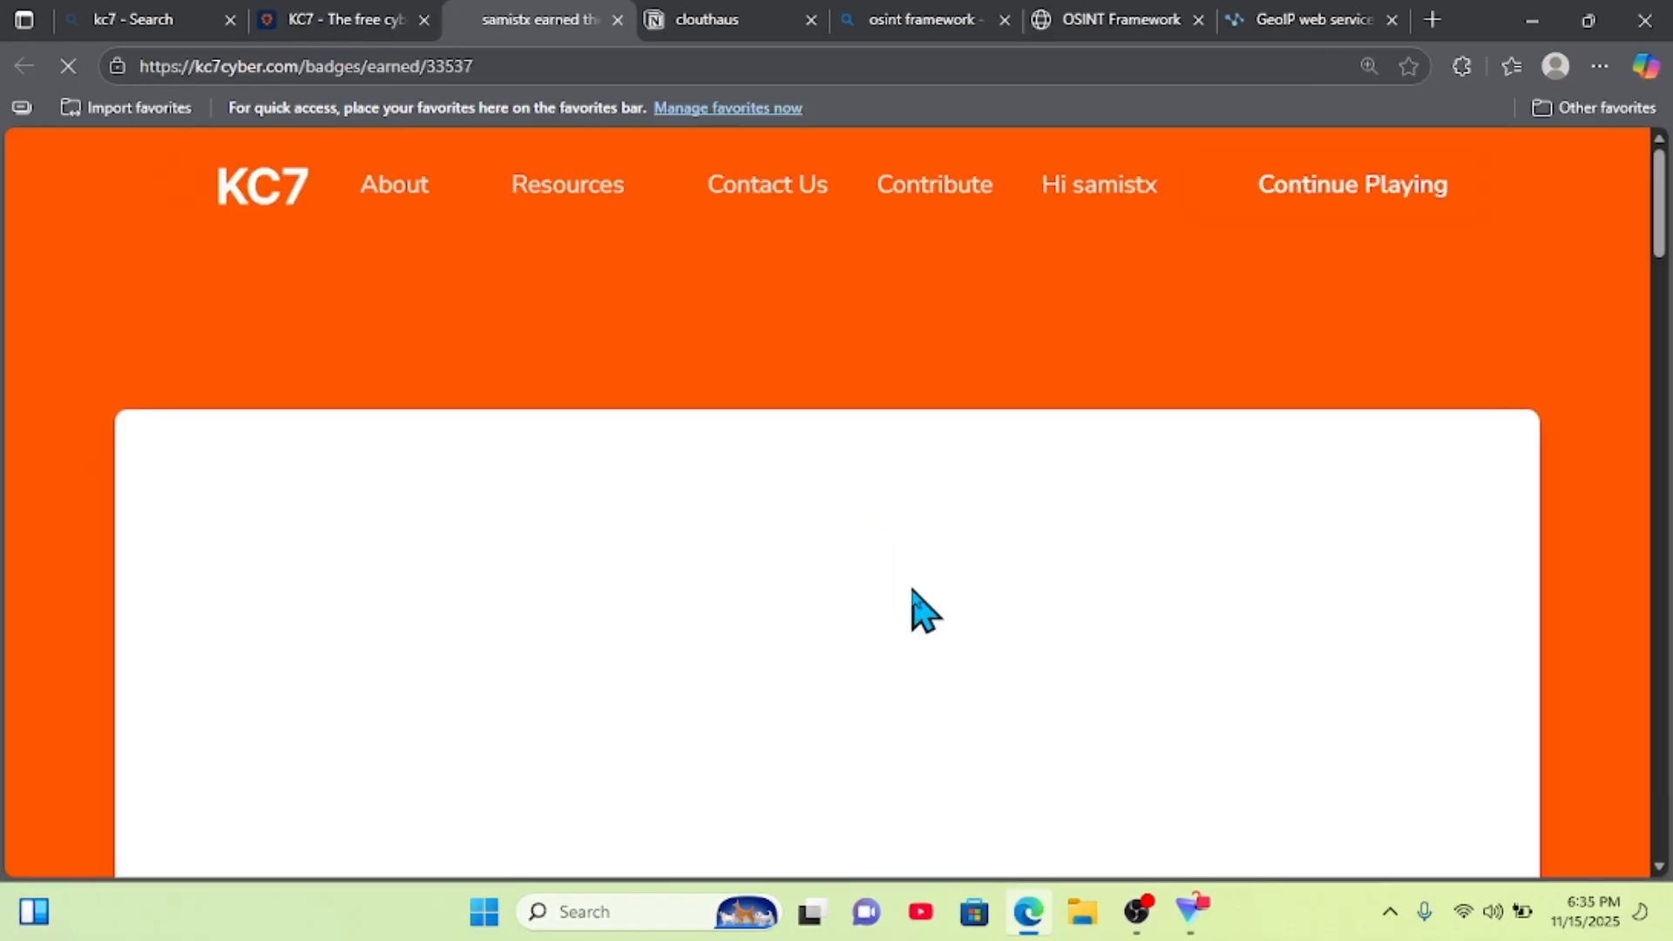
{"action": "key", "text": "ctrl+0"}
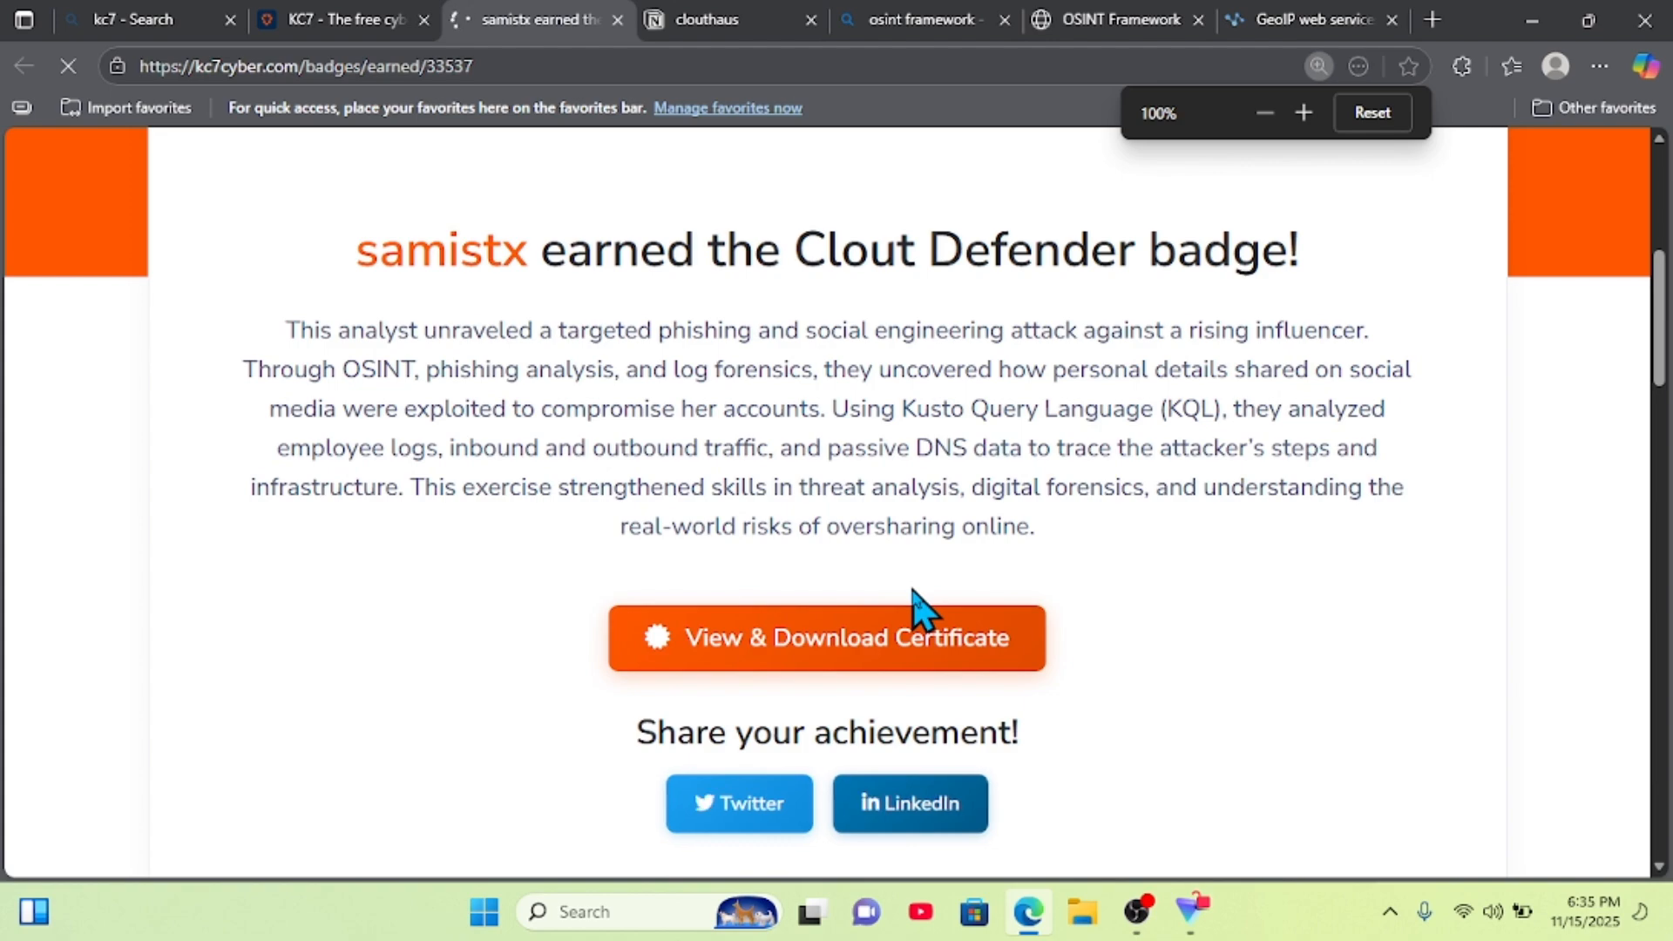
{"action": "scroll", "coordinate": [915, 603], "scroll_direction": "up", "scroll_amount": 5}
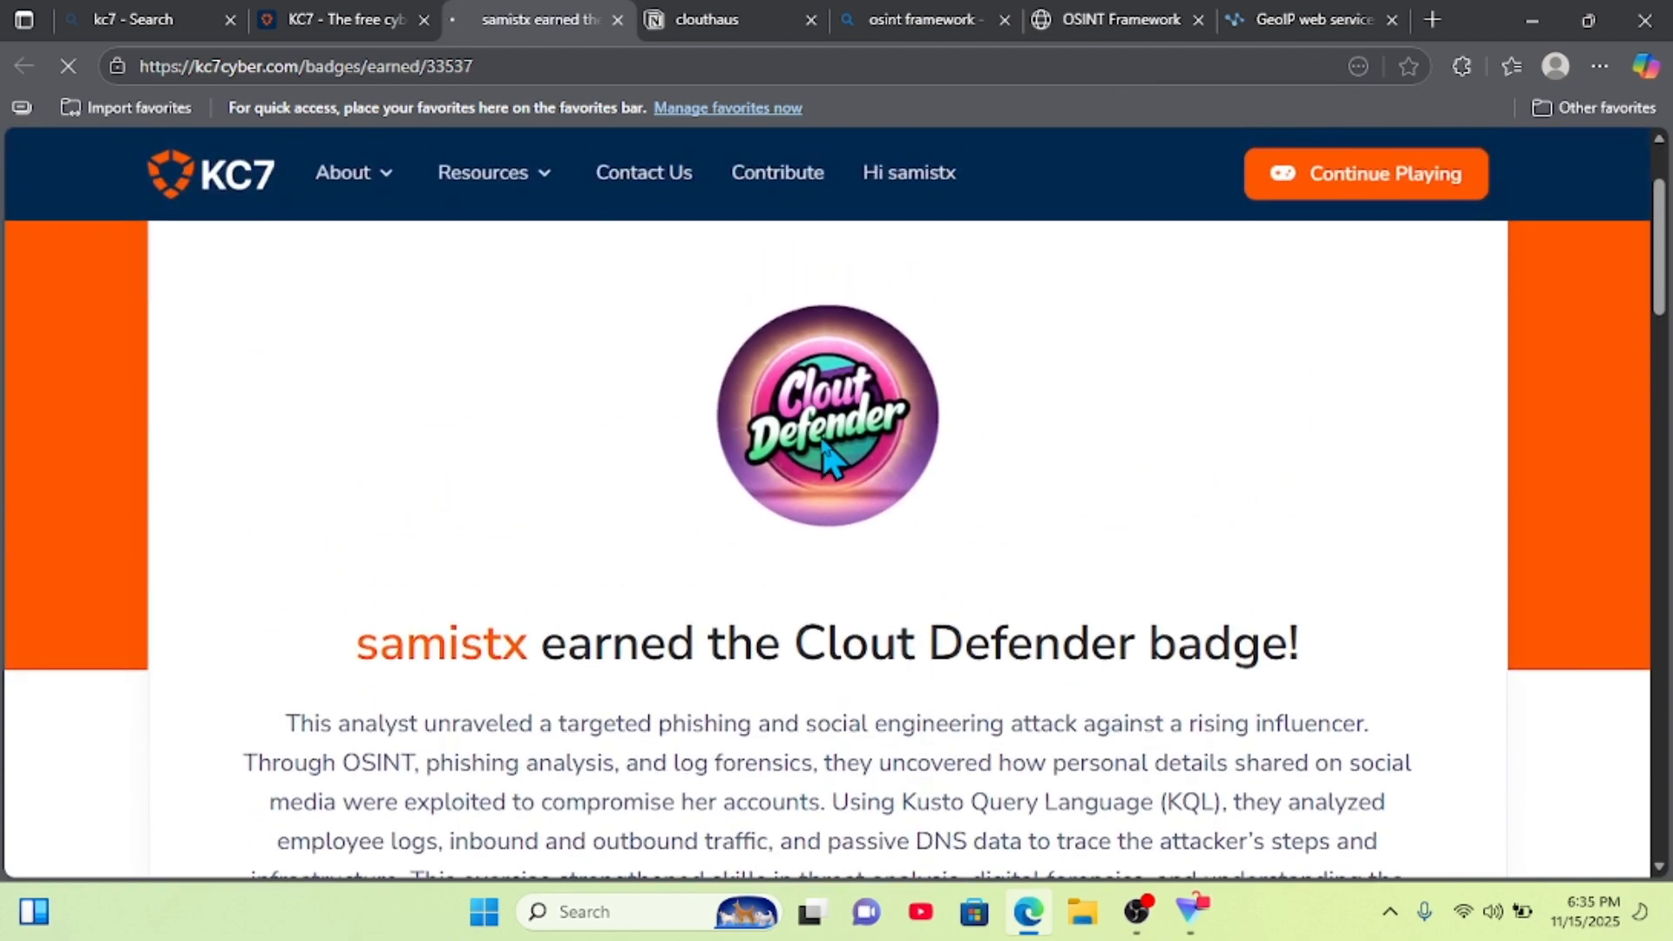